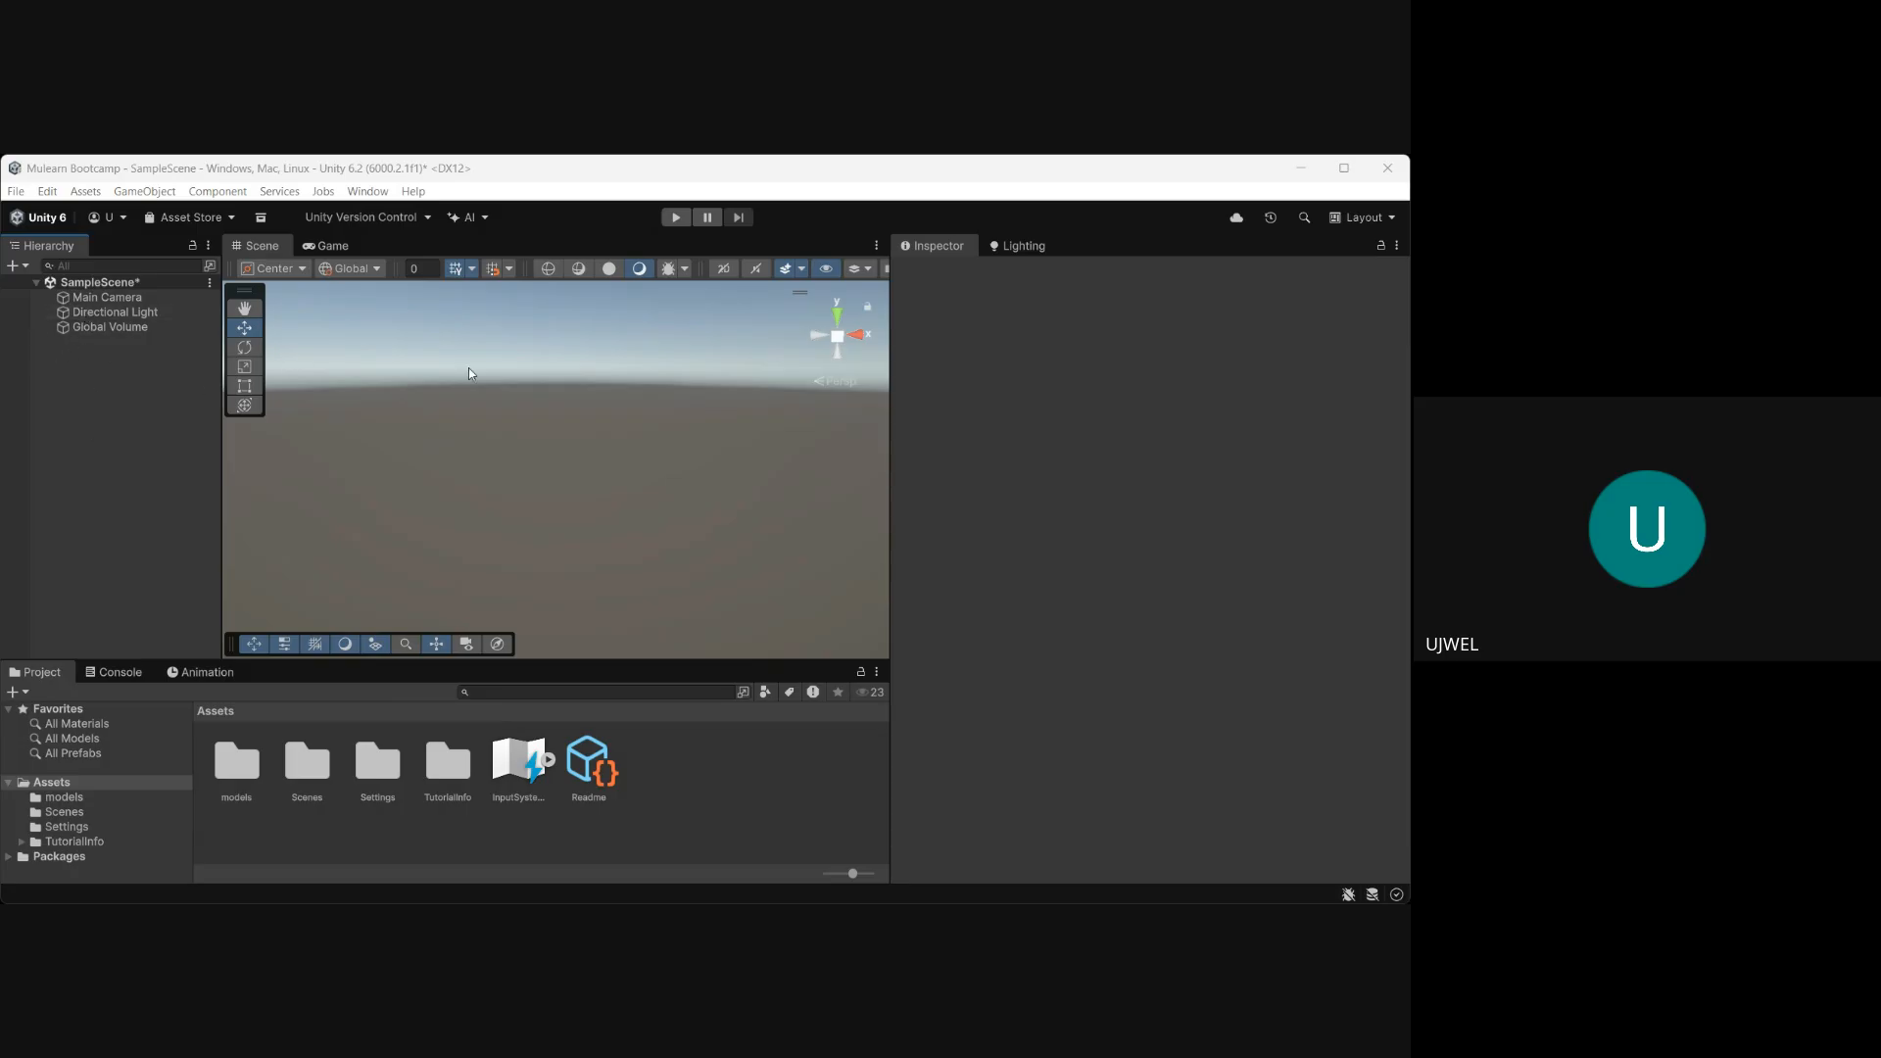
Preview the Game view, return to the Scene view and add a cube to SampleScene.
{"action": "left_click", "coordinate": [334, 247]}
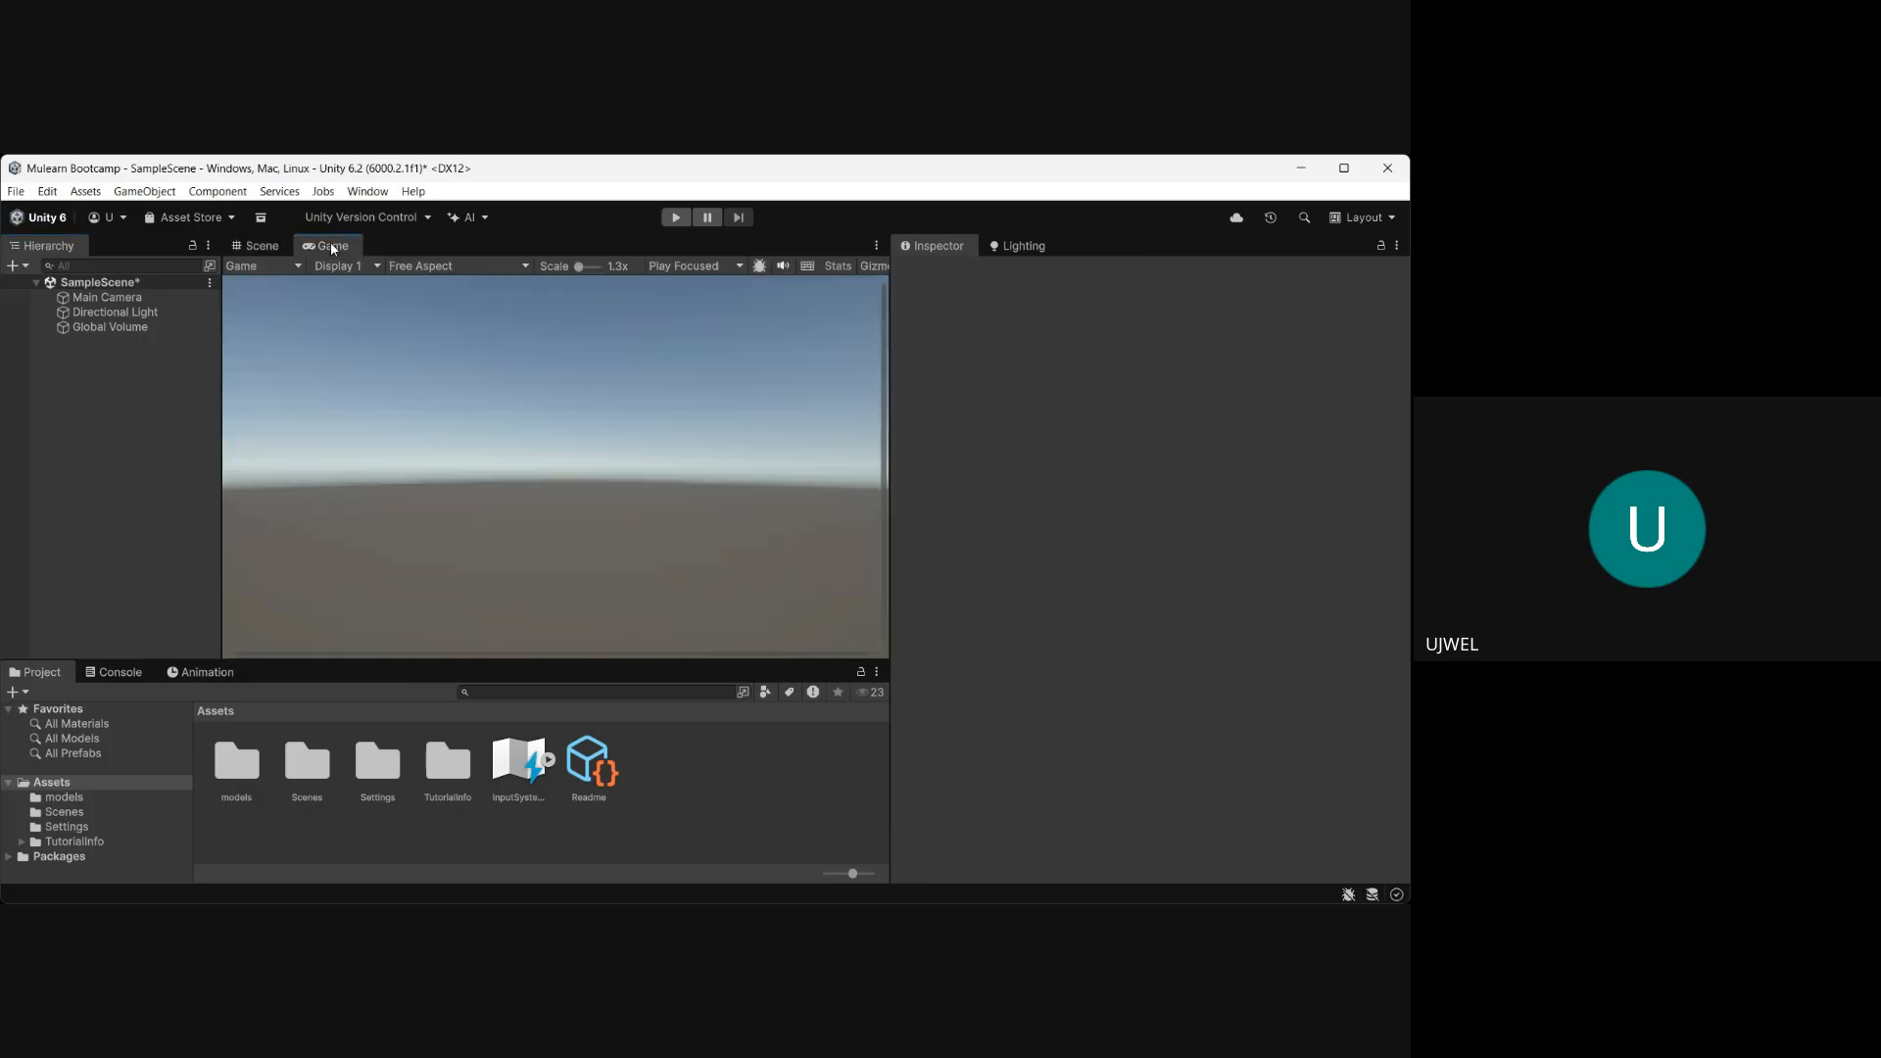
{"action": "left_click", "coordinate": [255, 245]}
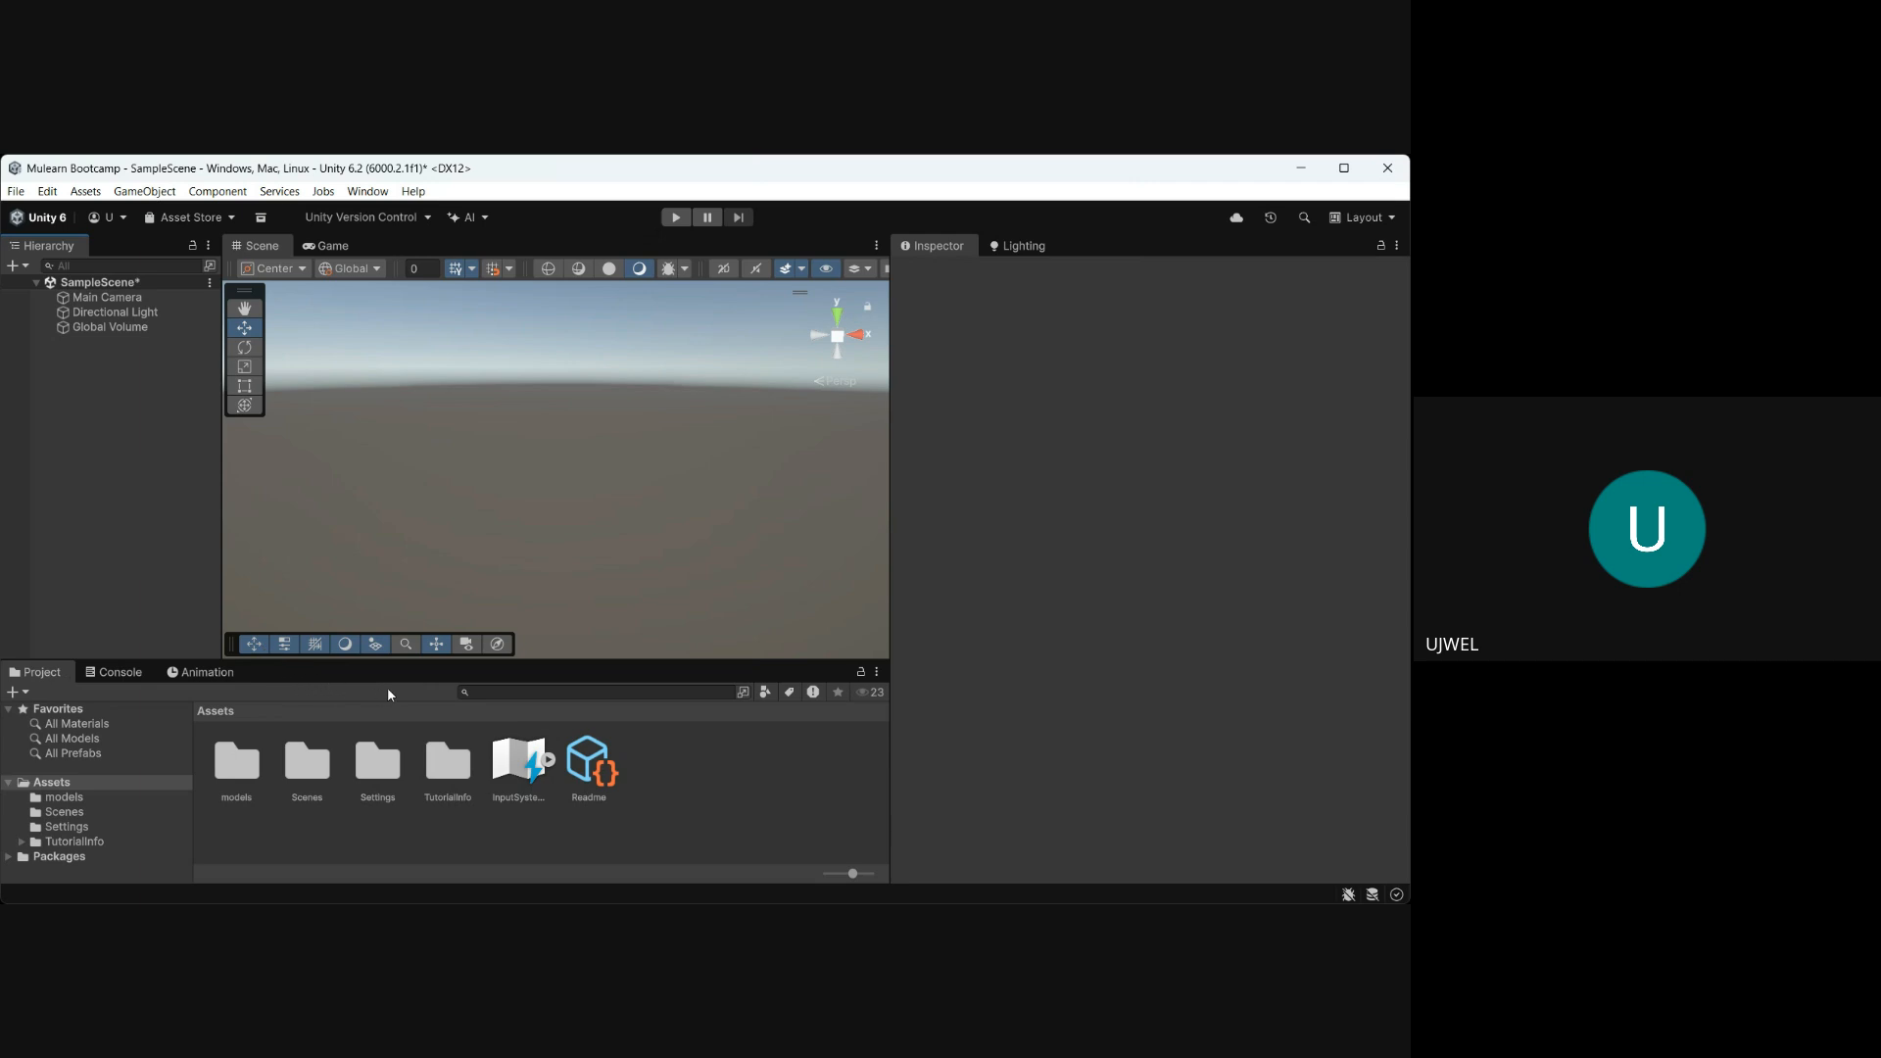
{"action": "left_click", "coordinate": [448, 689]}
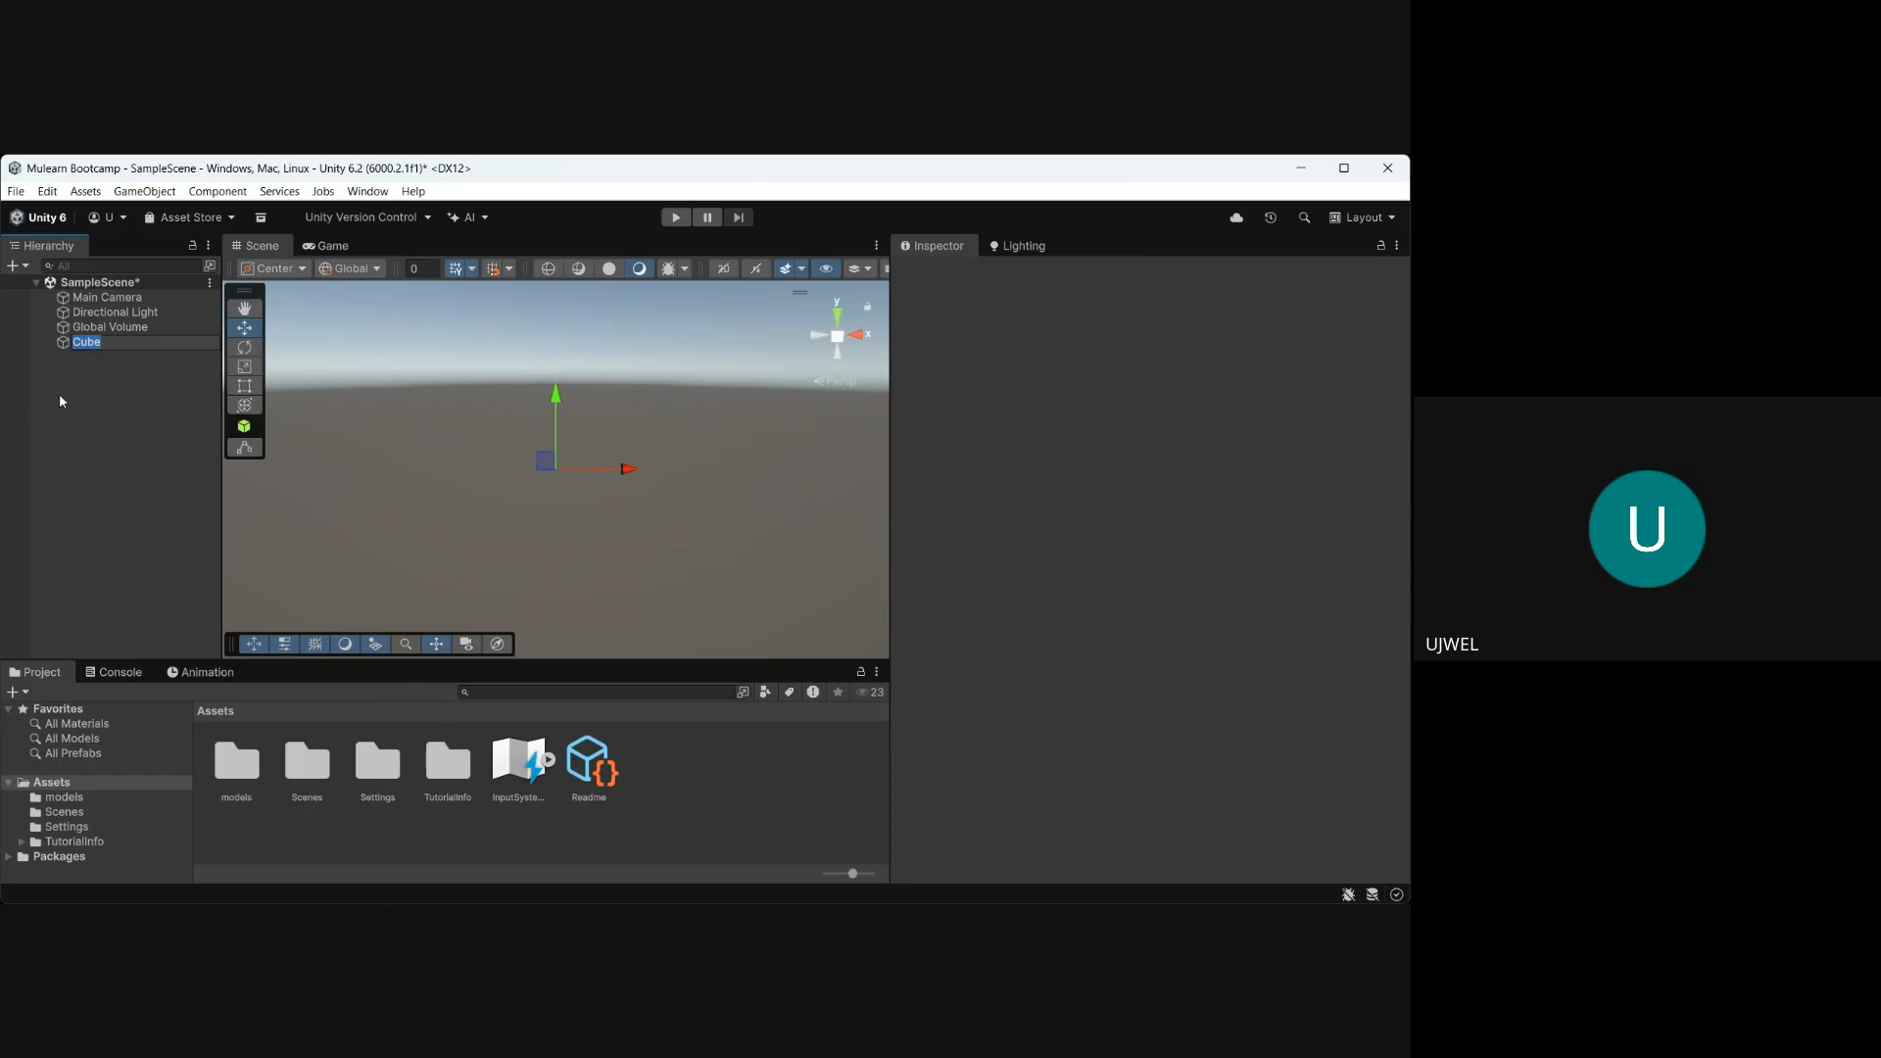
{"action": "left_click", "coordinate": [99, 382]}
{"action": "left_click", "coordinate": [94, 344]}
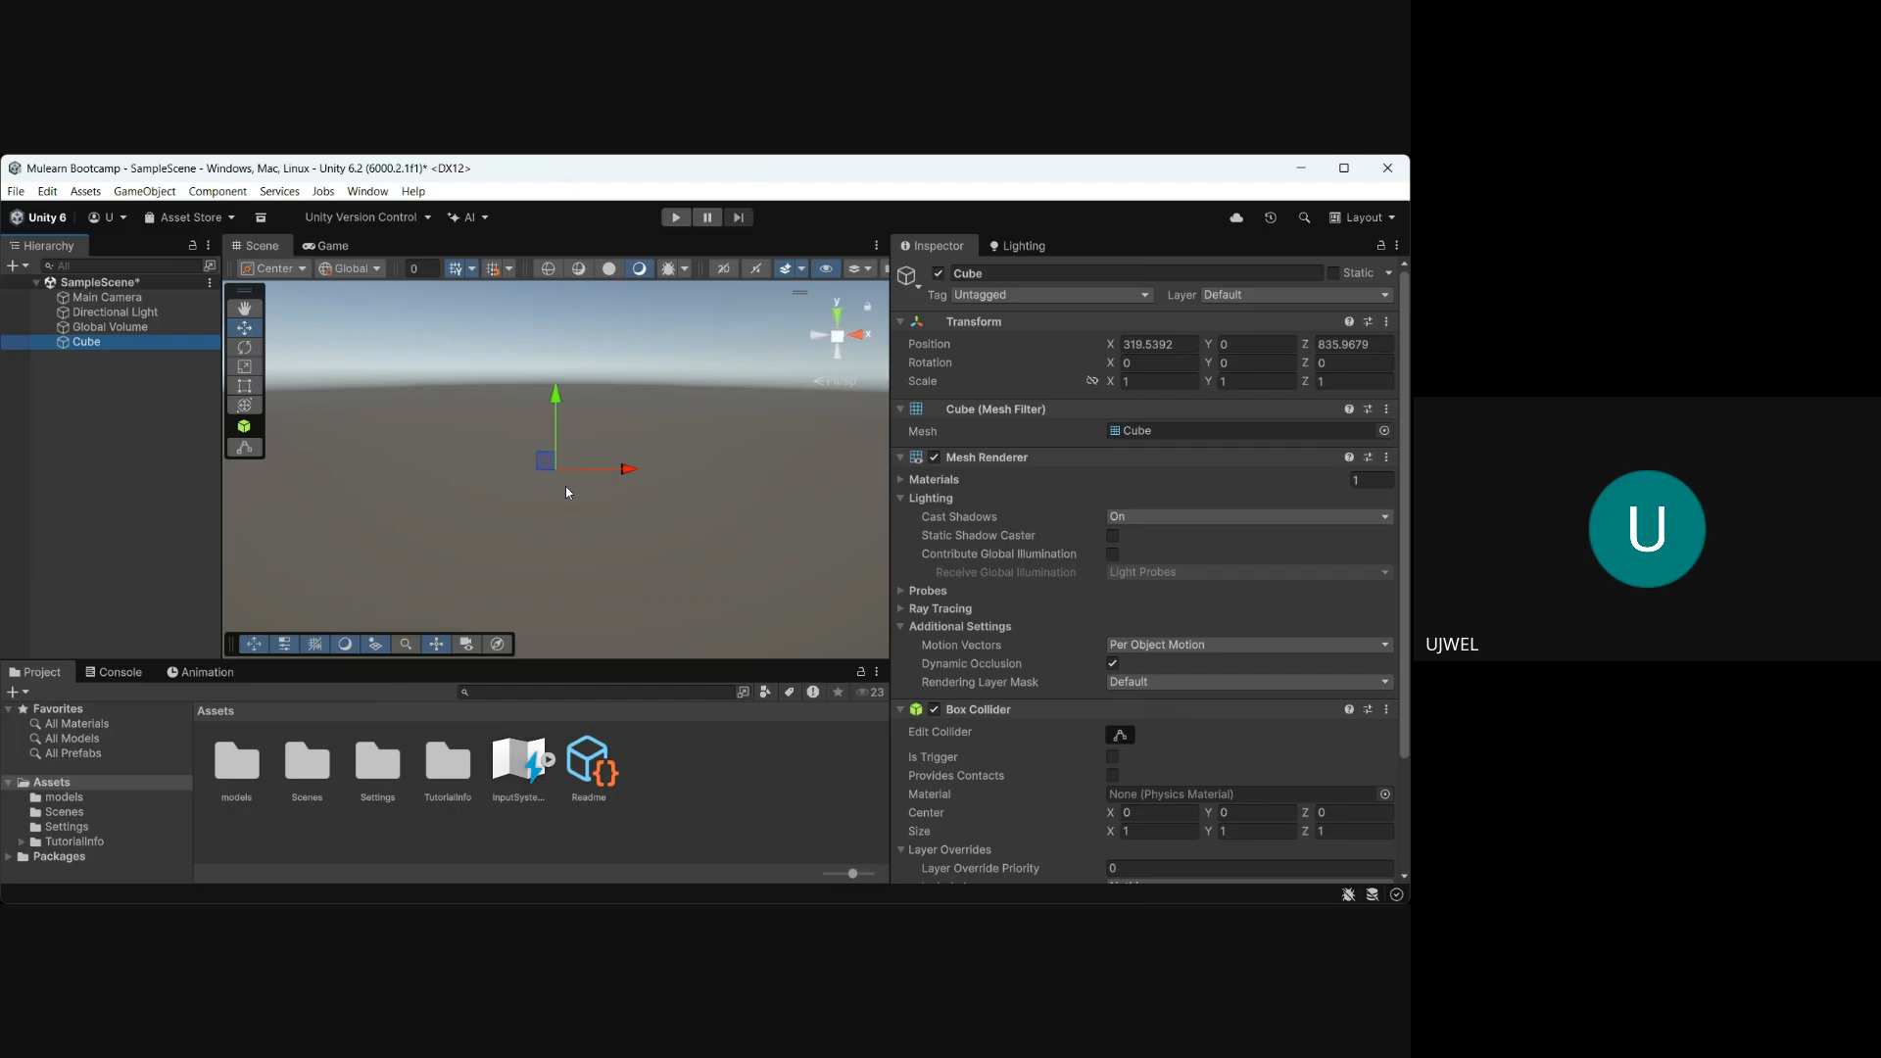
Frame the cube in the Scene view, zoom out from it and clear the selection.
{"action": "left_click", "coordinate": [657, 477]}
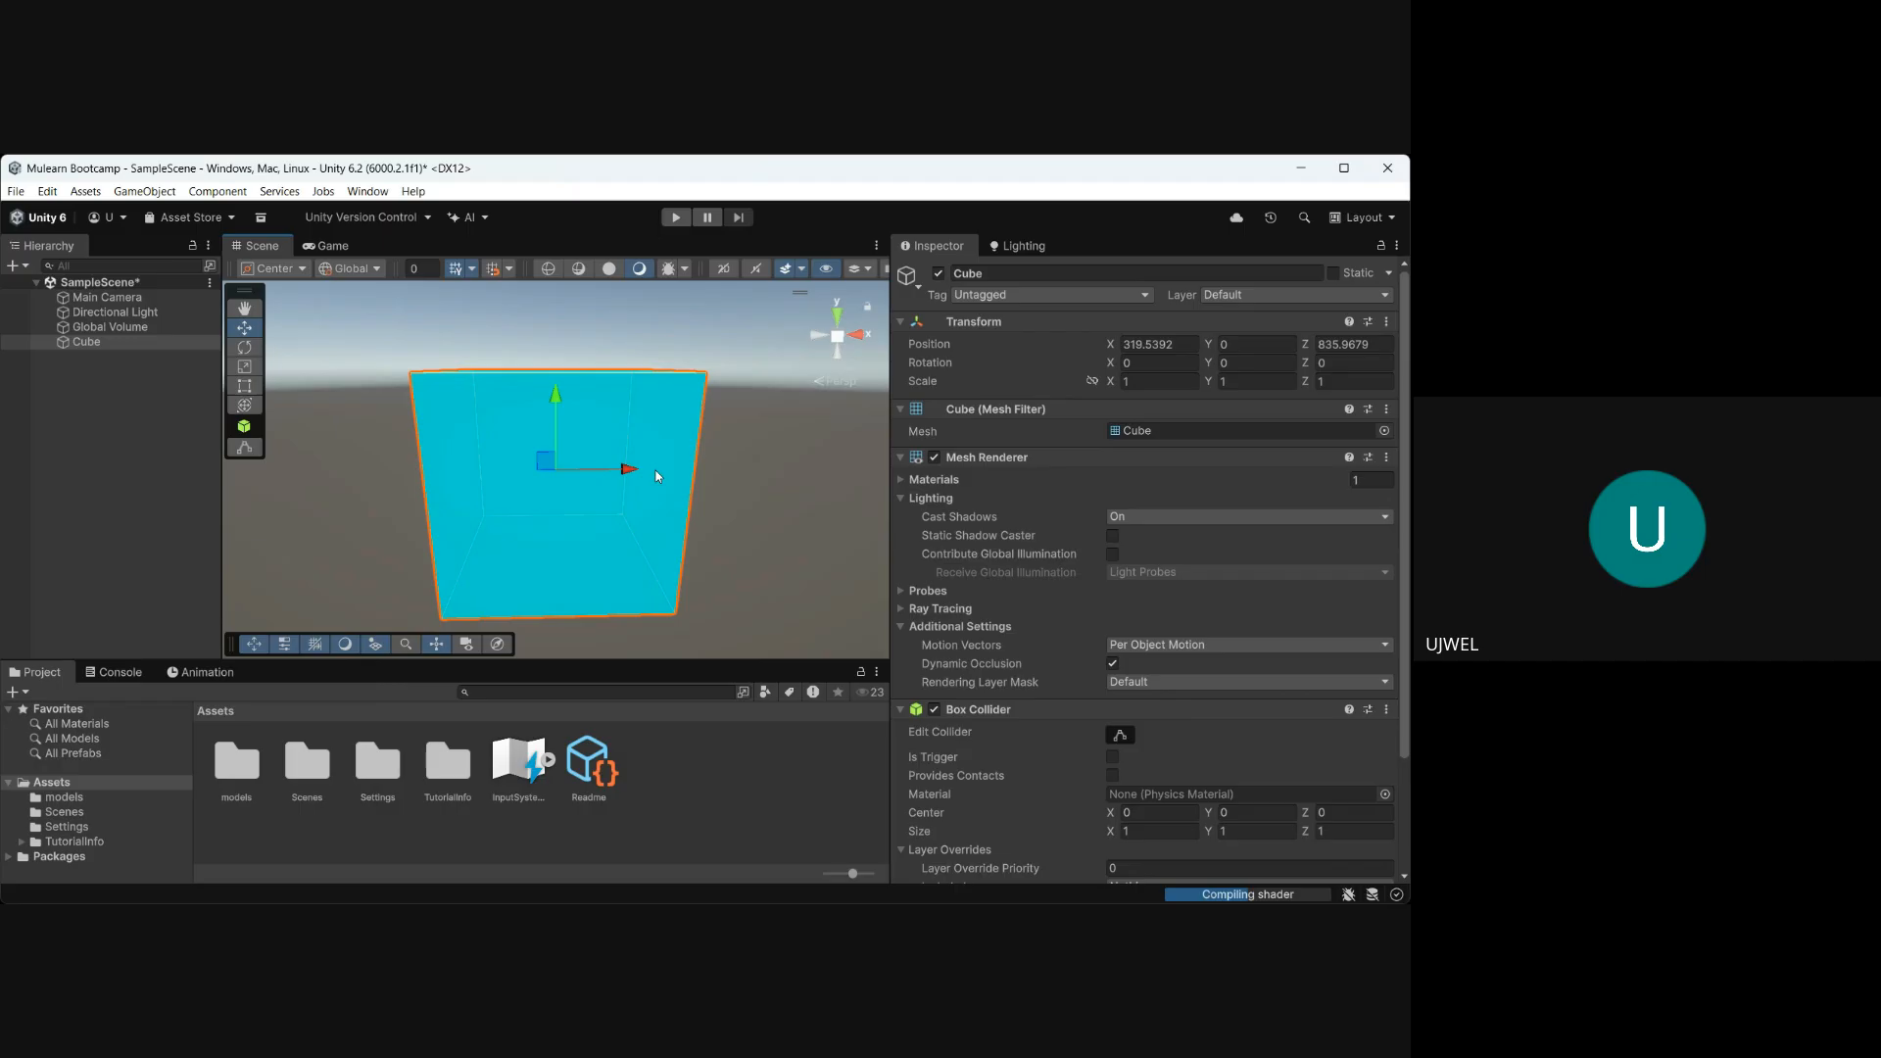
{"action": "left_click", "coordinate": [138, 342]}
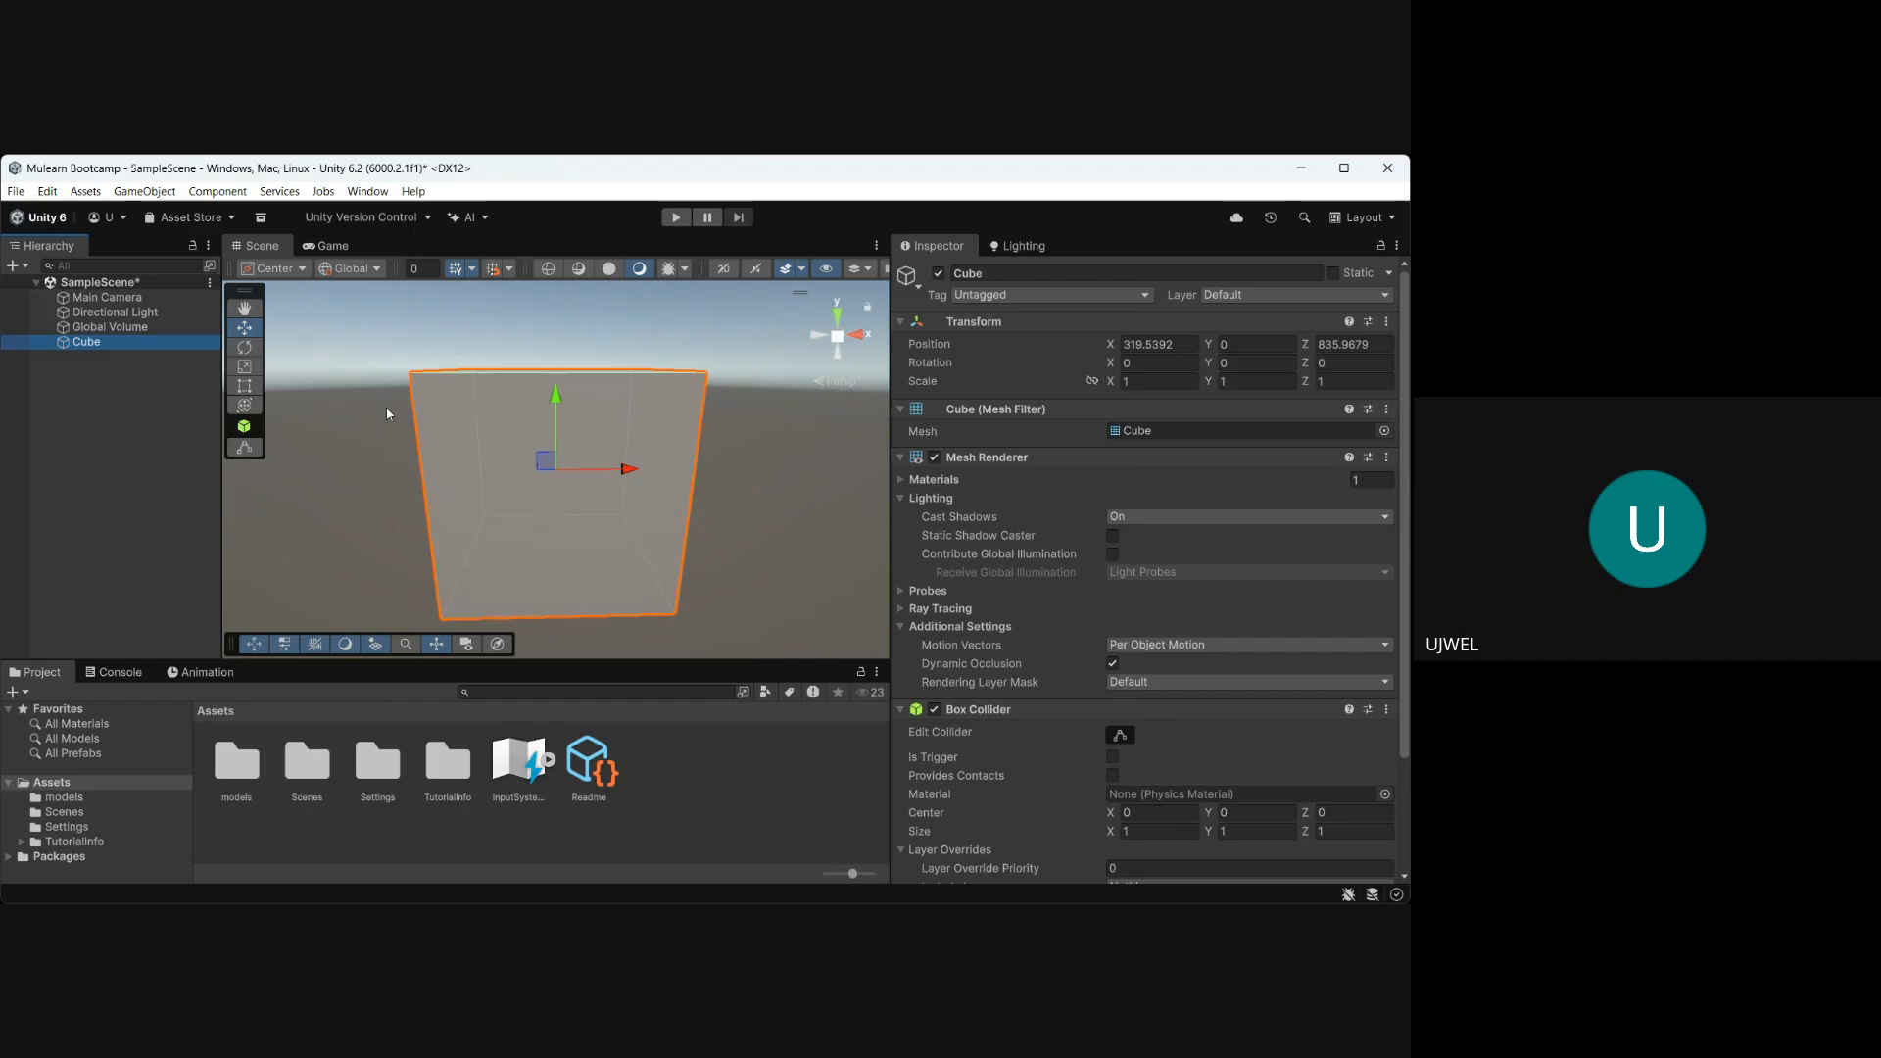
{"action": "key", "text": "f"}
{"action": "middle_click_drag", "start_coordinate": [400, 413], "coordinate": [594, 438]}
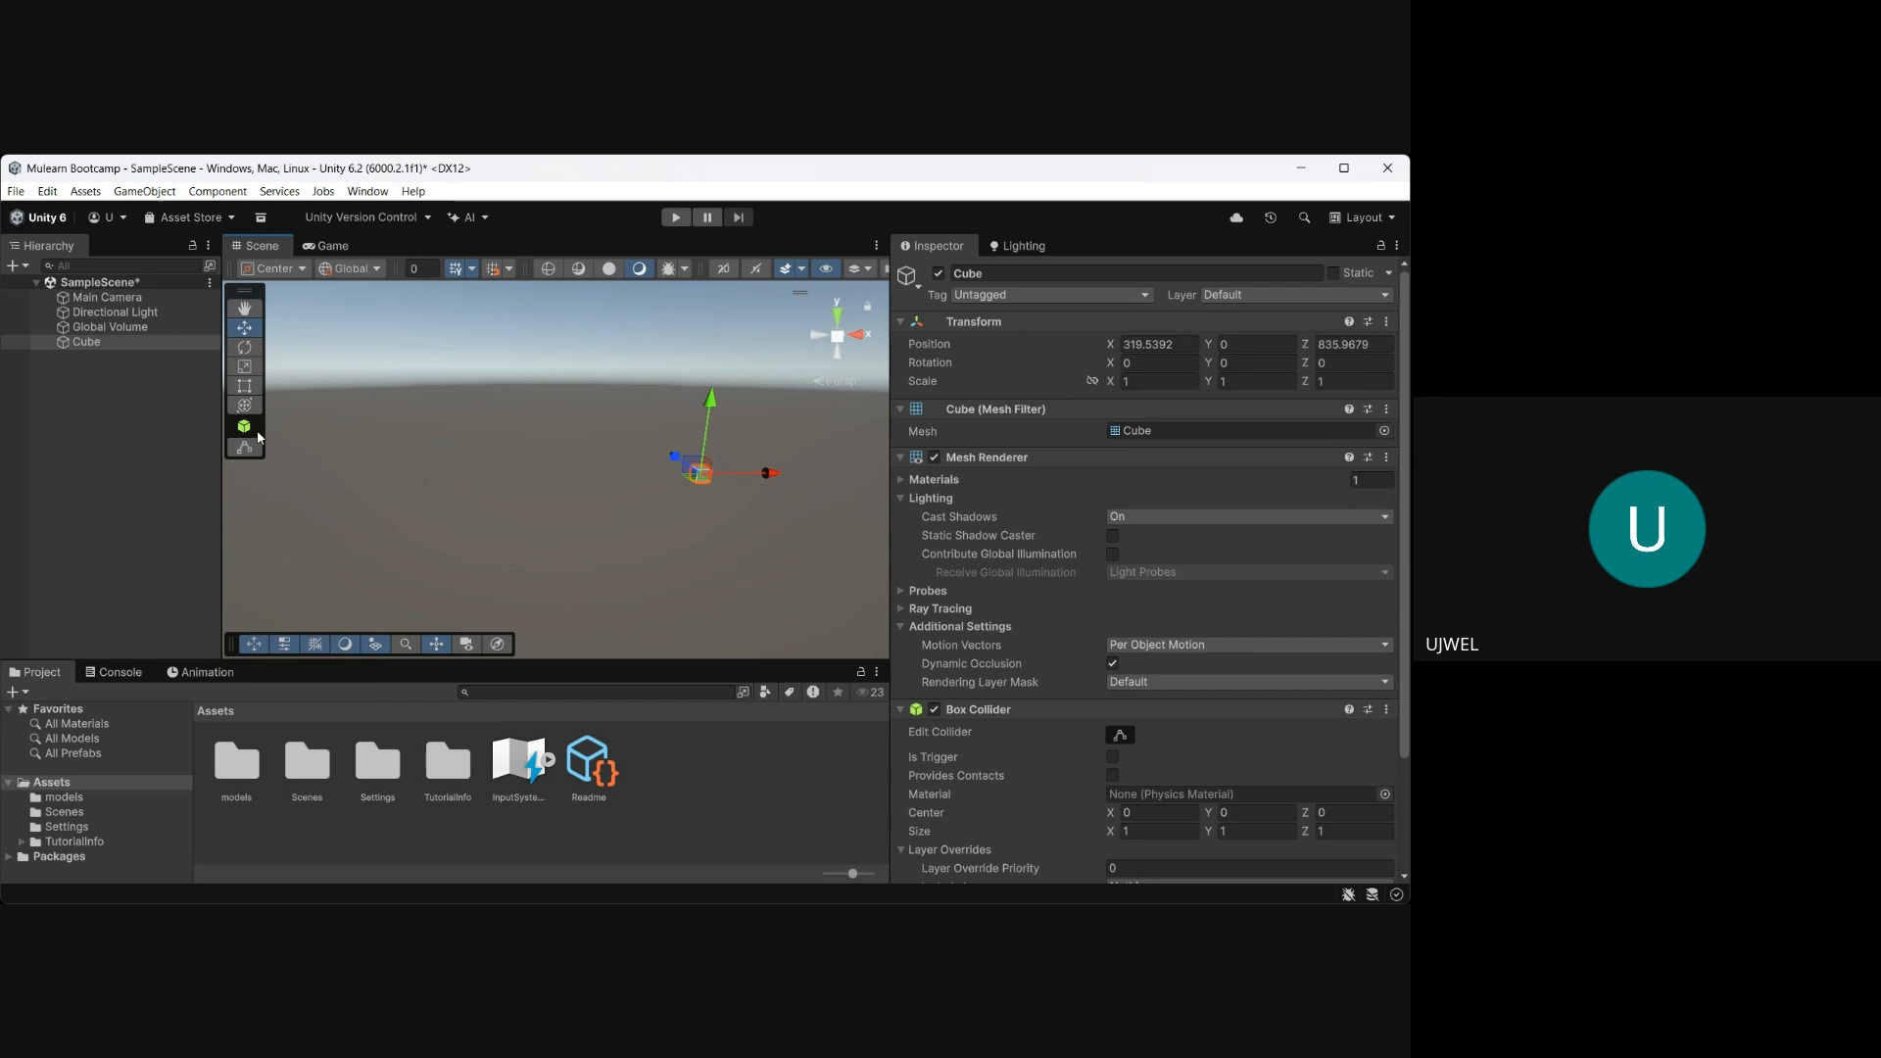
{"action": "left_click", "coordinate": [156, 431]}
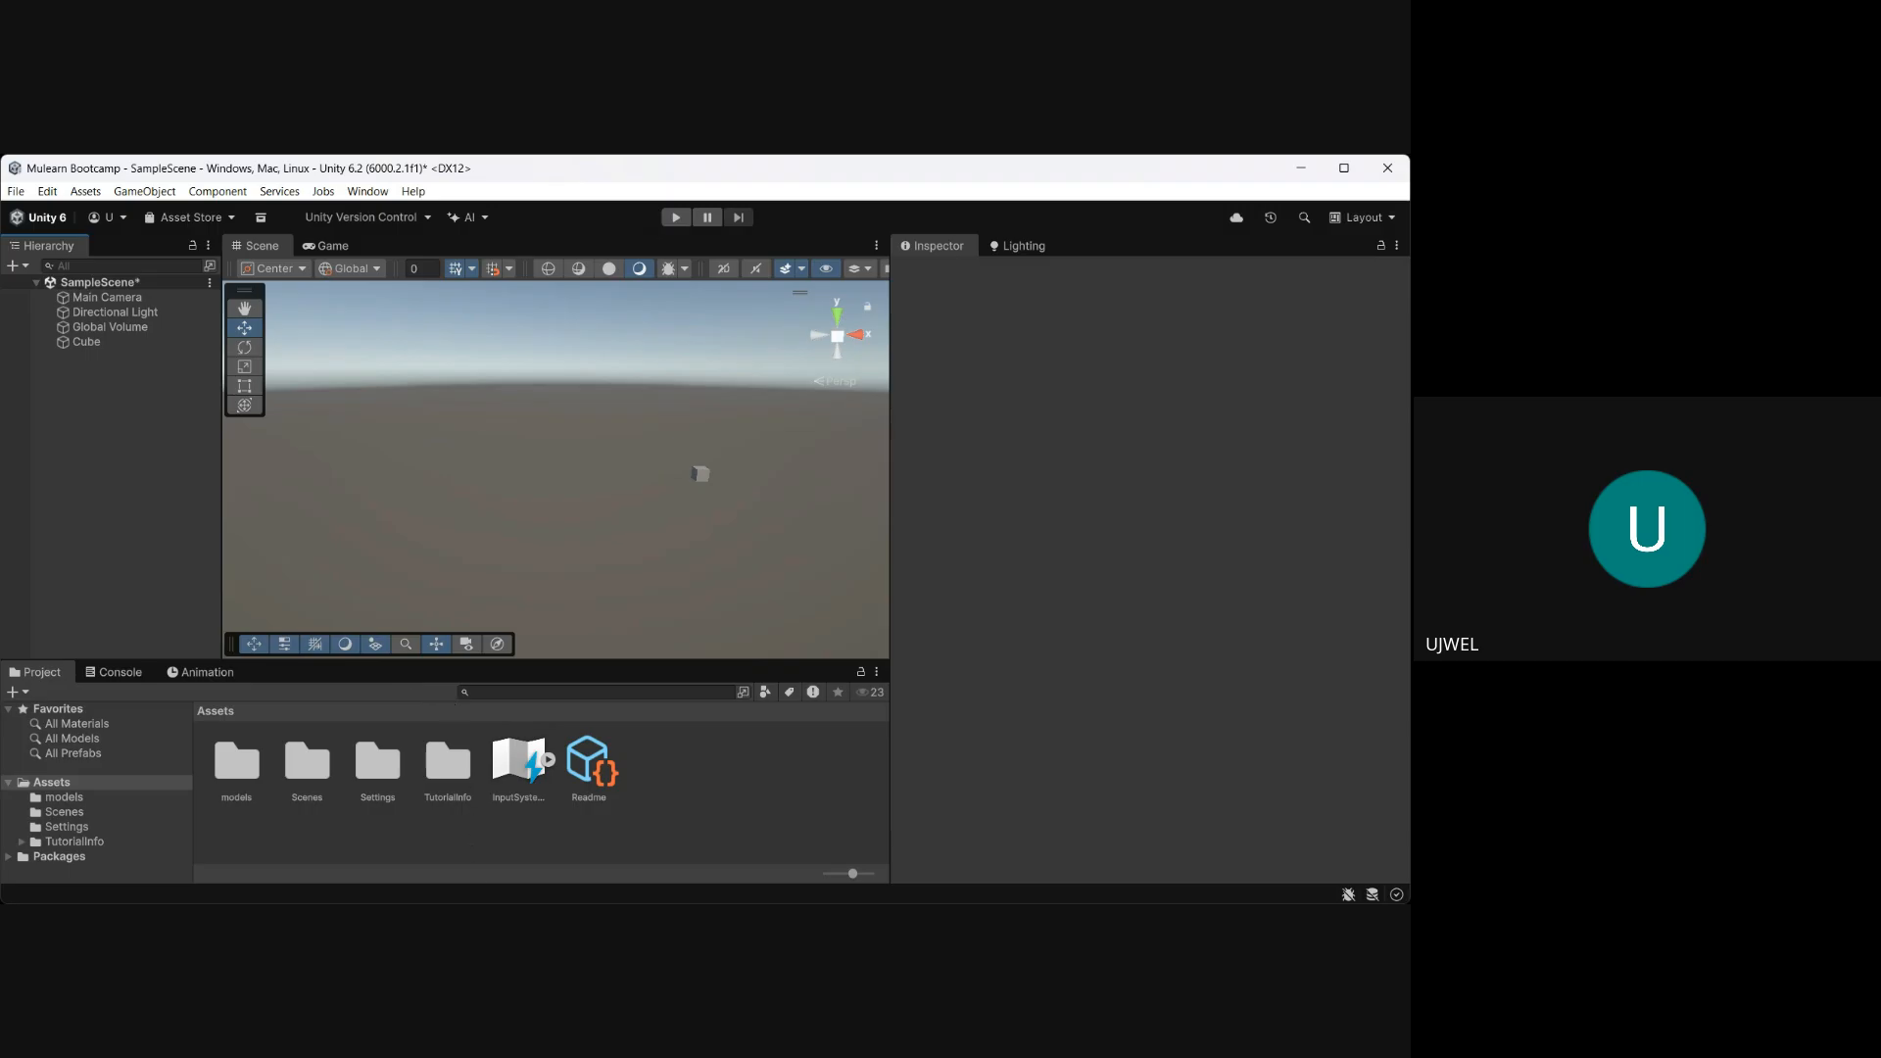
Add a second cube to SampleScene, try selecting it in the Scene view and clear the selection.
{"action": "left_click", "coordinate": [488, 687]}
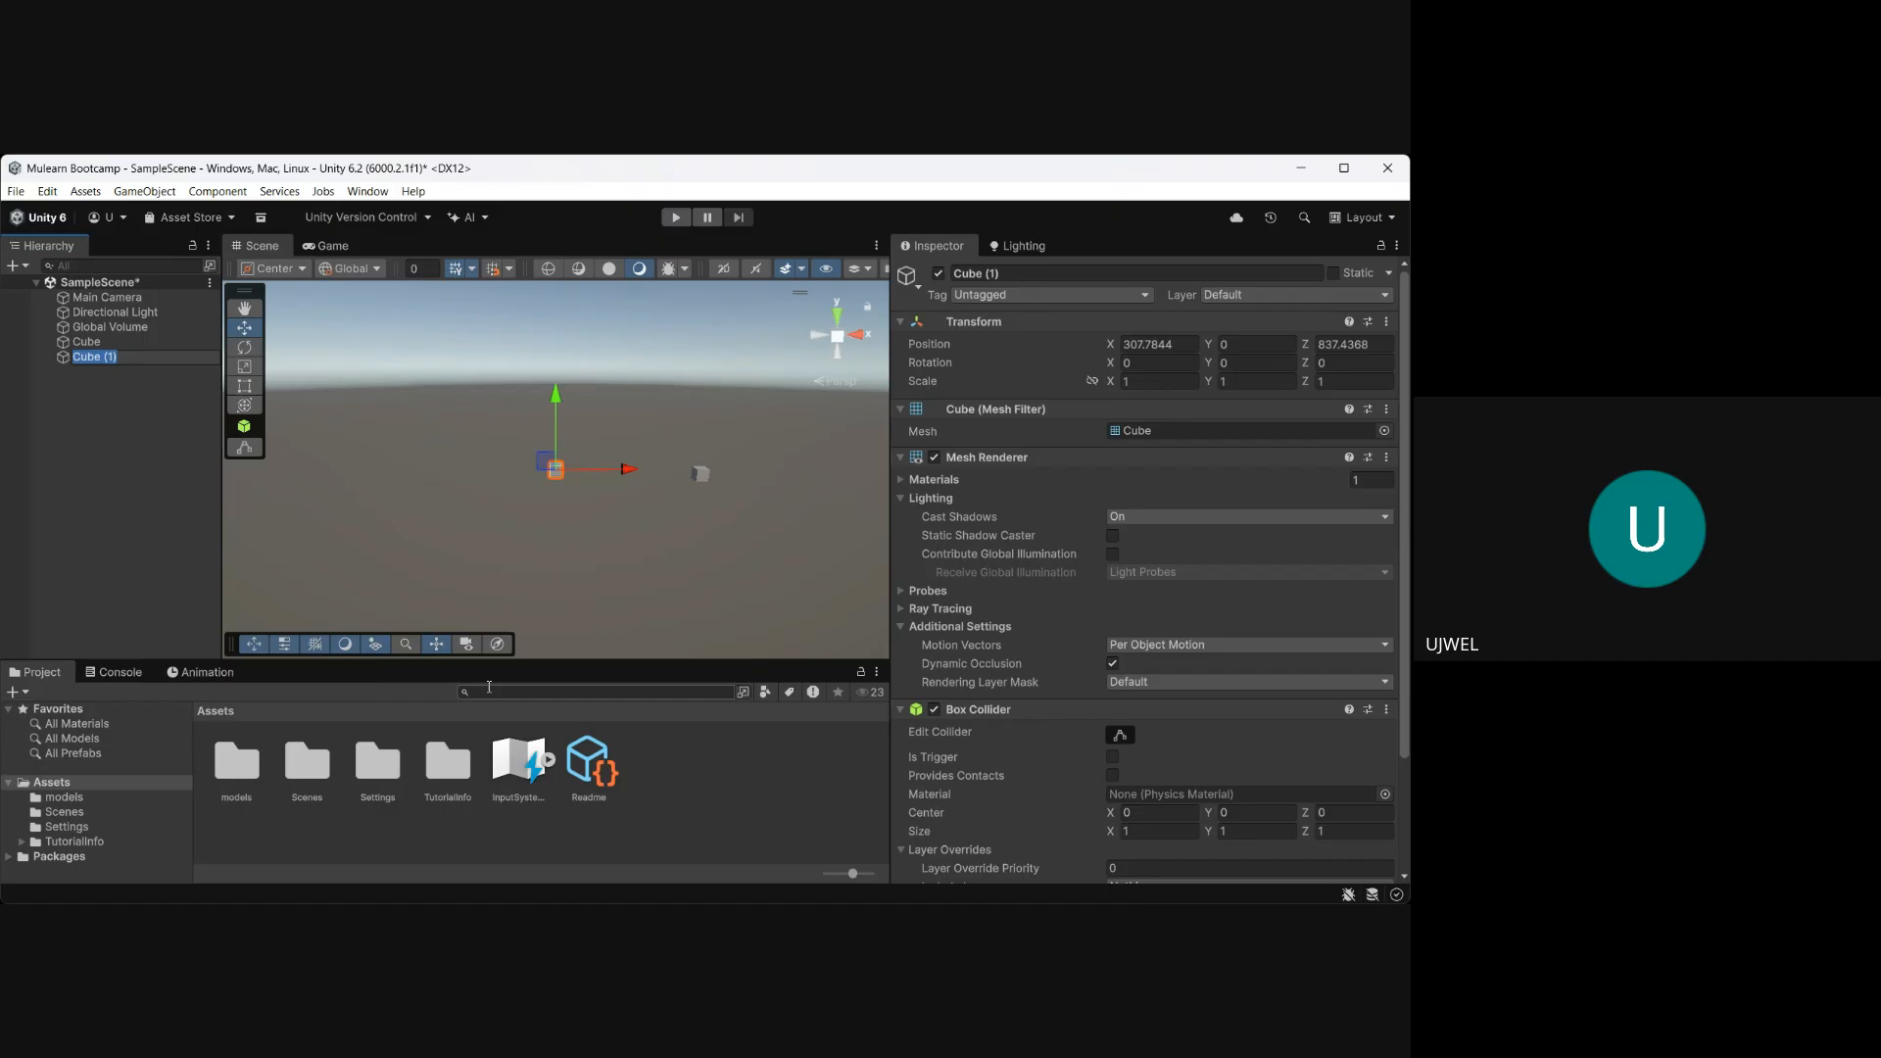
{"action": "left_click", "coordinate": [136, 402]}
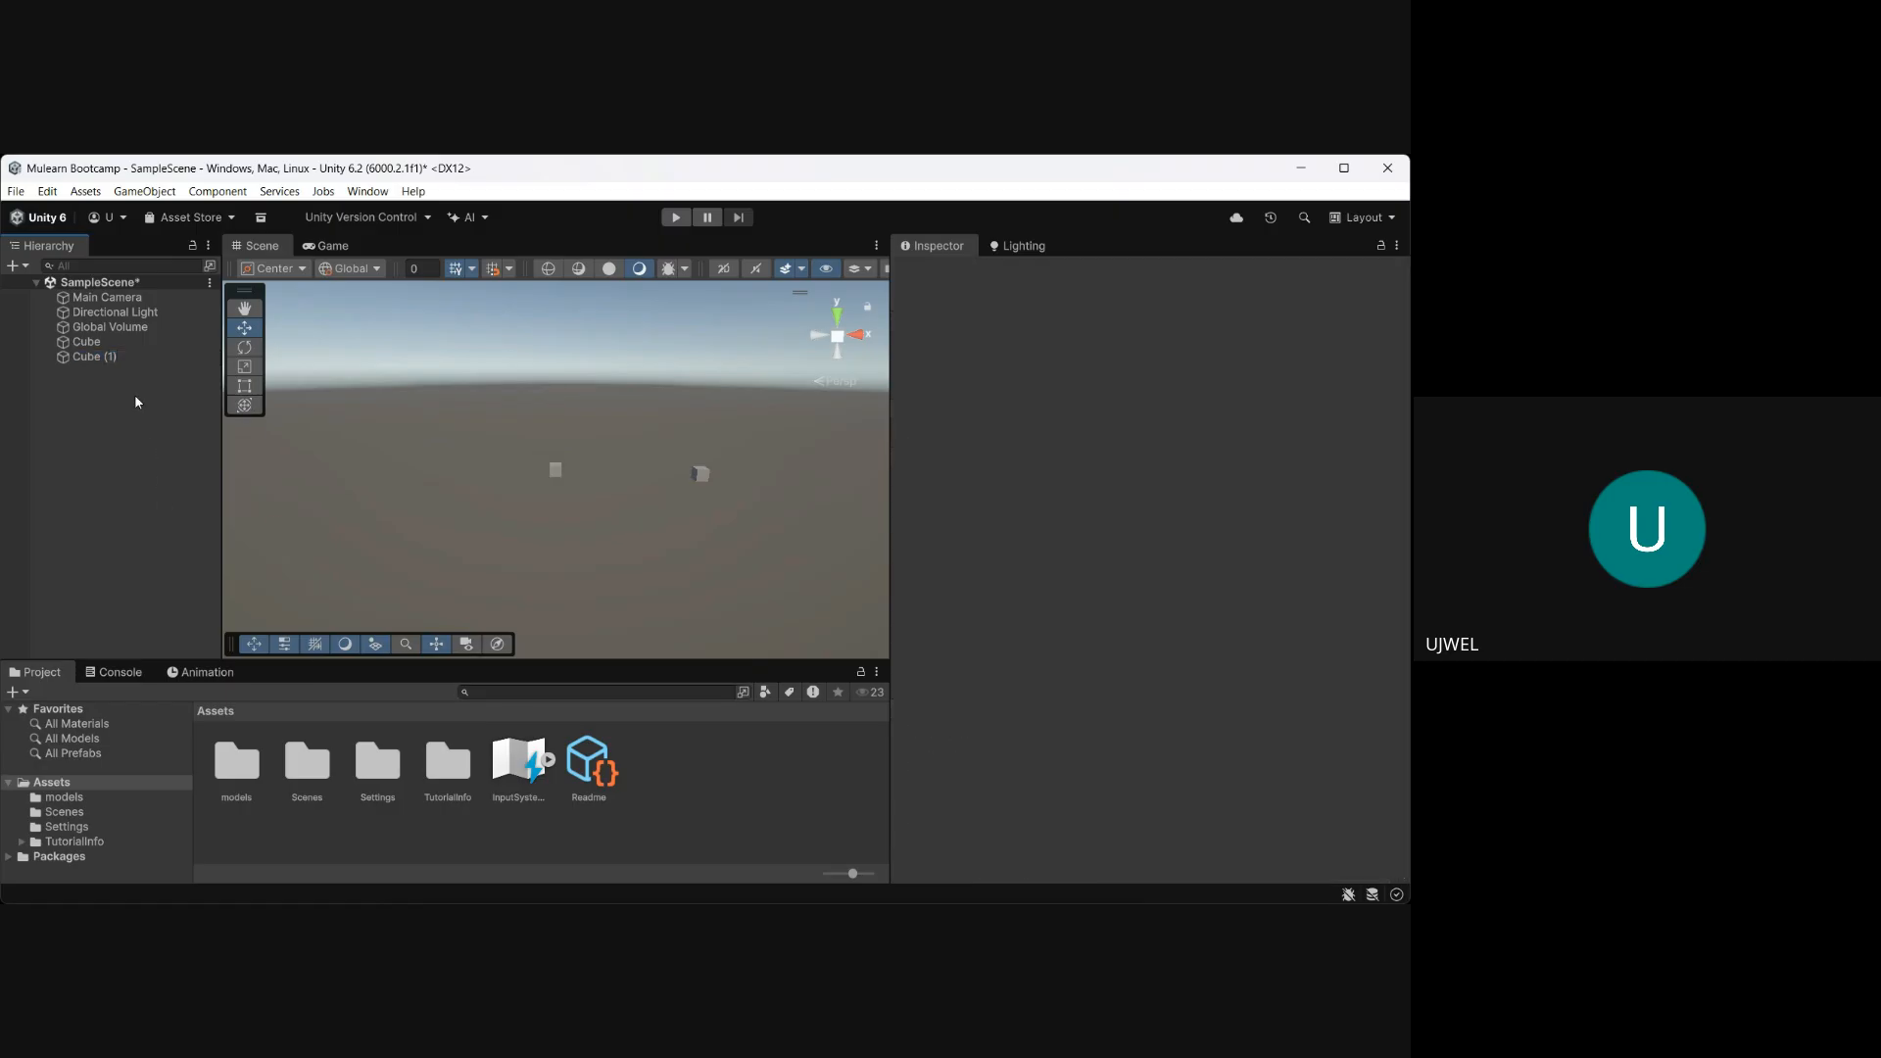
{"action": "left_click", "coordinate": [557, 474]}
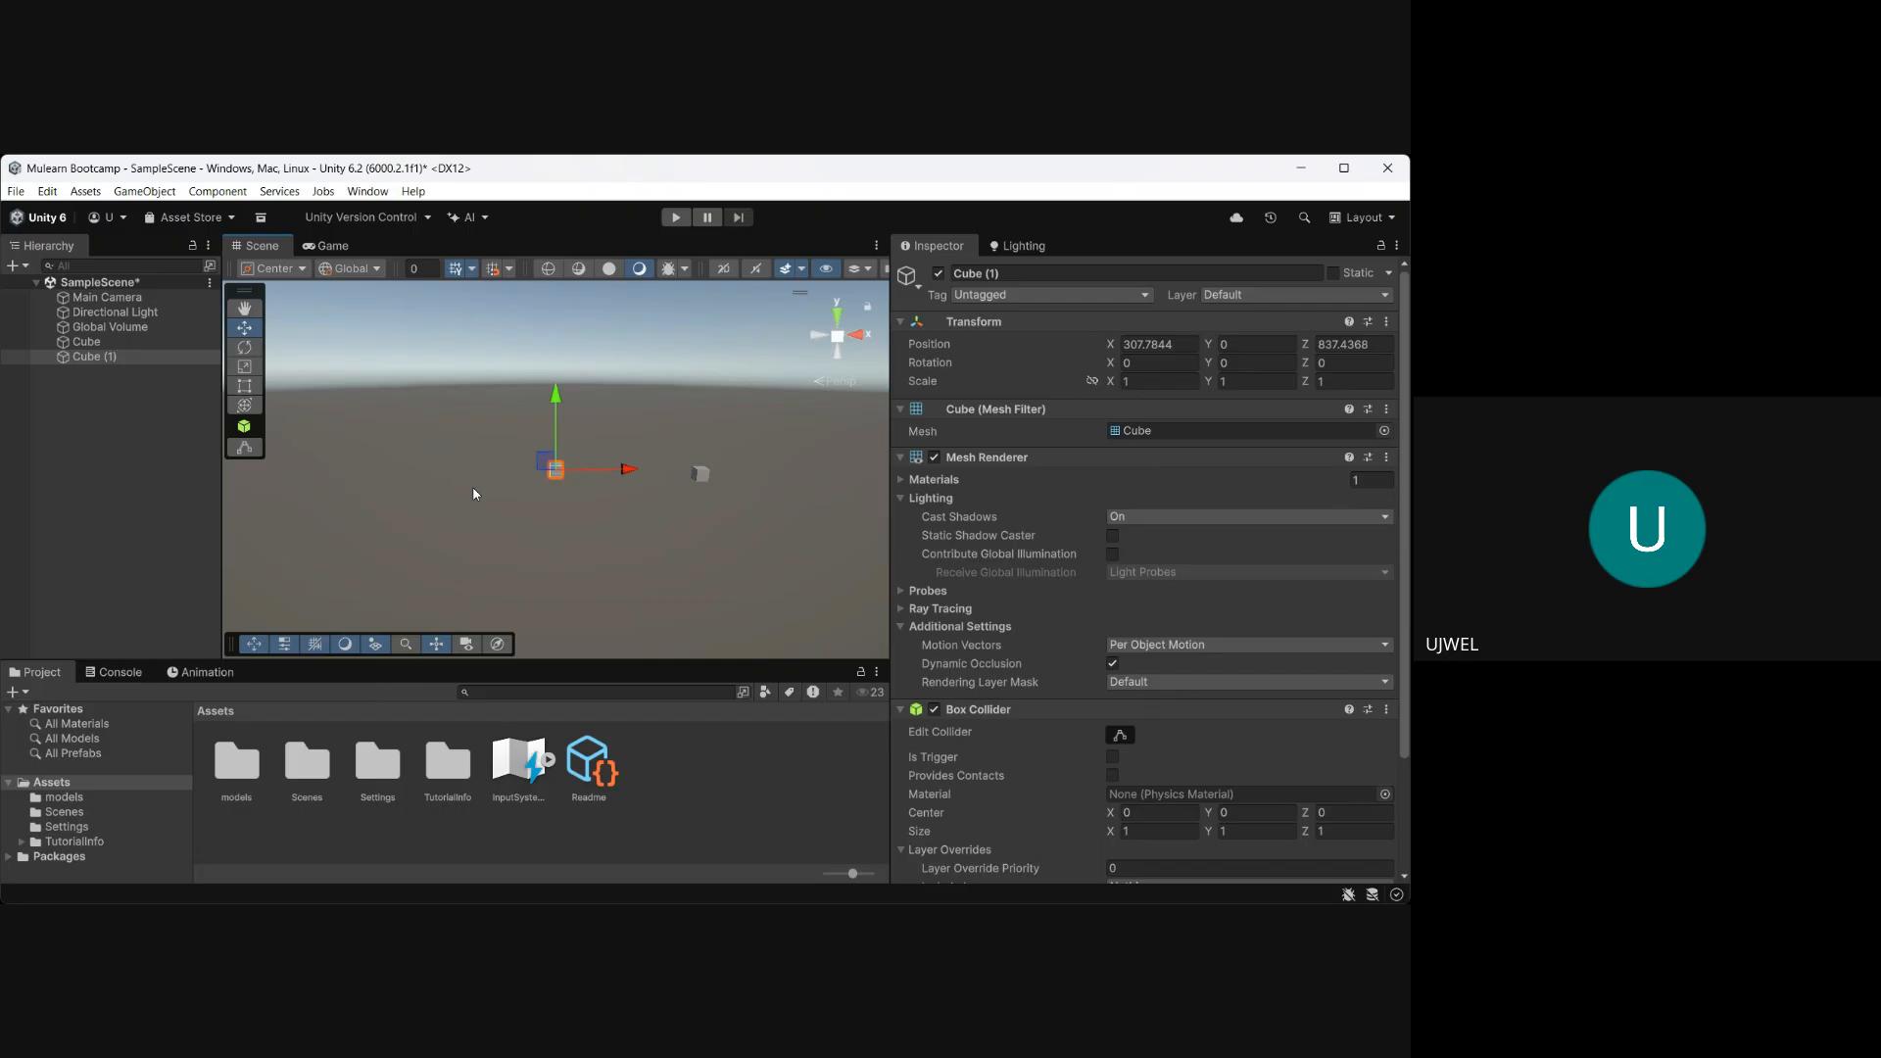
{"action": "left_click", "coordinate": [556, 480]}
{"action": "left_click", "coordinate": [556, 474]}
{"action": "left_click", "coordinate": [152, 444]}
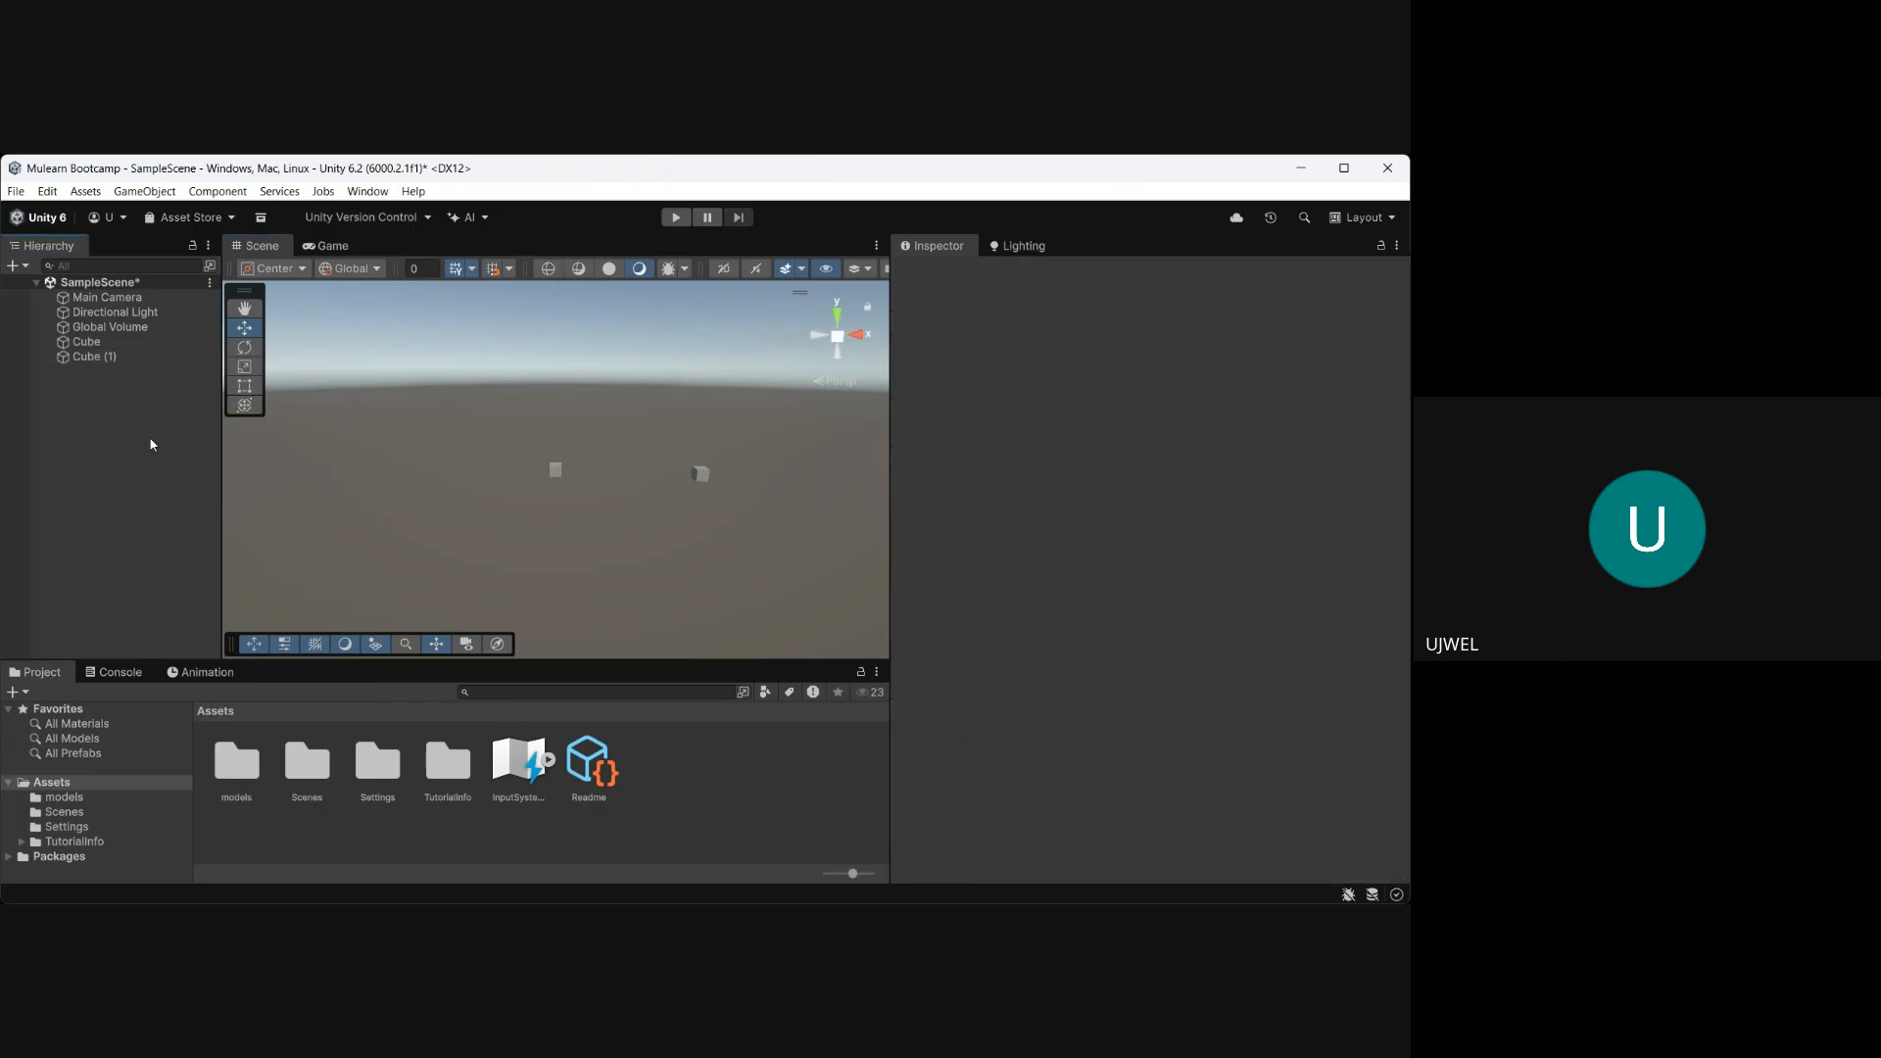
Select Cube (1) and frame it in the Scene view.
{"action": "left_click", "coordinate": [96, 358]}
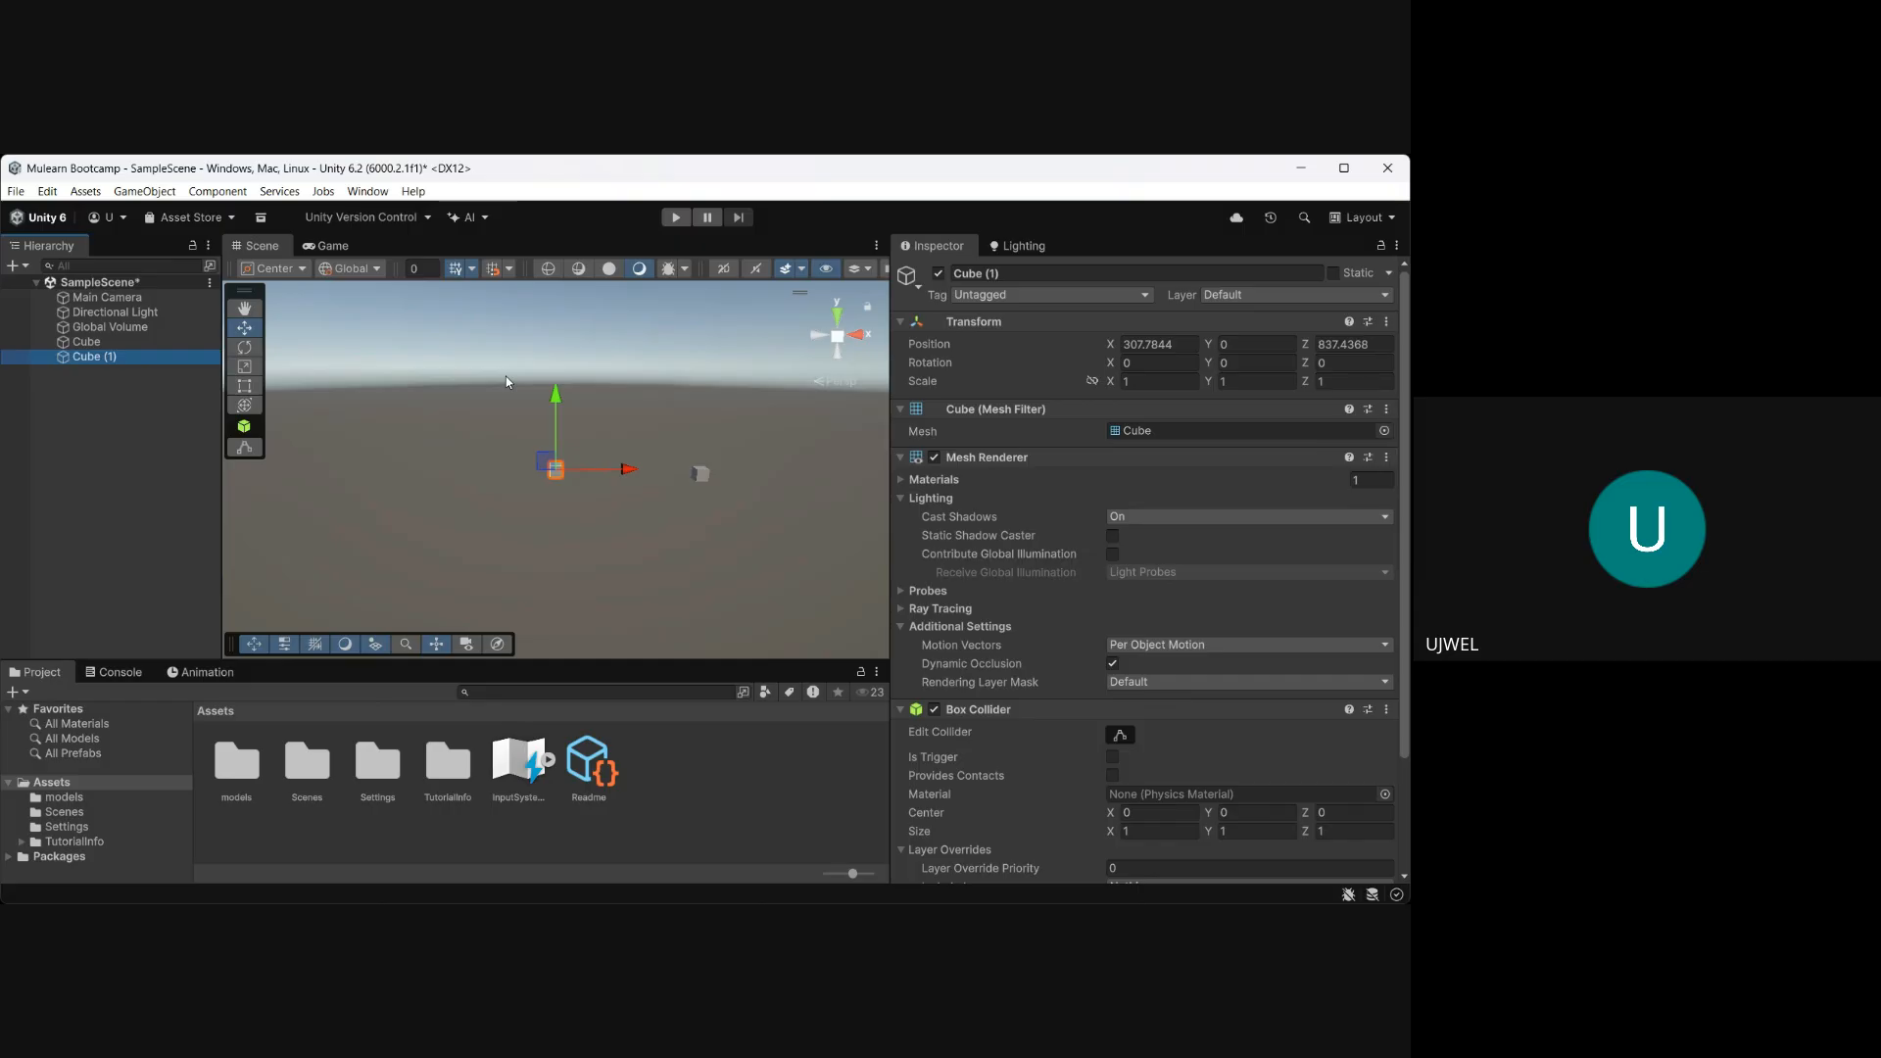
{"action": "key", "text": "f"}
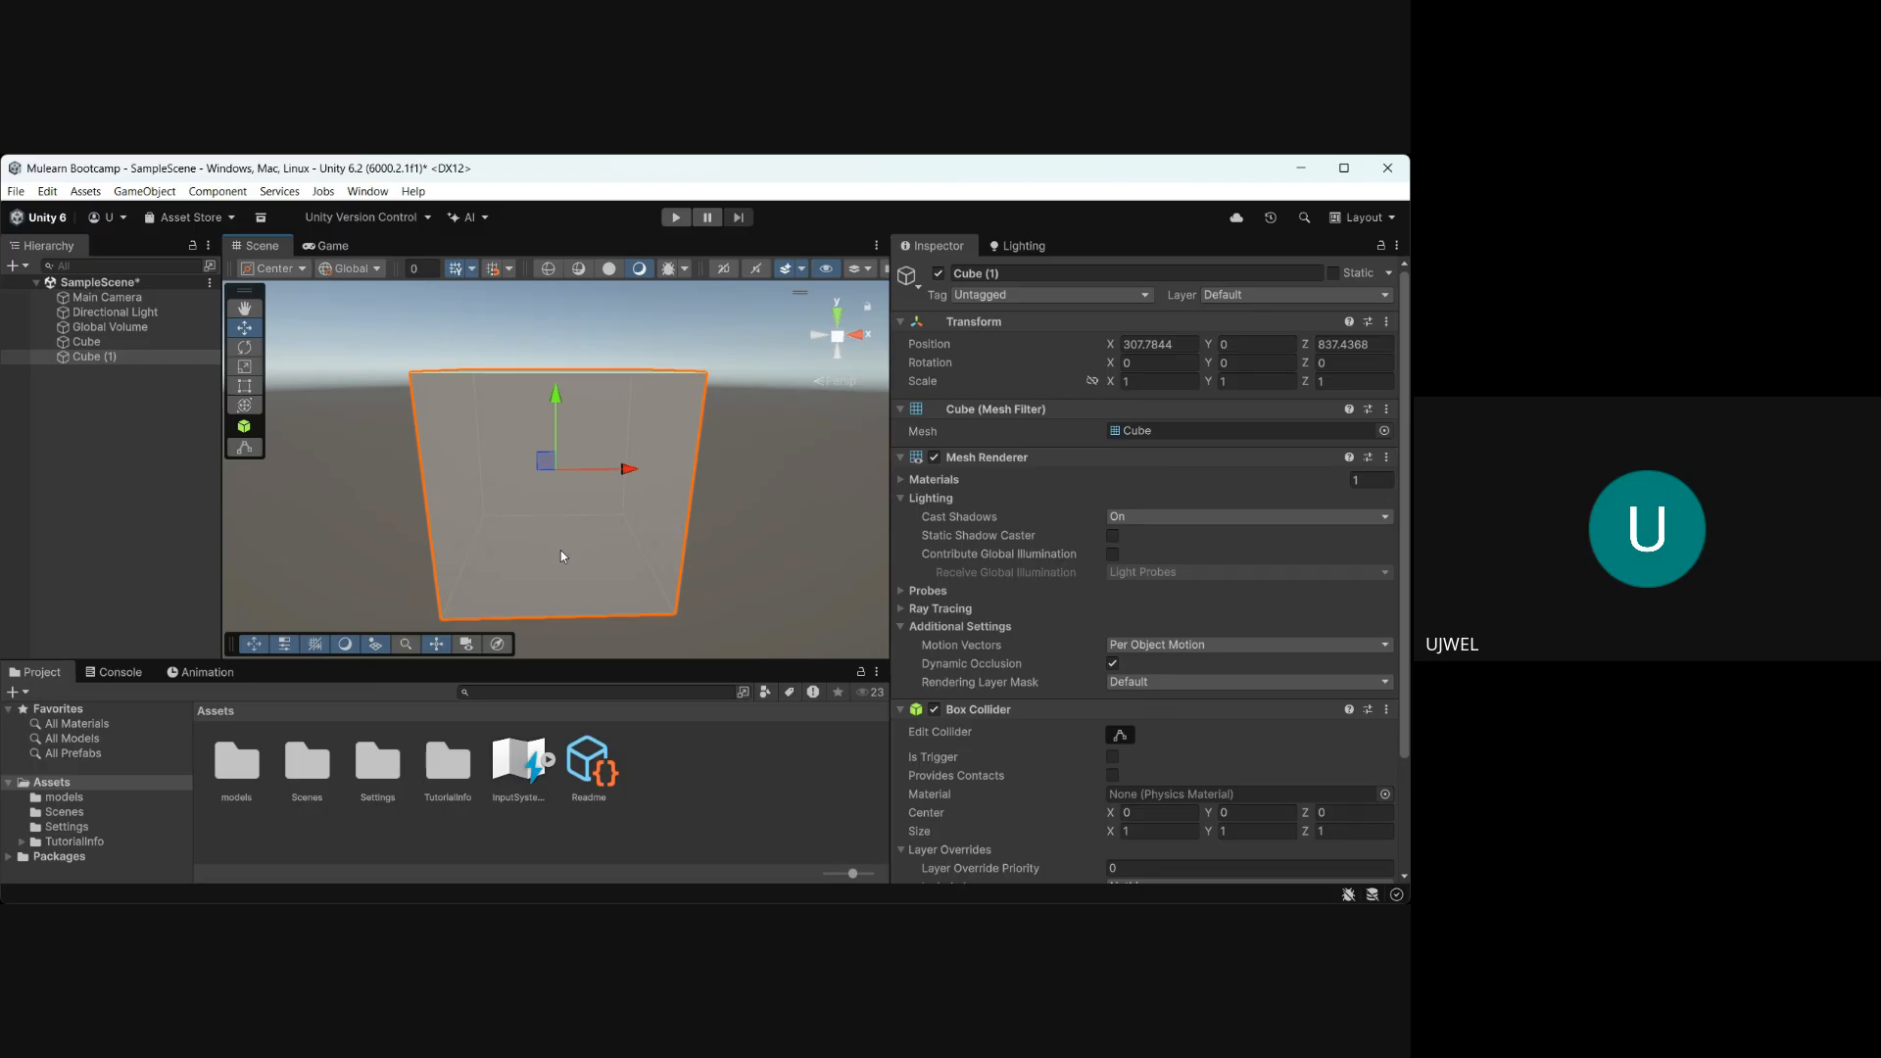
{"action": "scroll", "coordinate": [562, 555], "scroll_direction": "down", "scroll_amount": 2}
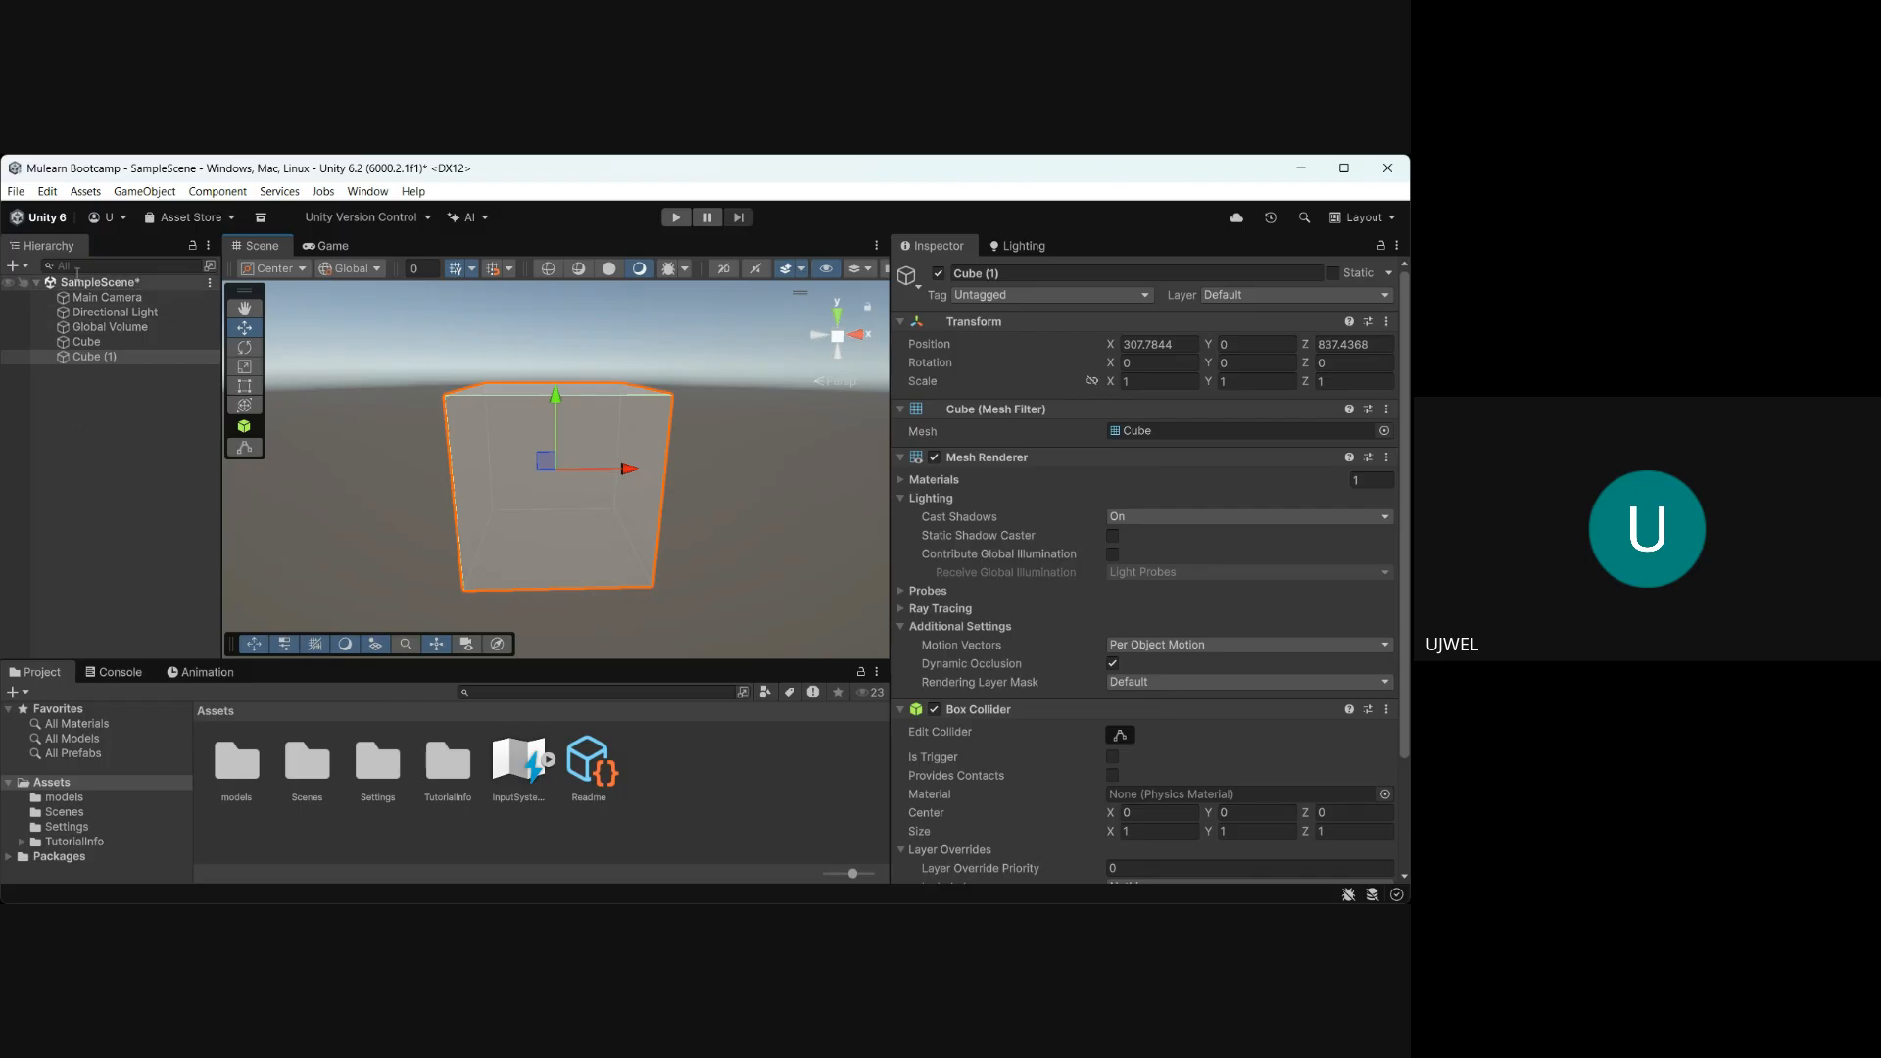
Maximize the Hierarchy window, restore it to its docked size and clear the object selection.
{"action": "double_click", "coordinate": [51, 248]}
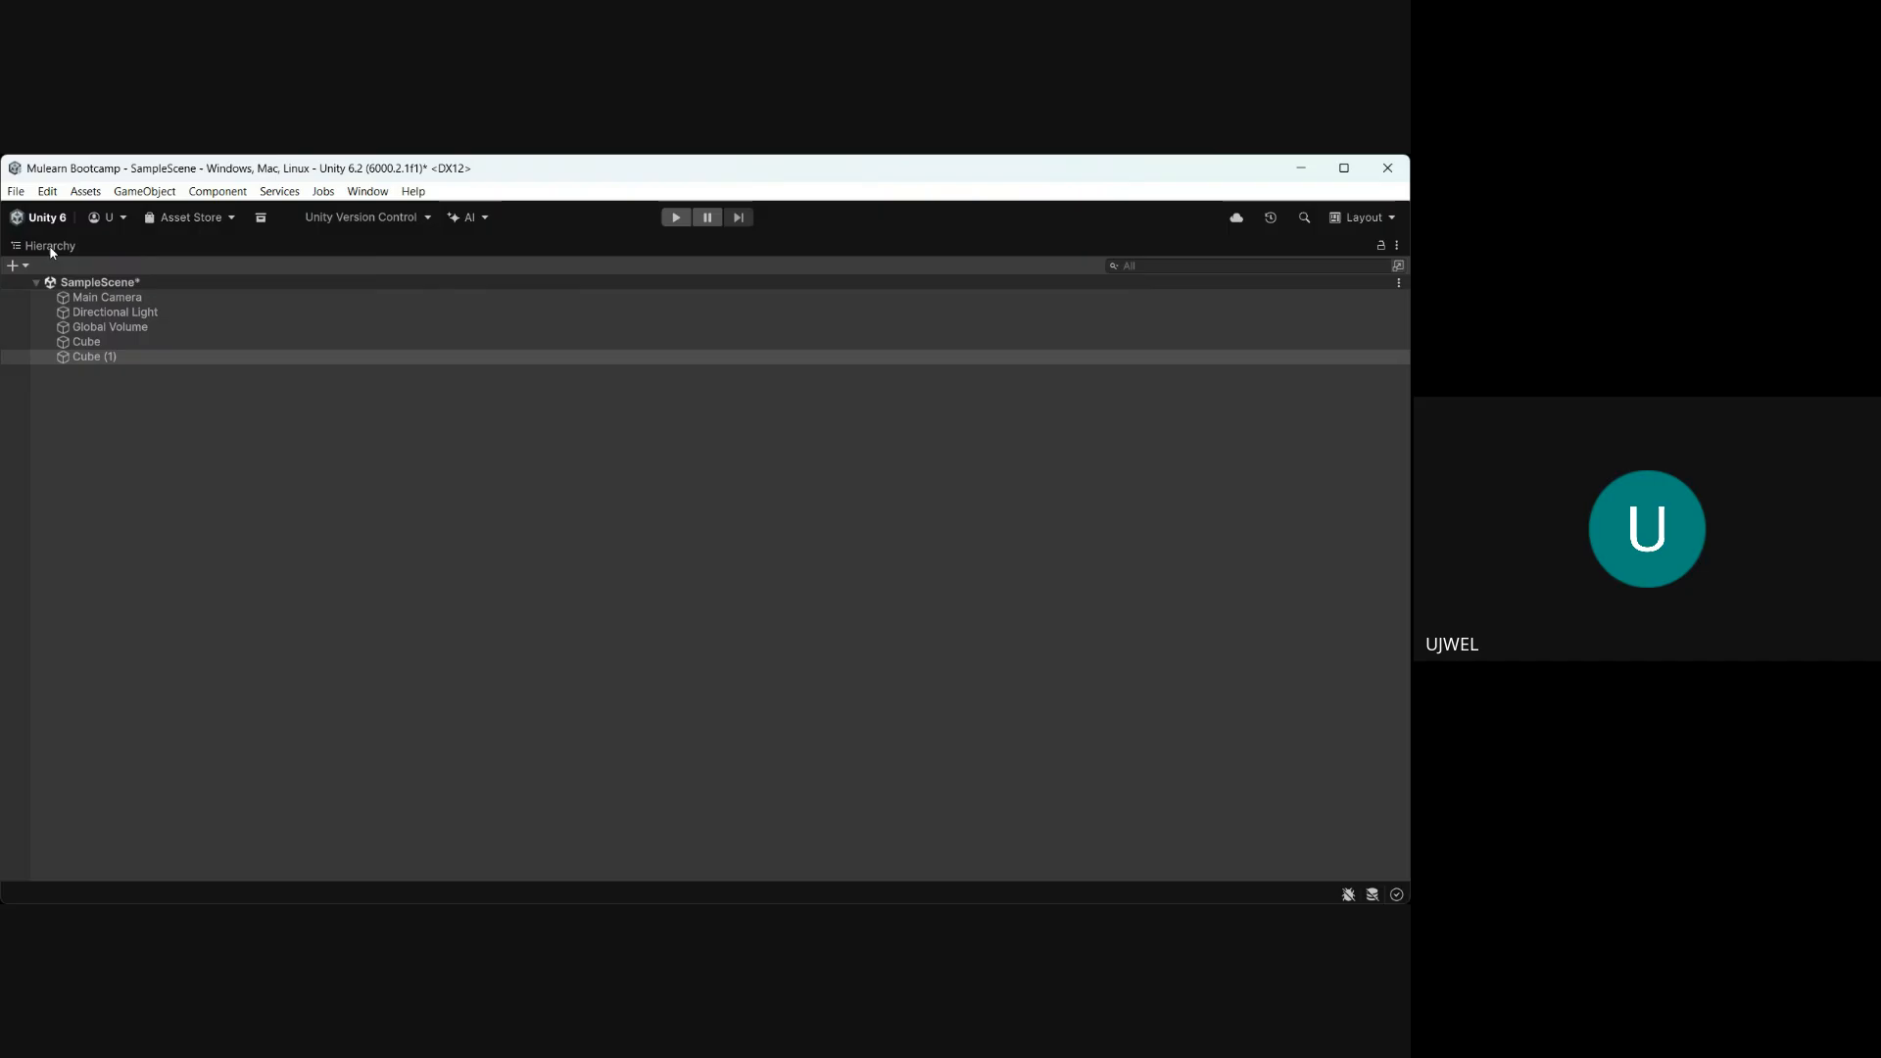
{"action": "double_click", "coordinate": [50, 246]}
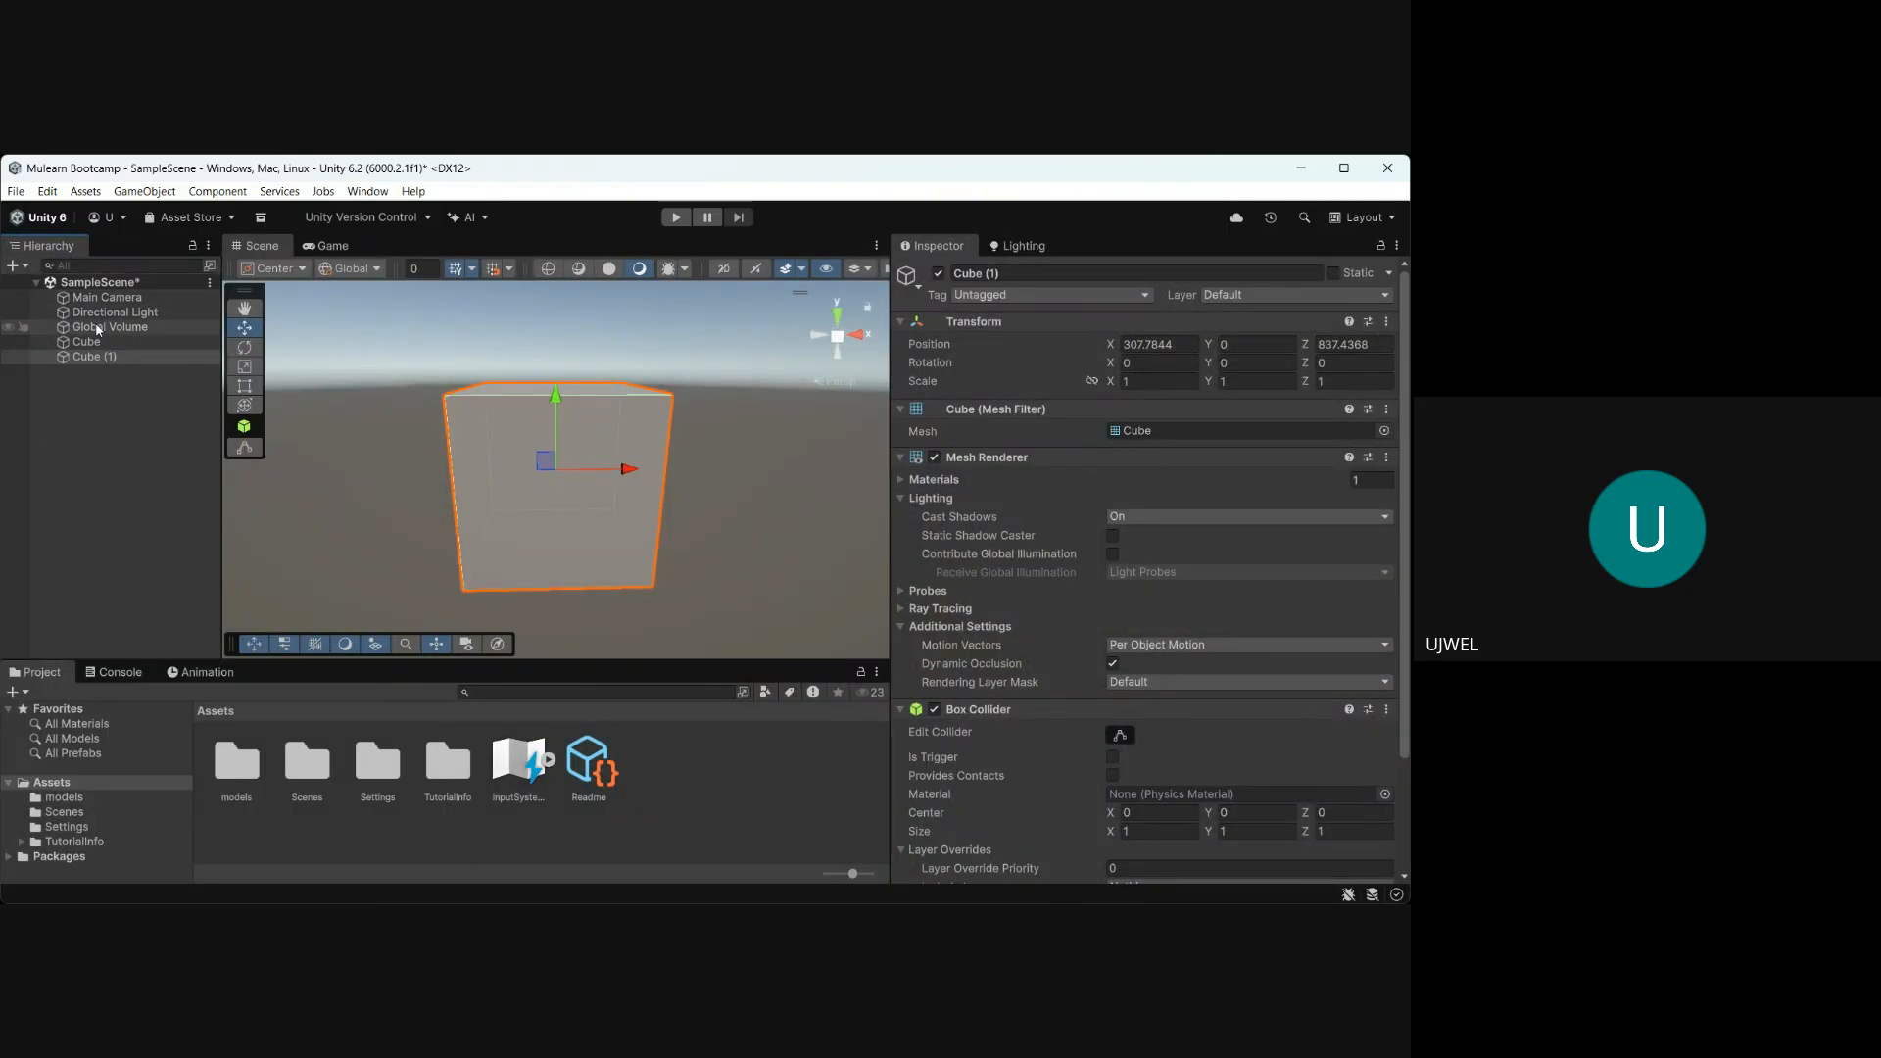
{"action": "double_click", "coordinate": [35, 249]}
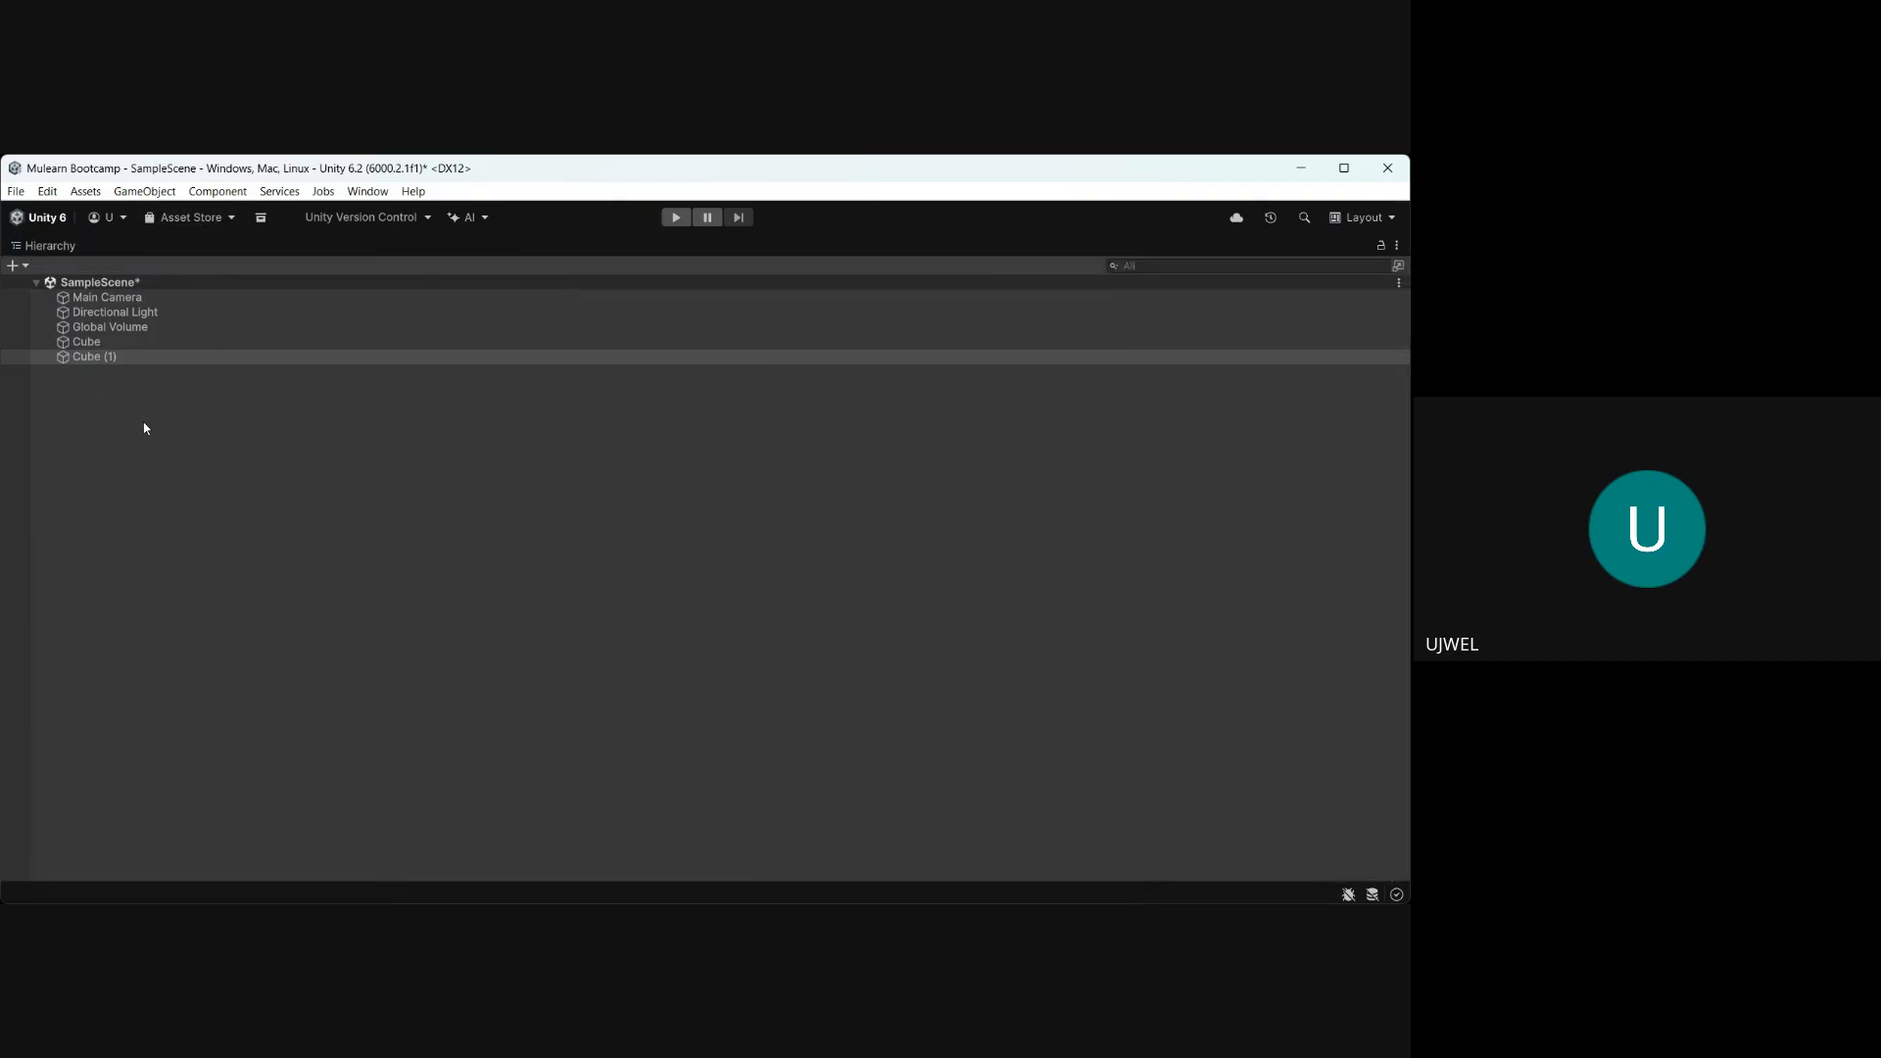
{"action": "double_click", "coordinate": [35, 246]}
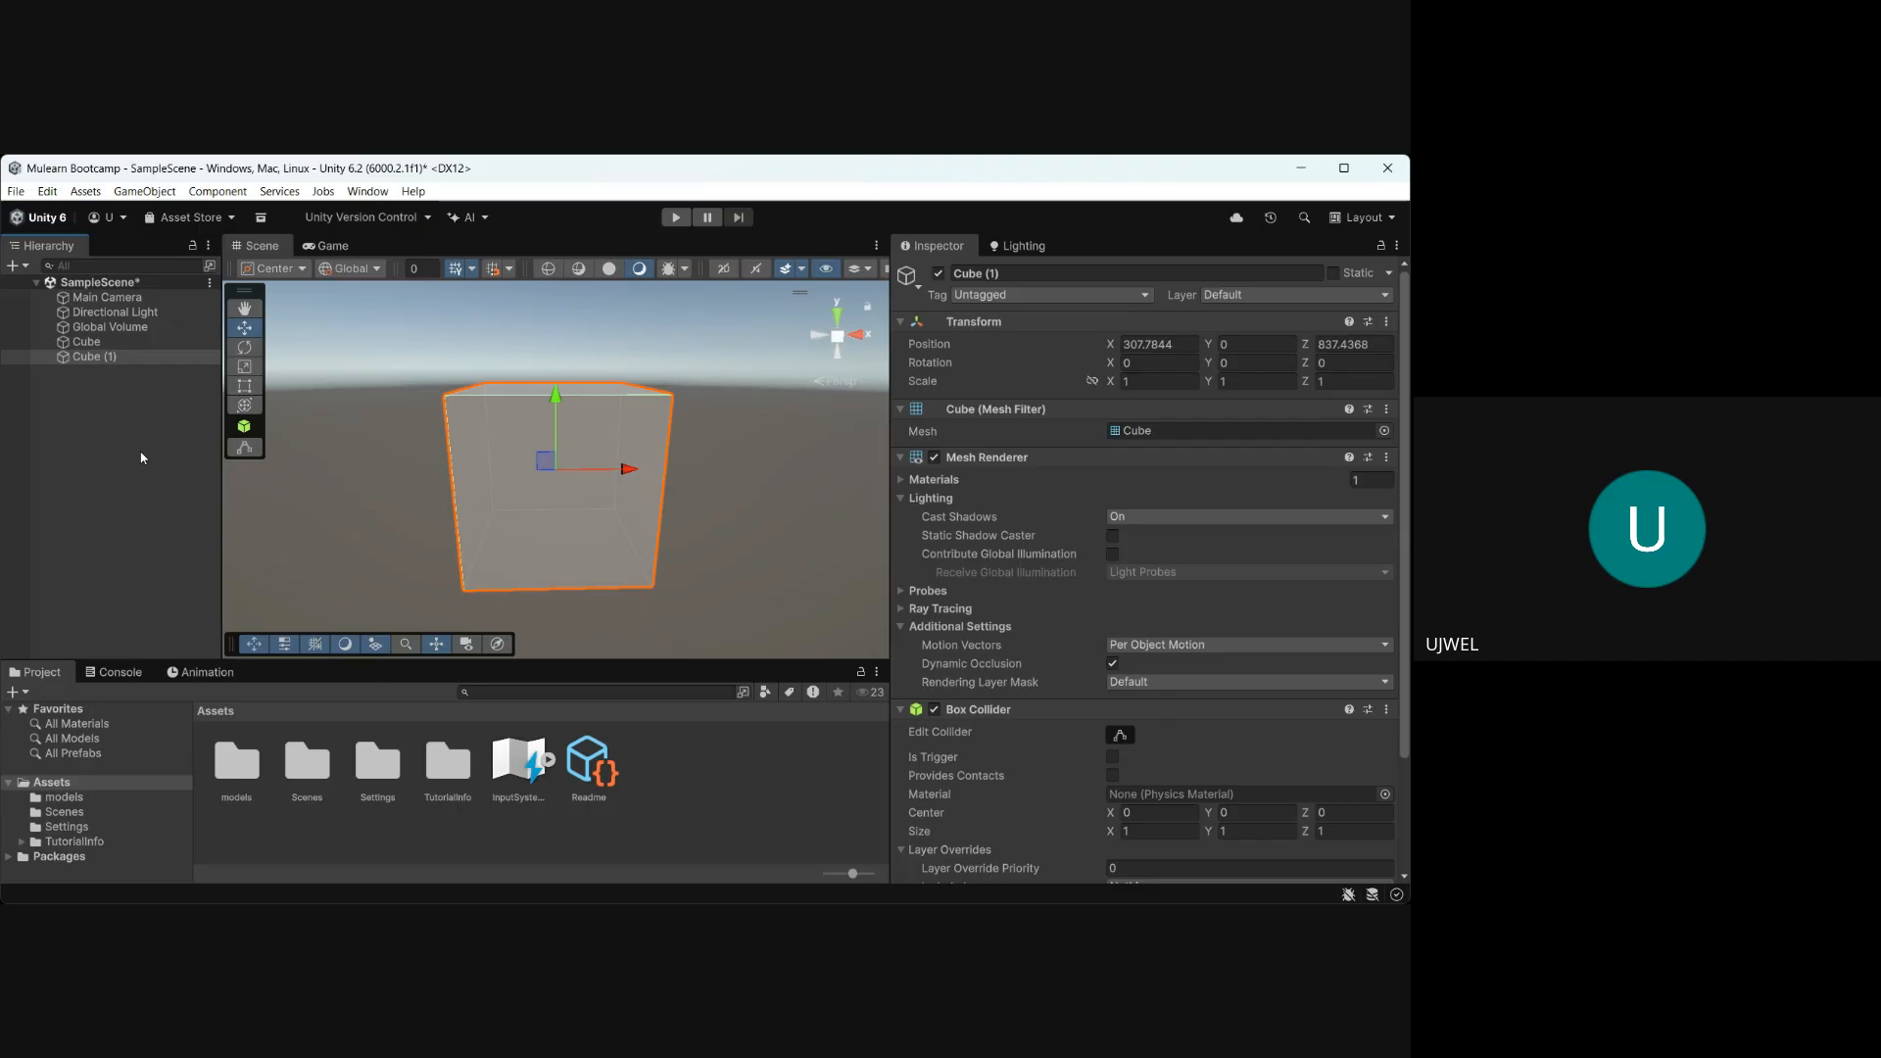
{"action": "left_click", "coordinate": [113, 450]}
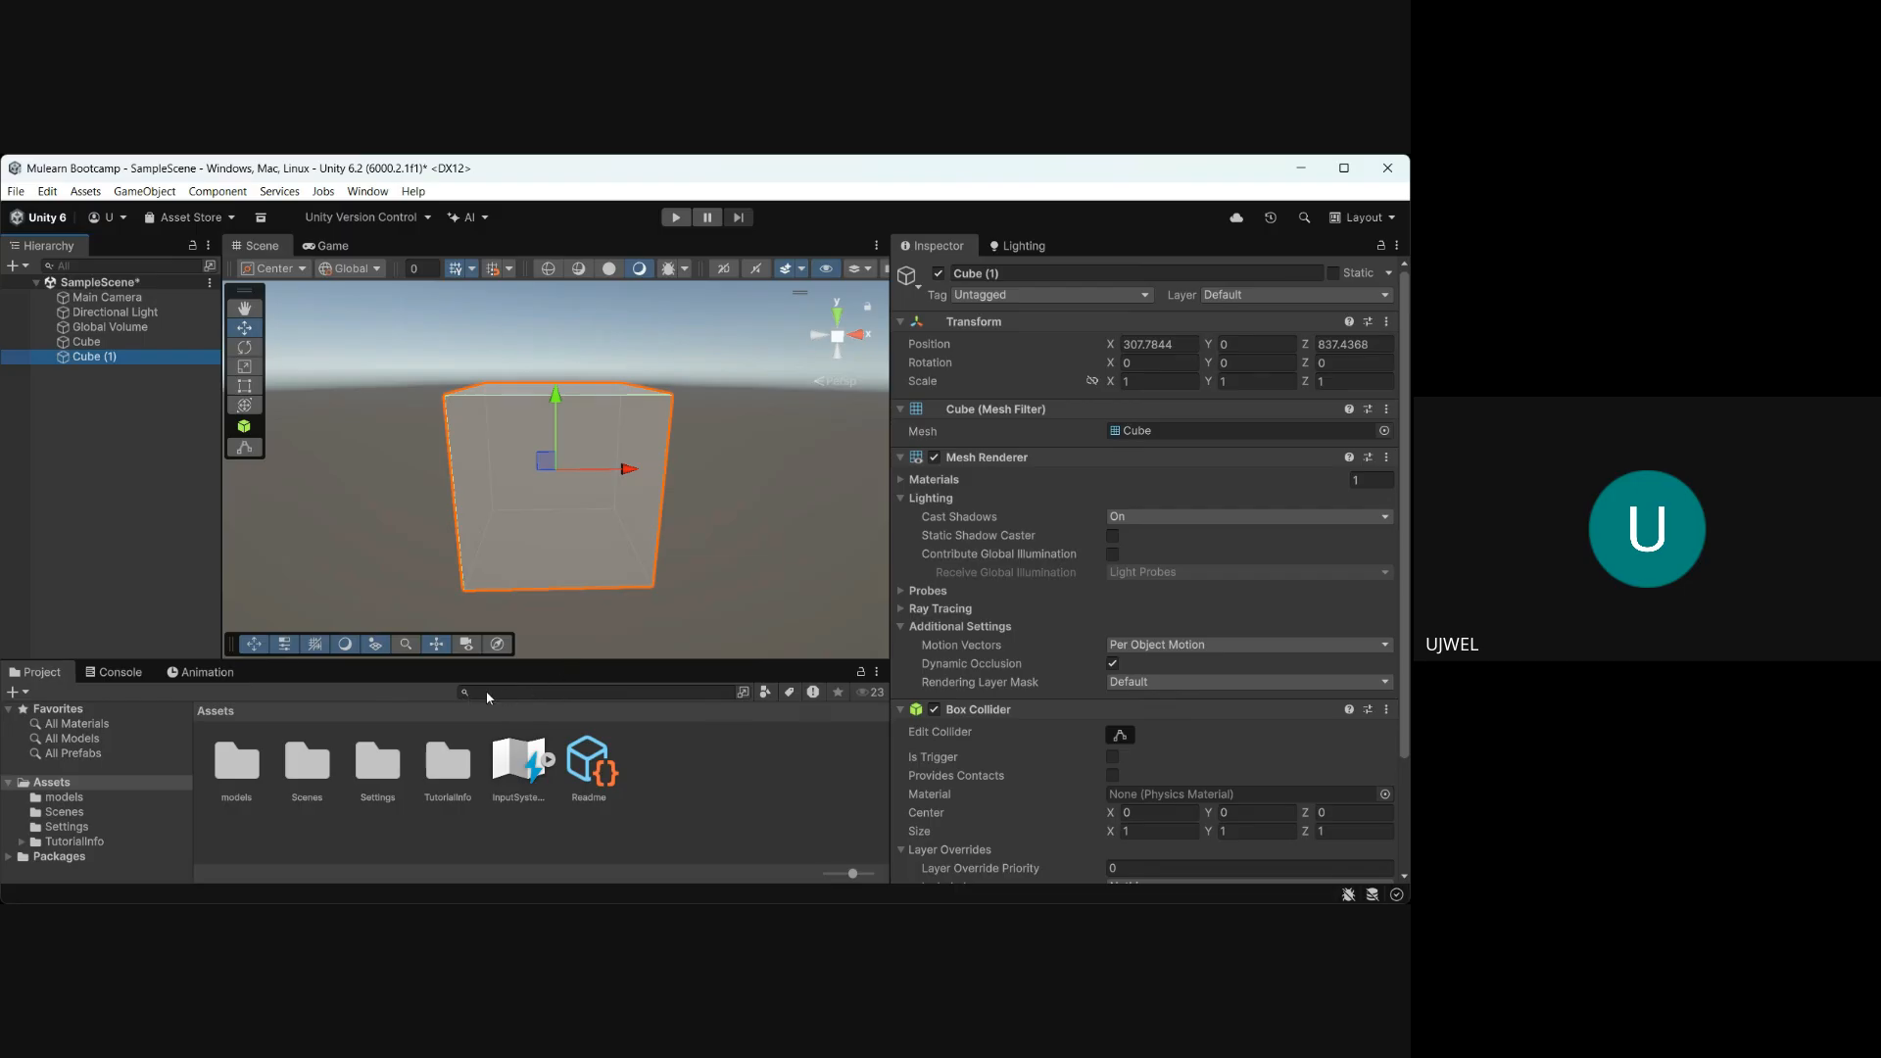
{"action": "left_click", "coordinate": [36, 530]}
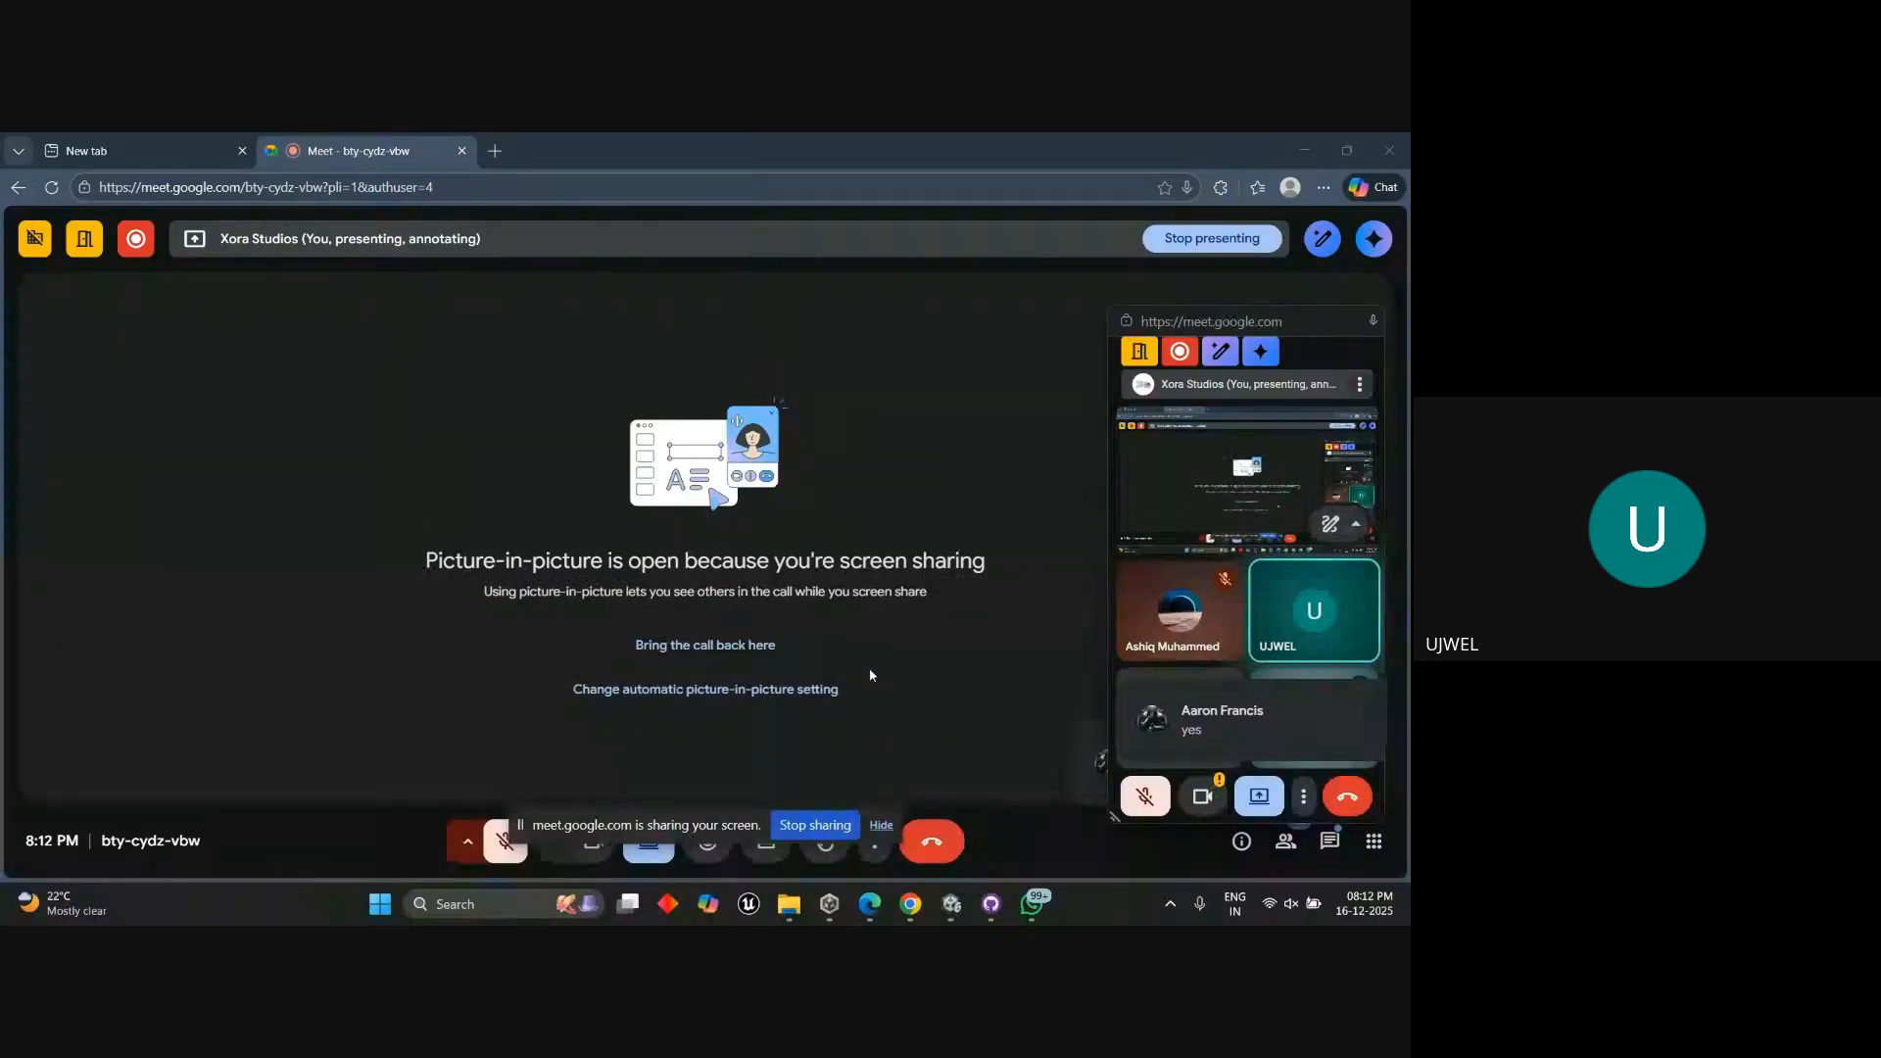
Switch to the Mulearn Bootcamp project in Unity and add a third cube to SampleScene.
{"action": "mouse_move", "coordinate": [951, 907]}
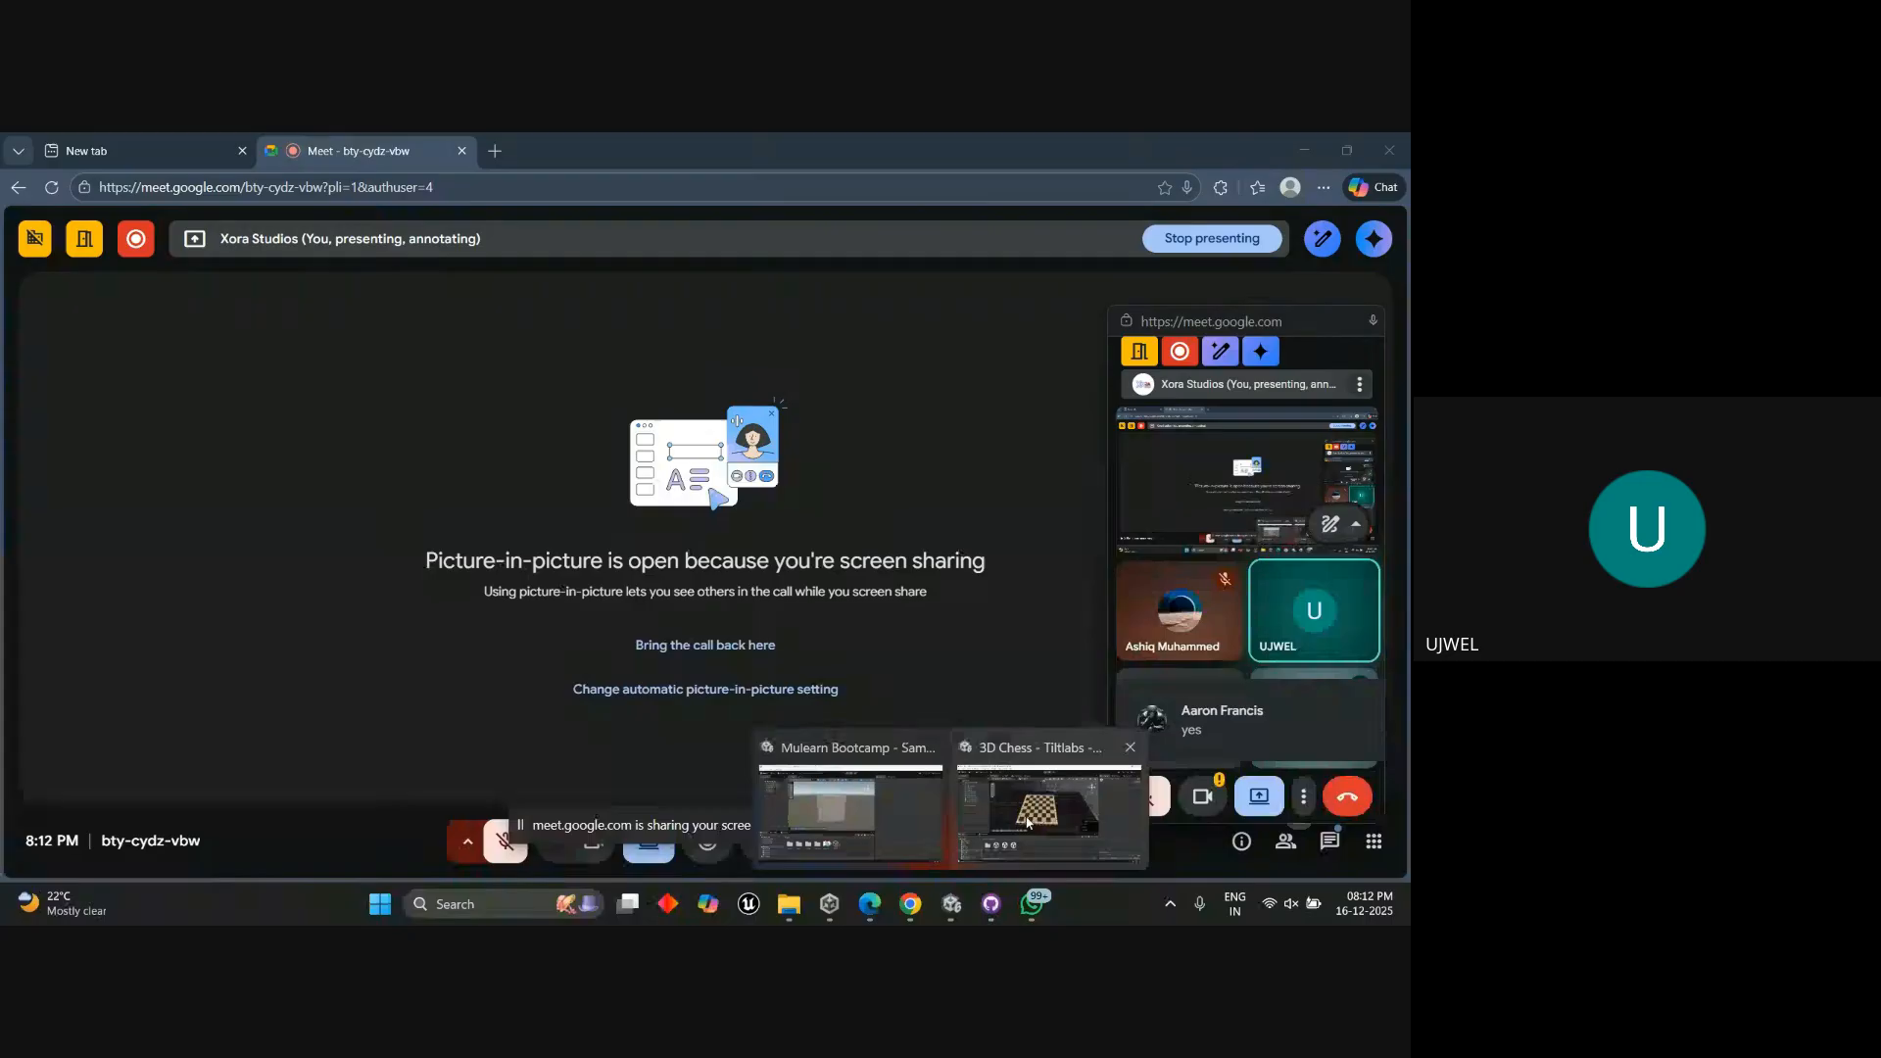
{"action": "left_click", "coordinate": [851, 845]}
{"action": "right_click", "coordinate": [139, 441]}
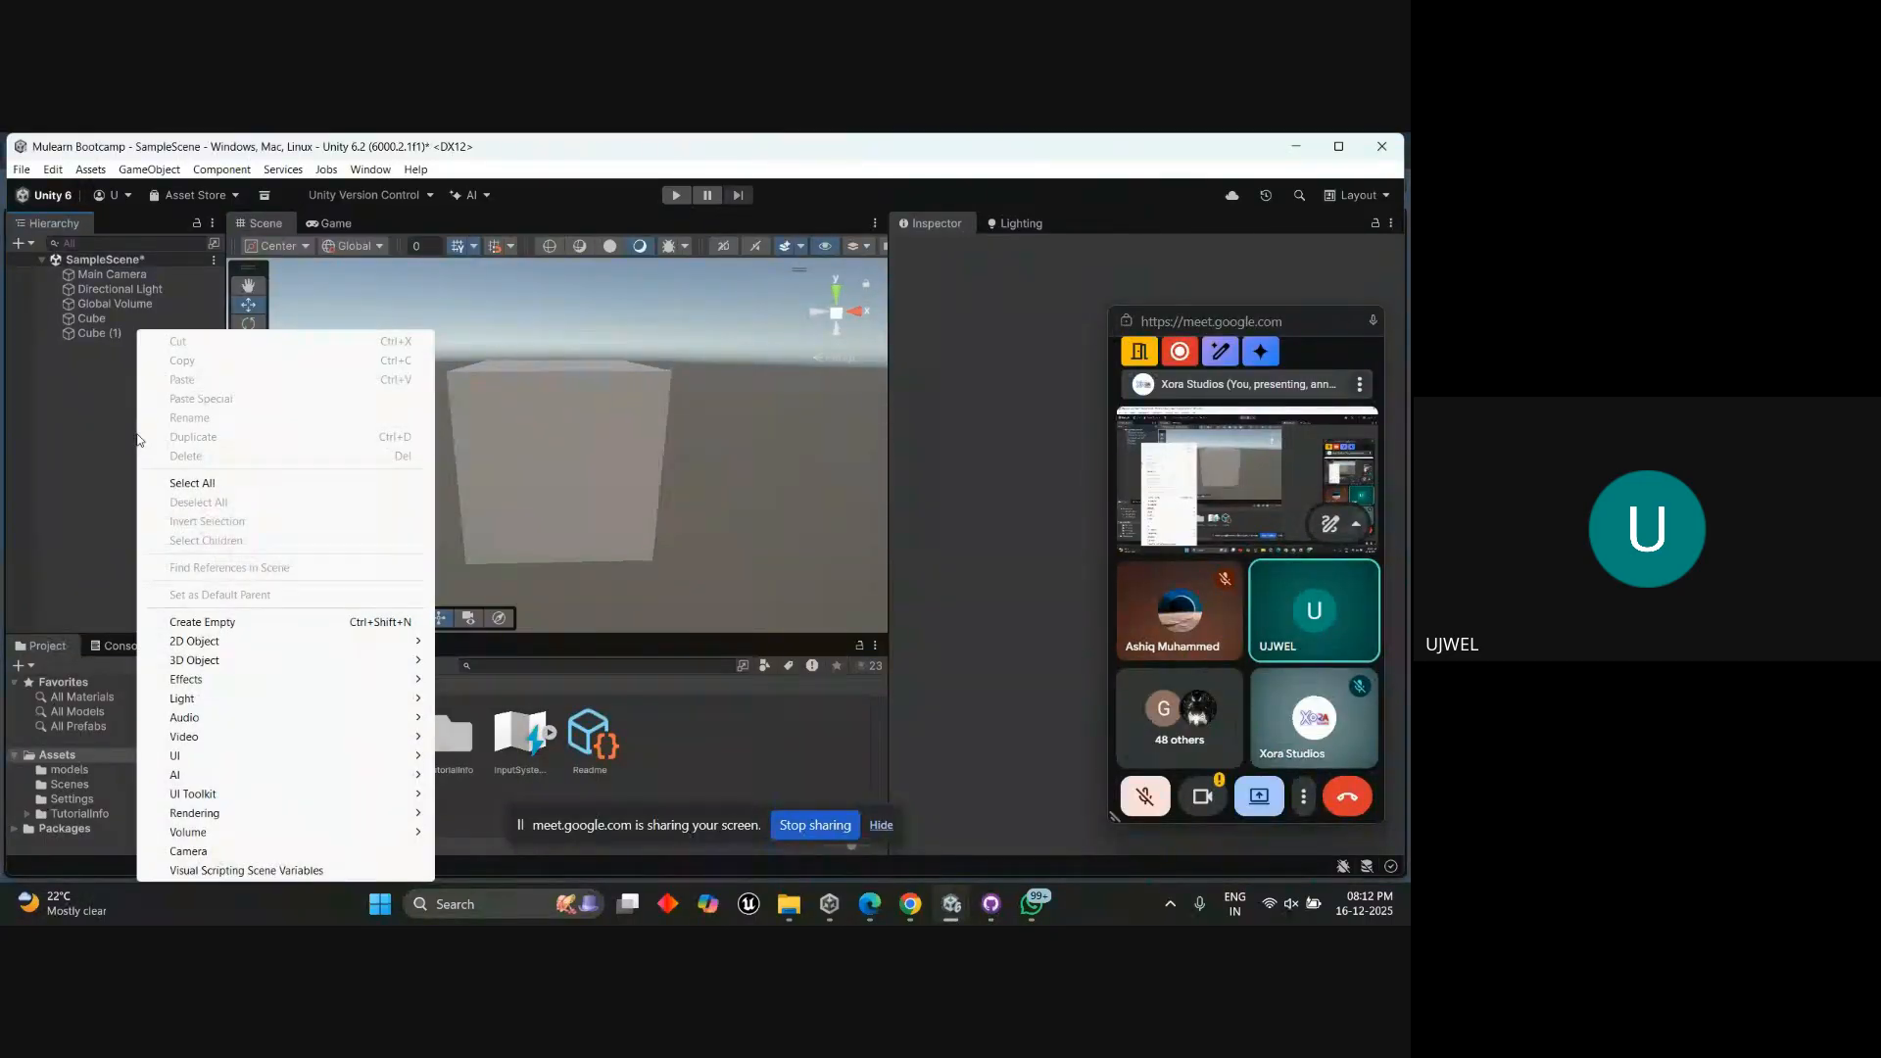
{"action": "right_click", "coordinate": [104, 450]}
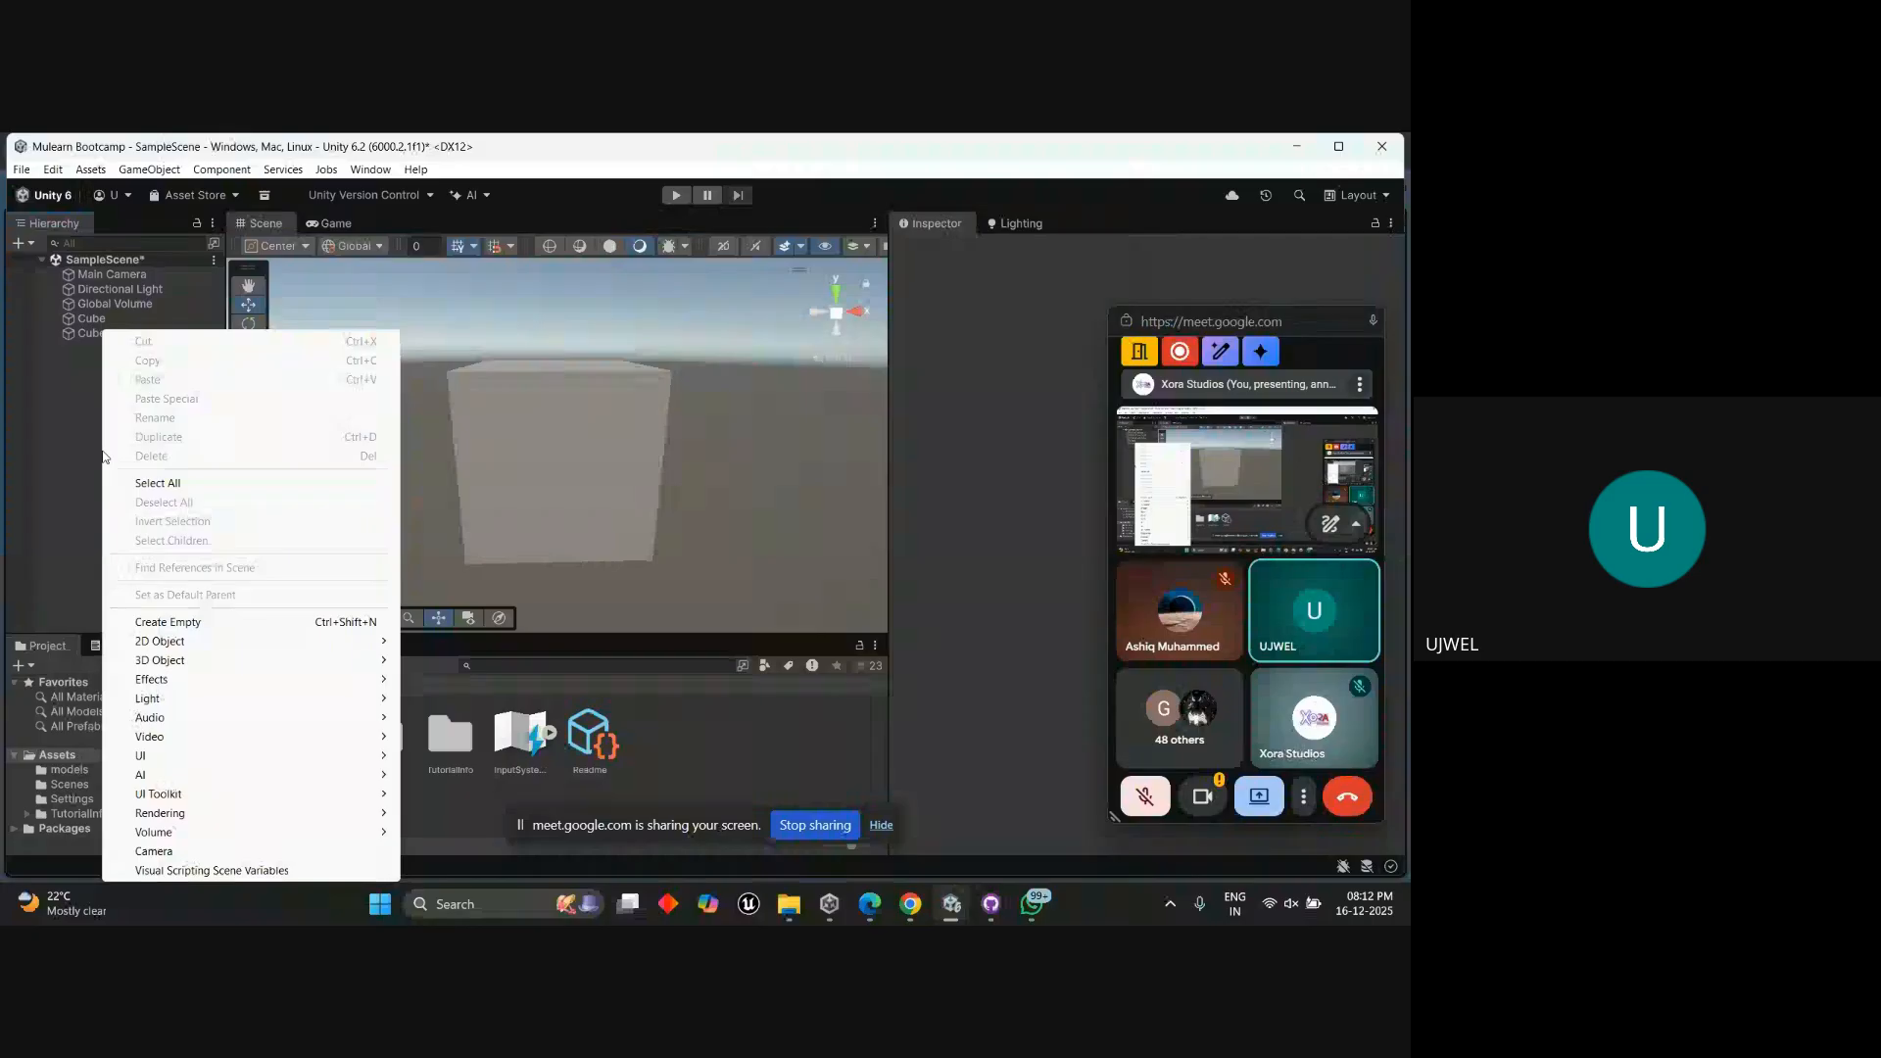
{"action": "mouse_move", "coordinate": [231, 661]}
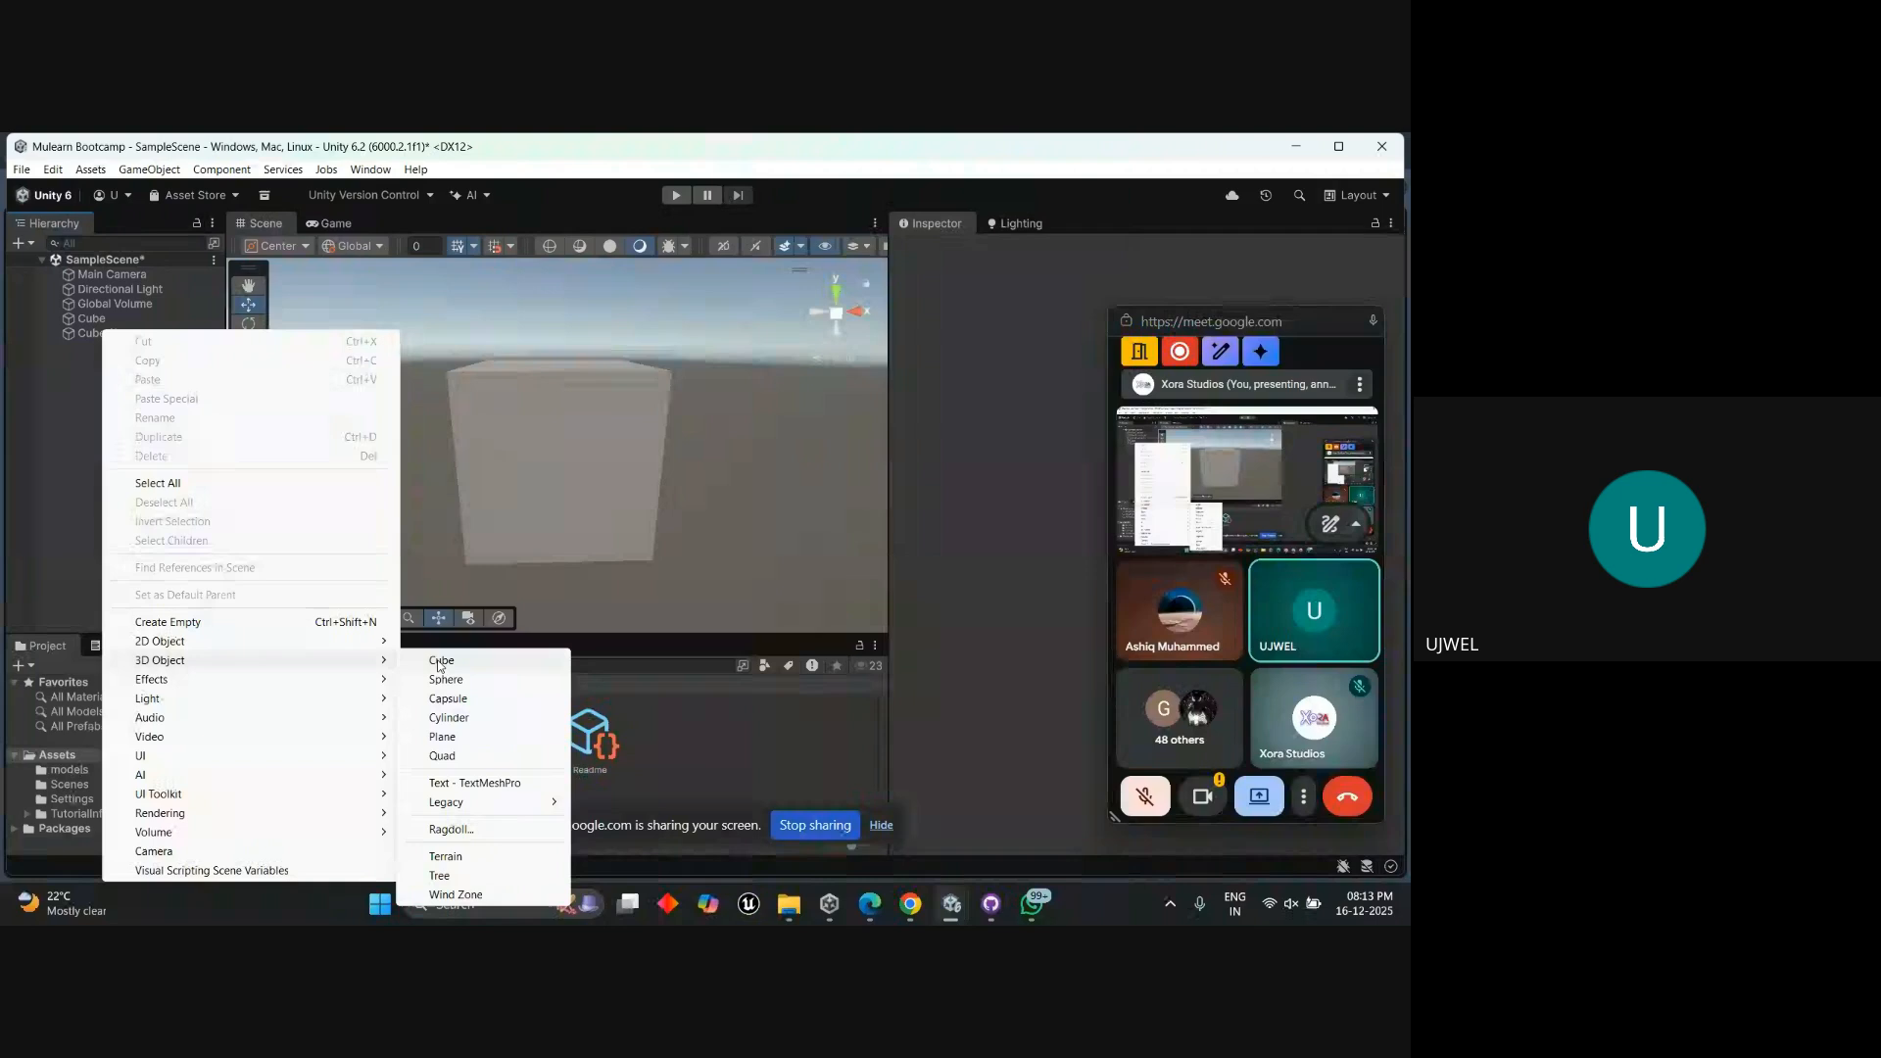
{"action": "left_click", "coordinate": [443, 666]}
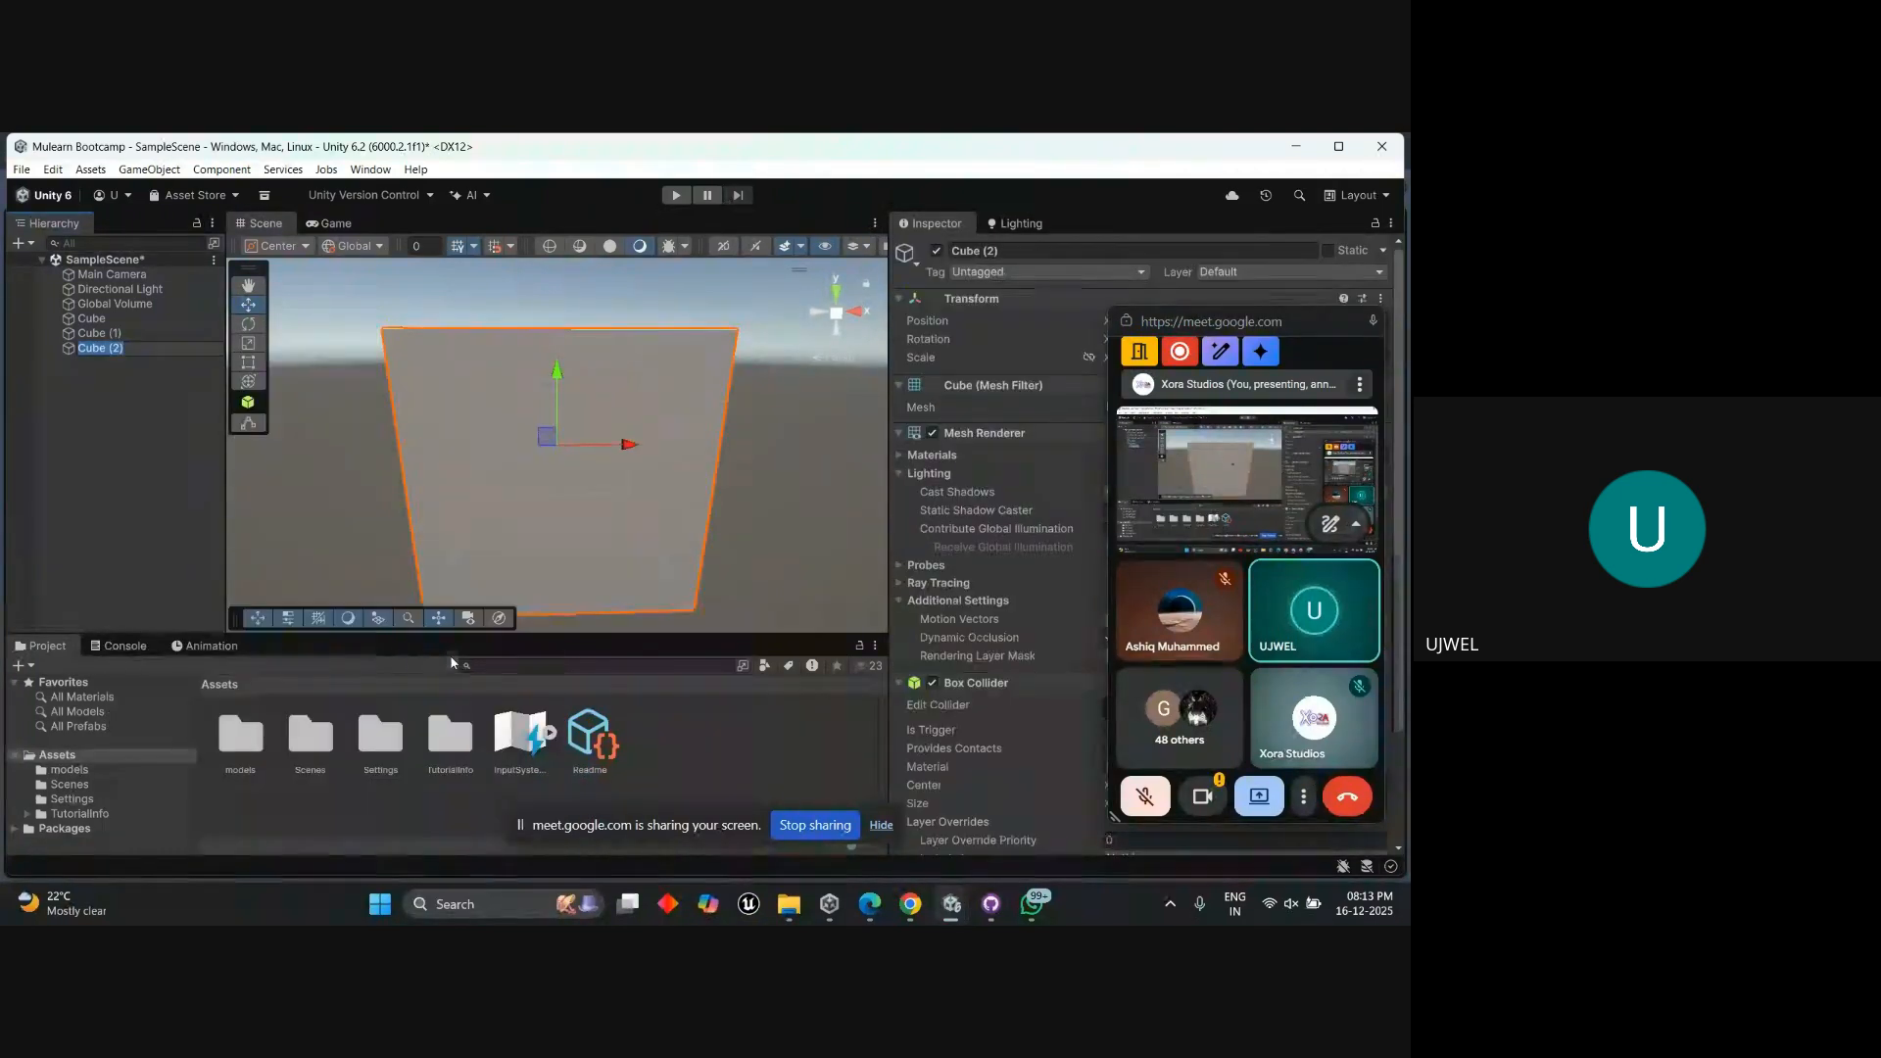
{"action": "left_click", "coordinate": [580, 445]}
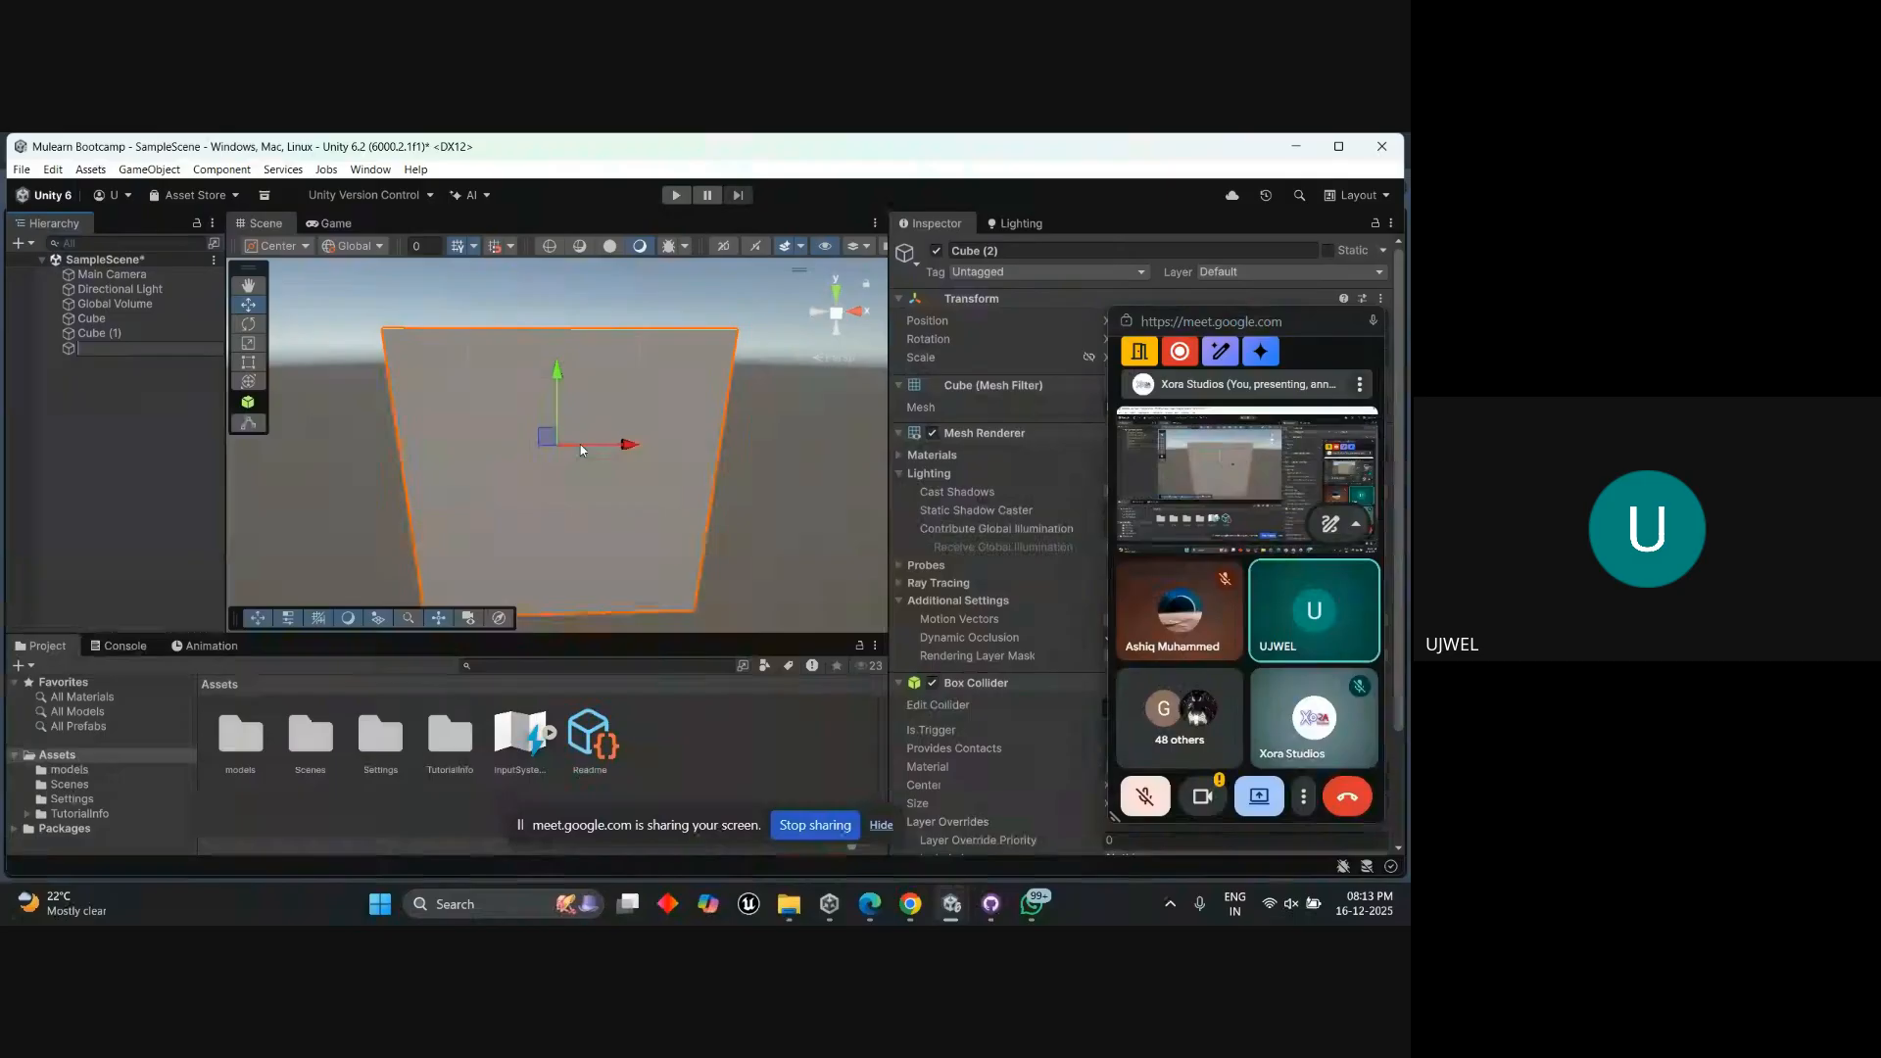
Delete Cube (2) and Cube (1) from SampleScene.
{"action": "left_click", "coordinate": [171, 407]}
{"action": "left_click", "coordinate": [122, 353]}
{"action": "key", "text": "Delete"}
{"action": "left_click", "coordinate": [127, 338]}
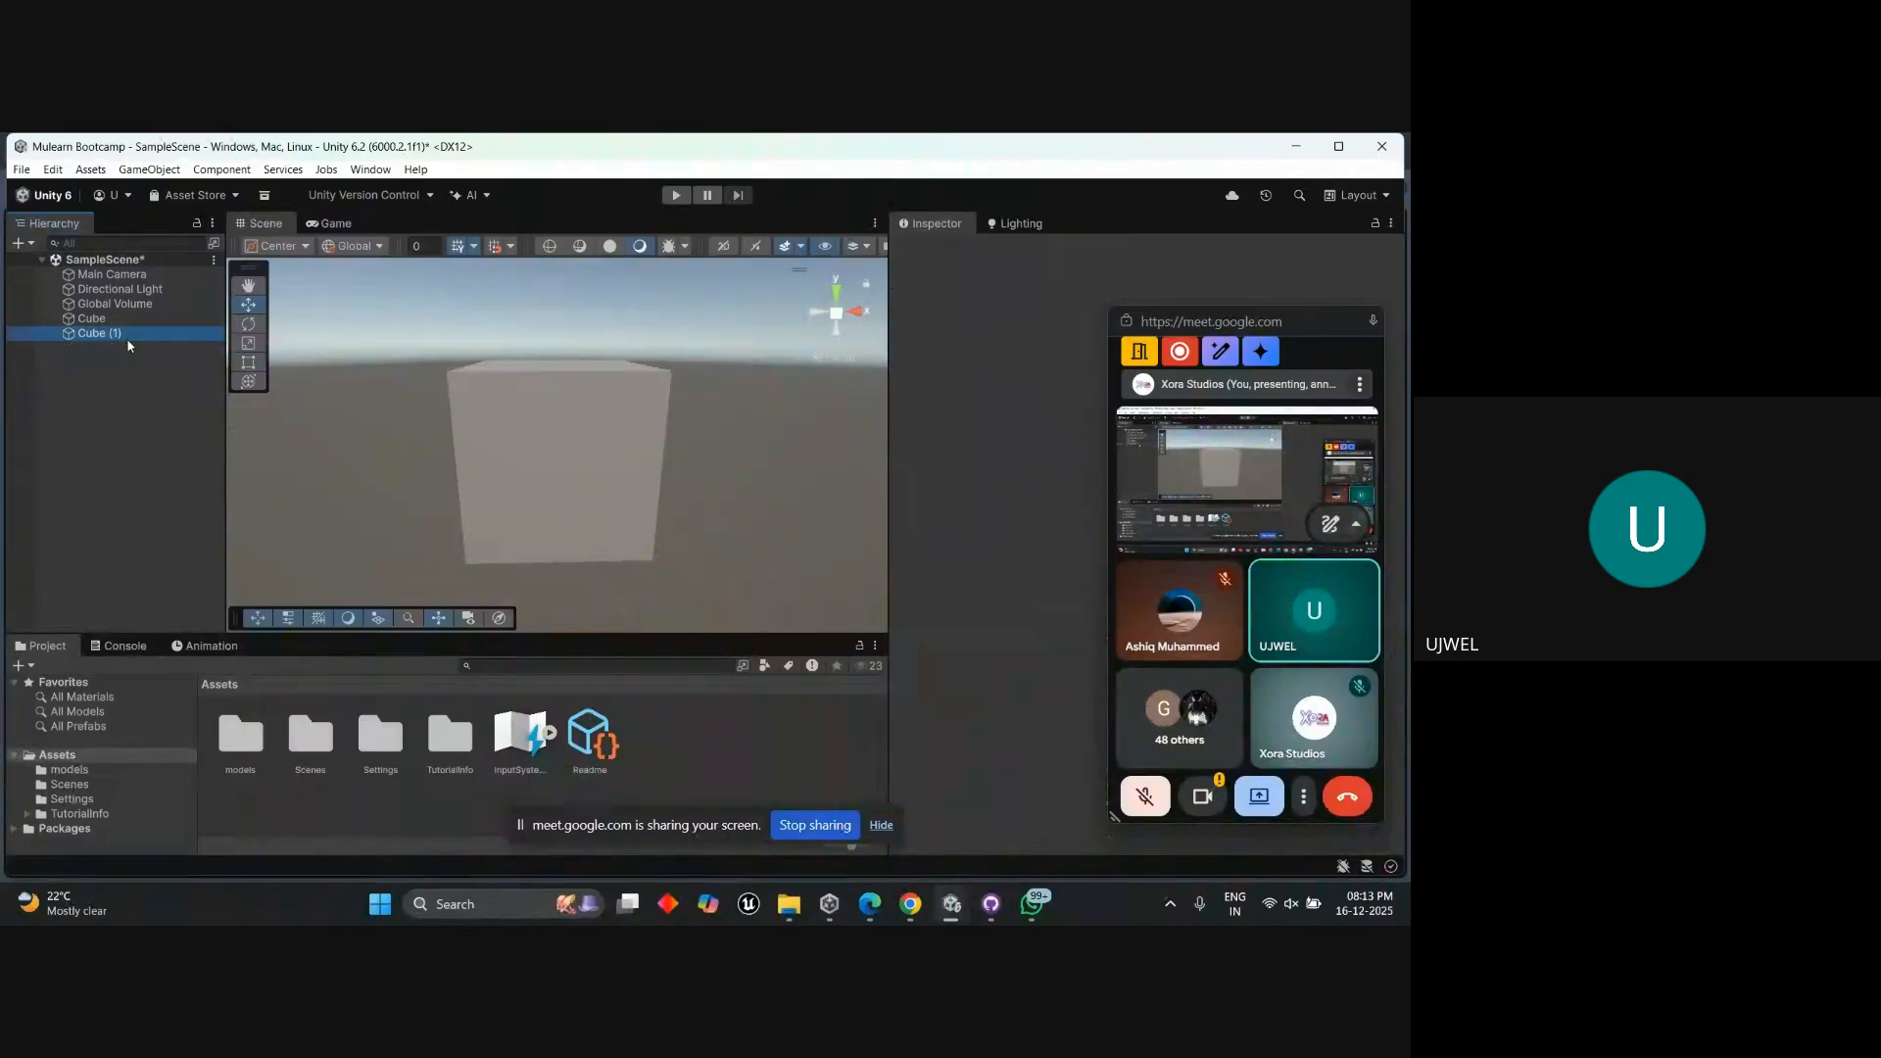
{"action": "key", "text": "Delete"}
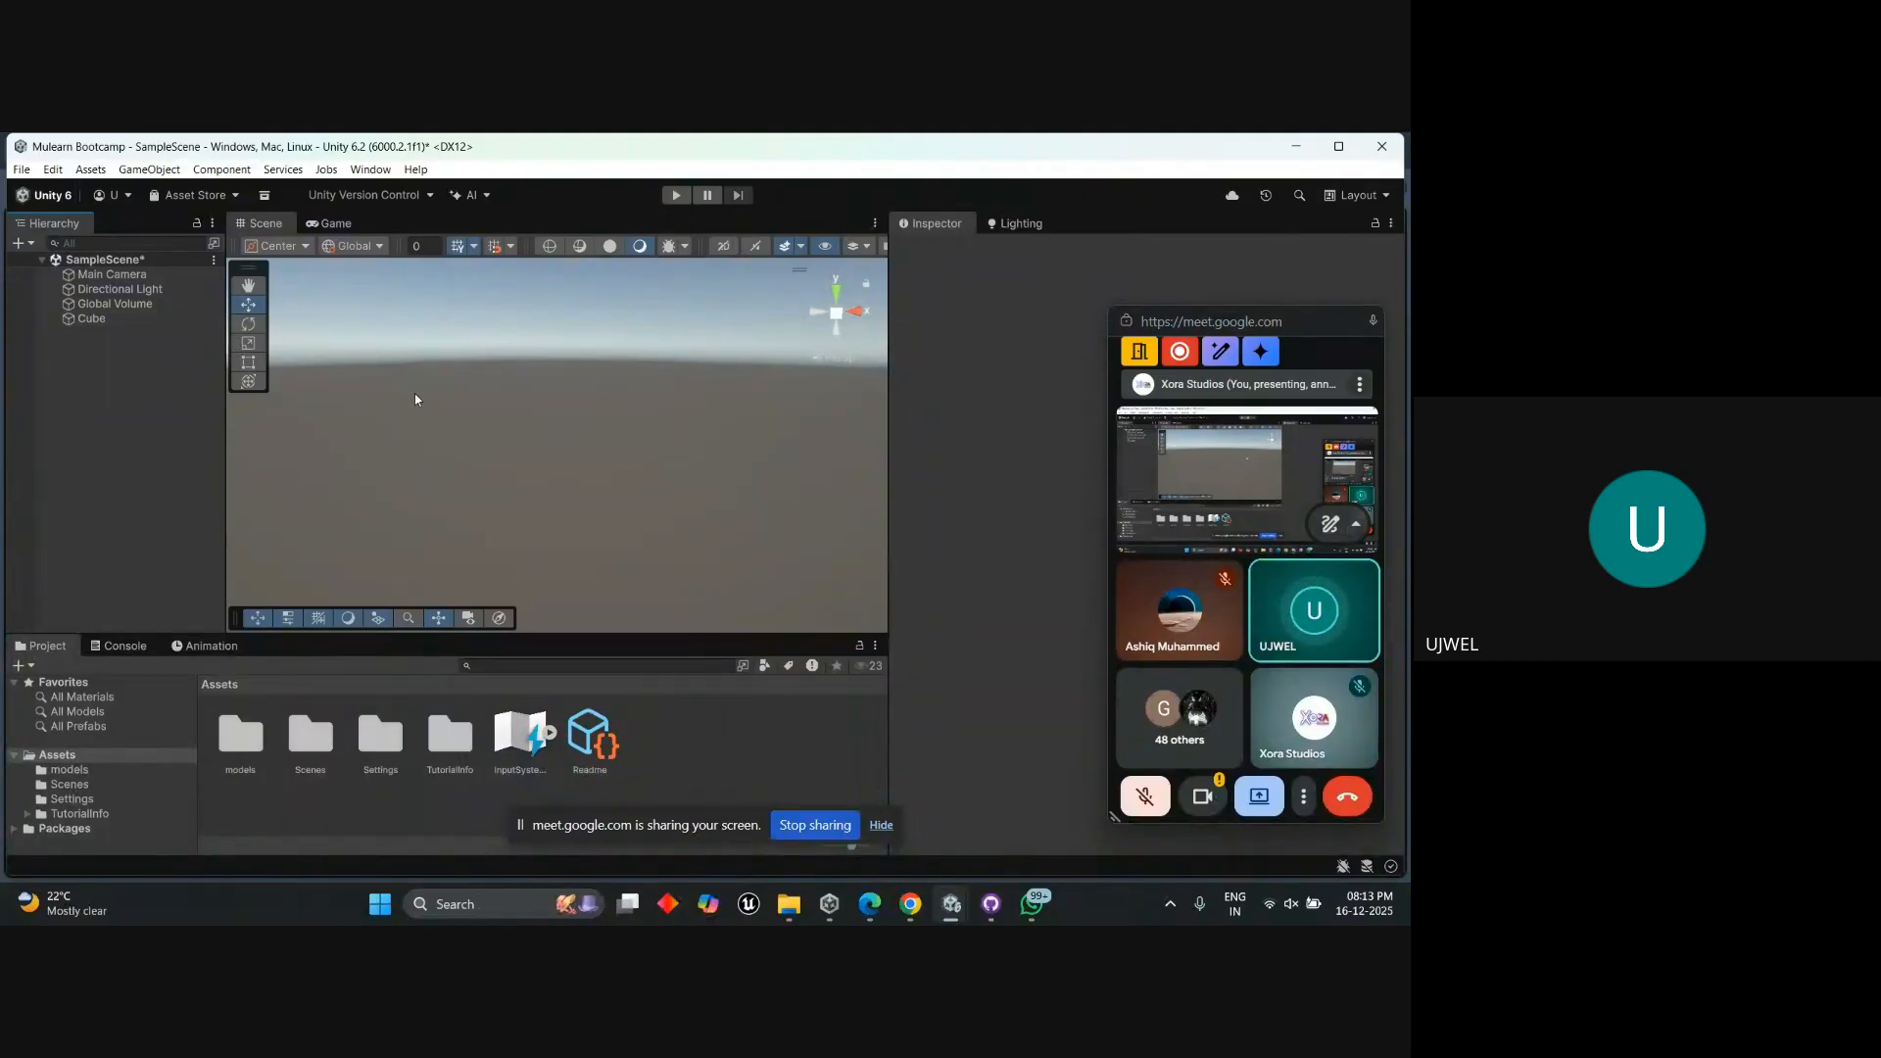
Frame the remaining cube in the Scene view and zoom in and out to inspect it.
{"action": "left_click", "coordinate": [91, 319]}
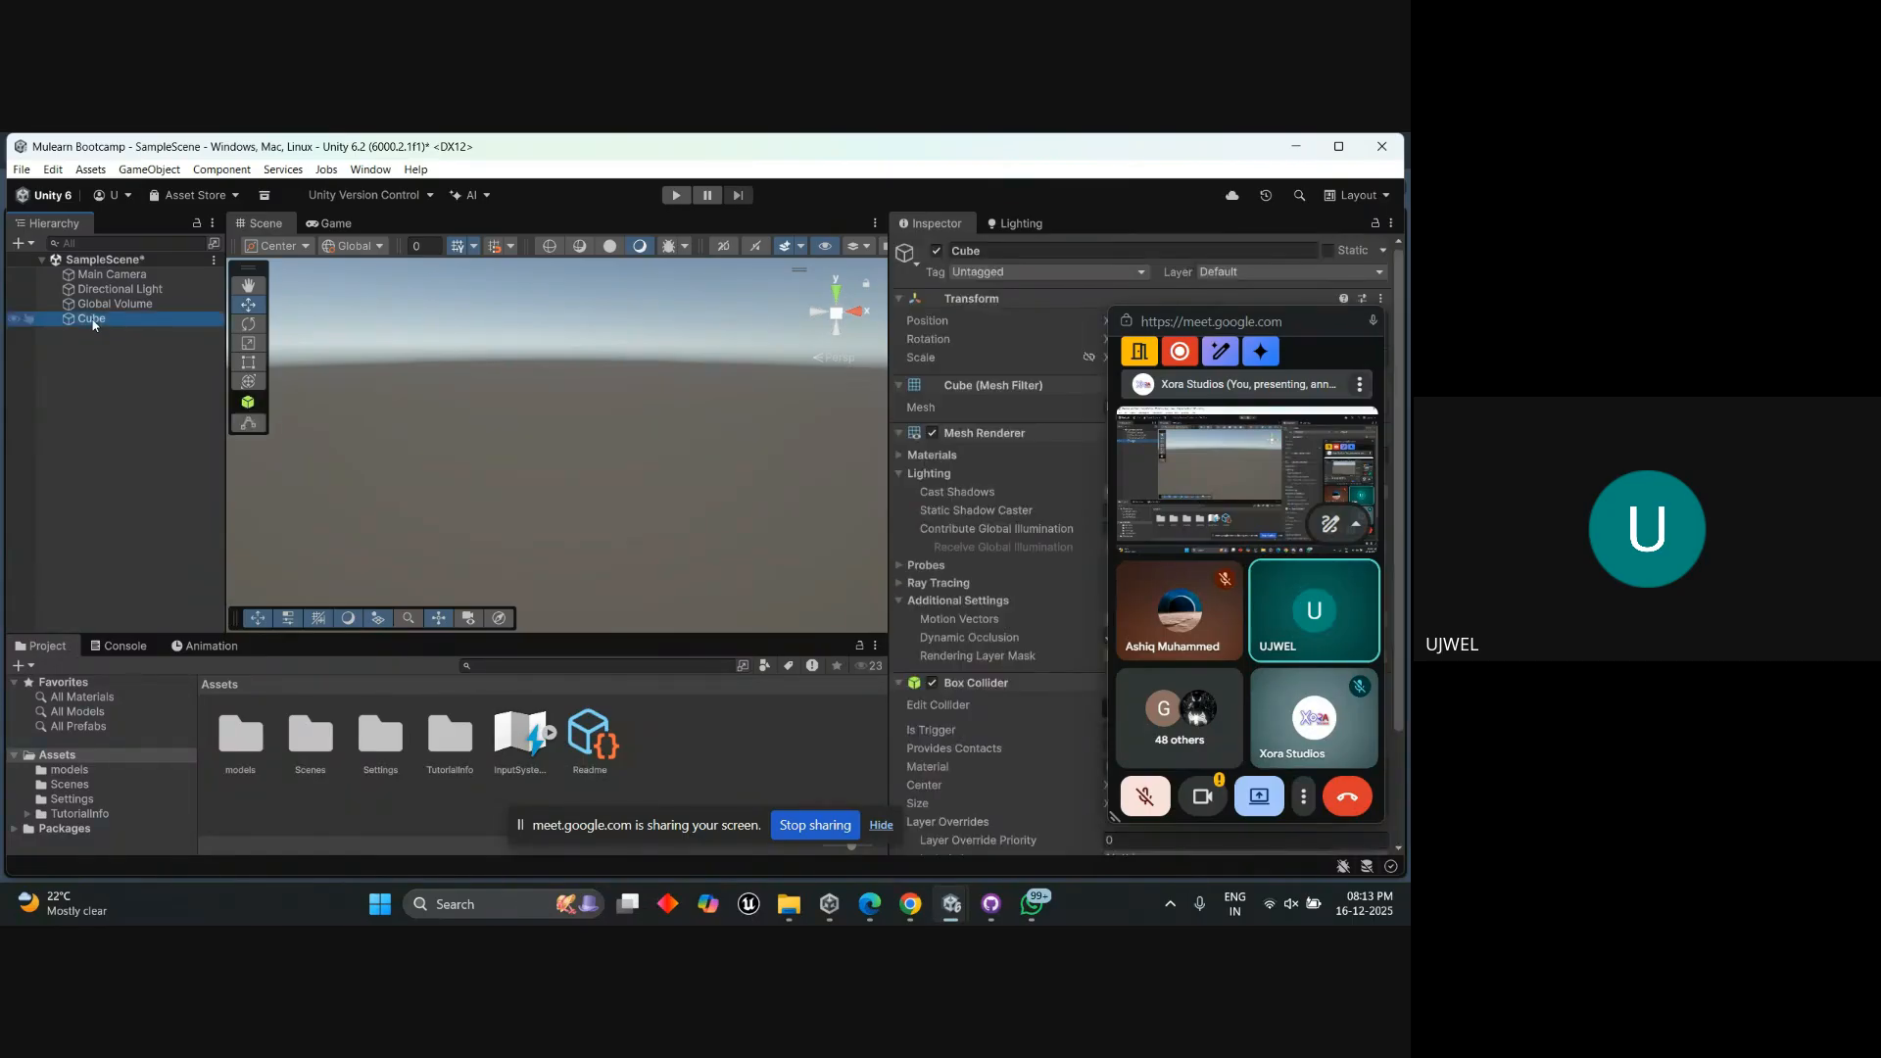
{"action": "key", "text": "f"}
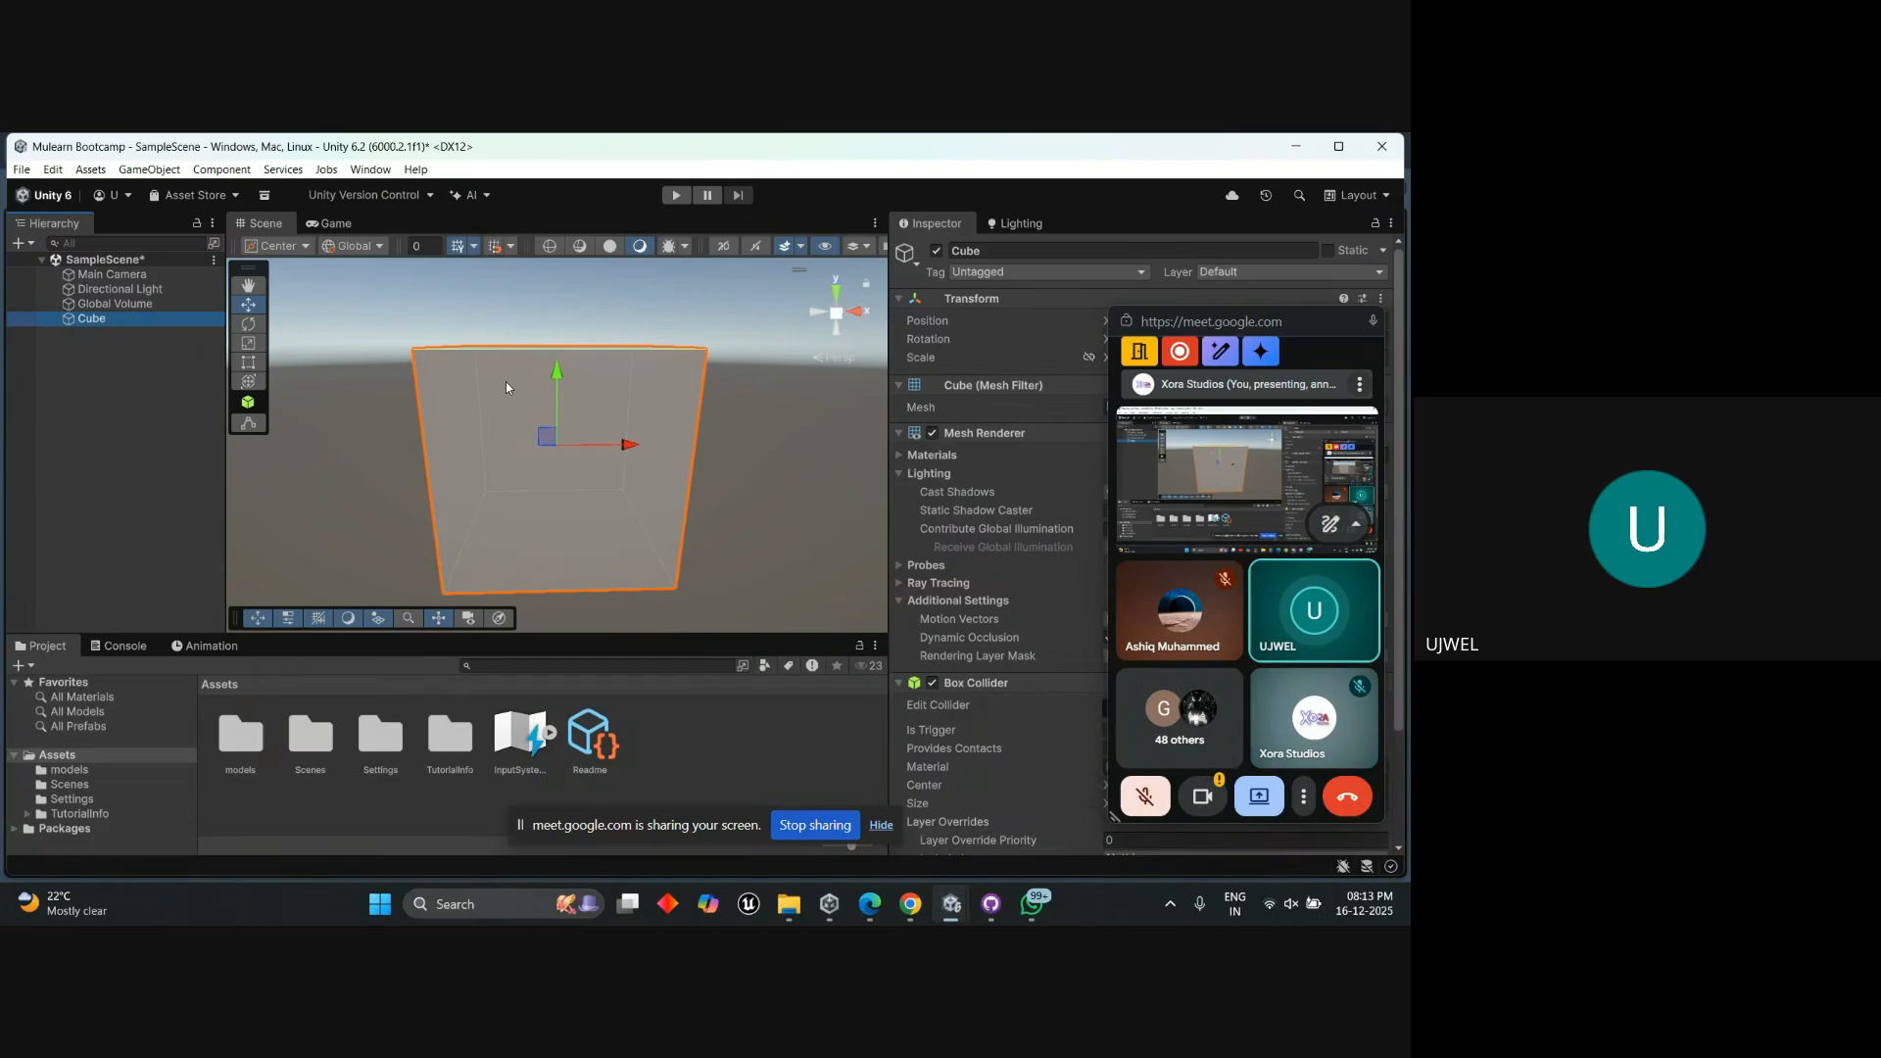
{"action": "scroll", "coordinate": [507, 380], "scroll_direction": "down", "scroll_amount": 3}
{"action": "scroll", "coordinate": [591, 384], "scroll_direction": "up", "scroll_amount": 4}
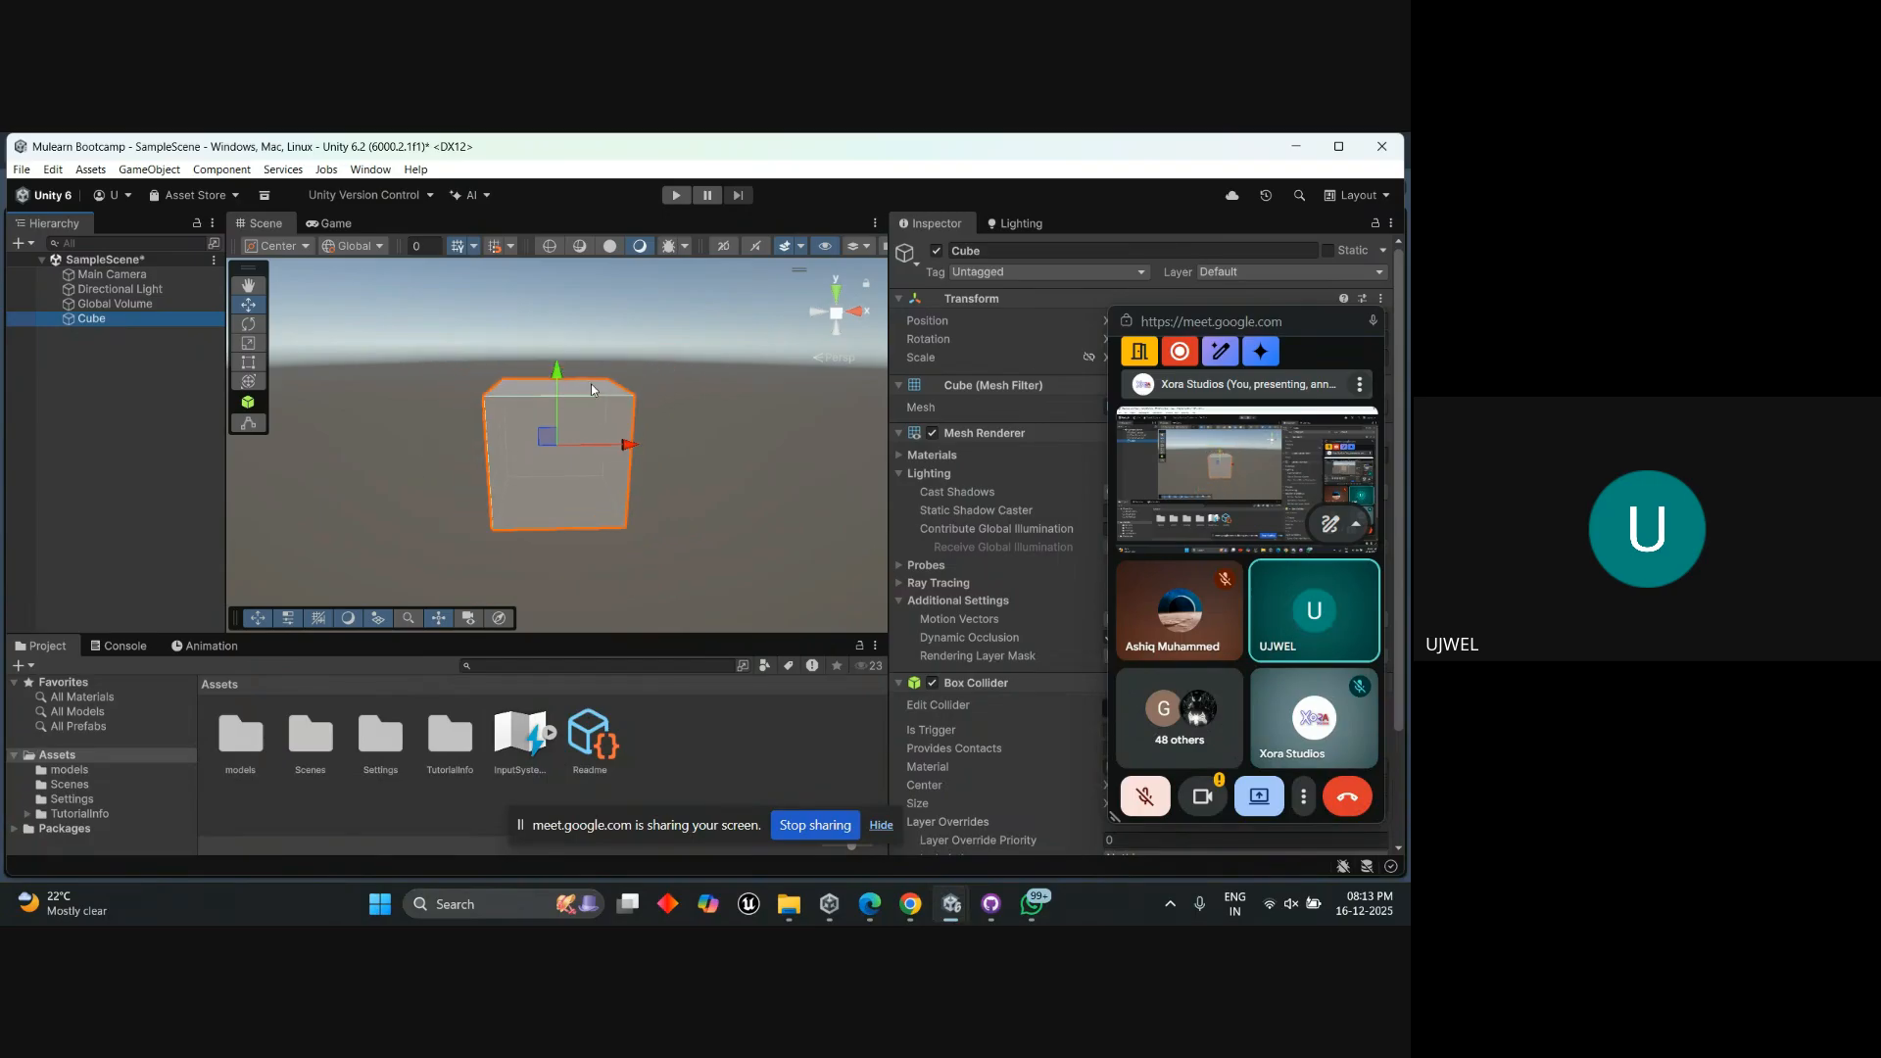
{"action": "scroll", "coordinate": [590, 384], "scroll_direction": "down", "scroll_amount": 3}
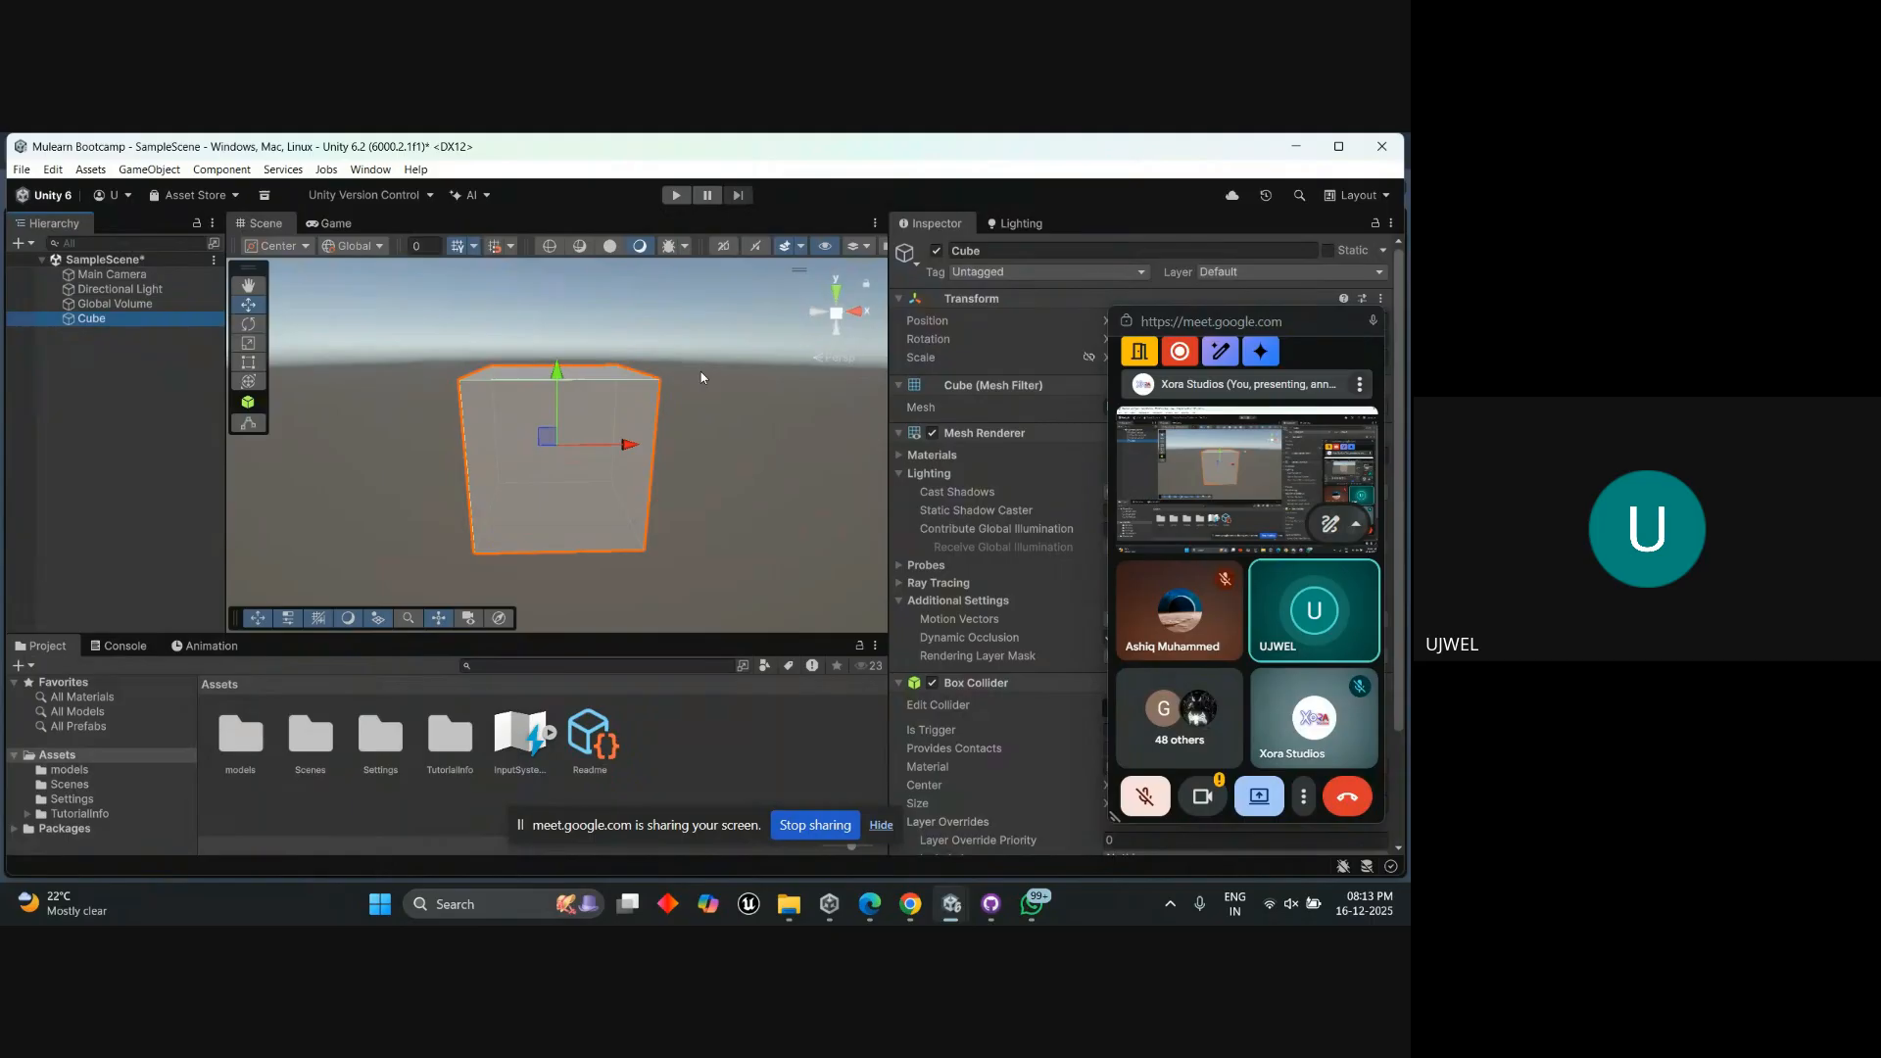
{"action": "scroll", "coordinate": [714, 386], "scroll_direction": "down", "scroll_amount": 3}
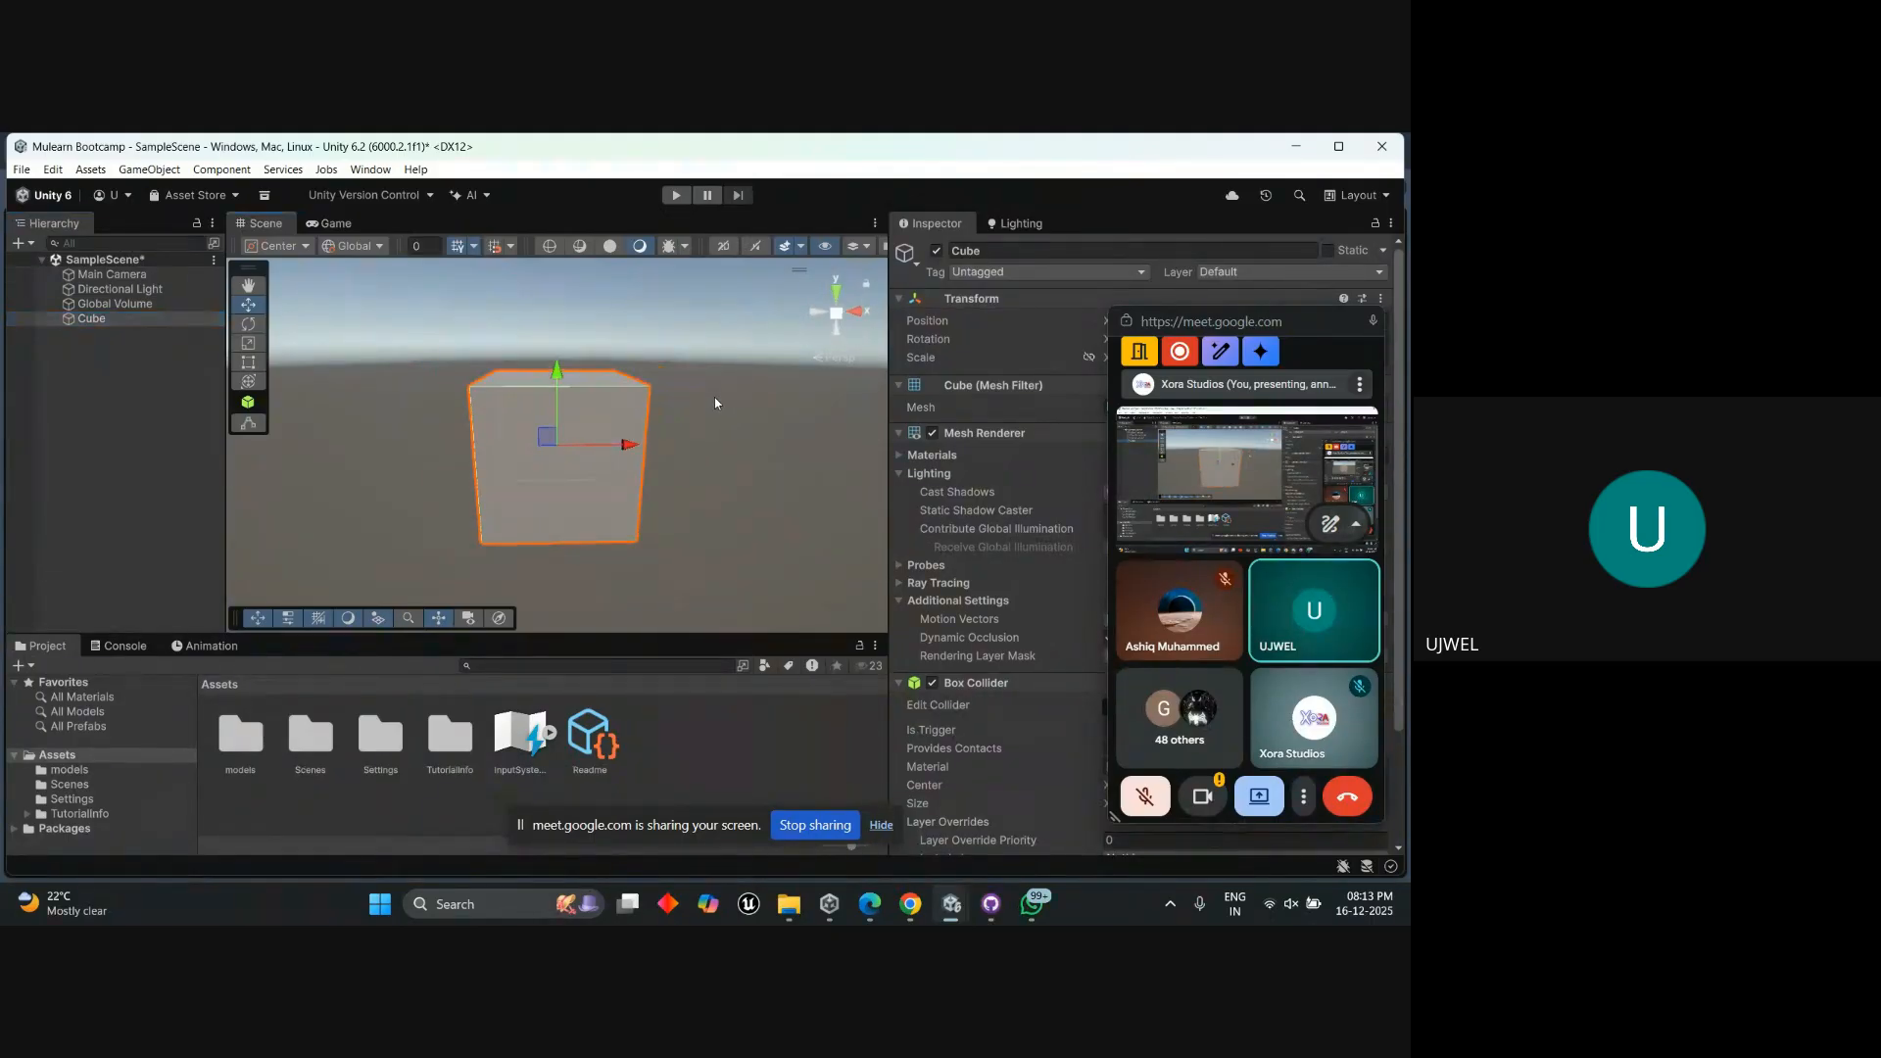
{"action": "scroll", "coordinate": [715, 396], "scroll_direction": "up", "scroll_amount": 3}
{"action": "scroll", "coordinate": [714, 397], "scroll_direction": "down", "scroll_amount": 3}
{"action": "scroll", "coordinate": [704, 454], "scroll_direction": "up", "scroll_amount": 3}
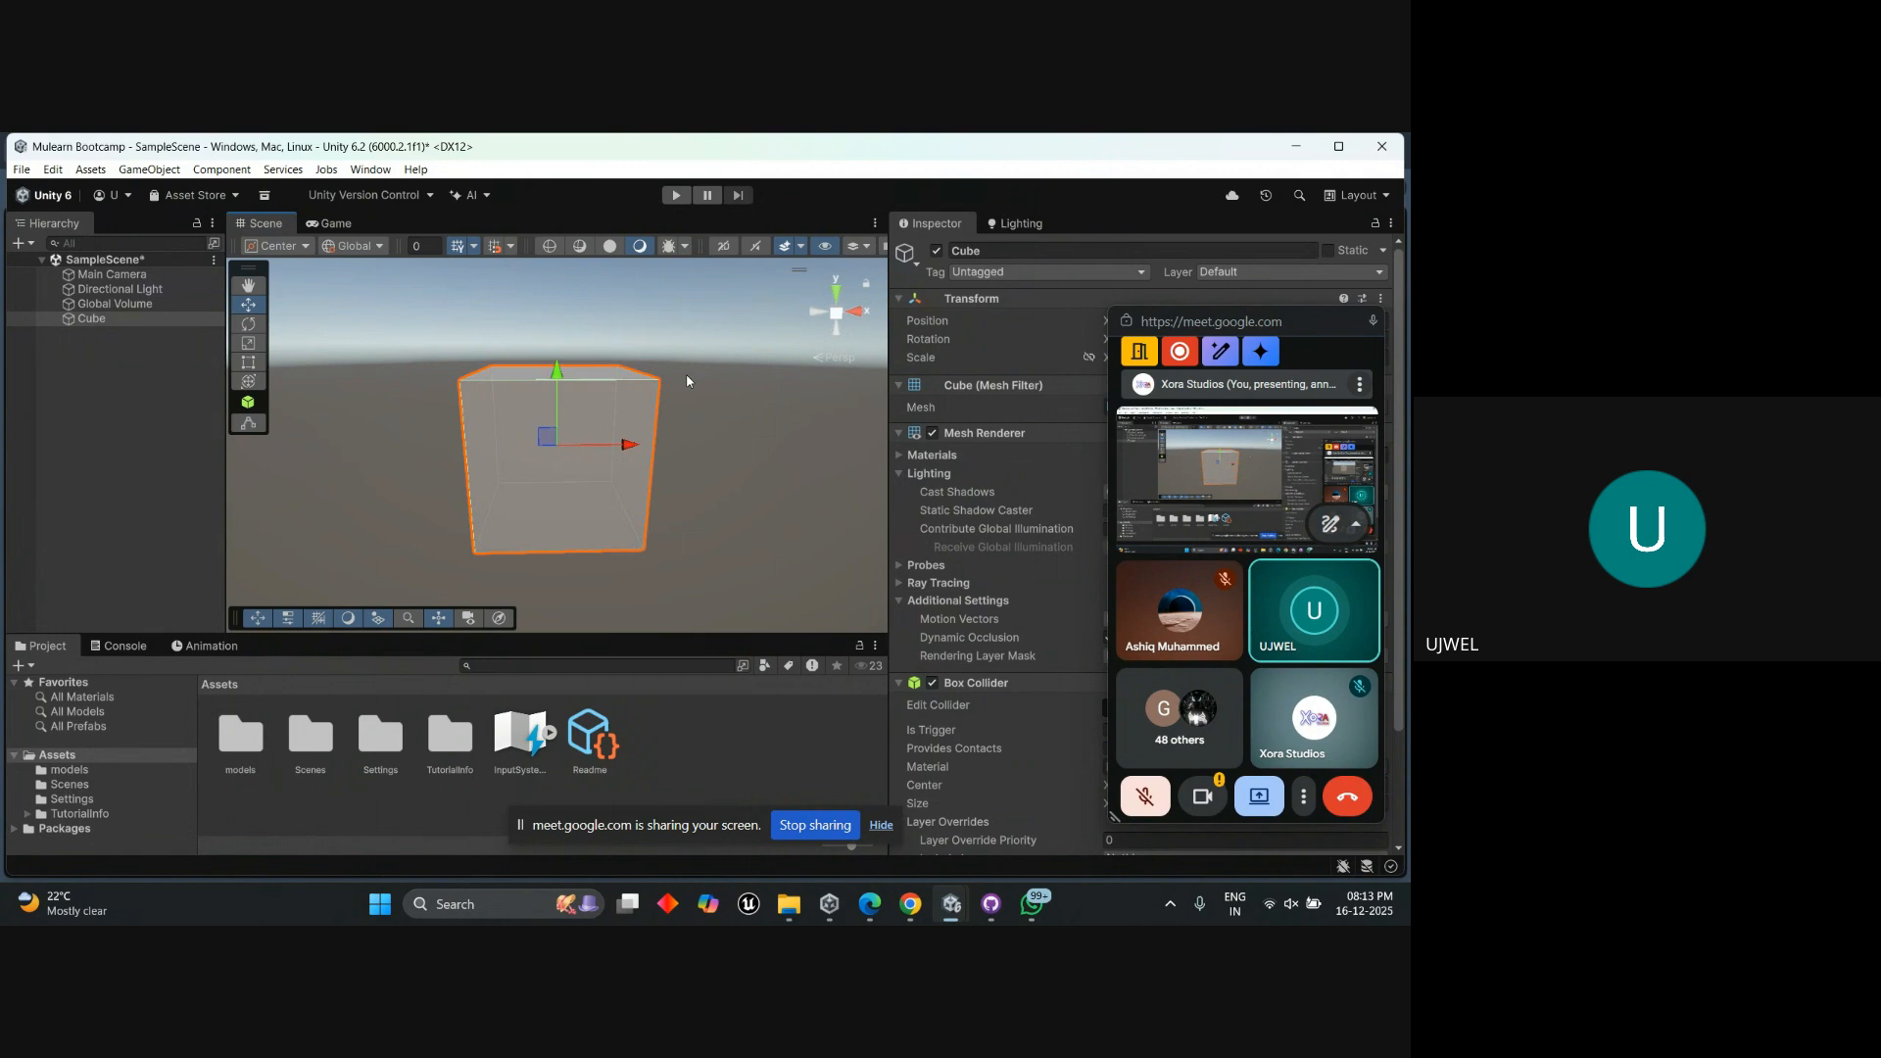
Zoom, pan and orbit around the cube in the Scene view to examine it from several sides.
{"action": "scroll", "coordinate": [704, 453], "scroll_direction": "down", "scroll_amount": 3}
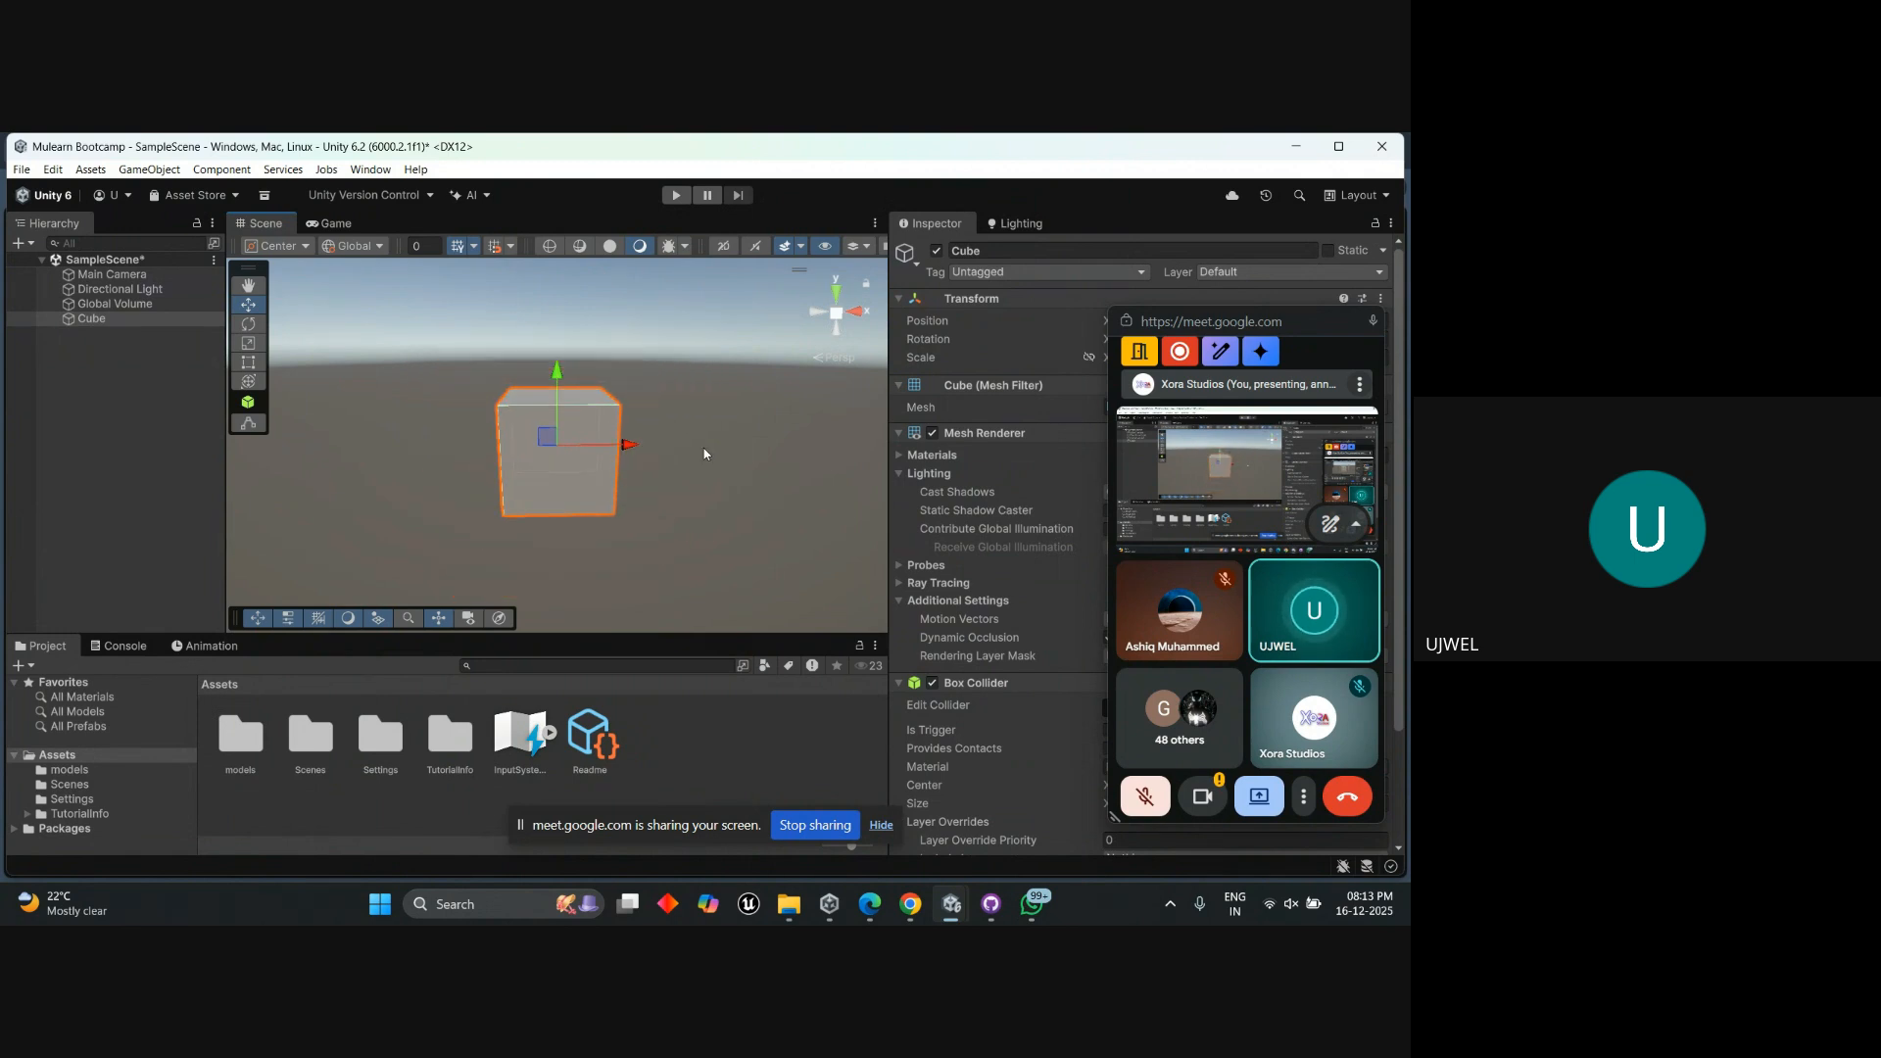
{"action": "scroll", "coordinate": [703, 451], "scroll_direction": "down", "scroll_amount": 3}
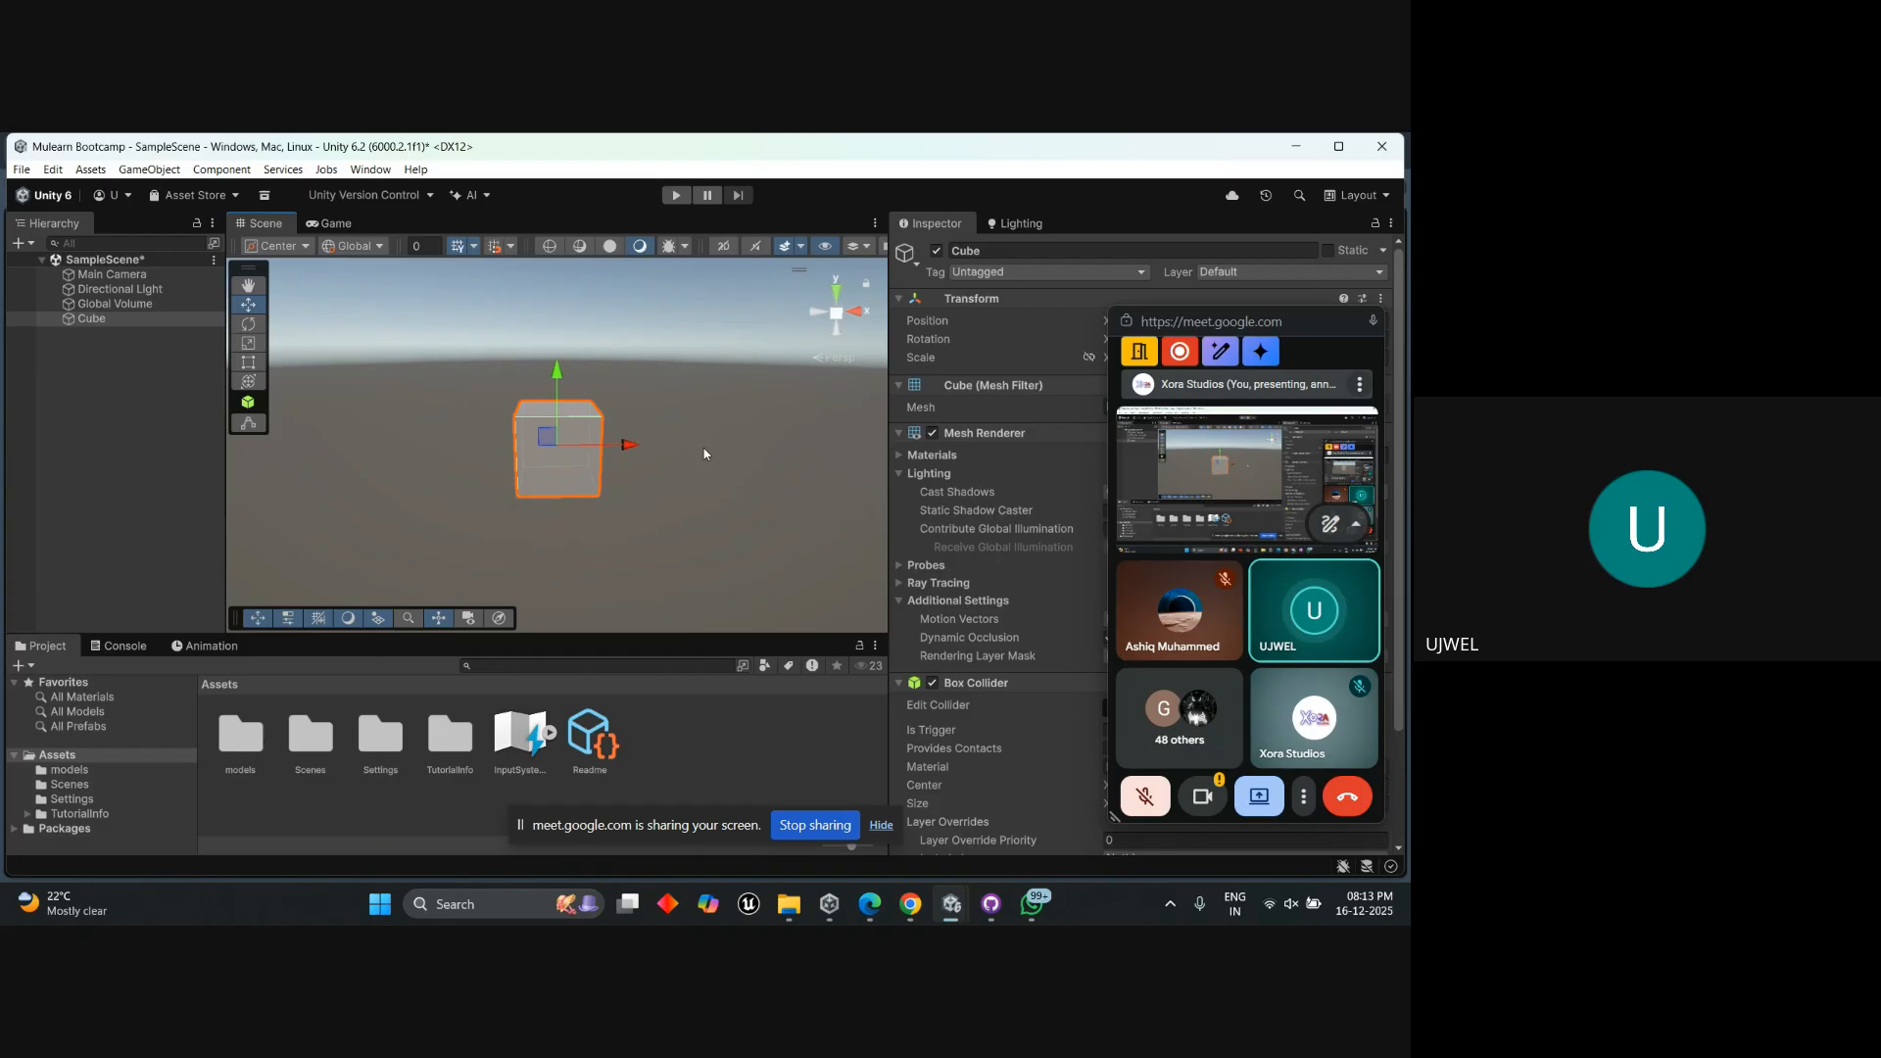
{"action": "mouse_move", "coordinate": [704, 455]}
{"action": "middle_mouse_down"}
{"action": "mouse_move", "coordinate": [650, 474]}
{"action": "mouse_move", "coordinate": [626, 538]}
{"action": "mouse_move", "coordinate": [729, 519]}
{"action": "mouse_move", "coordinate": [756, 491]}
{"action": "mouse_move", "coordinate": [609, 516]}
{"action": "mouse_move", "coordinate": [794, 476]}
{"action": "mouse_move", "coordinate": [491, 449]}
{"action": "mouse_move", "coordinate": [743, 476]}
{"action": "mouse_move", "coordinate": [576, 494]}
{"action": "mouse_move", "coordinate": [879, 469]}
{"action": "mouse_move", "coordinate": [574, 458]}
{"action": "mouse_move", "coordinate": [768, 415]}
{"action": "mouse_move", "coordinate": [659, 431]}
{"action": "mouse_move", "coordinate": [735, 449]}
{"action": "middle_mouse_up"}
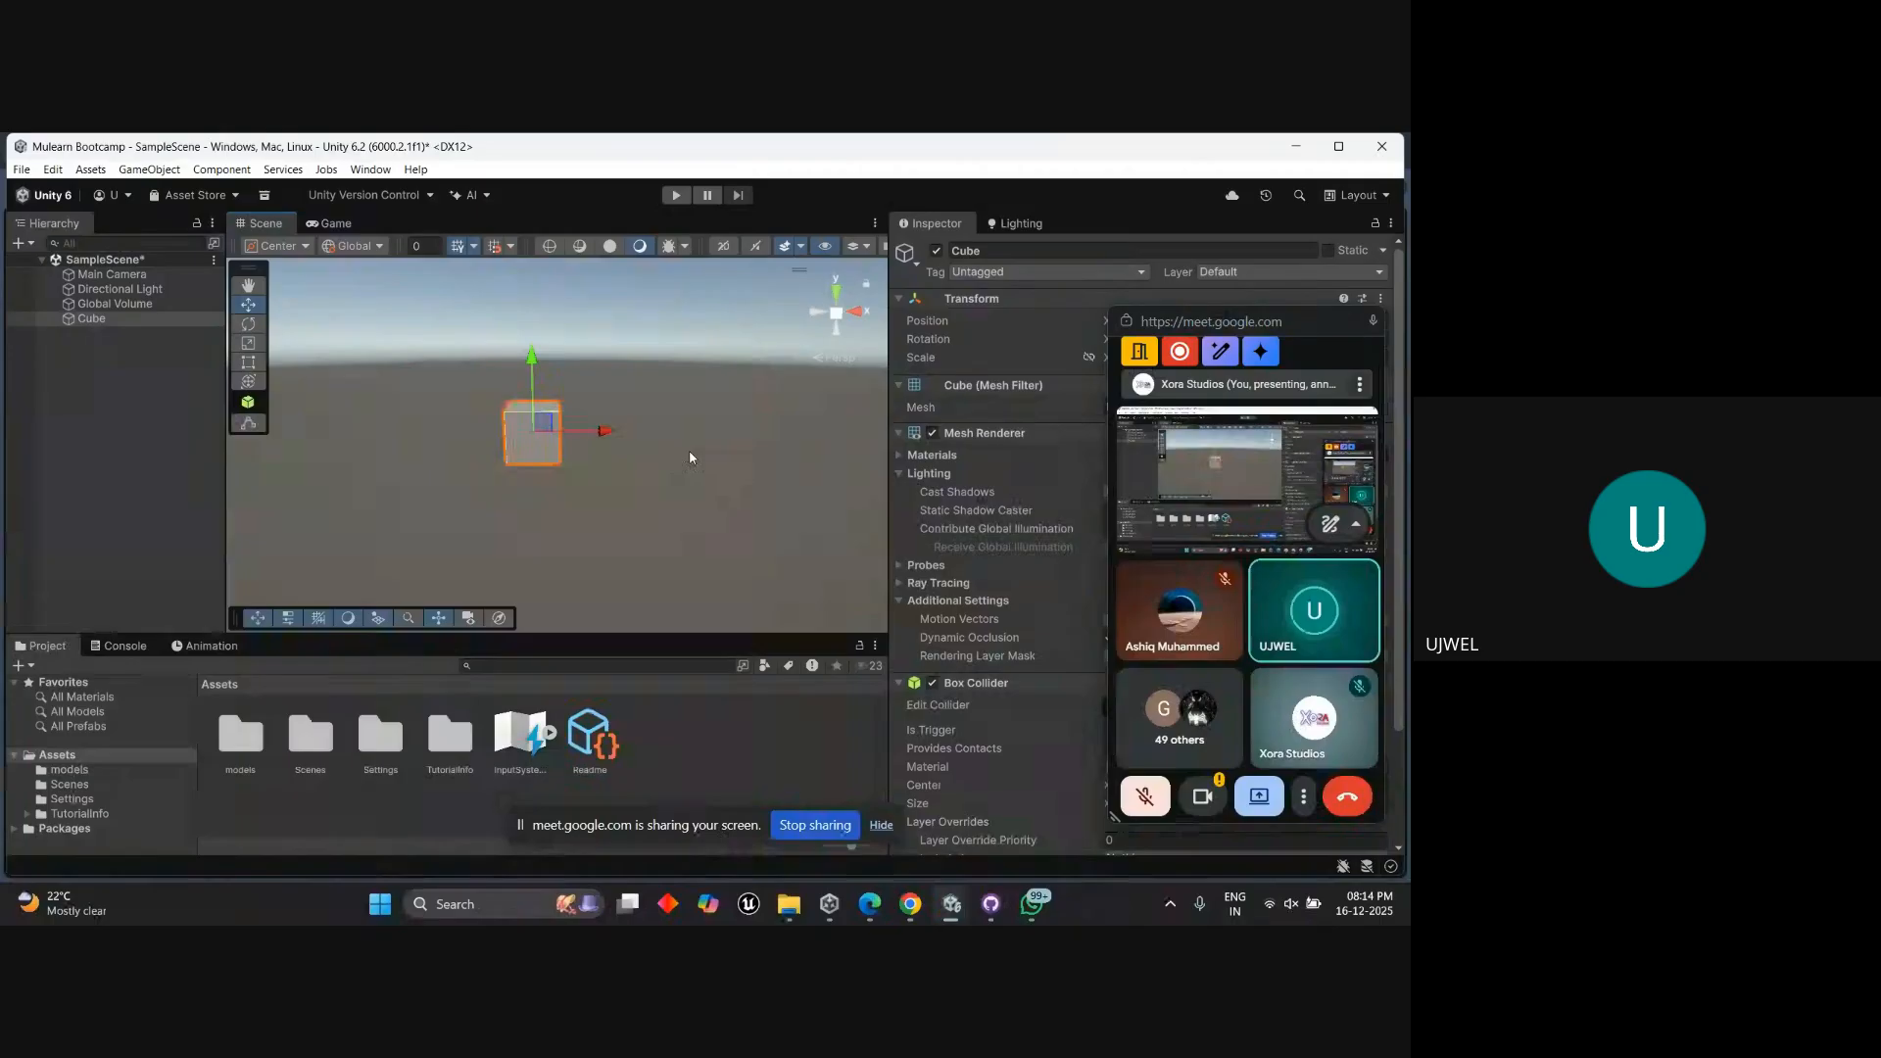
{"action": "left_click_drag", "start_coordinate": [691, 457], "coordinate": [637, 500], "text": "alt"}
{"action": "left_click_drag", "start_coordinate": [1317, 469], "coordinate": [94, 592], "text": "alt"}
{"action": "left_click_drag", "start_coordinate": [533, 490], "coordinate": [743, 472], "text": "alt"}
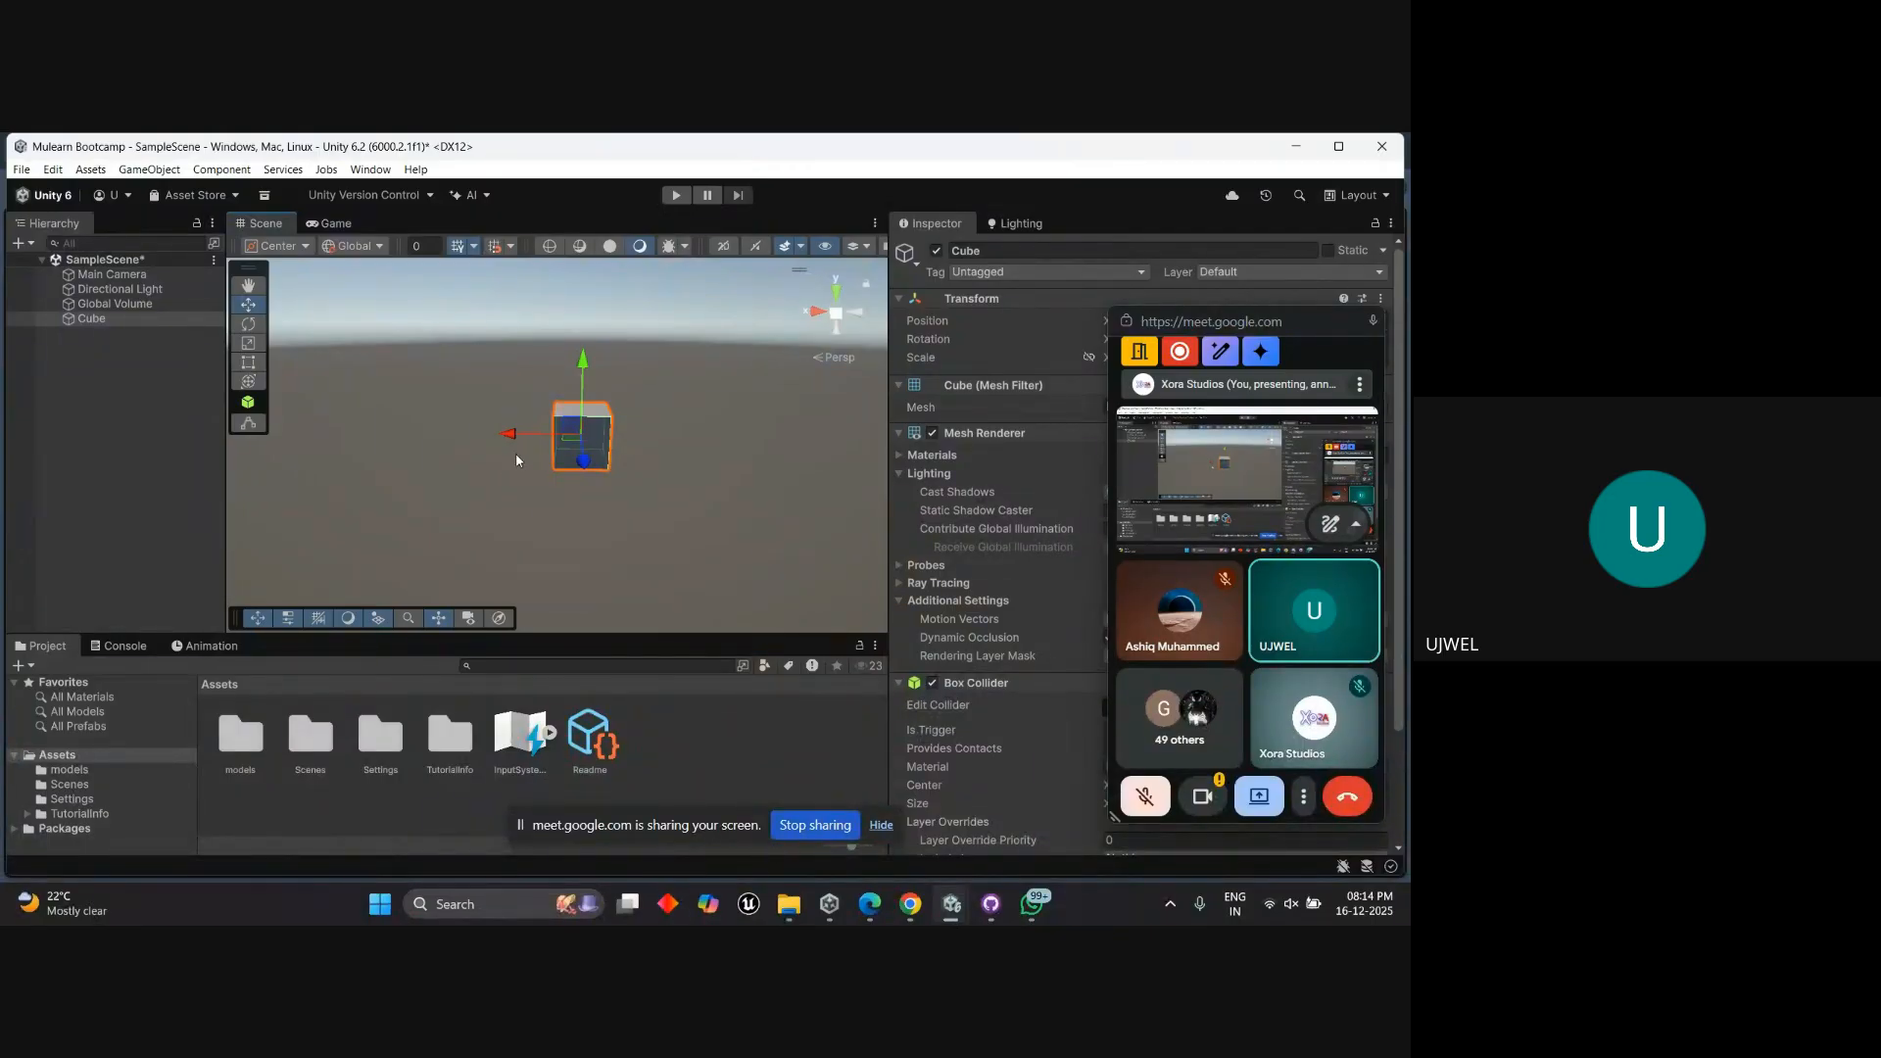
{"action": "left_click_drag", "start_coordinate": [516, 455], "coordinate": [582, 533], "text": "alt"}
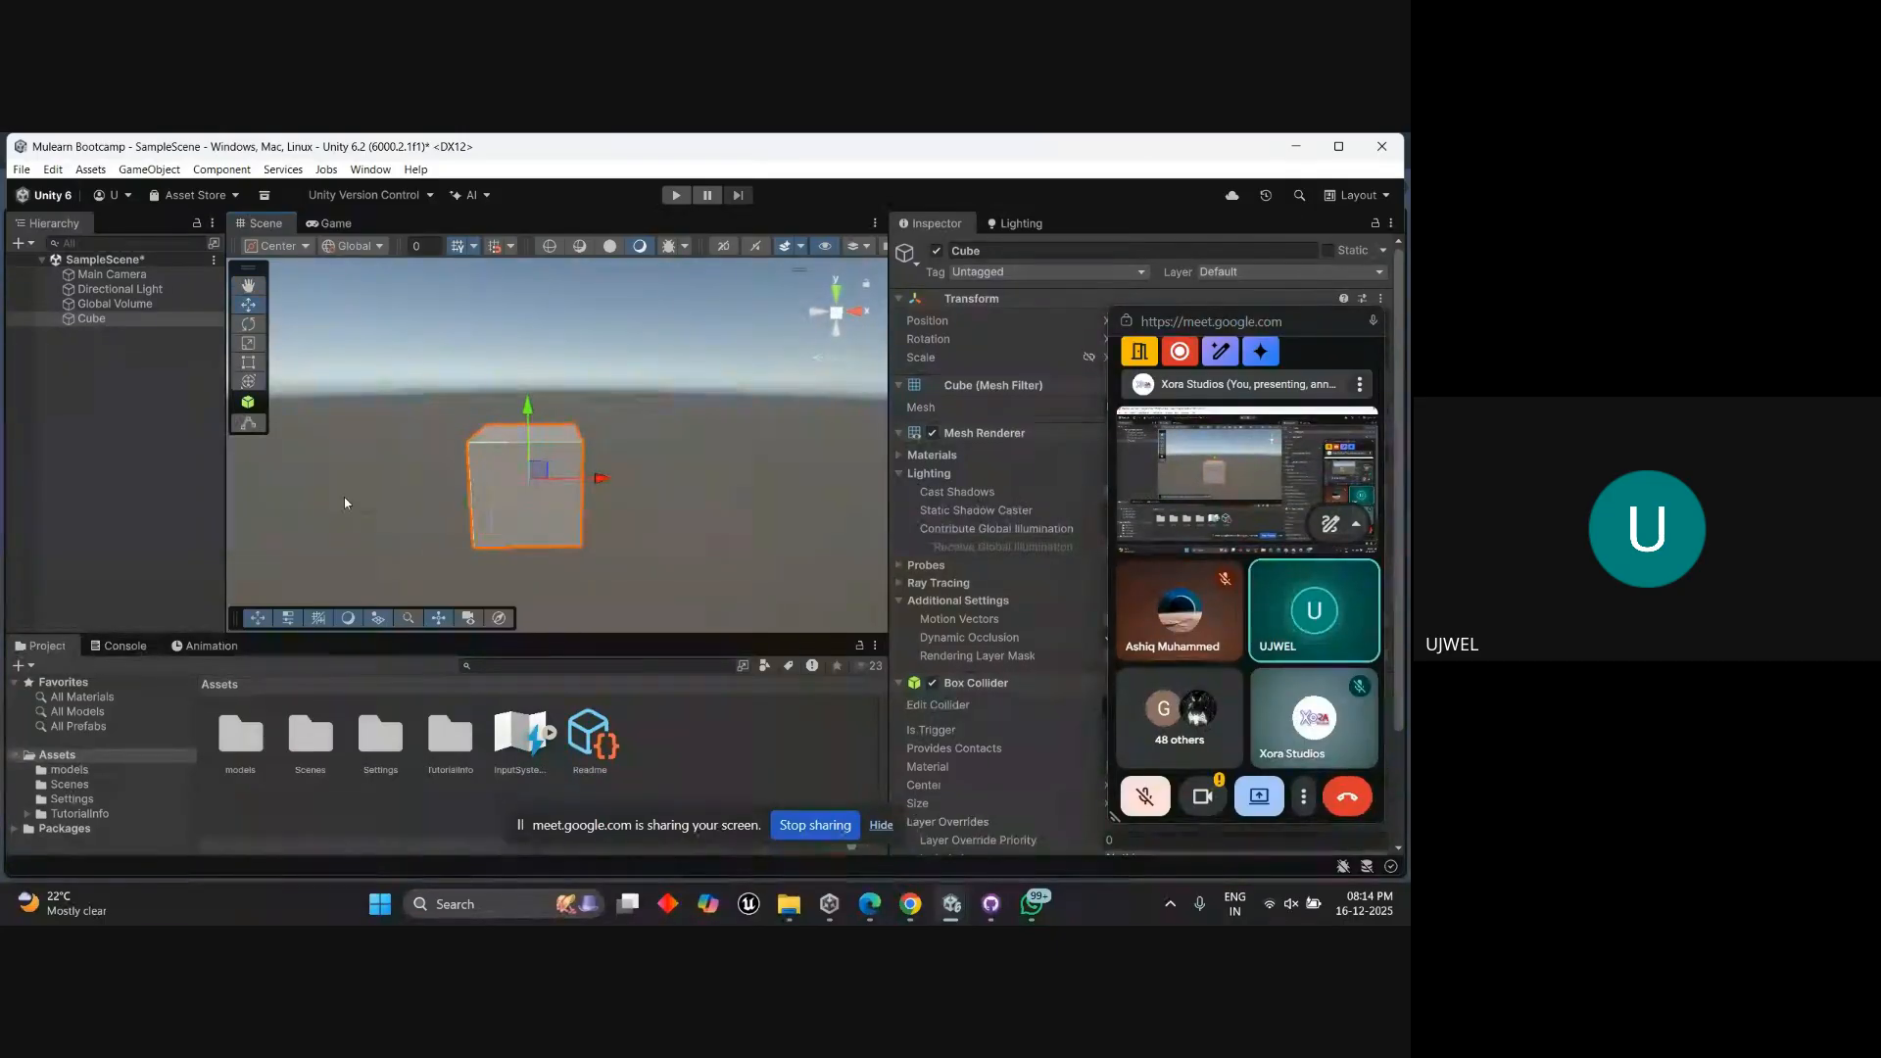
{"action": "left_click_drag", "start_coordinate": [399, 496], "coordinate": [679, 579], "text": "alt"}
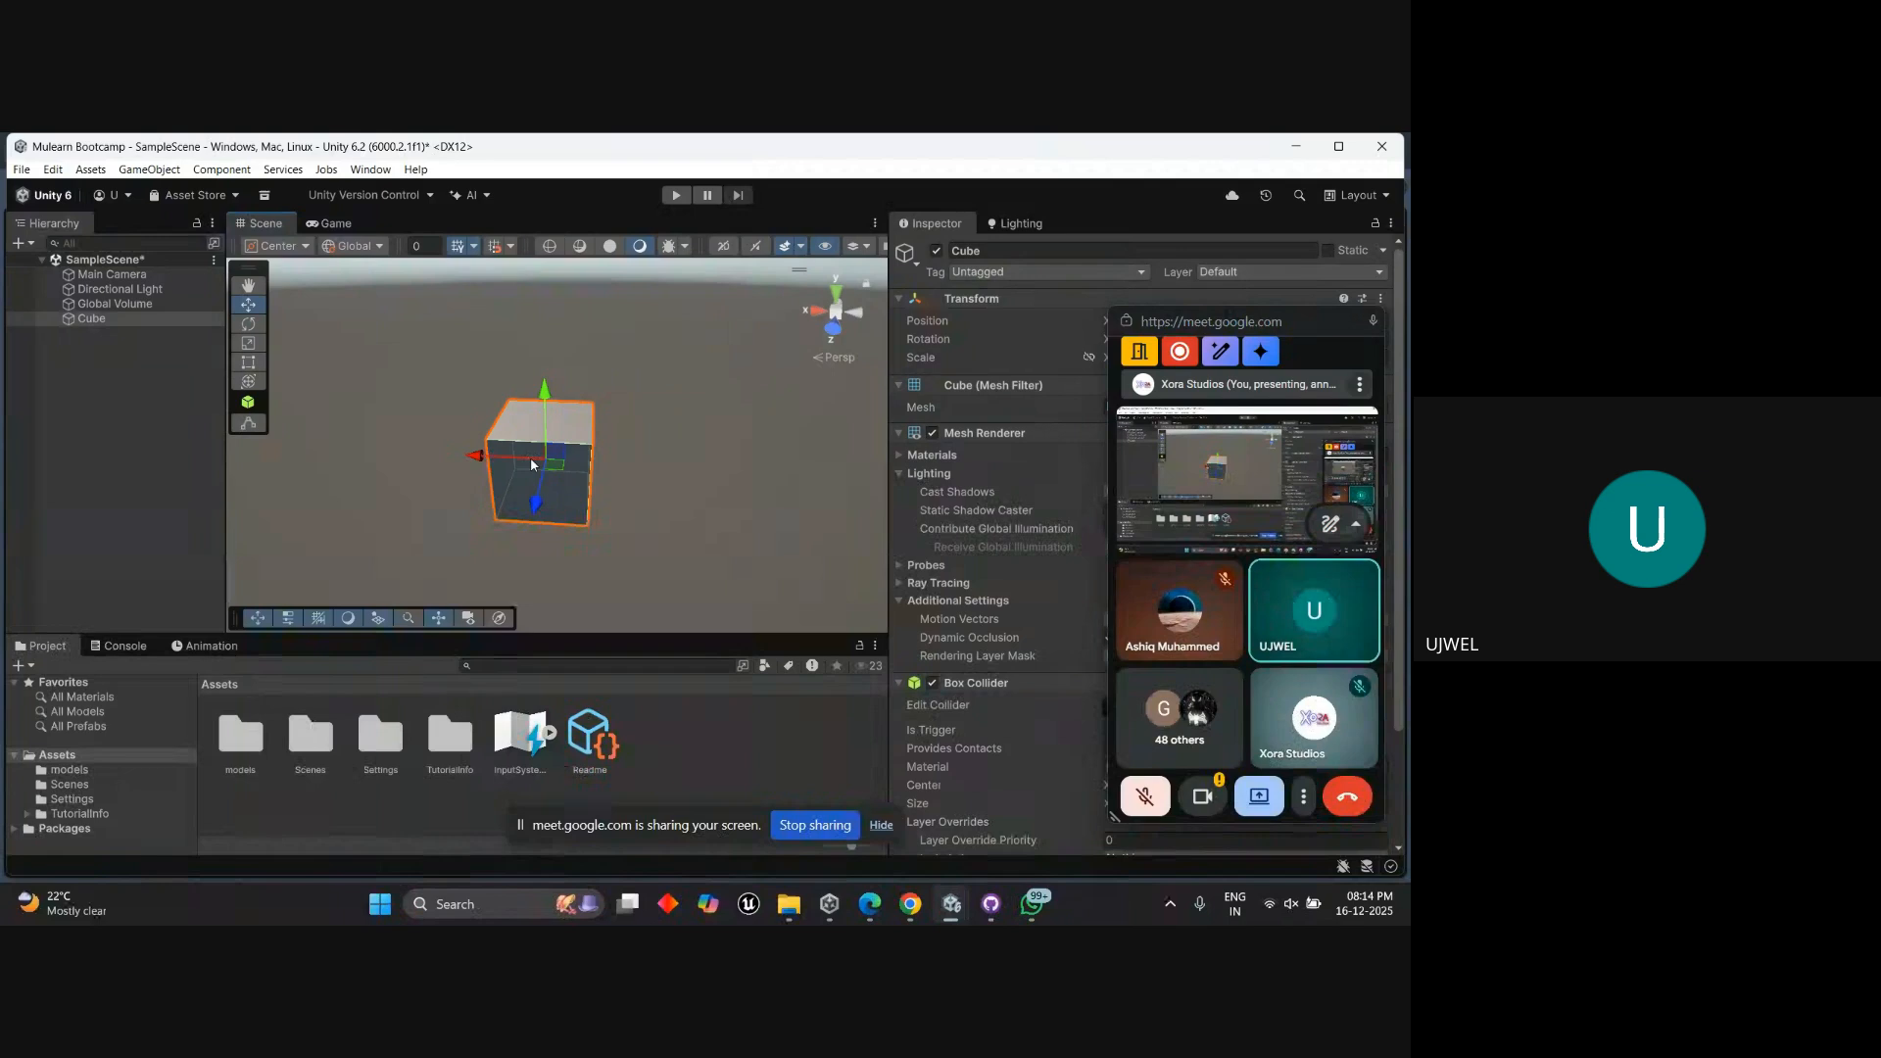
{"action": "left_click_drag", "start_coordinate": [519, 526], "coordinate": [419, 540], "text": "alt"}
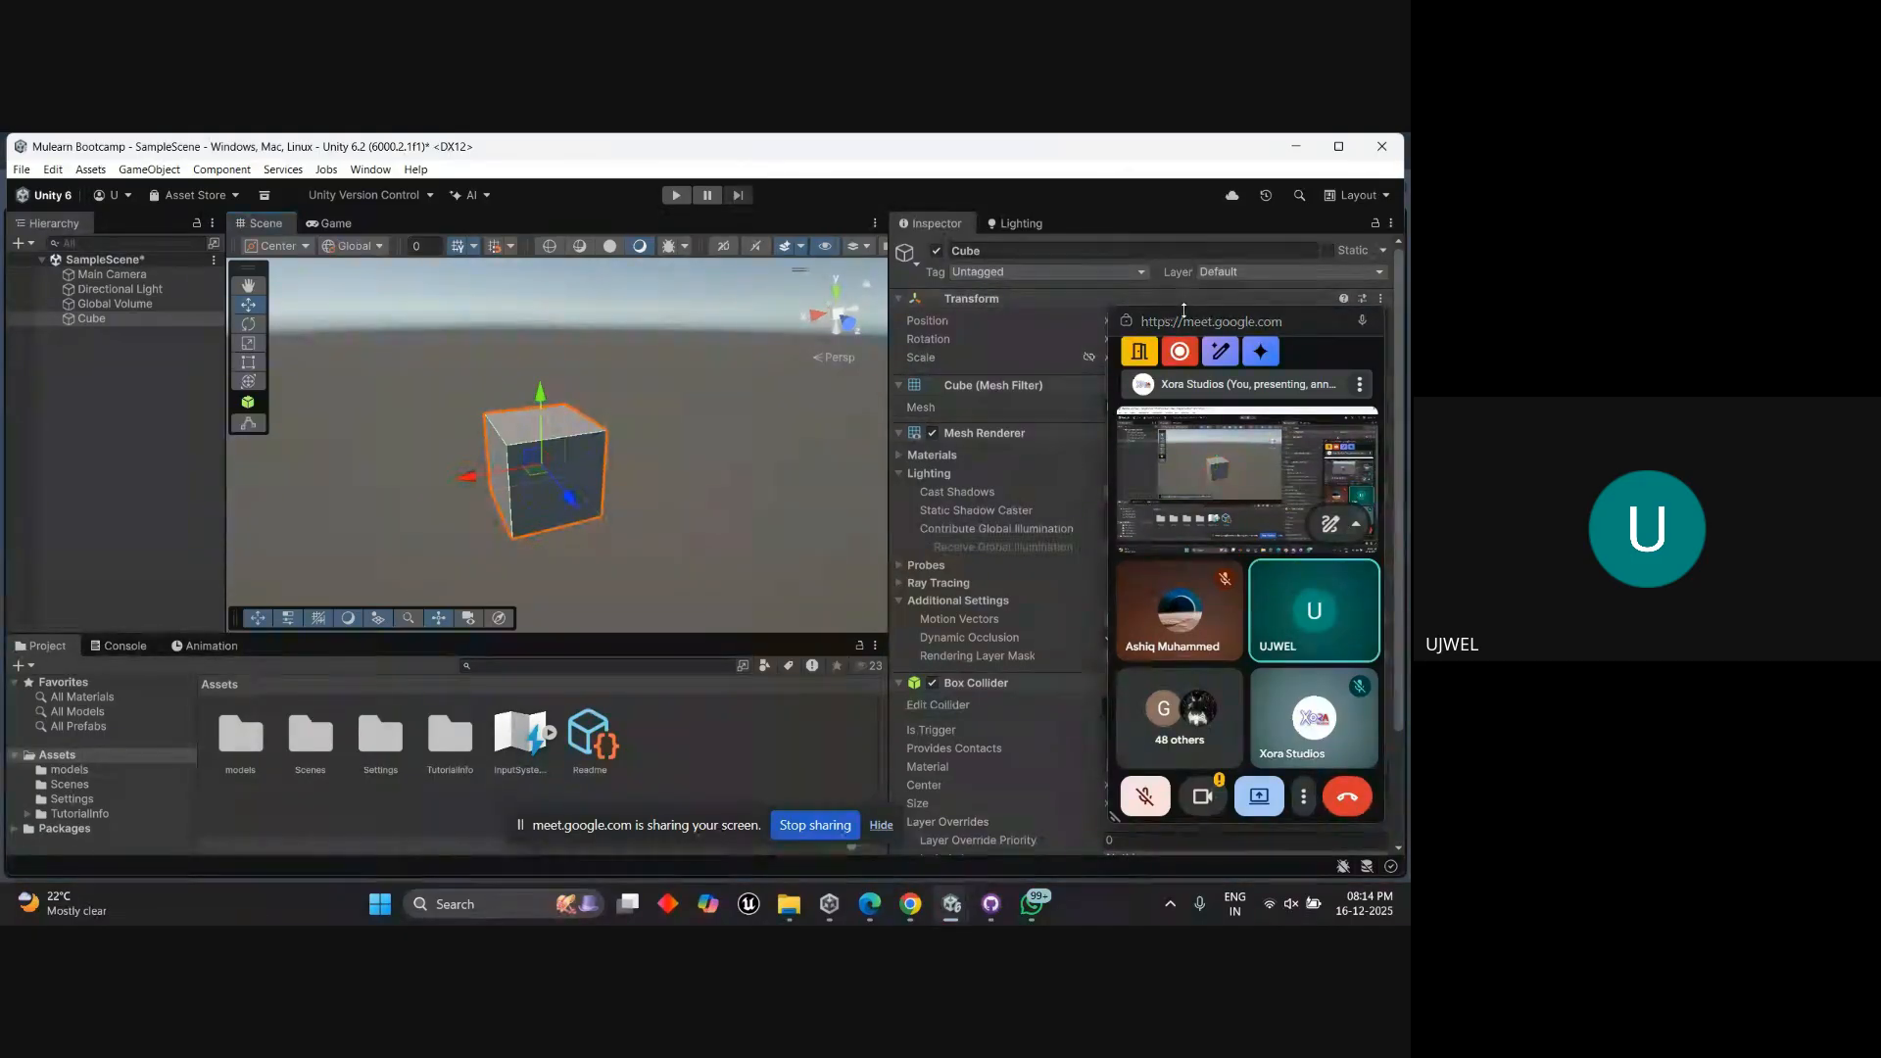
Uncover the Transform values from the meeting window, shift the cube freely along its axes and set its X position to 200.
{"action": "left_click_drag", "start_coordinate": [1185, 322], "coordinate": [1234, 483]}
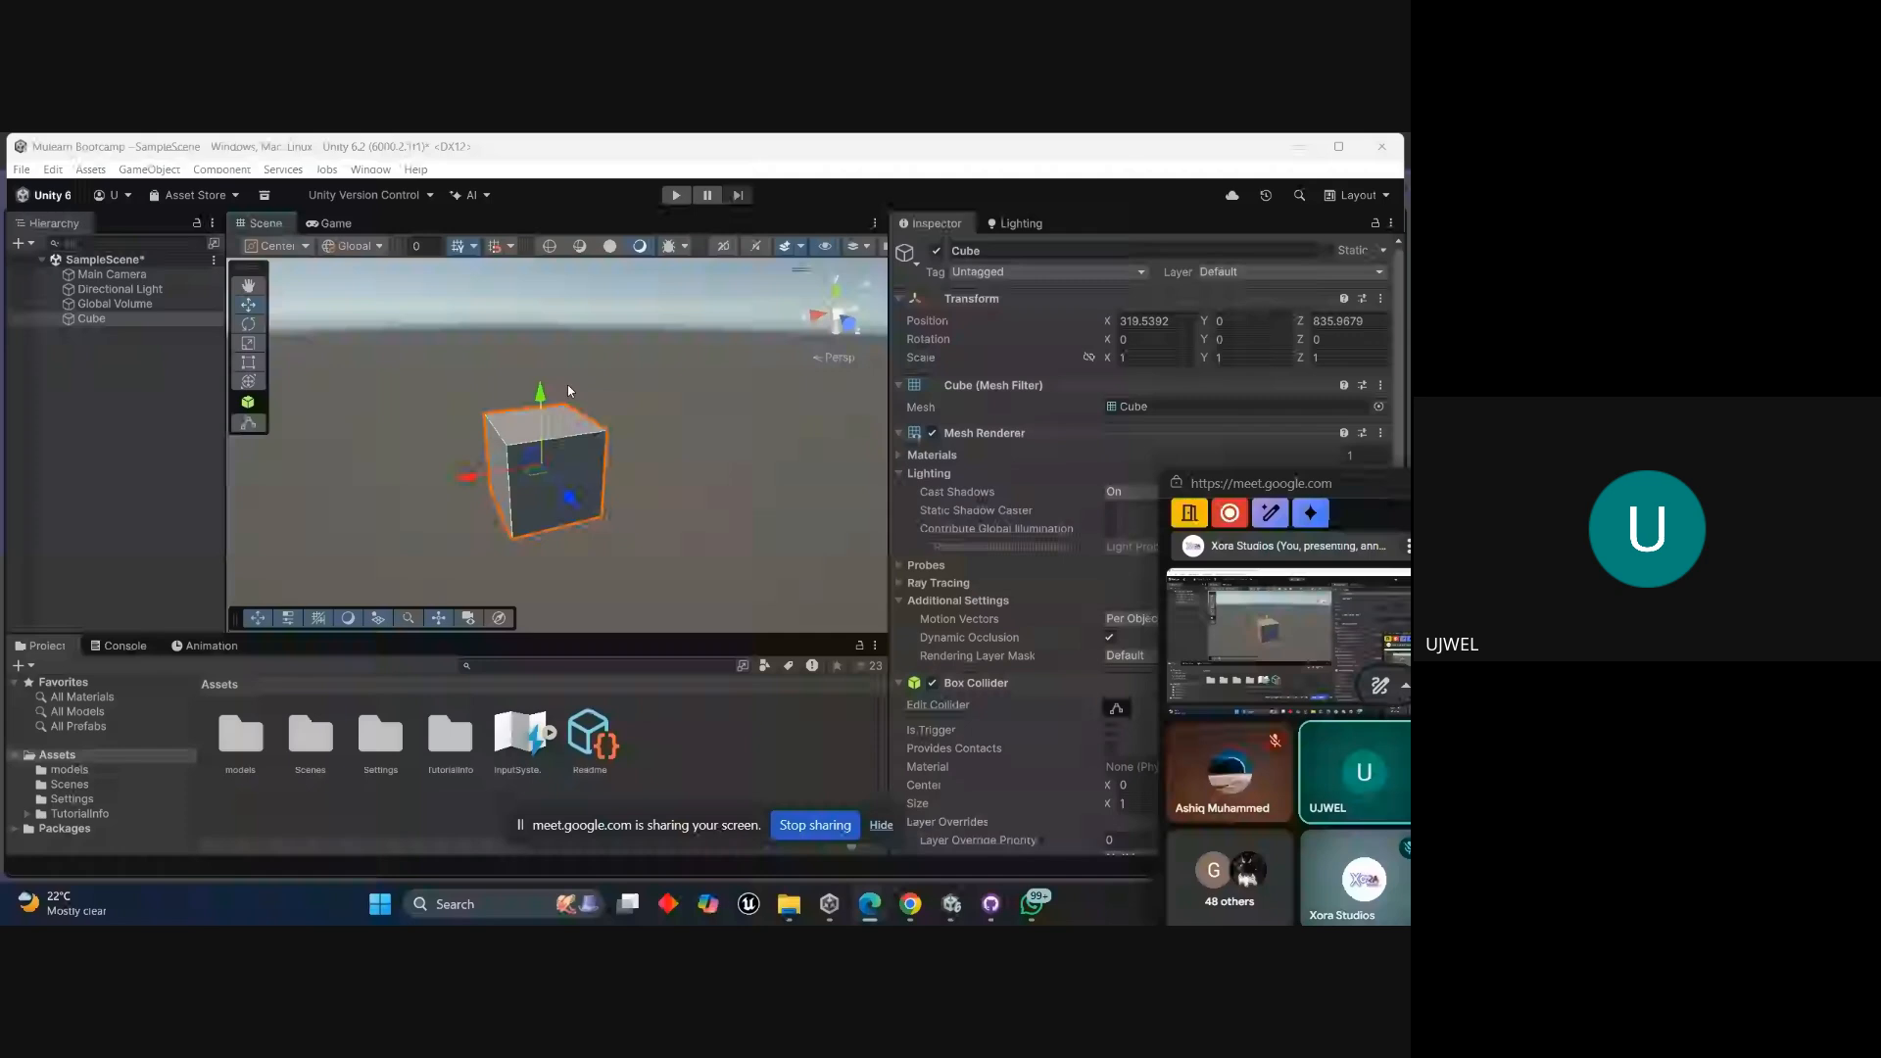
{"action": "mouse_move", "coordinate": [550, 402]}
{"action": "left_mouse_down"}
{"action": "mouse_move", "coordinate": [561, 284]}
{"action": "mouse_move", "coordinate": [562, 473]}
{"action": "mouse_move", "coordinate": [566, 370]}
{"action": "left_mouse_up"}
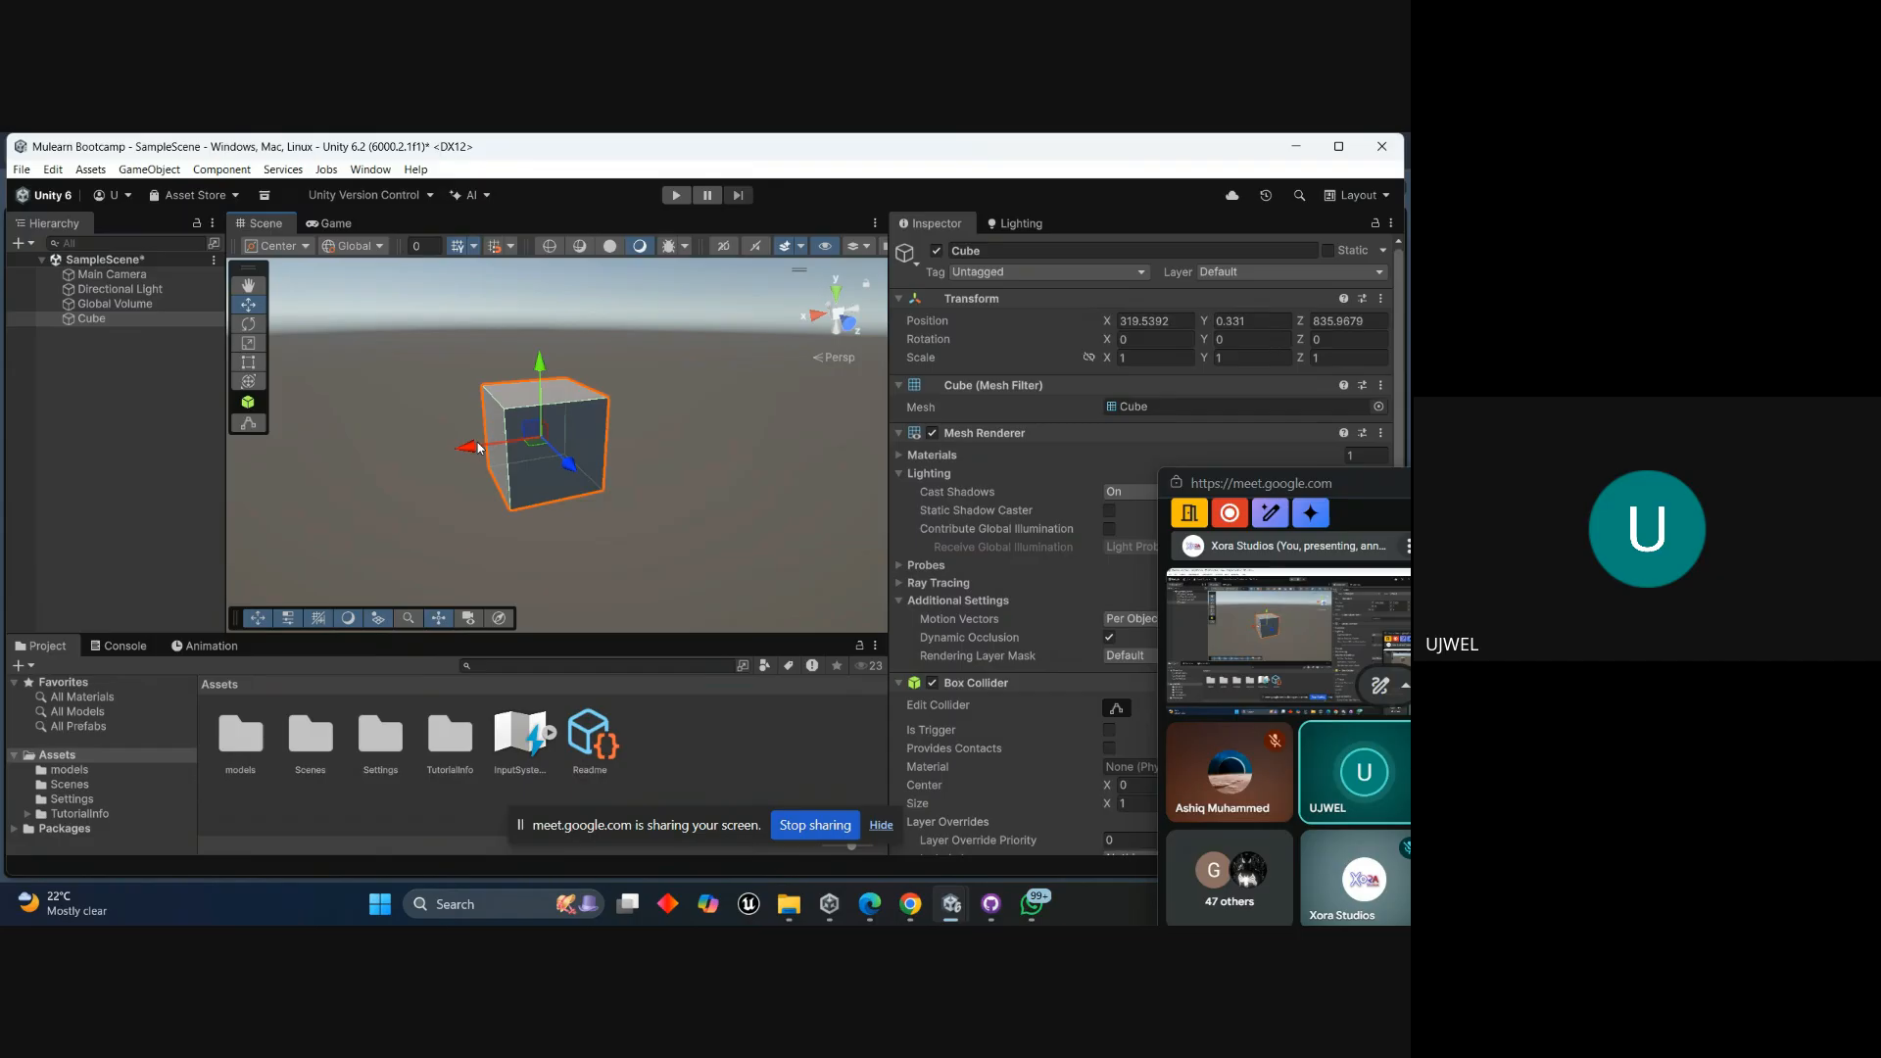
{"action": "left_click_drag", "start_coordinate": [476, 447], "coordinate": [549, 329]}
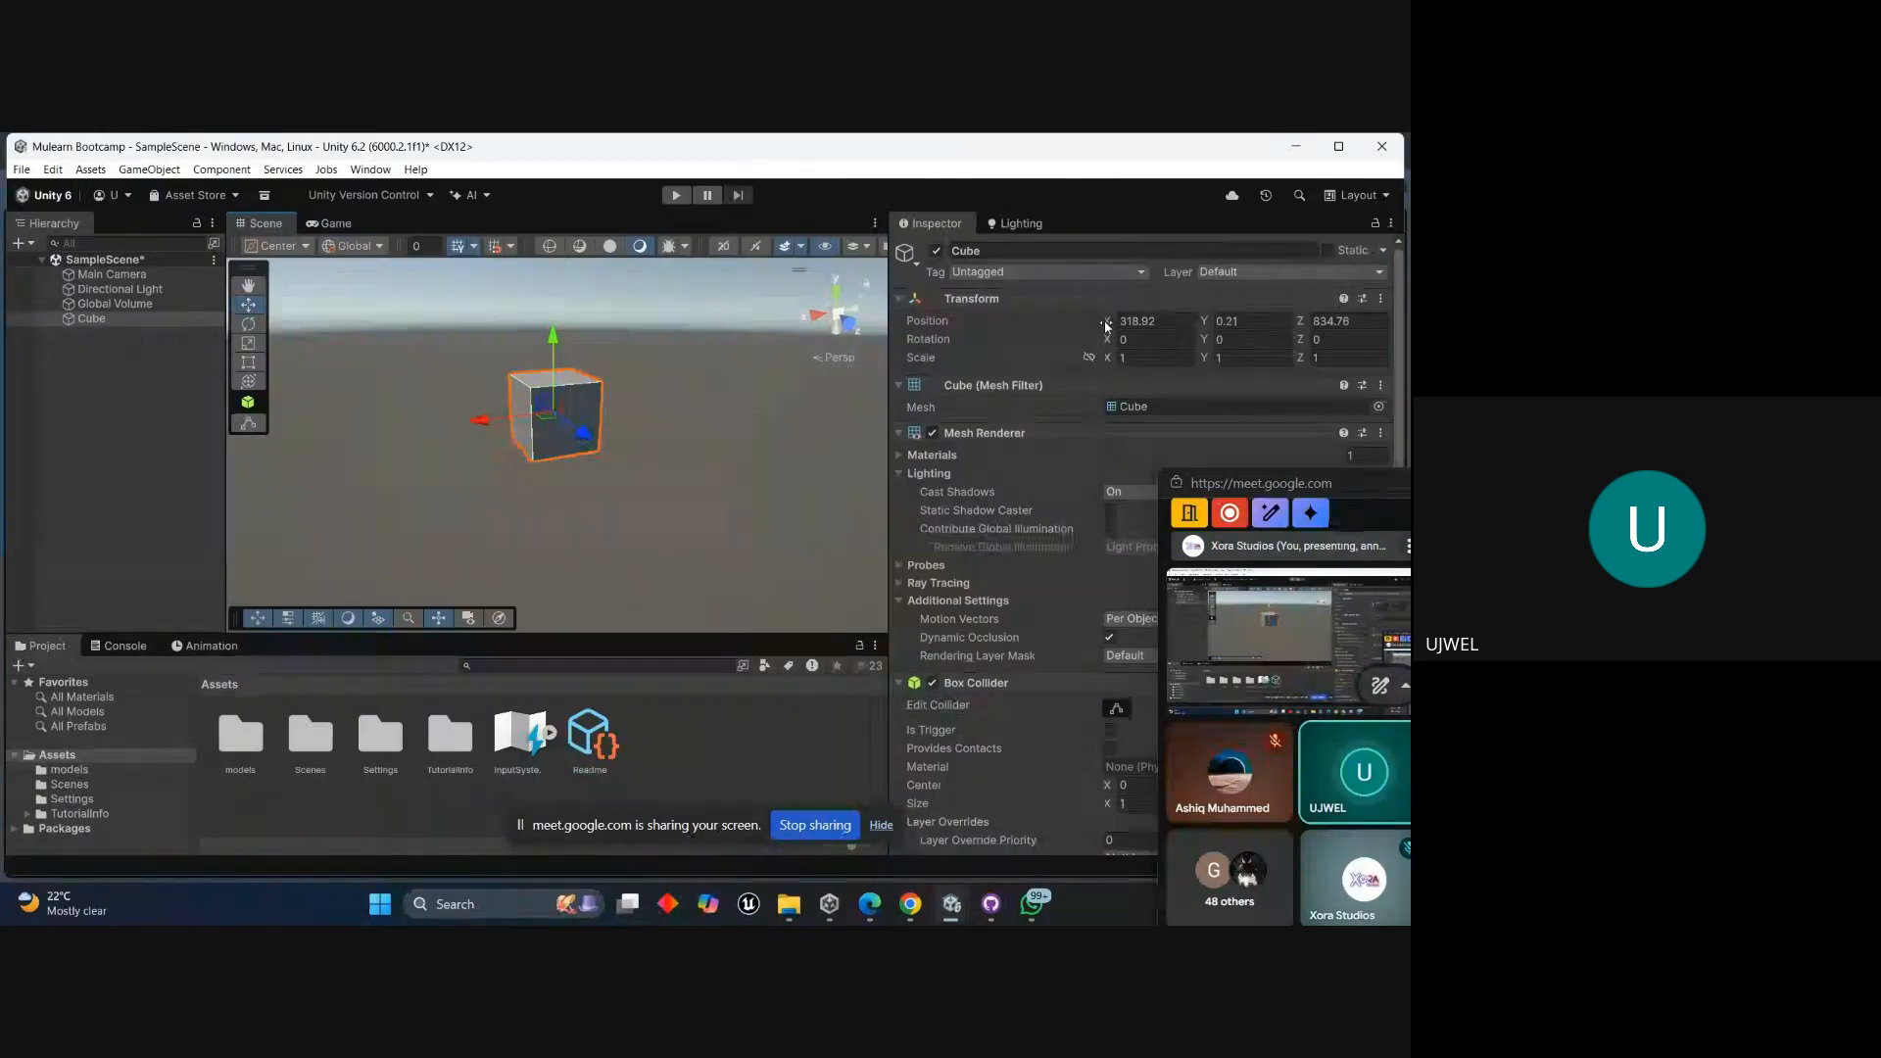
{"action": "mouse_move", "coordinate": [1109, 325]}
{"action": "left_mouse_down"}
{"action": "mouse_move", "coordinate": [1159, 326]}
{"action": "mouse_move", "coordinate": [1043, 321]}
{"action": "mouse_move", "coordinate": [1168, 321]}
{"action": "mouse_move", "coordinate": [1117, 322]}
{"action": "mouse_move", "coordinate": [1134, 321]}
{"action": "left_mouse_up"}
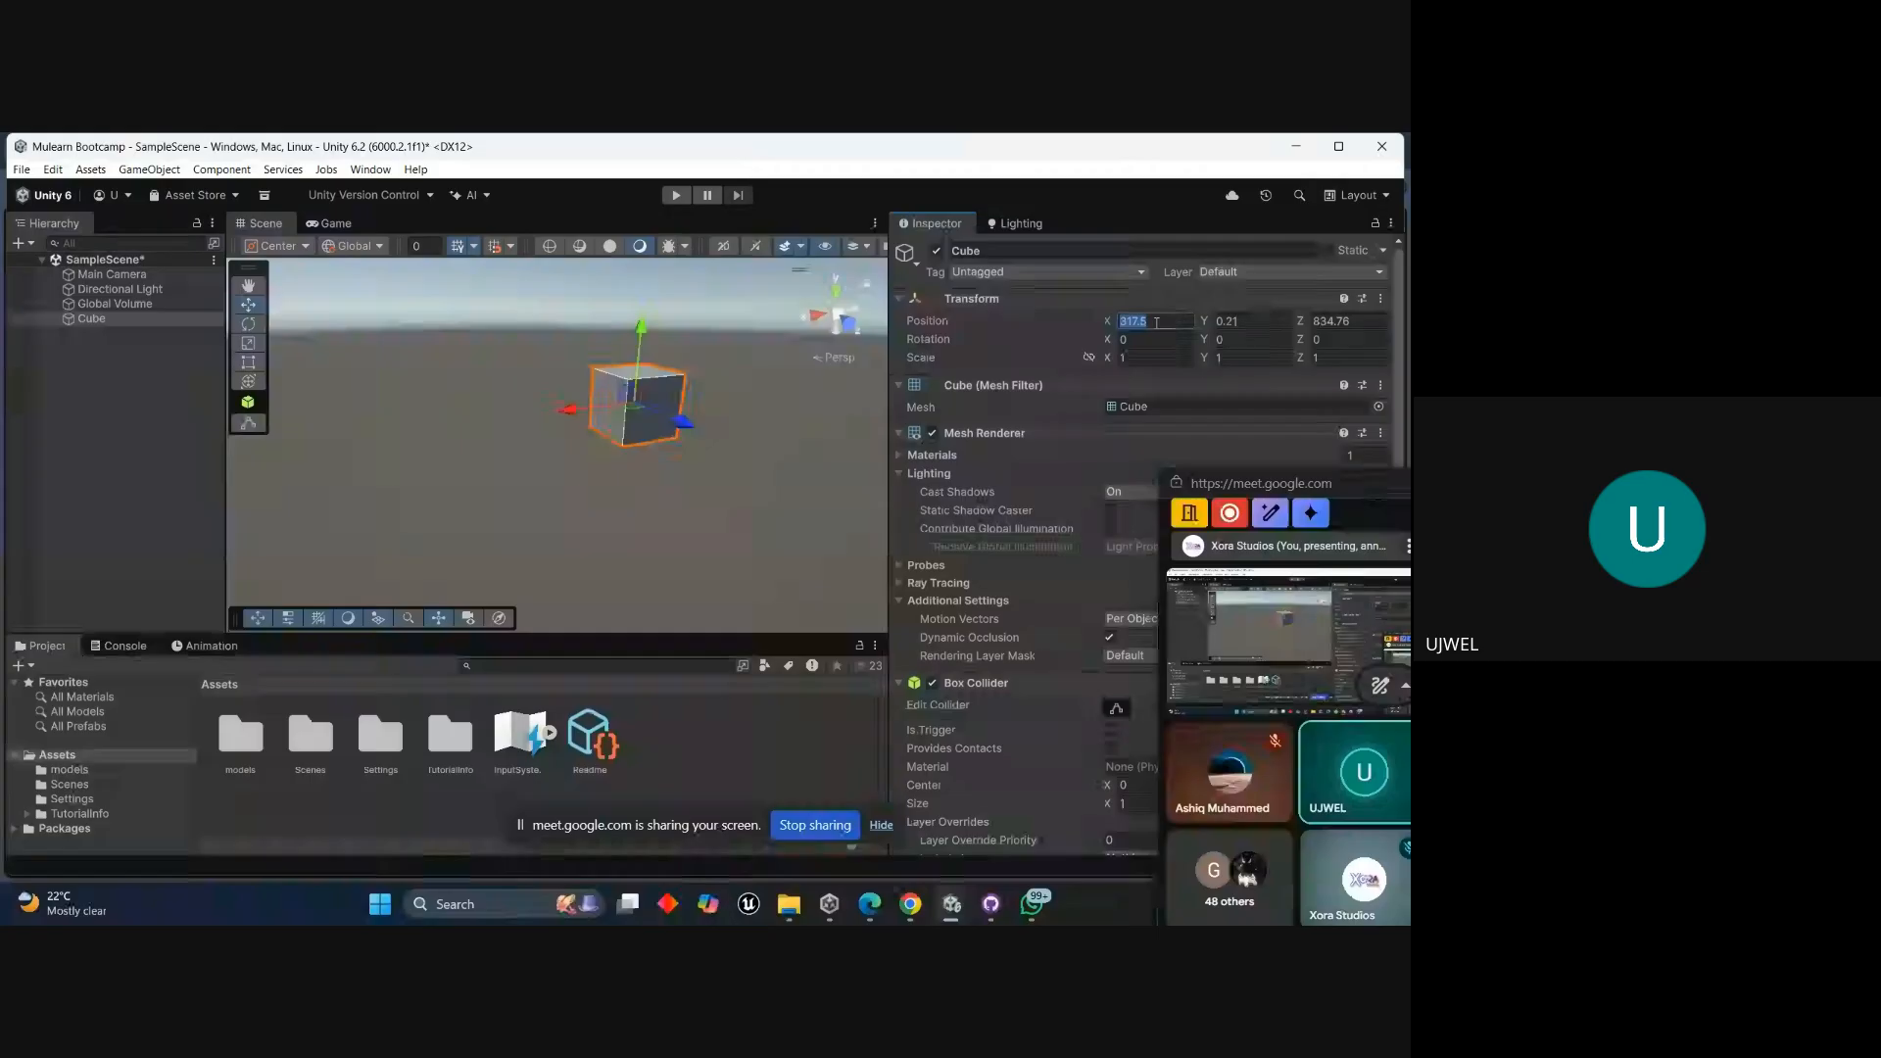
{"action": "type", "text": "200"}
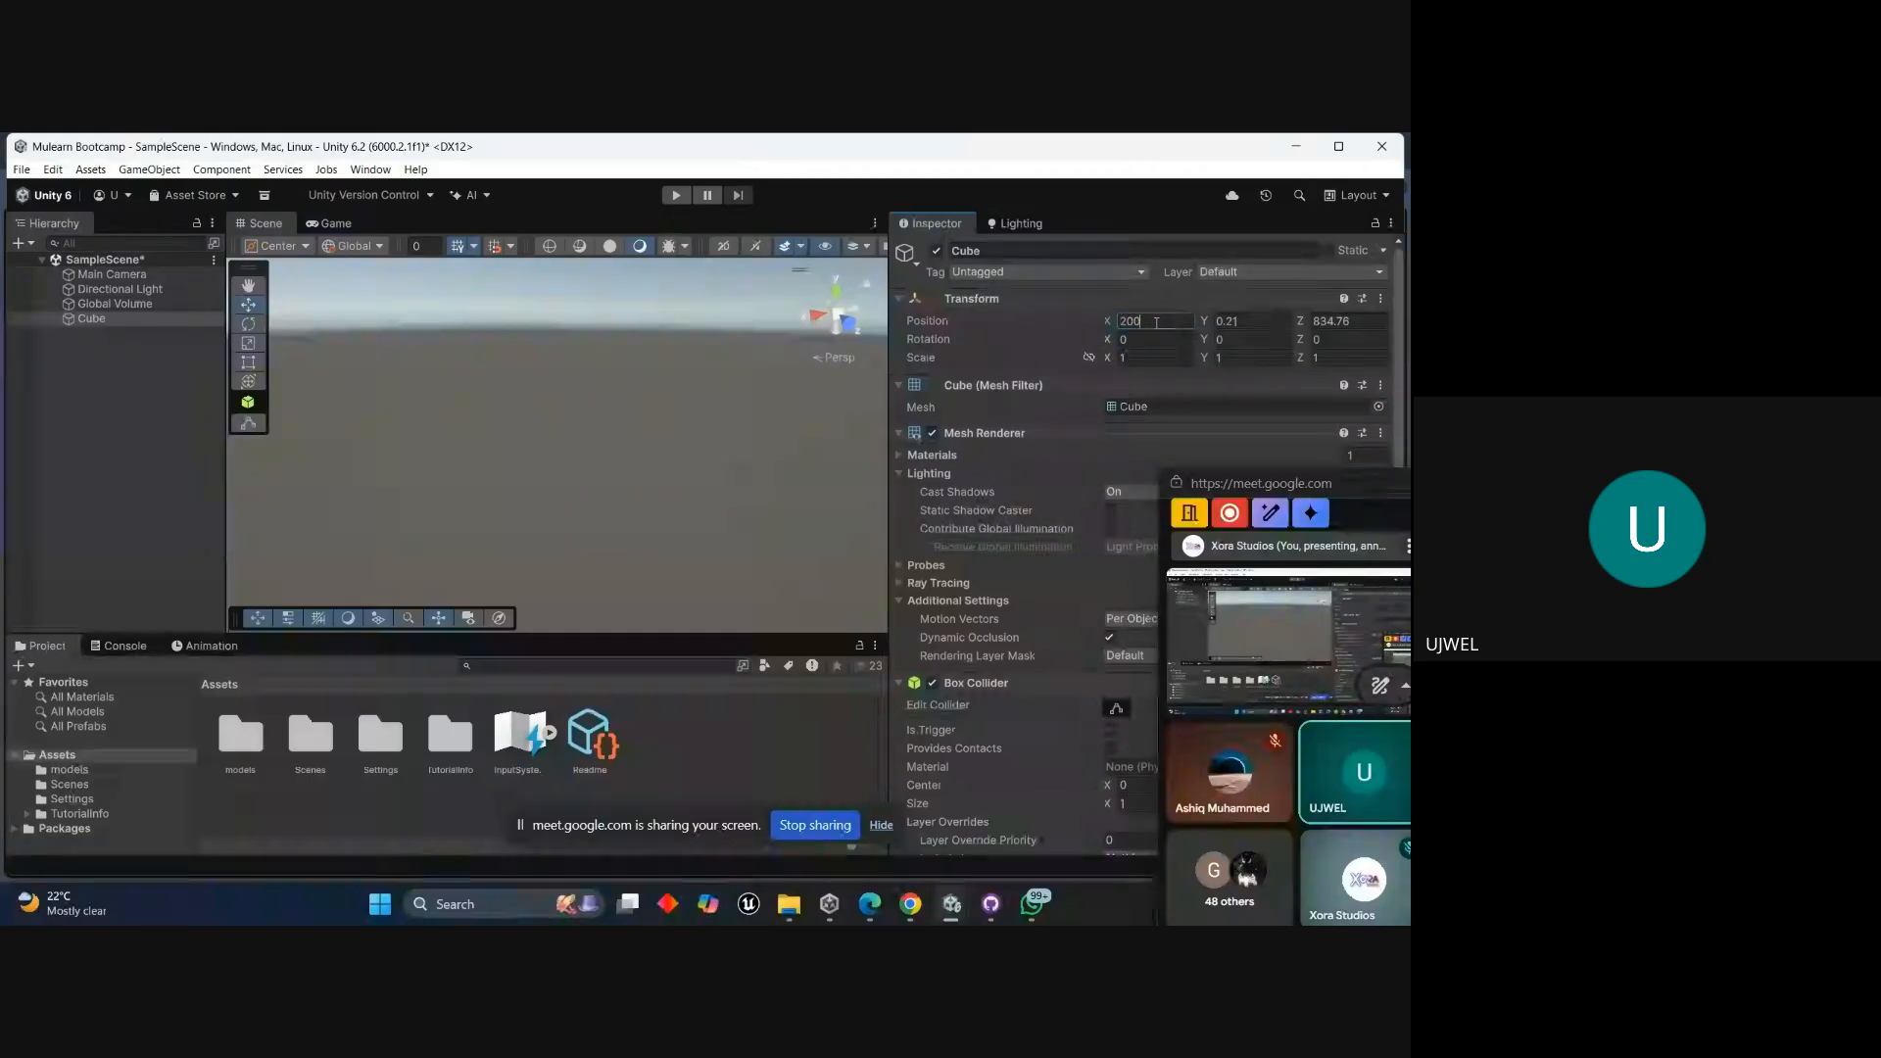
Reset the cube's Transform component and frame the cube in the Scene view.
{"action": "left_click", "coordinate": [1380, 298]}
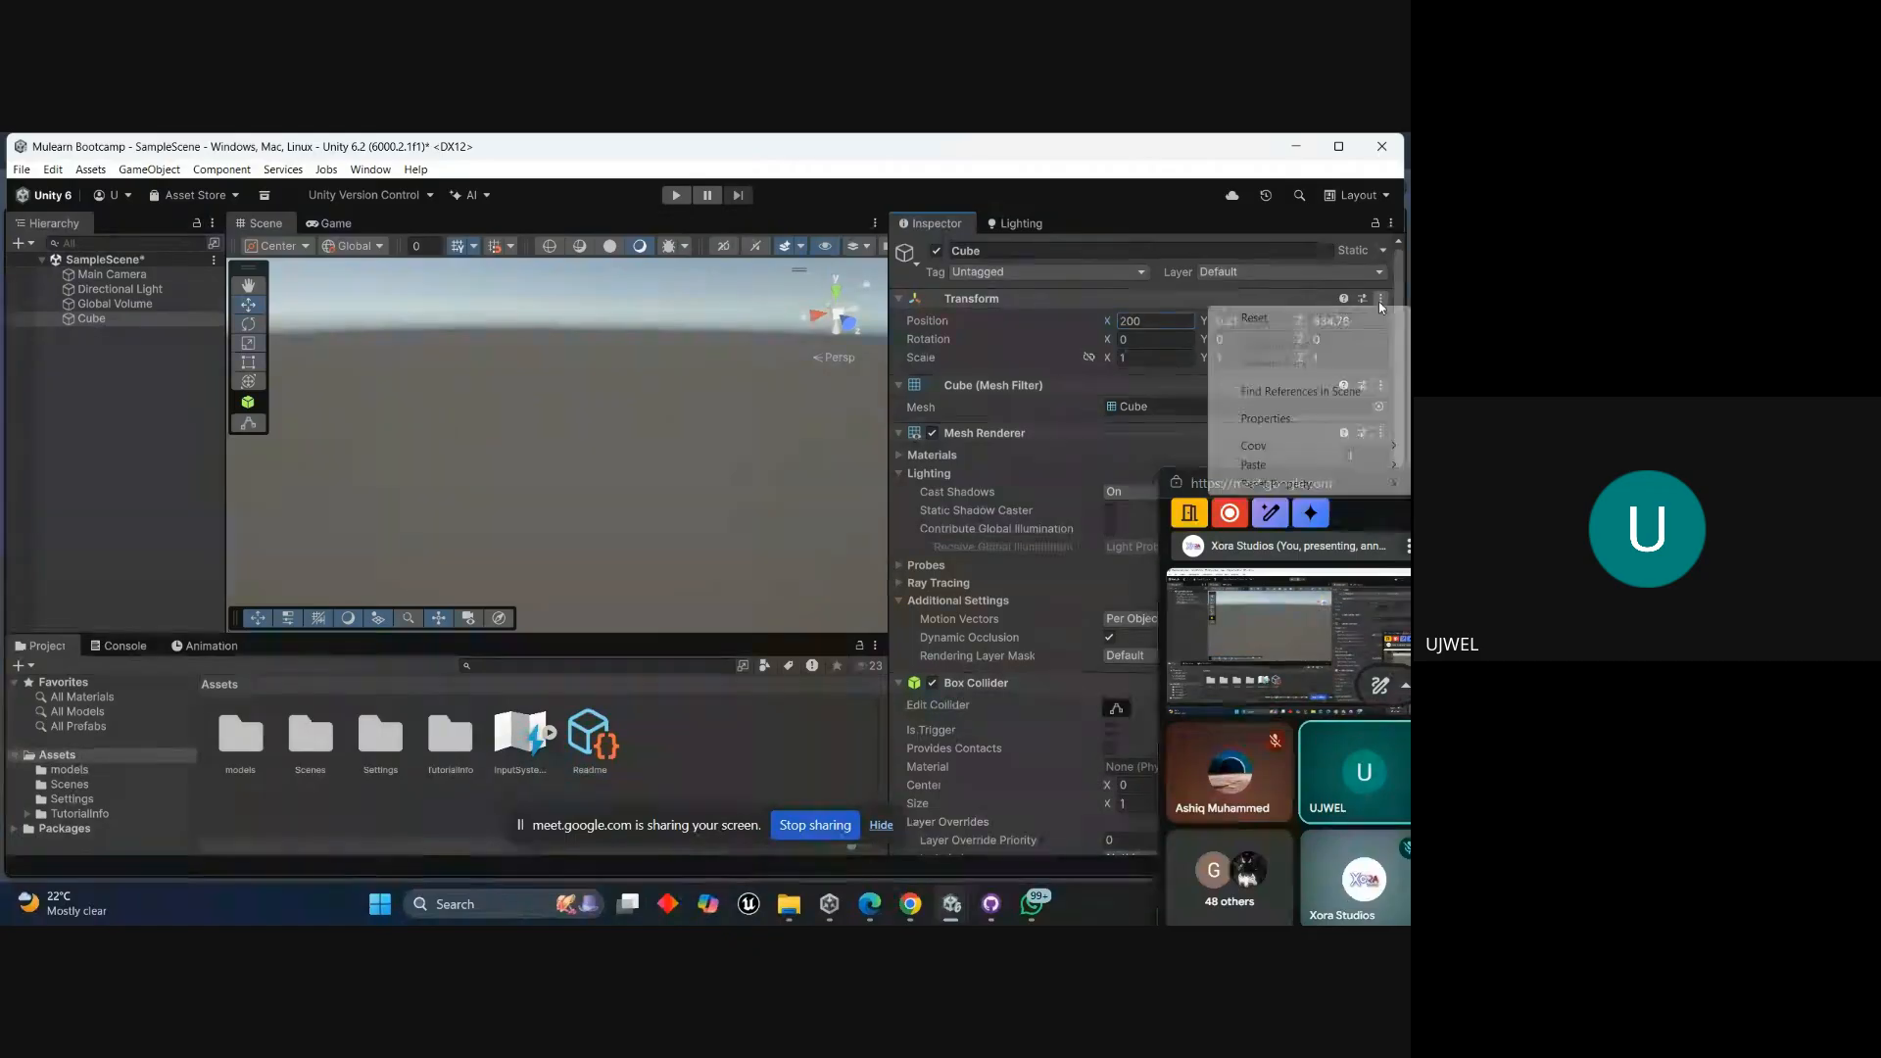
{"action": "left_click", "coordinate": [1156, 304]}
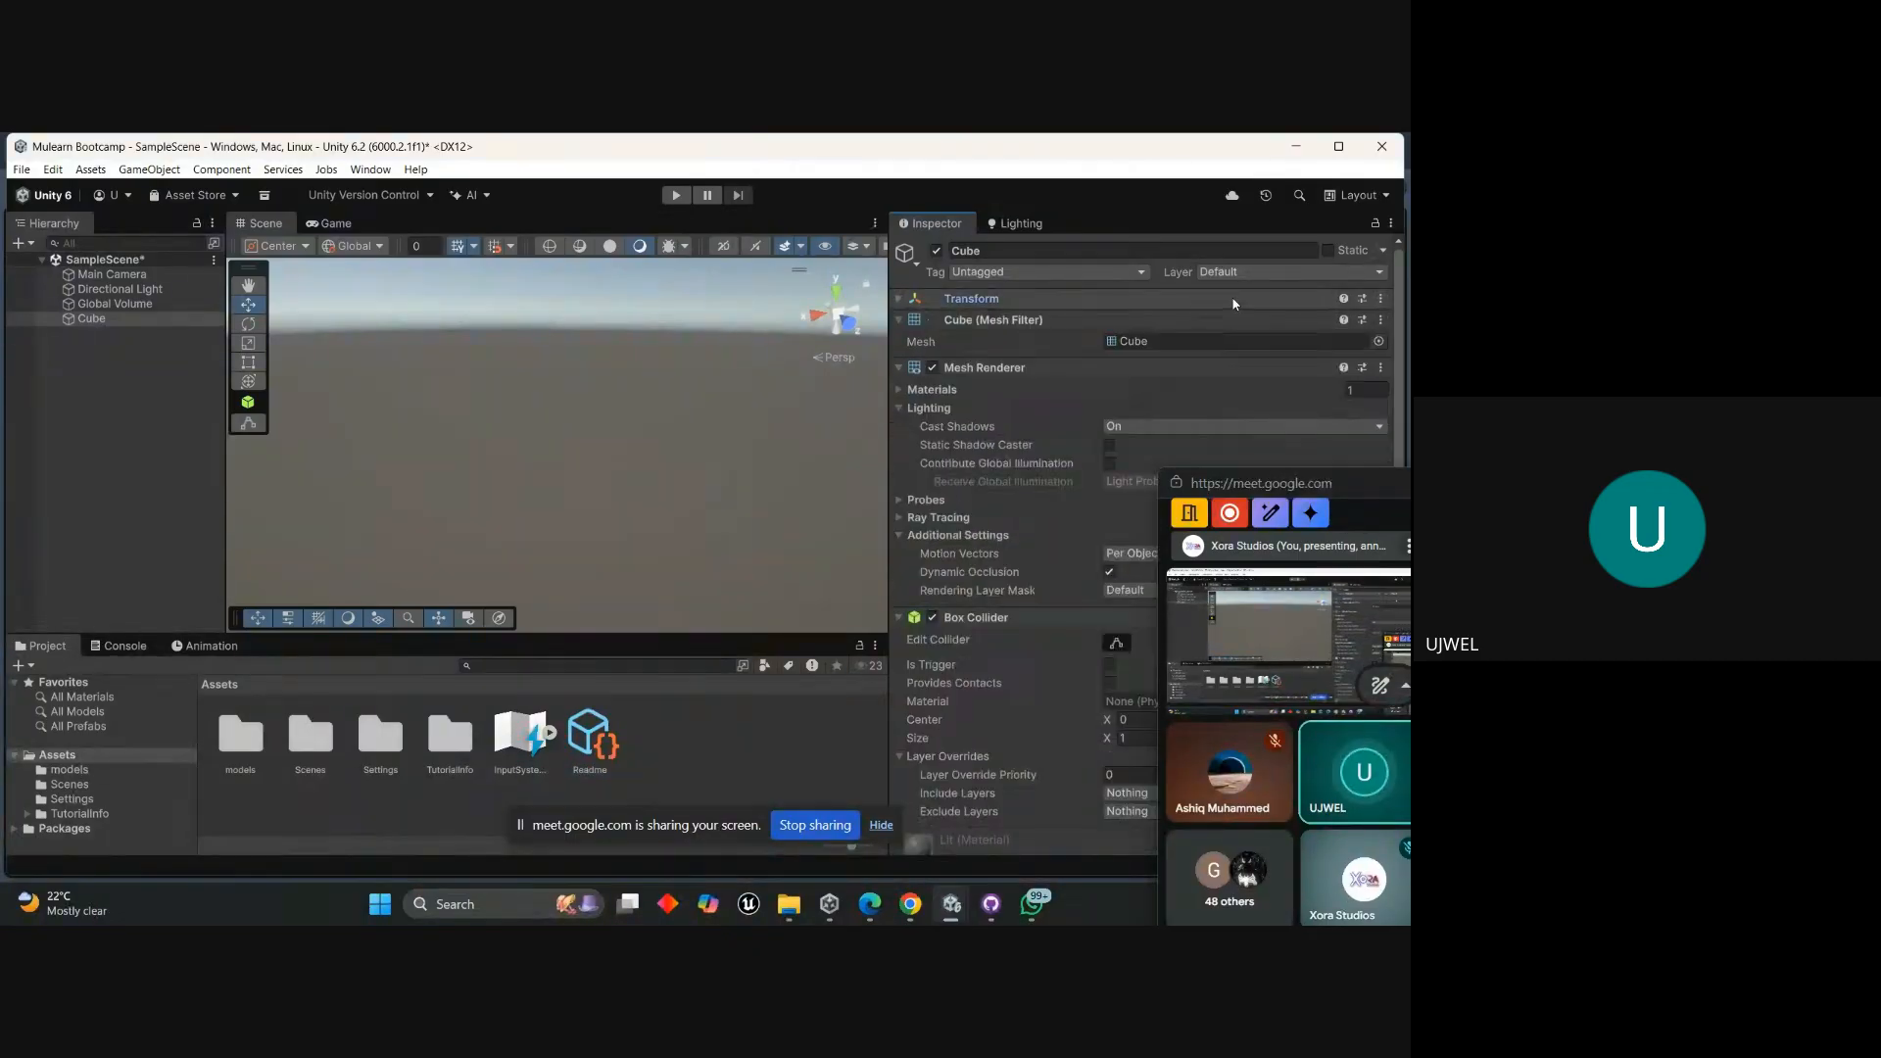
{"action": "left_click", "coordinate": [1382, 299]}
{"action": "left_click", "coordinate": [1113, 293]}
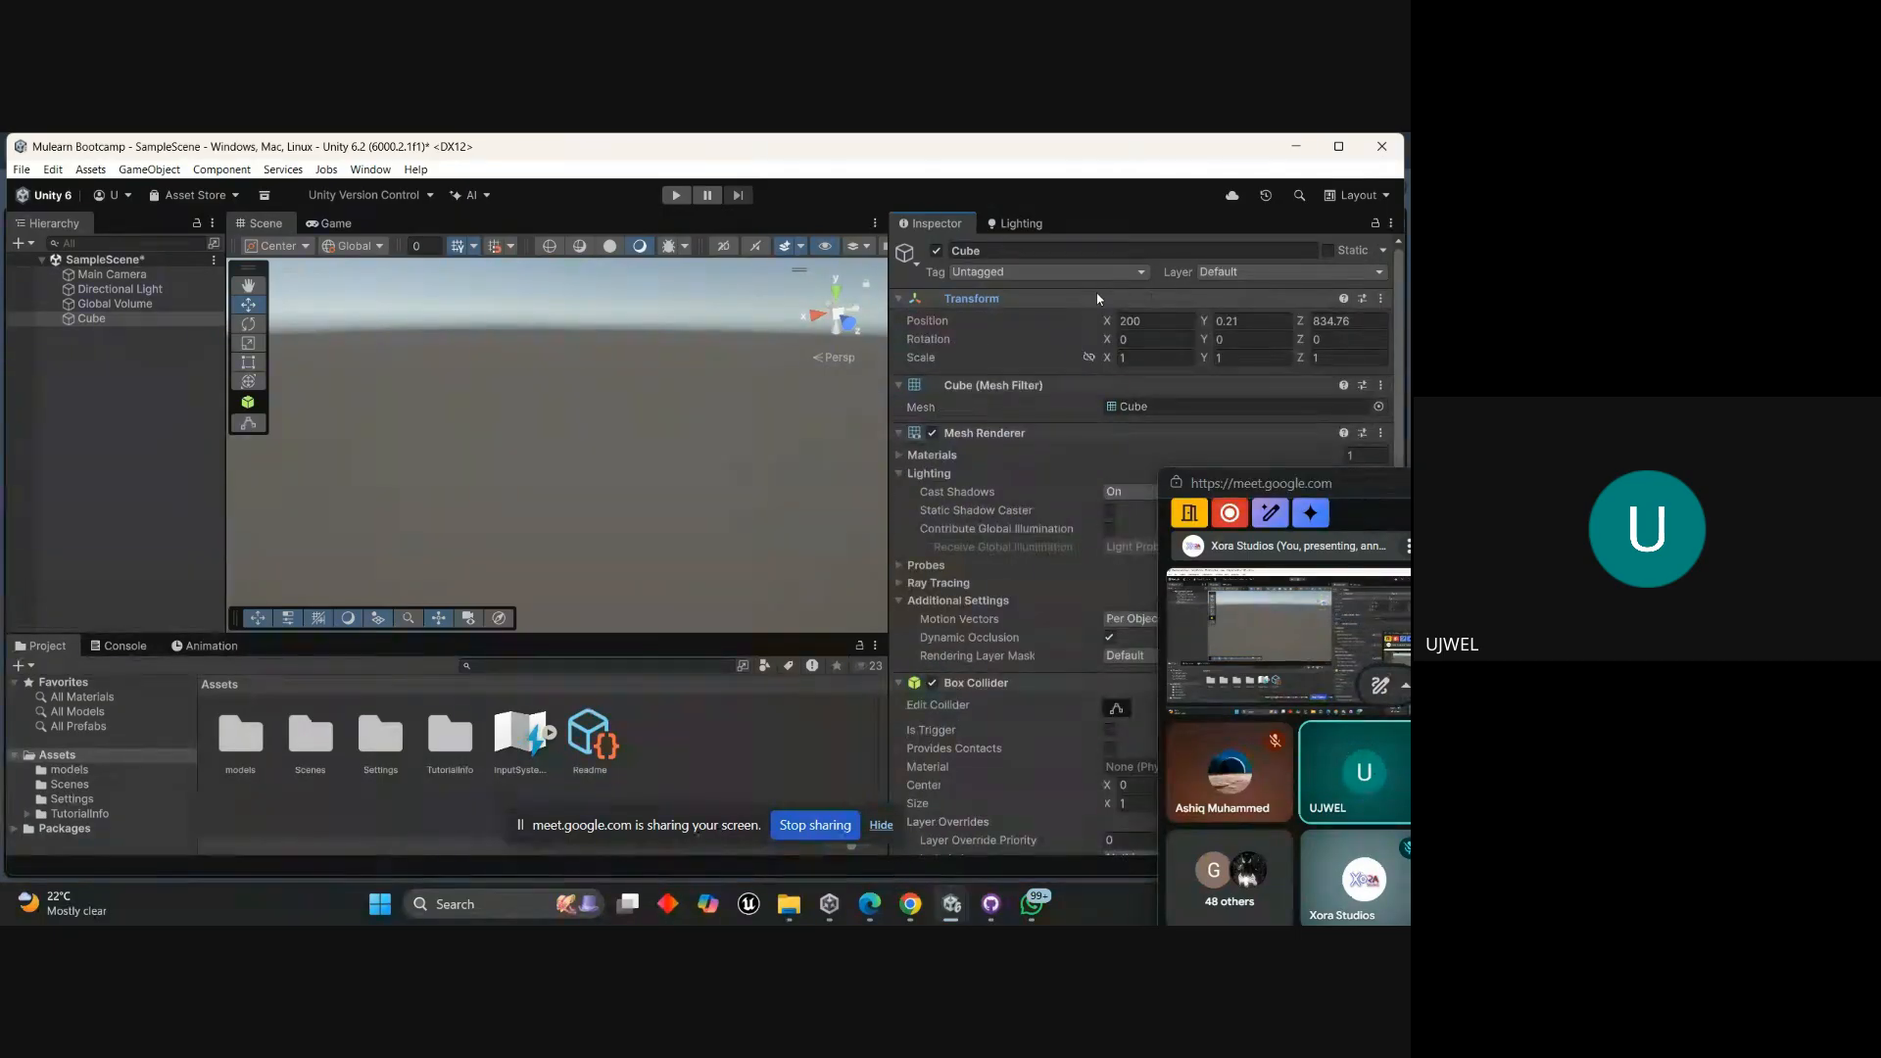
{"action": "left_click", "coordinate": [1382, 299]}
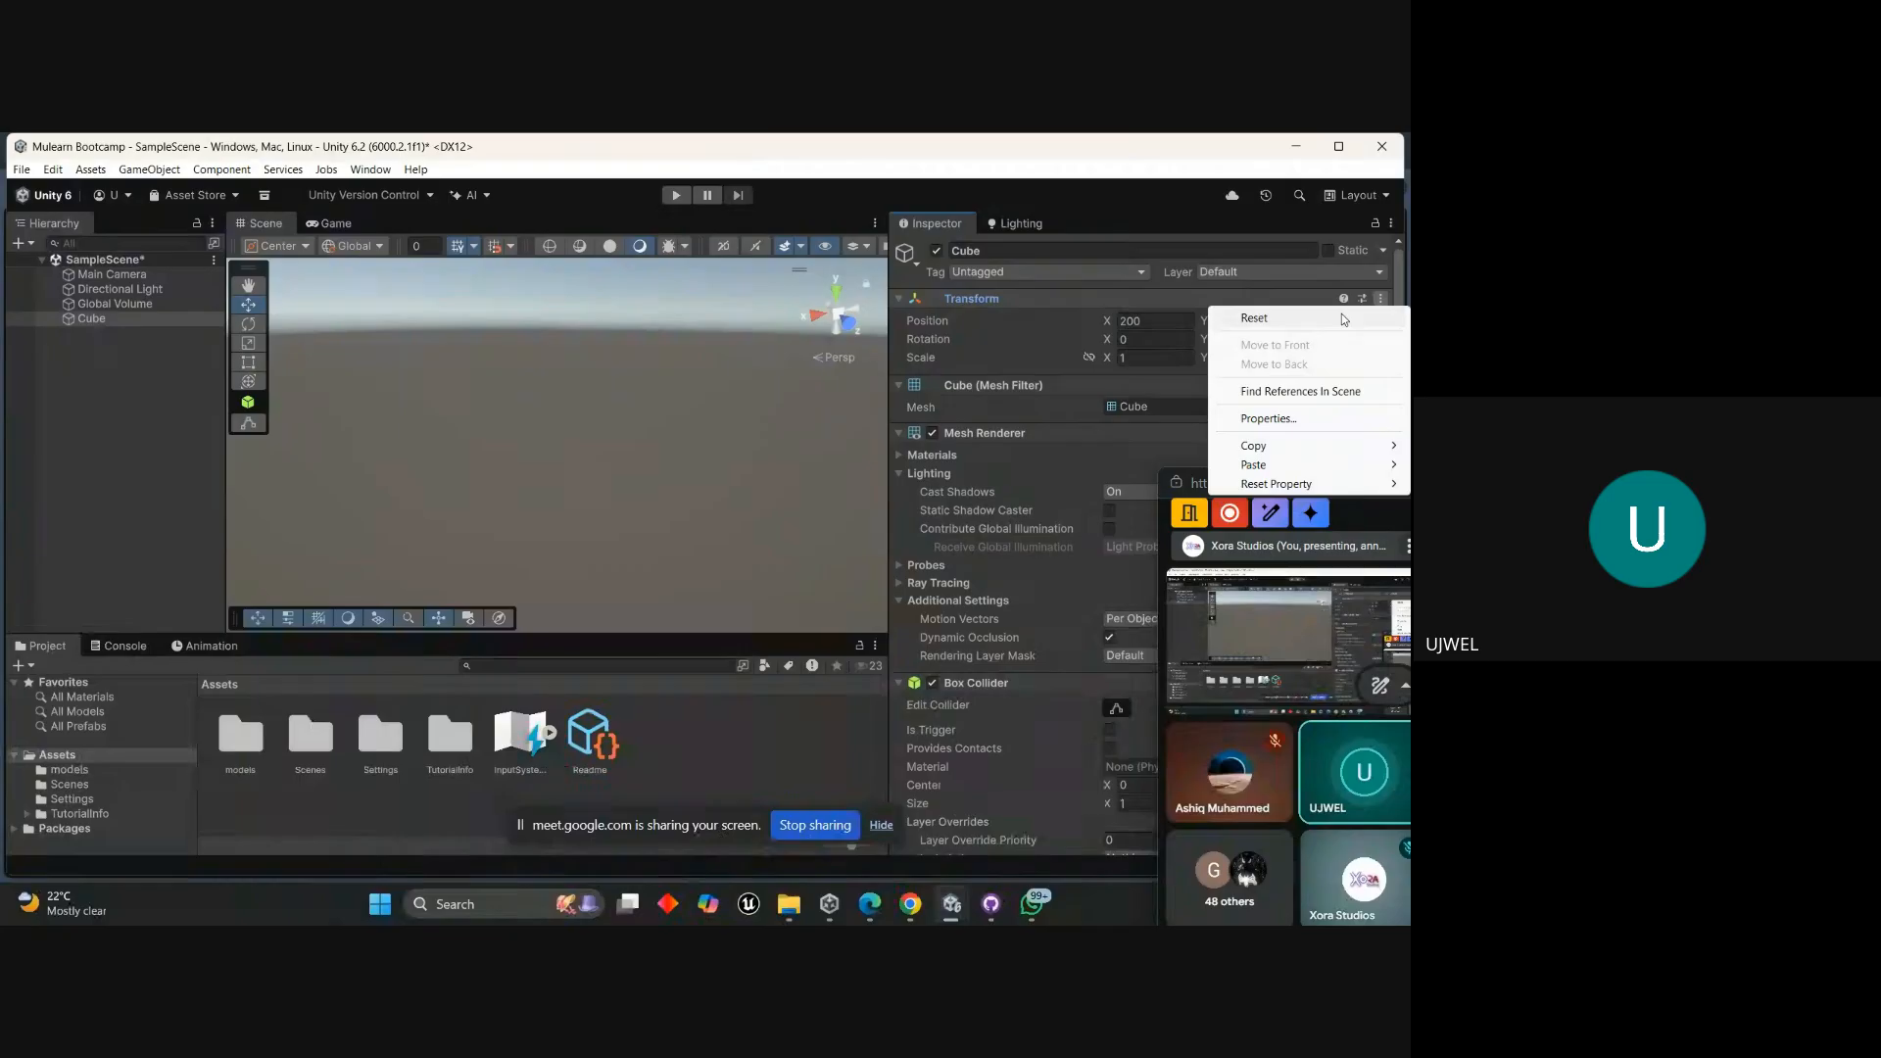
{"action": "left_click", "coordinate": [1342, 315]}
{"action": "key", "text": "f"}
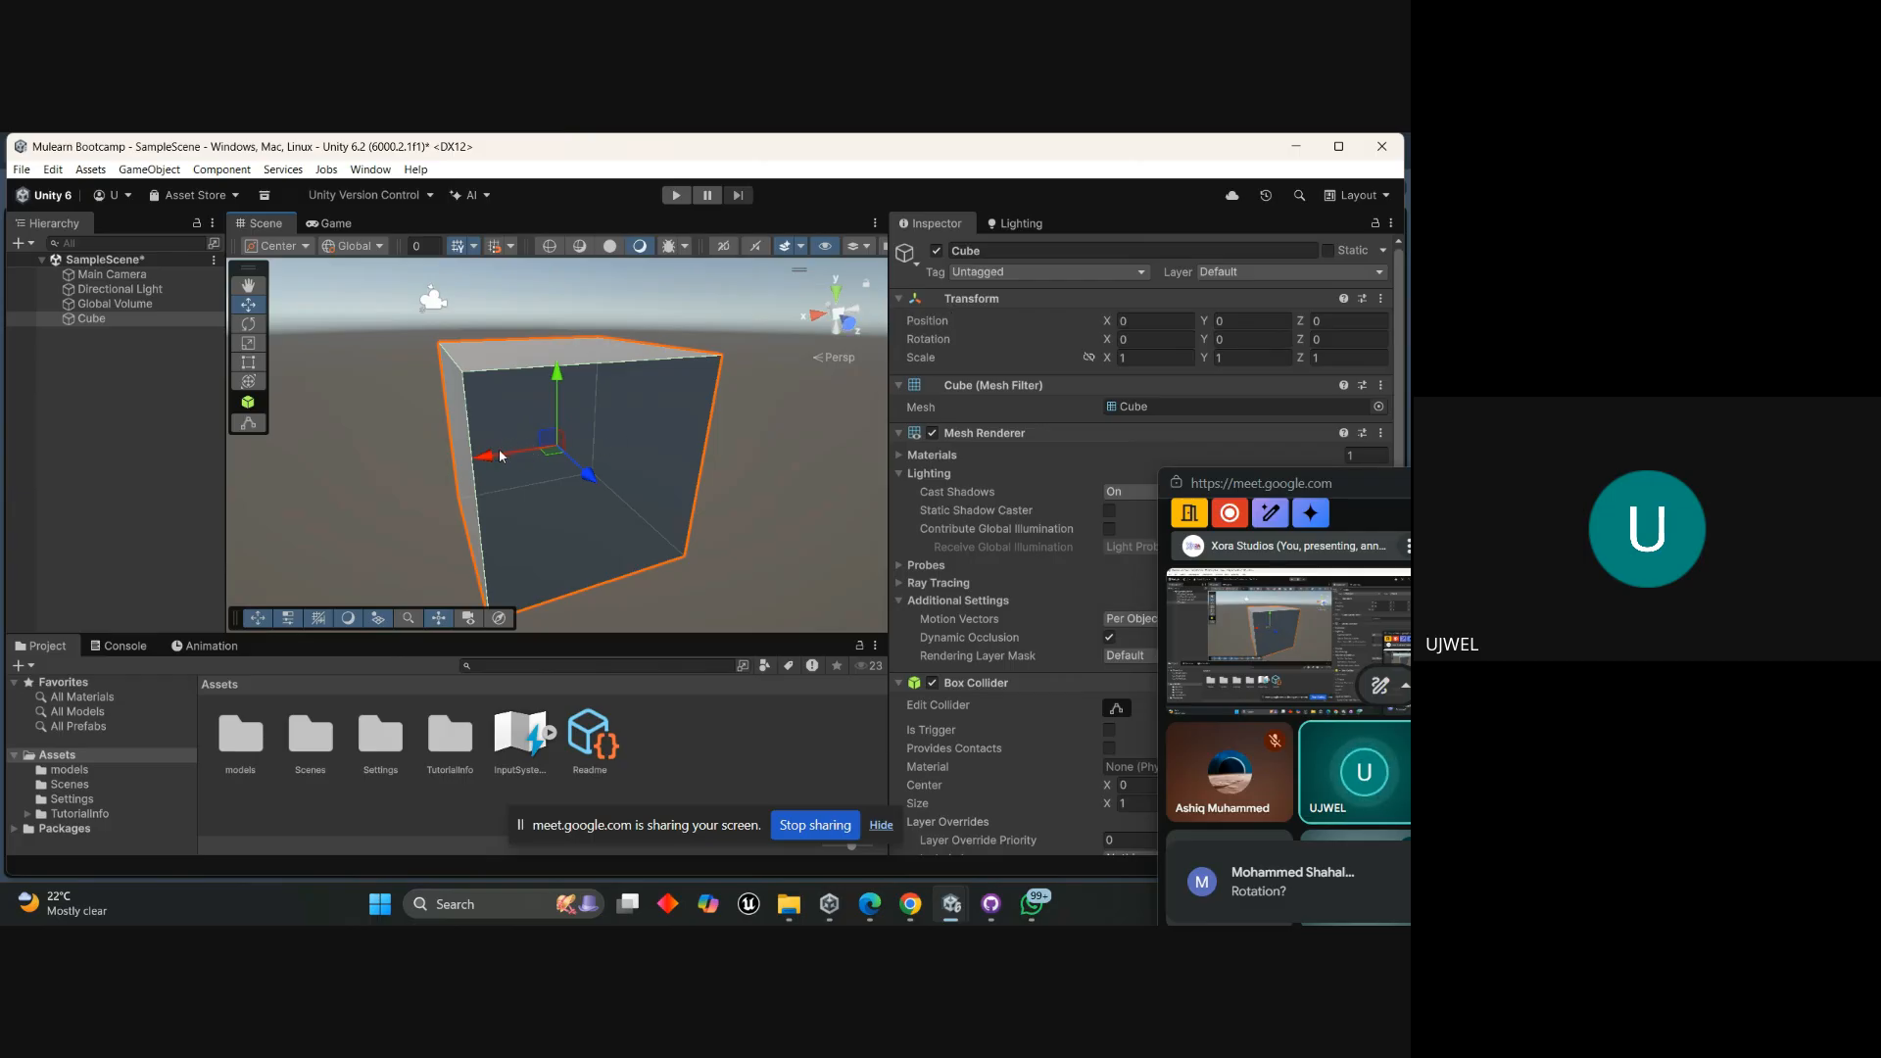
Nudge the cube to about X -0.058, rotate it freely with the Rotate tool and change its X rotation to 575.
{"action": "mouse_move", "coordinate": [502, 455]}
{"action": "left_mouse_down"}
{"action": "mouse_move", "coordinate": [525, 461]}
{"action": "mouse_move", "coordinate": [498, 471]}
{"action": "mouse_move", "coordinate": [498, 455]}
{"action": "left_mouse_up"}
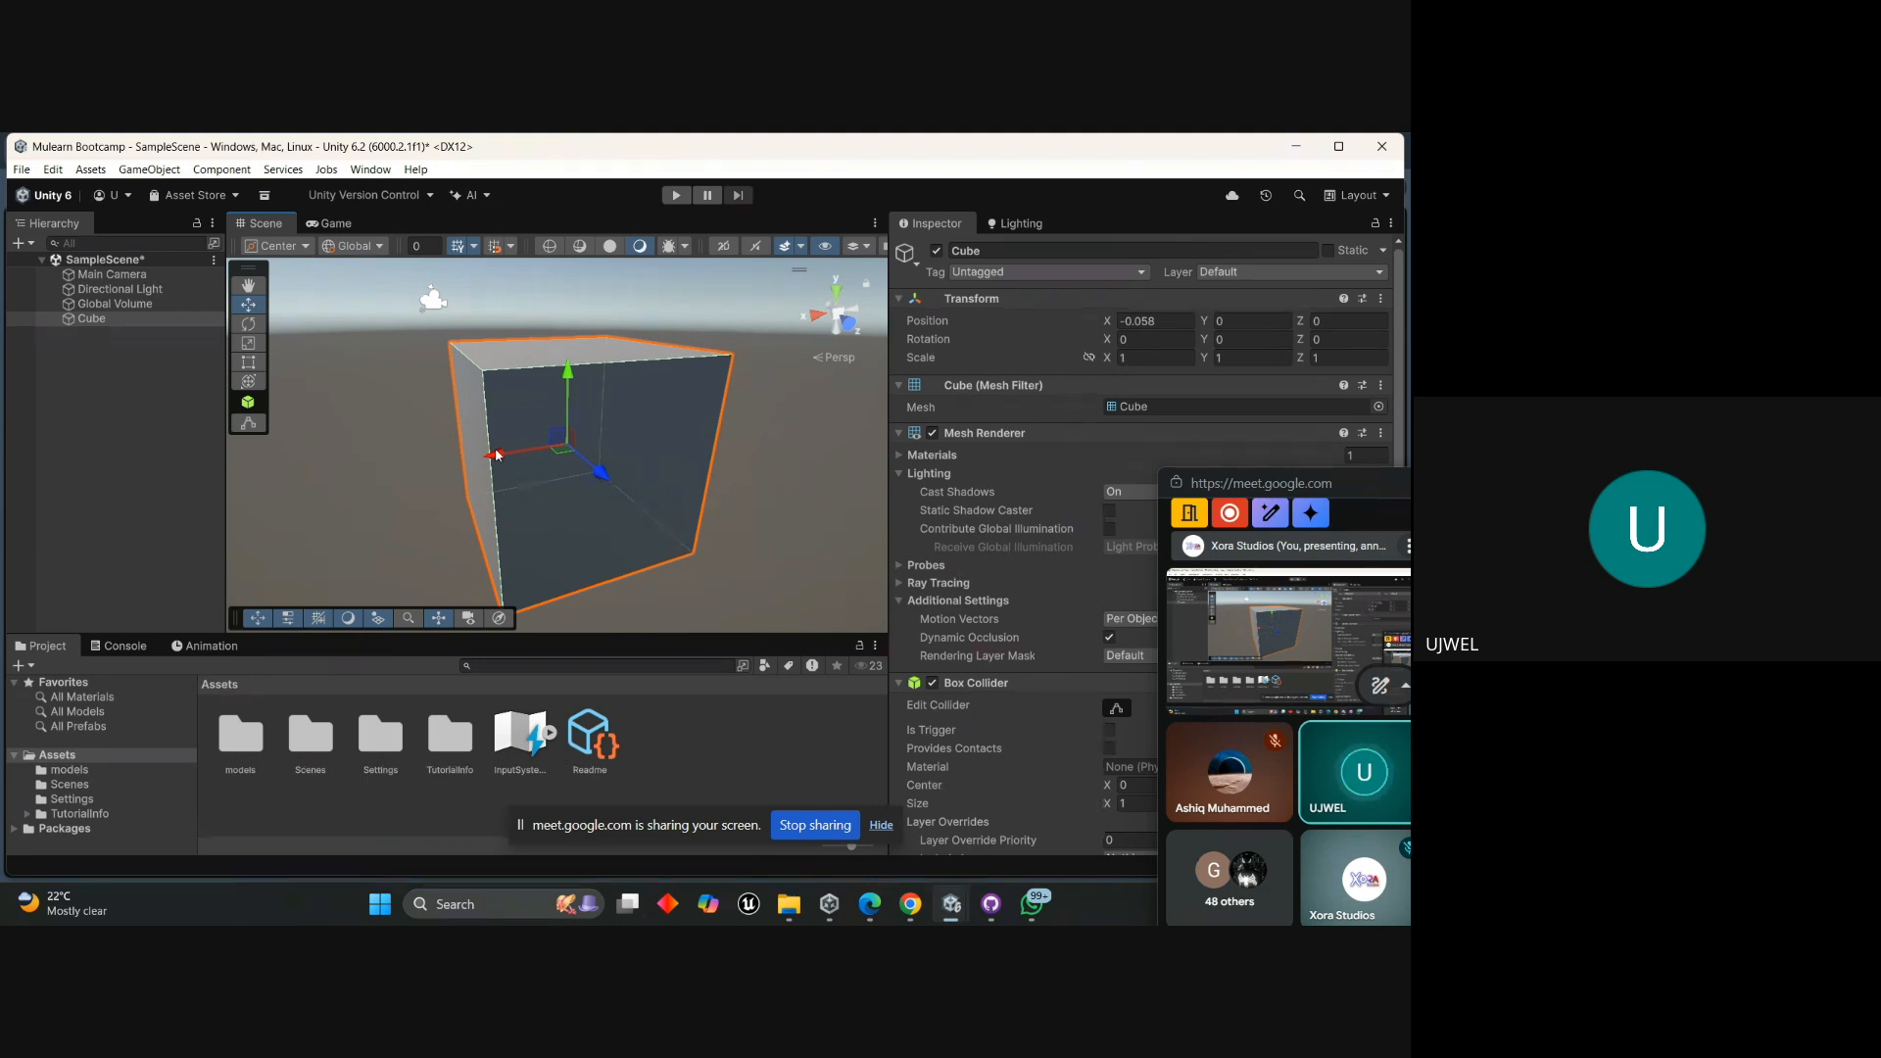
{"action": "key", "text": "e"}
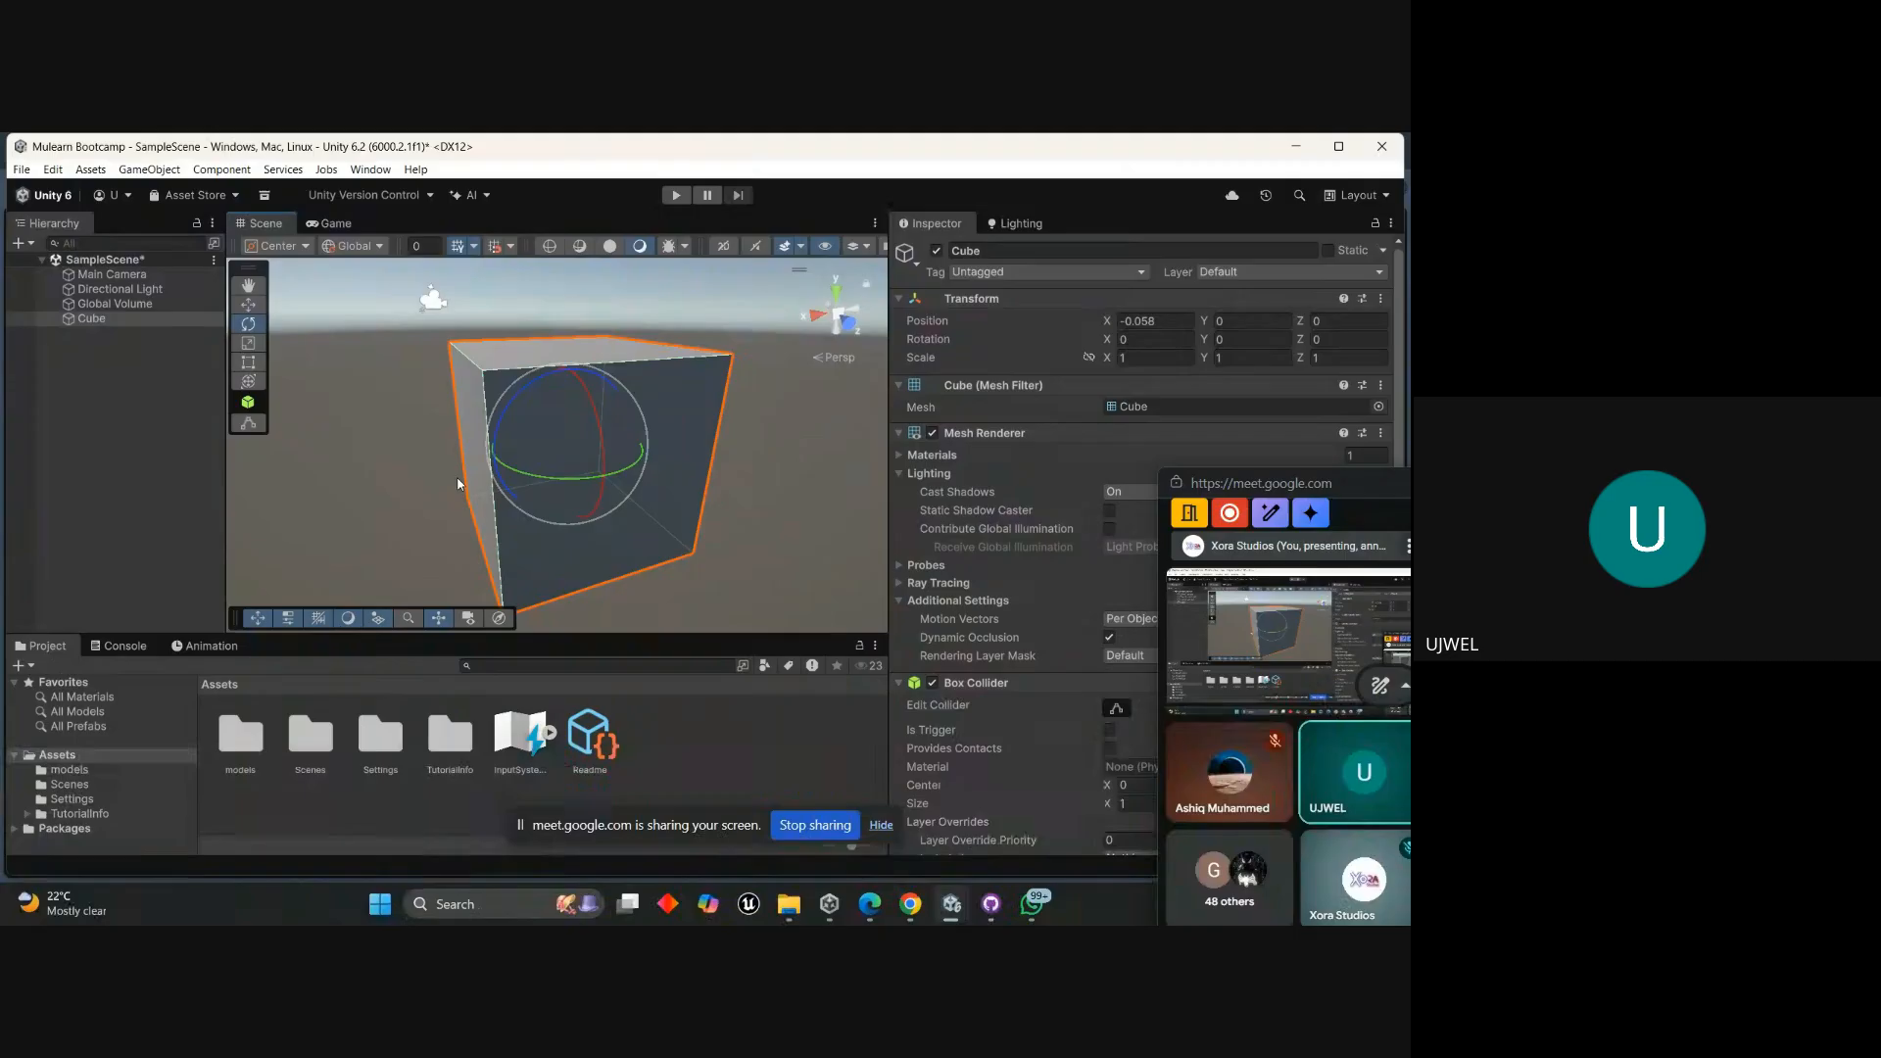
{"action": "left_click_drag", "start_coordinate": [554, 480], "coordinate": [618, 407]}
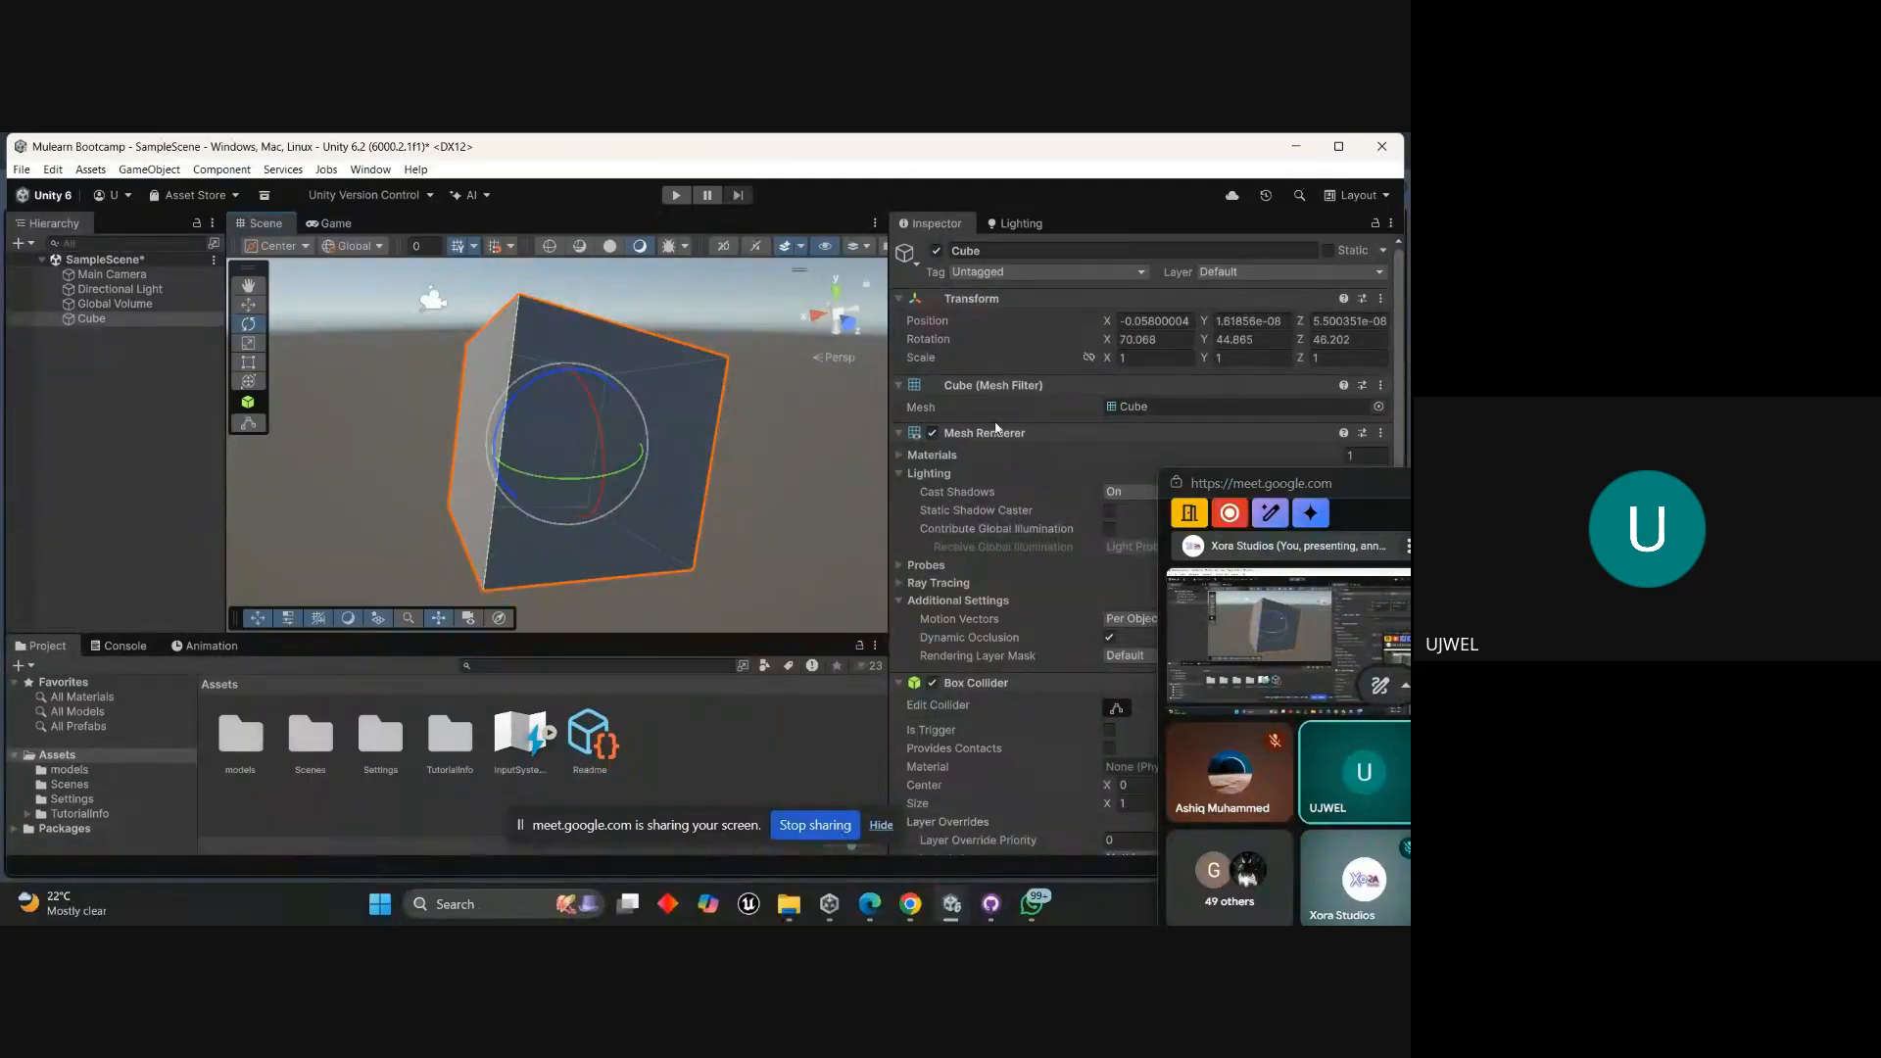
{"action": "left_click", "coordinate": [1154, 339]}
{"action": "type", "text": "-145"}
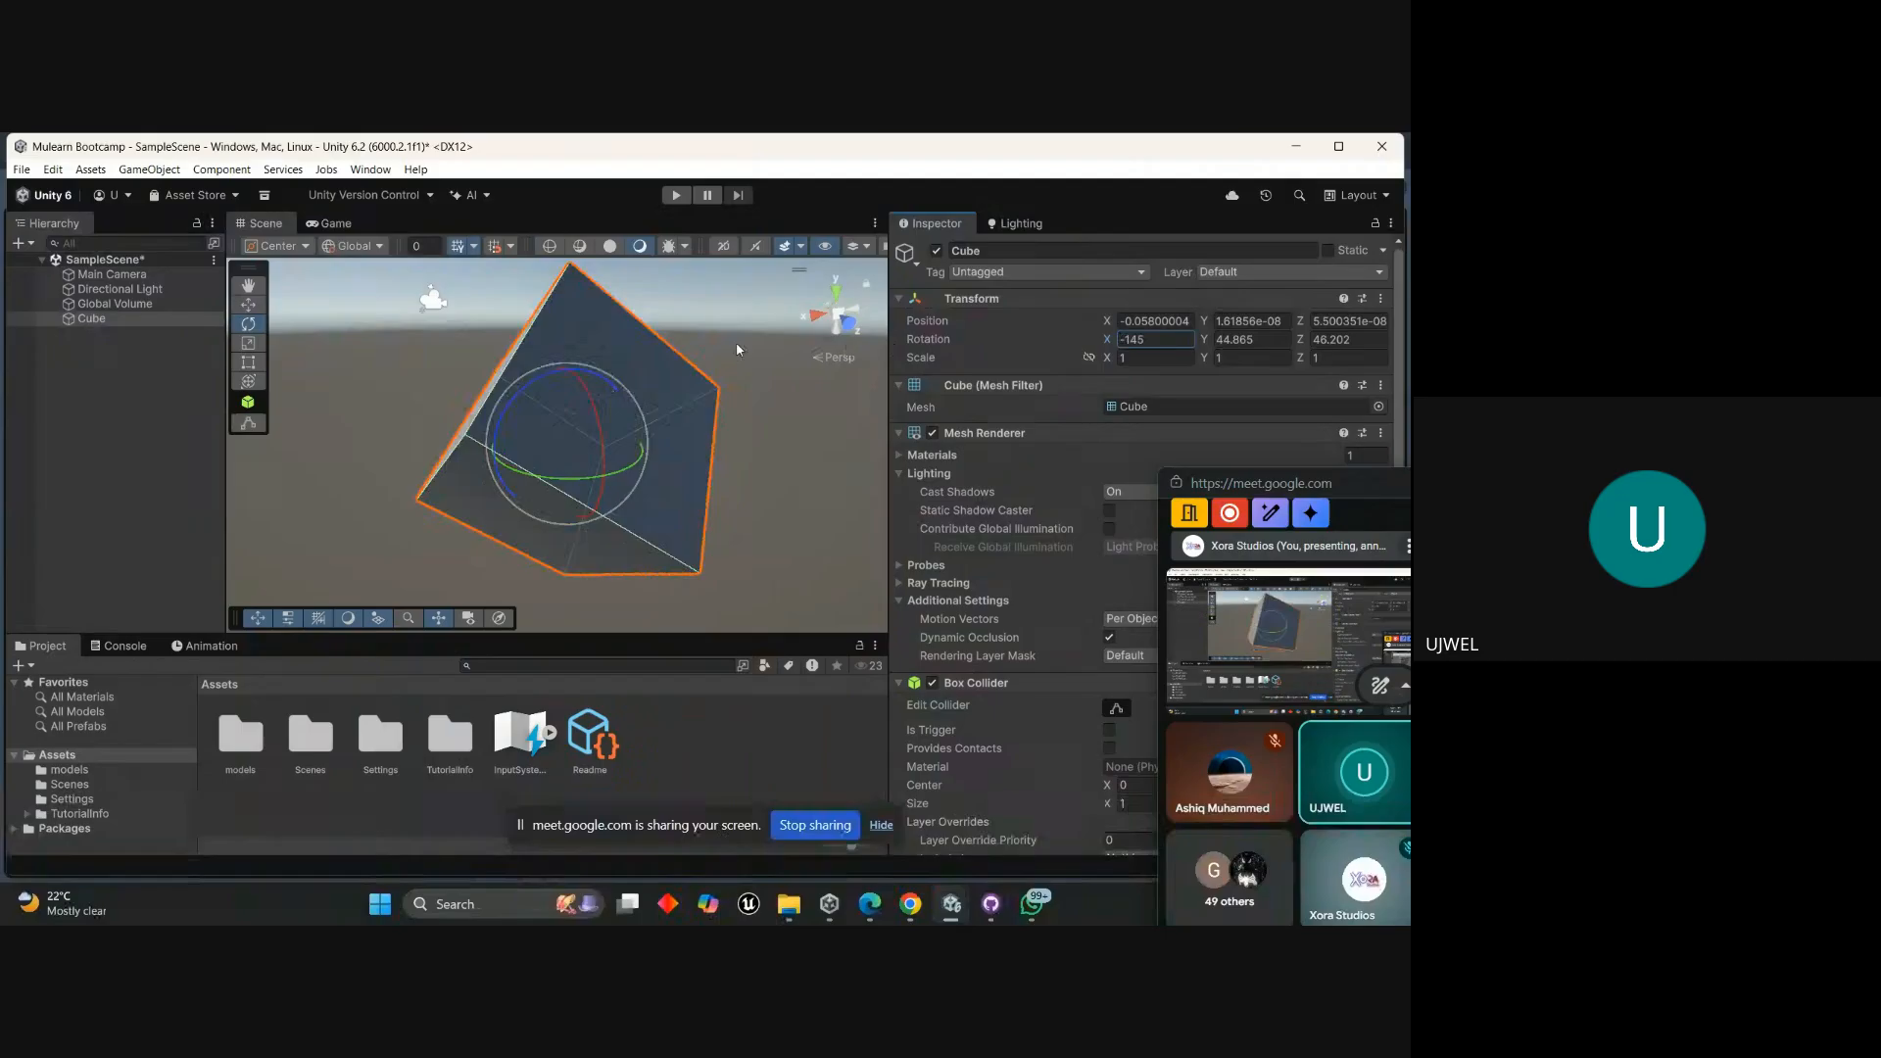
{"action": "left_click_drag", "start_coordinate": [737, 350], "coordinate": [578, 368]}
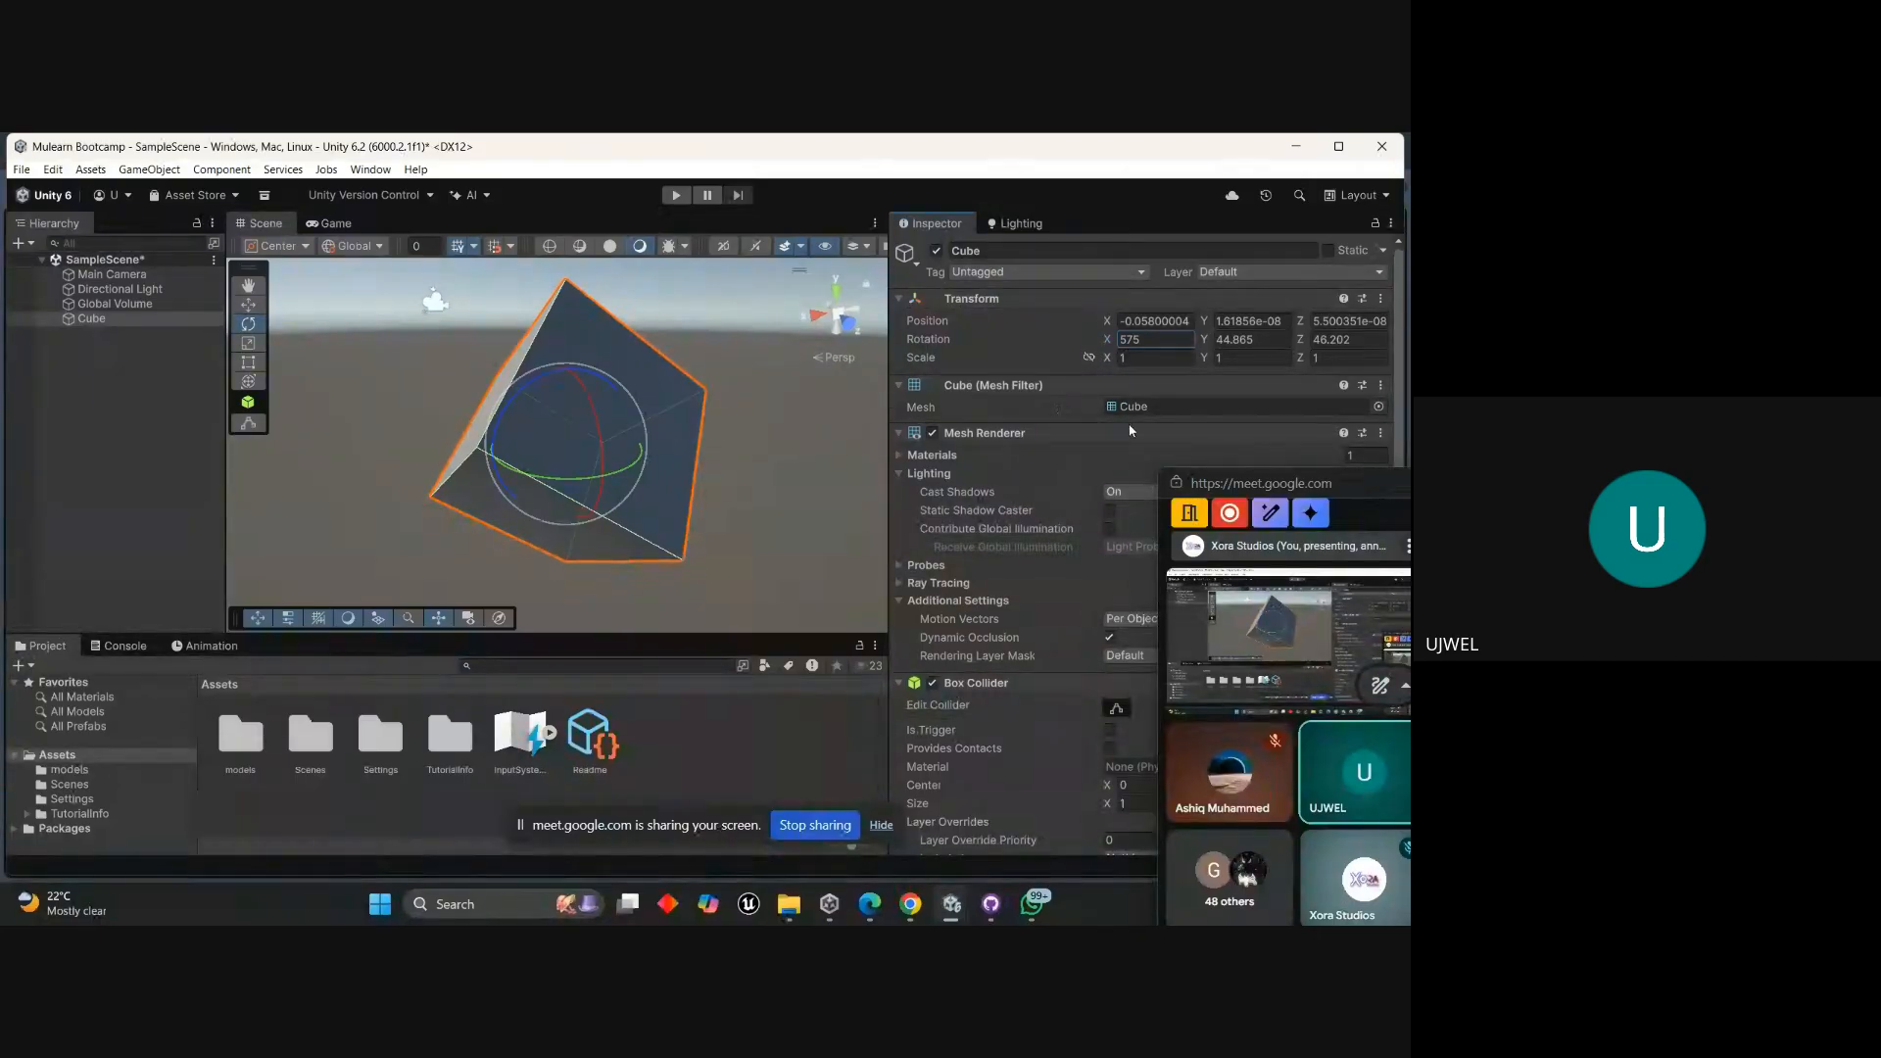
Reposition the meeting window fully on screen and capture a screenshot of the Unity editor window.
{"action": "left_click_drag", "start_coordinate": [1265, 488], "coordinate": [1234, 409]}
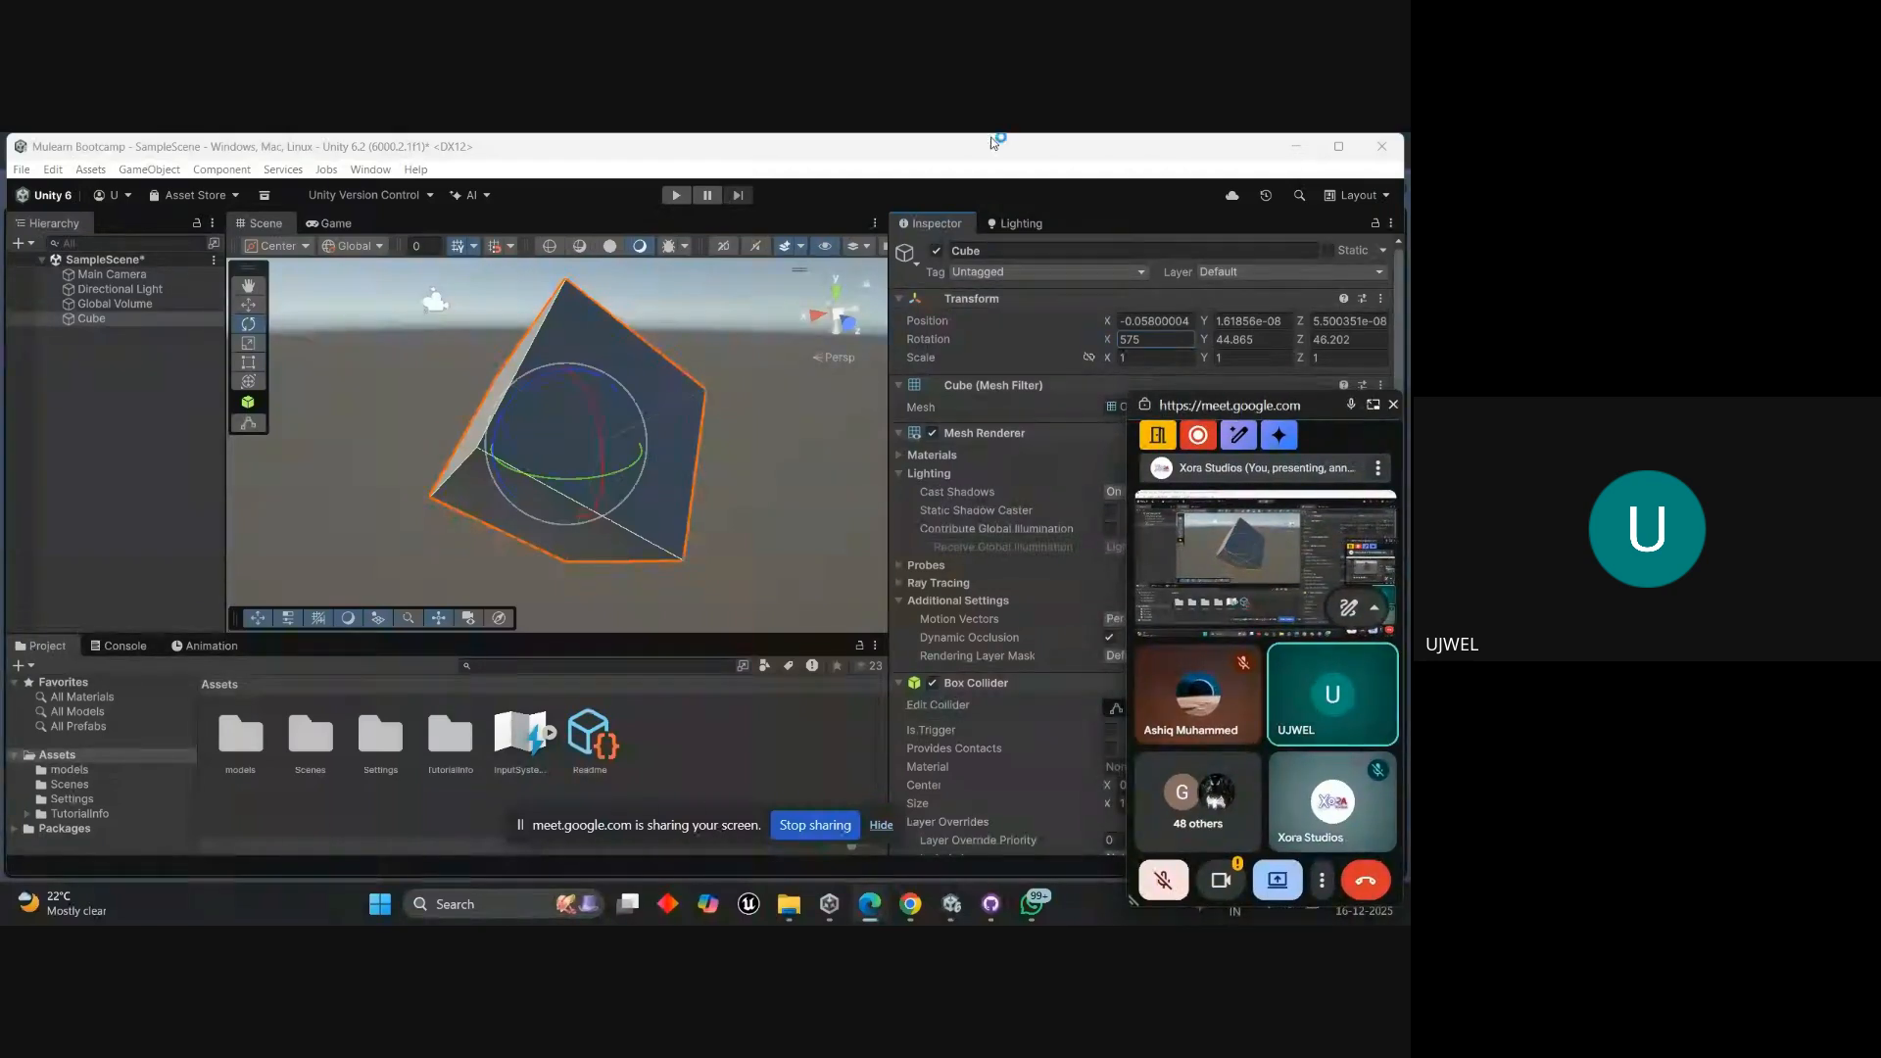
{"action": "key", "text": "super+shift+s"}
{"action": "left_click_drag", "start_coordinate": [9, 135], "coordinate": [1405, 859]}
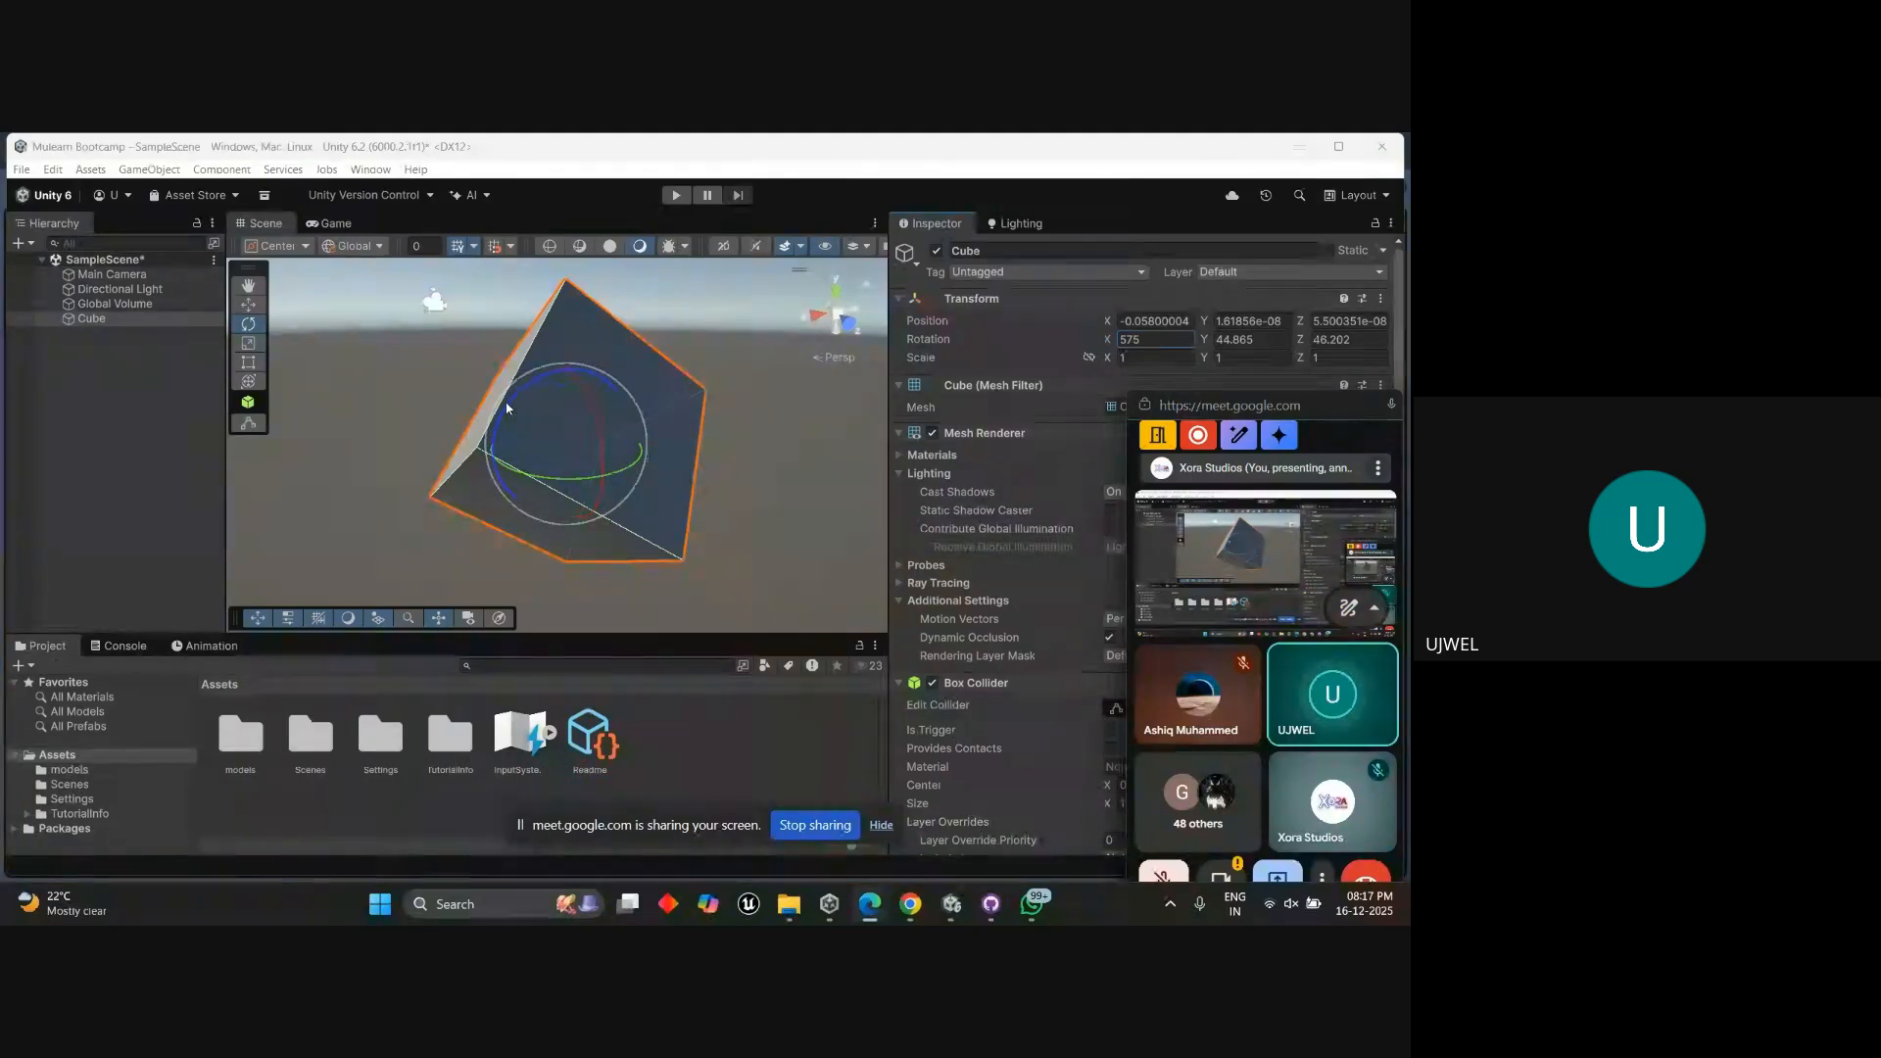
Rotate the cube a little further in the Scene view, then reset its Transform component.
{"action": "left_click_drag", "start_coordinate": [509, 402], "coordinate": [627, 401]}
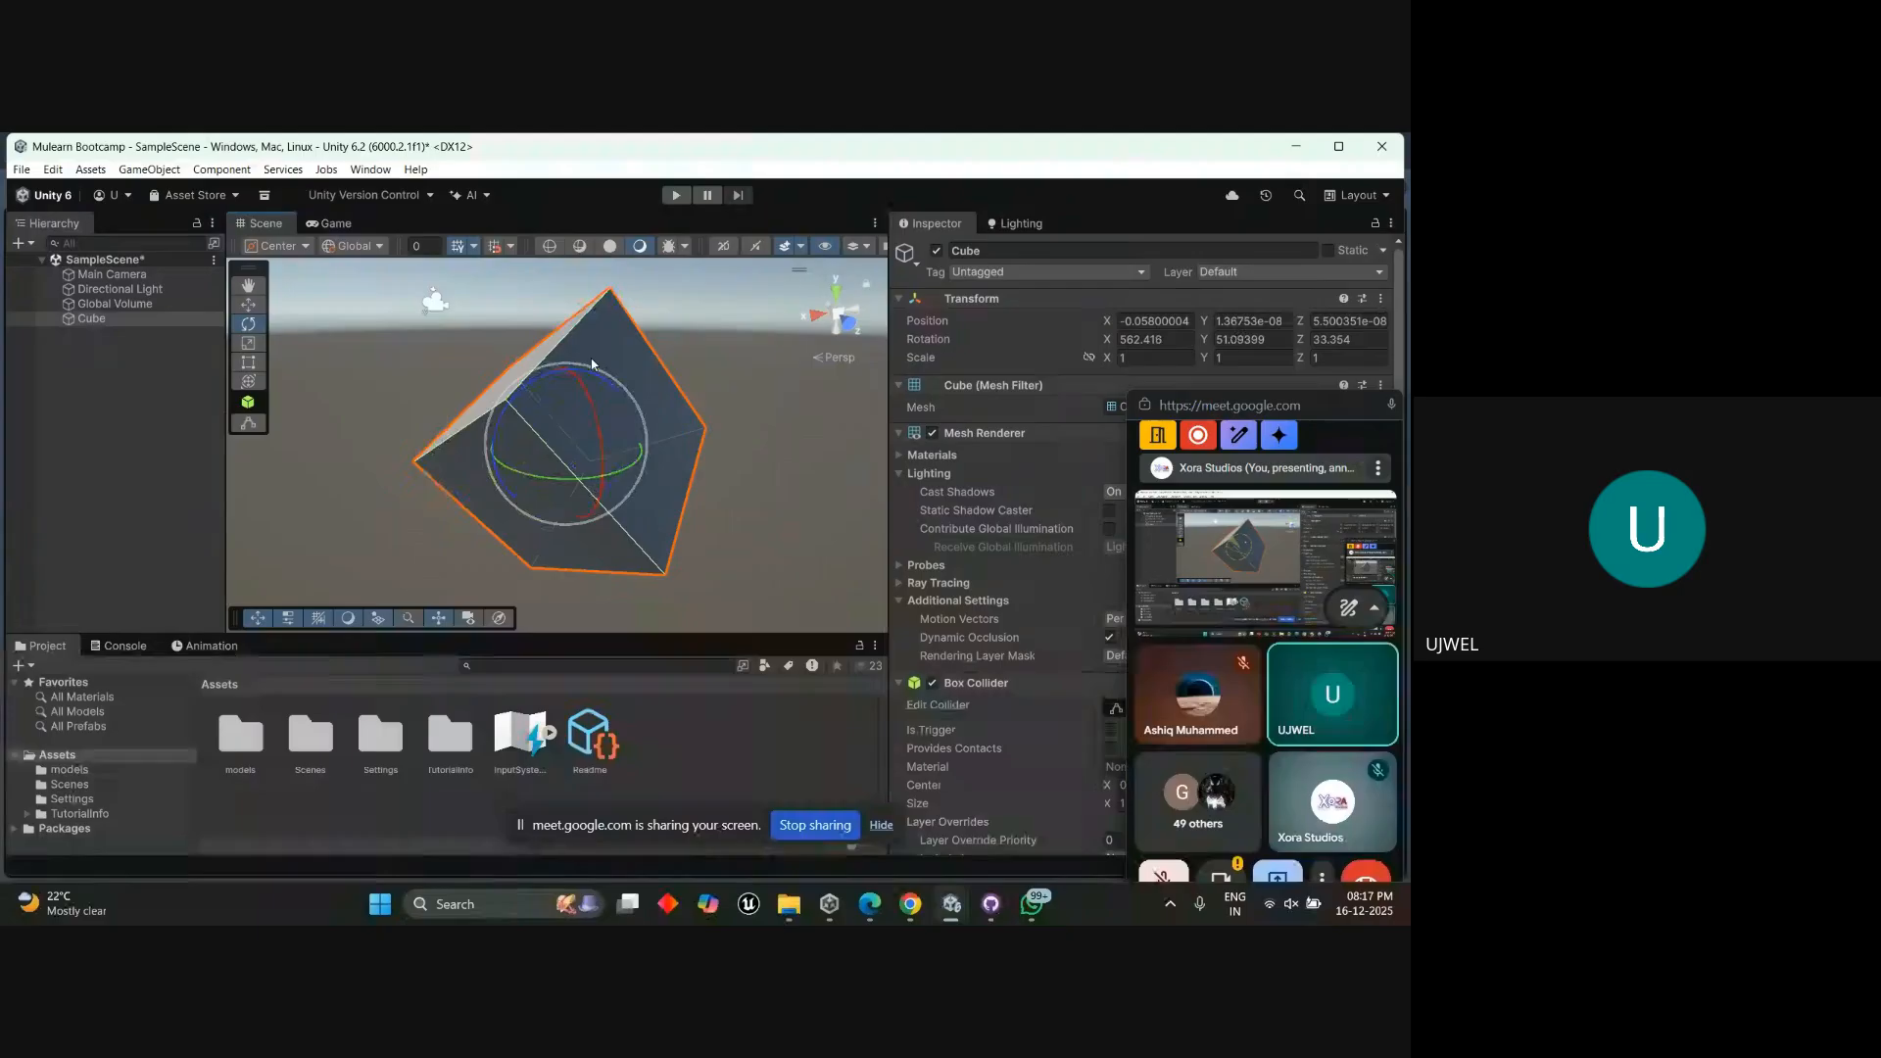
{"action": "left_click", "coordinate": [1380, 298]}
{"action": "left_click", "coordinate": [1307, 323]}
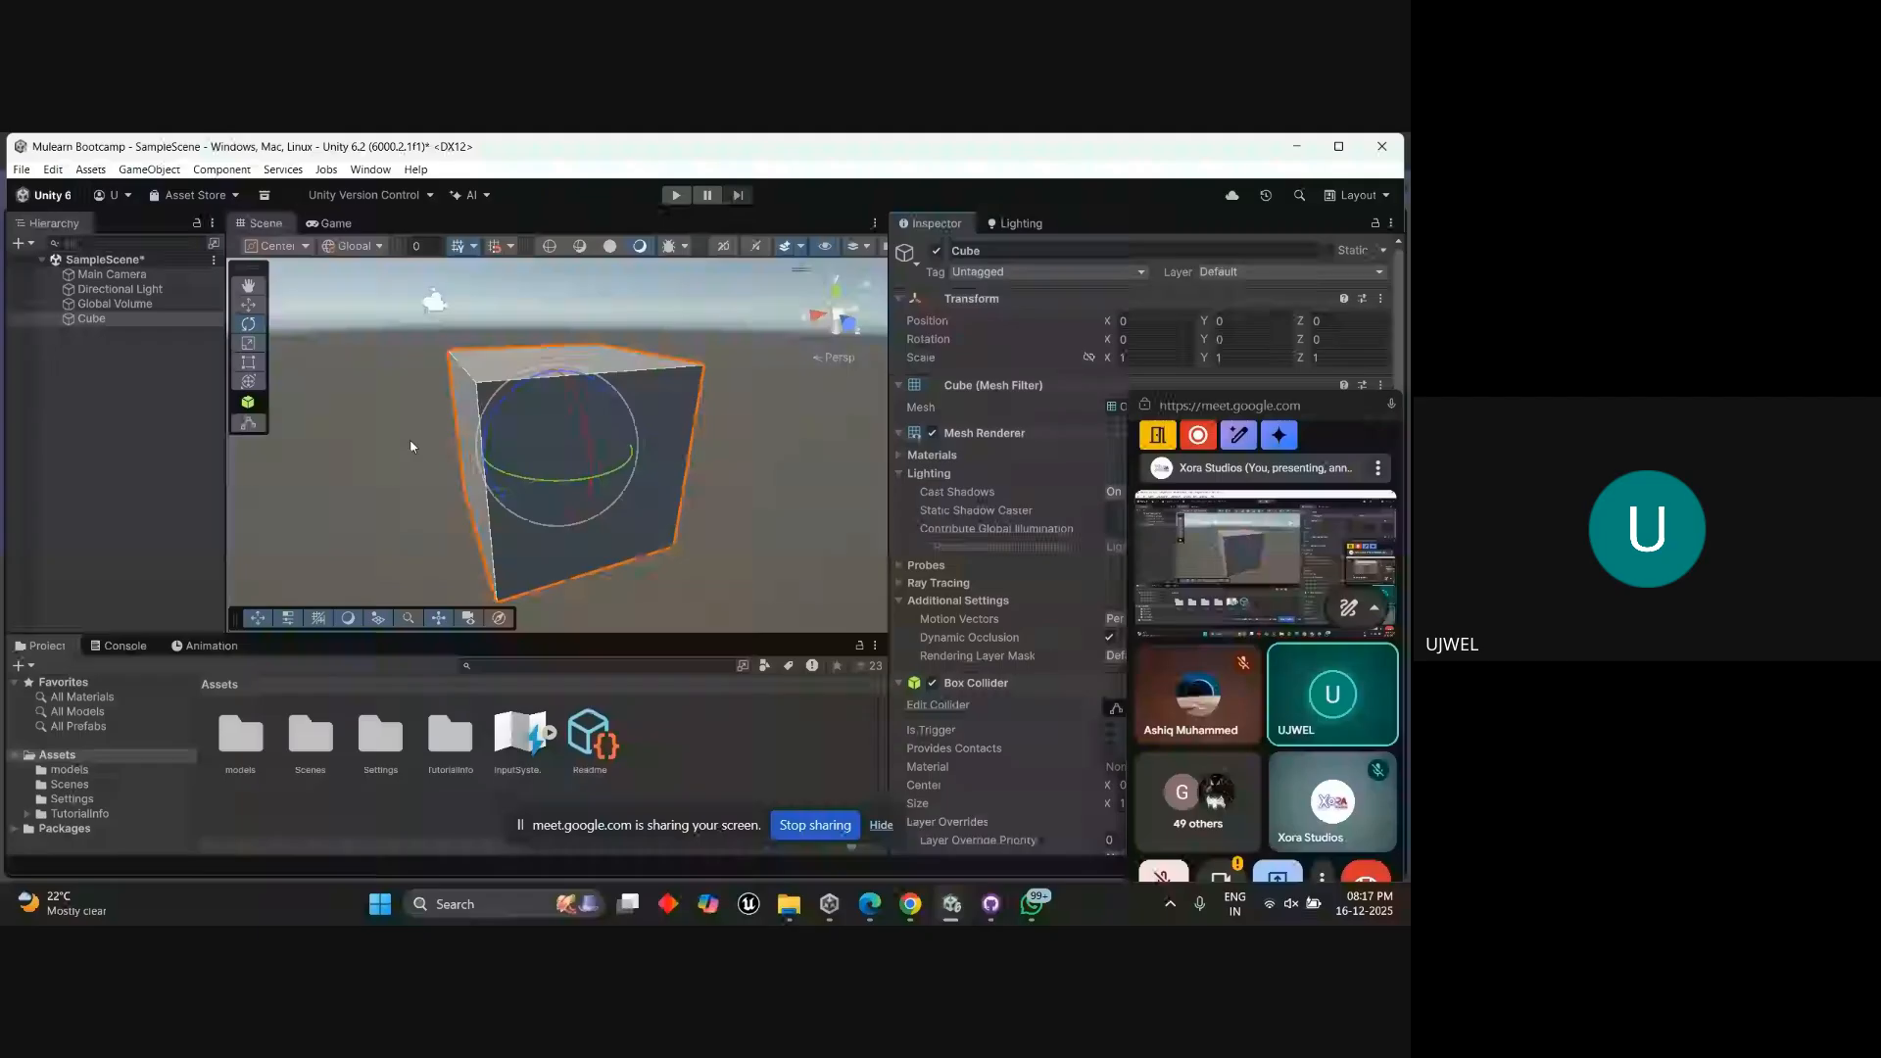
Scale the cube into a flat slab of about 3.51 by 0.93 by 4.24 with the Scale tool.
{"action": "key", "text": "r"}
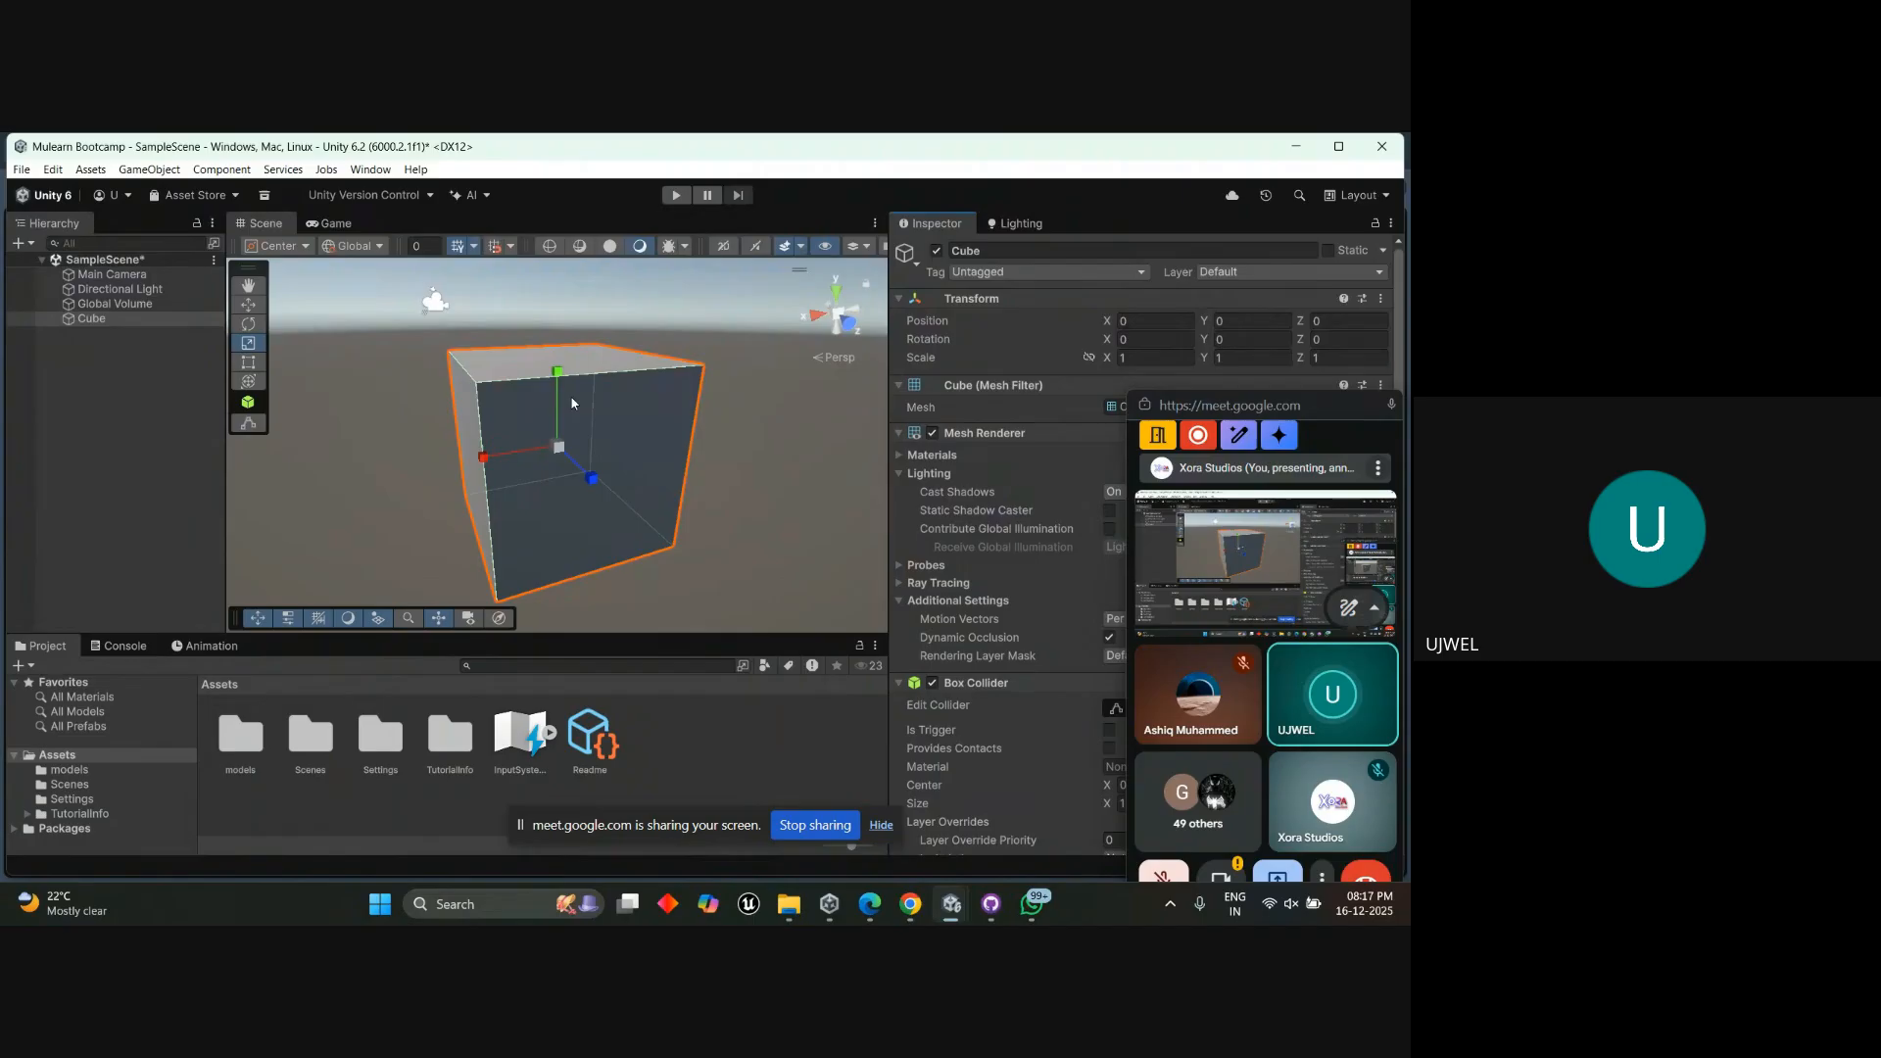
{"action": "mouse_move", "coordinate": [556, 380]}
{"action": "left_mouse_down"}
{"action": "mouse_move", "coordinate": [567, 294]}
{"action": "mouse_move", "coordinate": [579, 378]}
{"action": "left_mouse_up"}
{"action": "left_click_drag", "start_coordinate": [558, 447], "coordinate": [671, 558]}
{"action": "scroll", "coordinate": [588, 483], "scroll_direction": "down", "scroll_amount": 3}
{"action": "scroll", "coordinate": [638, 563], "scroll_direction": "down", "scroll_amount": 2}
{"action": "left_click_drag", "start_coordinate": [622, 478], "coordinate": [754, 534]}
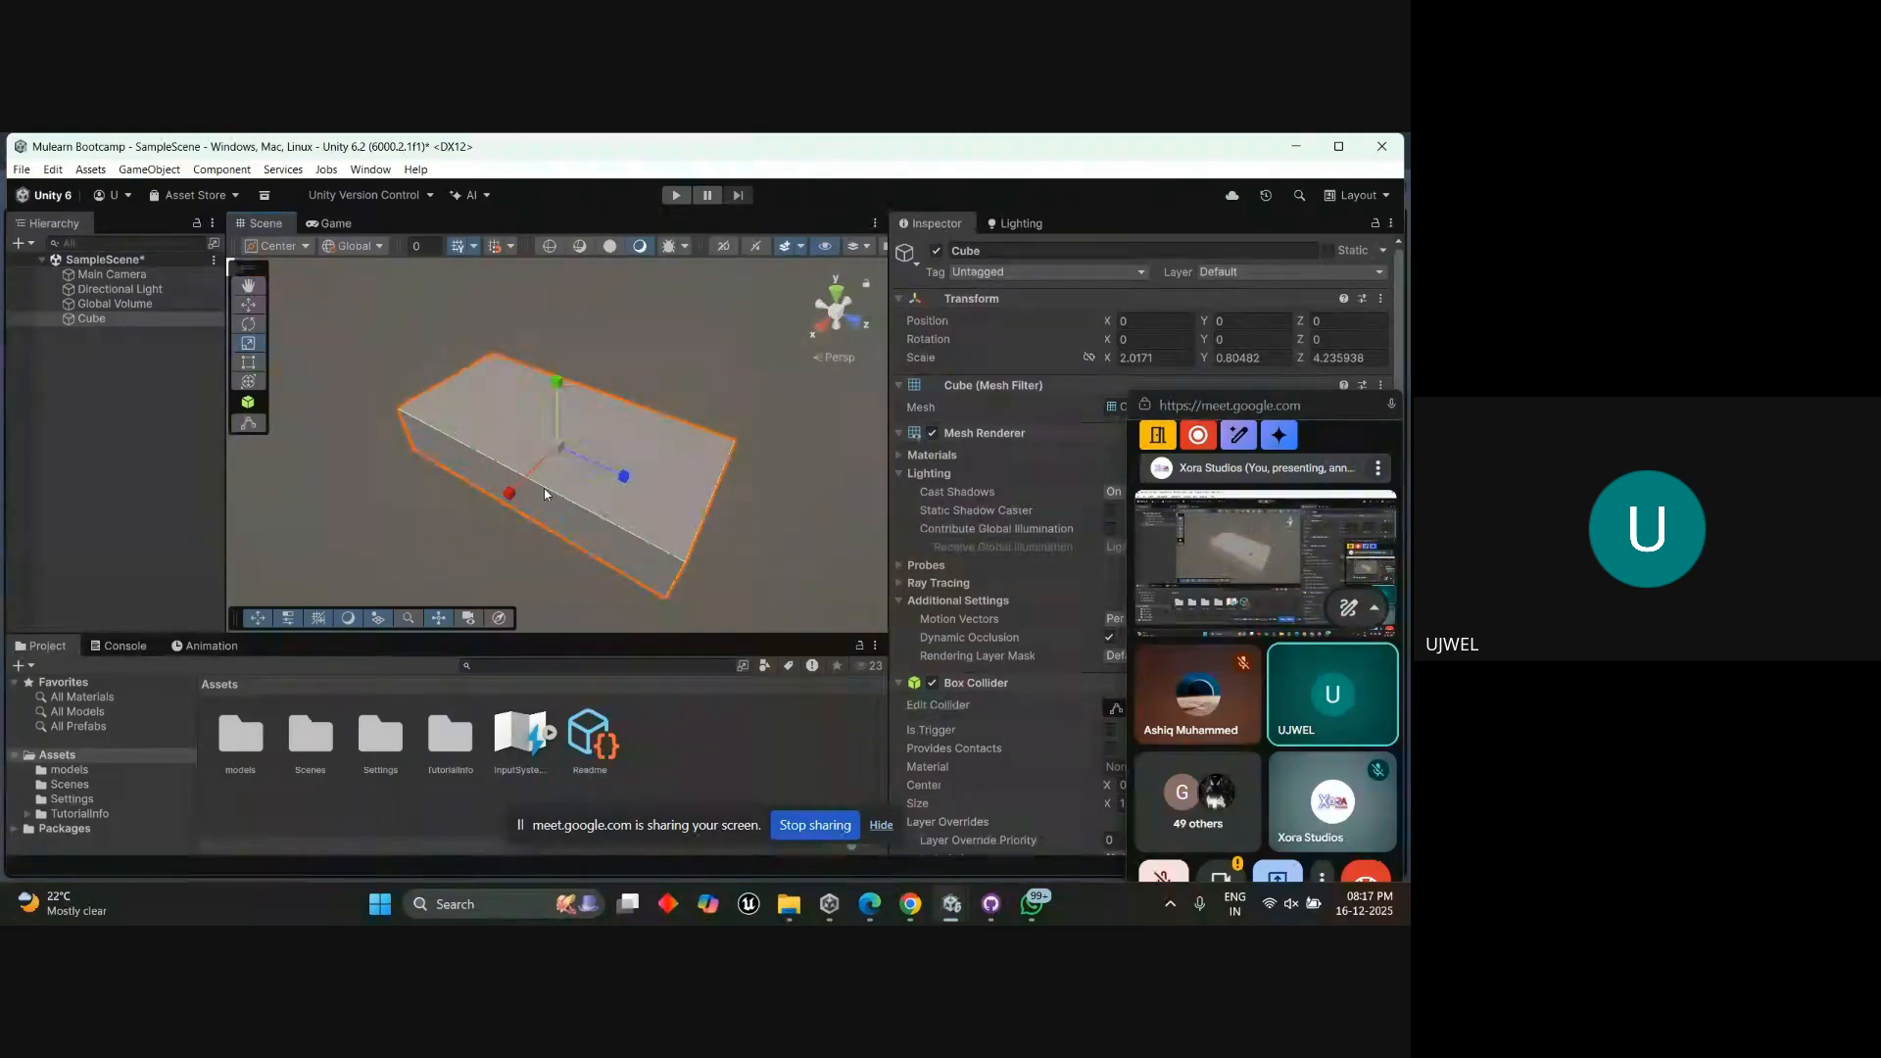
{"action": "left_click_drag", "start_coordinate": [544, 488], "coordinate": [461, 524]}
{"action": "left_click_drag", "start_coordinate": [556, 389], "coordinate": [556, 378]}
{"action": "scroll", "coordinate": [537, 478], "scroll_direction": "down", "scroll_amount": 3}
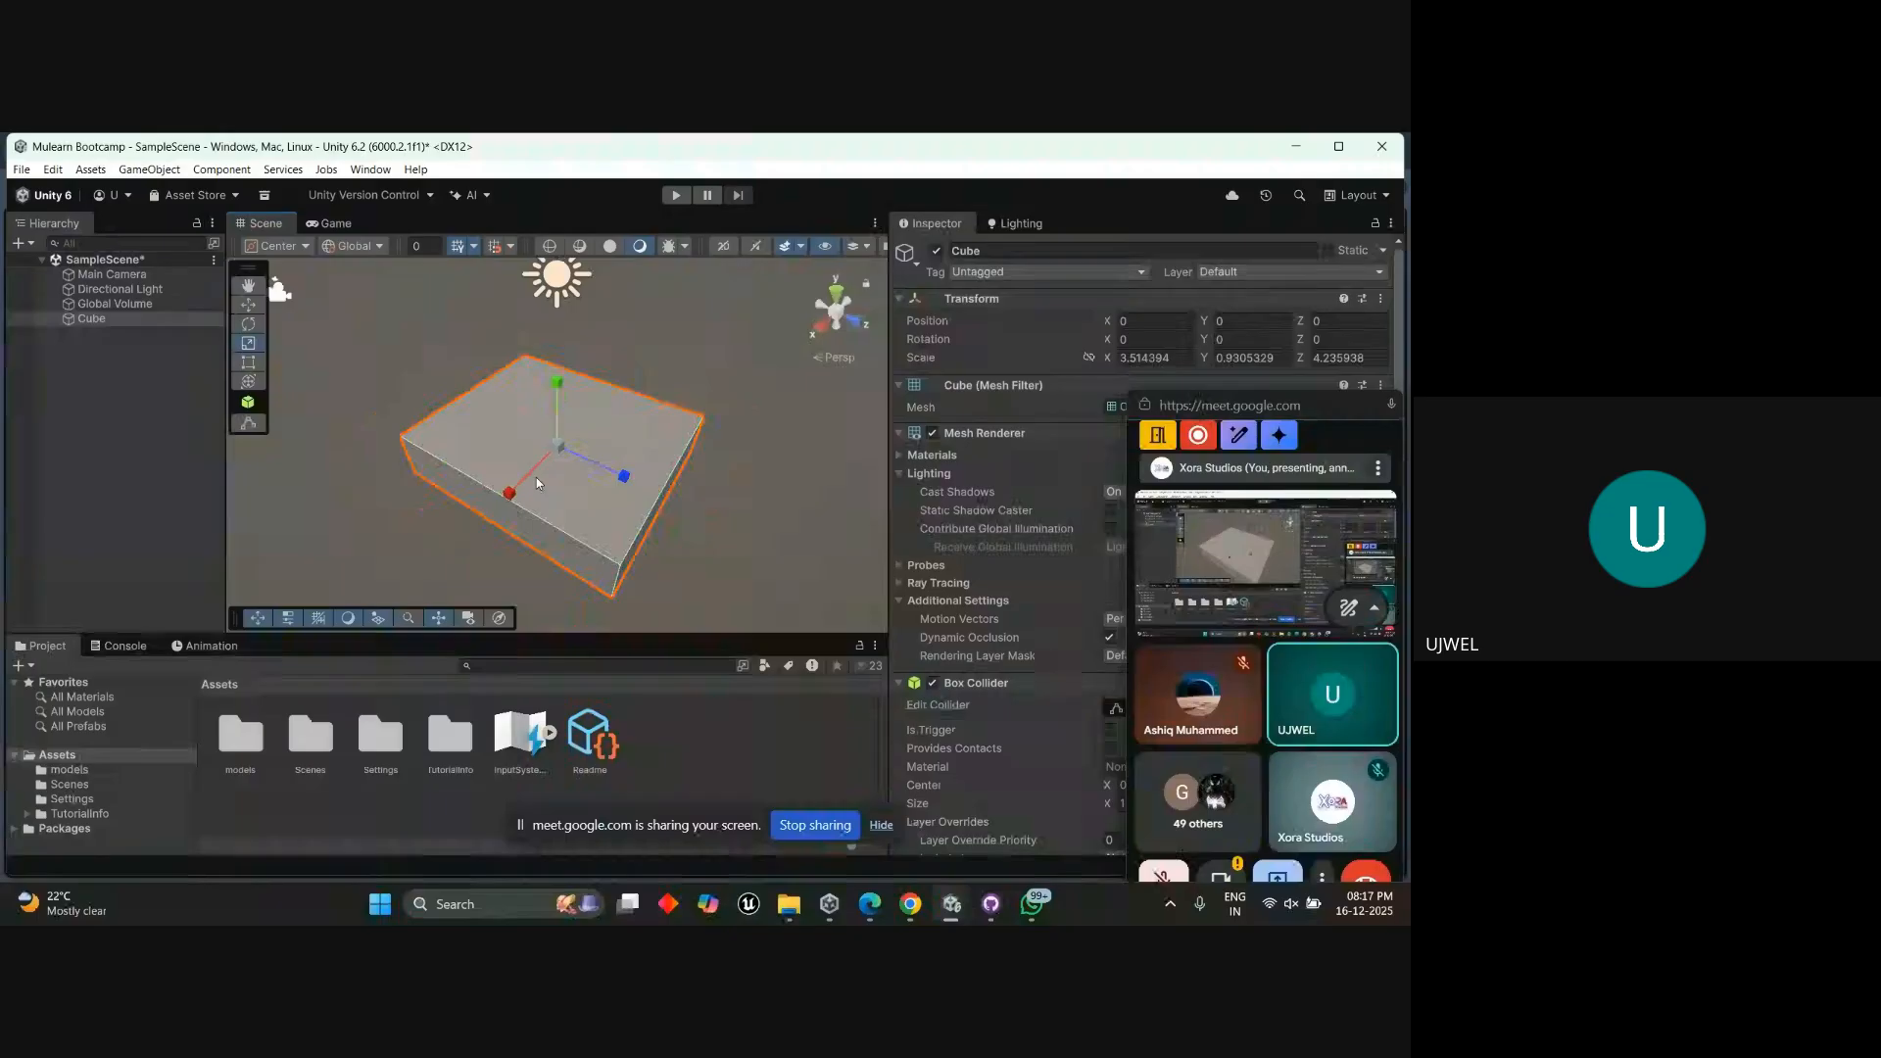
{"action": "left_click_drag", "start_coordinate": [537, 478], "coordinate": [361, 419], "text": "alt"}
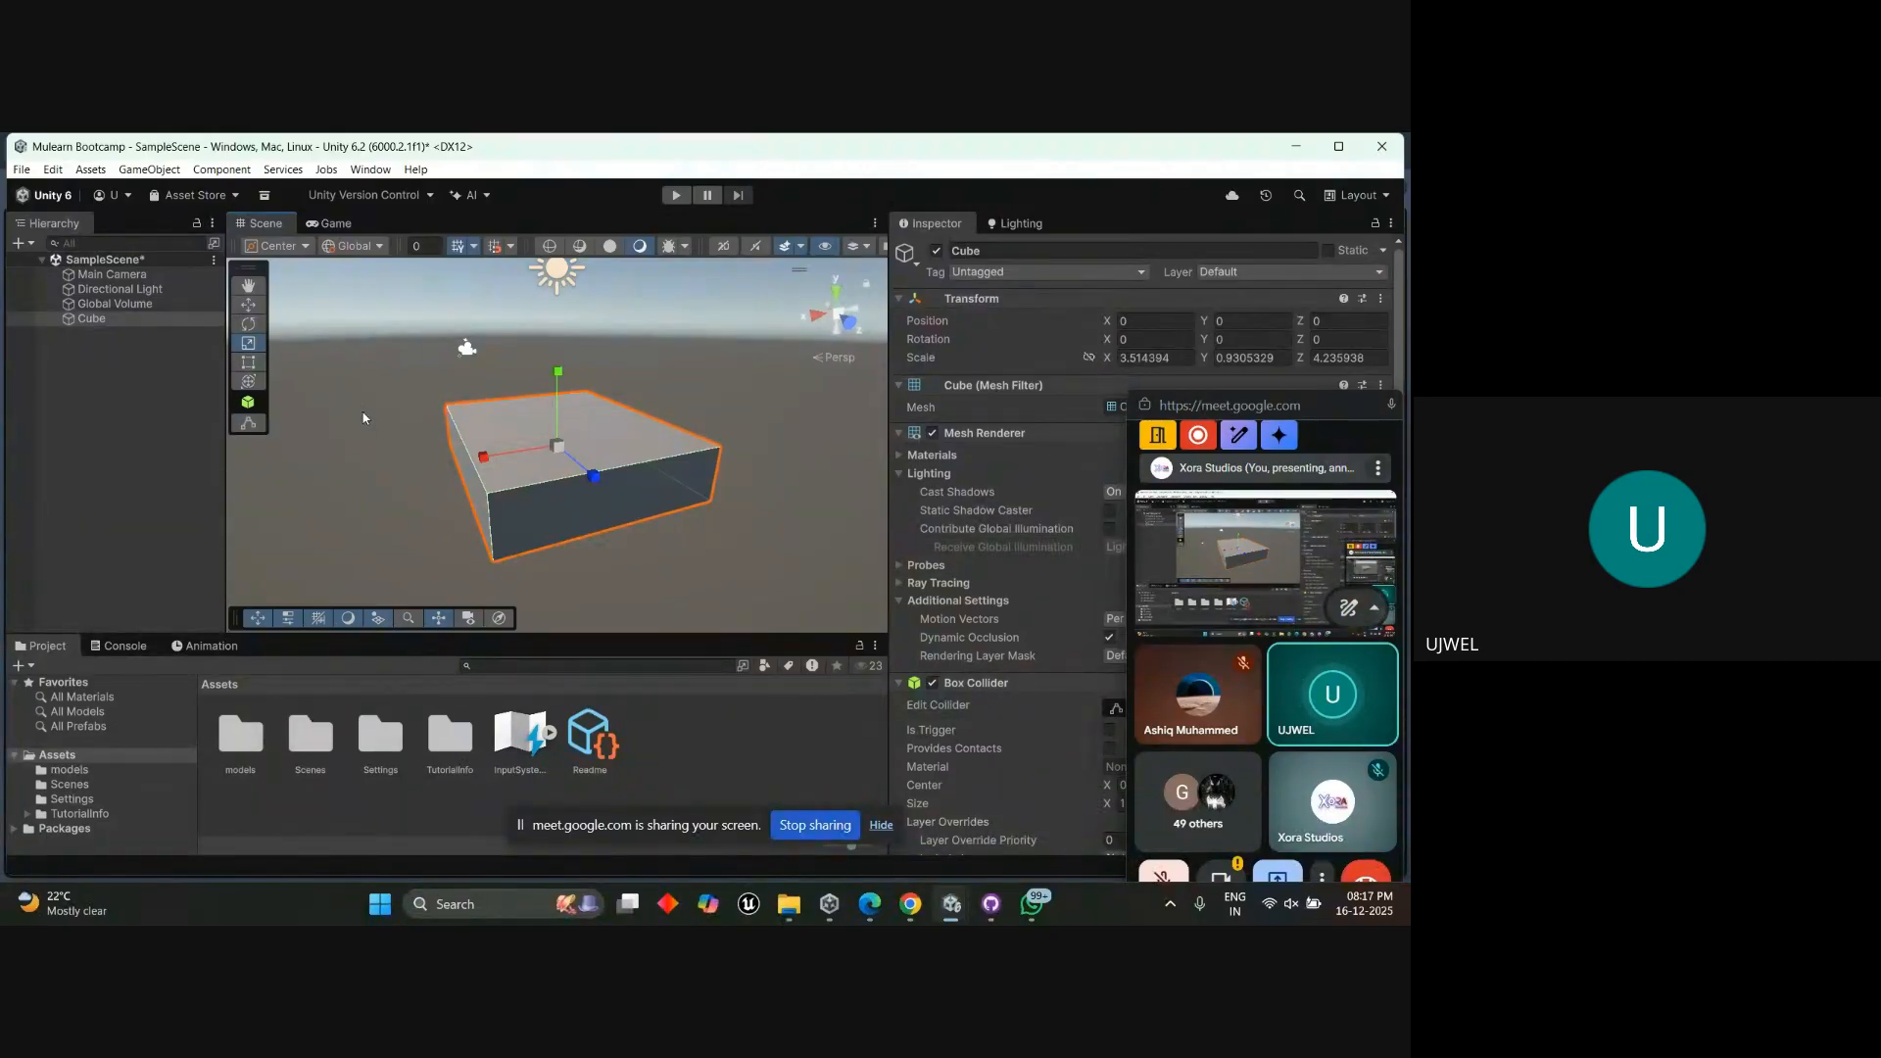
Move the slab with the Move tool to about X 0.52, Y -0.81, Z -1.82.
{"action": "key", "text": "w"}
{"action": "left_click_drag", "start_coordinate": [553, 391], "coordinate": [561, 486]}
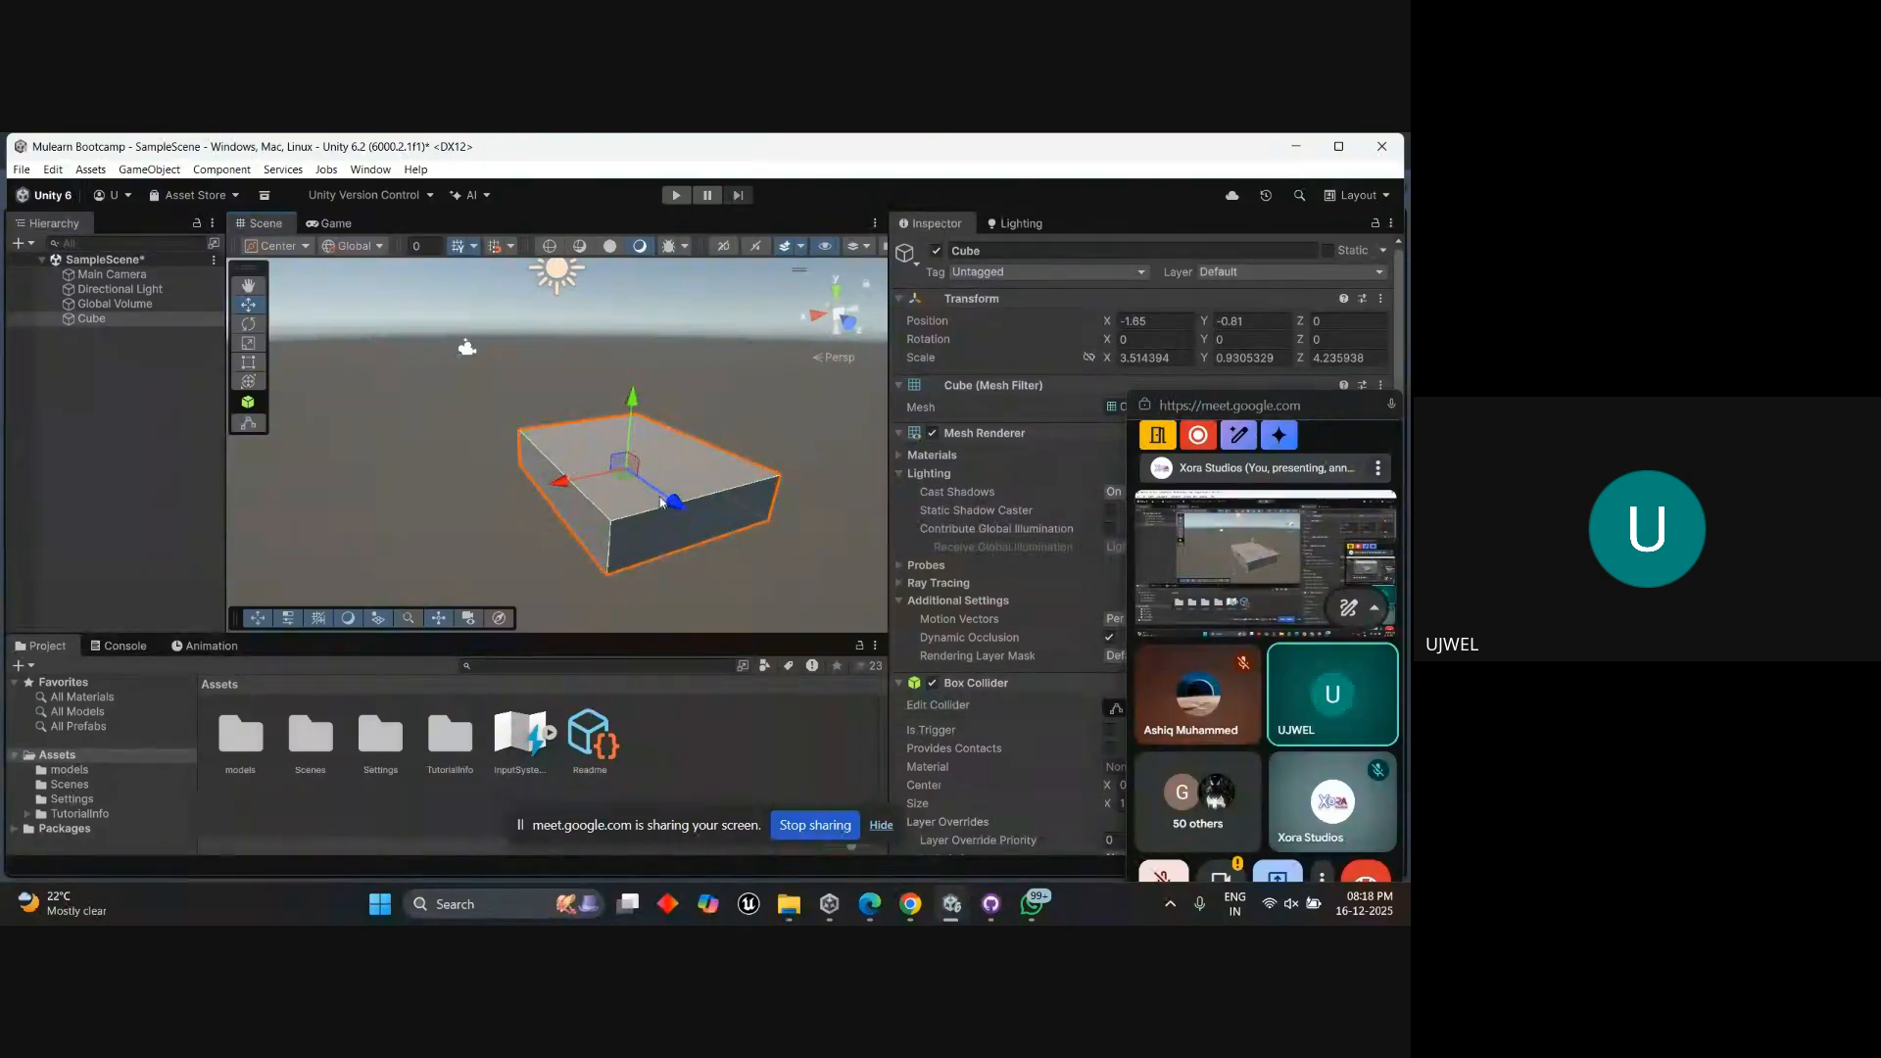
{"action": "left_click_drag", "start_coordinate": [670, 507], "coordinate": [436, 467]}
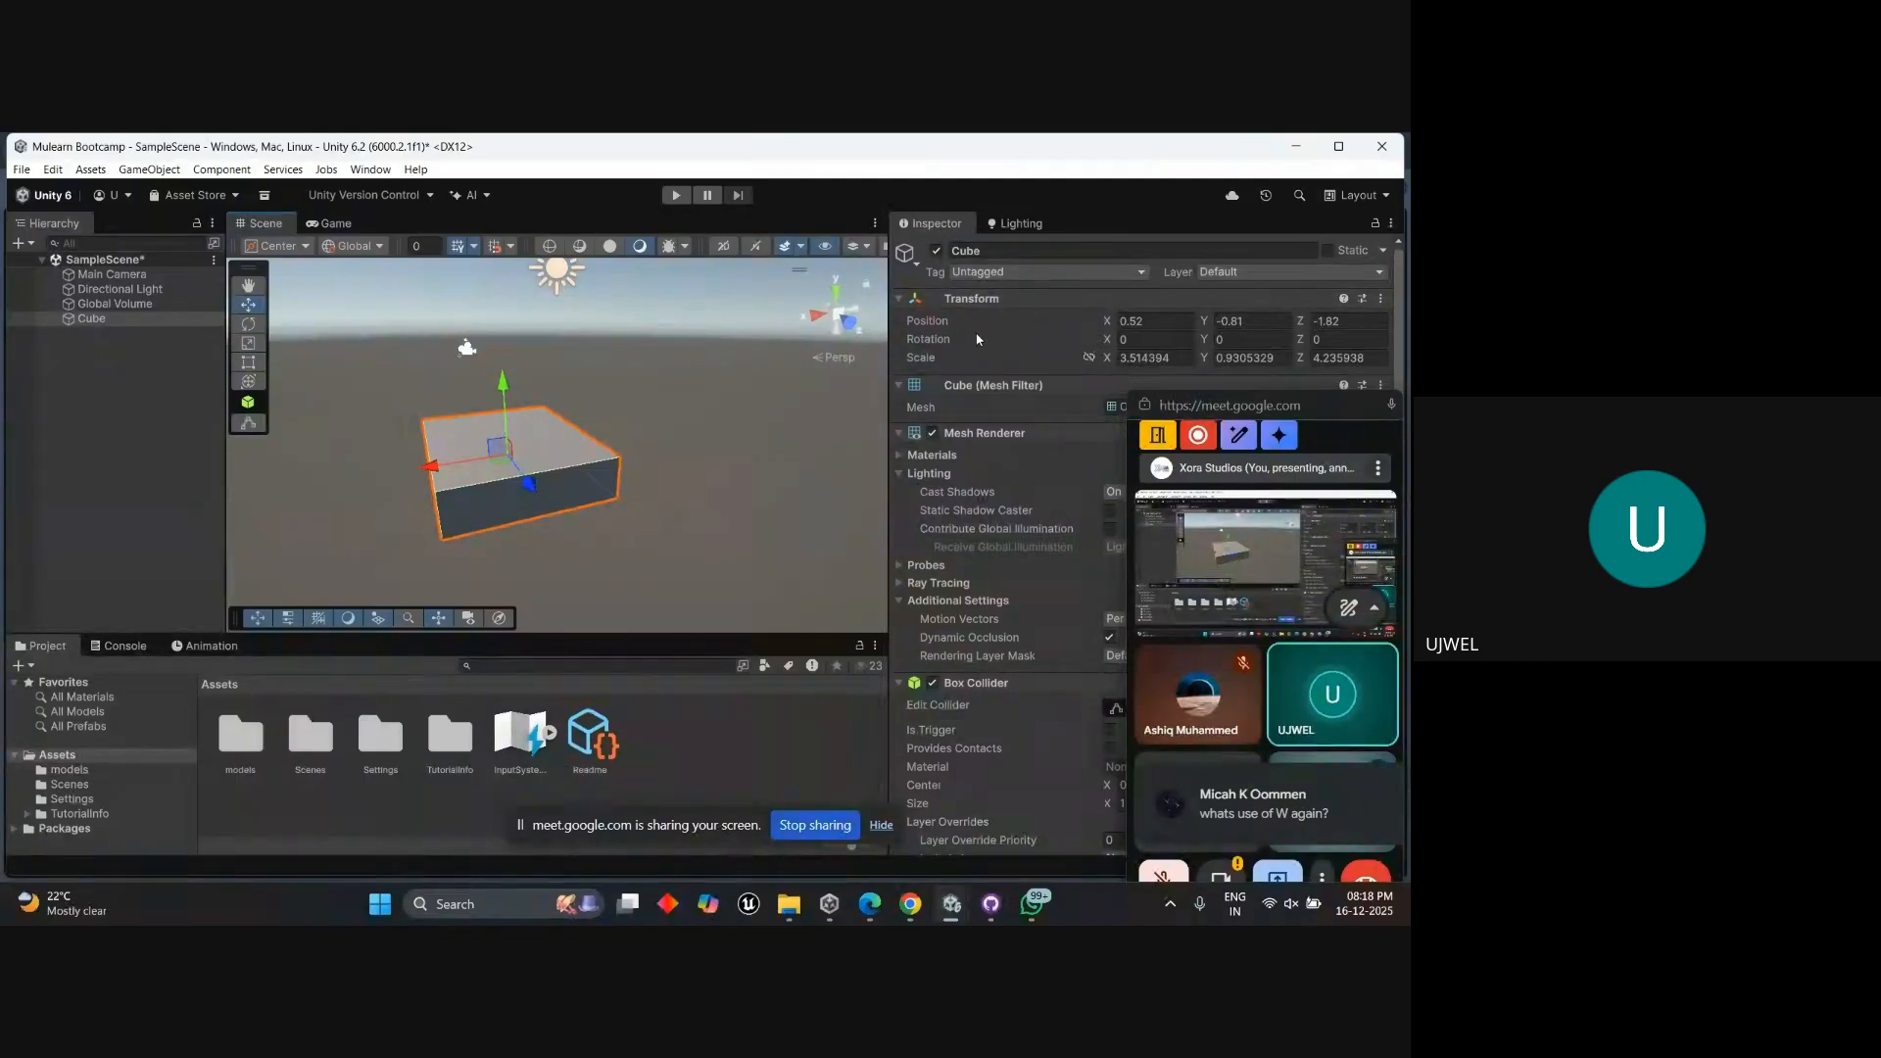
Select the flattened cube in the scene hierarchy and reset its Transform component.
{"action": "left_click", "coordinate": [171, 403]}
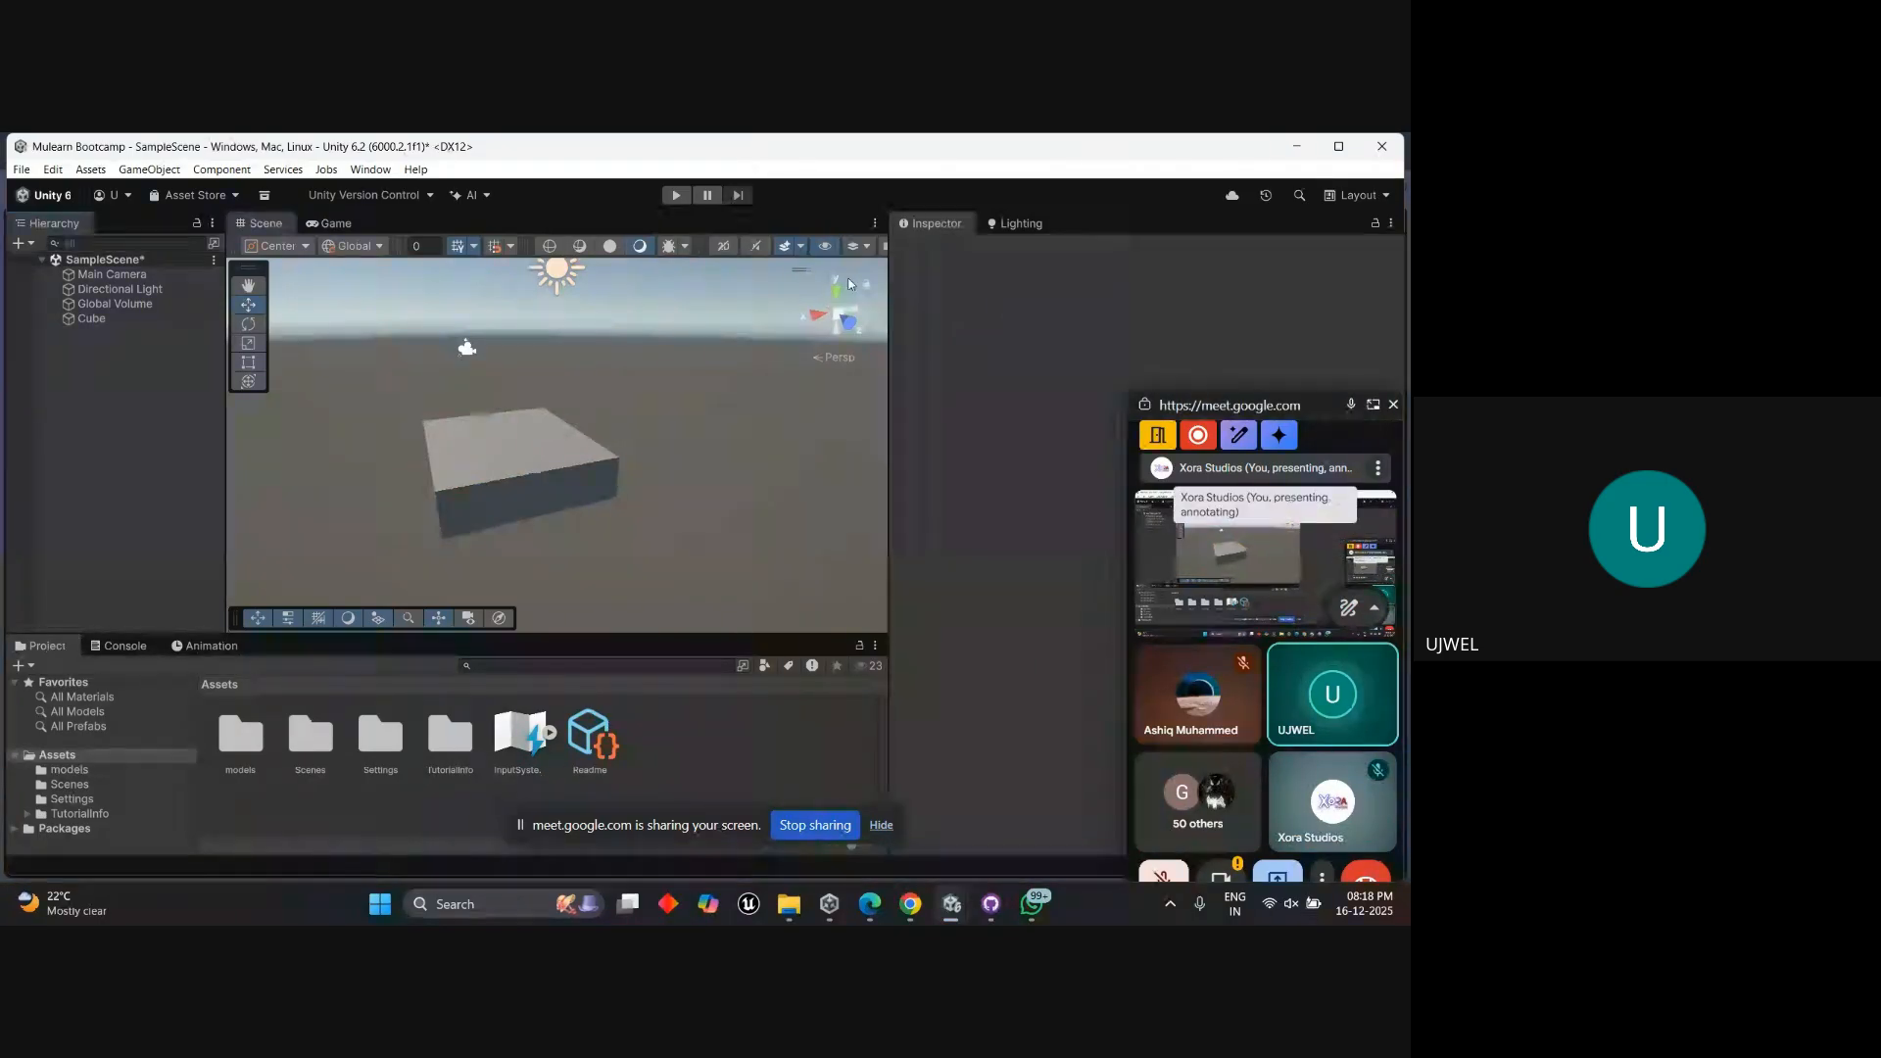
{"action": "left_click", "coordinate": [93, 319]}
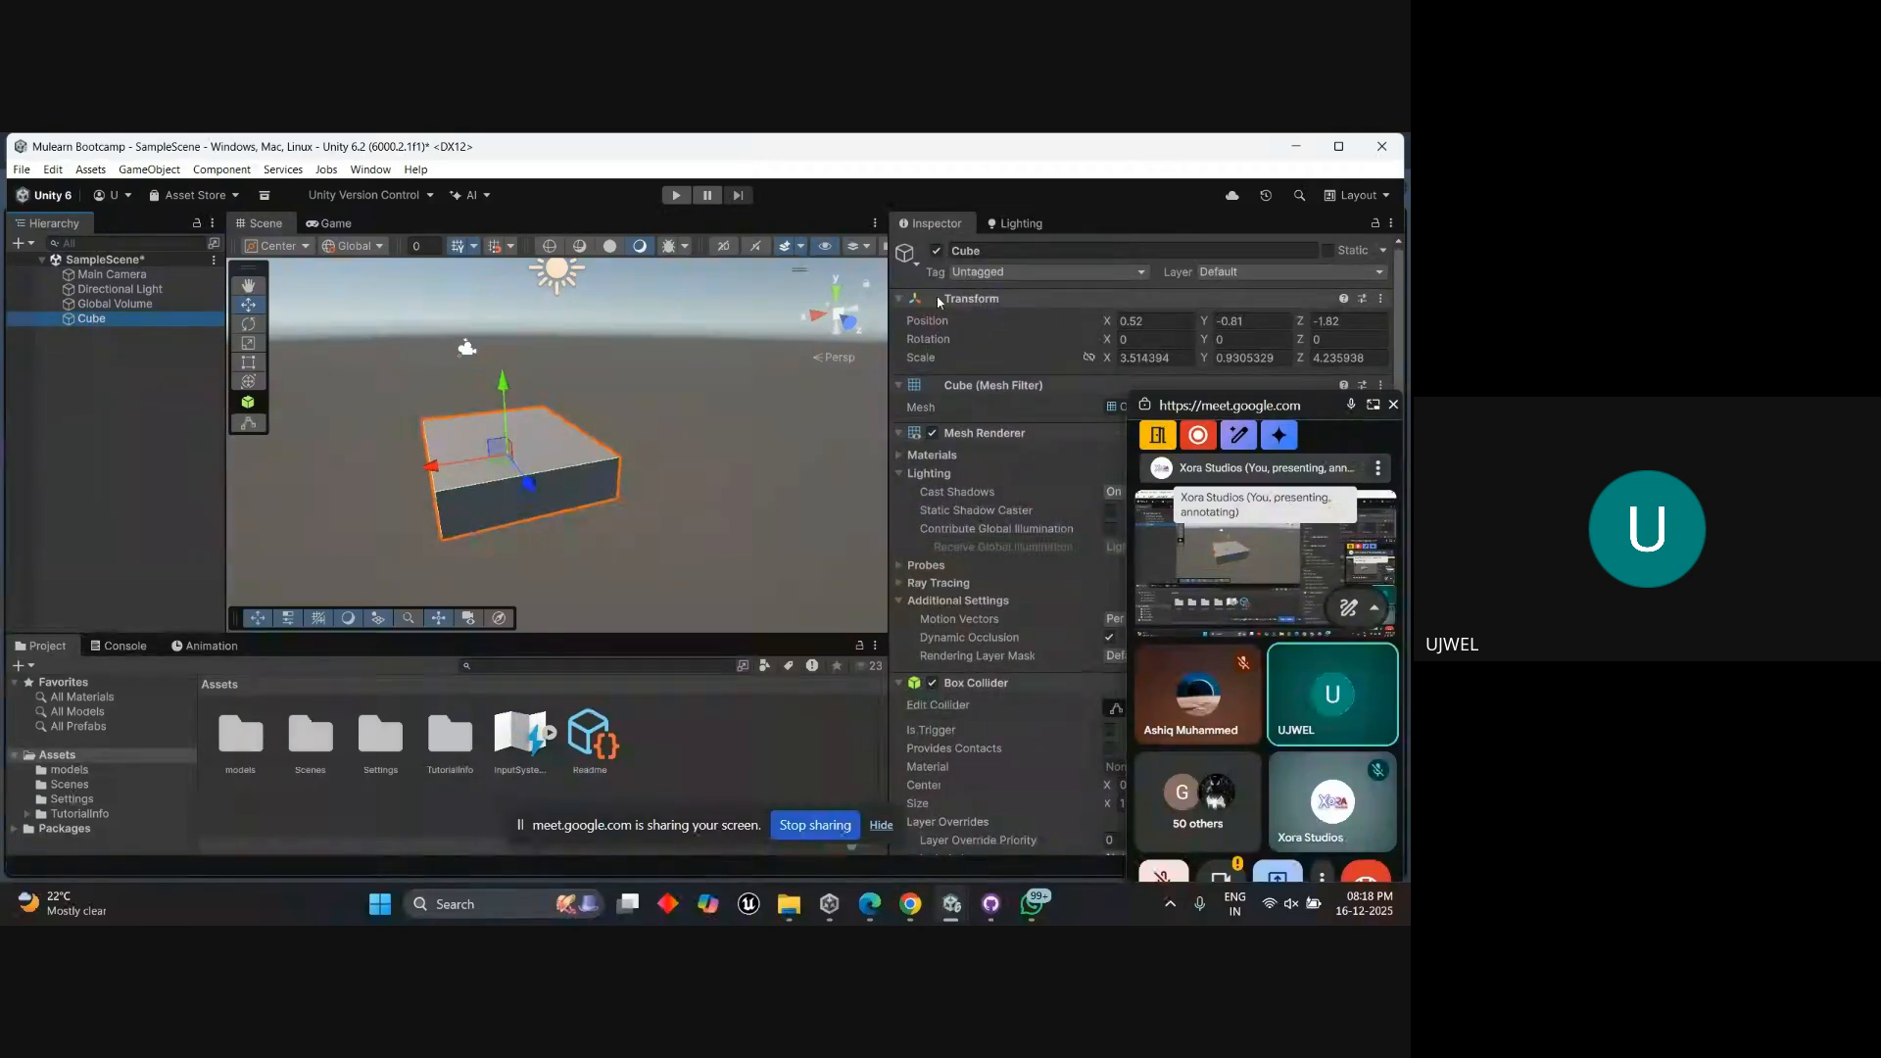
{"action": "left_click", "coordinate": [1382, 299]}
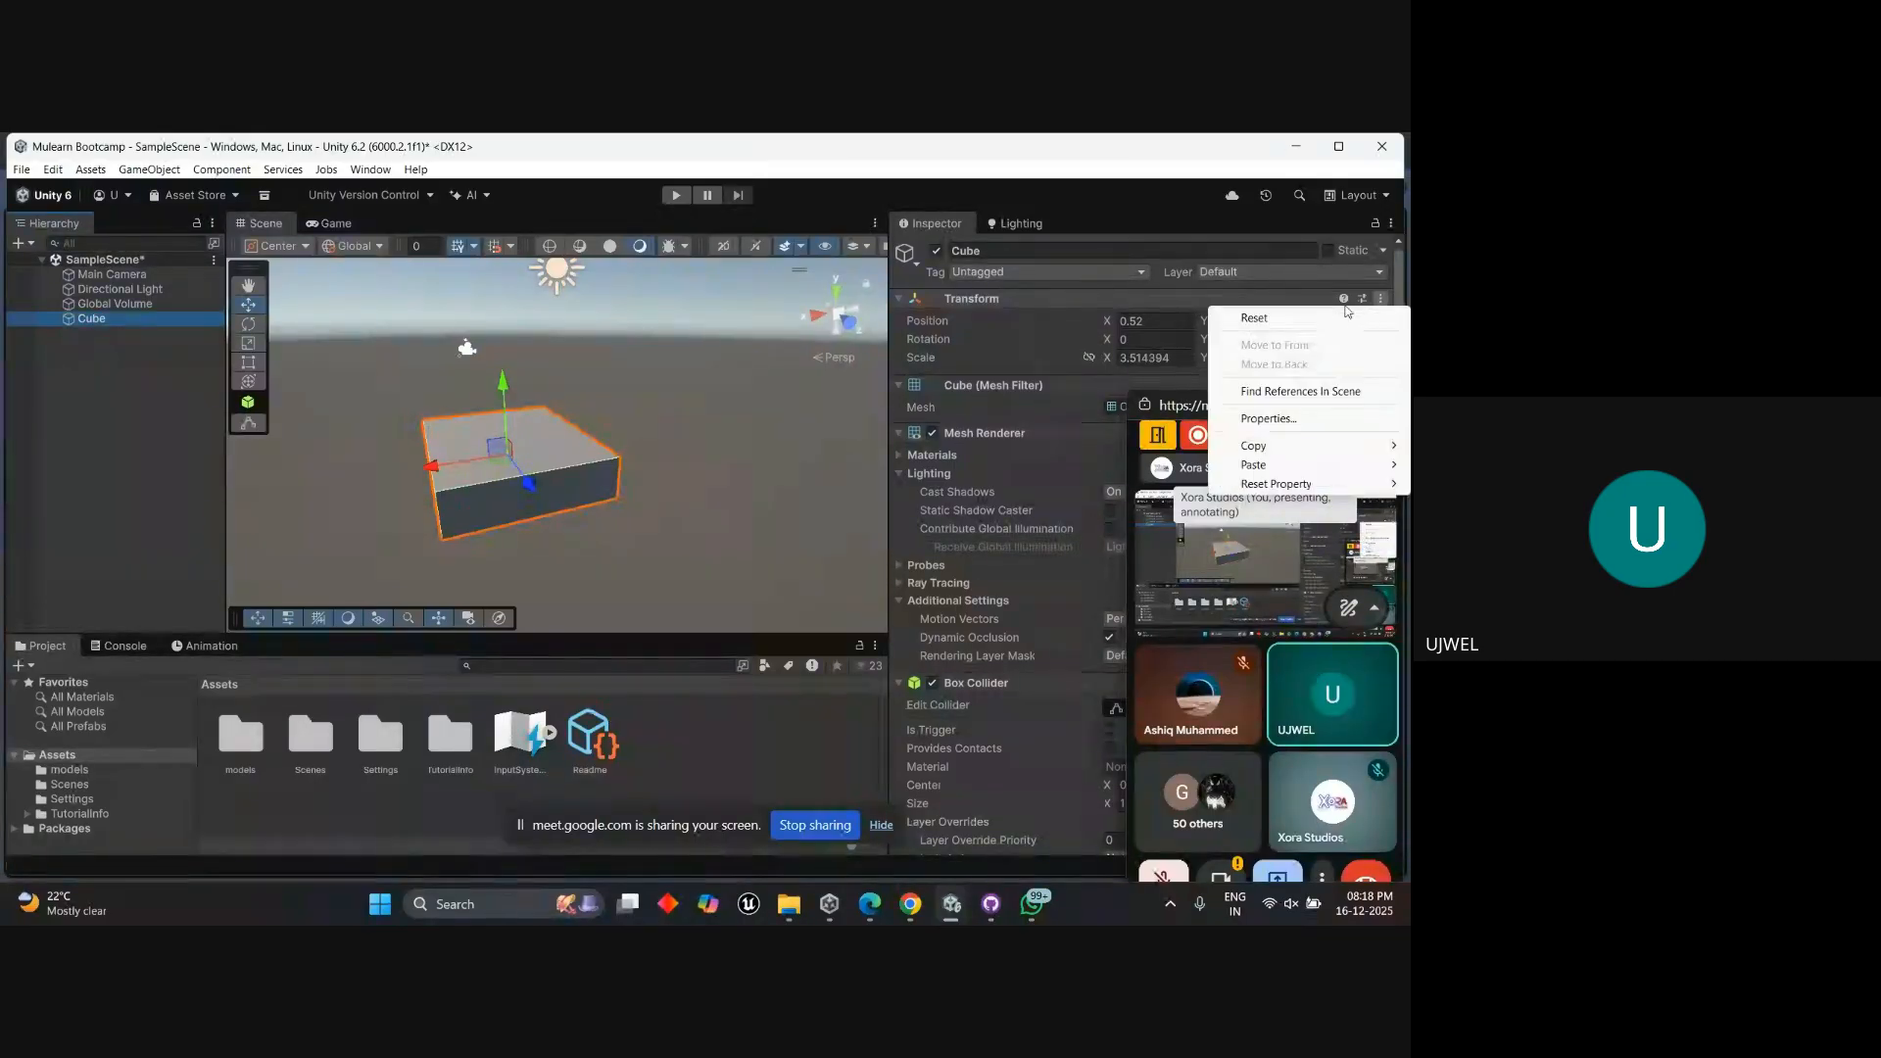
{"action": "left_click", "coordinate": [1315, 320]}
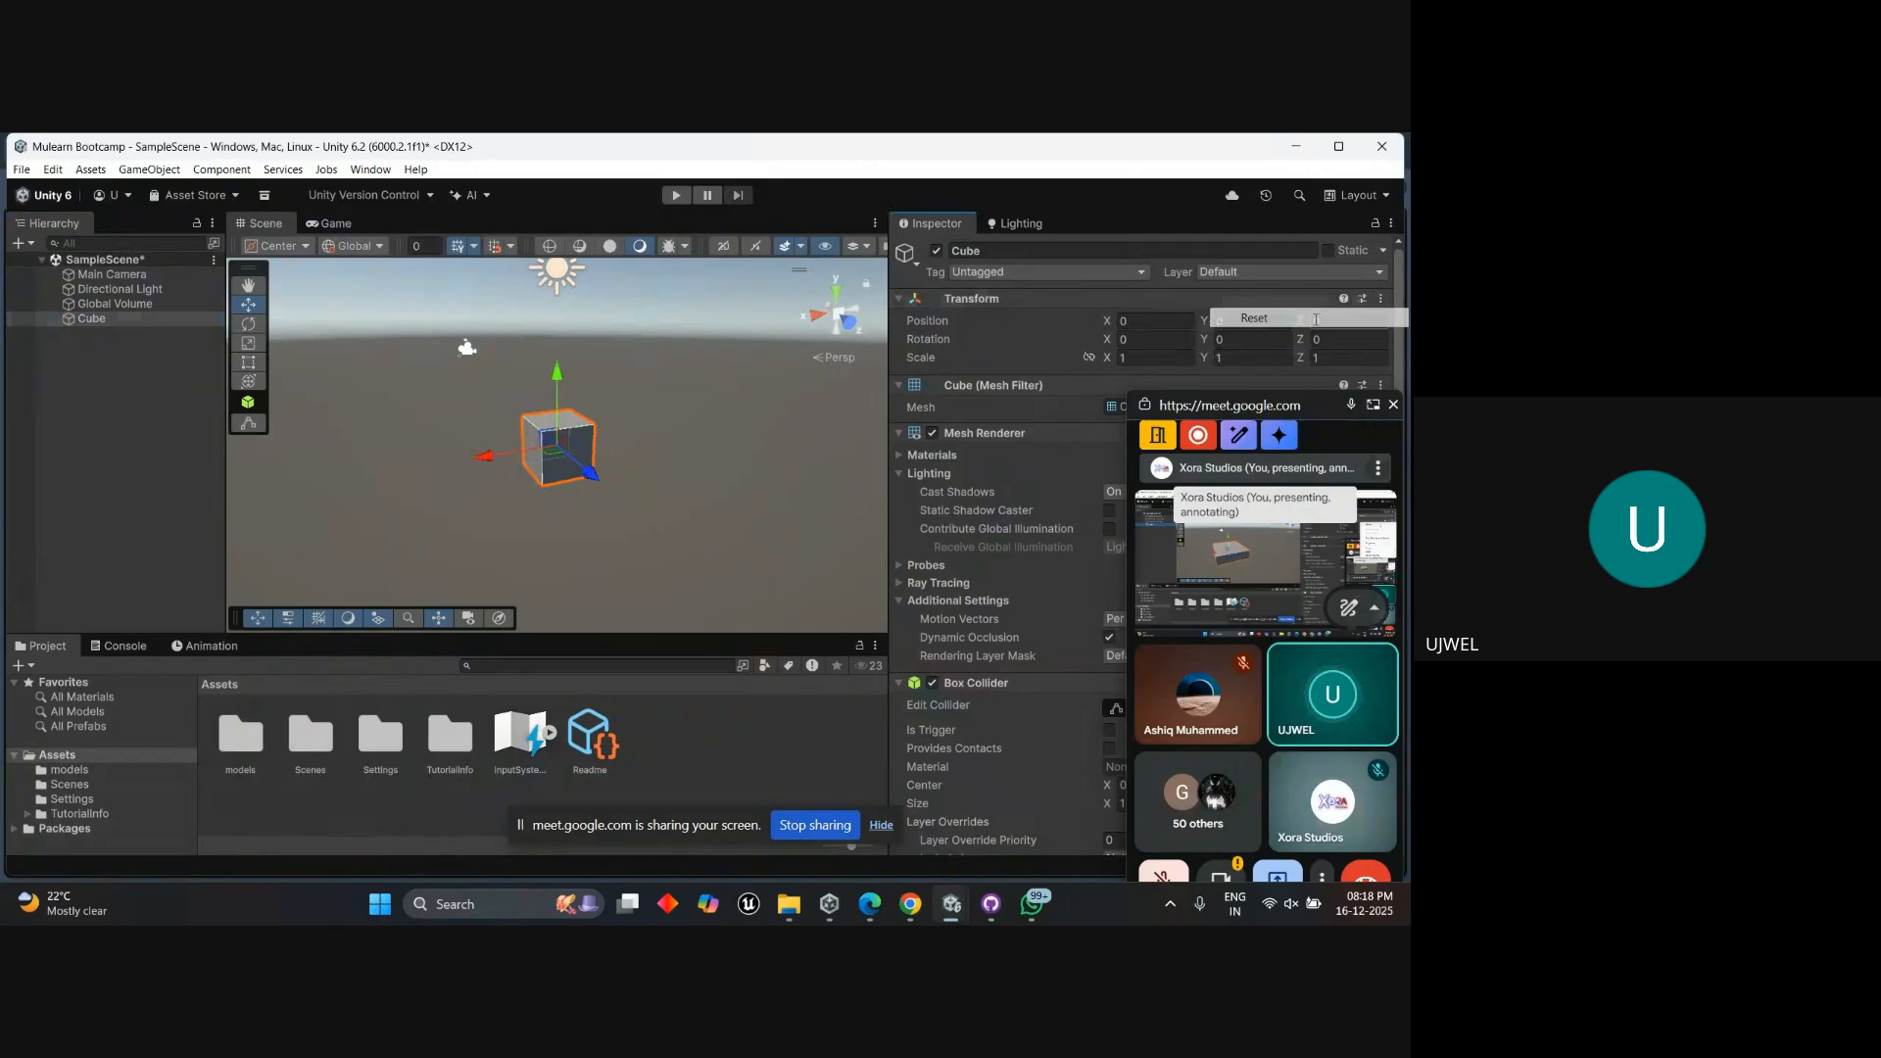
Nudge the cube with the Move tool to about X -0.051, Y -0.004, undoing the surplus movement.
{"action": "scroll", "coordinate": [692, 503], "scroll_direction": "up", "scroll_amount": 2}
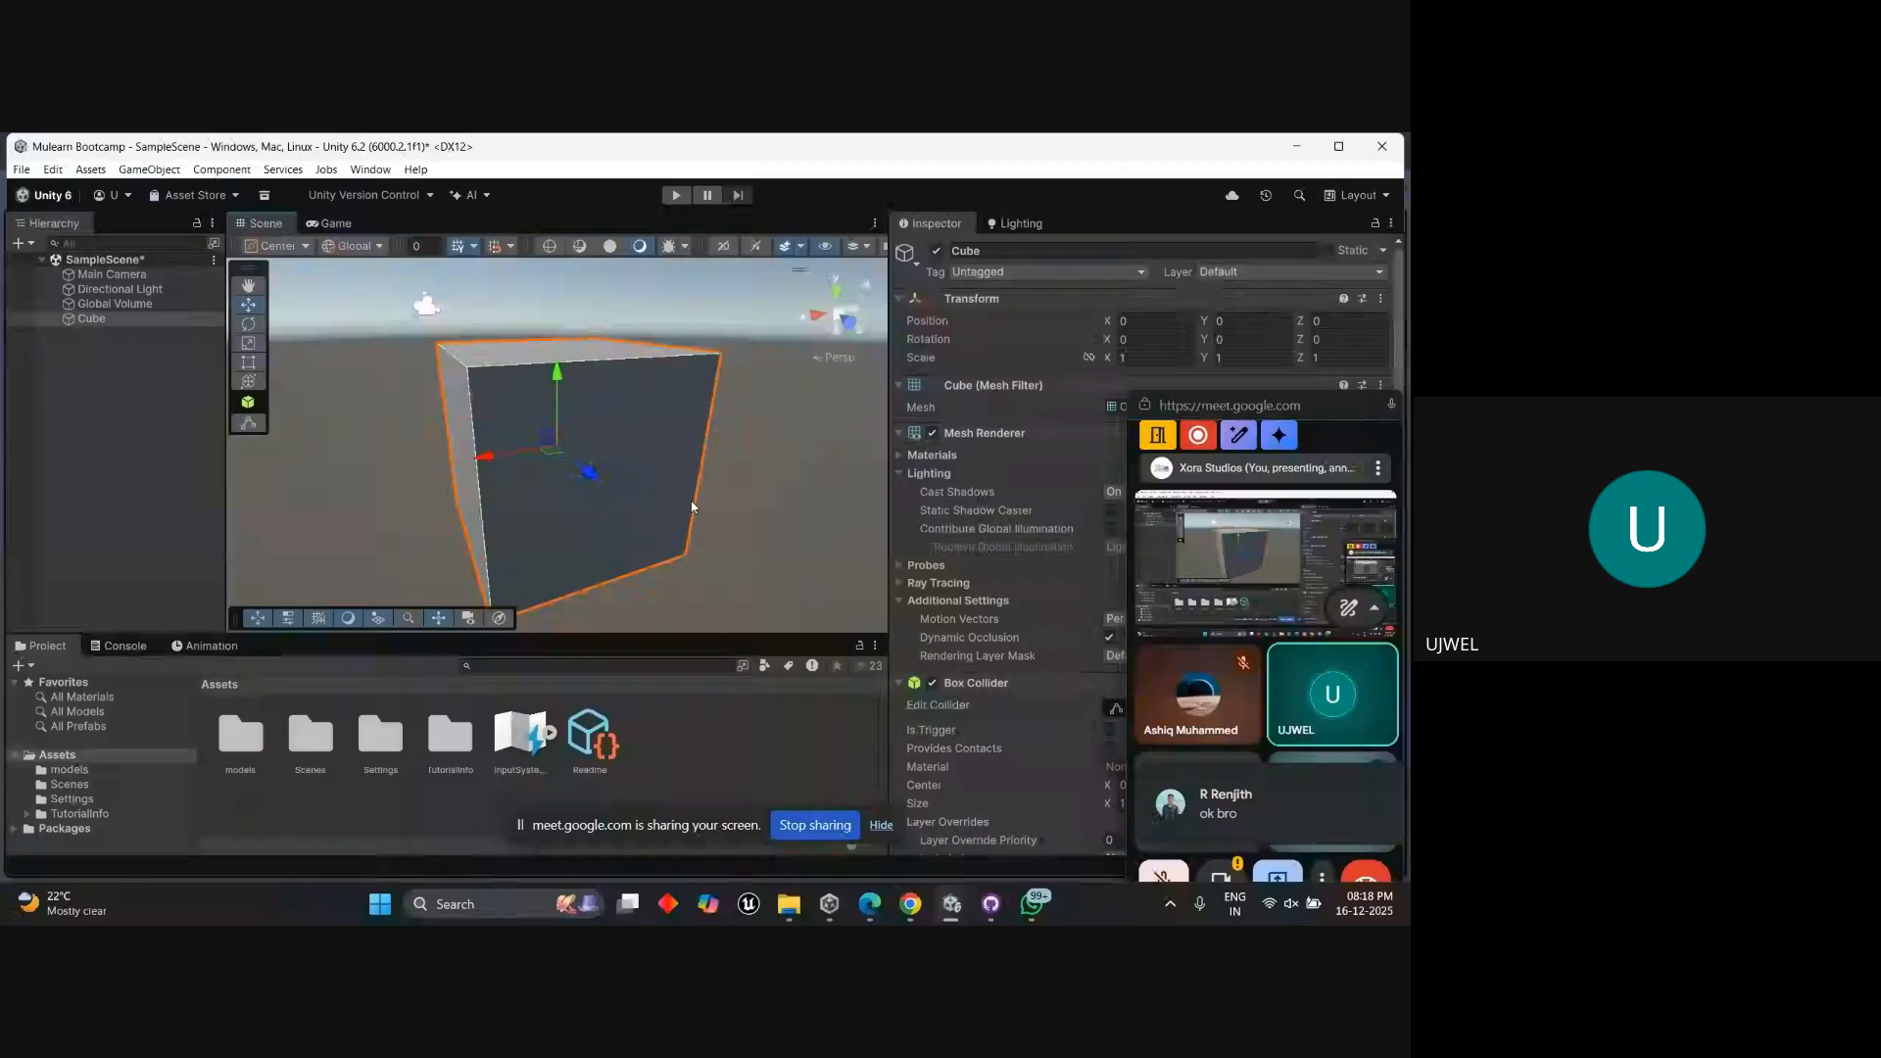
{"action": "left_click_drag", "start_coordinate": [559, 378], "coordinate": [558, 378]}
{"action": "left_click_drag", "start_coordinate": [490, 459], "coordinate": [637, 450]}
{"action": "key", "text": "ctrl+z"}
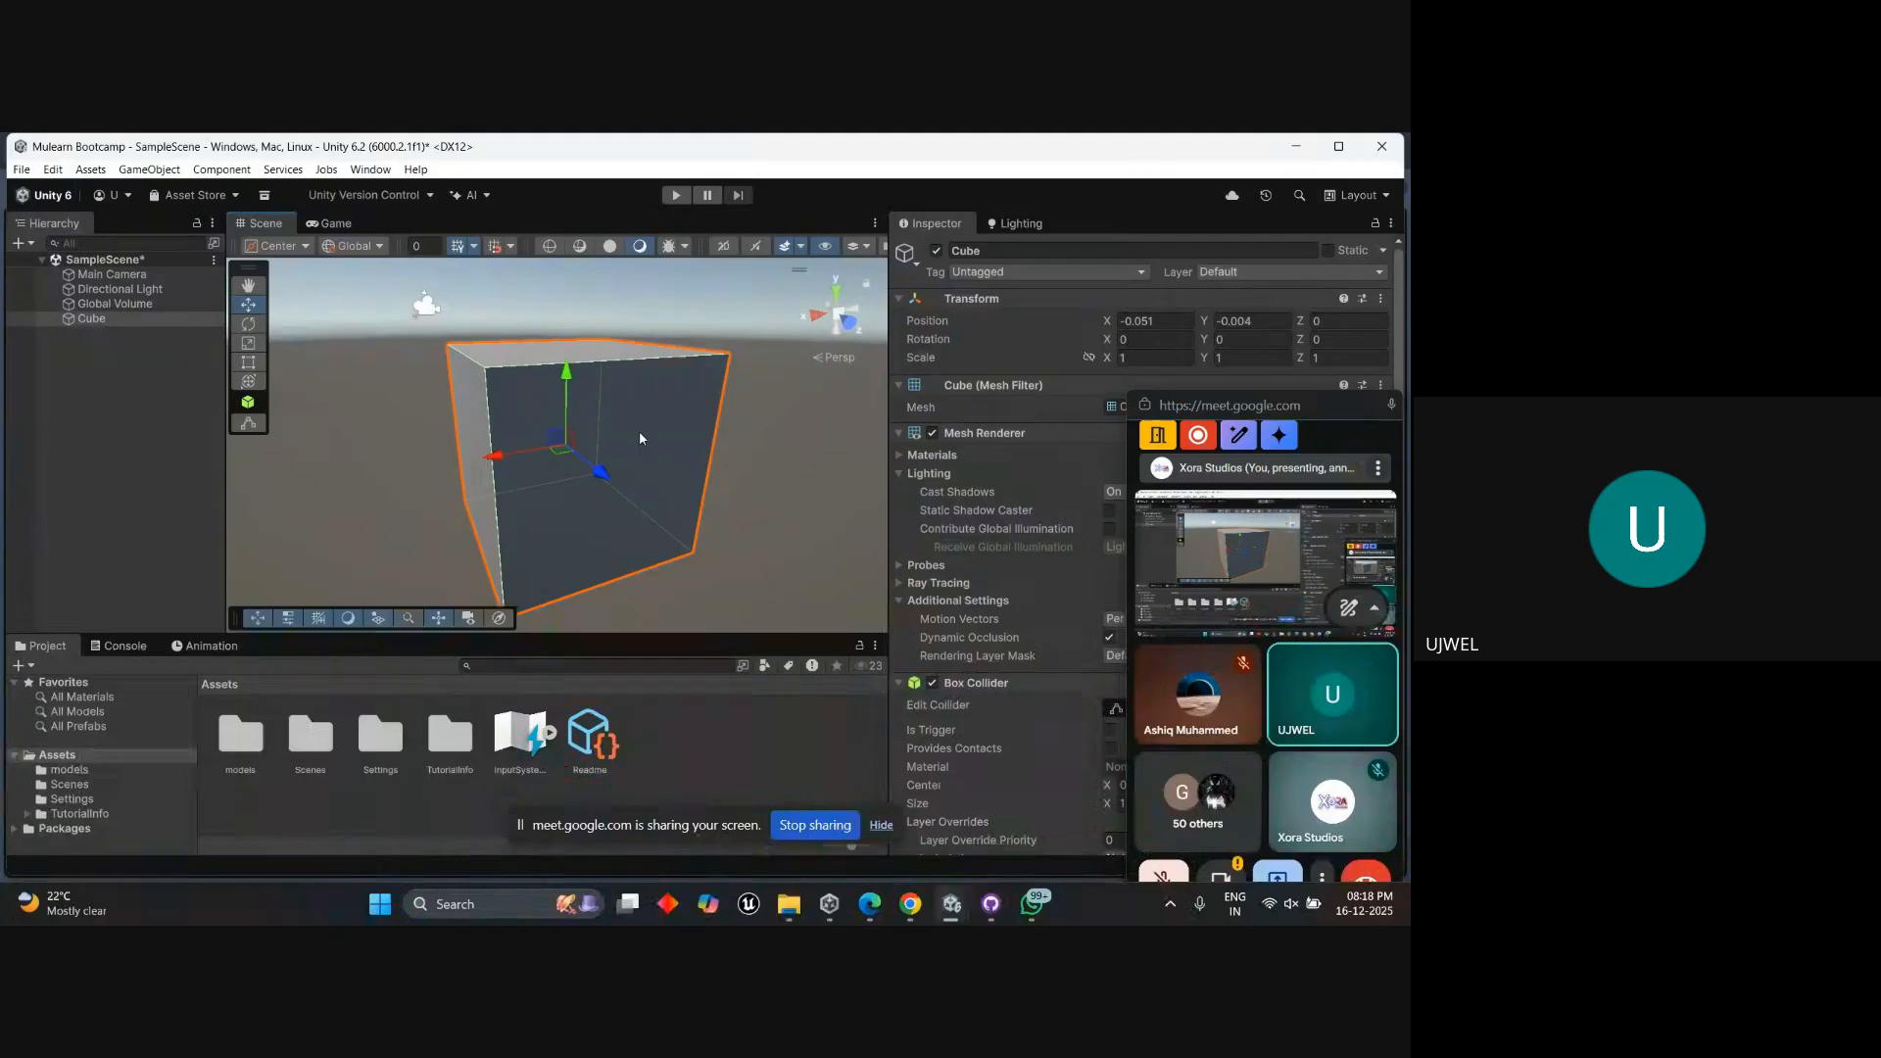
Add a 3D sphere to the scene and move it along Z to about 1.87, beside the cube.
{"action": "scroll", "coordinate": [317, 390], "scroll_direction": "down", "scroll_amount": 2}
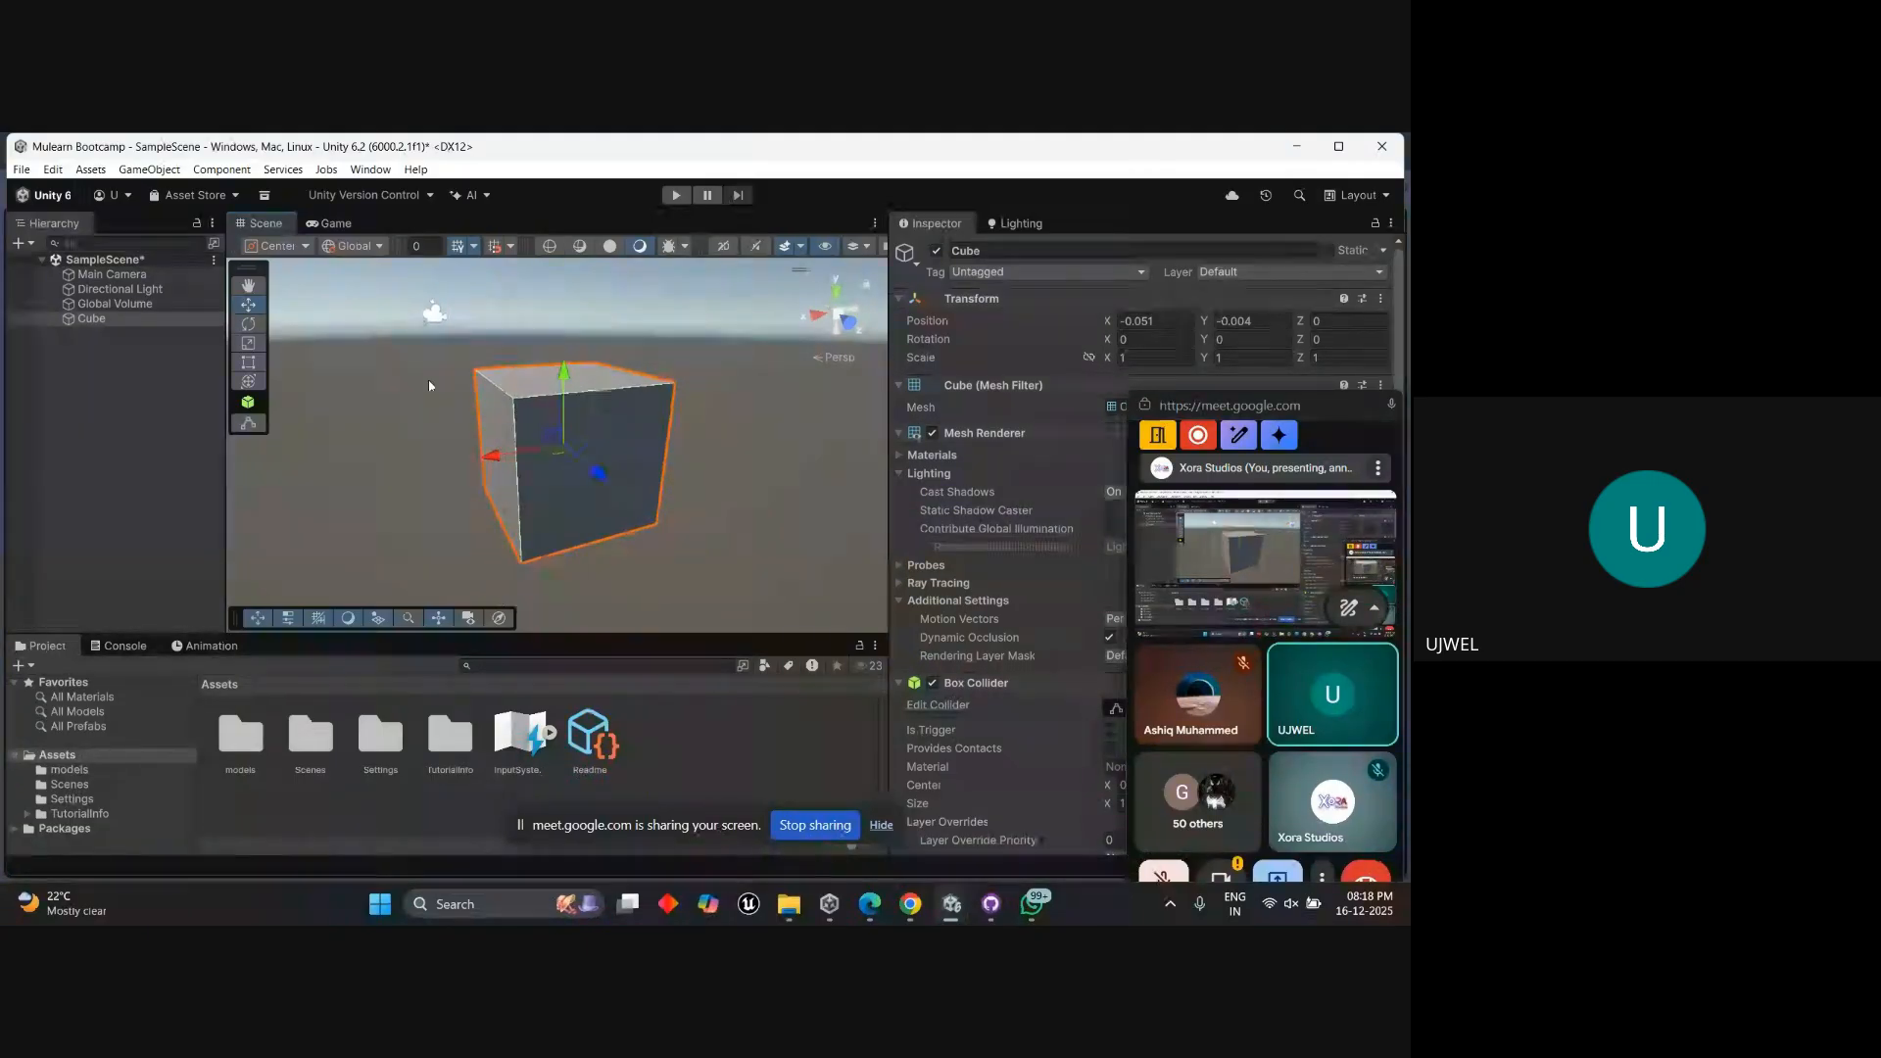
{"action": "left_click_drag", "start_coordinate": [320, 392], "coordinate": [693, 457], "text": "alt"}
{"action": "left_click_drag", "start_coordinate": [520, 504], "coordinate": [168, 419], "text": "alt"}
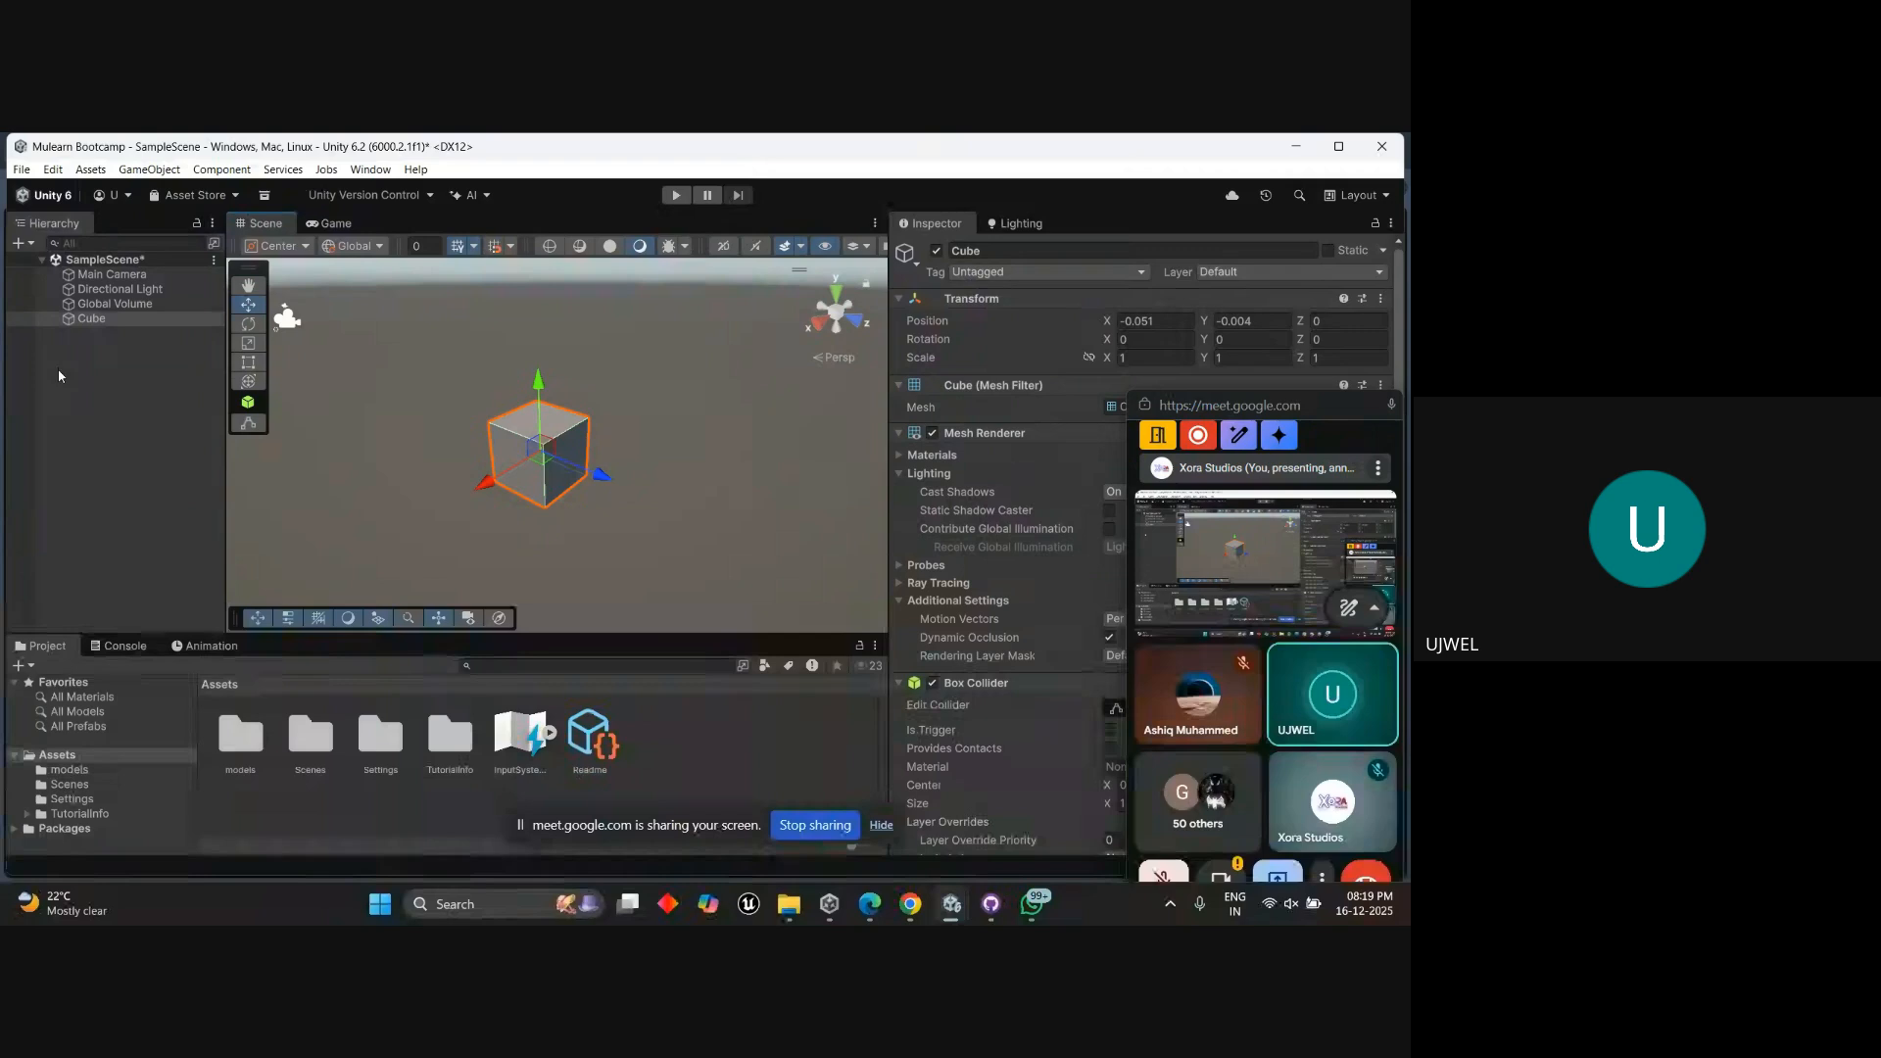
{"action": "right_click", "coordinate": [85, 327]}
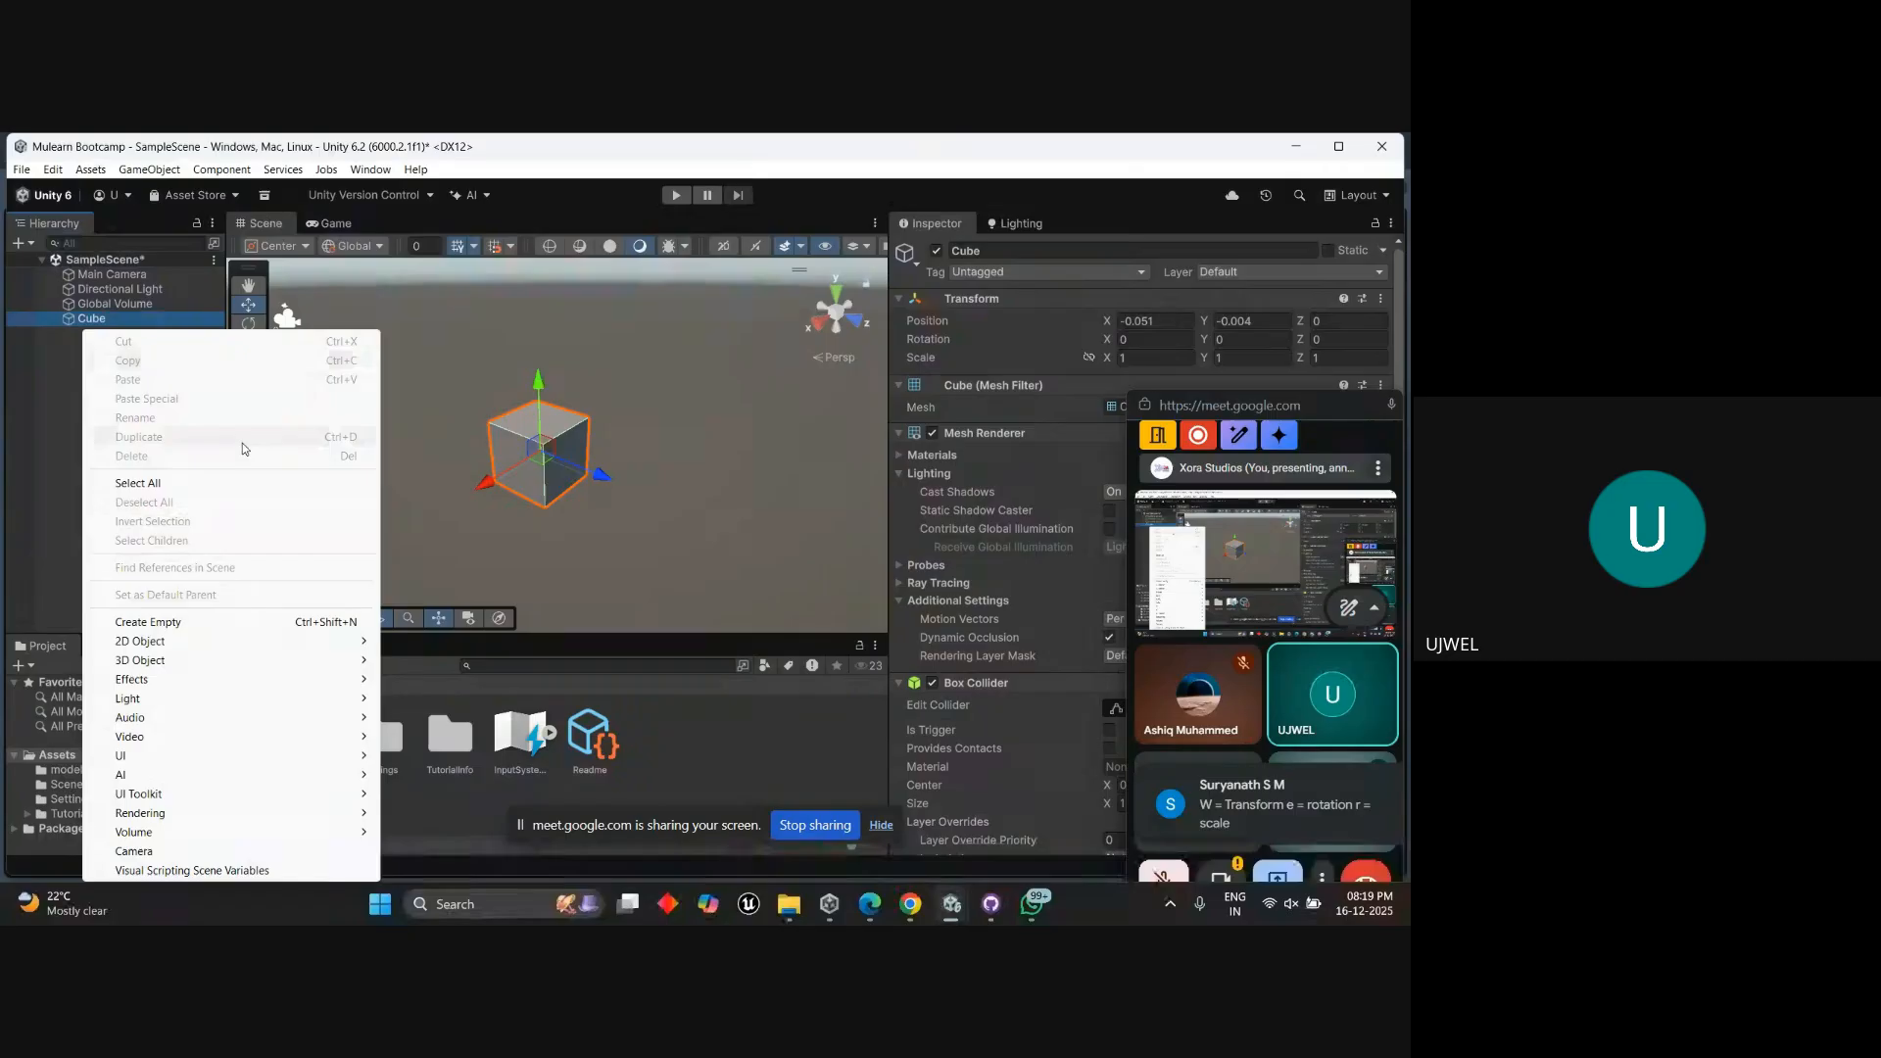
{"action": "mouse_move", "coordinate": [263, 670]}
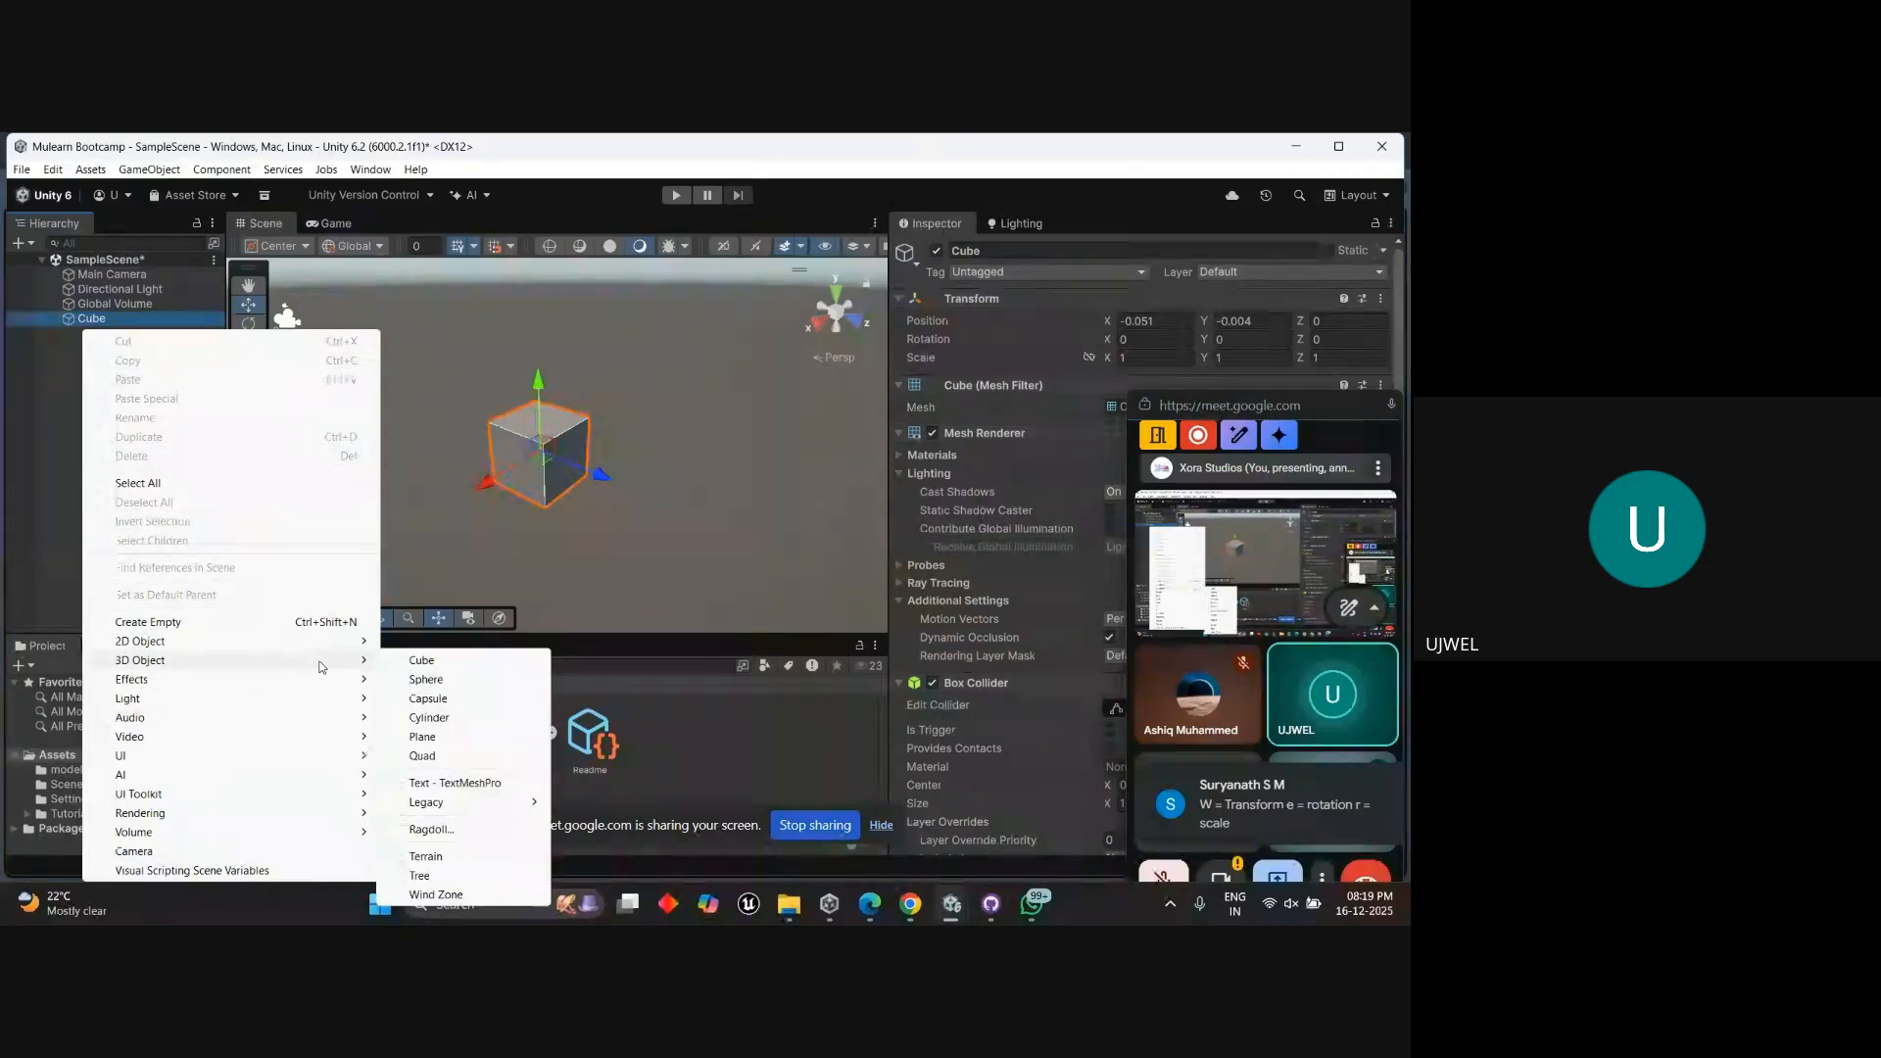
{"action": "left_click", "coordinate": [474, 690]}
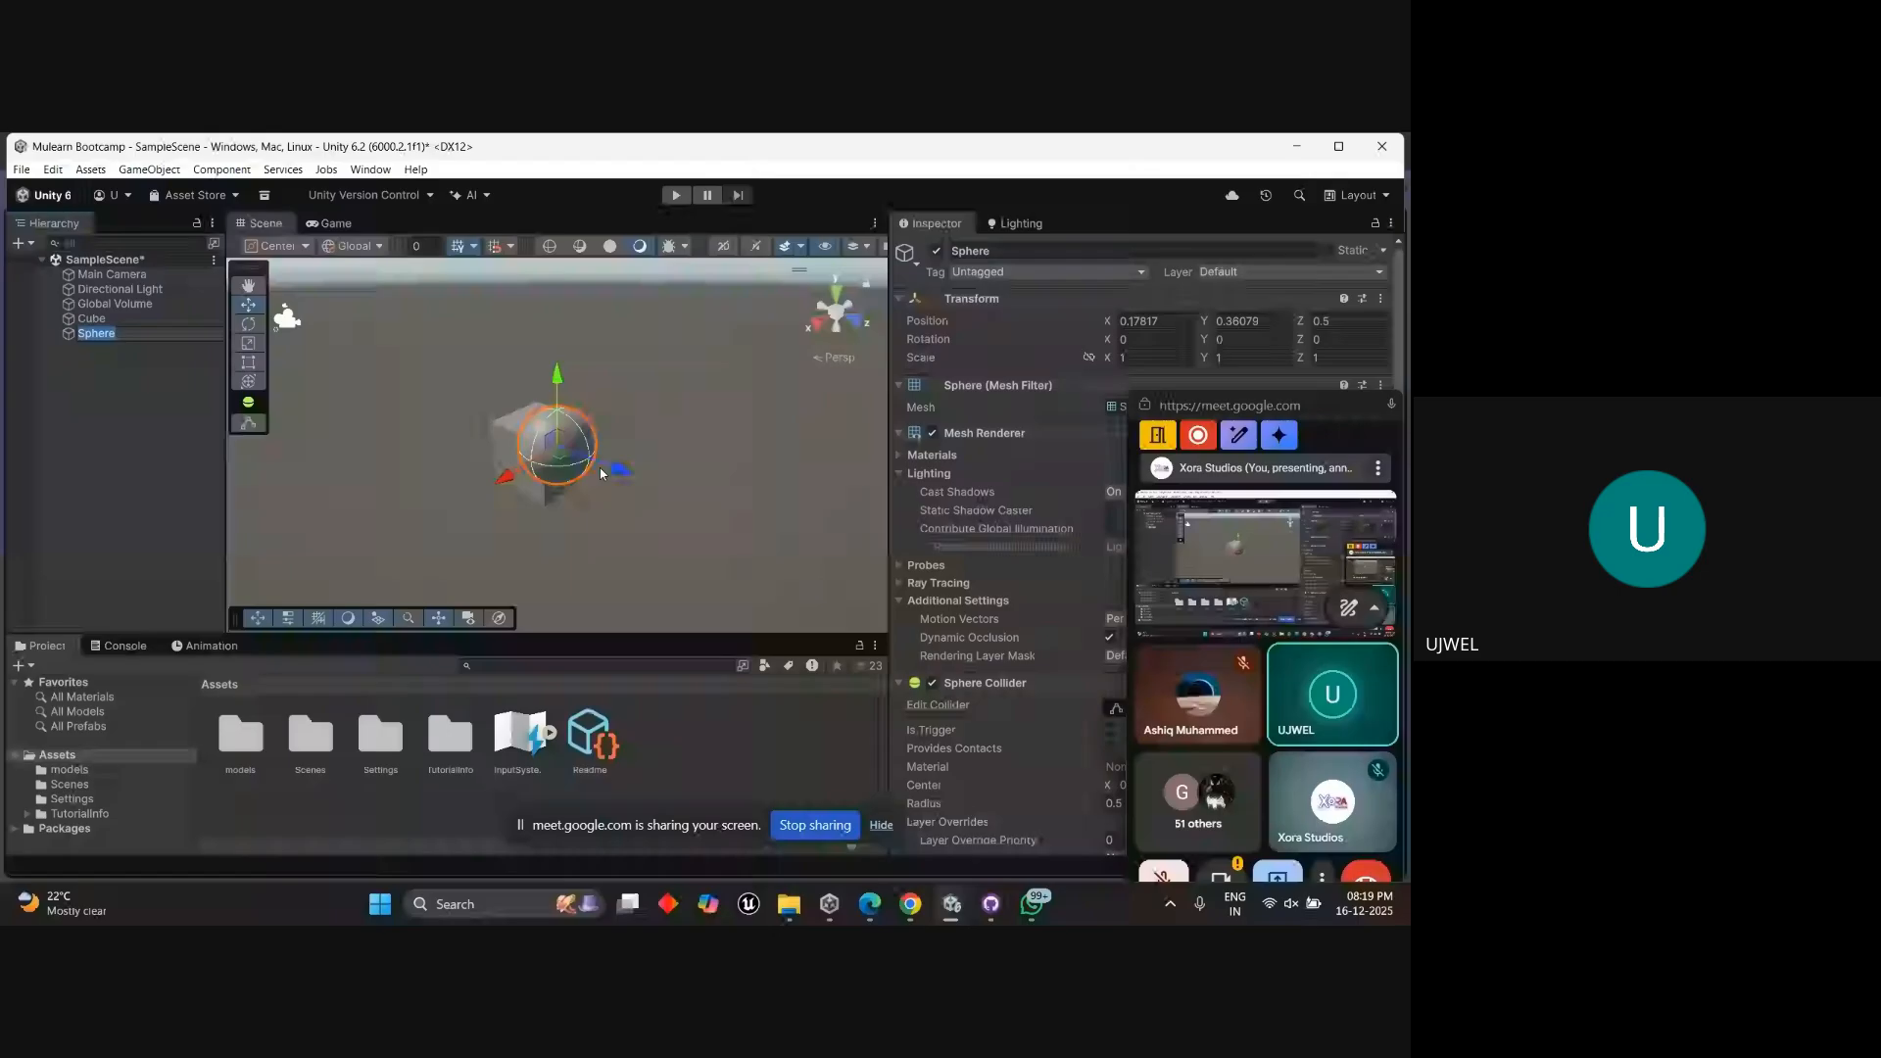
{"action": "left_click_drag", "start_coordinate": [599, 474], "coordinate": [614, 551]}
Add a 3D cylinder and move it along Z to about -2.18, on the cube's opposite side from the sphere.
{"action": "right_click", "coordinate": [111, 333]}
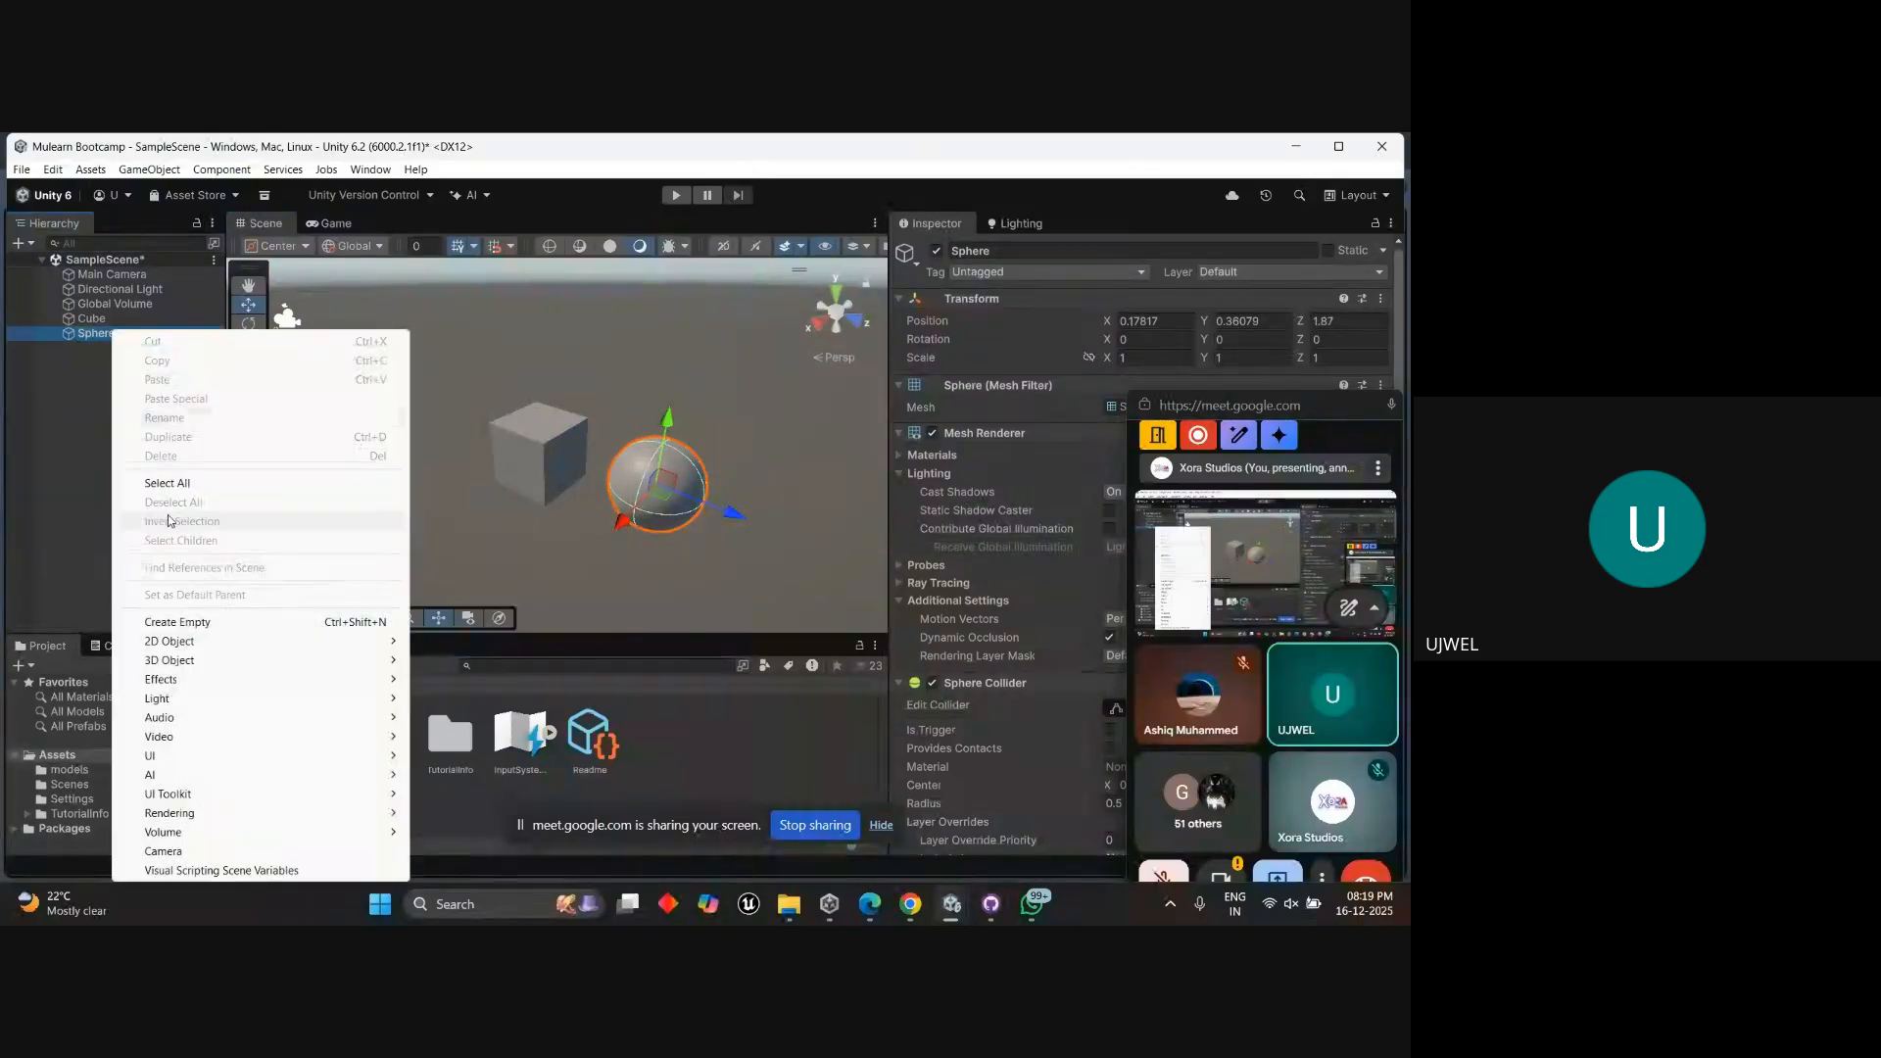
{"action": "mouse_move", "coordinate": [413, 660]}
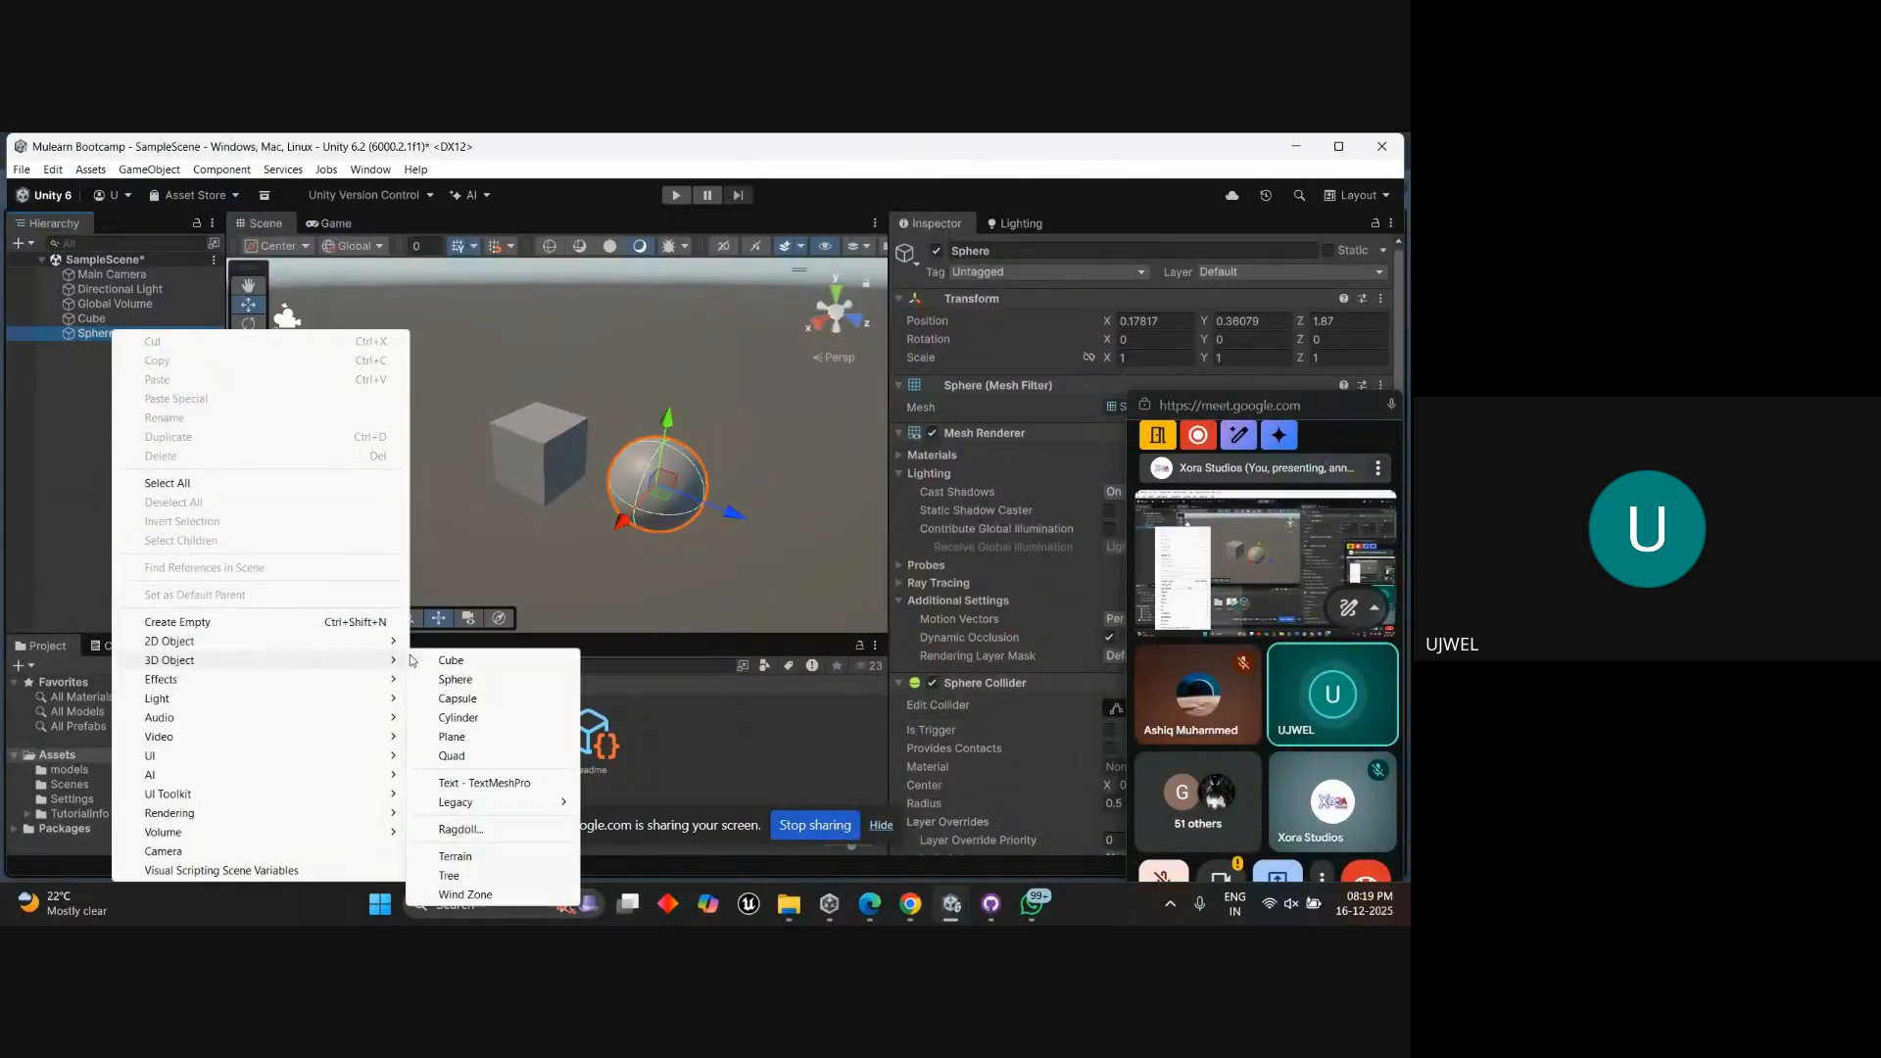
{"action": "left_click", "coordinate": [461, 718]}
{"action": "left_click_drag", "start_coordinate": [623, 471], "coordinate": [486, 417]}
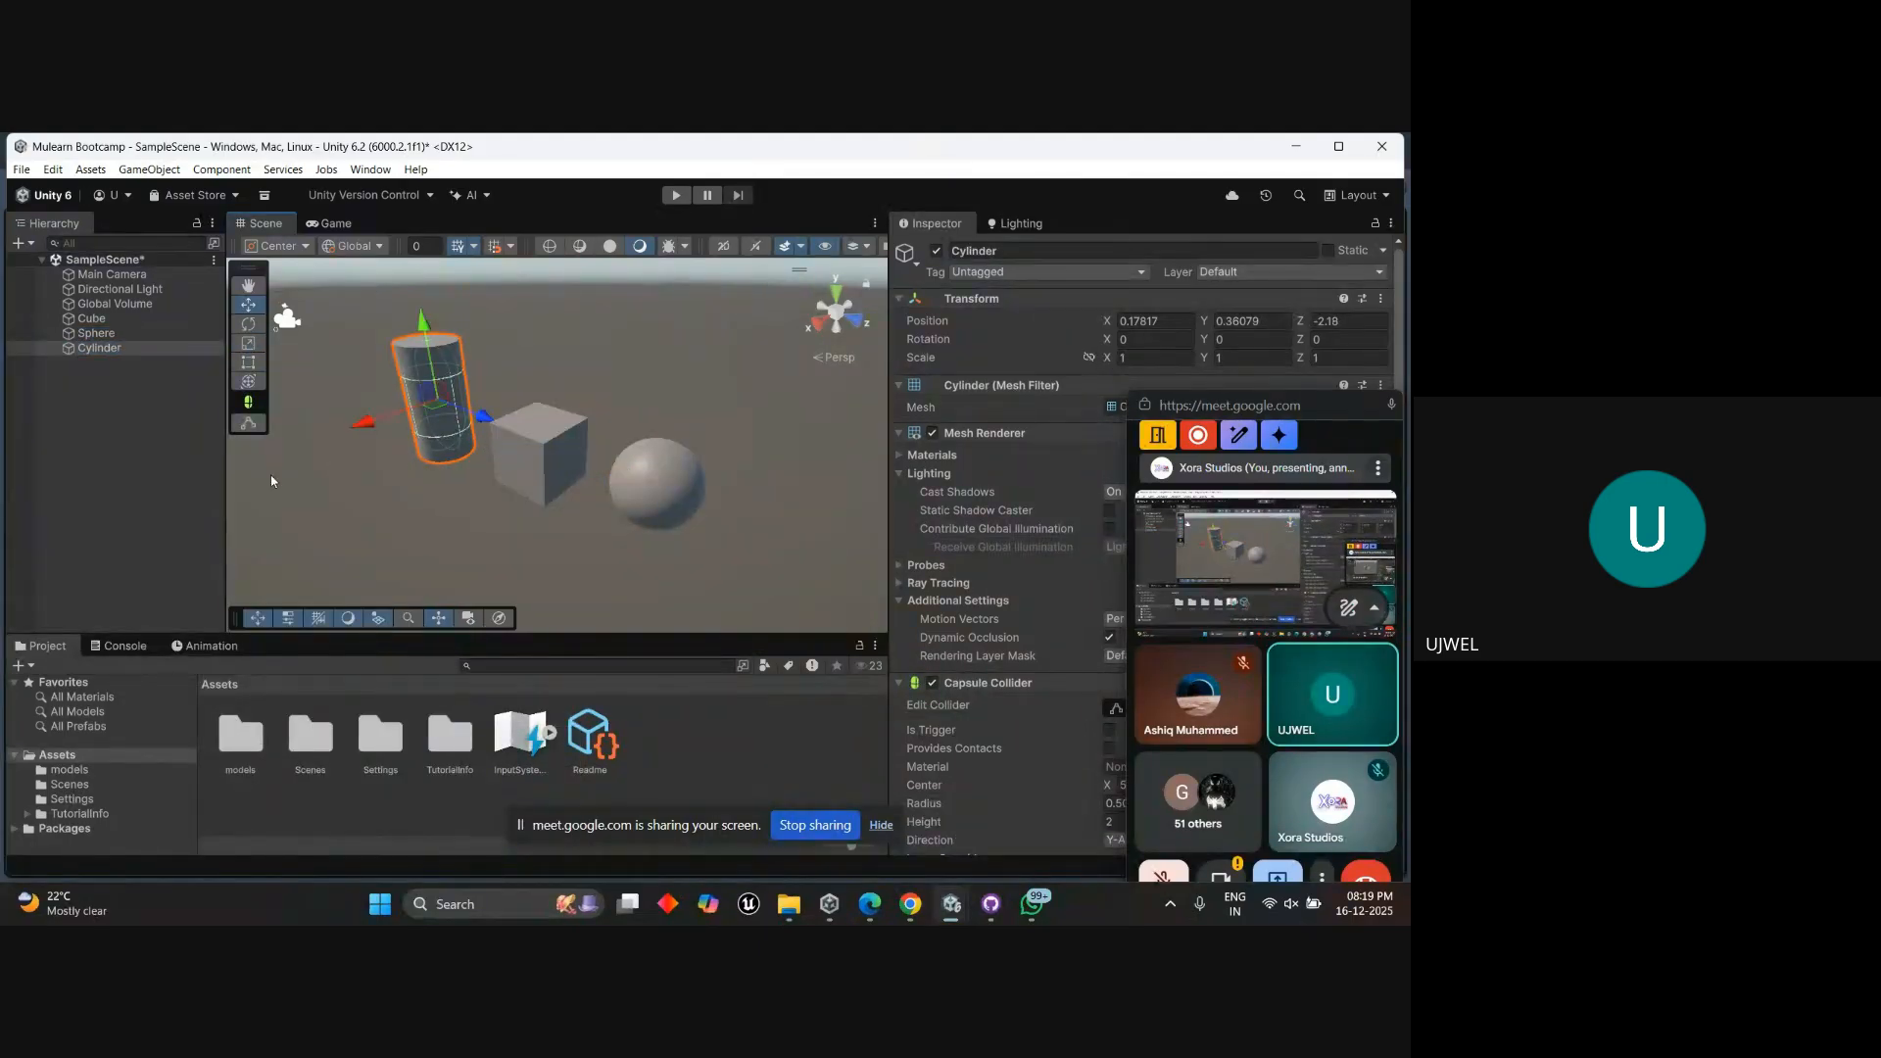
{"action": "right_click", "coordinate": [121, 348]}
{"action": "mouse_move", "coordinate": [224, 662]}
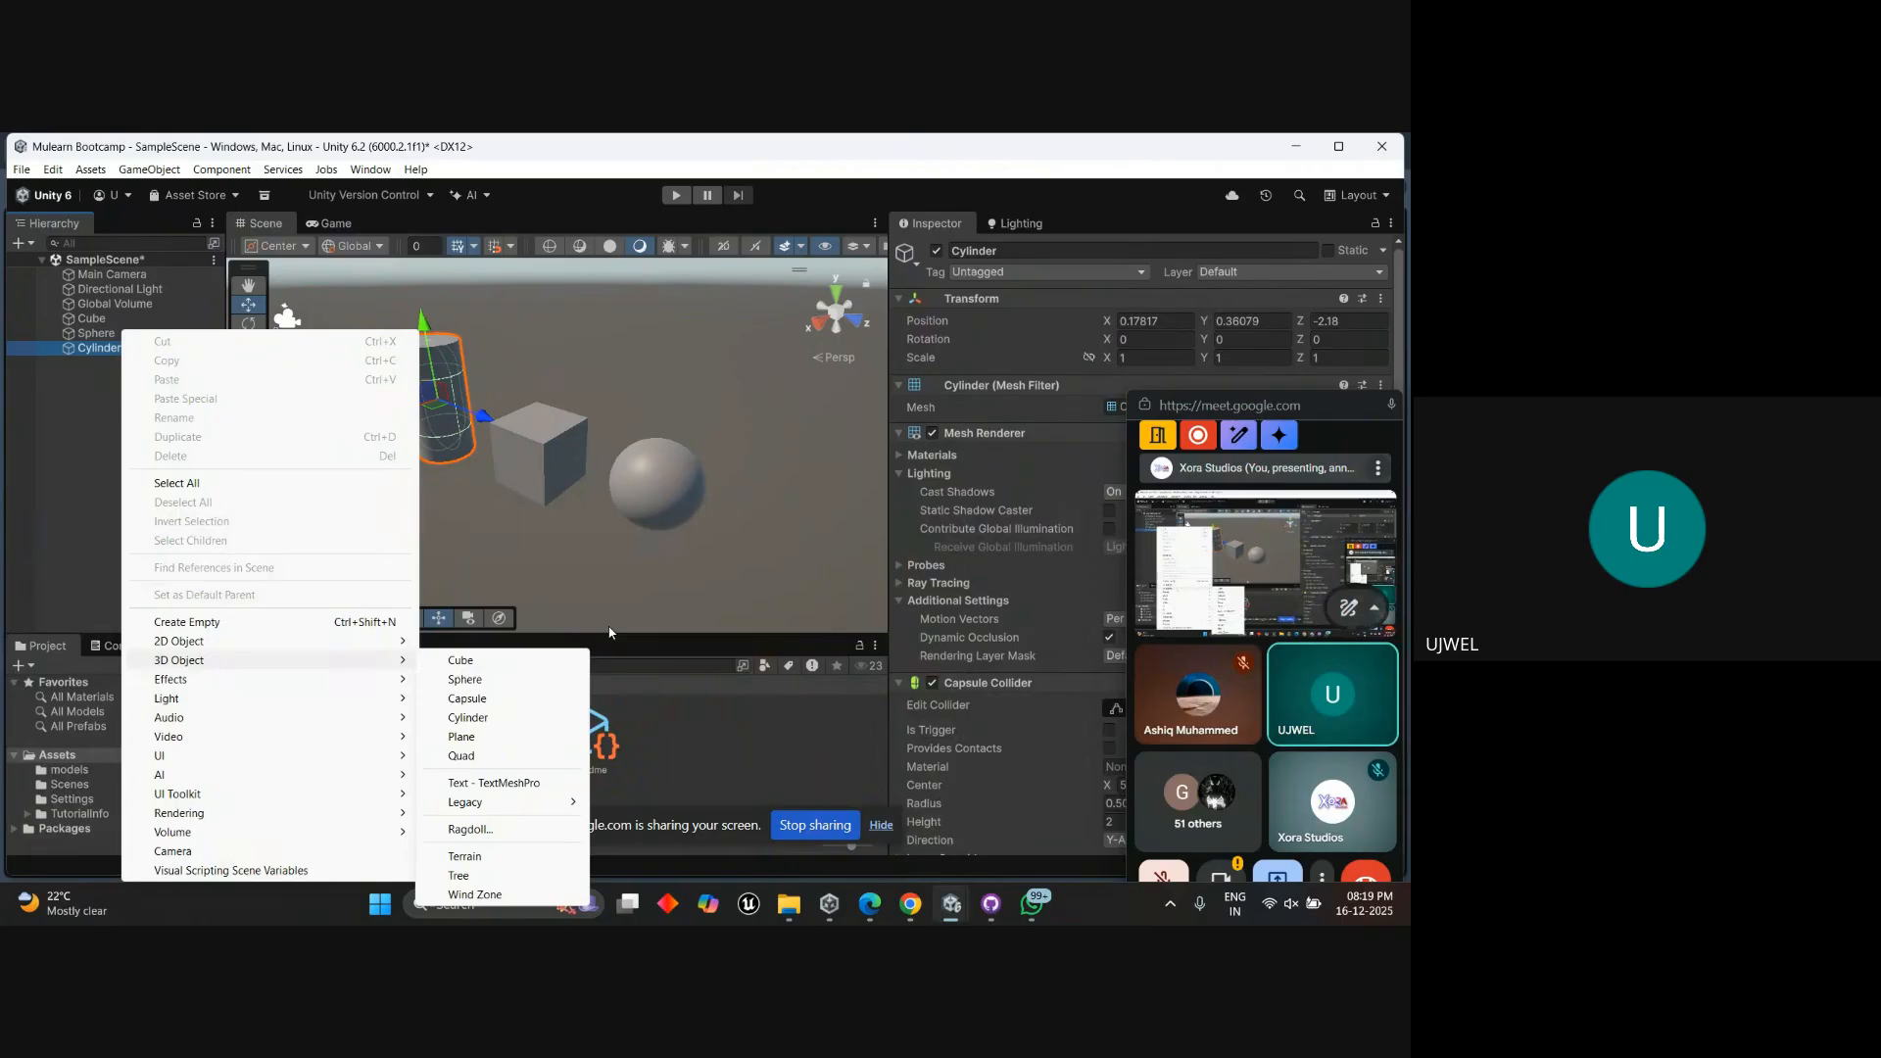
{"action": "left_click", "coordinate": [470, 829]}
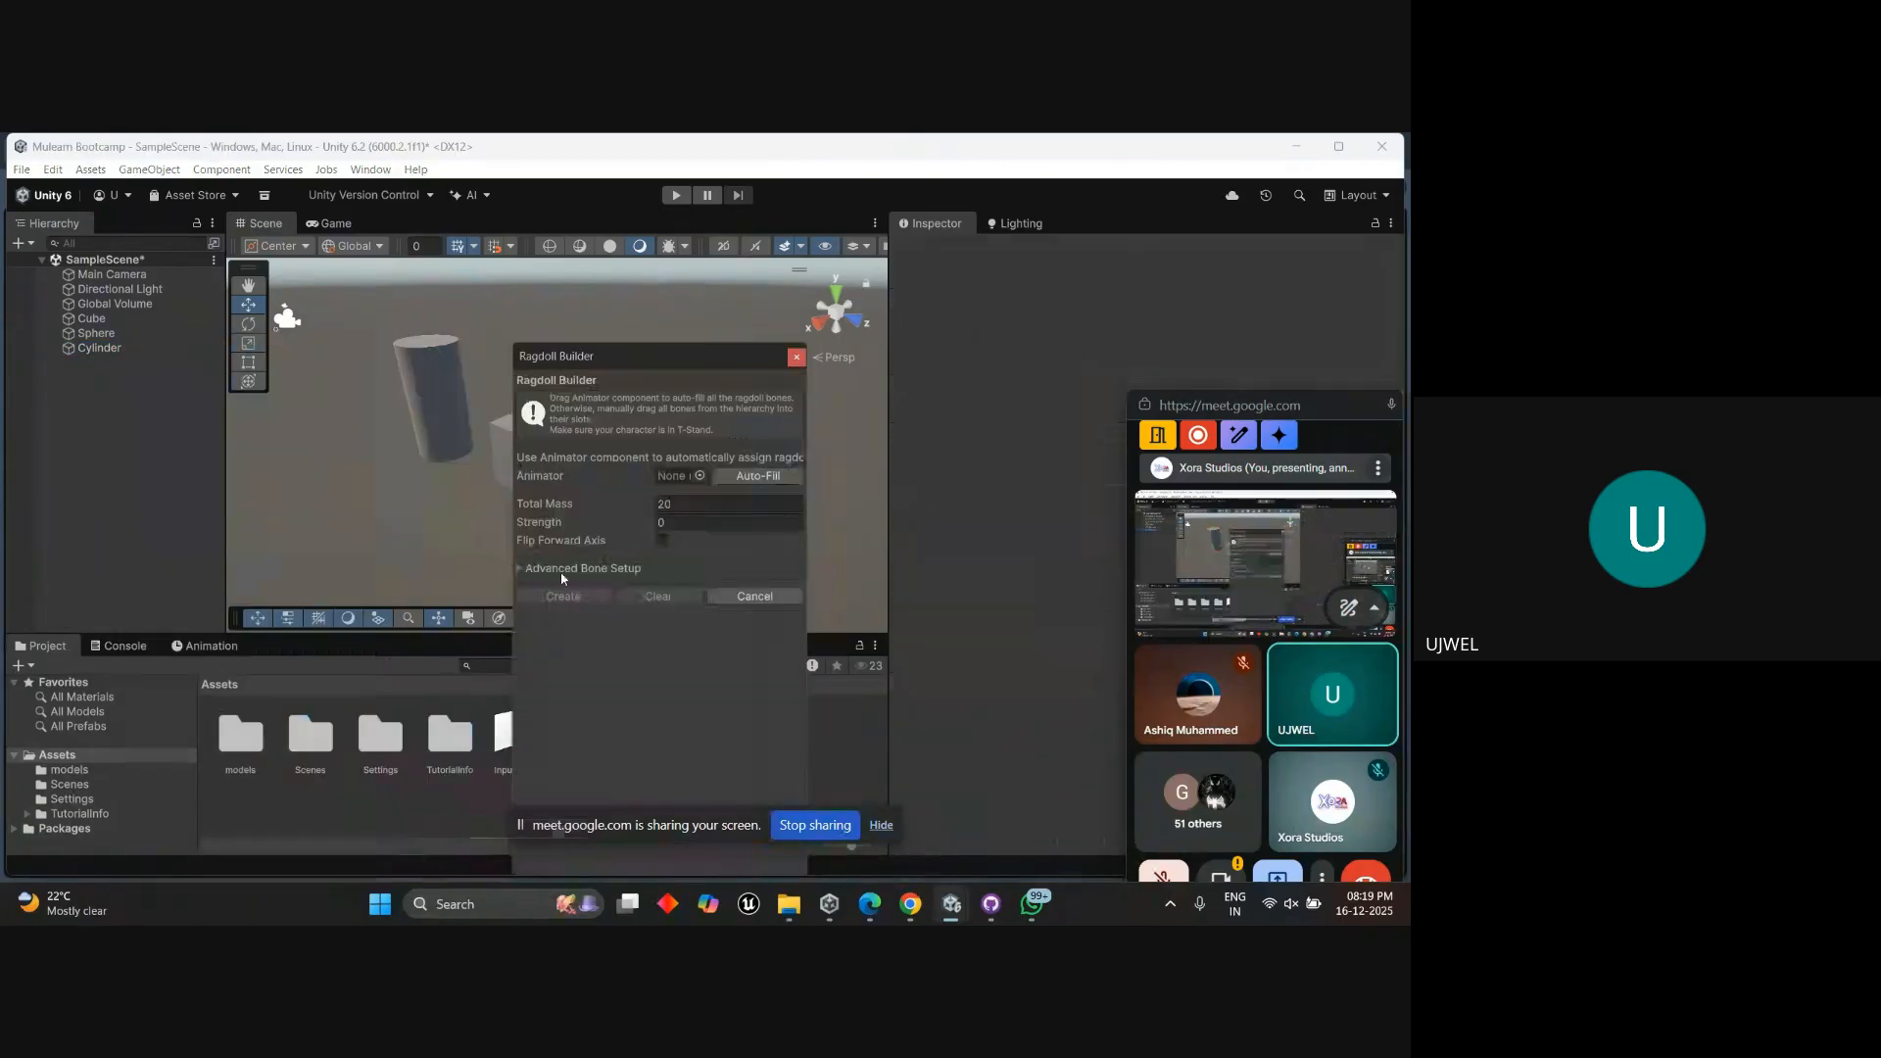
{"action": "left_click", "coordinate": [790, 357]}
{"action": "left_click", "coordinate": [101, 421]}
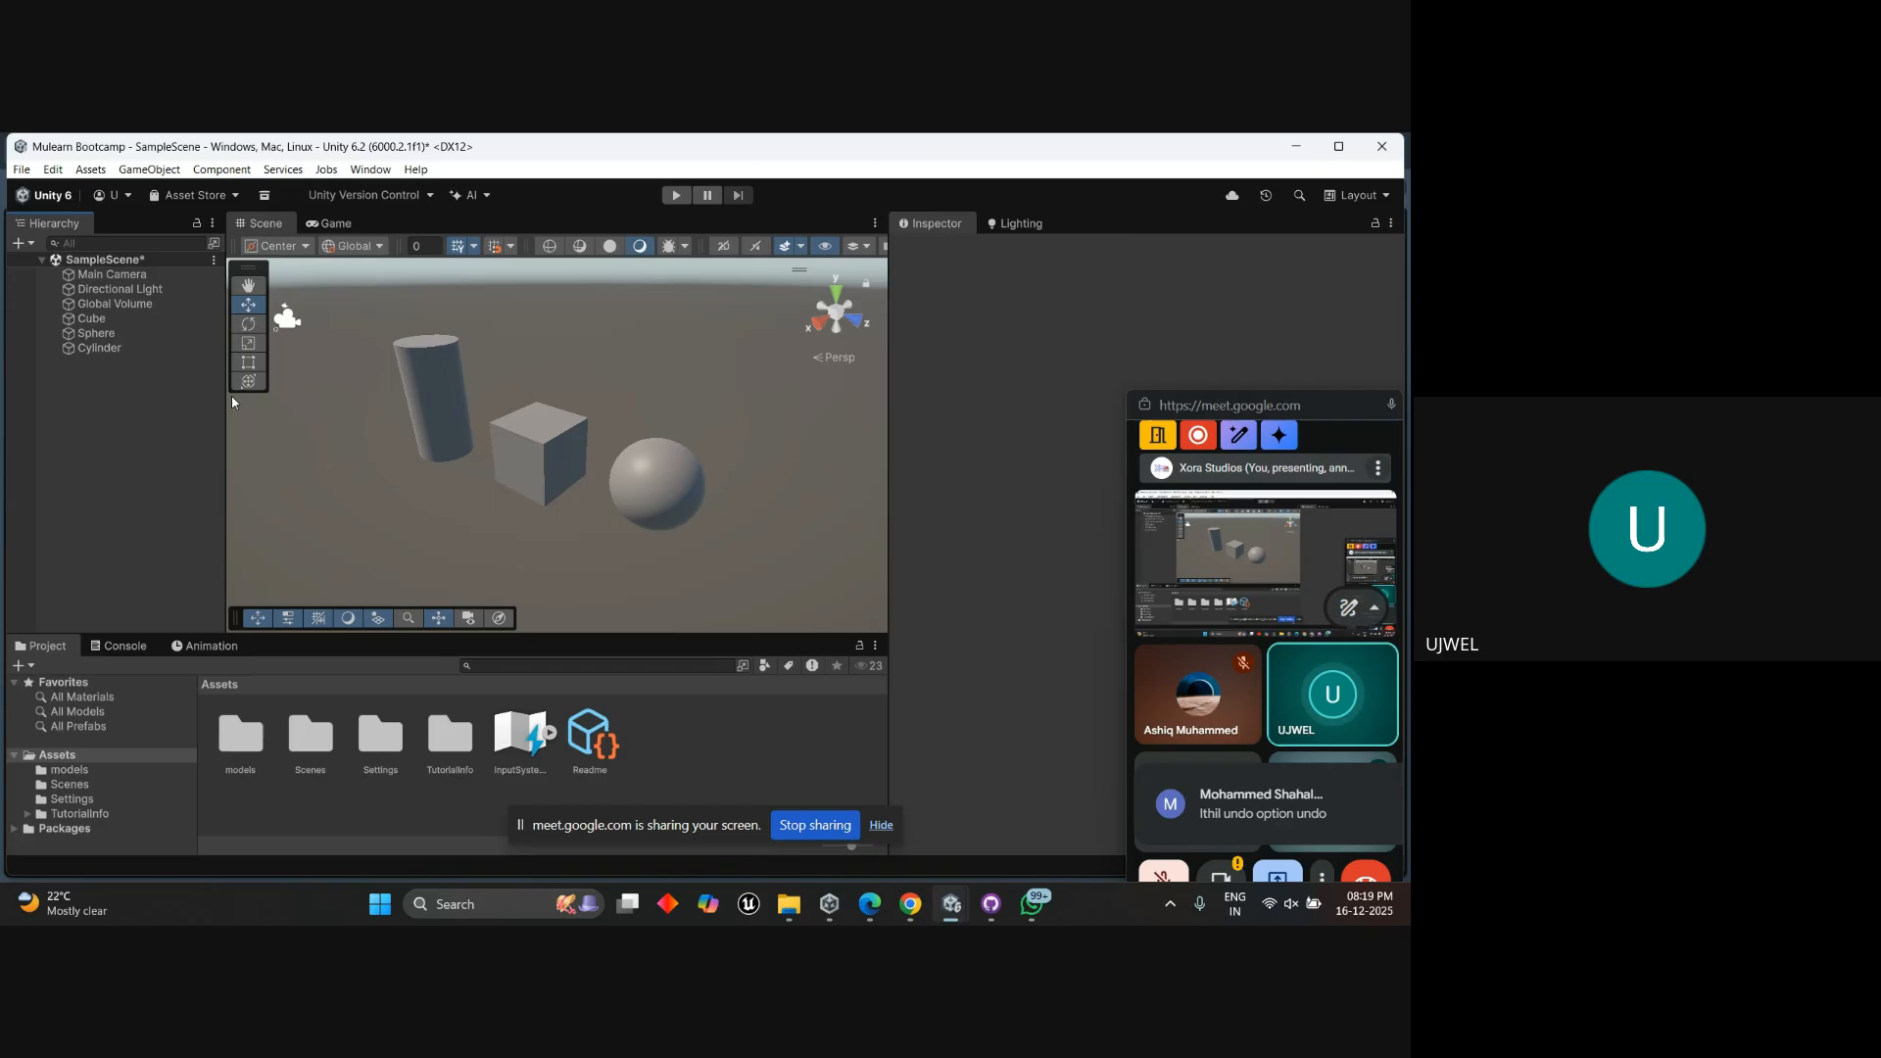
Undo the recent changes back to the sphere's initial placement, and redo them to restore the moved sphere and cylinder.
{"action": "key", "text": "ctrl+z"}
{"action": "key", "text": "ctrl+z"}
{"action": "key", "text": "ctrl+z"}
{"action": "key", "text": "ctrl+z"}
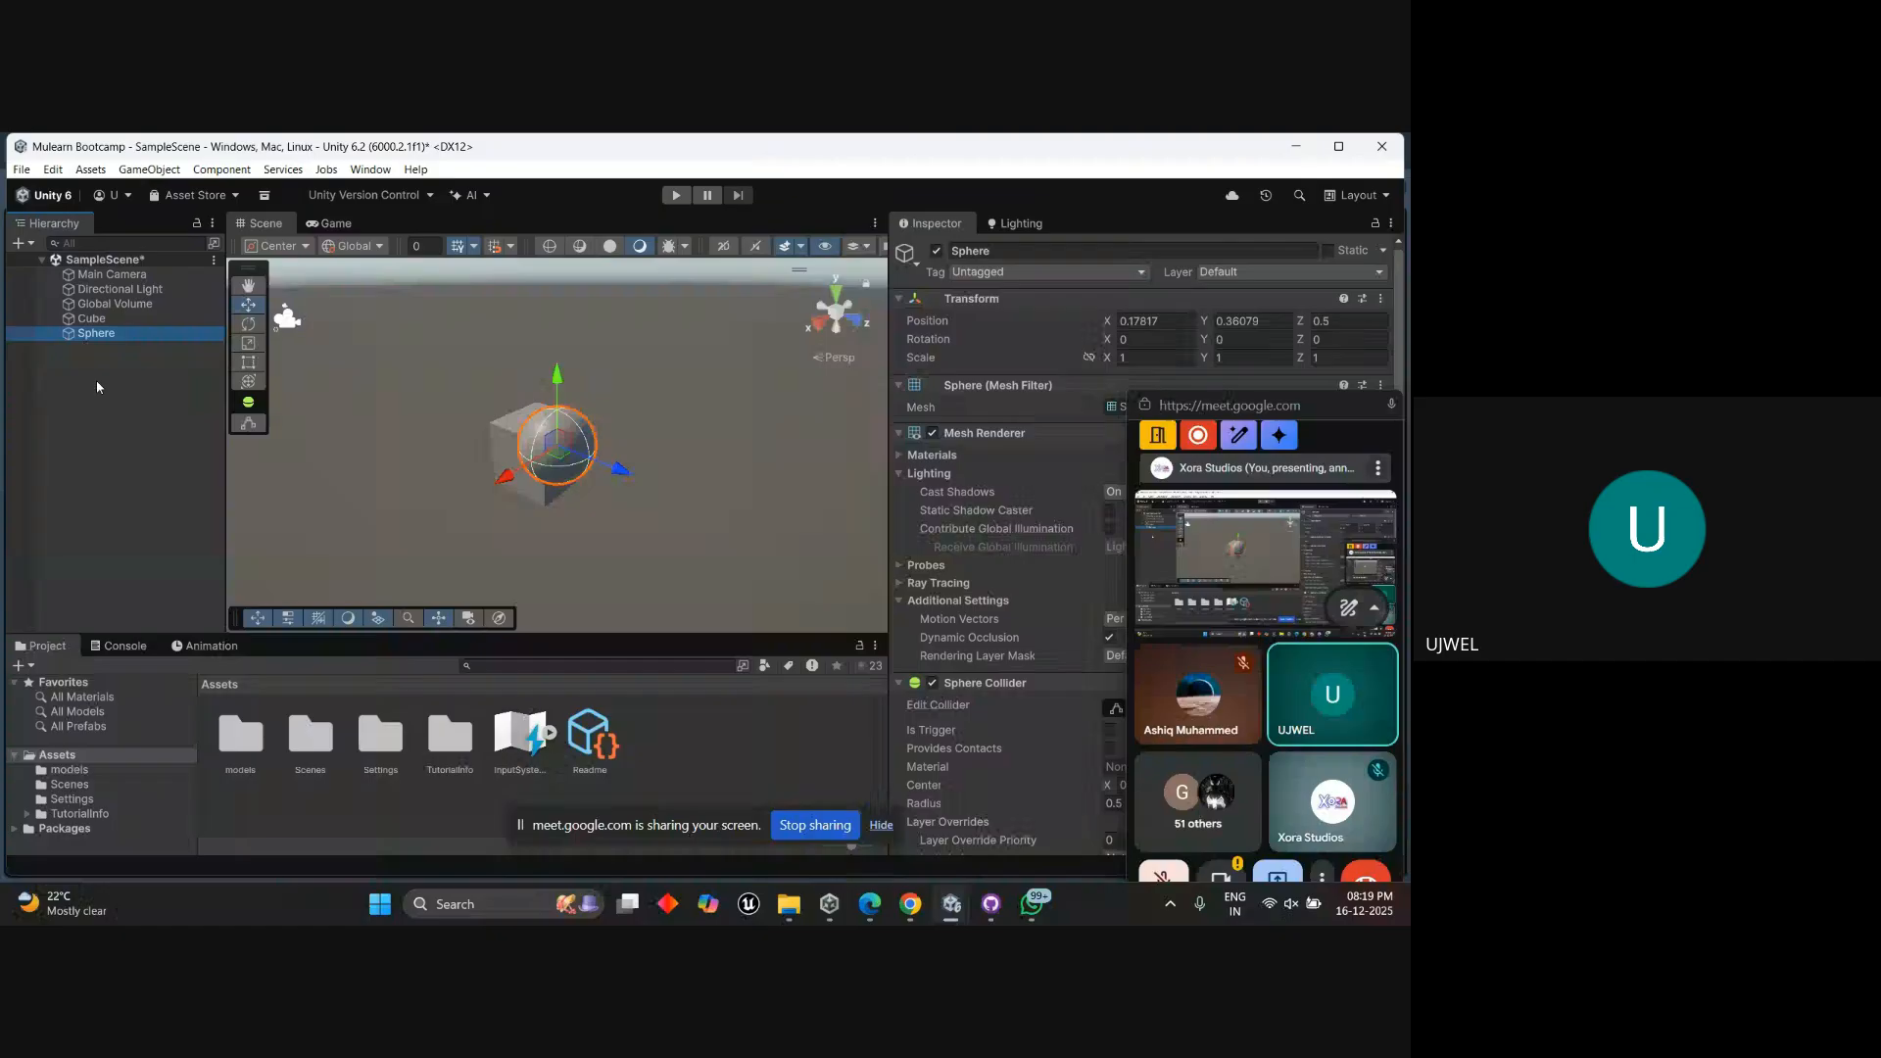
{"action": "key", "text": "ctrl+y"}
{"action": "key", "text": "ctrl+y"}
{"action": "key", "text": "ctrl+y"}
{"action": "key", "text": "ctrl+y"}
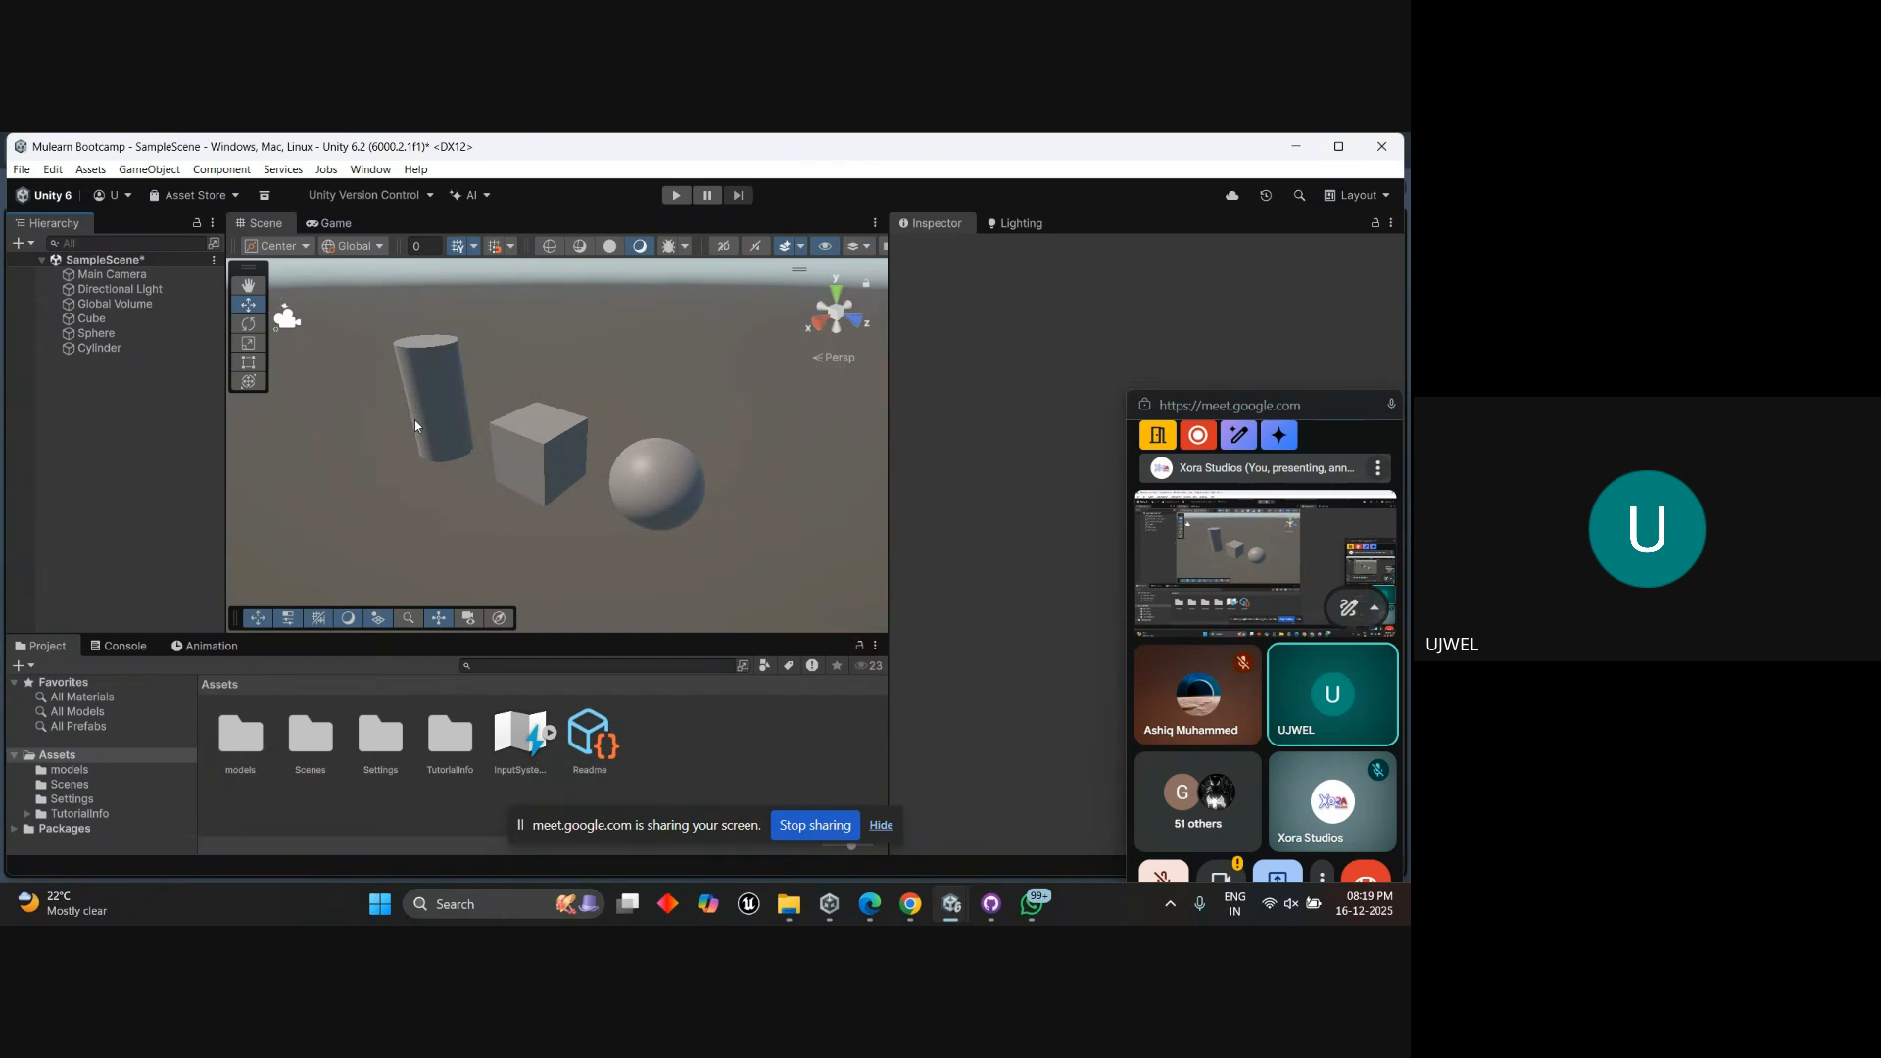
Add a 3D plane beneath the objects, move it to about X -0.58, Y -0.92, and deselect it.
{"action": "left_click_drag", "start_coordinate": [415, 420], "coordinate": [431, 490], "text": "alt"}
{"action": "right_click", "coordinate": [74, 489]}
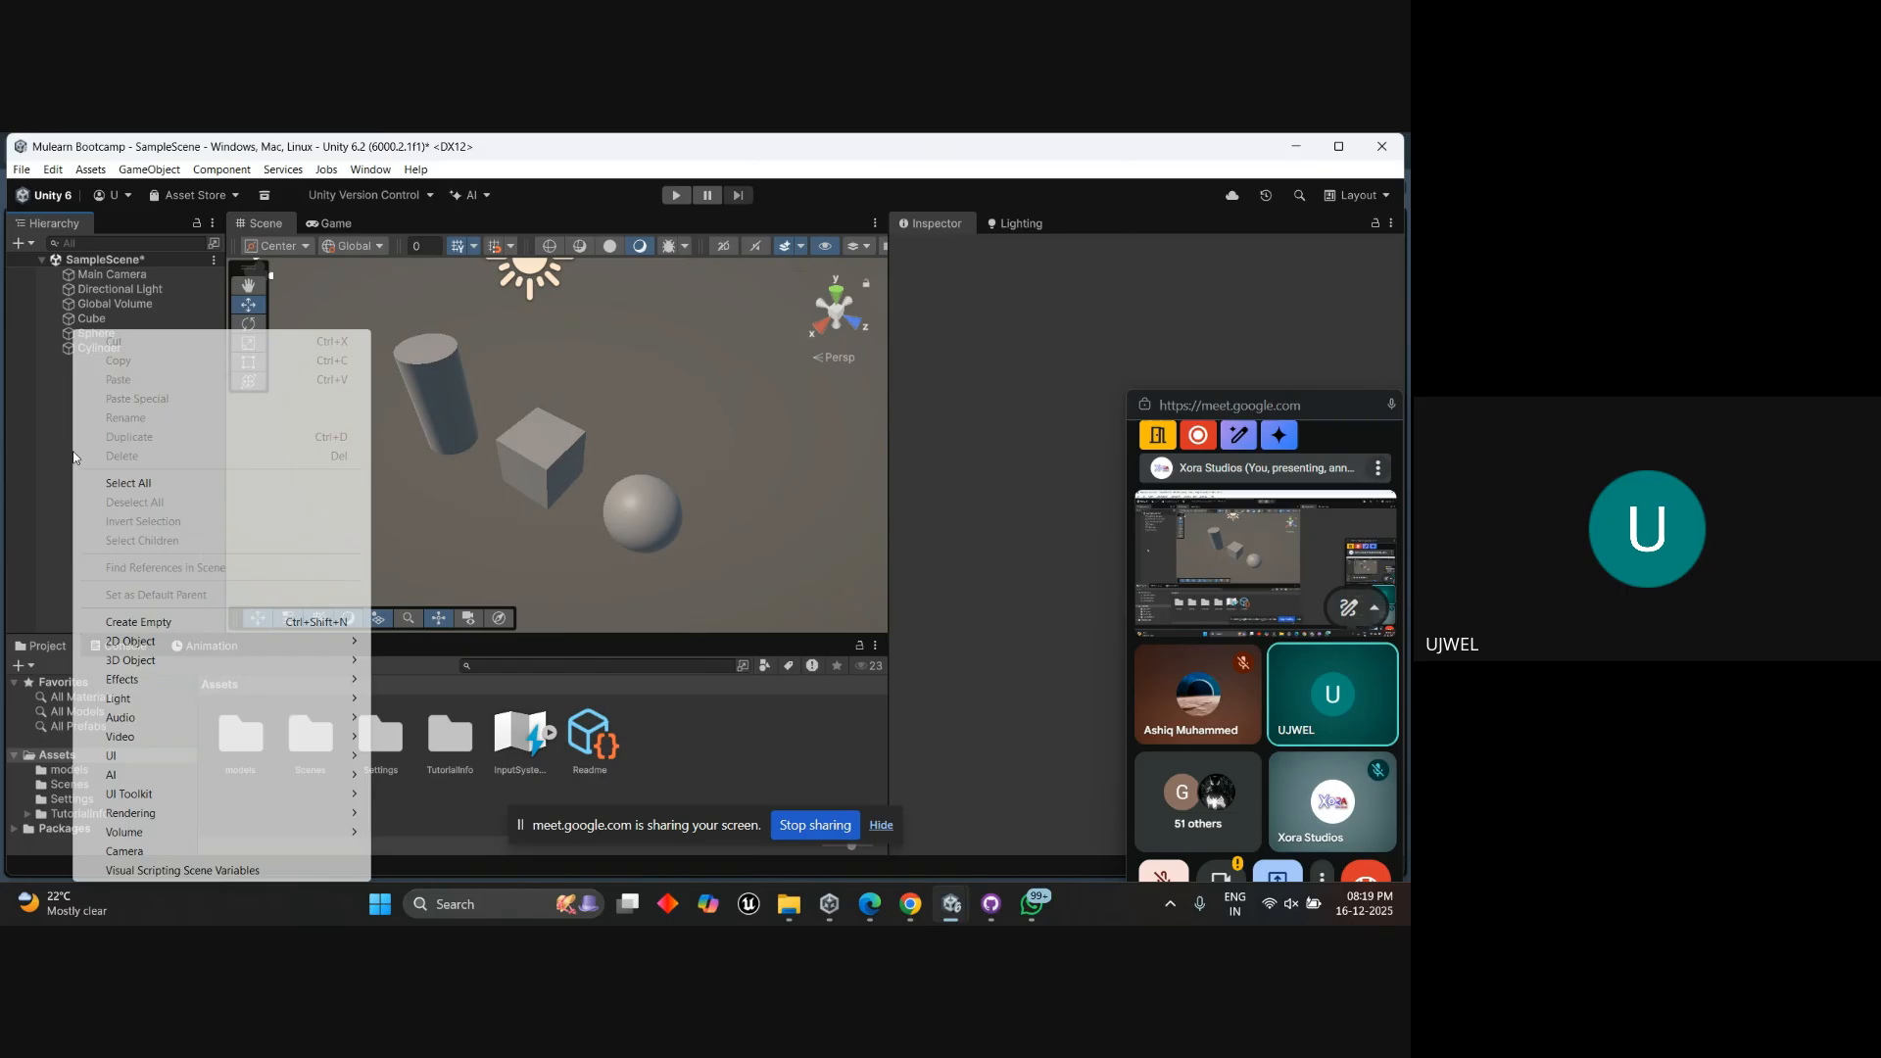
{"action": "mouse_move", "coordinate": [169, 660]}
{"action": "left_click", "coordinate": [439, 737]}
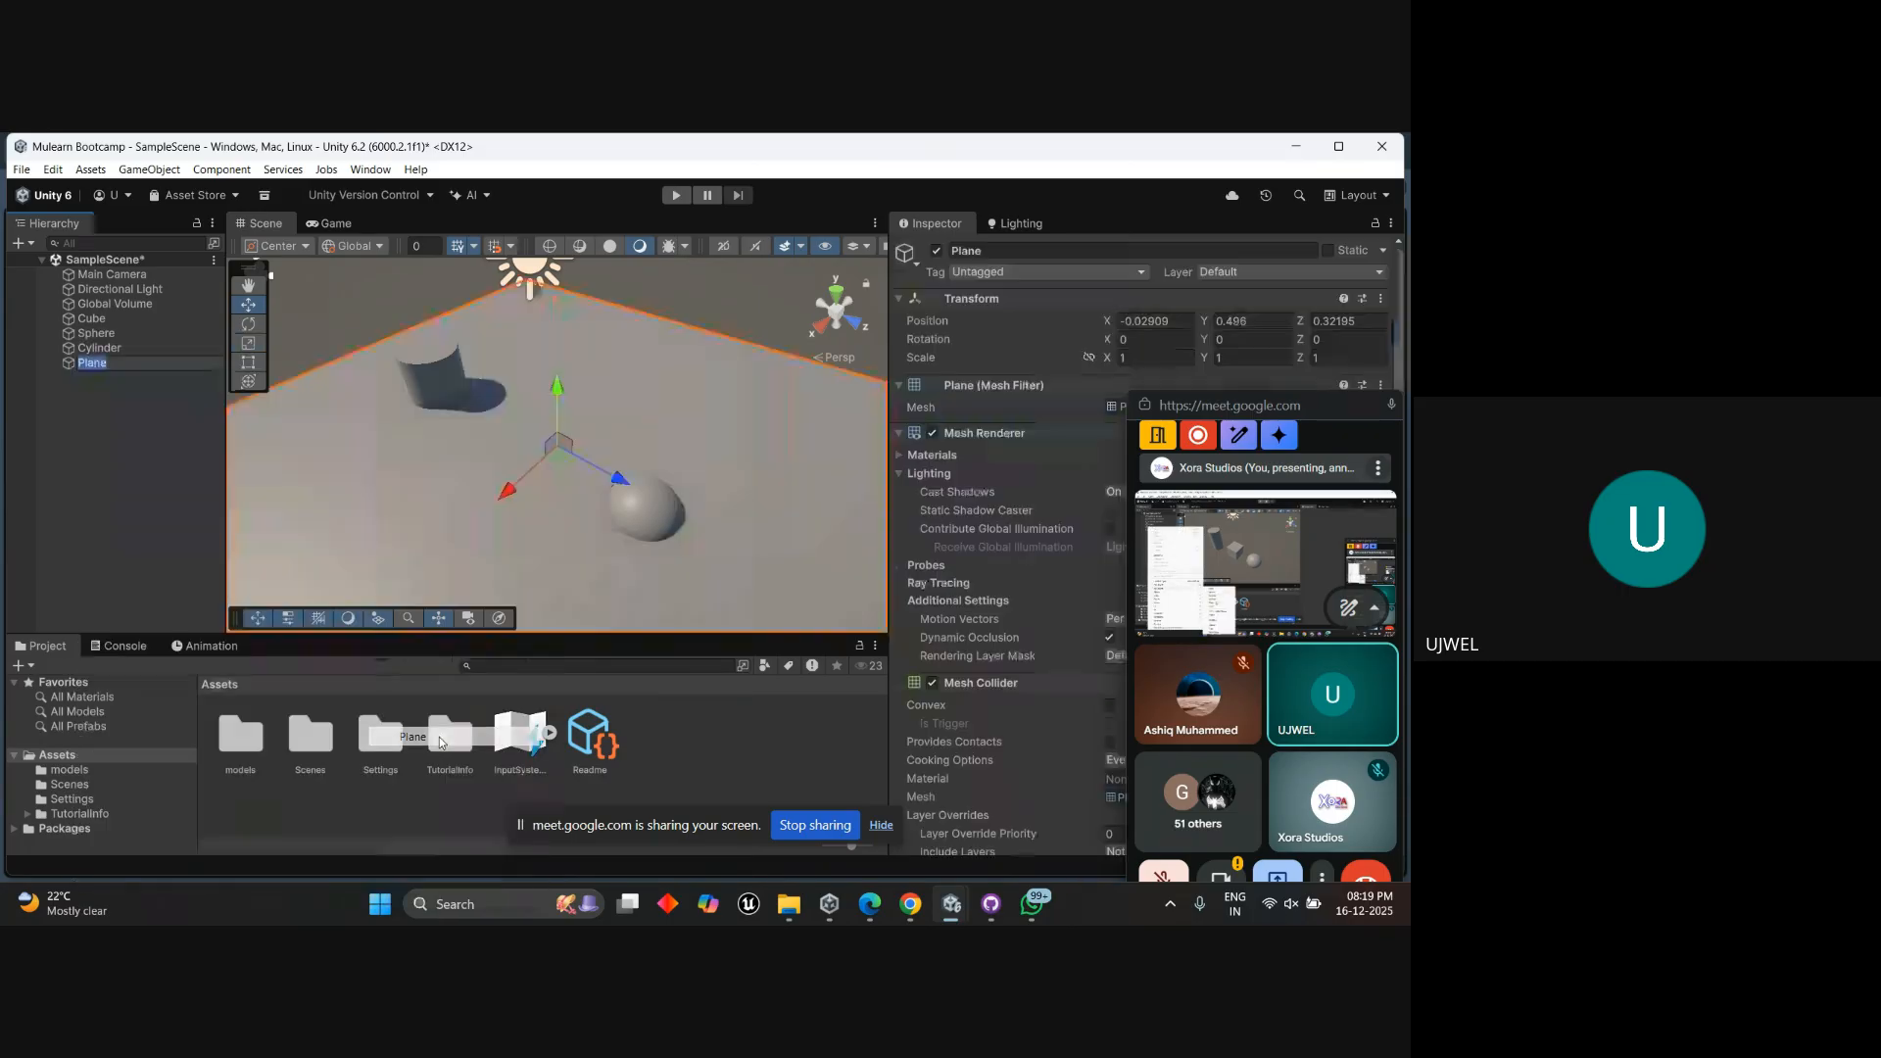
{"action": "left_click_drag", "start_coordinate": [558, 407], "coordinate": [619, 525]}
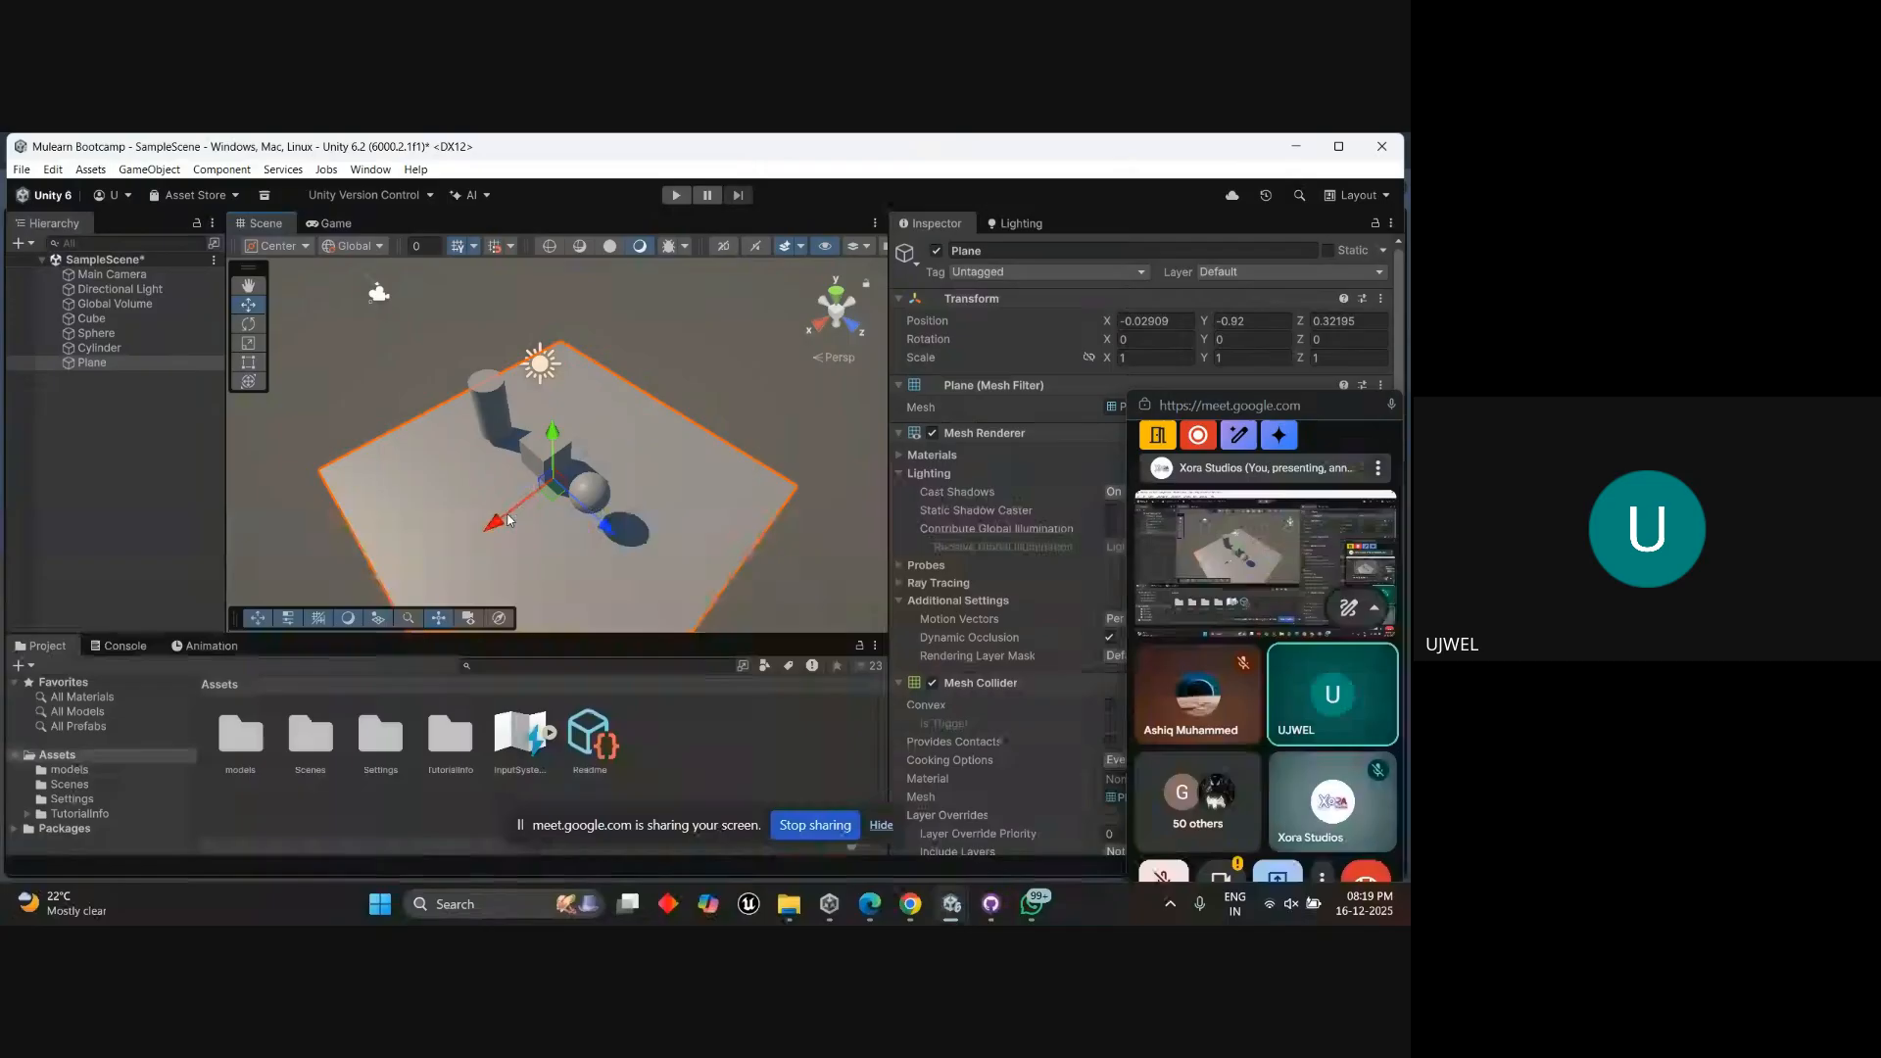
{"action": "left_click_drag", "start_coordinate": [501, 523], "coordinate": [661, 590]}
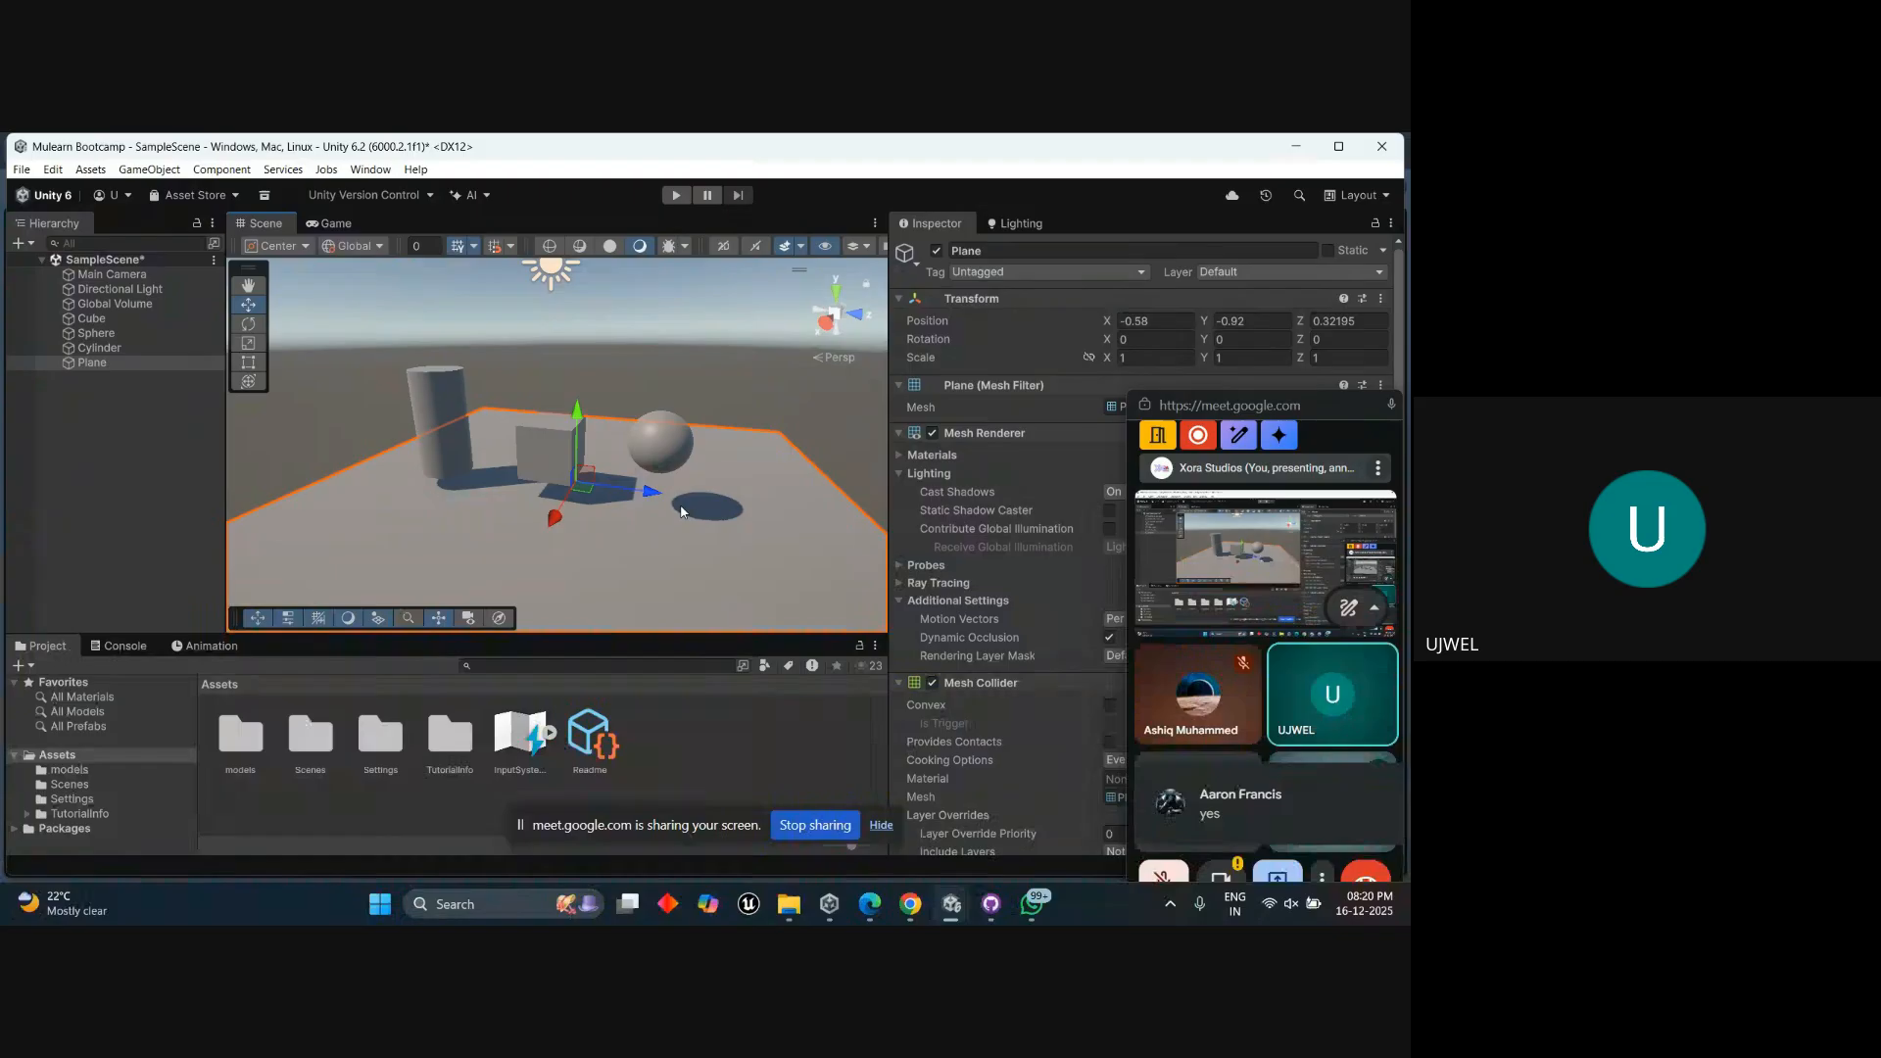
{"action": "scroll", "coordinate": [657, 492], "scroll_direction": "down", "scroll_amount": 1}
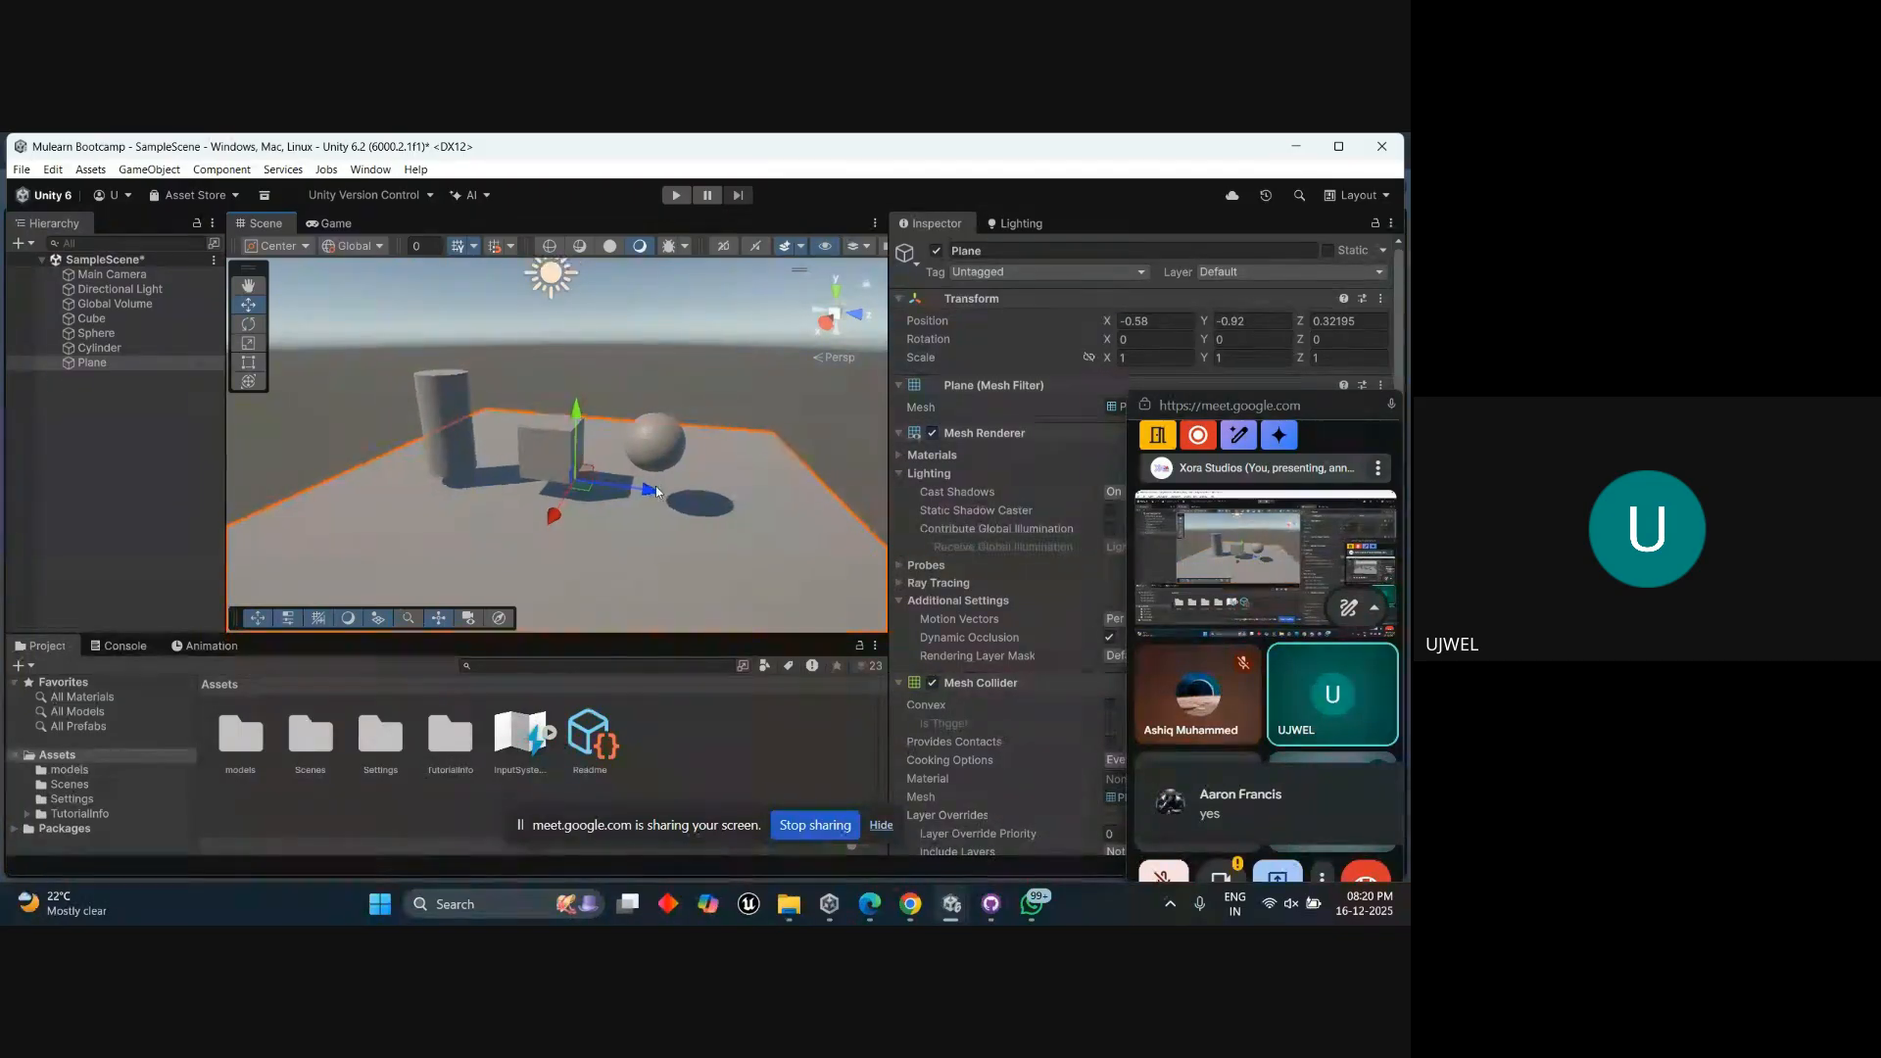
{"action": "left_click_drag", "start_coordinate": [658, 492], "coordinate": [632, 532], "text": "alt"}
{"action": "scroll", "coordinate": [625, 544], "scroll_direction": "up", "scroll_amount": 2}
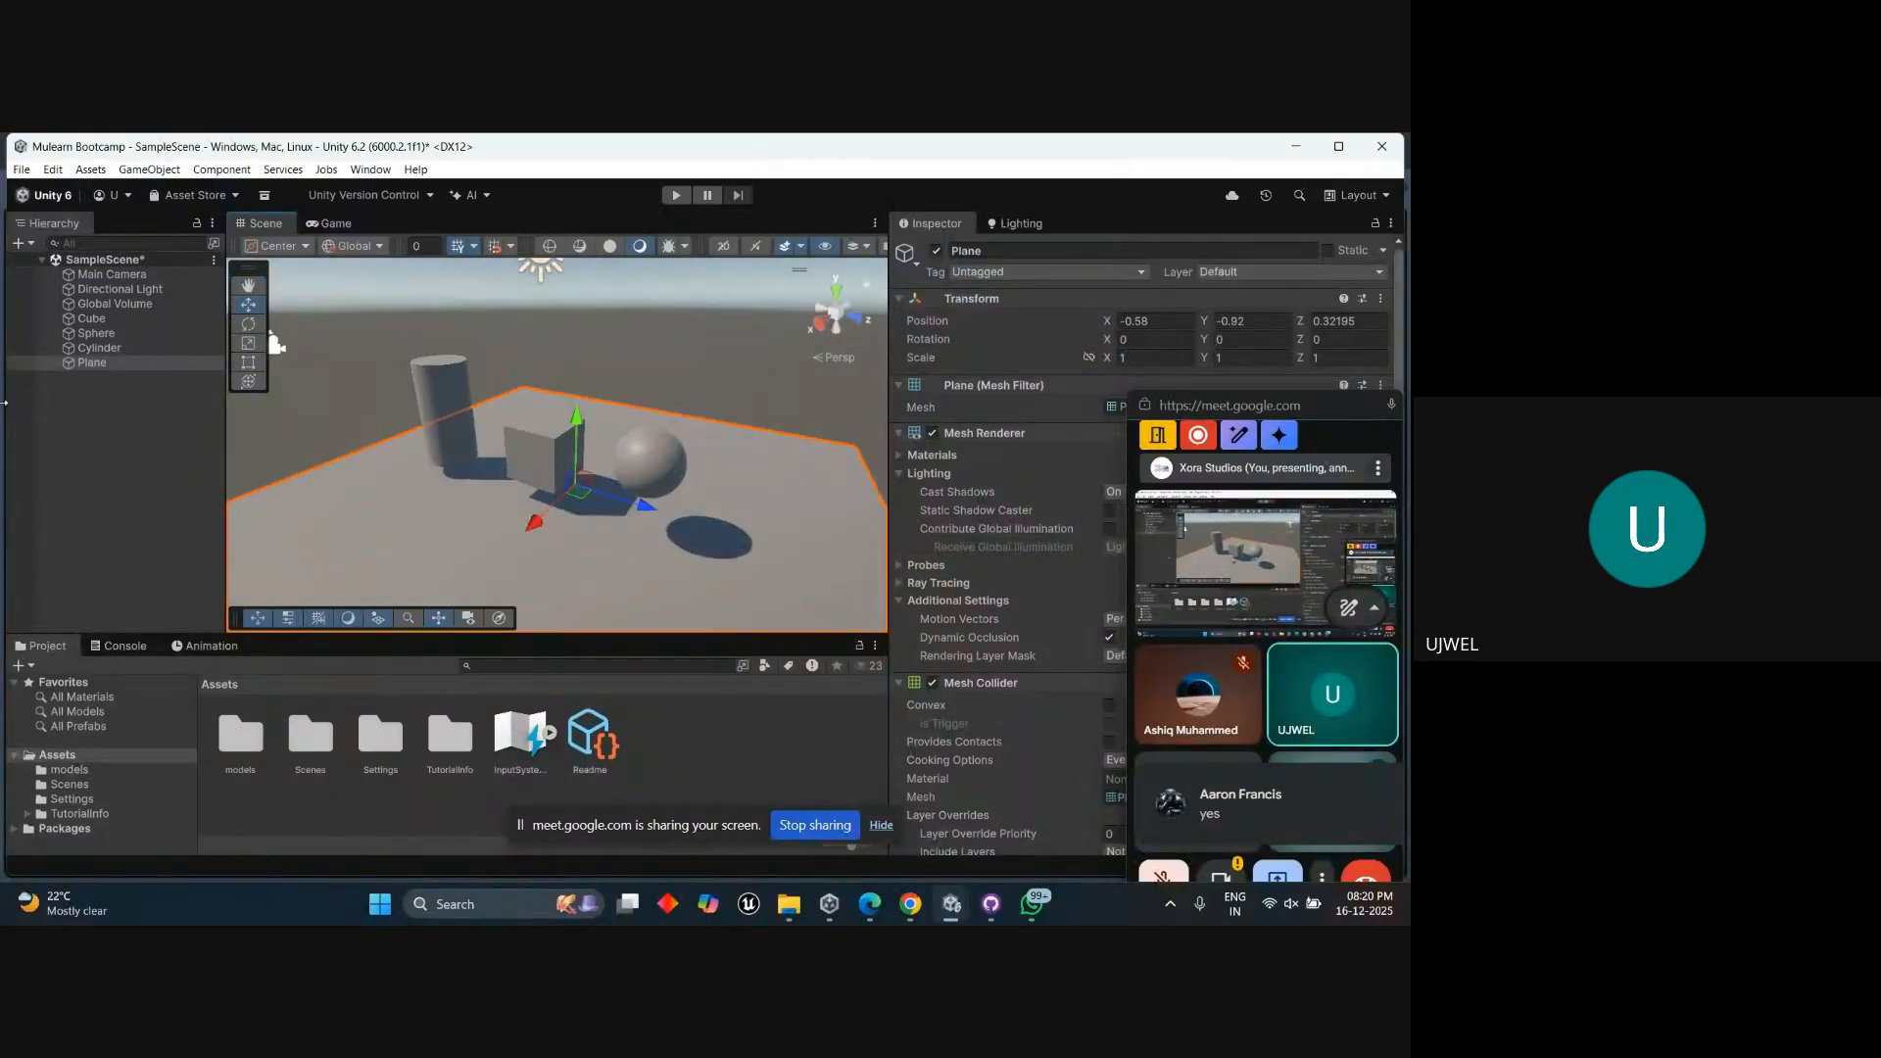
{"action": "left_click", "coordinate": [116, 436]}
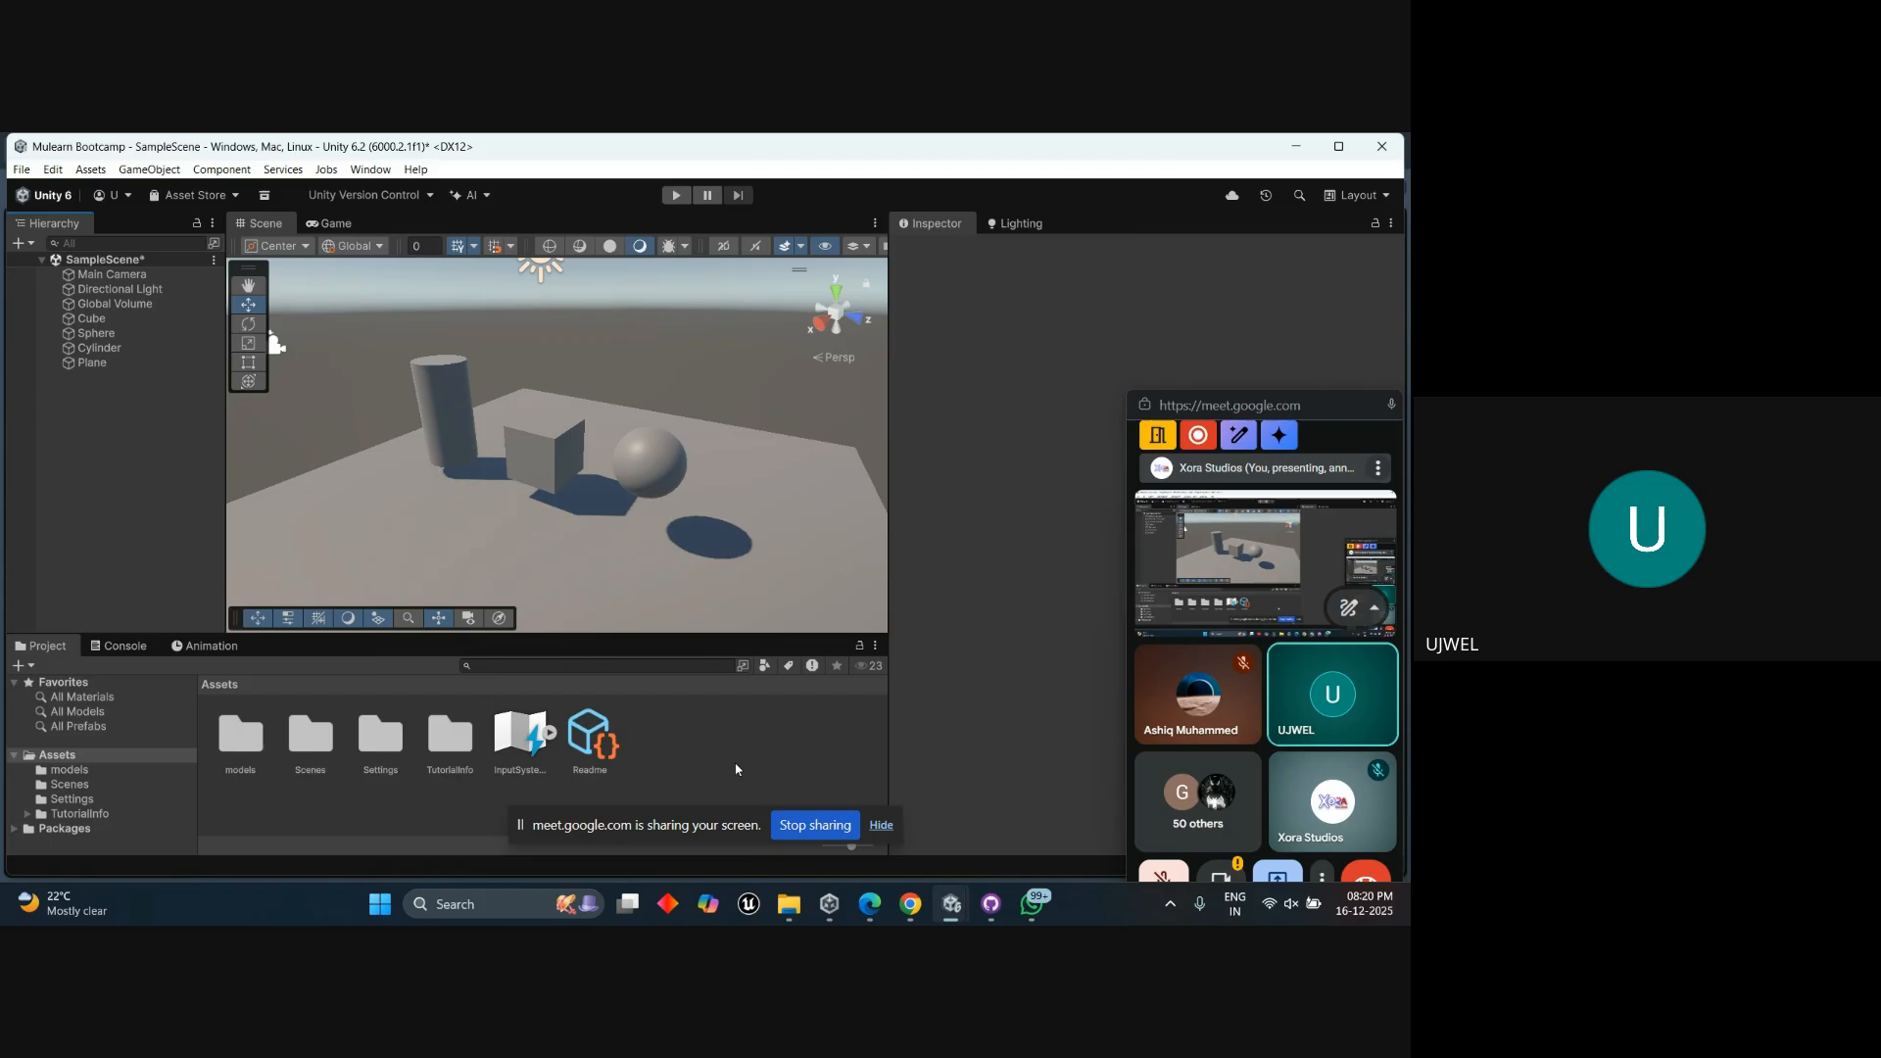
Create a new folder named "material" in the project's Assets folder.
{"action": "right_click", "coordinate": [731, 730]}
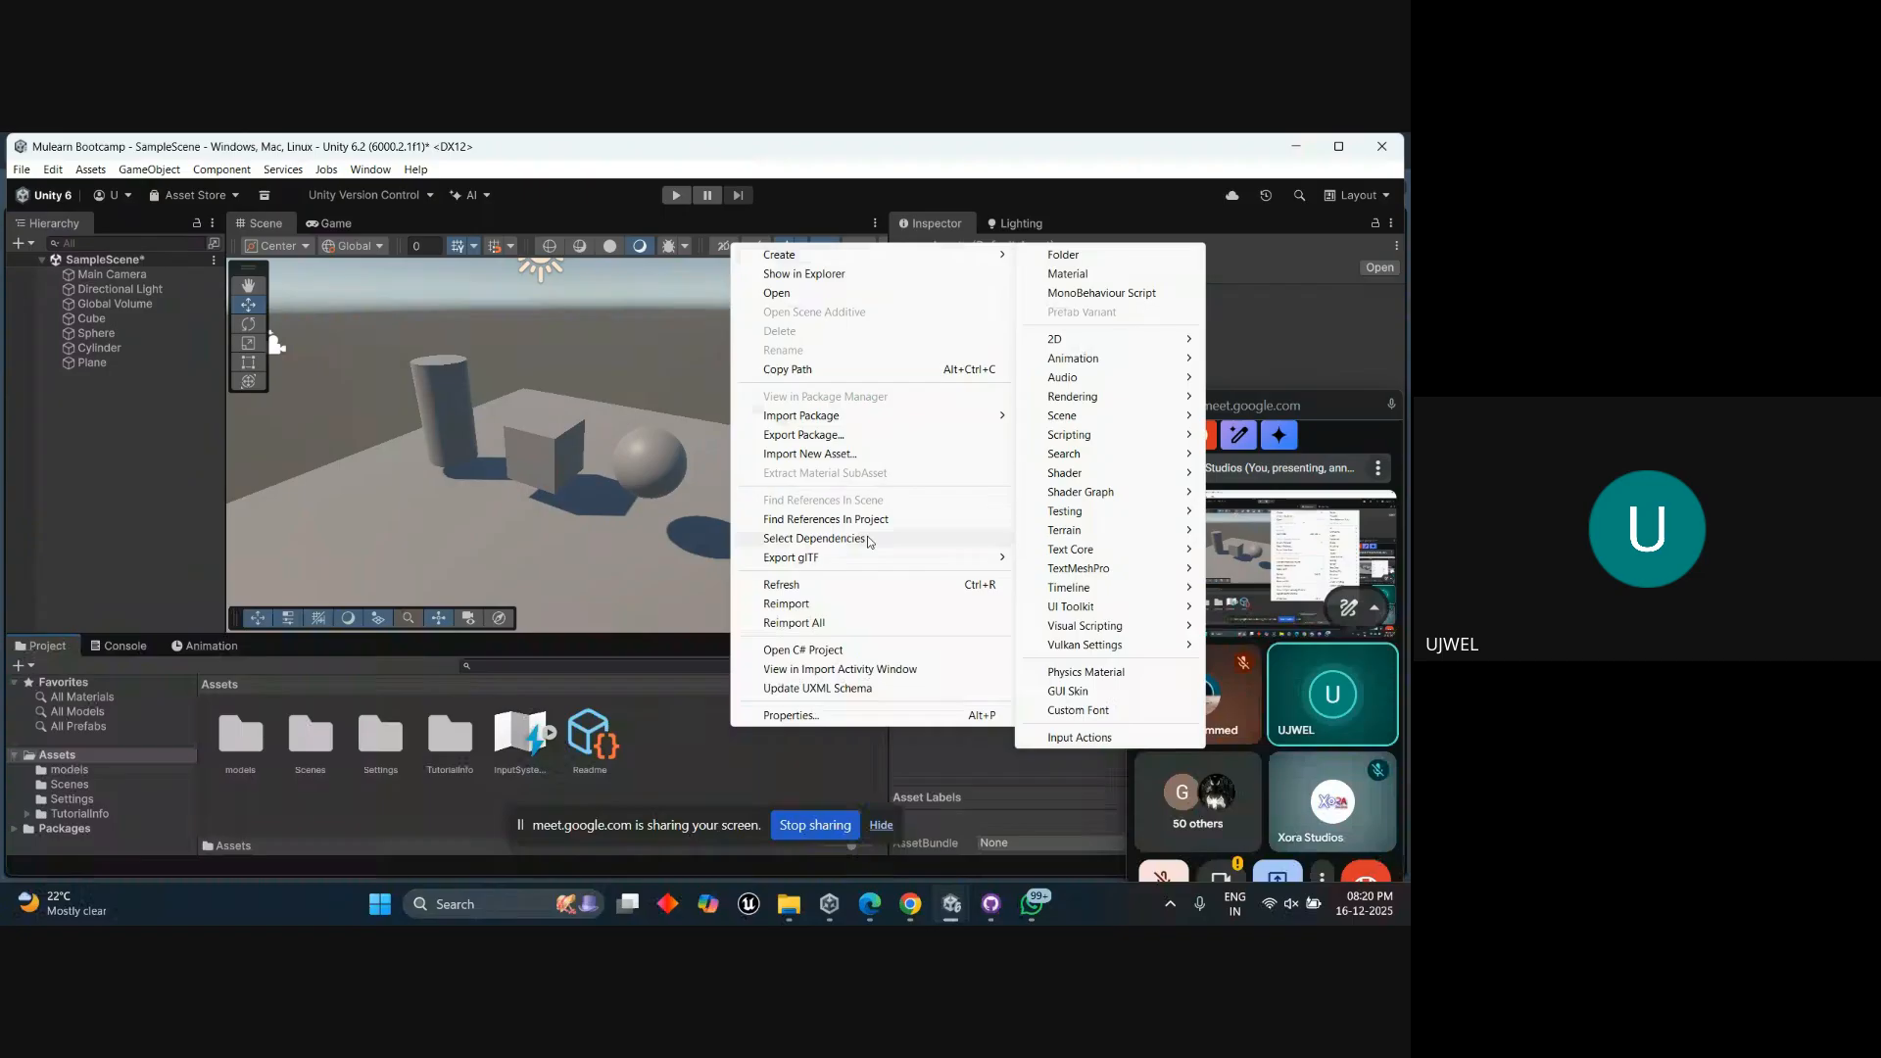
{"action": "right_click", "coordinate": [684, 750]}
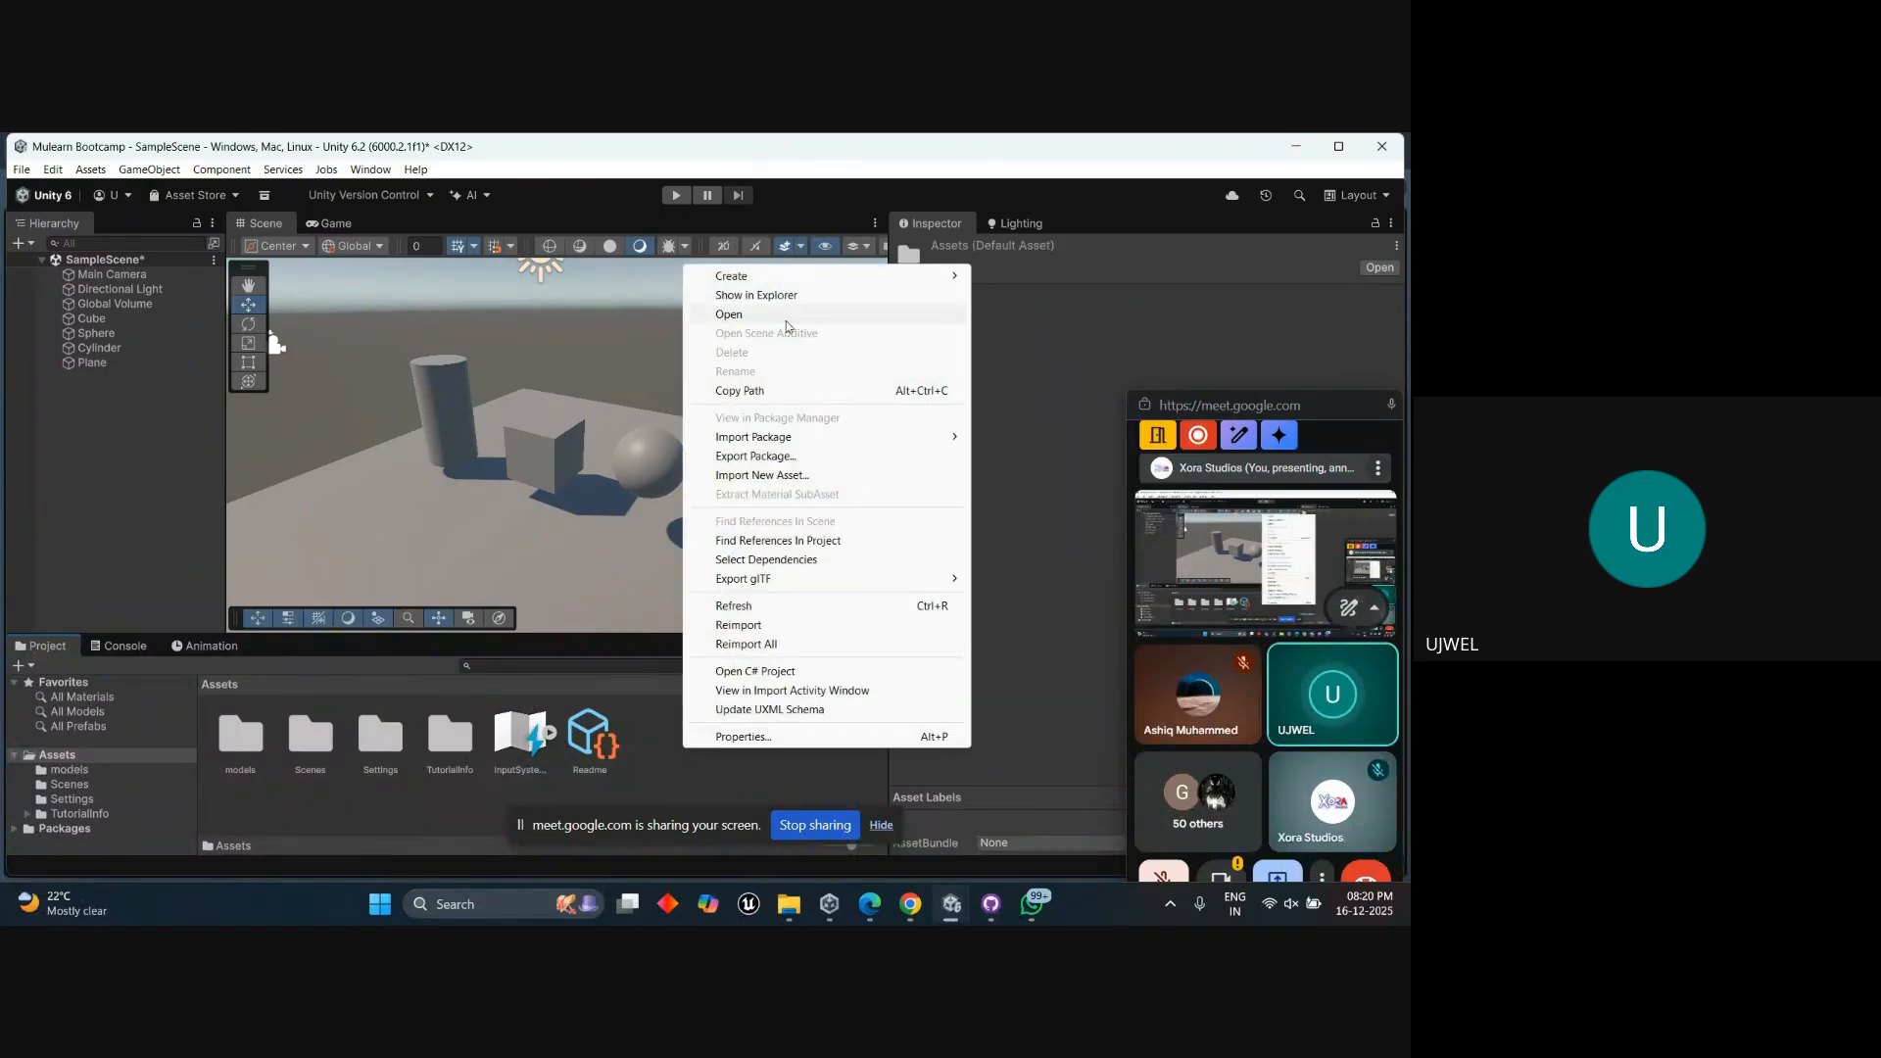
{"action": "mouse_move", "coordinate": [882, 279]}
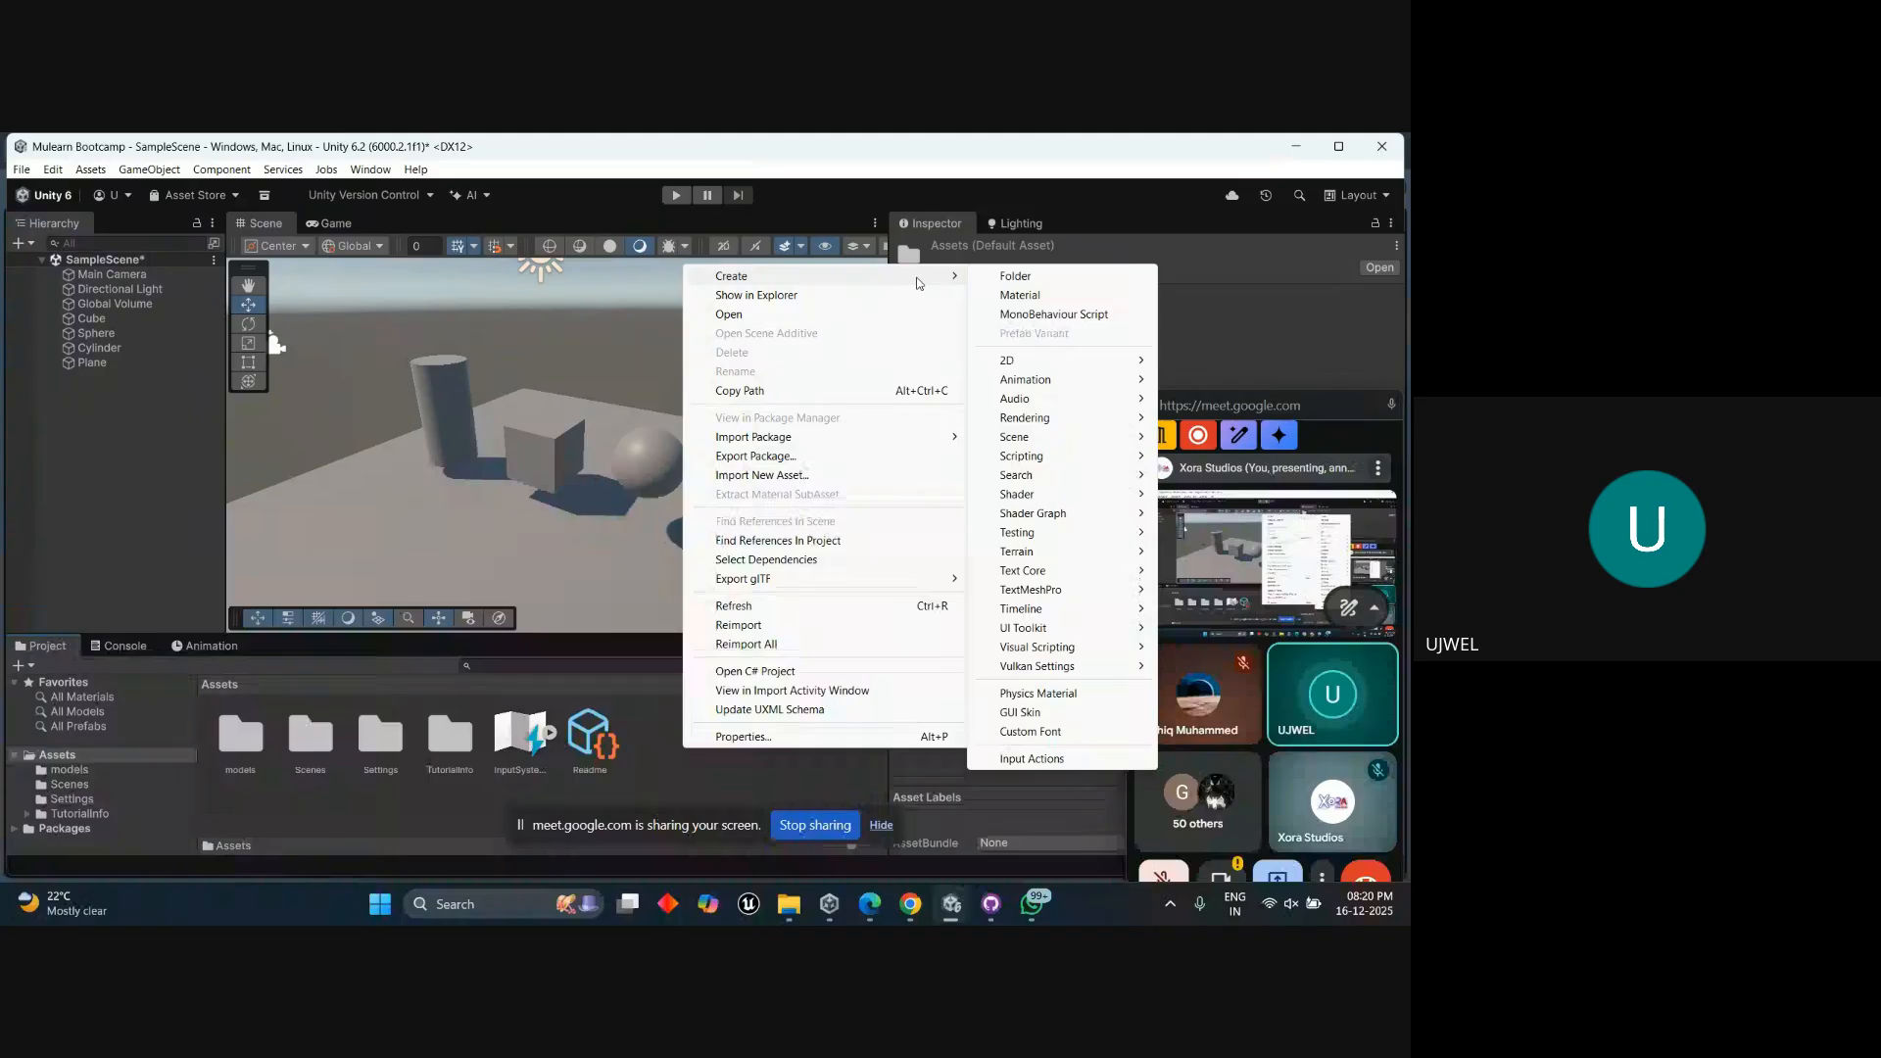
{"action": "left_click", "coordinate": [1050, 282]}
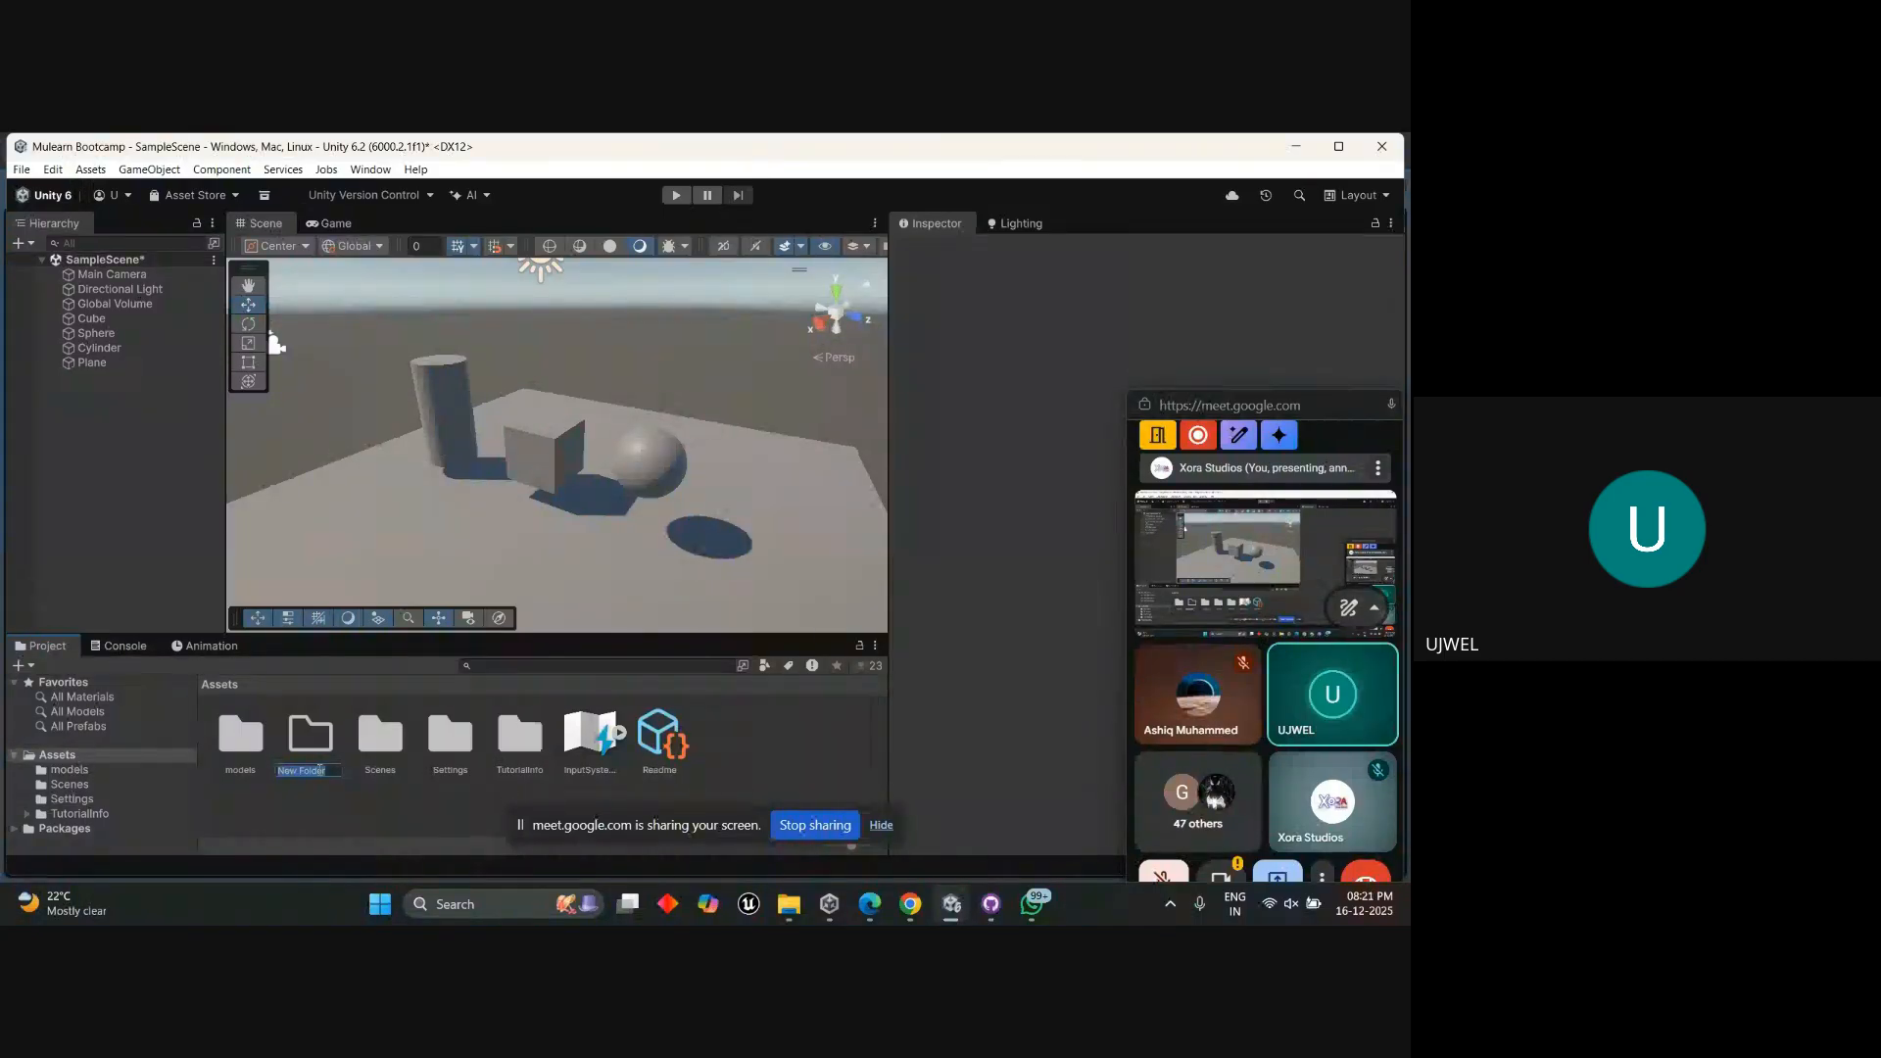
{"action": "key", "text": "BackSpace"}
{"action": "type", "text": "material"}
{"action": "key", "text": "Return"}
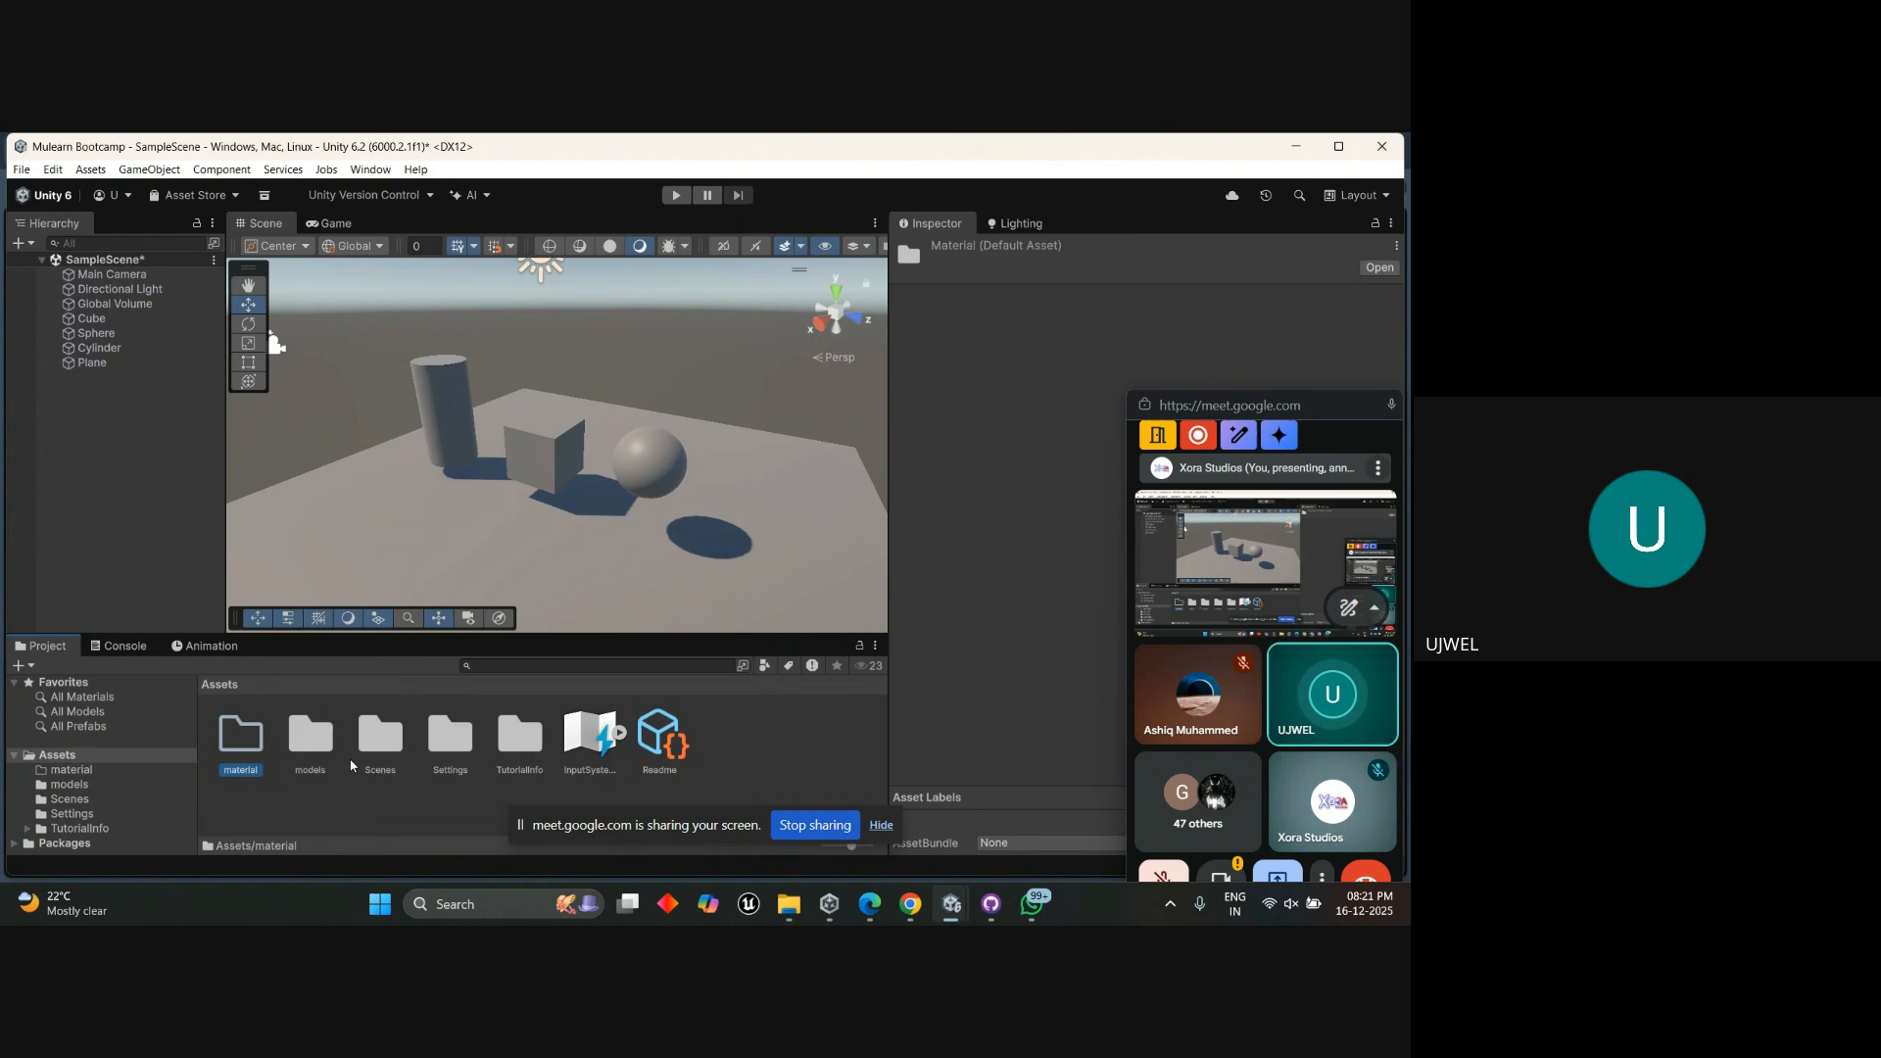
Create a new material named "red" inside the material folder.
{"action": "double_click", "coordinate": [260, 751]}
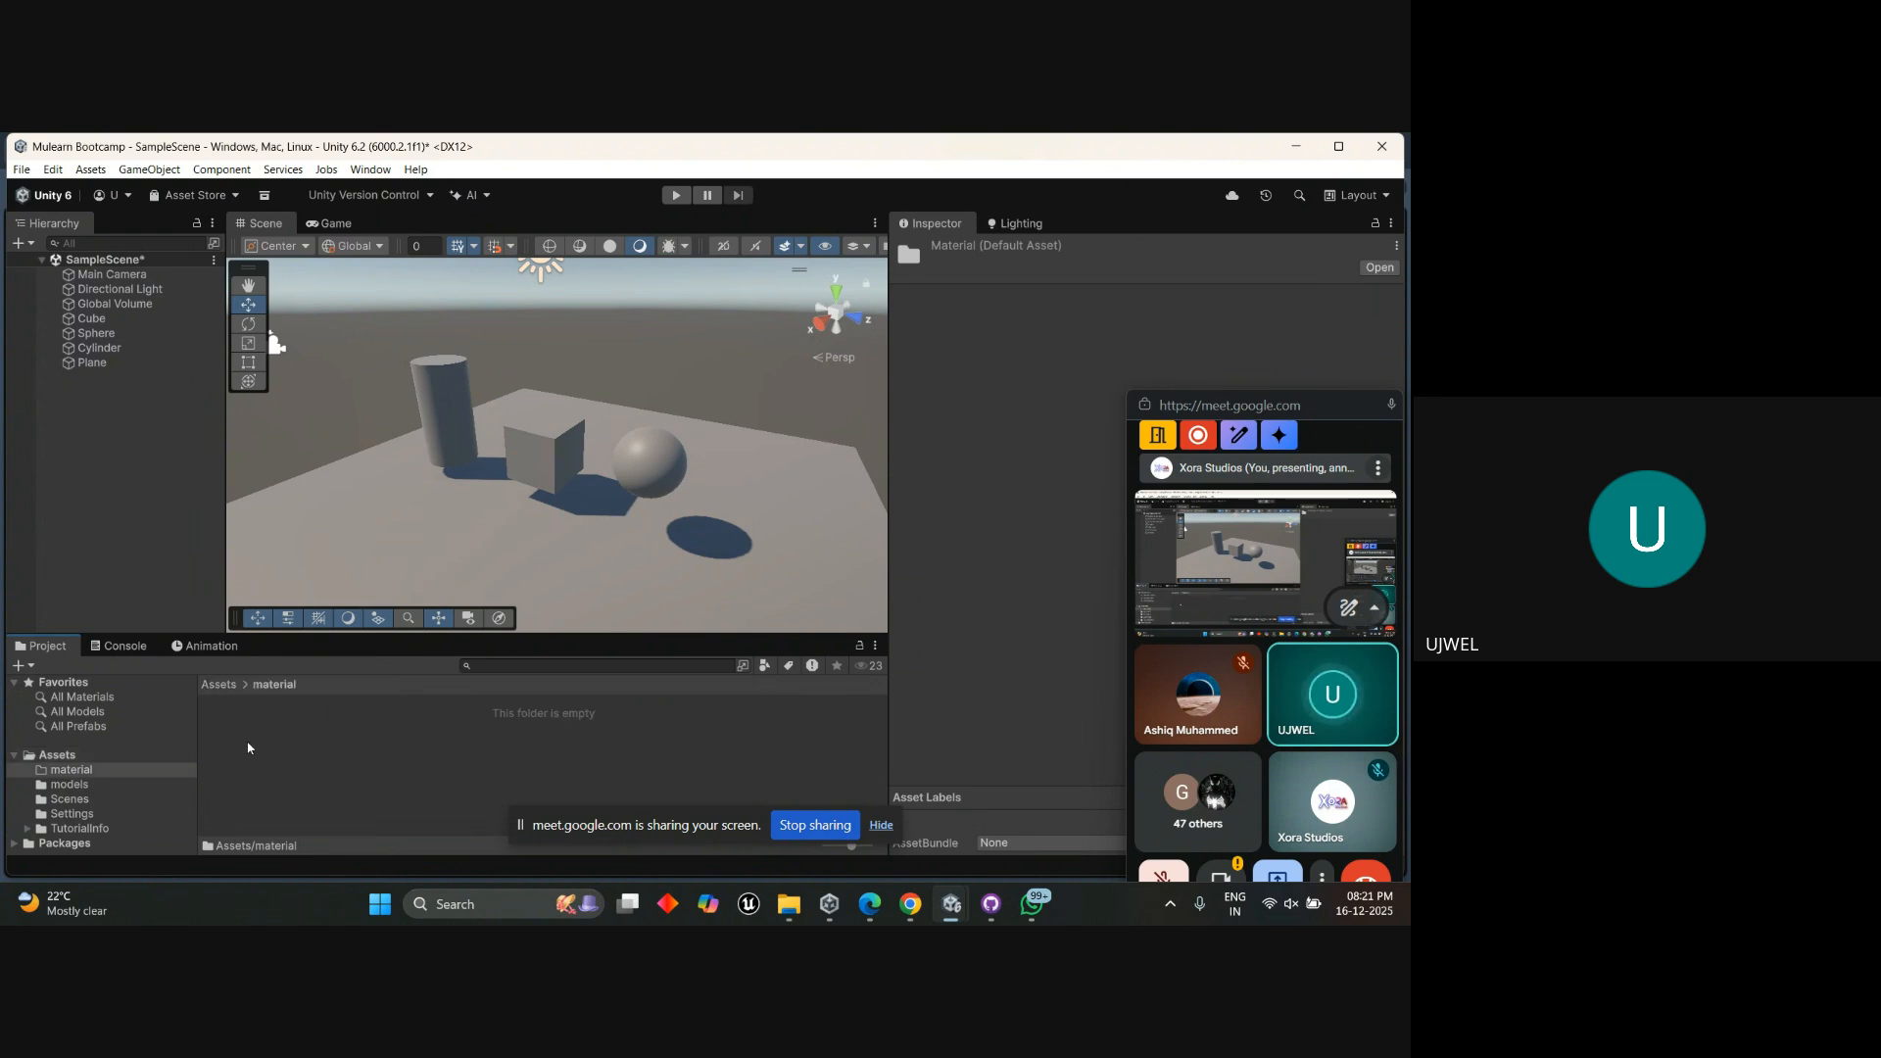
{"action": "right_click", "coordinate": [430, 748]}
{"action": "mouse_move", "coordinate": [689, 276]}
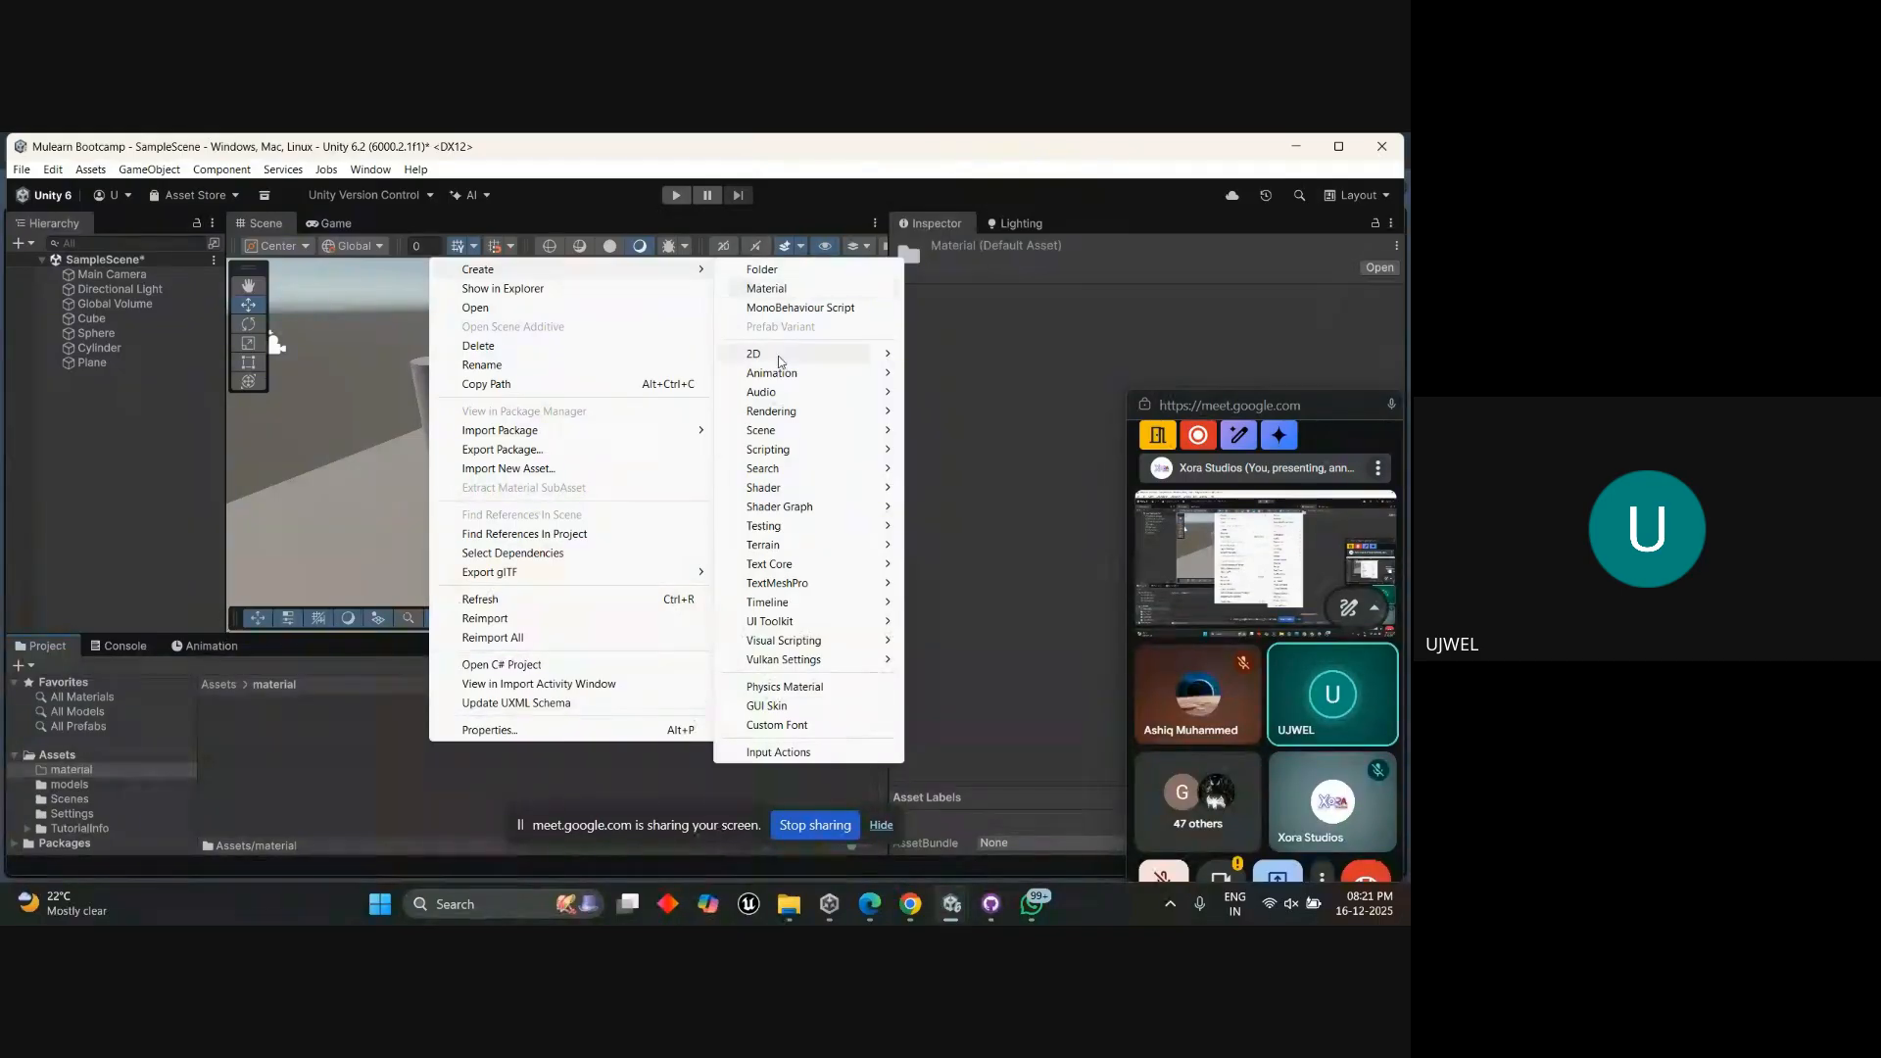
{"action": "mouse_move", "coordinate": [763, 471]}
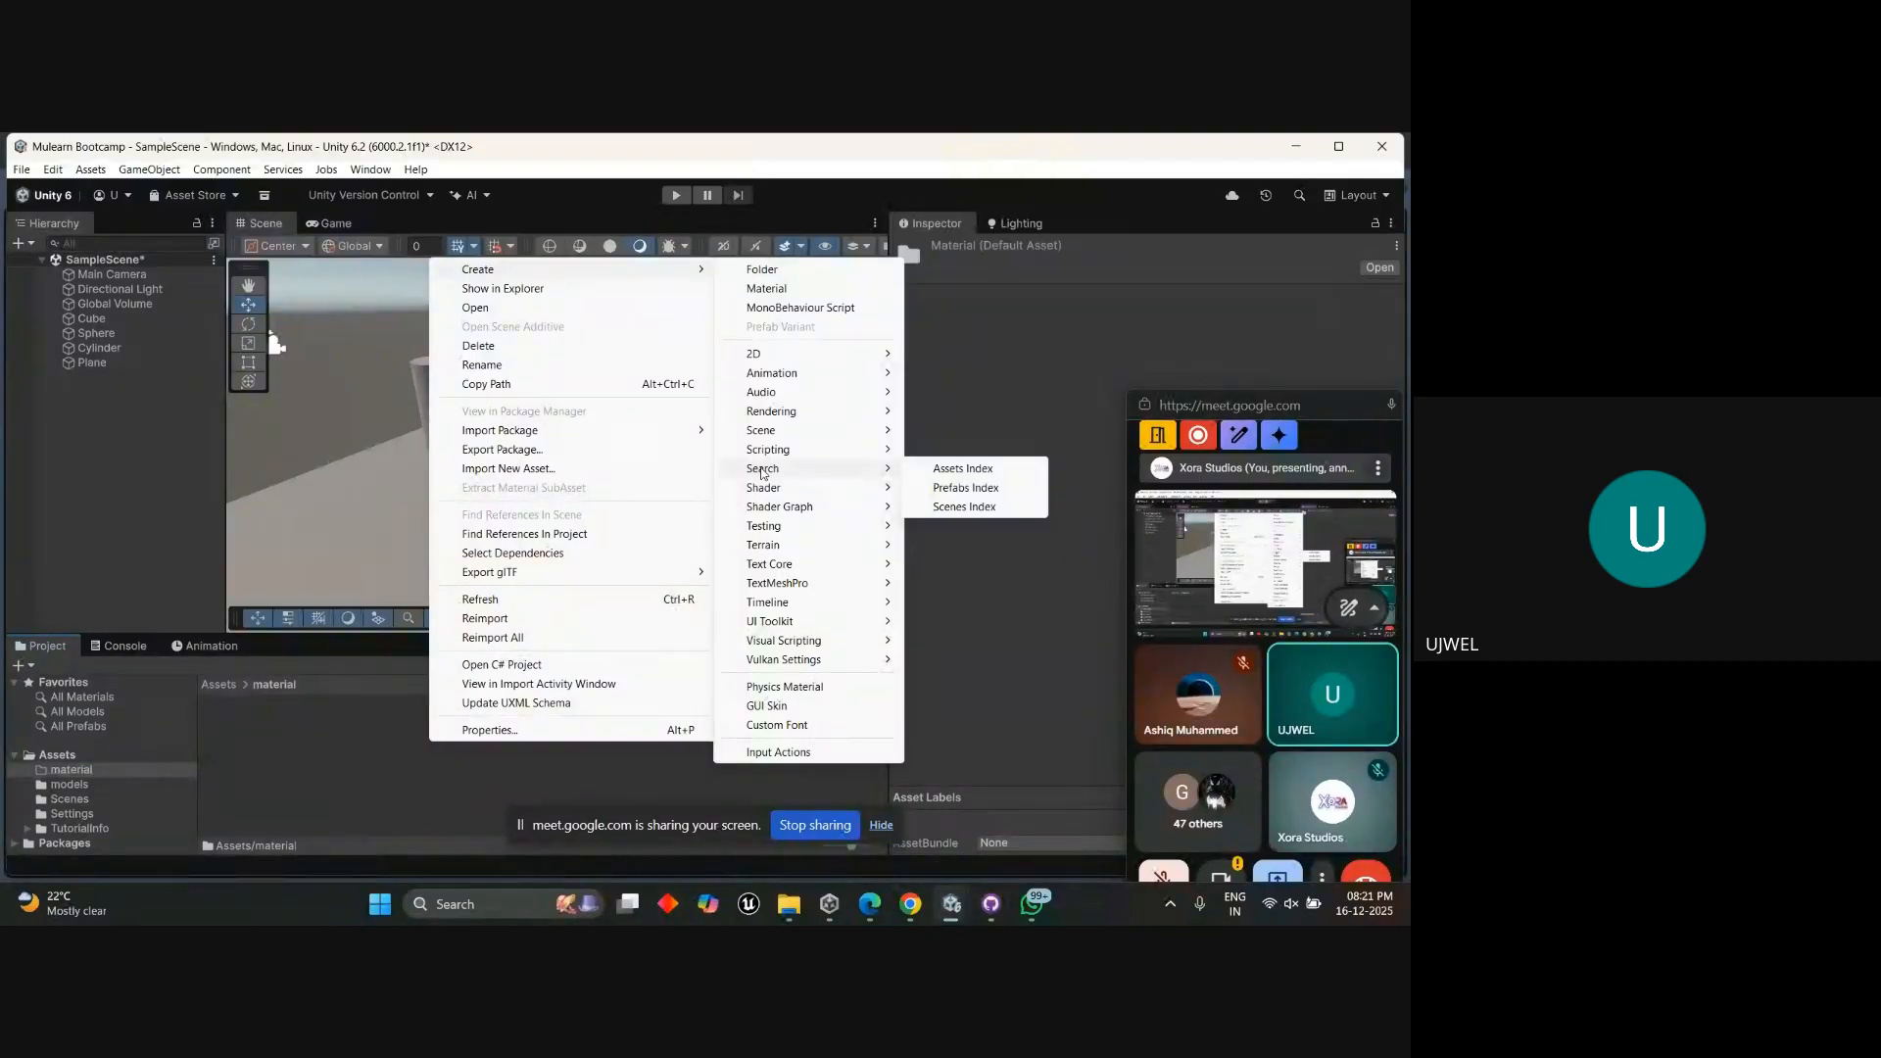
{"action": "left_click", "coordinate": [825, 287]}
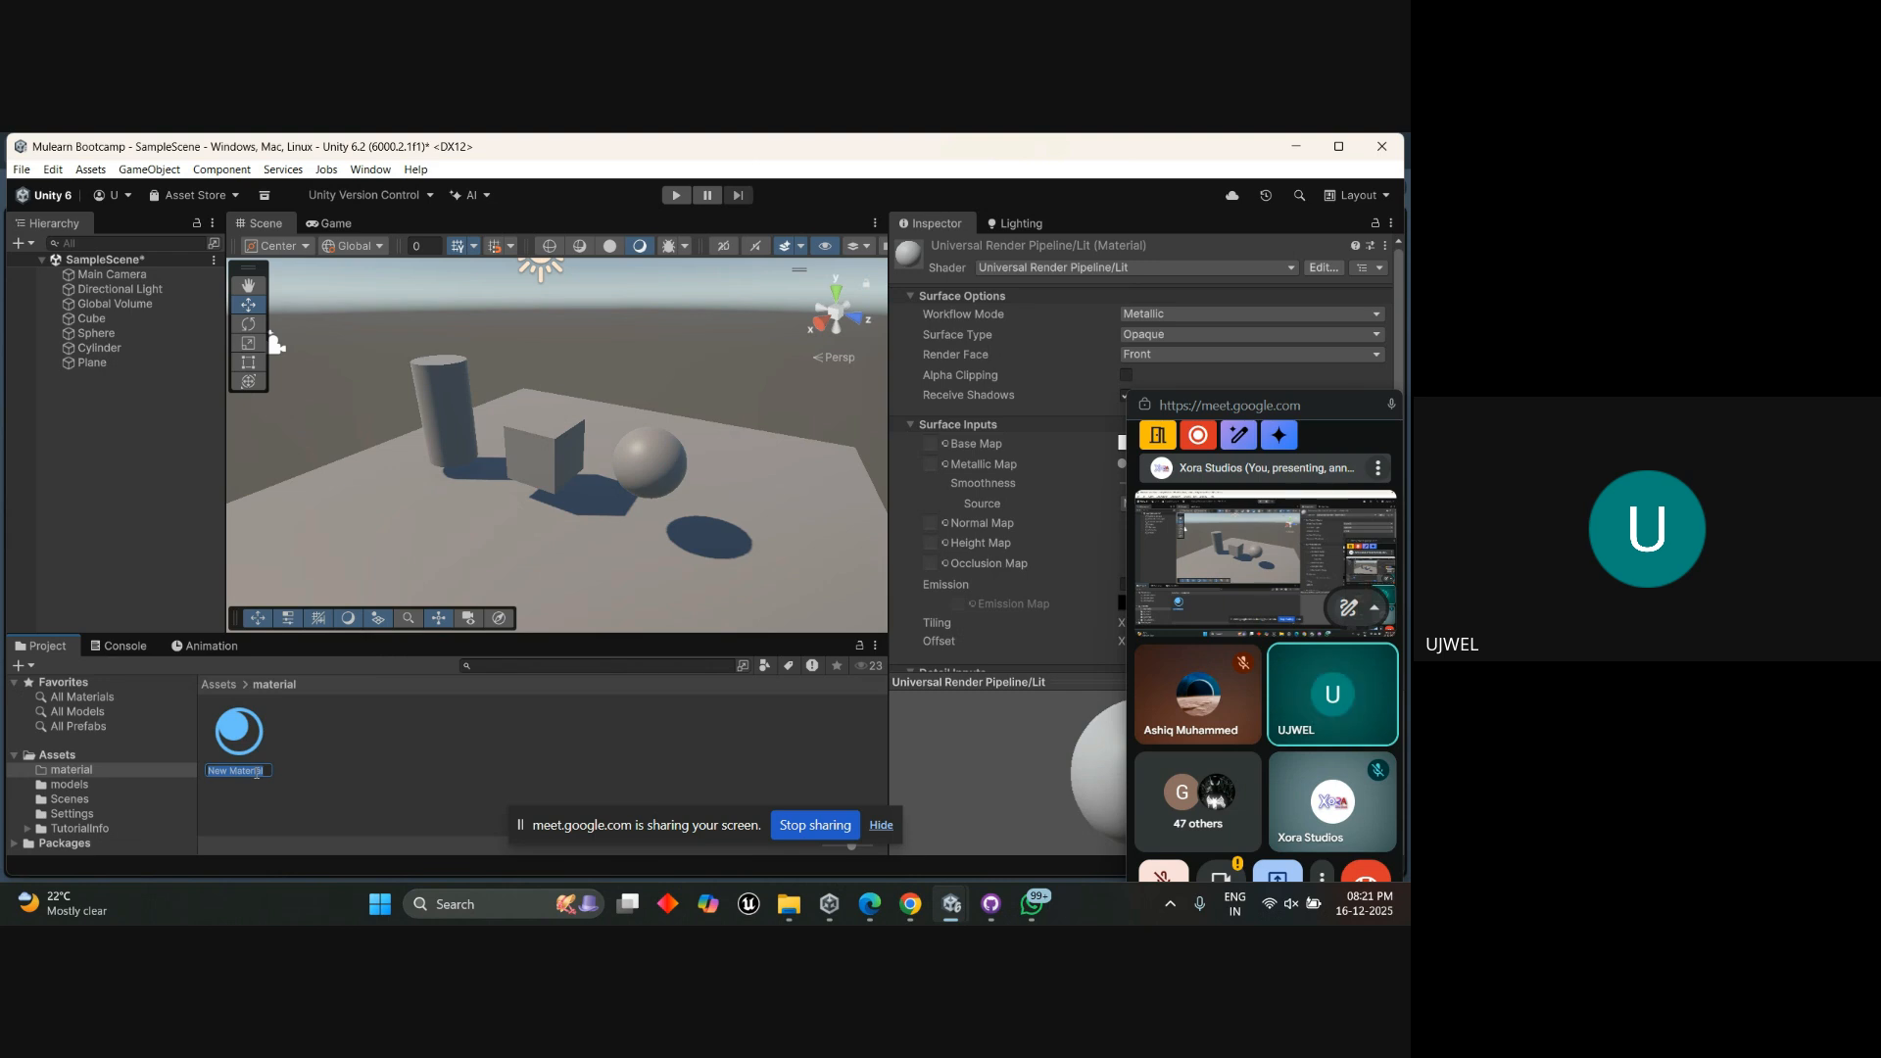
{"action": "key", "text": "BackSpace"}
{"action": "type", "text": "red"}
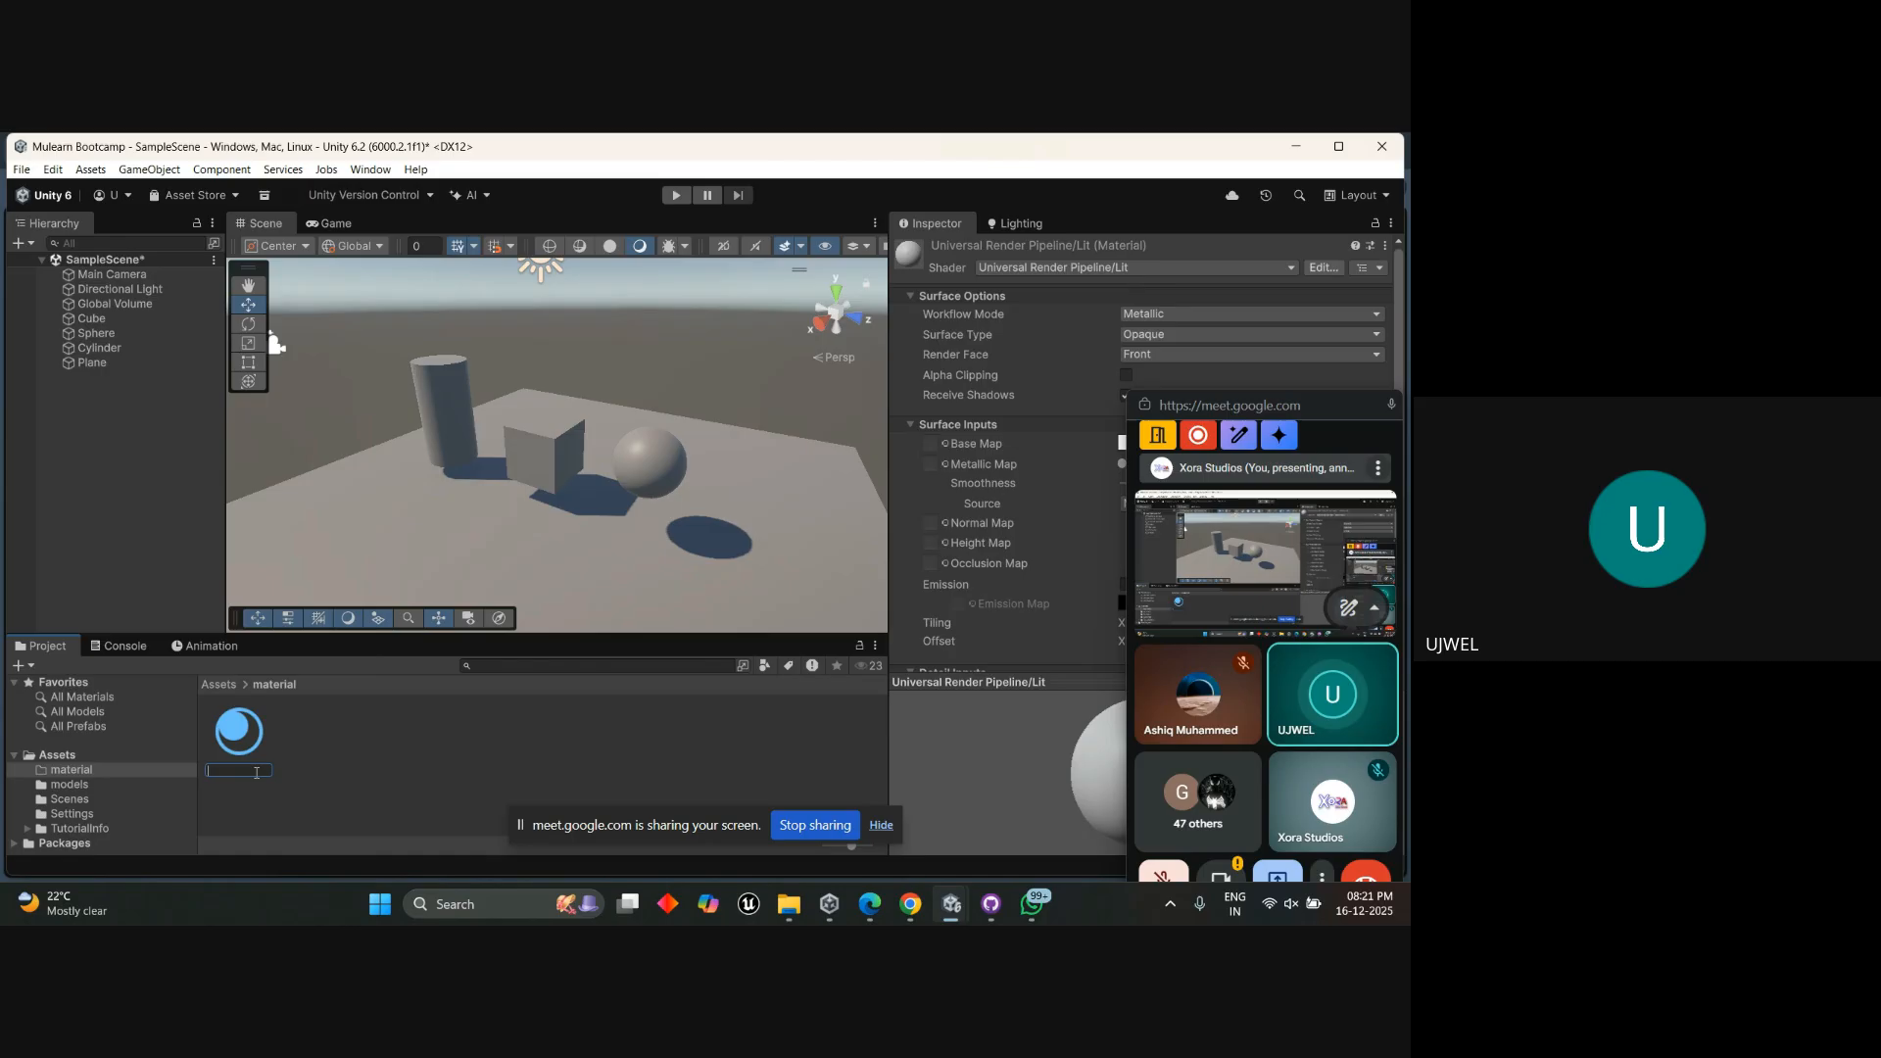
{"action": "key", "text": "Return"}
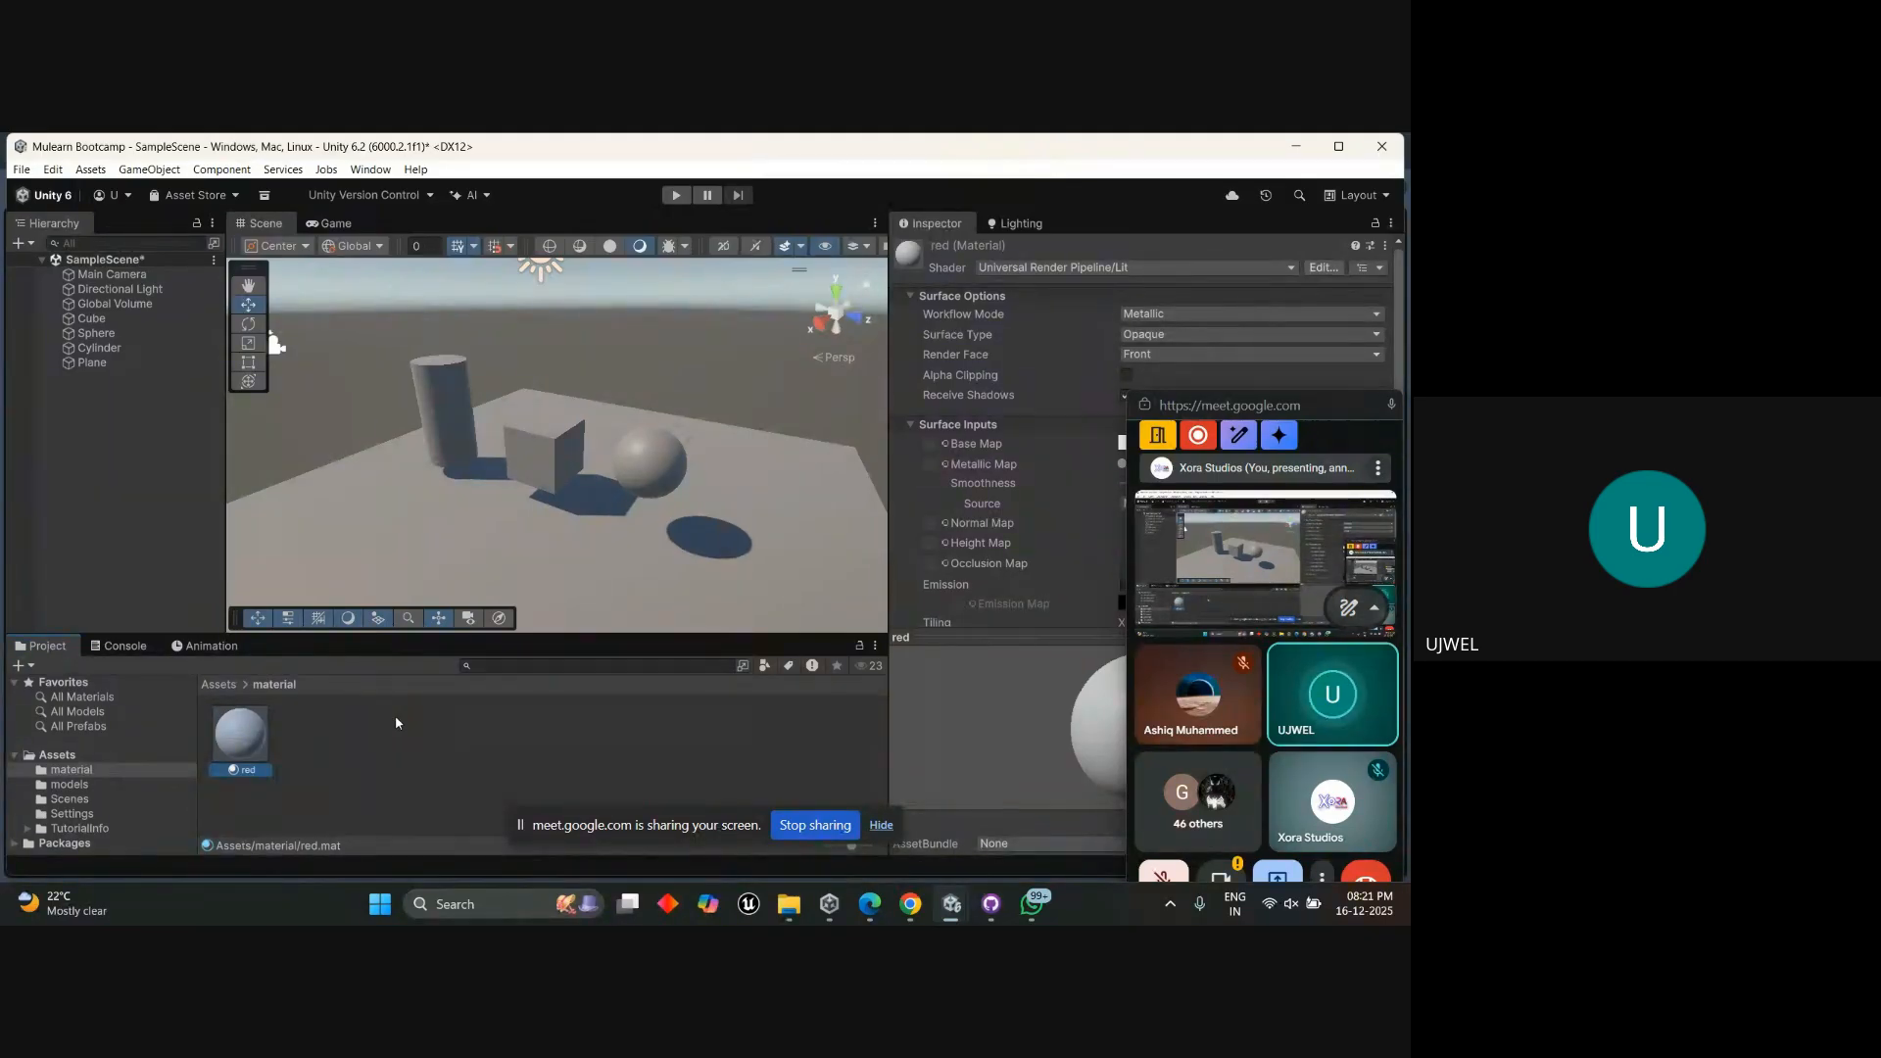
{"action": "right_click", "coordinate": [373, 742]}
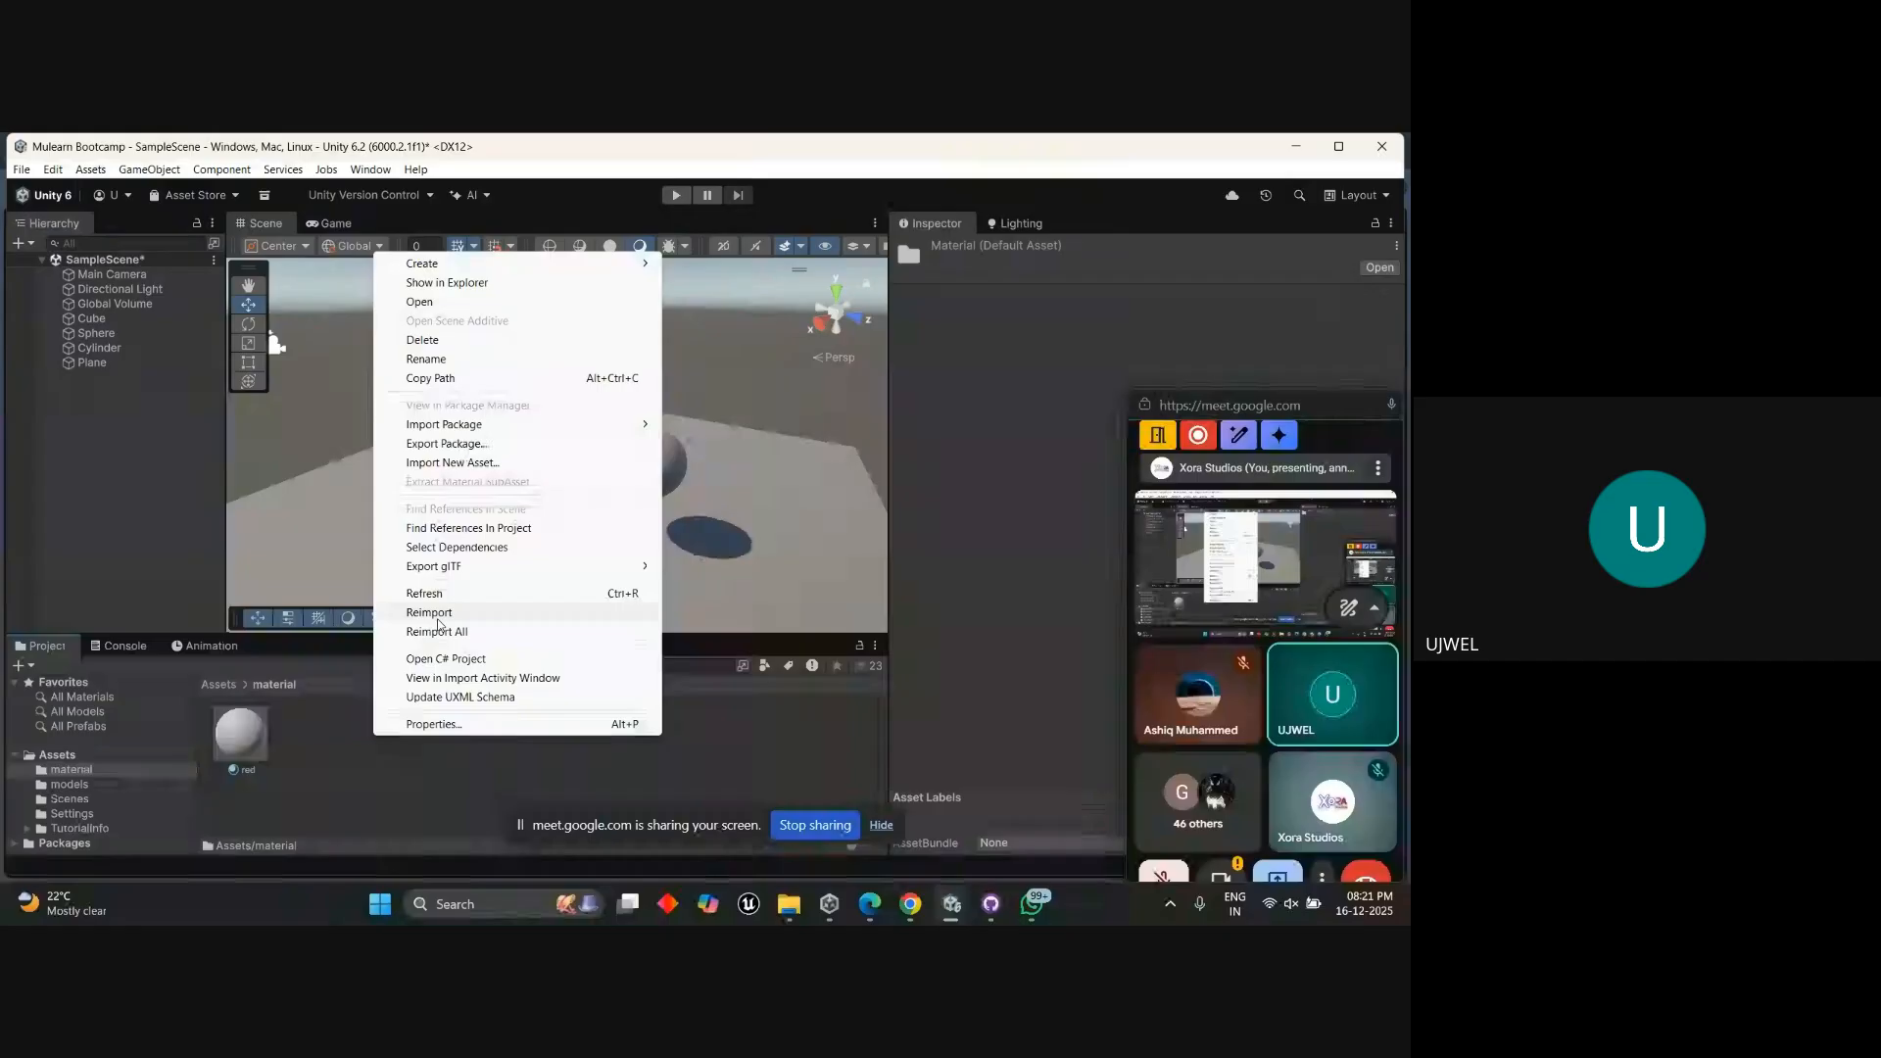
{"action": "mouse_move", "coordinate": [608, 263]}
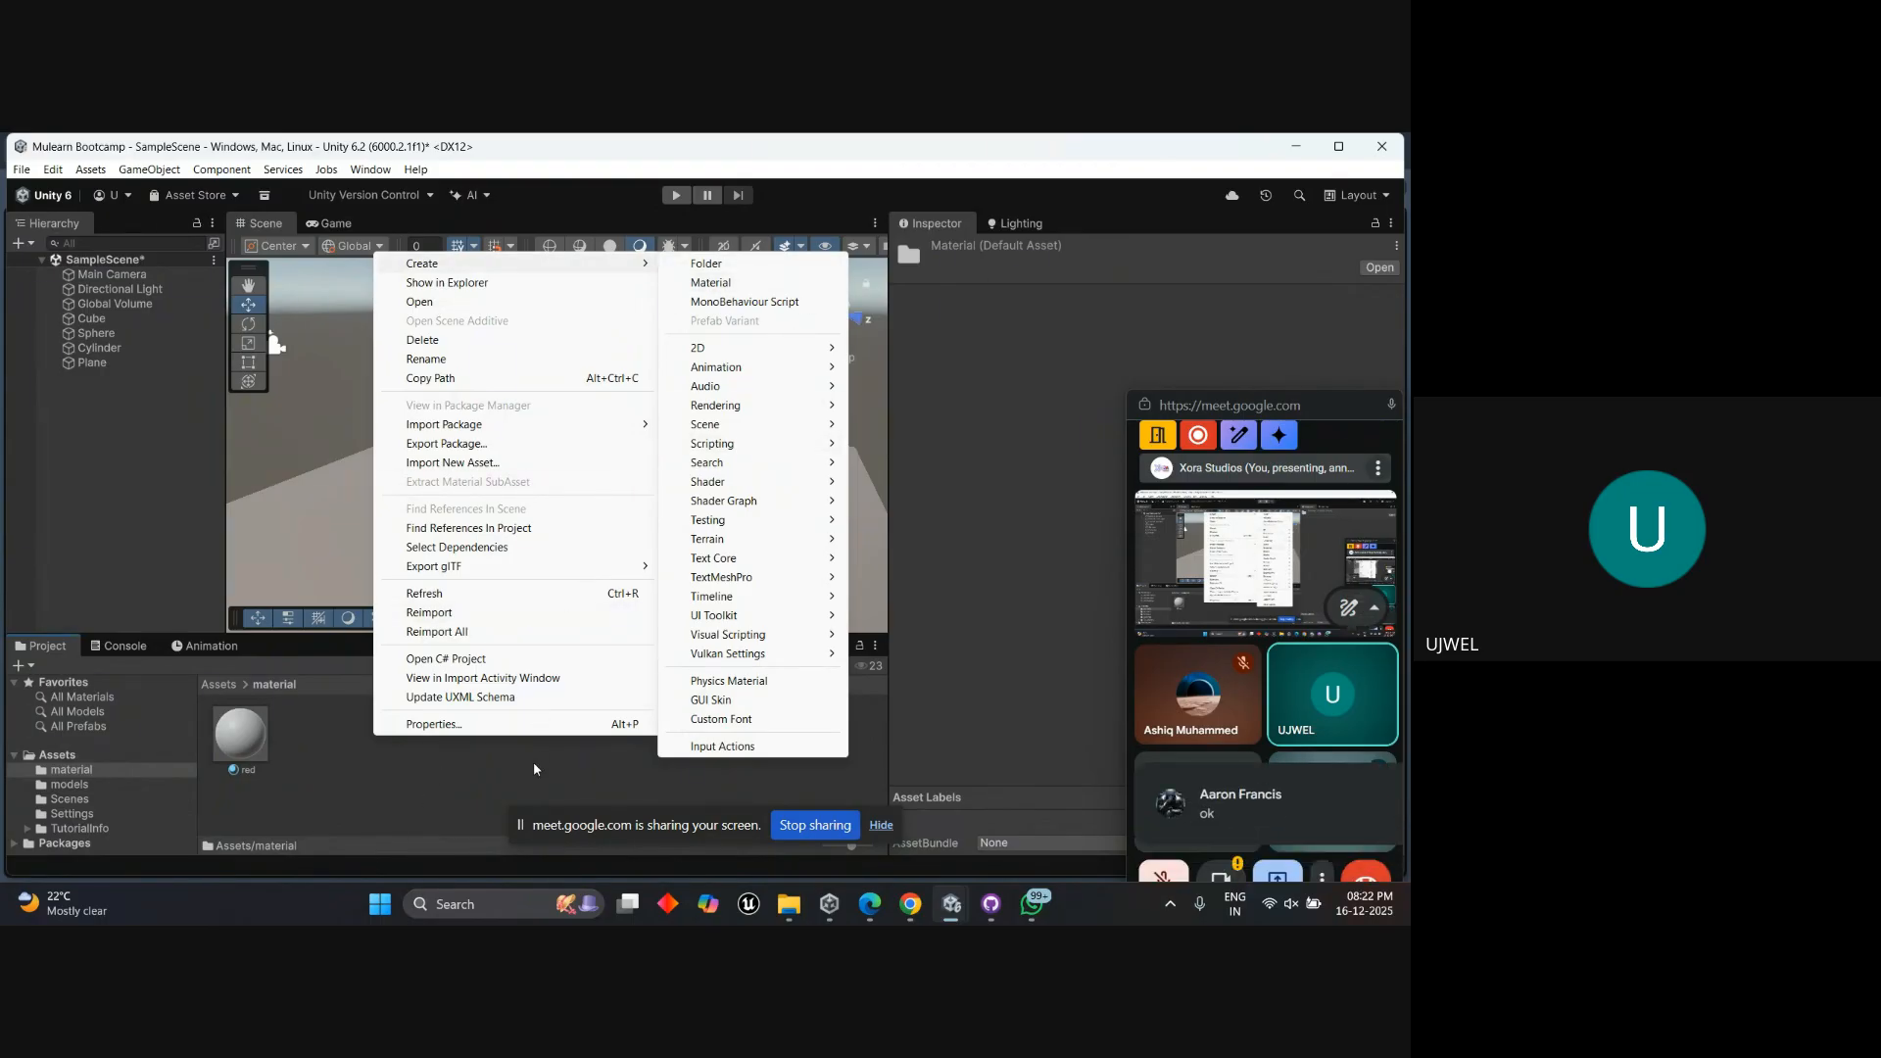
{"action": "left_click", "coordinate": [470, 720]}
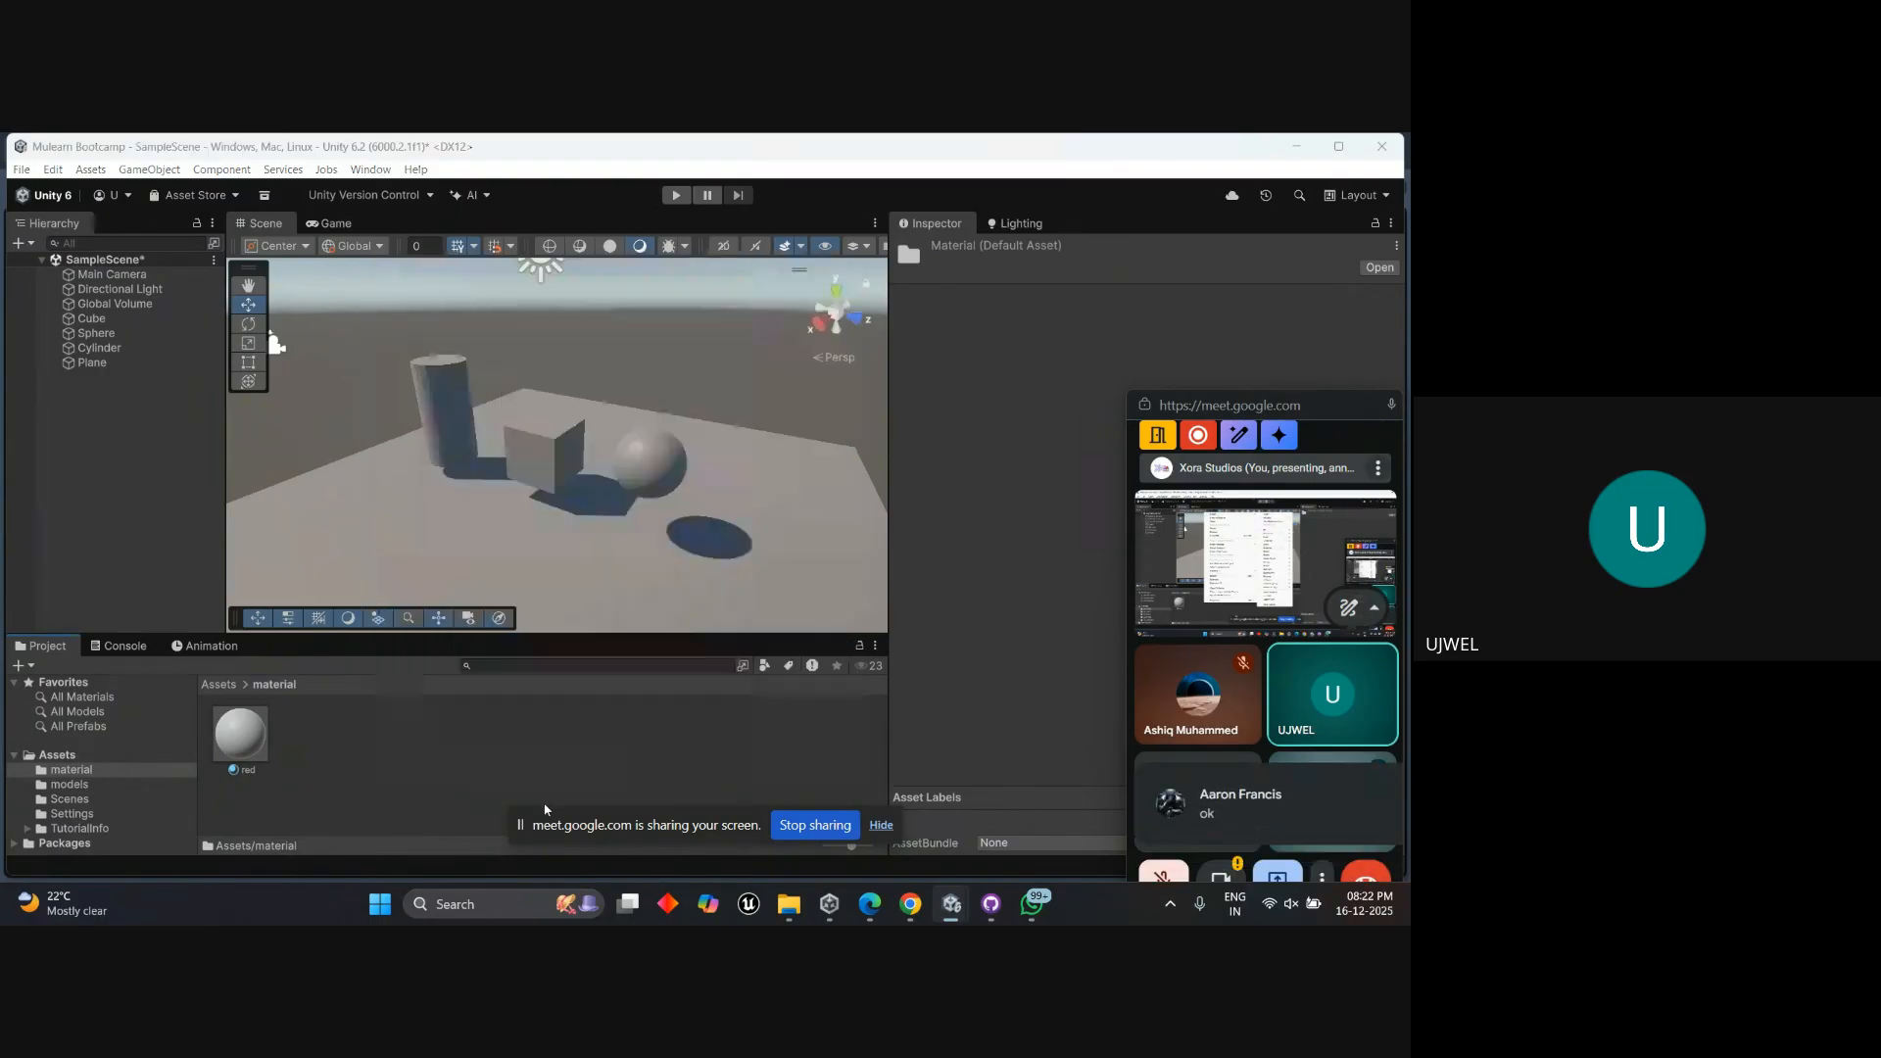
Set the red material's Base Map color to a light red, hex FF3E3E.
{"action": "left_click", "coordinate": [242, 733]}
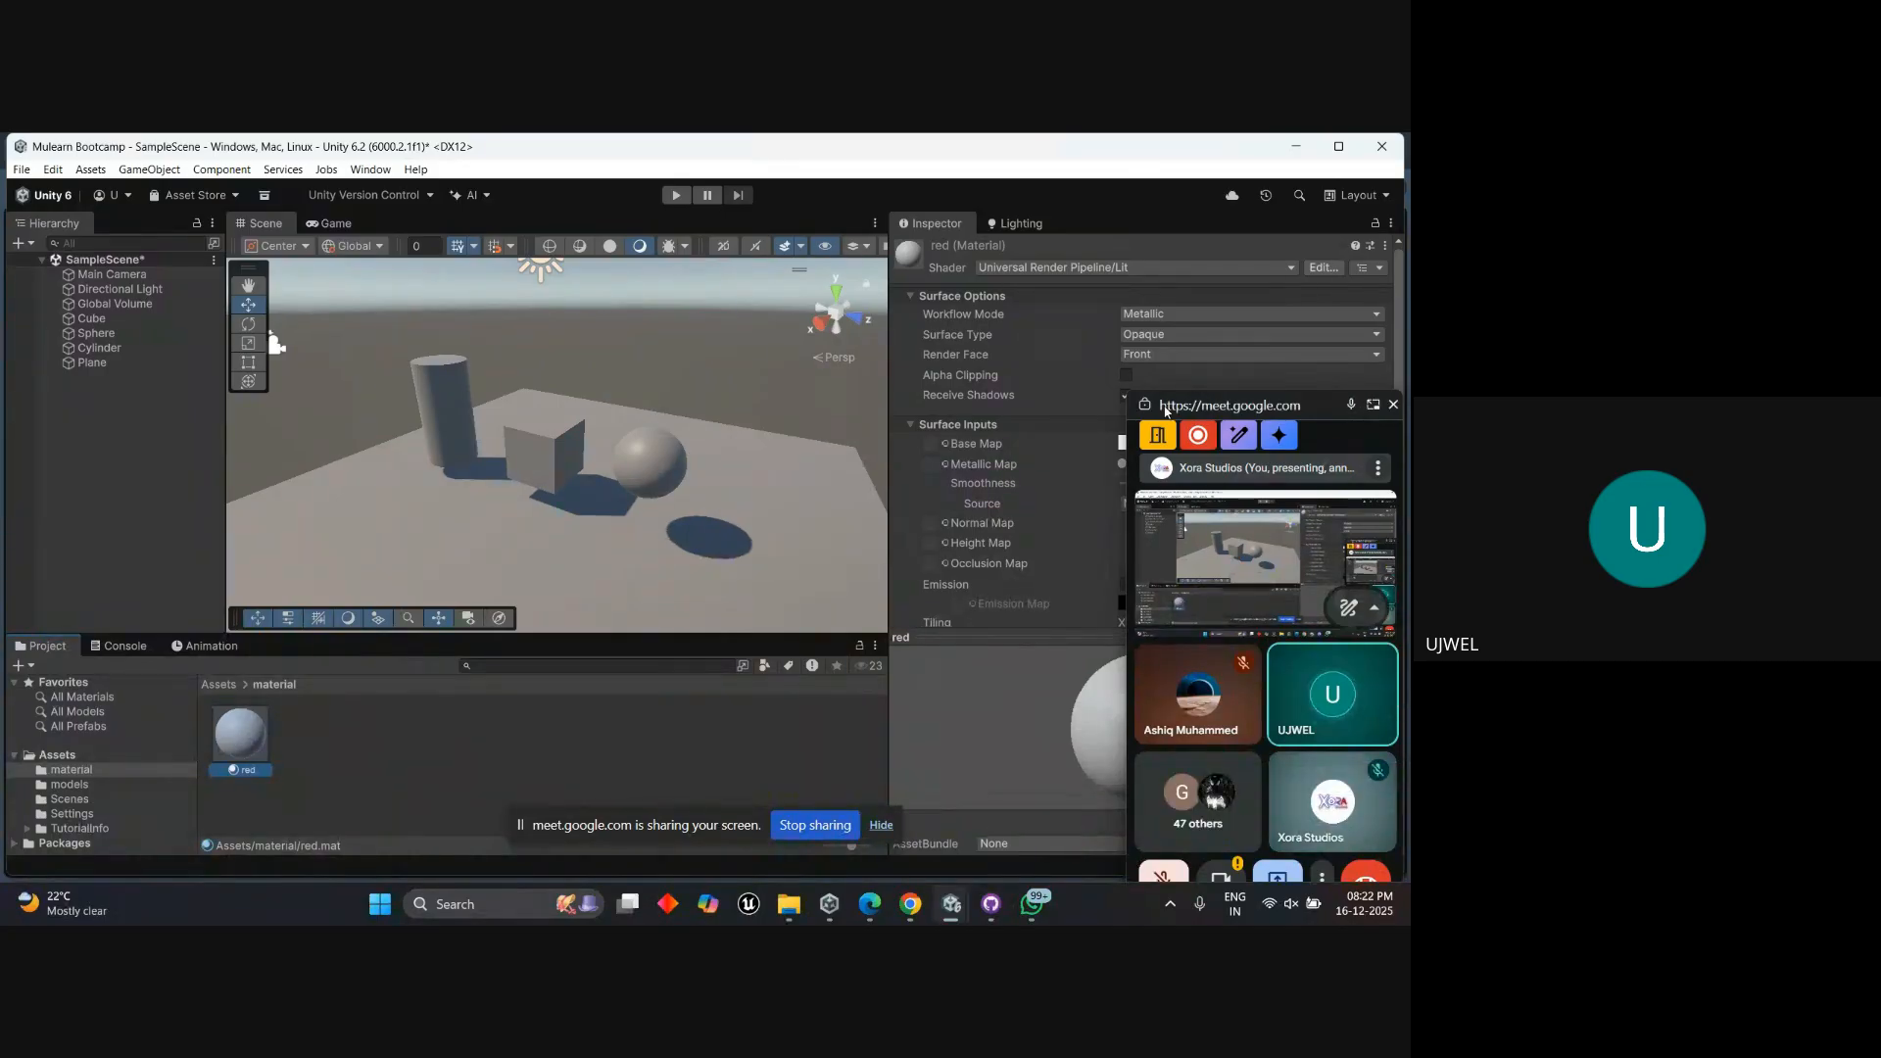
{"action": "left_click", "coordinate": [392, 740]}
{"action": "left_click", "coordinate": [232, 733]}
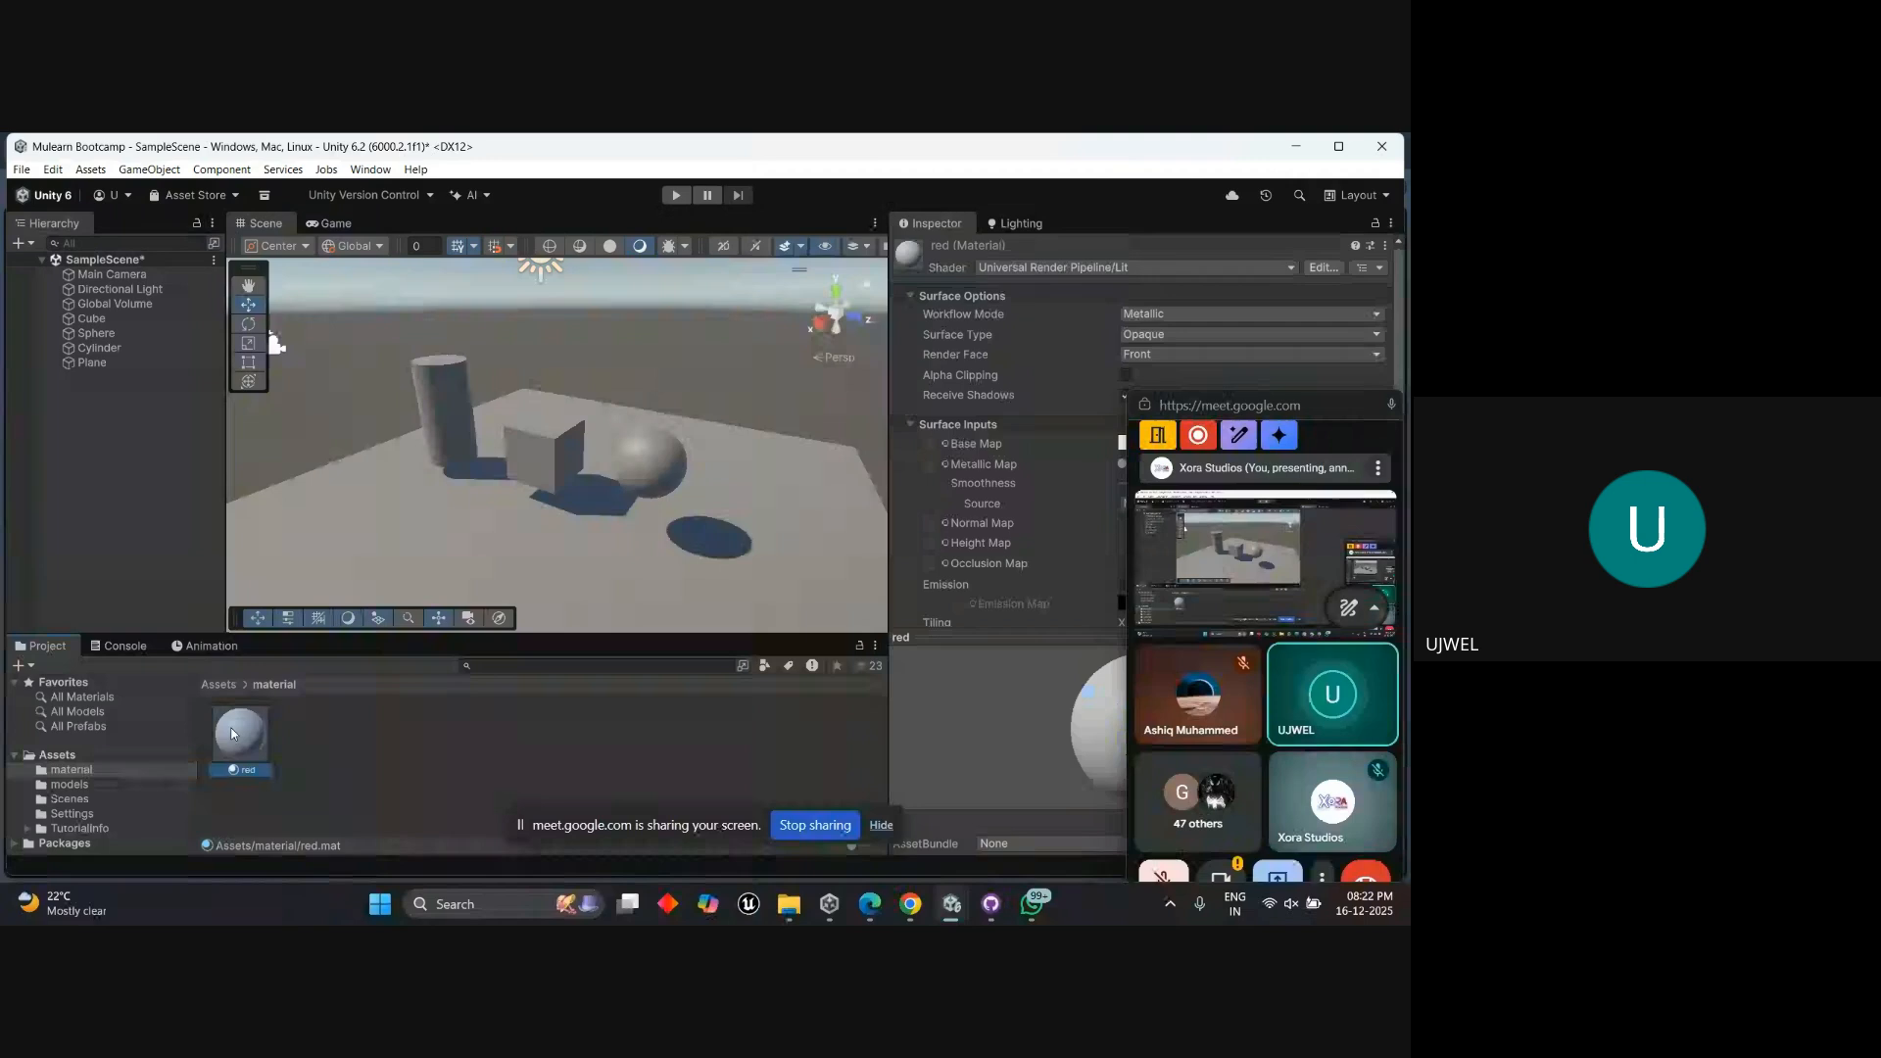
{"action": "left_click", "coordinate": [228, 732]}
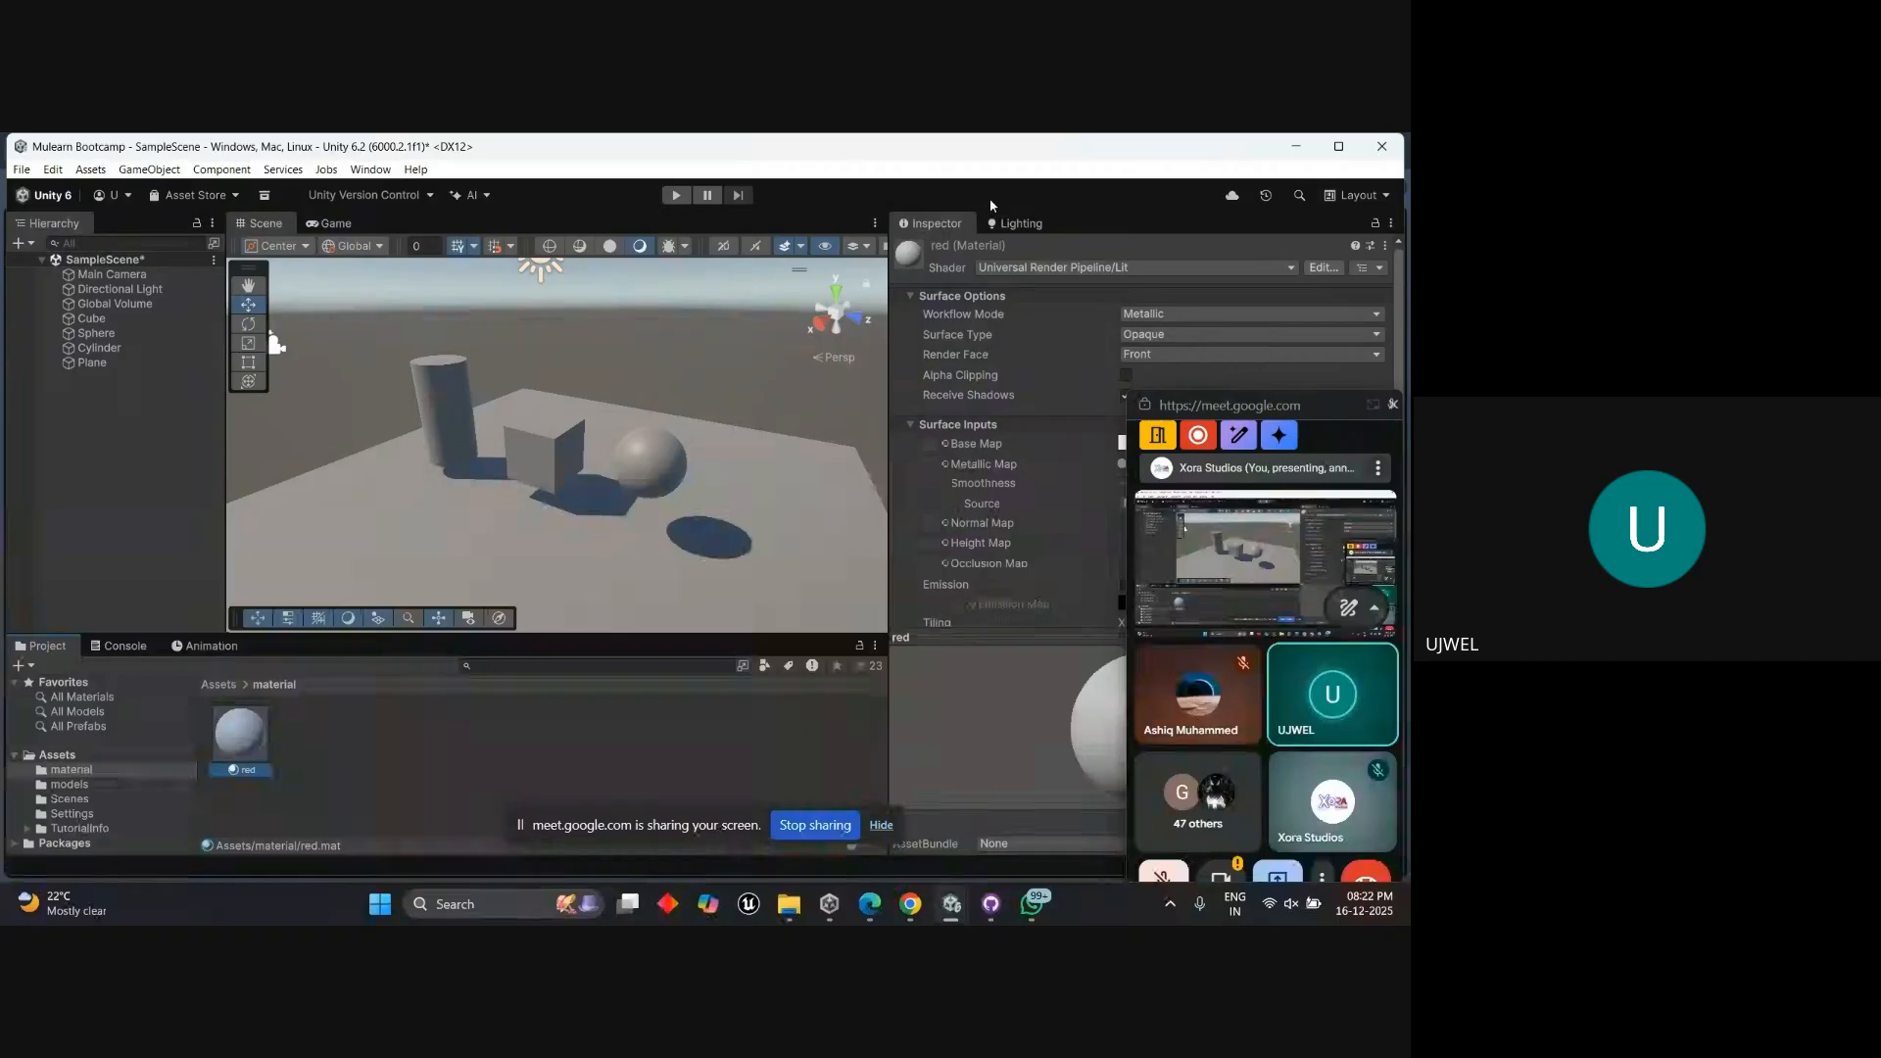
{"action": "left_click_drag", "start_coordinate": [1220, 406], "coordinate": [1185, 454]}
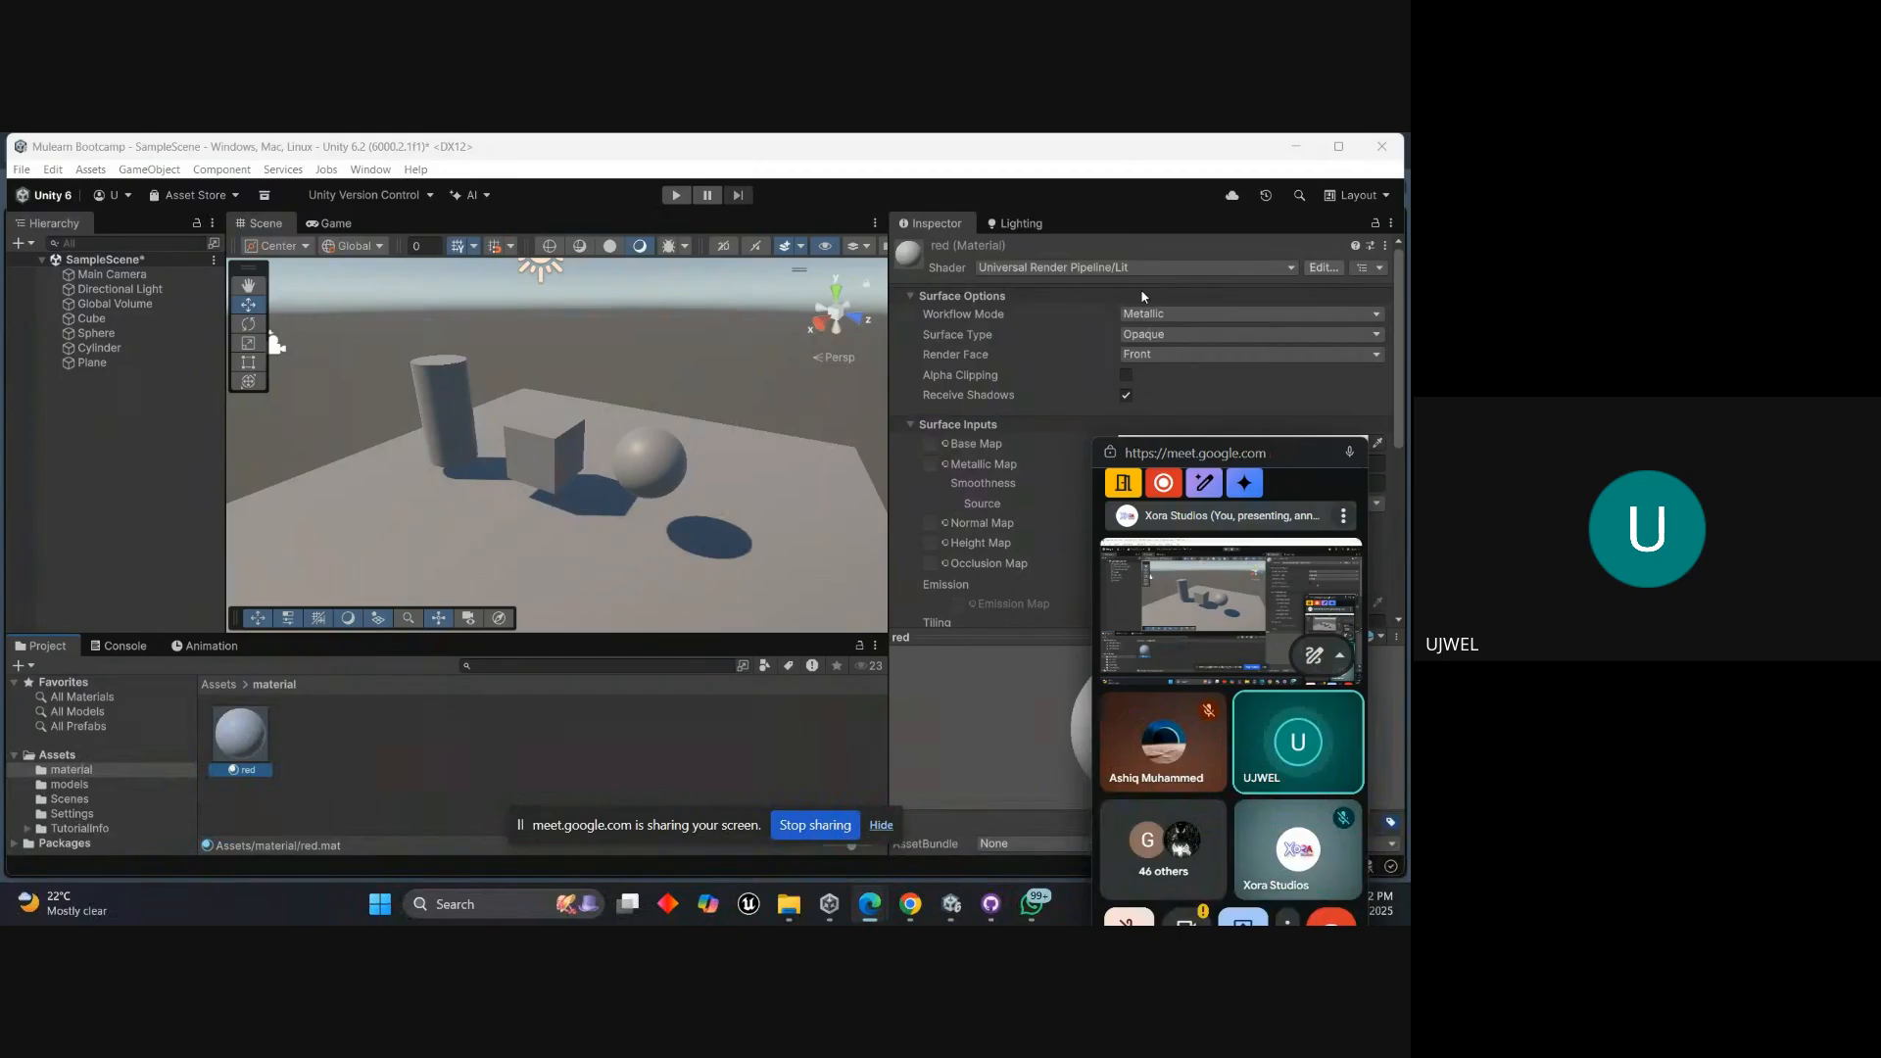
{"action": "left_click", "coordinate": [1161, 315]}
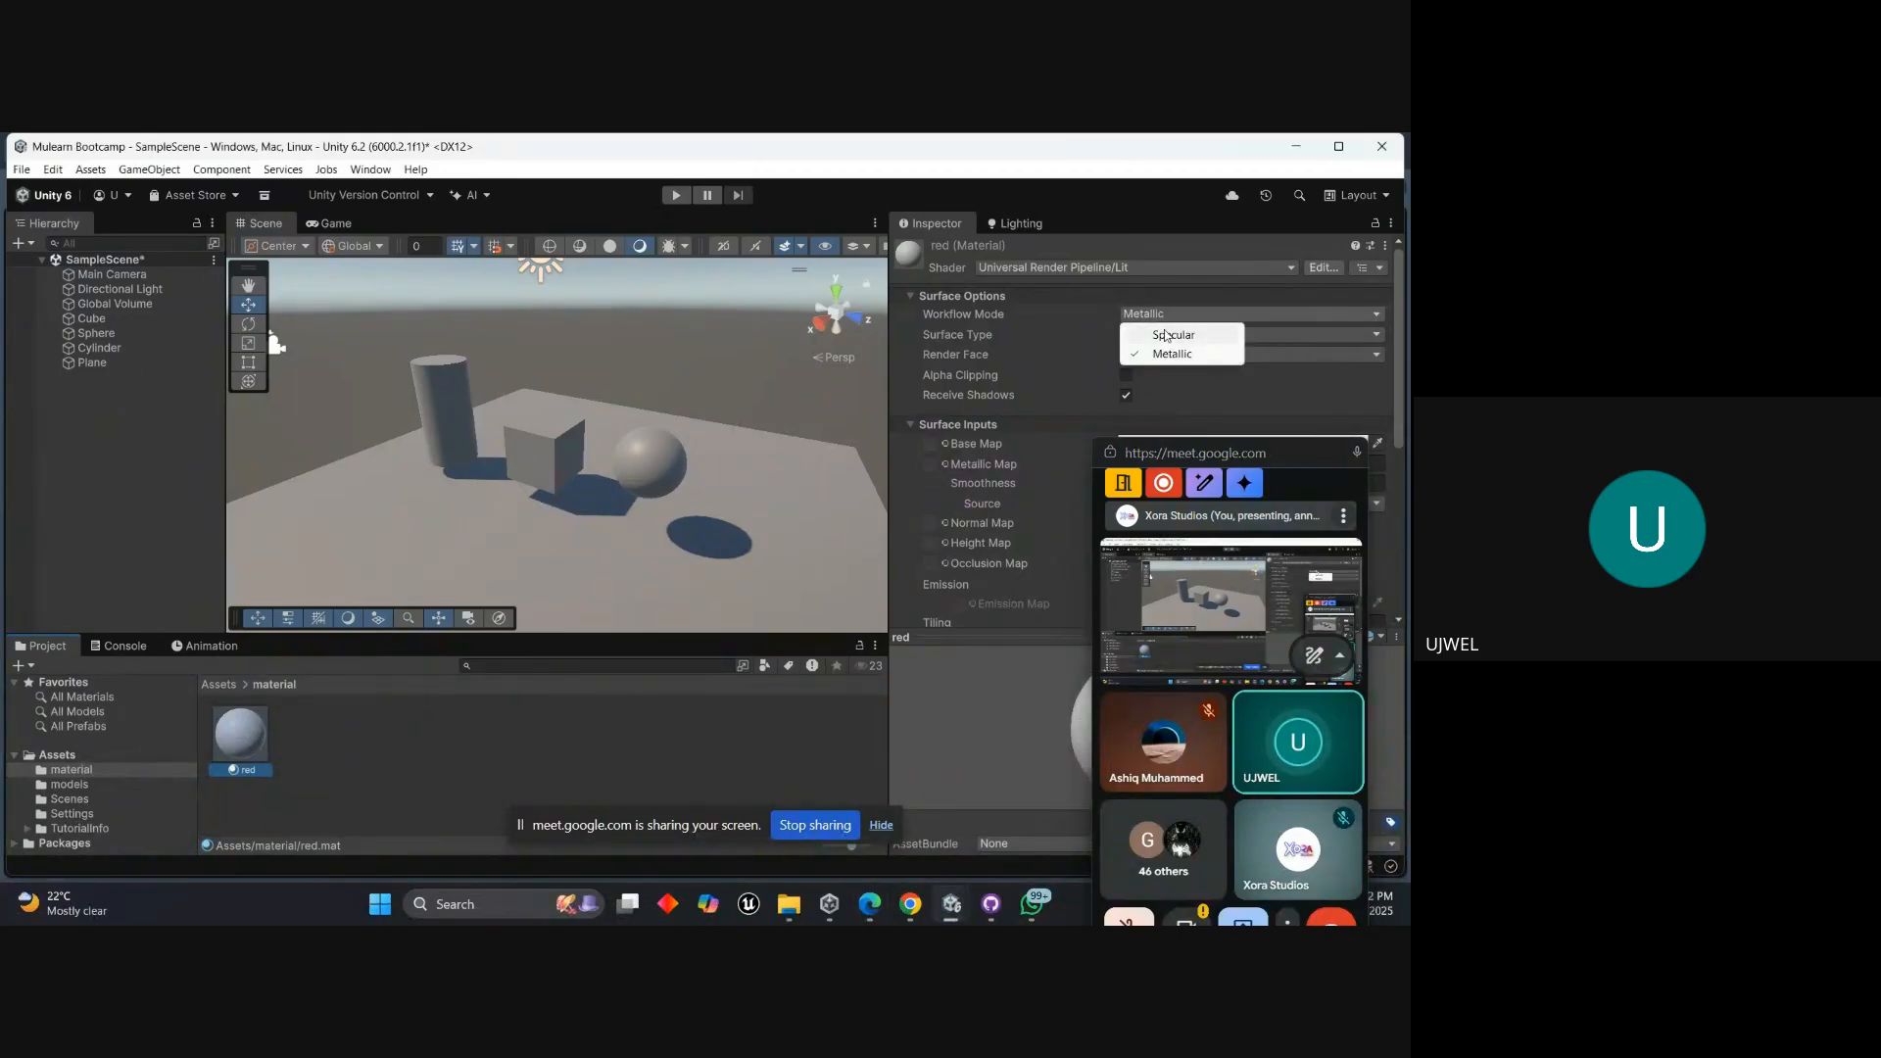
{"action": "left_click", "coordinate": [1115, 328]}
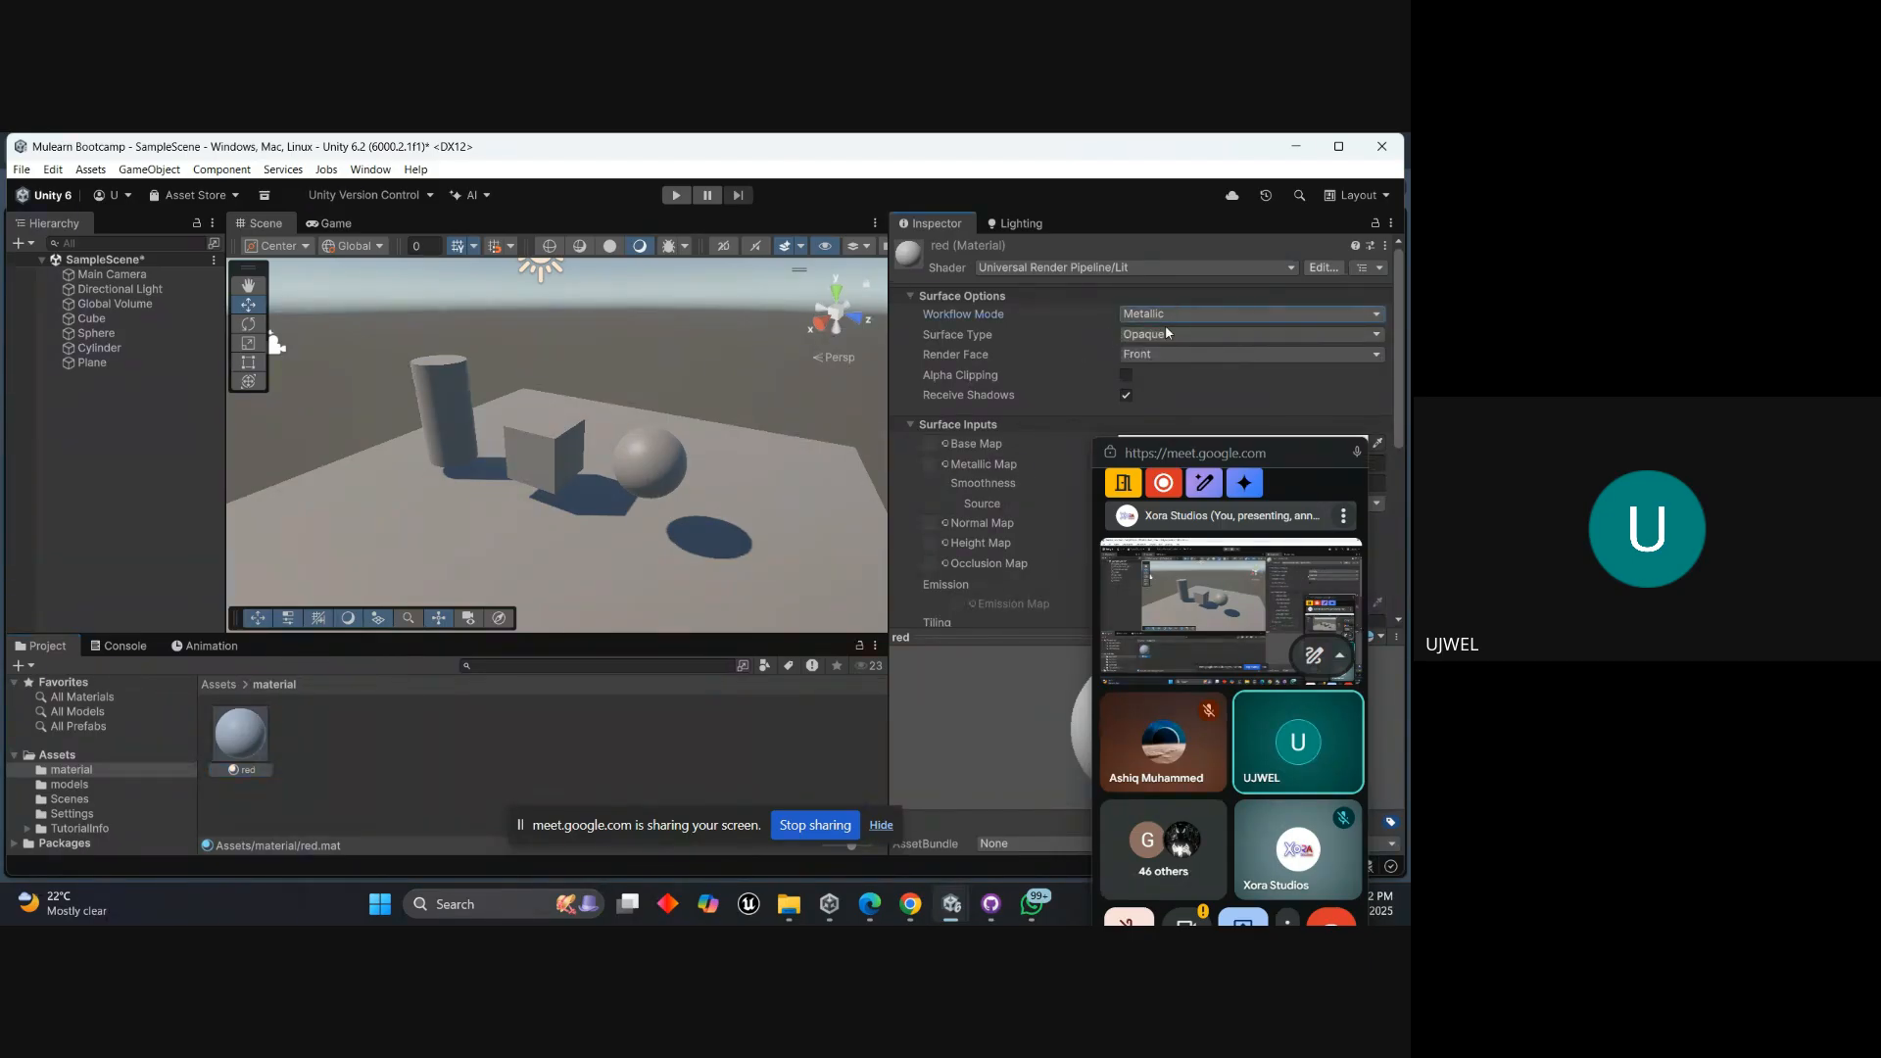
{"action": "left_click_drag", "start_coordinate": [1172, 457], "coordinate": [764, 331]}
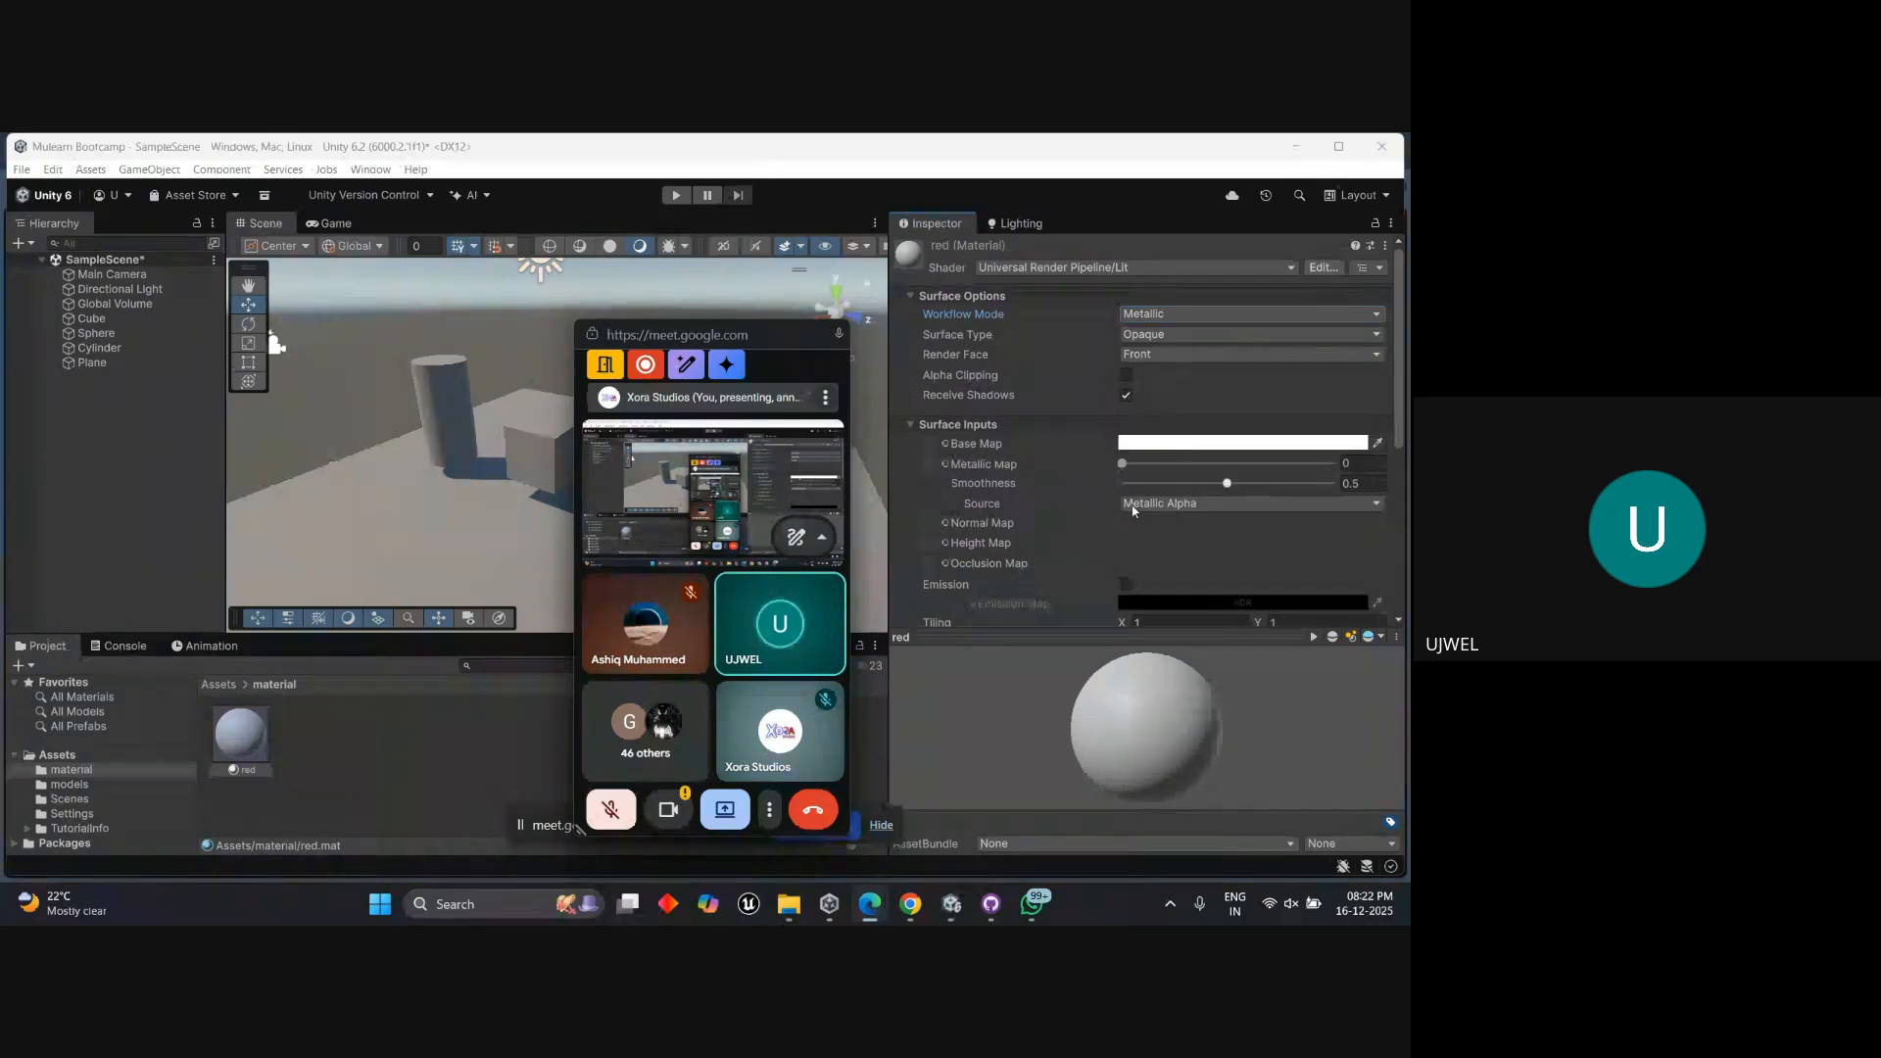
{"action": "left_click", "coordinate": [1170, 449]}
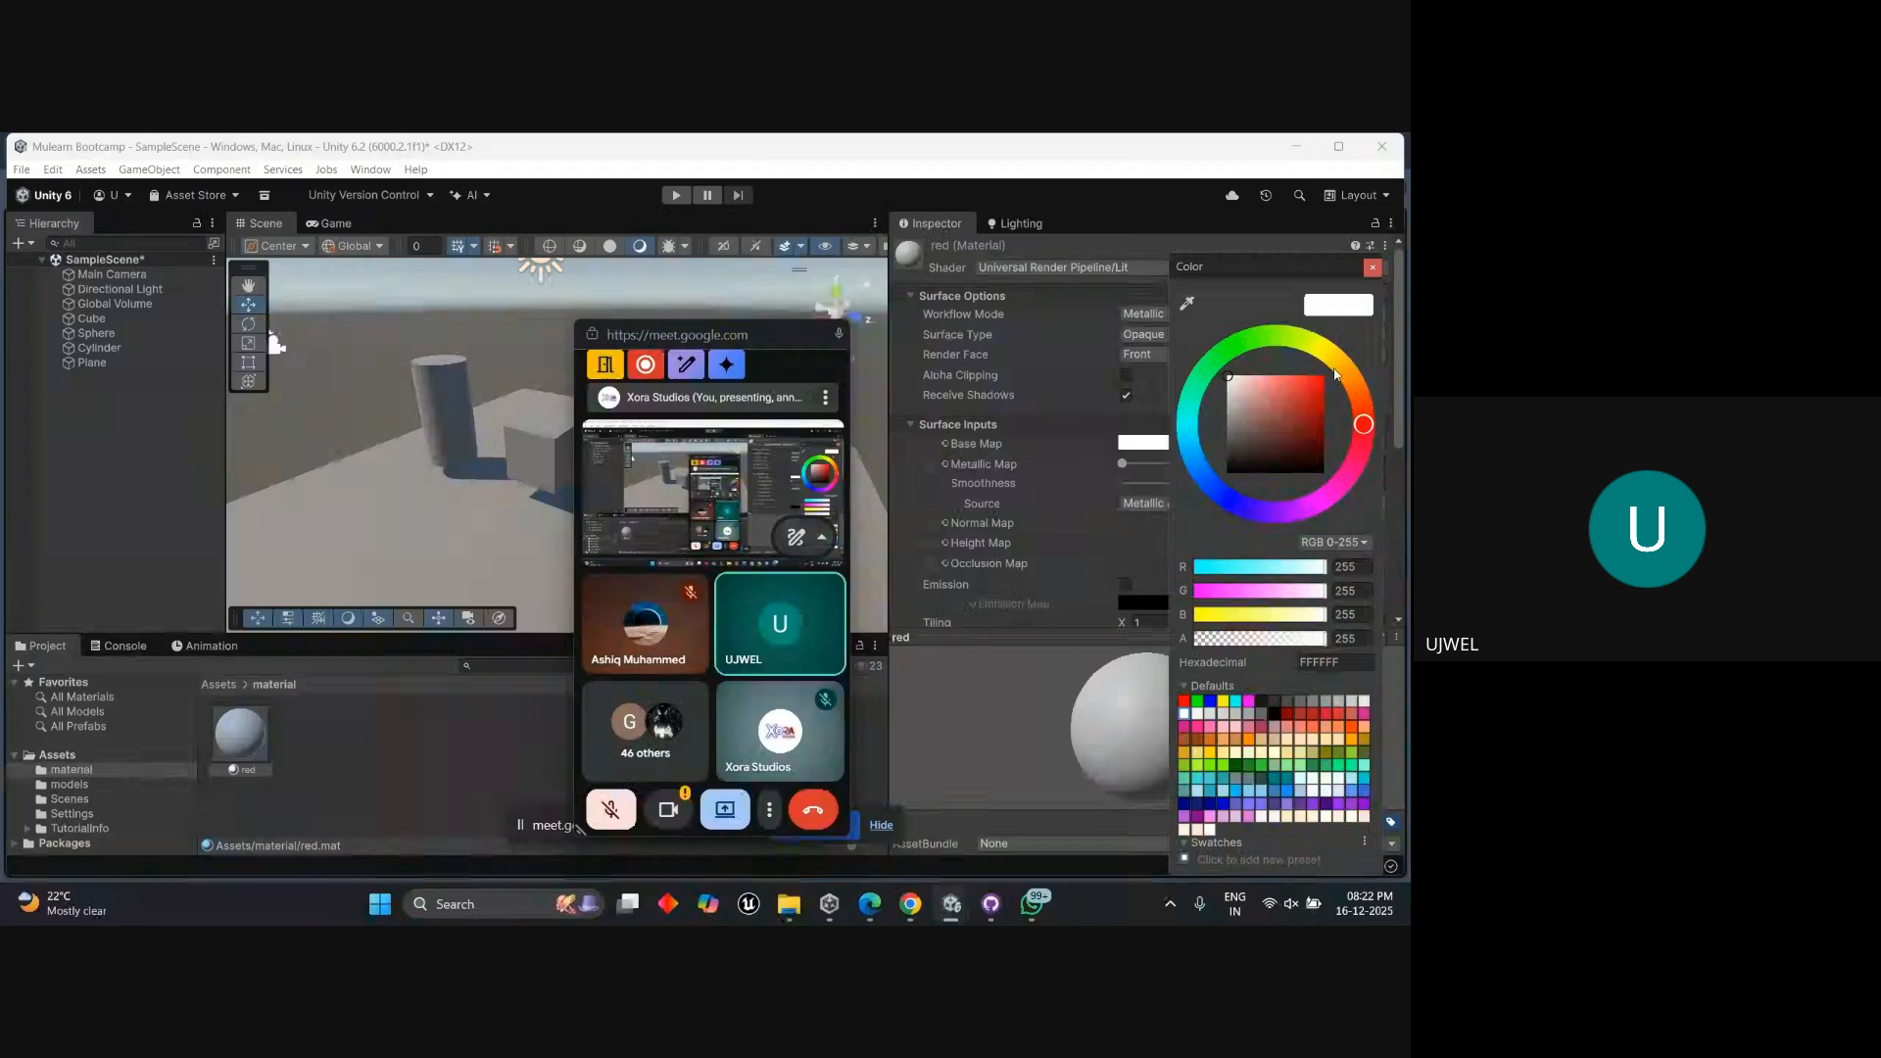
{"action": "left_click", "coordinate": [1302, 375]}
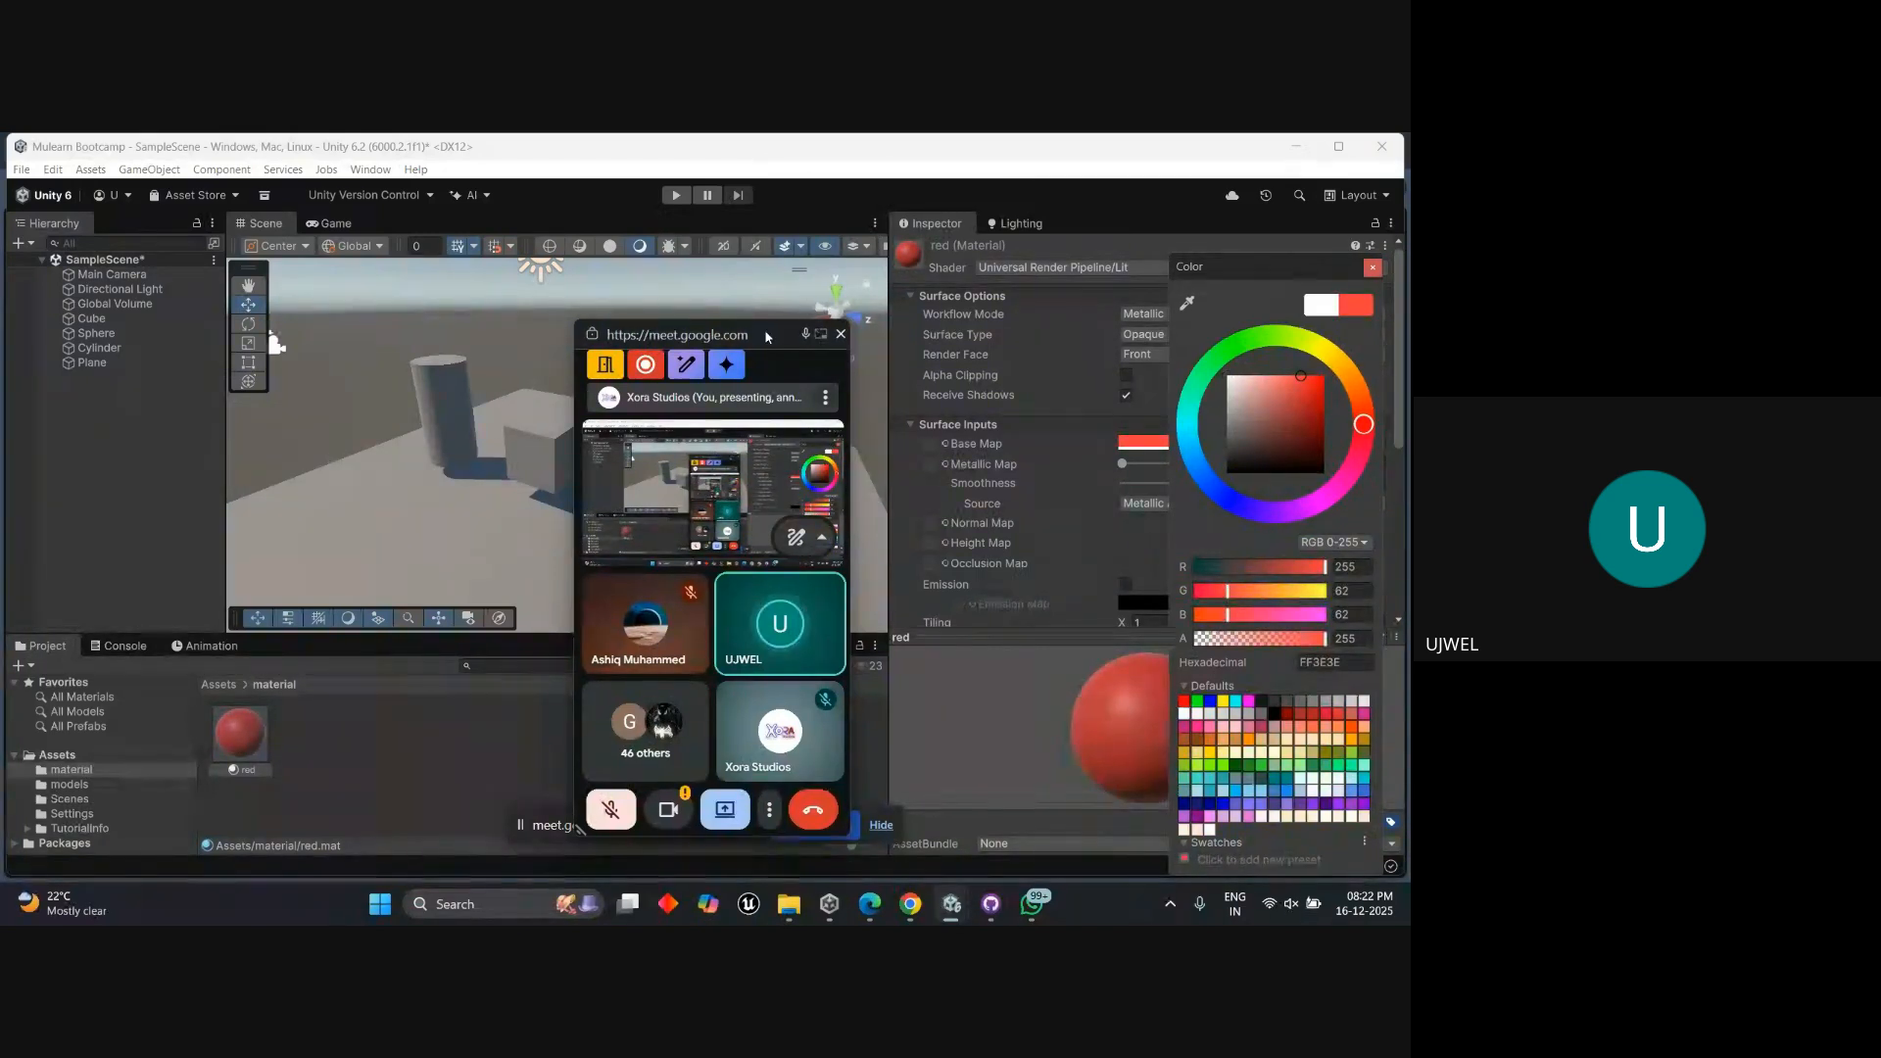
{"action": "left_click", "coordinate": [1372, 268]}
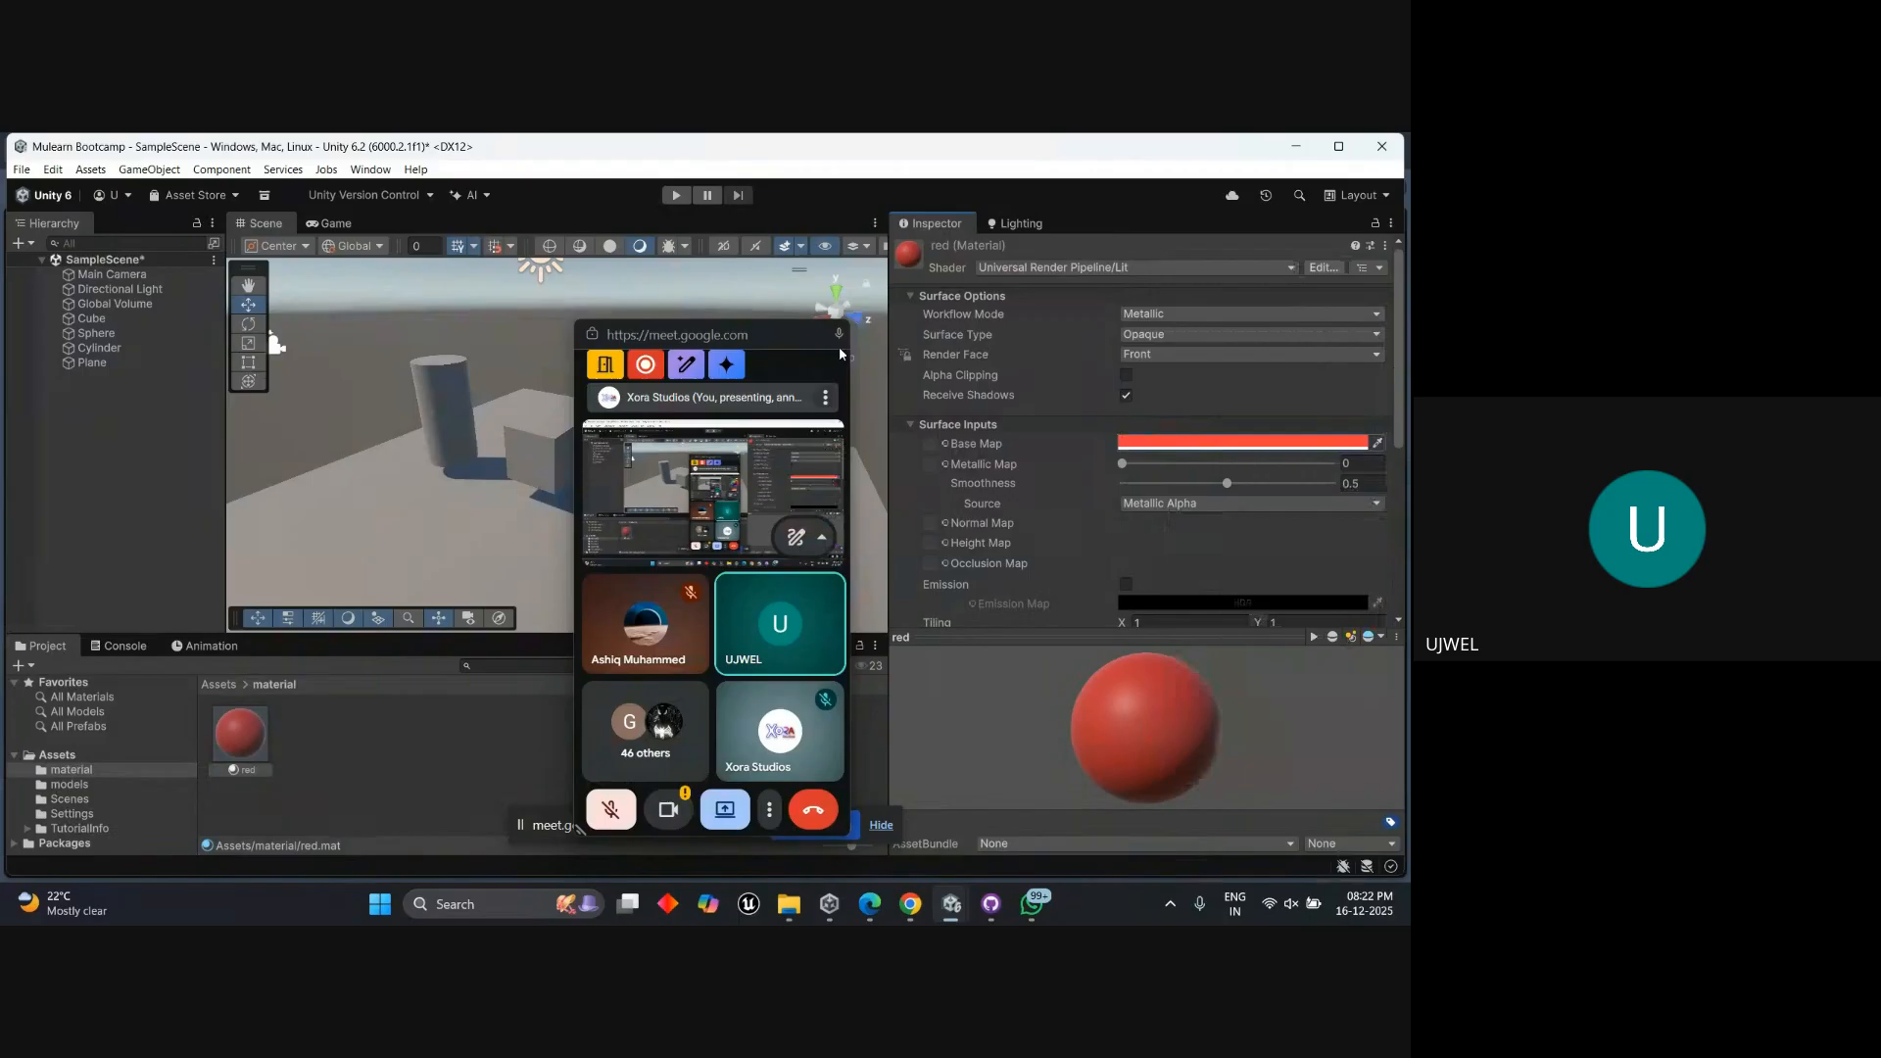
Switch the Google Meet screen share to only the Mulearn Bootcamp Unity window.
{"action": "left_click_drag", "start_coordinate": [760, 336], "coordinate": [1343, 337]}
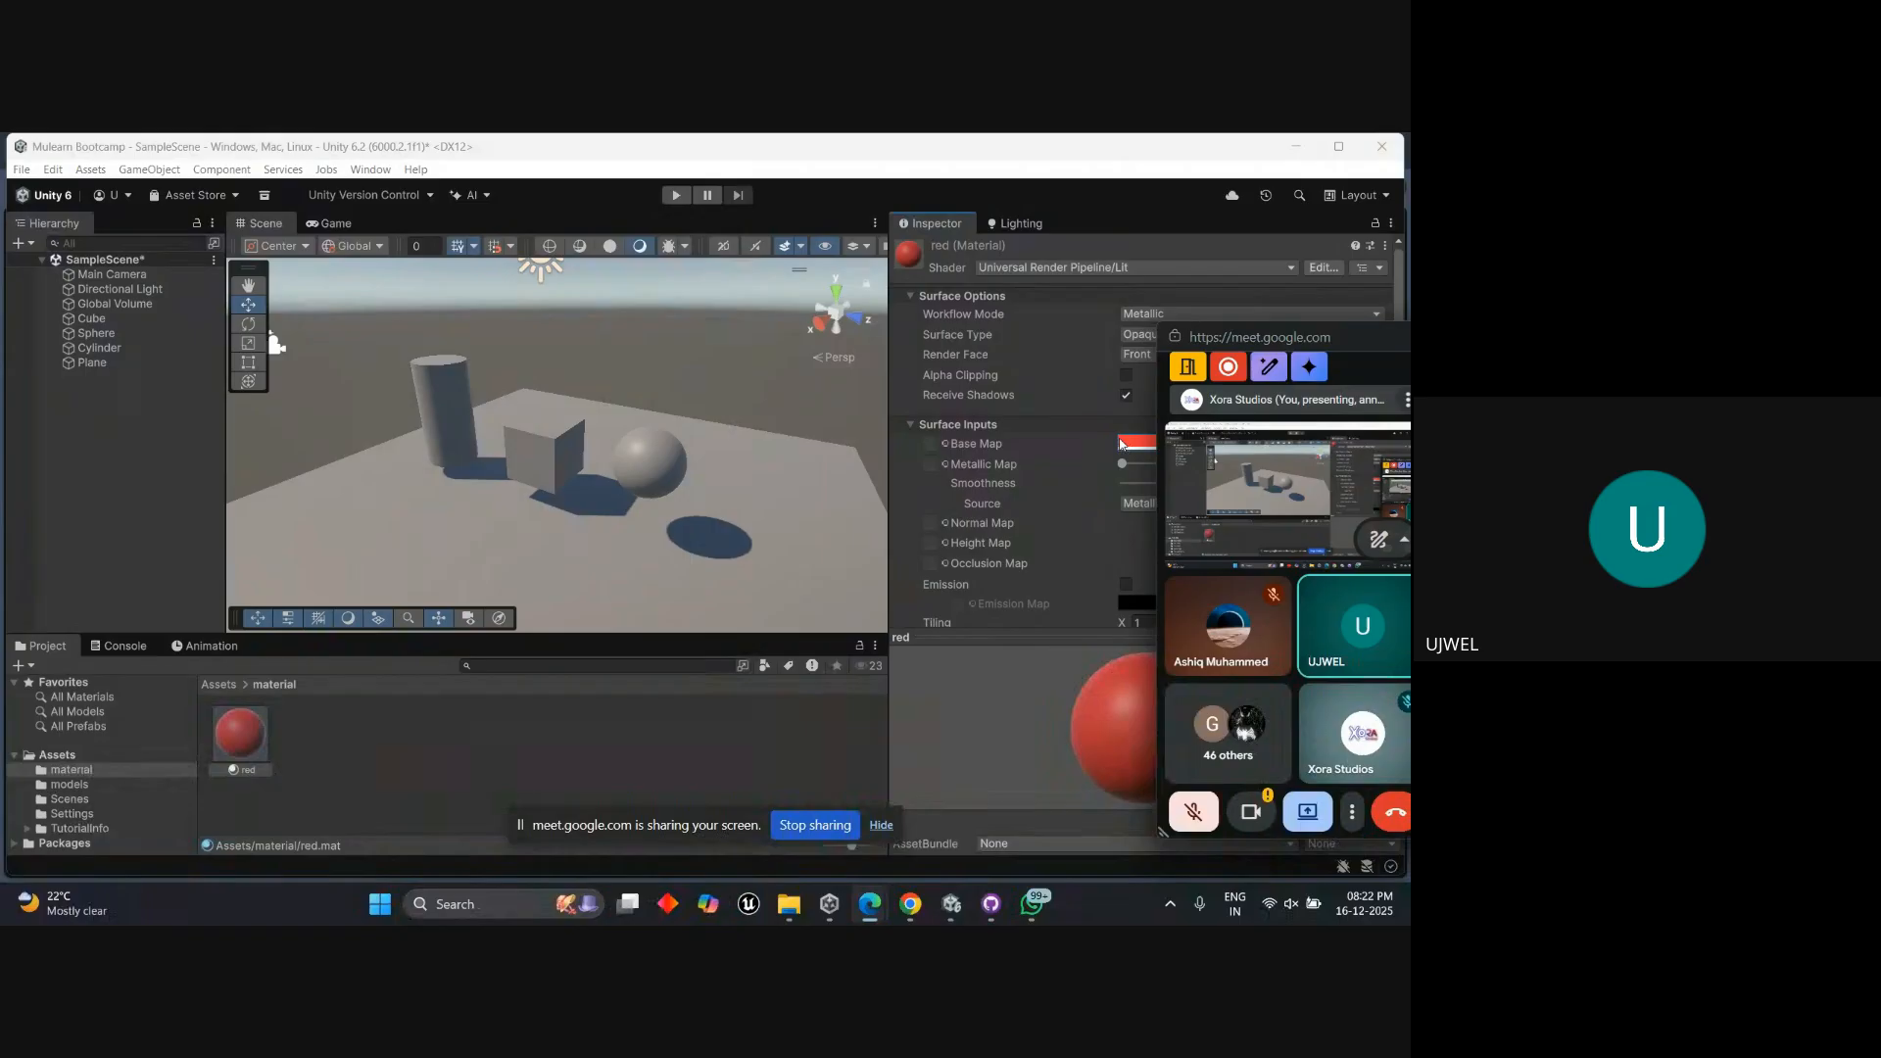
{"action": "left_click", "coordinate": [1307, 815]}
{"action": "left_click", "coordinate": [1269, 707]}
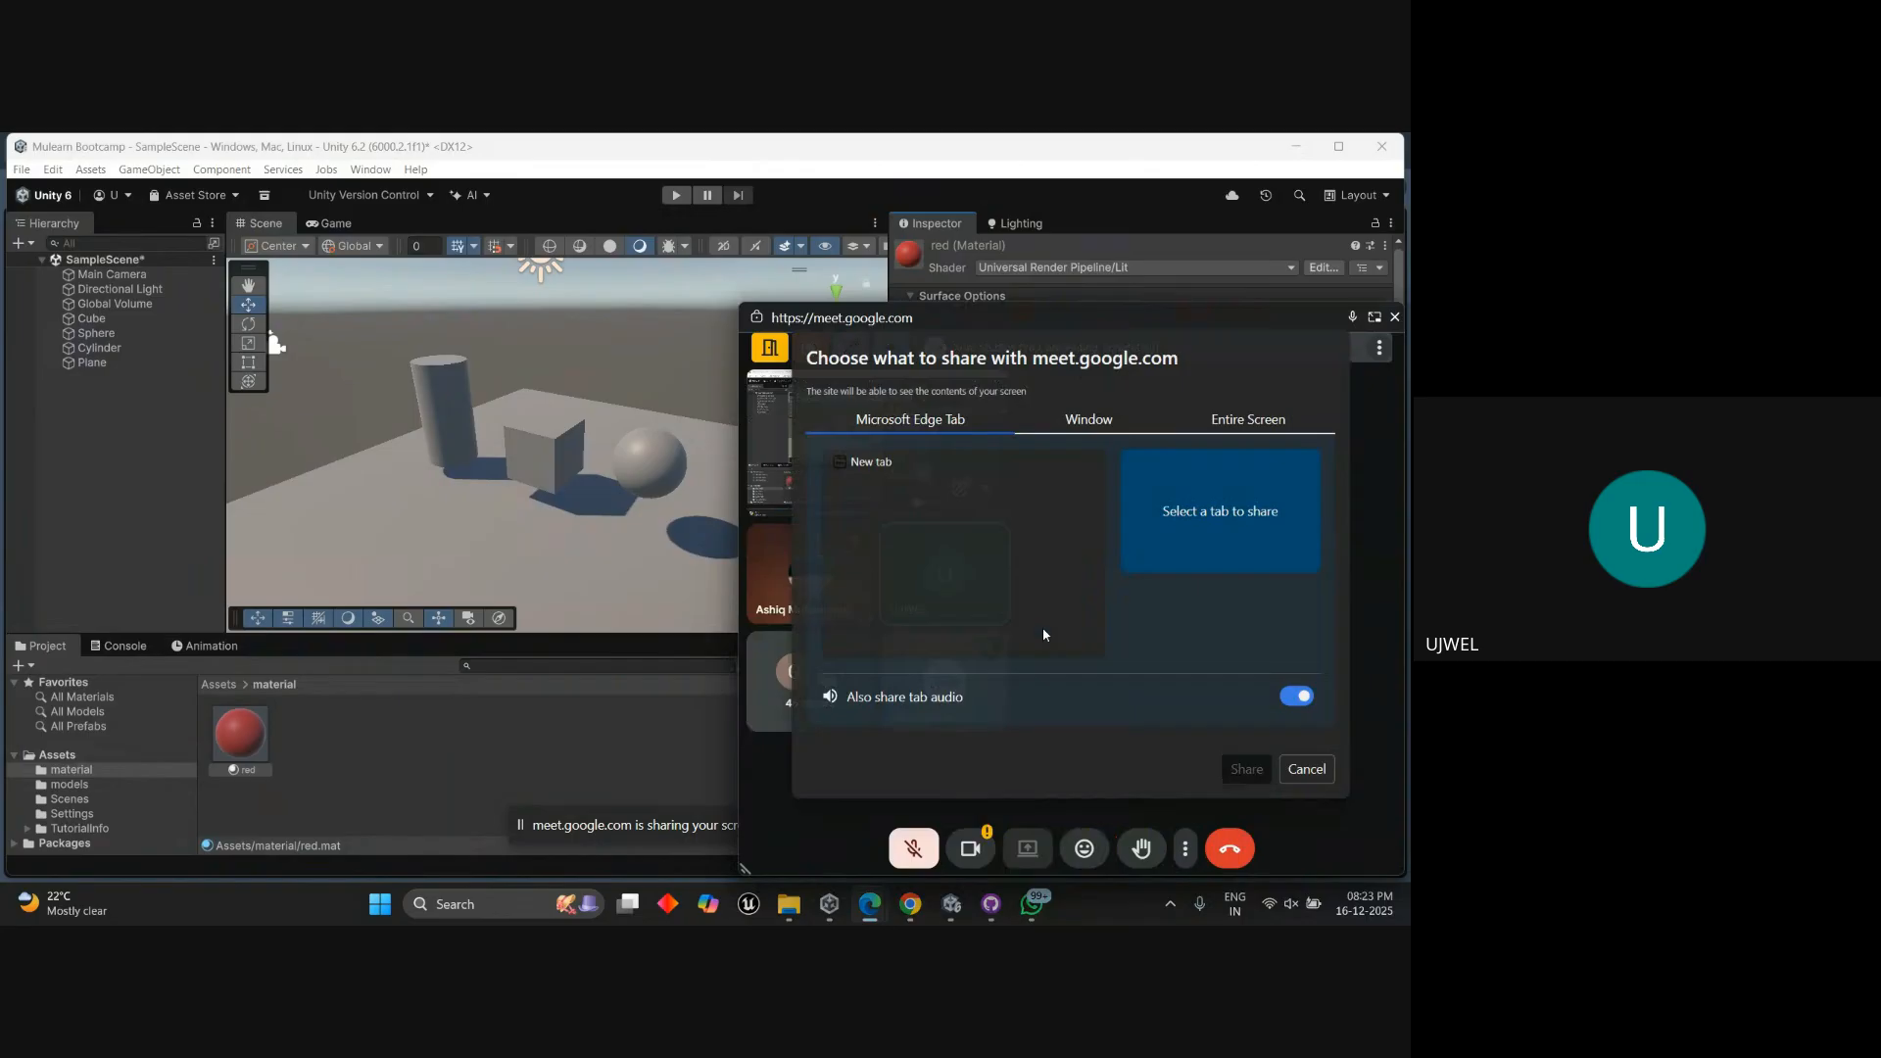
{"action": "left_click", "coordinate": [1092, 422]}
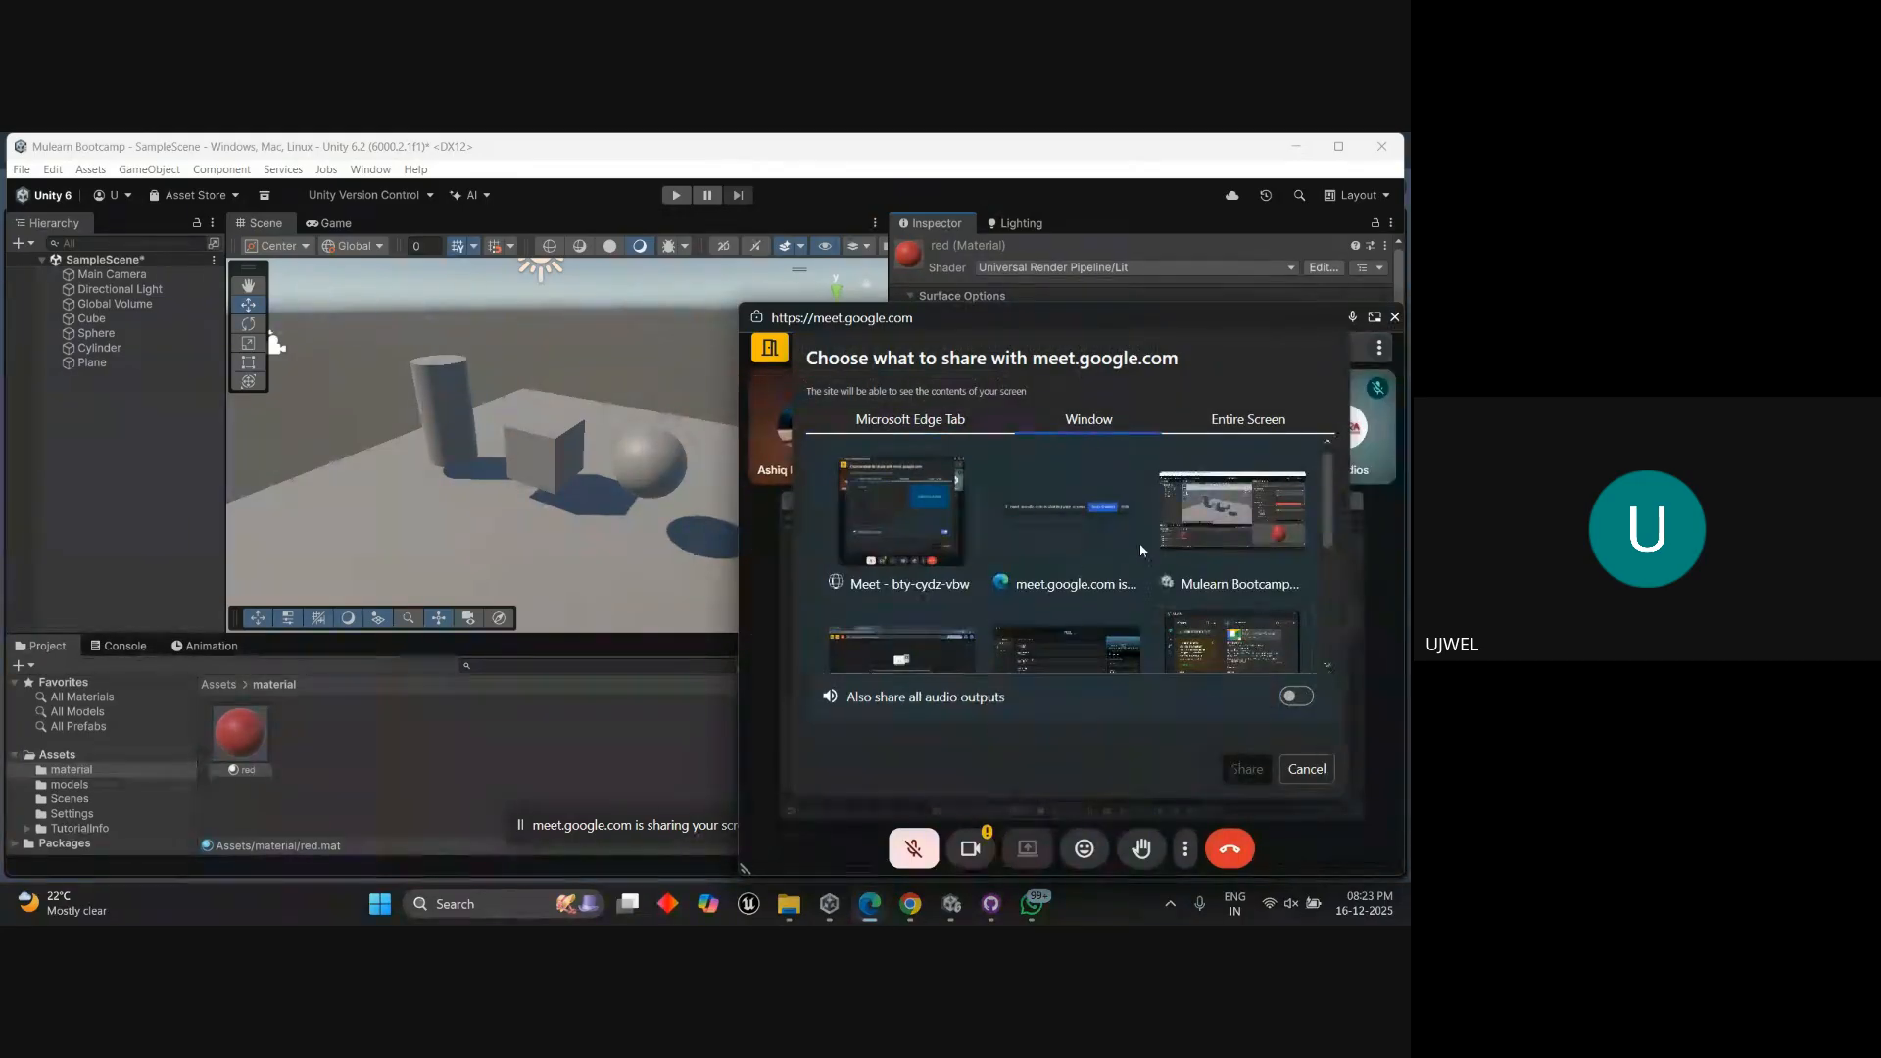
{"action": "left_click", "coordinate": [1232, 509]}
{"action": "left_click", "coordinate": [1247, 769]}
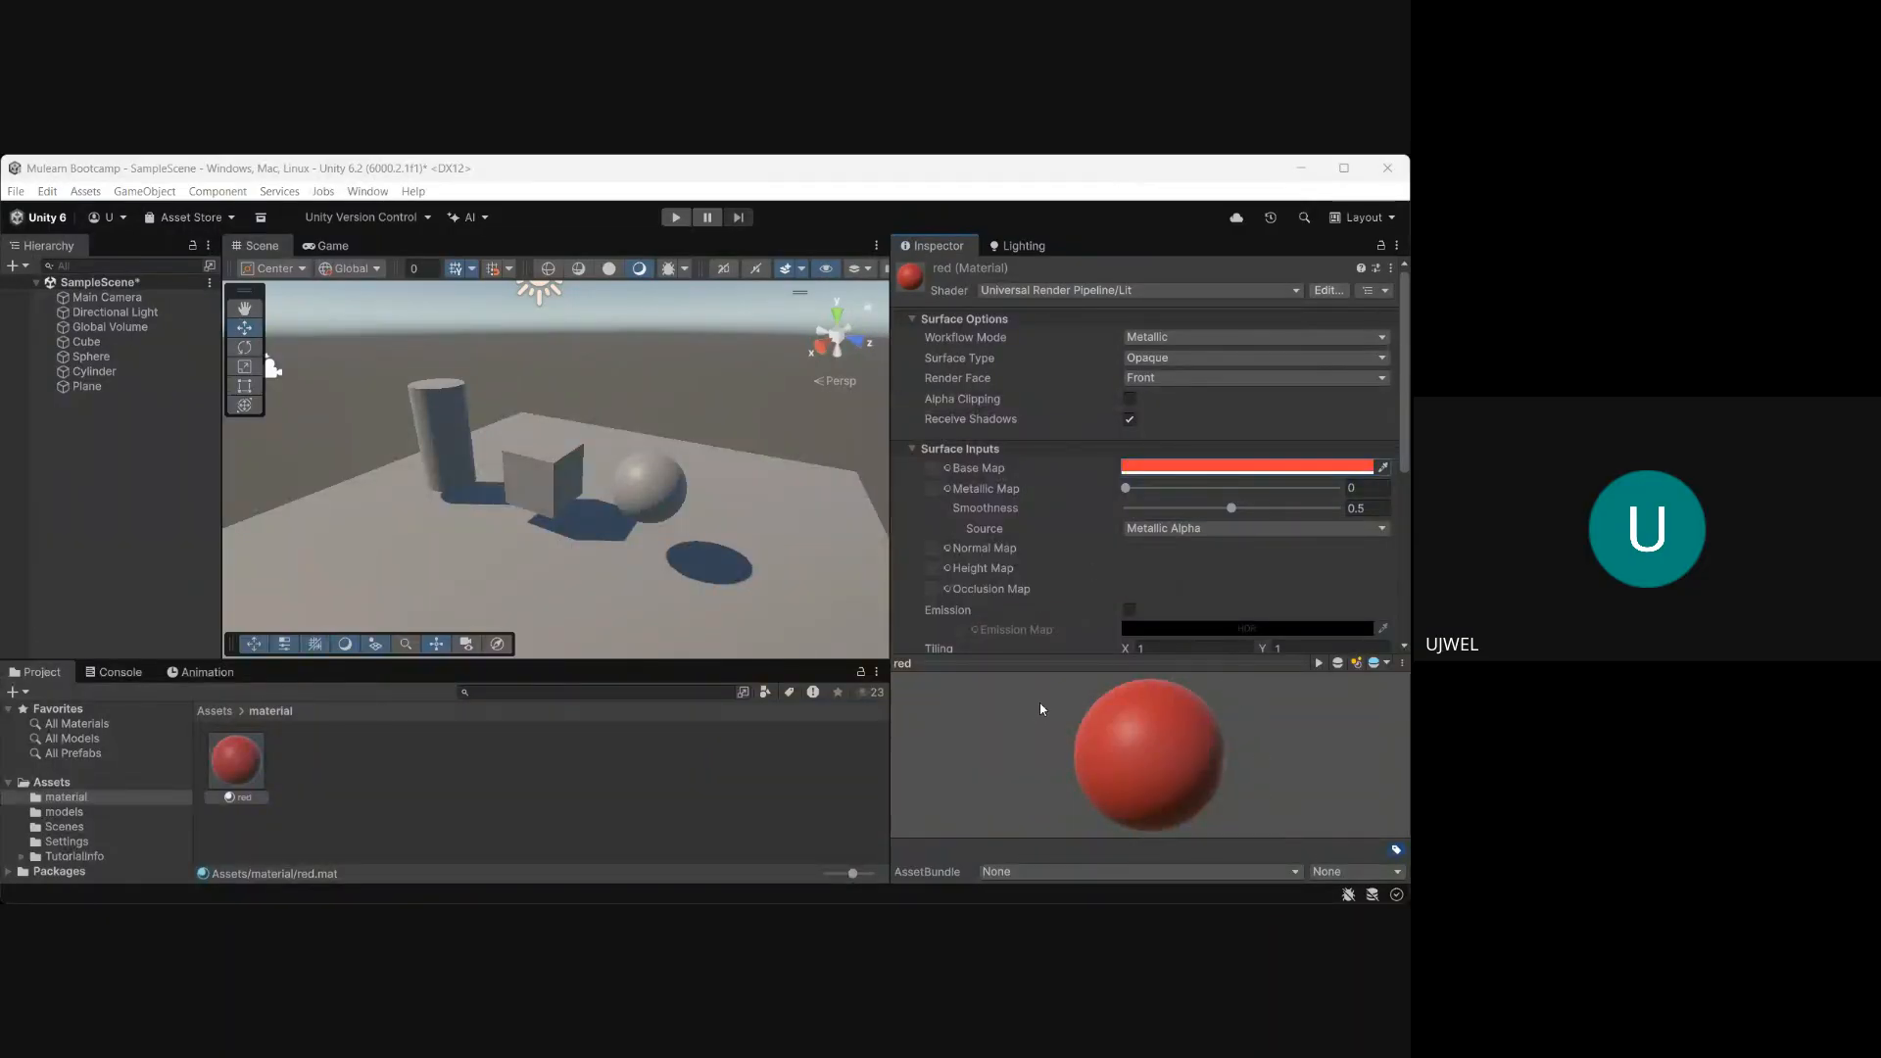
Change the red material's Base Map color to a more saturated, pure red.
{"action": "left_click", "coordinate": [789, 763]}
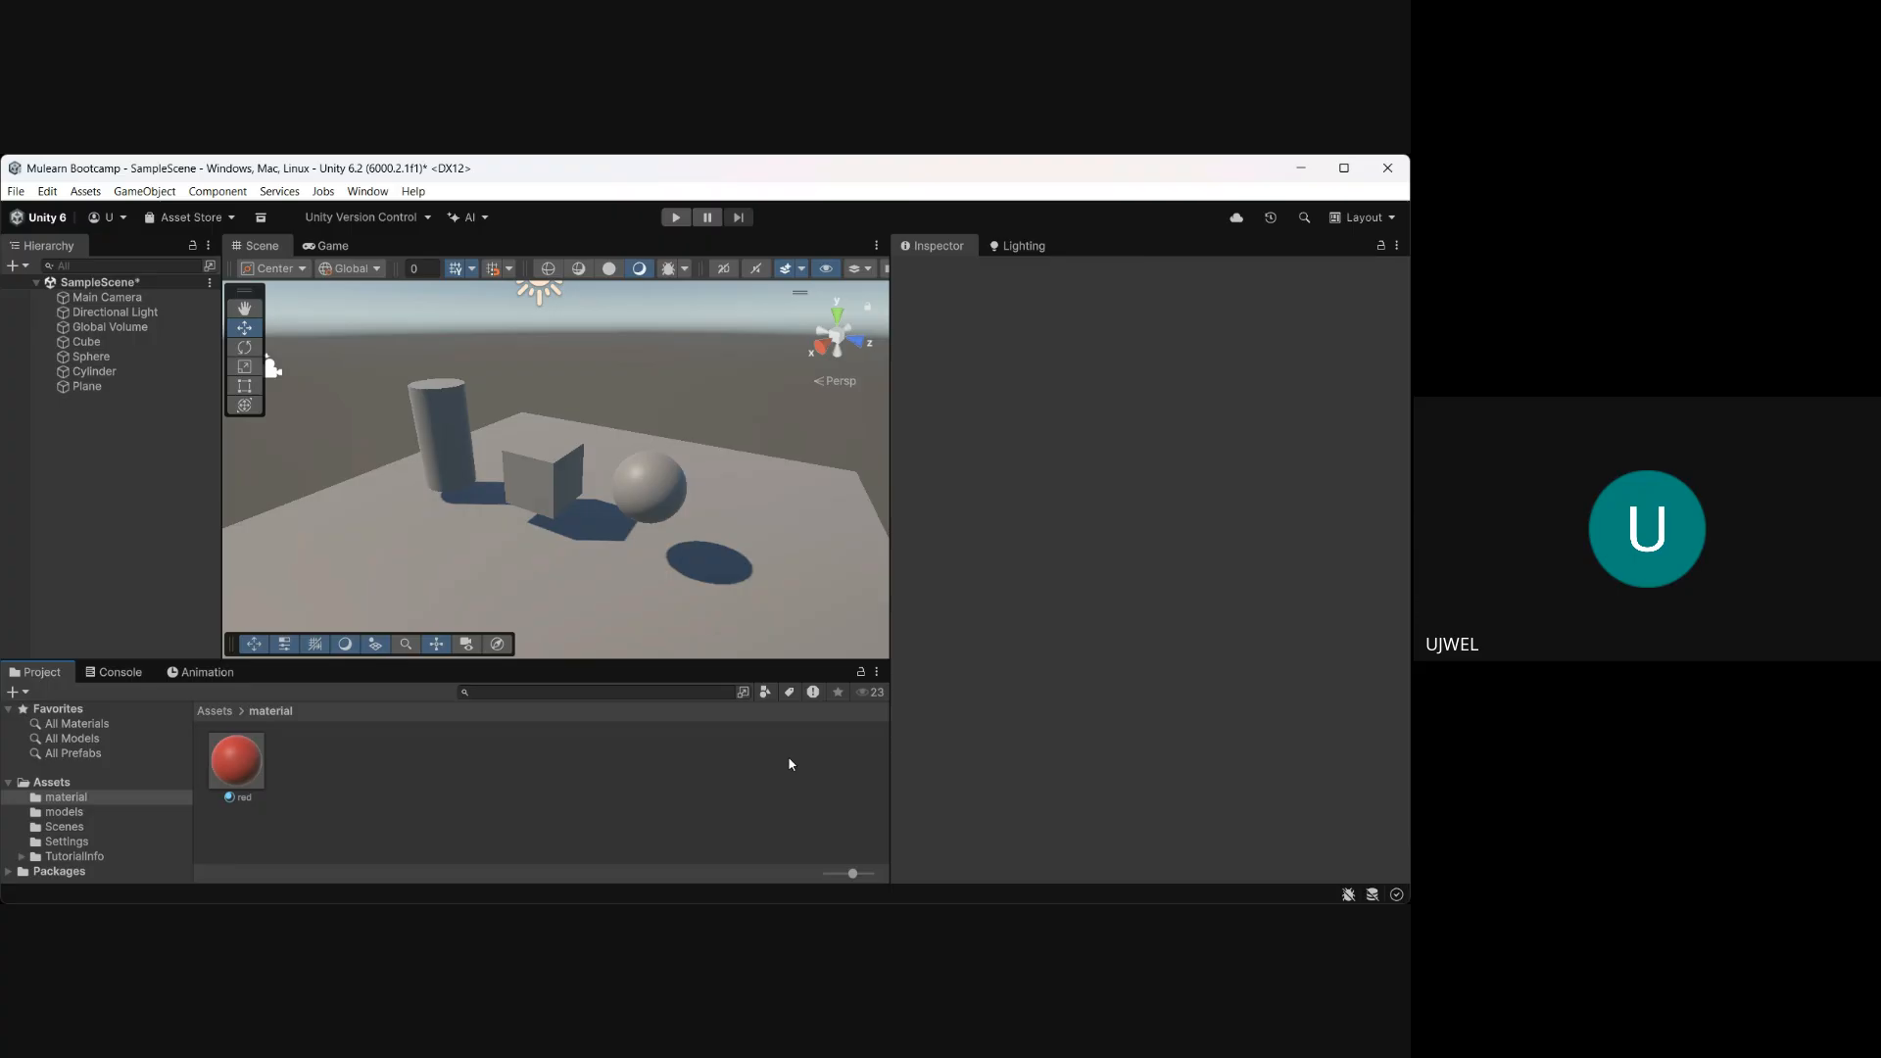
{"action": "left_click", "coordinate": [247, 760]}
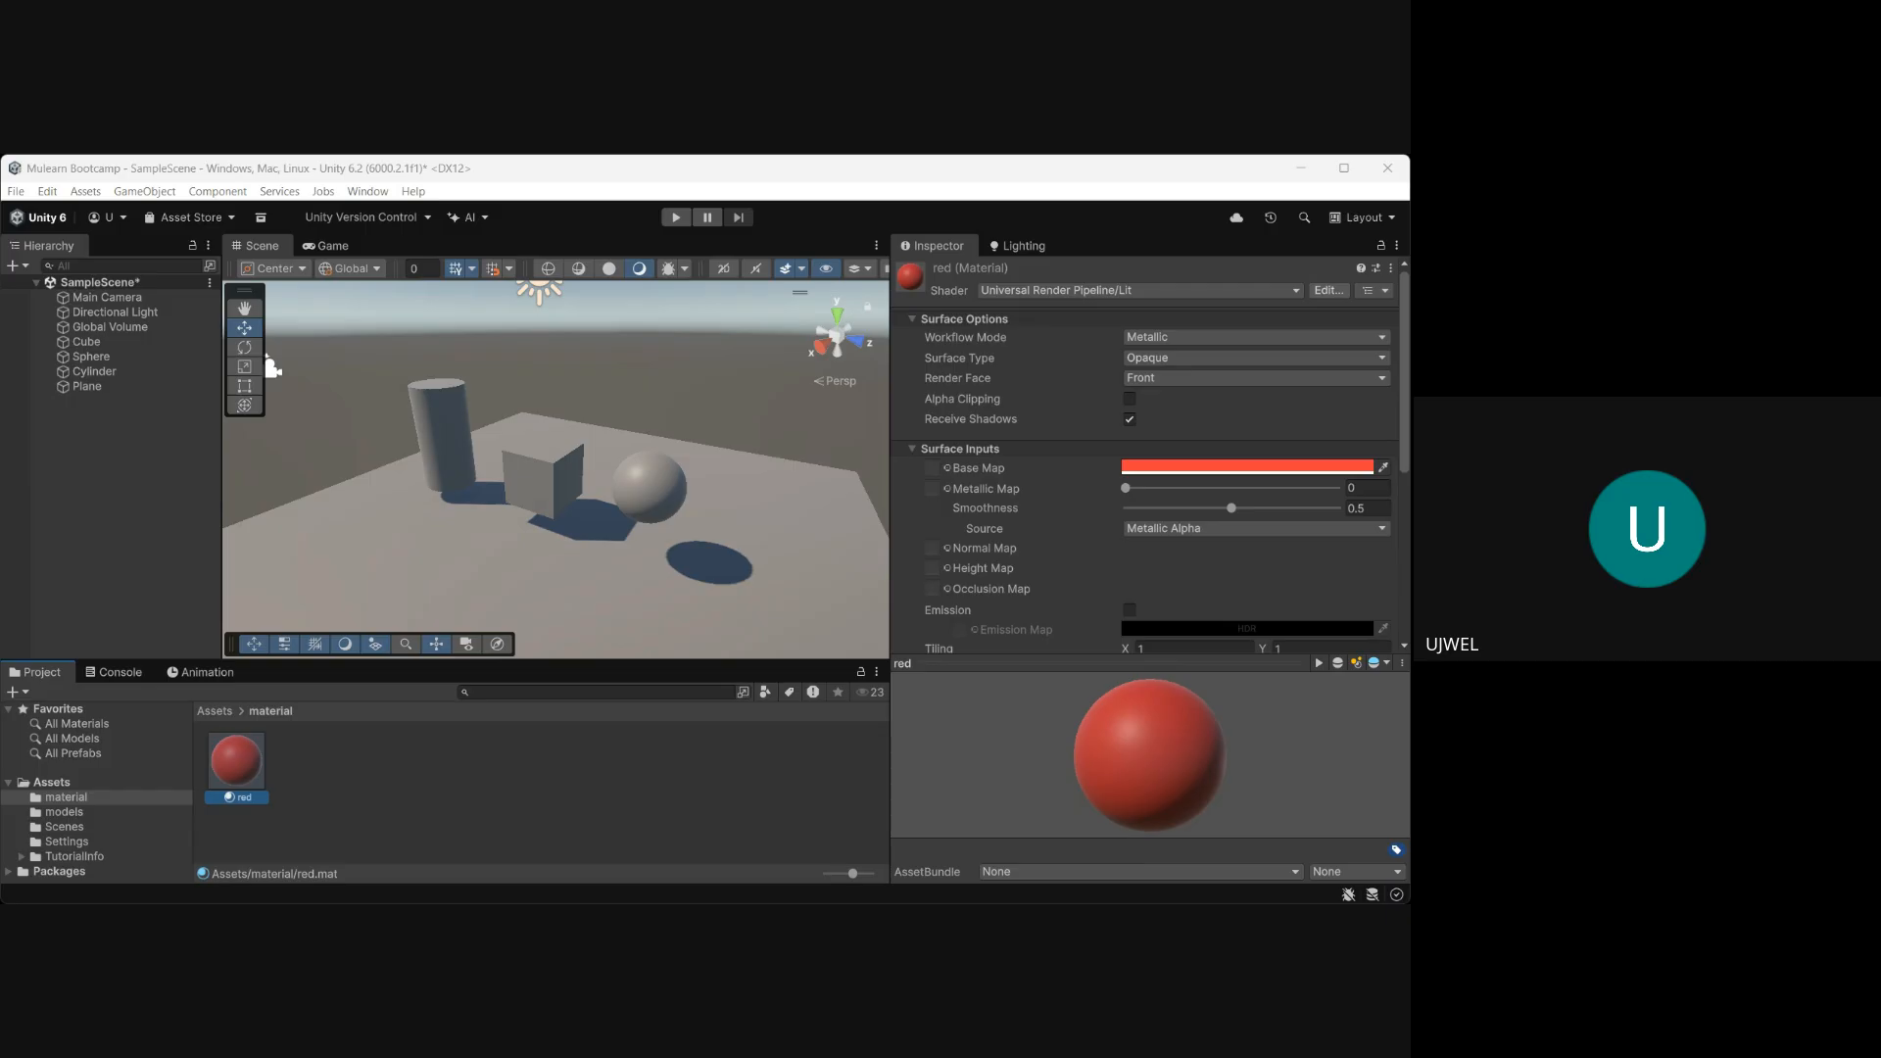
{"action": "left_click", "coordinate": [1213, 472]}
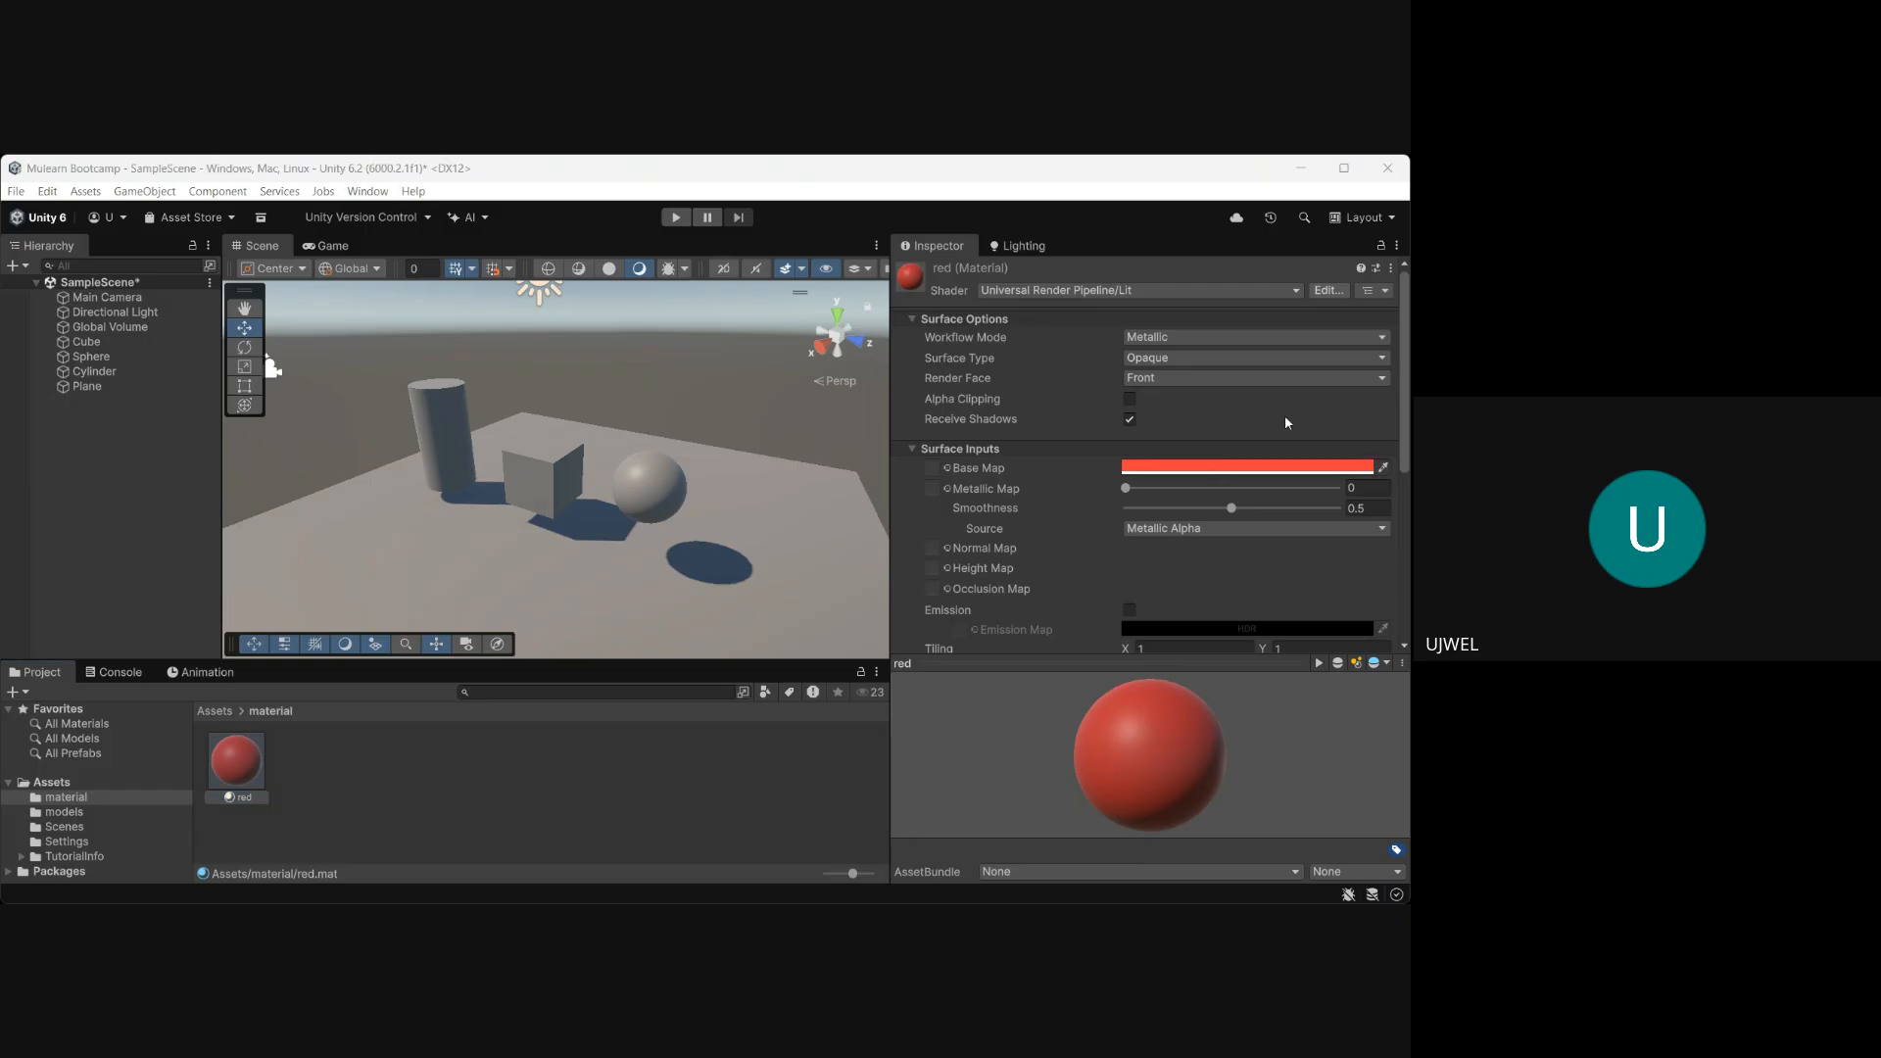
{"action": "left_click", "coordinate": [1342, 409]}
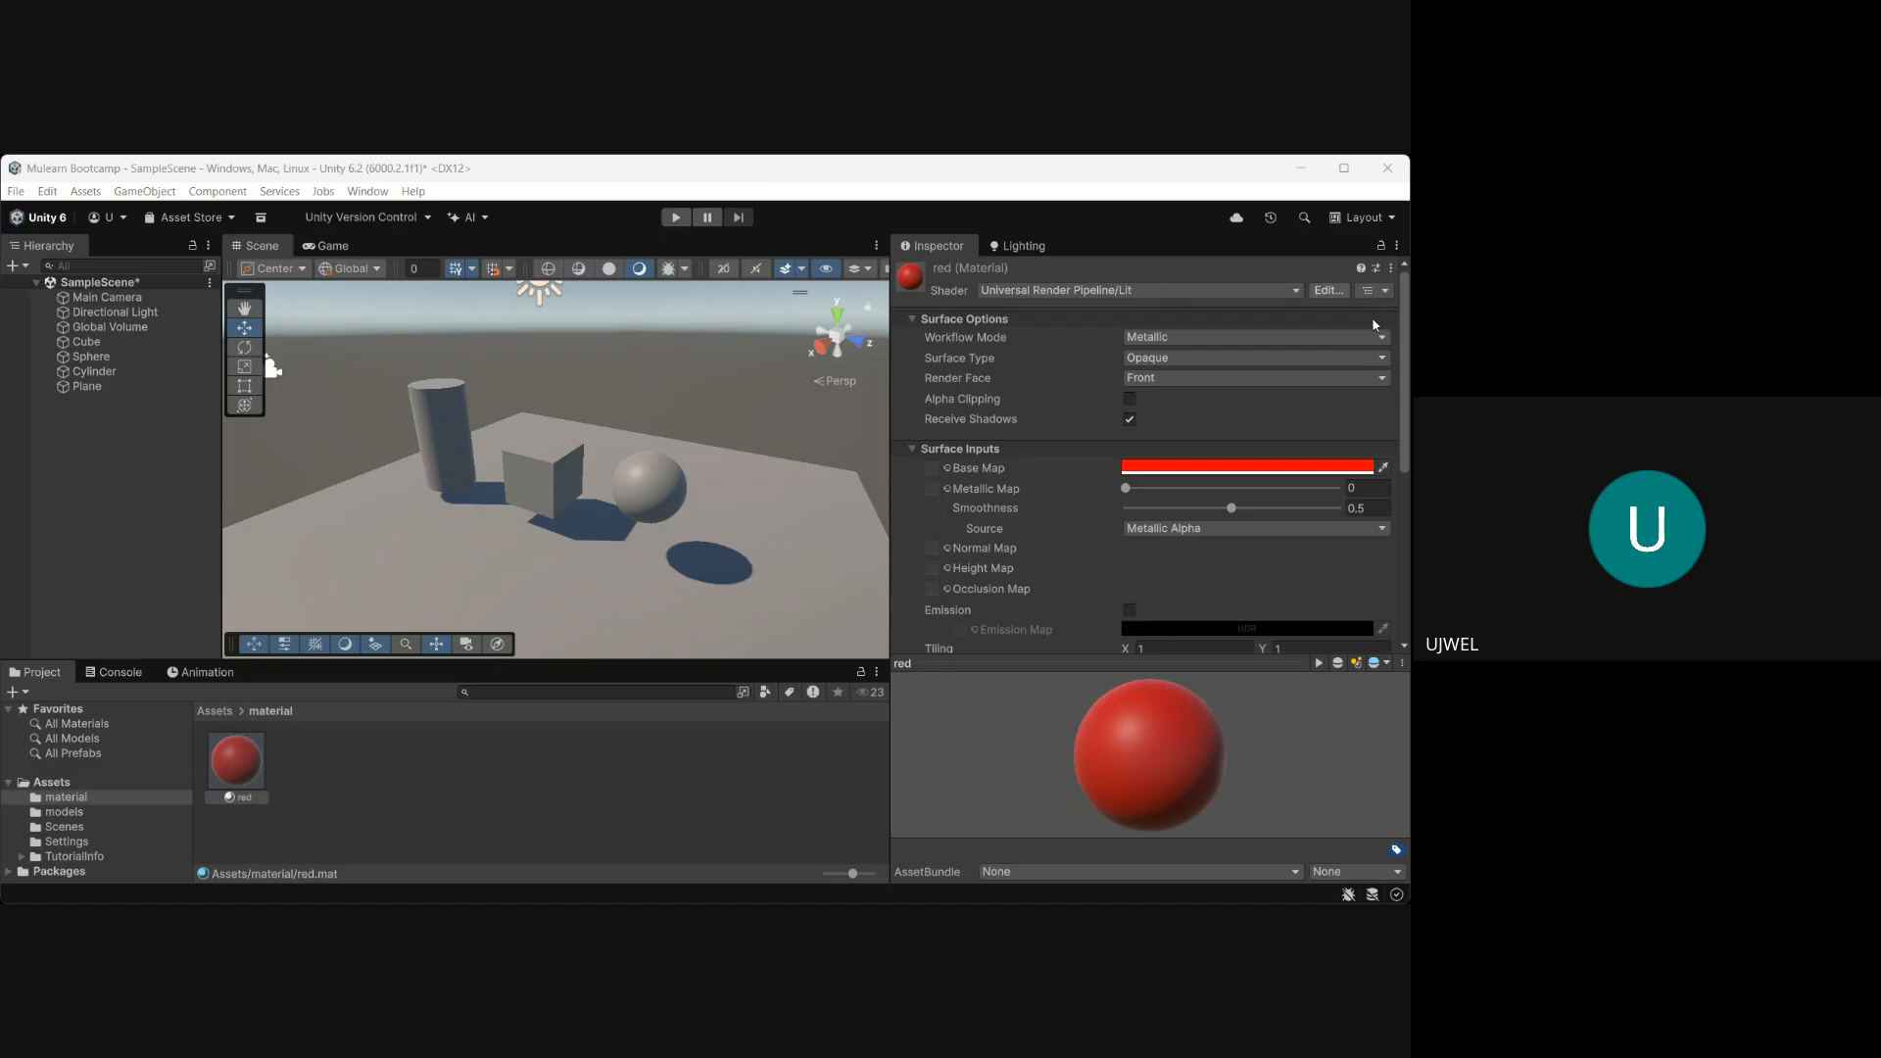
{"action": "left_click", "coordinate": [1363, 312]}
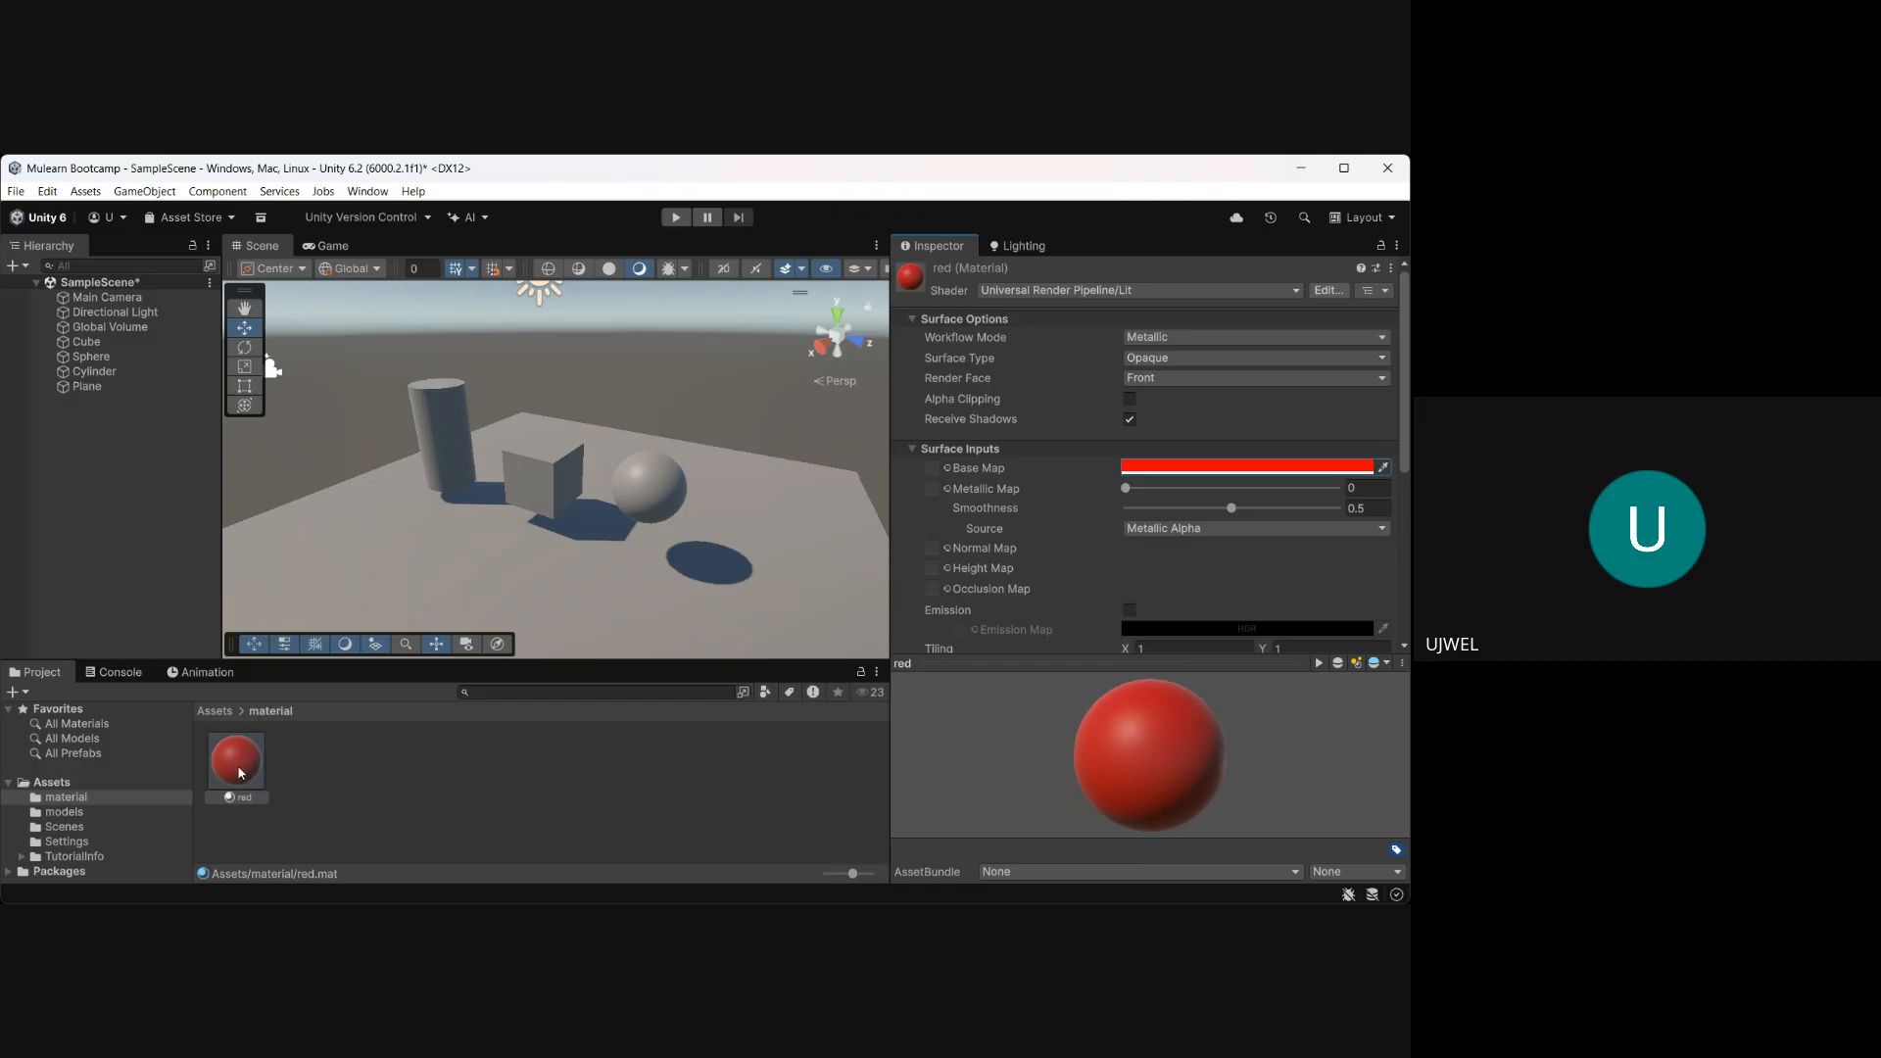
Apply the red material to the plane and the cube in the scene.
{"action": "left_click_drag", "start_coordinate": [240, 773], "coordinate": [503, 576]}
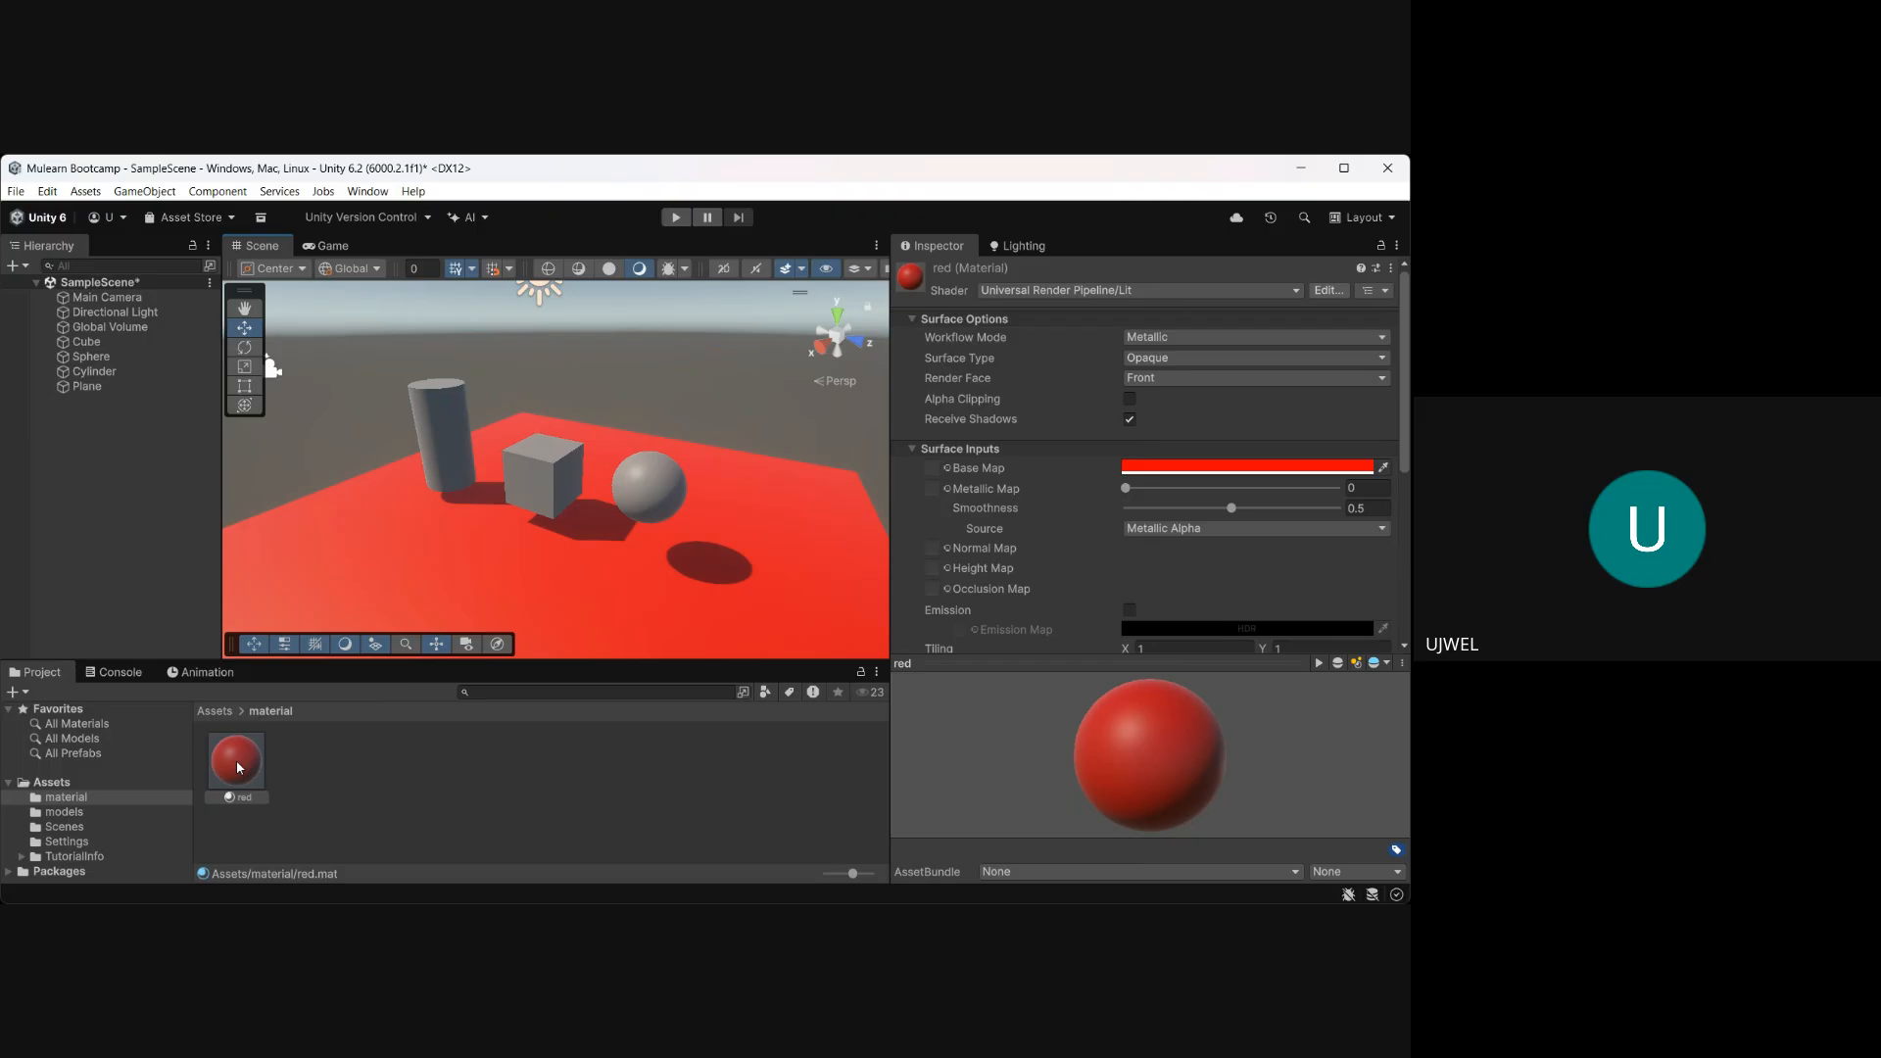
{"action": "left_click_drag", "start_coordinate": [237, 760], "coordinate": [524, 490]}
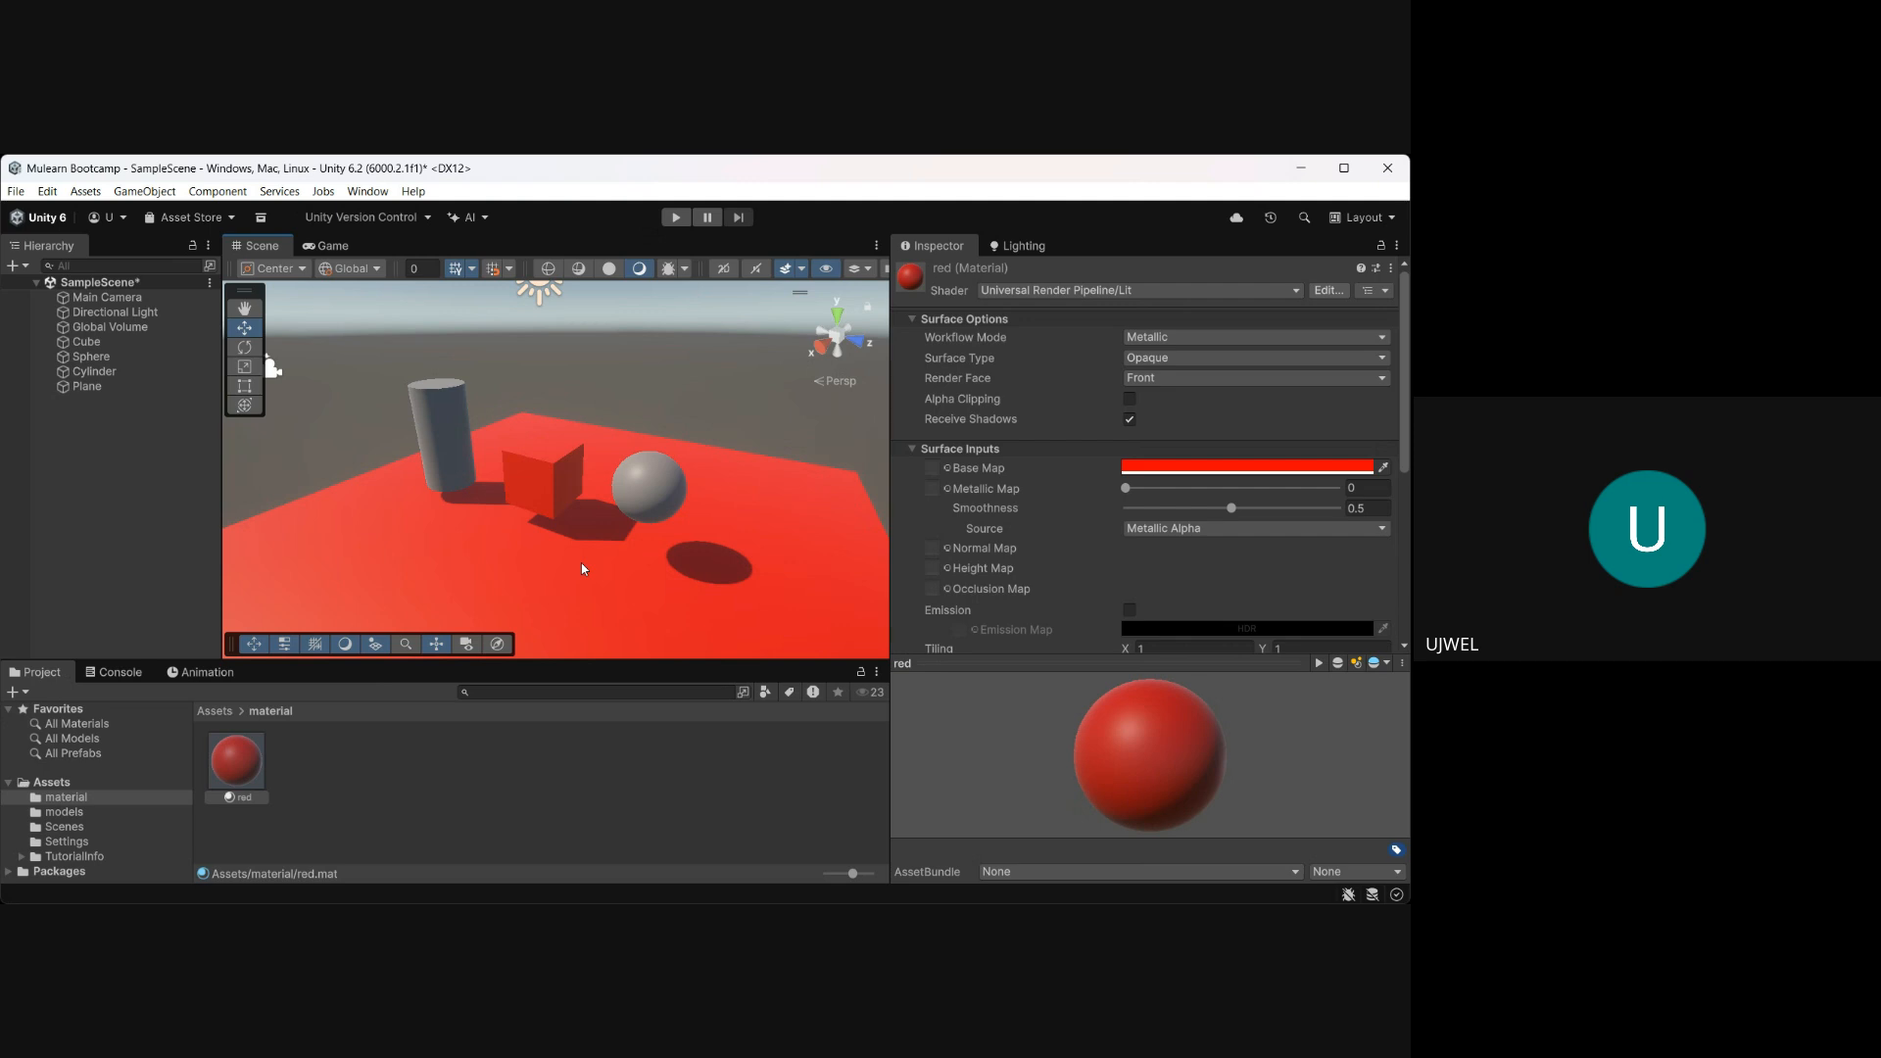
{"action": "scroll", "coordinate": [582, 569], "scroll_direction": "up", "scroll_amount": 3}
{"action": "mouse_move", "coordinate": [580, 567]}
{"action": "left_mouse_down", "text": "alt"}
{"action": "mouse_move", "coordinate": [461, 564]}
{"action": "mouse_move", "coordinate": [558, 555]}
{"action": "left_mouse_up", "text": "alt"}
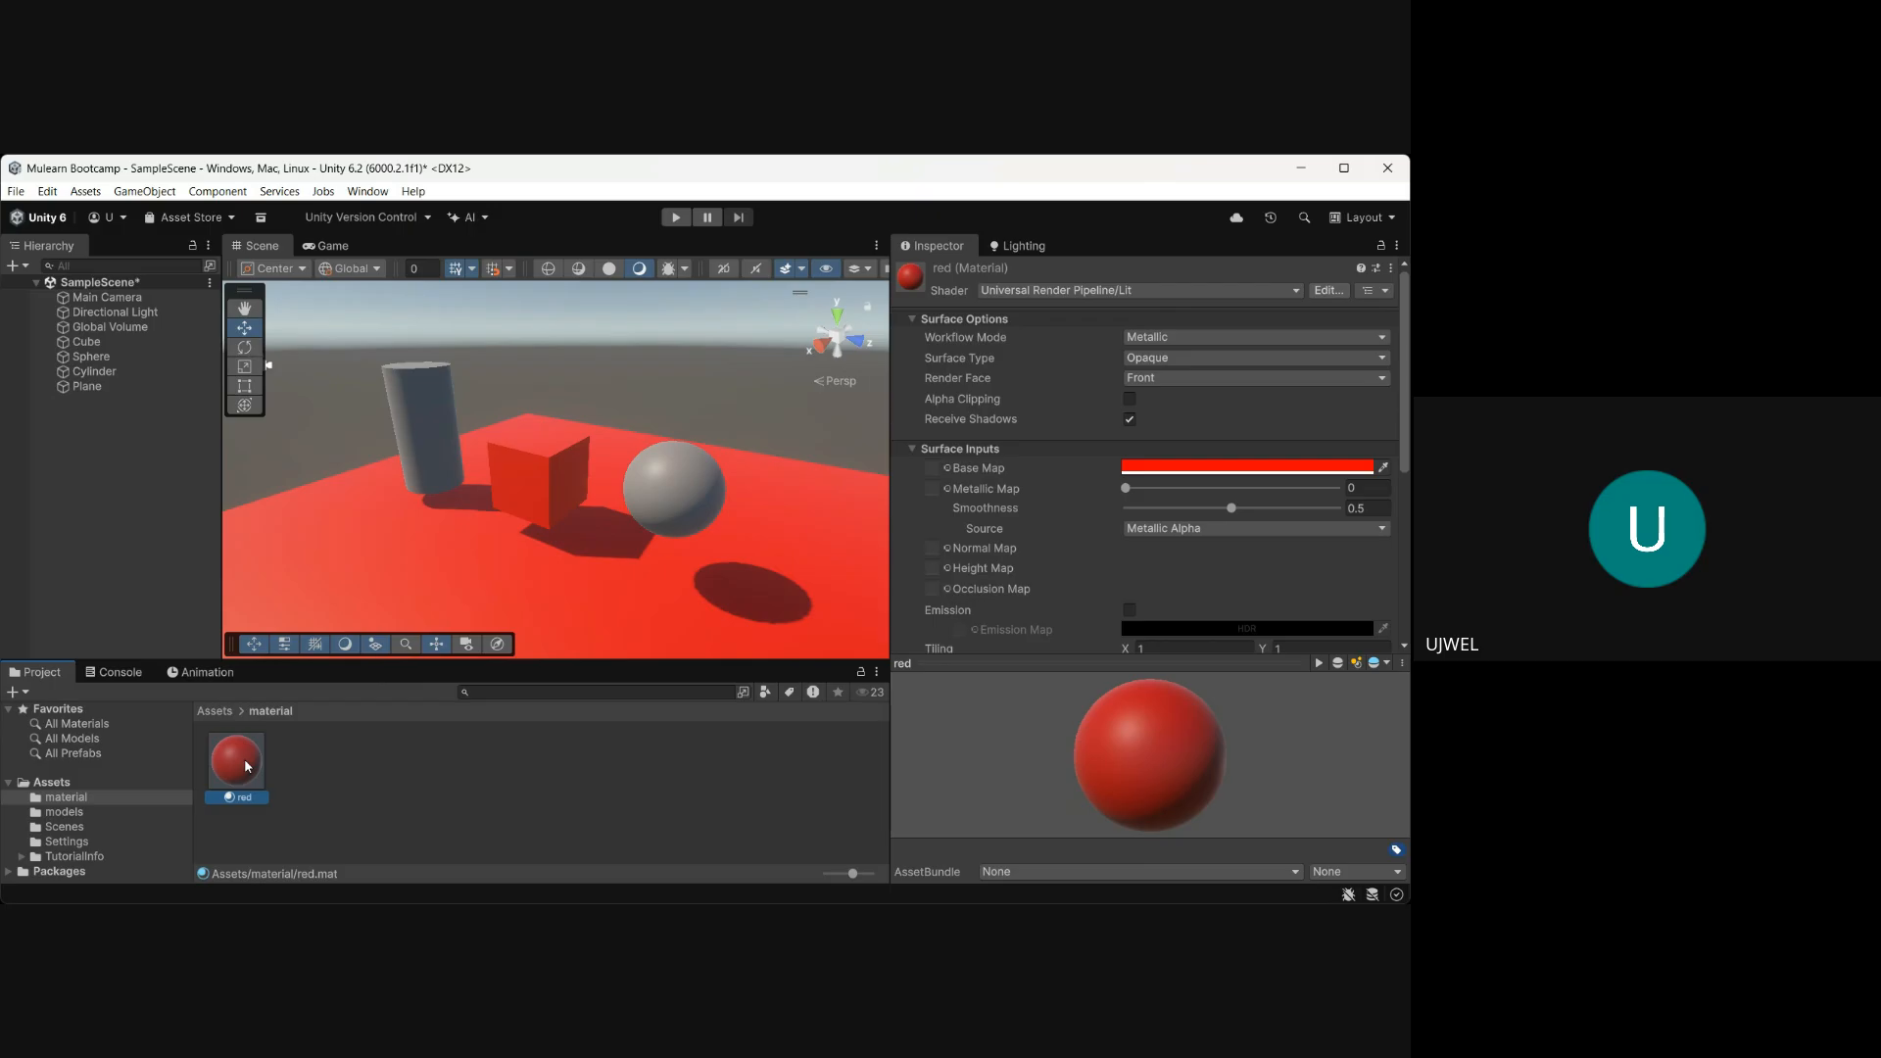
Duplicate the red material, giving the copy a purple Base Map color, and apply it to the cube.
{"action": "key", "text": "ctrl+d"}
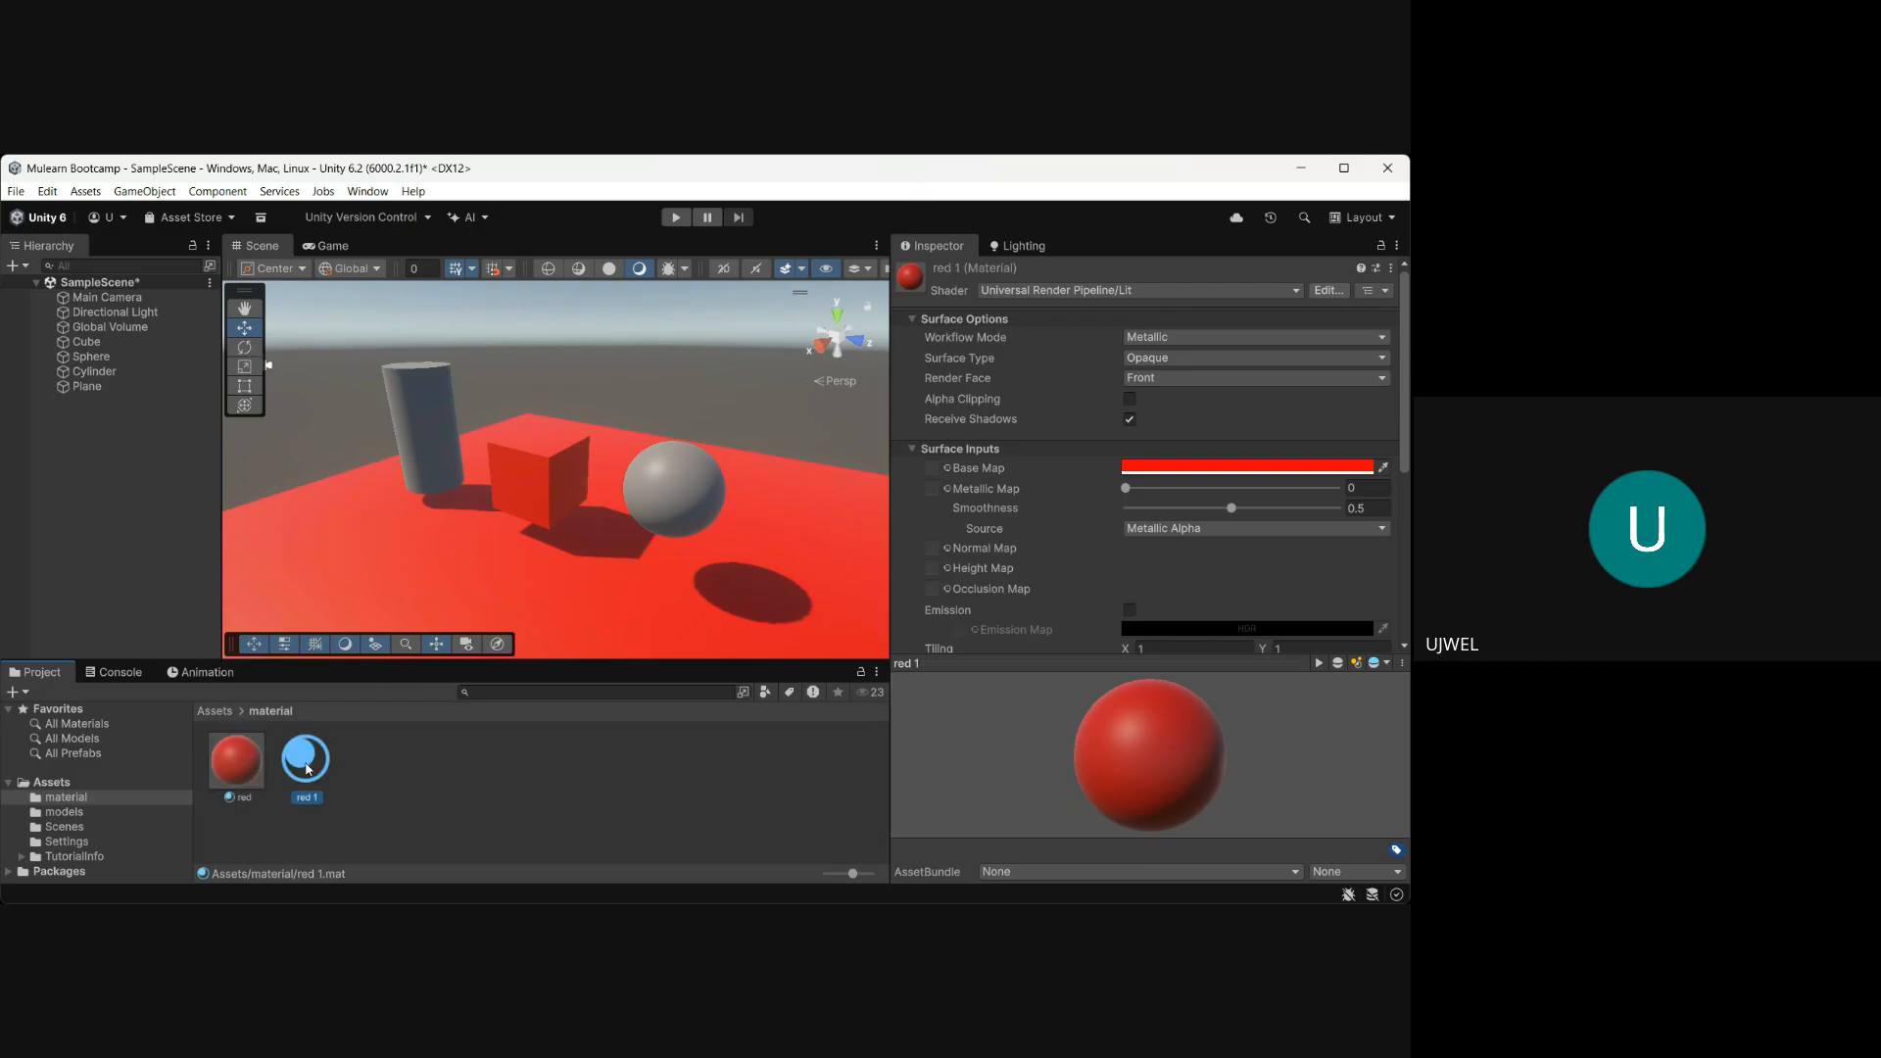
{"action": "left_click", "coordinate": [1322, 466]}
{"action": "left_click_drag", "start_coordinate": [1368, 395], "coordinate": [1298, 547]}
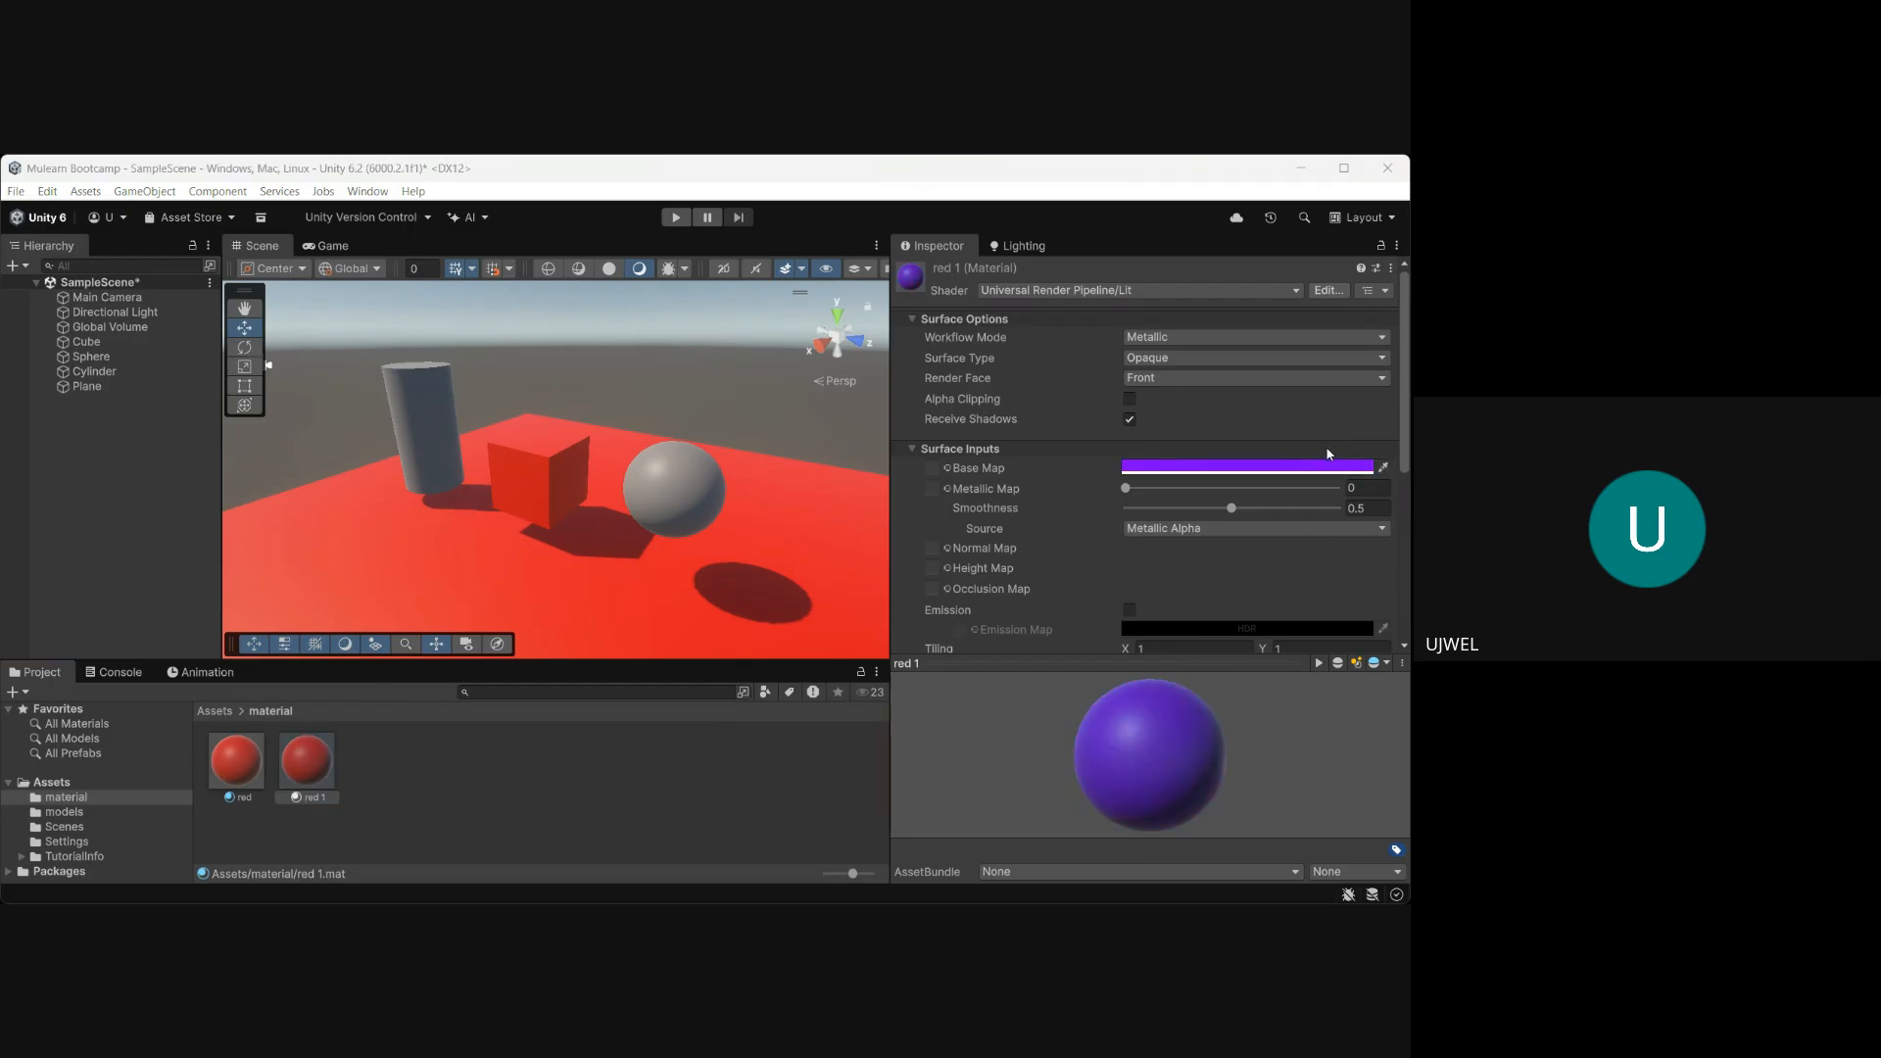
{"action": "left_click", "coordinate": [1391, 310]}
{"action": "left_click_drag", "start_coordinate": [322, 760], "coordinate": [526, 454]}
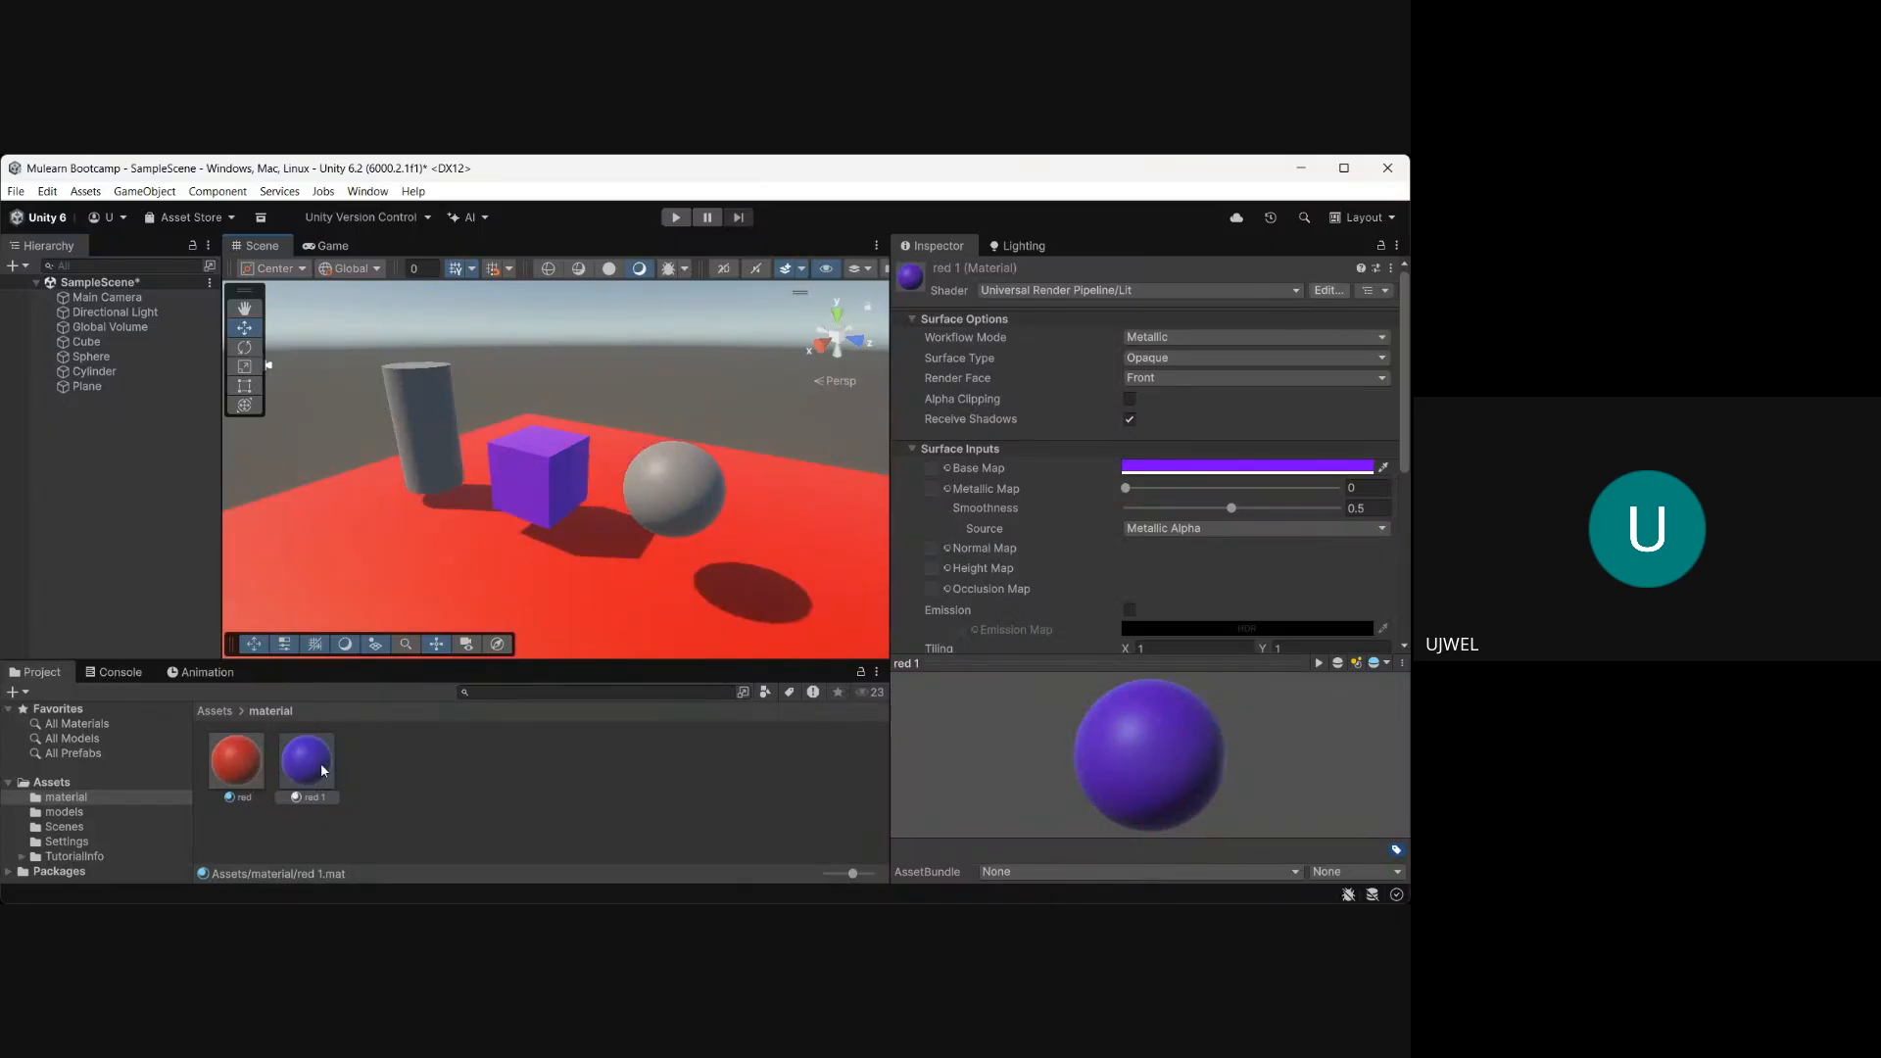
Duplicate the purple material, give the copy a cyan Base Map color, and apply it to the cylinder.
{"action": "key", "text": "ctrl+d"}
{"action": "left_click", "coordinate": [1153, 467]}
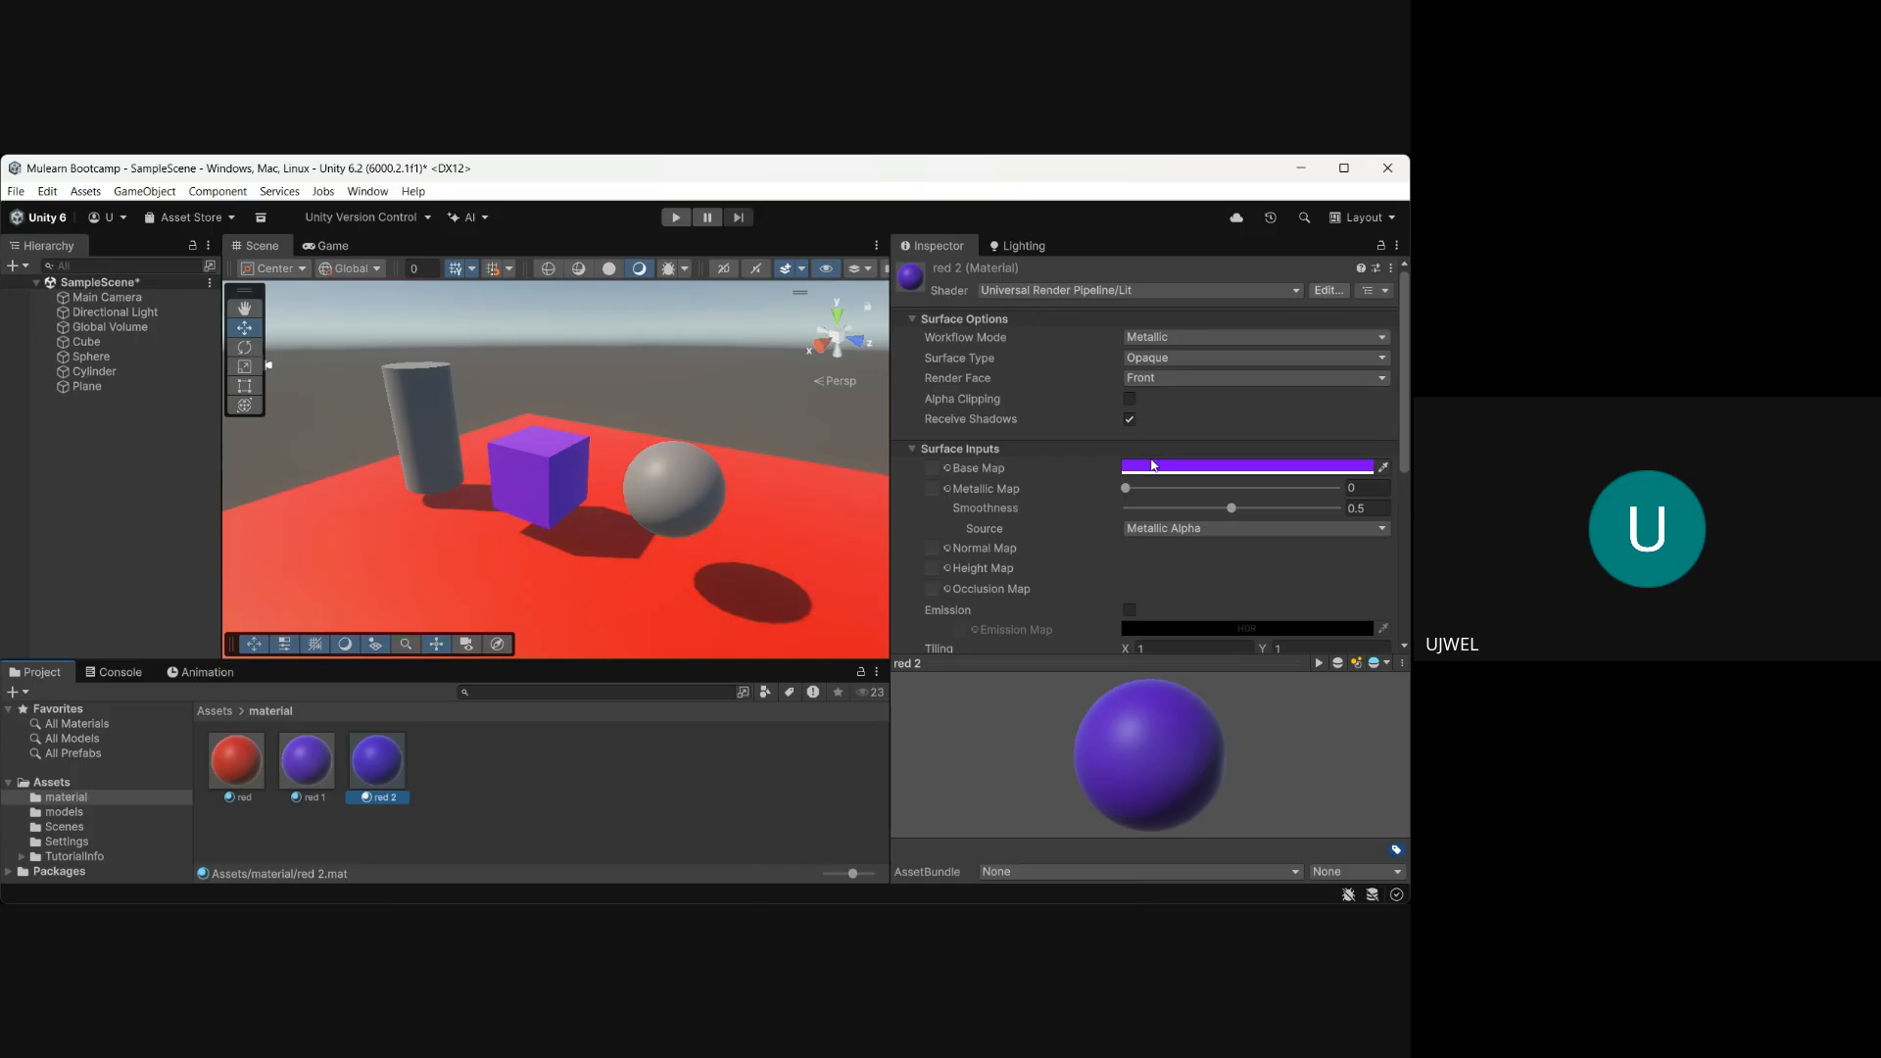
{"action": "left_click", "coordinate": [873, 595]}
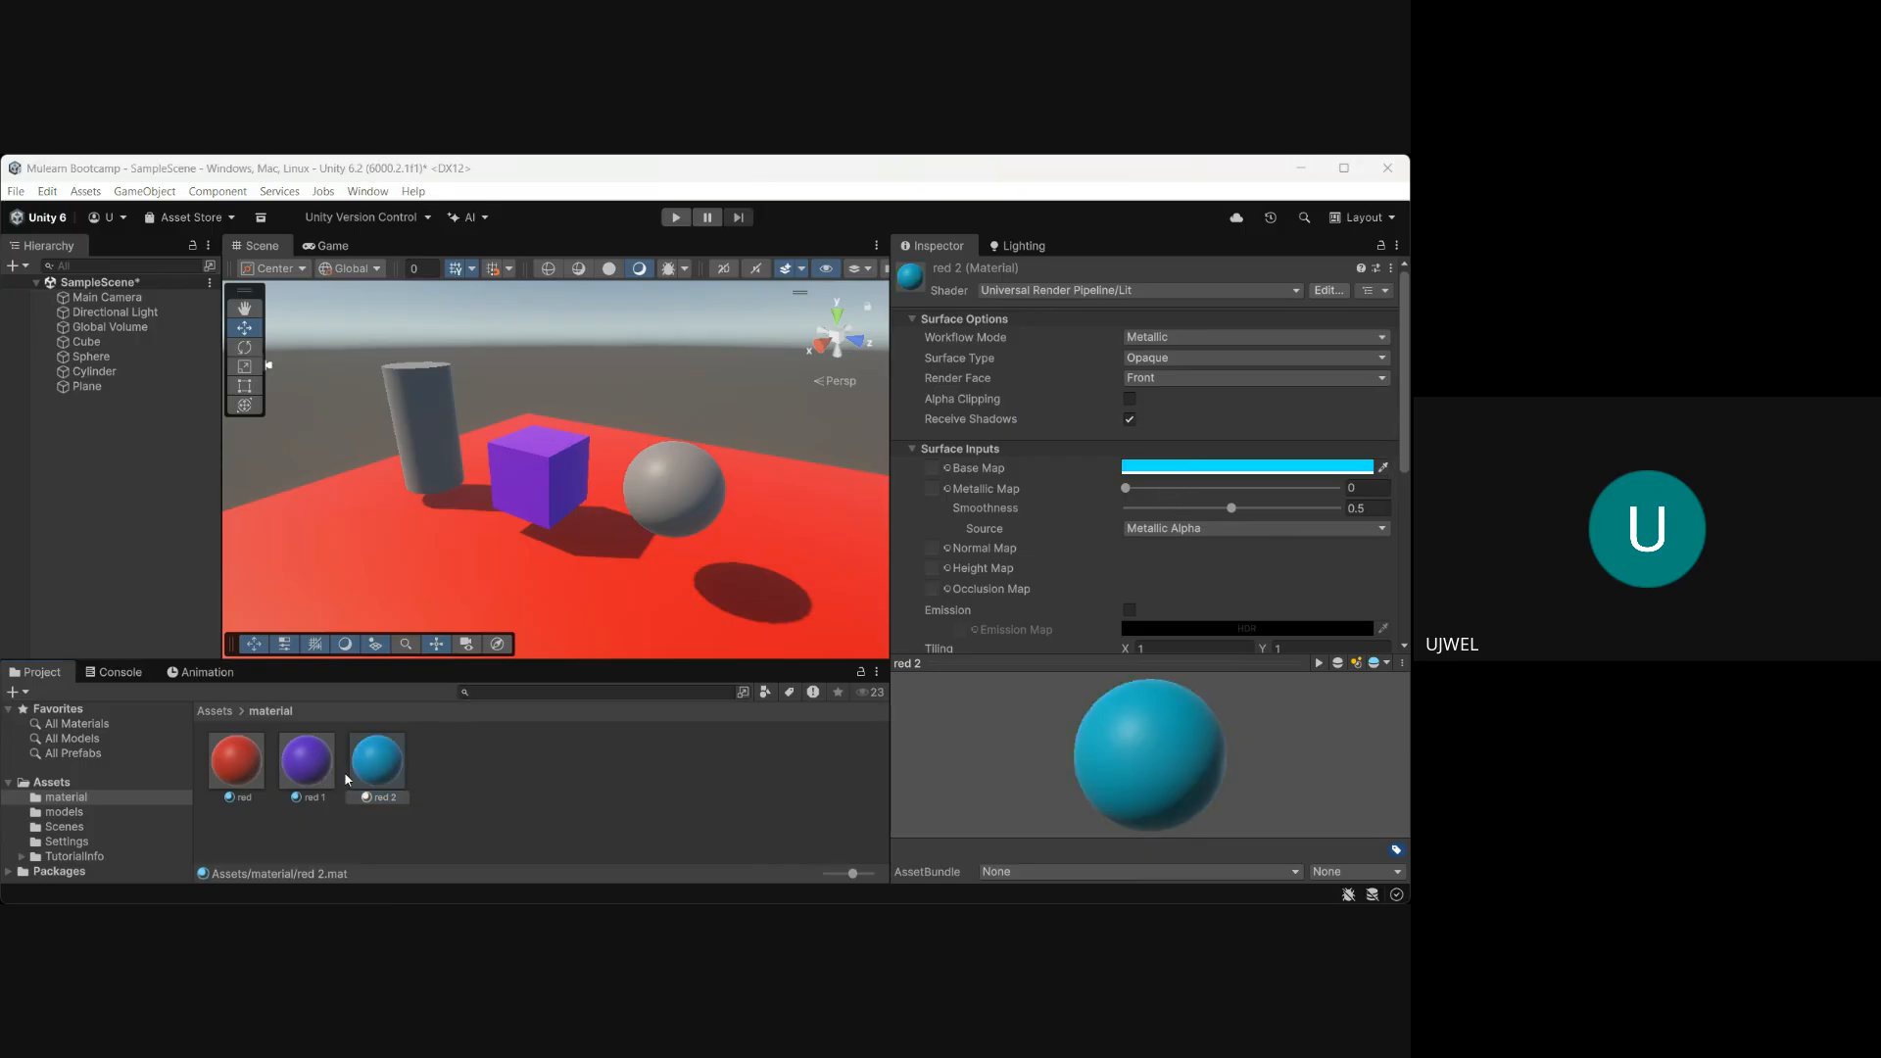
{"action": "left_click_drag", "start_coordinate": [377, 760], "coordinate": [419, 448]}
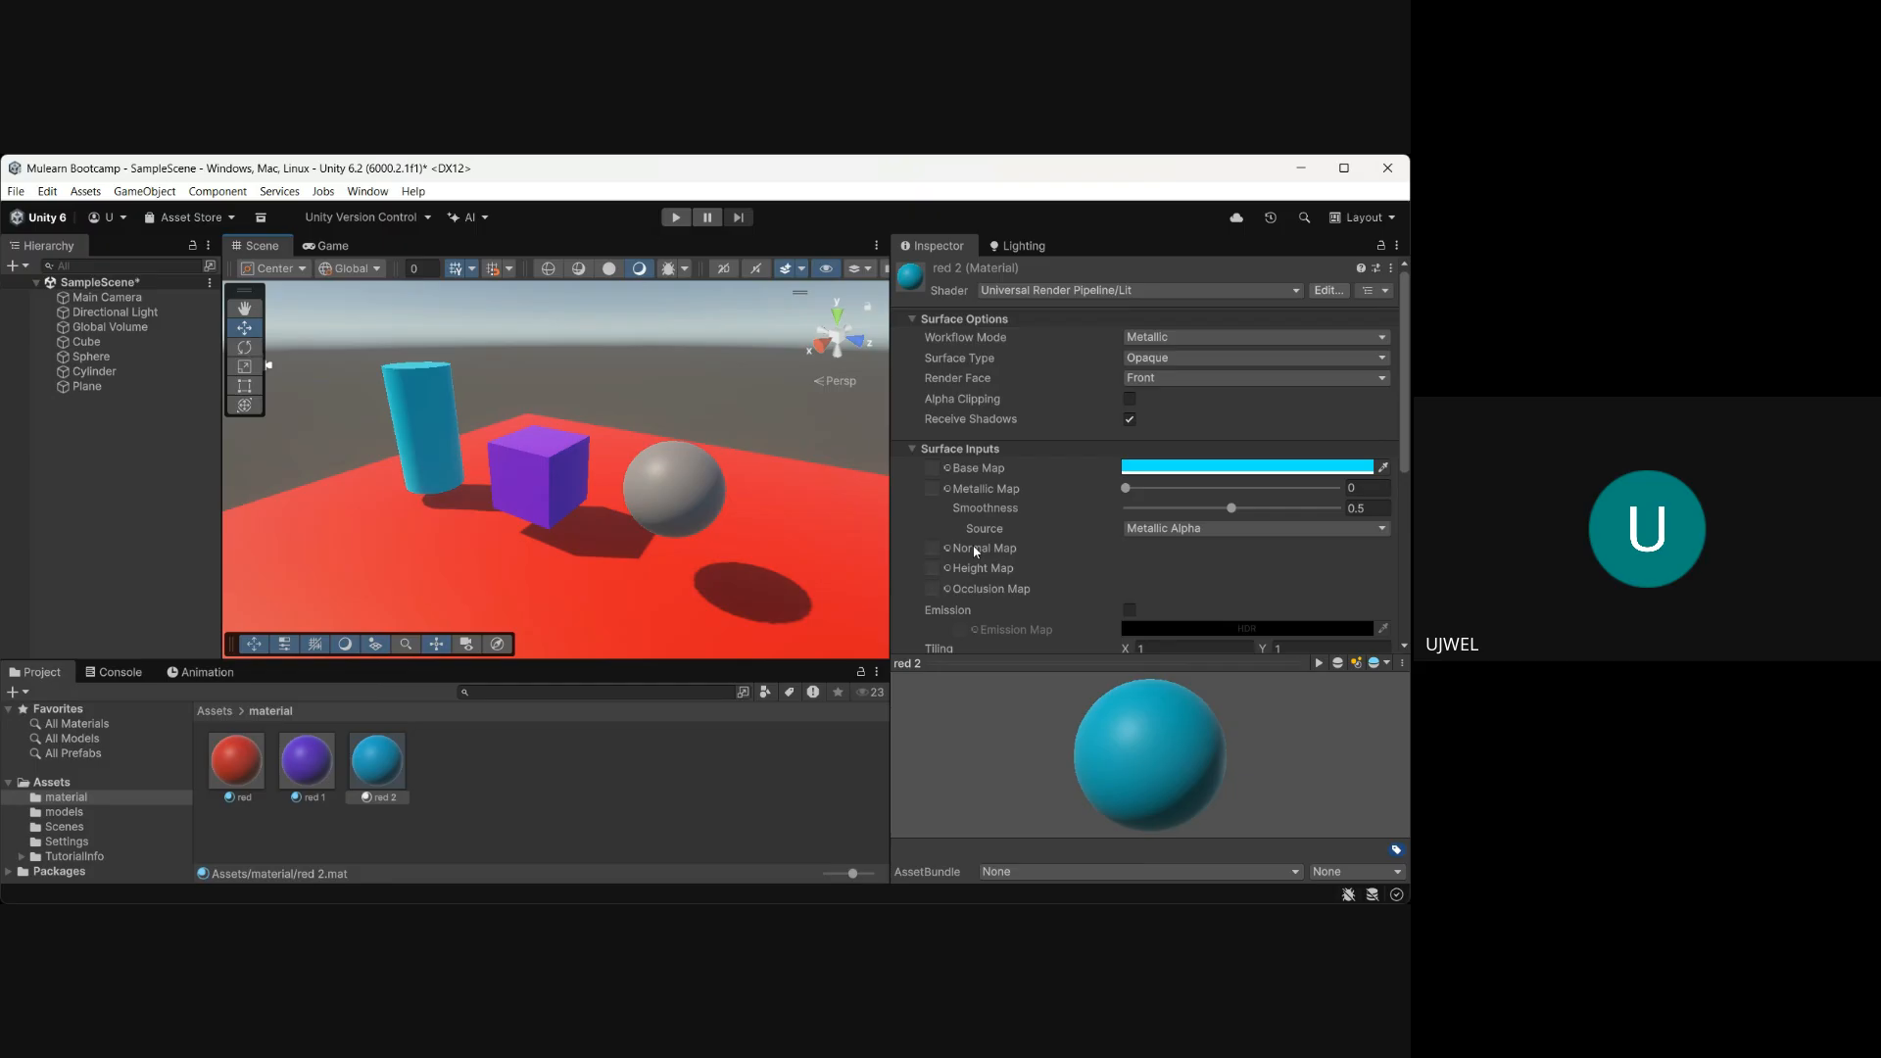
Duplicate the cyan material, give the copy a green Base Map color, and apply it to the sphere.
{"action": "left_click", "coordinate": [381, 763]}
{"action": "key", "text": "ctrl+d"}
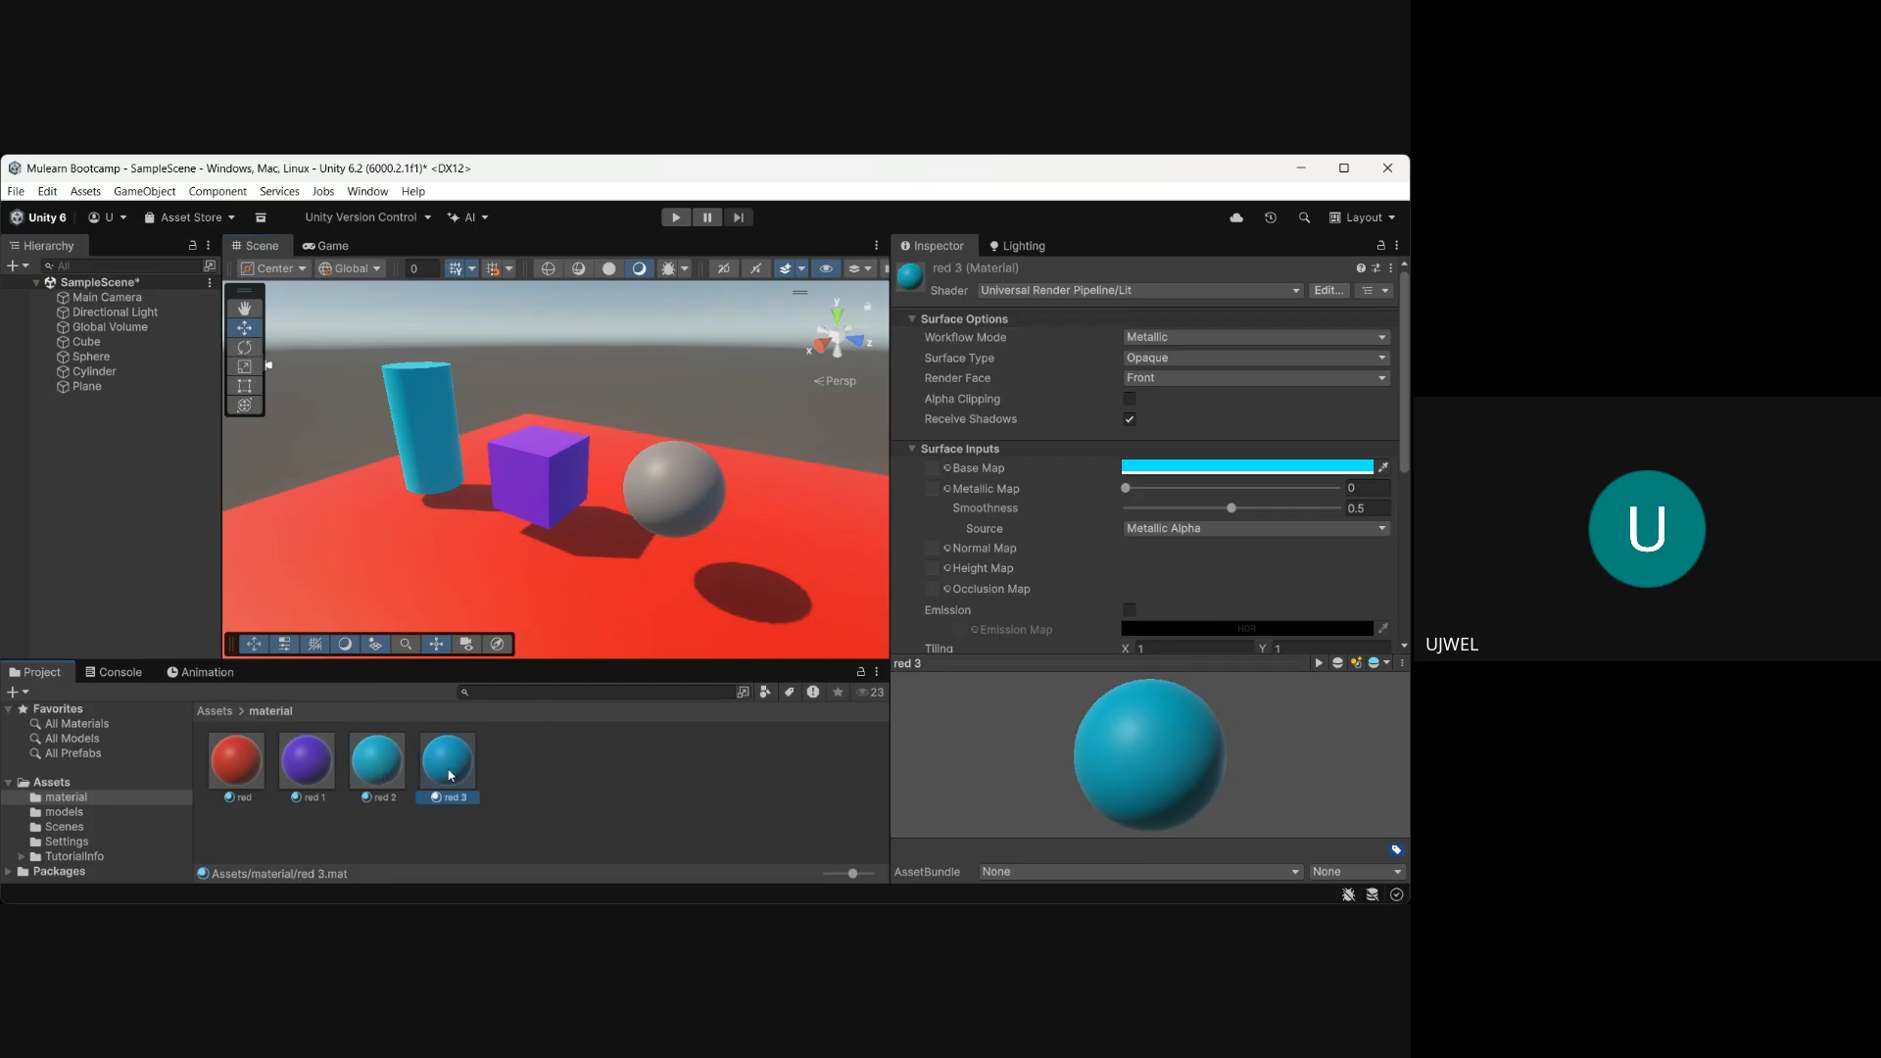
{"action": "left_click", "coordinate": [1228, 460]}
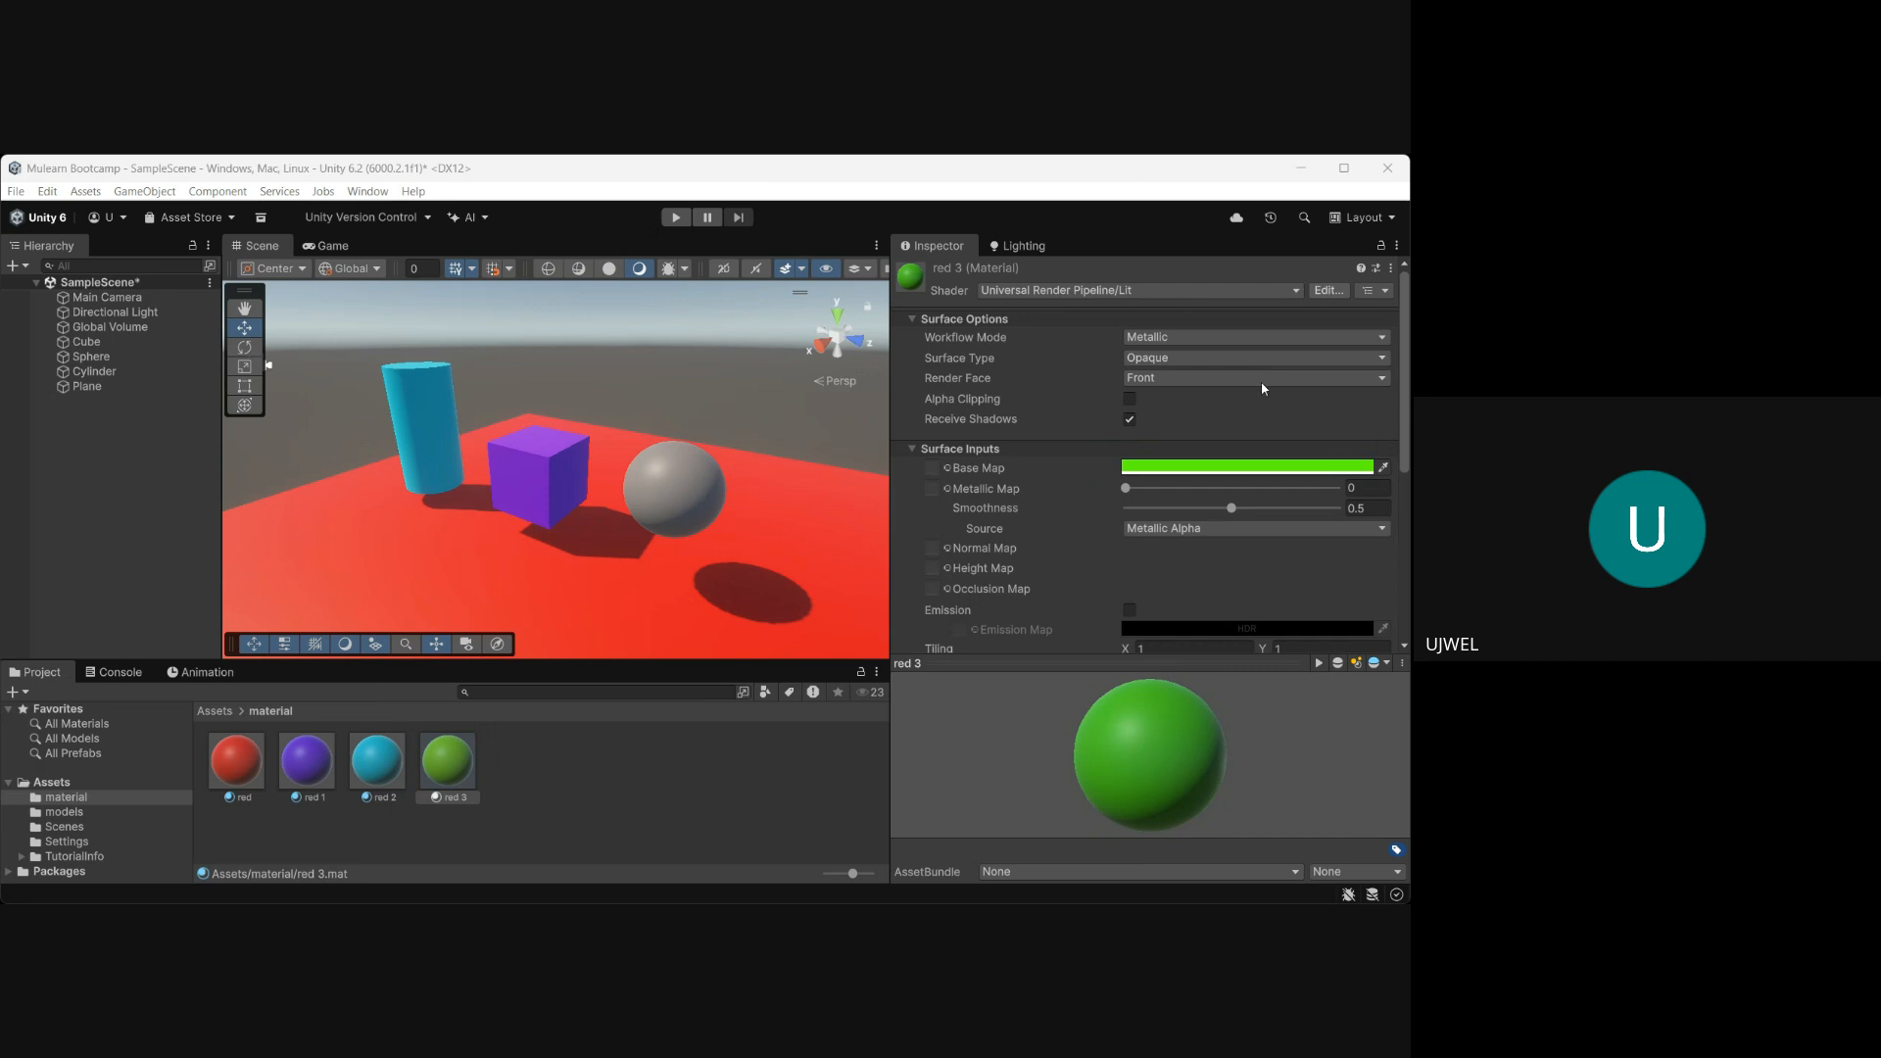
{"action": "left_click_drag", "start_coordinate": [447, 760], "coordinate": [652, 530]}
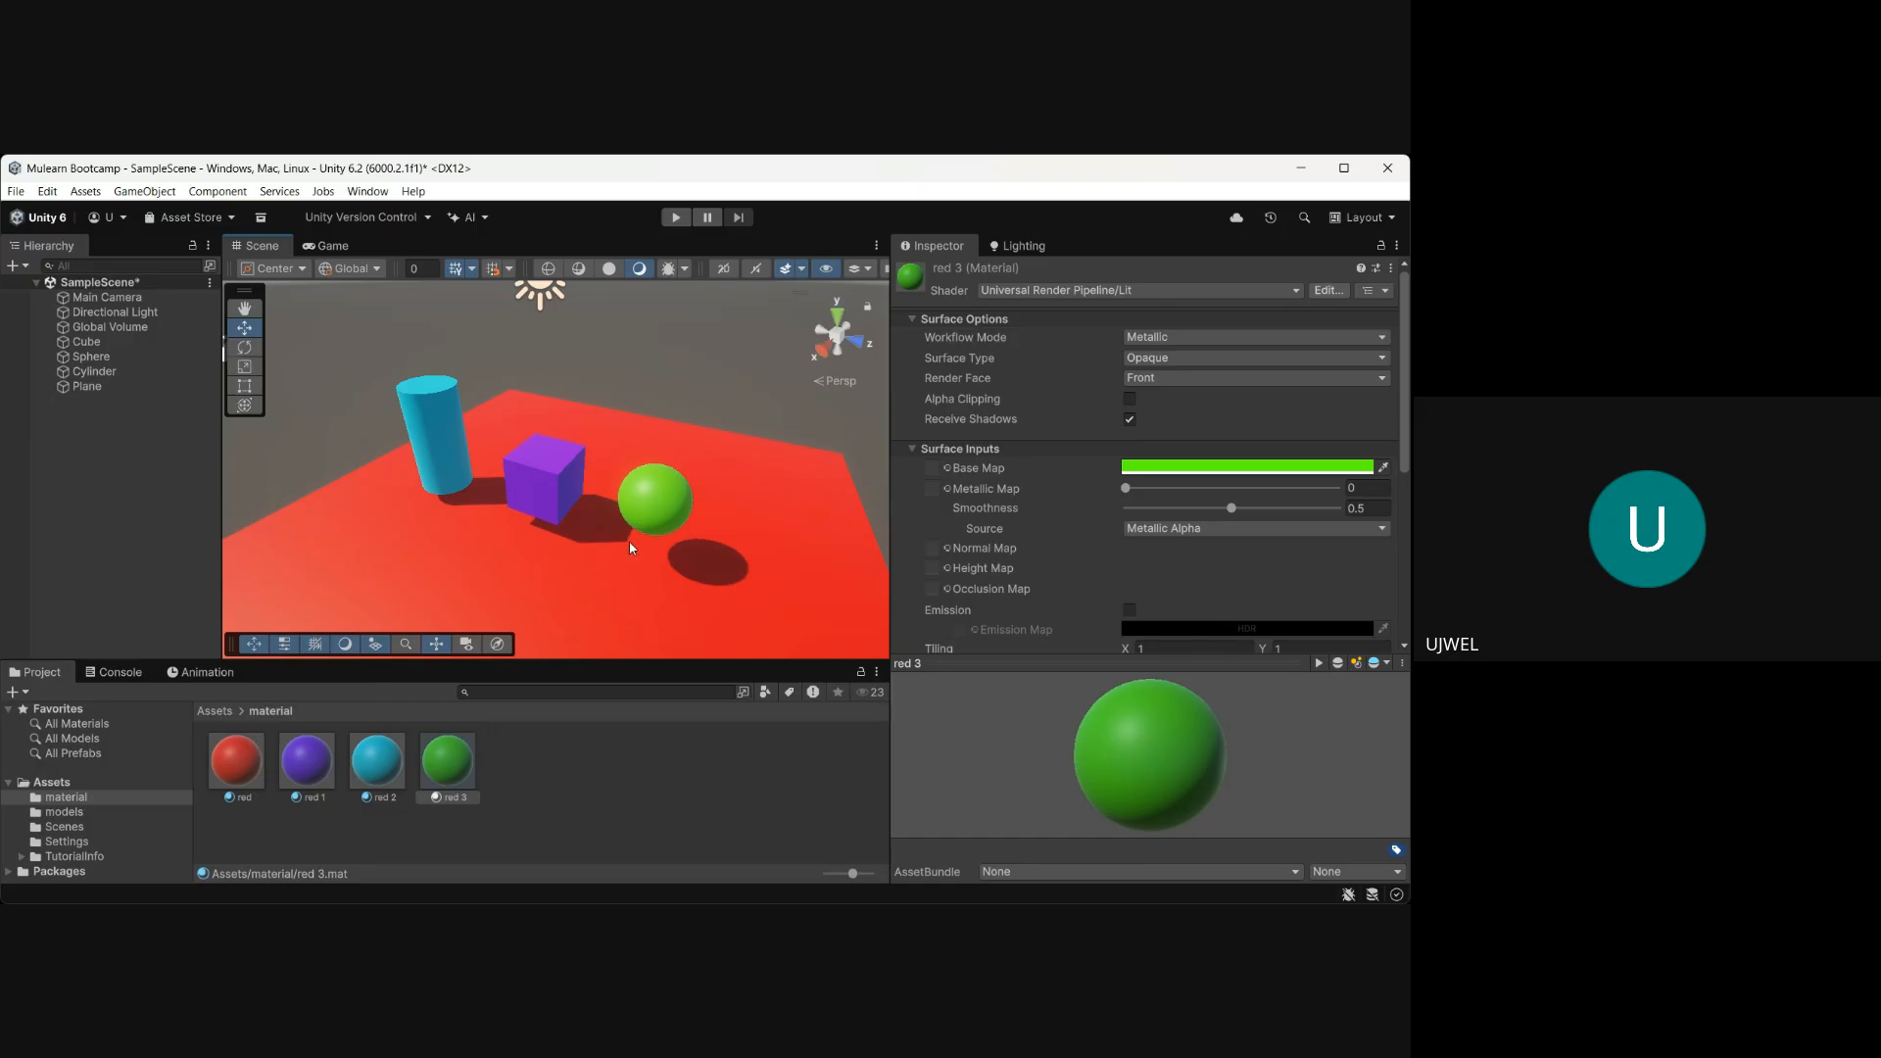
Set the plane's red material to a Metallic Map value of 1 and a Smoothness of 0.713.
{"action": "left_click", "coordinate": [650, 579]}
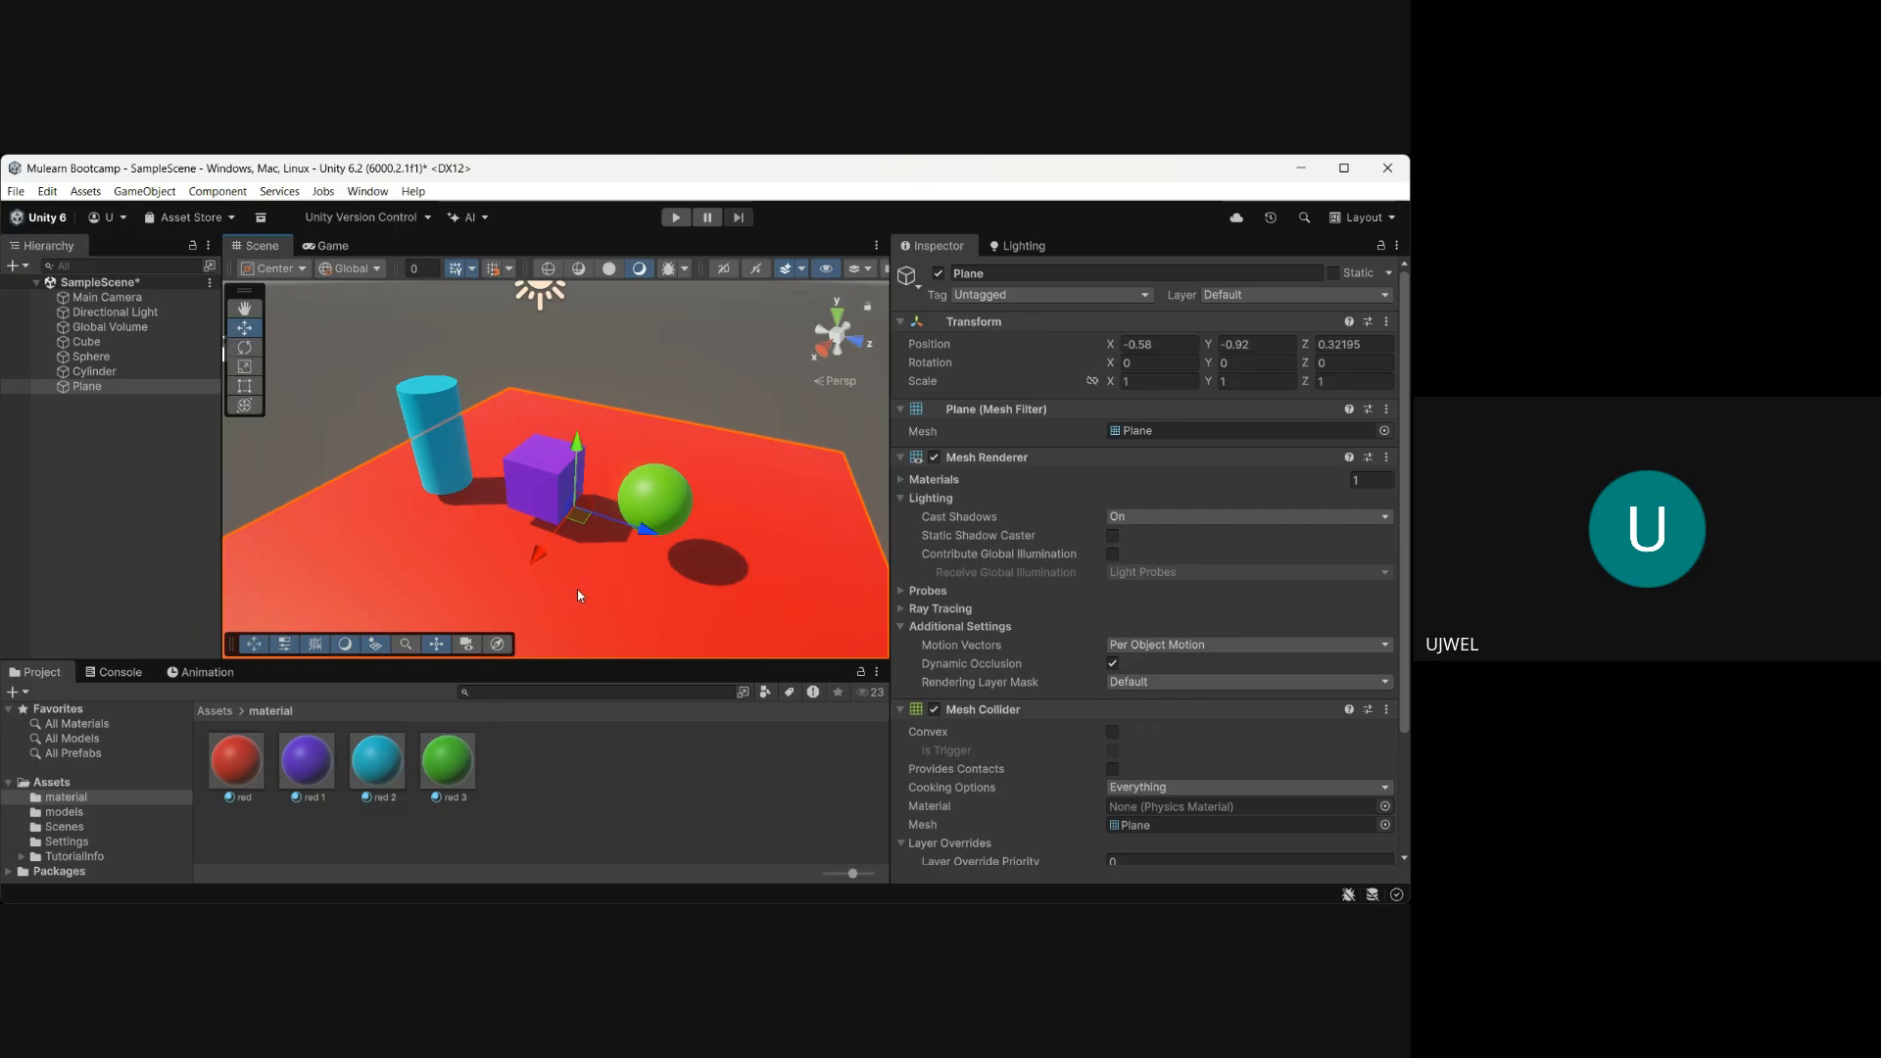
{"action": "left_click", "coordinate": [241, 752]}
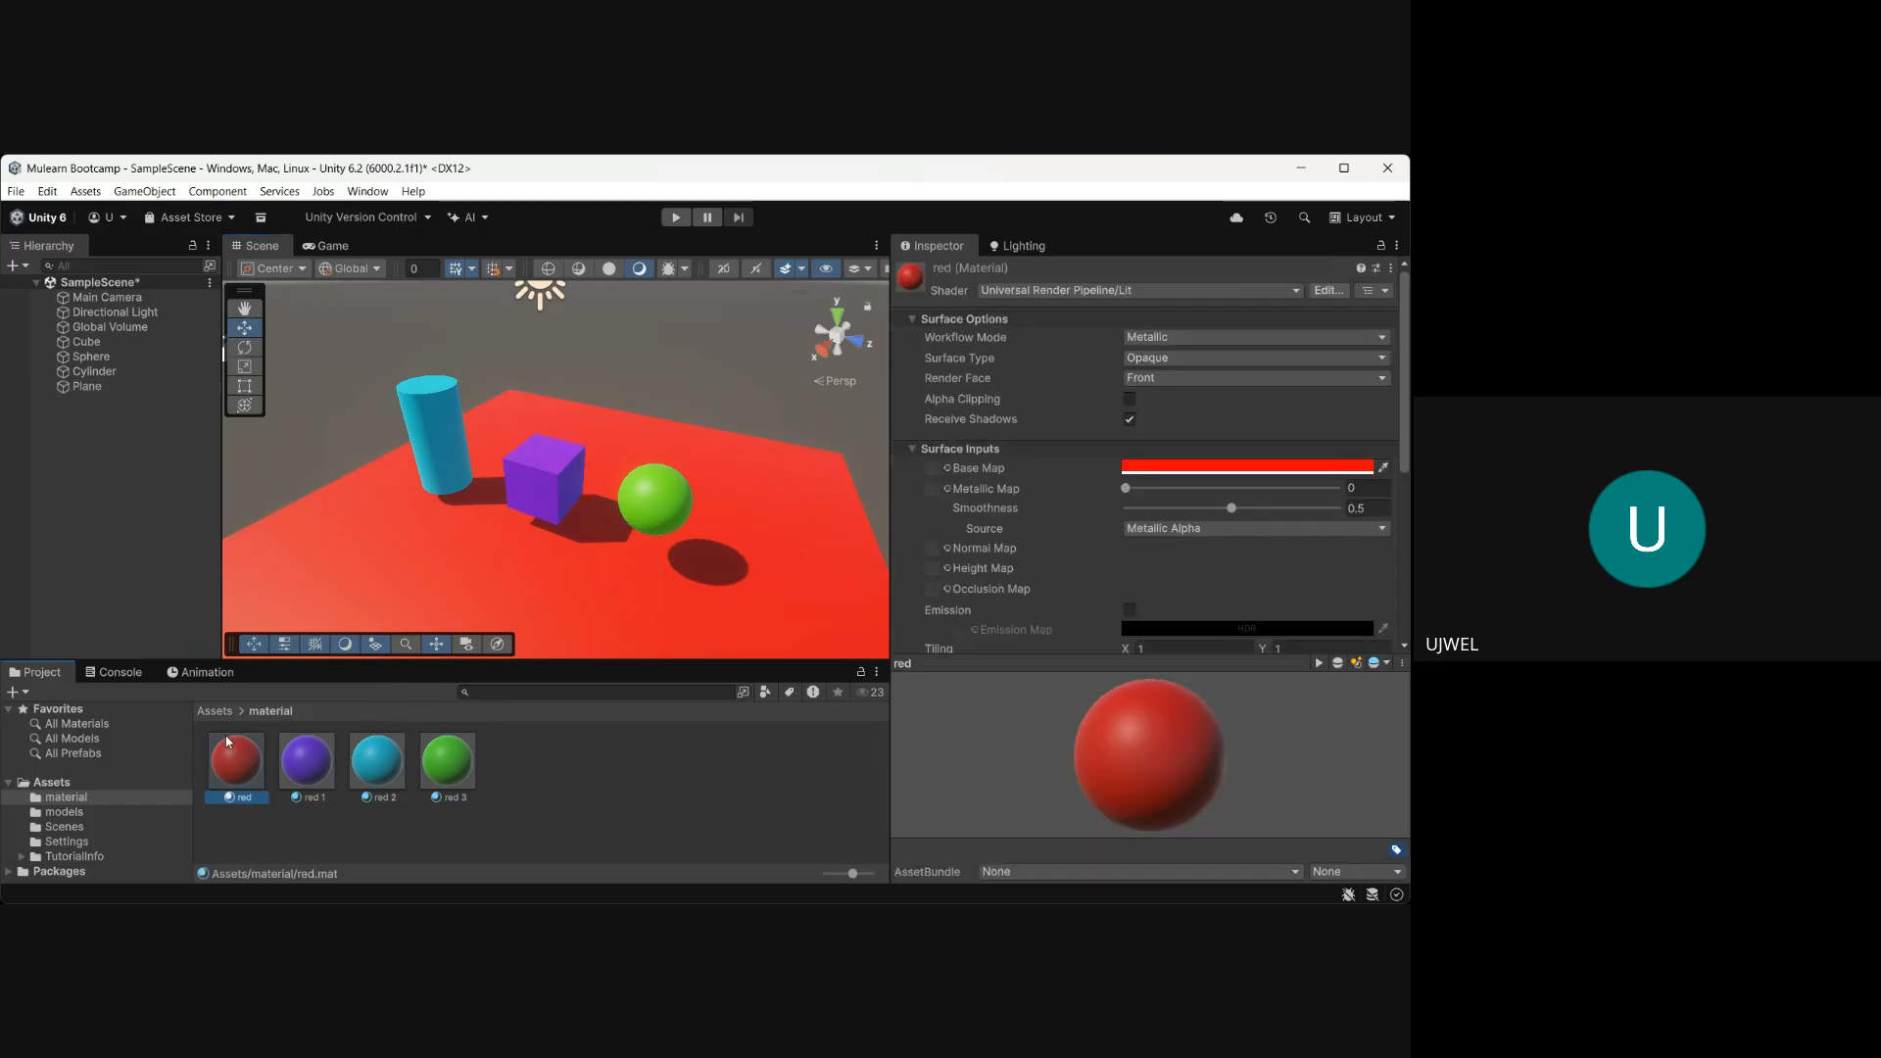
{"action": "left_click", "coordinate": [1127, 489]}
{"action": "left_click_drag", "start_coordinate": [1129, 490], "coordinate": [1349, 490]}
{"action": "left_click_drag", "start_coordinate": [757, 506], "coordinate": [801, 550], "text": "alt"}
{"action": "mouse_move", "coordinate": [1336, 488]}
{"action": "left_mouse_down"}
{"action": "mouse_move", "coordinate": [1146, 497]}
{"action": "mouse_move", "coordinate": [1337, 488]}
{"action": "mouse_move", "coordinate": [1293, 509]}
{"action": "mouse_move", "coordinate": [1152, 510]}
{"action": "mouse_move", "coordinate": [1333, 510]}
{"action": "mouse_move", "coordinate": [1236, 510]}
{"action": "mouse_move", "coordinate": [1342, 493]}
{"action": "left_mouse_up"}
{"action": "left_click_drag", "start_coordinate": [720, 534], "coordinate": [544, 475], "text": "alt"}
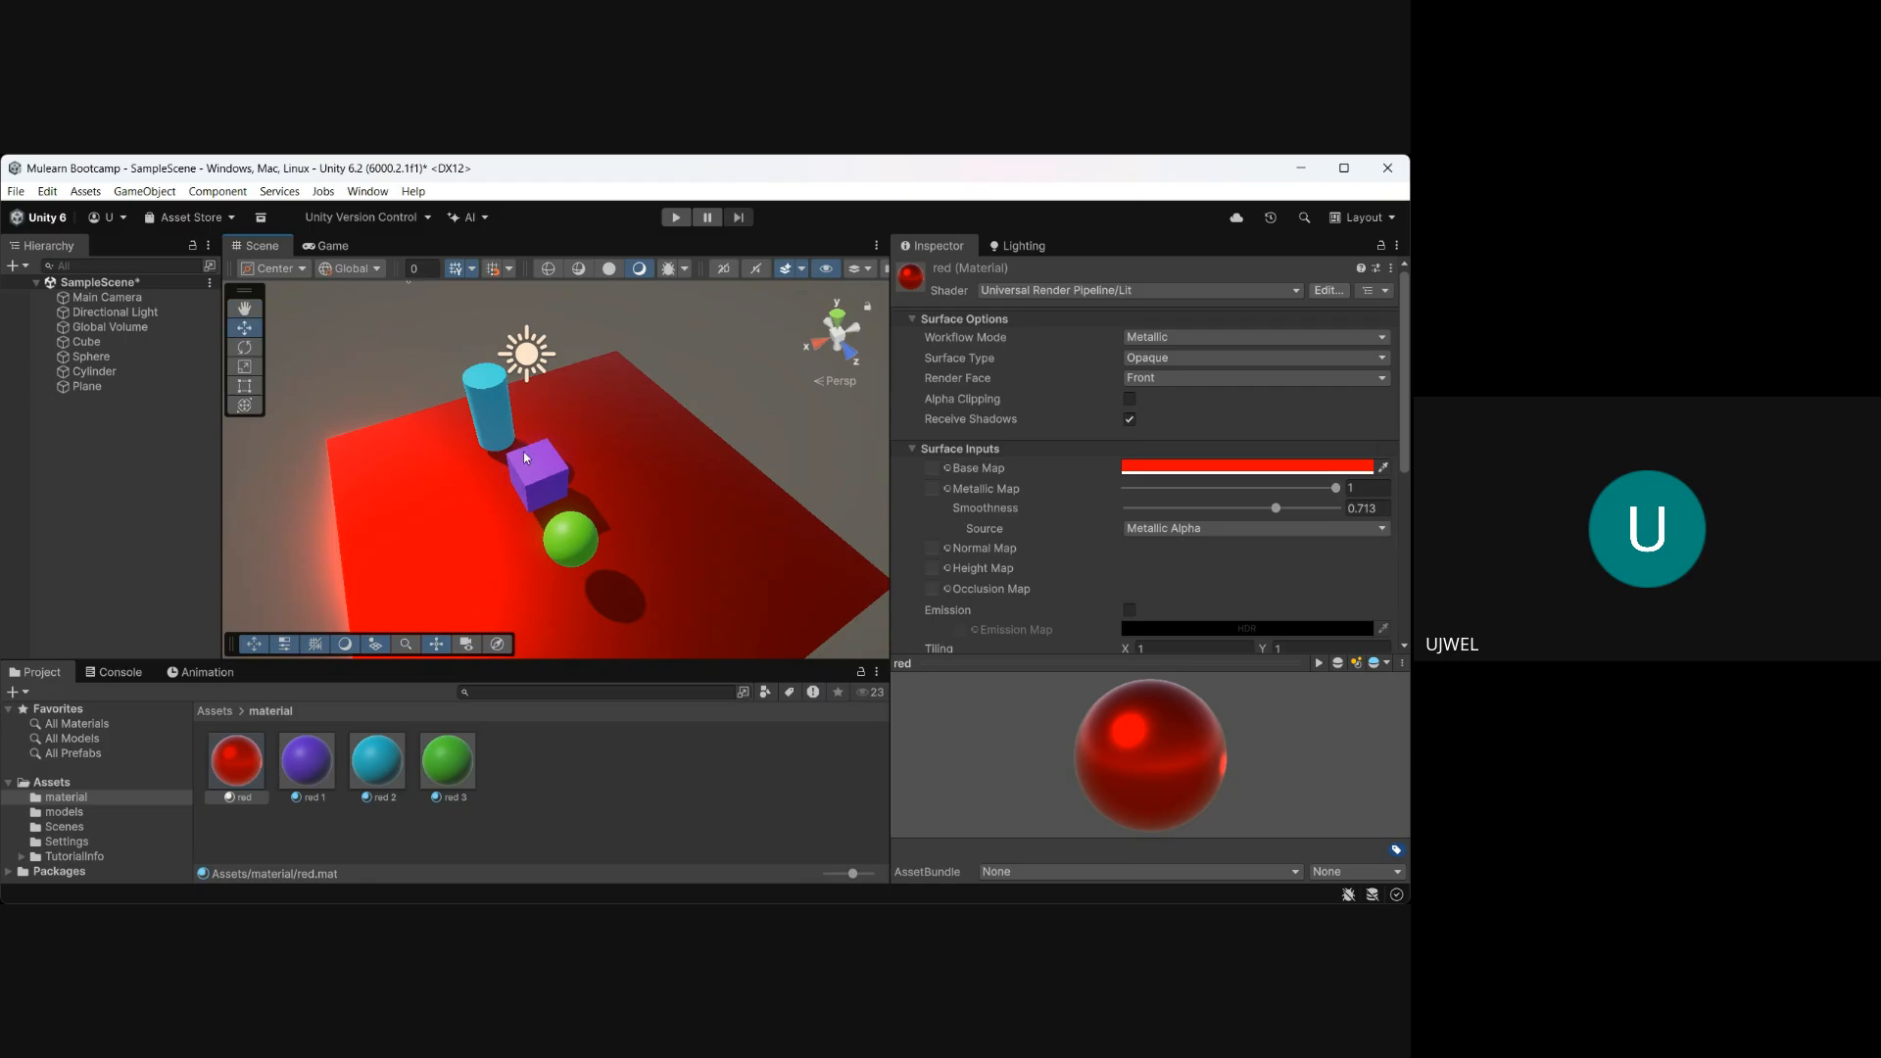
Set the cube's purple material to a Metallic Map value of 0.932 and make the cylinder's cyan material strongly metallic.
{"action": "left_click", "coordinate": [539, 474]}
{"action": "left_click", "coordinate": [306, 761]}
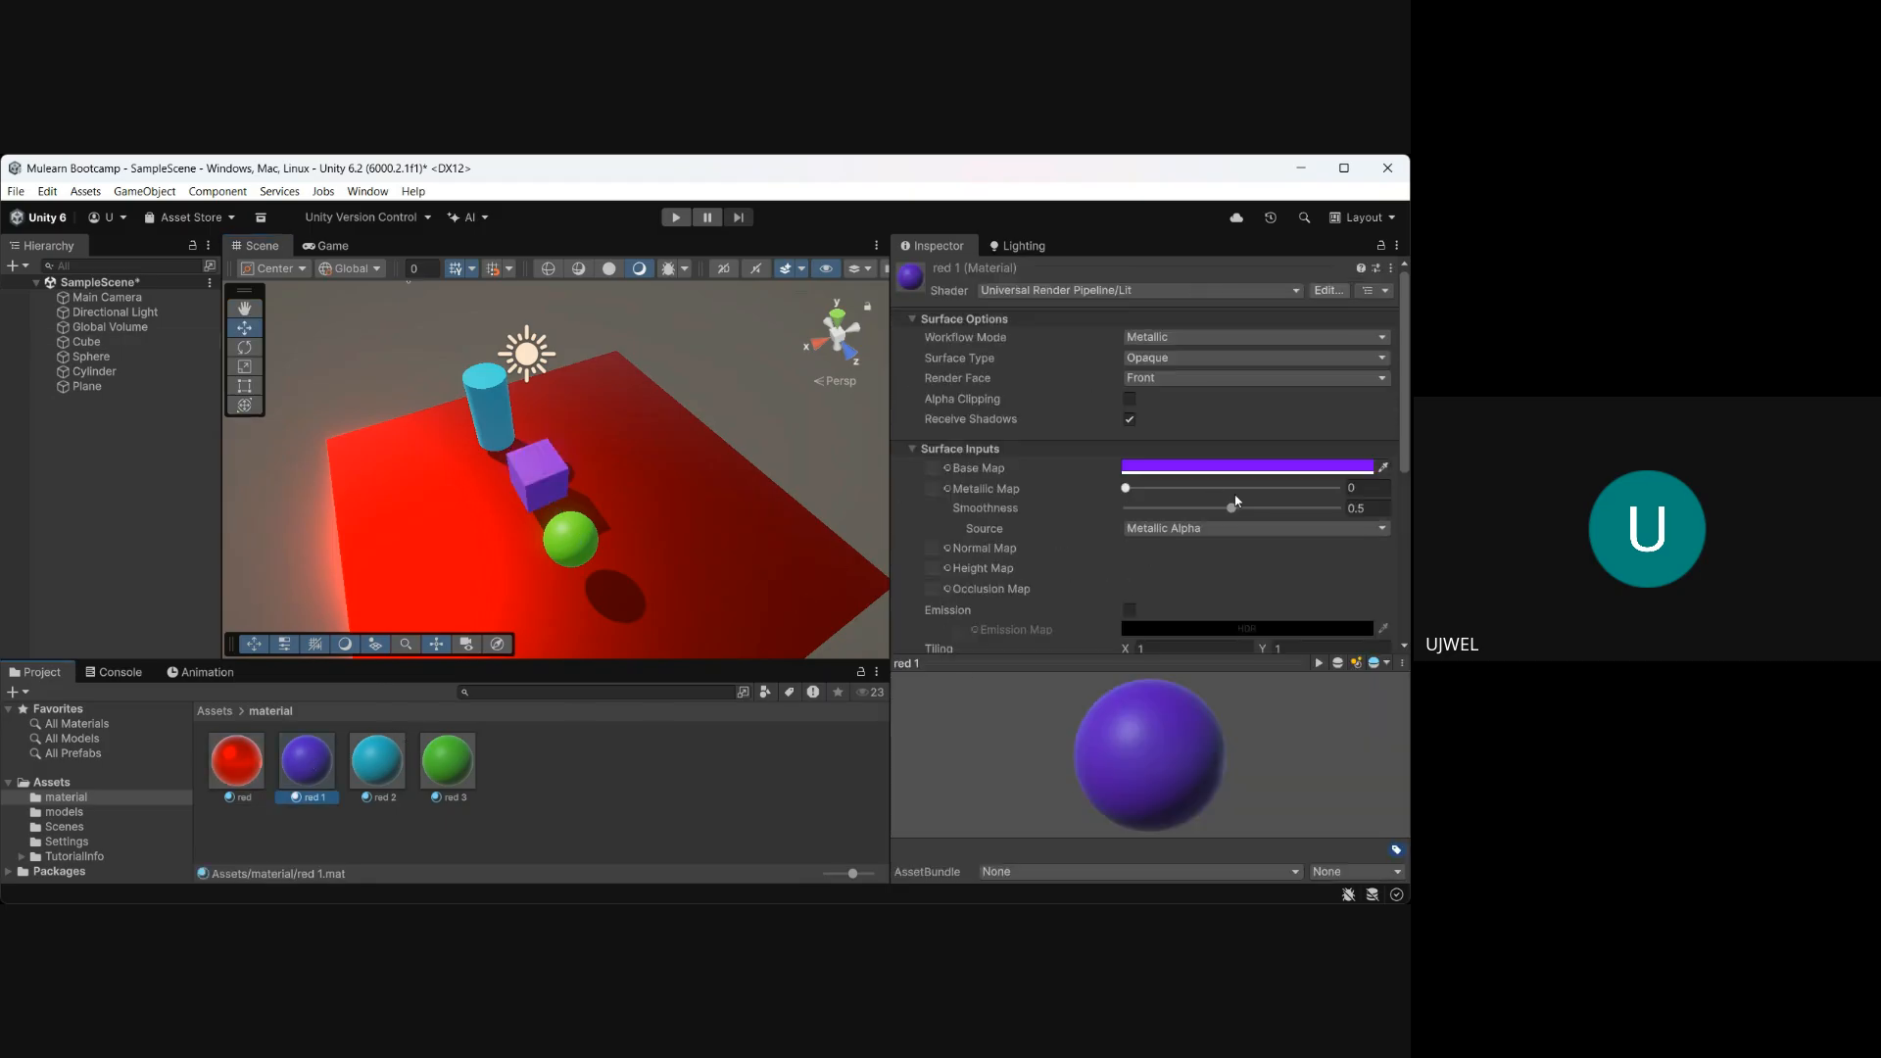
{"action": "left_click_drag", "start_coordinate": [1126, 488], "coordinate": [1322, 489]}
{"action": "left_click", "coordinate": [488, 413]}
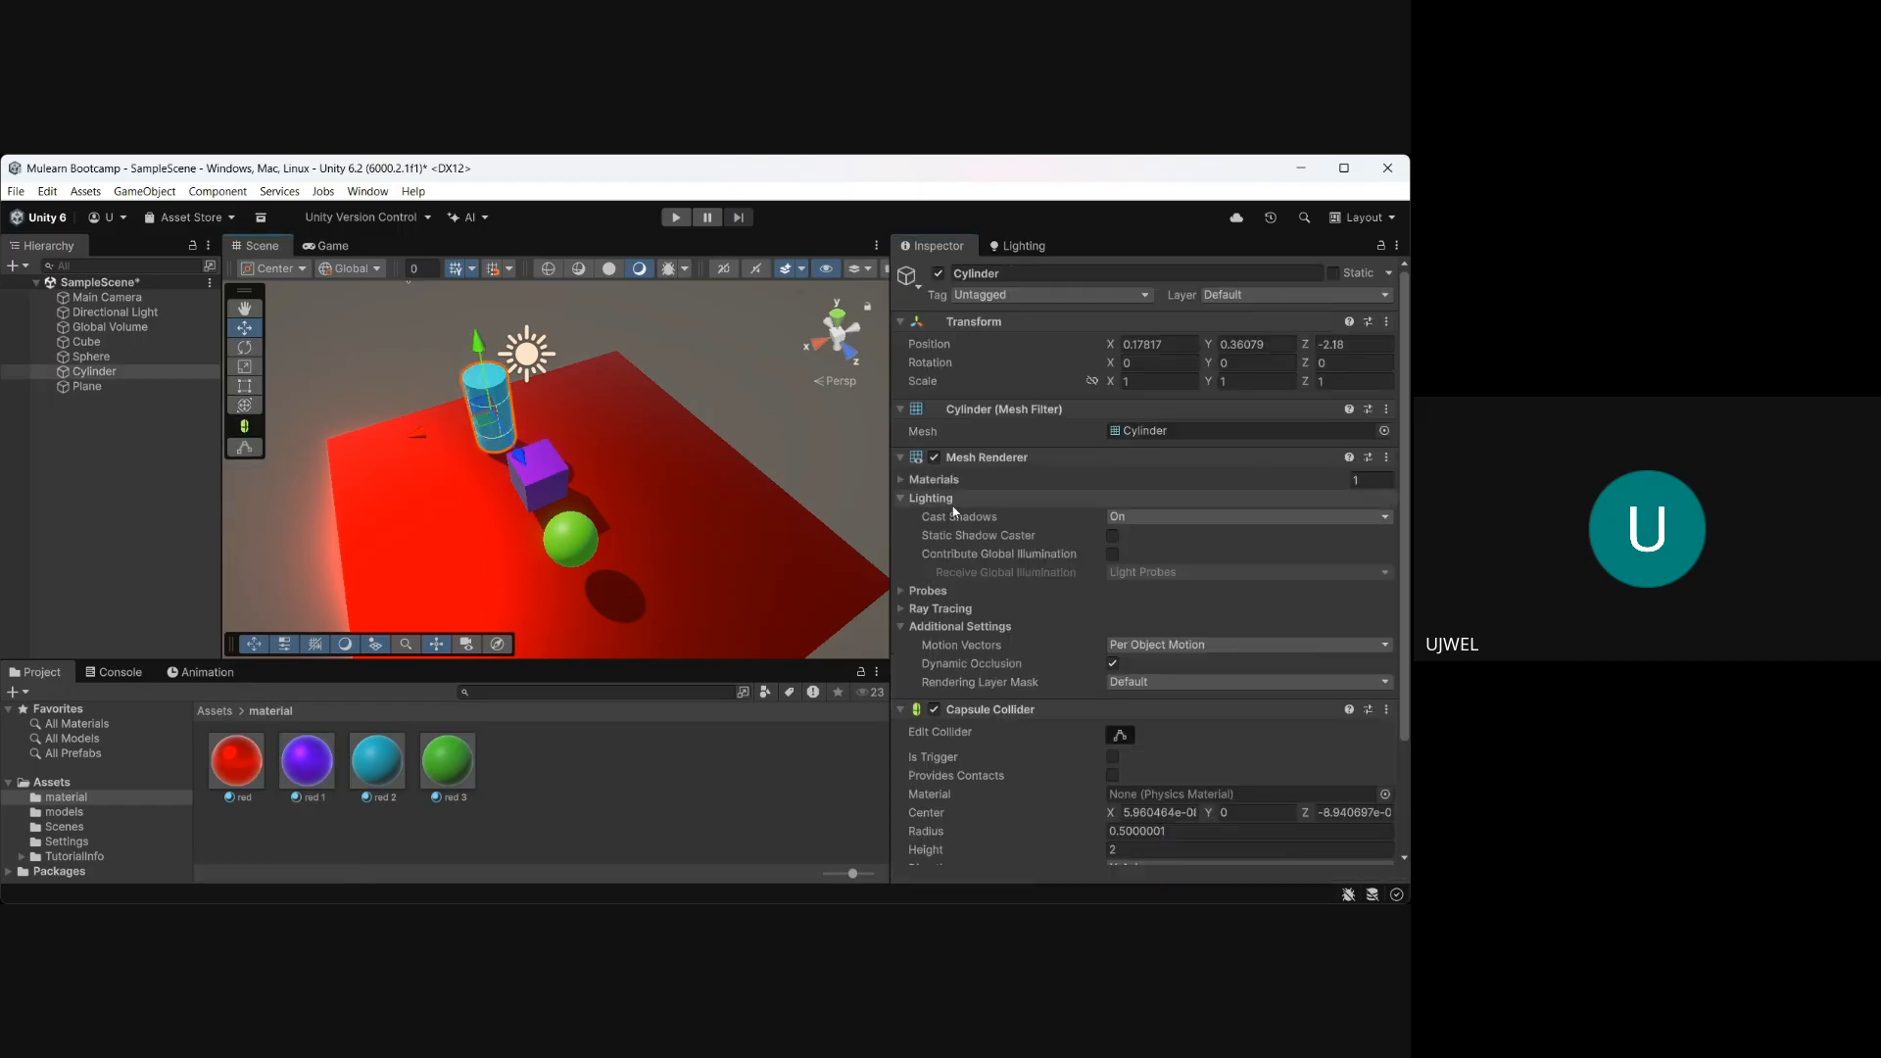
{"action": "double_click", "coordinate": [1231, 470]}
{"action": "left_click_drag", "start_coordinate": [1217, 488], "coordinate": [1344, 488]}
Set the Metallic Map value of the sphere's green material to 1.
{"action": "left_click", "coordinate": [570, 539]}
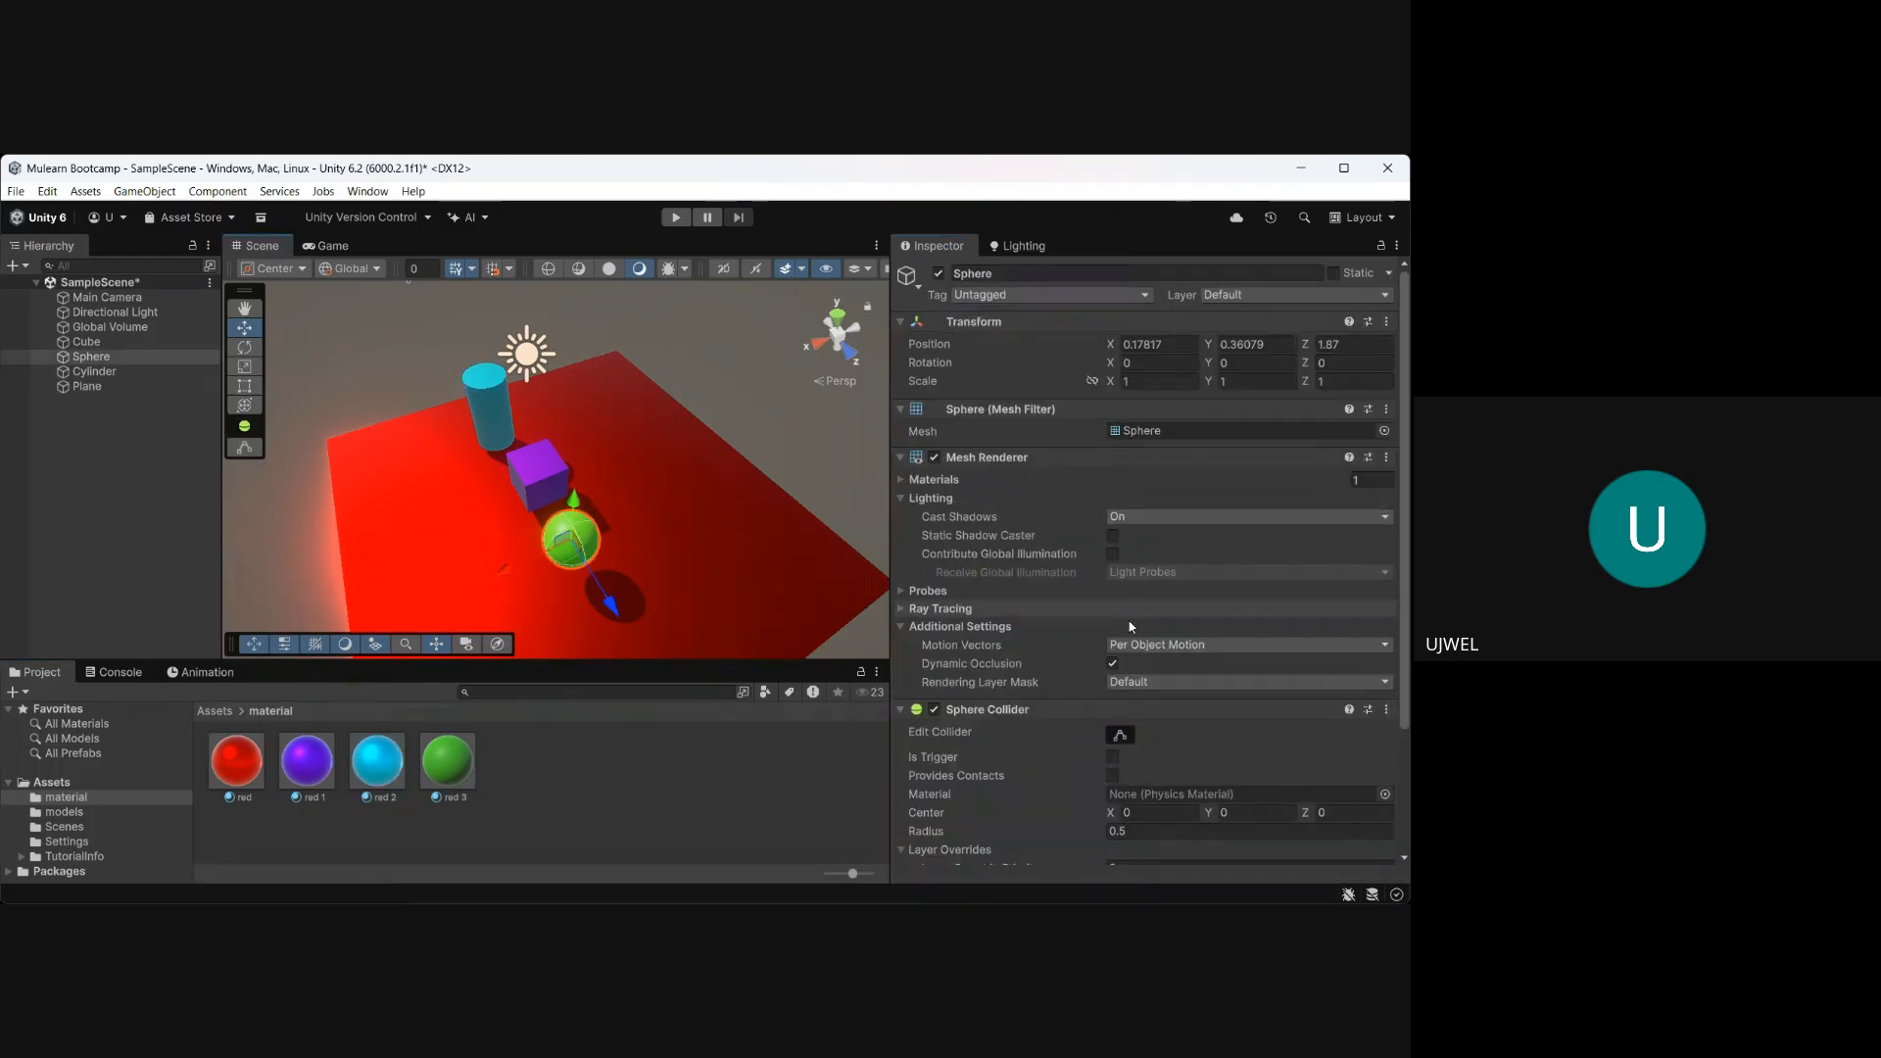
{"action": "left_click", "coordinate": [442, 760]}
{"action": "left_click_drag", "start_coordinate": [1181, 487], "coordinate": [1343, 489]}
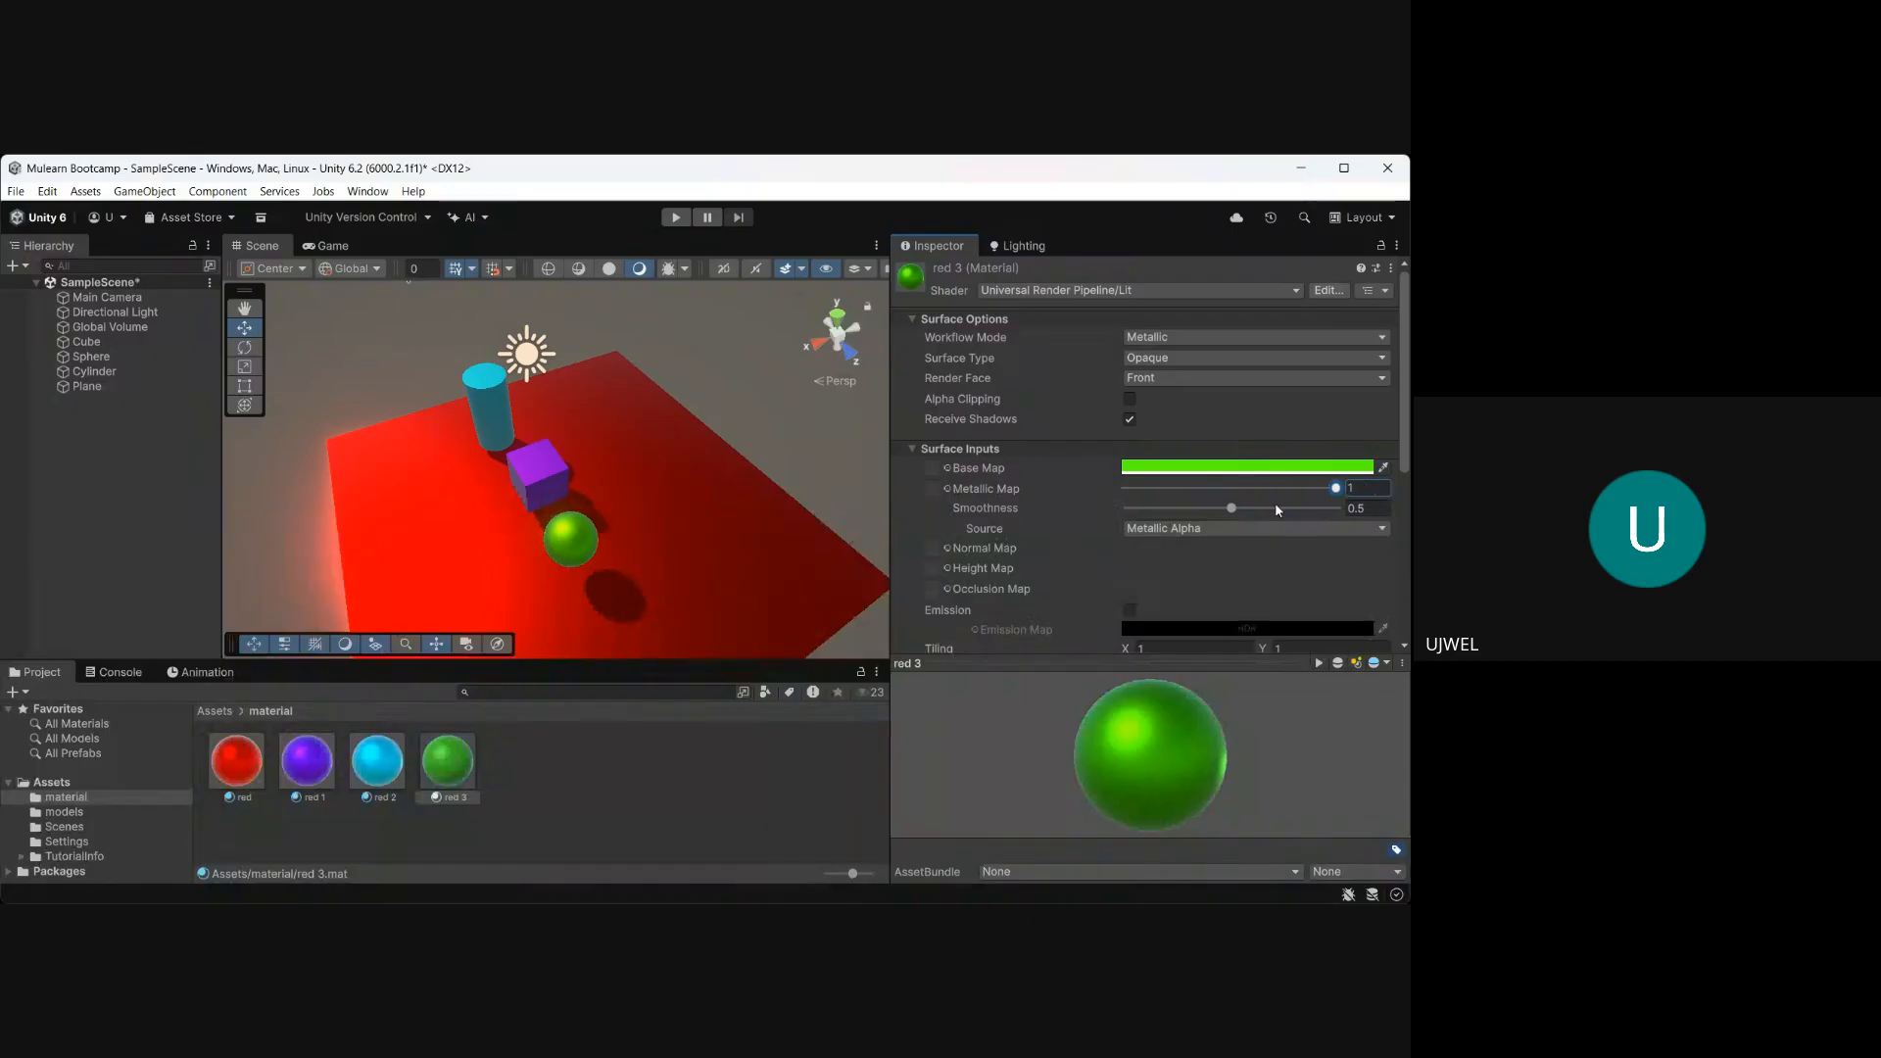
{"action": "left_click_drag", "start_coordinate": [609, 527], "coordinate": [650, 491], "text": "alt"}
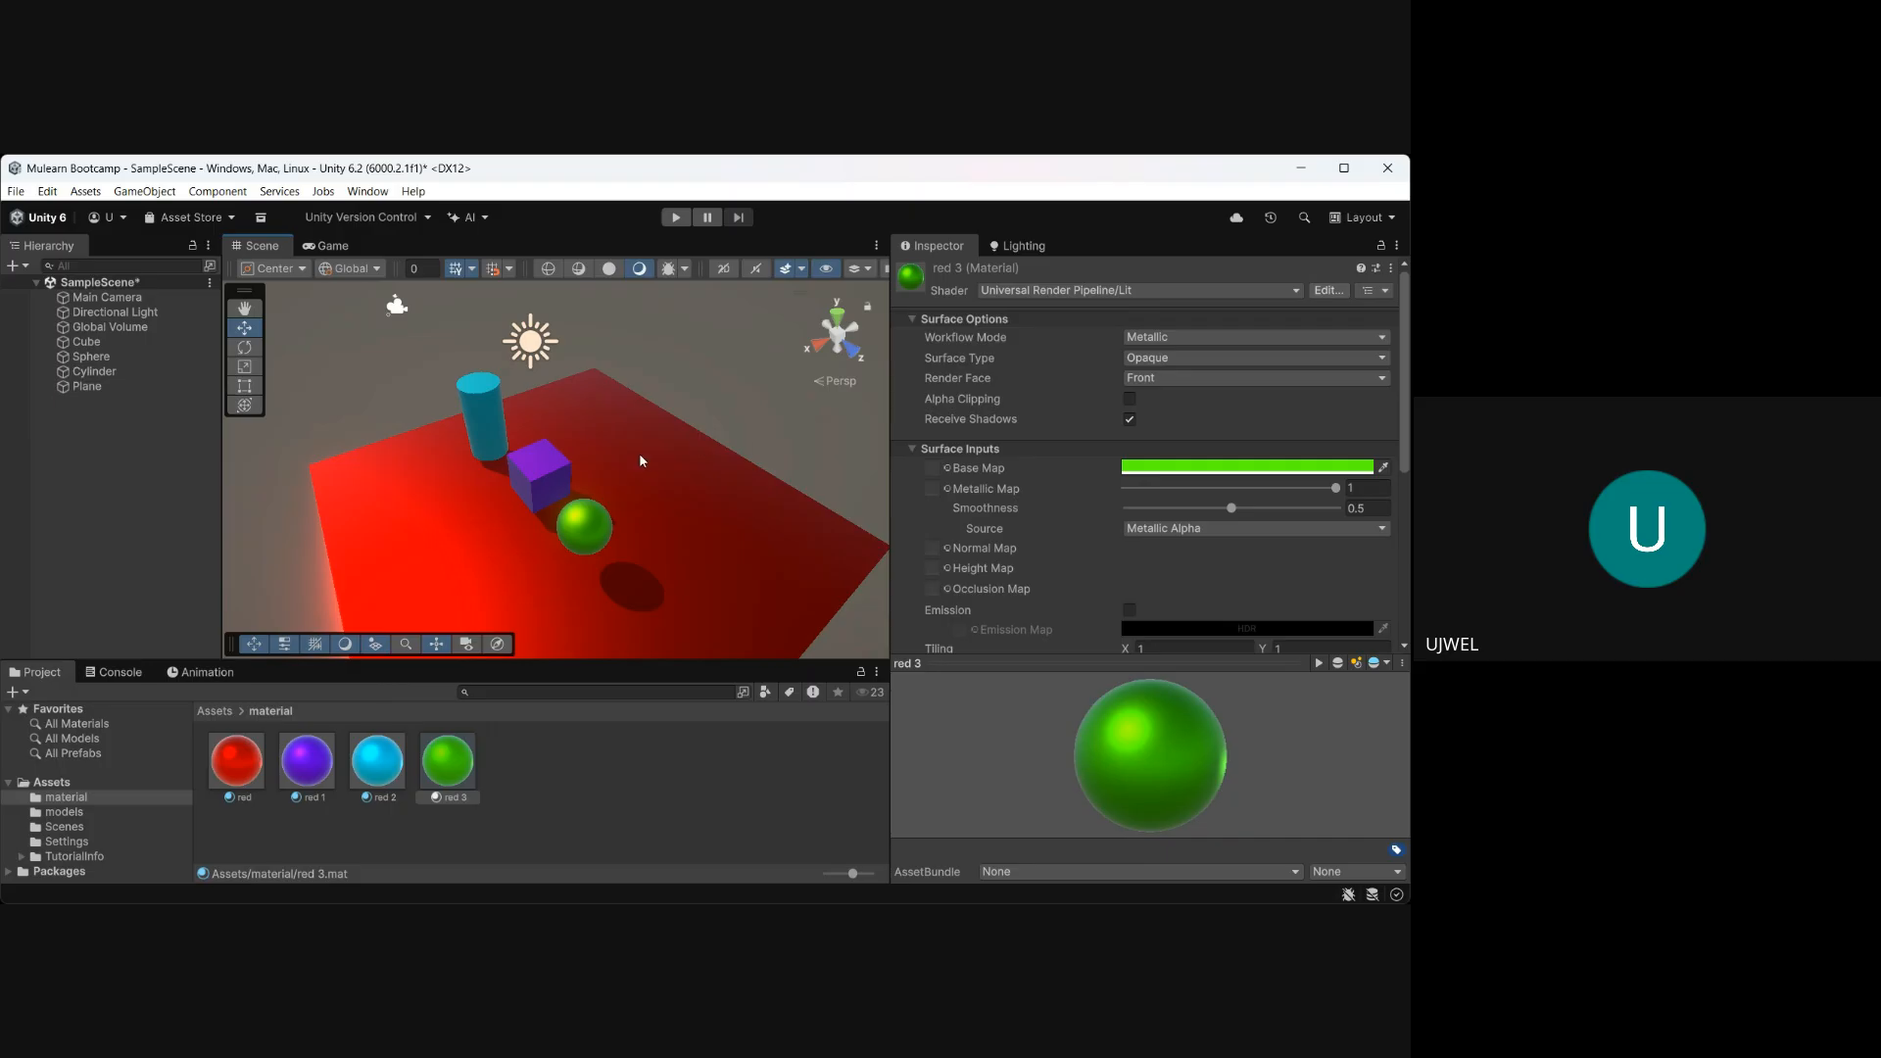
{"action": "left_click_drag", "start_coordinate": [639, 453], "coordinate": [544, 407], "text": "alt"}
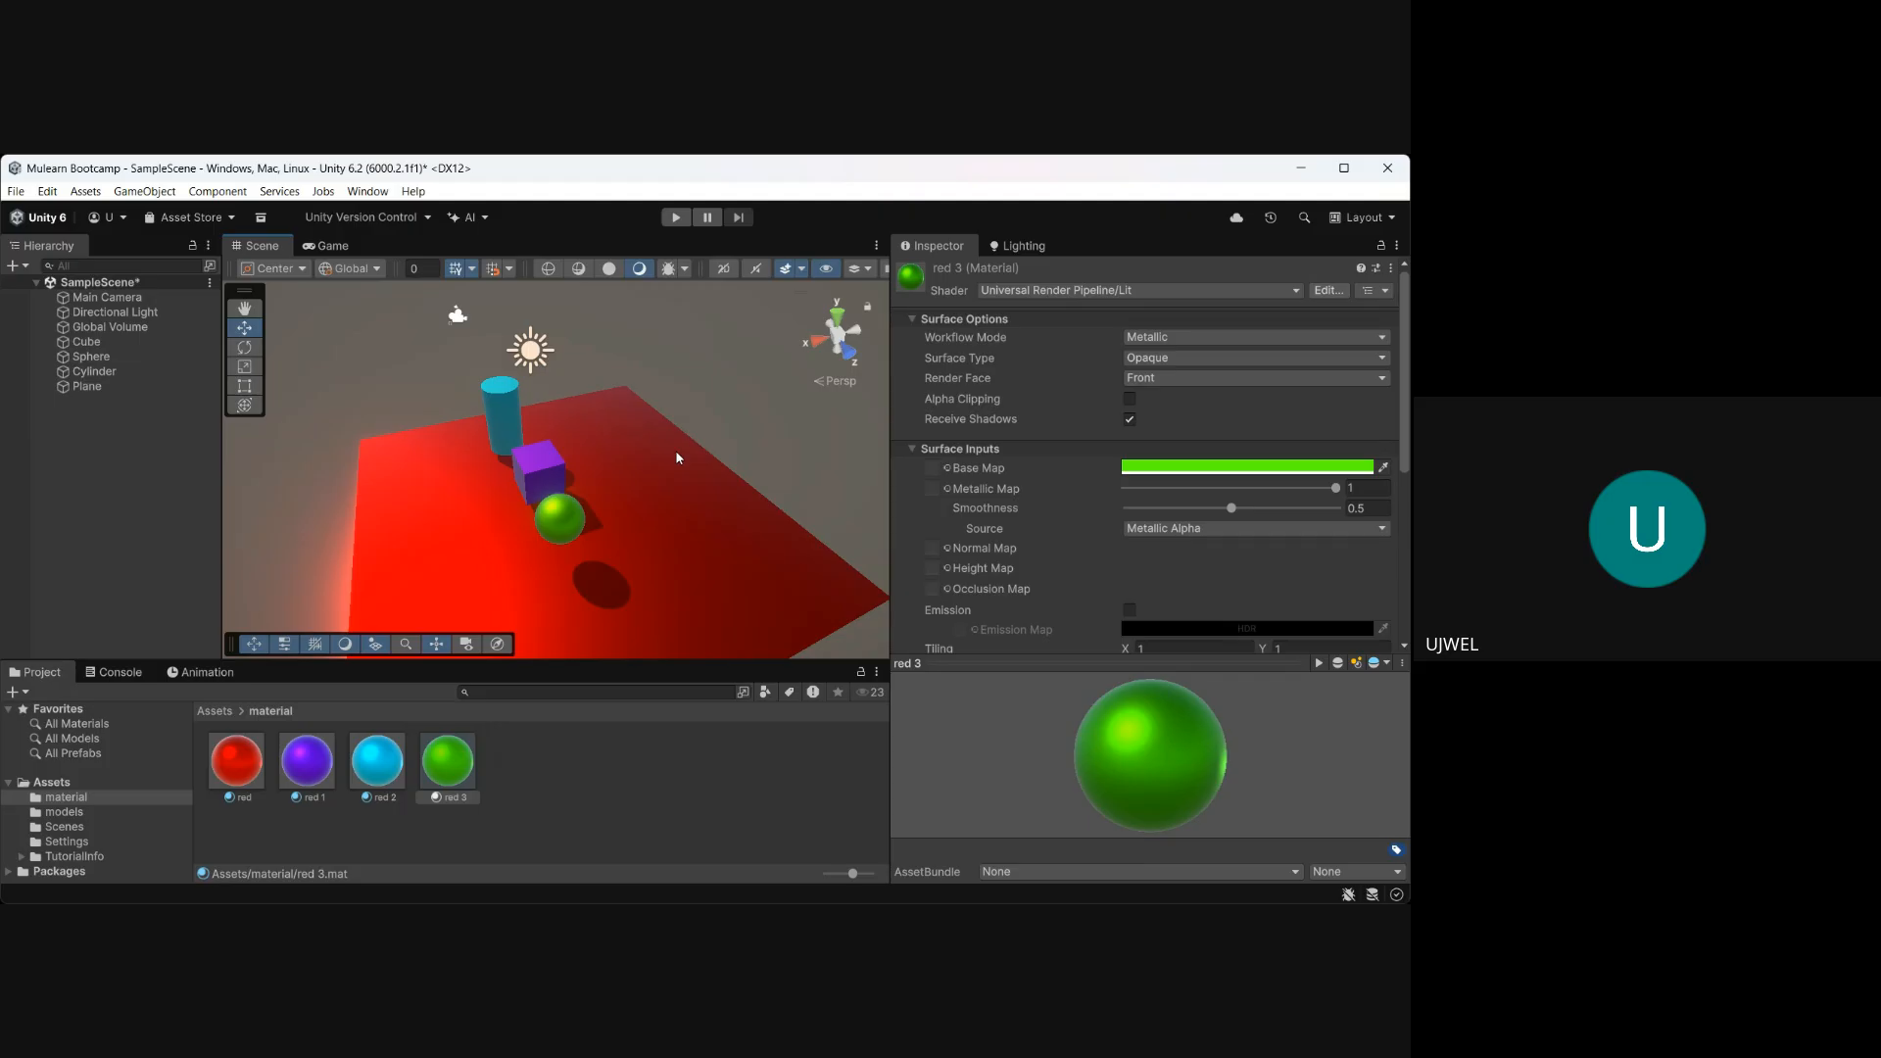
Review the red material's Metallic Map setting and how the plane reflects light in the scene.
{"action": "left_click", "coordinate": [500, 784]}
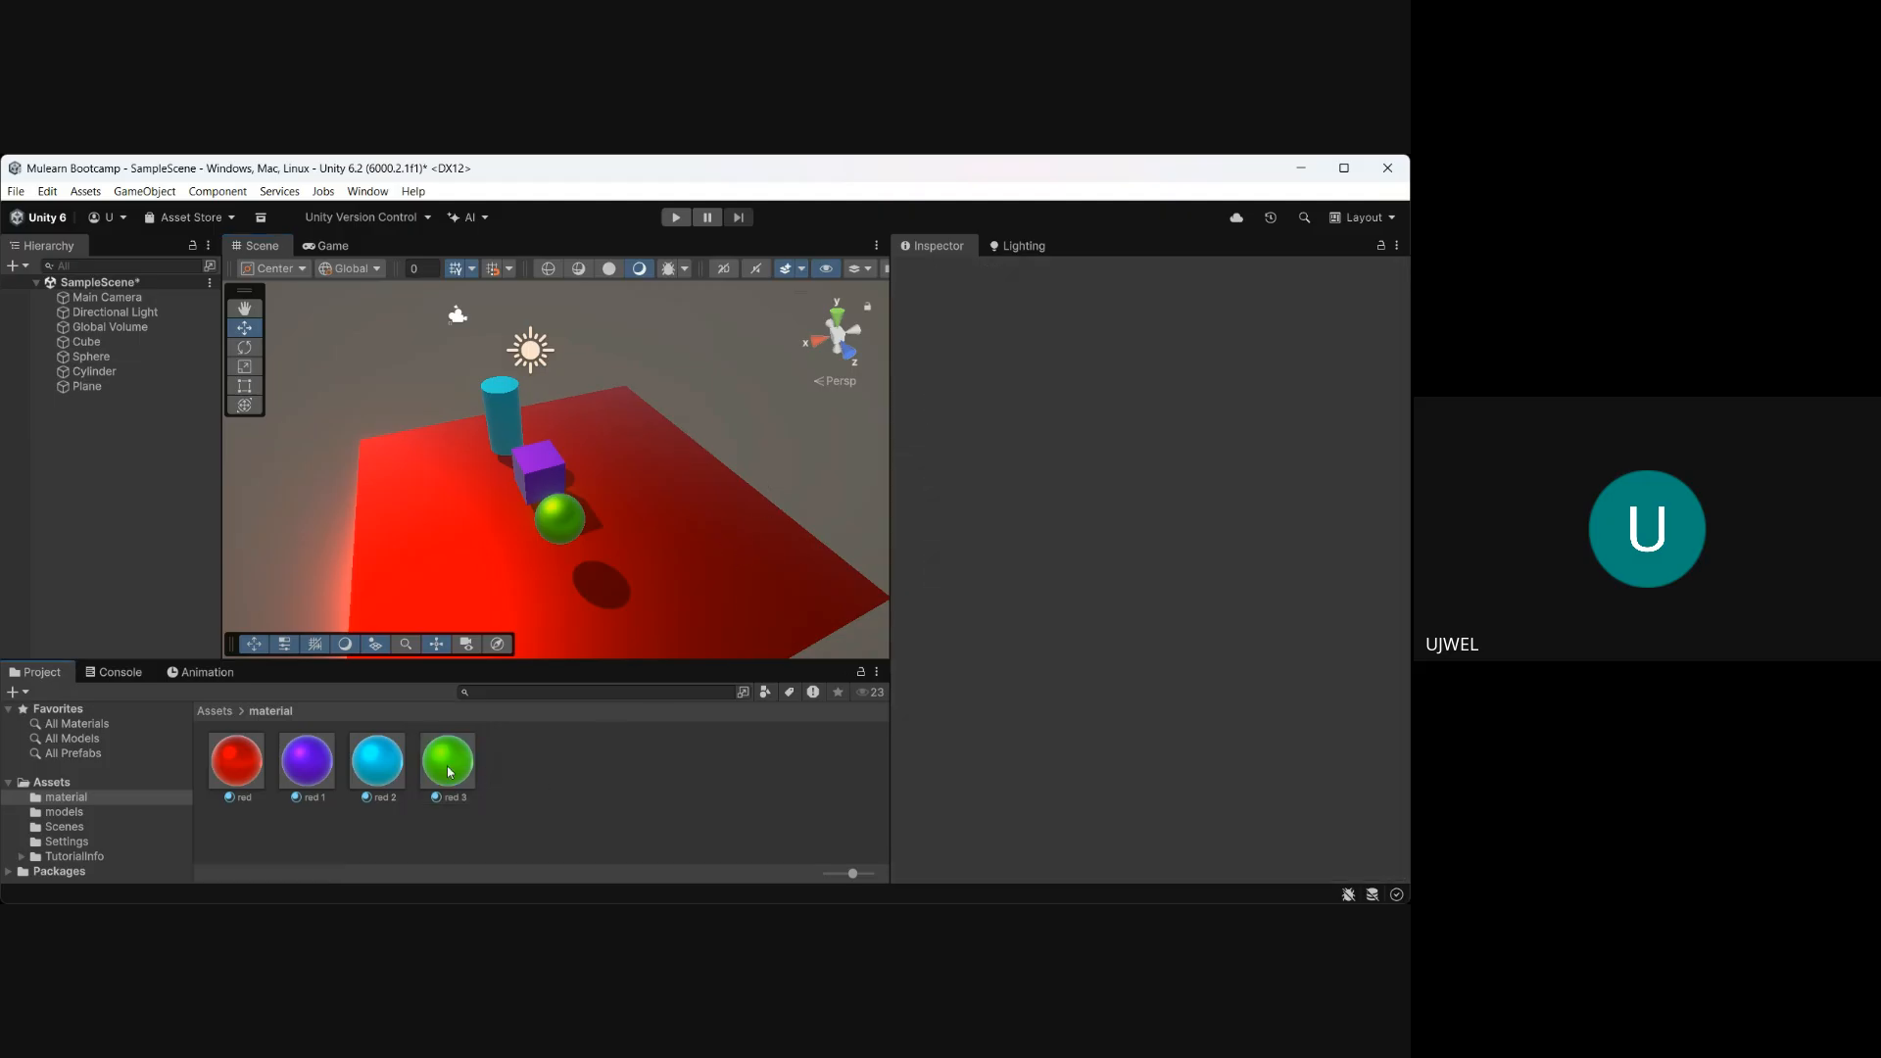
{"action": "left_click", "coordinate": [232, 771]}
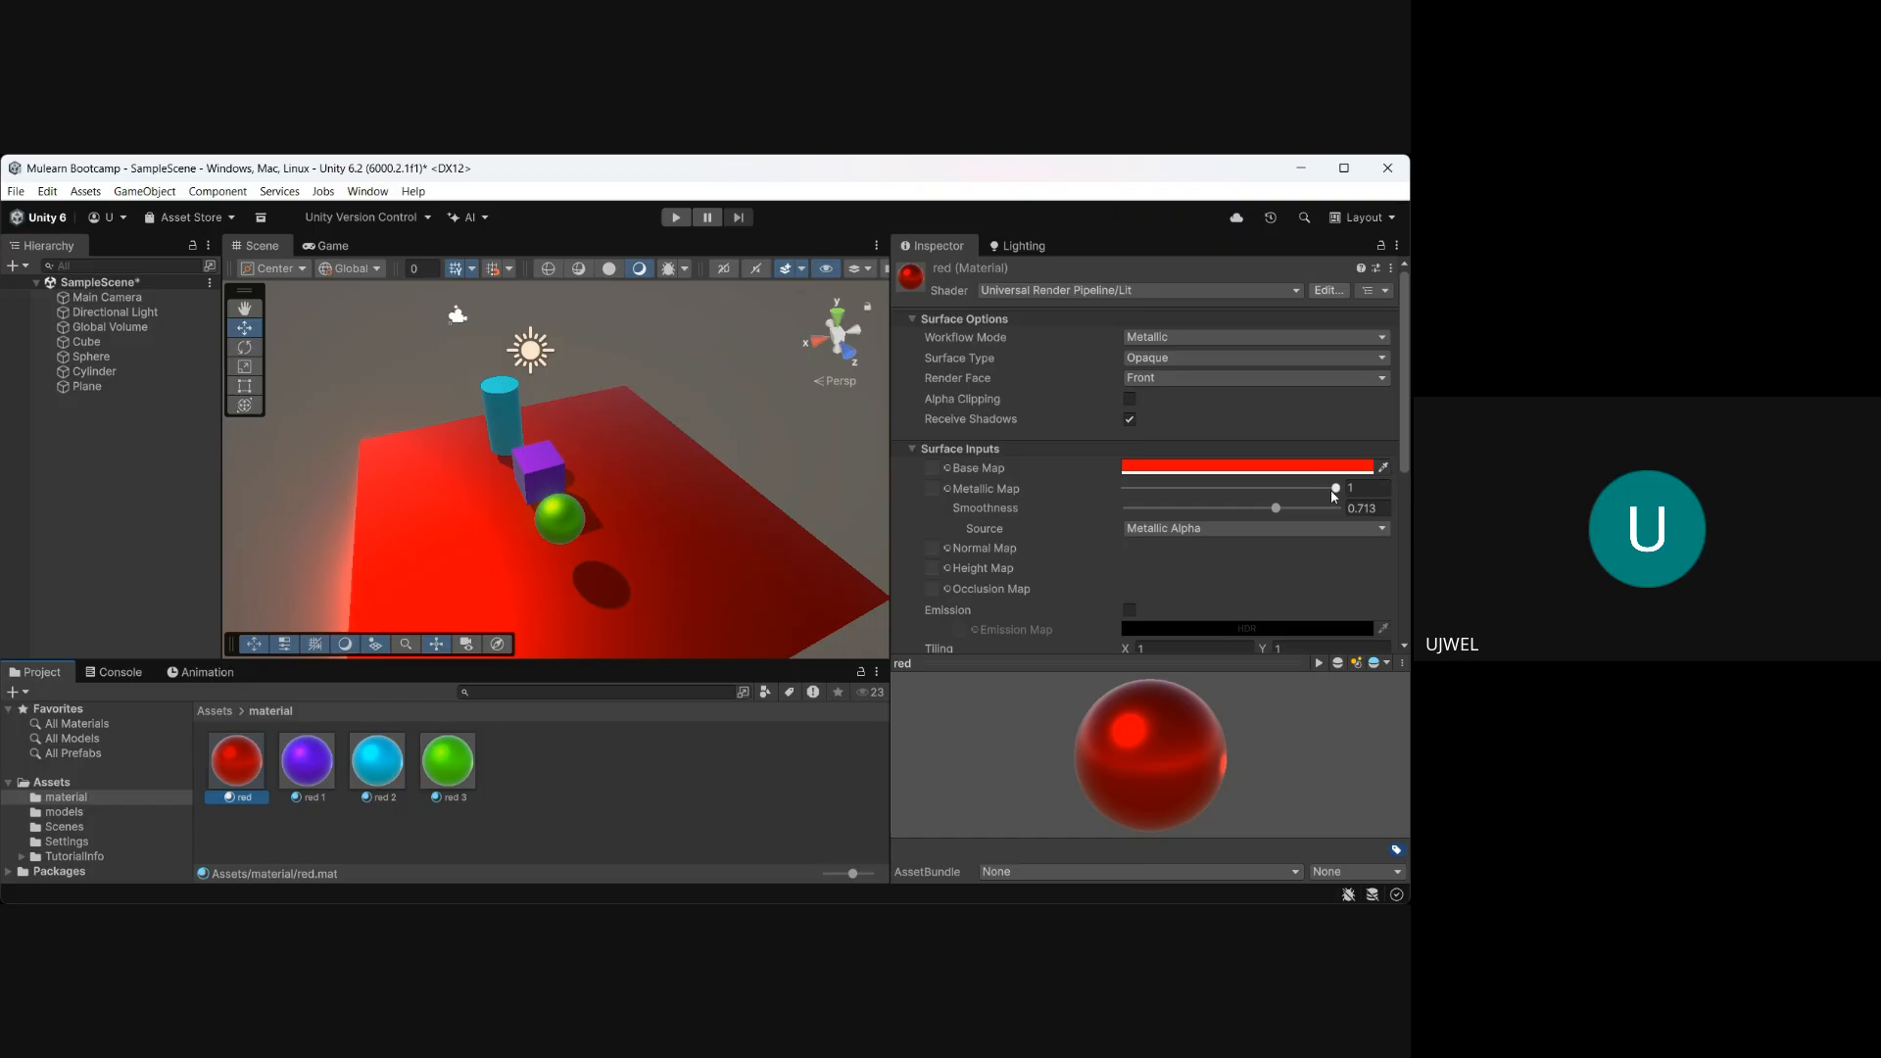
{"action": "mouse_move", "coordinate": [1336, 489]}
{"action": "left_mouse_down"}
{"action": "mouse_move", "coordinate": [1076, 492]}
{"action": "mouse_move", "coordinate": [1346, 507]}
{"action": "left_mouse_up"}
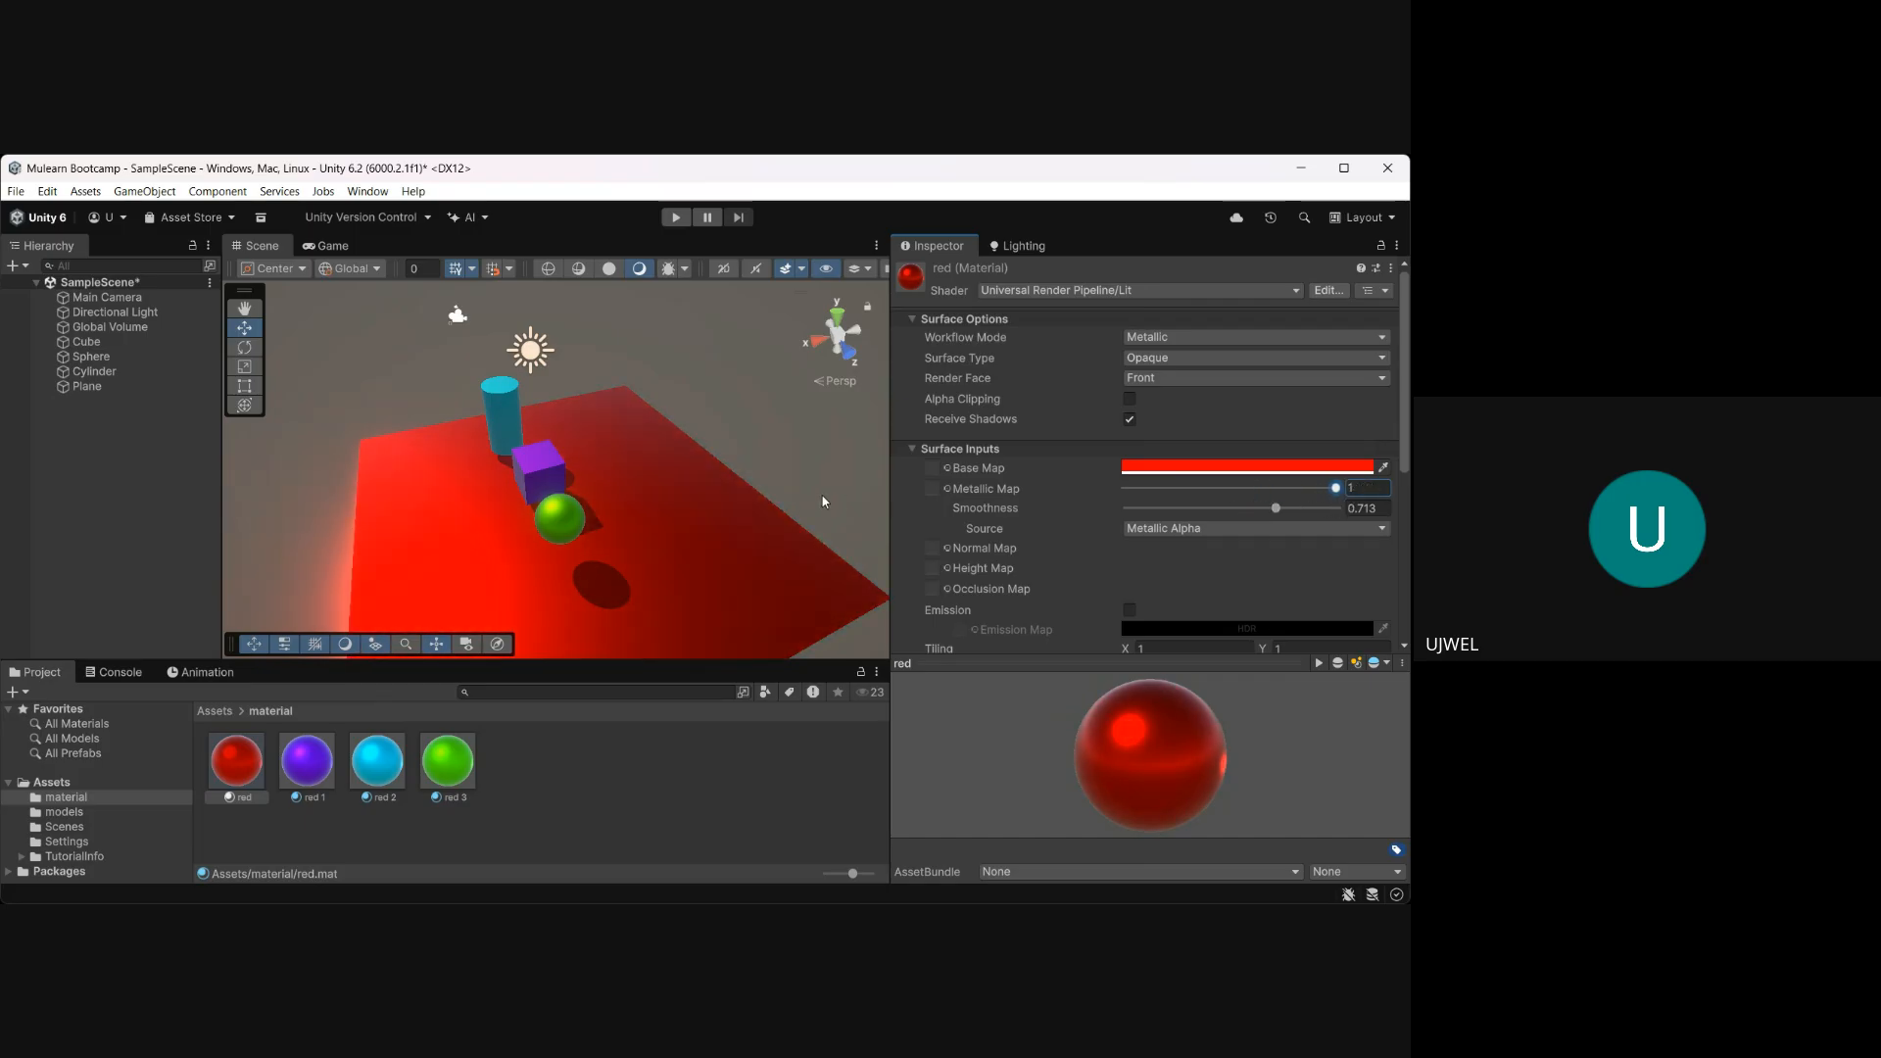
{"action": "left_click_drag", "start_coordinate": [813, 529], "coordinate": [744, 526], "text": "alt"}
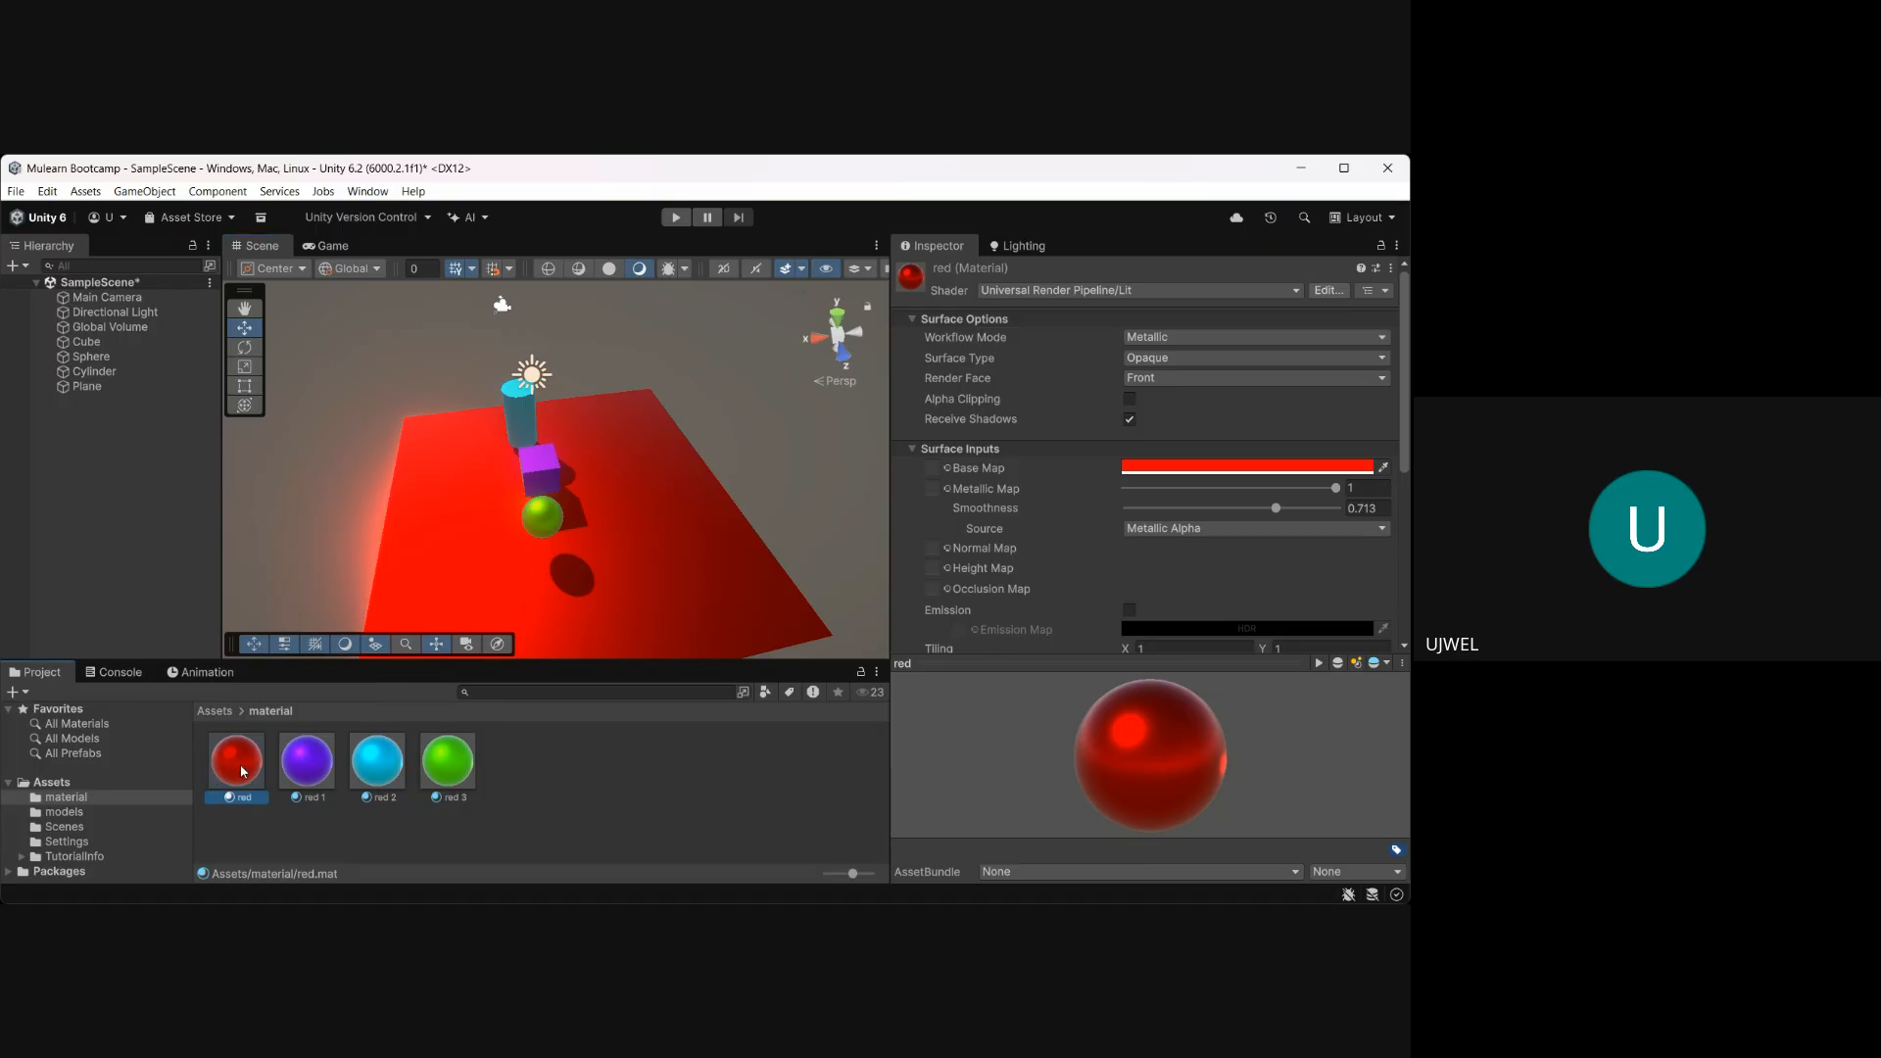
{"action": "left_click", "coordinate": [298, 771]}
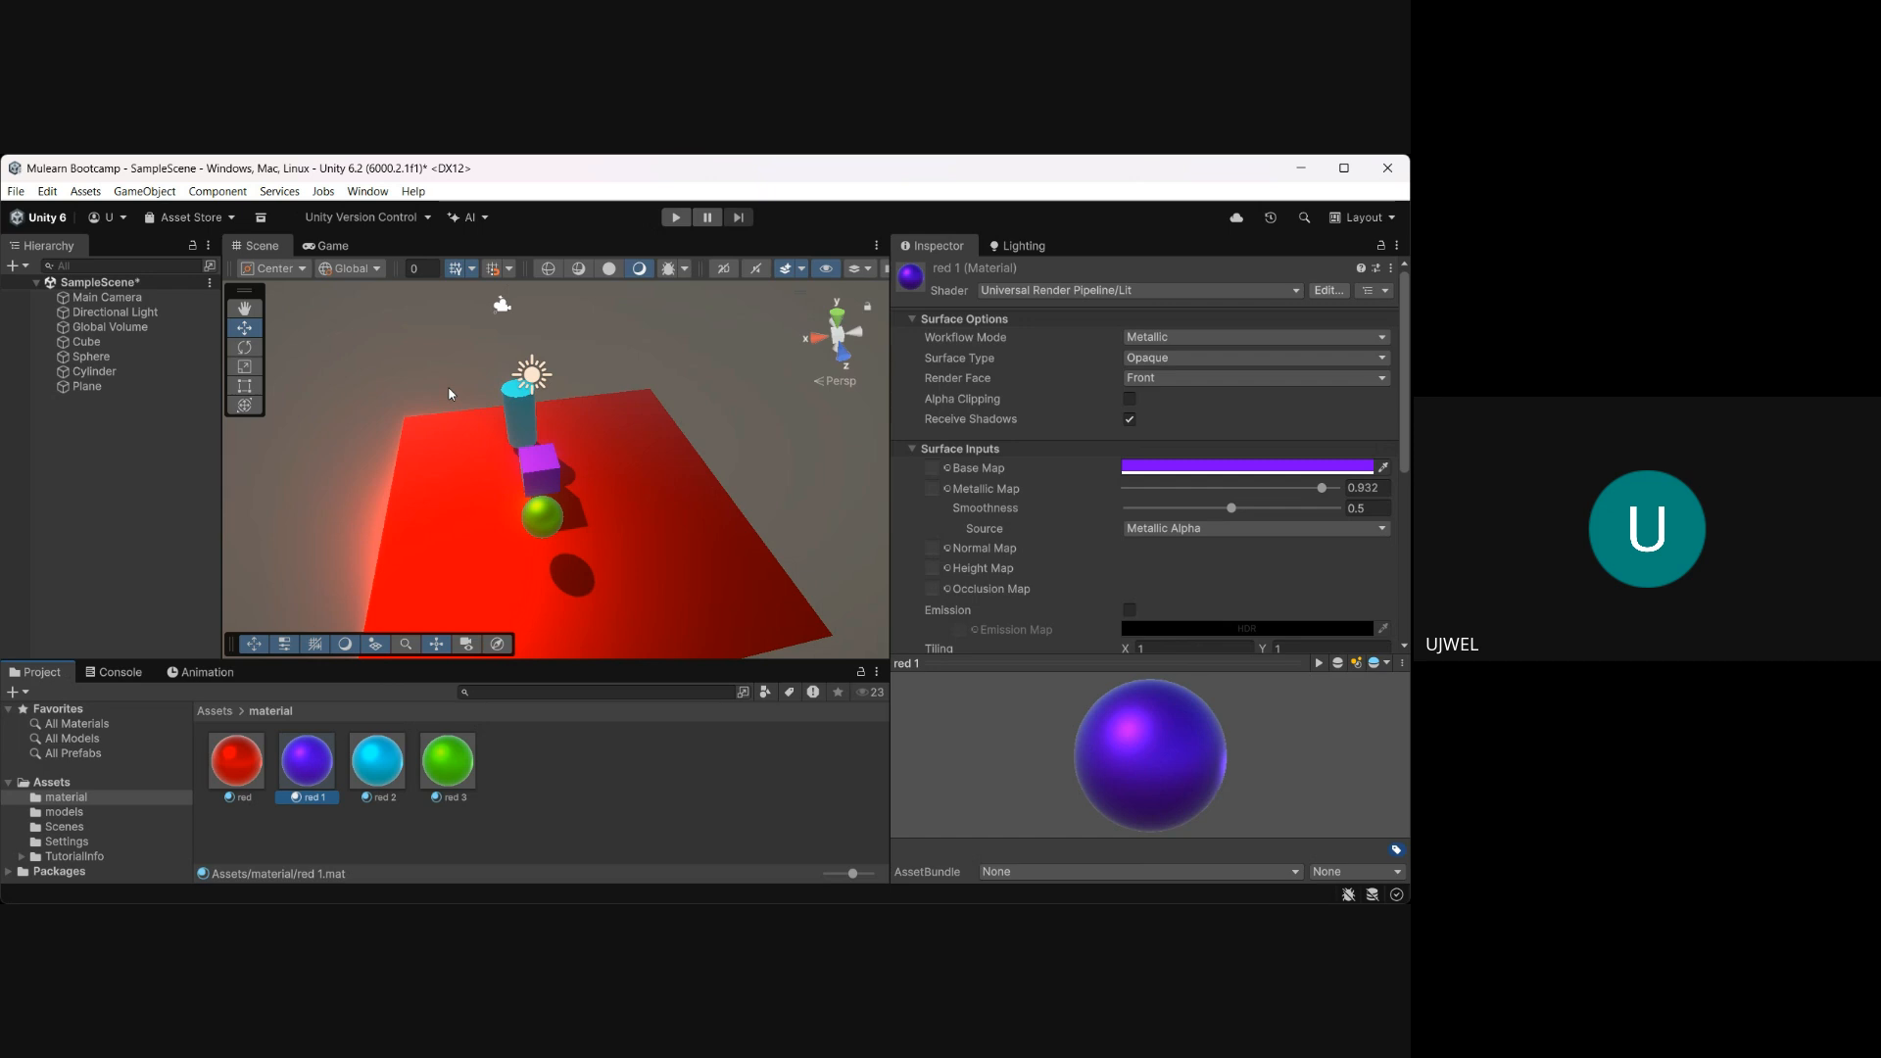
{"action": "key", "text": "F2"}
{"action": "key", "text": "BackSpace"}
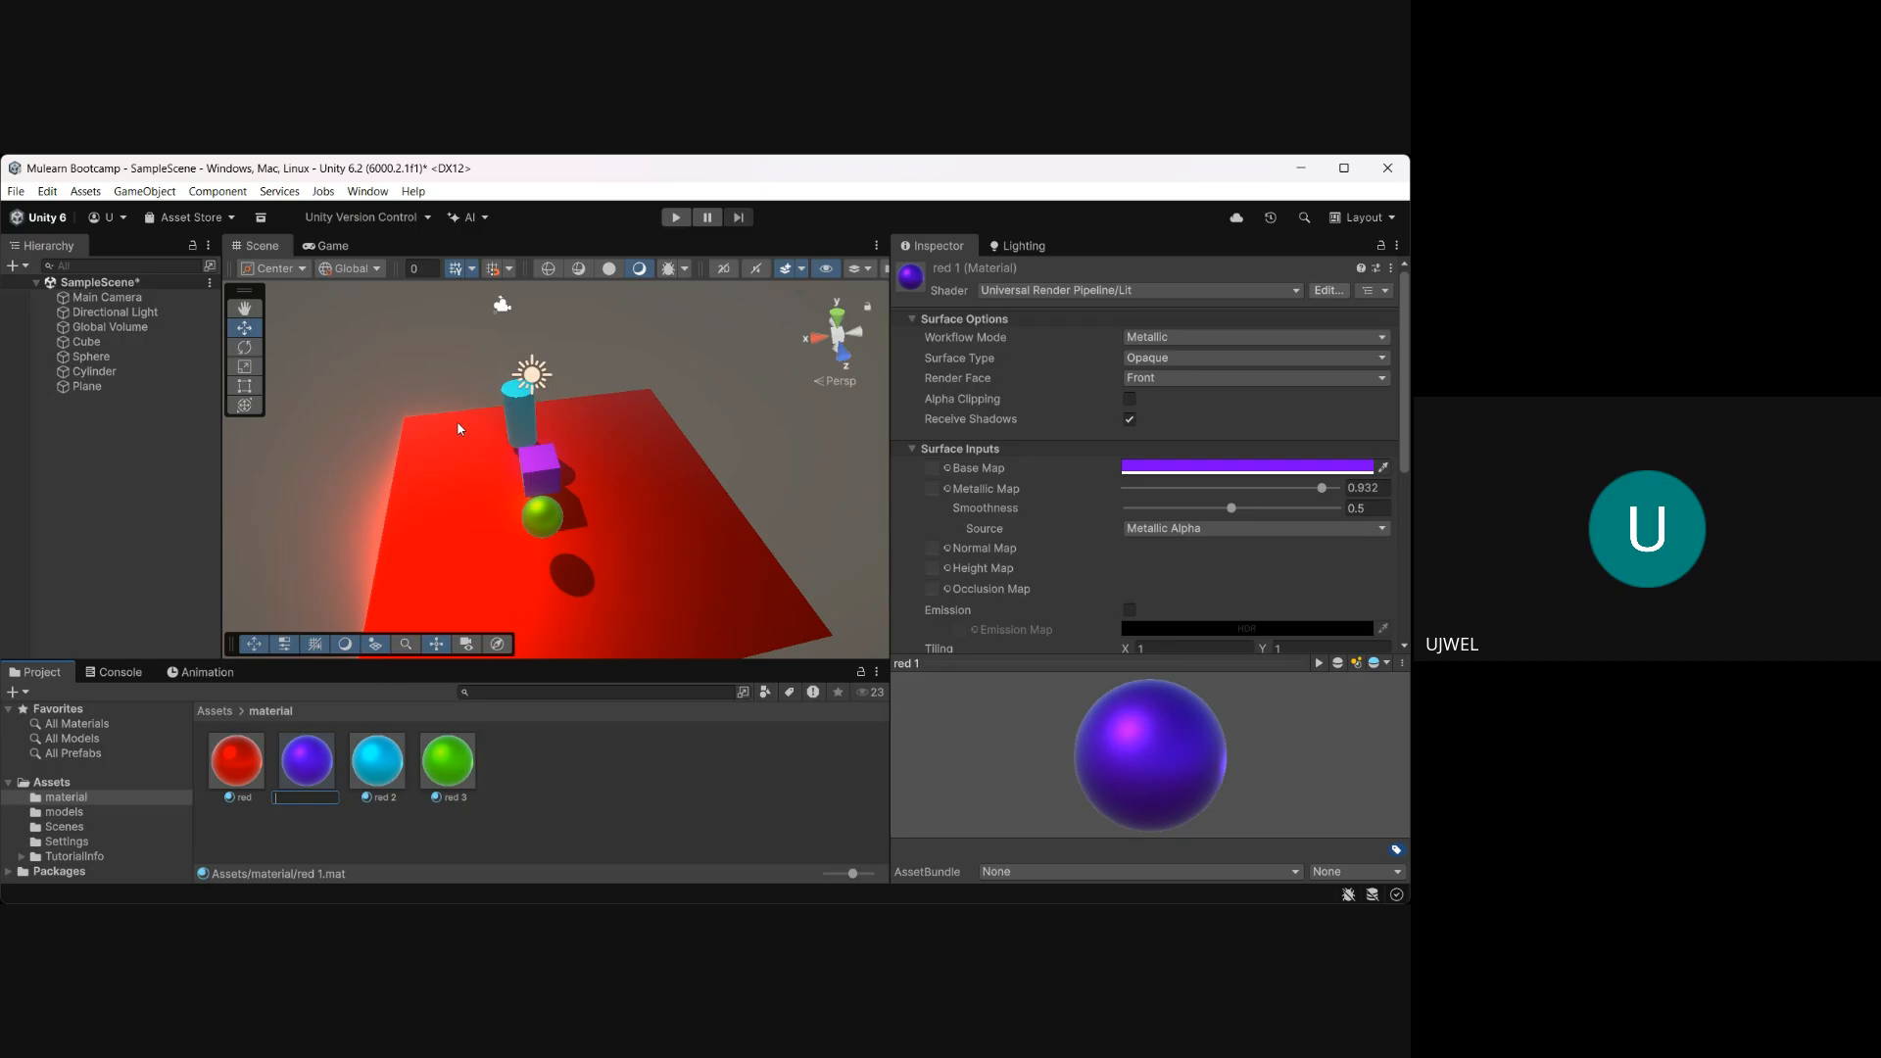
{"action": "key", "text": "Escape"}
{"action": "left_click_drag", "start_coordinate": [413, 520], "coordinate": [313, 537], "text": "alt"}
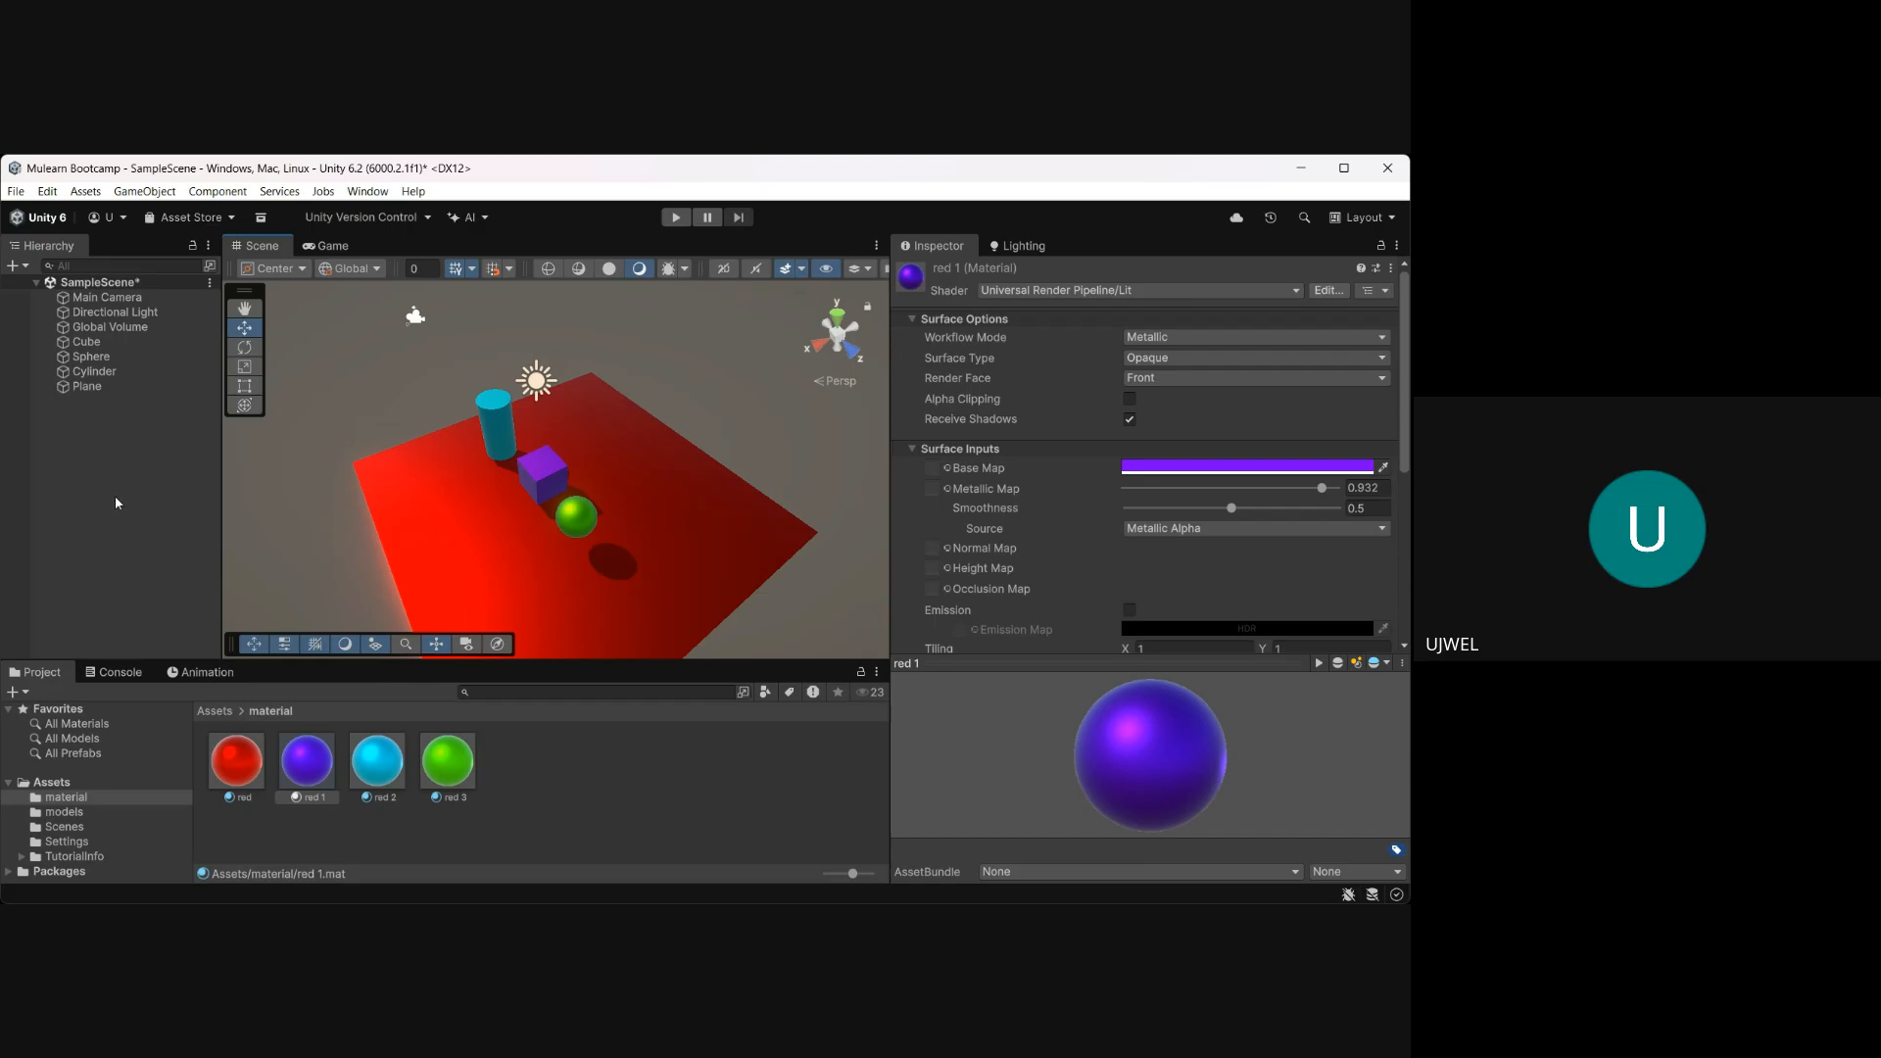
{"action": "left_click", "coordinate": [535, 780]}
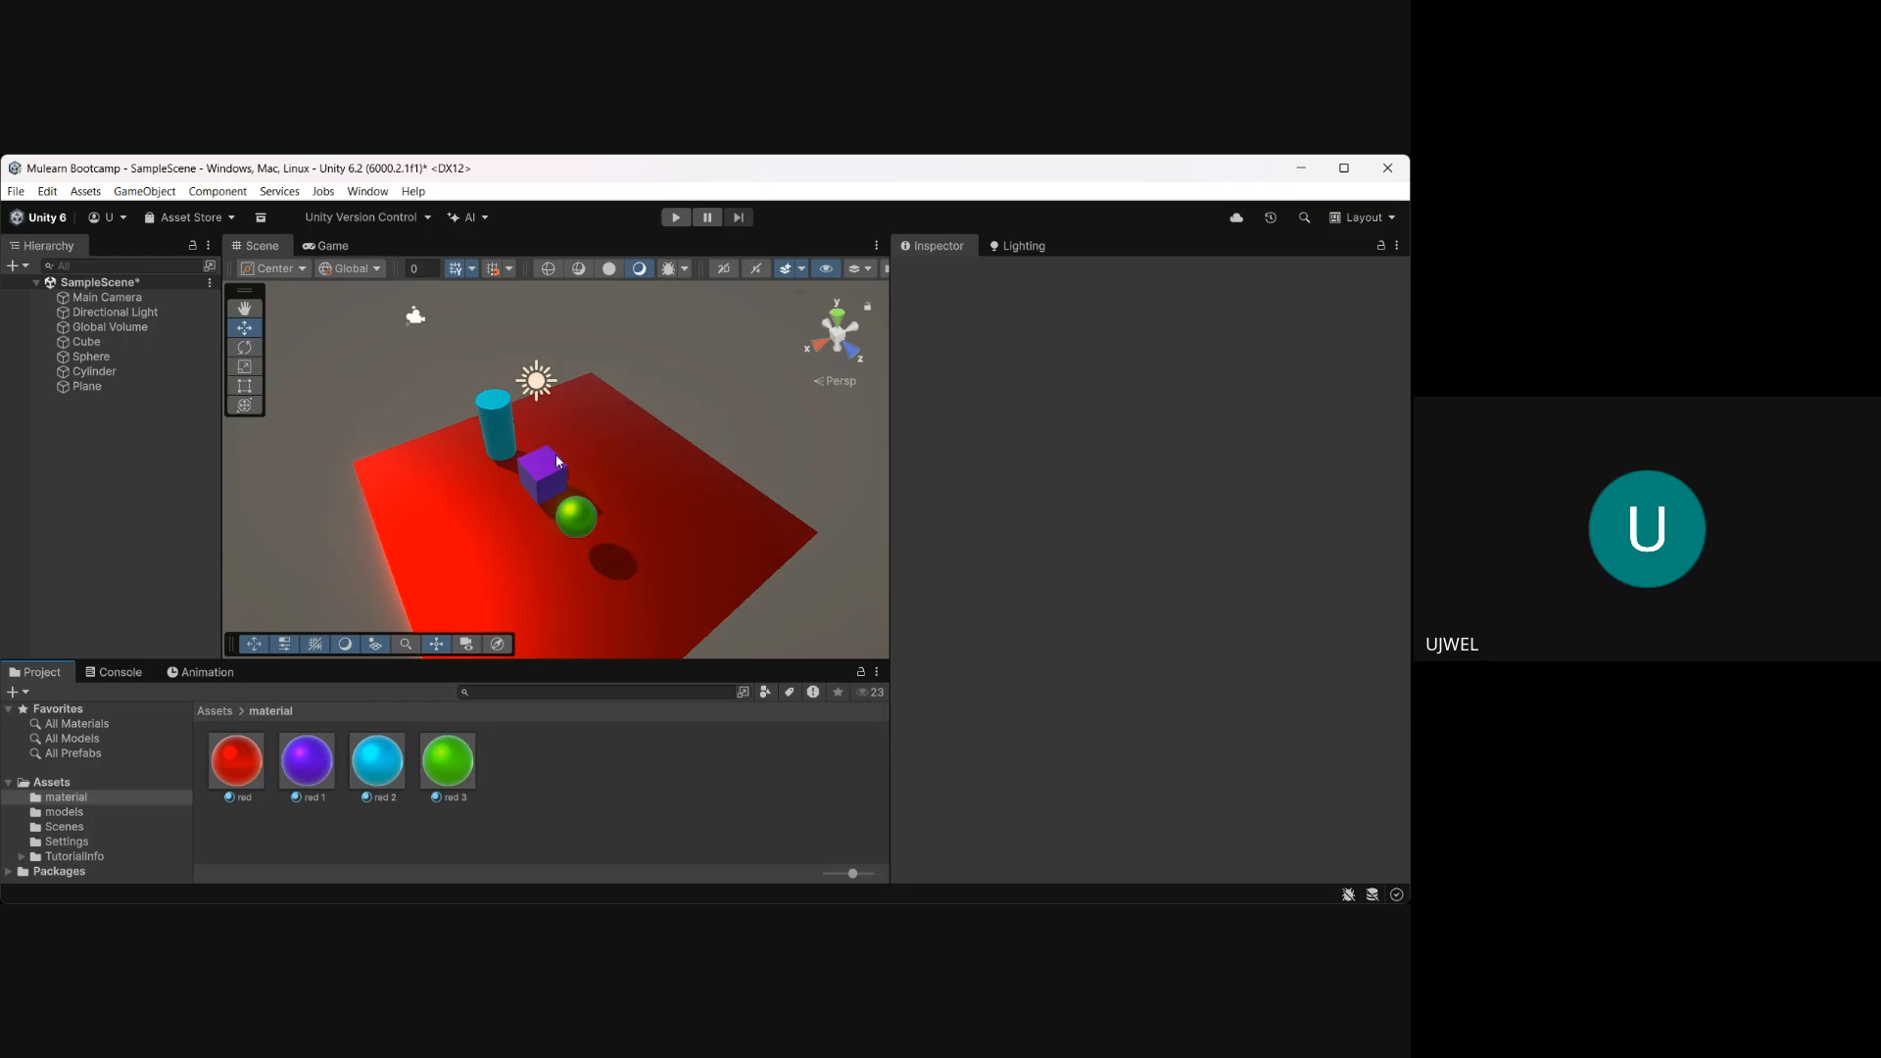
{"action": "left_click_drag", "start_coordinate": [580, 506], "coordinate": [505, 509], "text": "alt"}
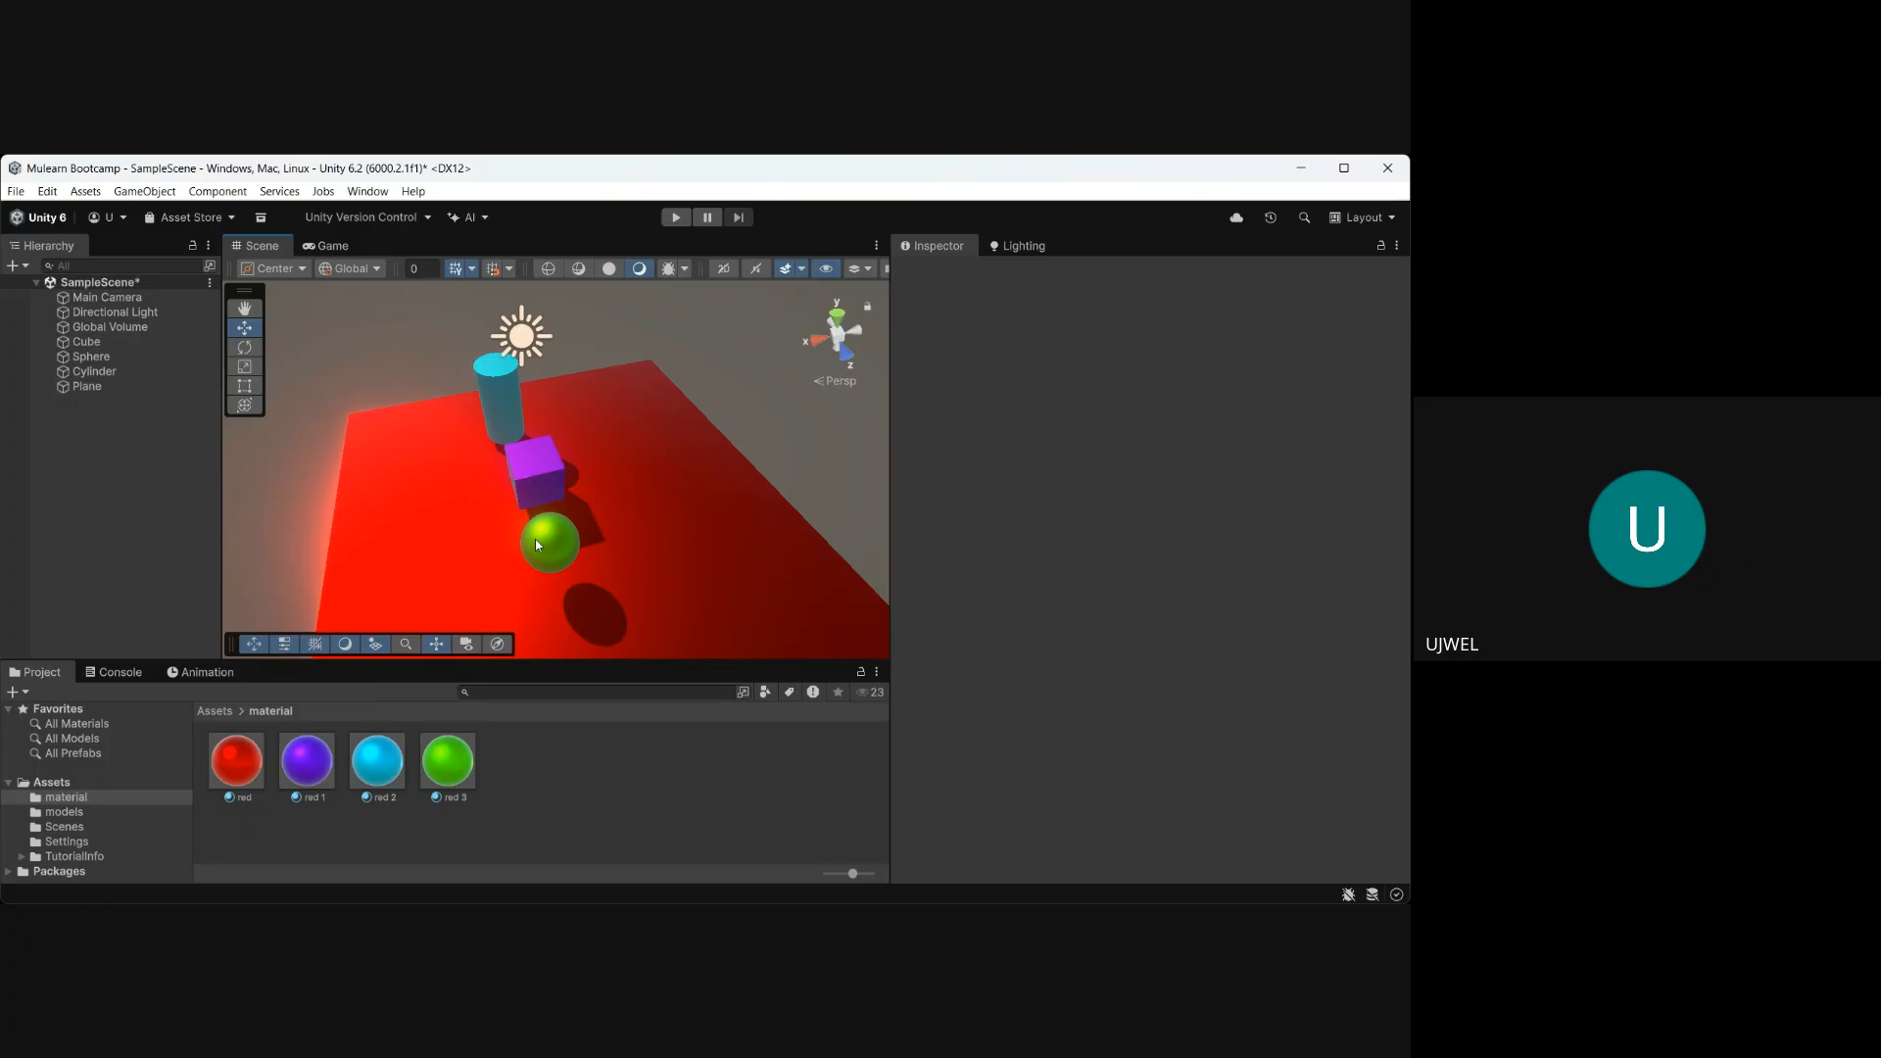
{"action": "scroll", "coordinate": [535, 539], "scroll_direction": "down", "scroll_amount": 4}
{"action": "scroll", "coordinate": [535, 538], "scroll_direction": "up", "scroll_amount": 4}
{"action": "mouse_move", "coordinate": [535, 539]}
{"action": "left_mouse_down", "text": "alt"}
{"action": "mouse_move", "coordinate": [765, 488]}
{"action": "mouse_move", "coordinate": [522, 552]}
{"action": "left_mouse_up", "text": "alt"}
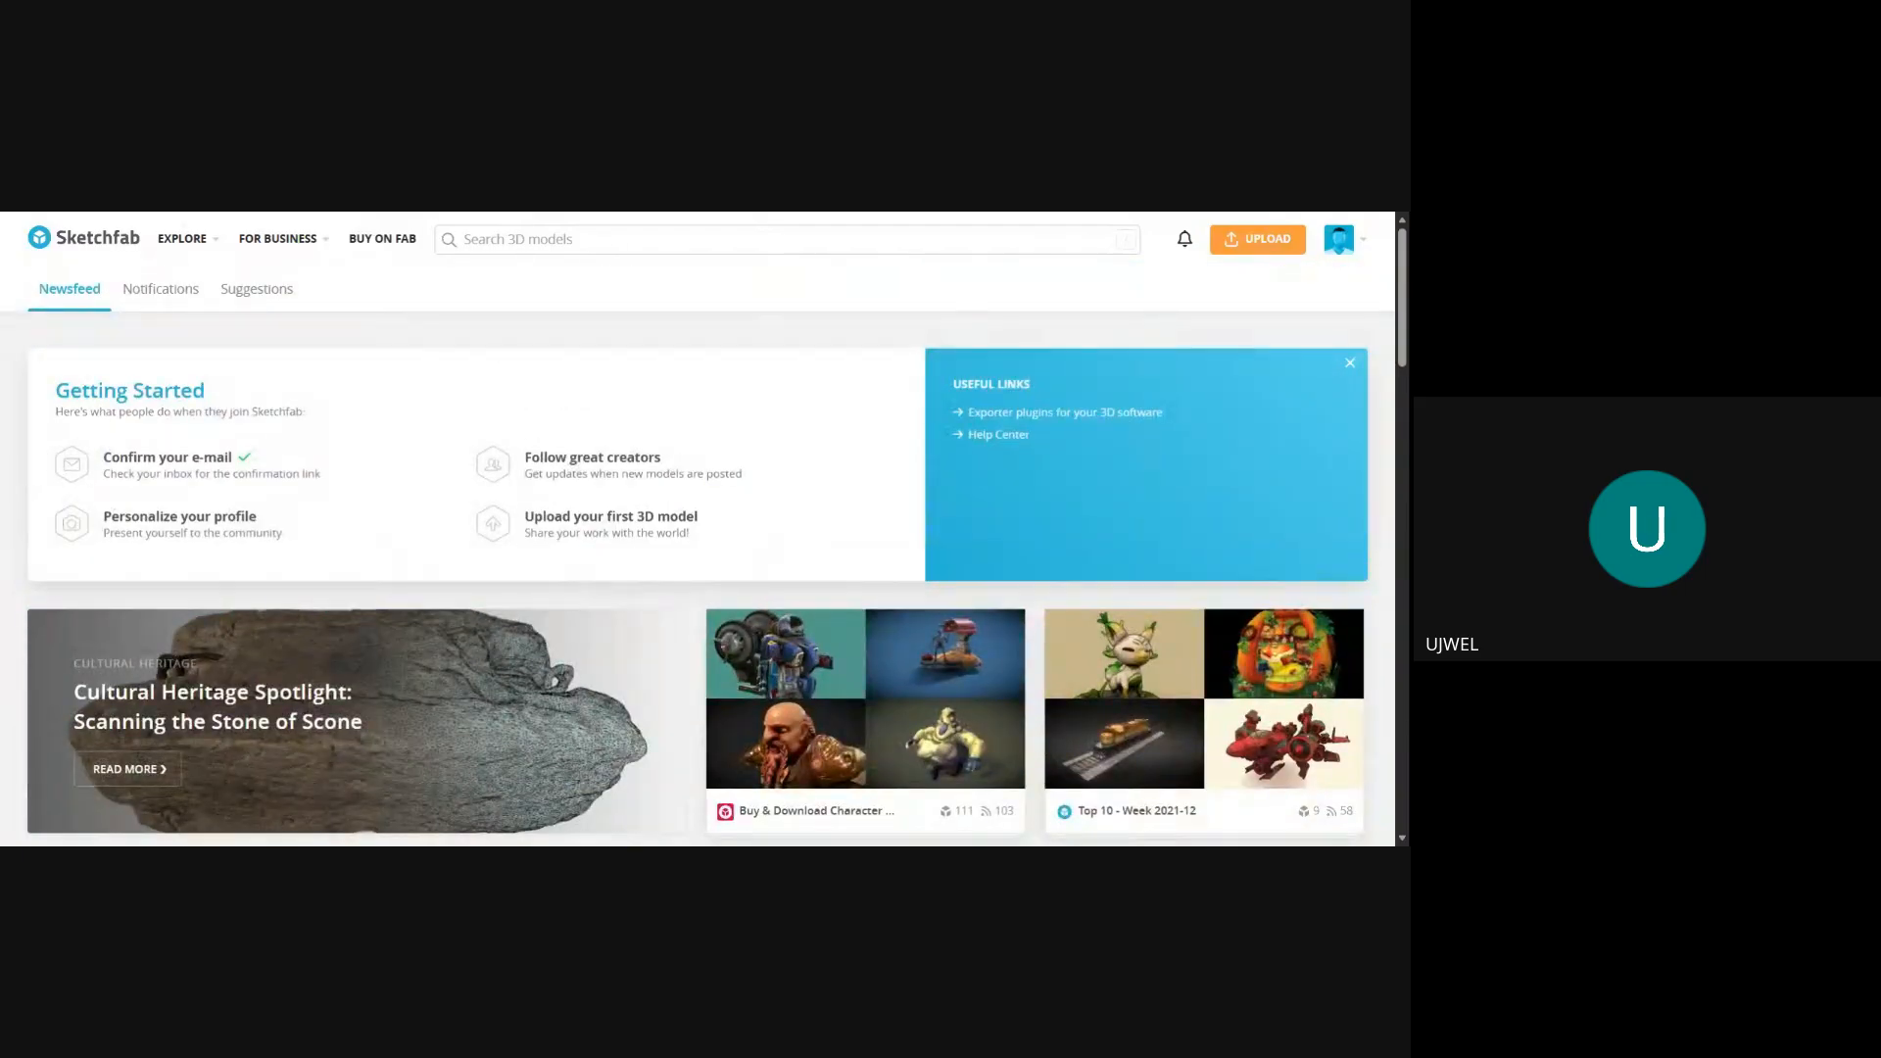
Switch to the Sketchfab website and search its 3D models for "phoenix".
{"action": "scroll", "coordinate": [569, 316], "scroll_direction": "down", "scroll_amount": 15}
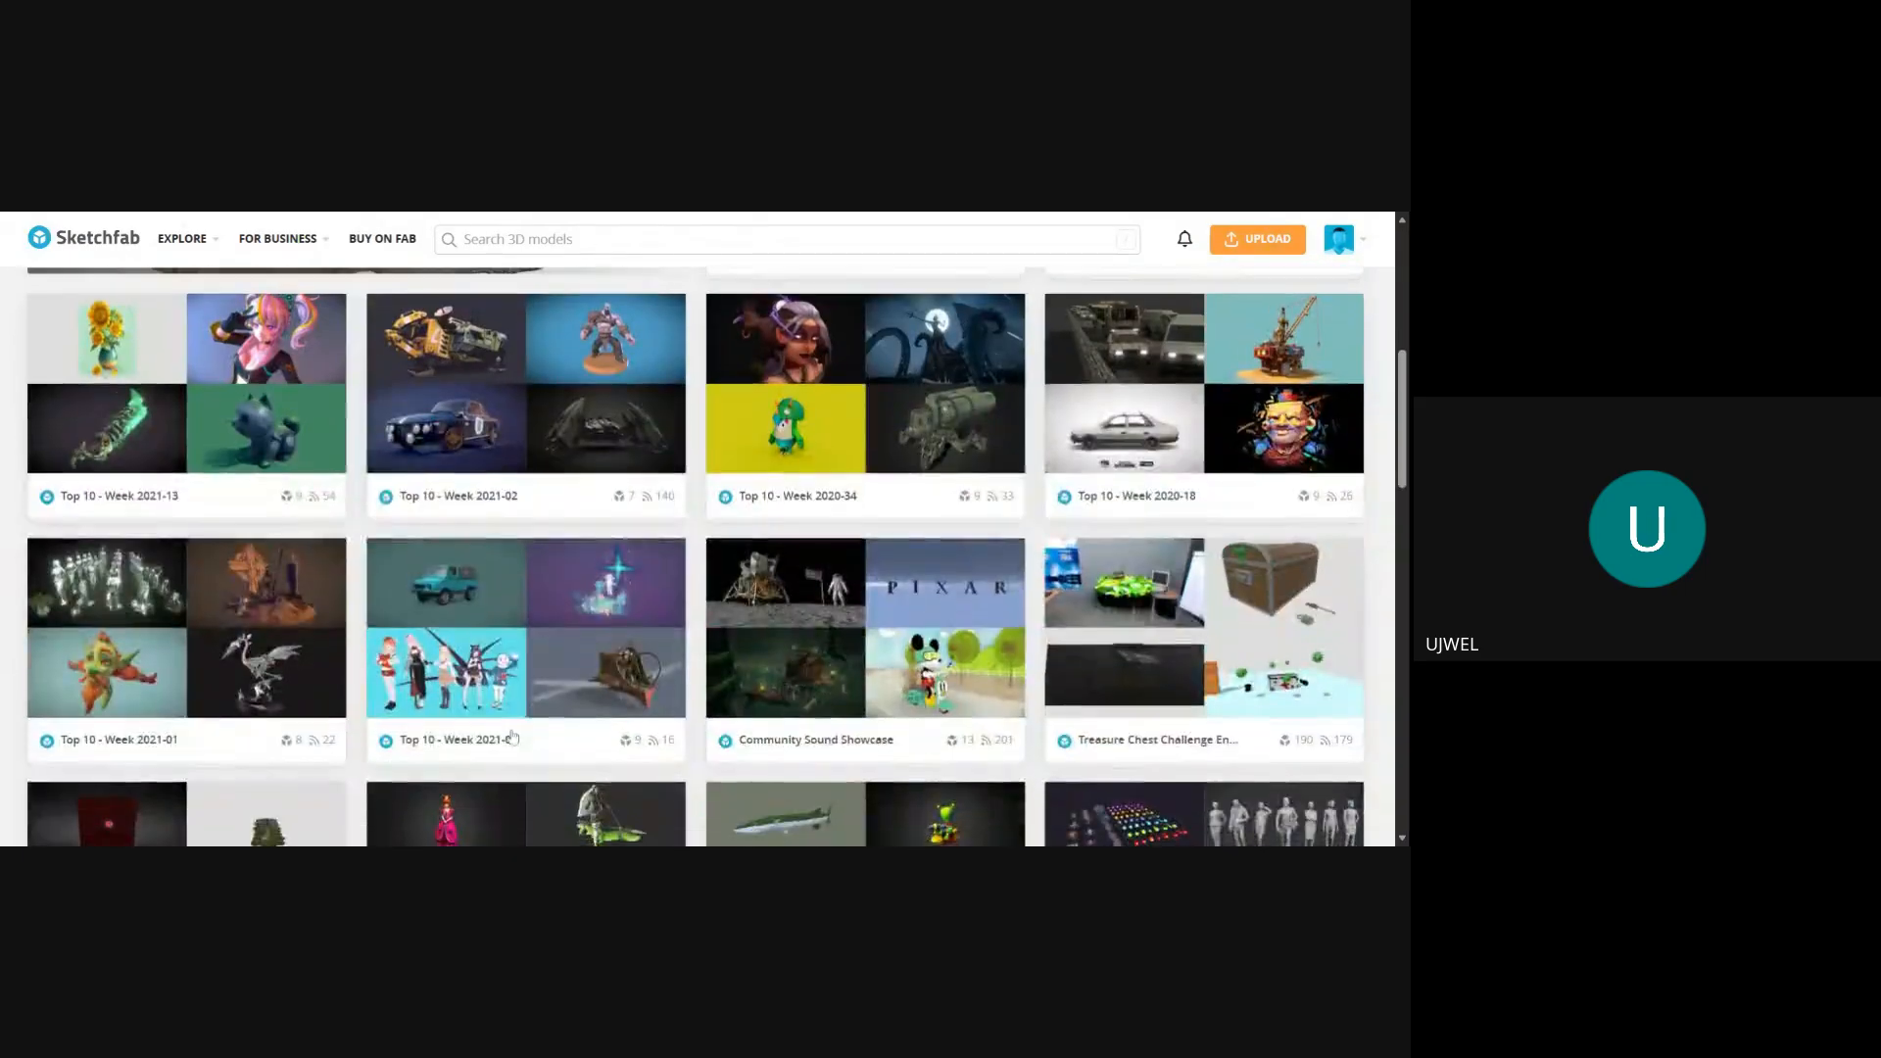
{"action": "scroll", "coordinate": [568, 315], "scroll_direction": "up", "scroll_amount": 15}
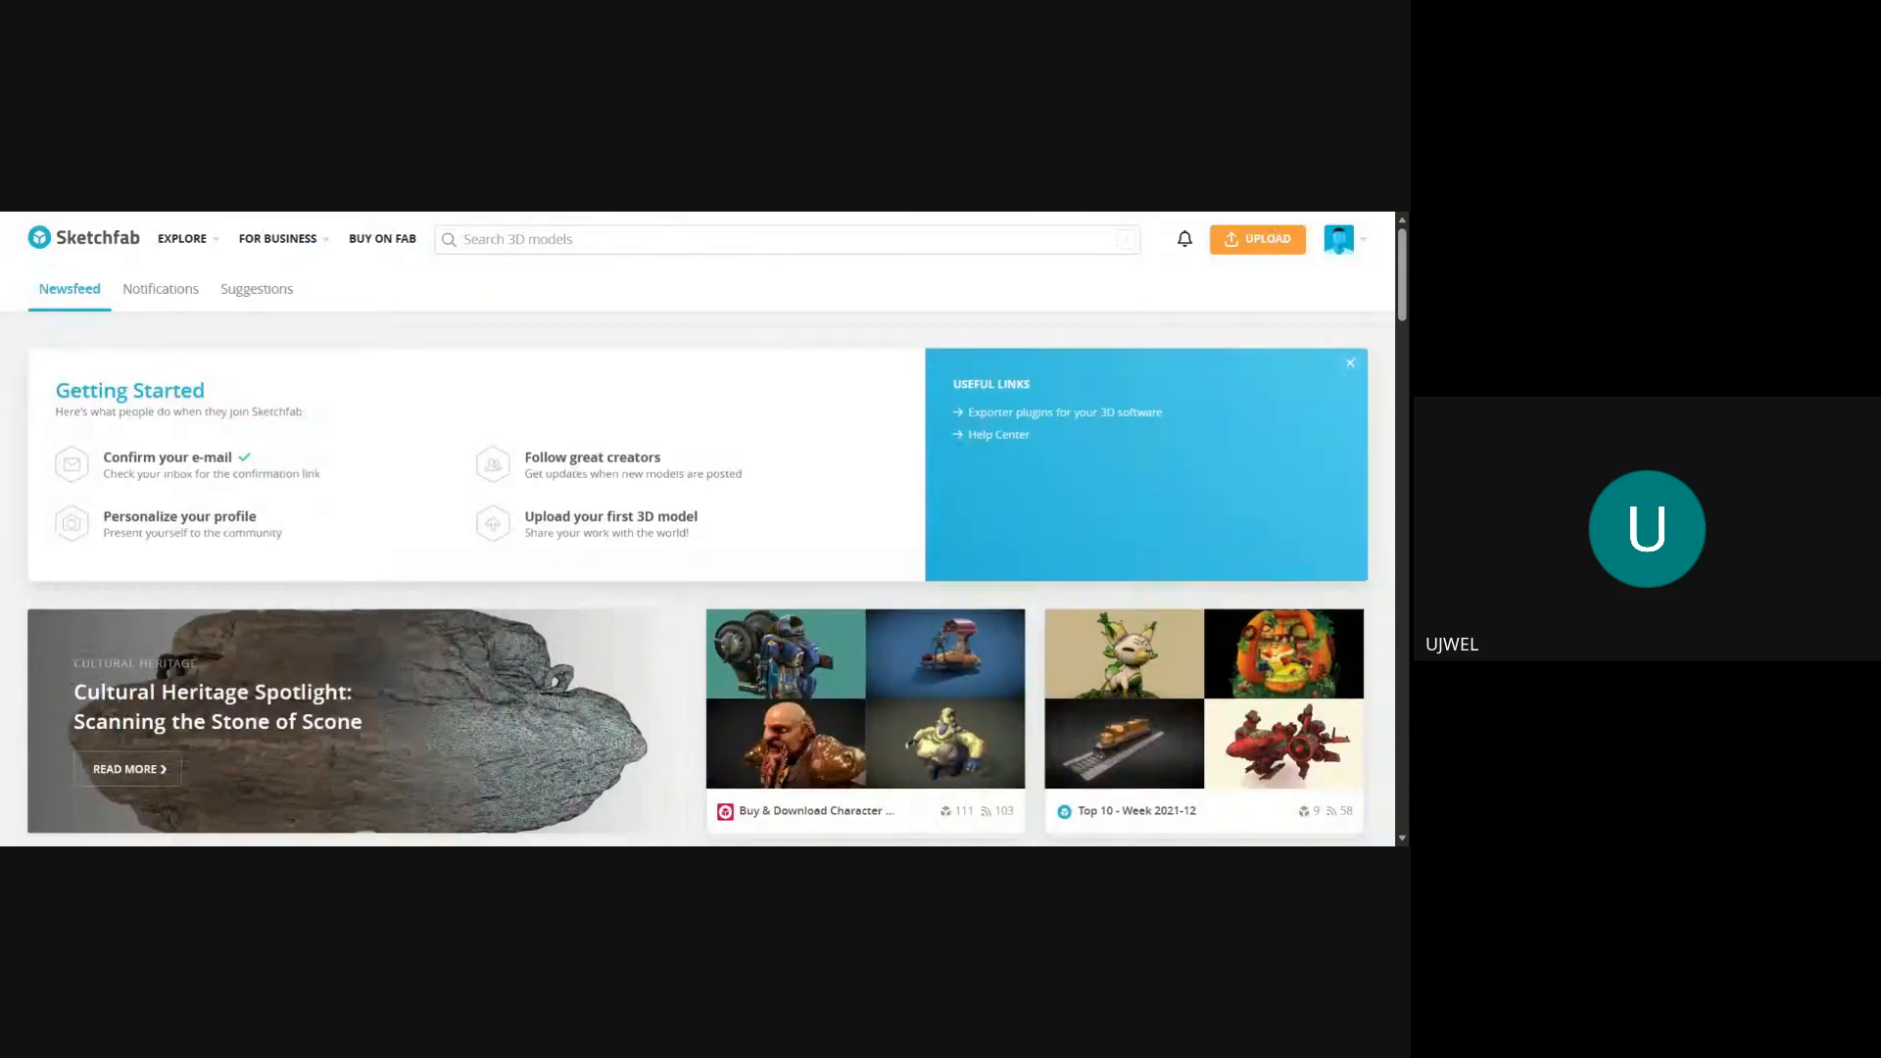
{"action": "left_click", "coordinate": [579, 243]}
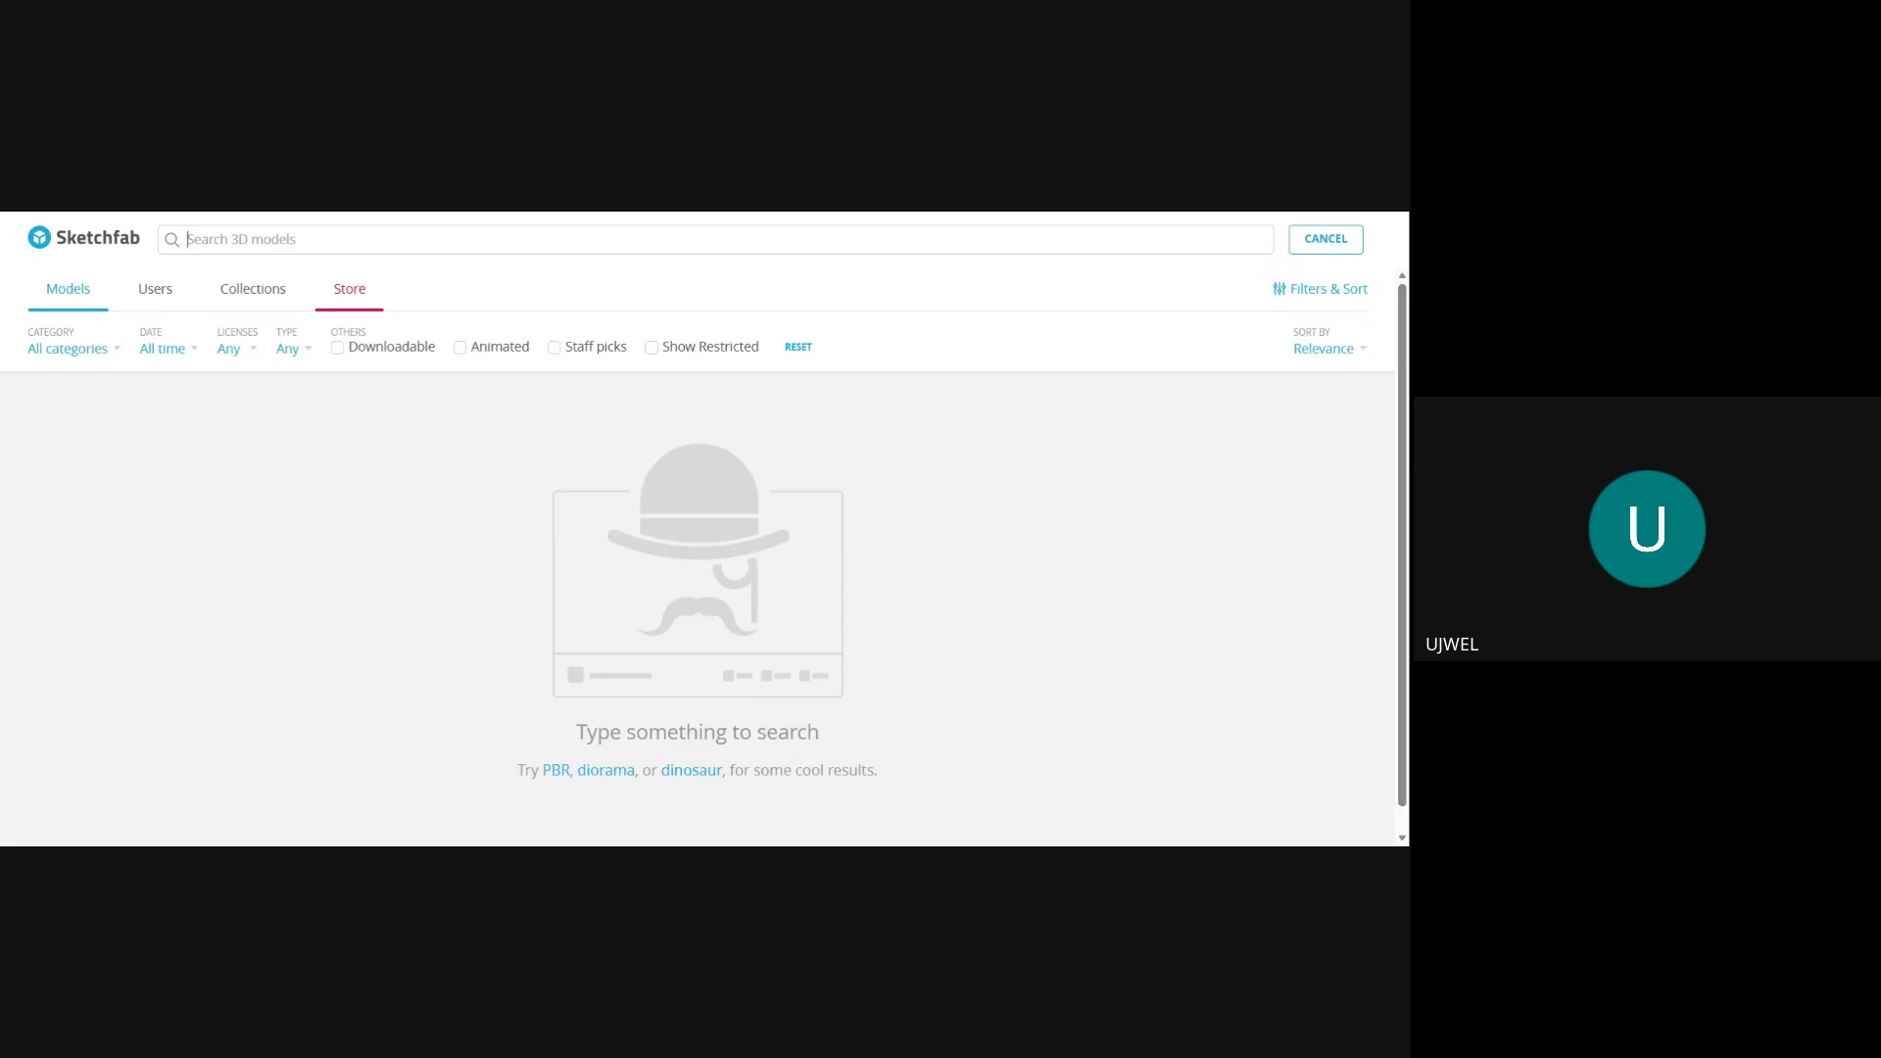
{"action": "type", "text": "phoenix"}
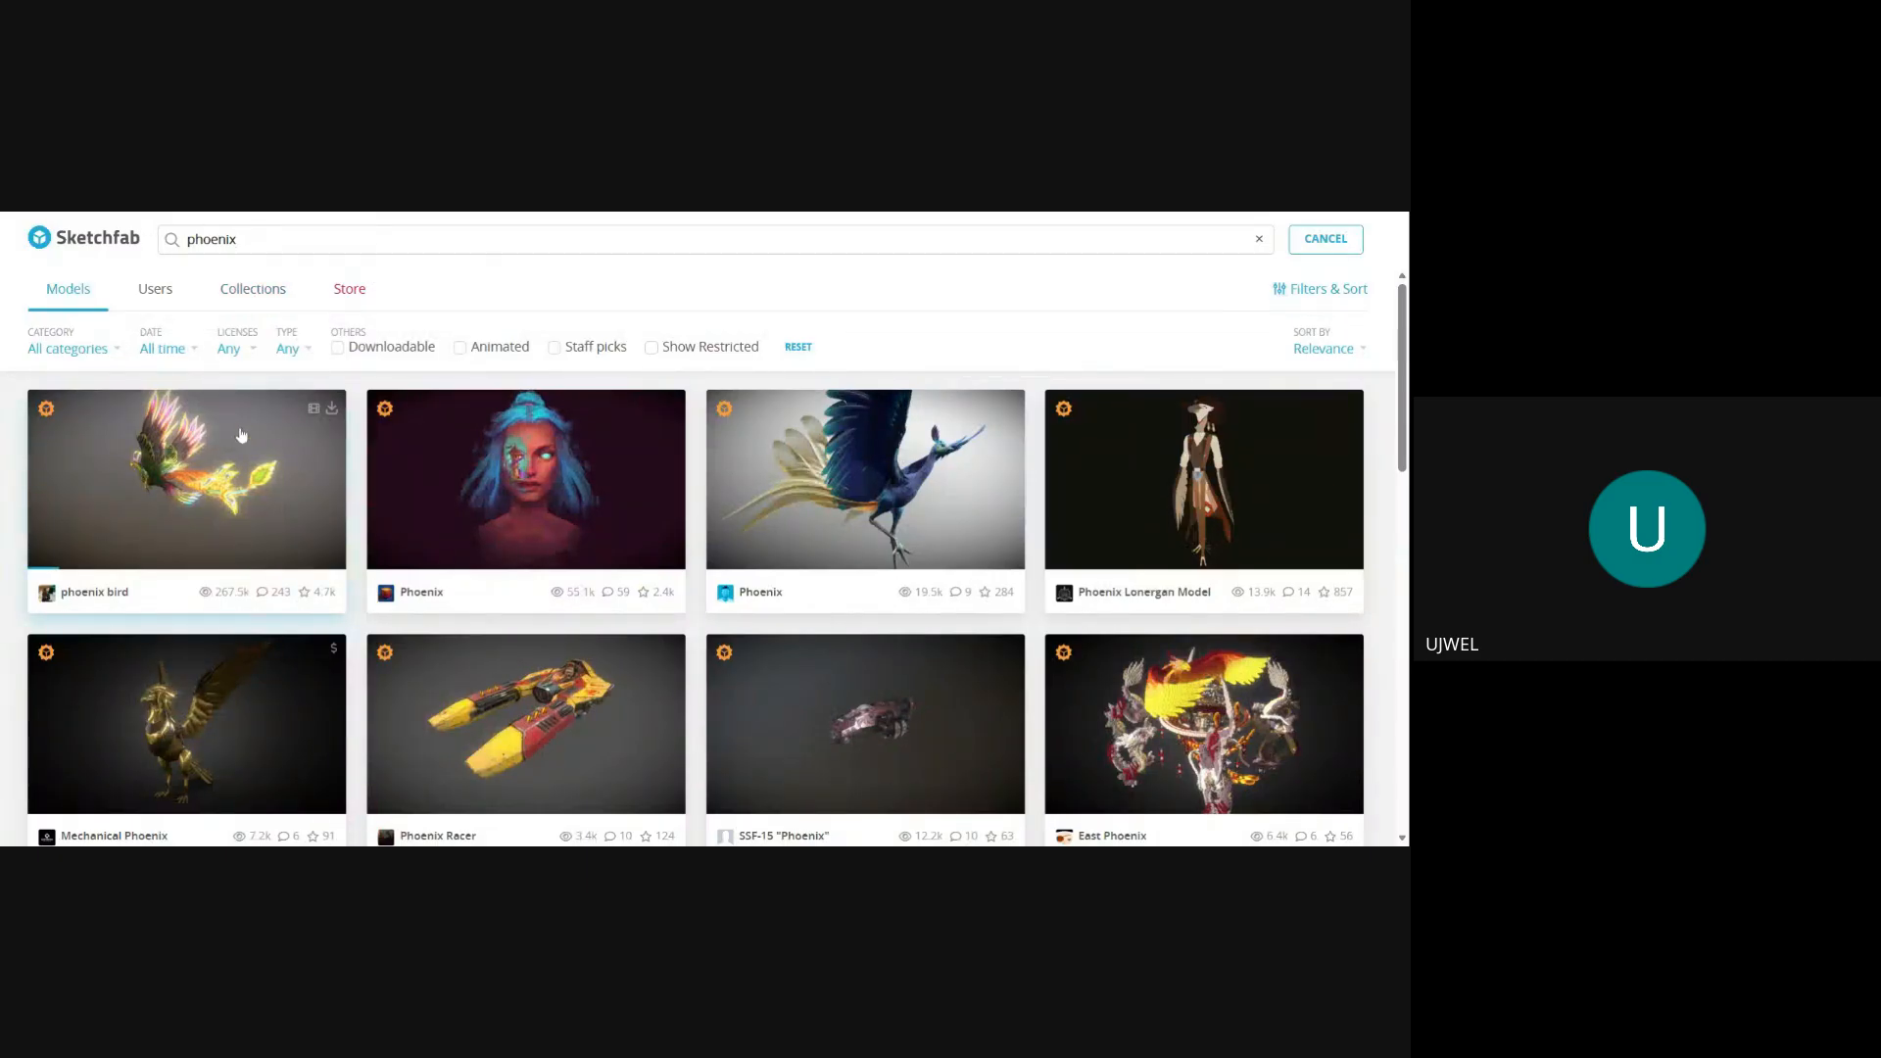
Open the phoenix bird model and examine its license and available download formats, then return to its model page.
{"action": "left_click", "coordinate": [230, 500]}
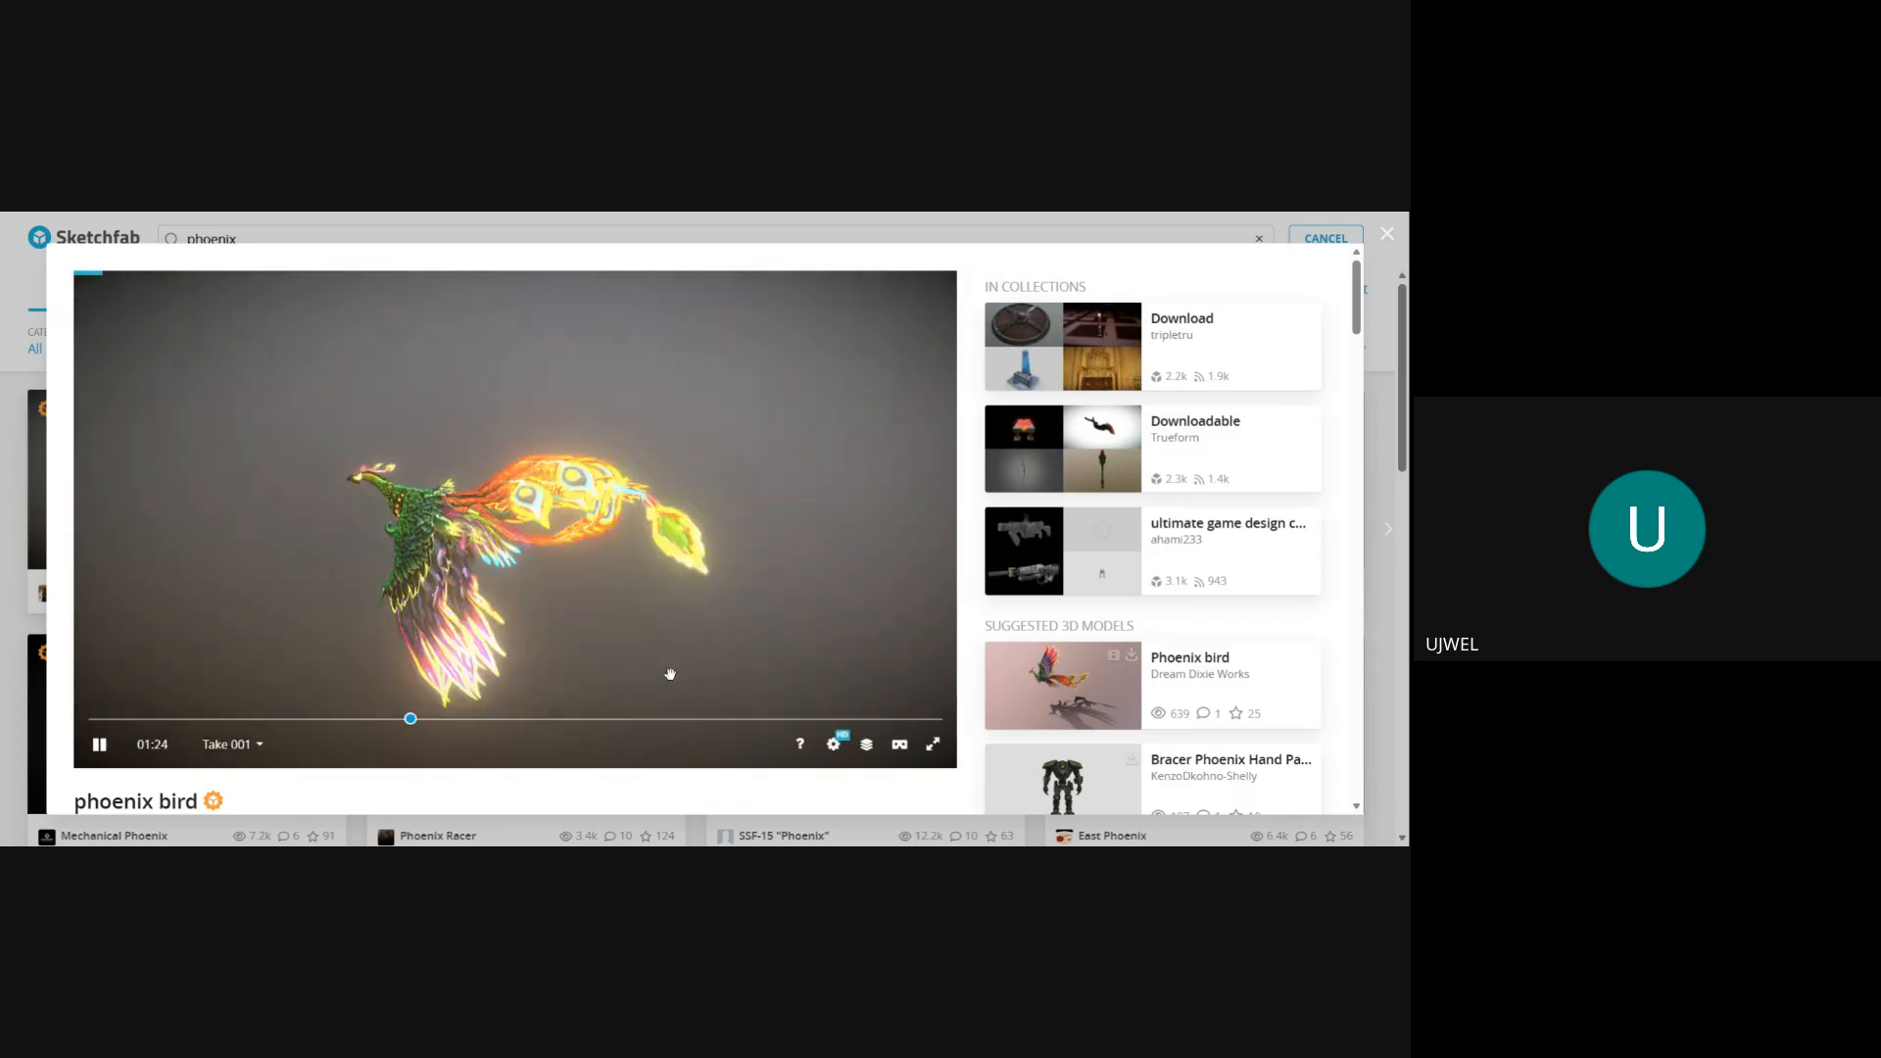
{"action": "scroll", "coordinate": [973, 537], "scroll_direction": "down", "scroll_amount": 2}
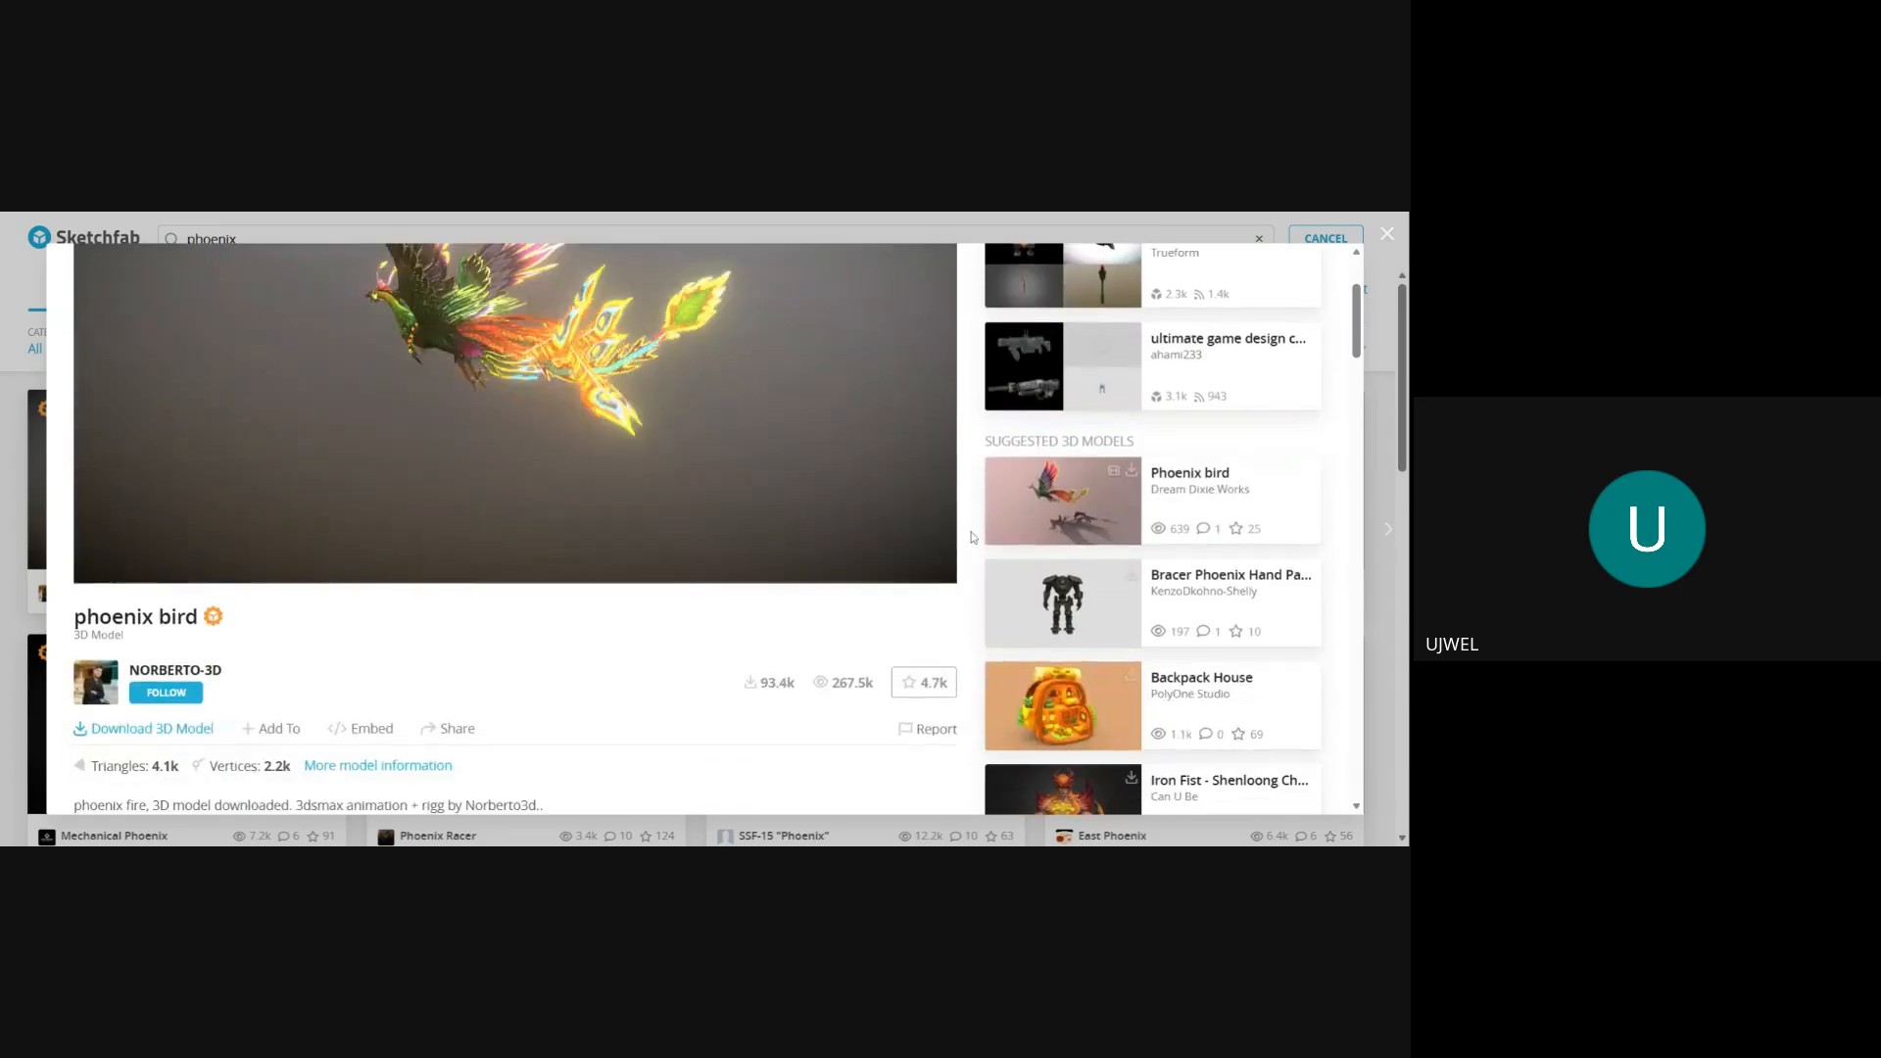
{"action": "left_click", "coordinate": [145, 730]}
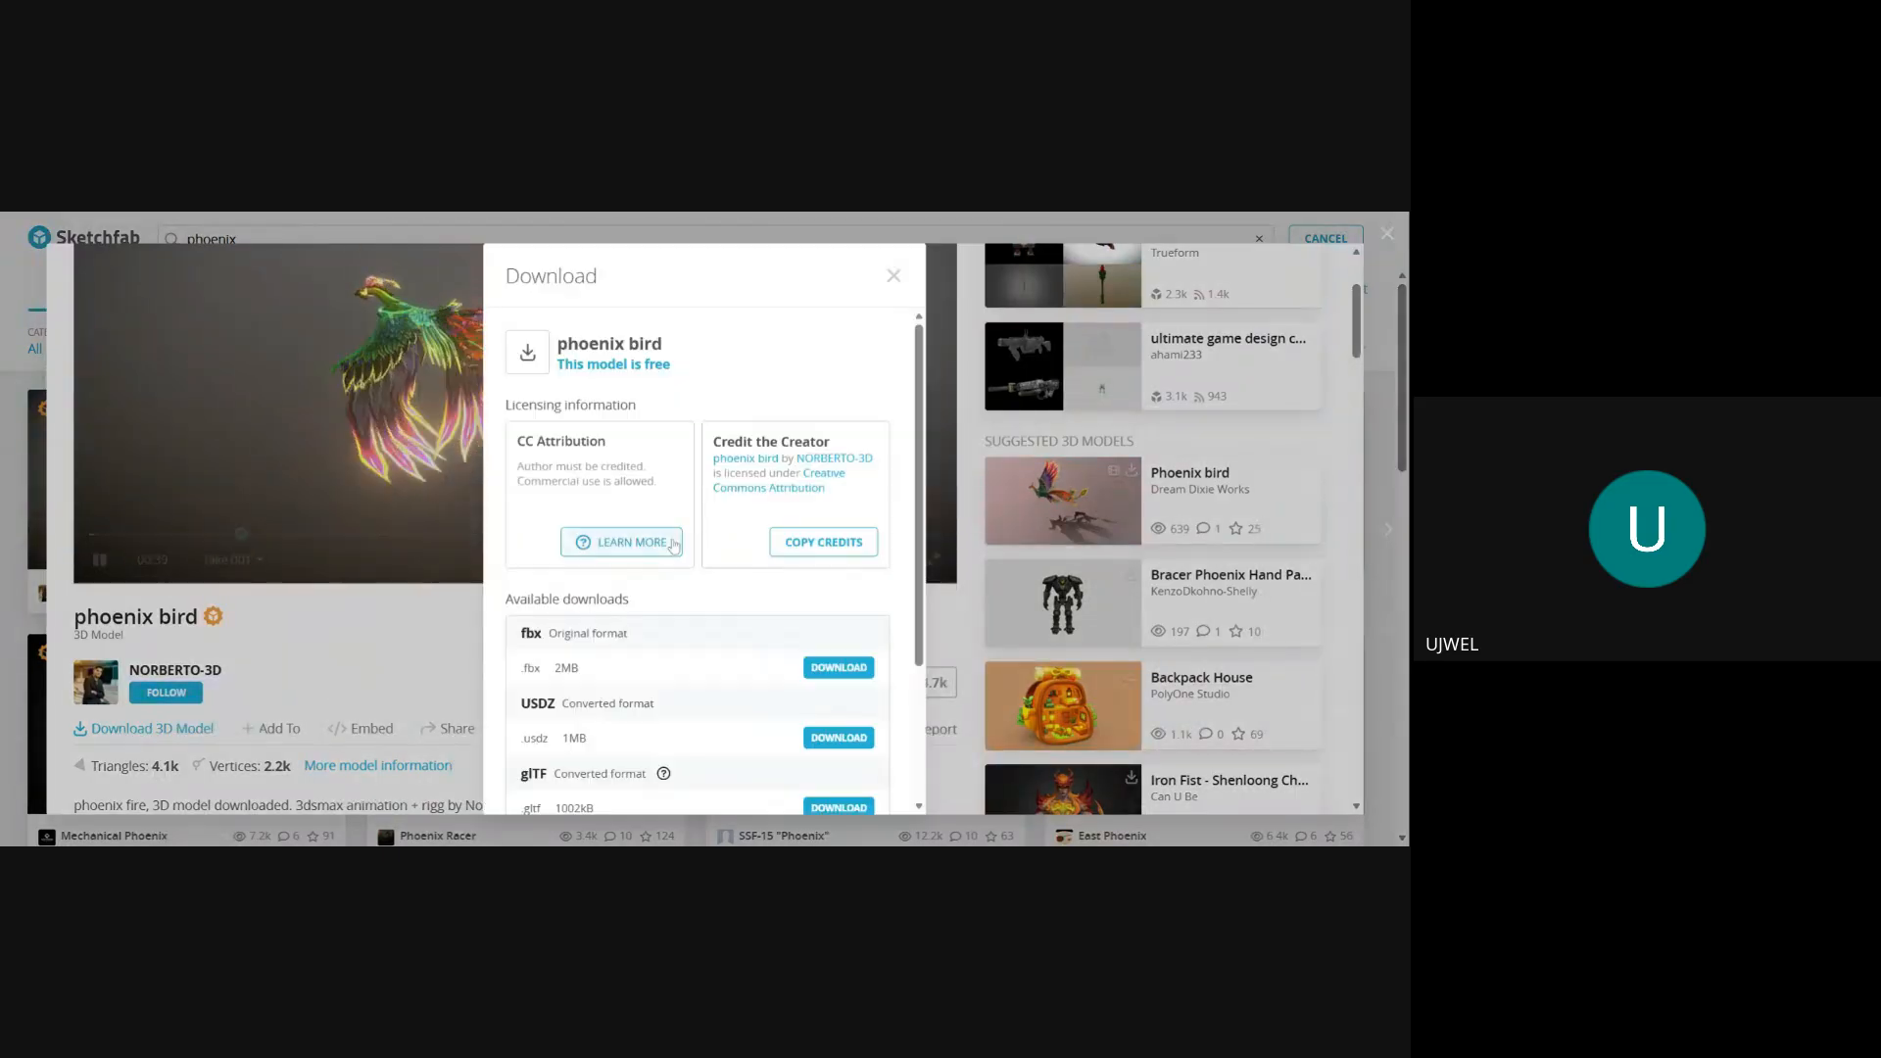
{"action": "scroll", "coordinate": [706, 649], "scroll_direction": "down", "scroll_amount": 2}
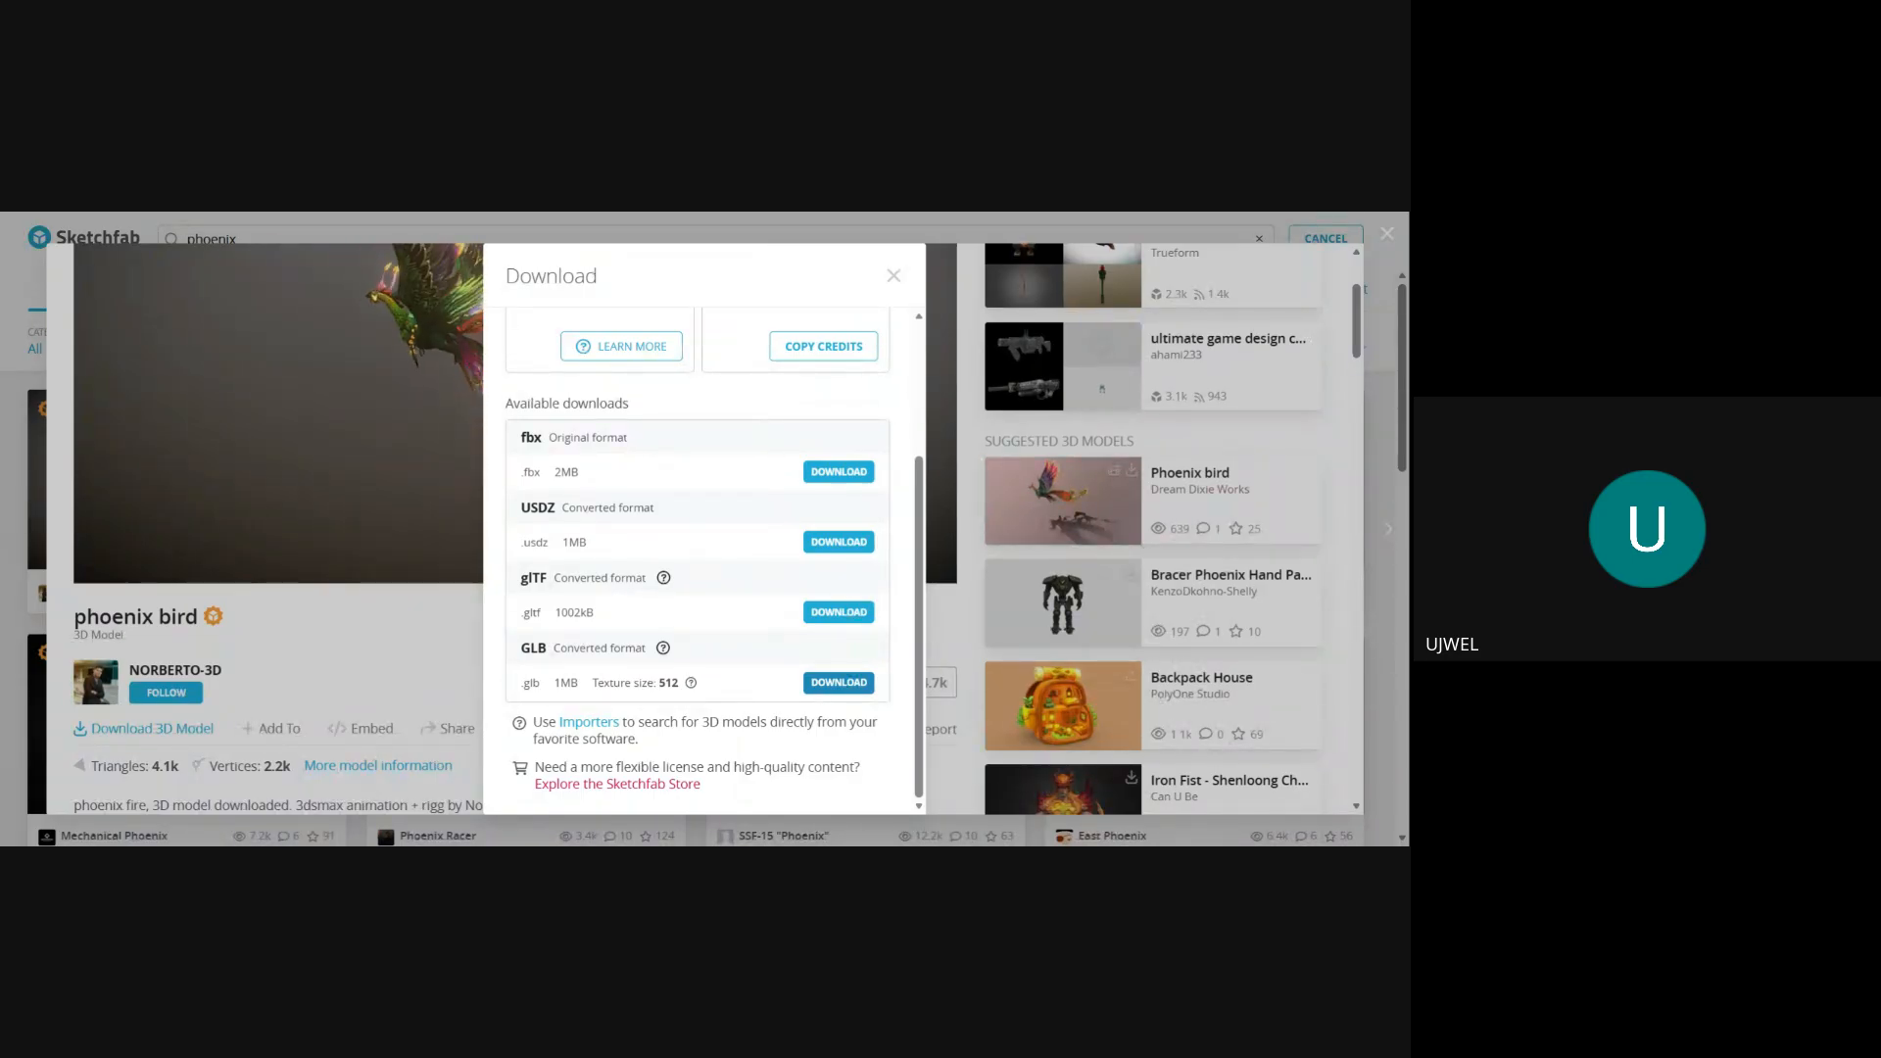
{"action": "left_click", "coordinate": [324, 668]}
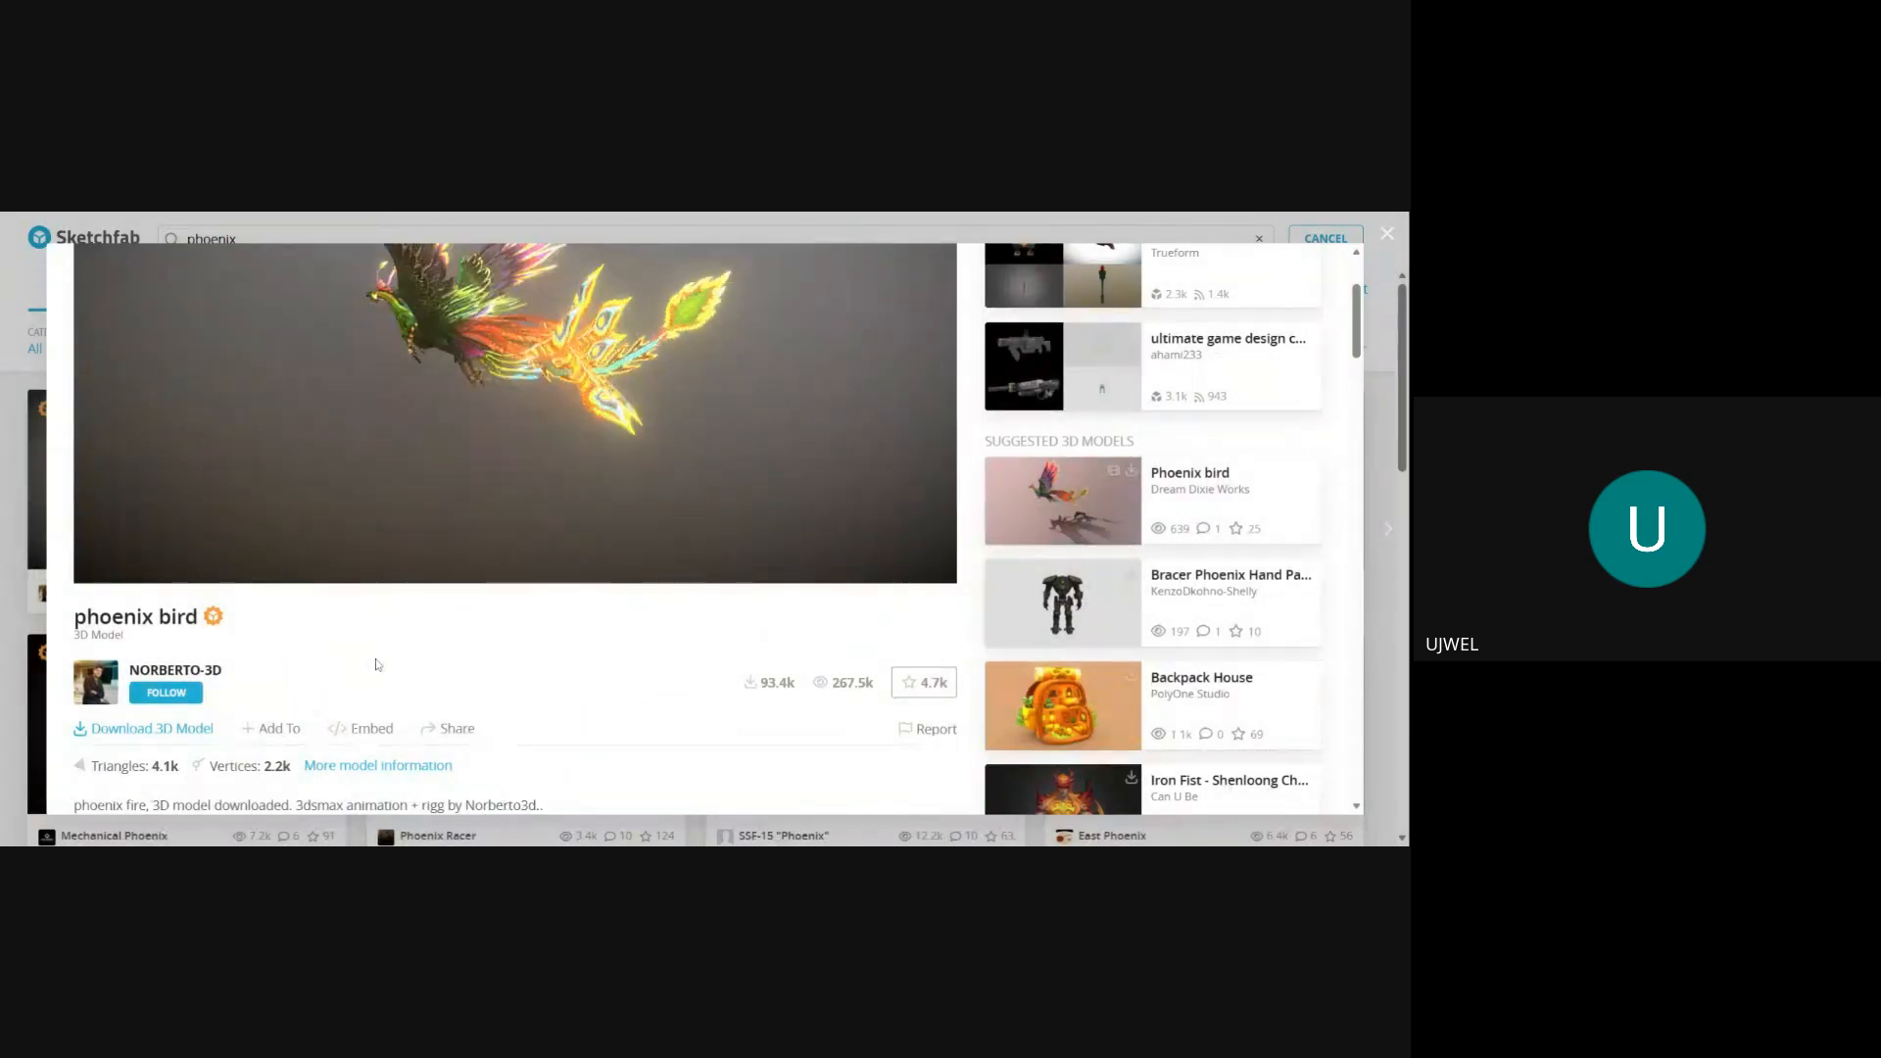
{"action": "scroll", "coordinate": [378, 664], "scroll_direction": "up", "scroll_amount": 1}
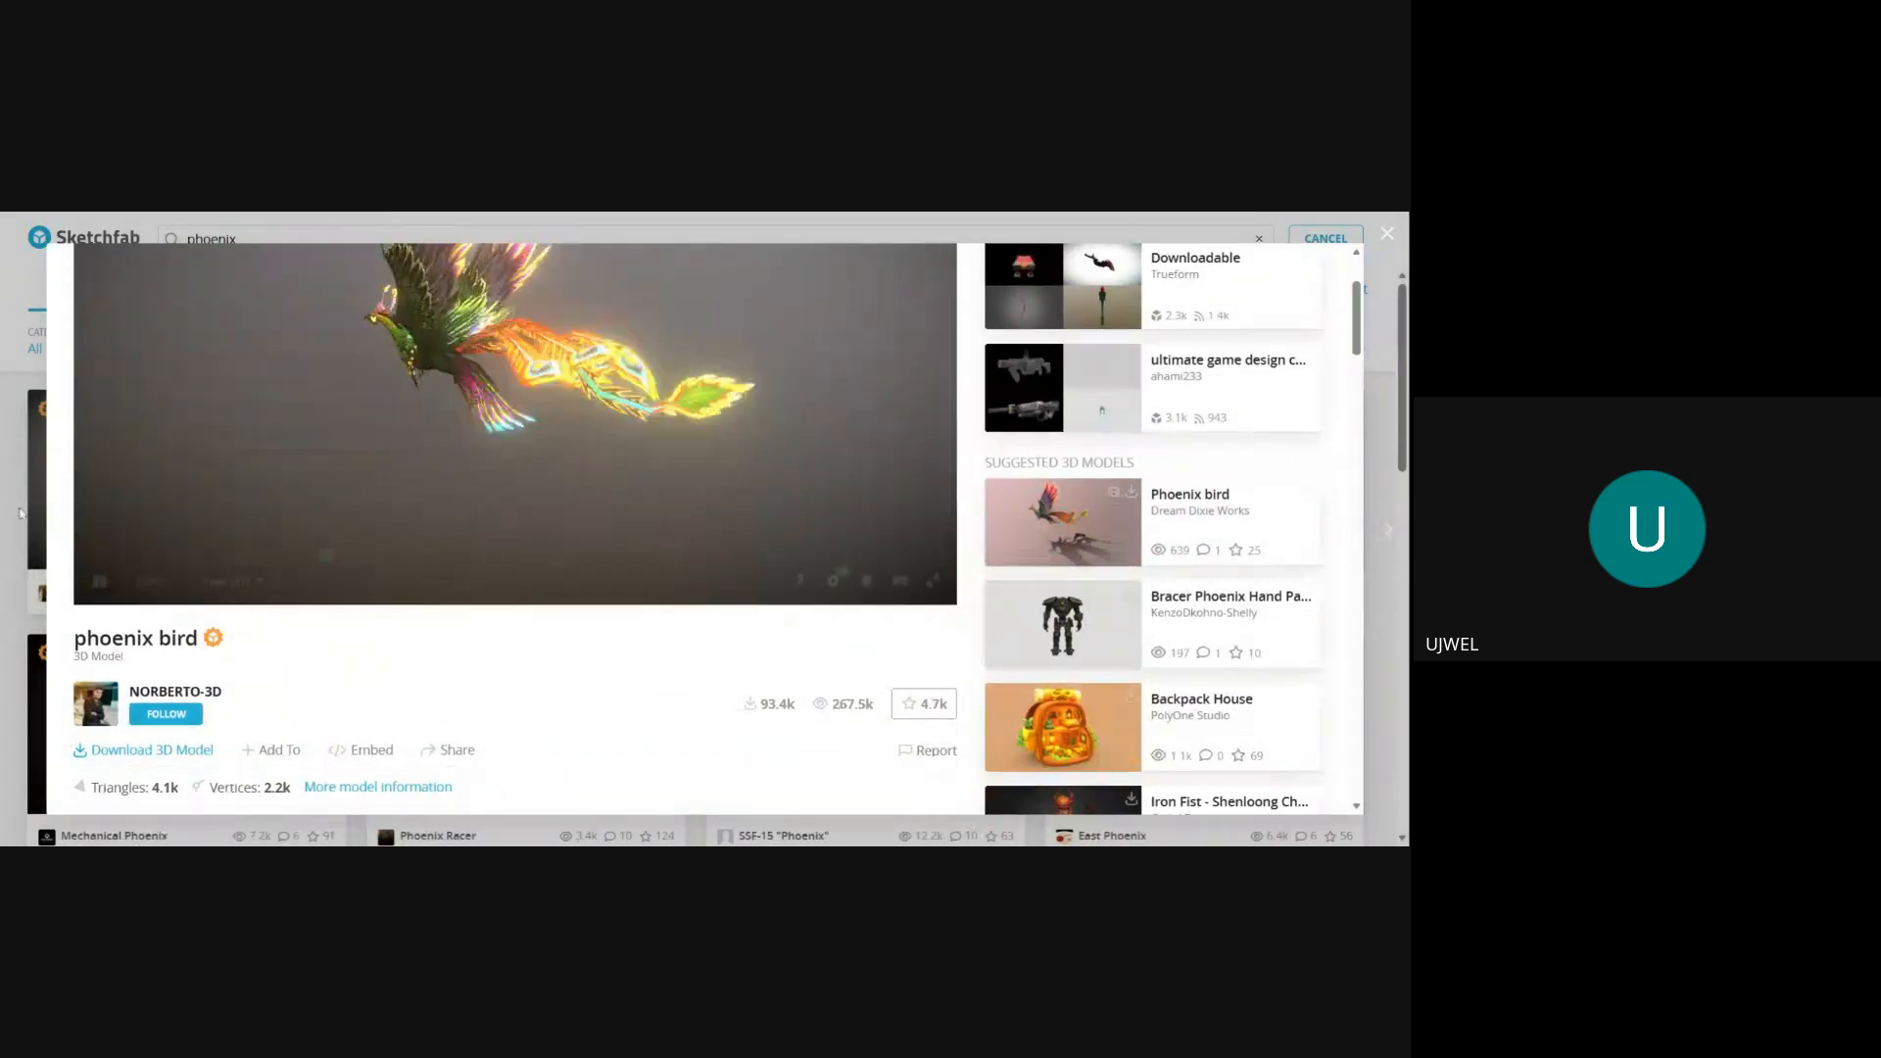
Return to the phoenix search results, restrict them to downloadable models and browse the filtered list.
{"action": "left_click", "coordinate": [17, 434]}
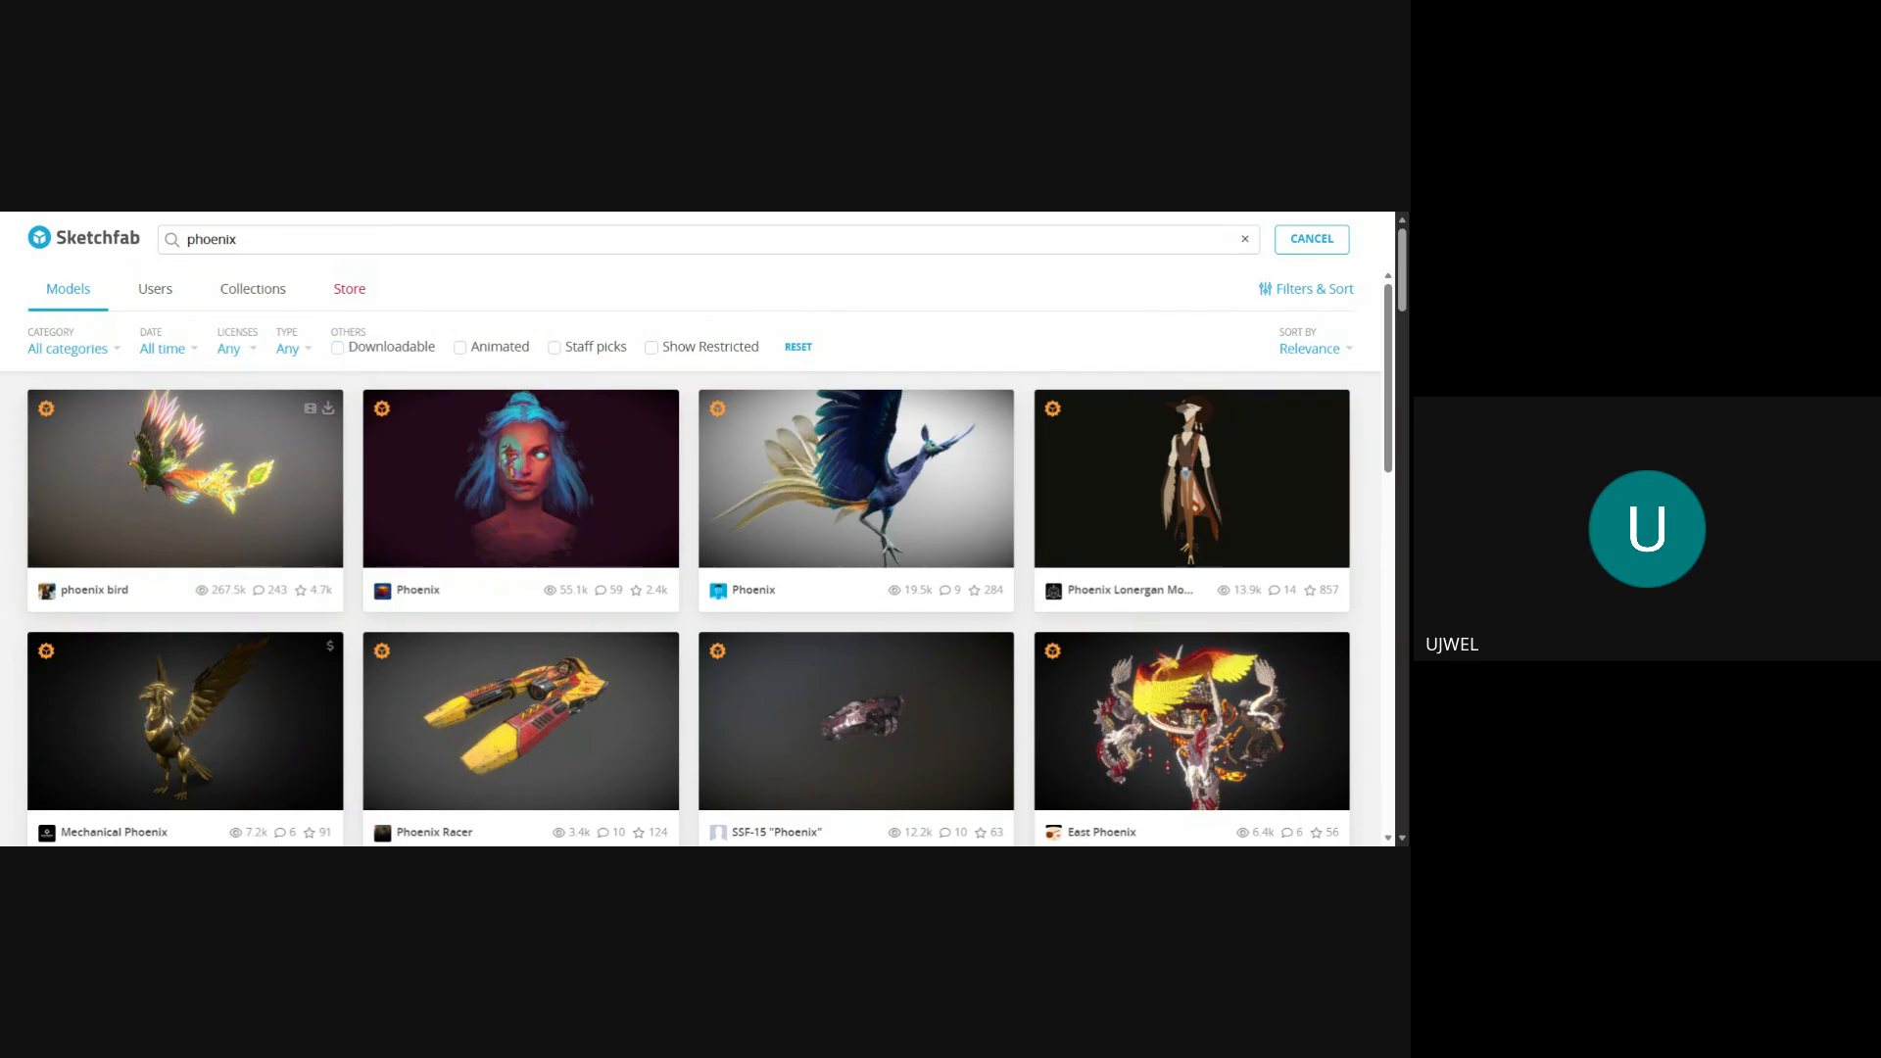
{"action": "left_click", "coordinate": [338, 348]}
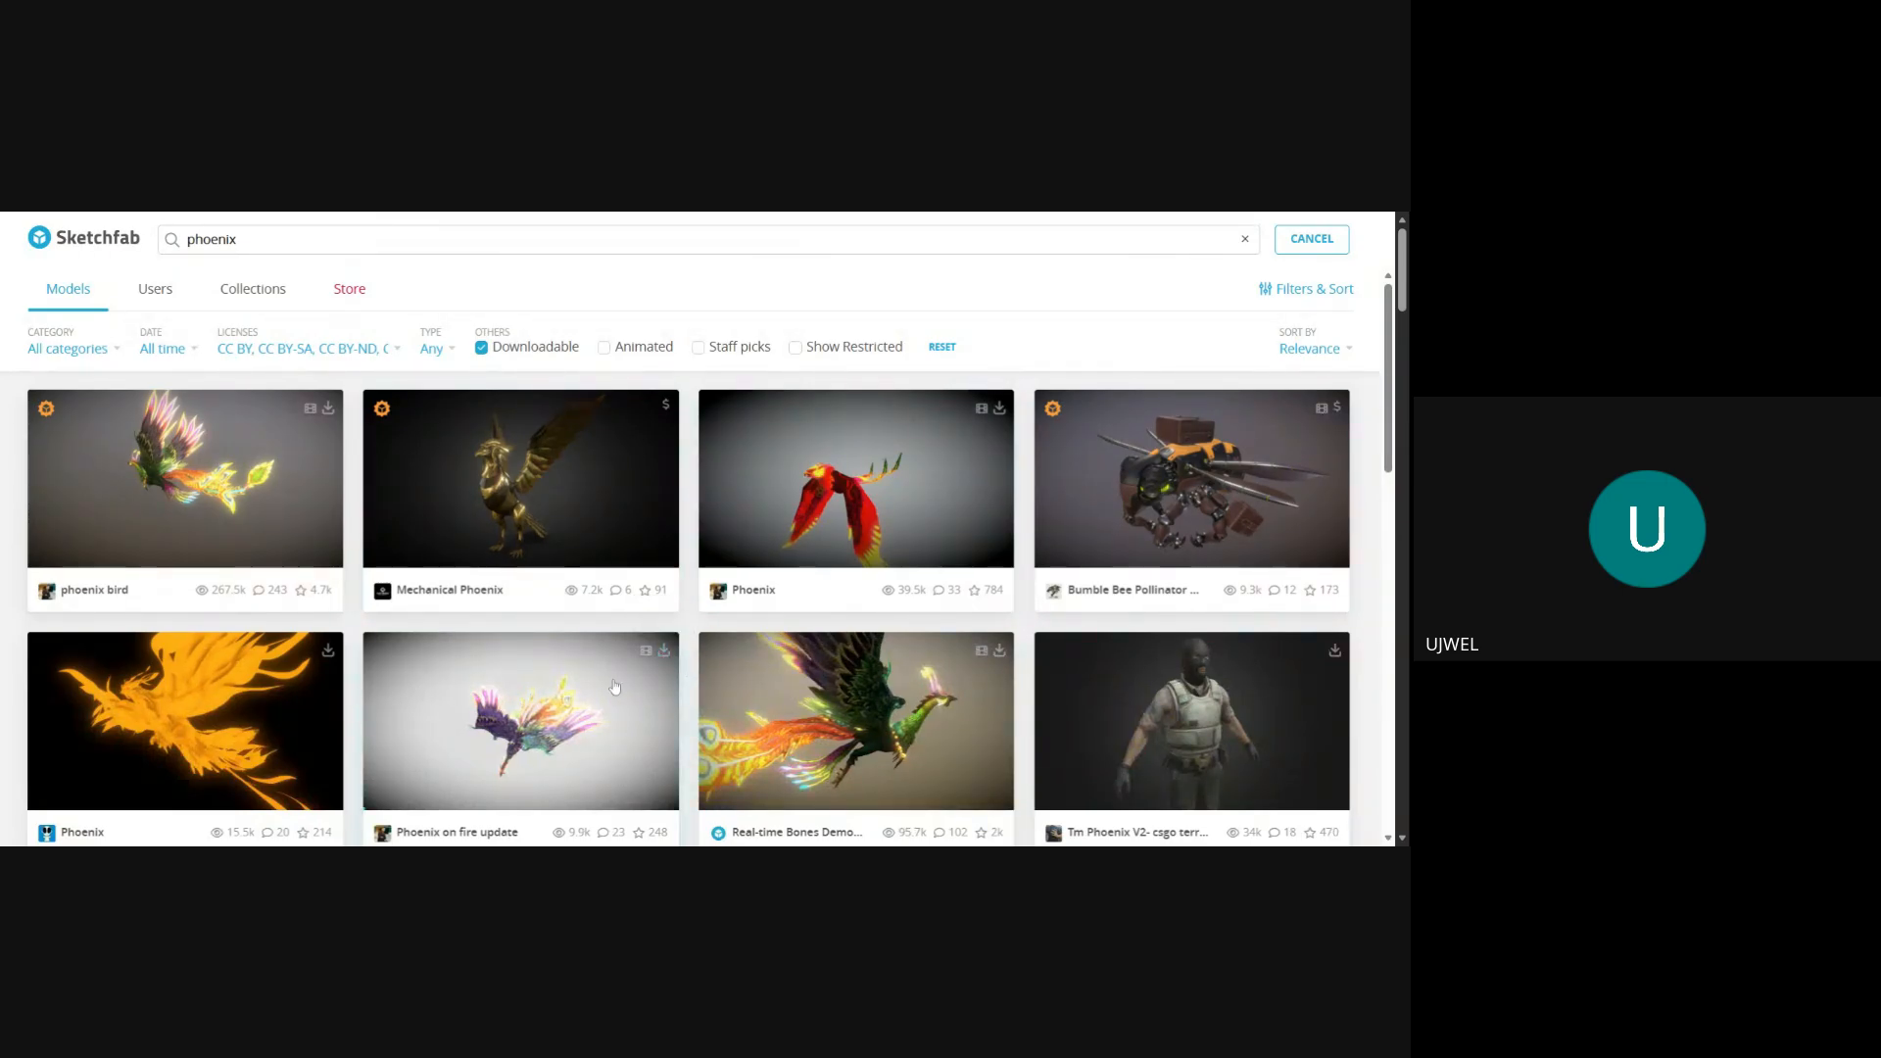
{"action": "scroll", "coordinate": [637, 684], "scroll_direction": "down", "scroll_amount": 5}
{"action": "scroll", "coordinate": [588, 535], "scroll_direction": "down", "scroll_amount": 3}
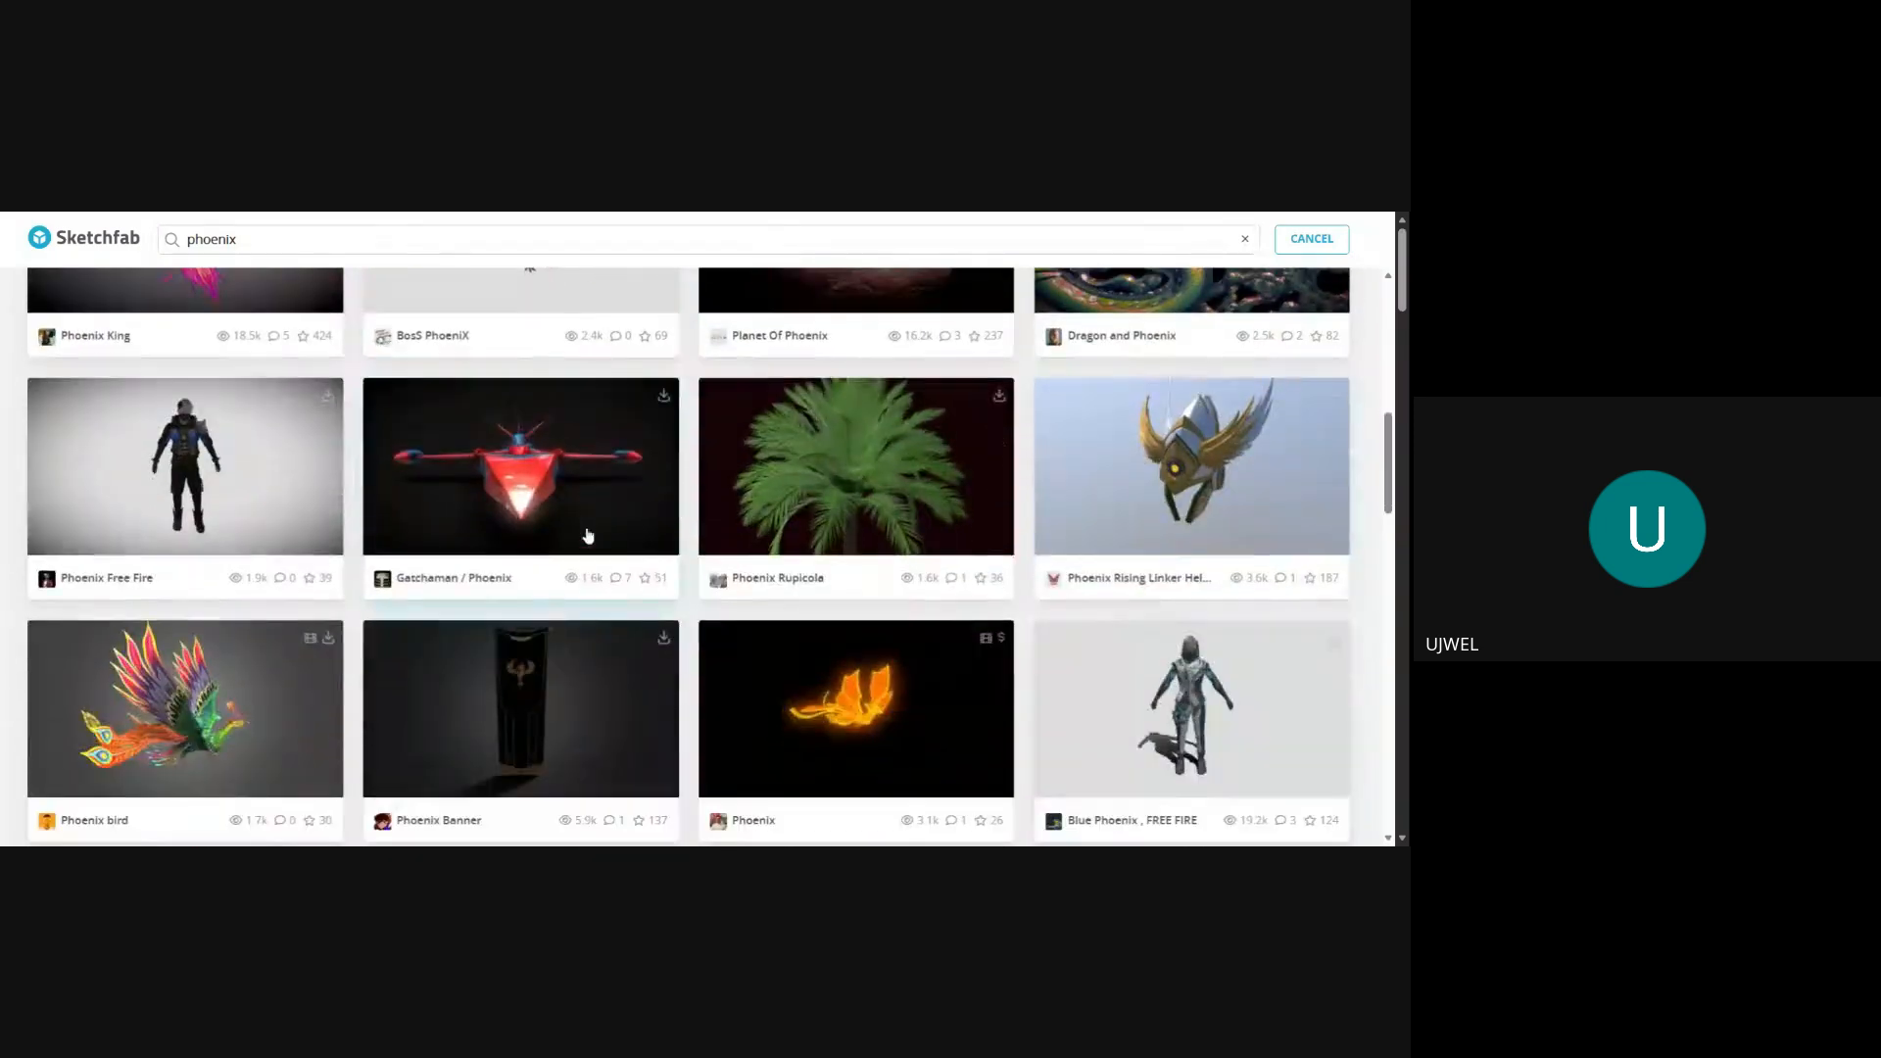
{"action": "scroll", "coordinate": [588, 537], "scroll_direction": "up", "scroll_amount": 8}
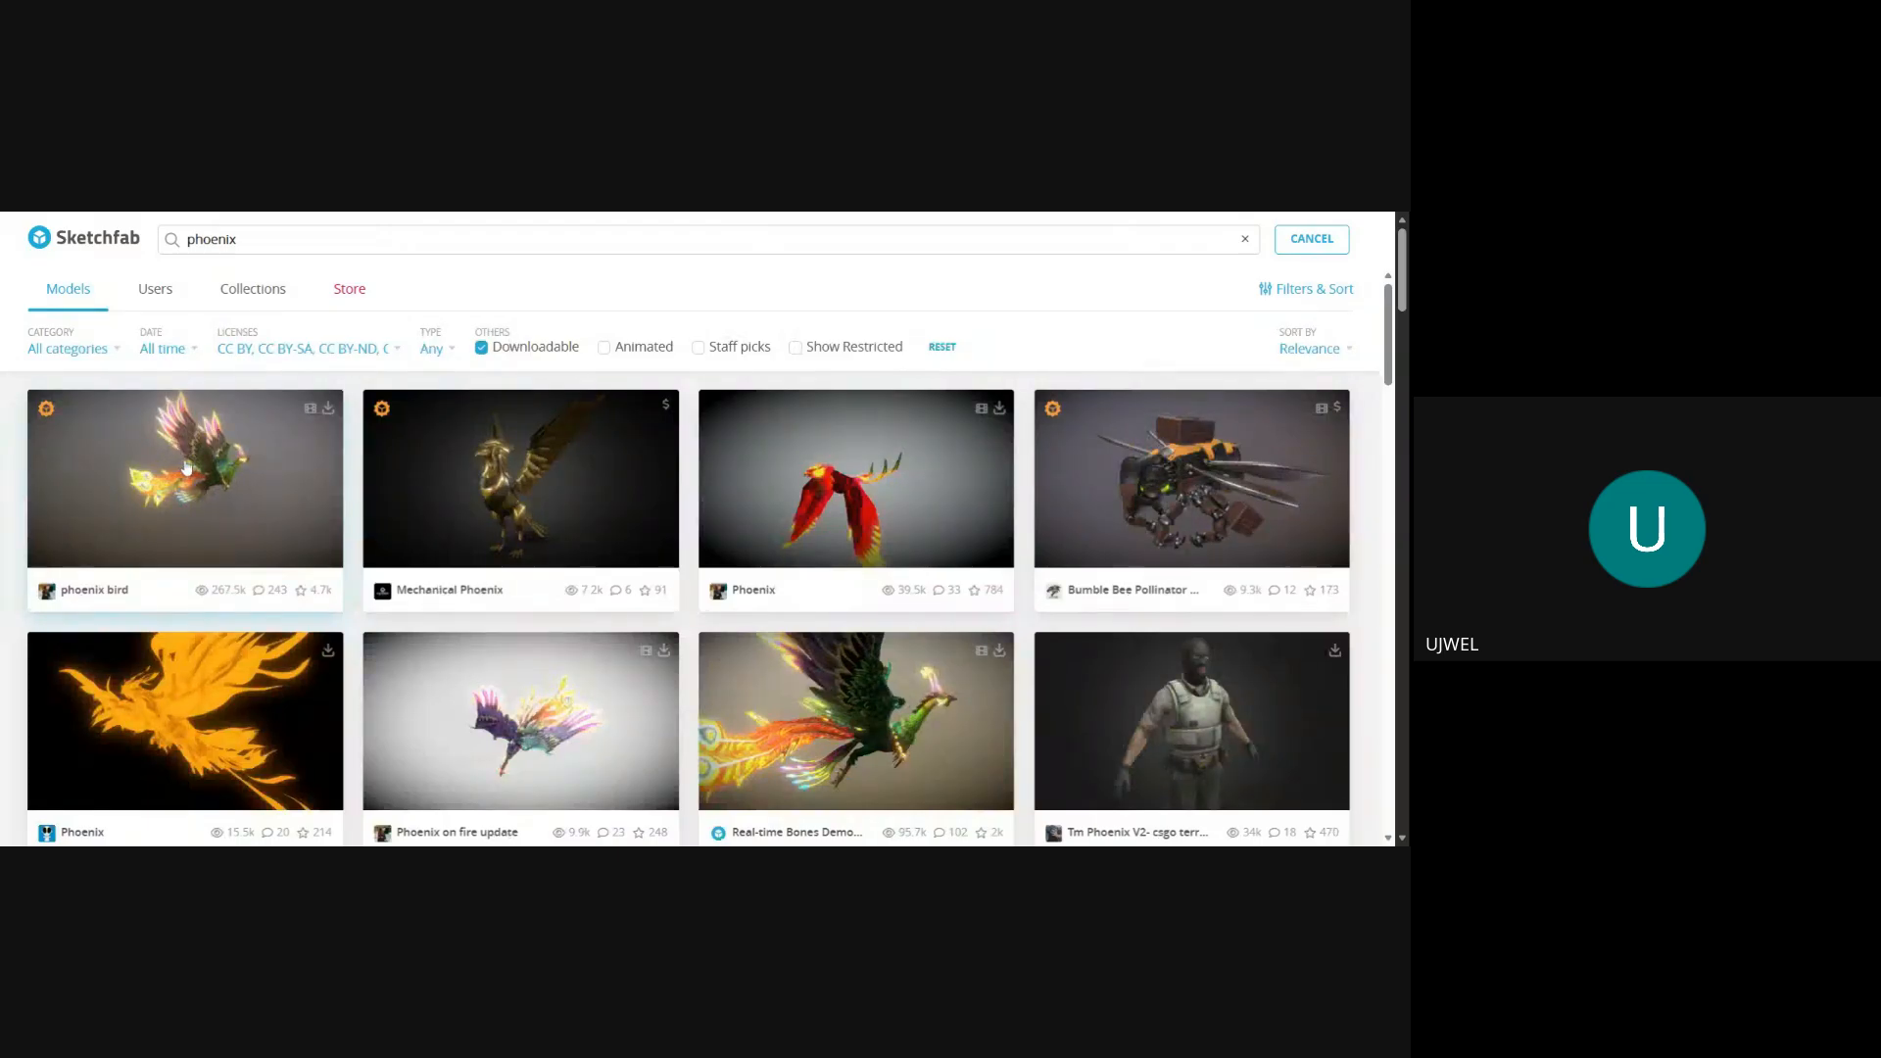
Download the phoenix bird model in GLB format with the 512 texture size and close its download options.
{"action": "left_click", "coordinate": [329, 407]}
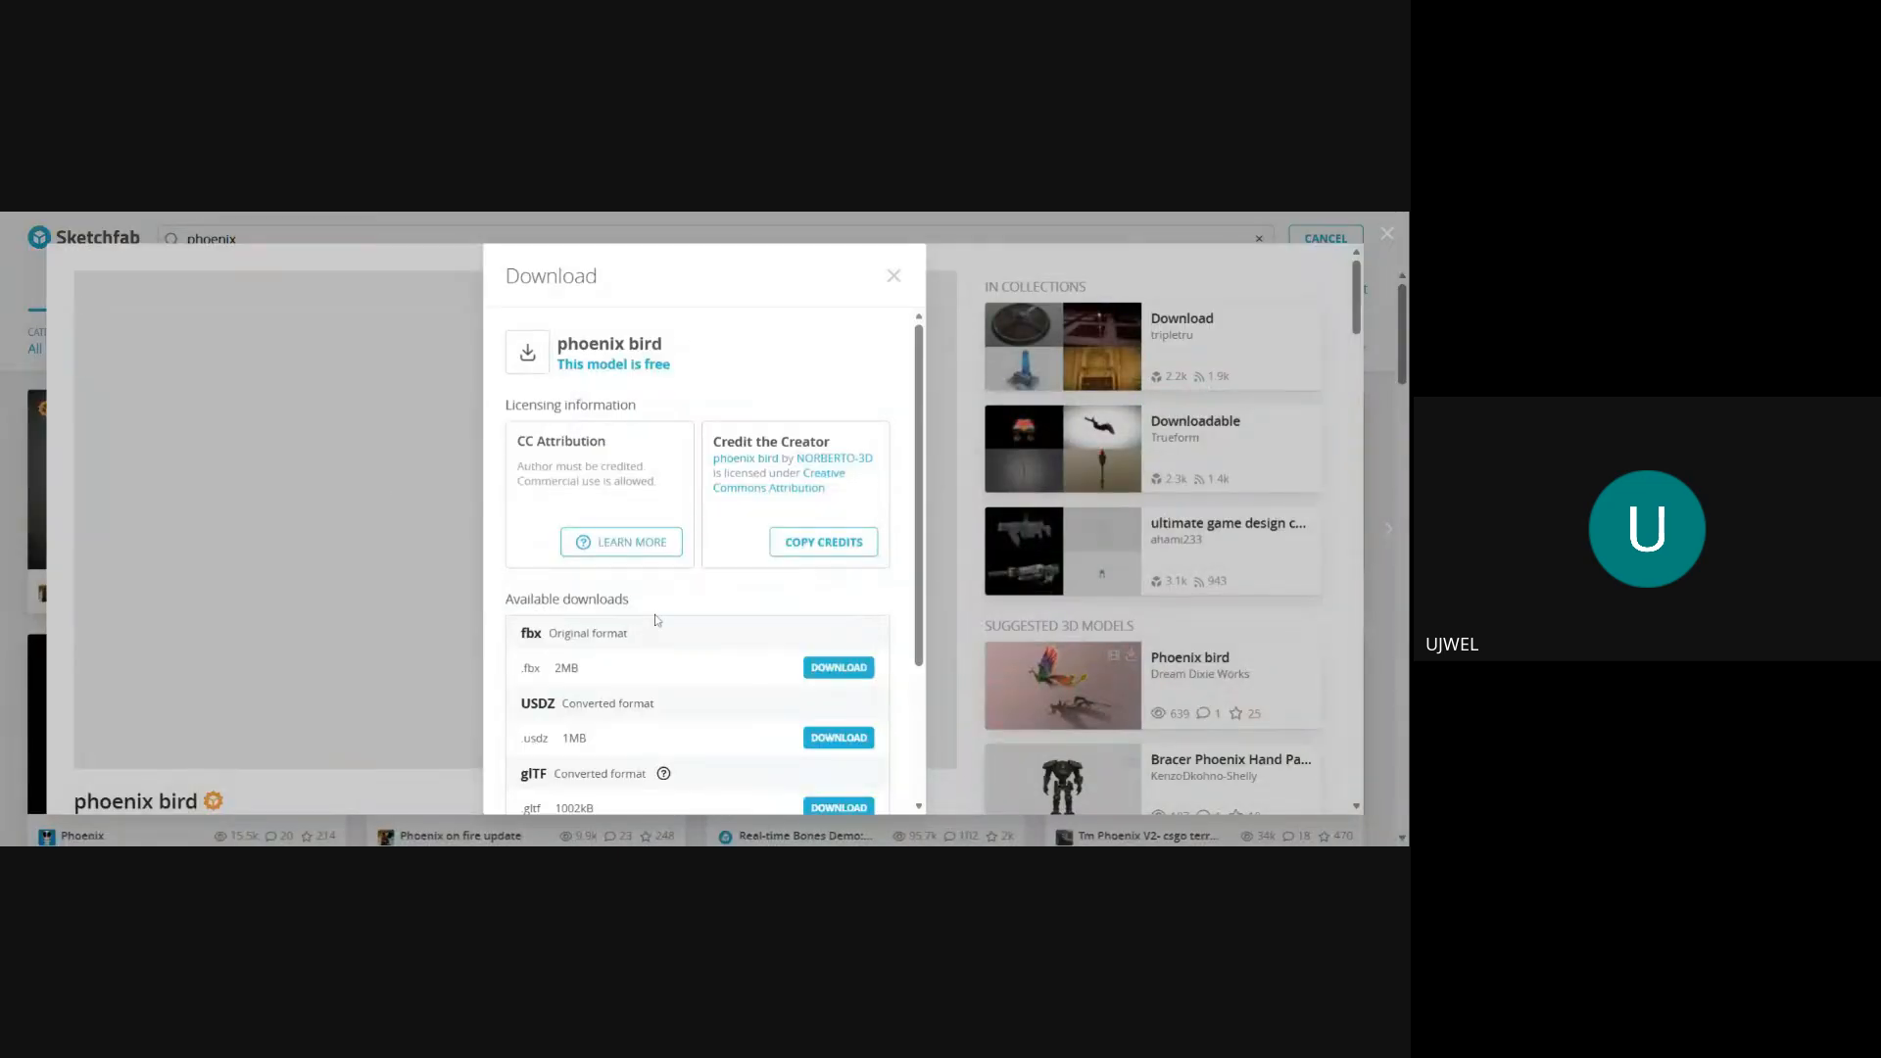
{"action": "scroll", "coordinate": [655, 620], "scroll_direction": "down", "scroll_amount": 2}
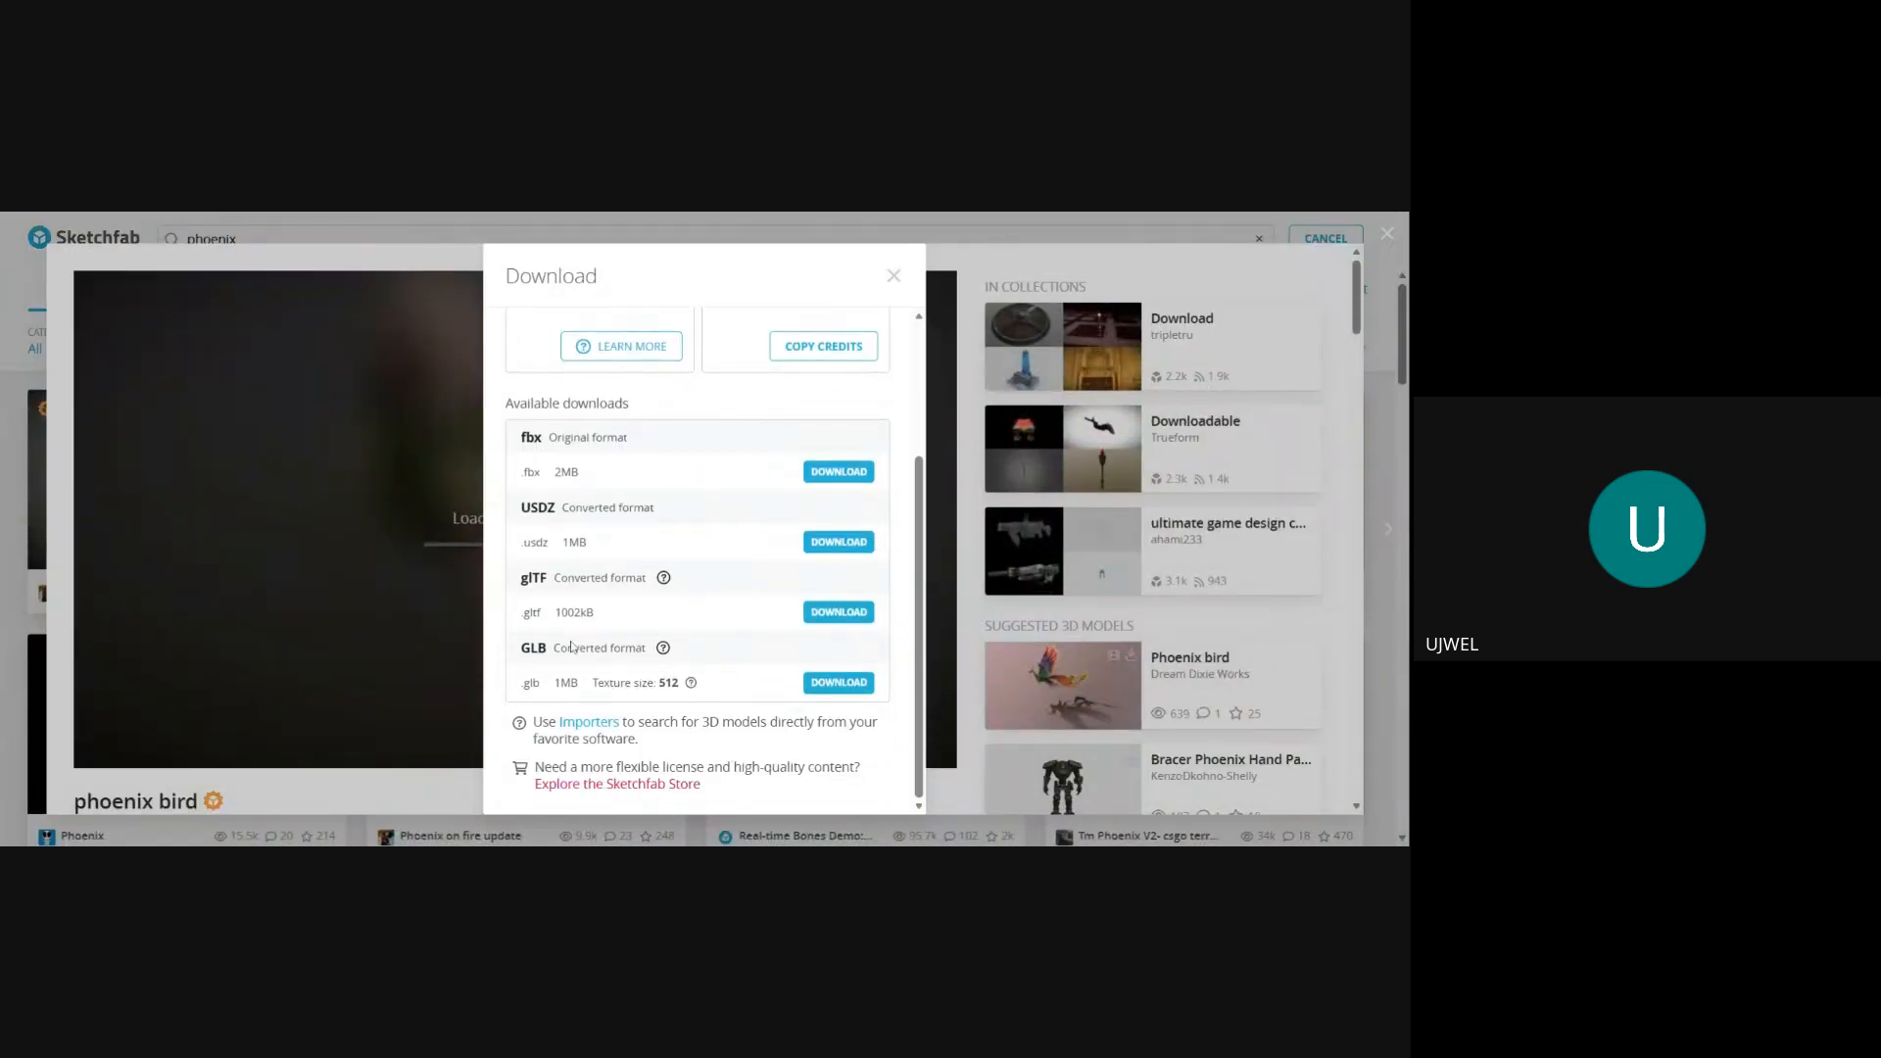
{"action": "left_click", "coordinate": [834, 686]}
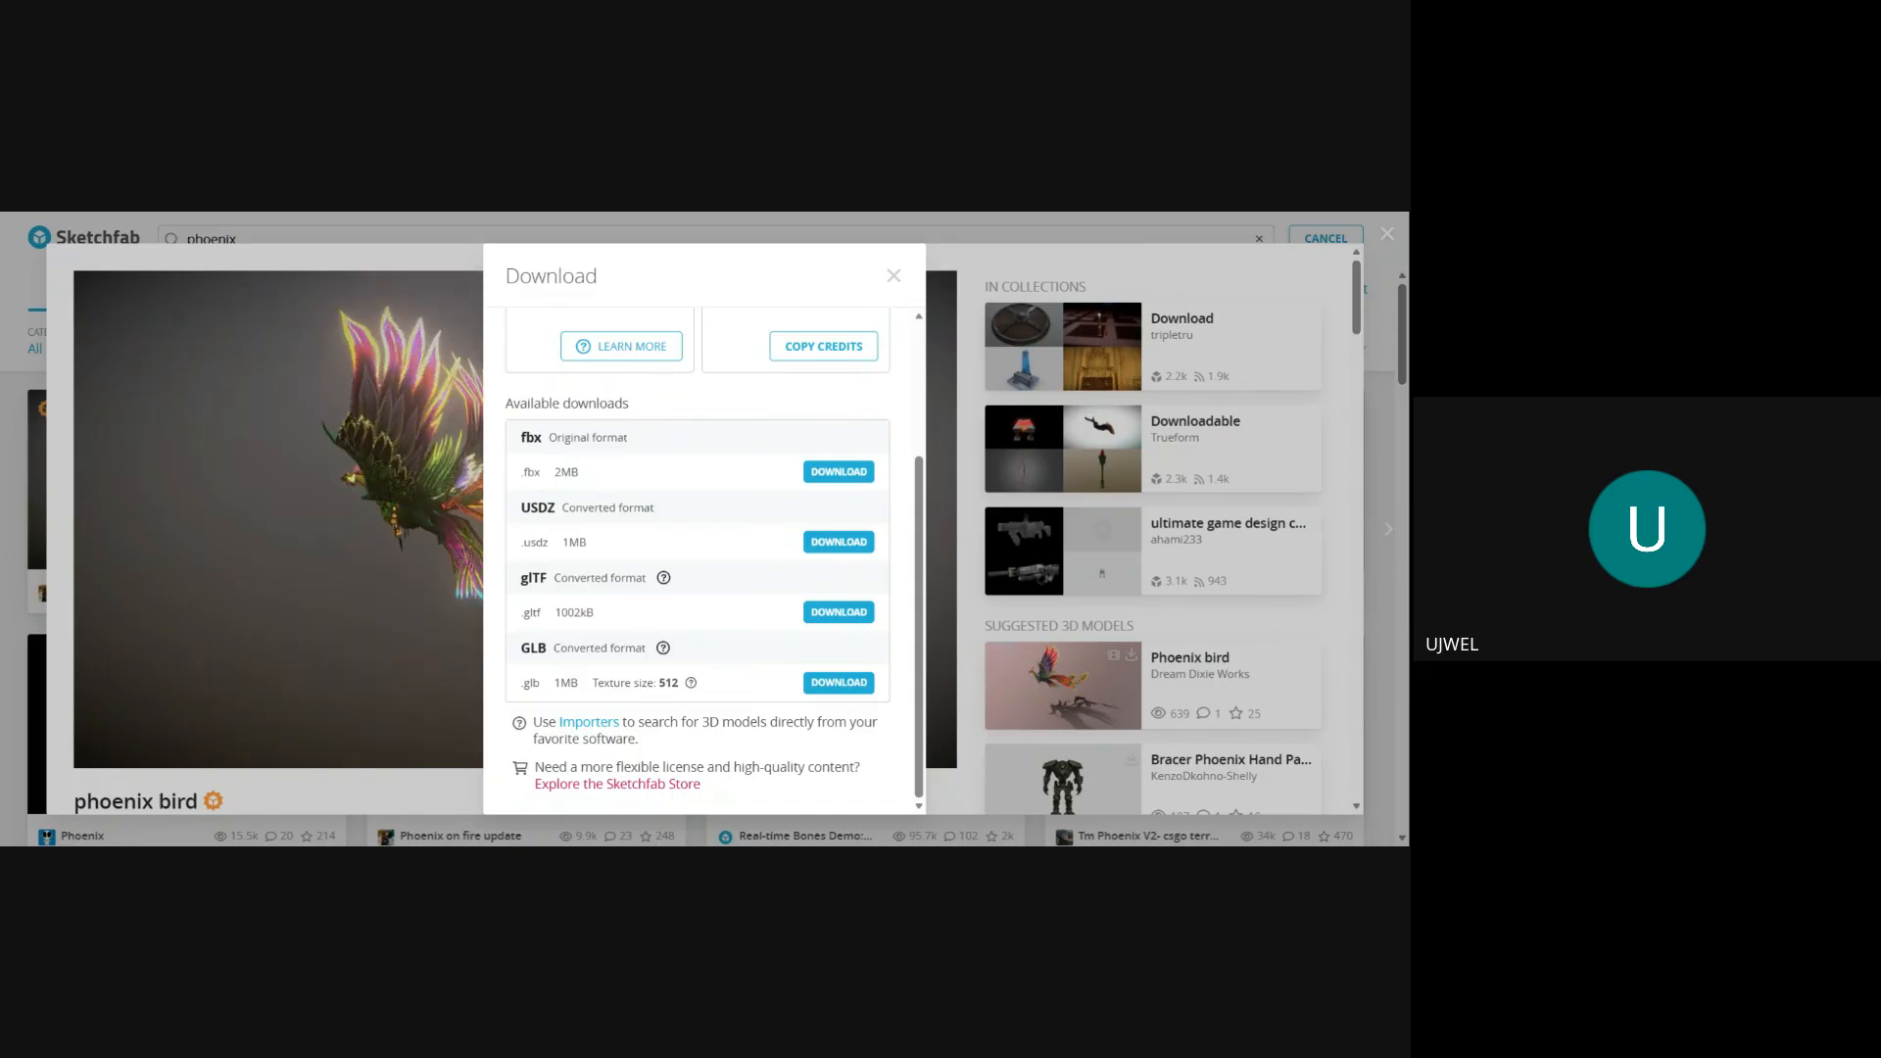
{"action": "left_click", "coordinate": [338, 263]}
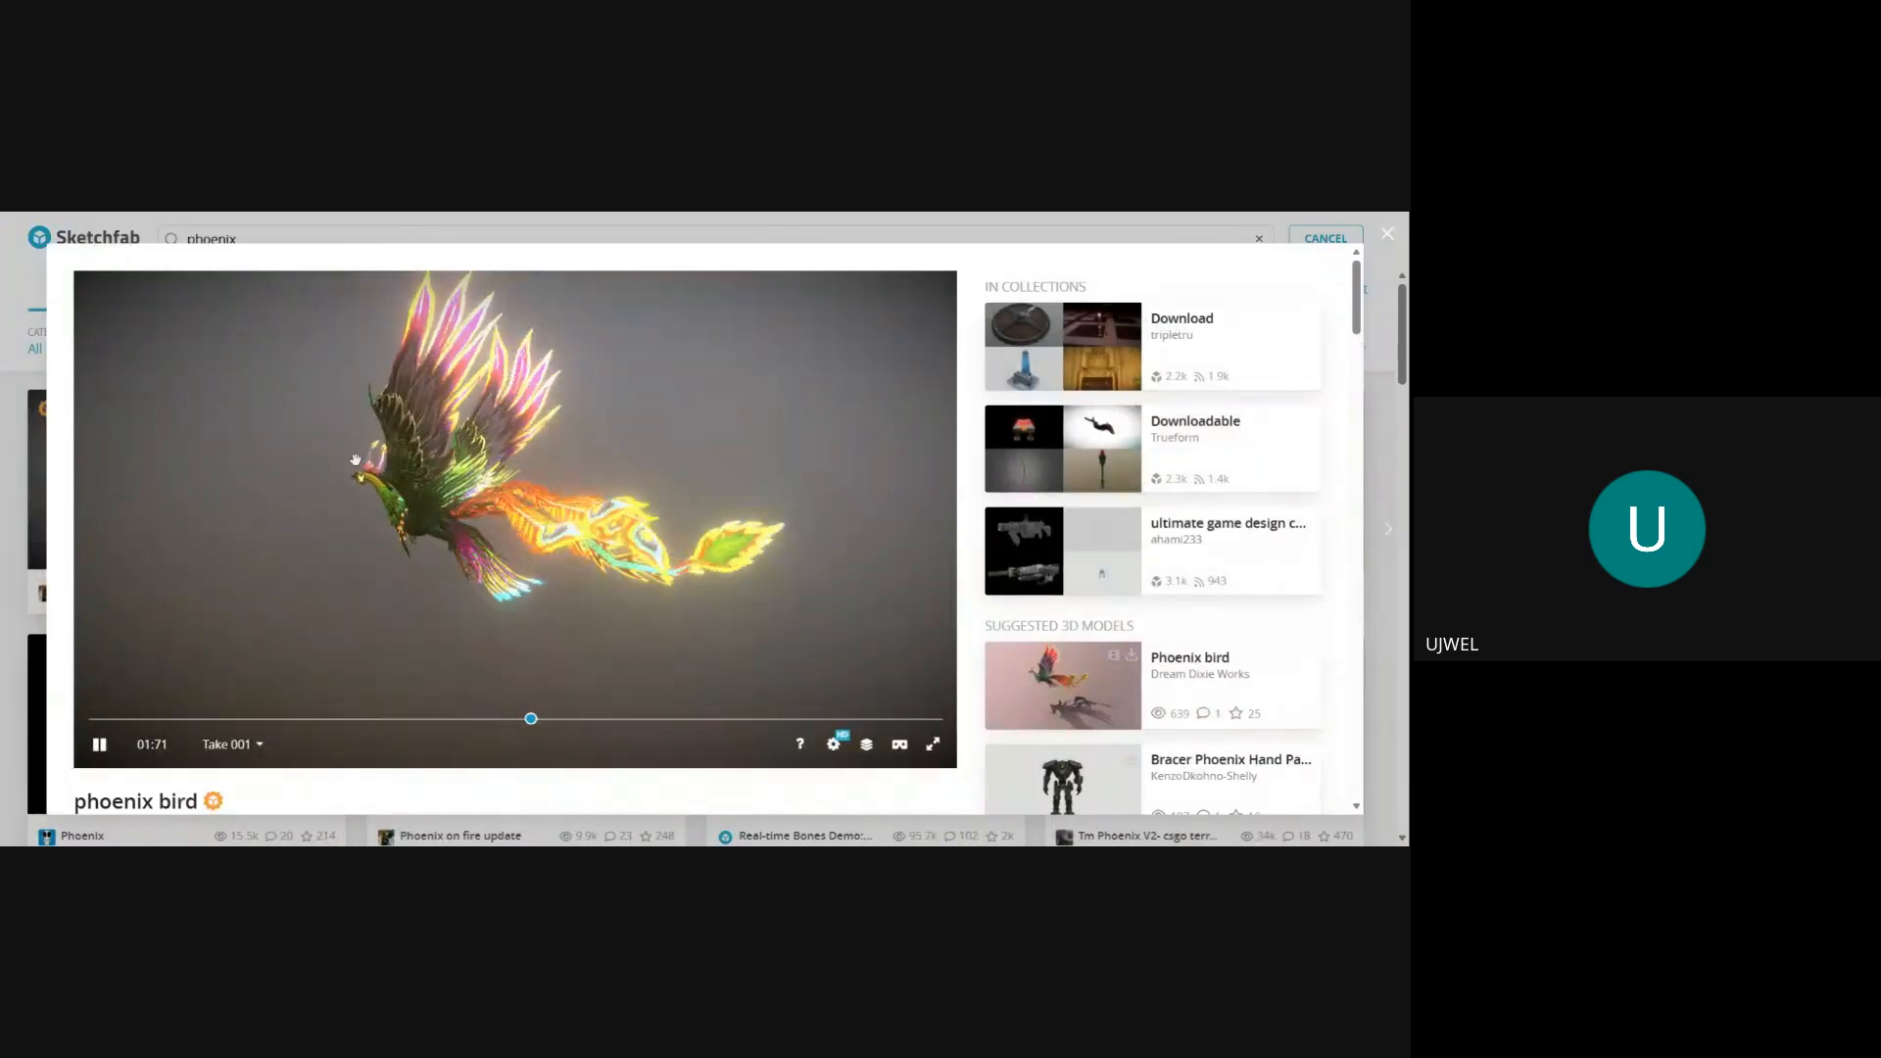
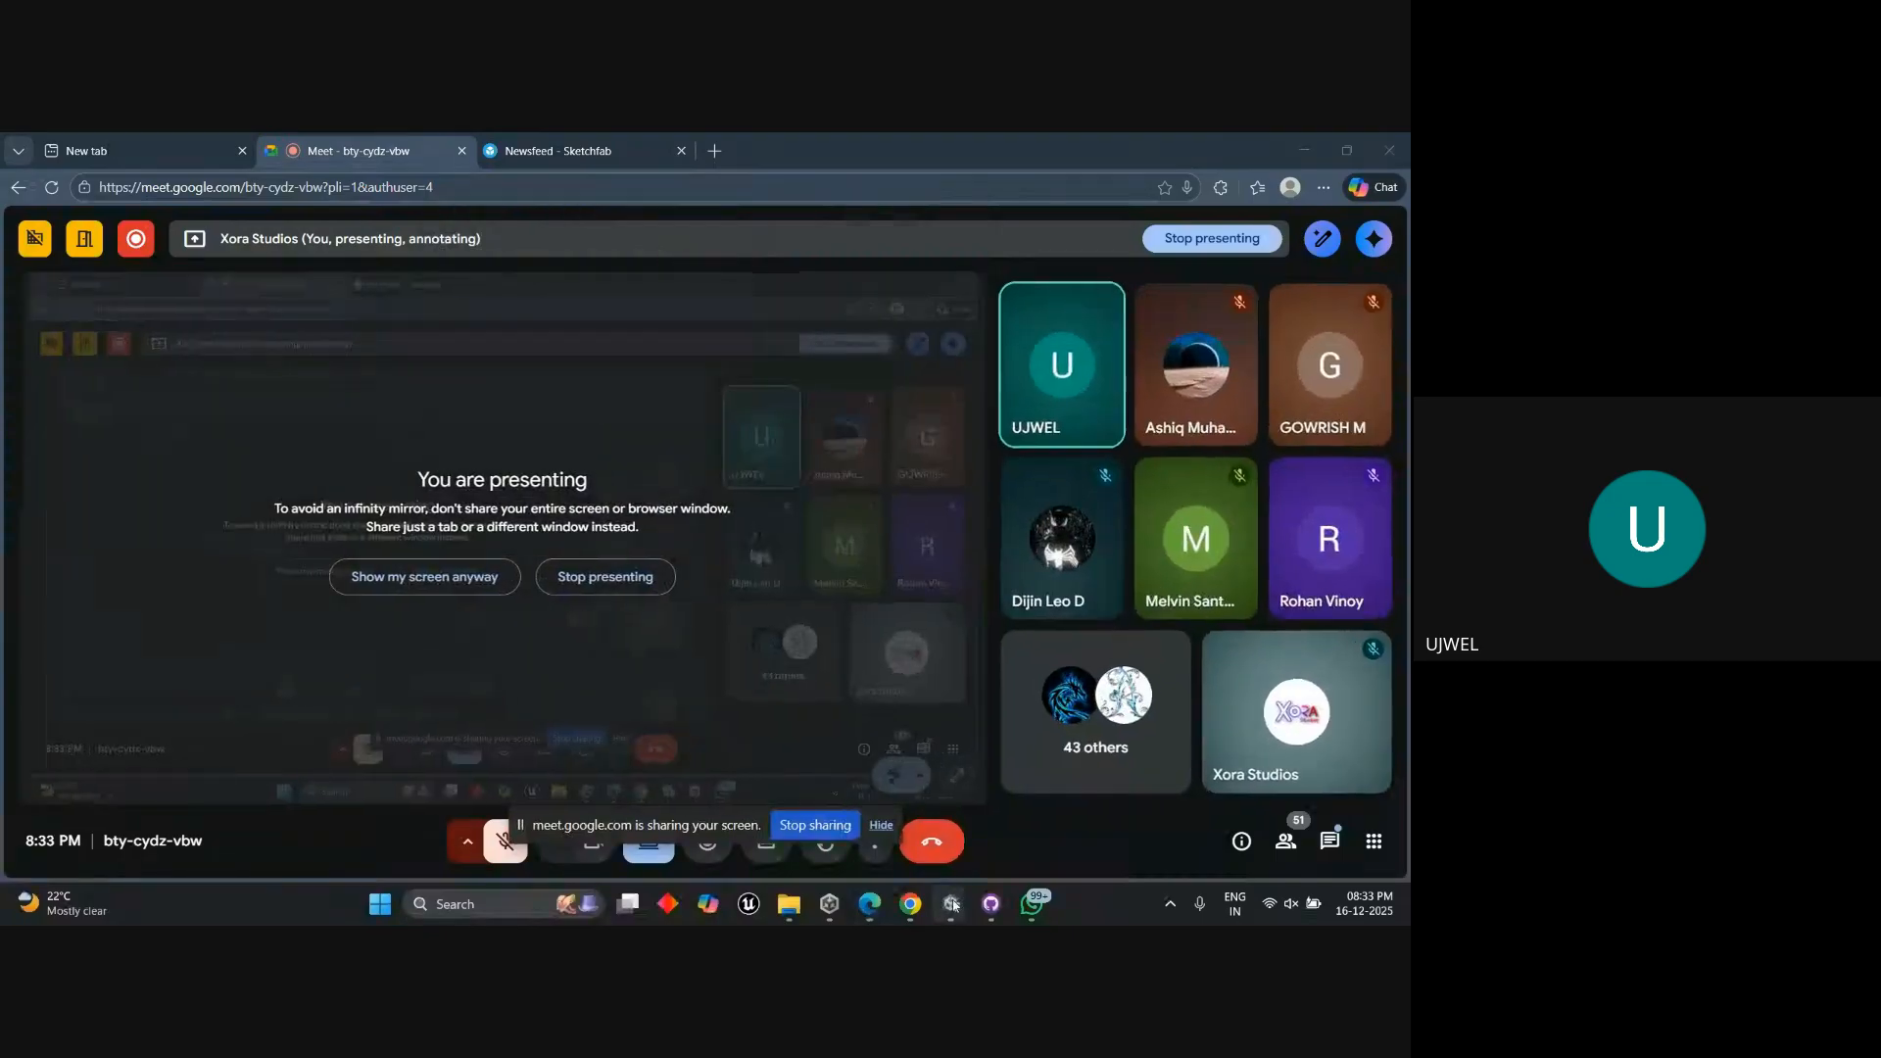
Switch to Unity's Package Manager, enter com.unity.cloud.gltfast as the git URL of a package, dismiss the entry and close the window.
{"action": "mouse_move", "coordinate": [950, 903]}
{"action": "left_click", "coordinate": [877, 792]}
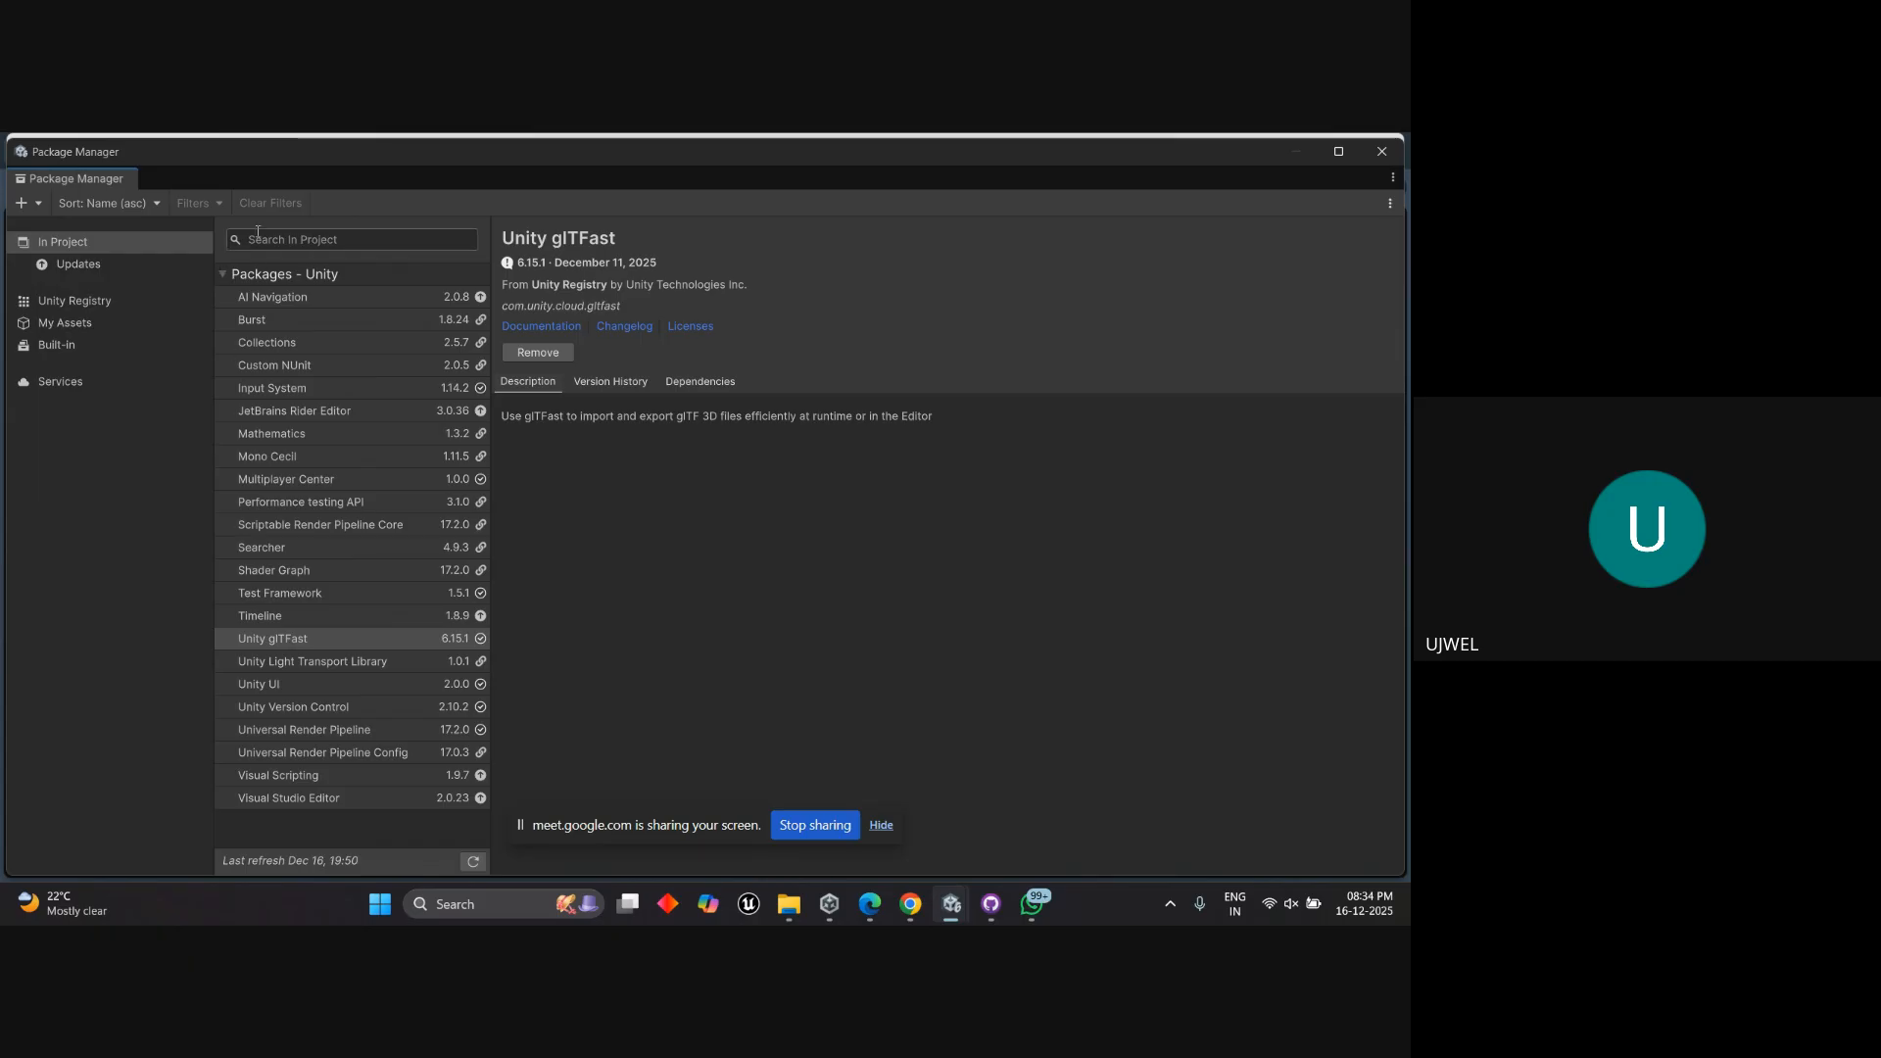
{"action": "left_click", "coordinate": [31, 201]}
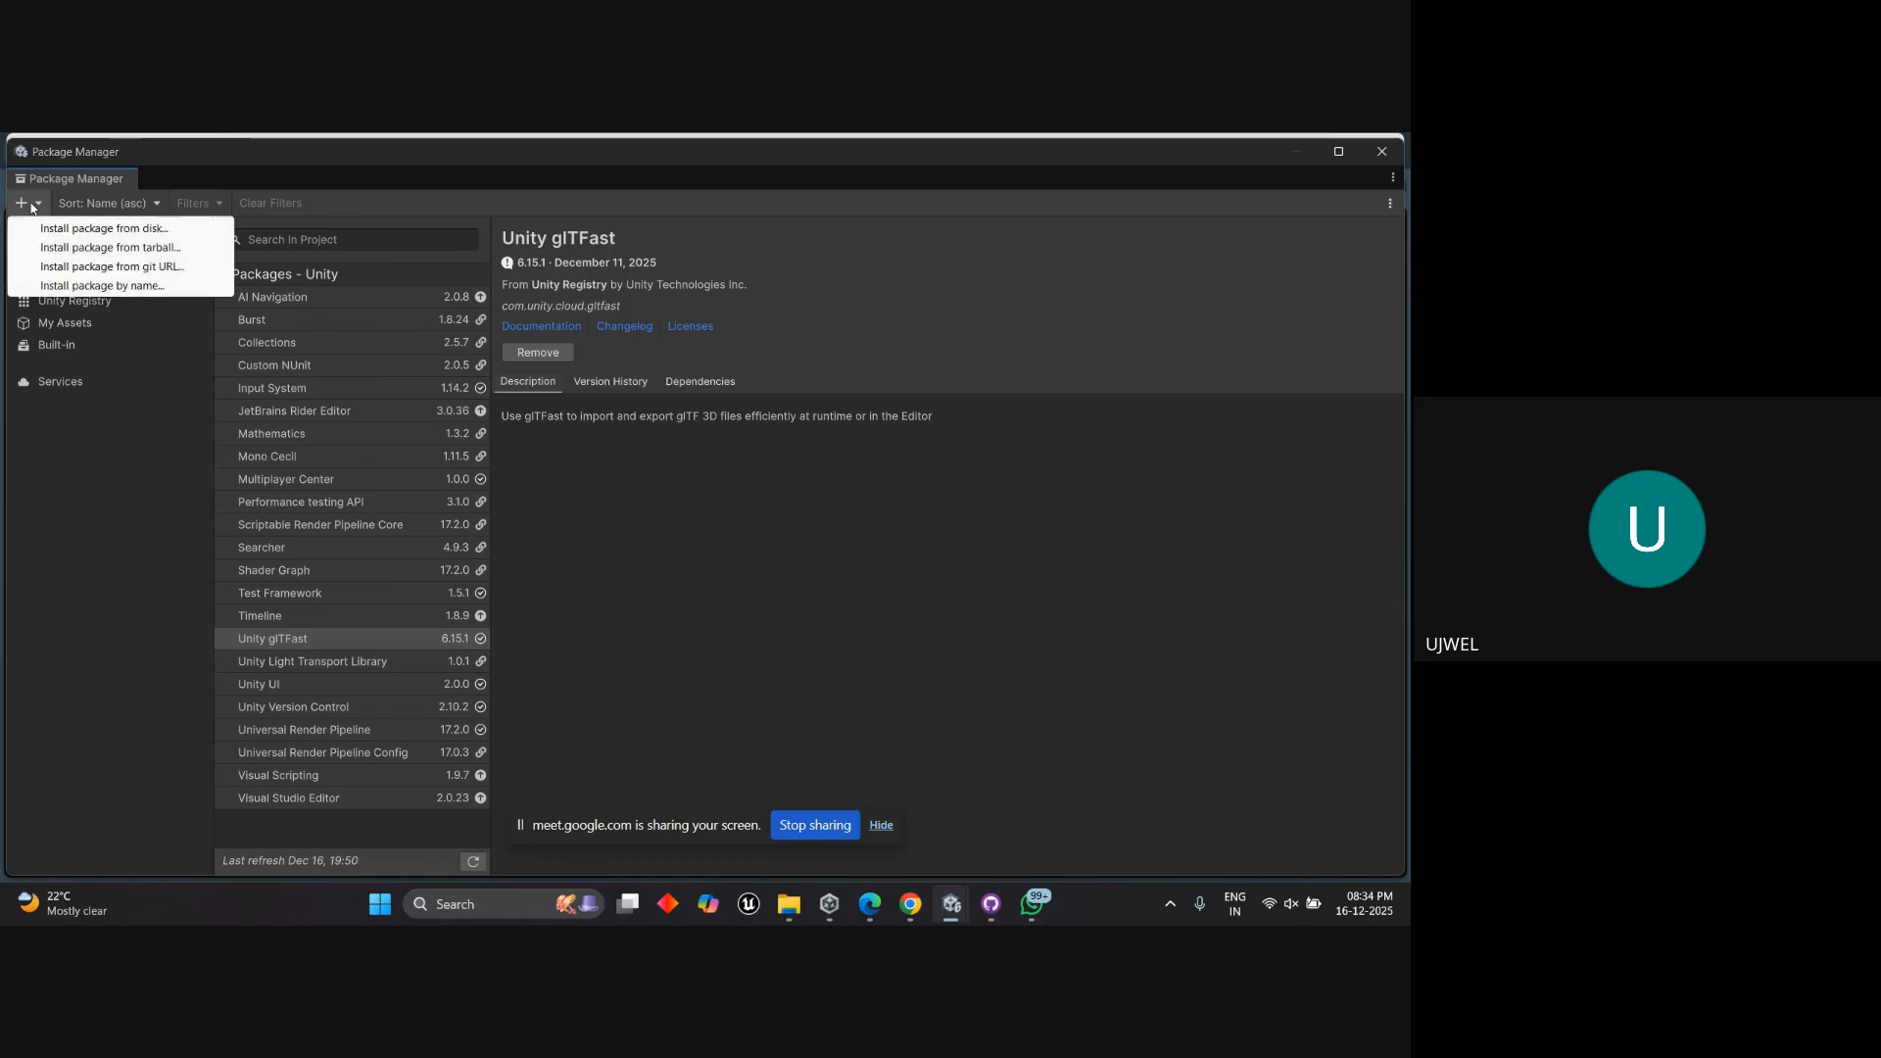
{"action": "left_click", "coordinate": [119, 267]}
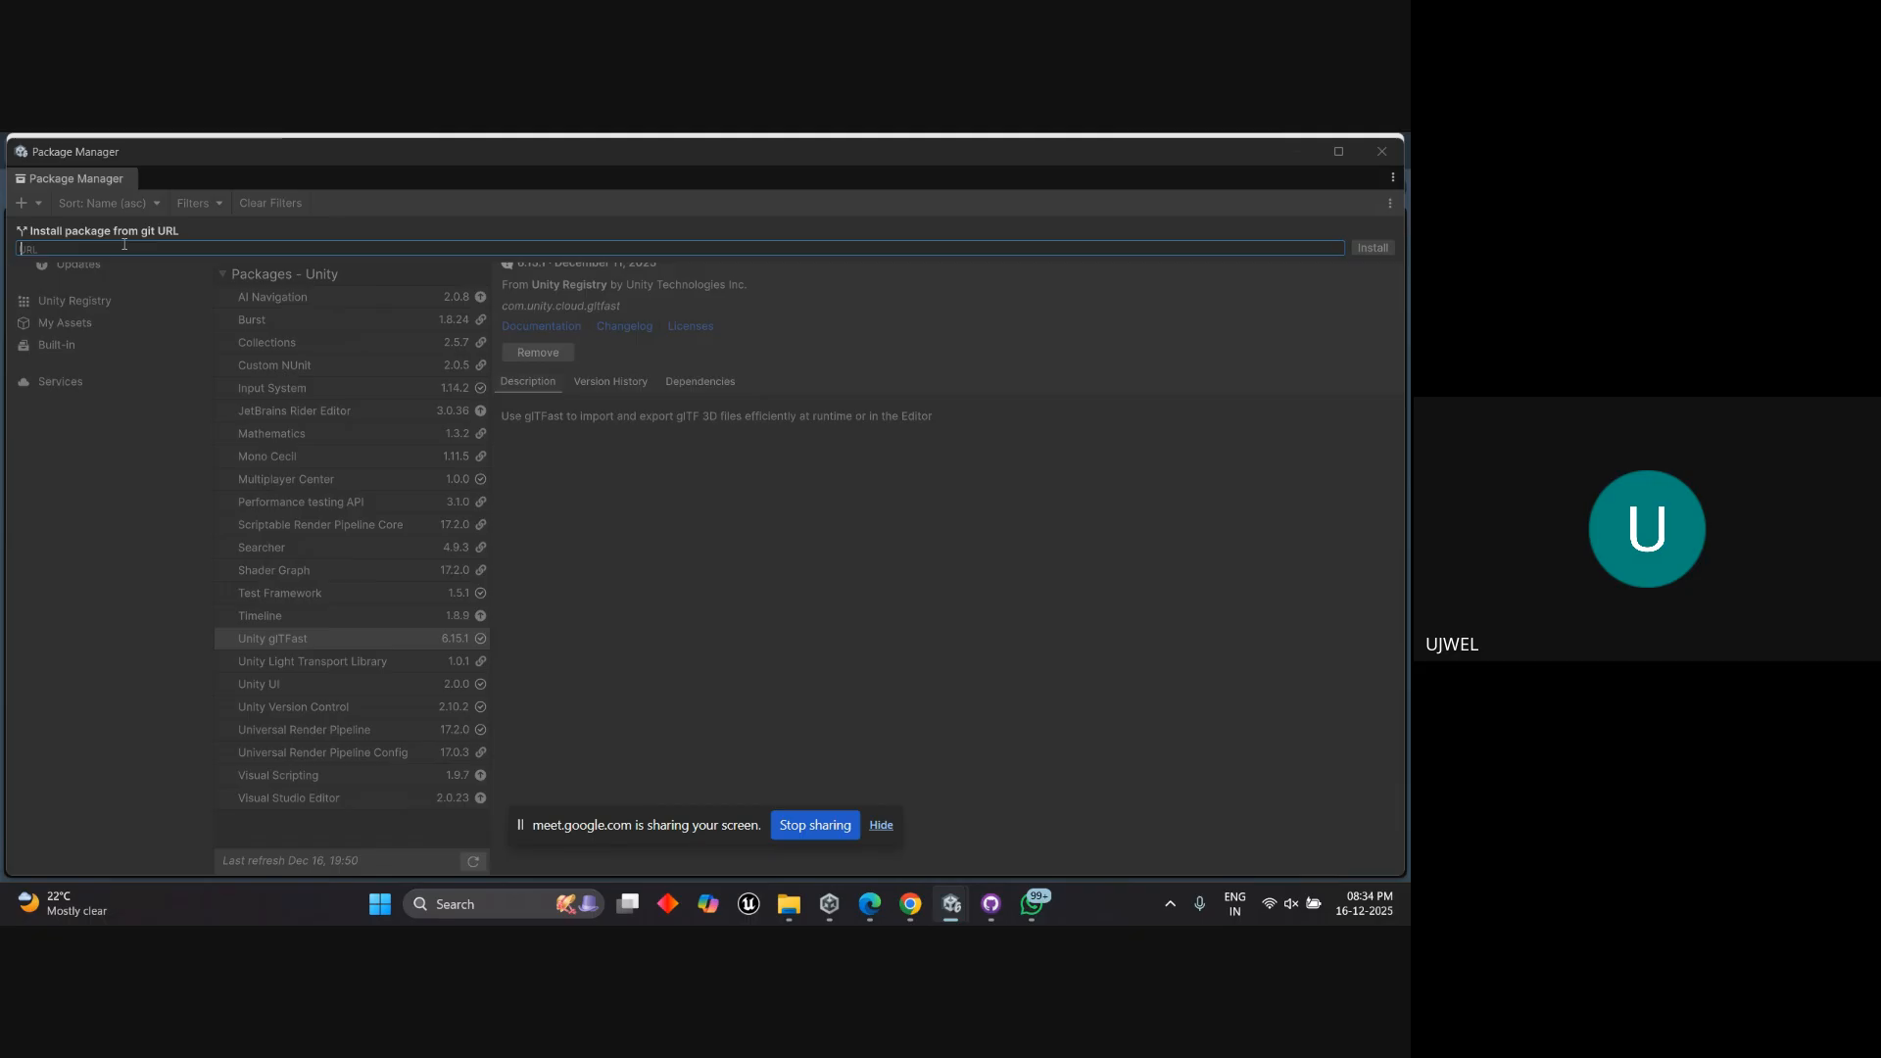
{"action": "type", "text": "com.unity.cloud."}
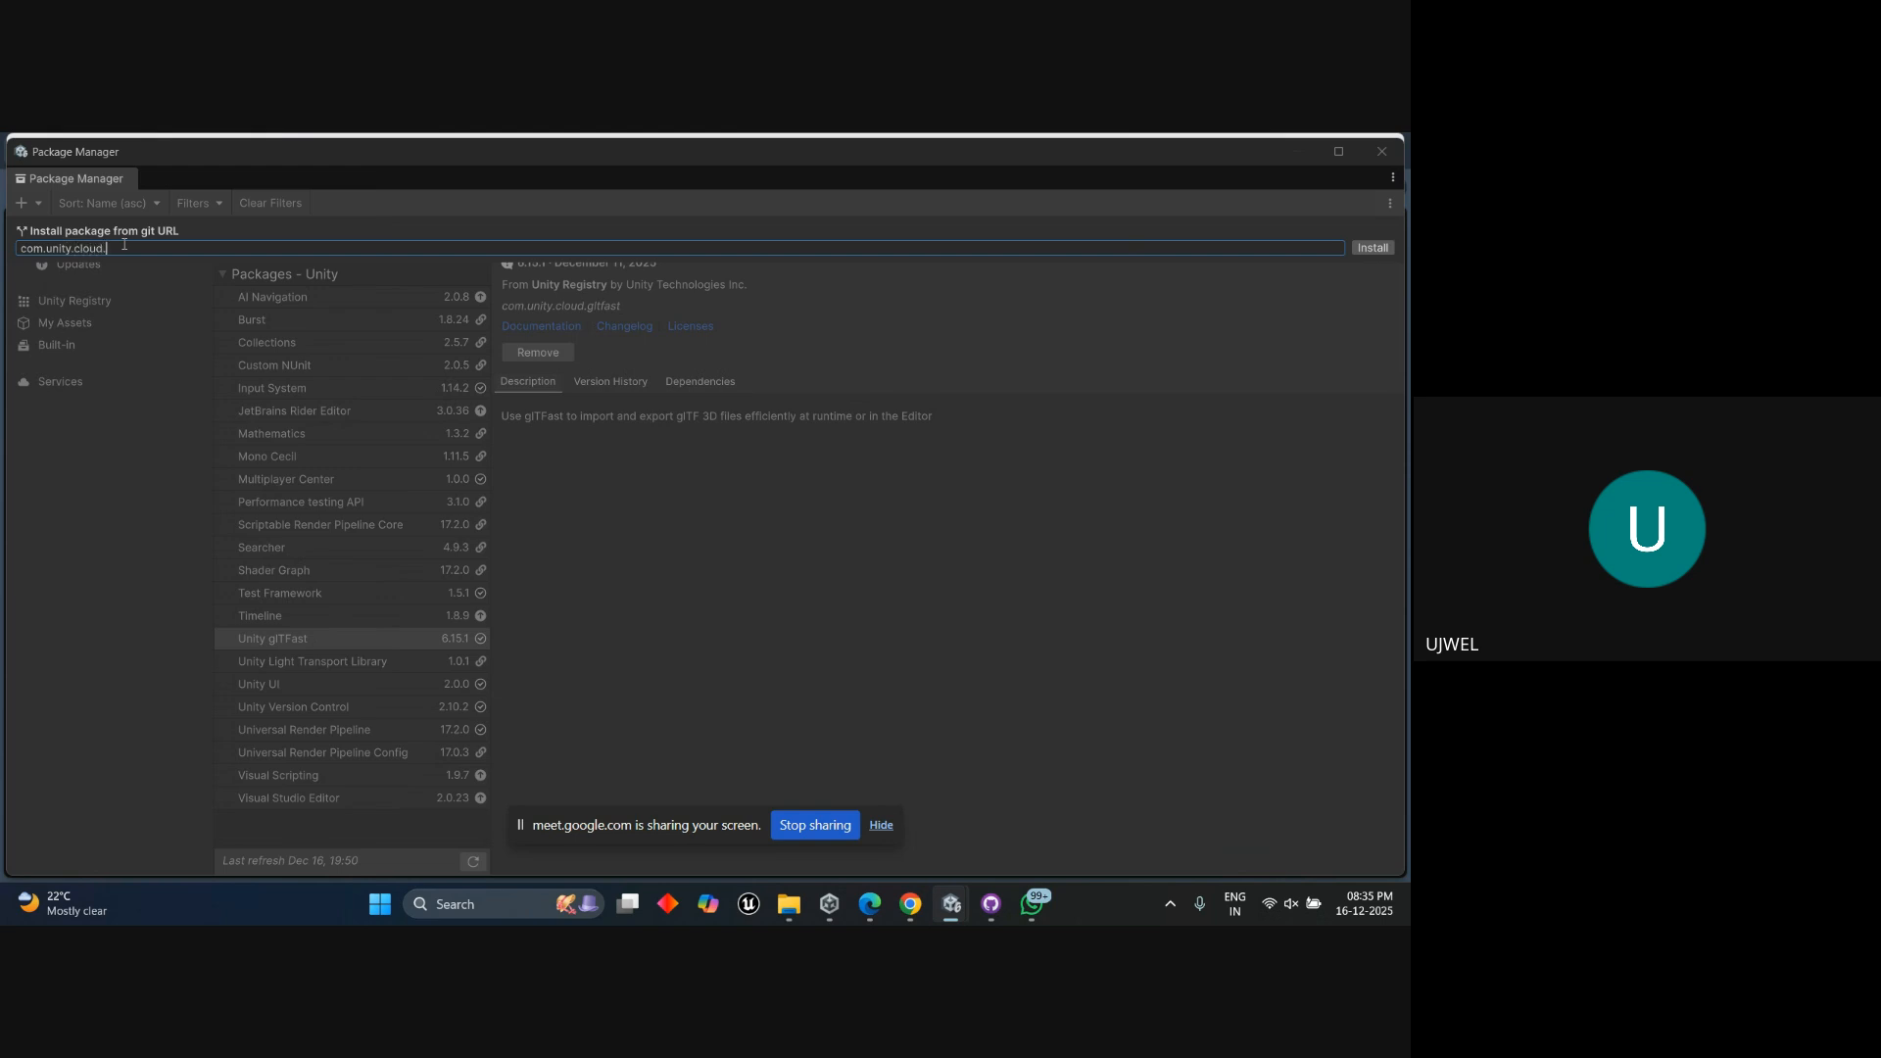
{"action": "type", "text": "gltfast"}
{"action": "left_click", "coordinate": [1139, 603]}
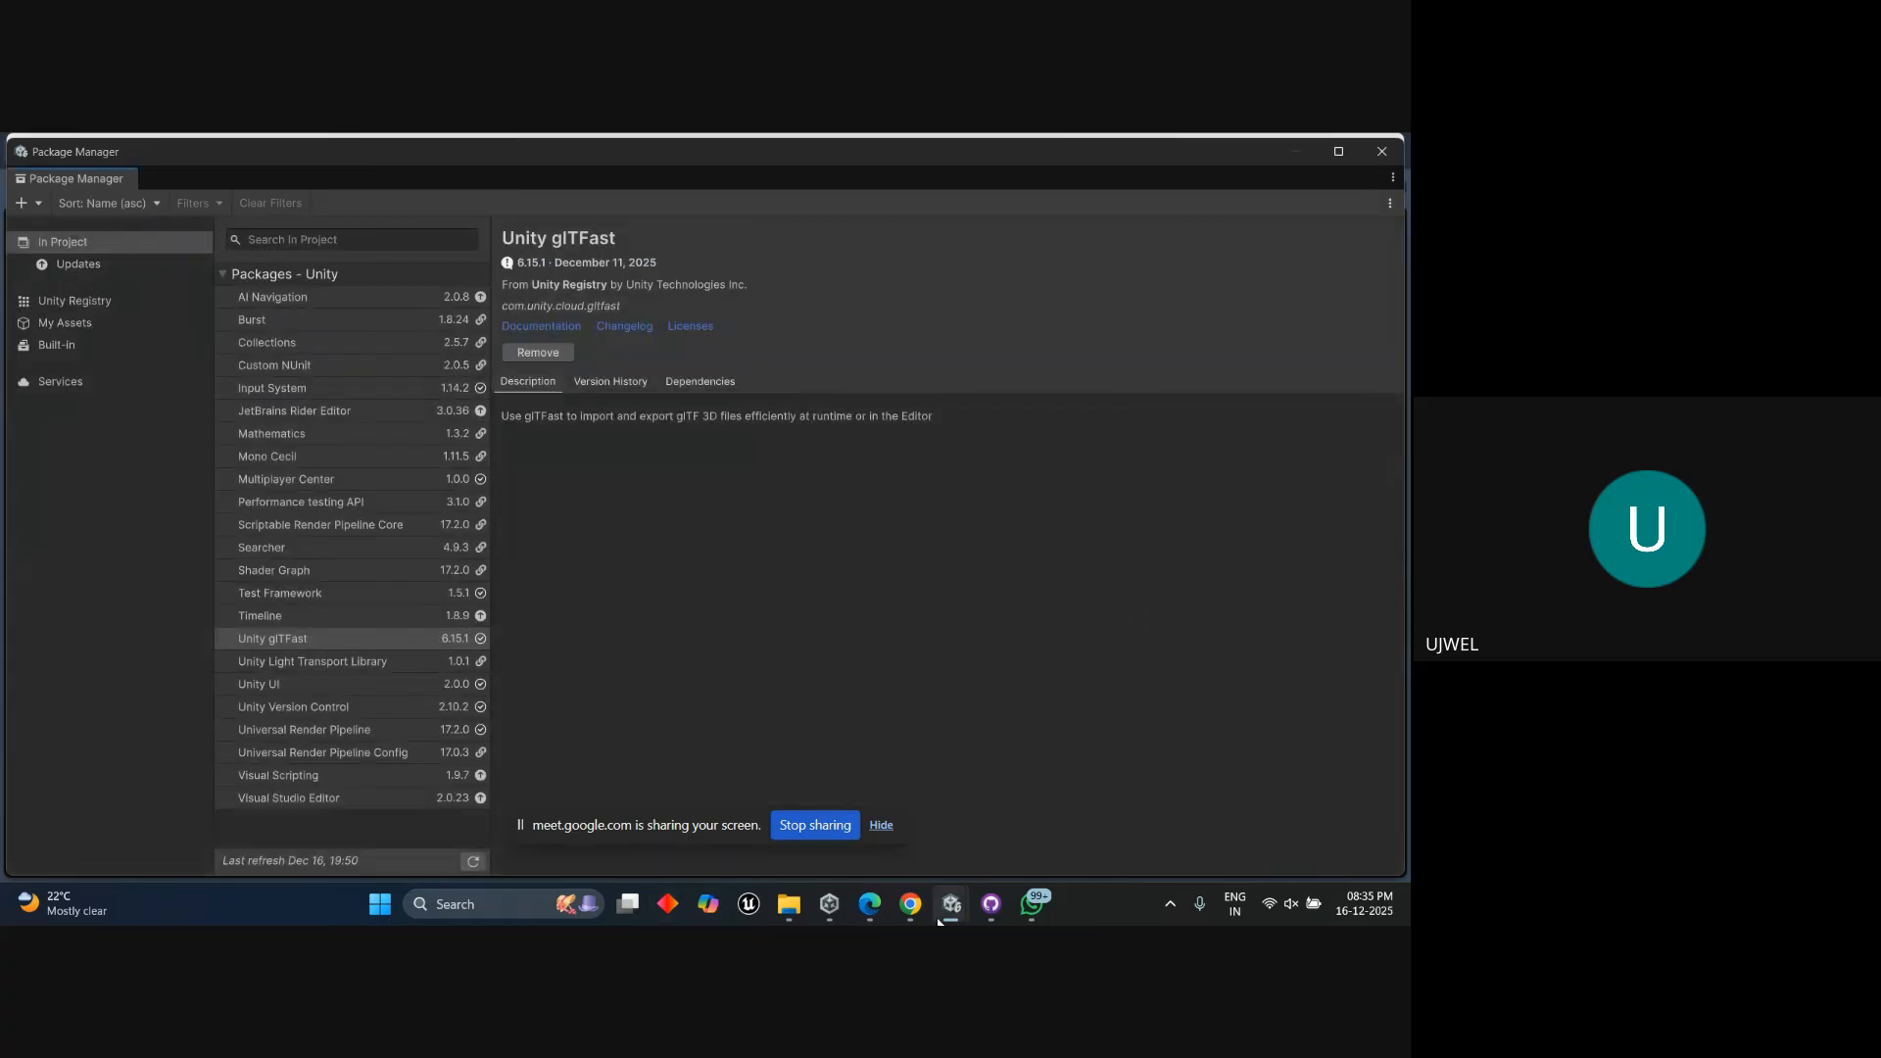
{"action": "mouse_move", "coordinate": [862, 906]}
{"action": "left_click", "coordinate": [1381, 150]}
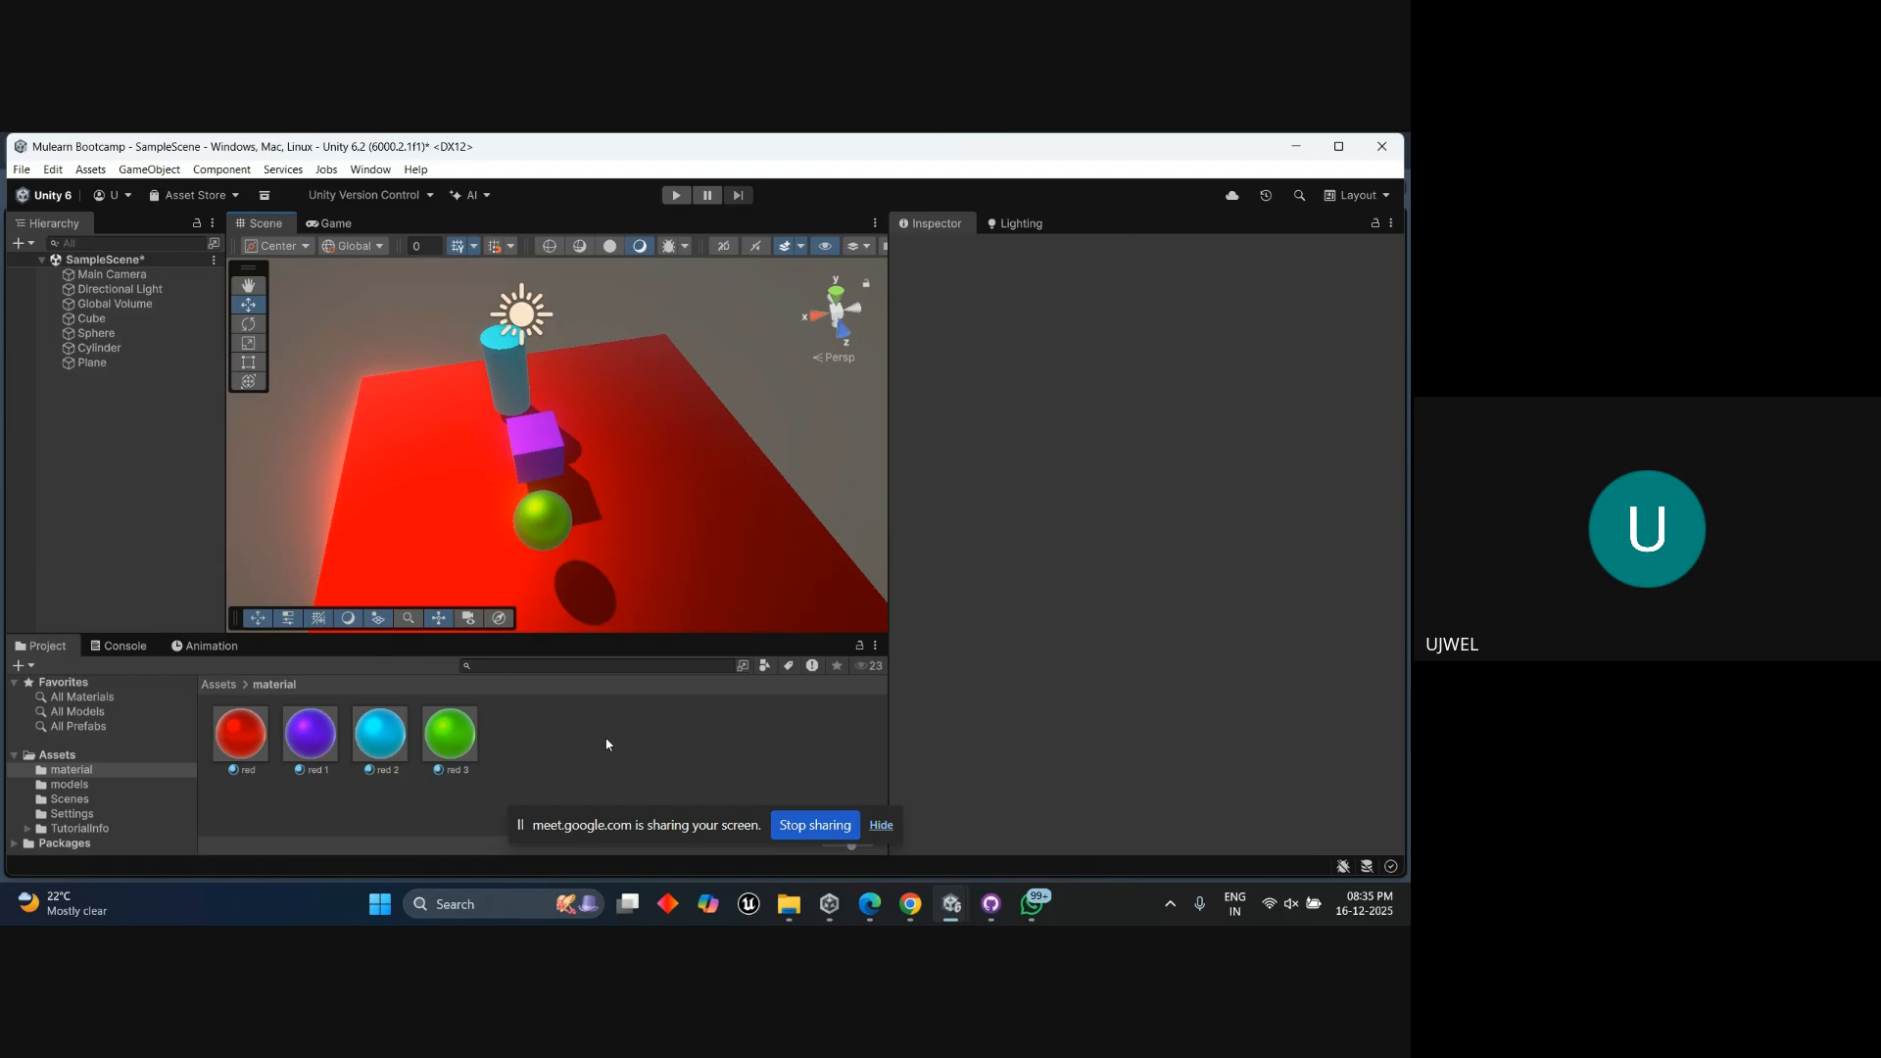
Reopen the Package Manager to review the available package installation sources, close it and check the material folder's asset commands.
{"action": "left_click", "coordinate": [377, 172]}
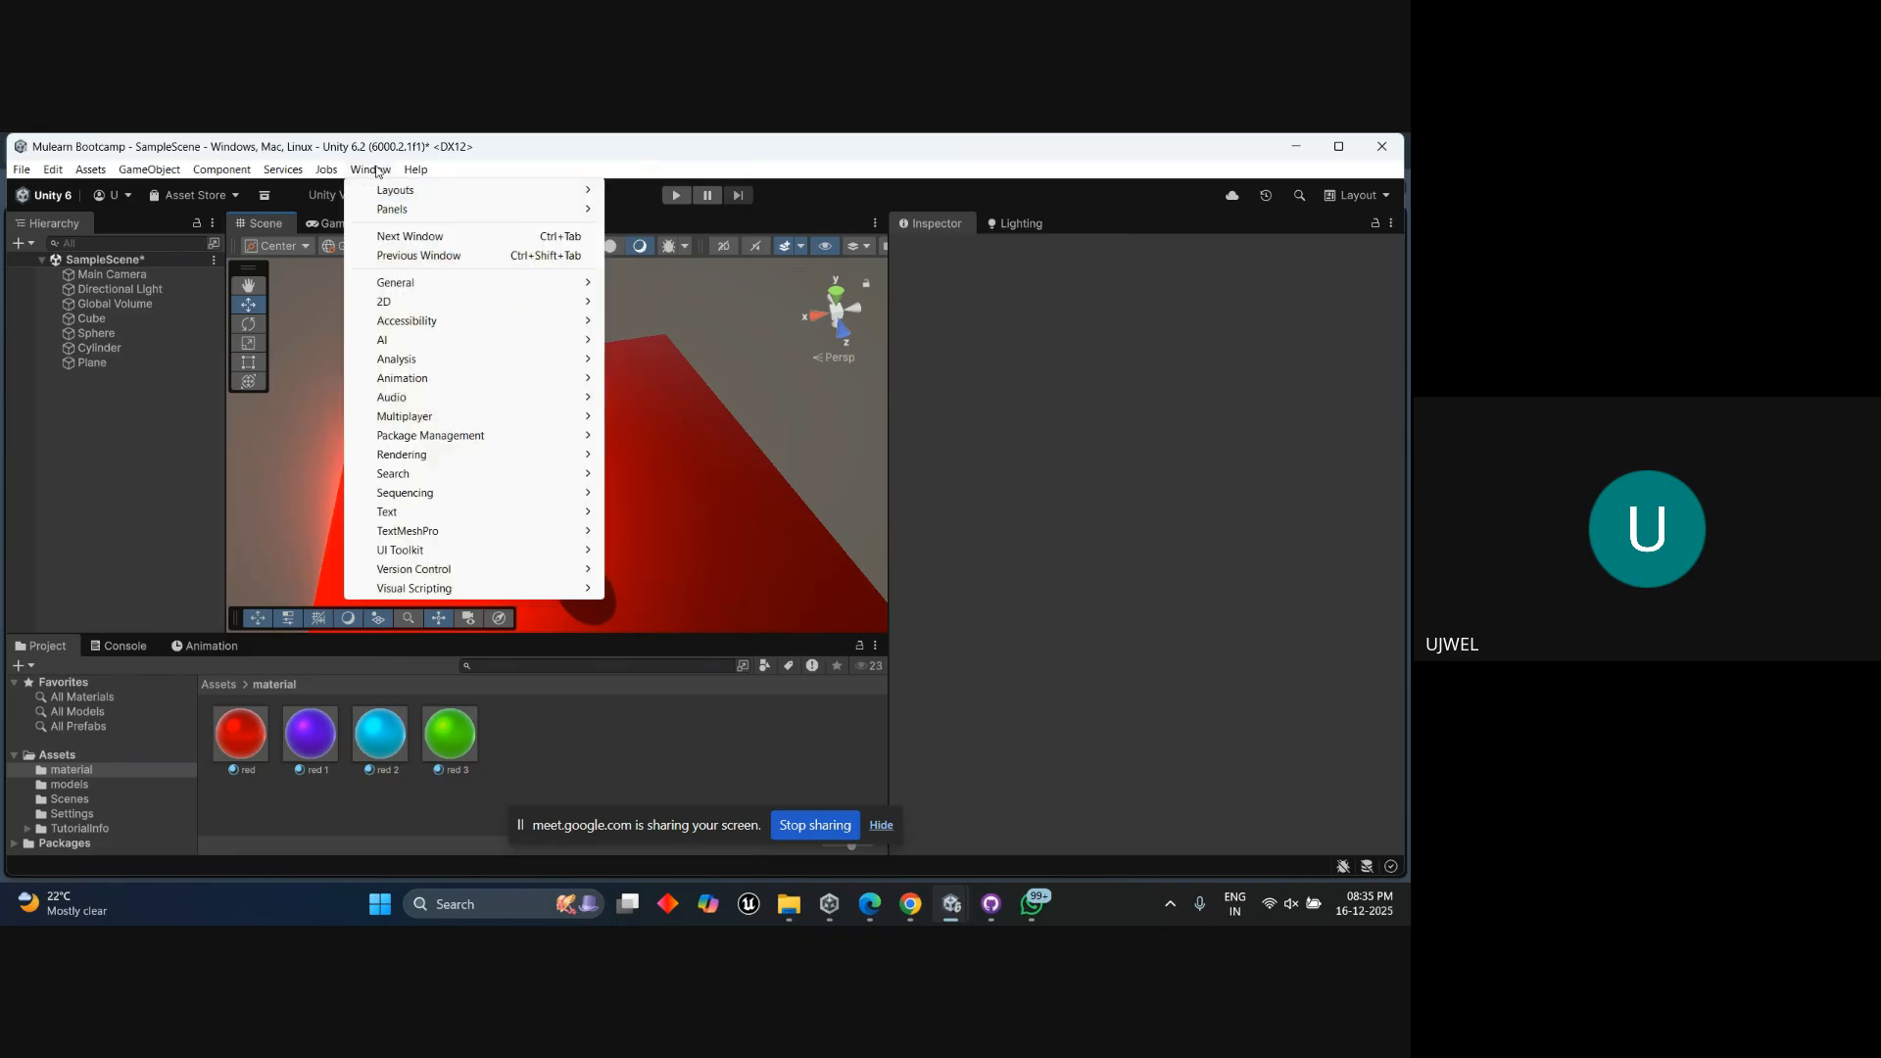
{"action": "mouse_move", "coordinate": [523, 438]}
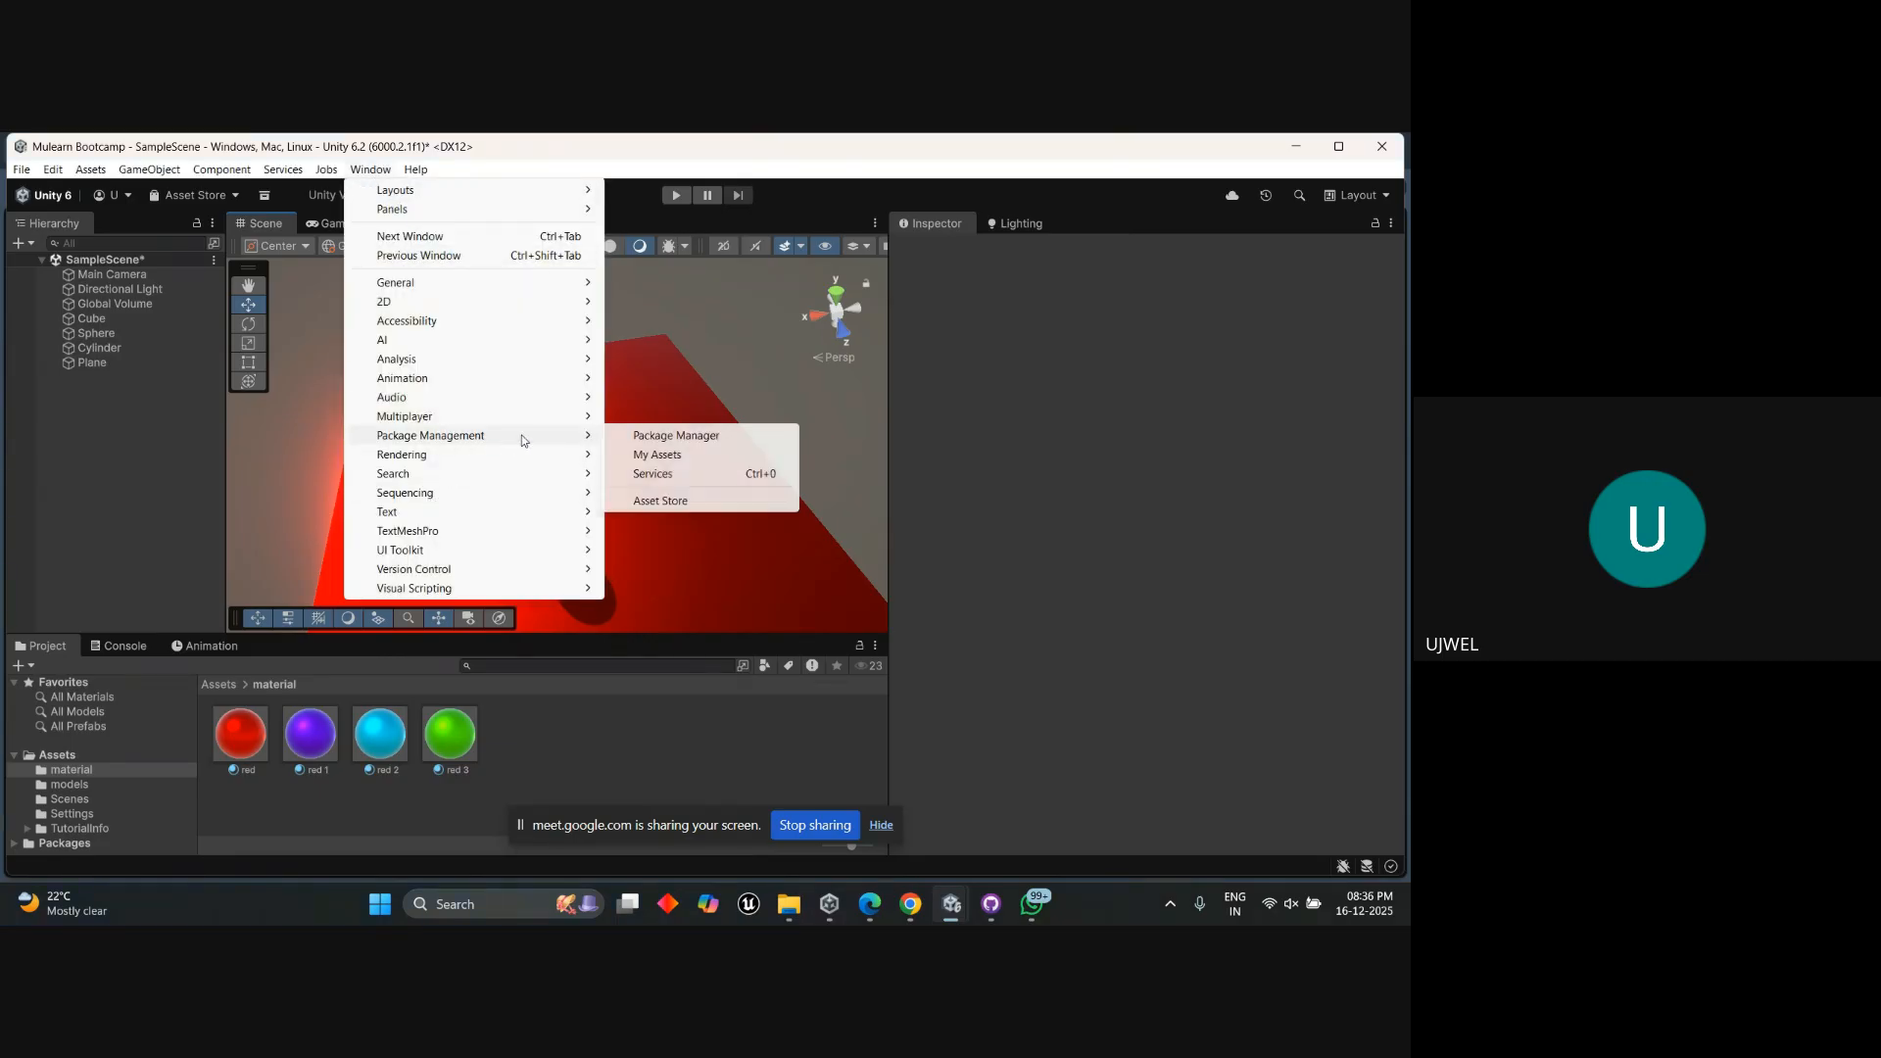
{"action": "left_click", "coordinate": [646, 437]}
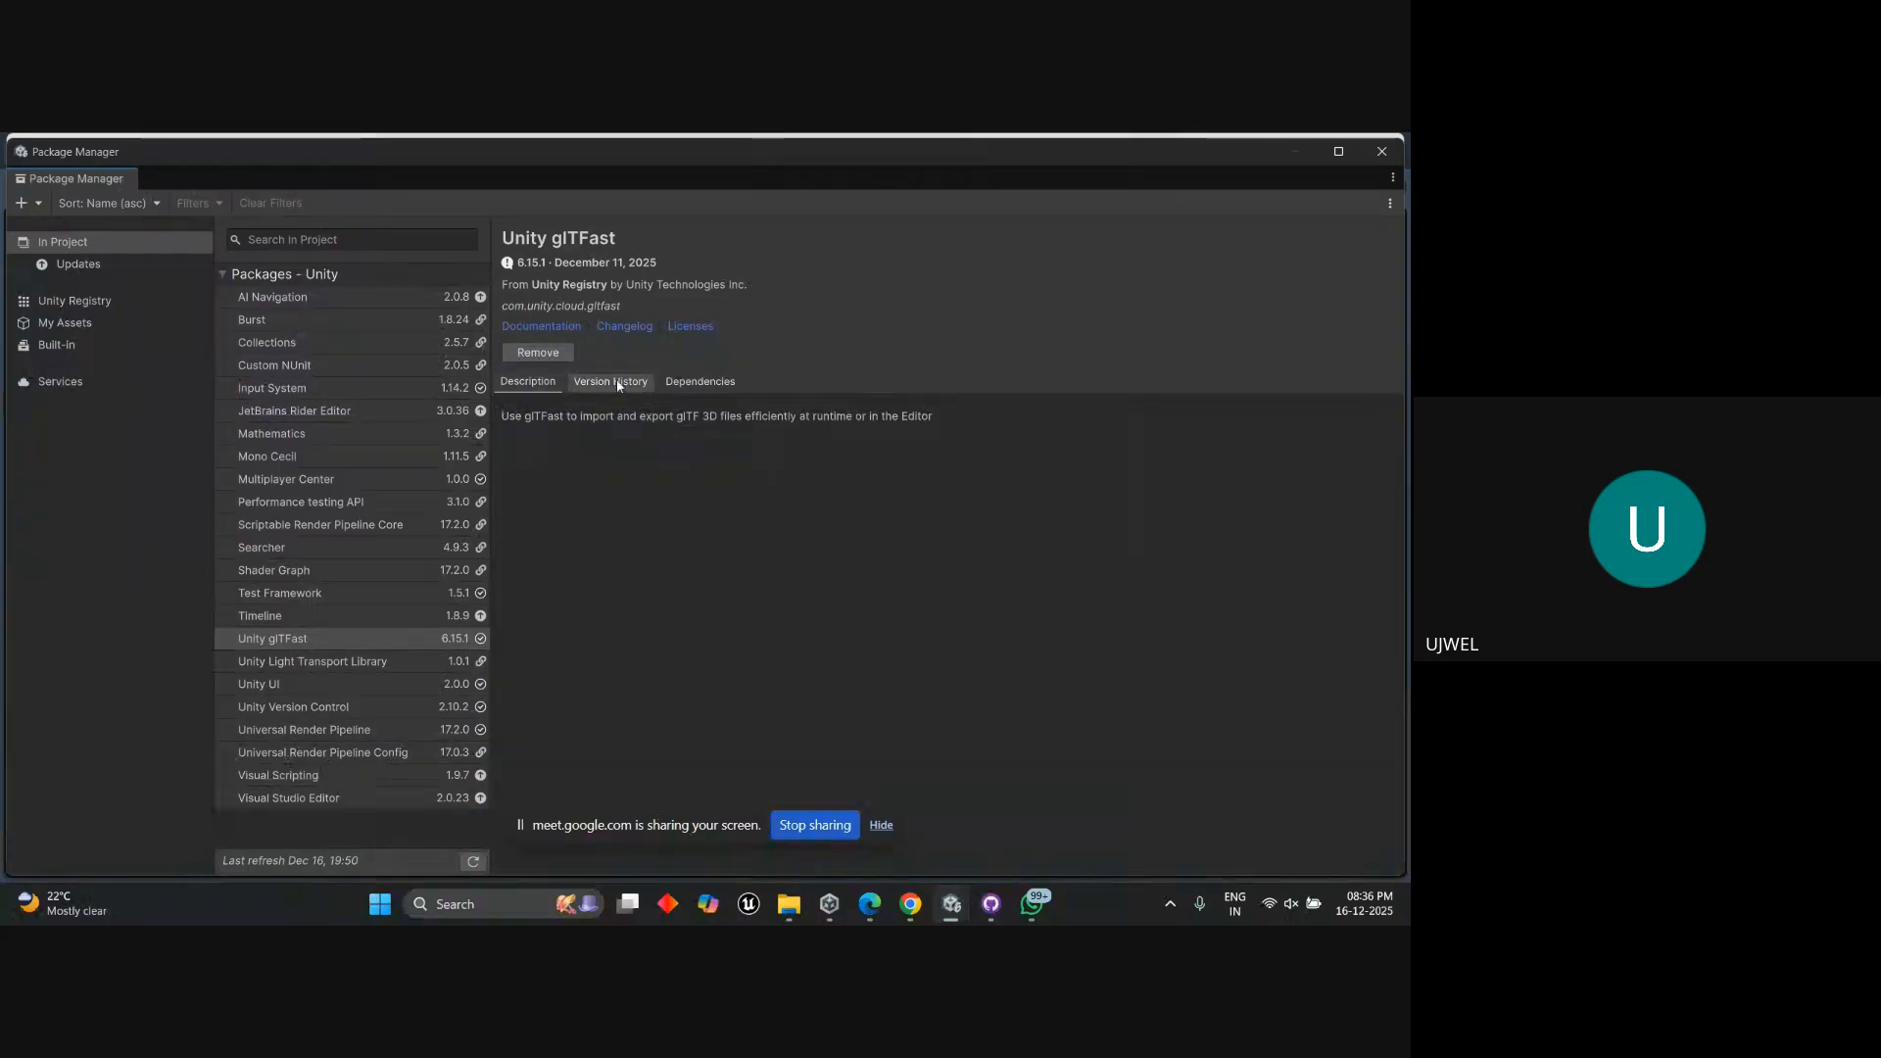
{"action": "left_click", "coordinate": [25, 203]}
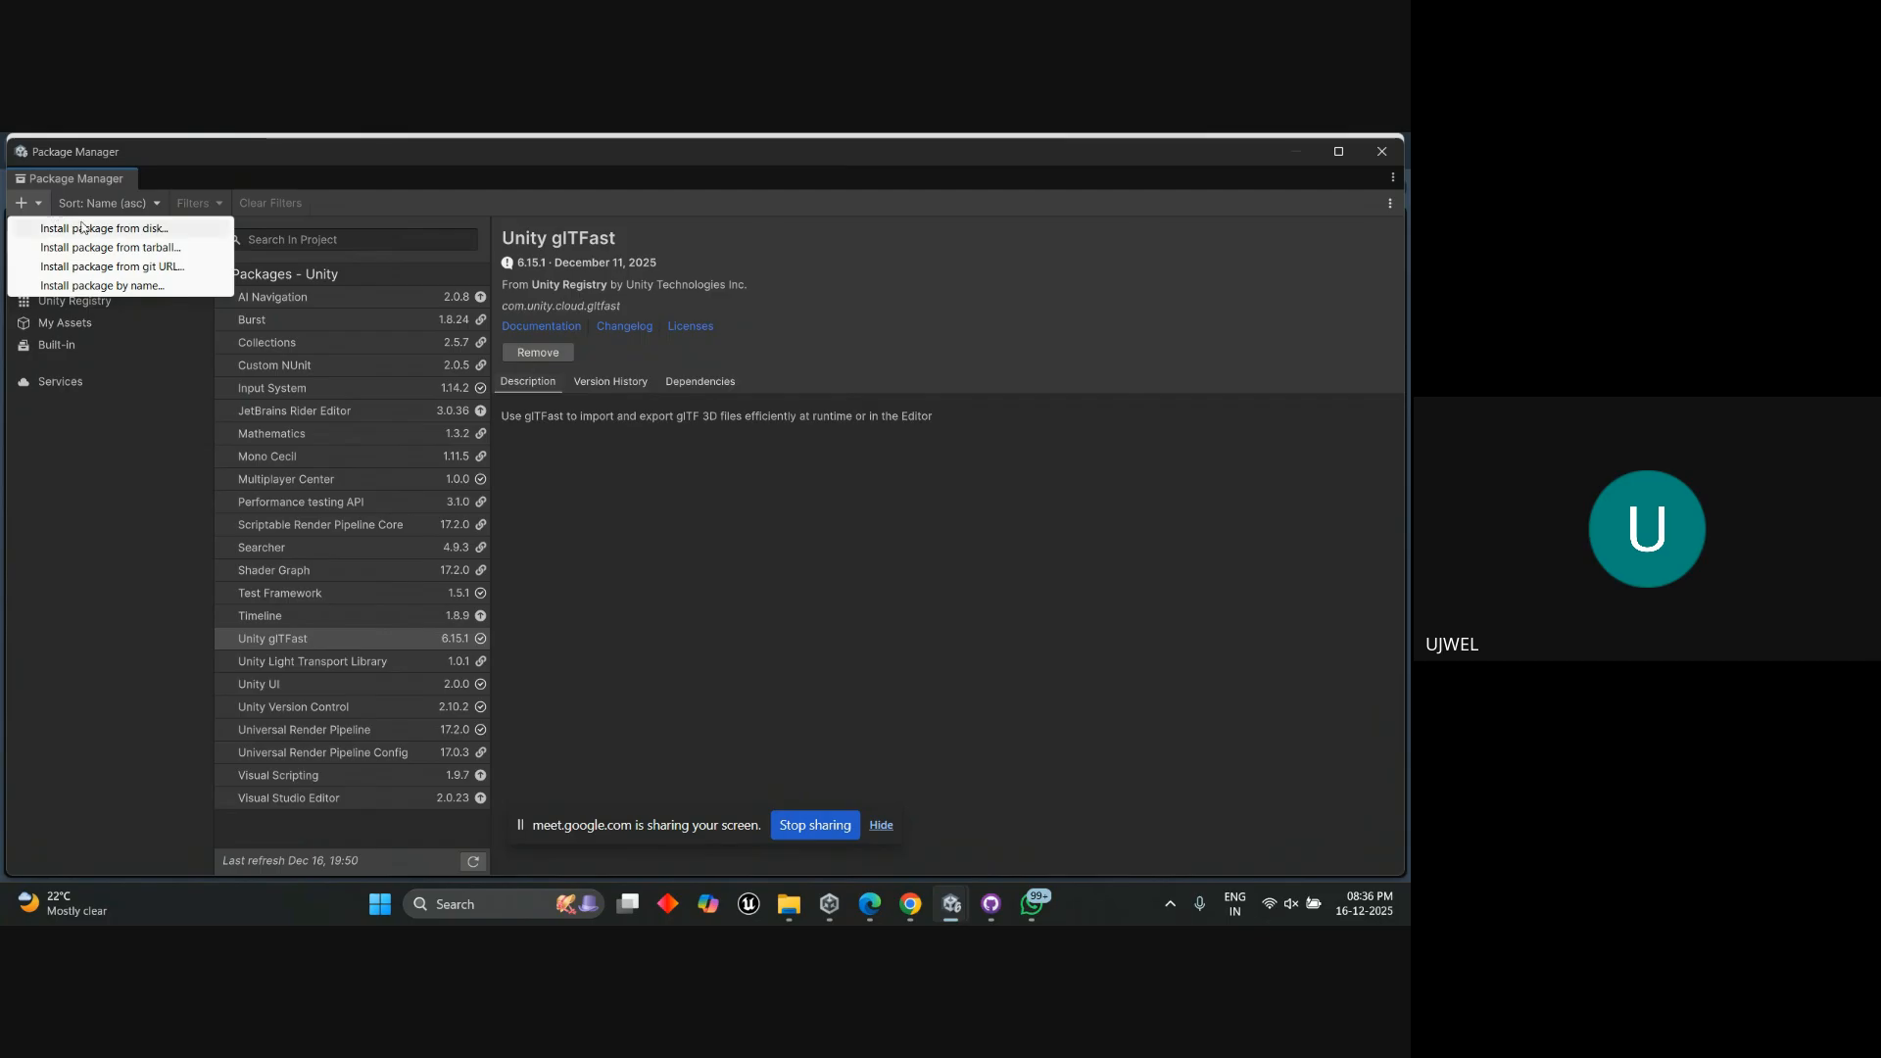
{"action": "left_click", "coordinate": [1377, 155]}
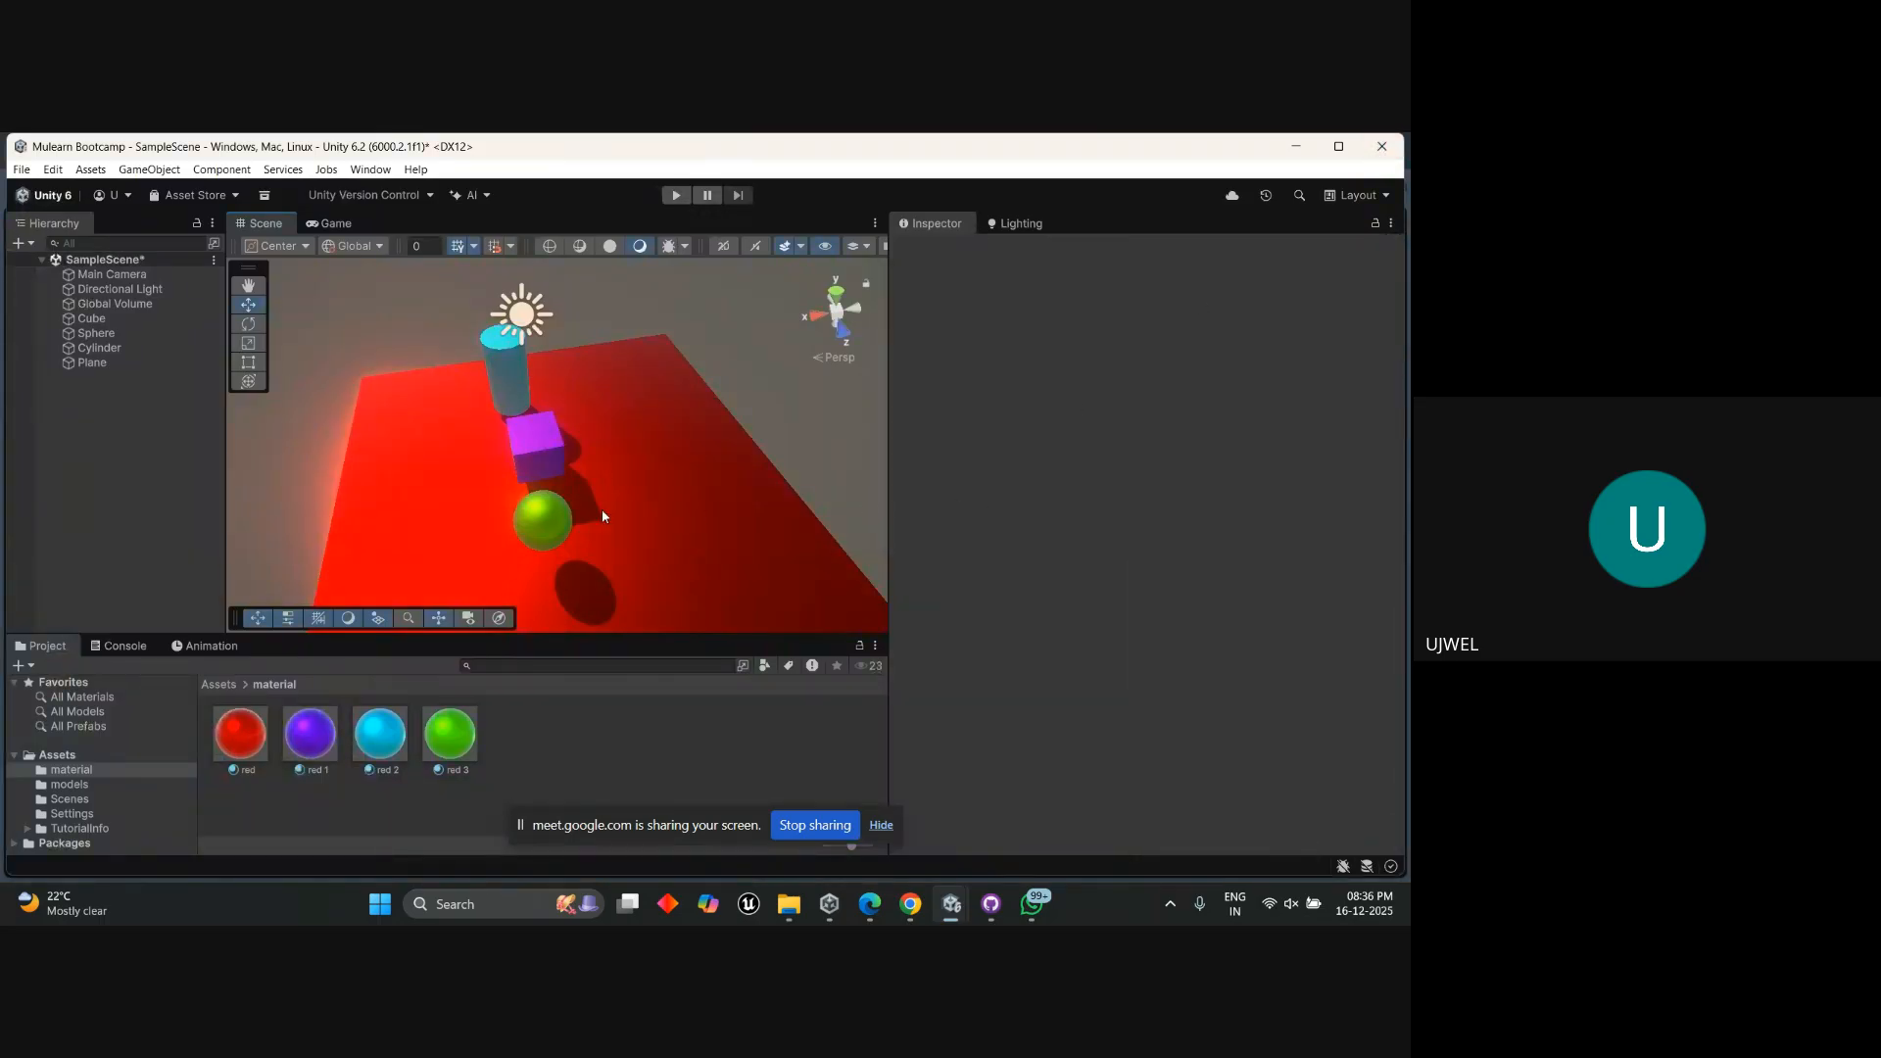
{"action": "right_click", "coordinate": [586, 724]}
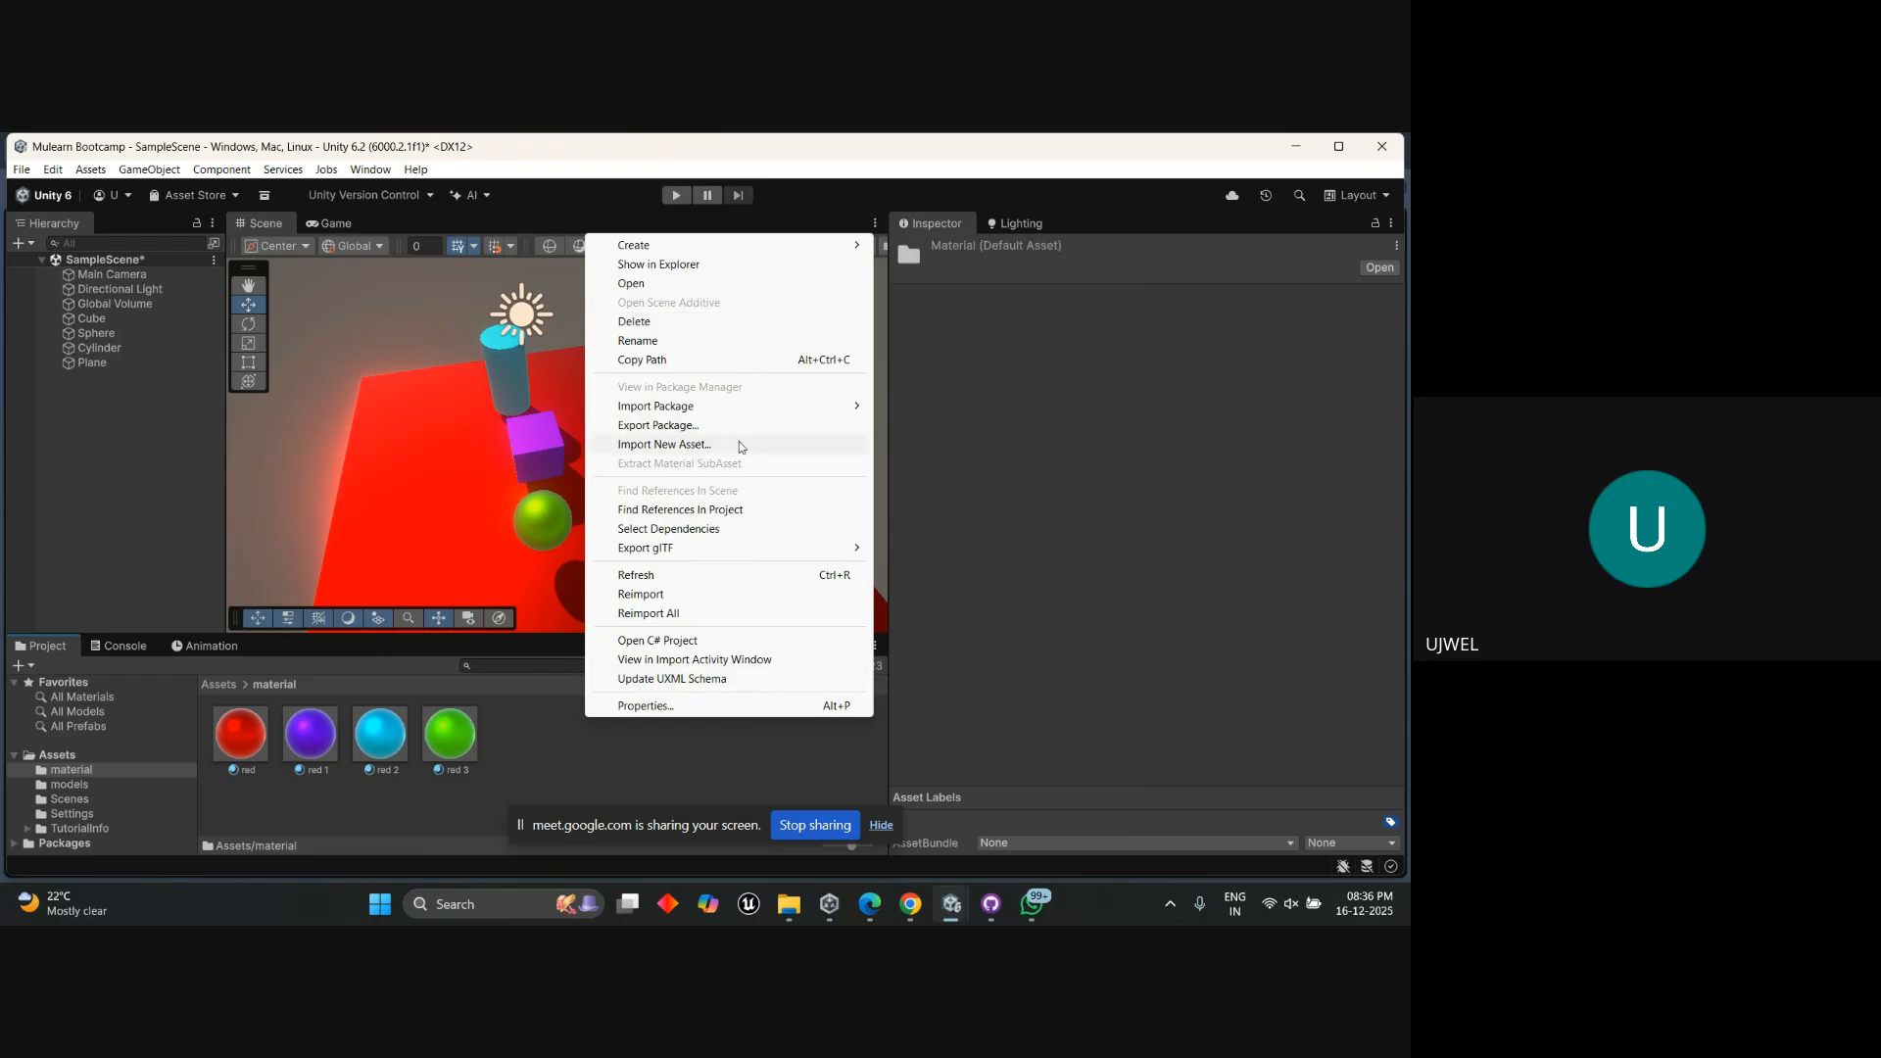
{"action": "left_click", "coordinate": [525, 731]}
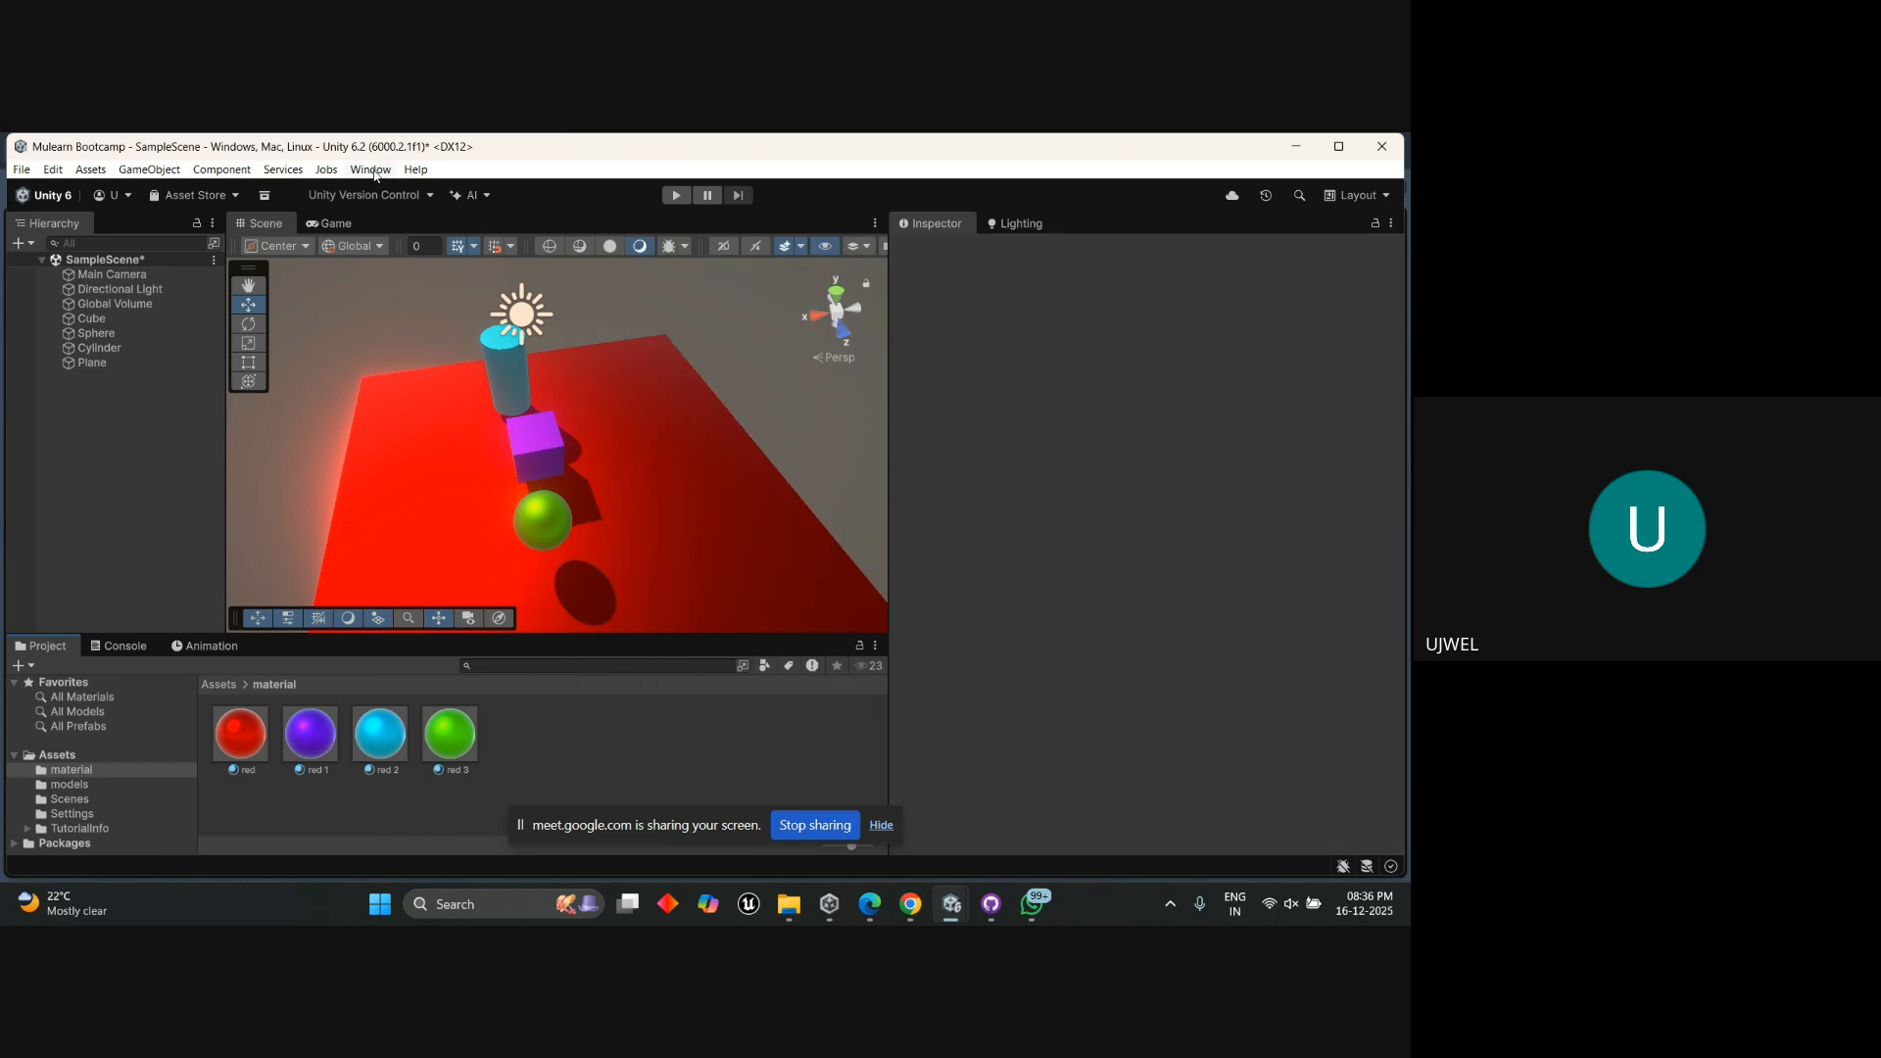
Review the Package Manager's route for installing a package from a git URL two more times, leaving the URL empty and closing the window.
{"action": "left_click", "coordinate": [373, 173]}
{"action": "mouse_move", "coordinate": [460, 431]}
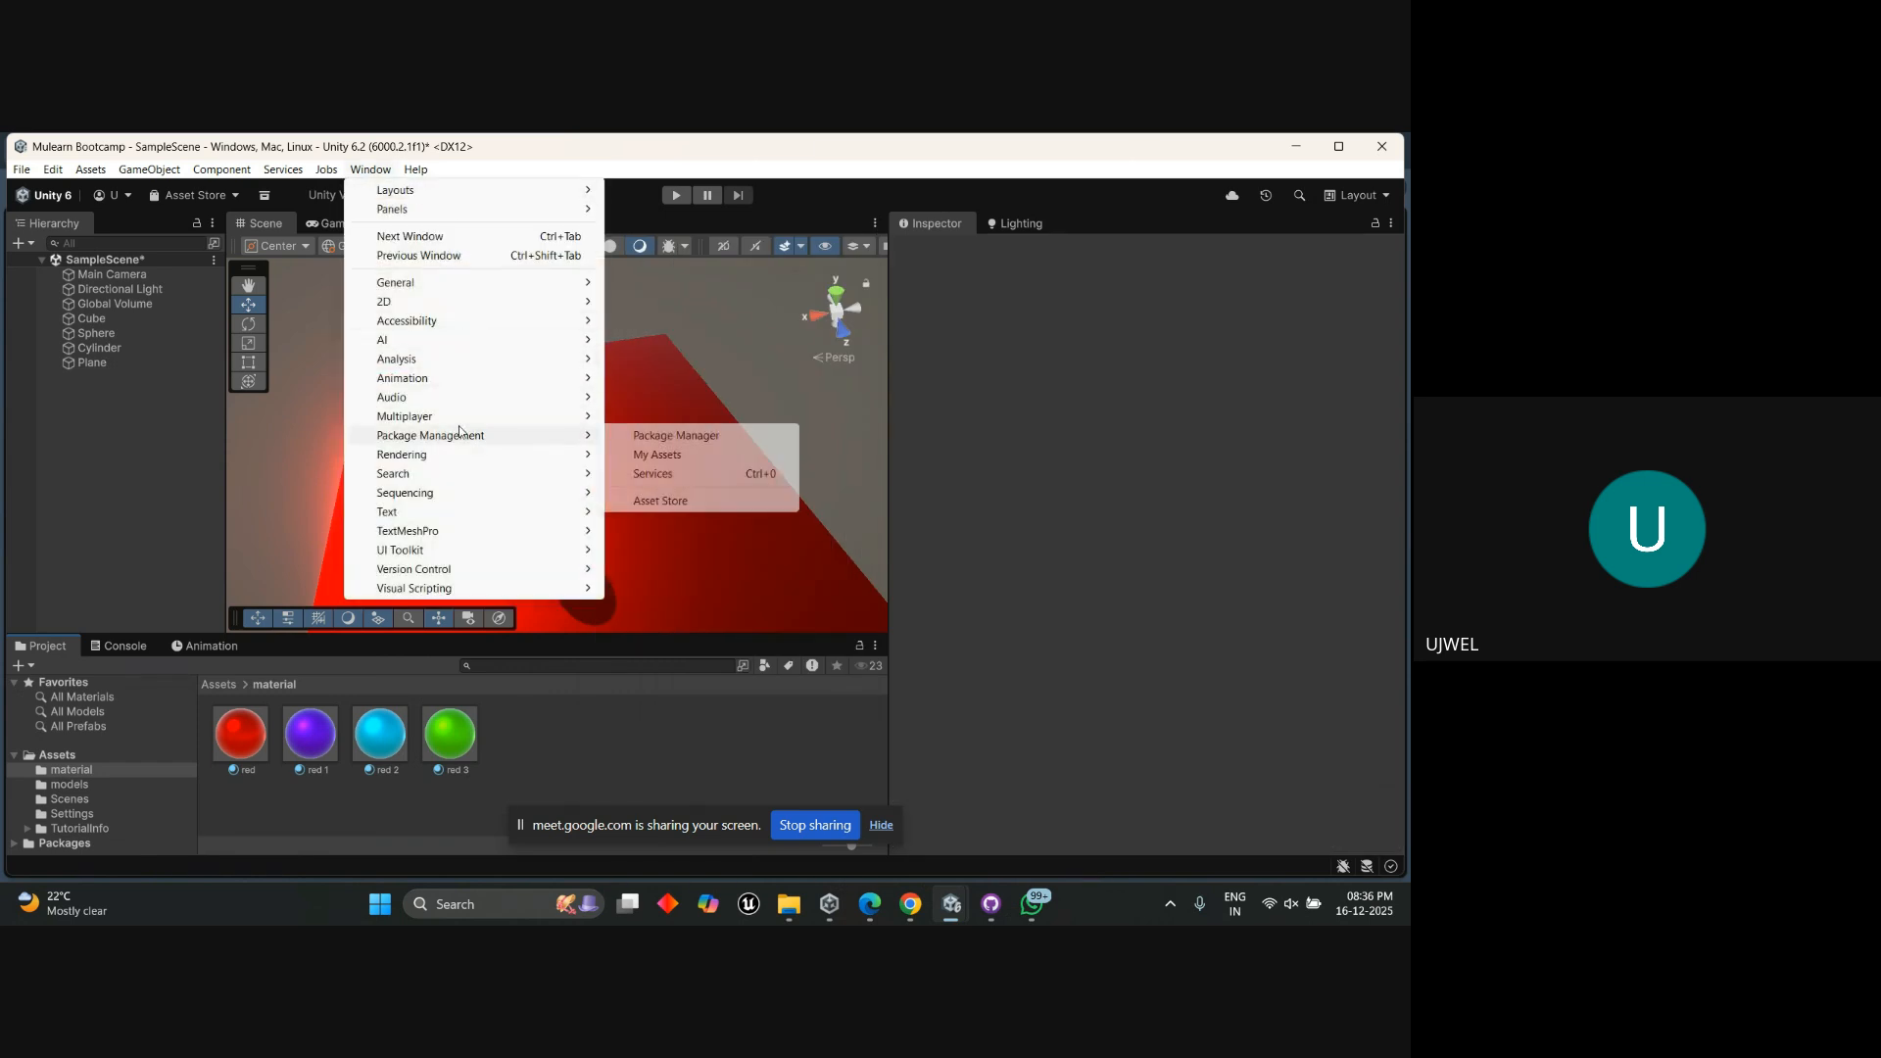
{"action": "left_click", "coordinate": [676, 435]}
{"action": "left_click", "coordinate": [26, 203]}
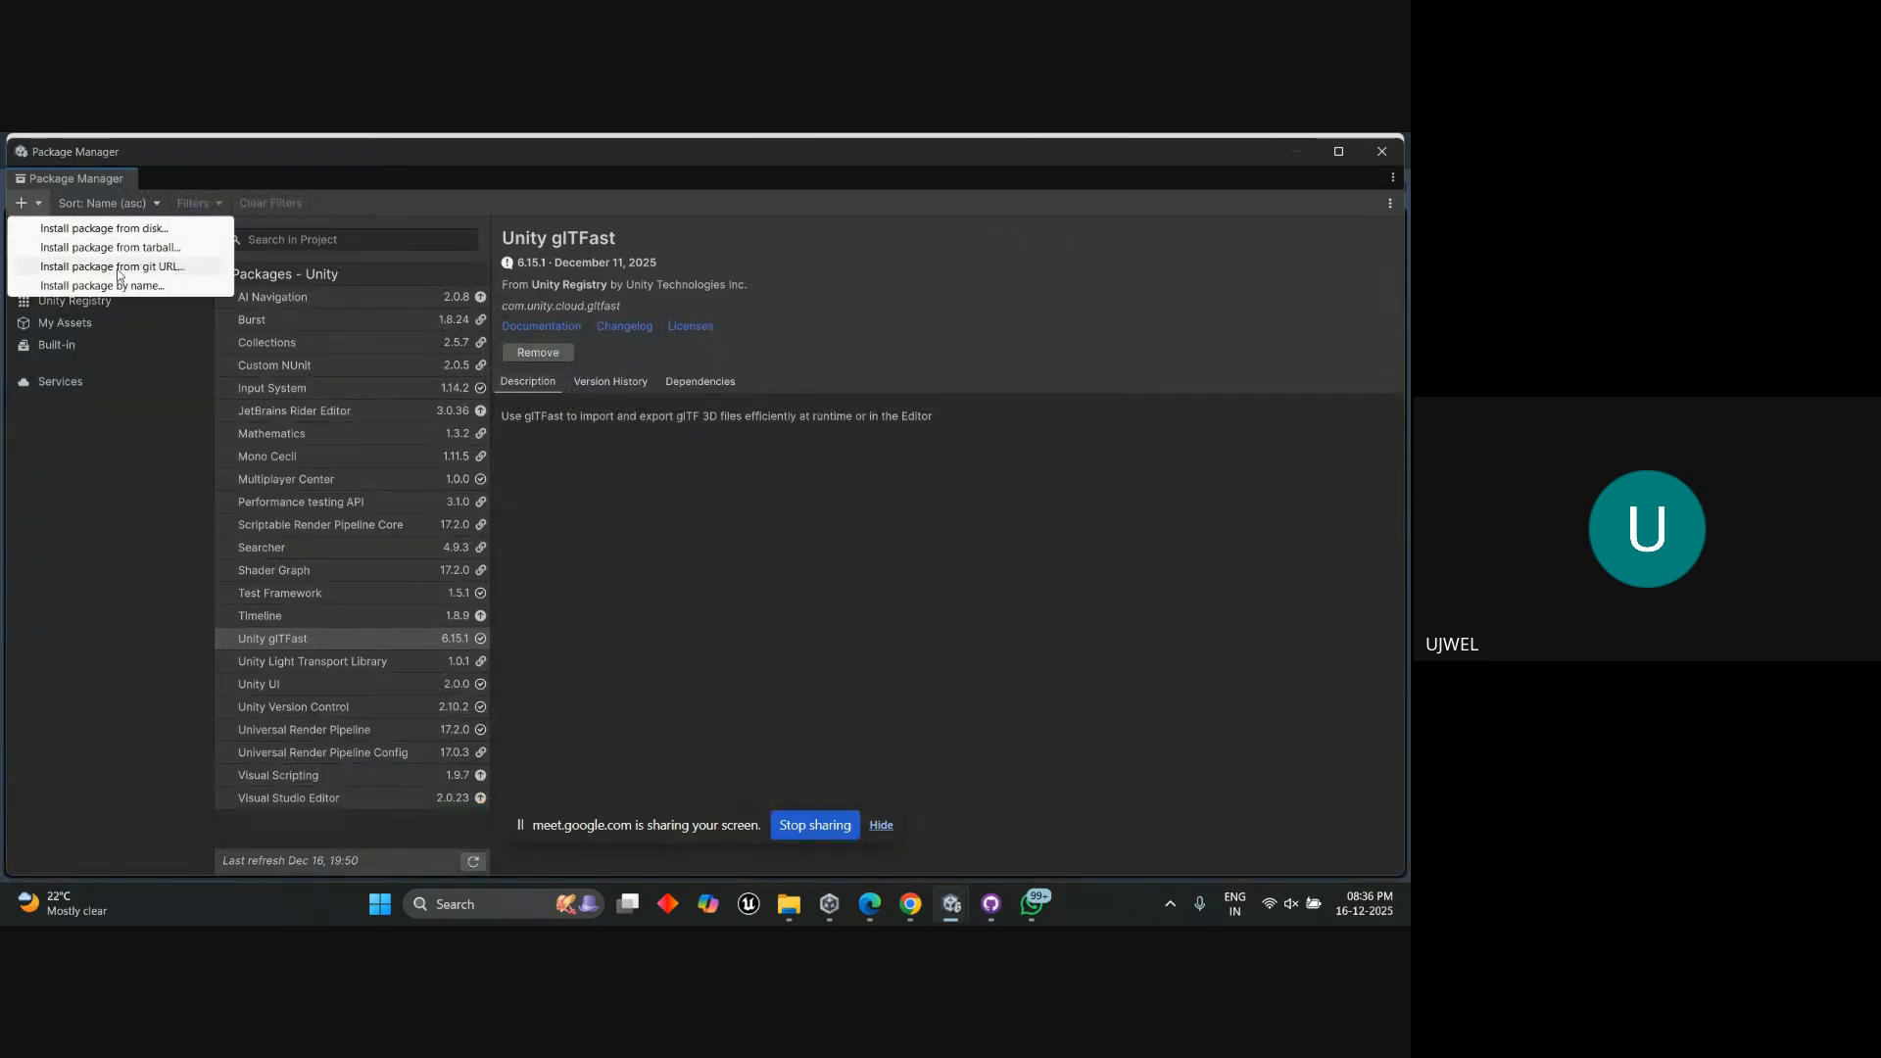
{"action": "left_click", "coordinate": [118, 267]}
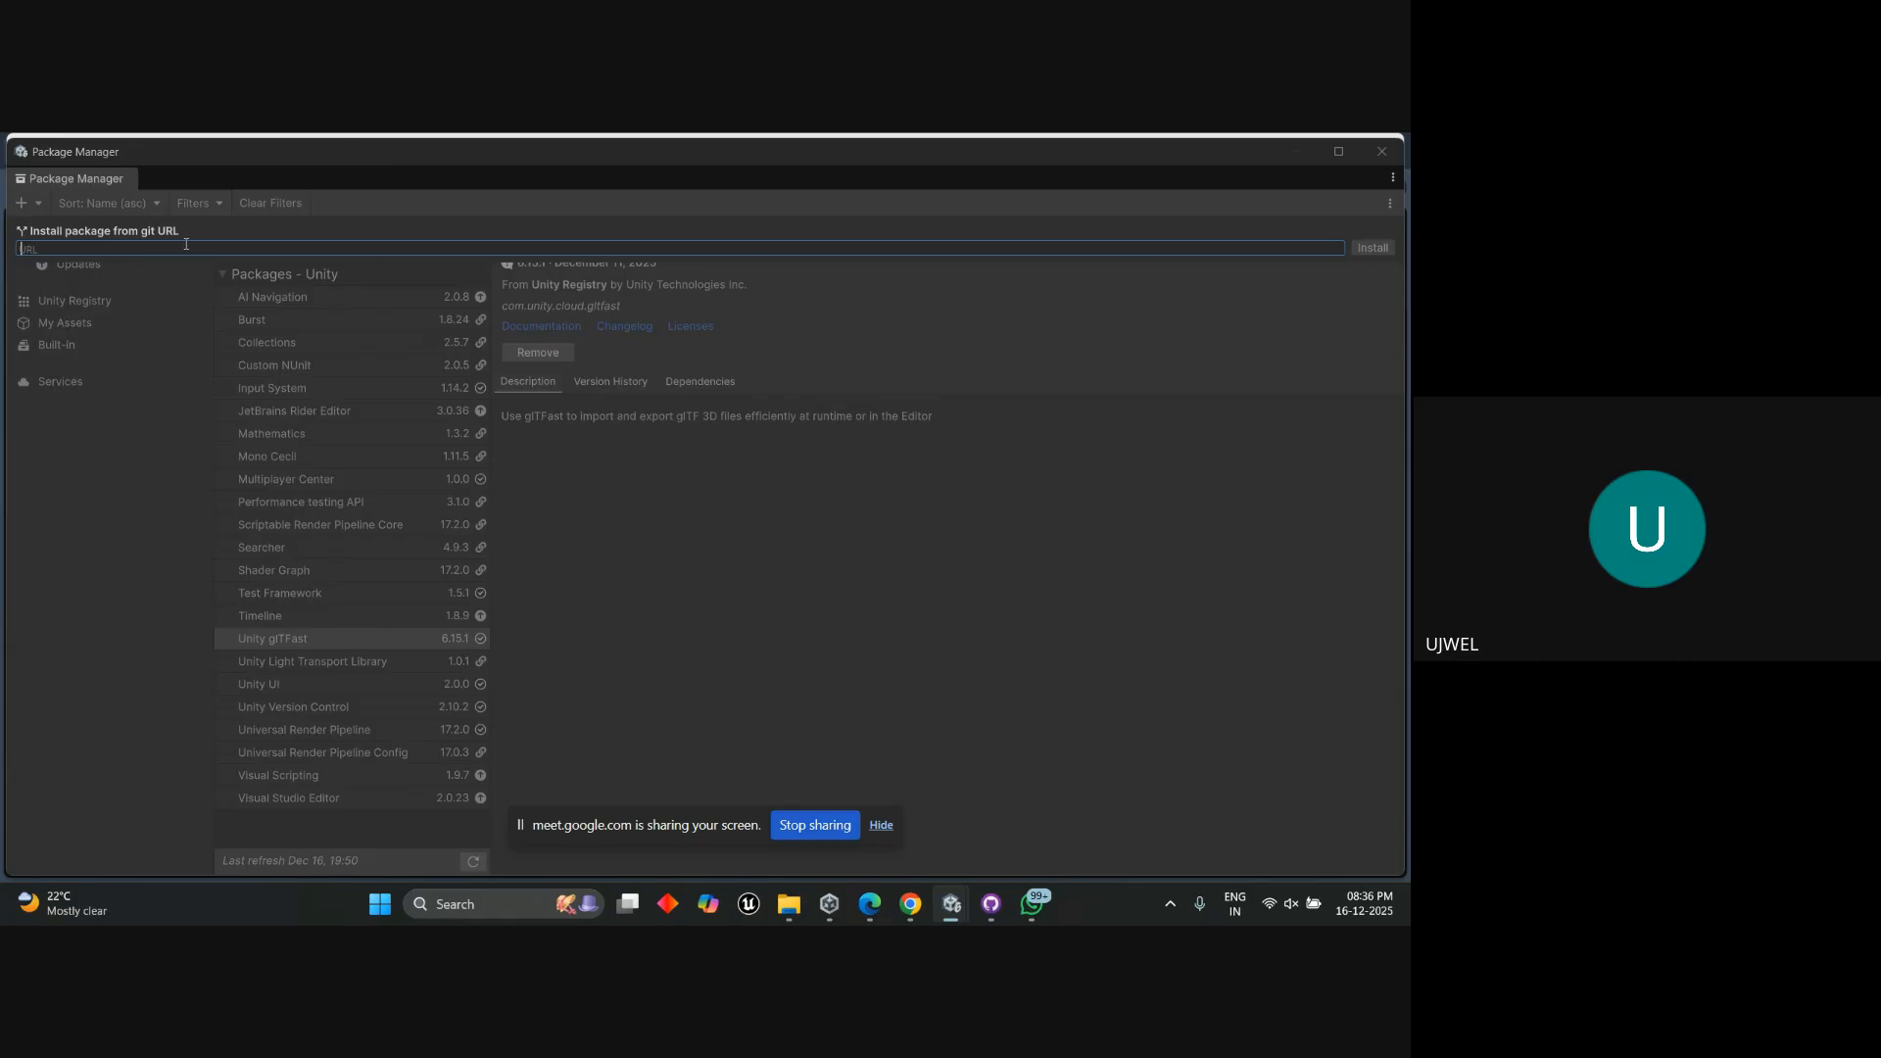
{"action": "left_click", "coordinate": [1383, 155]}
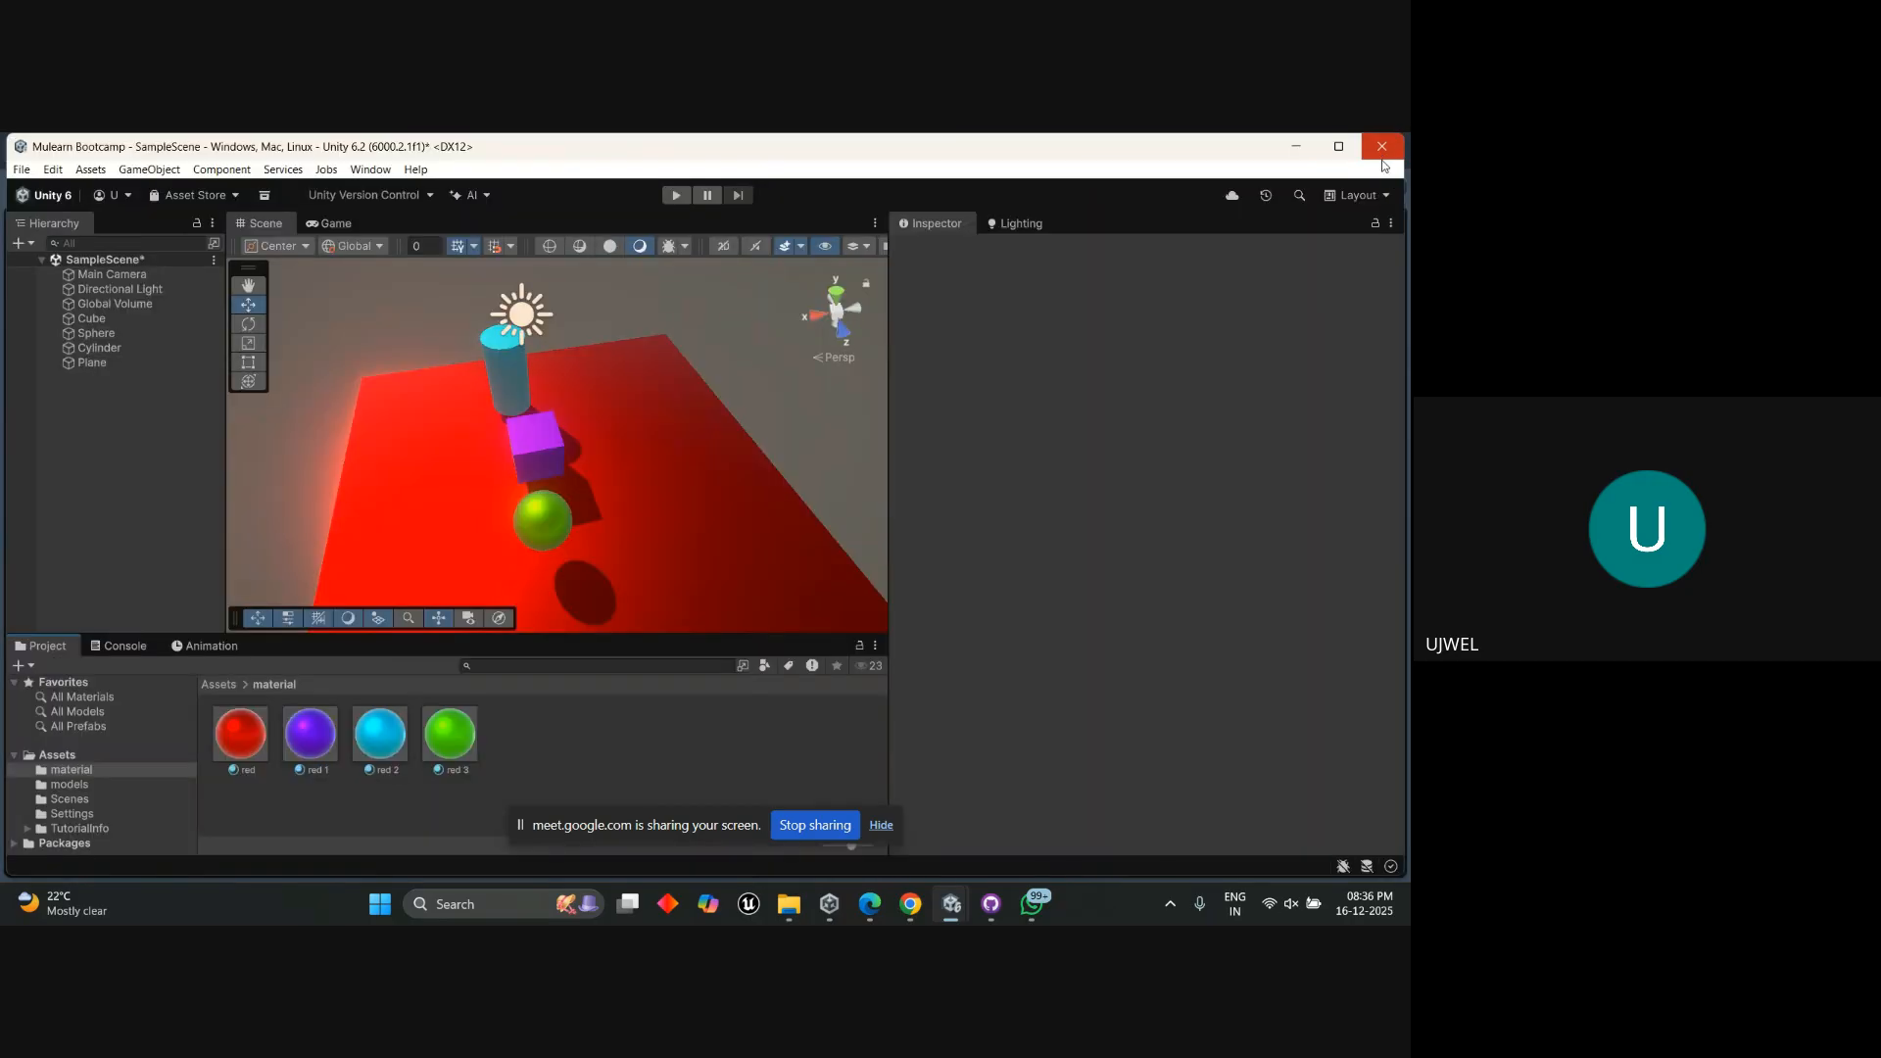
{"action": "left_click", "coordinate": [373, 171]}
{"action": "mouse_move", "coordinate": [494, 435]}
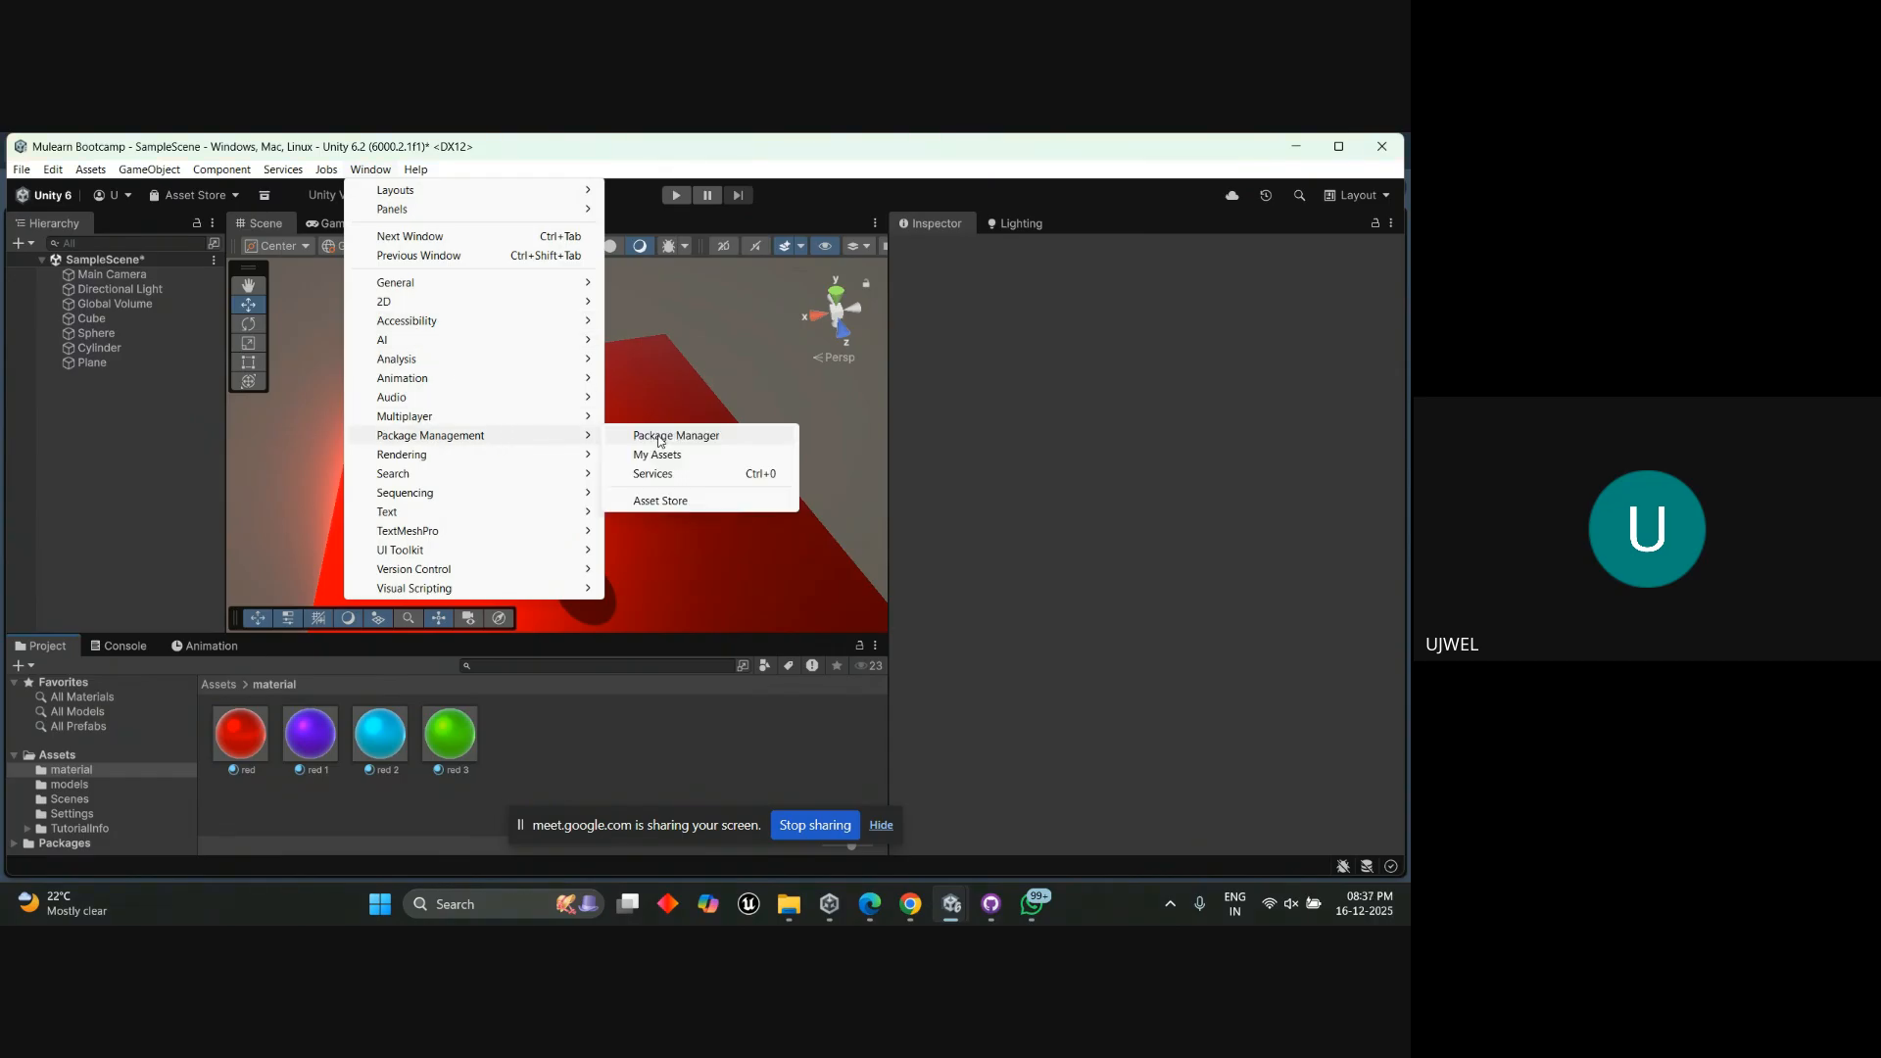
{"action": "left_click", "coordinate": [638, 436]}
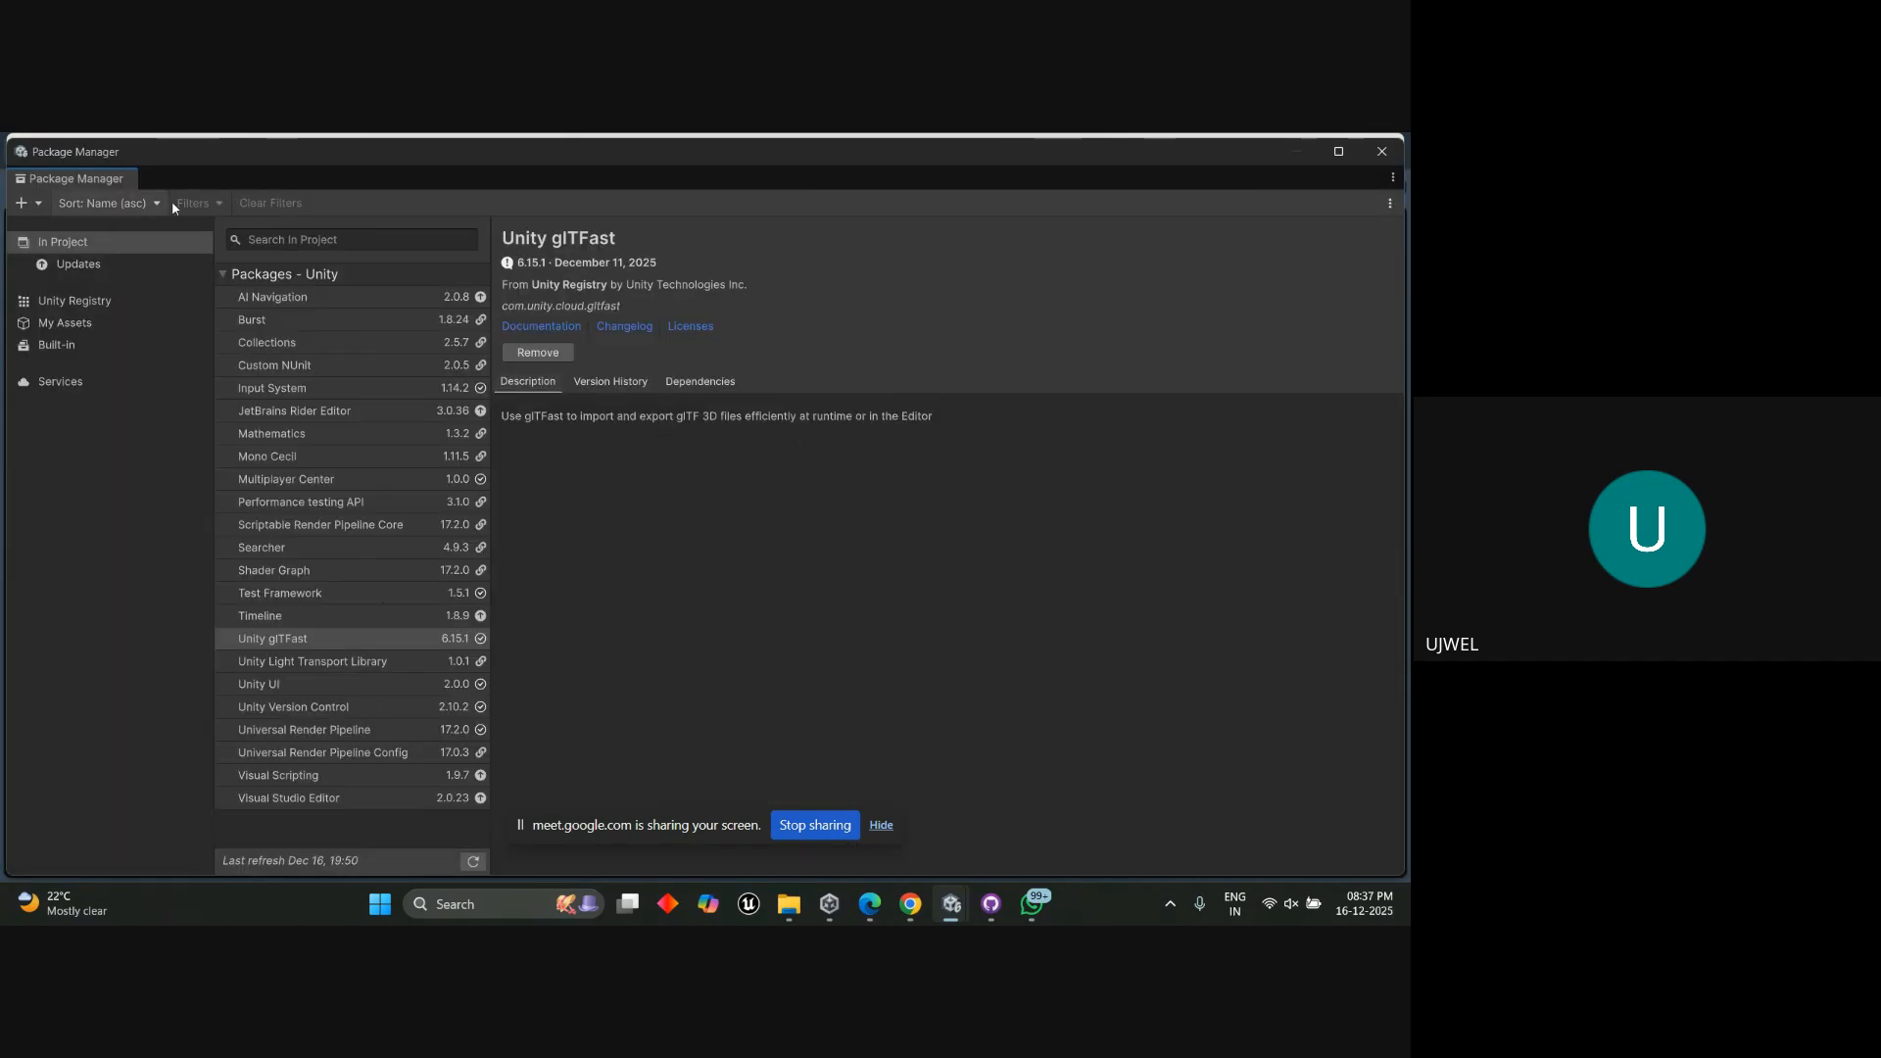
{"action": "left_click", "coordinate": [32, 203]}
{"action": "left_click", "coordinate": [88, 267]}
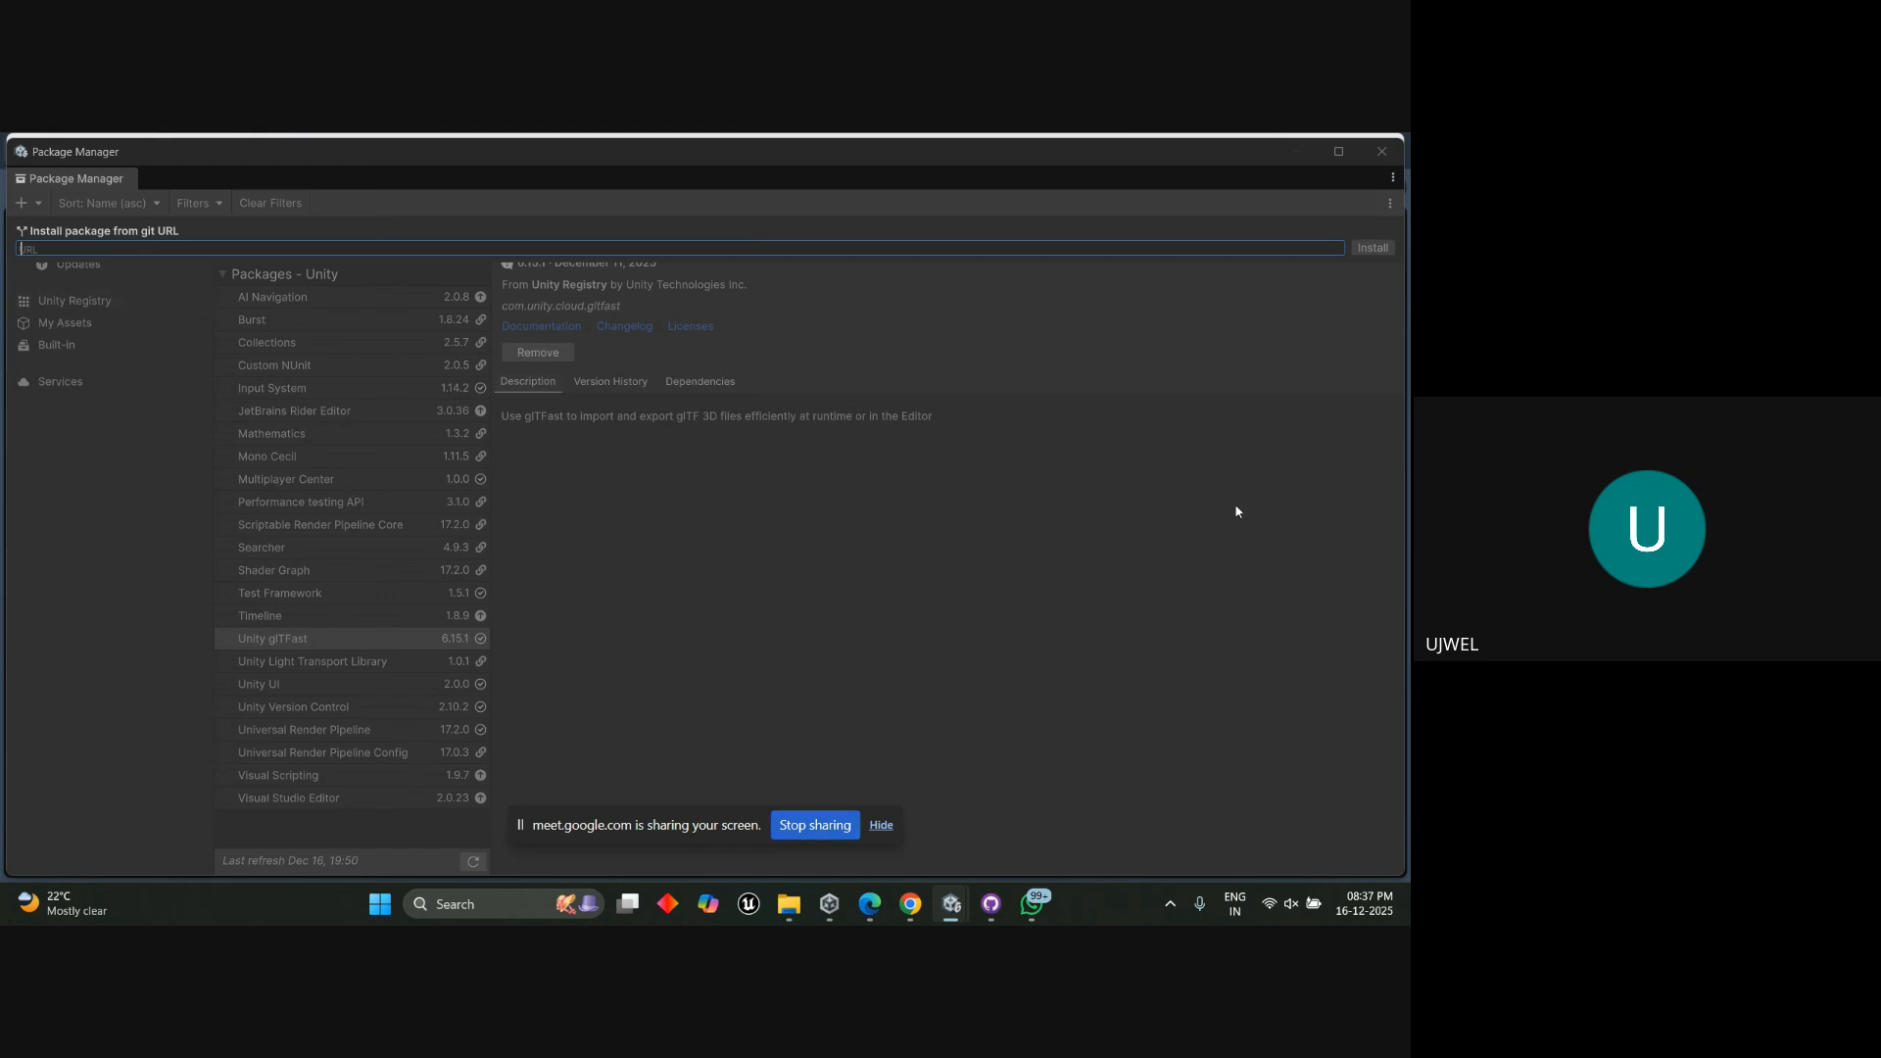
{"action": "left_click", "coordinate": [1384, 152]}
Import the phoenix_bird (1) model from the Downloads folder as a new asset in the material folder.
{"action": "right_click", "coordinate": [637, 737]}
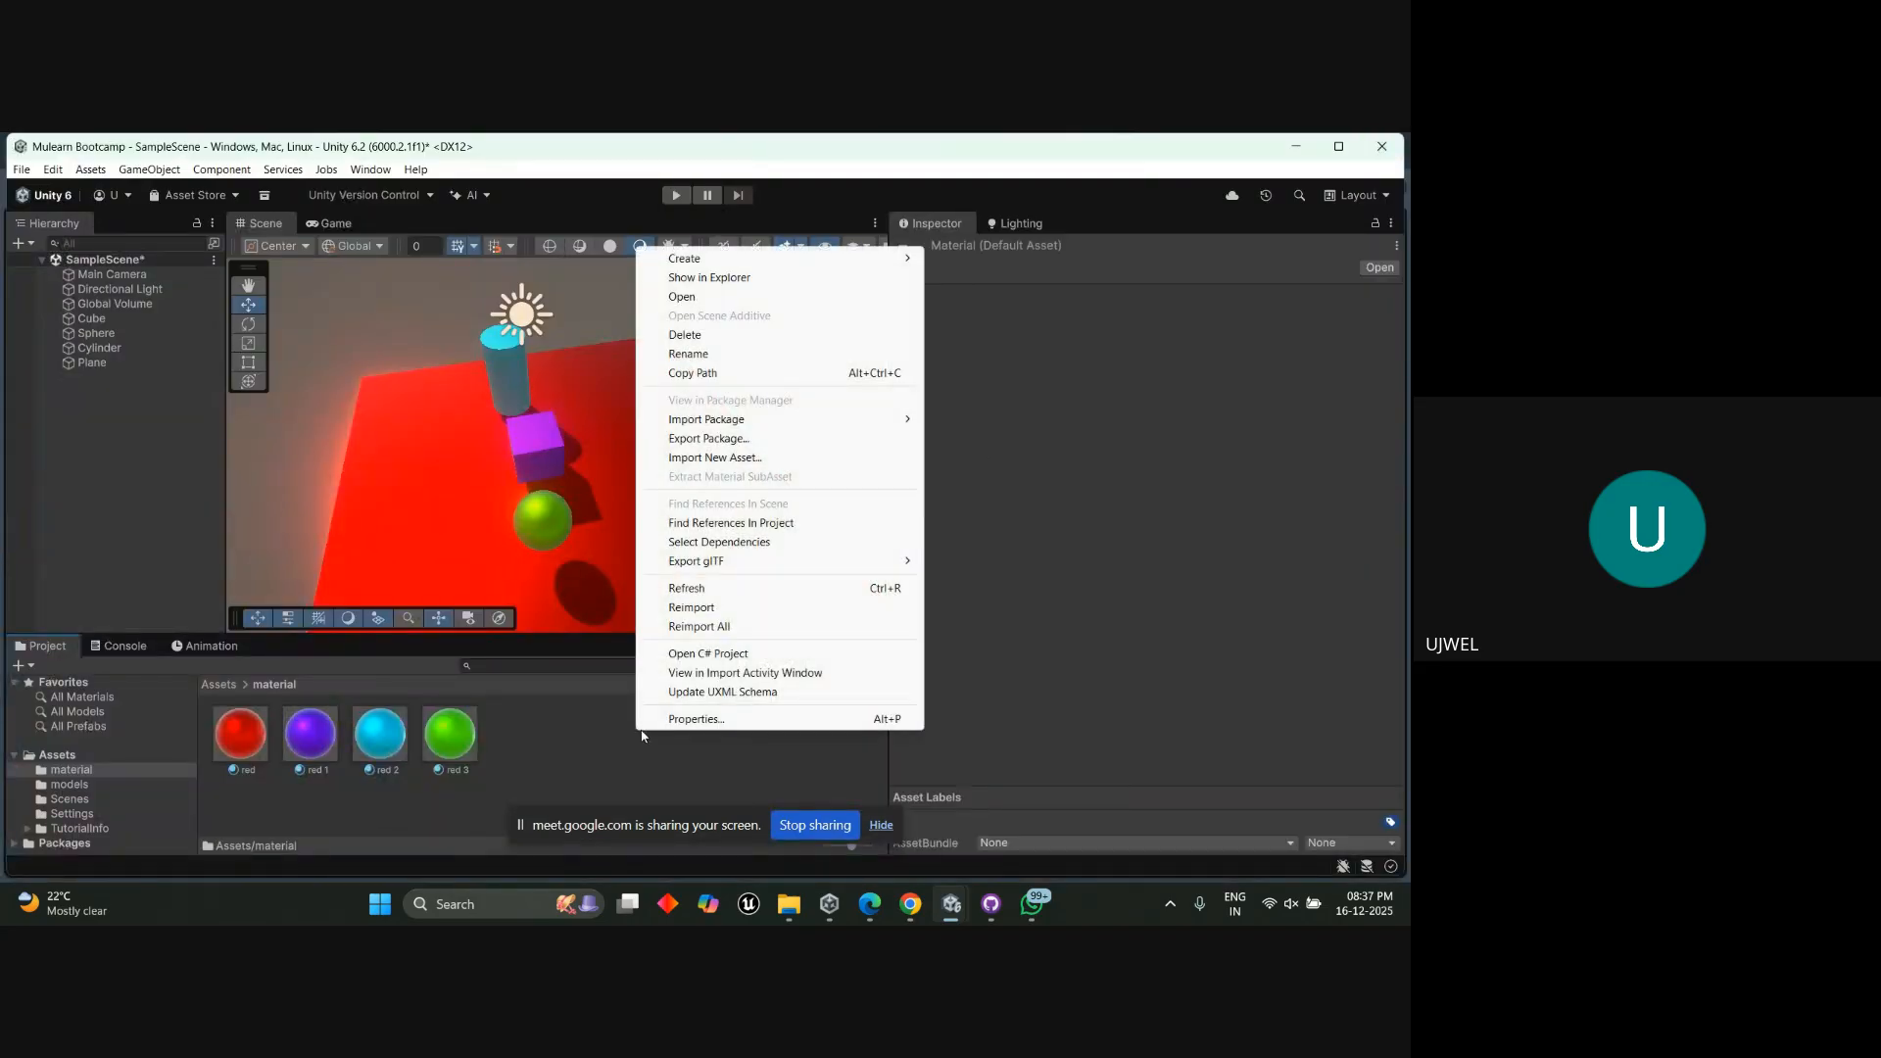
{"action": "left_click", "coordinate": [554, 748]}
{"action": "right_click", "coordinate": [555, 749]}
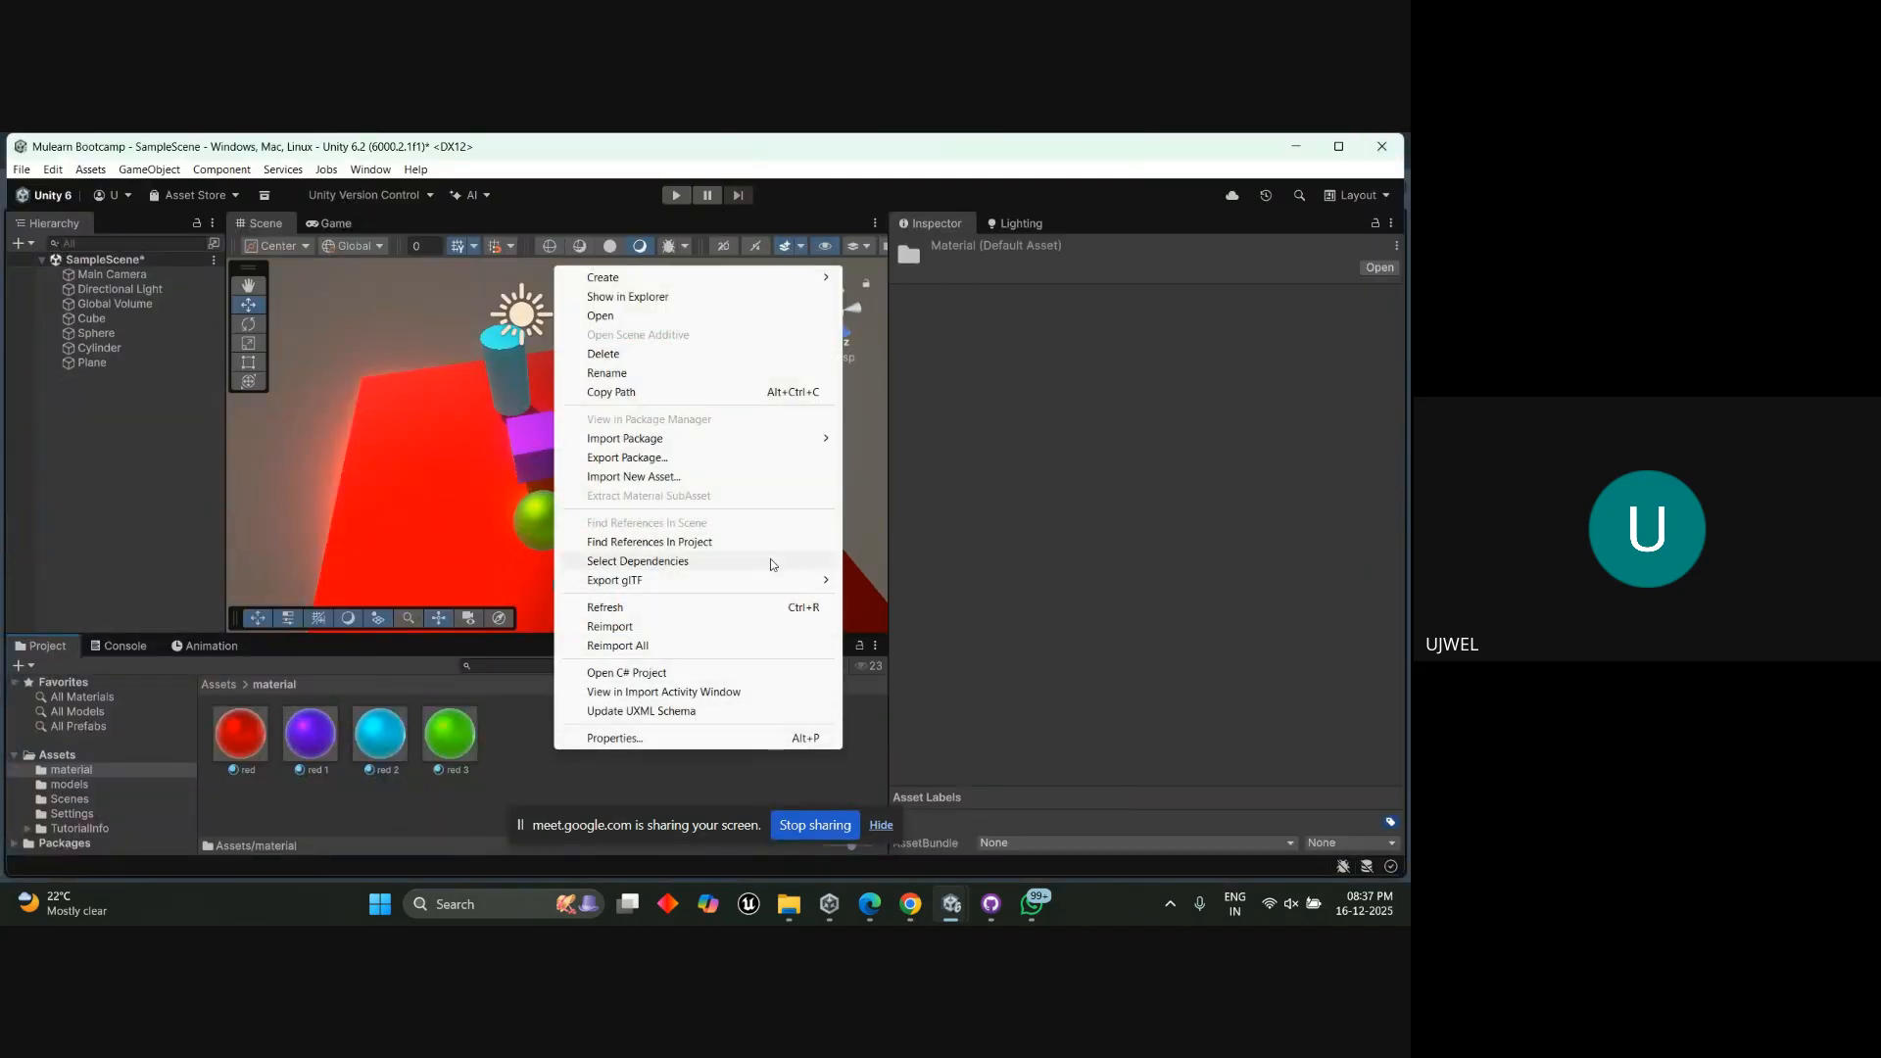
{"action": "left_click", "coordinate": [805, 484]}
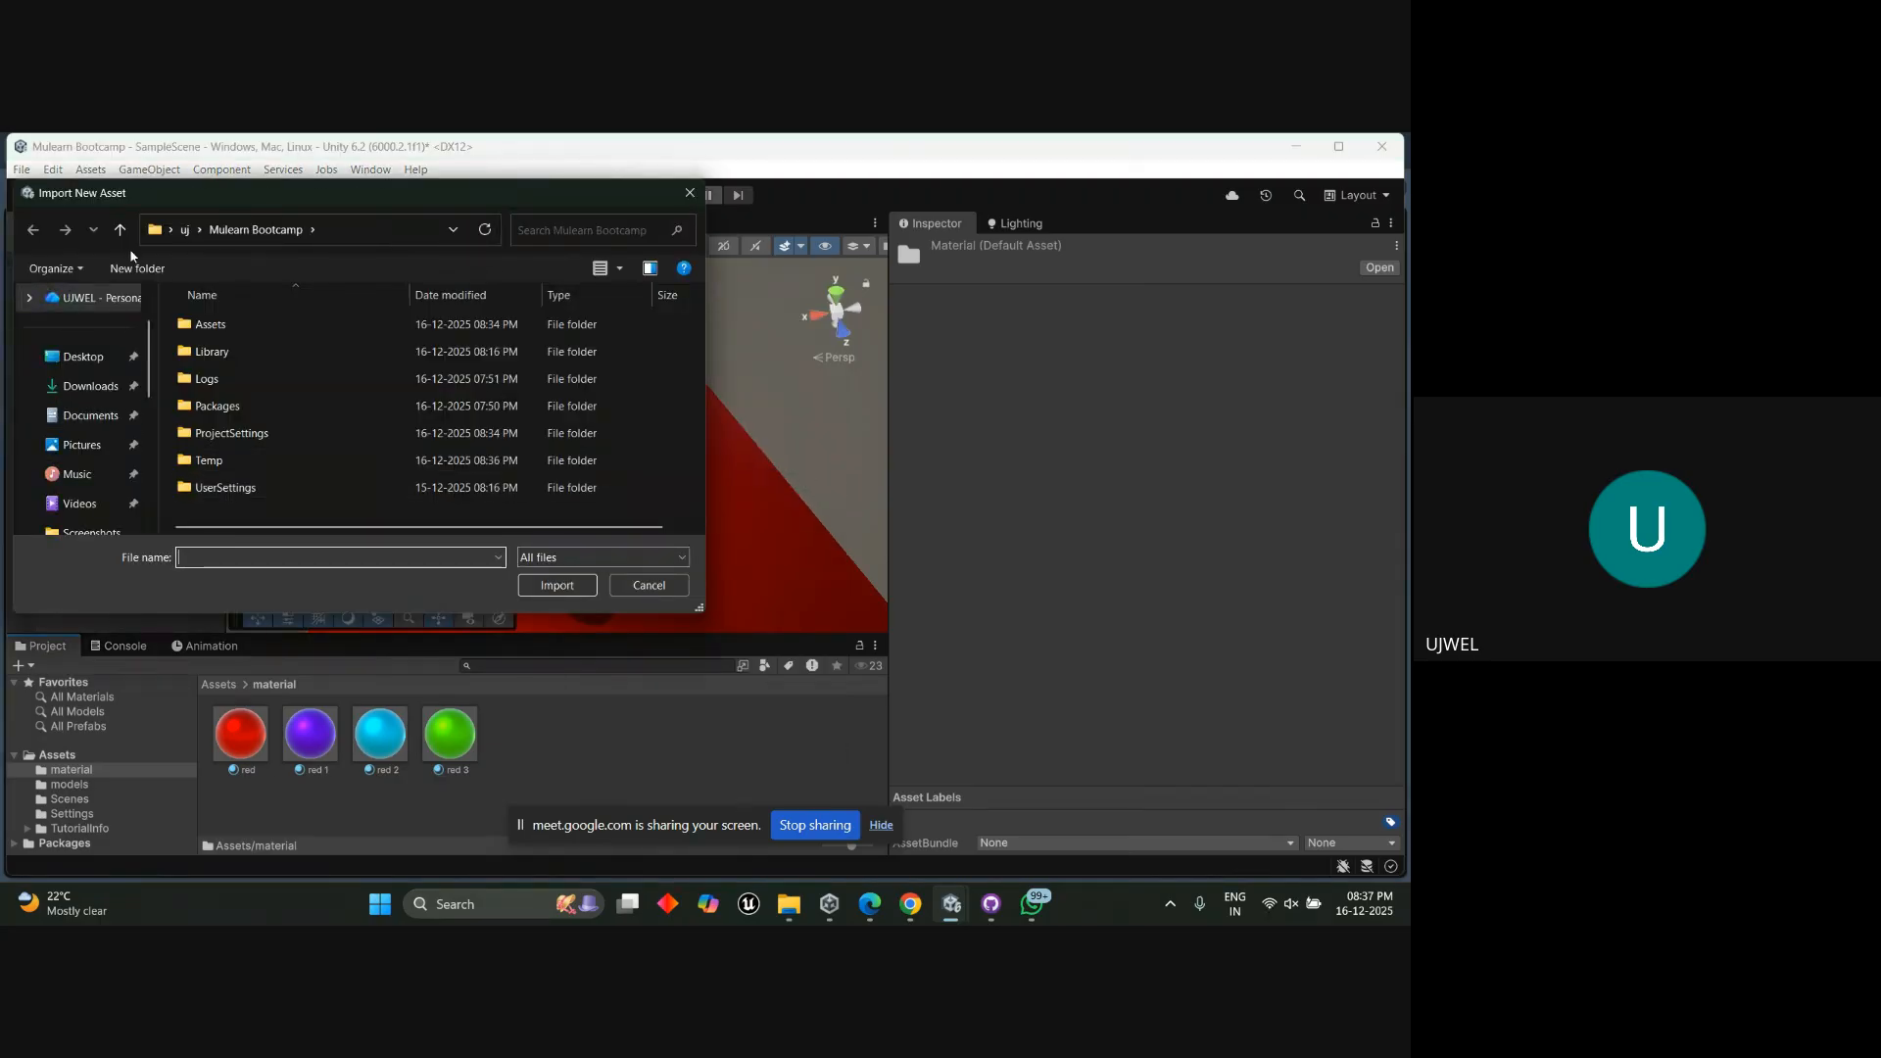
{"action": "left_click", "coordinate": [91, 388]}
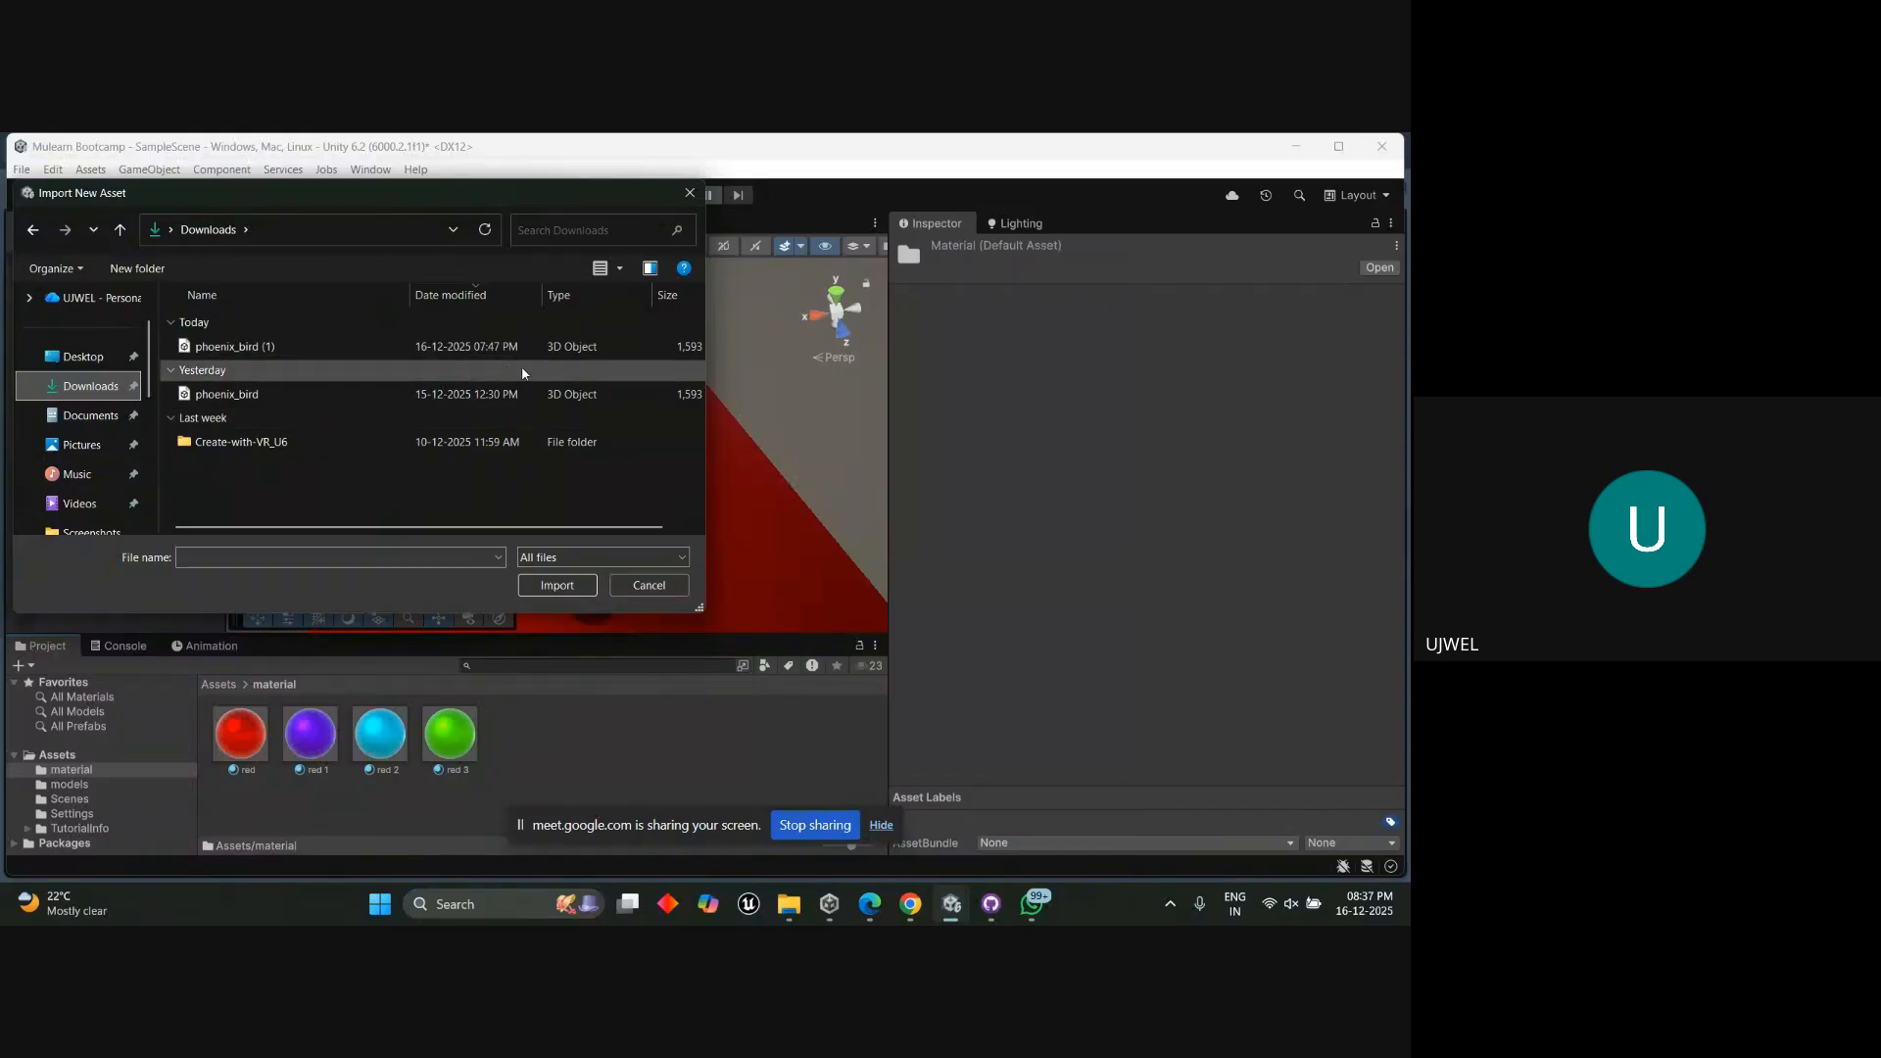
{"action": "left_click", "coordinate": [457, 355]}
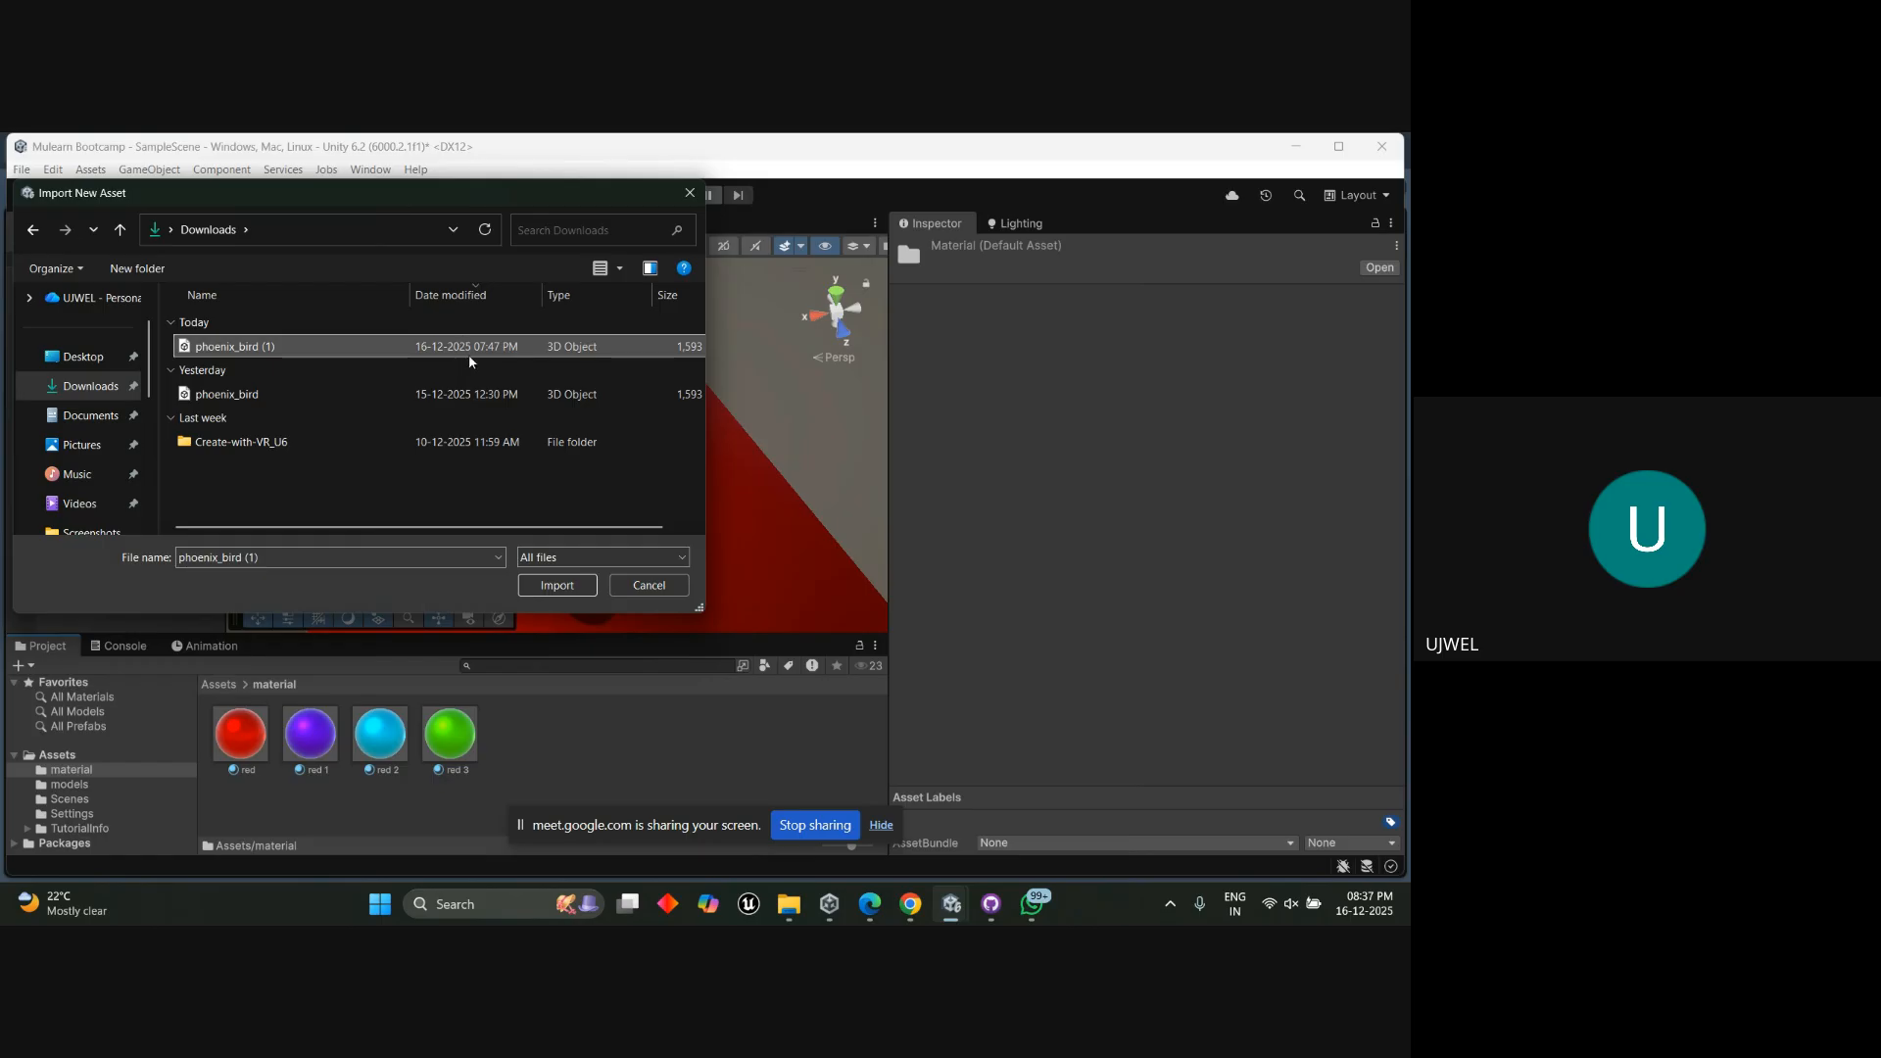
{"action": "left_click", "coordinate": [554, 586]}
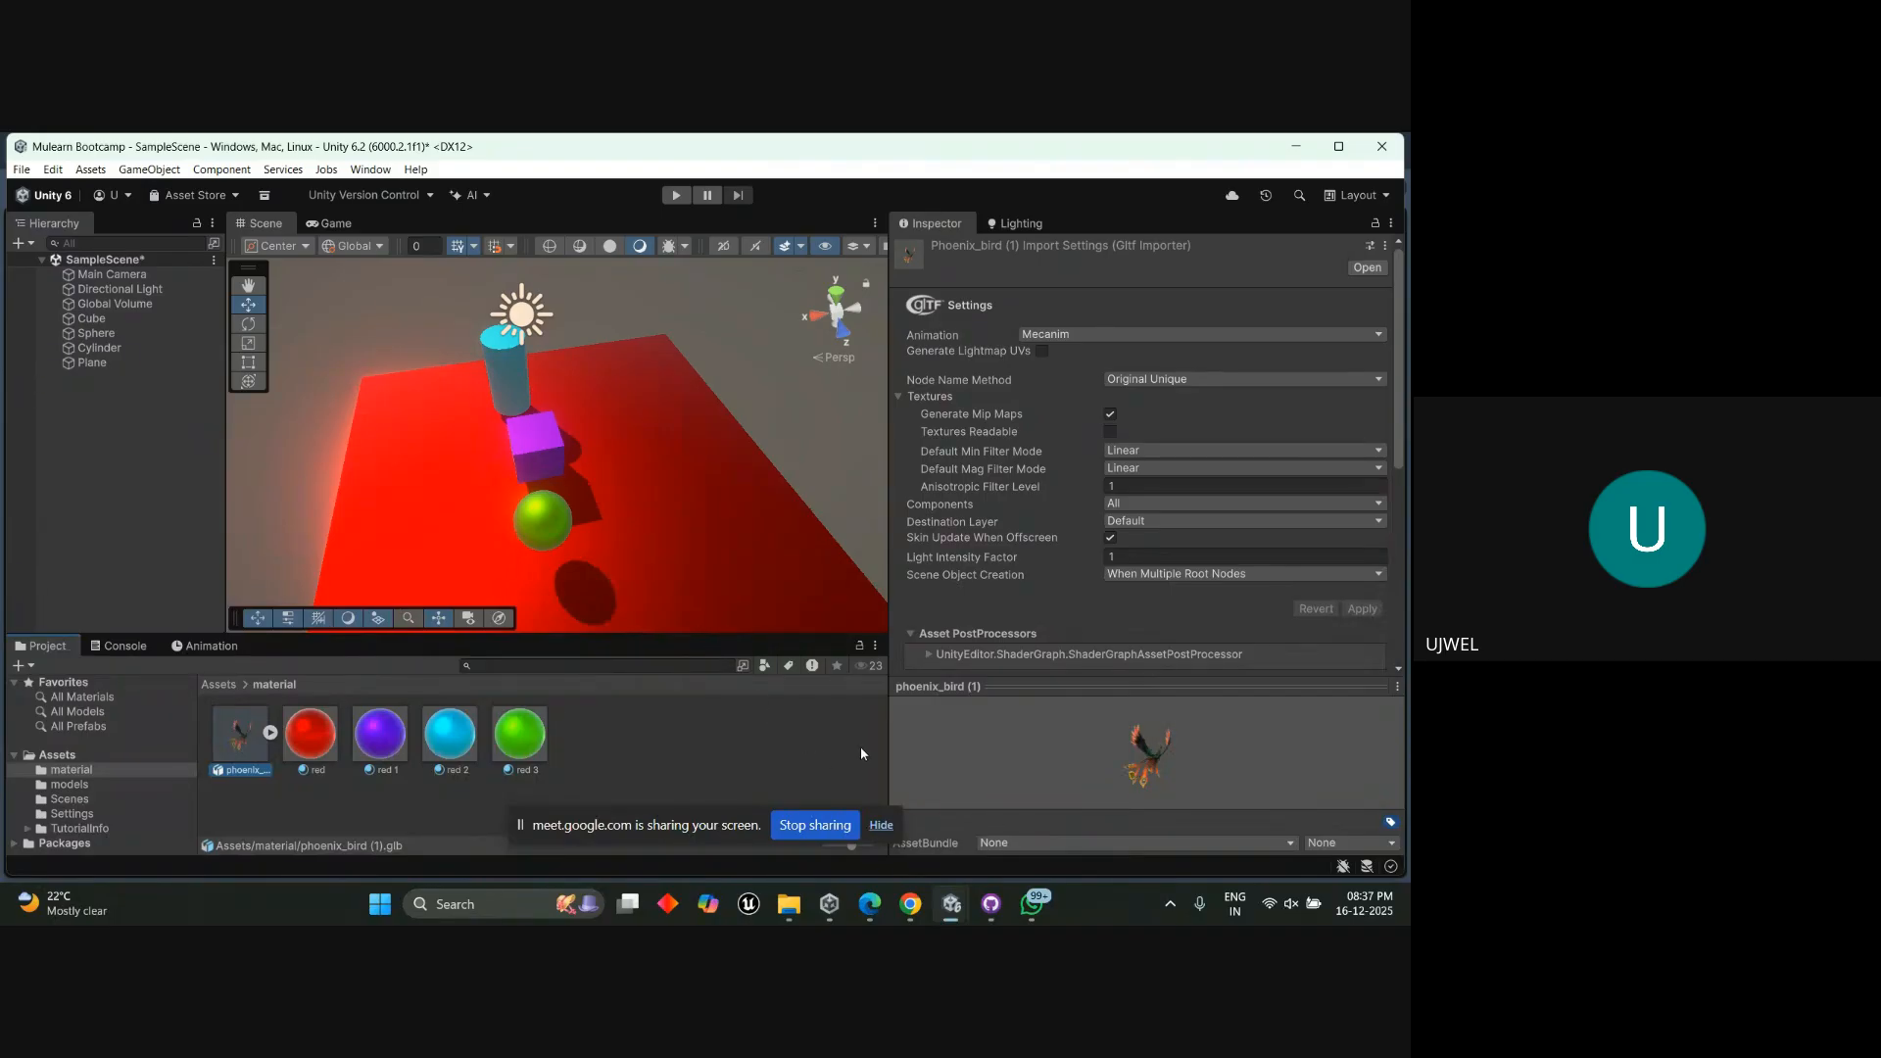
Import phoenix_bird (1) again by dropping it from File Explorer's Downloads folder into Unity's material folder, and close the Explorer window.
{"action": "left_click", "coordinate": [789, 903]}
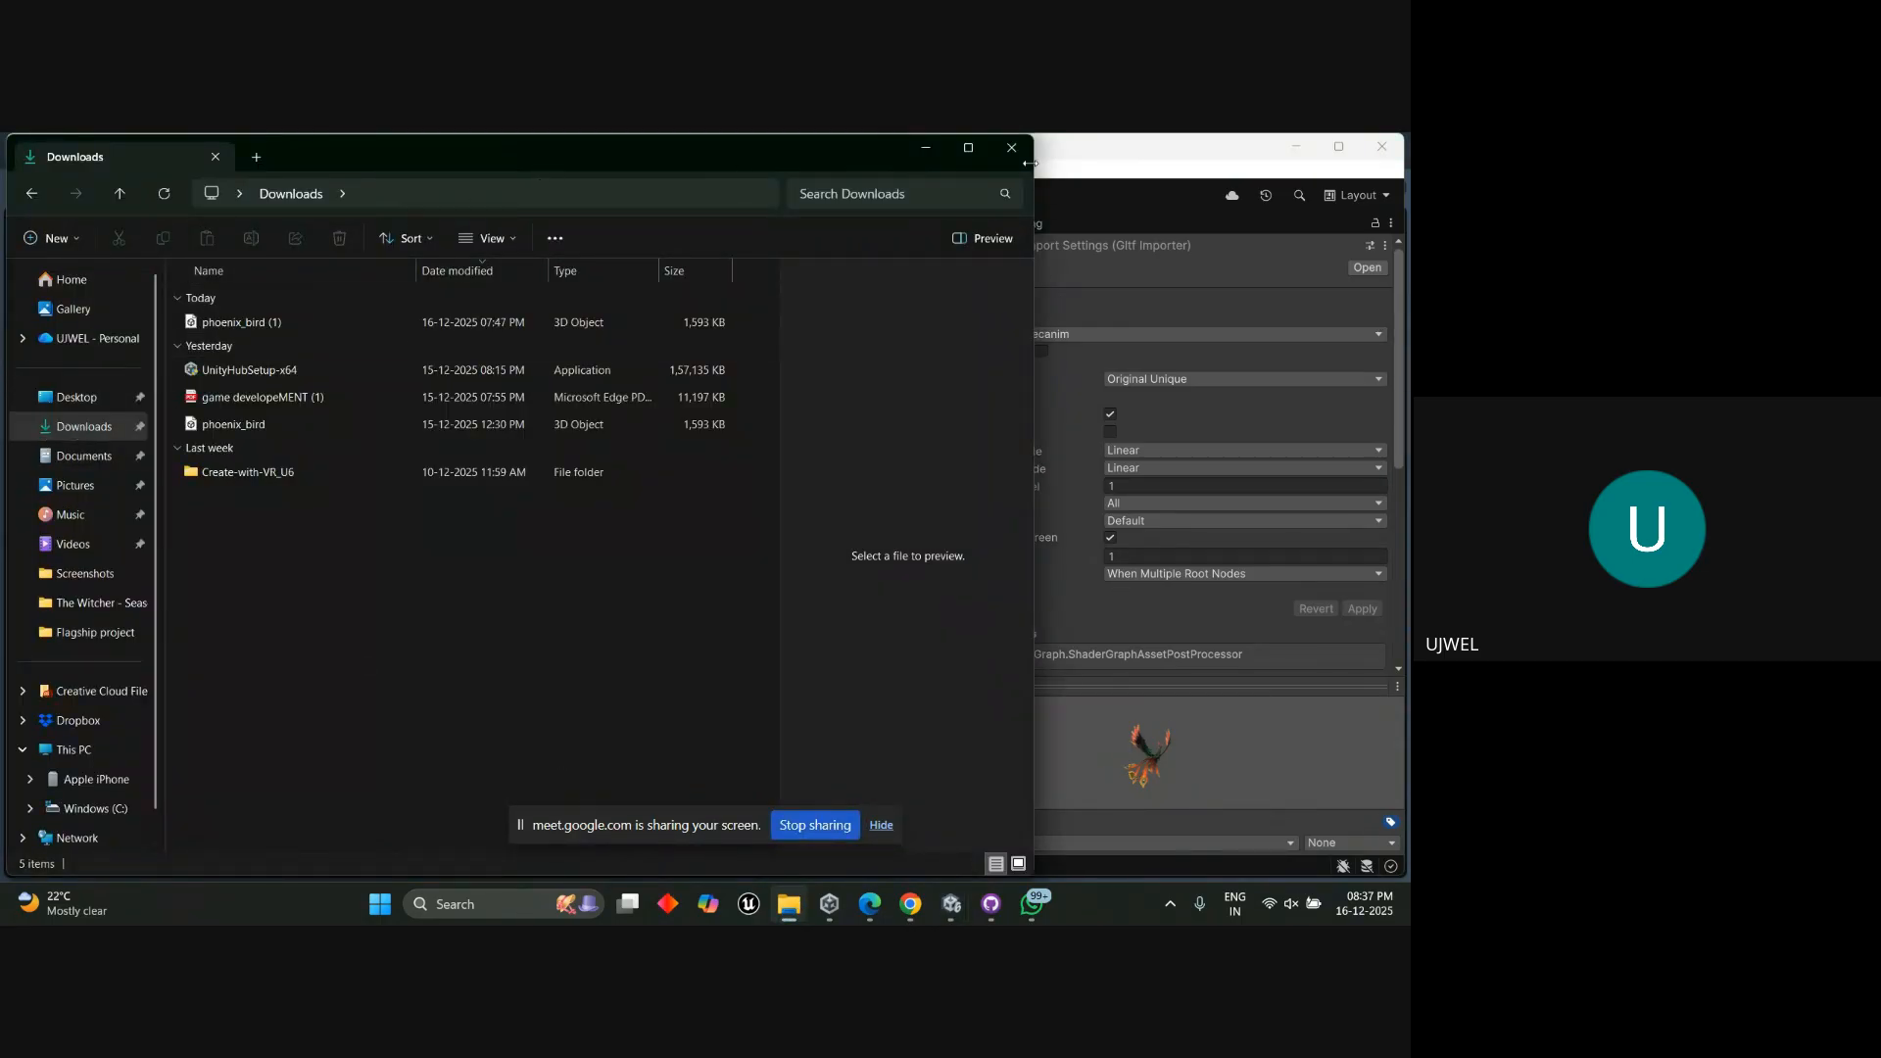
{"action": "left_click_drag", "start_coordinate": [764, 155], "coordinate": [1269, 212]}
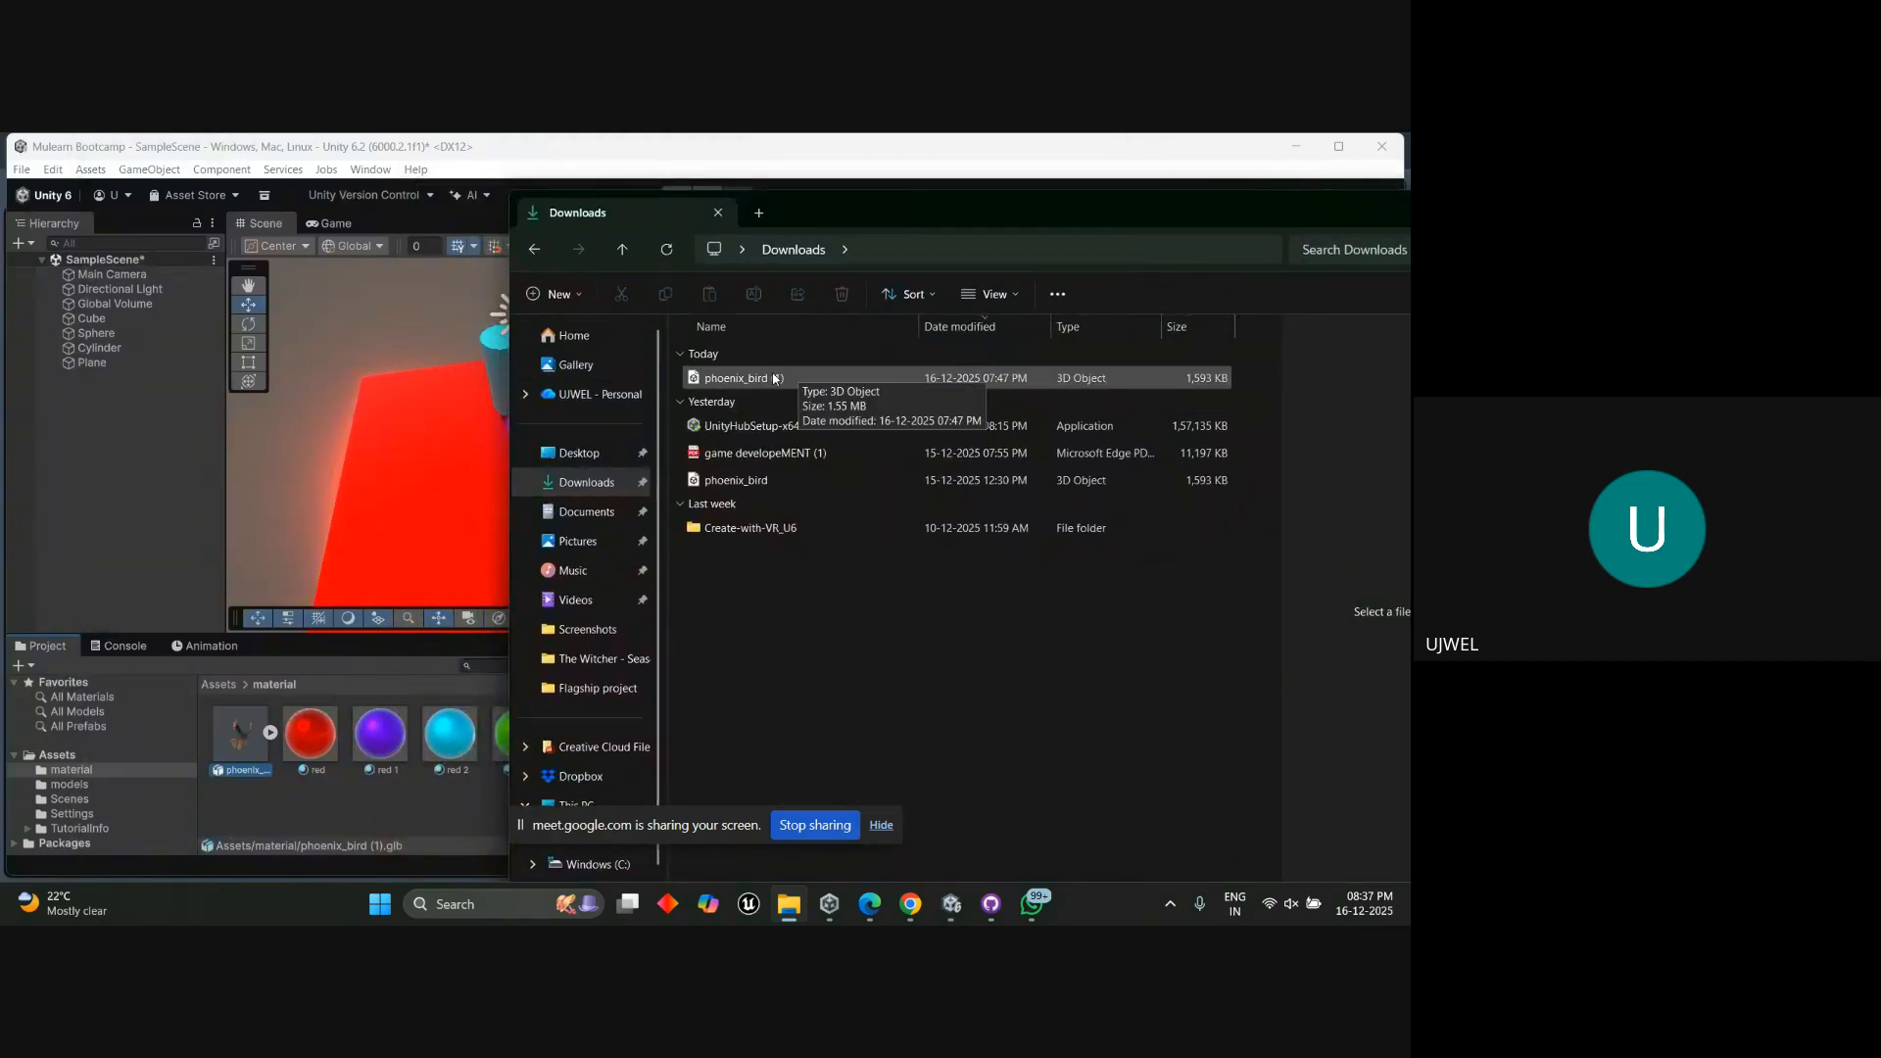
{"action": "left_click_drag", "start_coordinate": [771, 381], "coordinate": [355, 798]}
{"action": "left_click_drag", "start_coordinate": [1279, 211], "coordinate": [650, 322]}
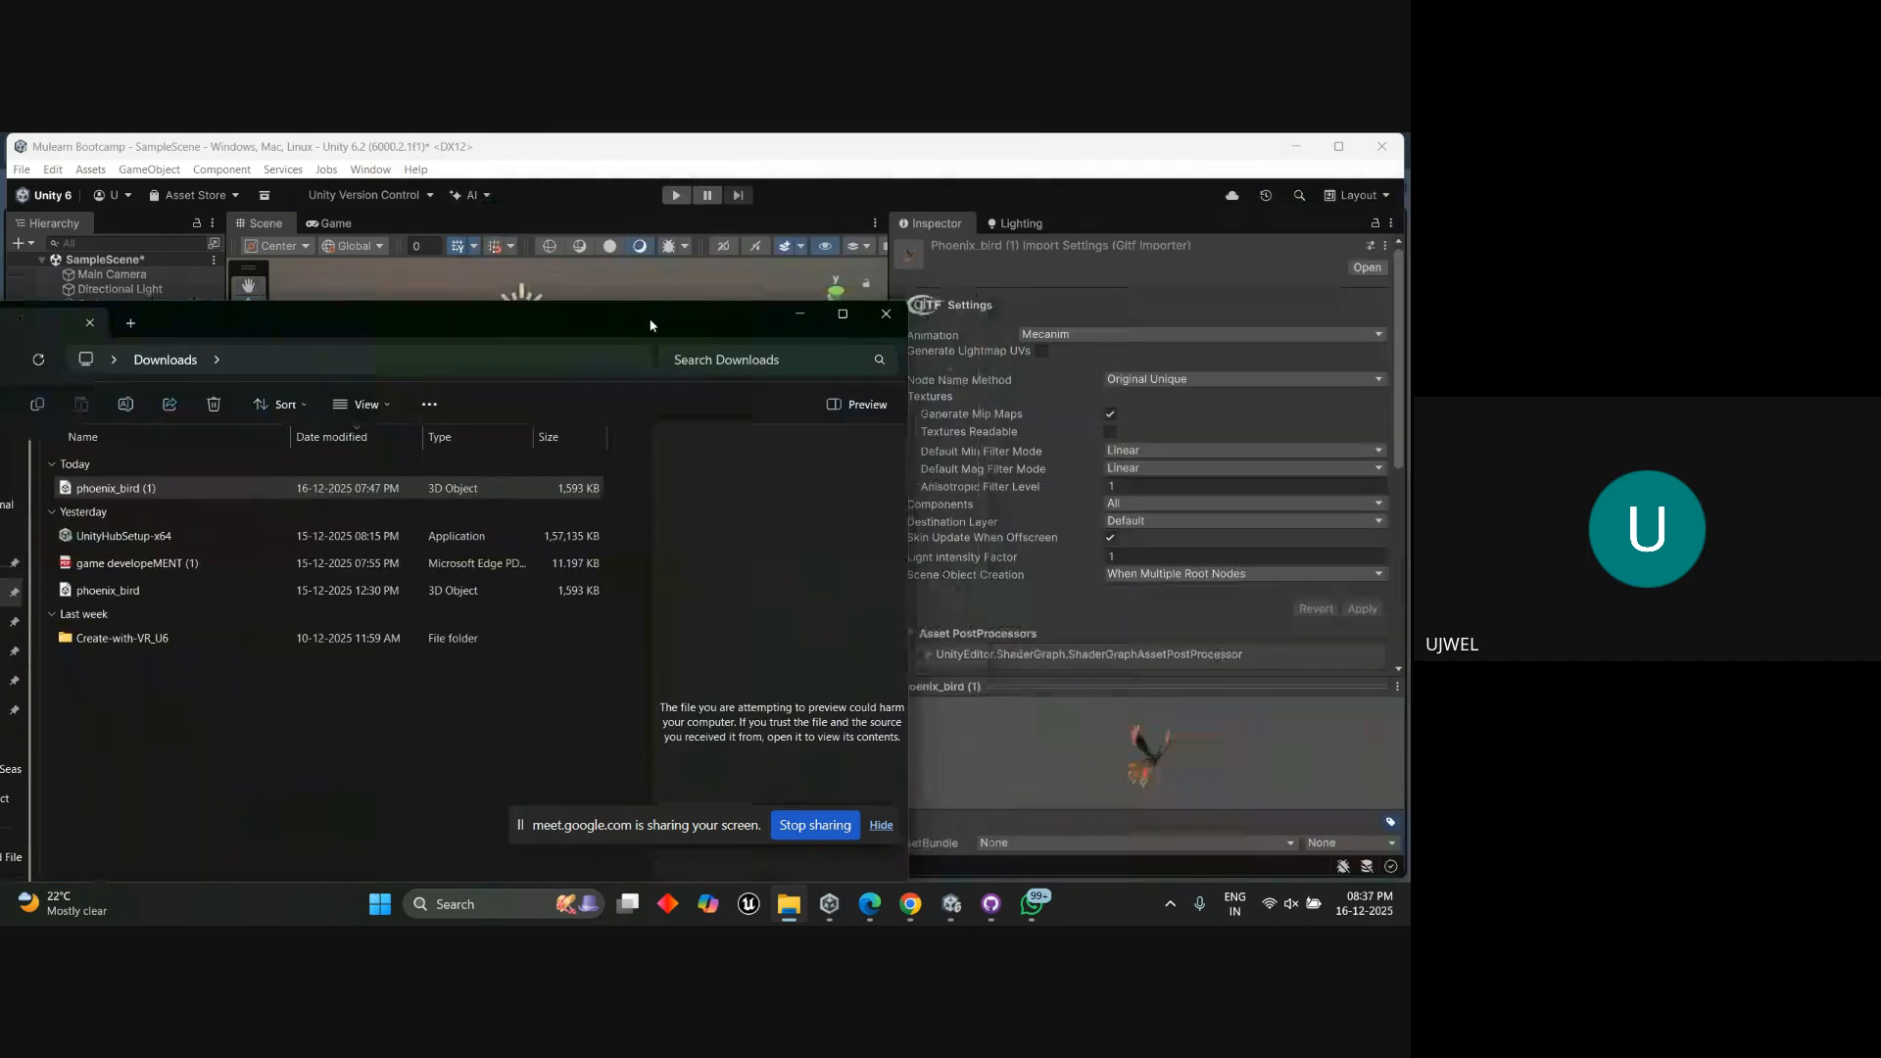
{"action": "left_click", "coordinate": [887, 318]}
{"action": "left_click", "coordinate": [316, 752]}
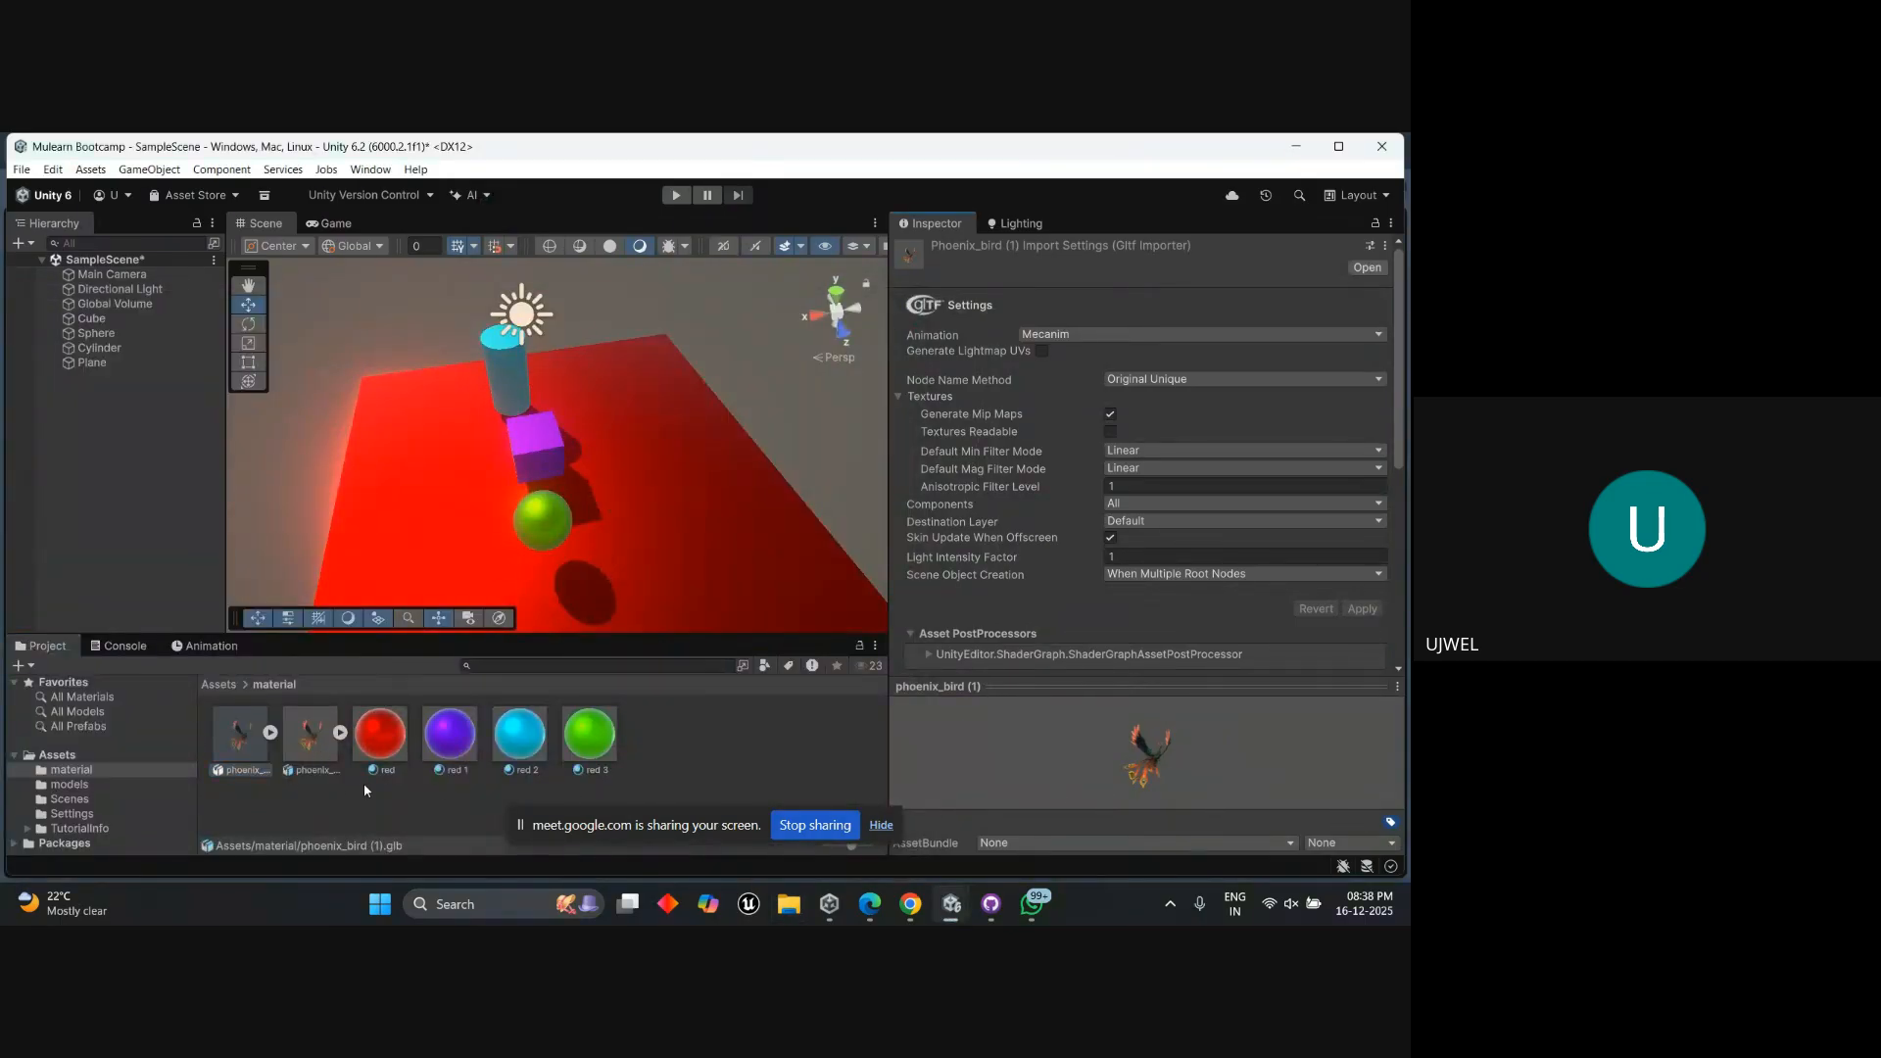
Delete both phoenix_bird (1) copies from the material folder and open the models folder.
{"action": "left_click", "coordinate": [320, 741]}
{"action": "key", "text": "Delete"}
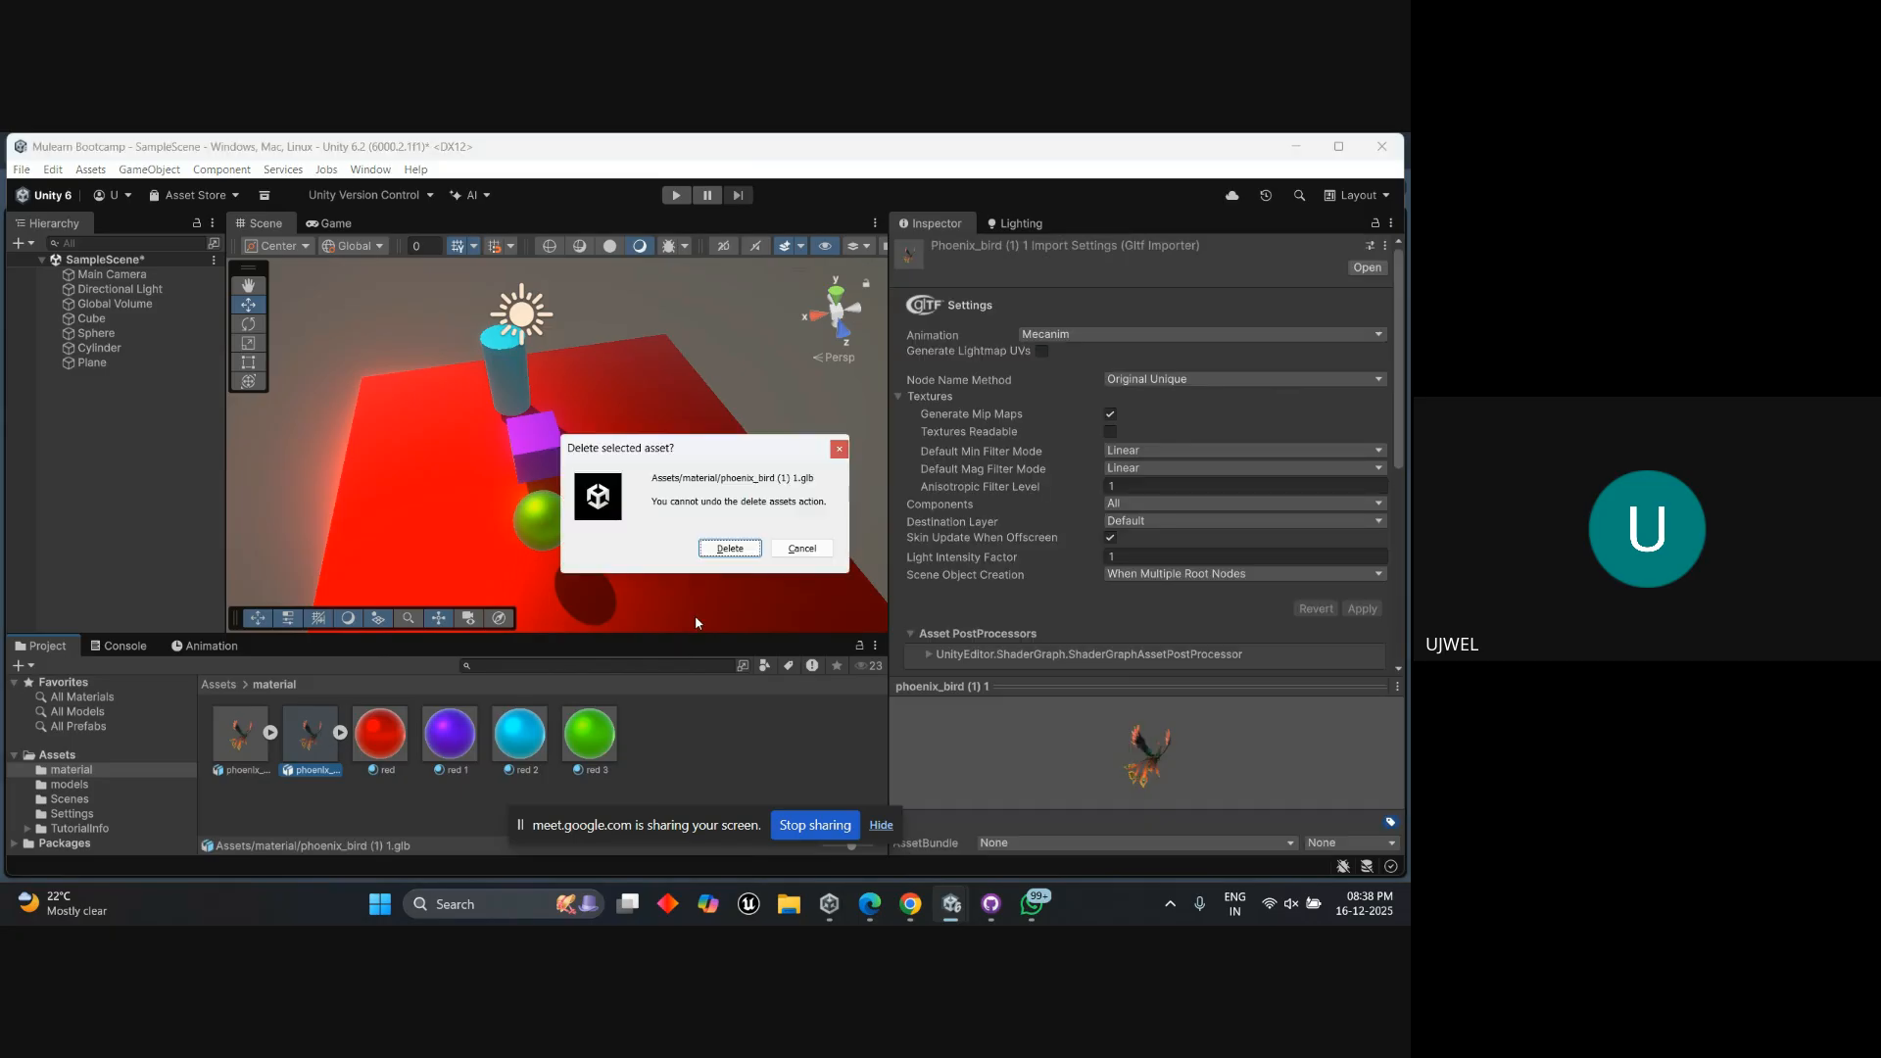
{"action": "left_click", "coordinate": [736, 550]}
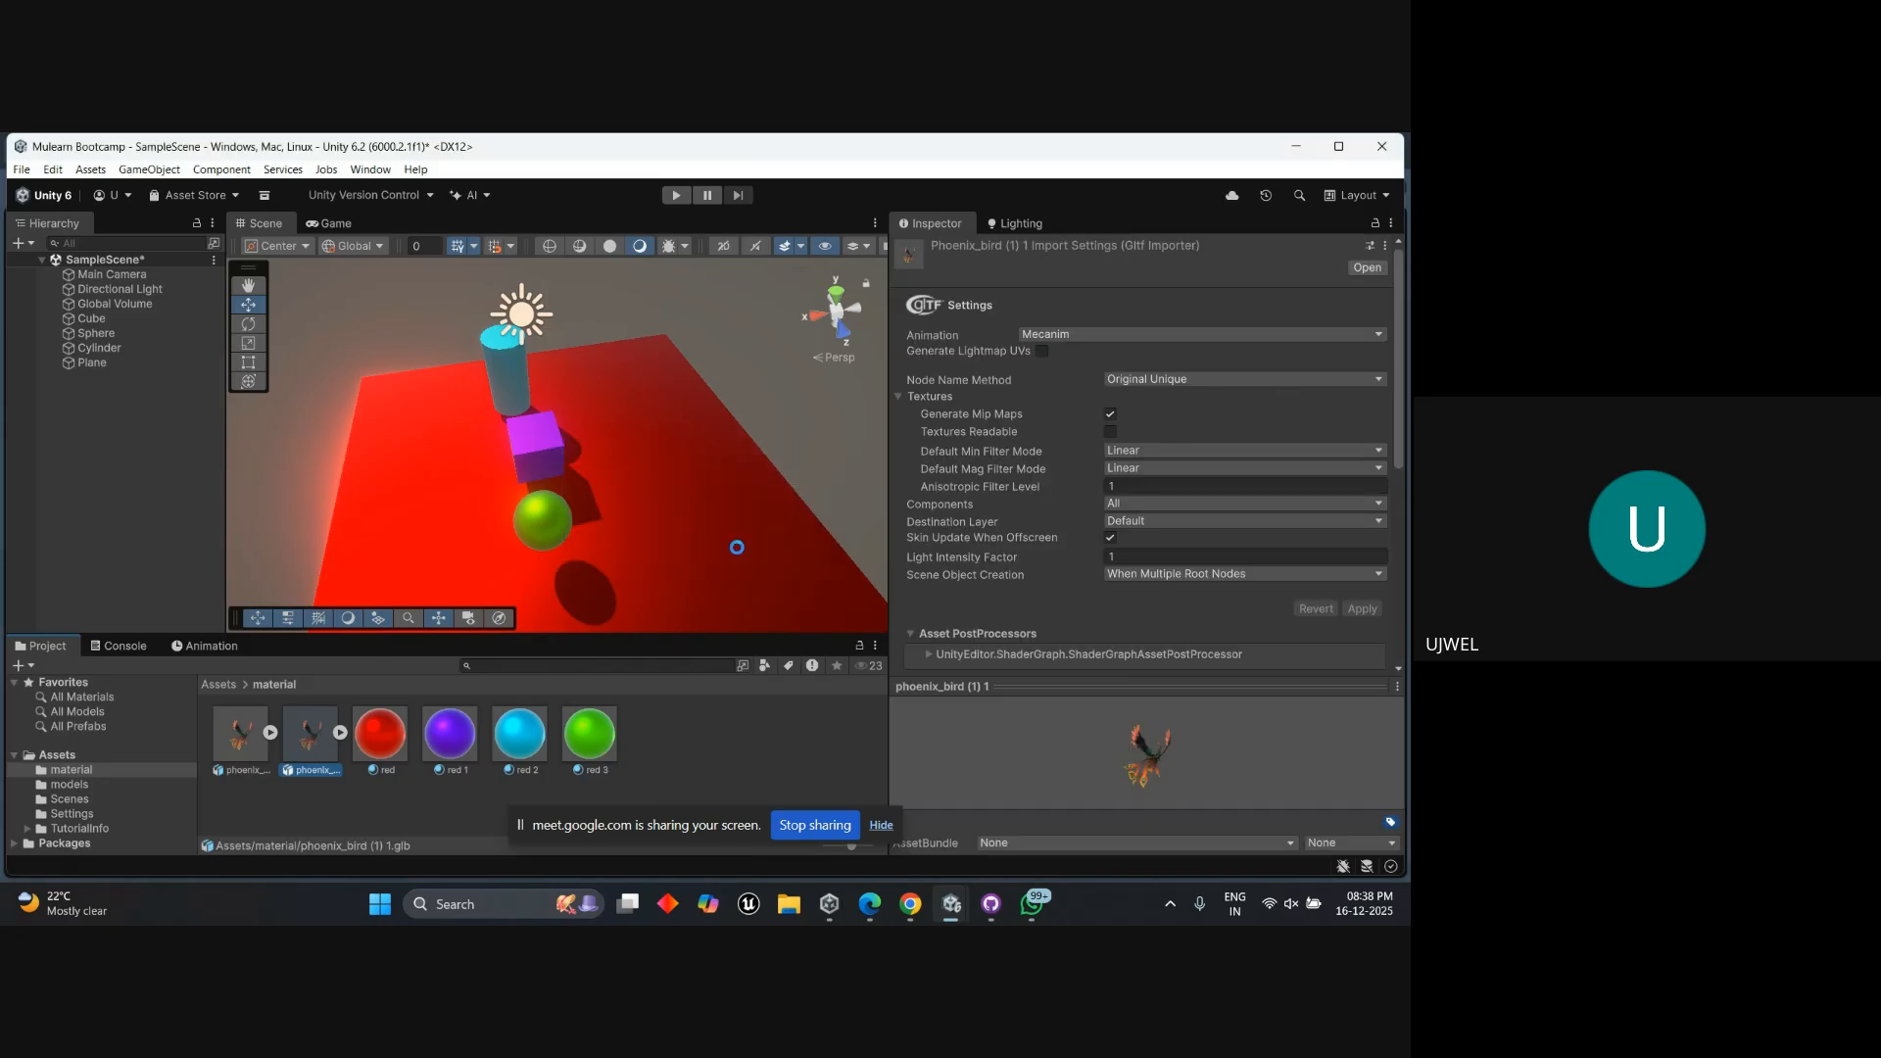
{"action": "left_click", "coordinate": [252, 741]}
{"action": "key", "text": "Delete"}
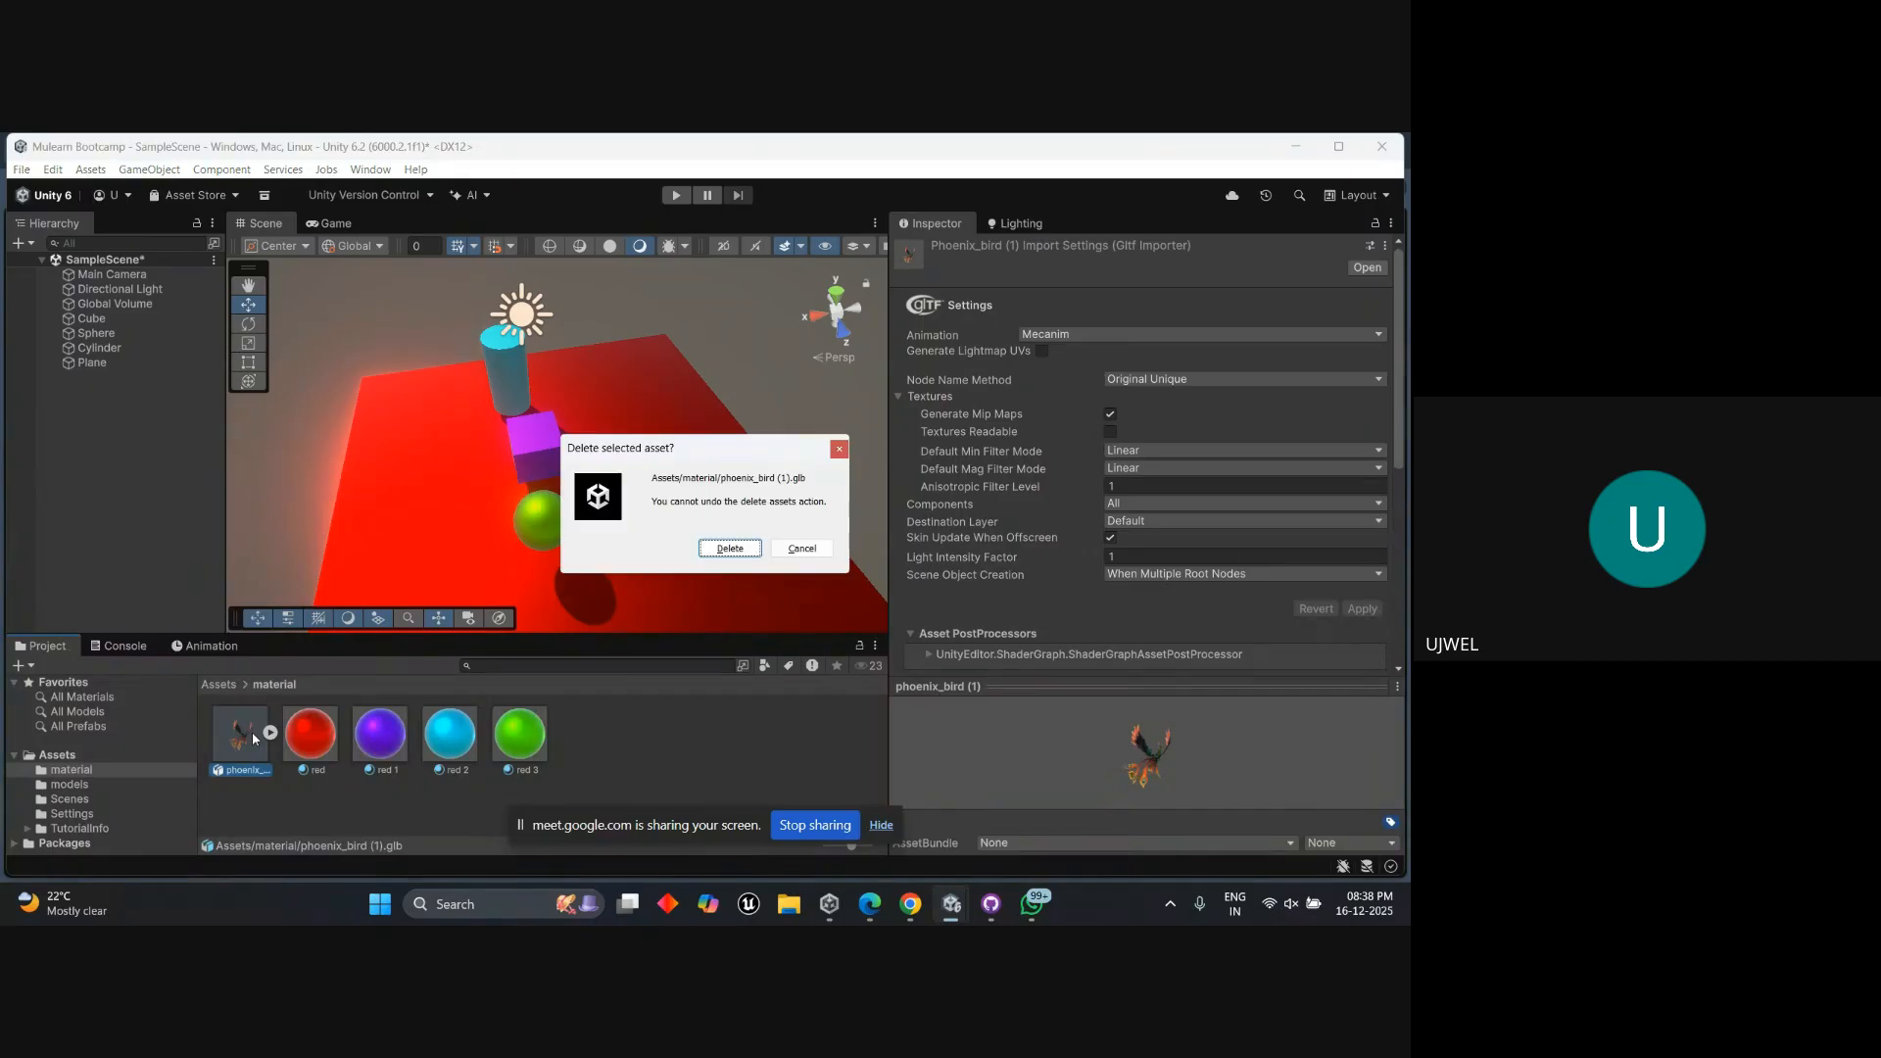
{"action": "left_click", "coordinate": [729, 549]}
{"action": "left_click", "coordinate": [217, 689]}
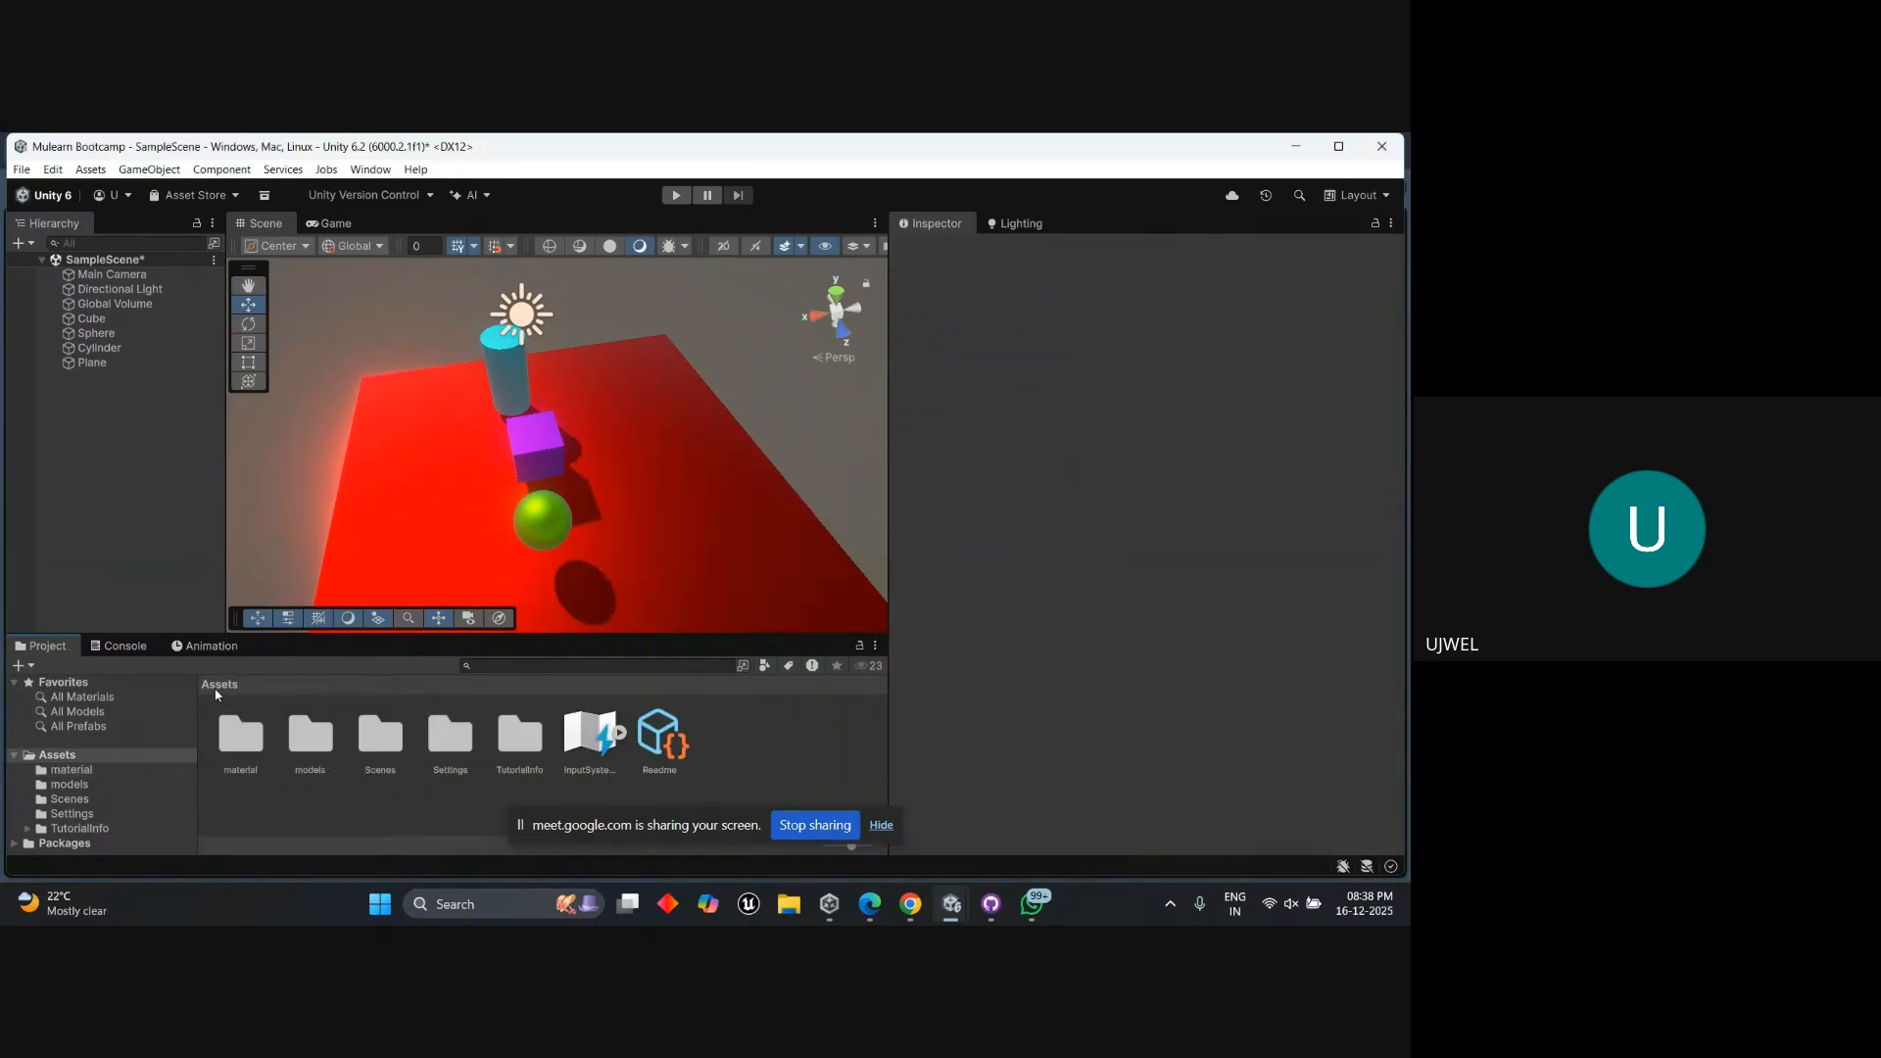
{"action": "double_click", "coordinate": [309, 733]}
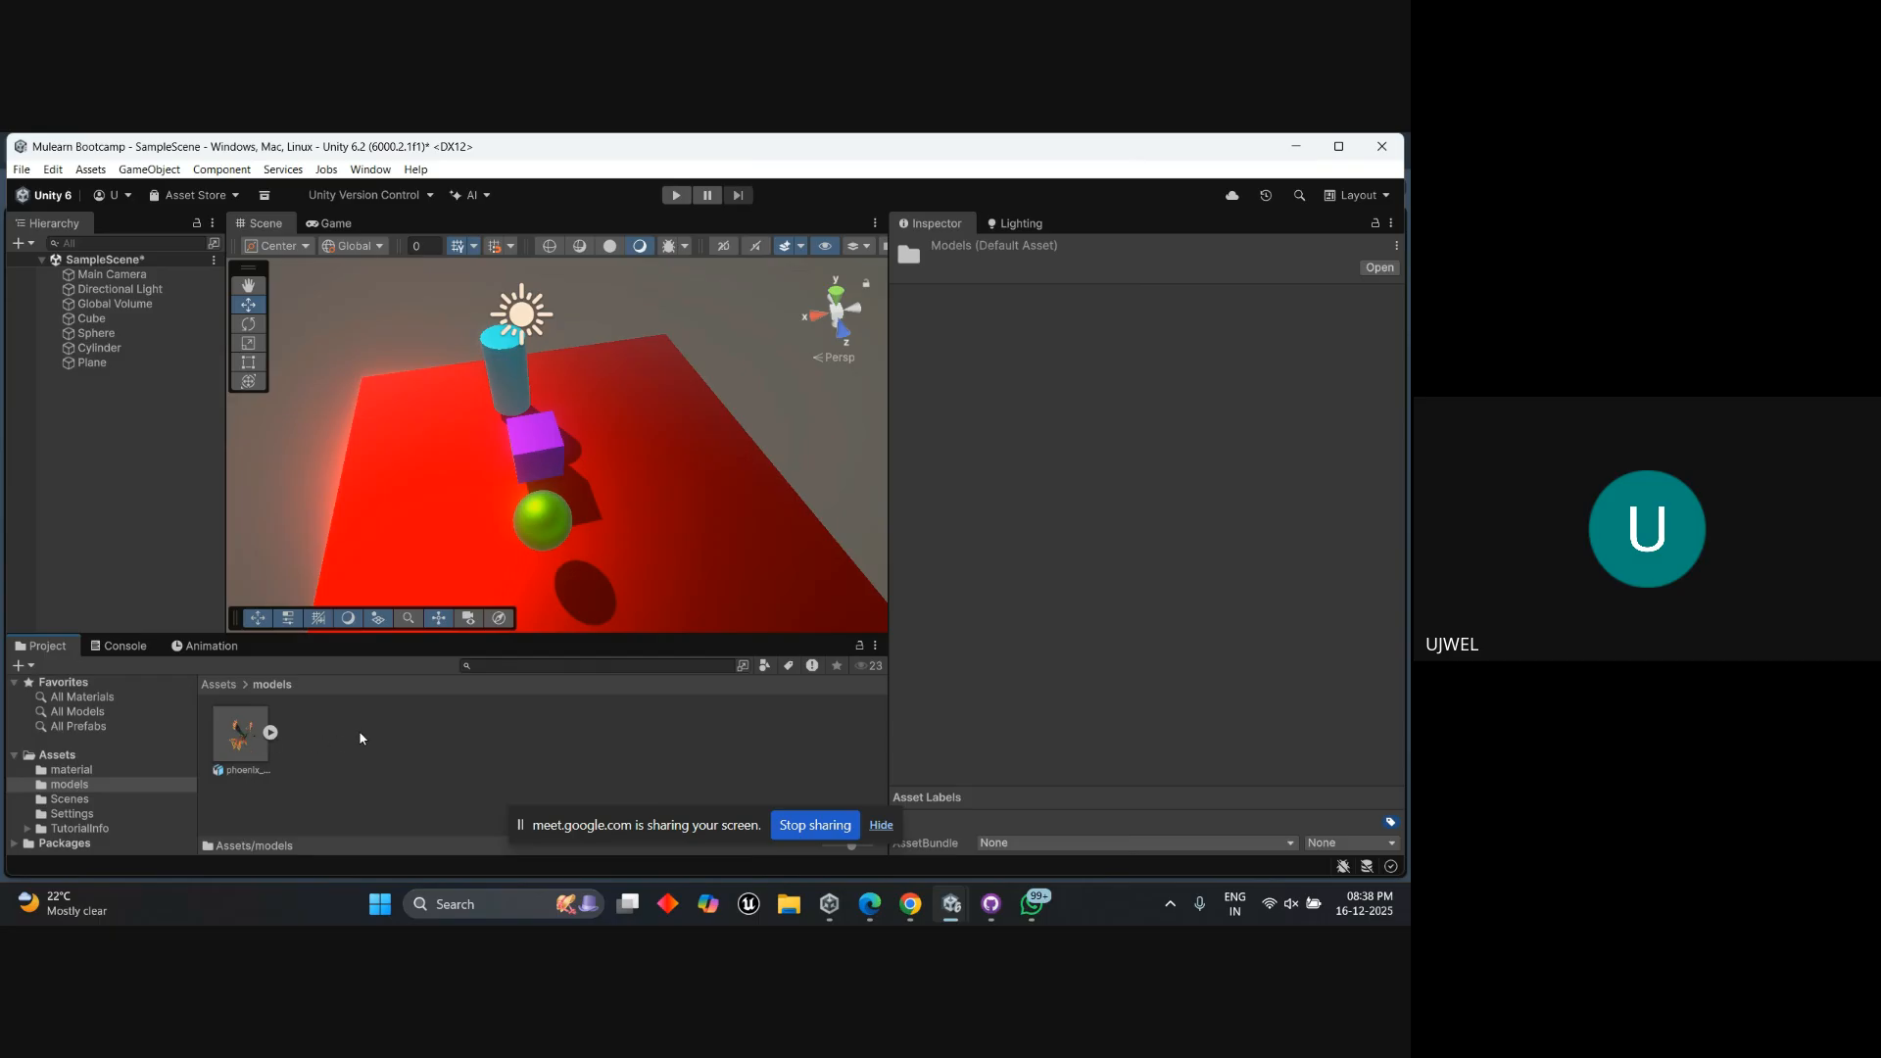
Review how to import phoenix_bird (1) from Downloads as a new asset in the models folder, closing the dialog without importing.
{"action": "right_click", "coordinate": [407, 733]}
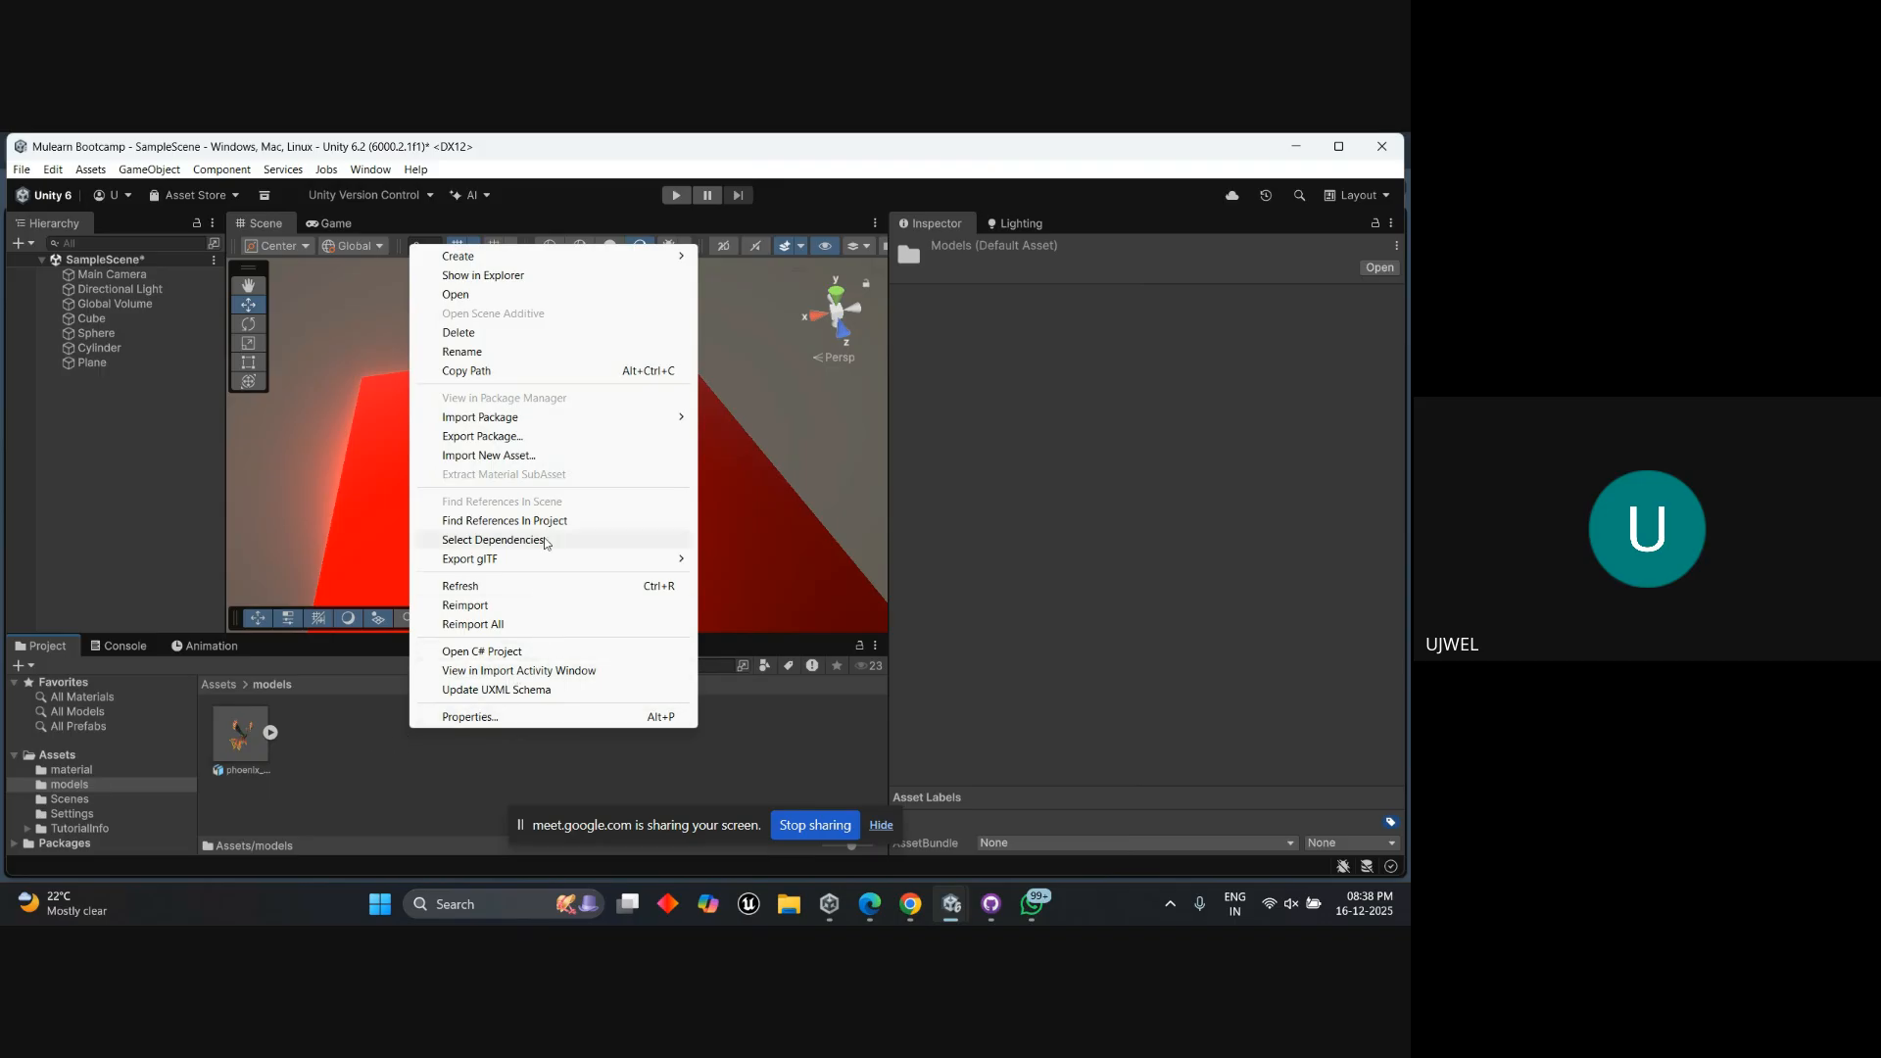
{"action": "mouse_move", "coordinate": [655, 426]}
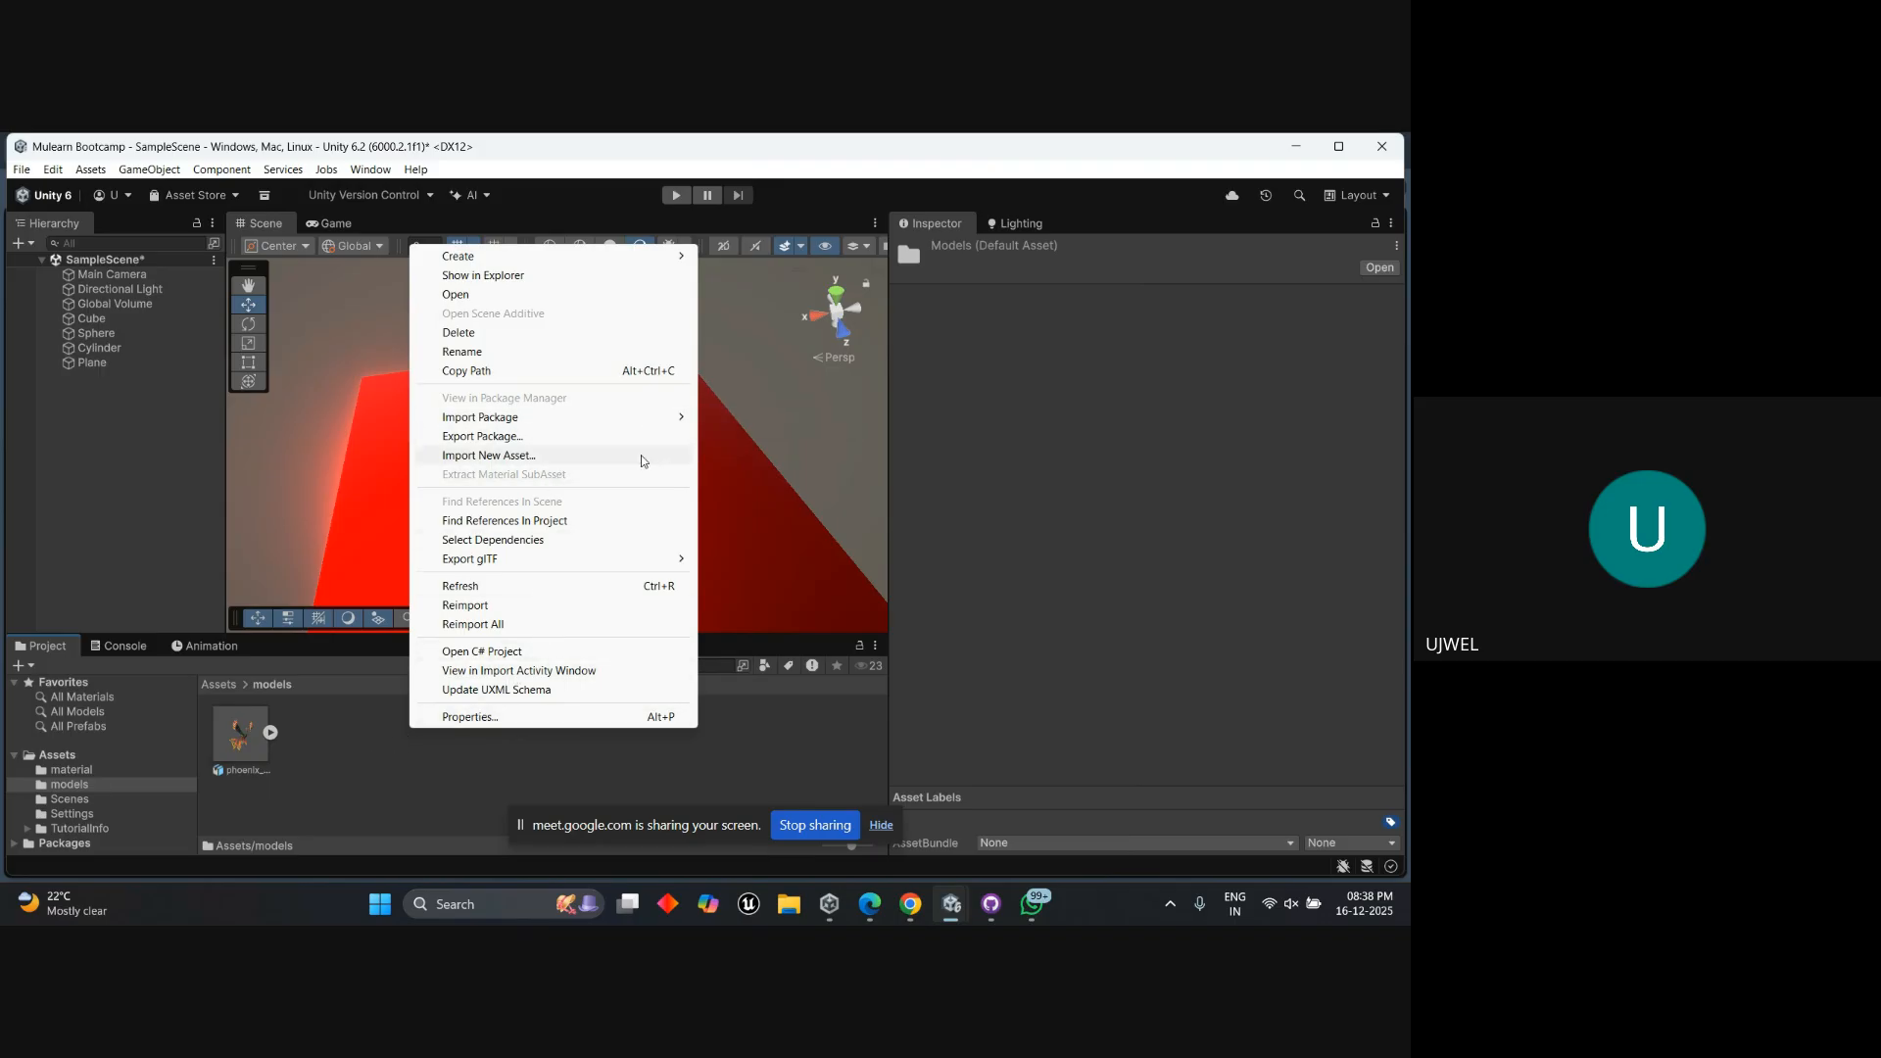
{"action": "left_click", "coordinate": [643, 458]}
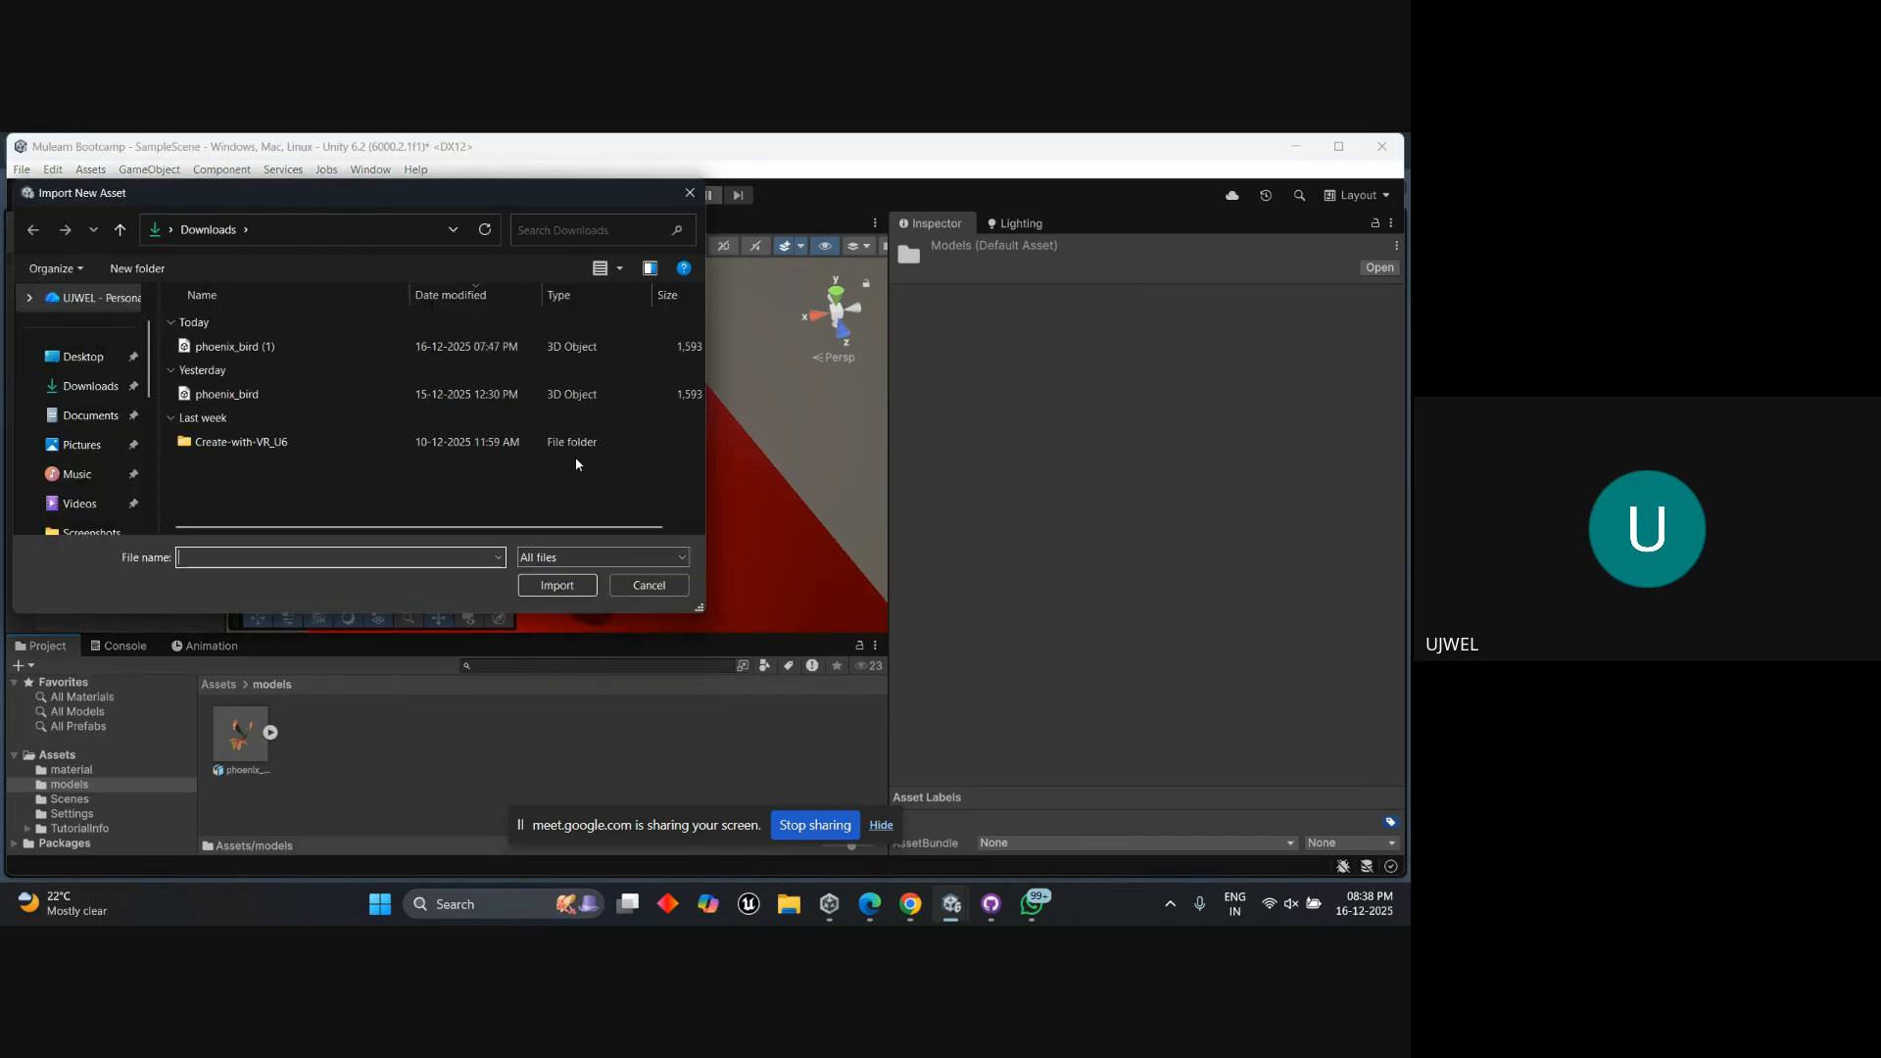
{"action": "left_click", "coordinate": [79, 388]}
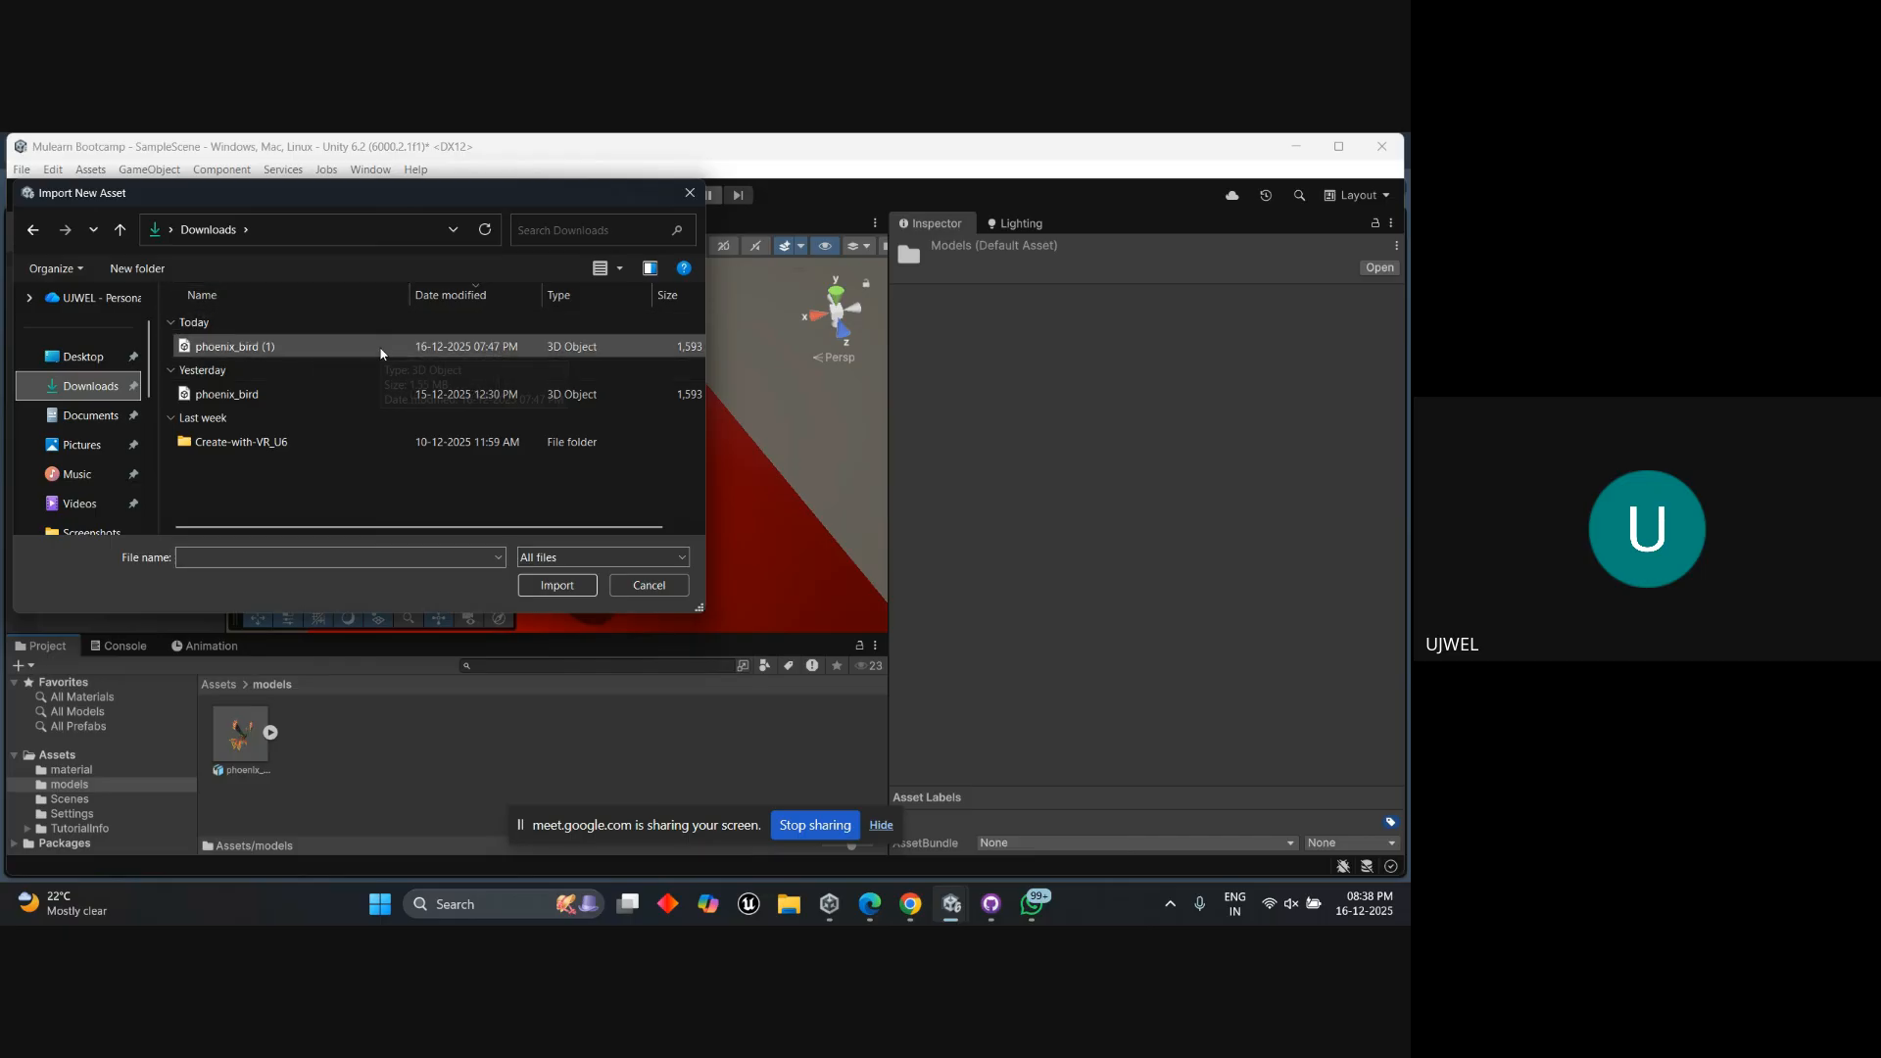
{"action": "left_click", "coordinate": [489, 348]}
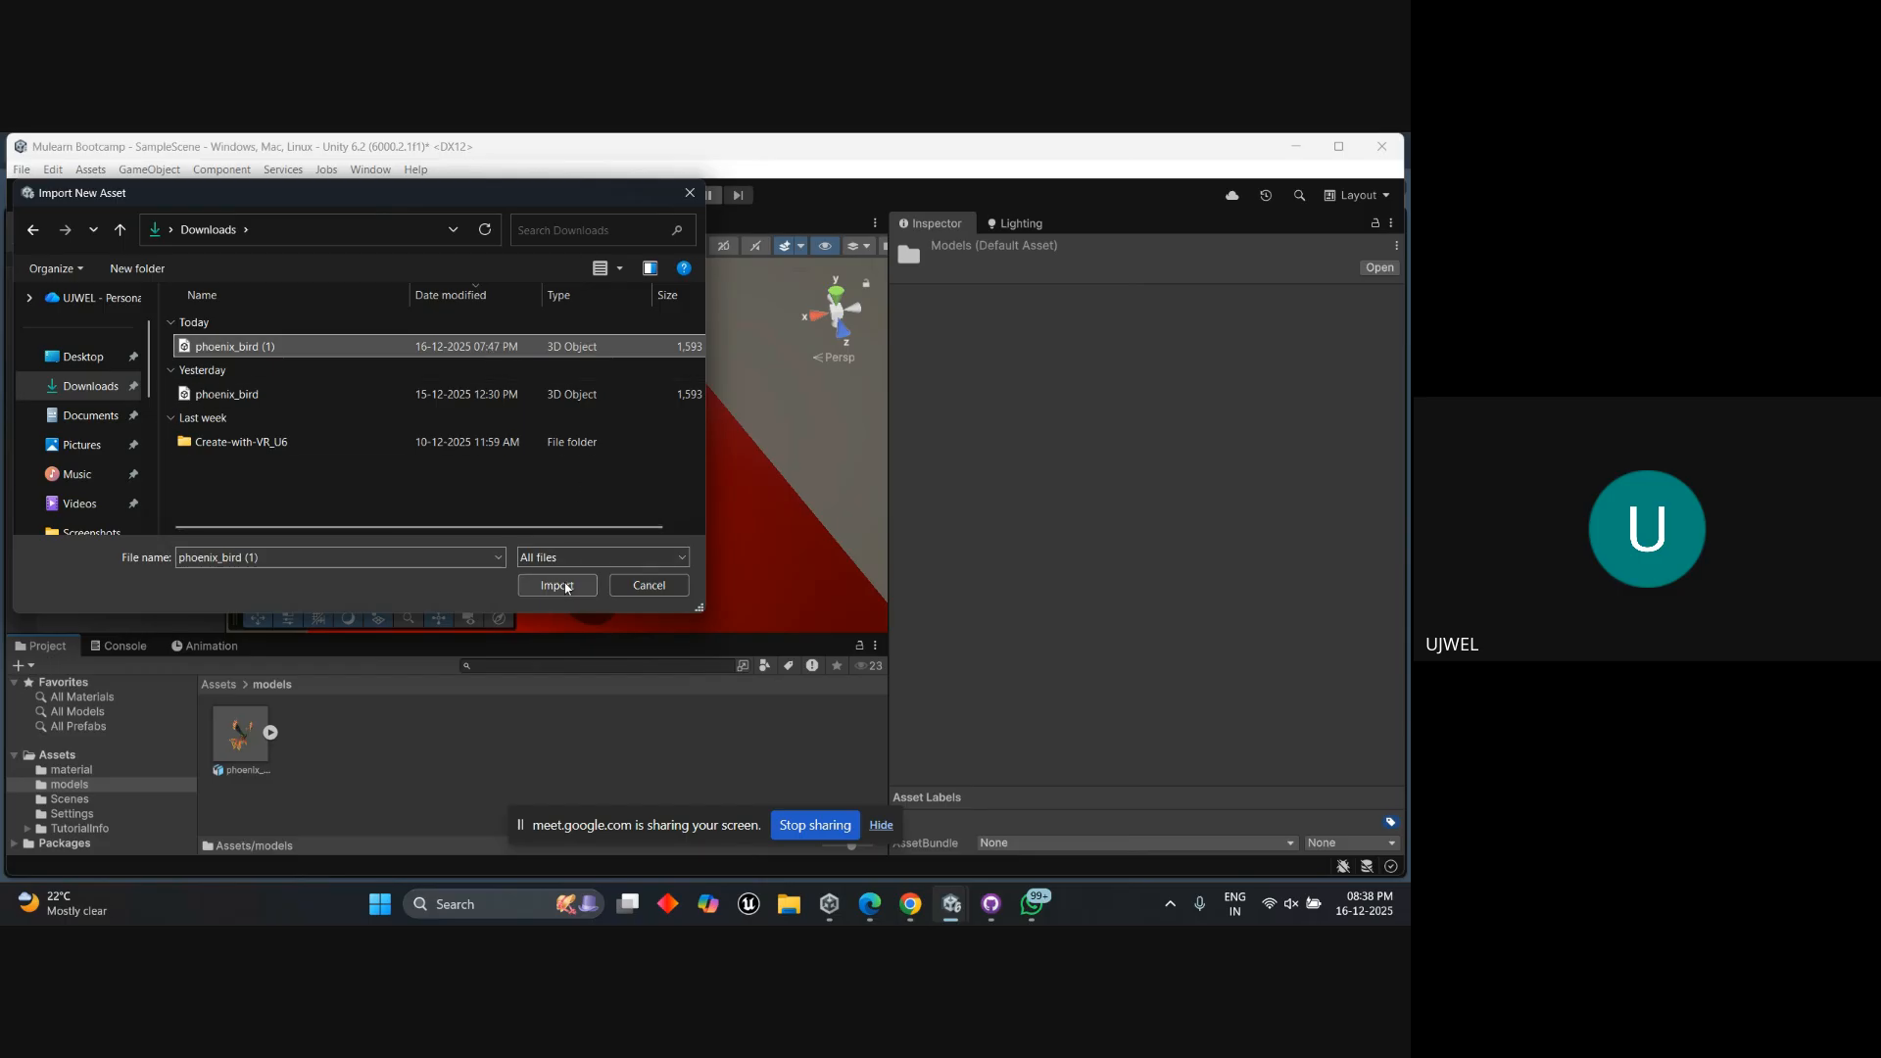
{"action": "left_click", "coordinate": [691, 194]}
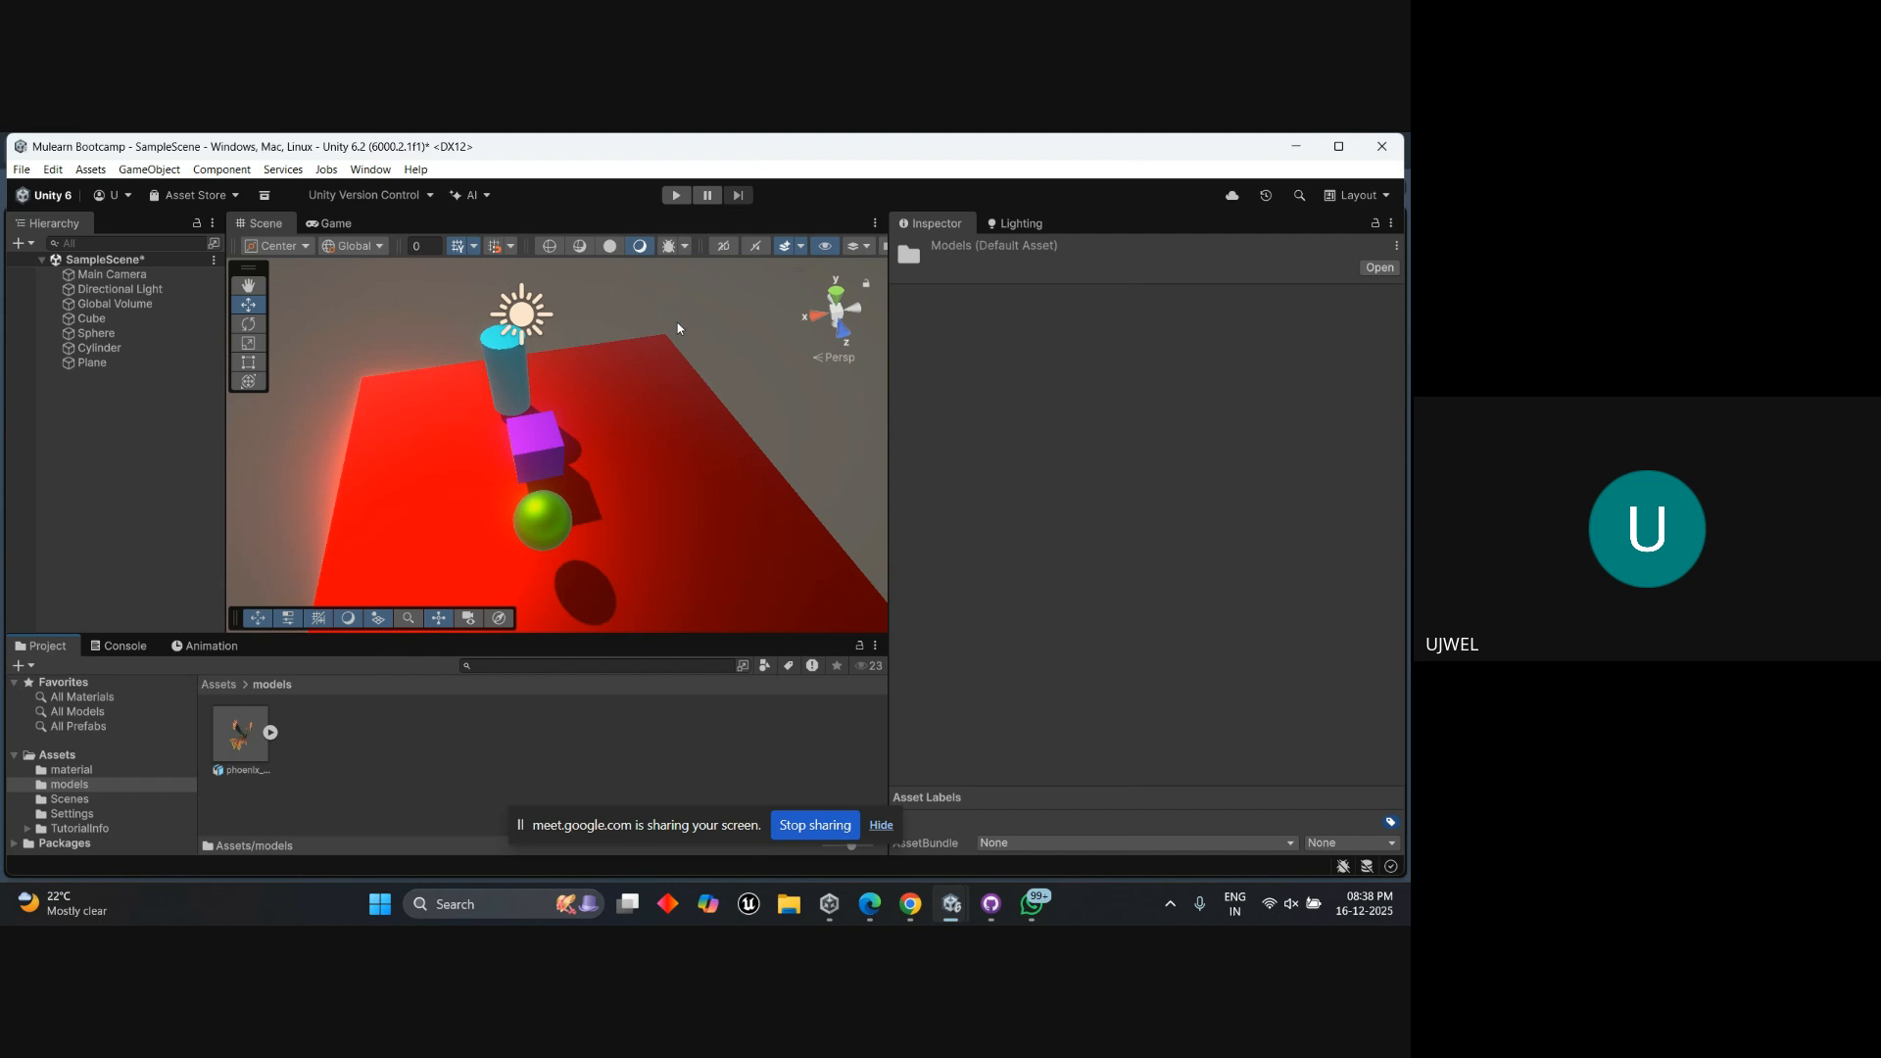
{"action": "right_click", "coordinate": [427, 748]}
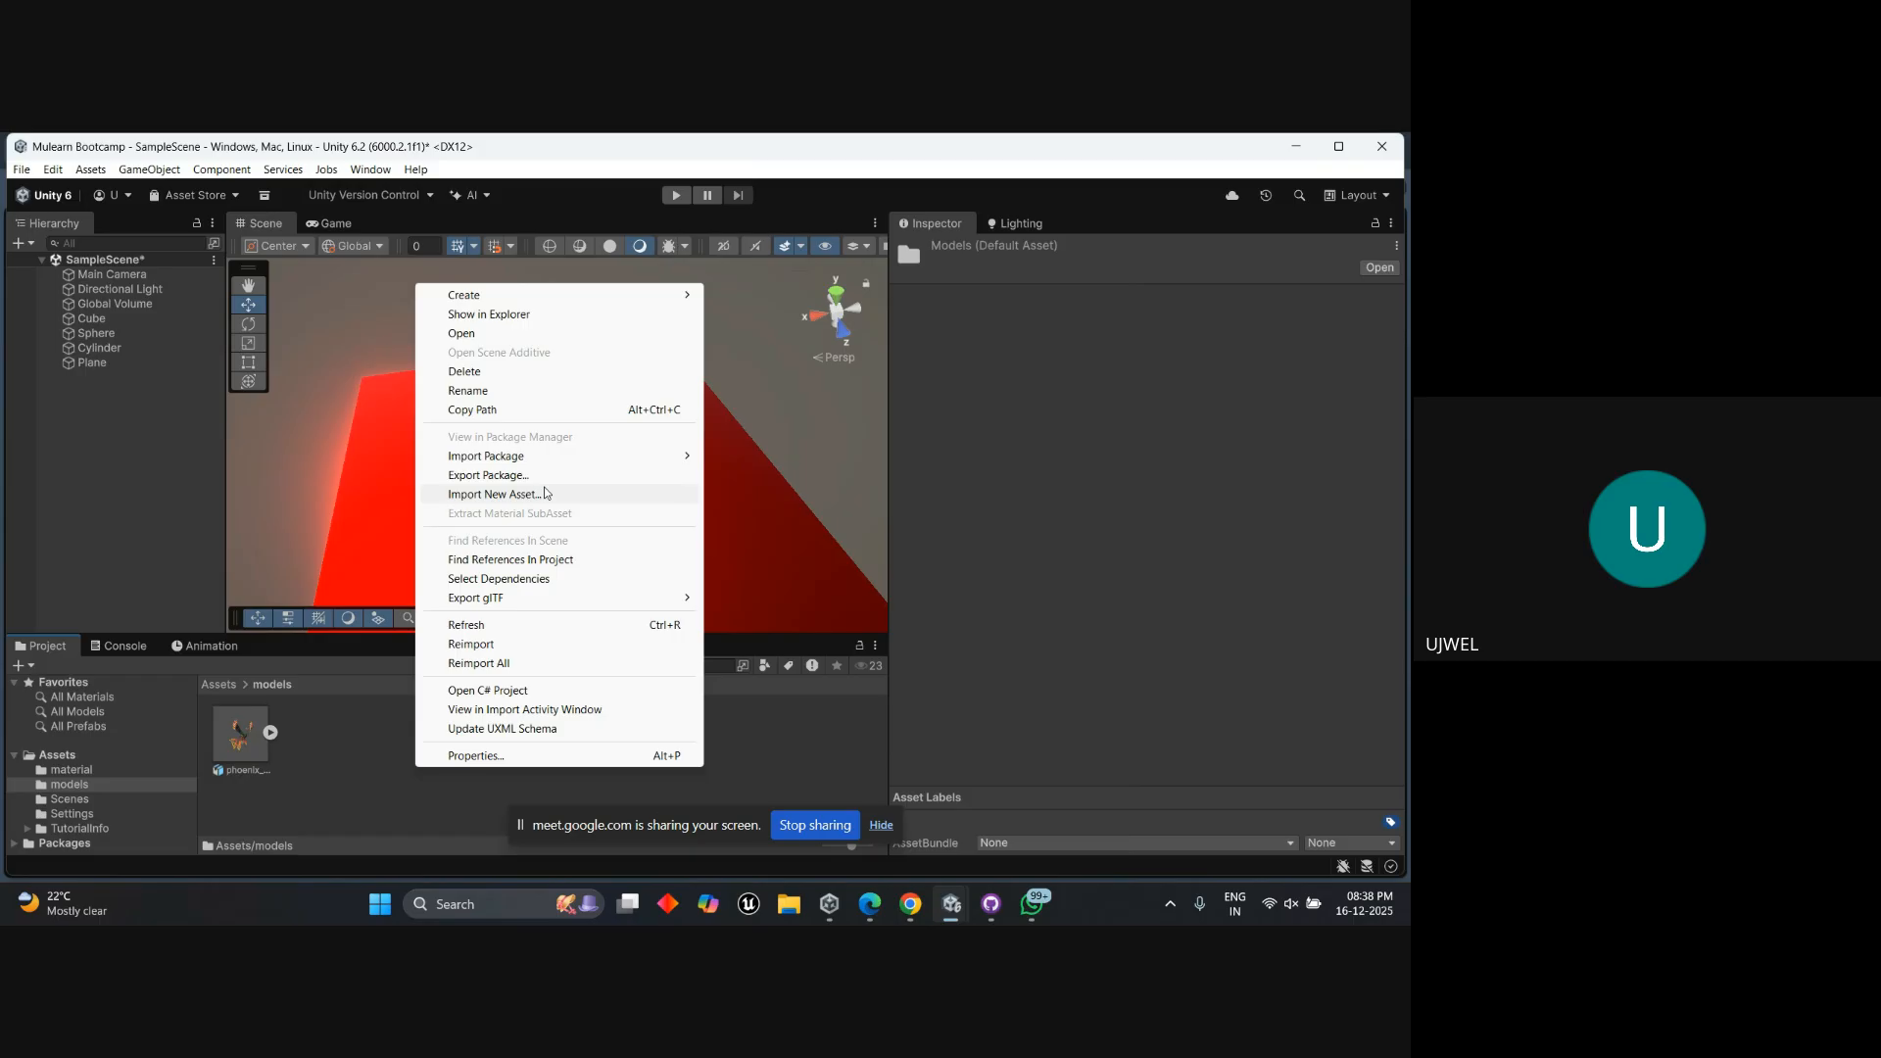
{"action": "left_click", "coordinate": [773, 717]}
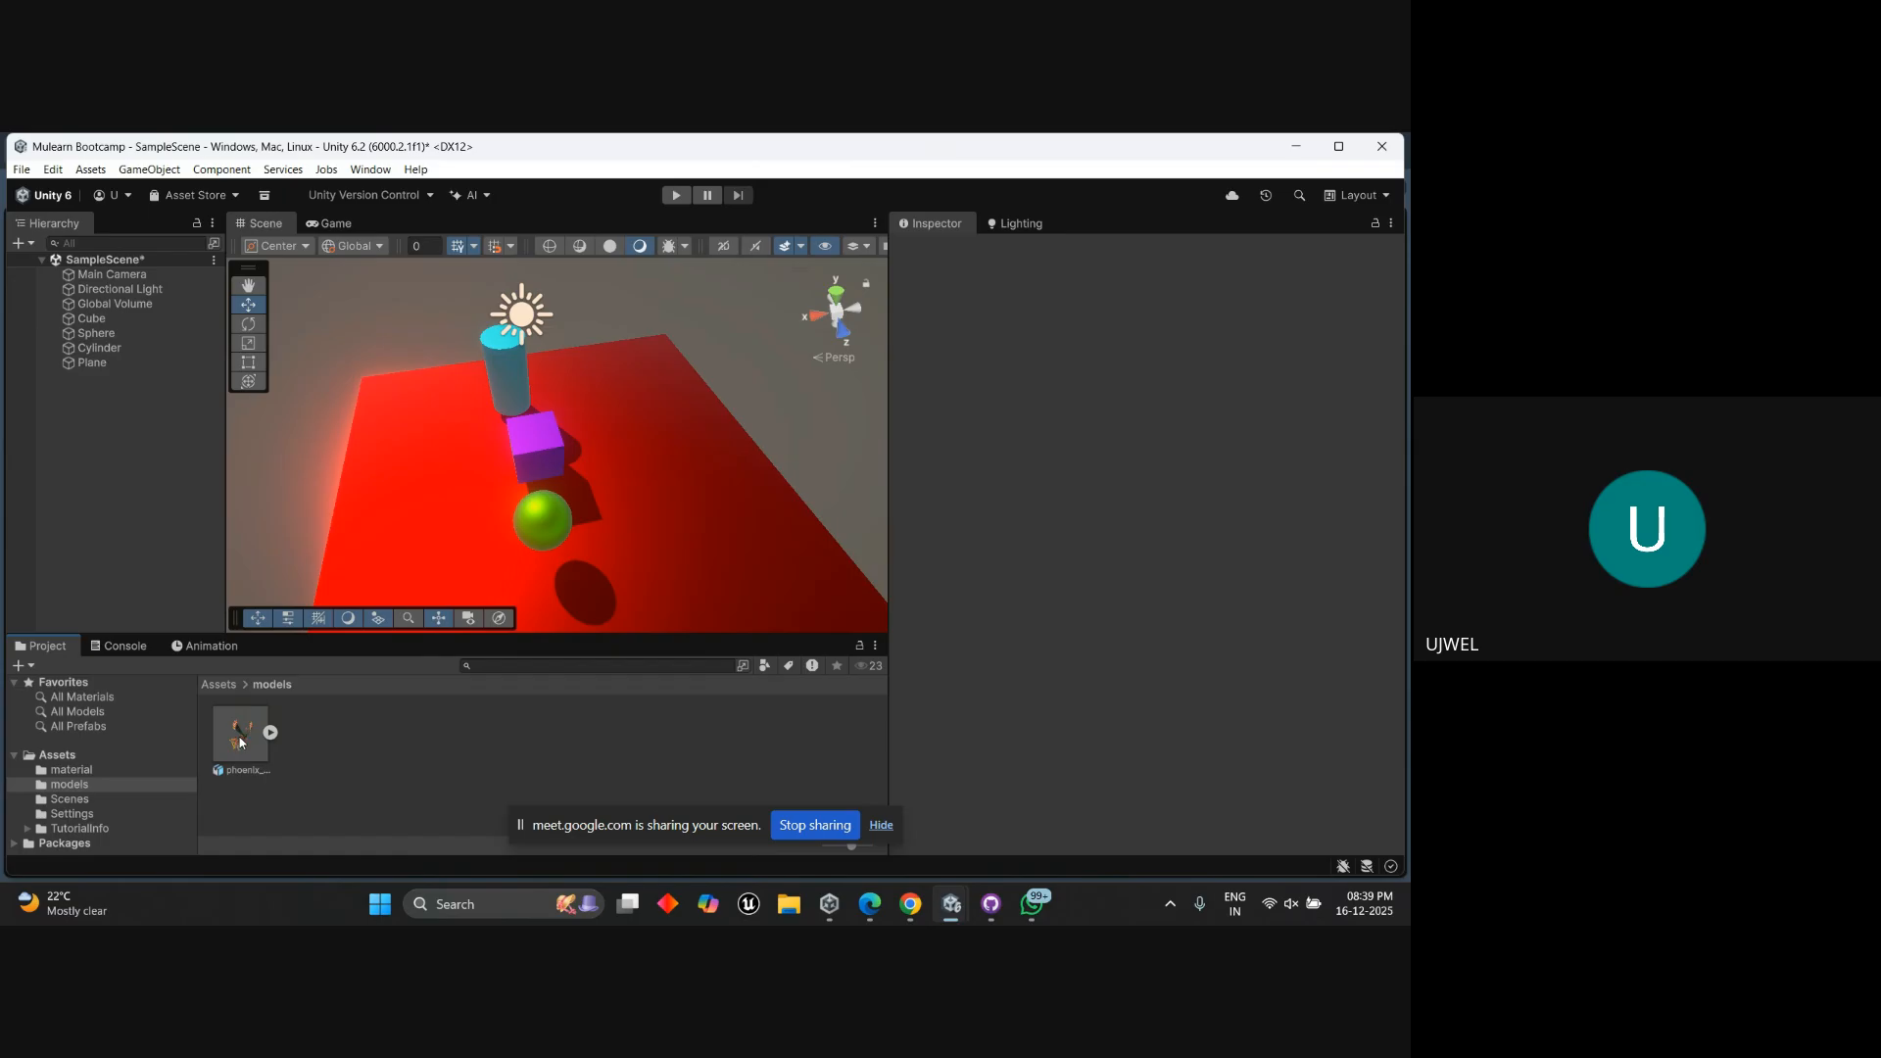
Place the phoenix bird model from the models folder into the scene over the plane and frame it in view.
{"action": "mouse_move", "coordinate": [240, 746]}
{"action": "left_mouse_down"}
{"action": "mouse_move", "coordinate": [303, 592]}
{"action": "mouse_move", "coordinate": [431, 468]}
{"action": "mouse_move", "coordinate": [627, 414]}
{"action": "left_mouse_up"}
{"action": "scroll", "coordinate": [627, 415], "scroll_direction": "down", "scroll_amount": 5}
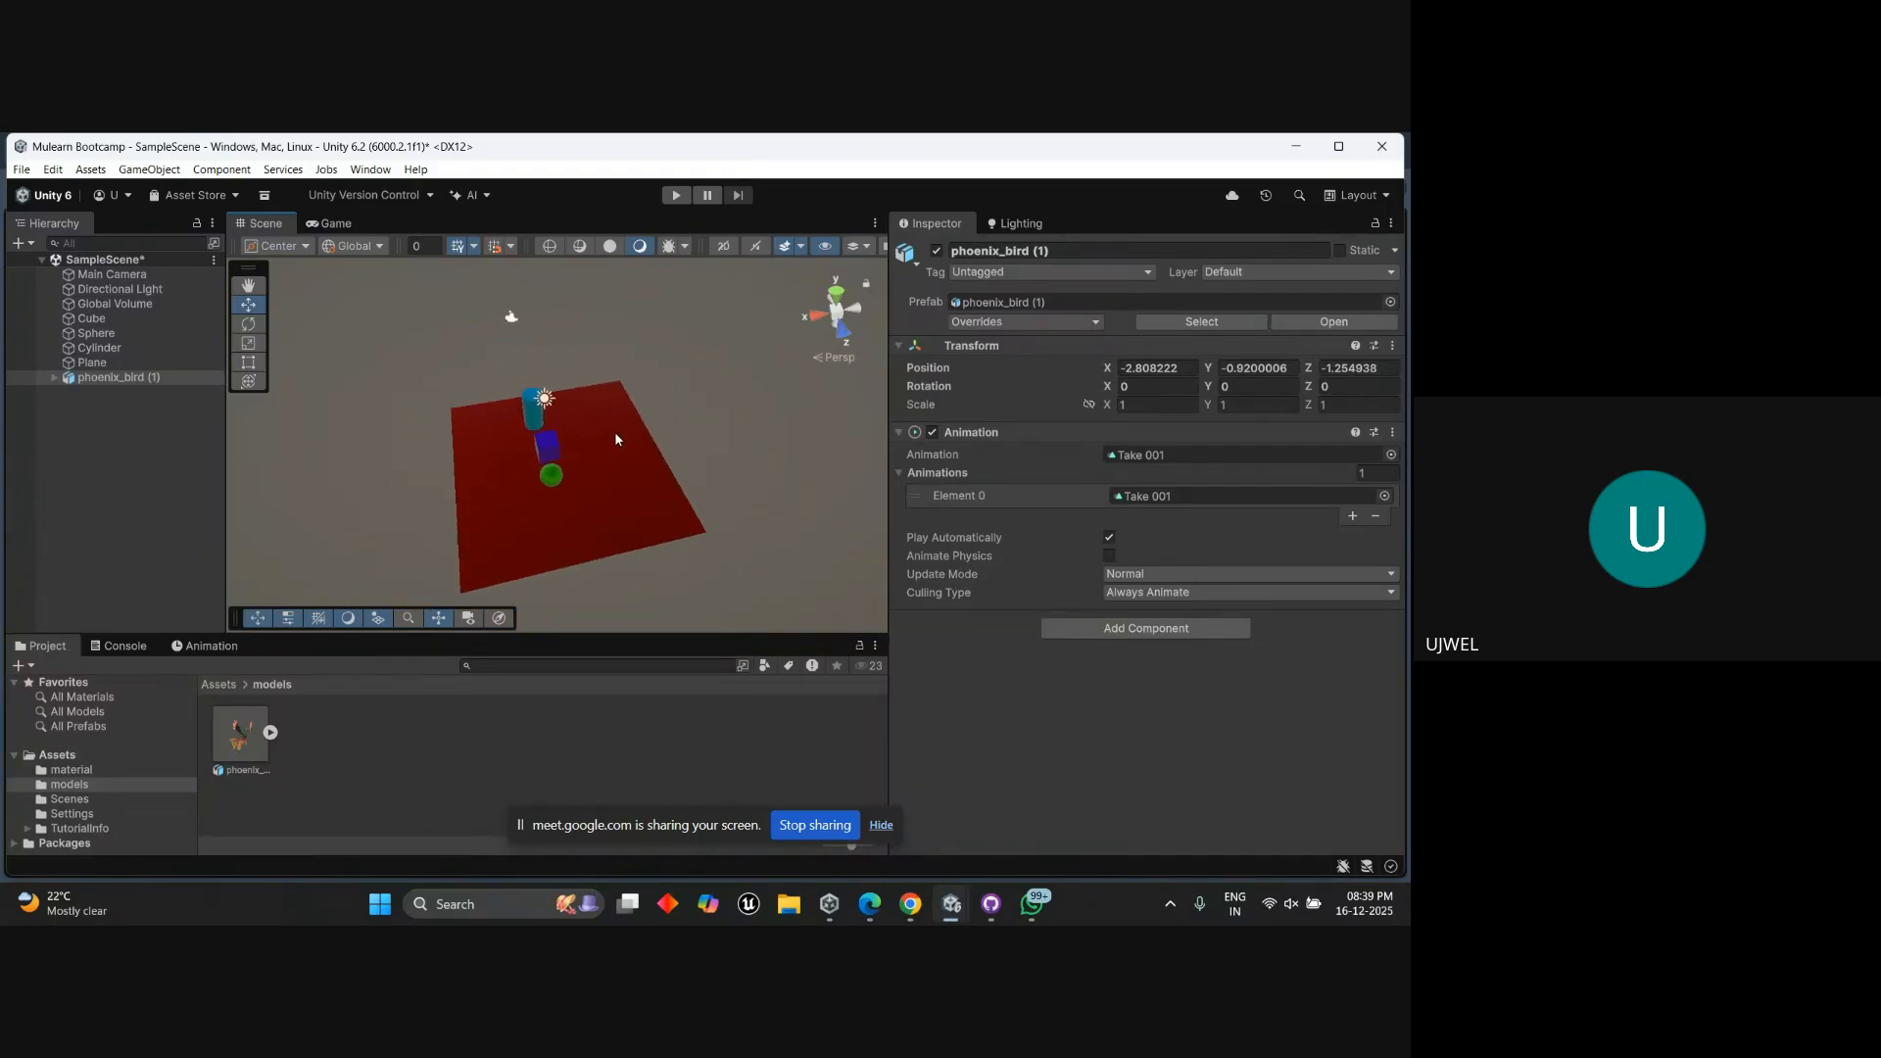
{"action": "key", "text": "f"}
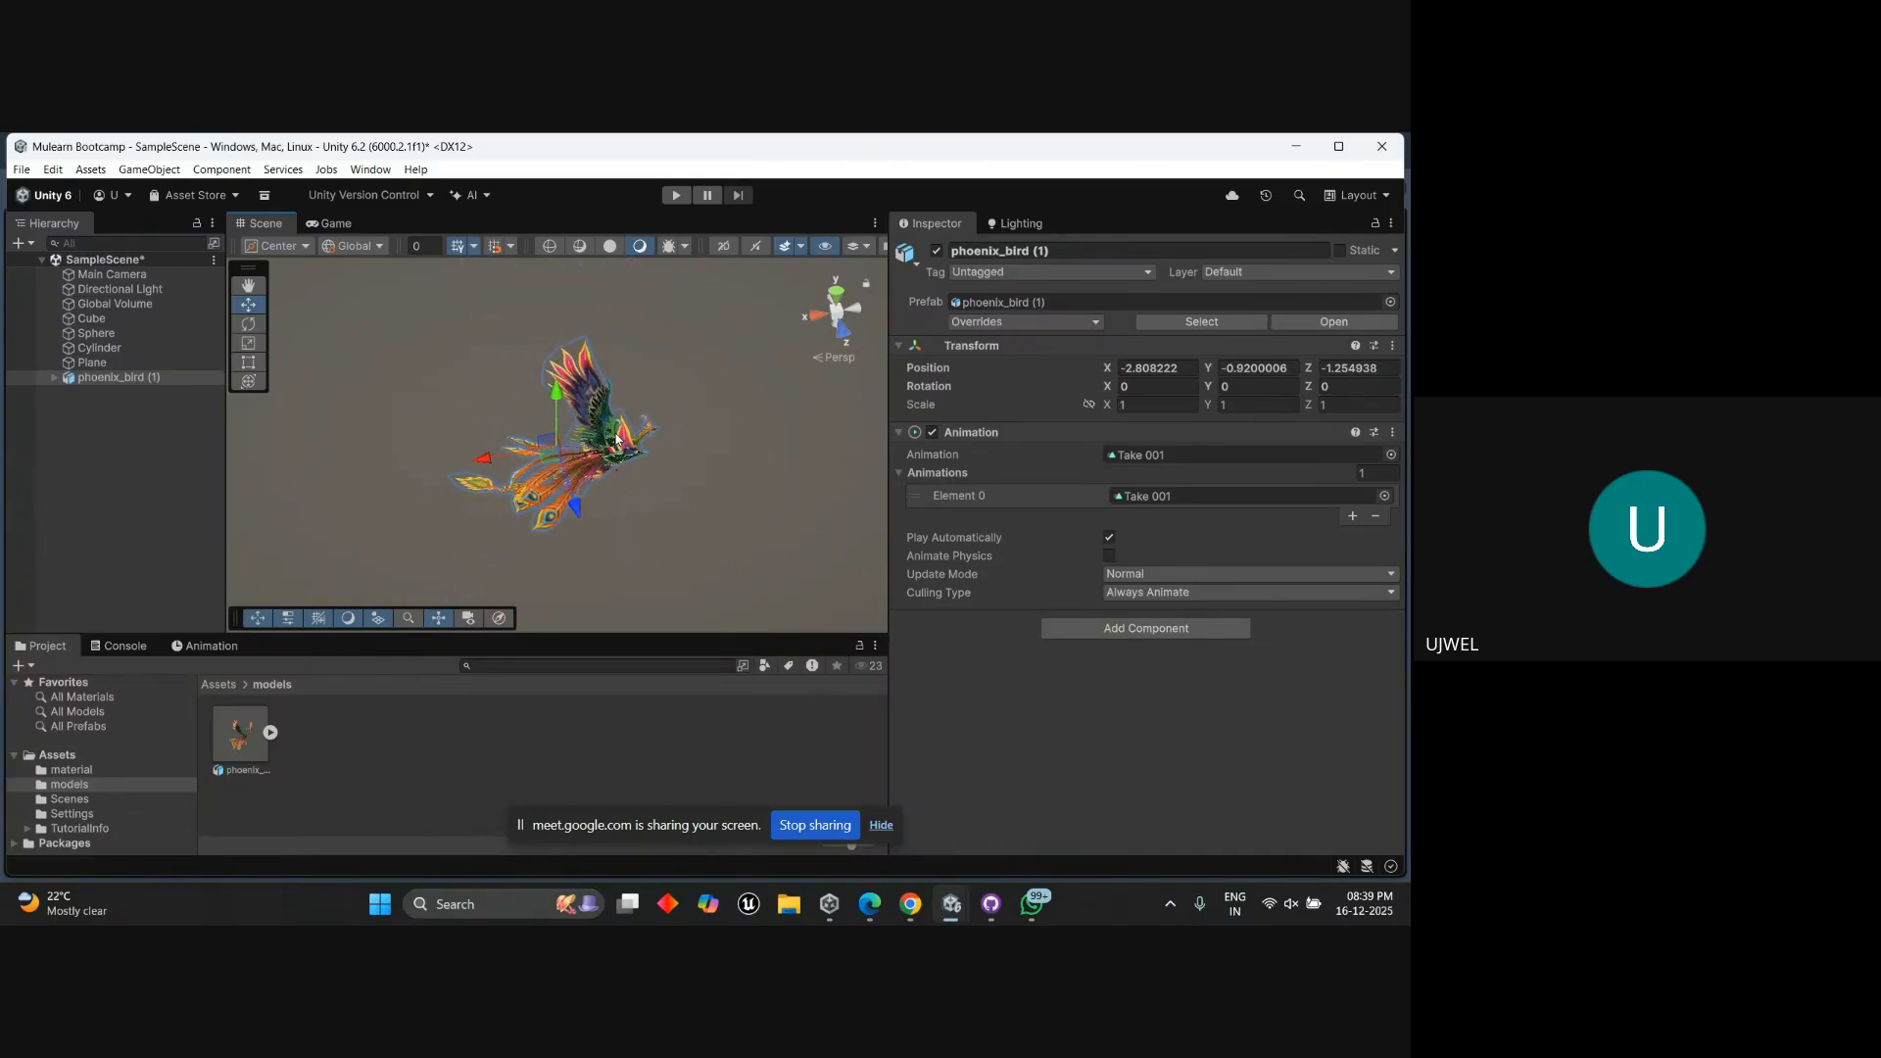
{"action": "scroll", "coordinate": [617, 438], "scroll_direction": "up", "scroll_amount": 2}
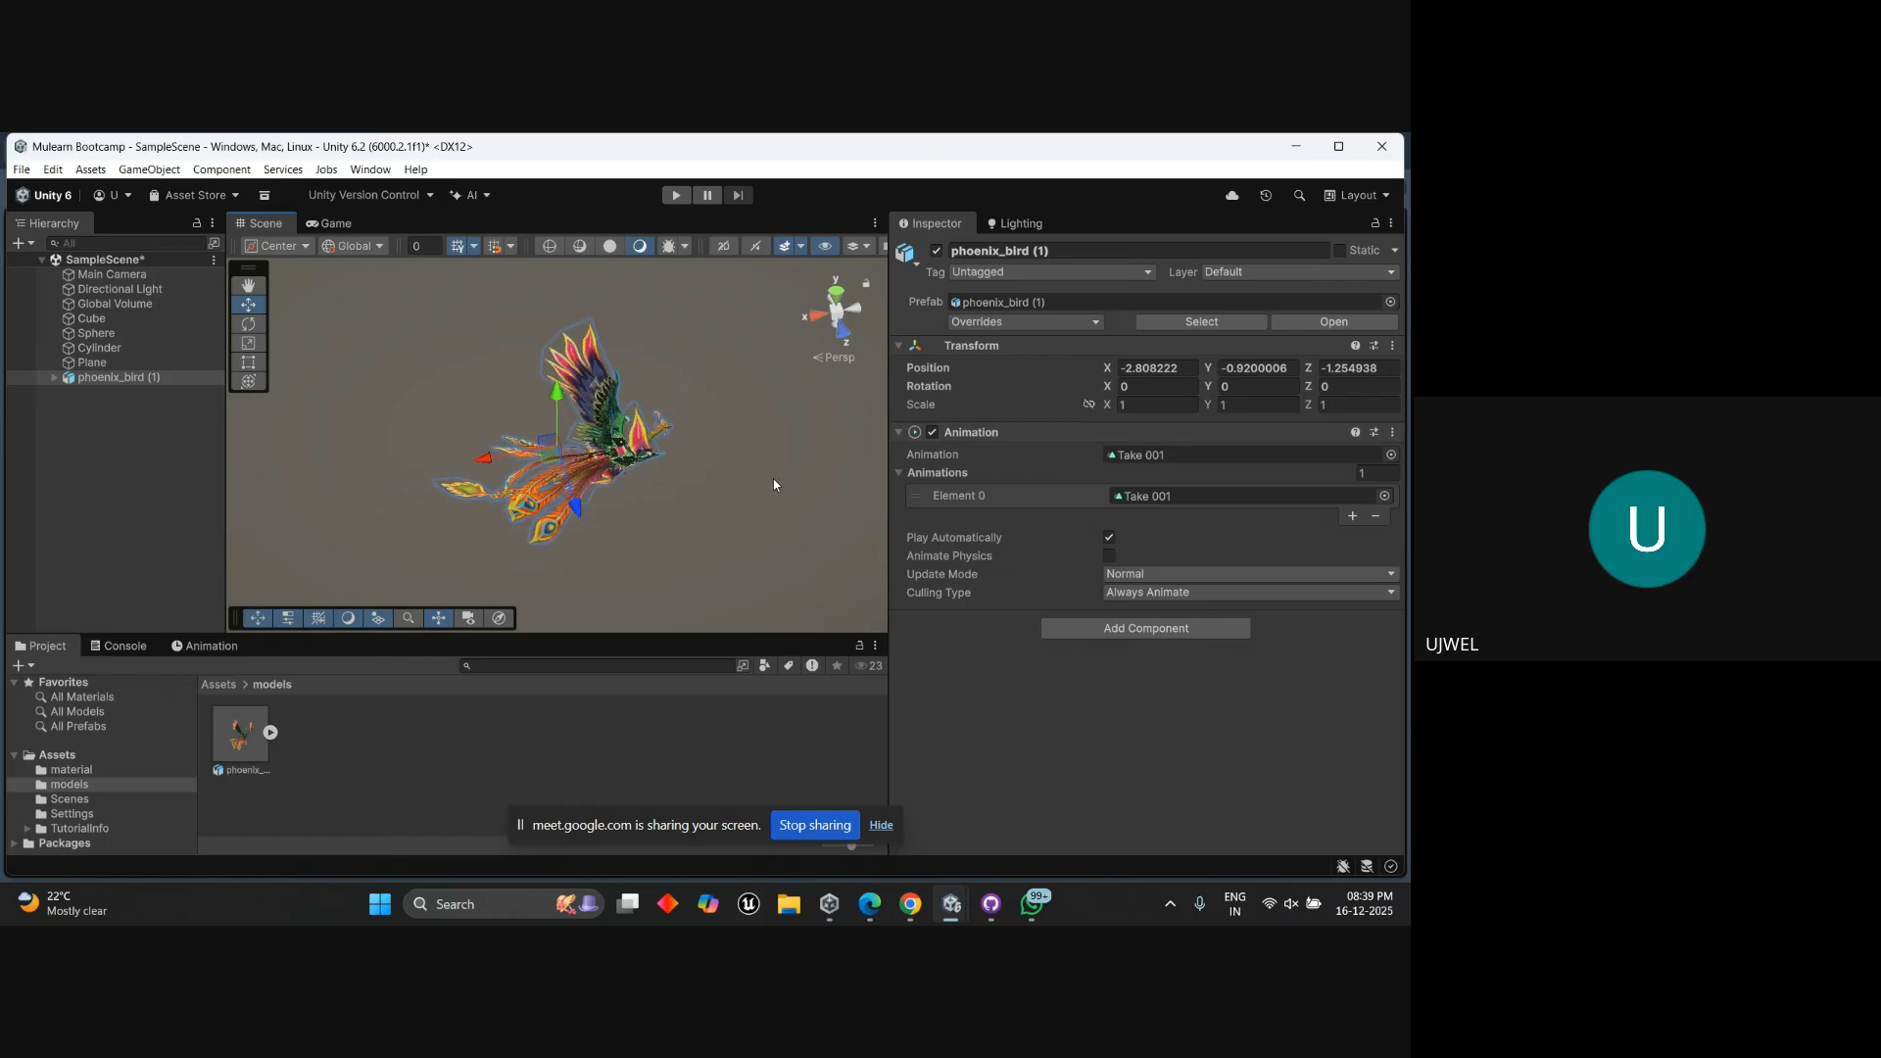
Examine the phoenix bird model up close from several angles and compare its size with the plane beneath it.
{"action": "middle_click_drag", "start_coordinate": [773, 478], "coordinate": [659, 466]}
{"action": "scroll", "coordinate": [613, 421], "scroll_direction": "up", "scroll_amount": 3}
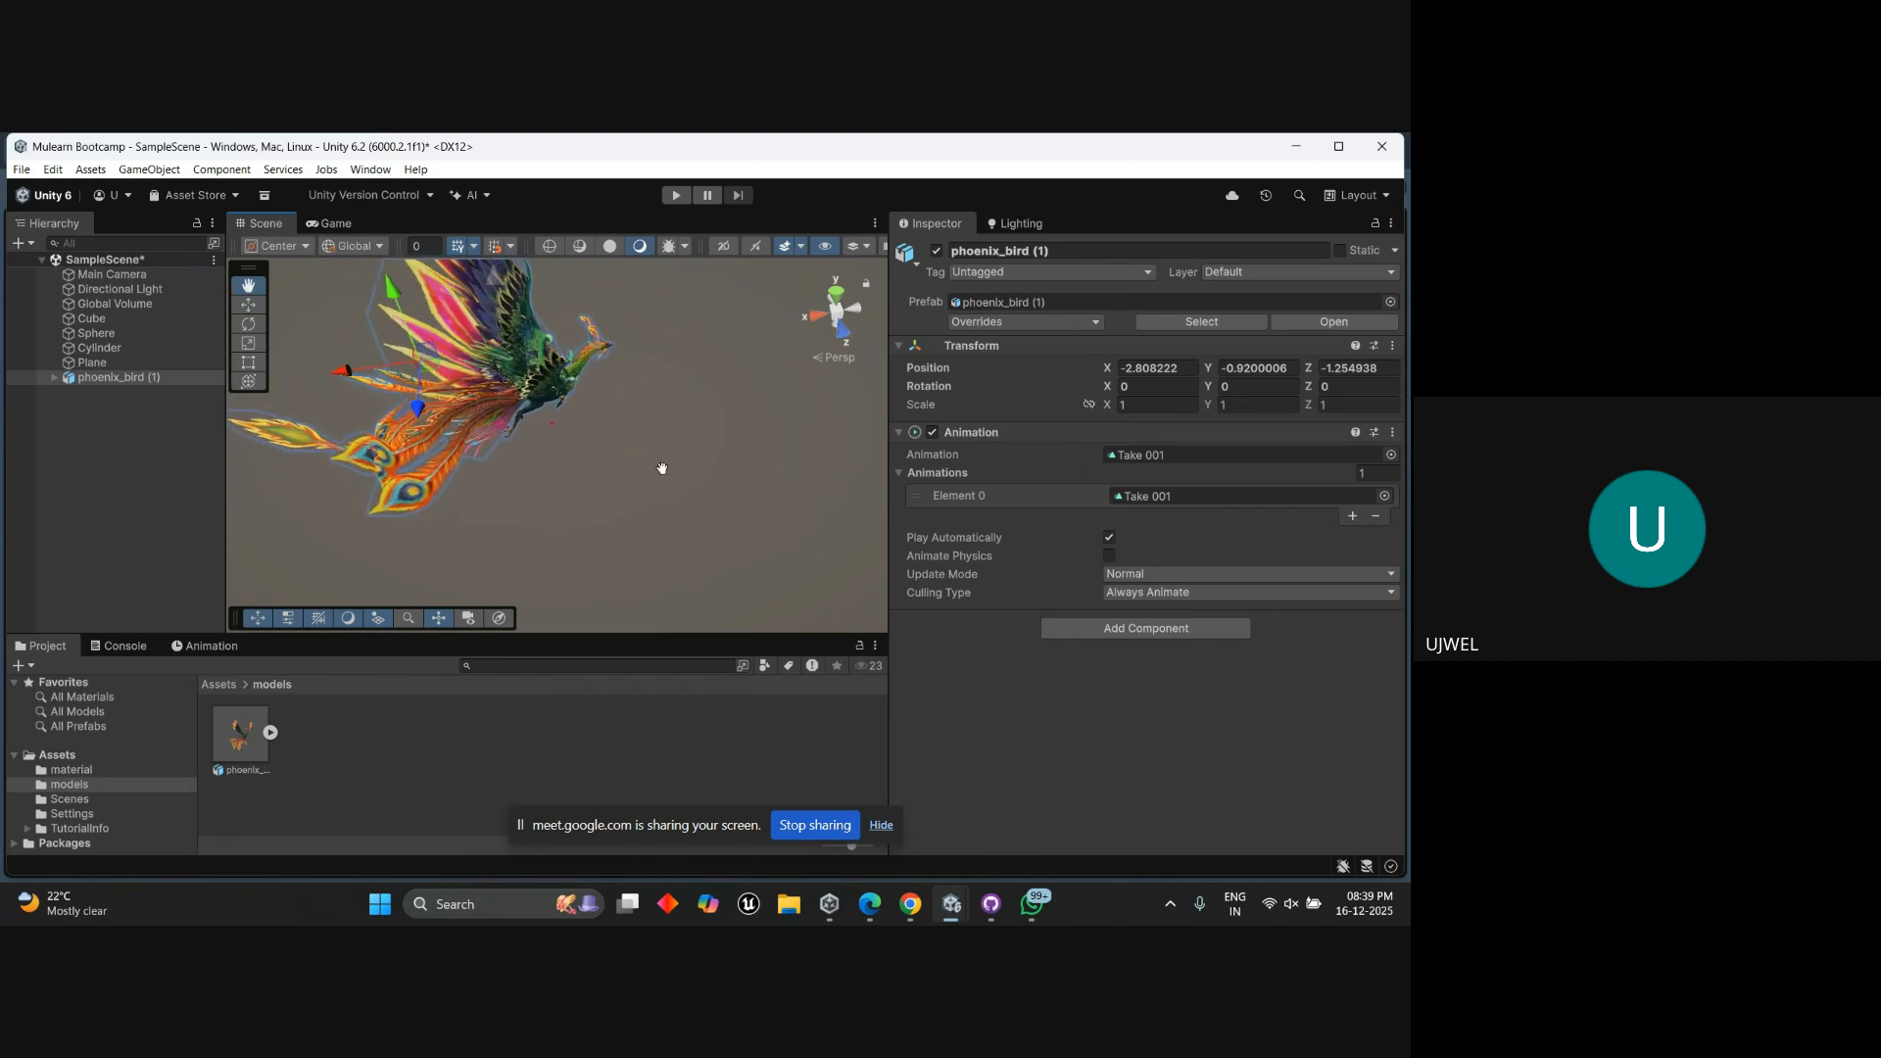
{"action": "left_click_drag", "start_coordinate": [710, 428], "coordinate": [711, 484], "text": "alt"}
{"action": "right_click_drag", "start_coordinate": [711, 484], "coordinate": [706, 470], "text": "alt"}
{"action": "left_click_drag", "start_coordinate": [705, 470], "coordinate": [643, 441], "text": "alt"}
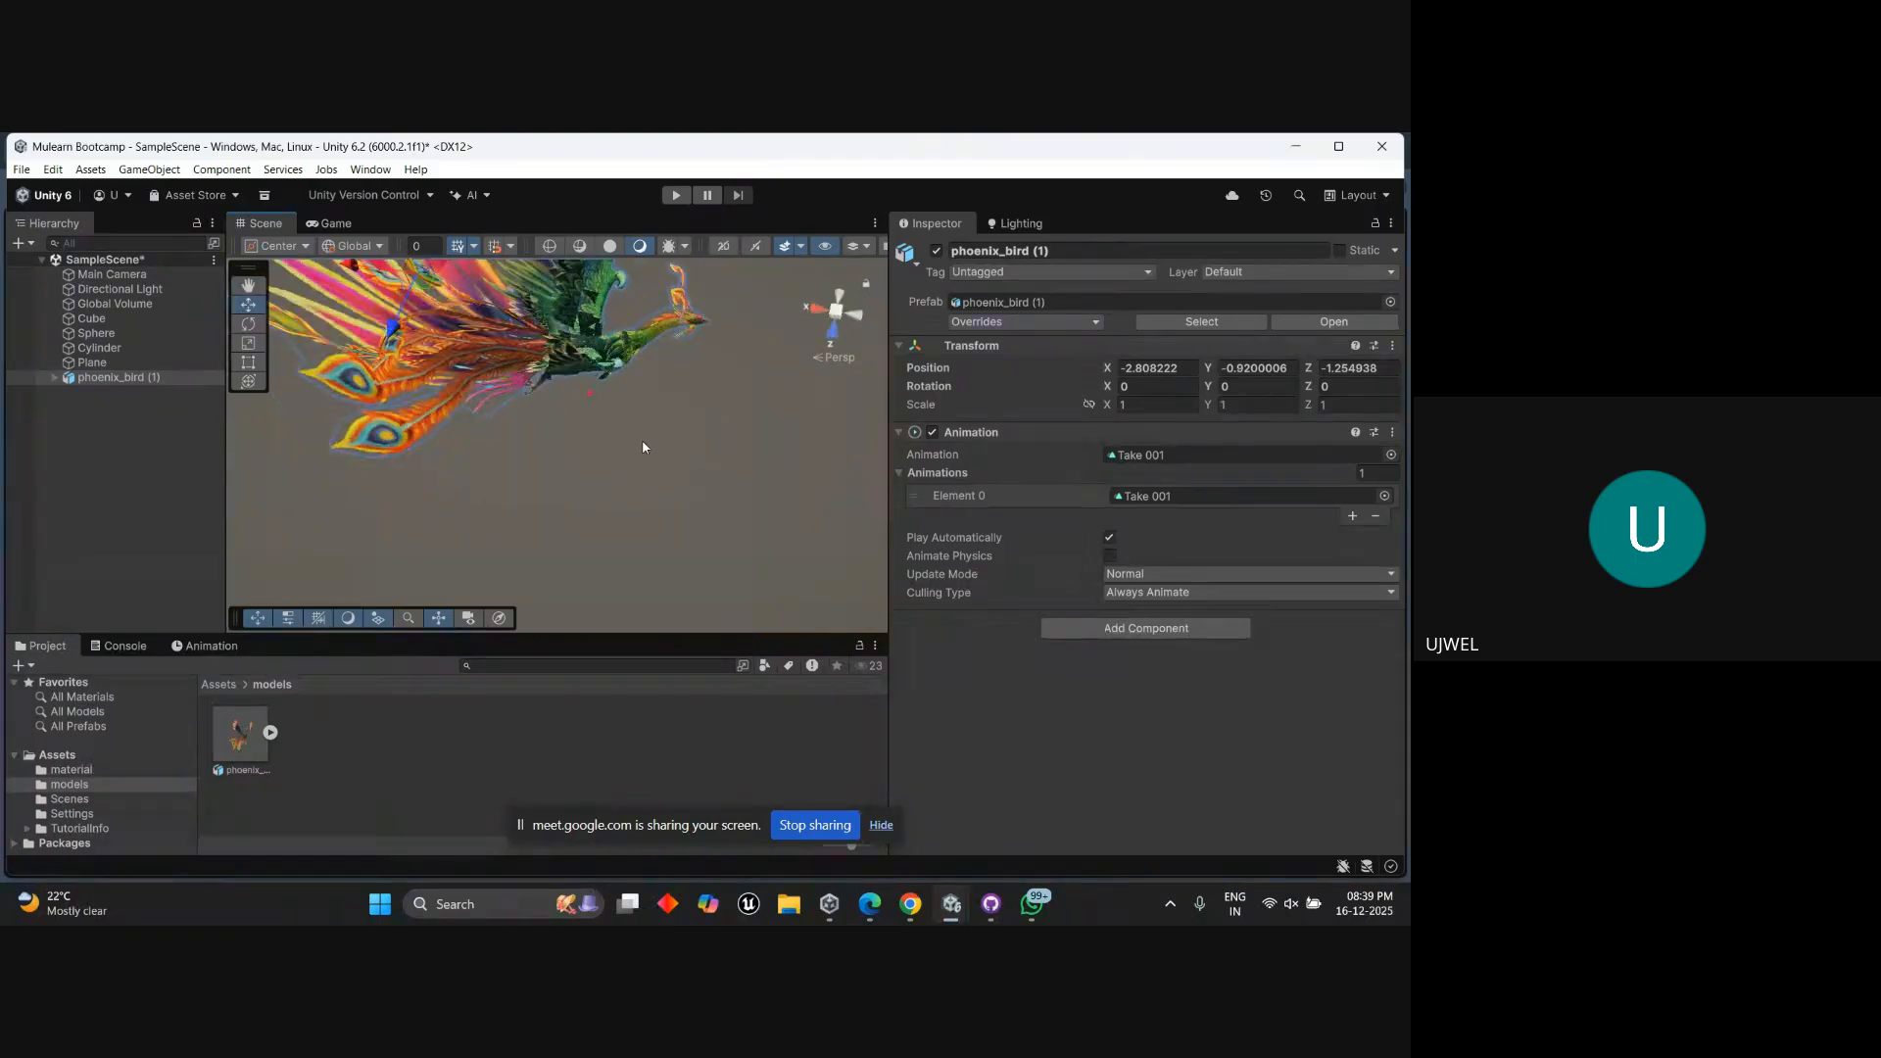
{"action": "scroll", "coordinate": [643, 441], "scroll_direction": "up", "scroll_amount": 2}
{"action": "right_click_drag", "start_coordinate": [642, 441], "coordinate": [685, 646], "text": "alt"}
{"action": "middle_click_drag", "start_coordinate": [708, 403], "coordinate": [566, 594]}
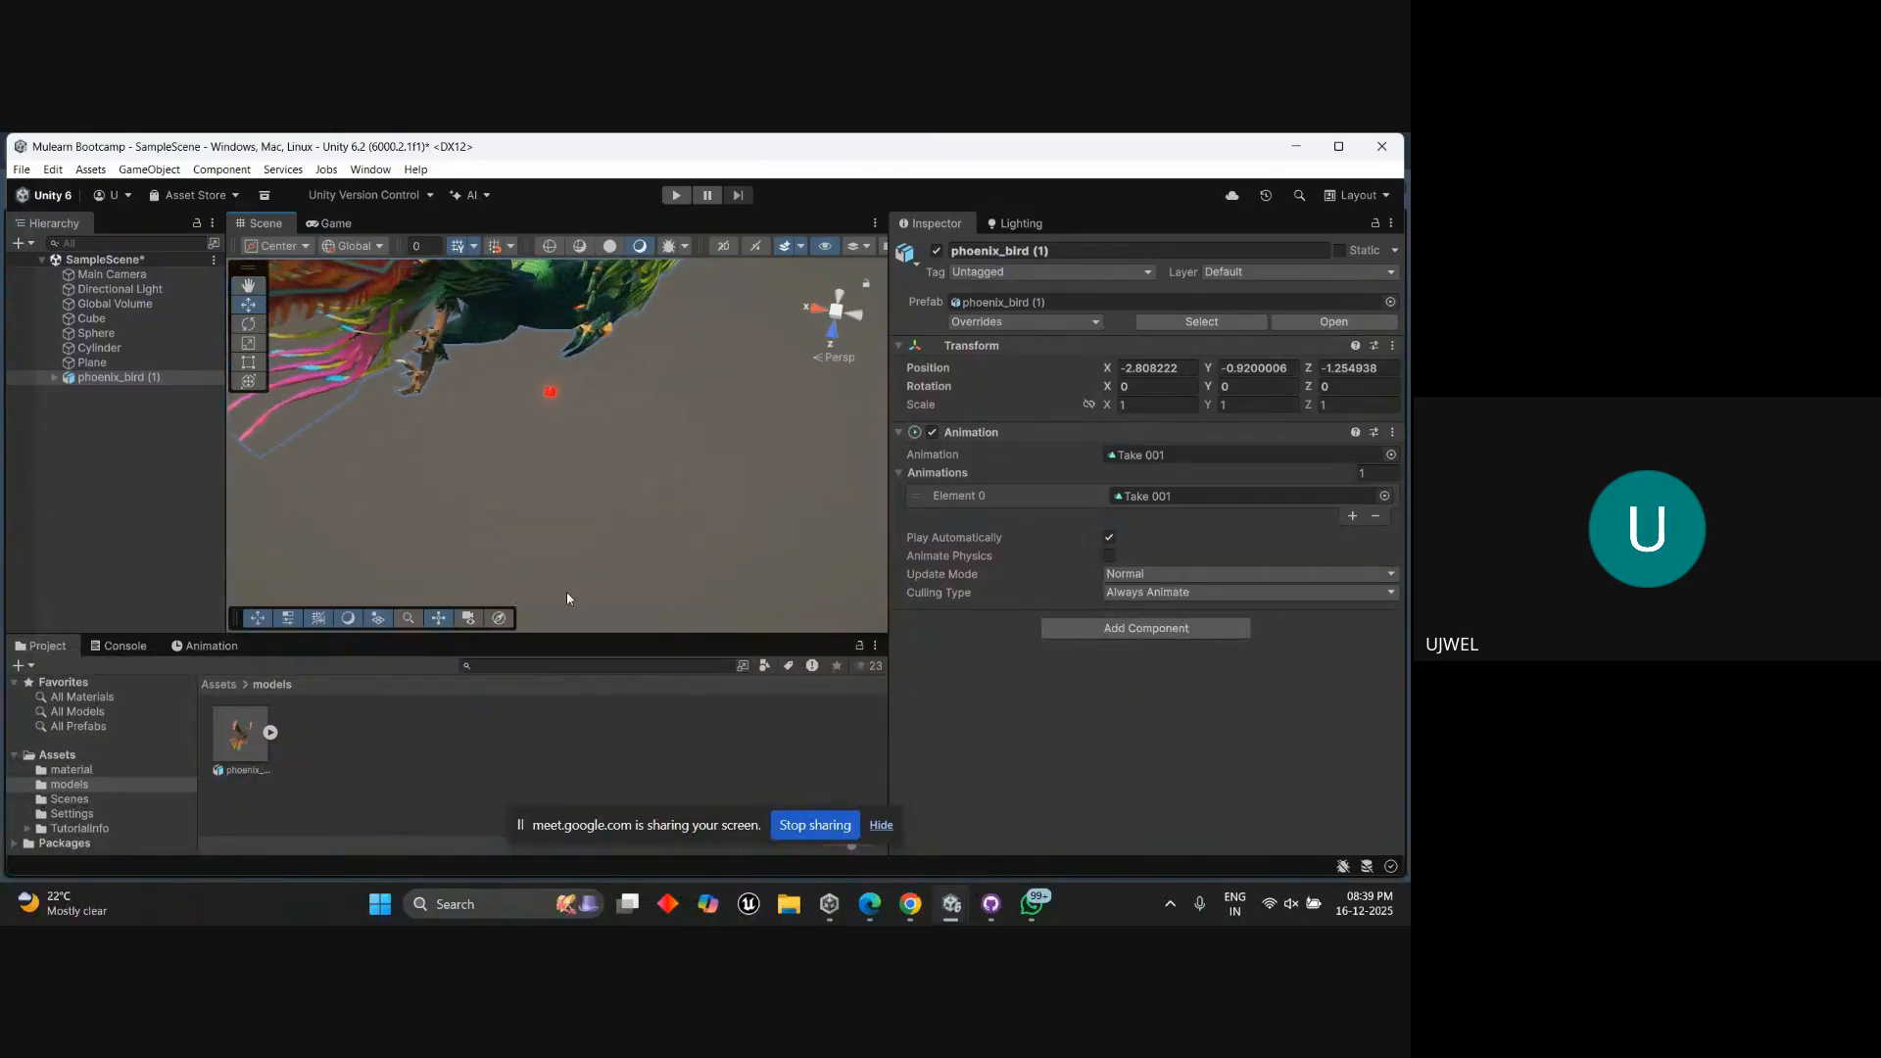
{"action": "scroll", "coordinate": [663, 421], "scroll_direction": "up", "scroll_amount": 2}
{"action": "left_click_drag", "start_coordinate": [663, 421], "coordinate": [647, 442], "text": "alt"}
{"action": "middle_click_drag", "start_coordinate": [645, 460], "coordinate": [581, 514]}
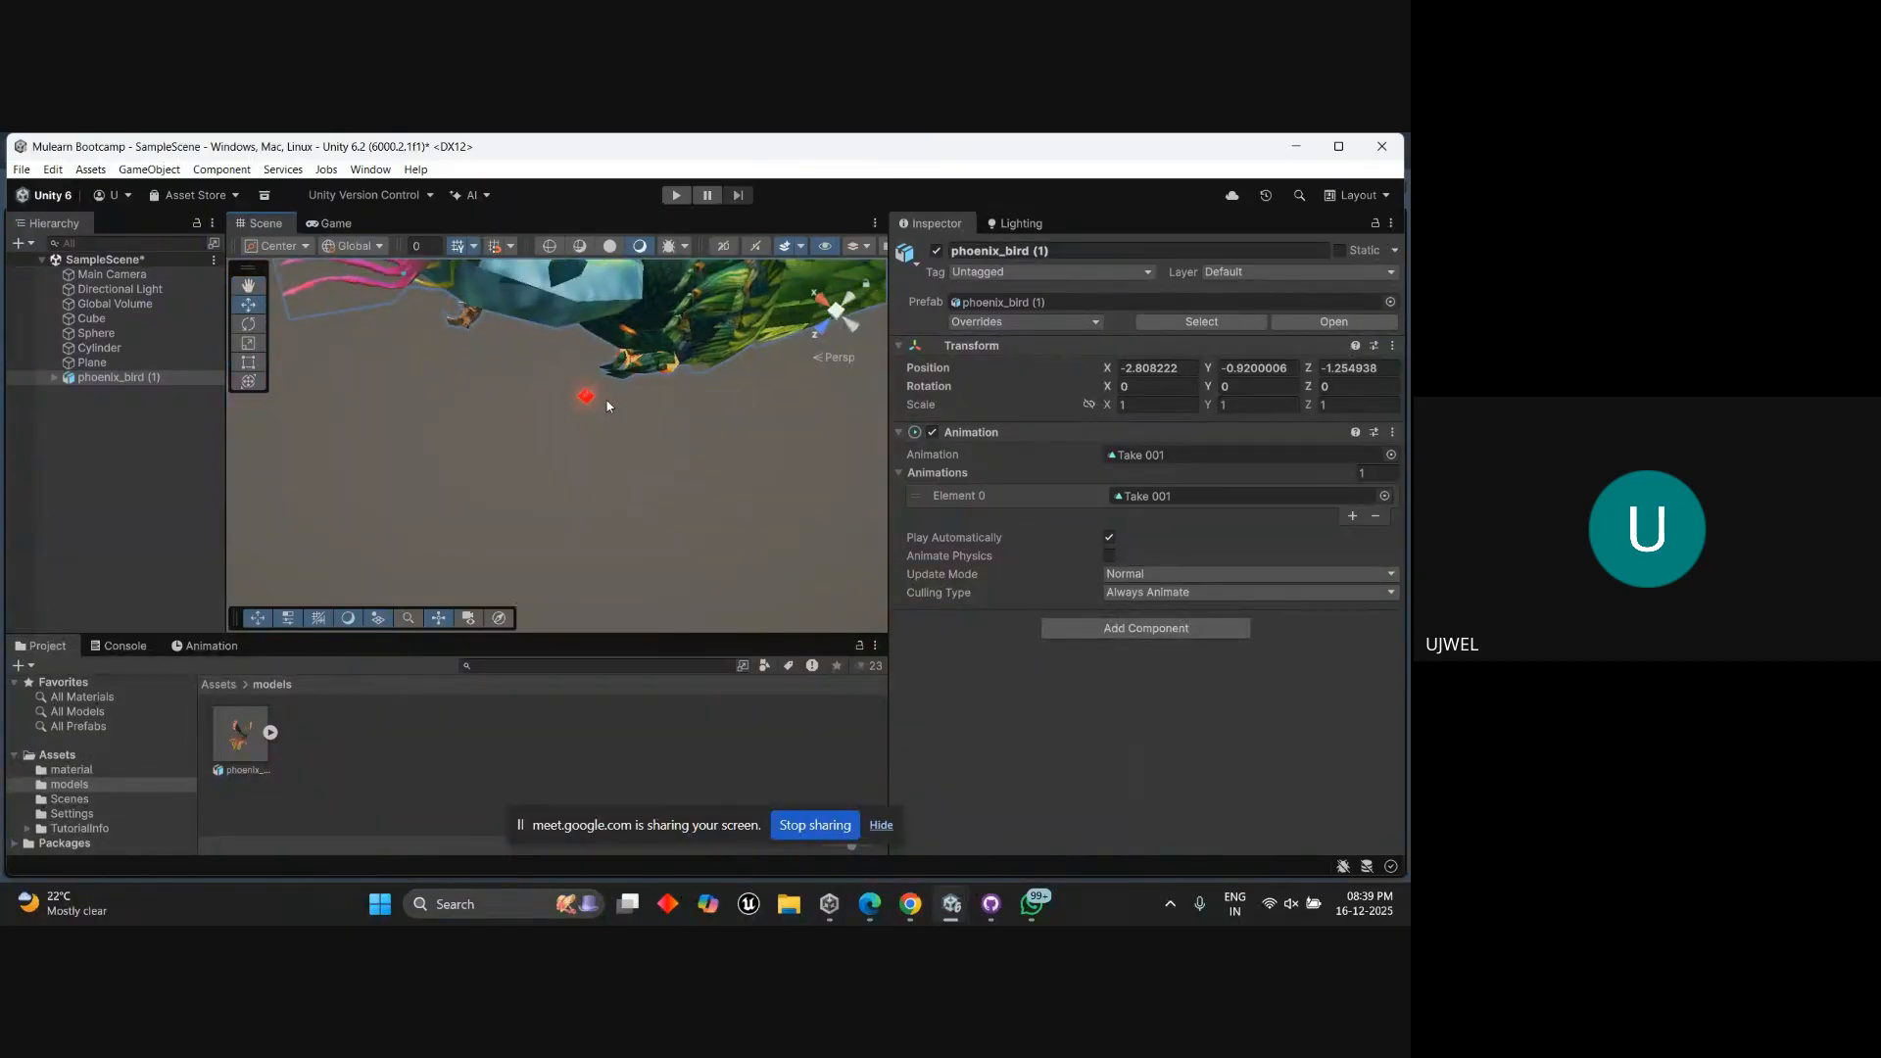
{"action": "mouse_move", "coordinate": [609, 406]}
{"action": "left_mouse_down", "text": "alt"}
{"action": "mouse_move", "coordinate": [617, 468]}
{"action": "mouse_move", "coordinate": [601, 418]}
{"action": "left_mouse_up", "text": "alt"}
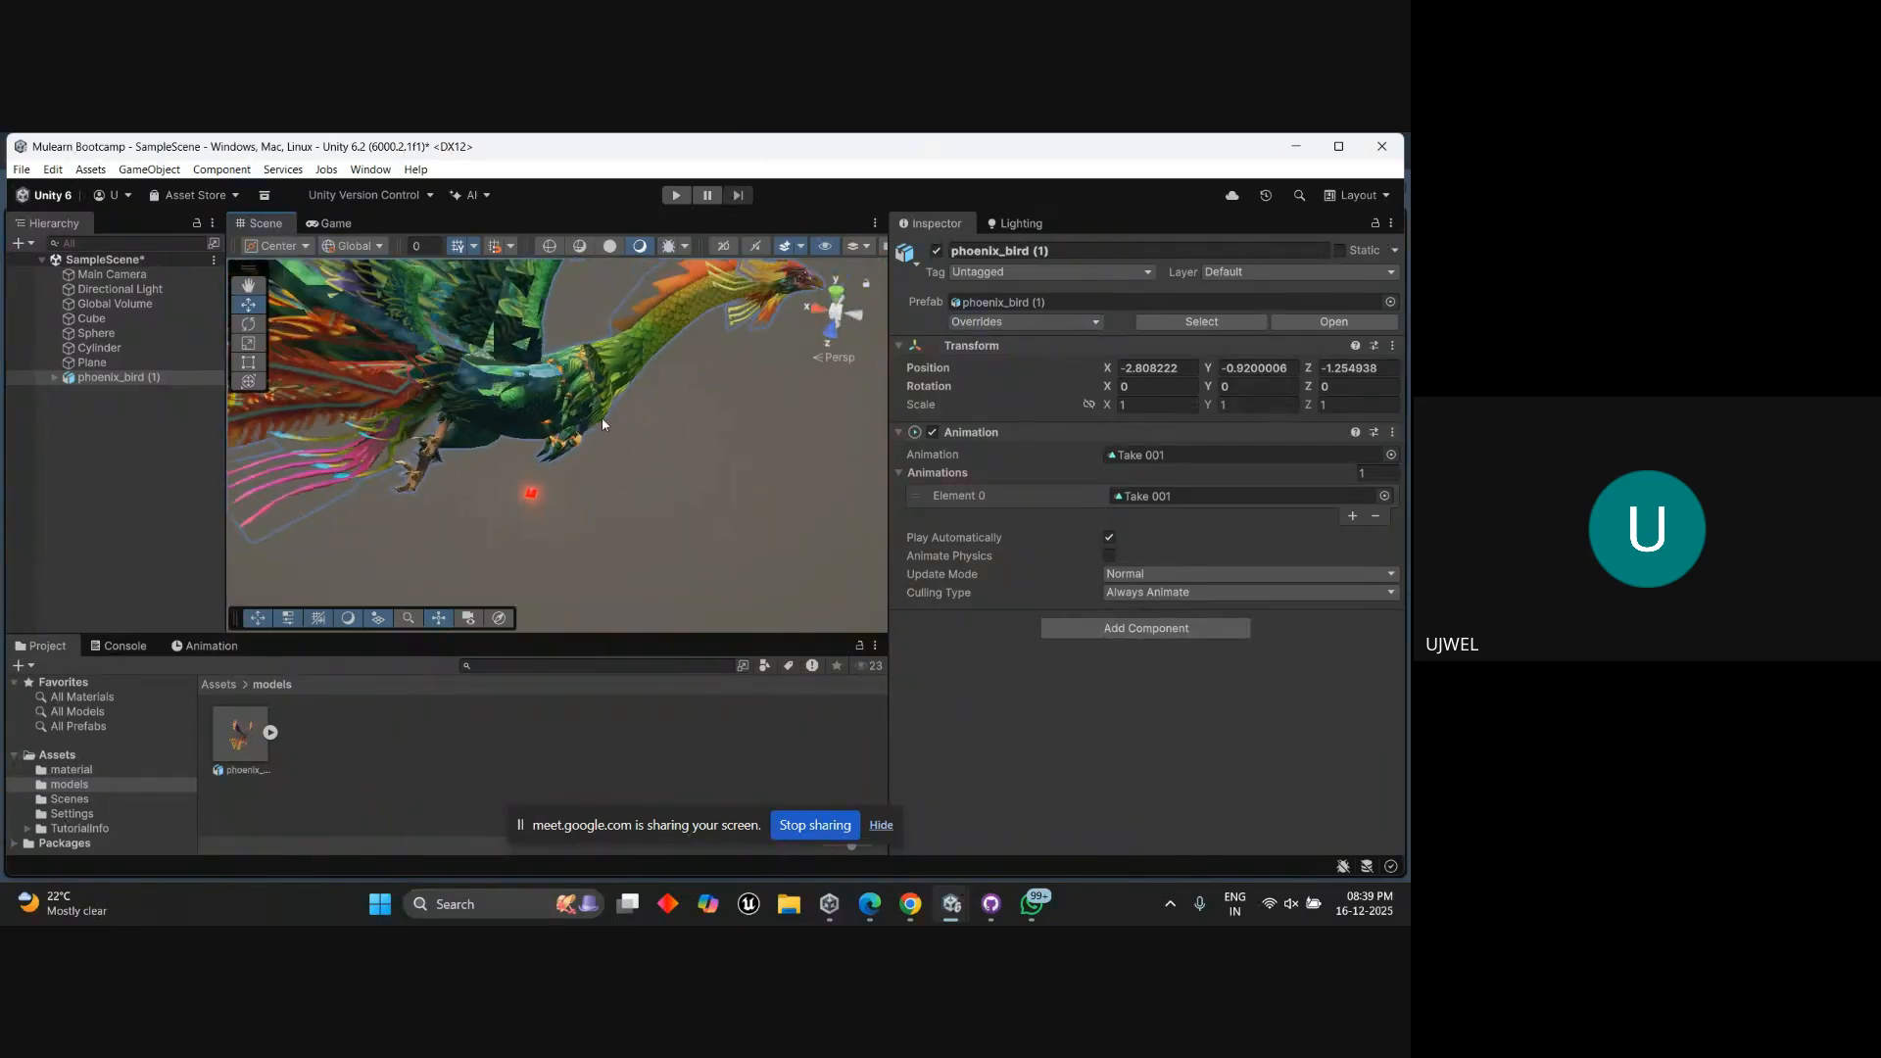
{"action": "left_click", "coordinate": [522, 395]}
{"action": "left_click", "coordinate": [512, 411]}
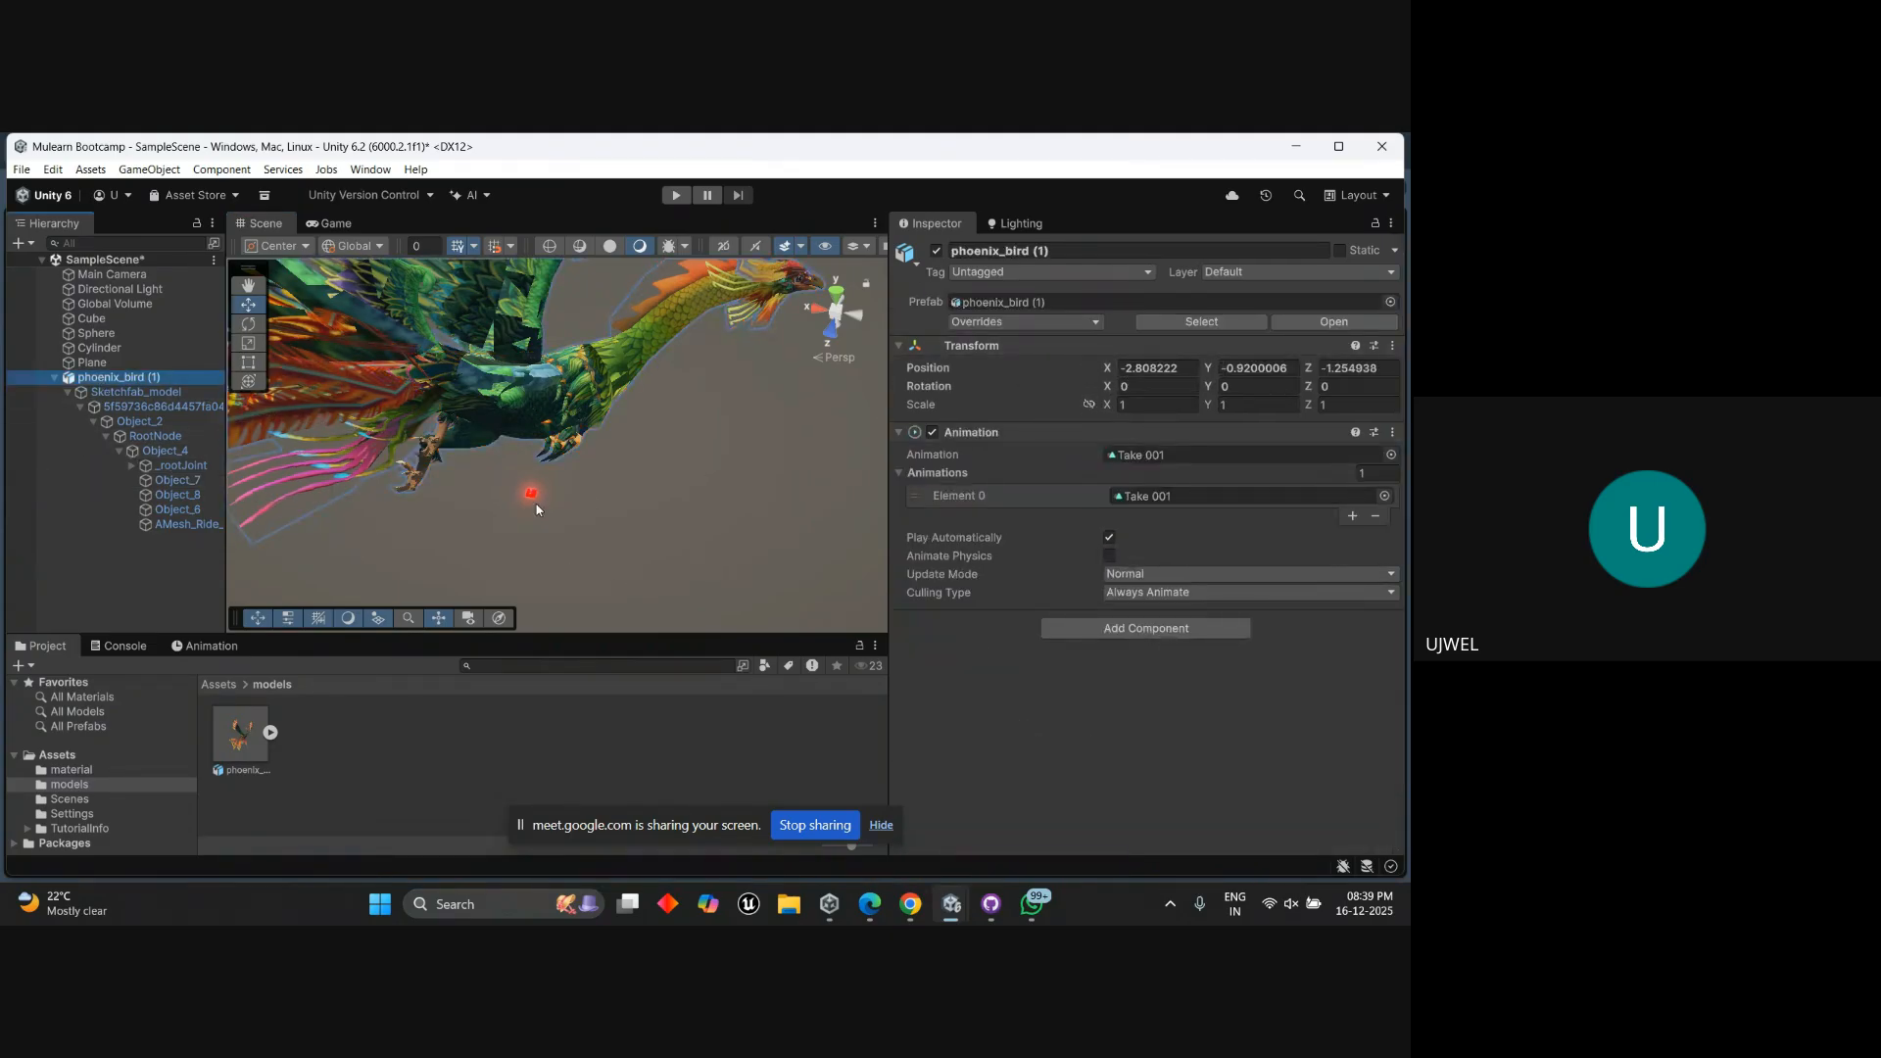
Link the Plane's scale proportions and enlarge it uniformly to a scale of 86.1 beneath the bird.
{"action": "left_click", "coordinate": [122, 363]}
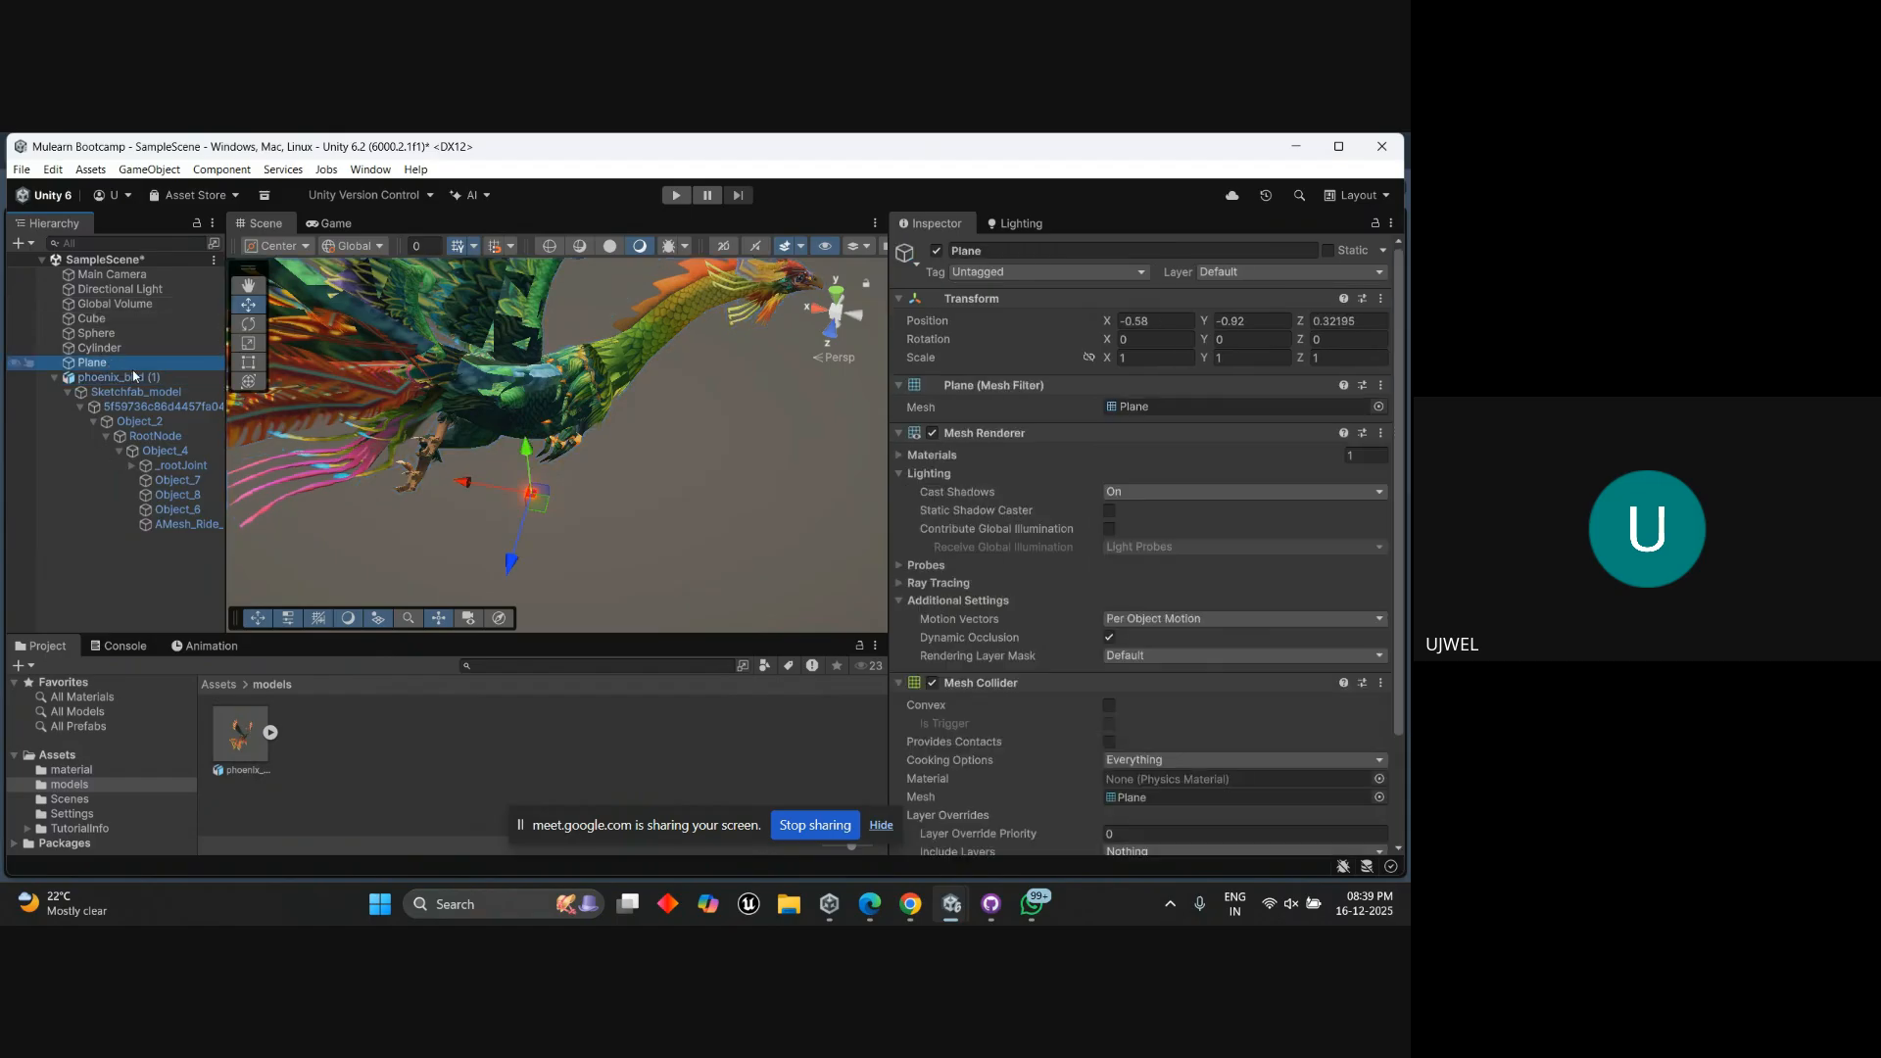
{"action": "left_click", "coordinate": [1088, 358]}
{"action": "left_click_drag", "start_coordinate": [1108, 361], "coordinate": [5, 377]}
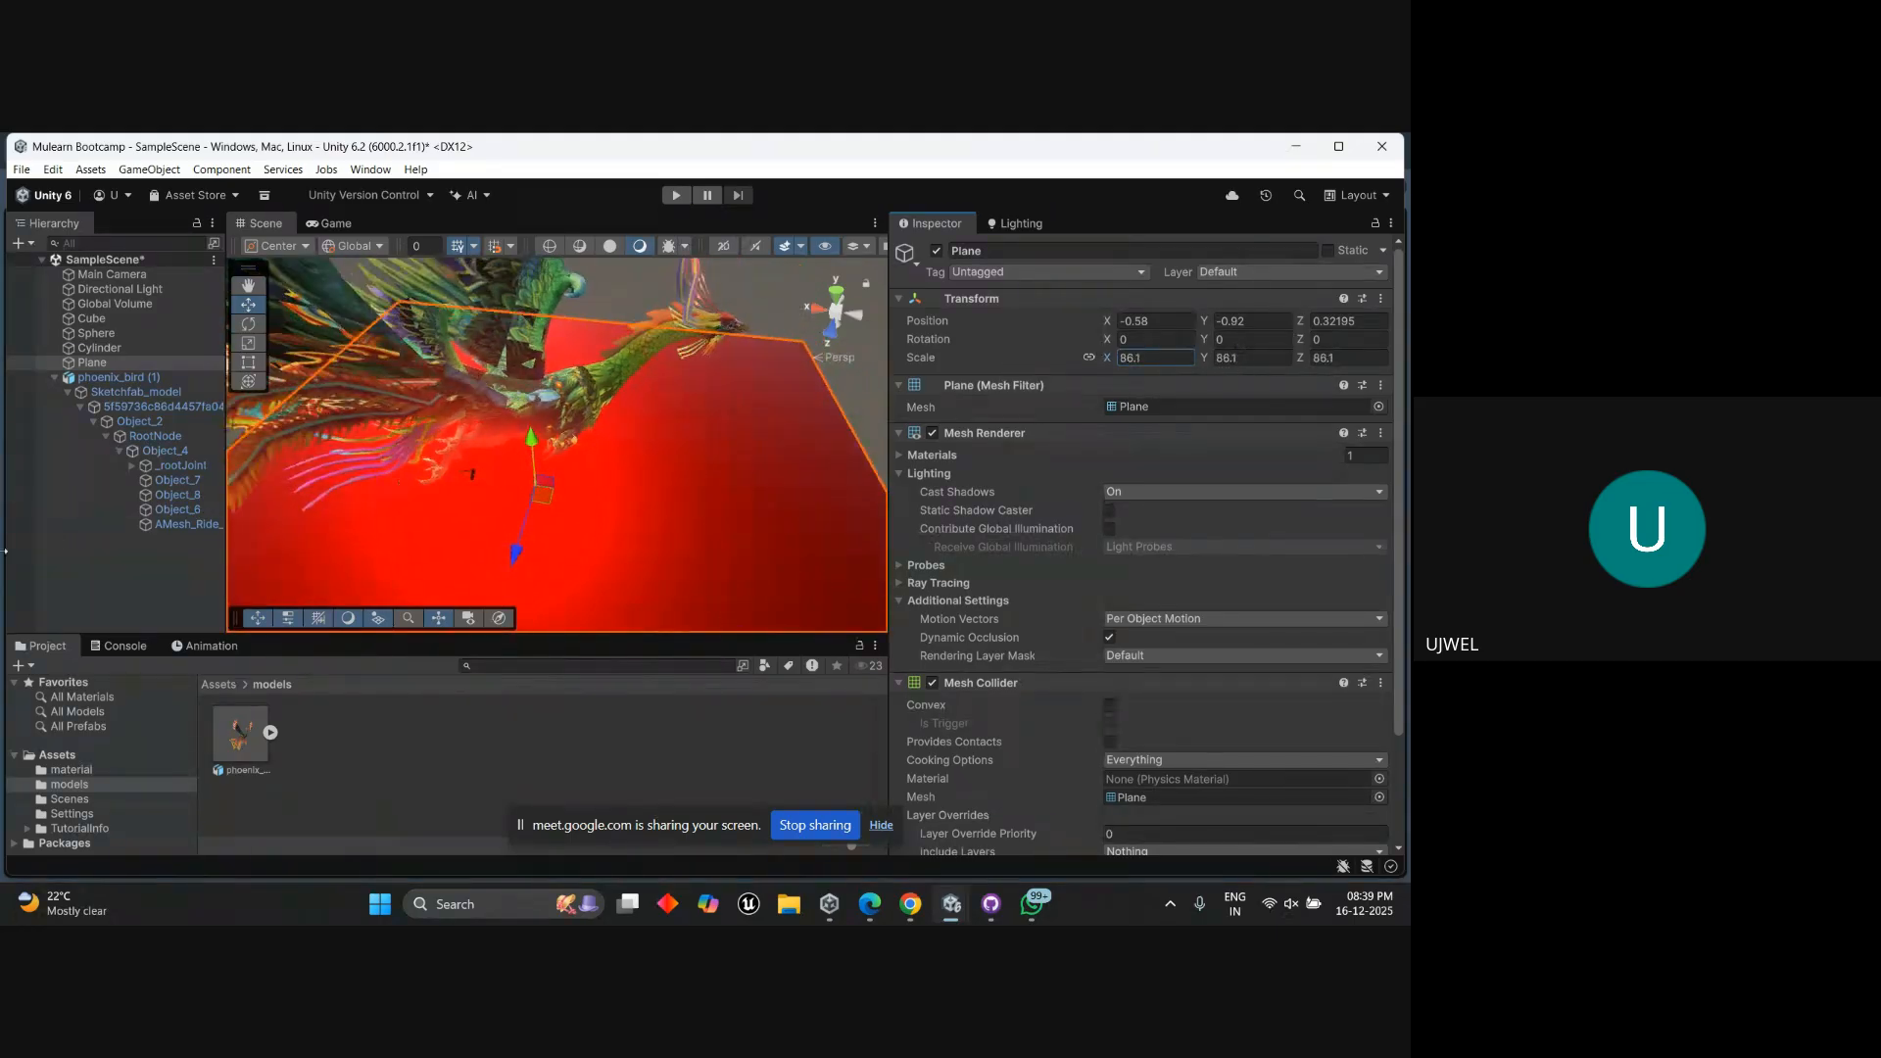
{"action": "left_click_drag", "start_coordinate": [419, 447], "coordinate": [453, 427], "text": "alt"}
{"action": "scroll", "coordinate": [453, 426], "scroll_direction": "down", "scroll_amount": 5}
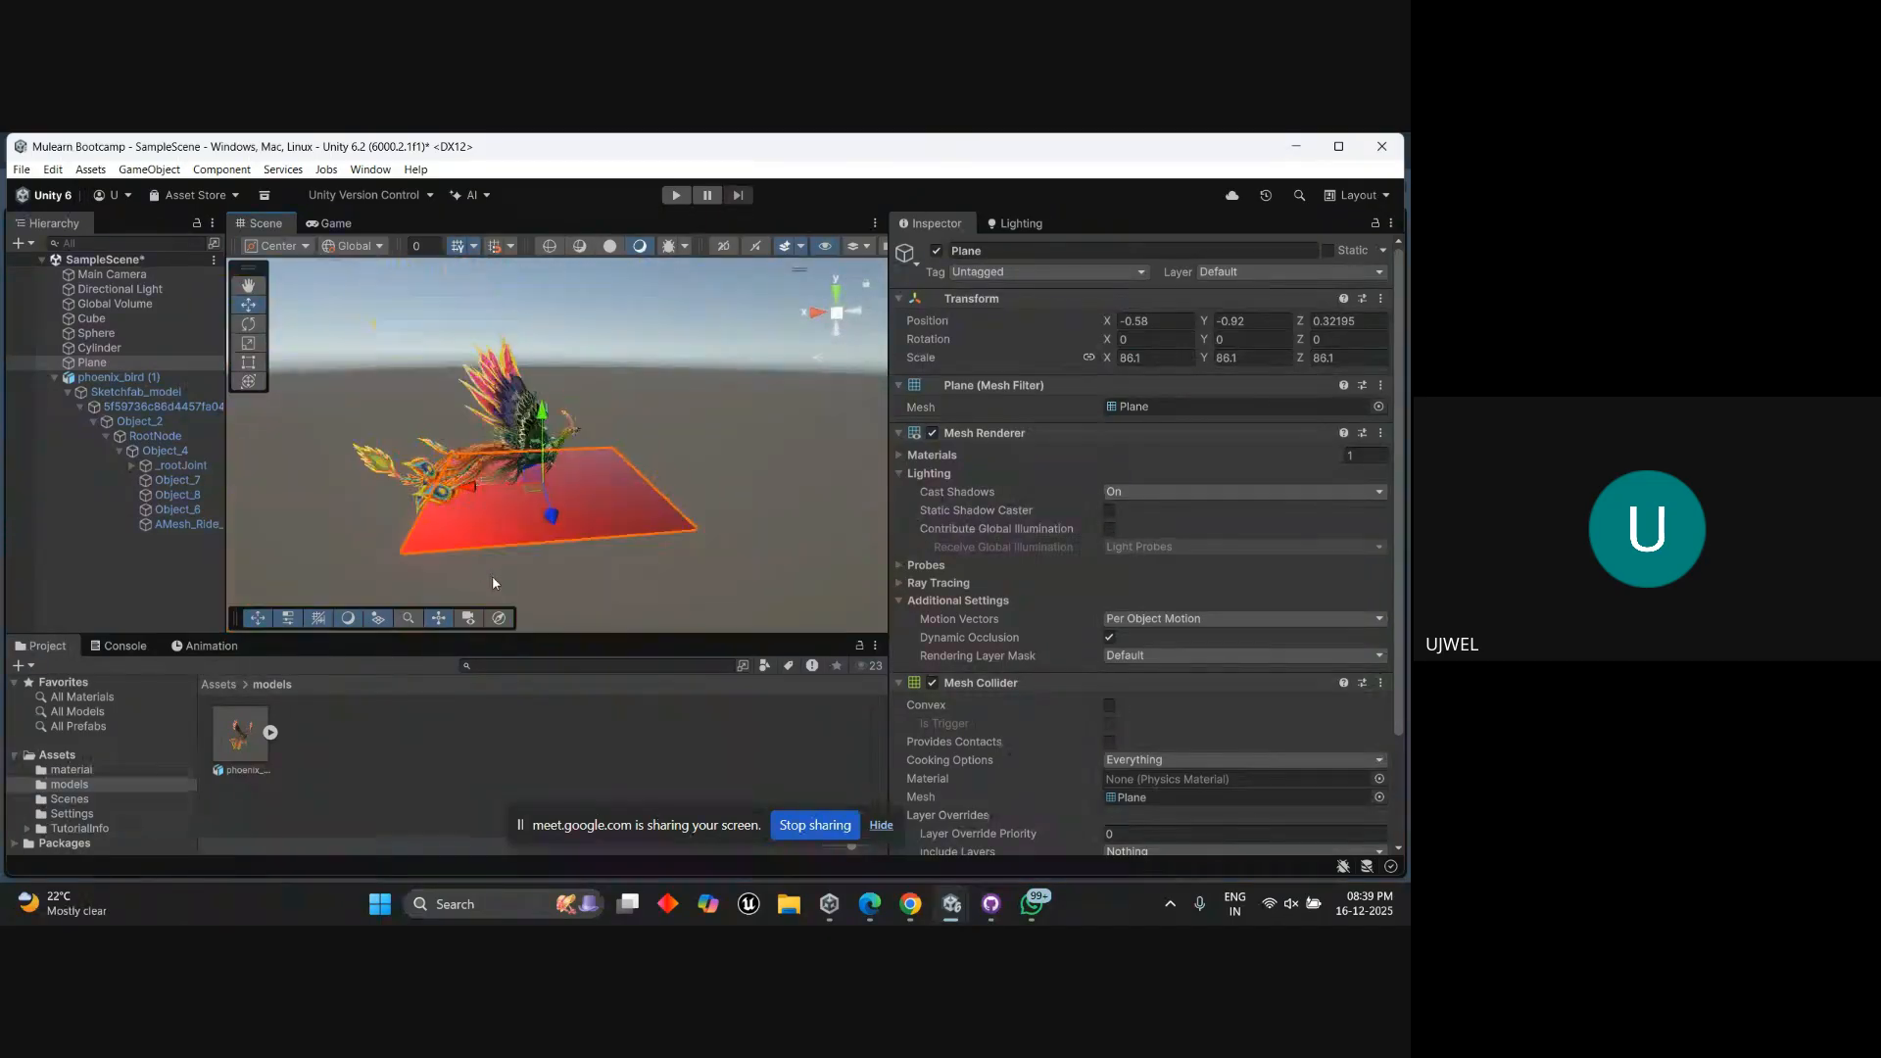
Raise the phoenix_bird (1) object above the plane to a Y position of 141.
{"action": "left_click", "coordinate": [118, 377]}
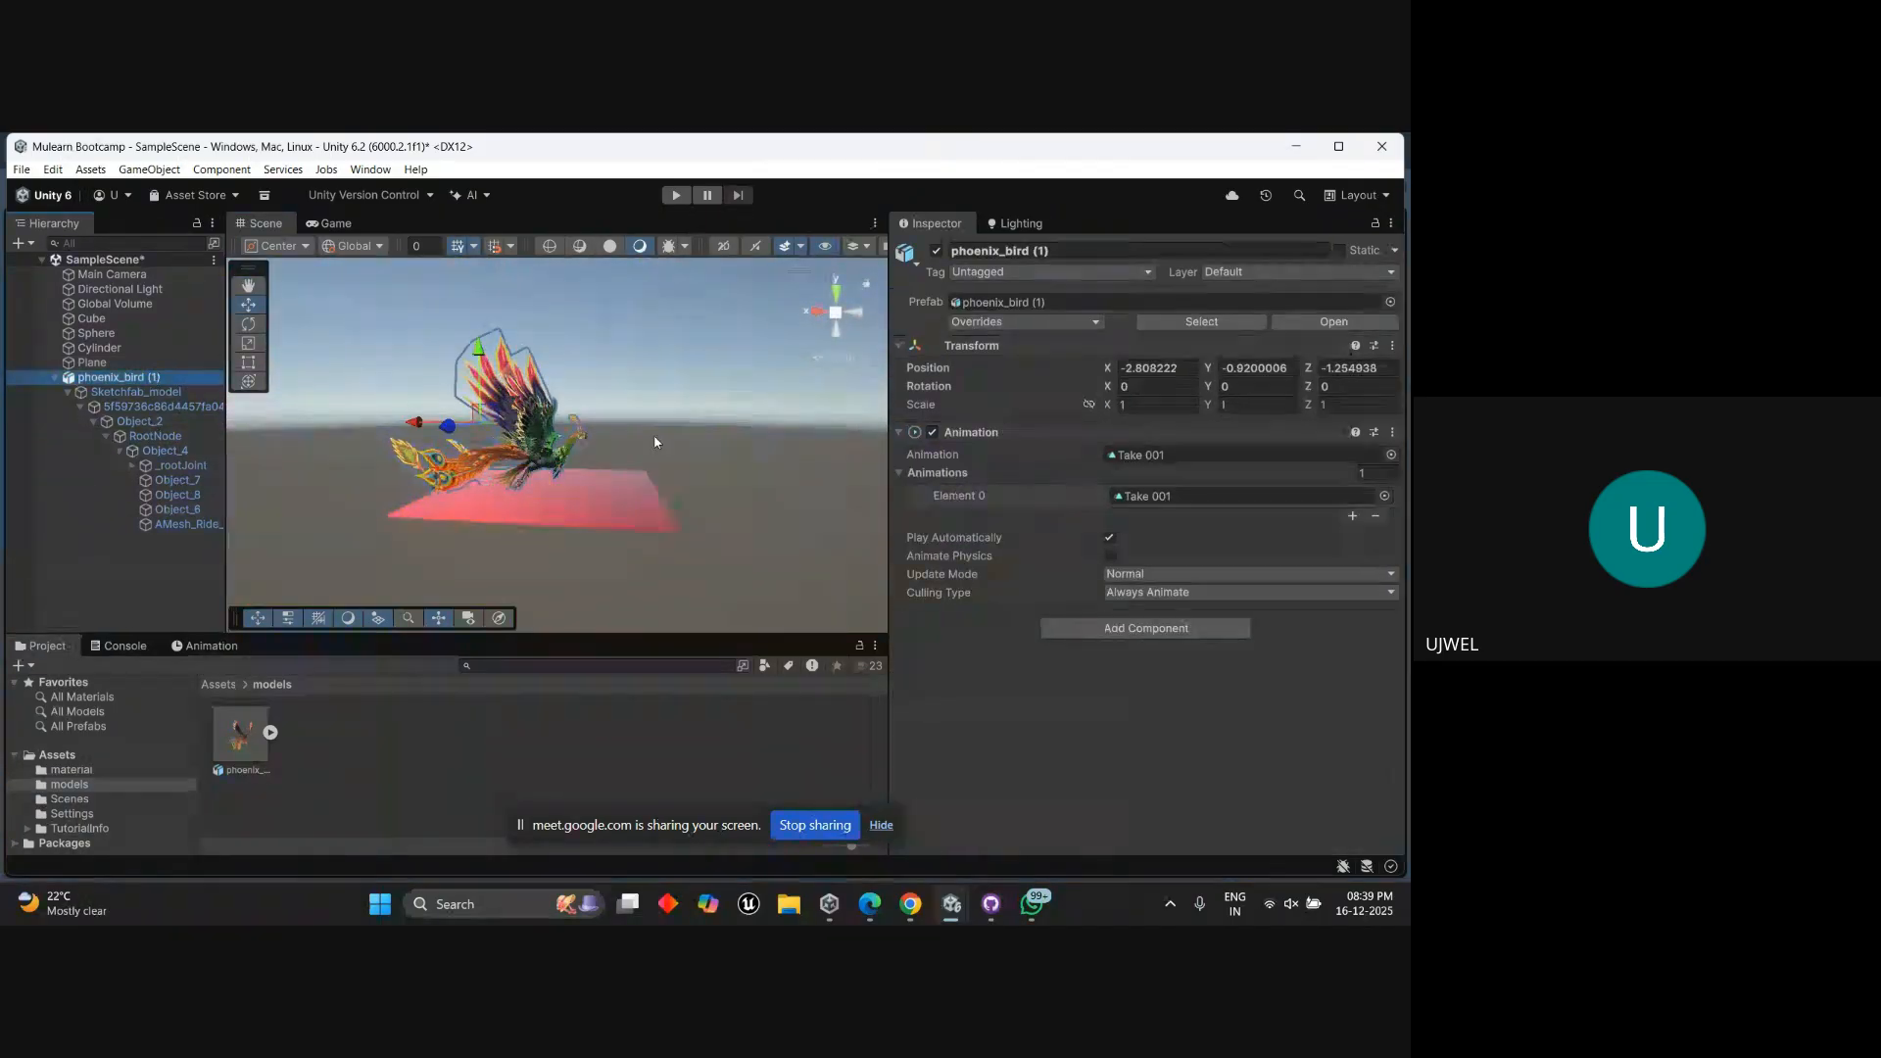
{"action": "left_click_drag", "start_coordinate": [481, 352], "coordinate": [481, 308]}
{"action": "left_click_drag", "start_coordinate": [701, 495], "coordinate": [374, 517], "text": "alt"}
{"action": "scroll", "coordinate": [705, 507], "scroll_direction": "up", "scroll_amount": 5}
{"action": "left_click_drag", "start_coordinate": [706, 507], "coordinate": [753, 466], "text": "alt"}
{"action": "scroll", "coordinate": [749, 492], "scroll_direction": "down", "scroll_amount": 3}
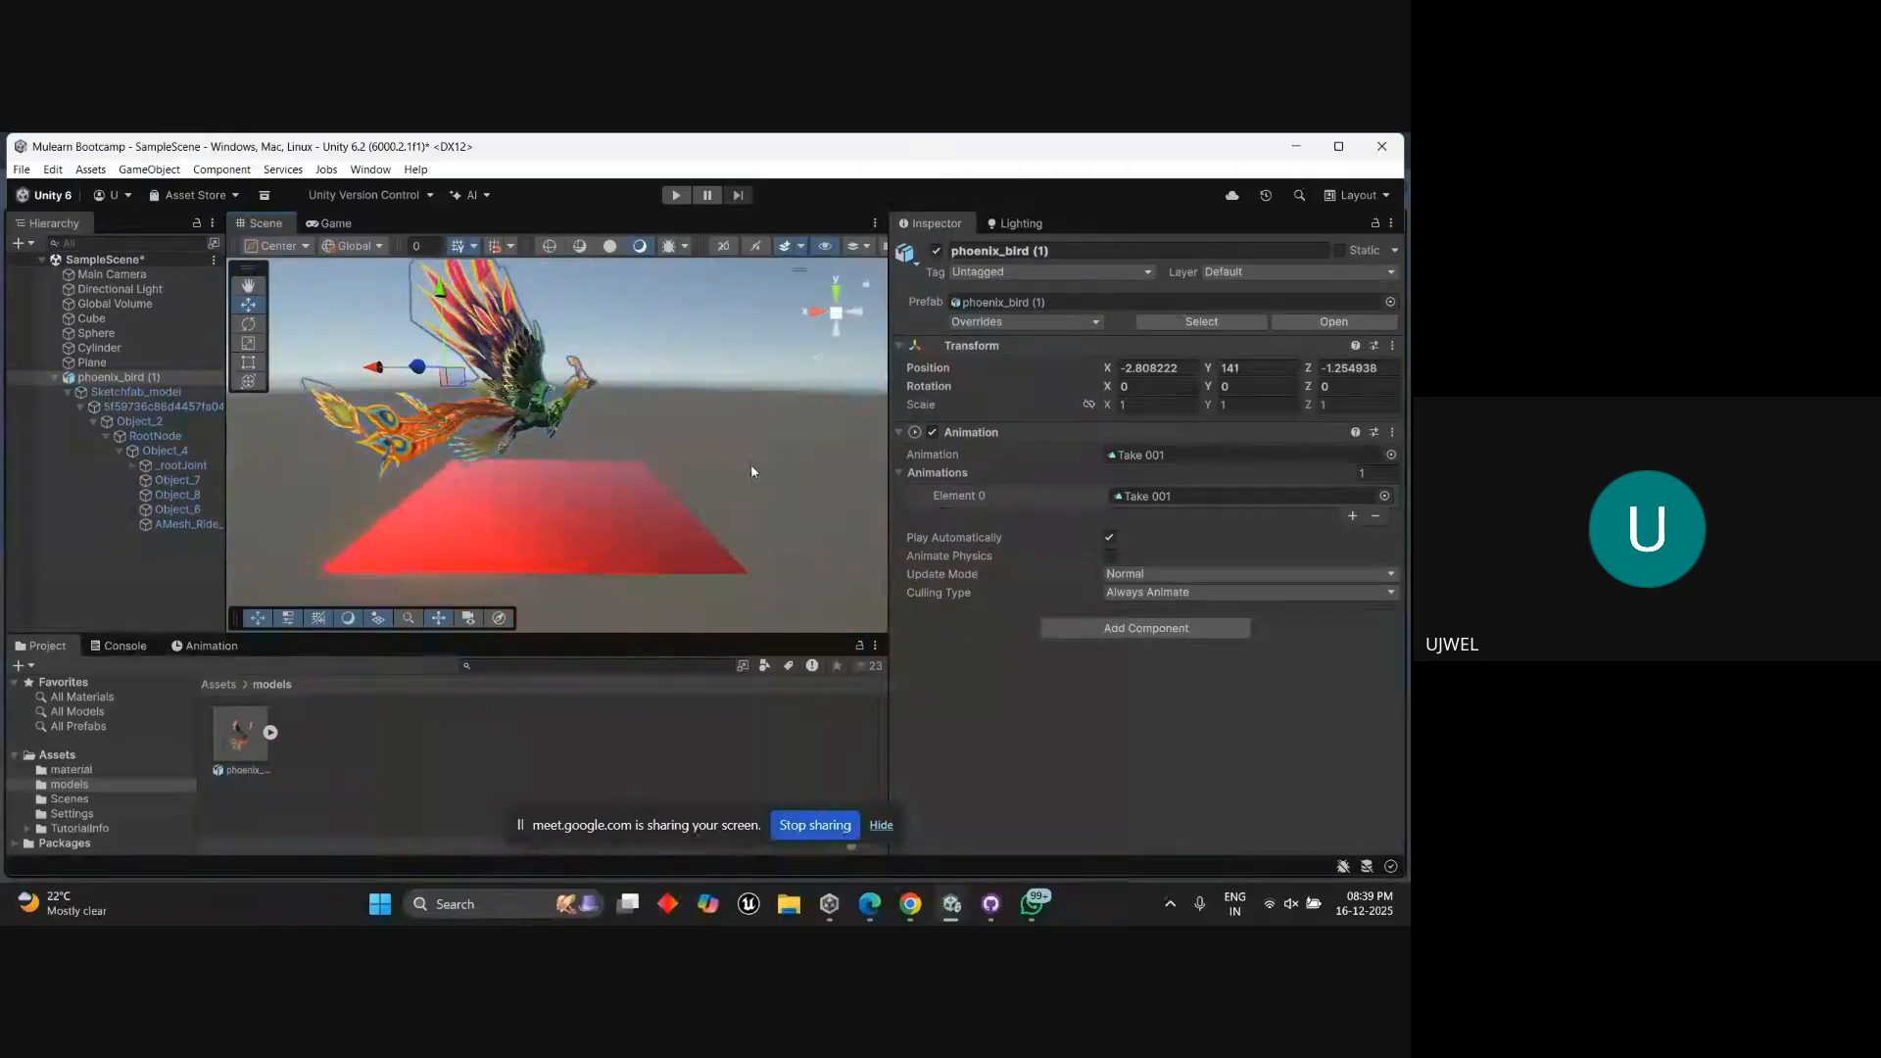
{"action": "scroll", "coordinate": [750, 466], "scroll_direction": "up", "scroll_amount": 4}
{"action": "middle_click_drag", "start_coordinate": [588, 516], "coordinate": [645, 526]}
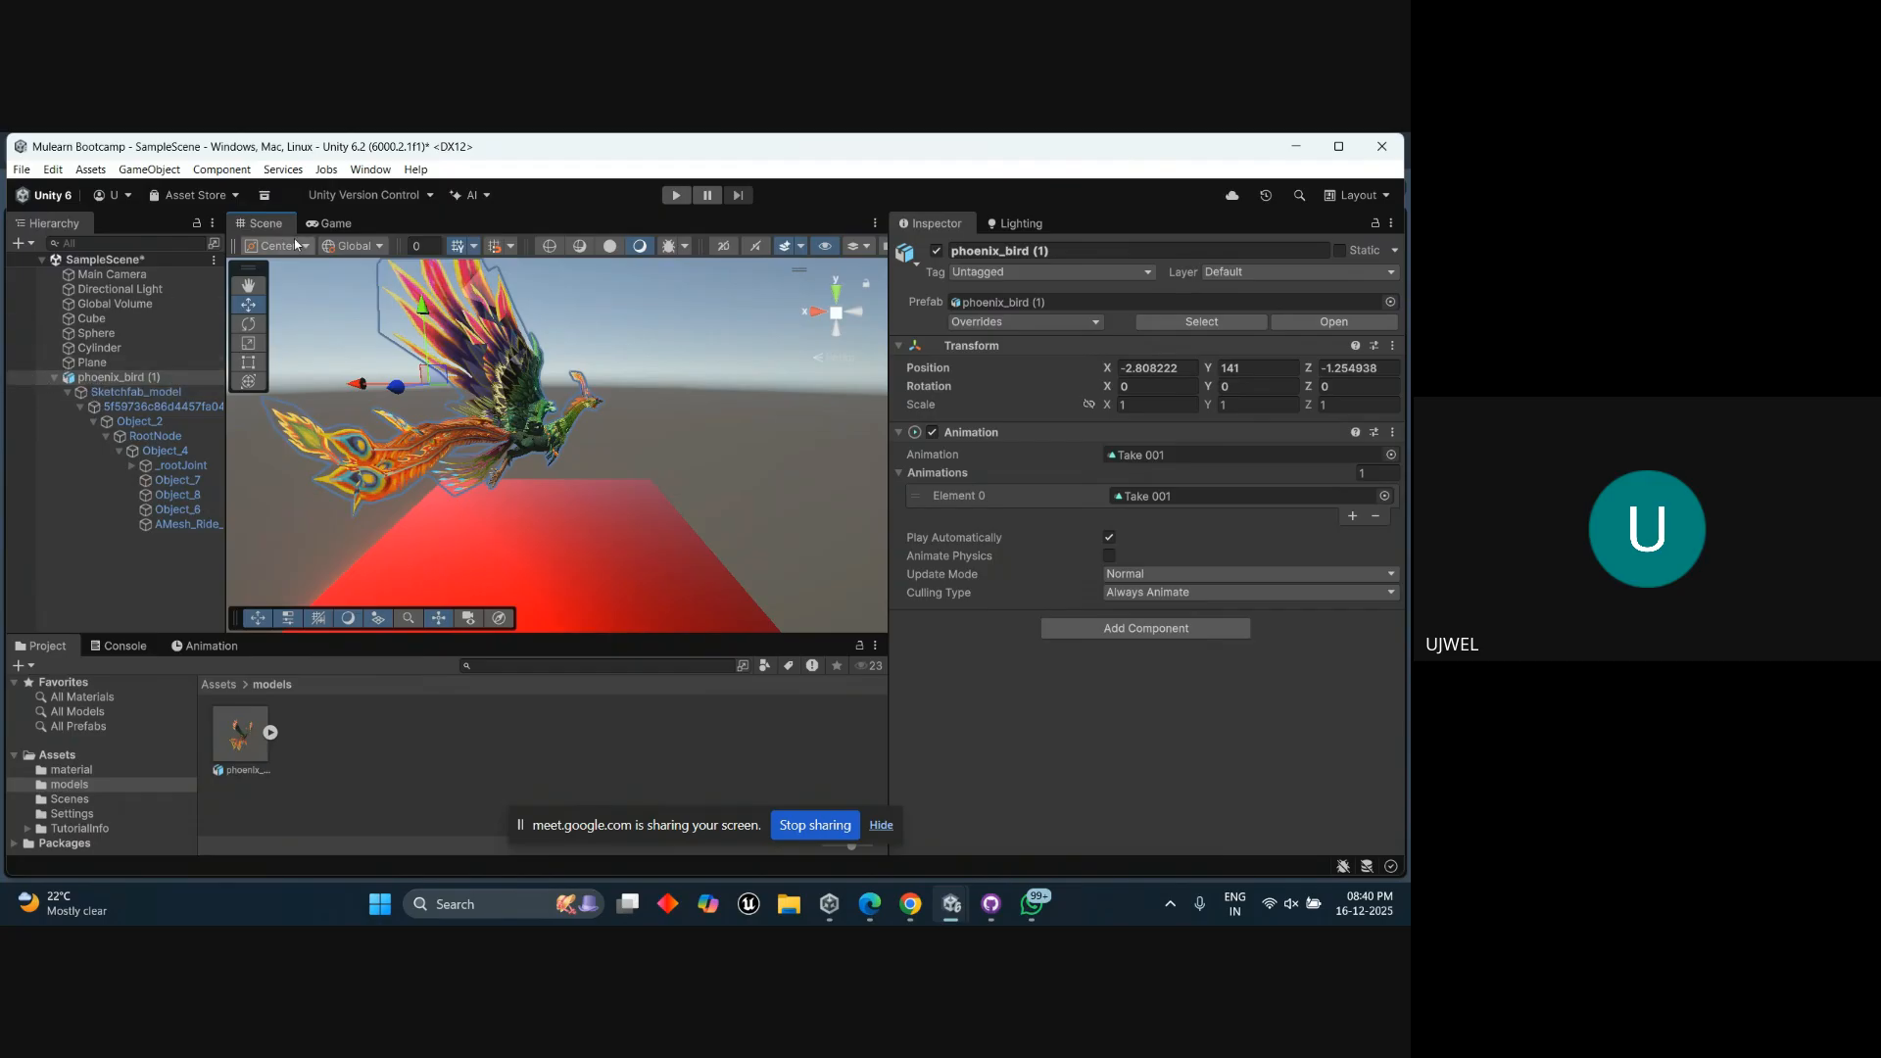
Maximize the Hierarchy and examine the nested child objects of phoenix_bird (1), collapsing and expanding its Sketchfab_model level.
{"action": "double_click", "coordinate": [36, 226]}
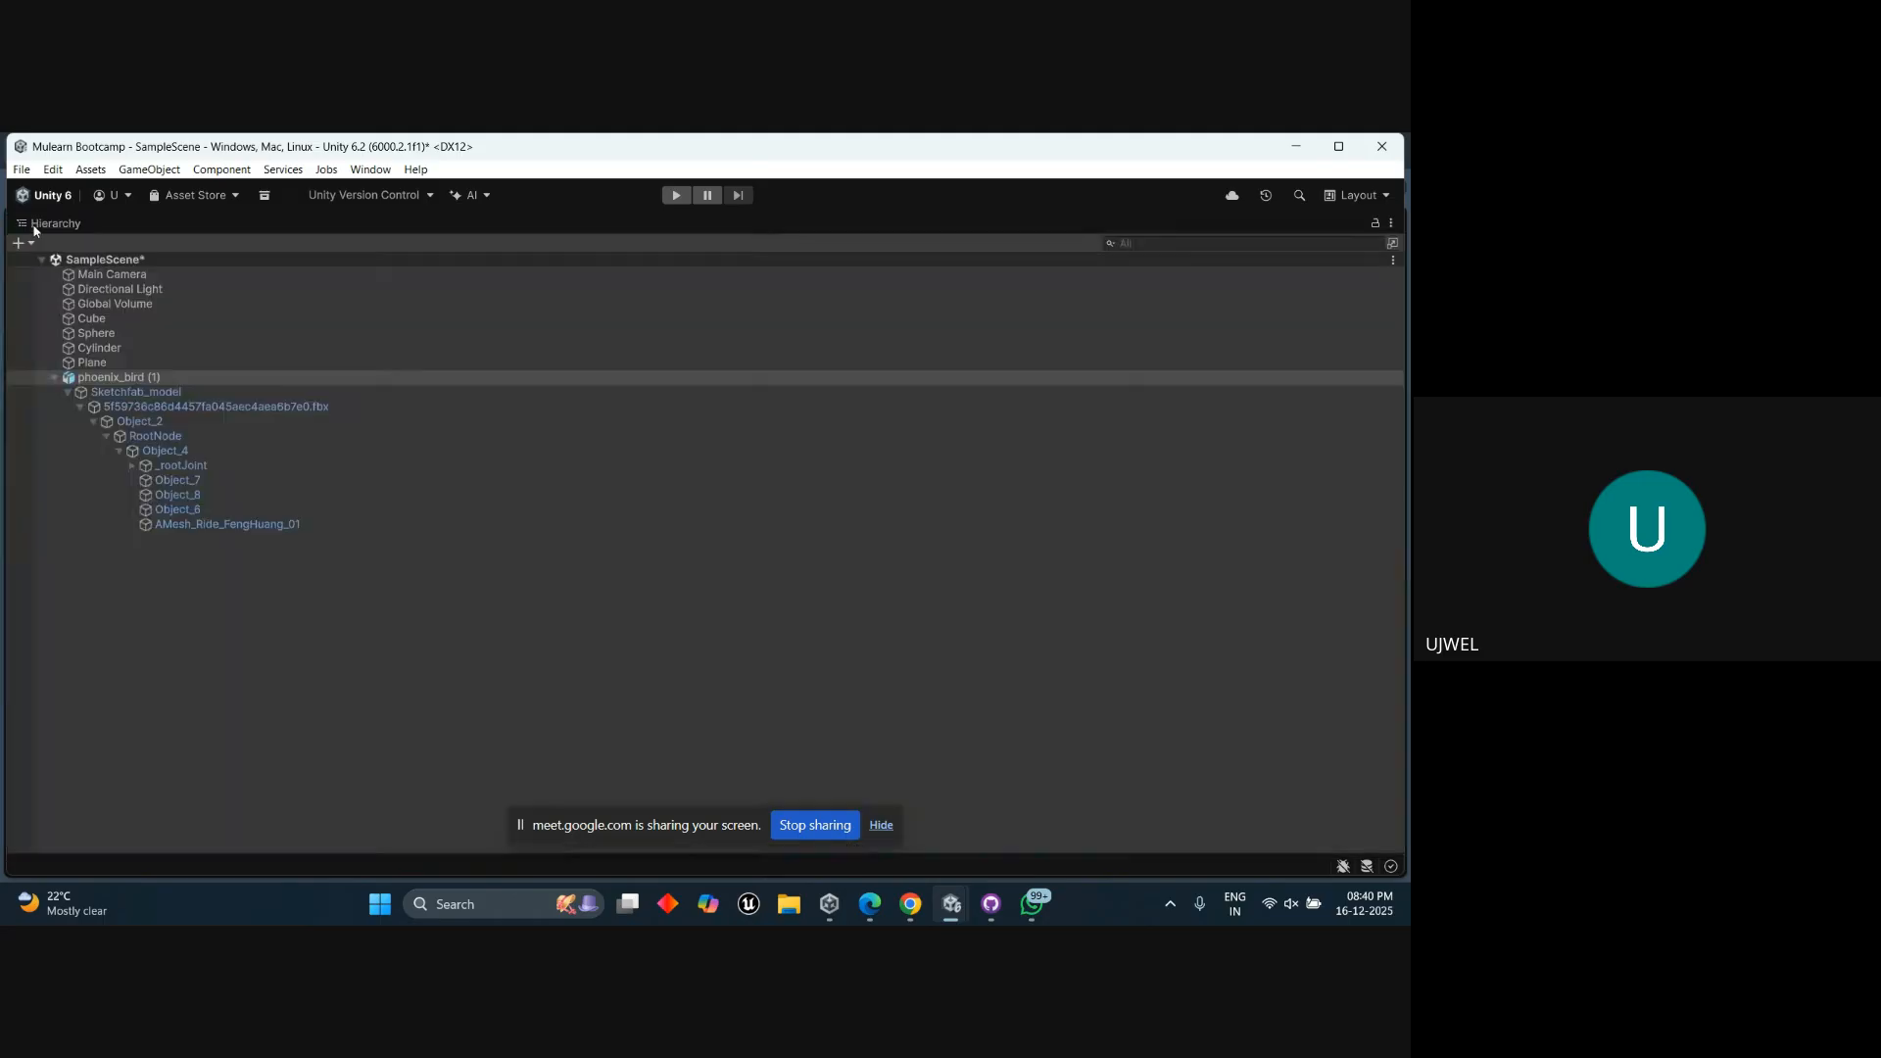
{"action": "left_click", "coordinate": [55, 378]}
{"action": "left_click", "coordinate": [56, 379]}
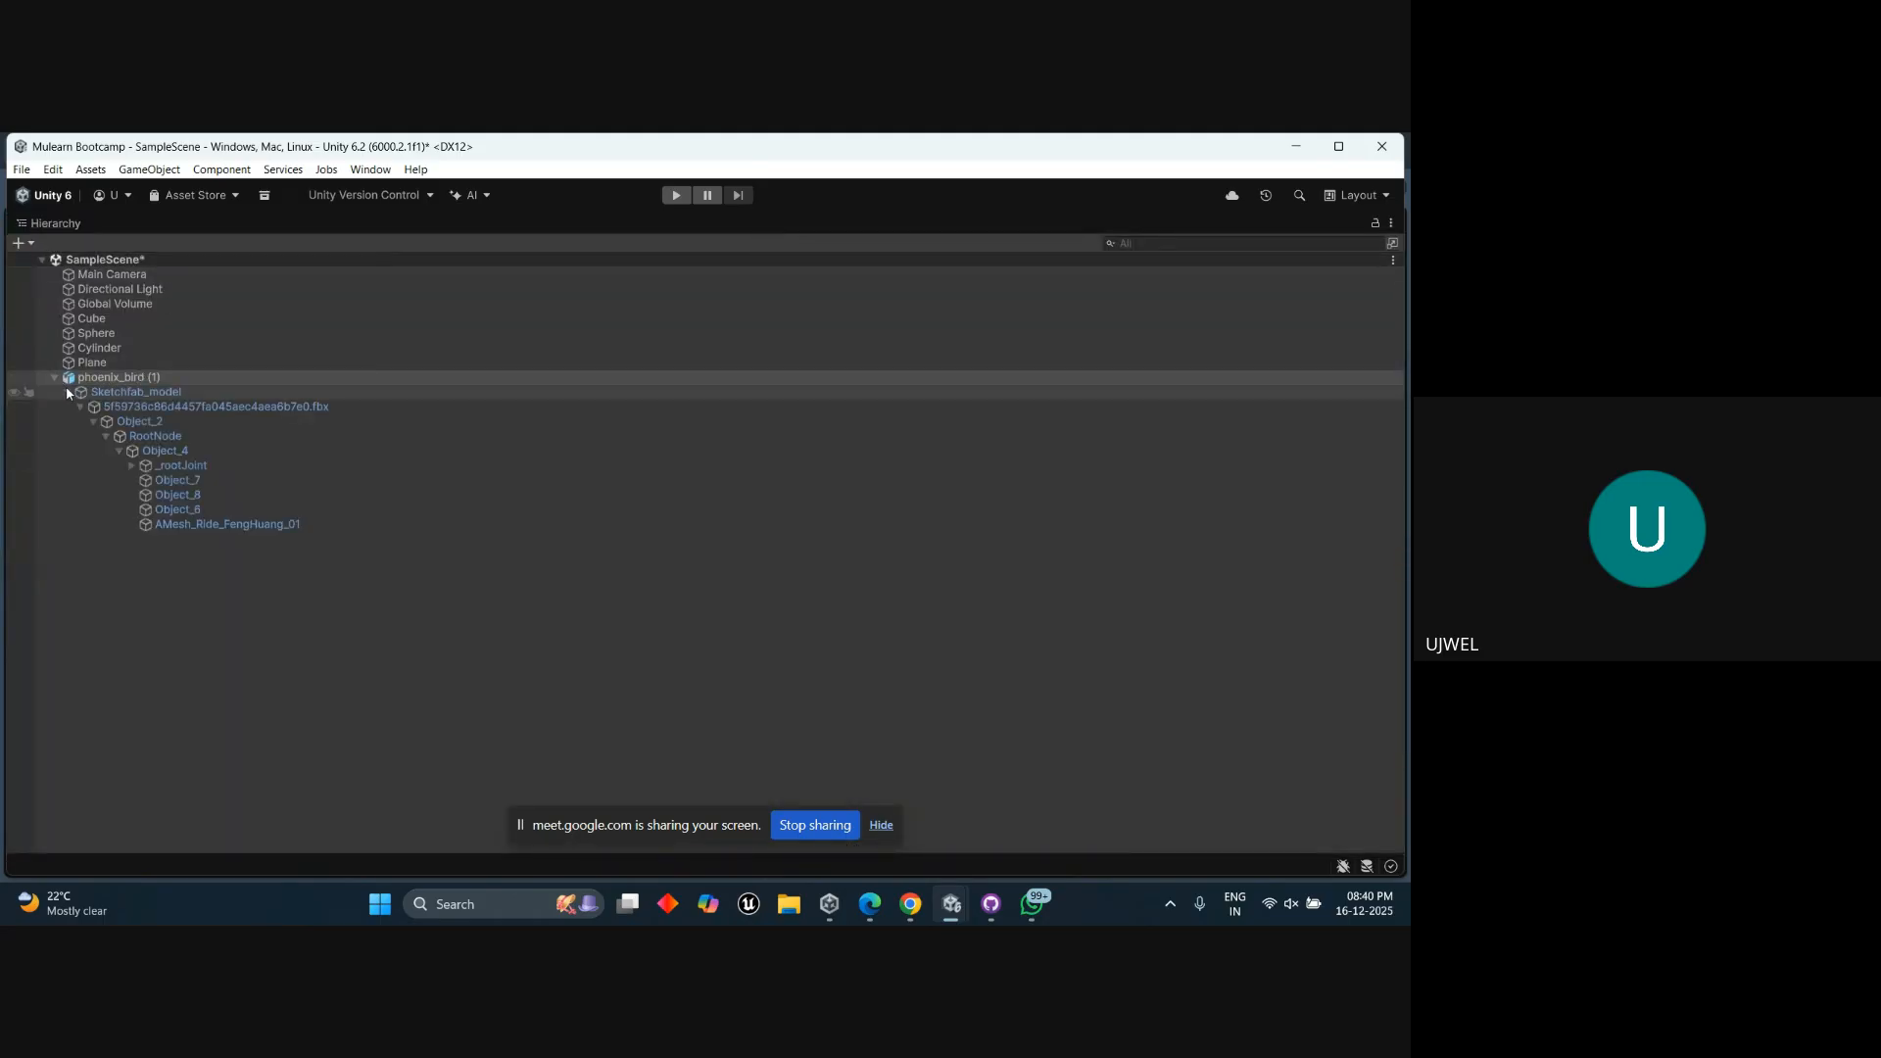
{"action": "left_click", "coordinate": [67, 391]}
{"action": "left_click", "coordinate": [68, 392]}
{"action": "left_click", "coordinate": [88, 381]}
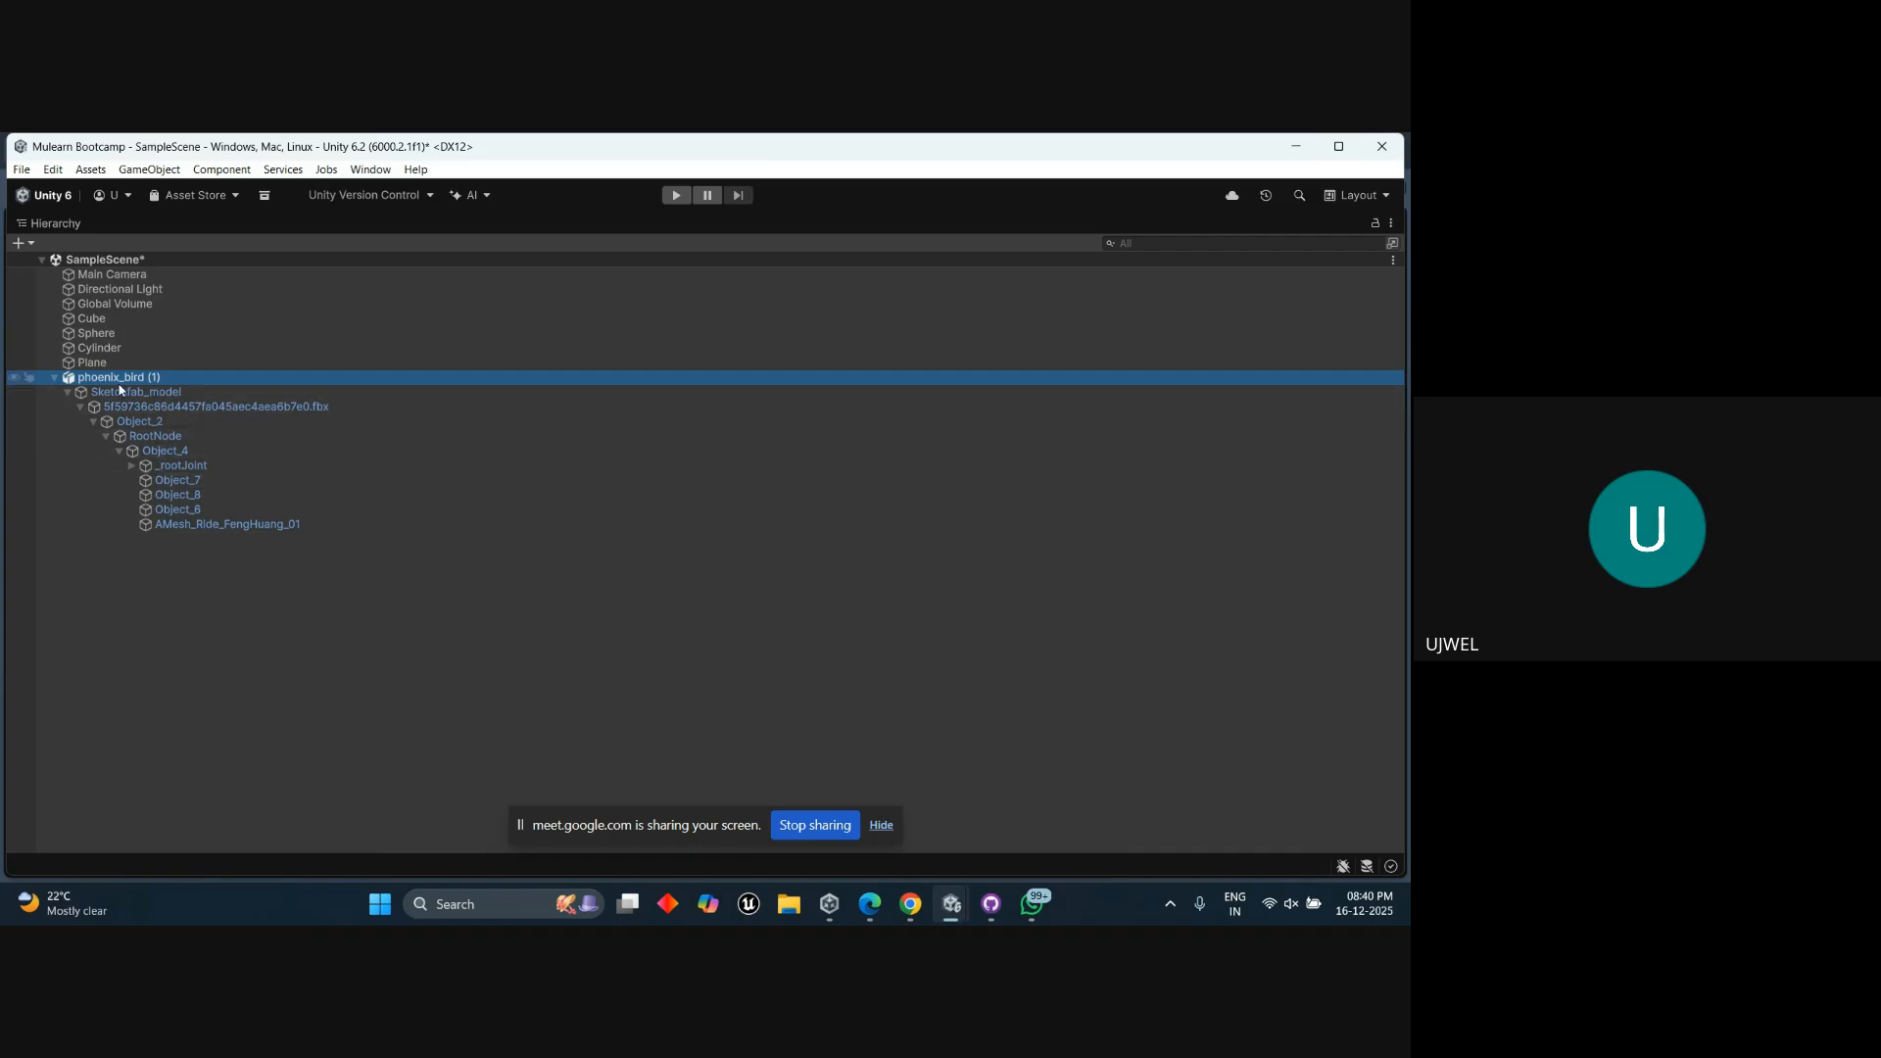
Collapse phoenix_bird (1) and restore the maximized Hierarchy to its place in the normal editor layout.
{"action": "left_click", "coordinate": [54, 378]}
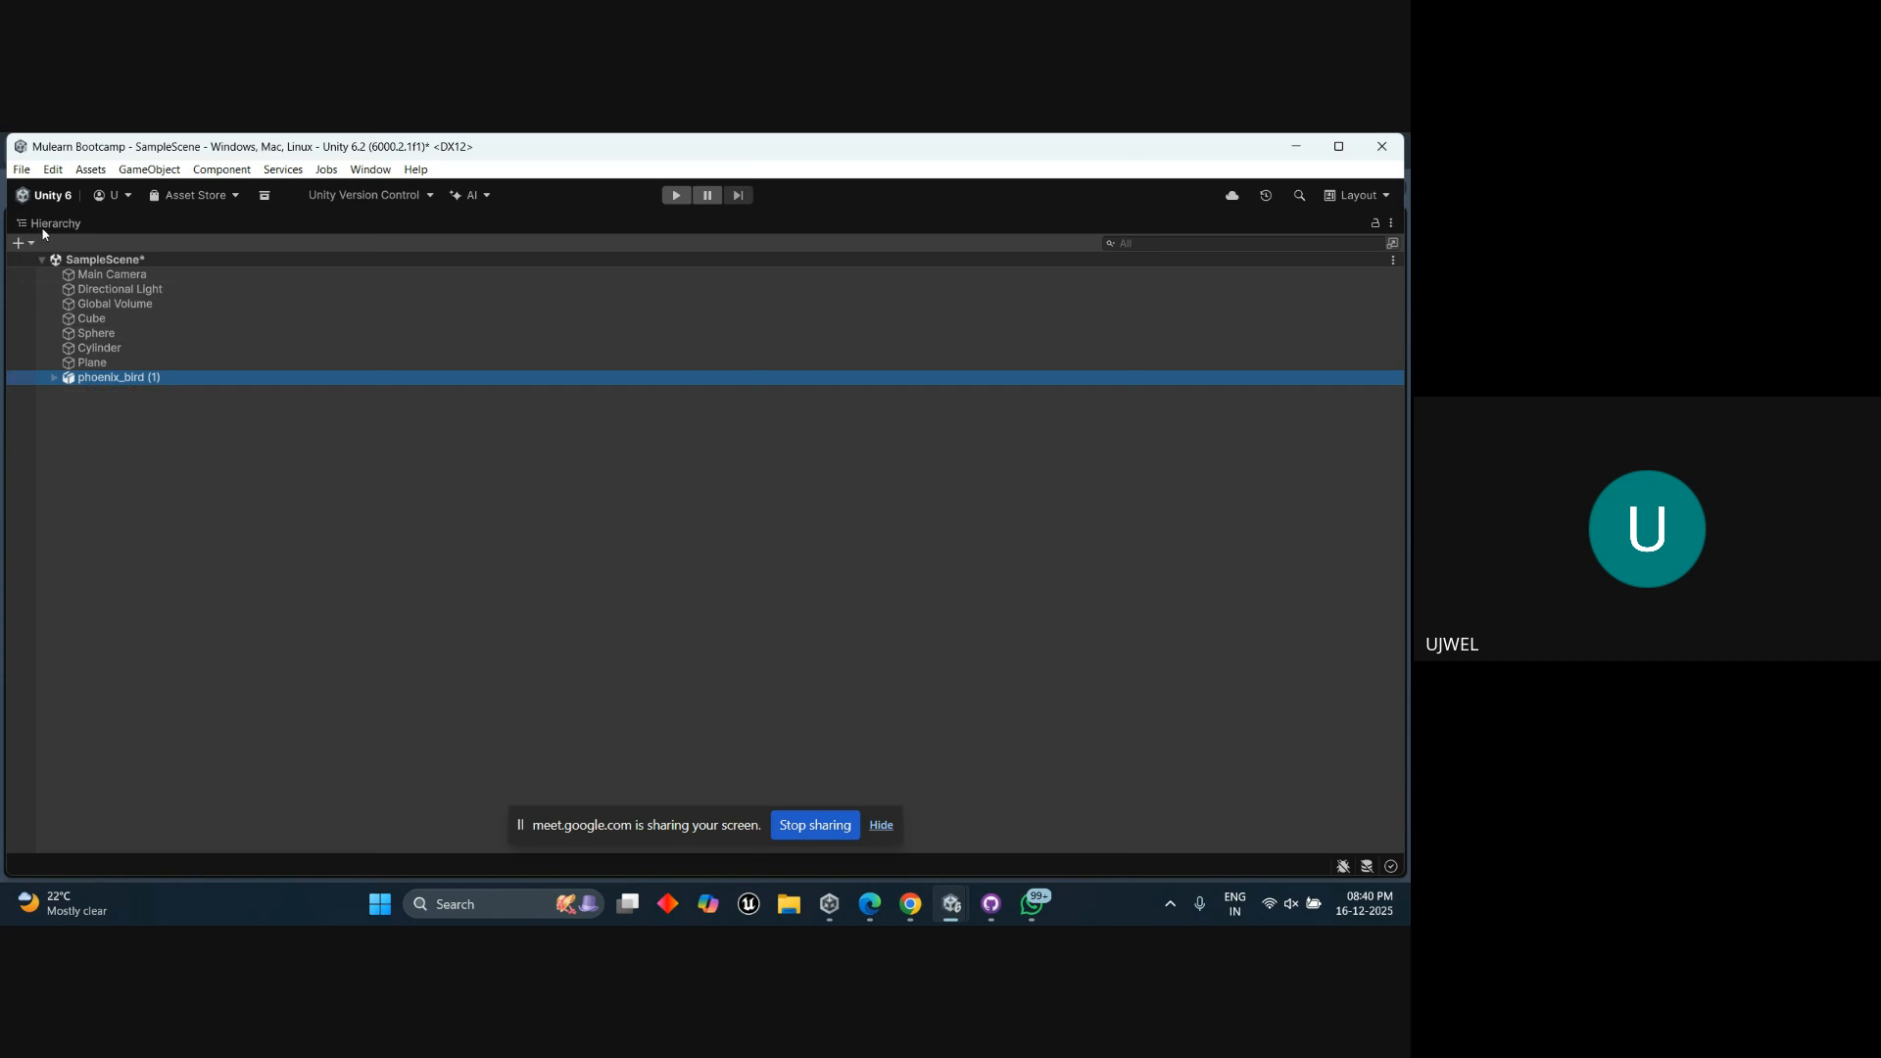
{"action": "double_click", "coordinate": [44, 224]}
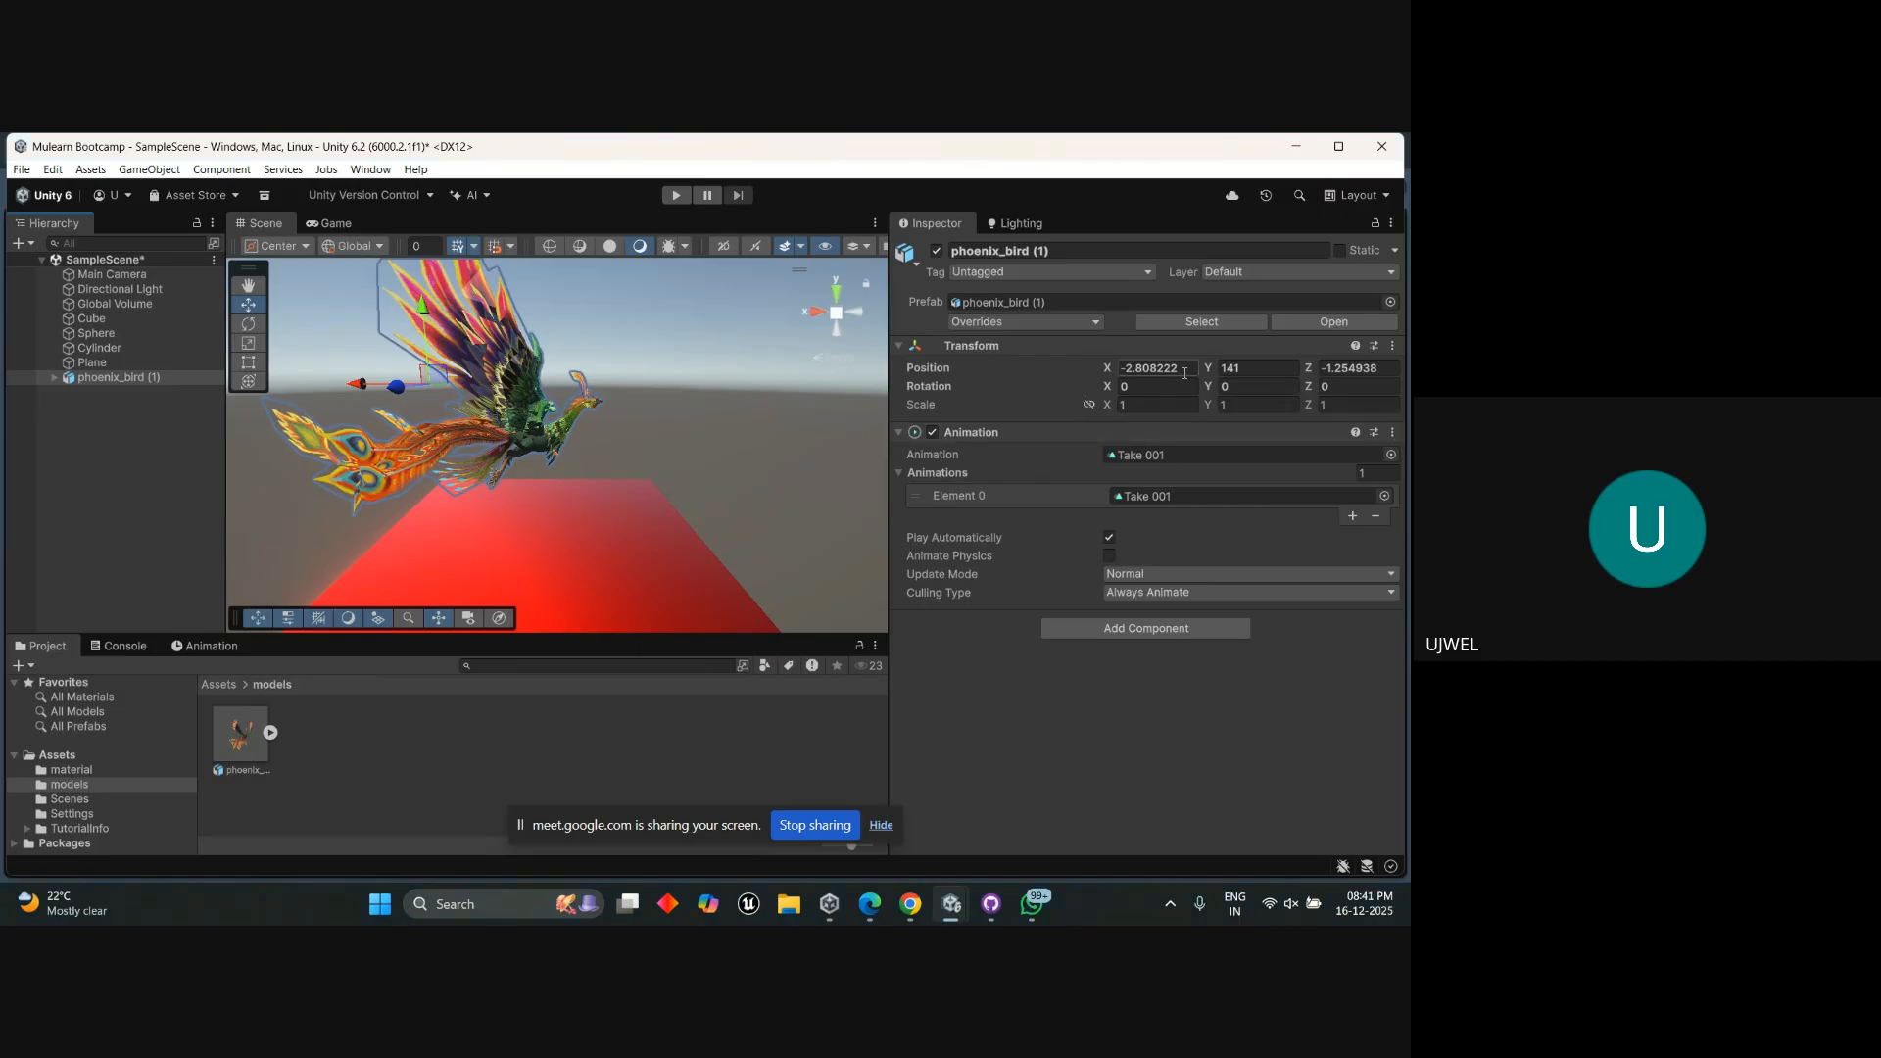
Link the scale proportions of phoenix_bird (1) and enlarge it uniformly with the Scale tool to 1.1273.
{"action": "left_click", "coordinate": [1090, 405]}
{"action": "key", "text": "r"}
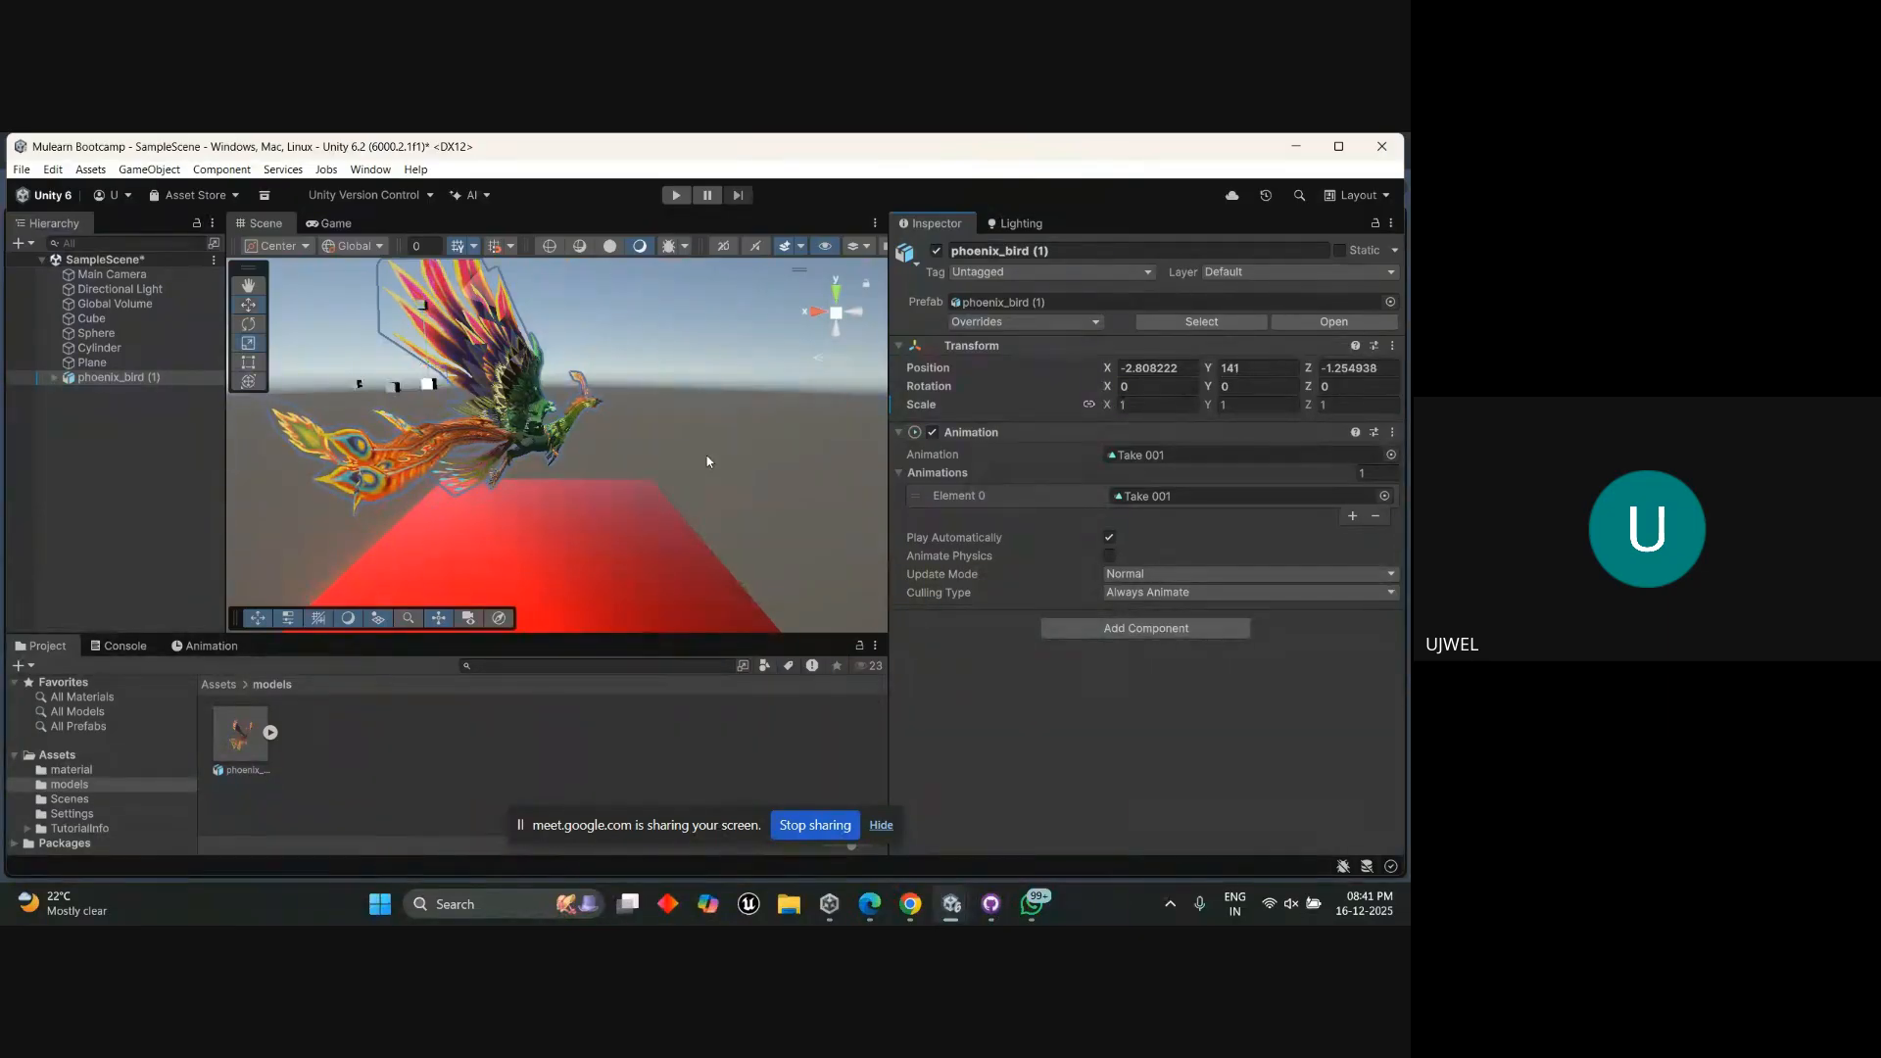
{"action": "left_click_drag", "start_coordinate": [428, 383], "coordinate": [601, 328]}
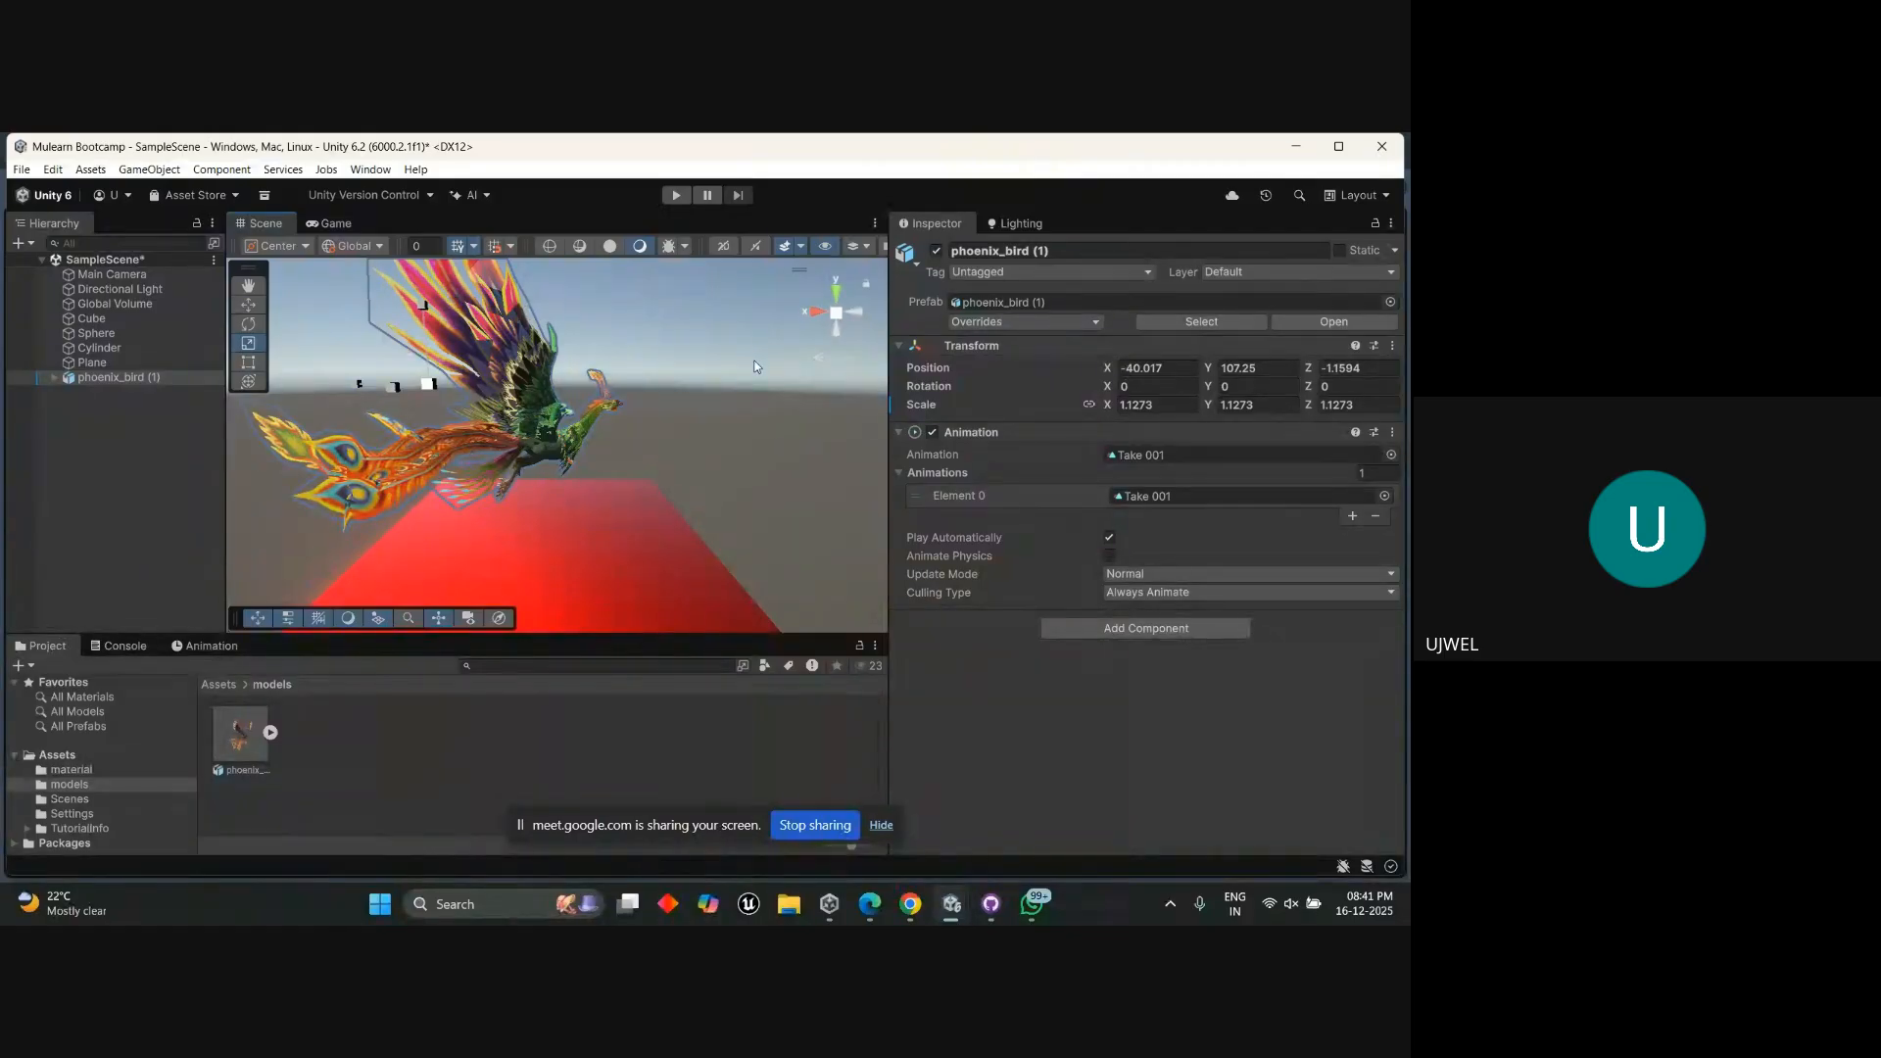
Try scaling the bird along the Y axis alone with its proportions unlinked, and undo the change.
{"action": "left_click", "coordinate": [1095, 408]}
{"action": "left_click_drag", "start_coordinate": [422, 306], "coordinate": [457, 329]}
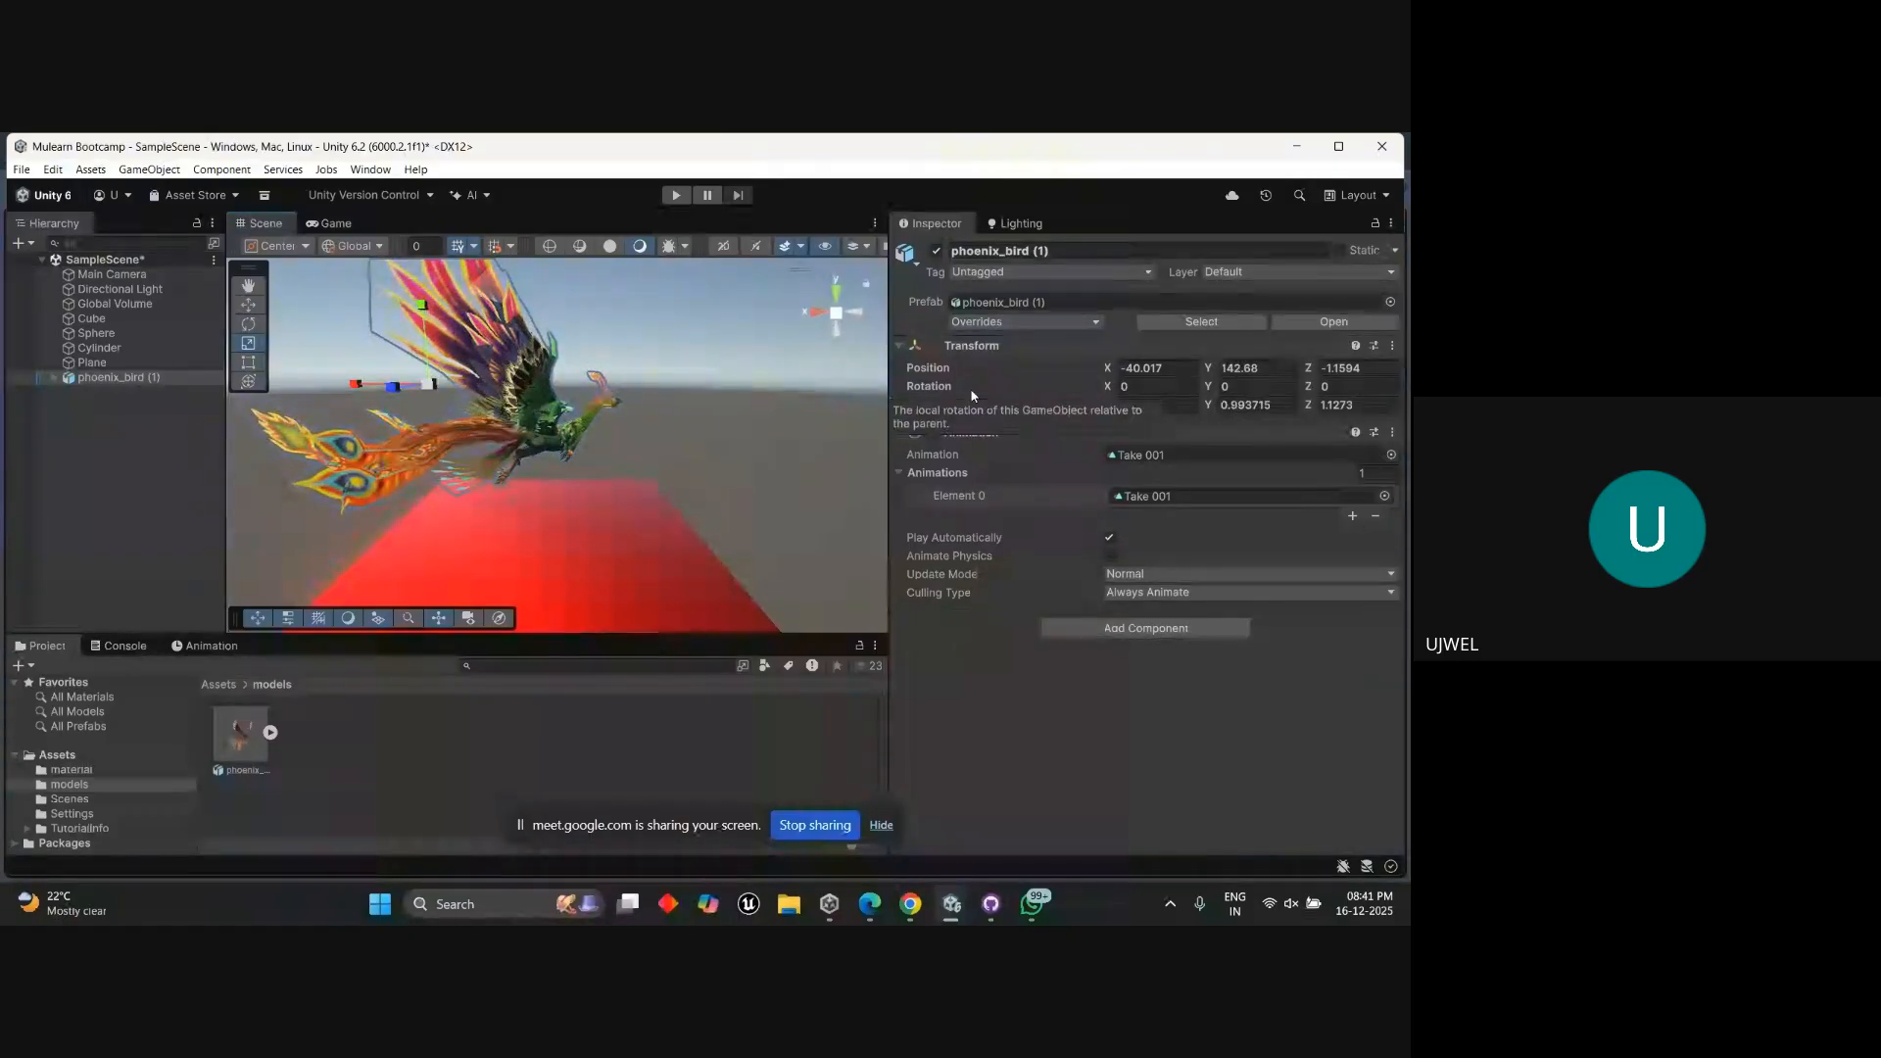
{"action": "key", "text": "ctrl+z"}
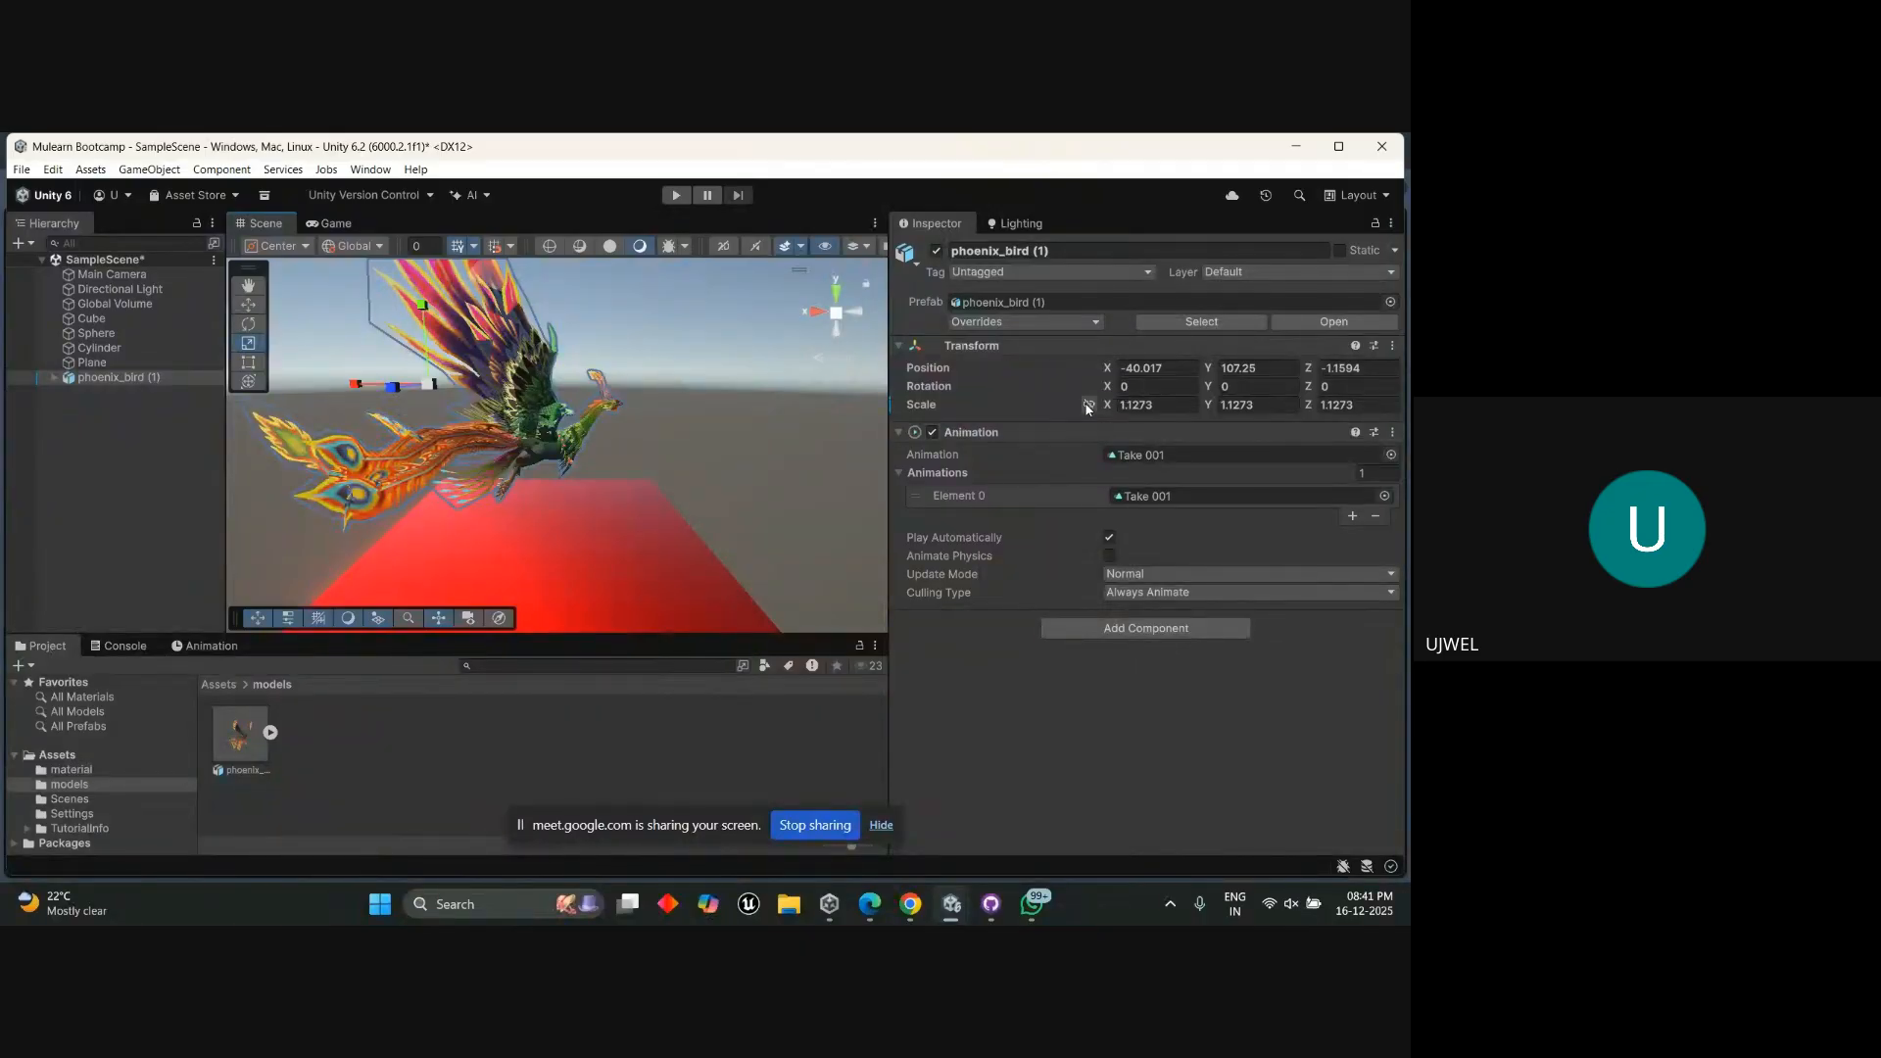
Link the bird's scale proportions, reduce it uniformly to a scale of 0.83, and collapse its Animation component.
{"action": "mouse_move", "coordinate": [1107, 405]}
{"action": "left_mouse_down"}
{"action": "mouse_move", "coordinate": [1087, 410]}
{"action": "mouse_move", "coordinate": [1154, 423]}
{"action": "mouse_move", "coordinate": [1091, 425]}
{"action": "left_mouse_up"}
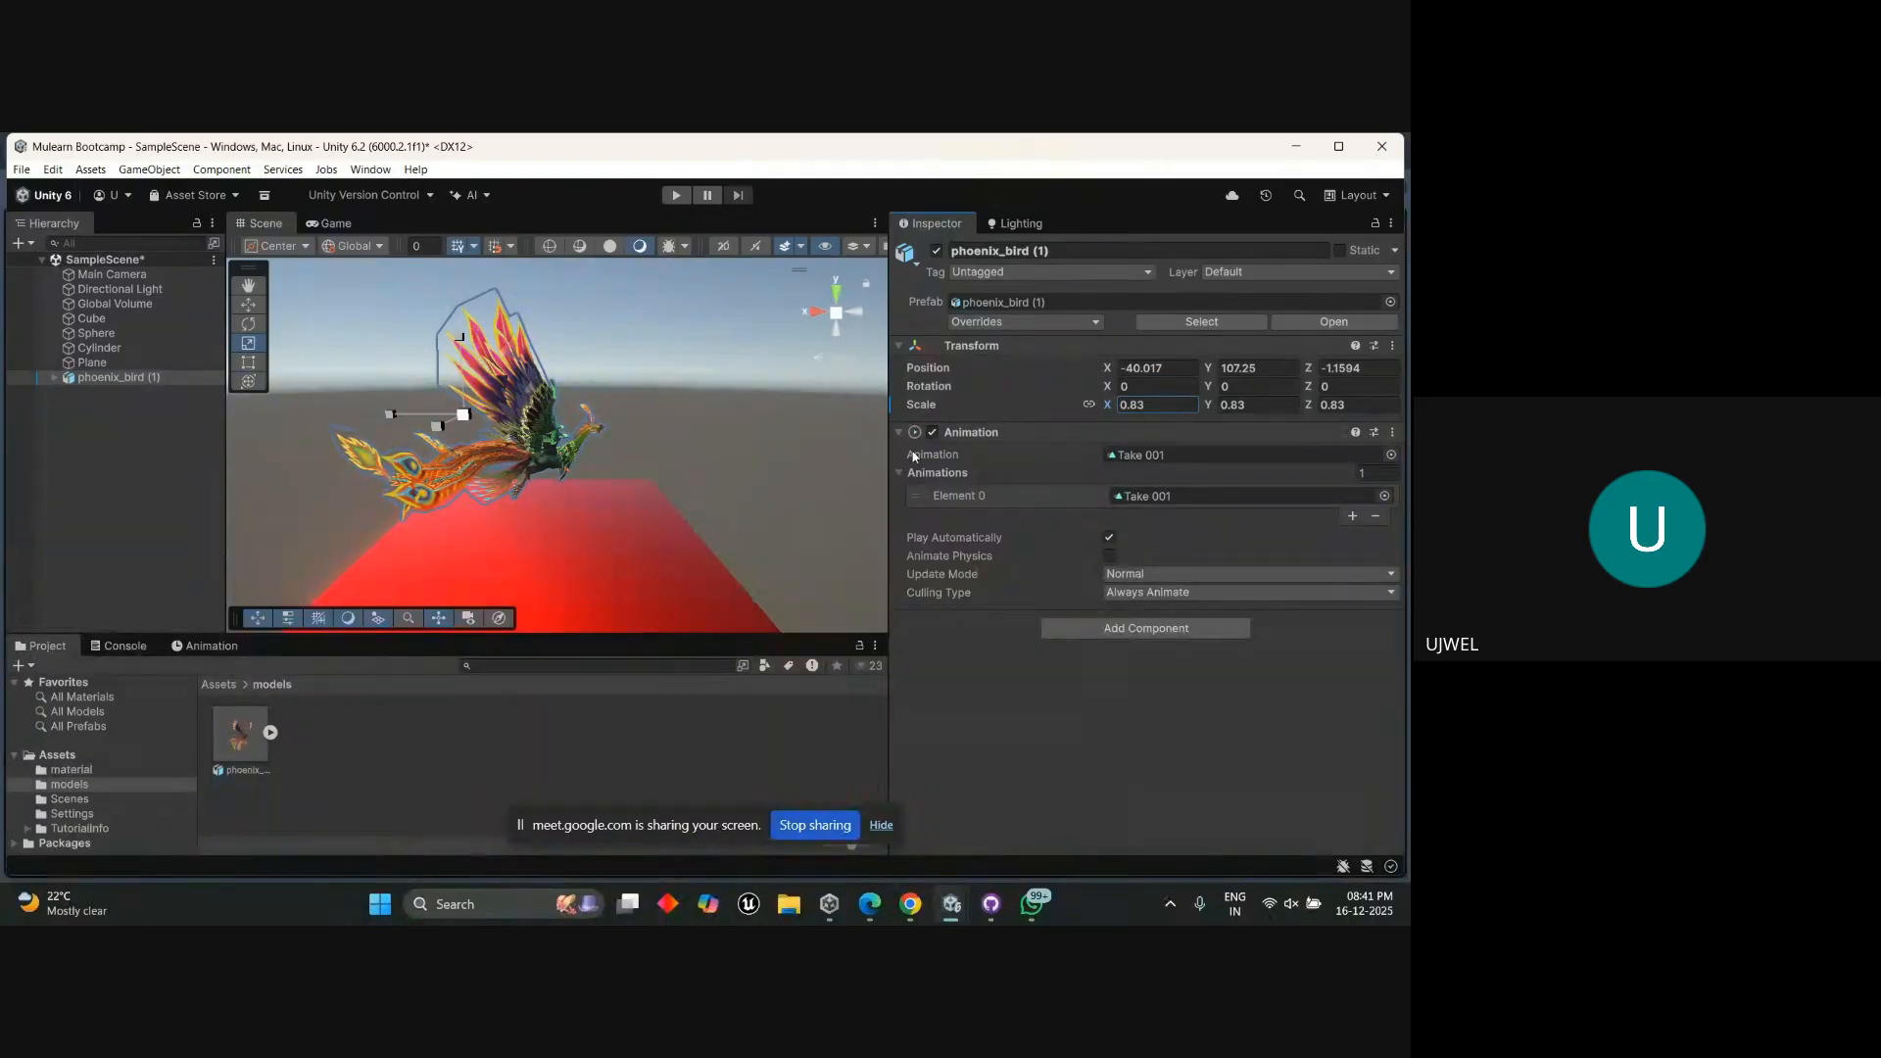
{"action": "left_click", "coordinate": [995, 432]}
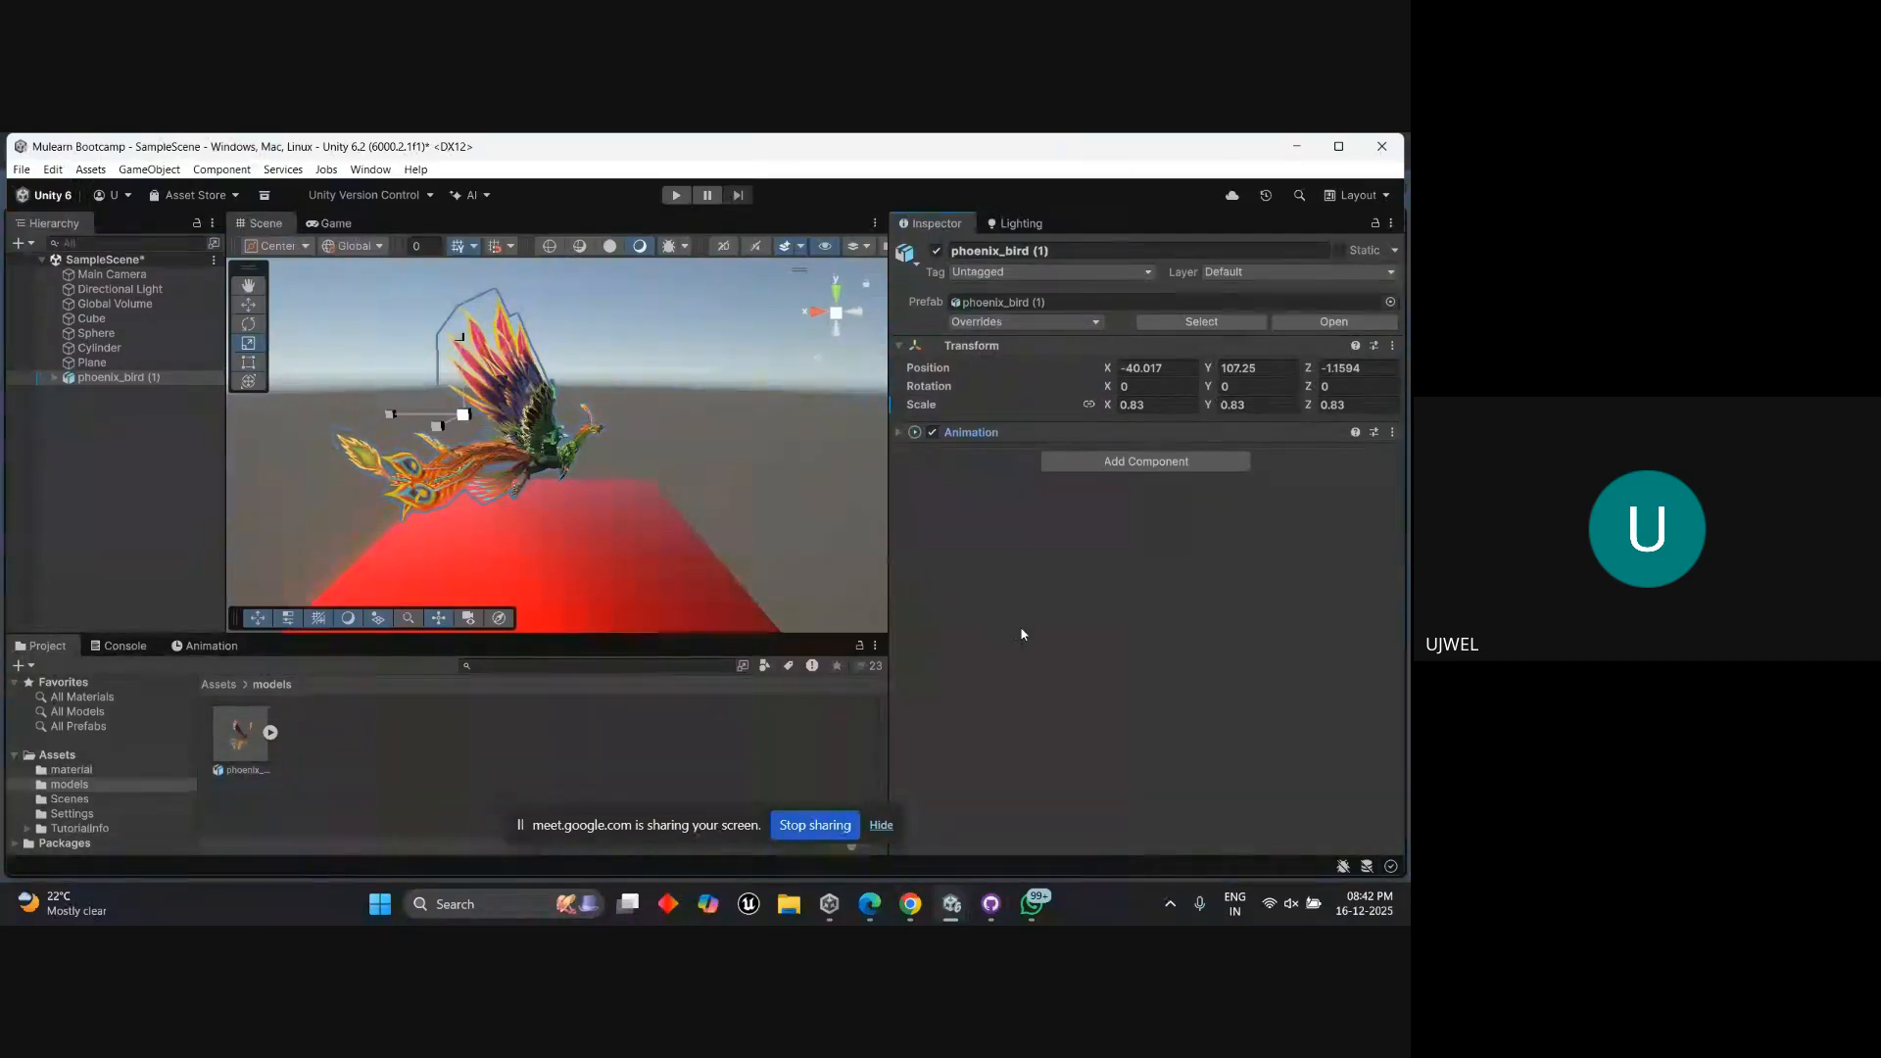
Scale phoenix_bird (1) uniformly through a negative value of -1.245166, then bring it back upright at a scale of 1.089221.
{"action": "left_click", "coordinate": [116, 484]}
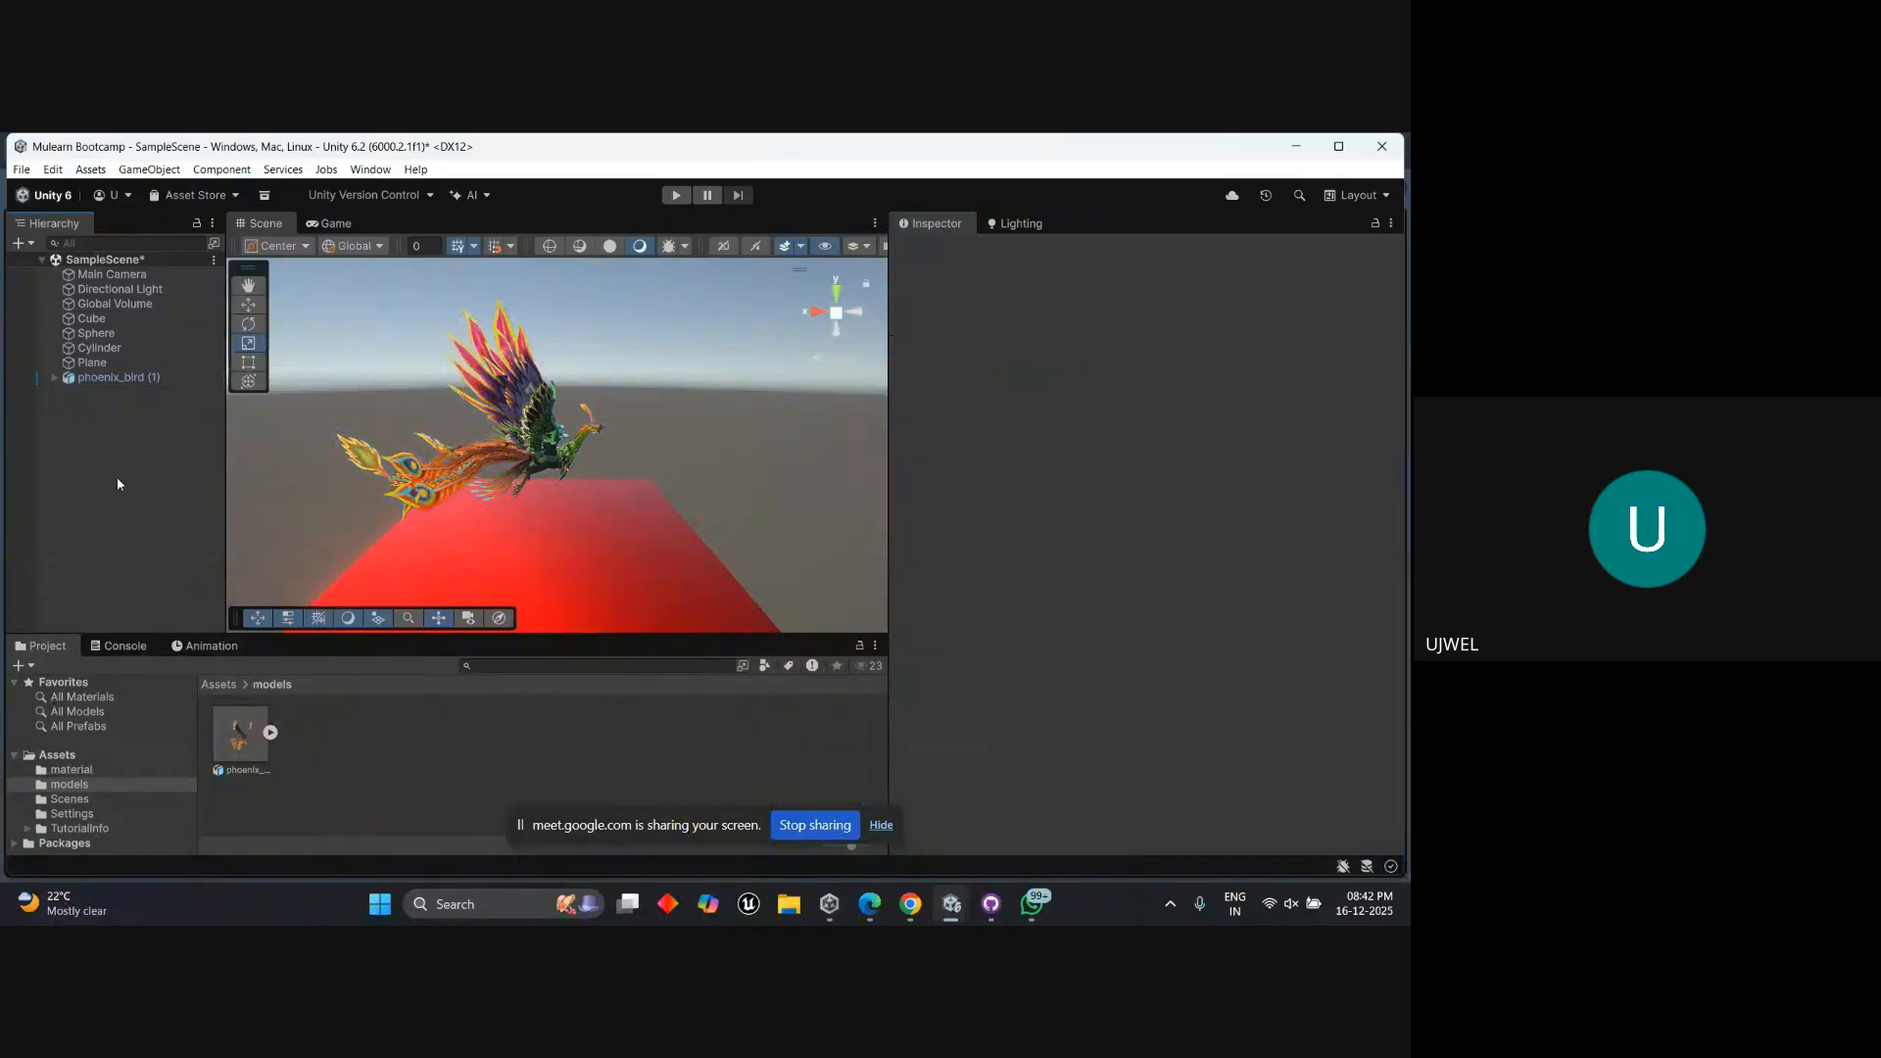
{"action": "left_click", "coordinate": [119, 380]}
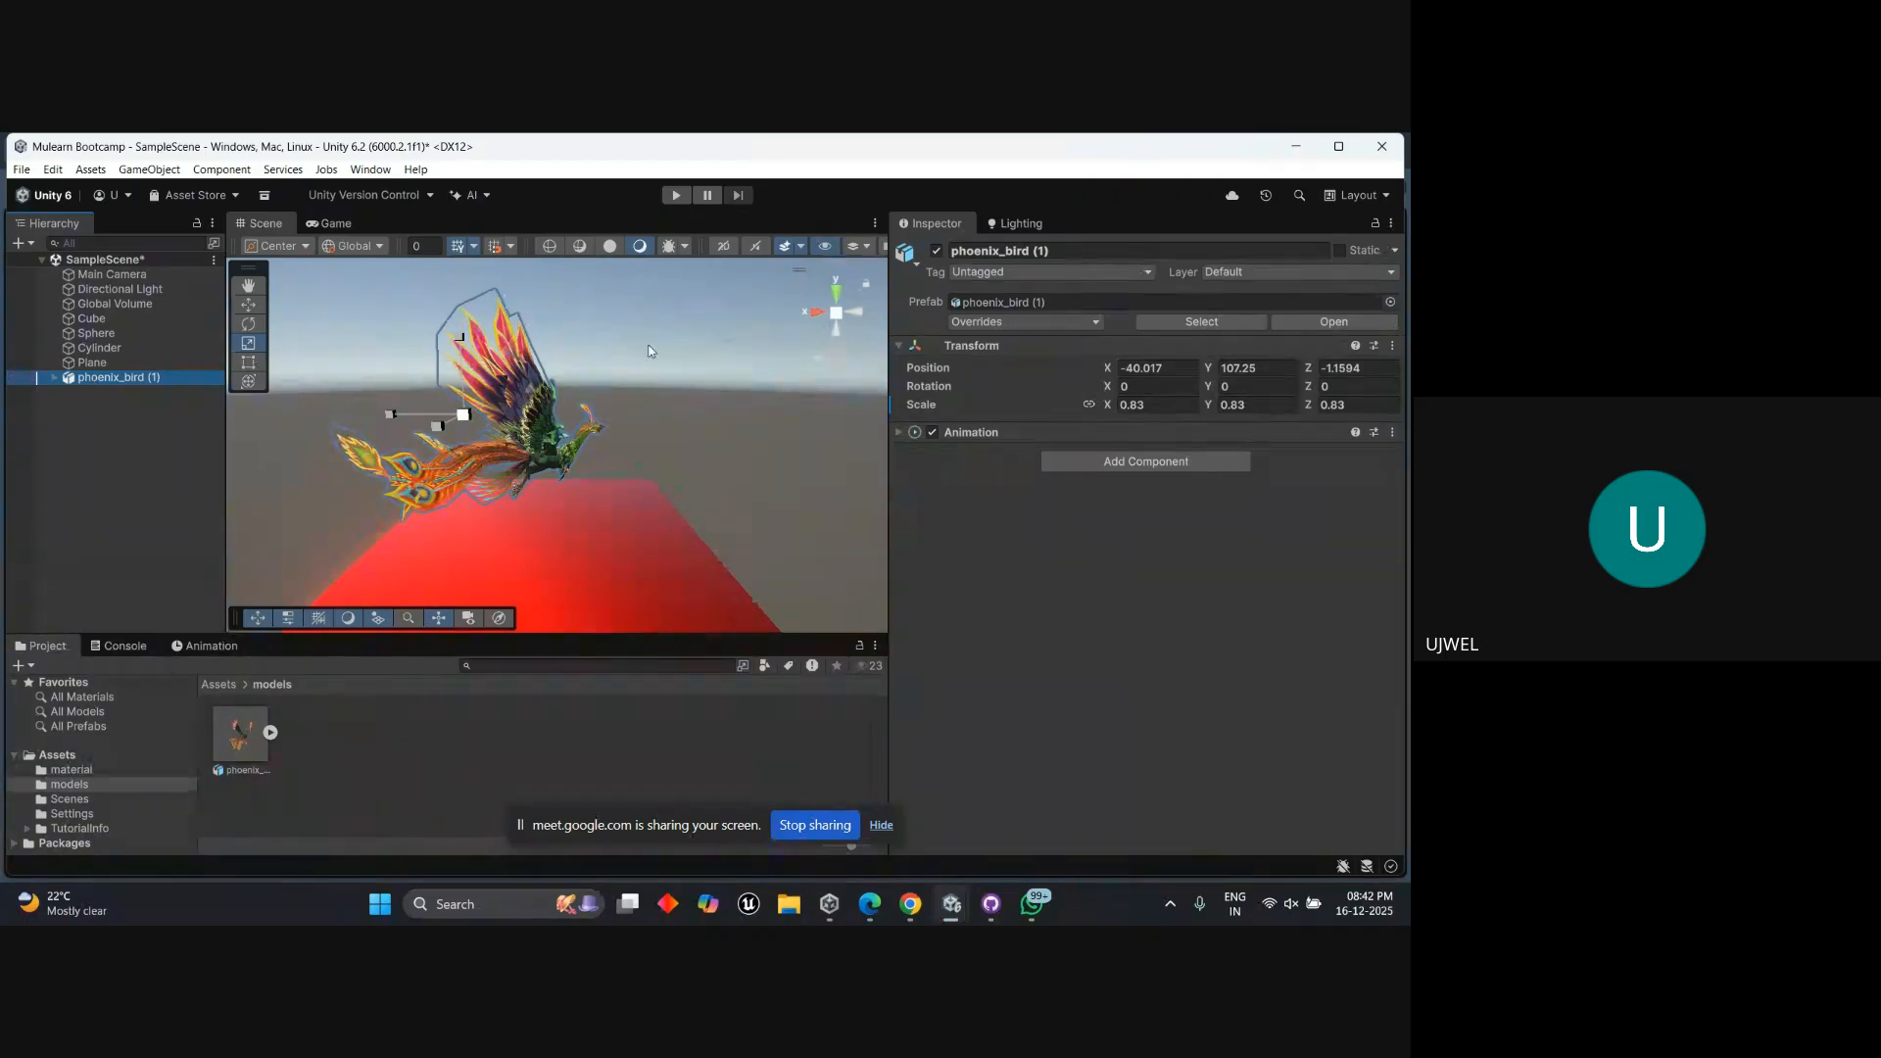
{"action": "left_click_drag", "start_coordinate": [459, 340], "coordinate": [441, 525]}
{"action": "middle_click_drag", "start_coordinate": [362, 456], "coordinate": [499, 482]}
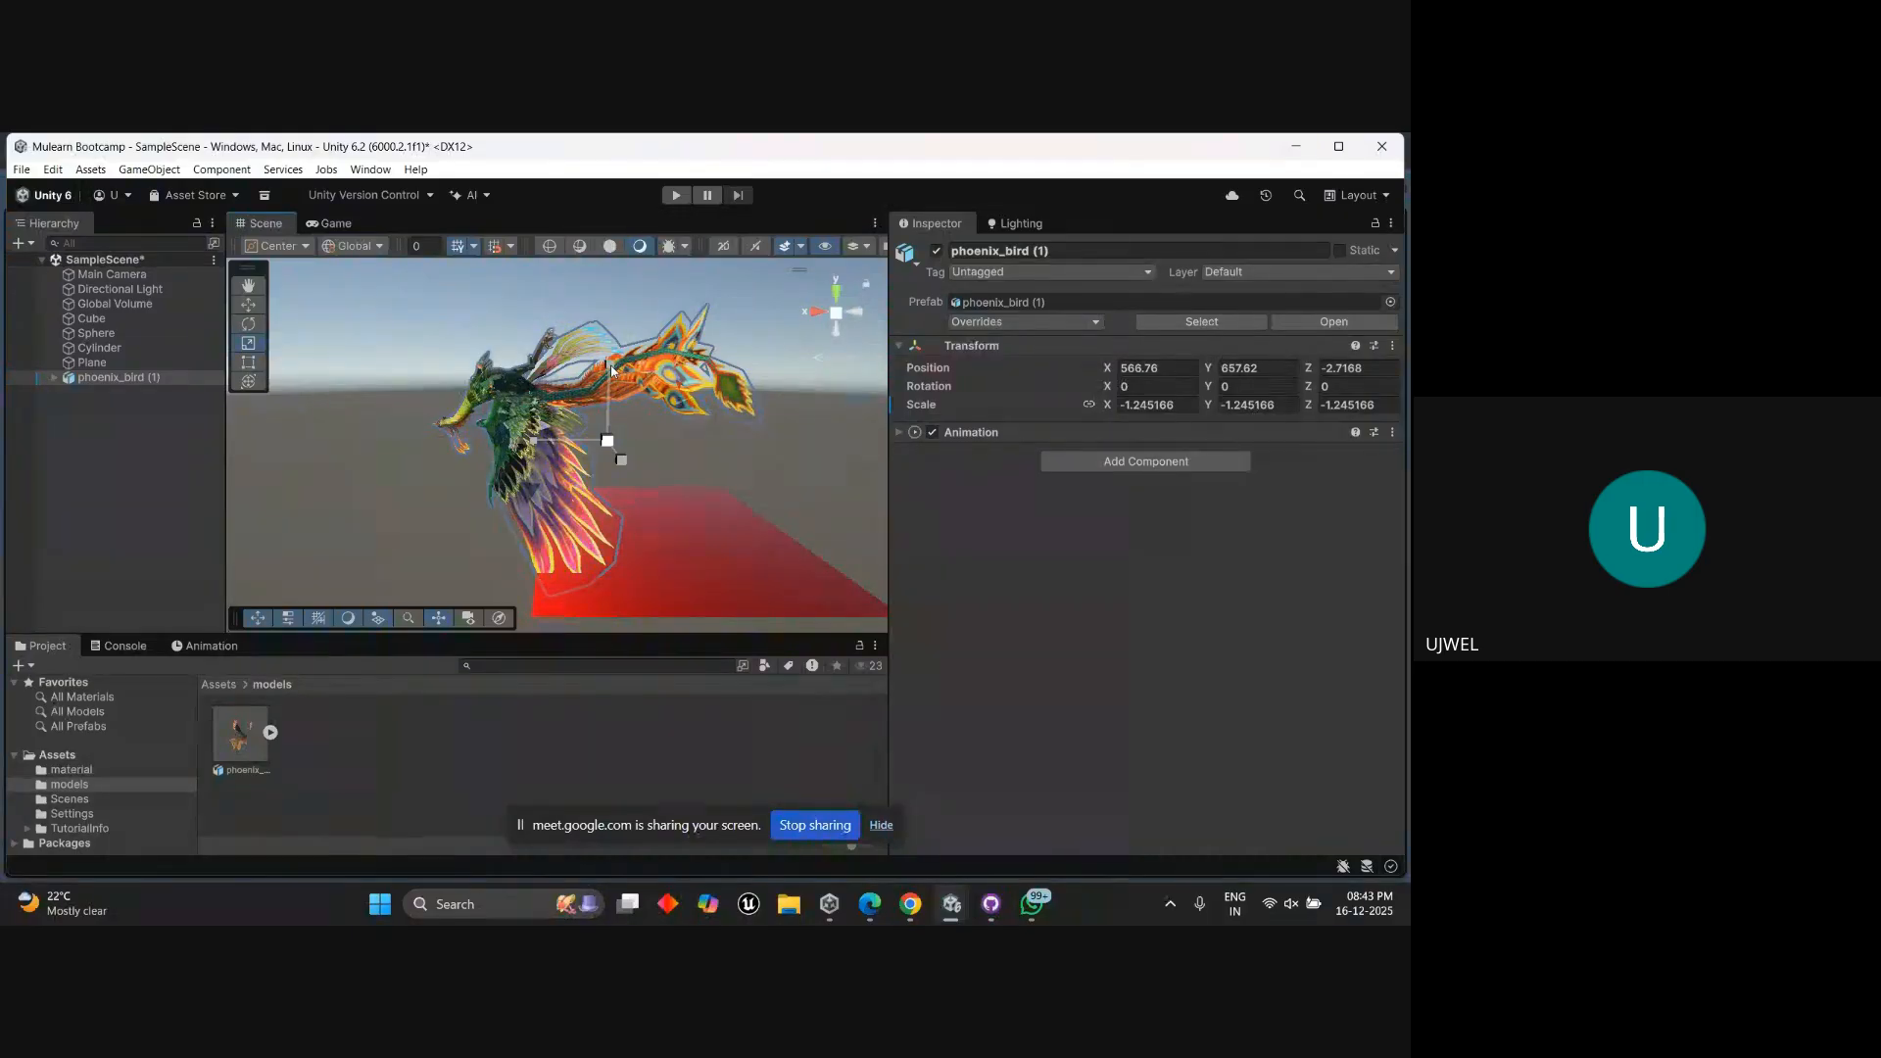
{"action": "left_click_drag", "start_coordinate": [607, 367], "coordinate": [531, 416]}
{"action": "middle_click_drag", "start_coordinate": [531, 417], "coordinate": [493, 439]}
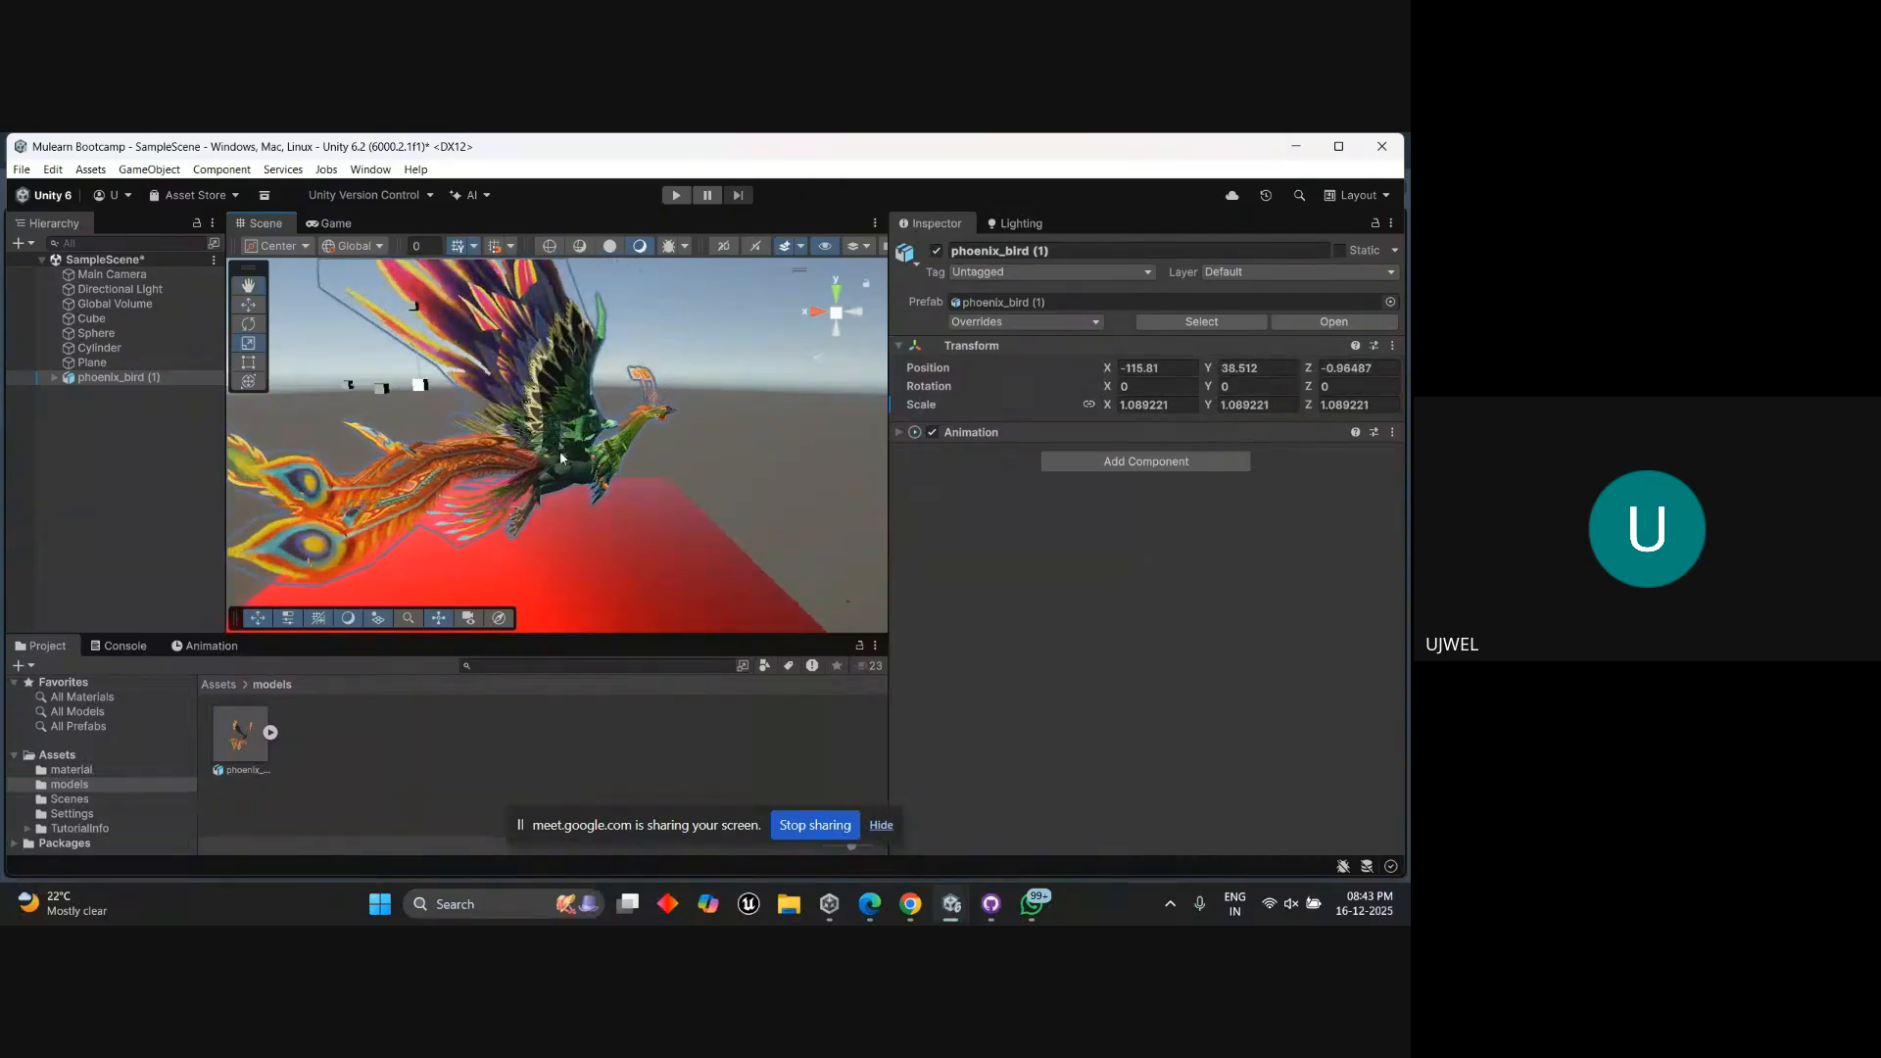
Check the bird's linked X, Y and Z scale values one after another.
{"action": "left_click", "coordinate": [1139, 405]}
{"action": "left_click", "coordinate": [1251, 408]}
{"action": "left_click", "coordinate": [1345, 407]}
{"action": "left_click", "coordinate": [1242, 409]}
{"action": "left_click", "coordinate": [1138, 406]}
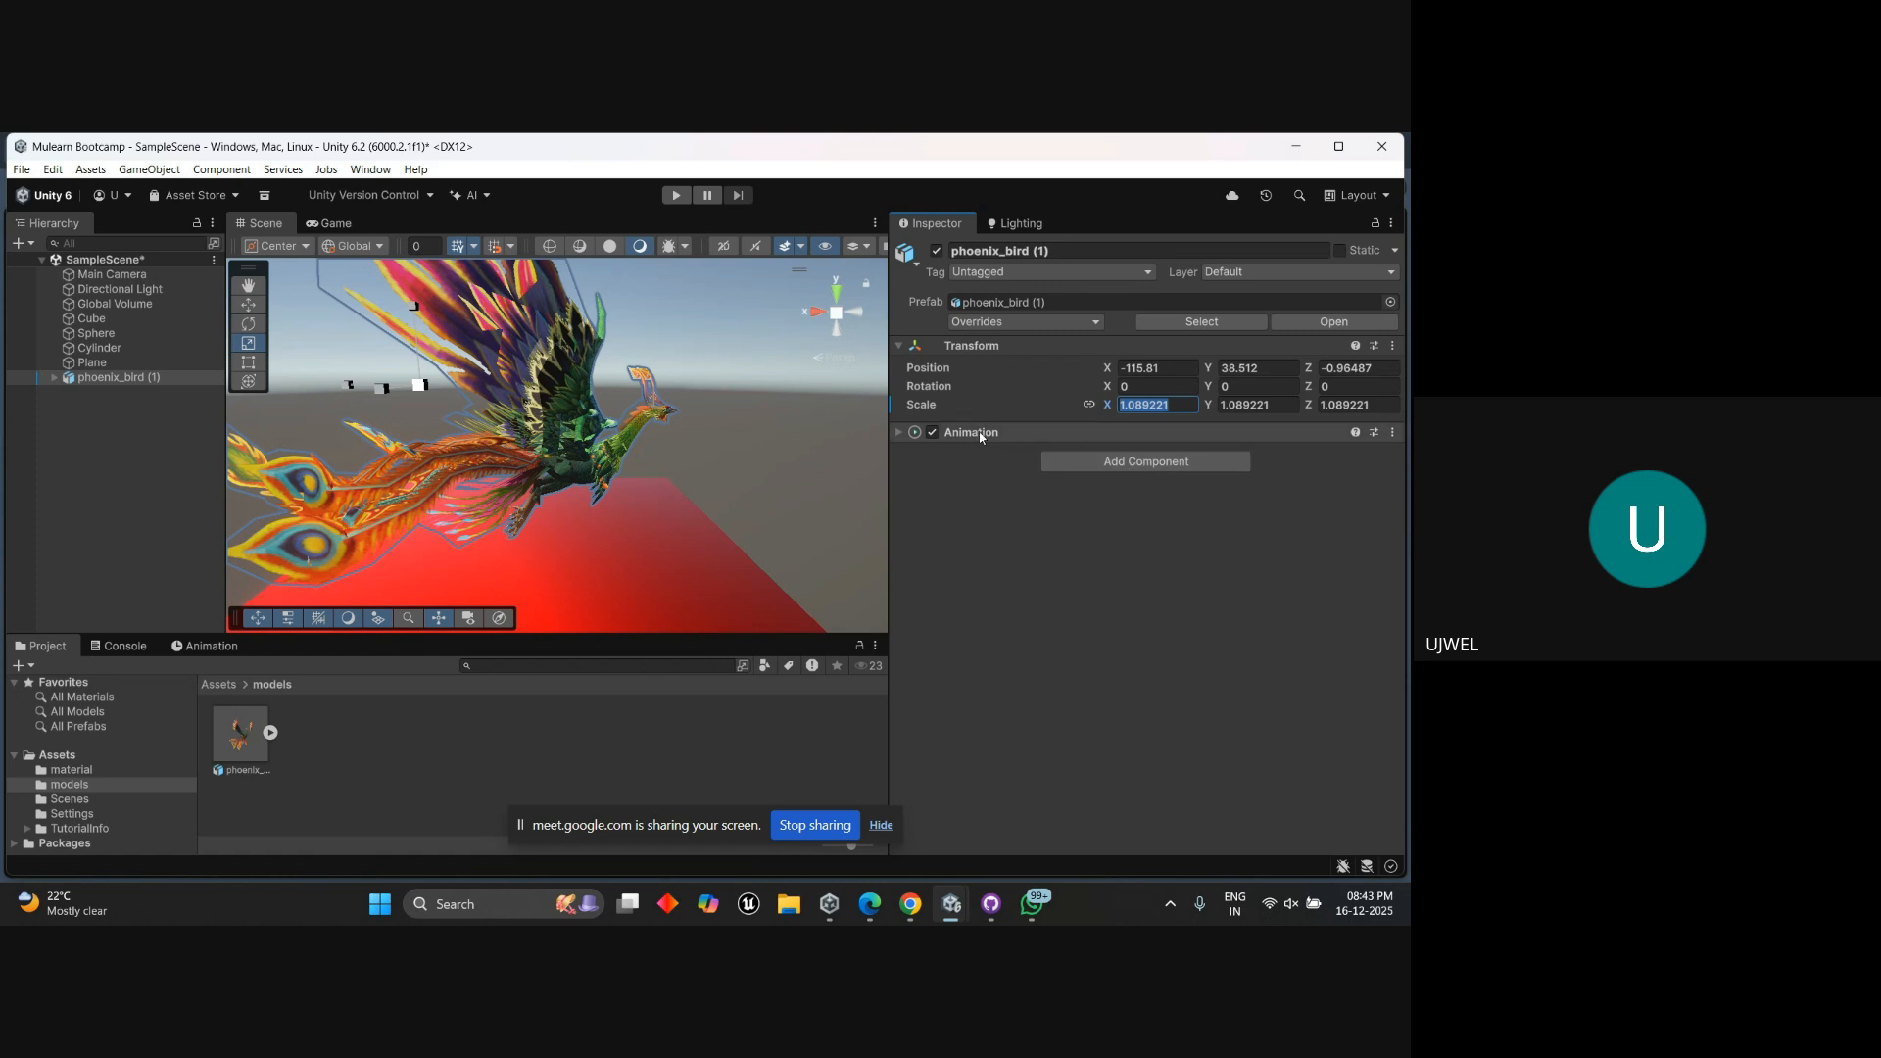
Examine the scaled phoenix bird above the plane from different distances and angles.
{"action": "scroll", "coordinate": [746, 495], "scroll_direction": "down", "scroll_amount": 5}
{"action": "scroll", "coordinate": [686, 502], "scroll_direction": "up", "scroll_amount": 3}
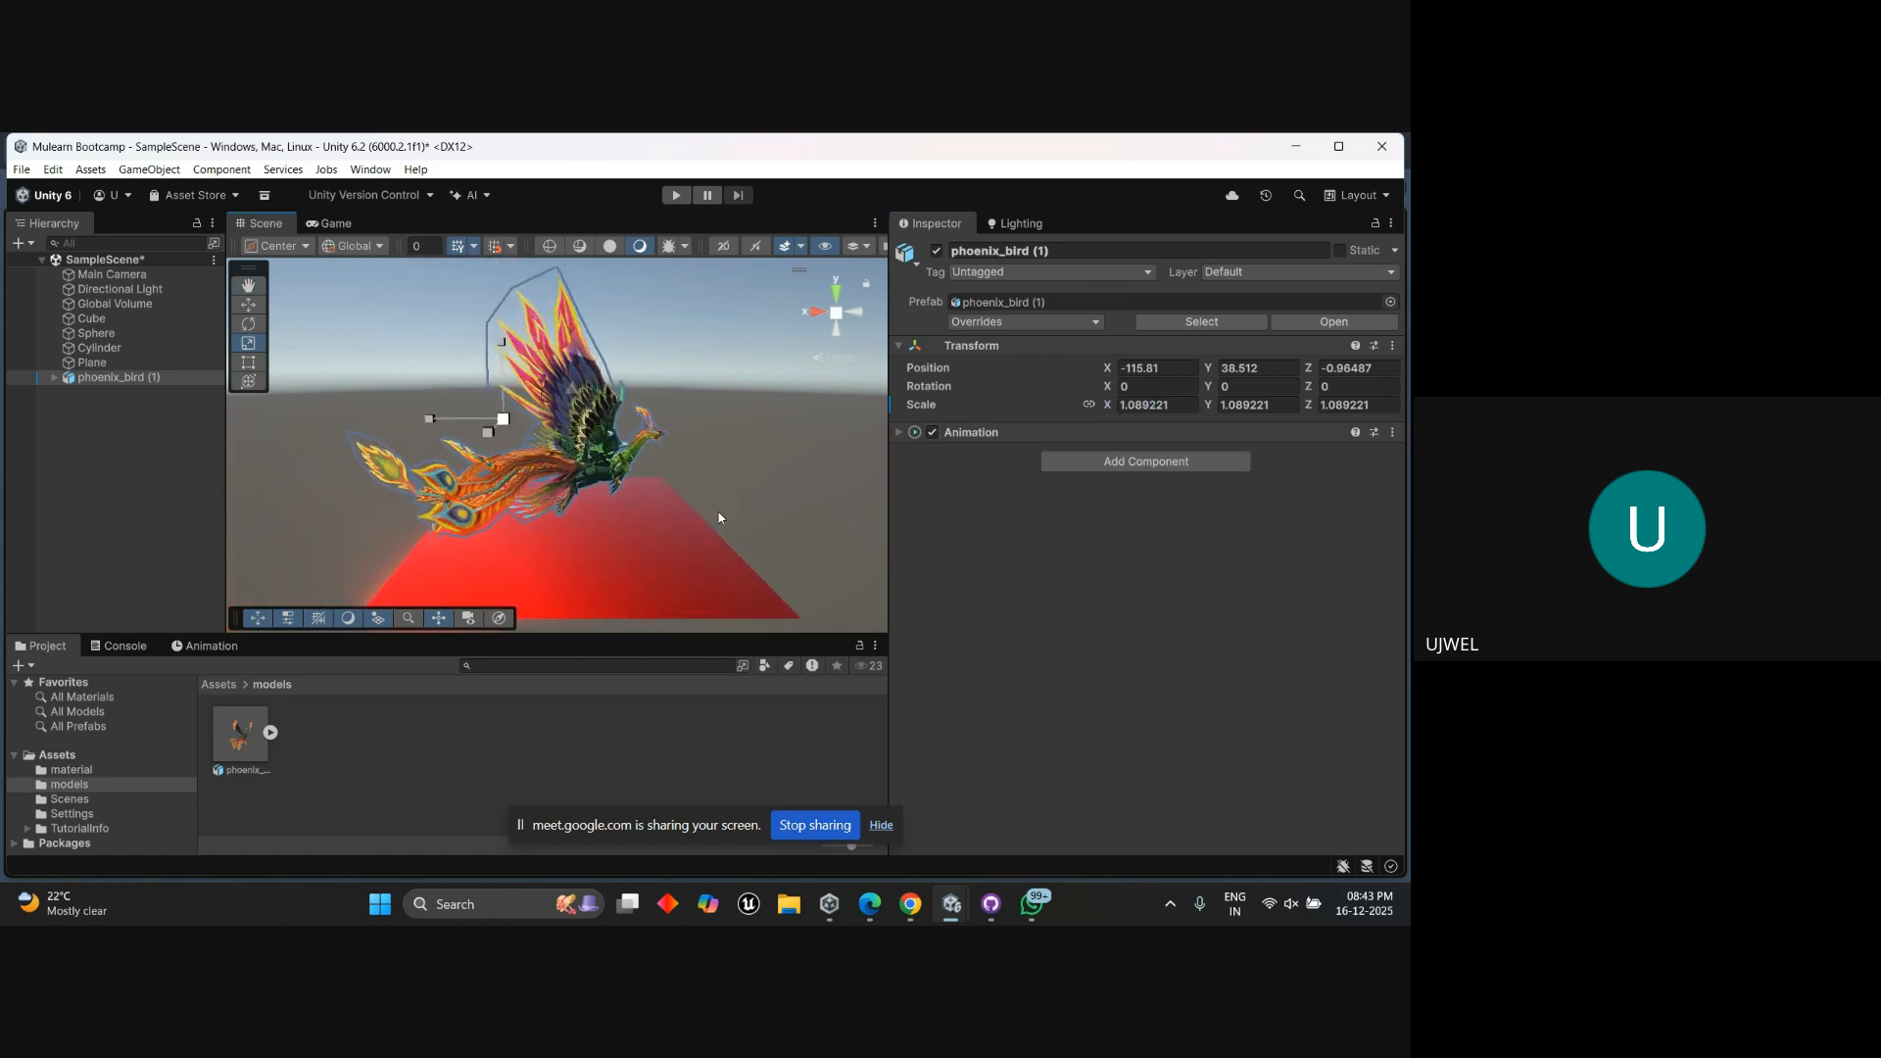
{"action": "left_click_drag", "start_coordinate": [721, 515], "coordinate": [763, 494], "text": "alt"}
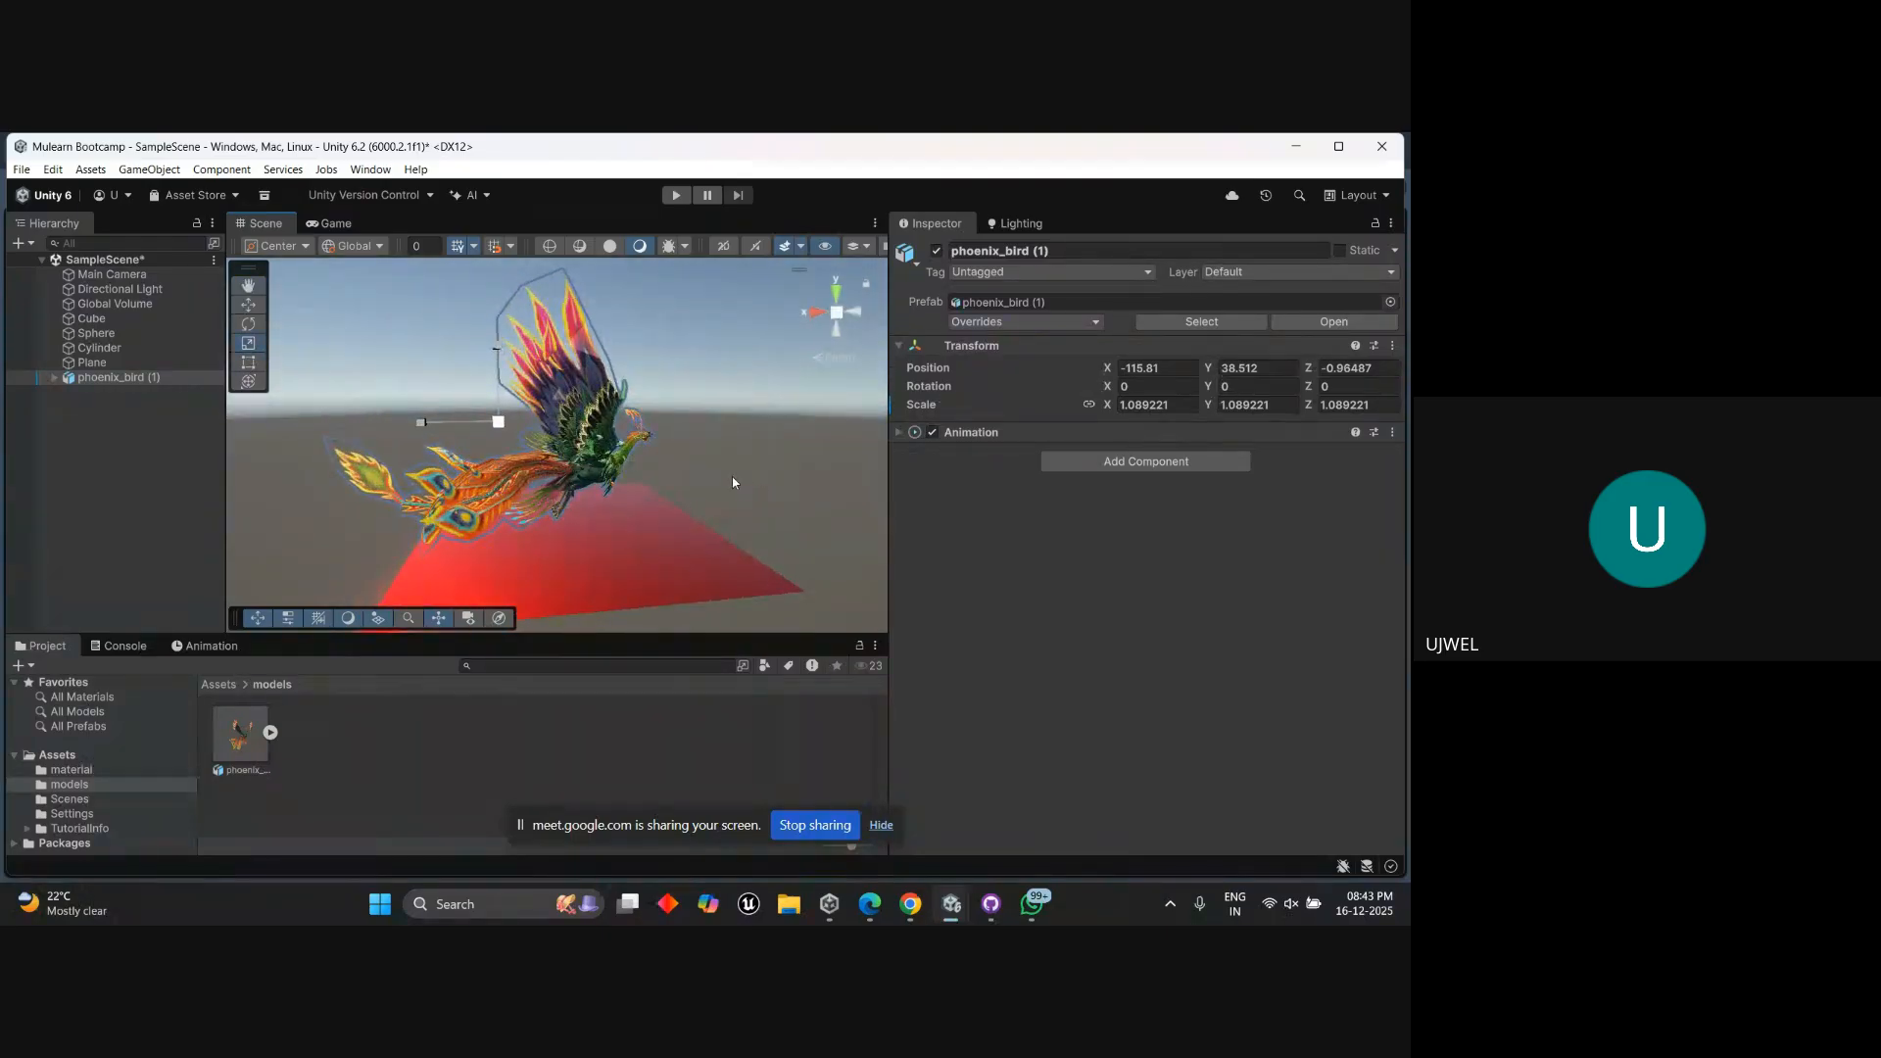
{"action": "scroll", "coordinate": [660, 473], "scroll_direction": "up", "scroll_amount": 3}
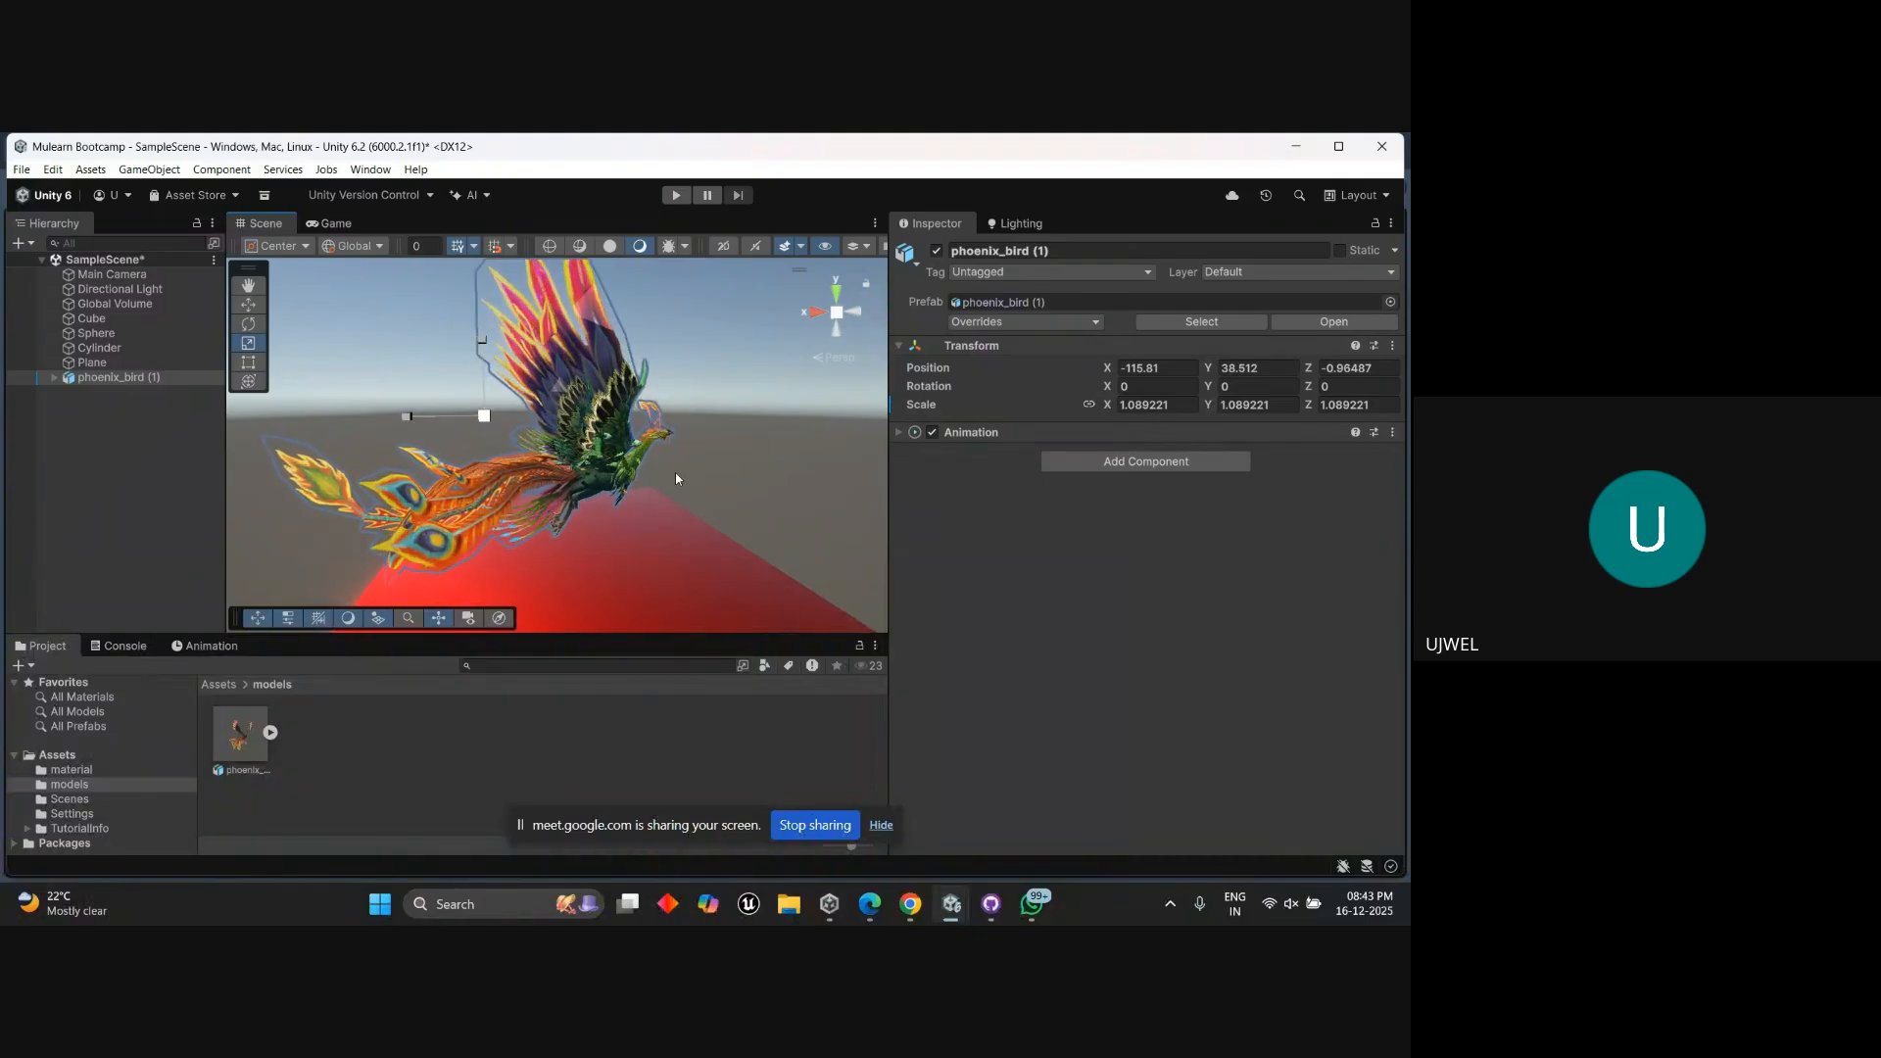
{"action": "scroll", "coordinate": [676, 478], "scroll_direction": "down", "scroll_amount": 3}
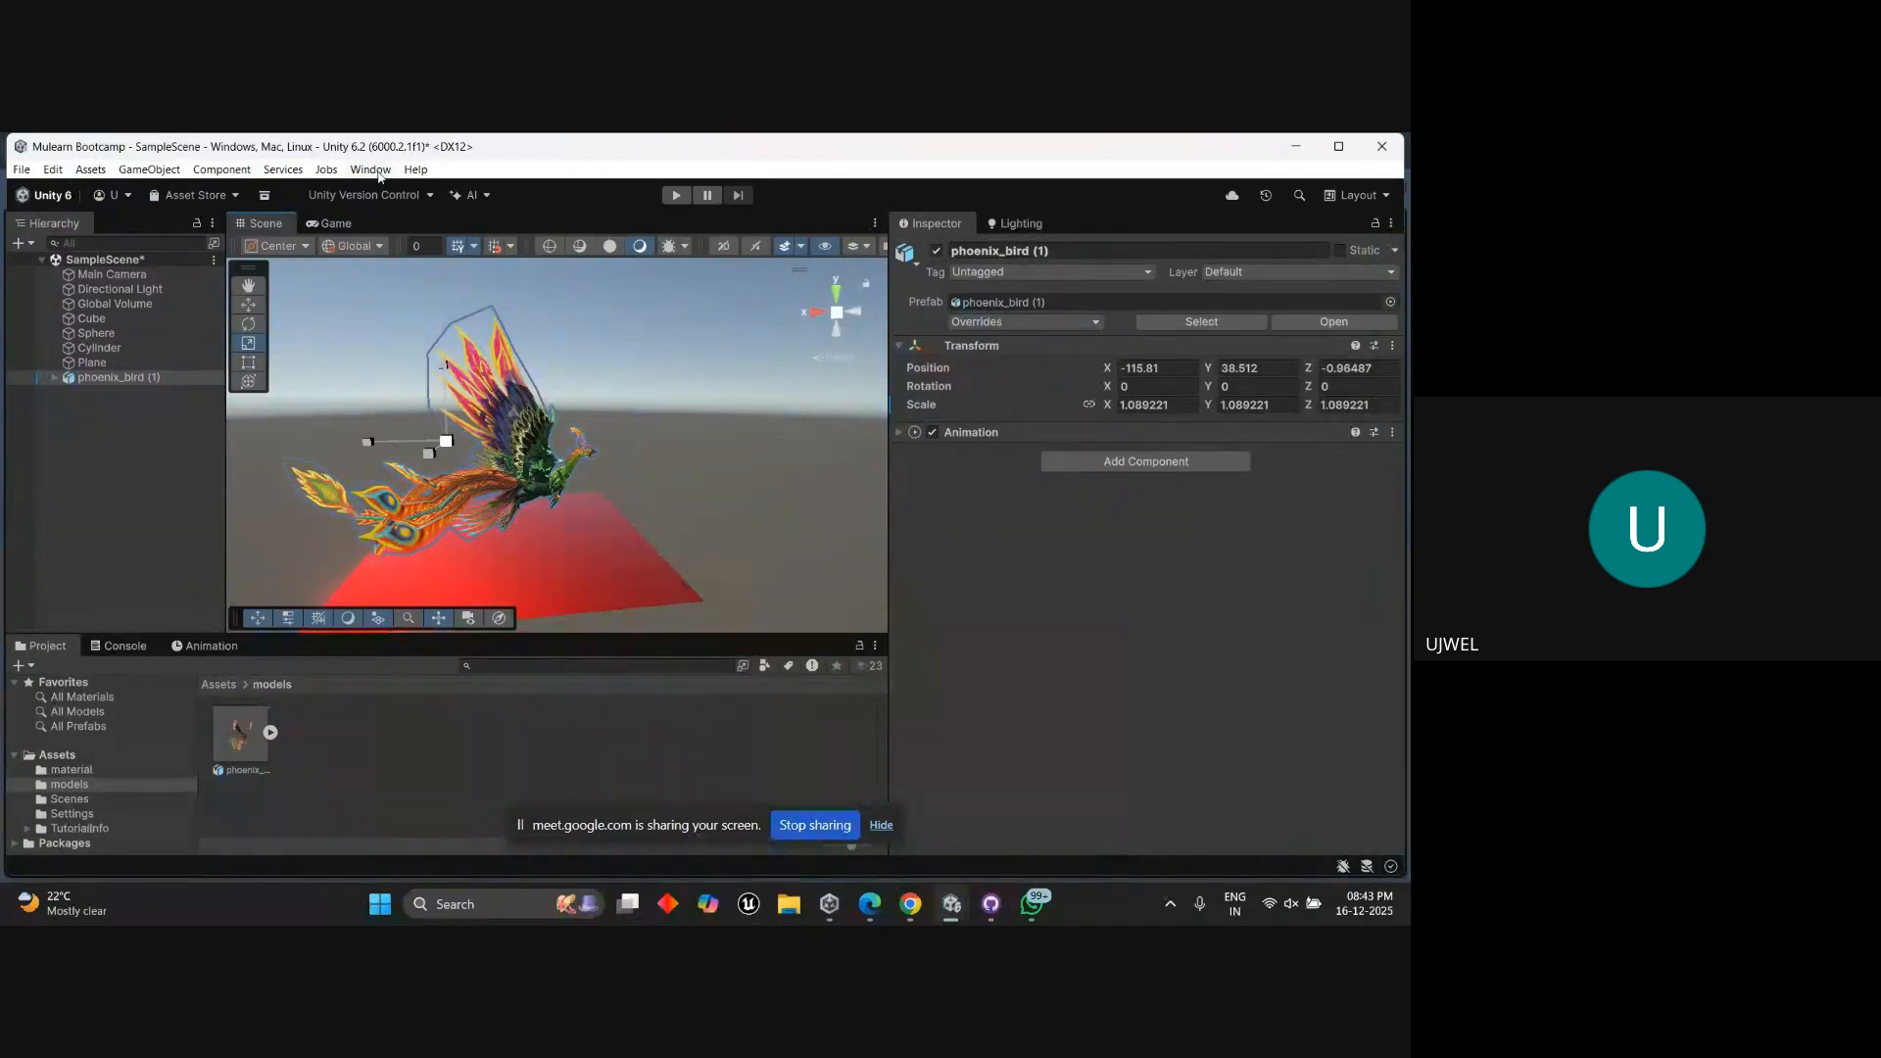
{"action": "scroll", "coordinate": [346, 382], "scroll_direction": "down", "scroll_amount": 3}
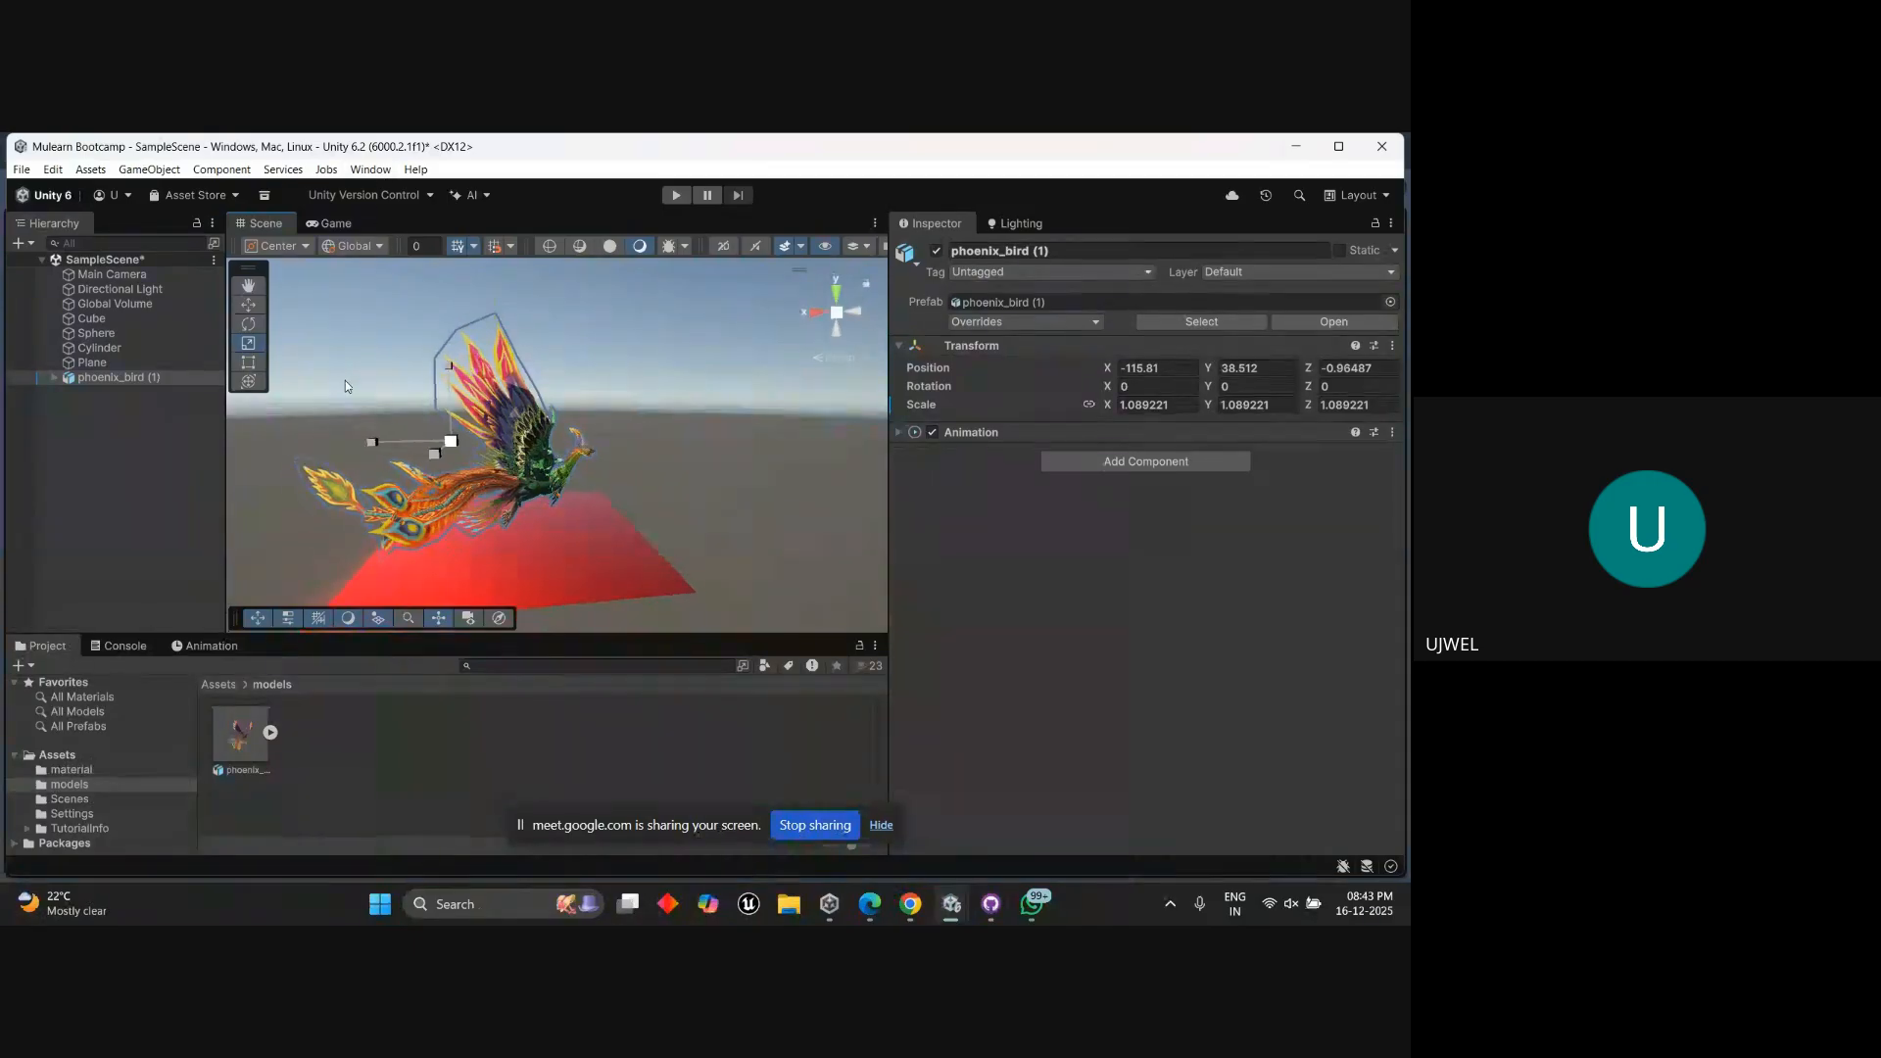
{"action": "middle_click_drag", "start_coordinate": [346, 382], "coordinate": [395, 366]}
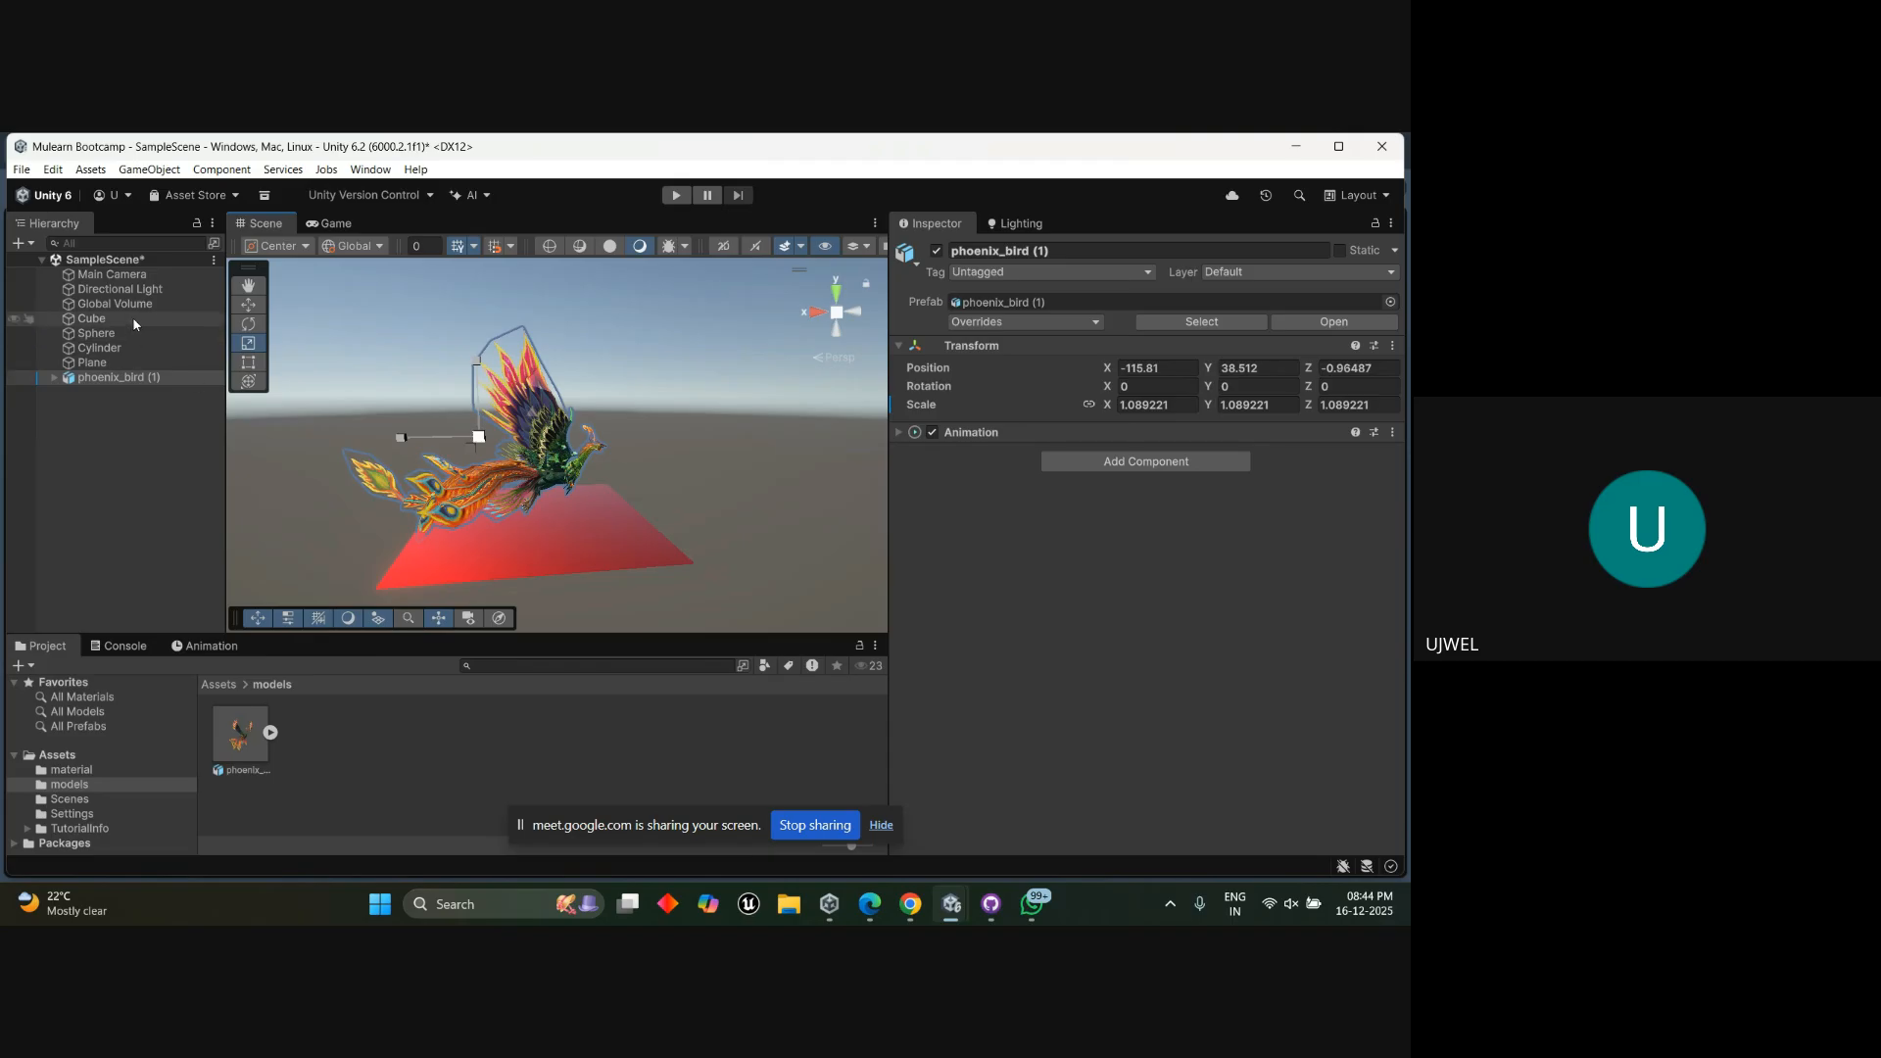
Locate the Cube in the scene to compare its size with the phoenix bird, and reselect the bird.
{"action": "left_click", "coordinate": [98, 318]}
{"action": "scroll", "coordinate": [478, 432], "scroll_direction": "up", "scroll_amount": 3}
{"action": "middle_click_drag", "start_coordinate": [478, 432], "coordinate": [462, 429]}
{"action": "scroll", "coordinate": [480, 428], "scroll_direction": "down", "scroll_amount": 4}
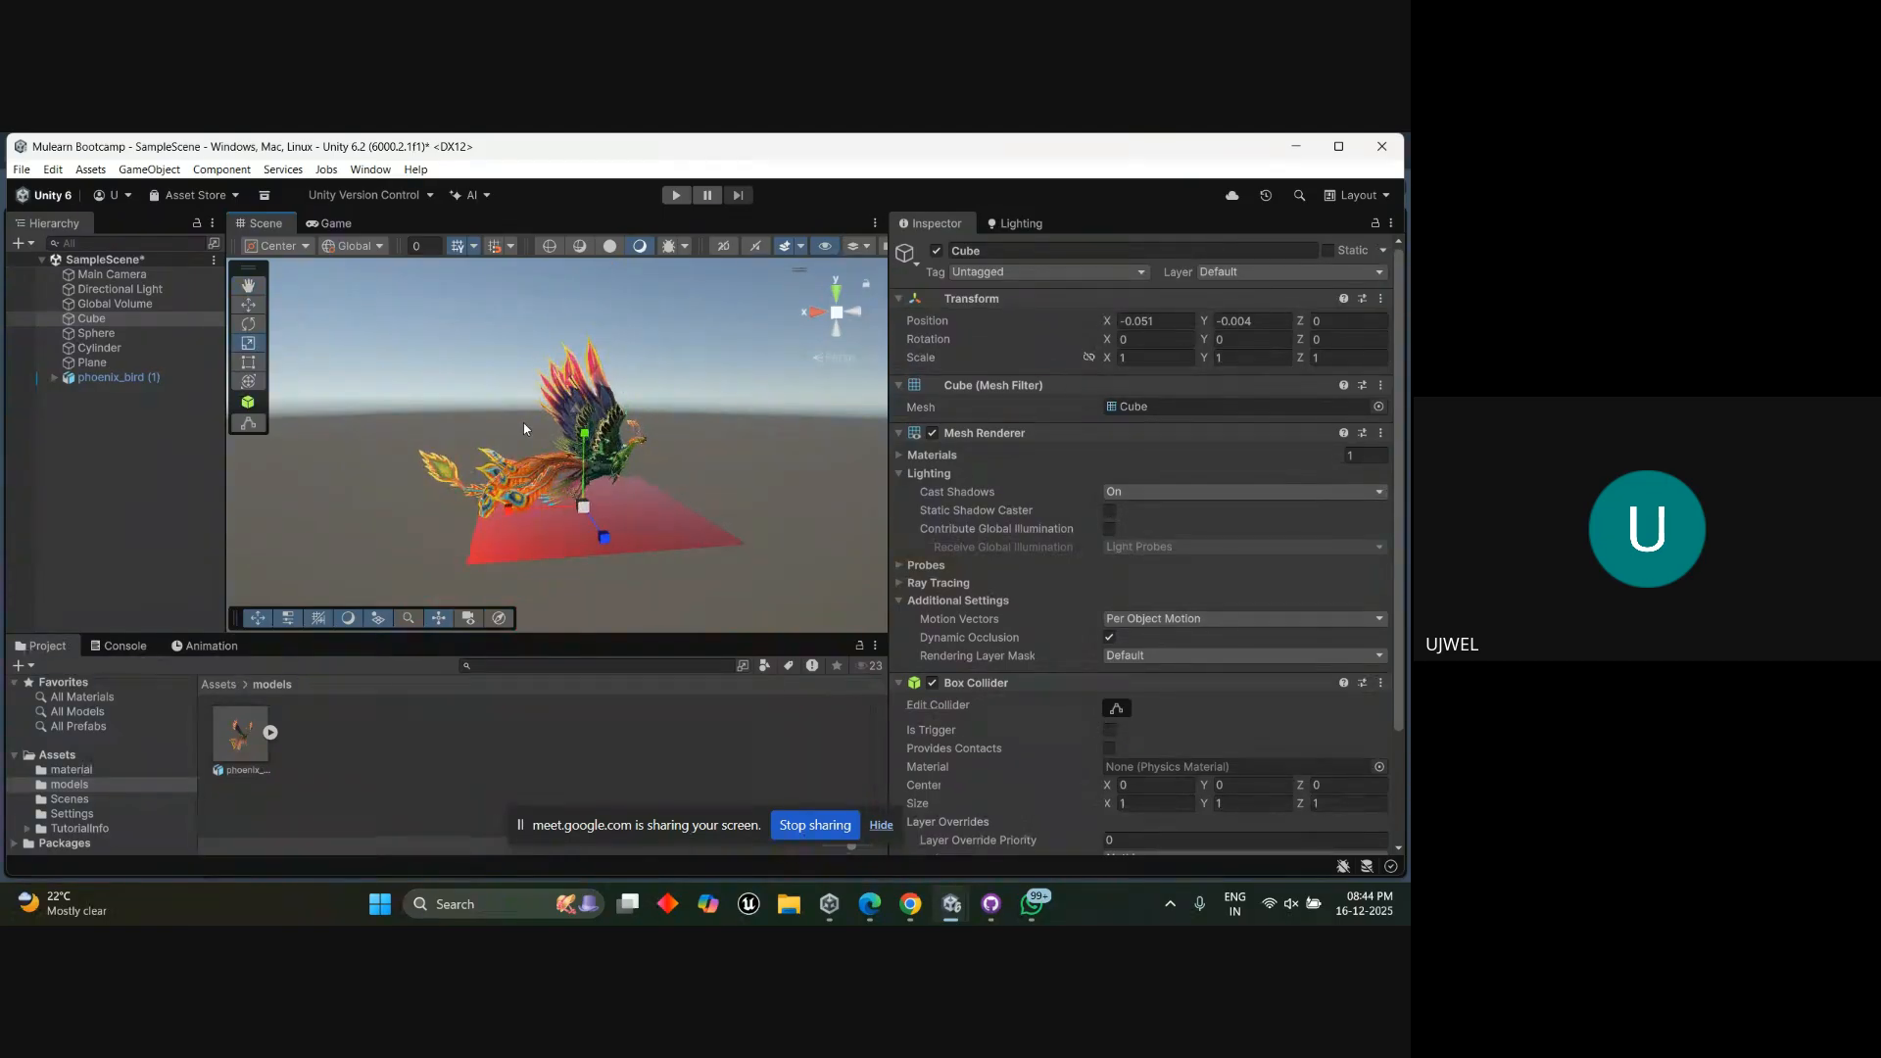
{"action": "left_click", "coordinate": [168, 379]}
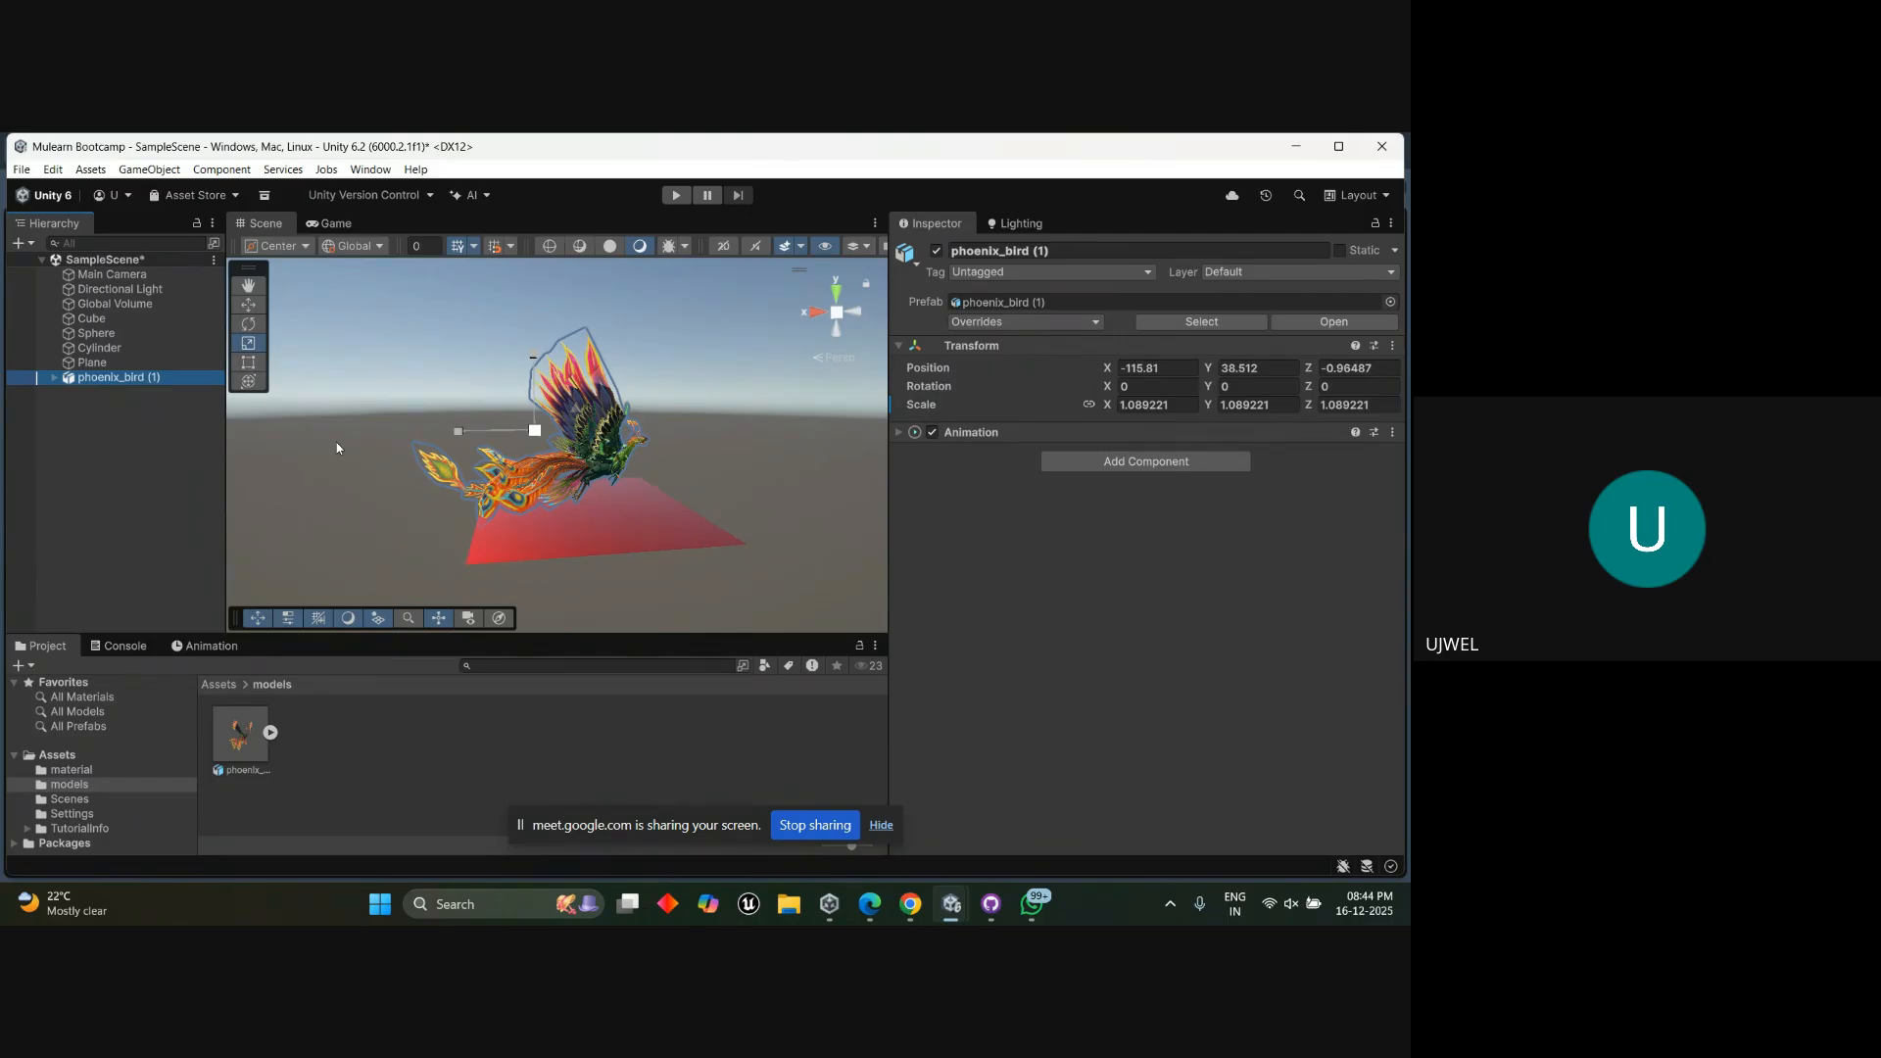
{"action": "scroll", "coordinate": [588, 458], "scroll_direction": "up", "scroll_amount": 3}
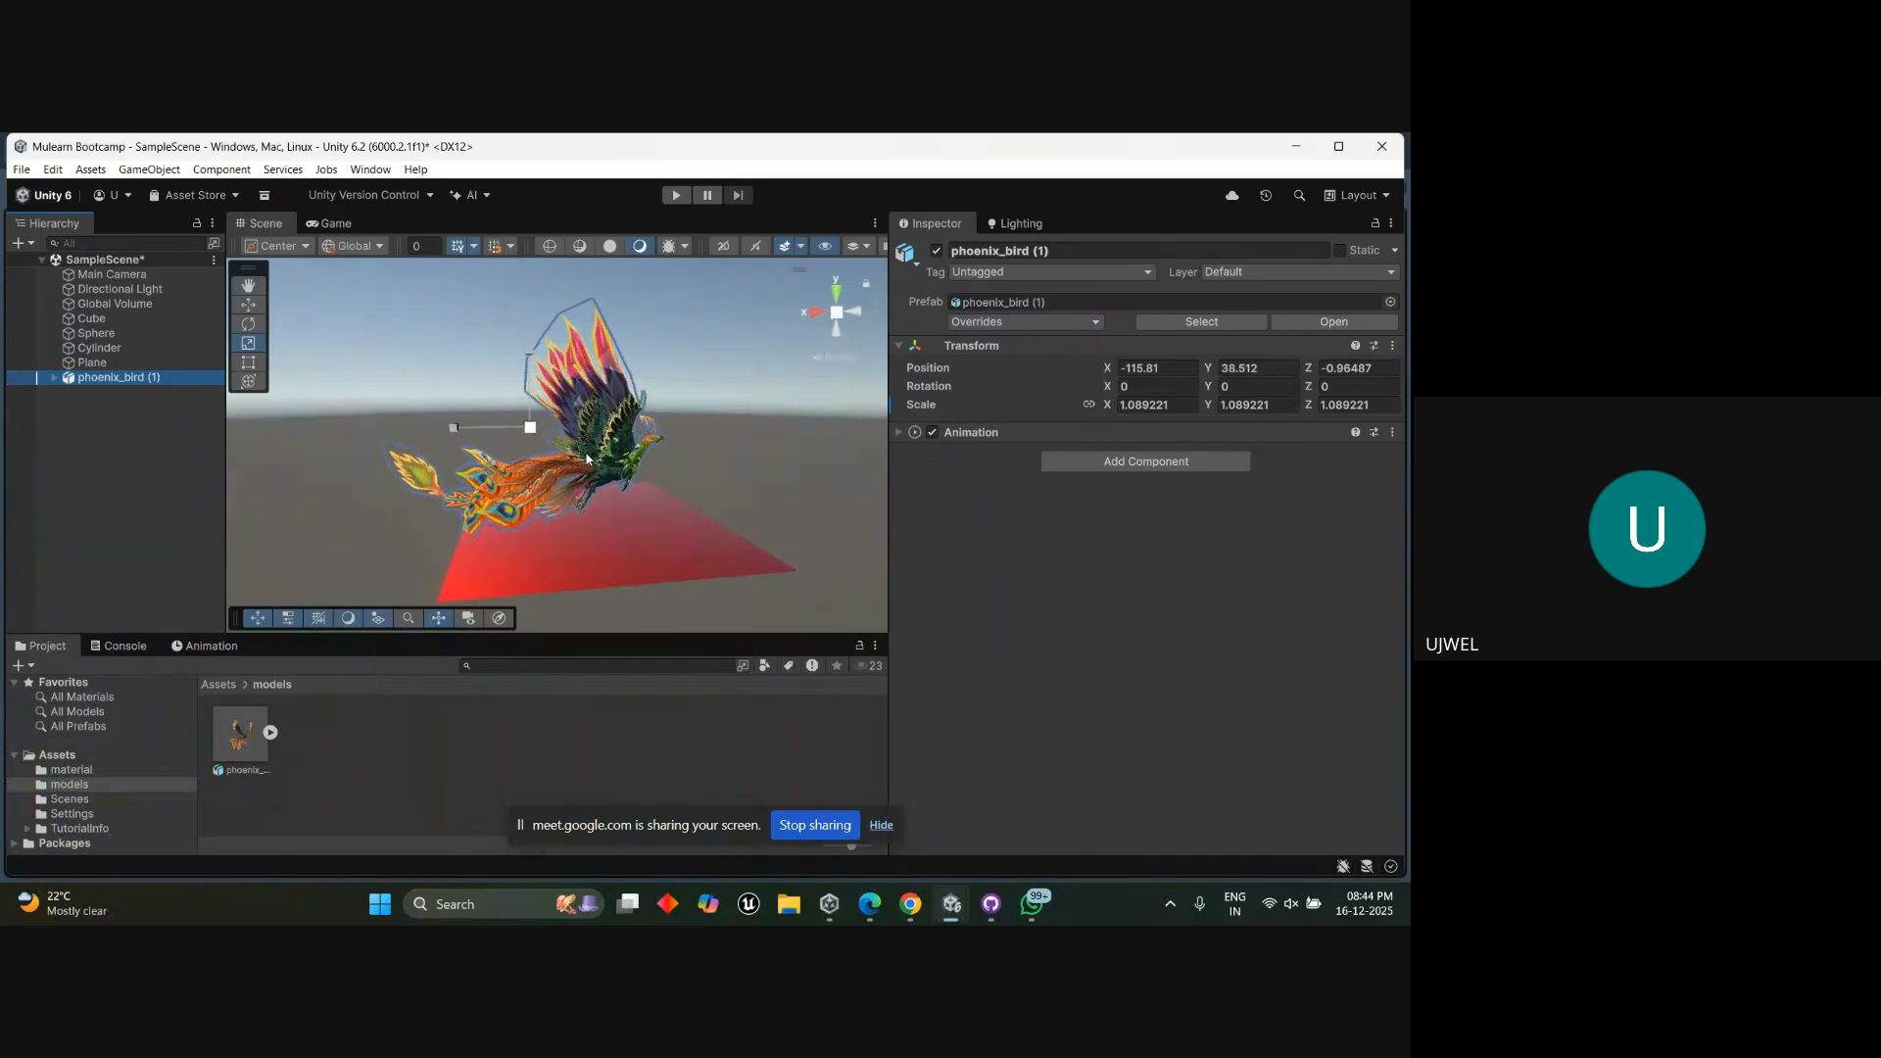
{"action": "left_click", "coordinate": [370, 170]}
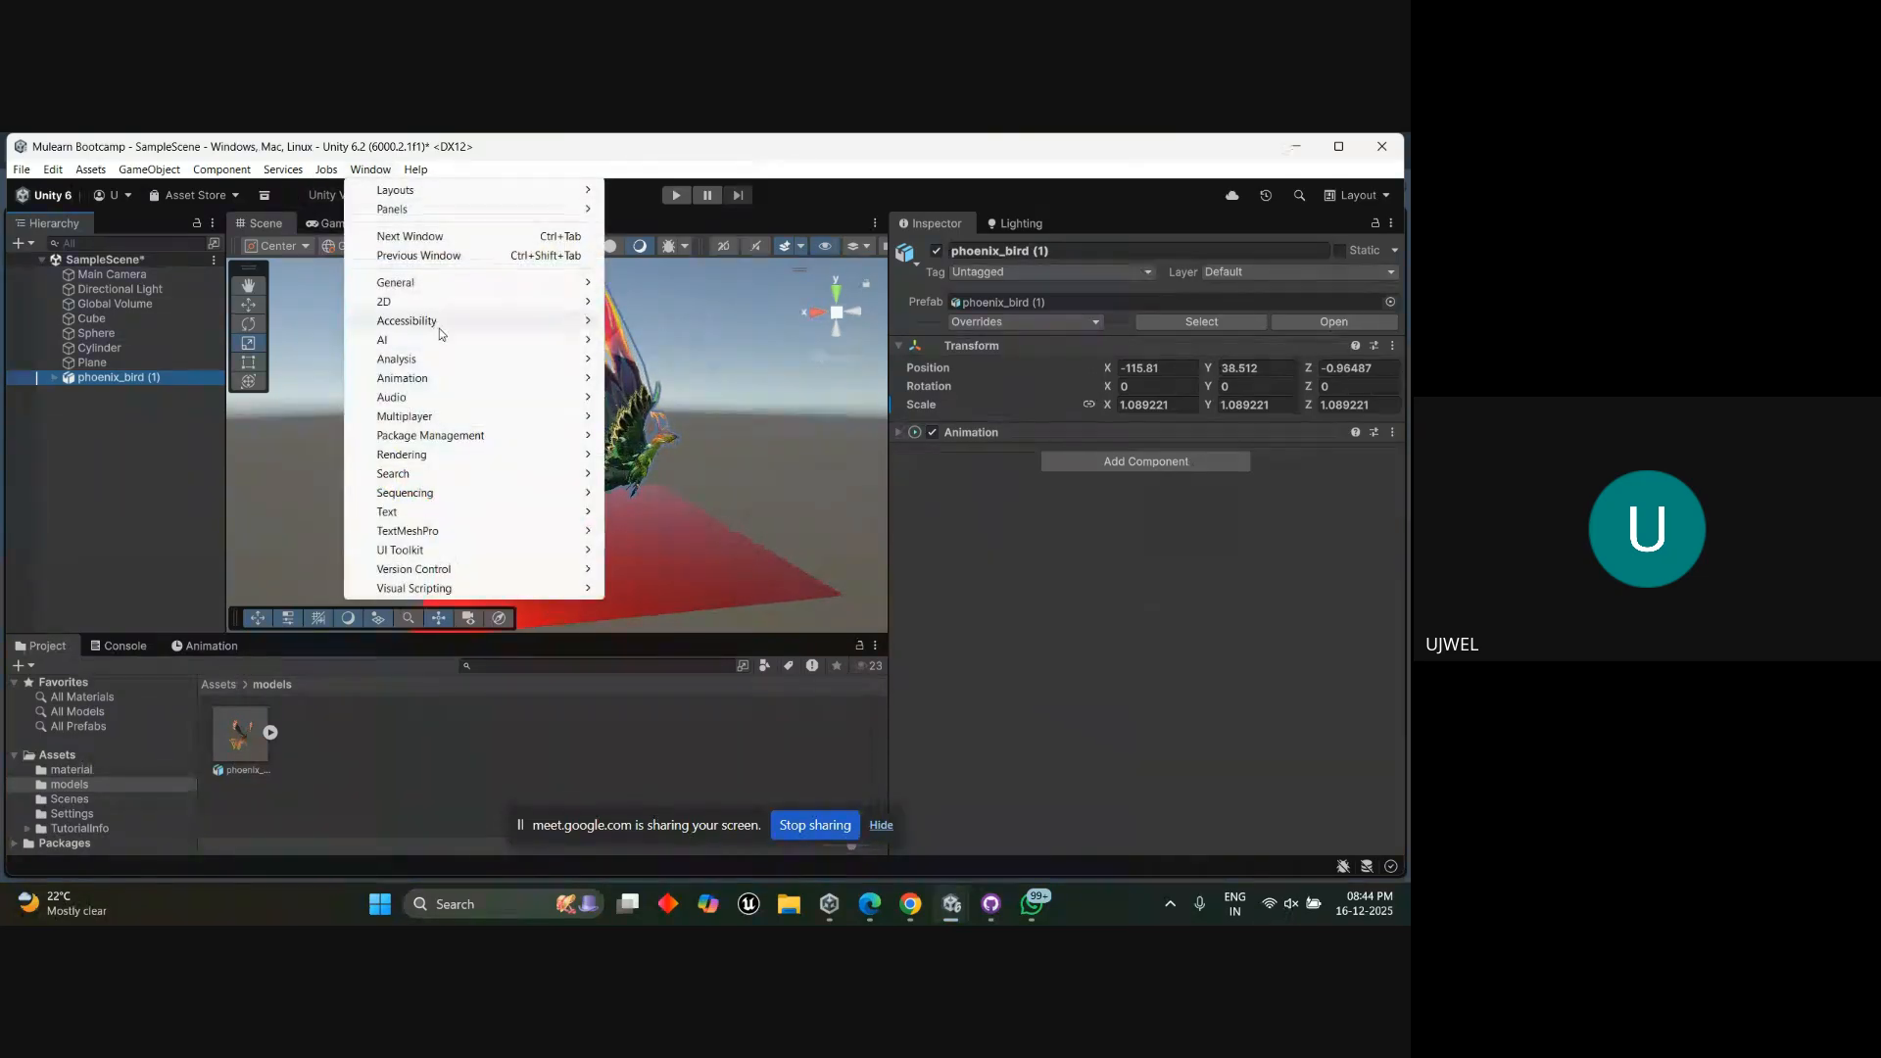
{"action": "mouse_move", "coordinate": [509, 462]}
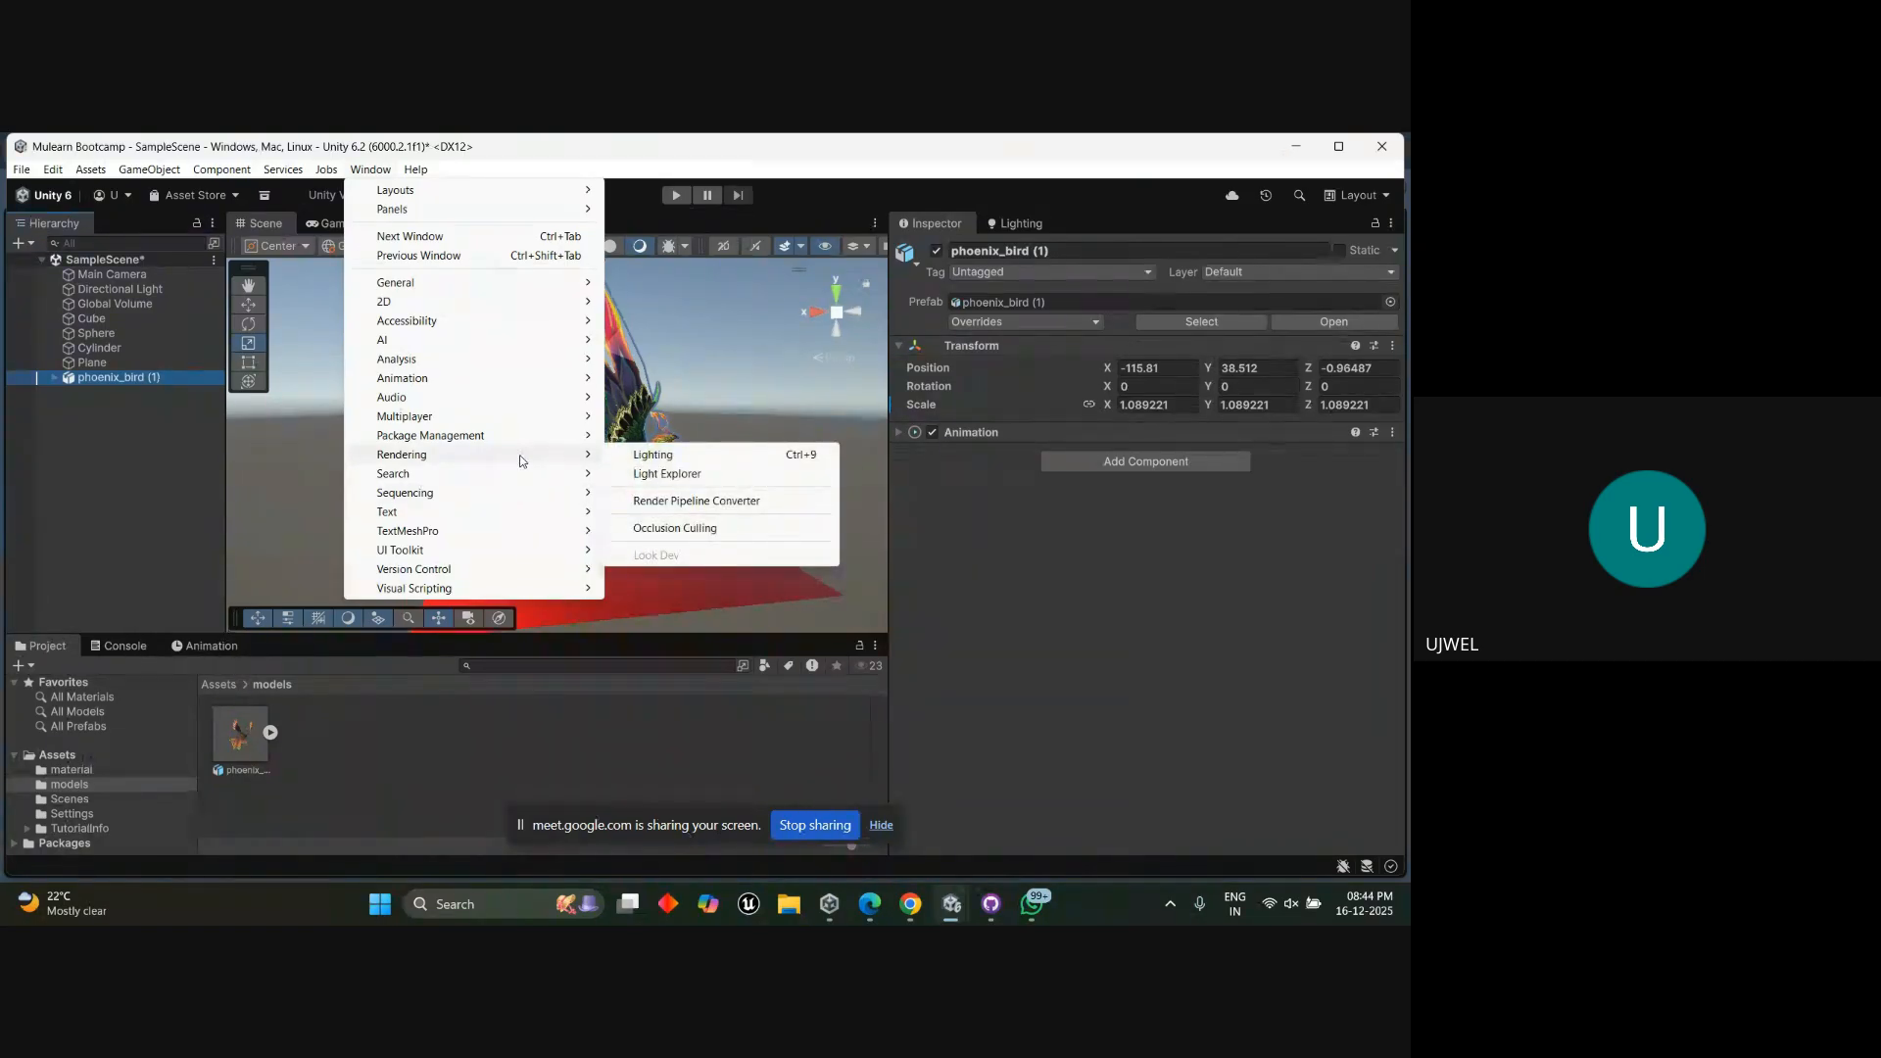
{"action": "left_click", "coordinate": [132, 451]}
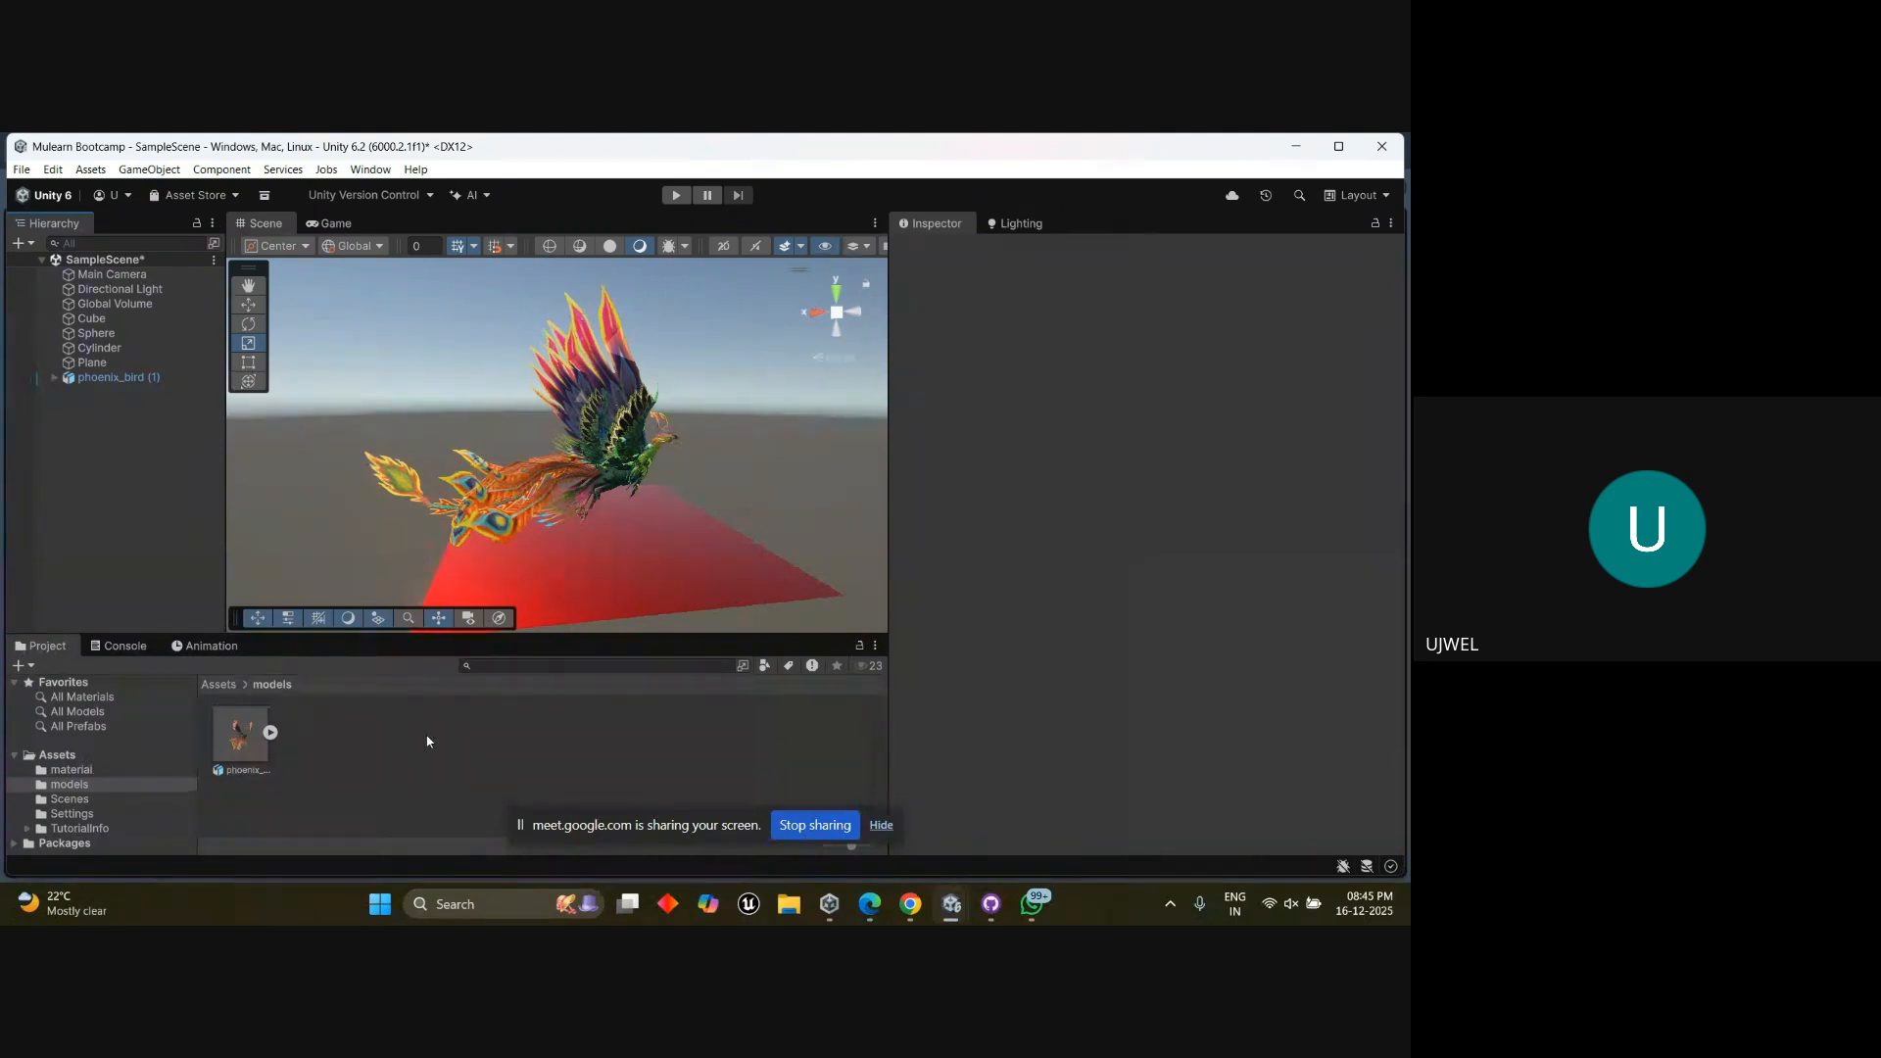
{"action": "right_click", "coordinate": [463, 743]}
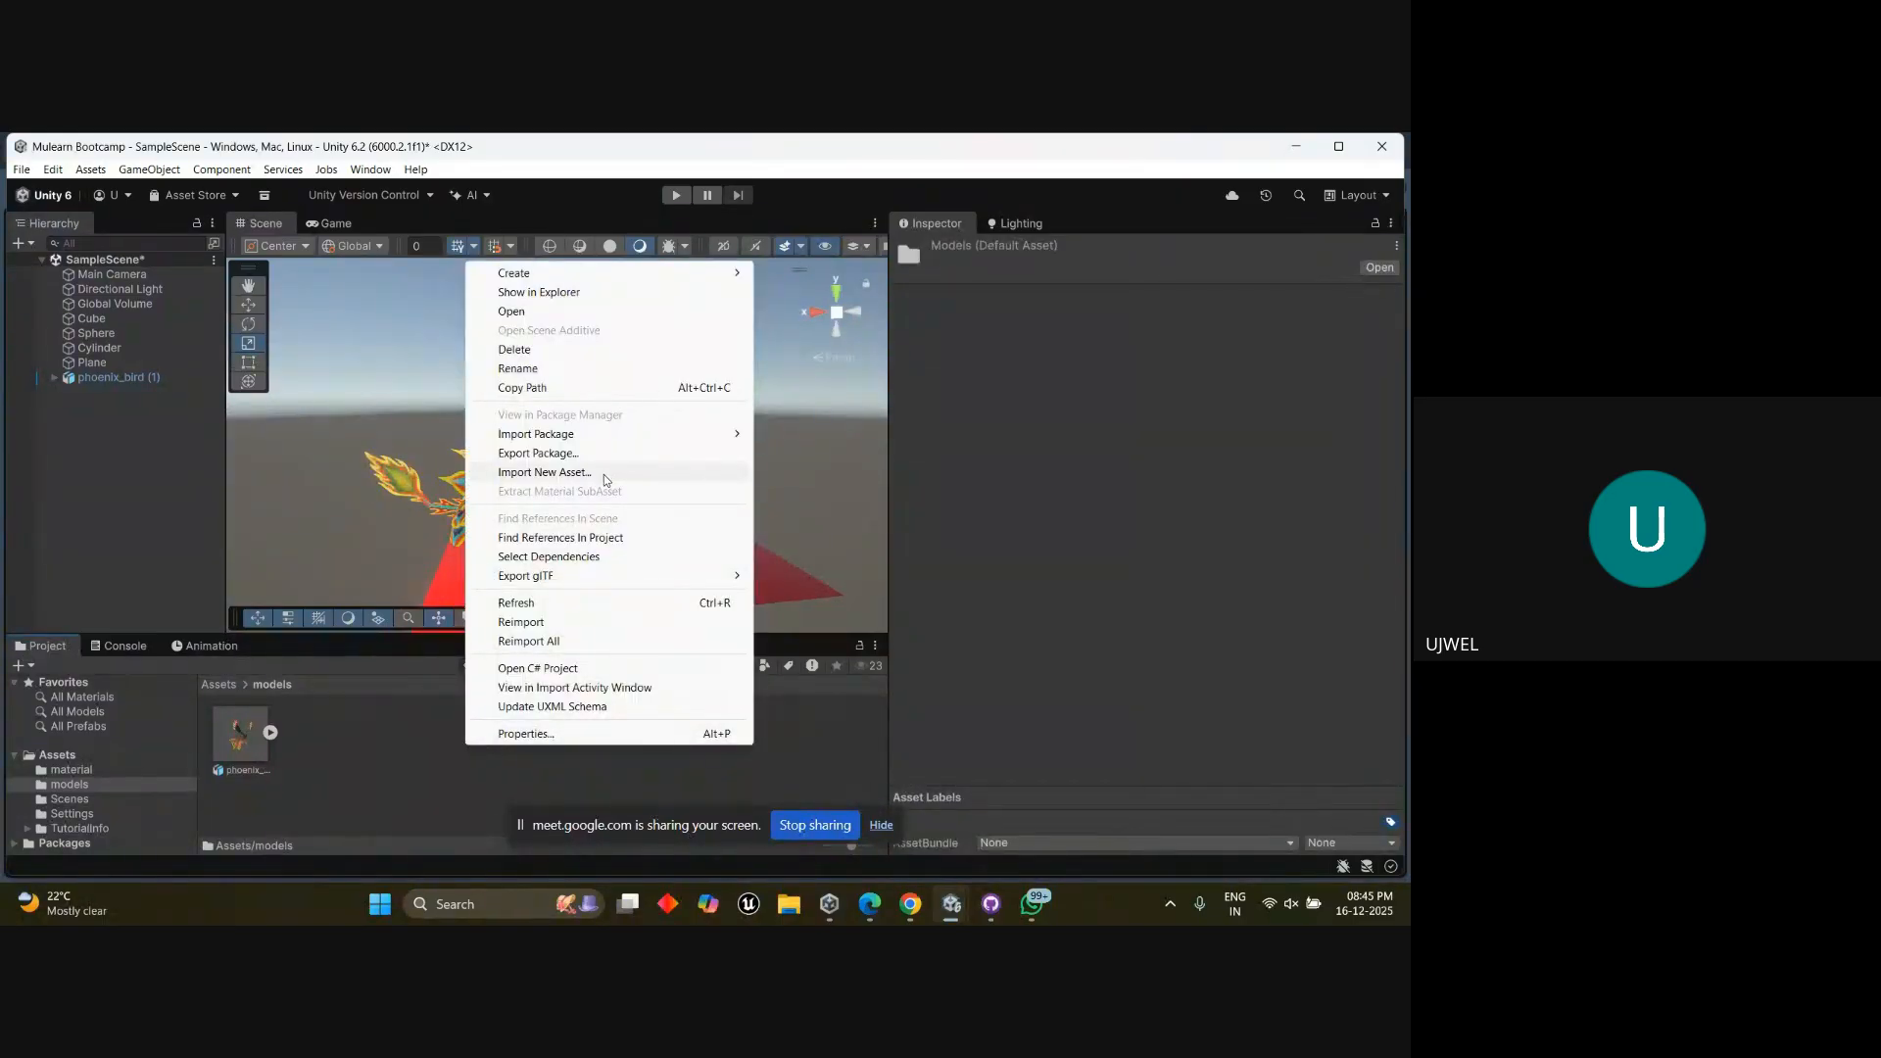
{"action": "left_click", "coordinate": [604, 474]}
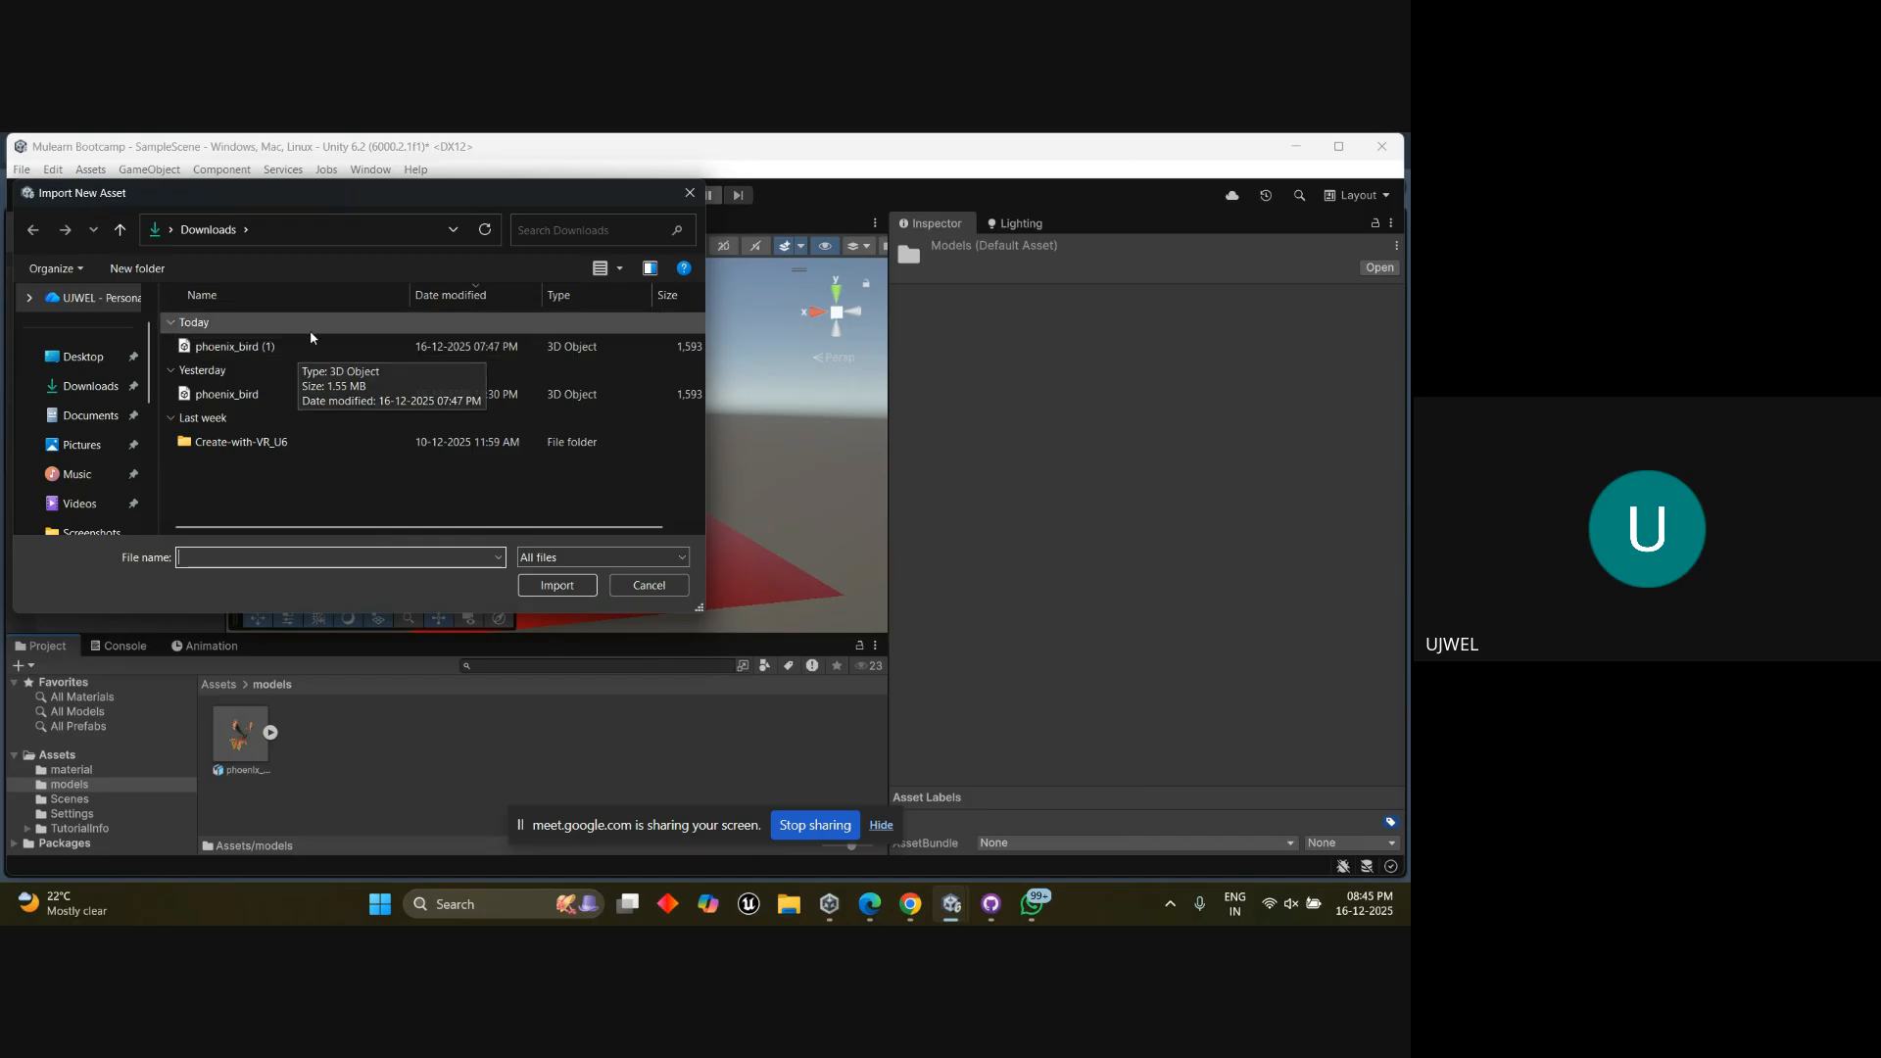
{"action": "left_click", "coordinate": [689, 193]}
Import the phoenix_bird (1) 3D file from the File Explorer Downloads folder into Assets > models, and close File Explorer.
{"action": "left_click", "coordinate": [785, 909]}
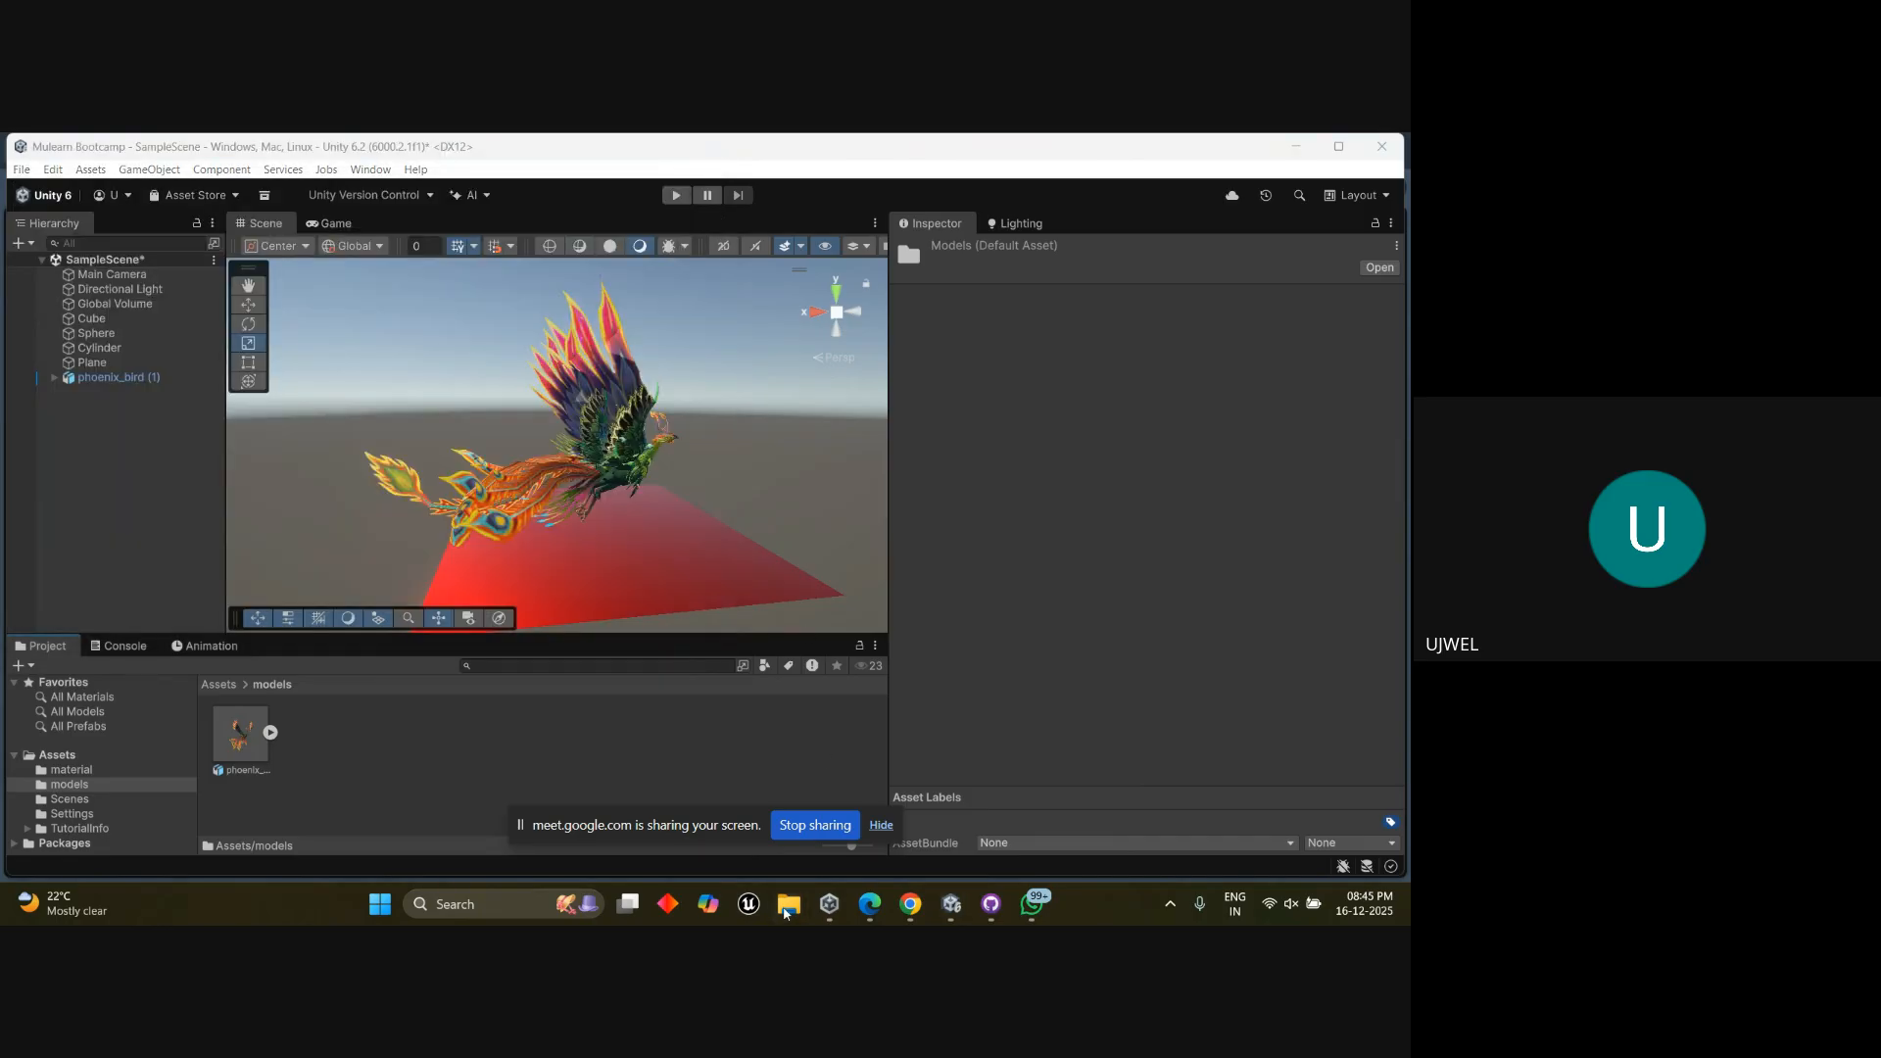
{"action": "left_click", "coordinate": [56, 428]}
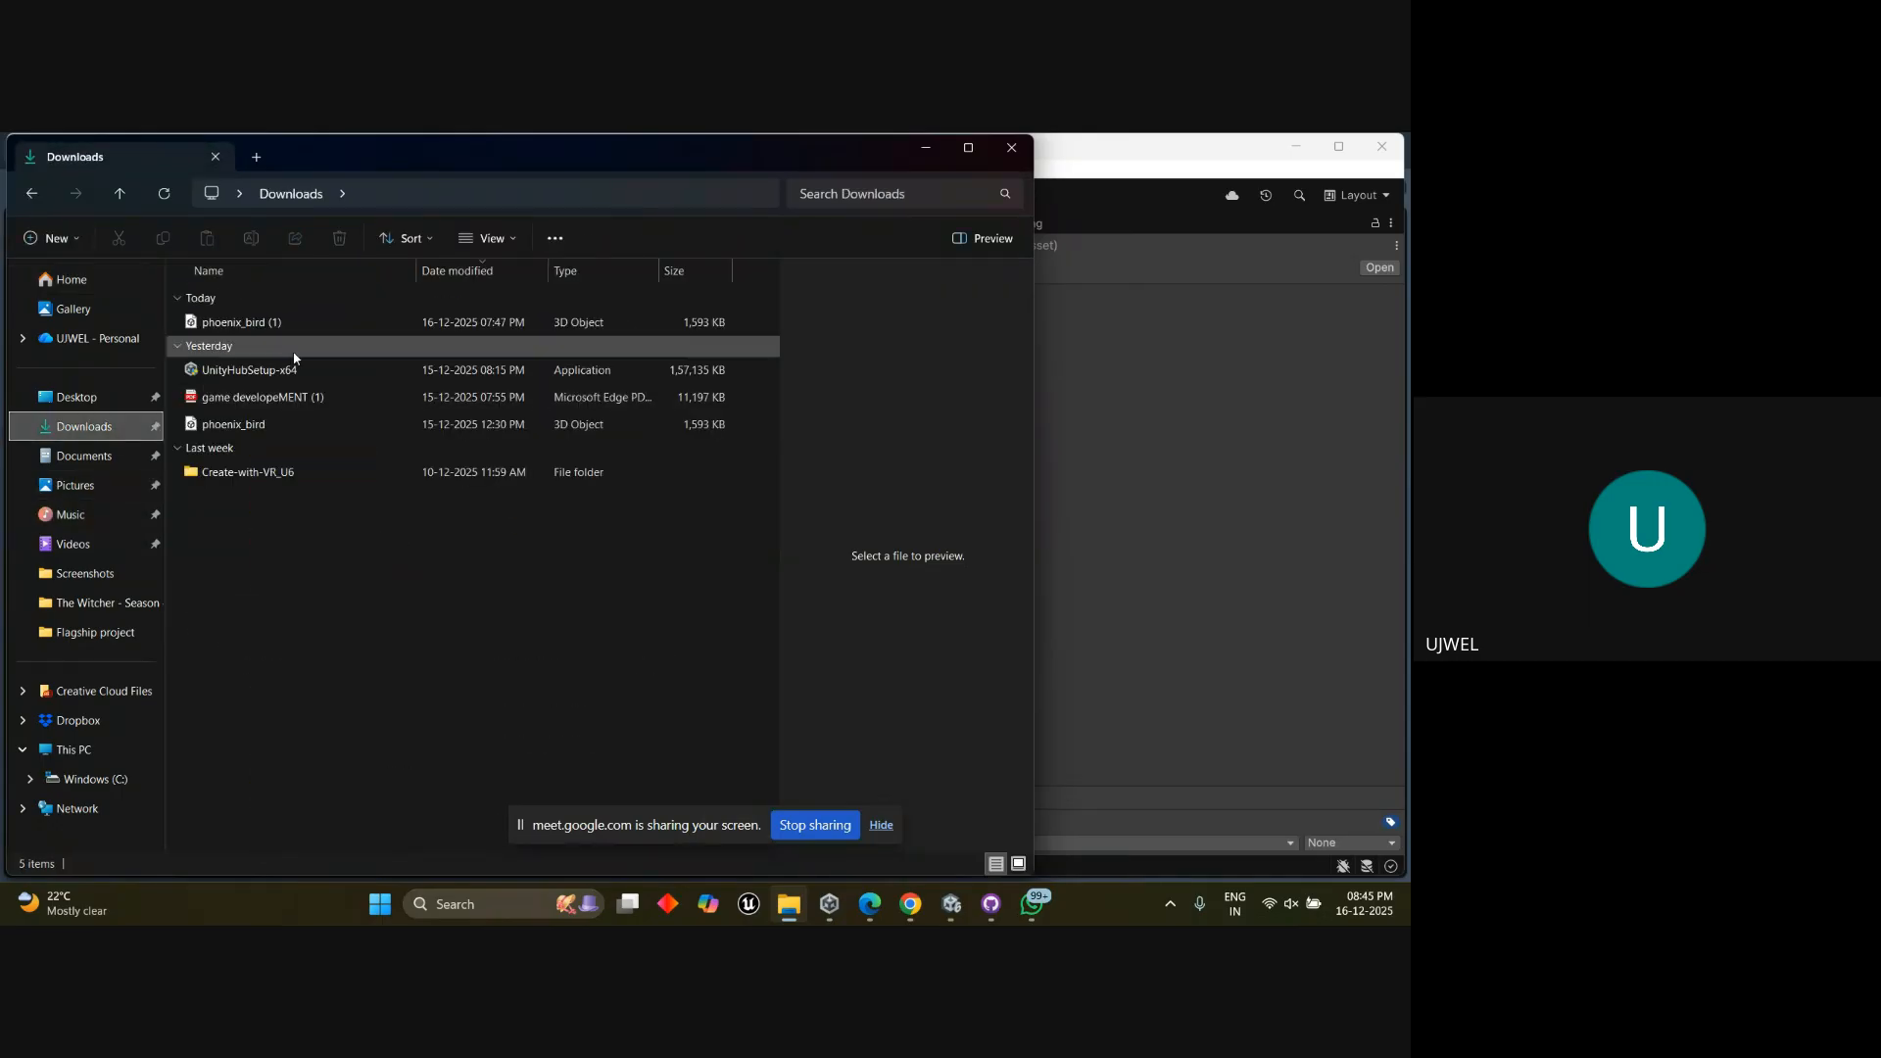
{"action": "left_click_drag", "start_coordinate": [469, 161], "coordinate": [1147, 220]}
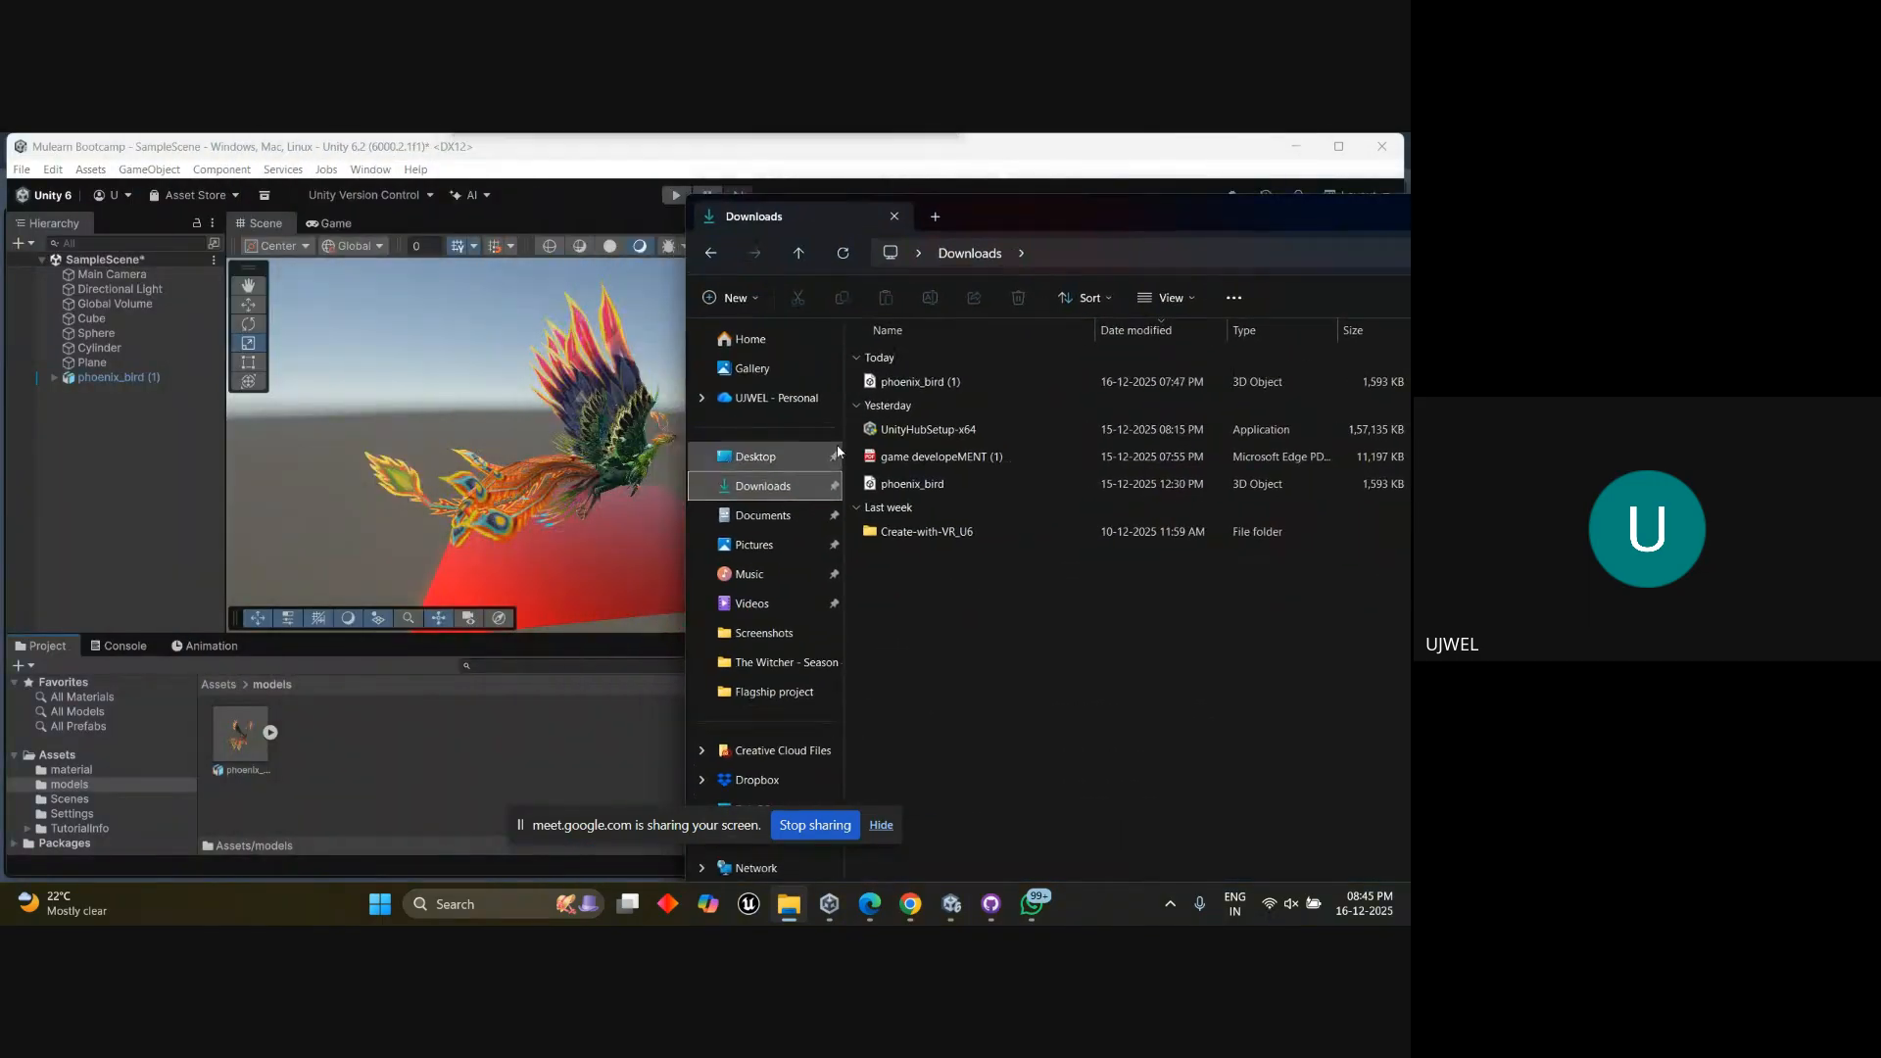
{"action": "left_click", "coordinate": [994, 382]}
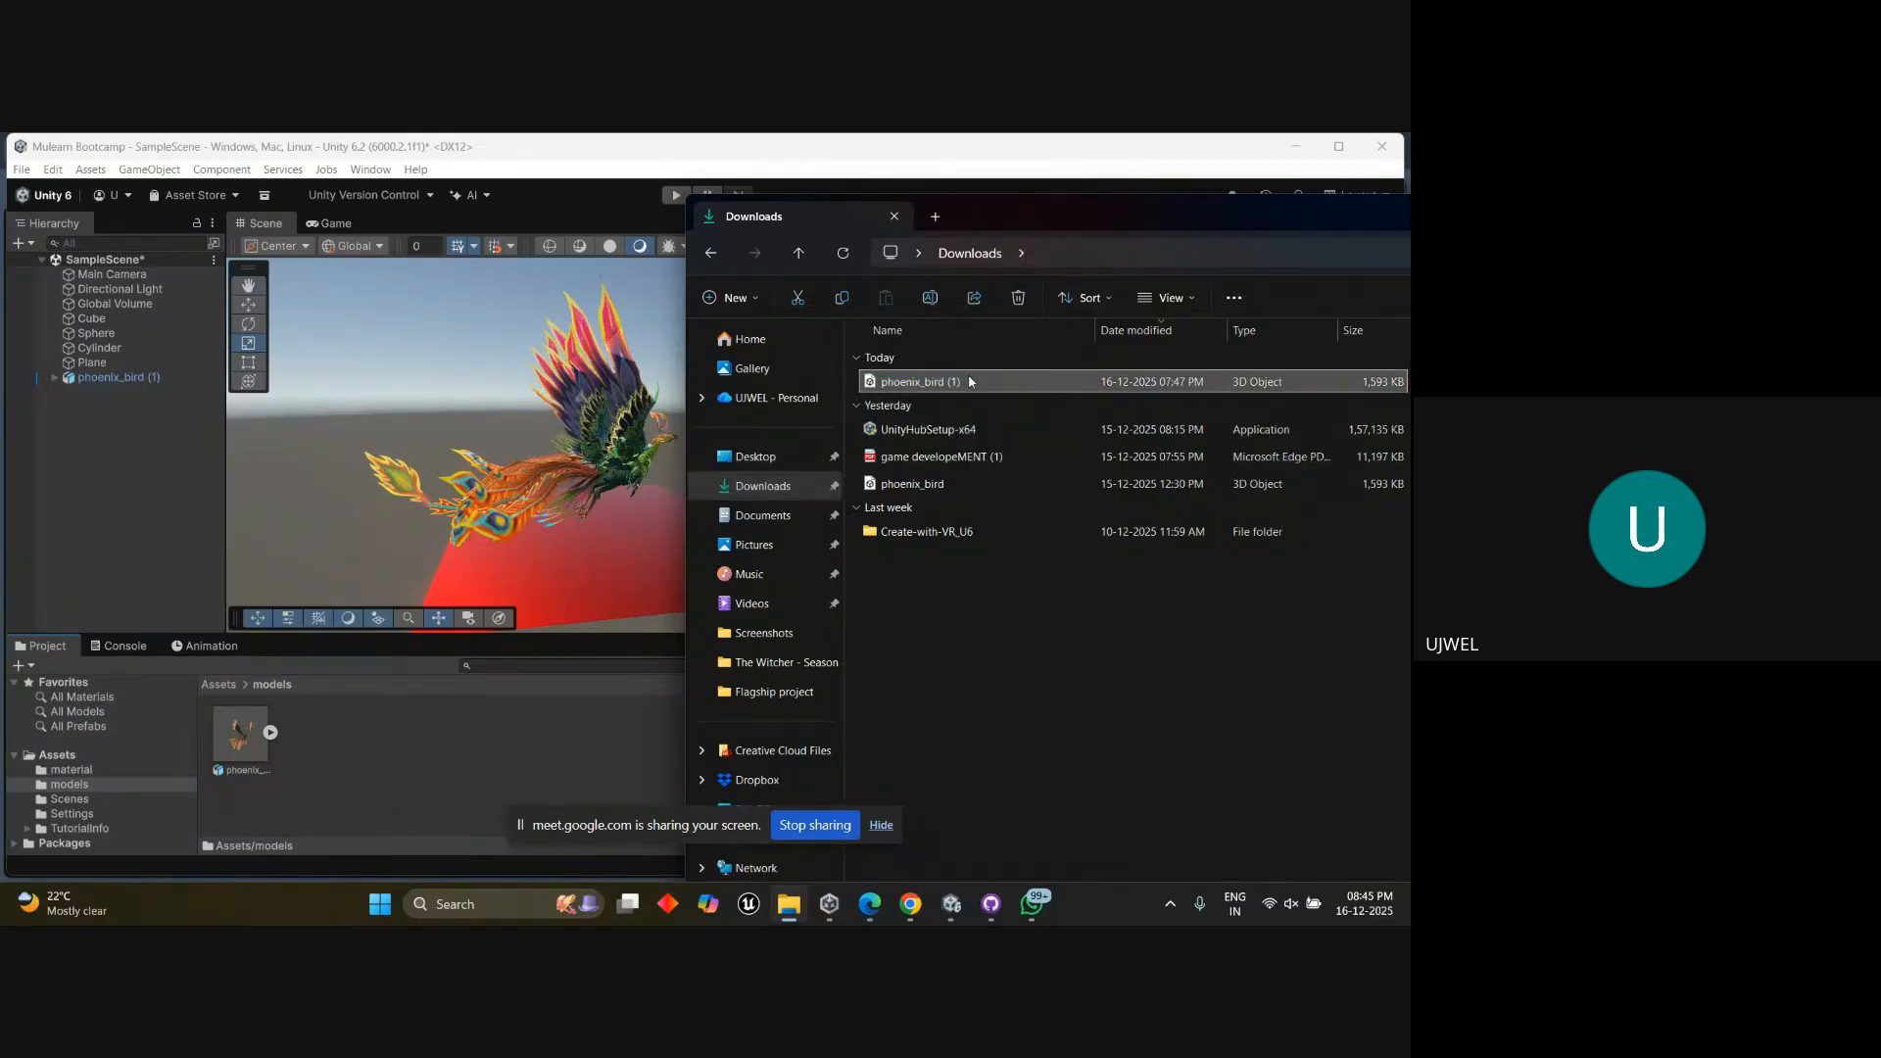
{"action": "left_click_drag", "start_coordinate": [970, 382], "coordinate": [521, 743]}
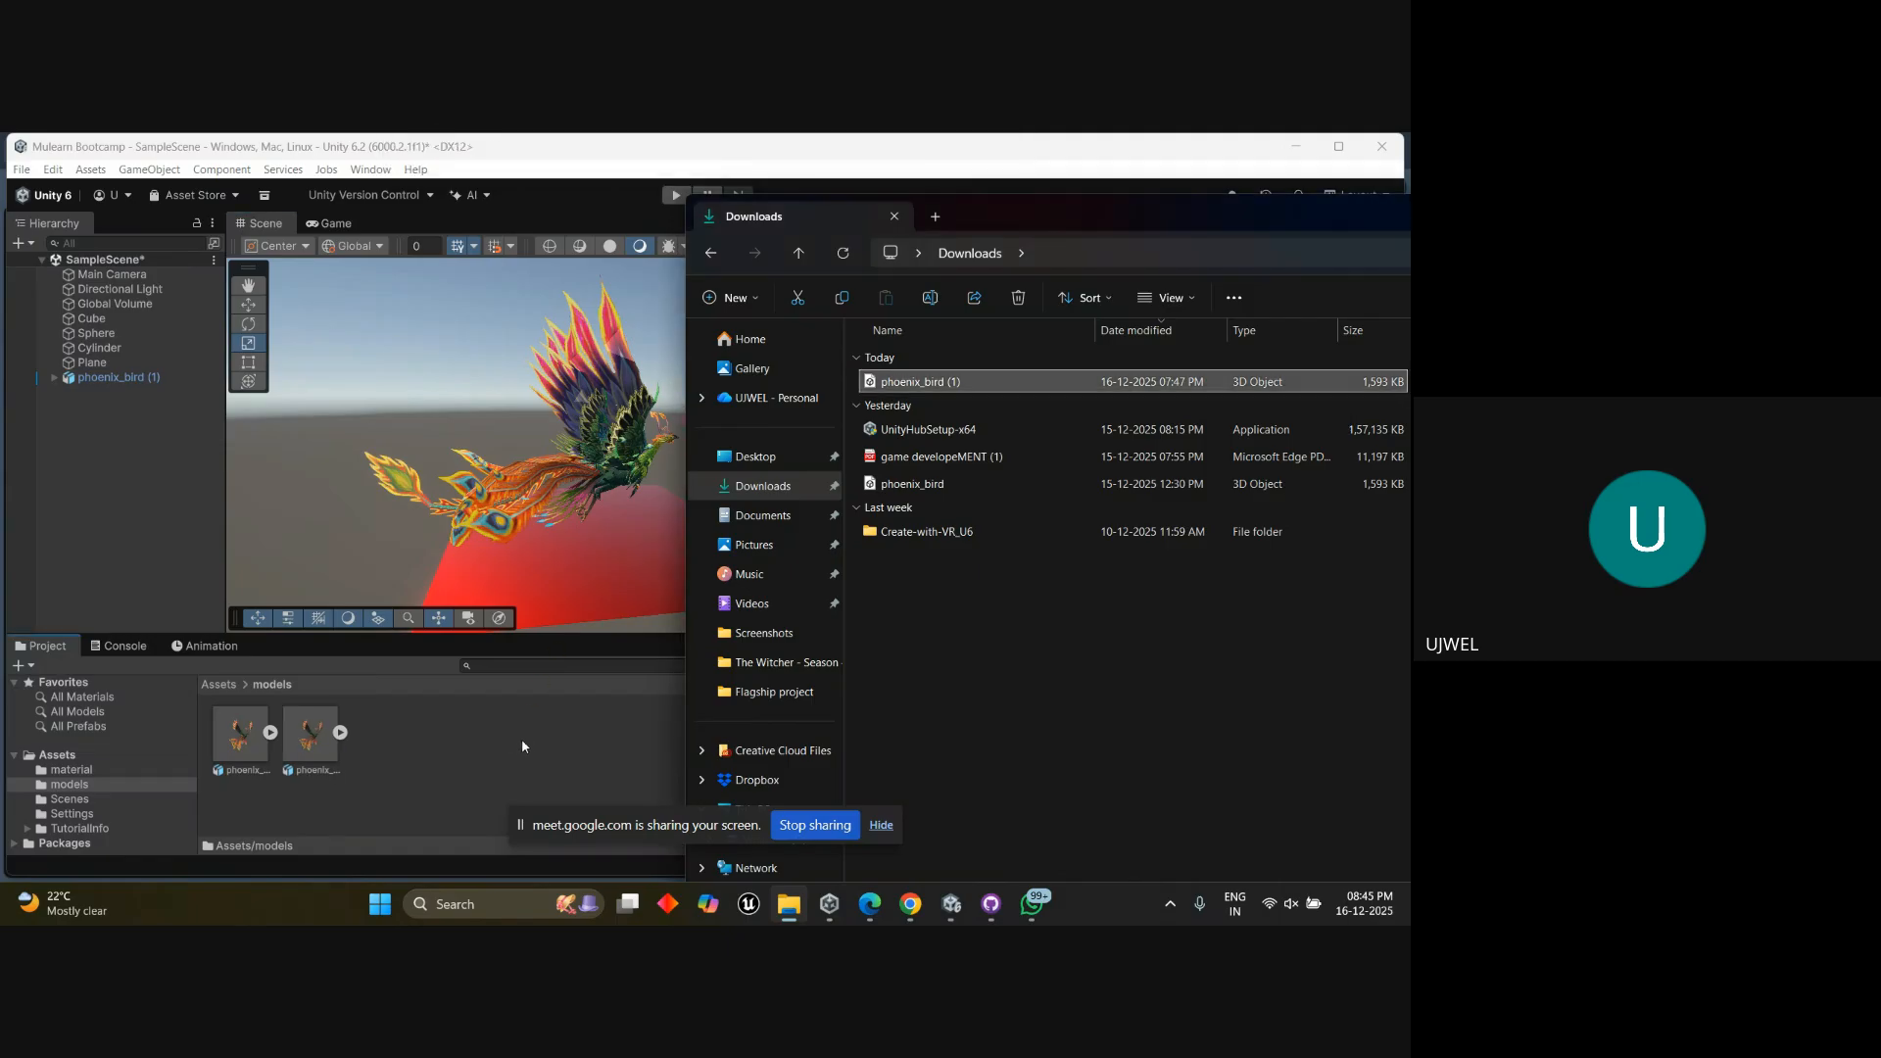
{"action": "left_click_drag", "start_coordinate": [1249, 215], "coordinate": [915, 255]}
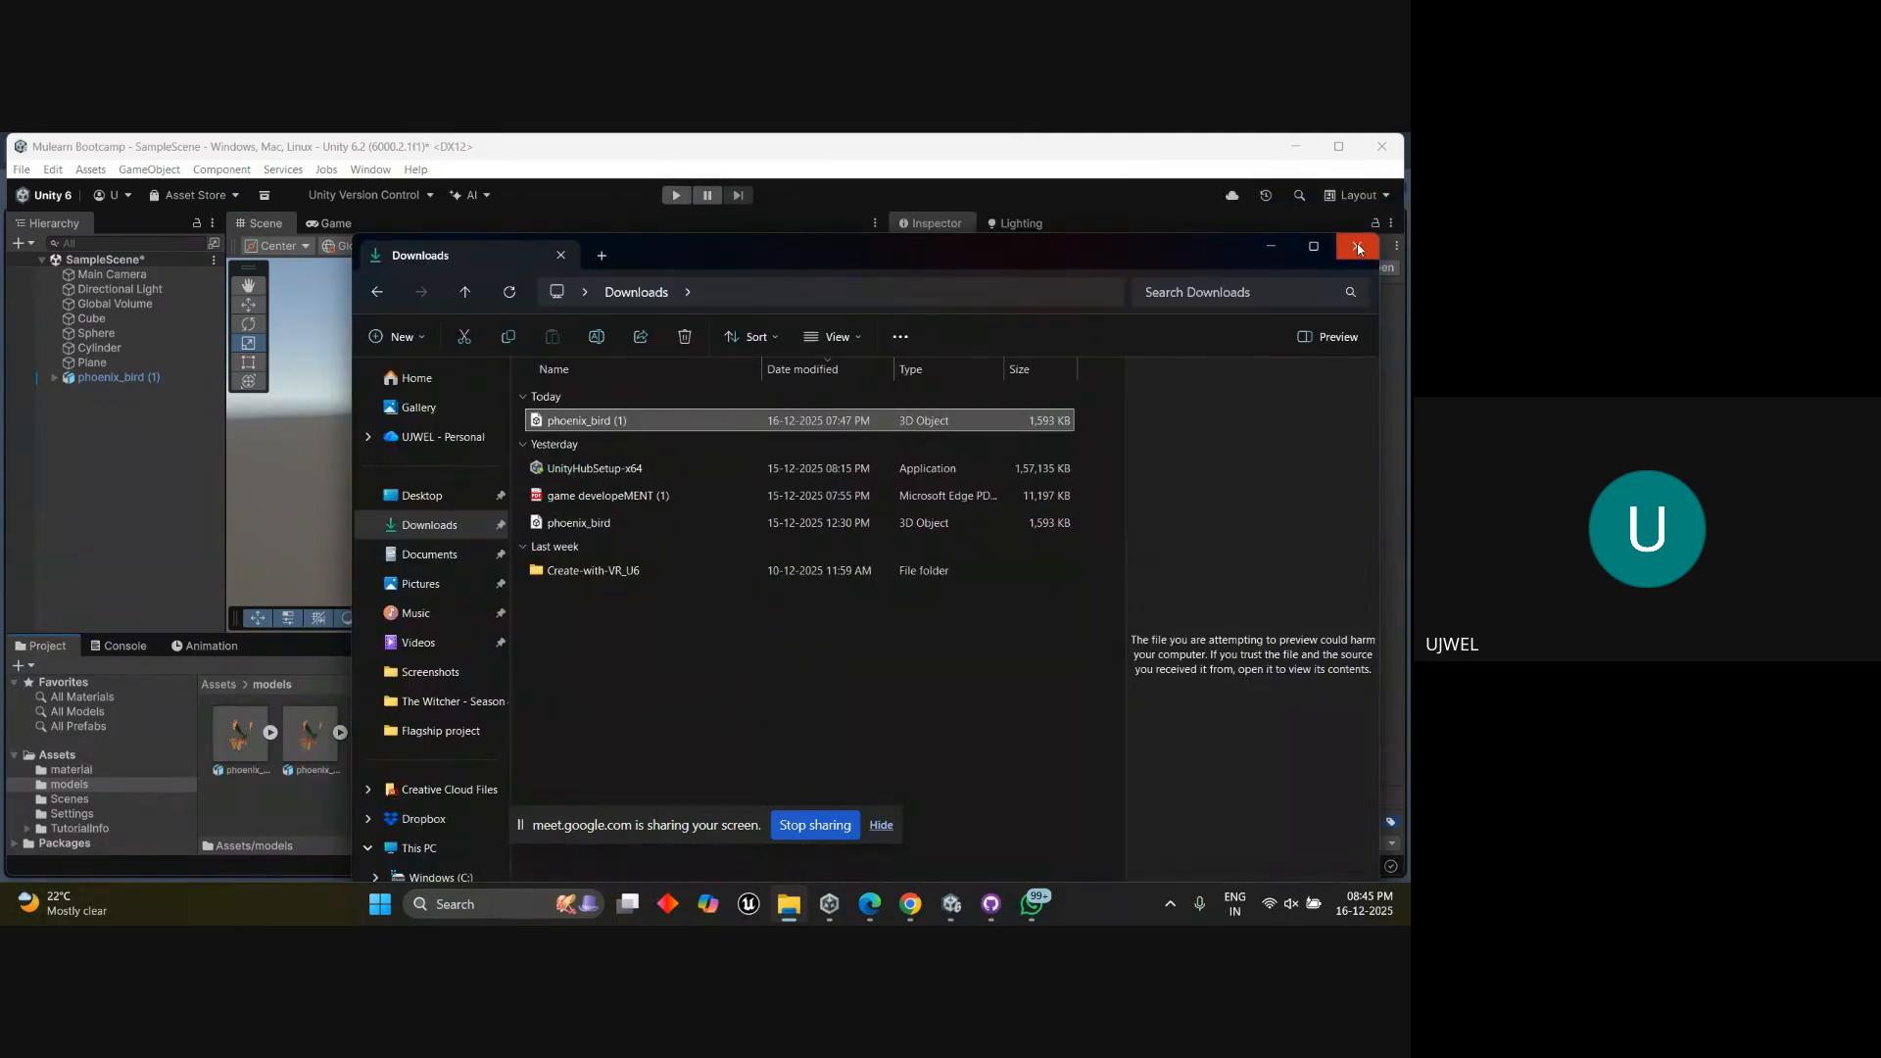
{"action": "left_click", "coordinate": [1358, 249]}
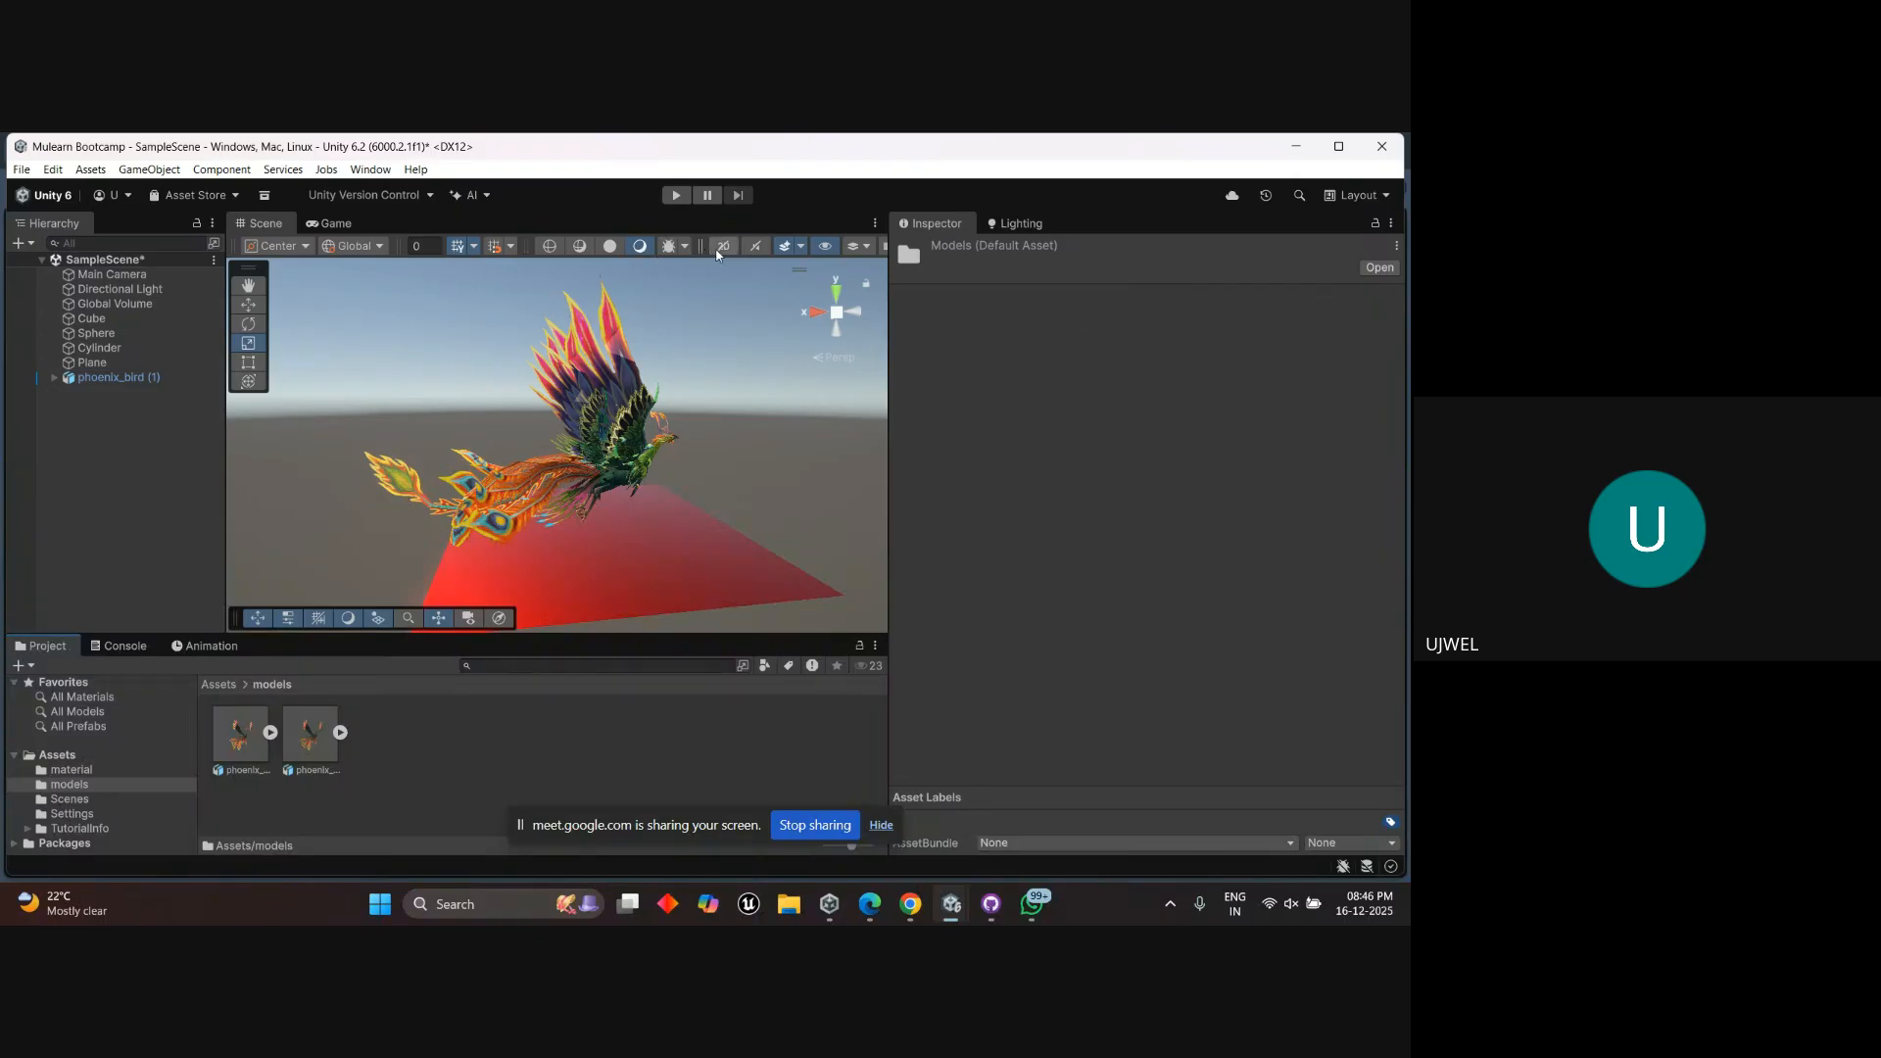
Widen the Scene view by narrowing the Inspector.
{"action": "left_click_drag", "start_coordinate": [887, 260], "coordinate": [989, 273]}
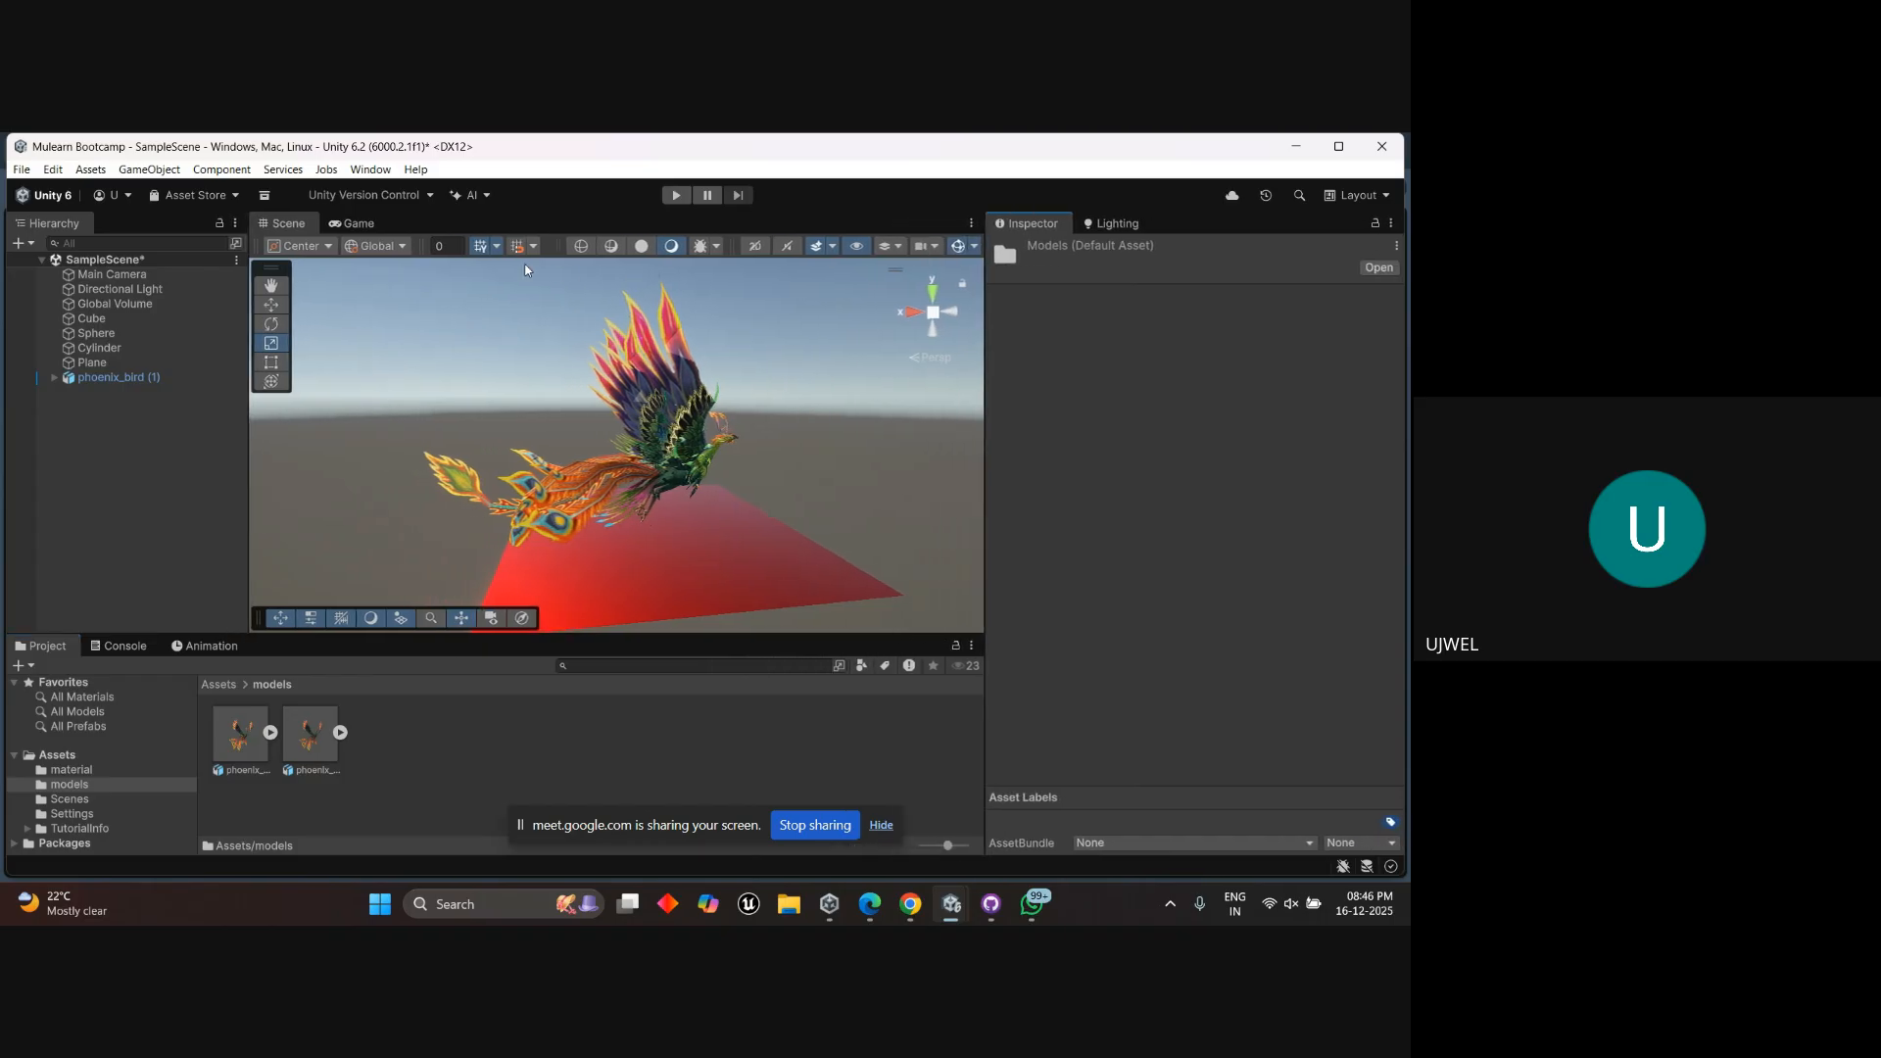
{"action": "middle_click_drag", "start_coordinate": [526, 264], "coordinate": [461, 286]}
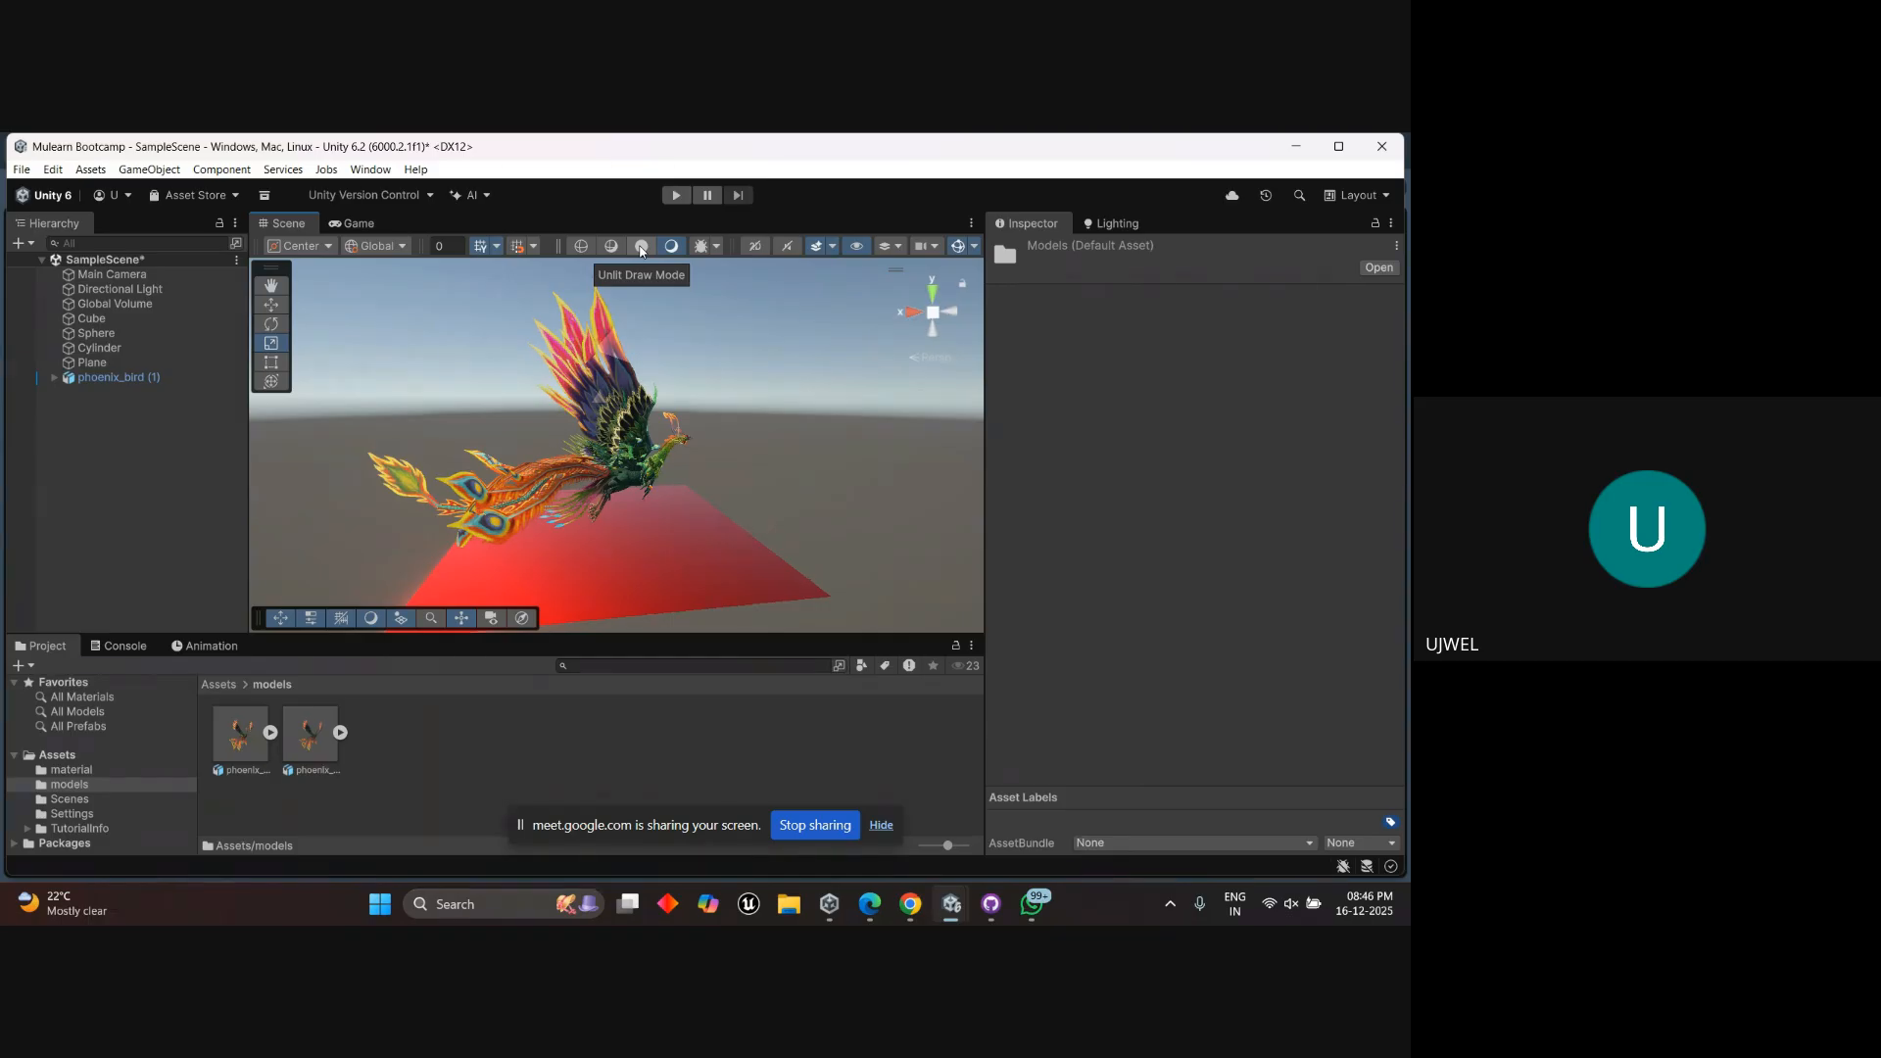
{"action": "left_click", "coordinate": [1035, 909]}
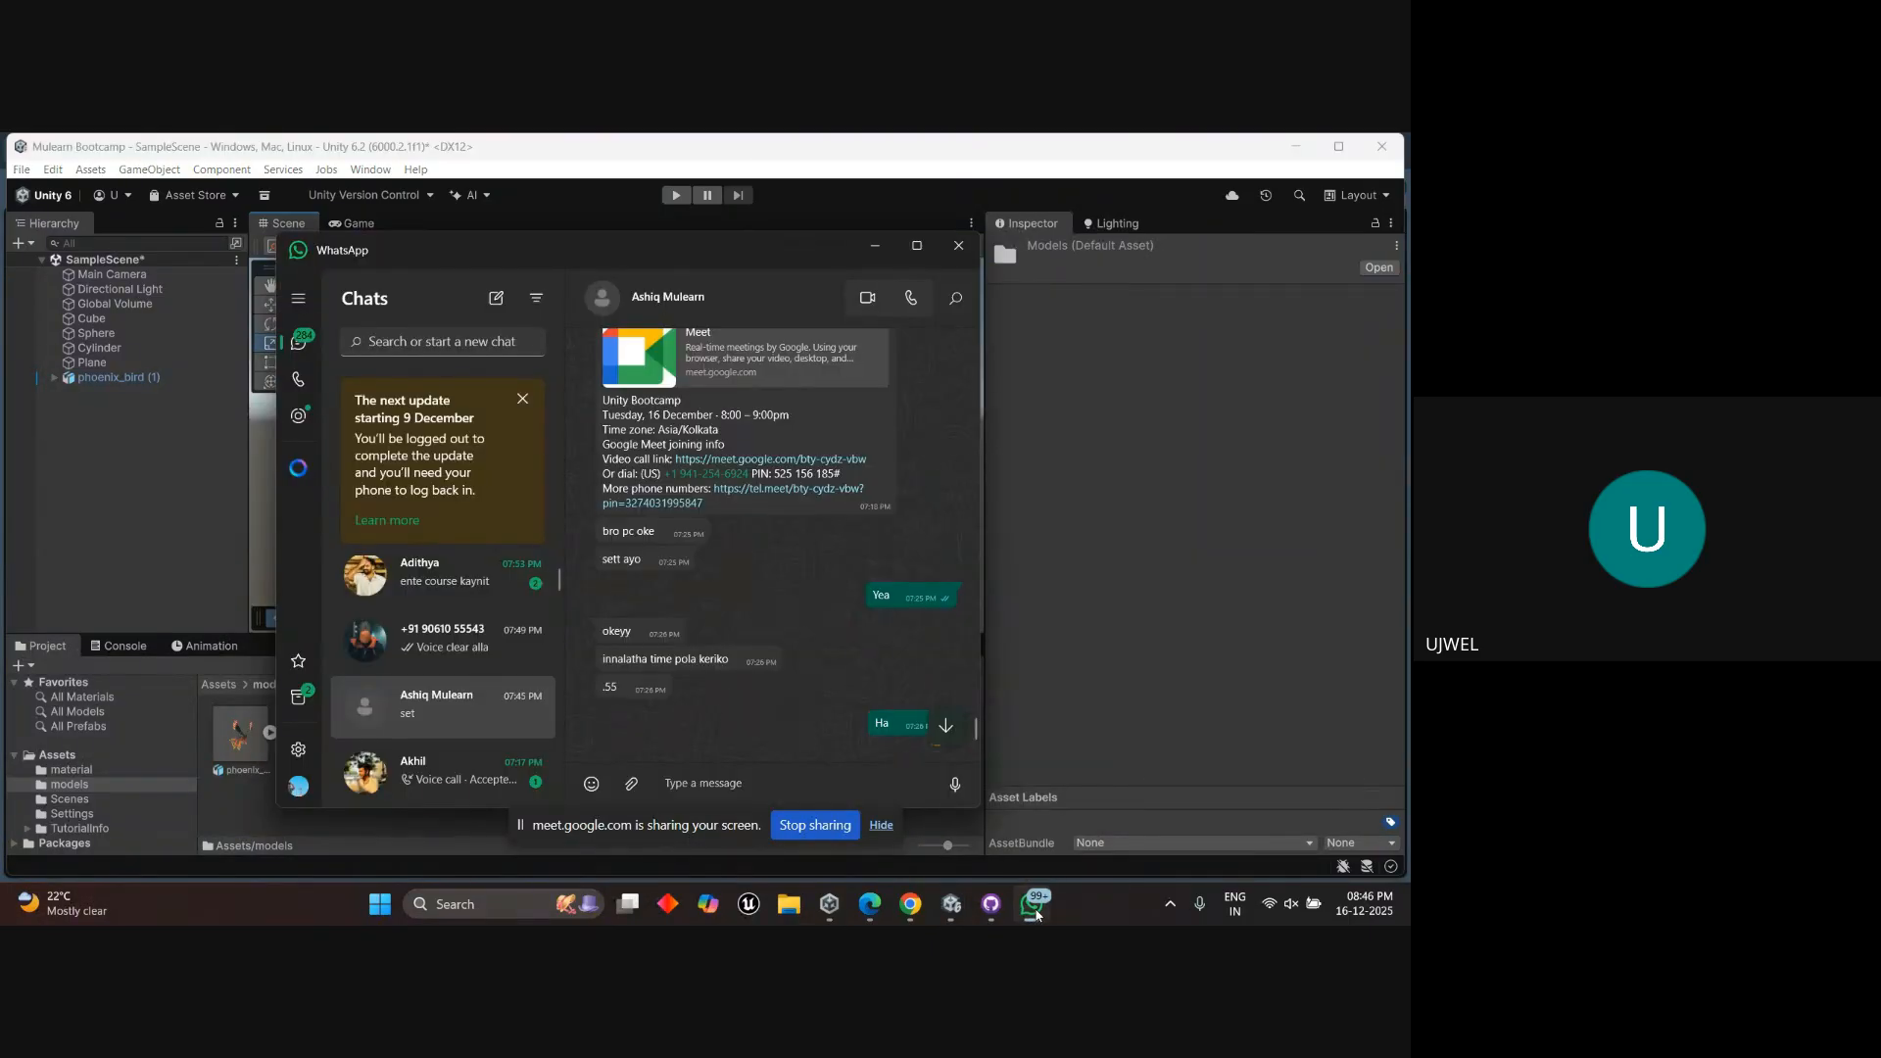
{"action": "left_click", "coordinate": [1123, 570]}
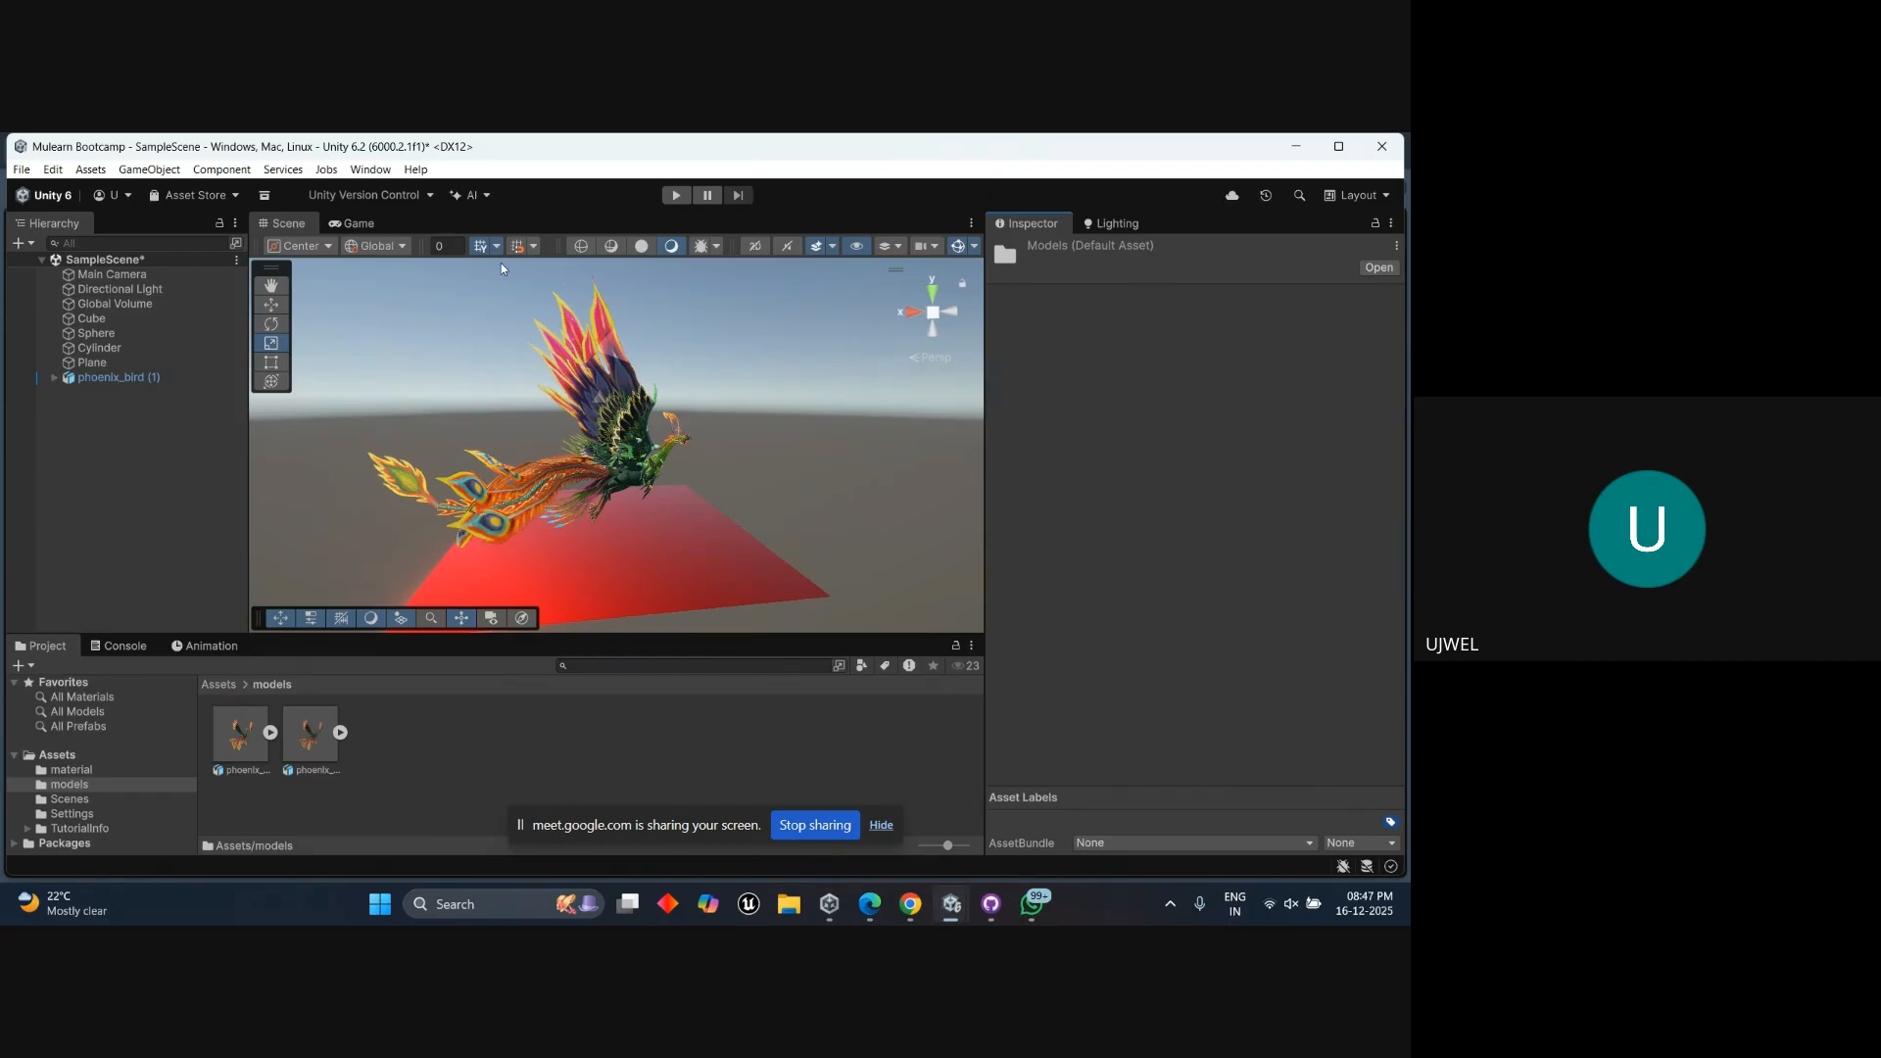
Turn off grid snapping in the Scene view and clear the asset selection.
{"action": "left_click", "coordinate": [479, 248]}
{"action": "scroll", "coordinate": [567, 424], "scroll_direction": "down", "scroll_amount": 2}
{"action": "middle_click_drag", "start_coordinate": [567, 426], "coordinate": [524, 314]}
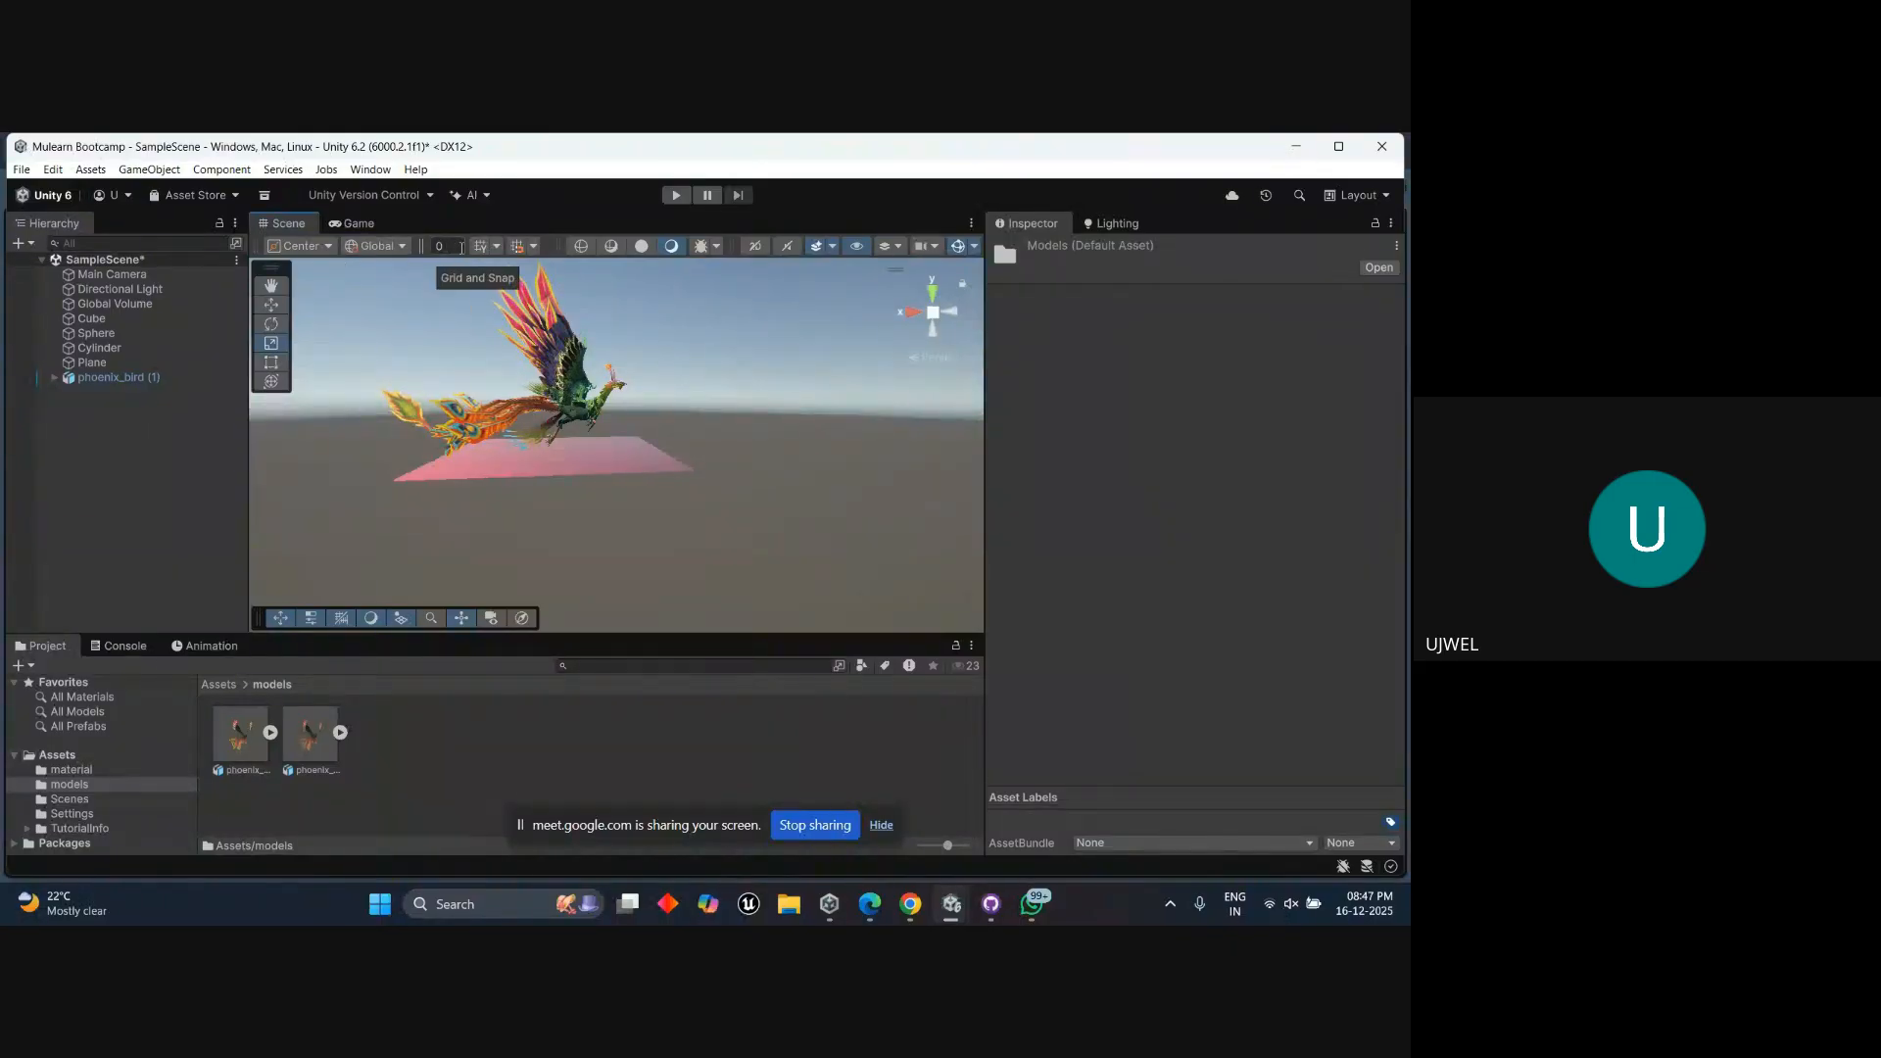
{"action": "left_click", "coordinate": [569, 326]}
{"action": "middle_click_drag", "start_coordinate": [582, 332], "coordinate": [608, 383]}
{"action": "scroll", "coordinate": [692, 376], "scroll_direction": "up", "scroll_amount": 3}
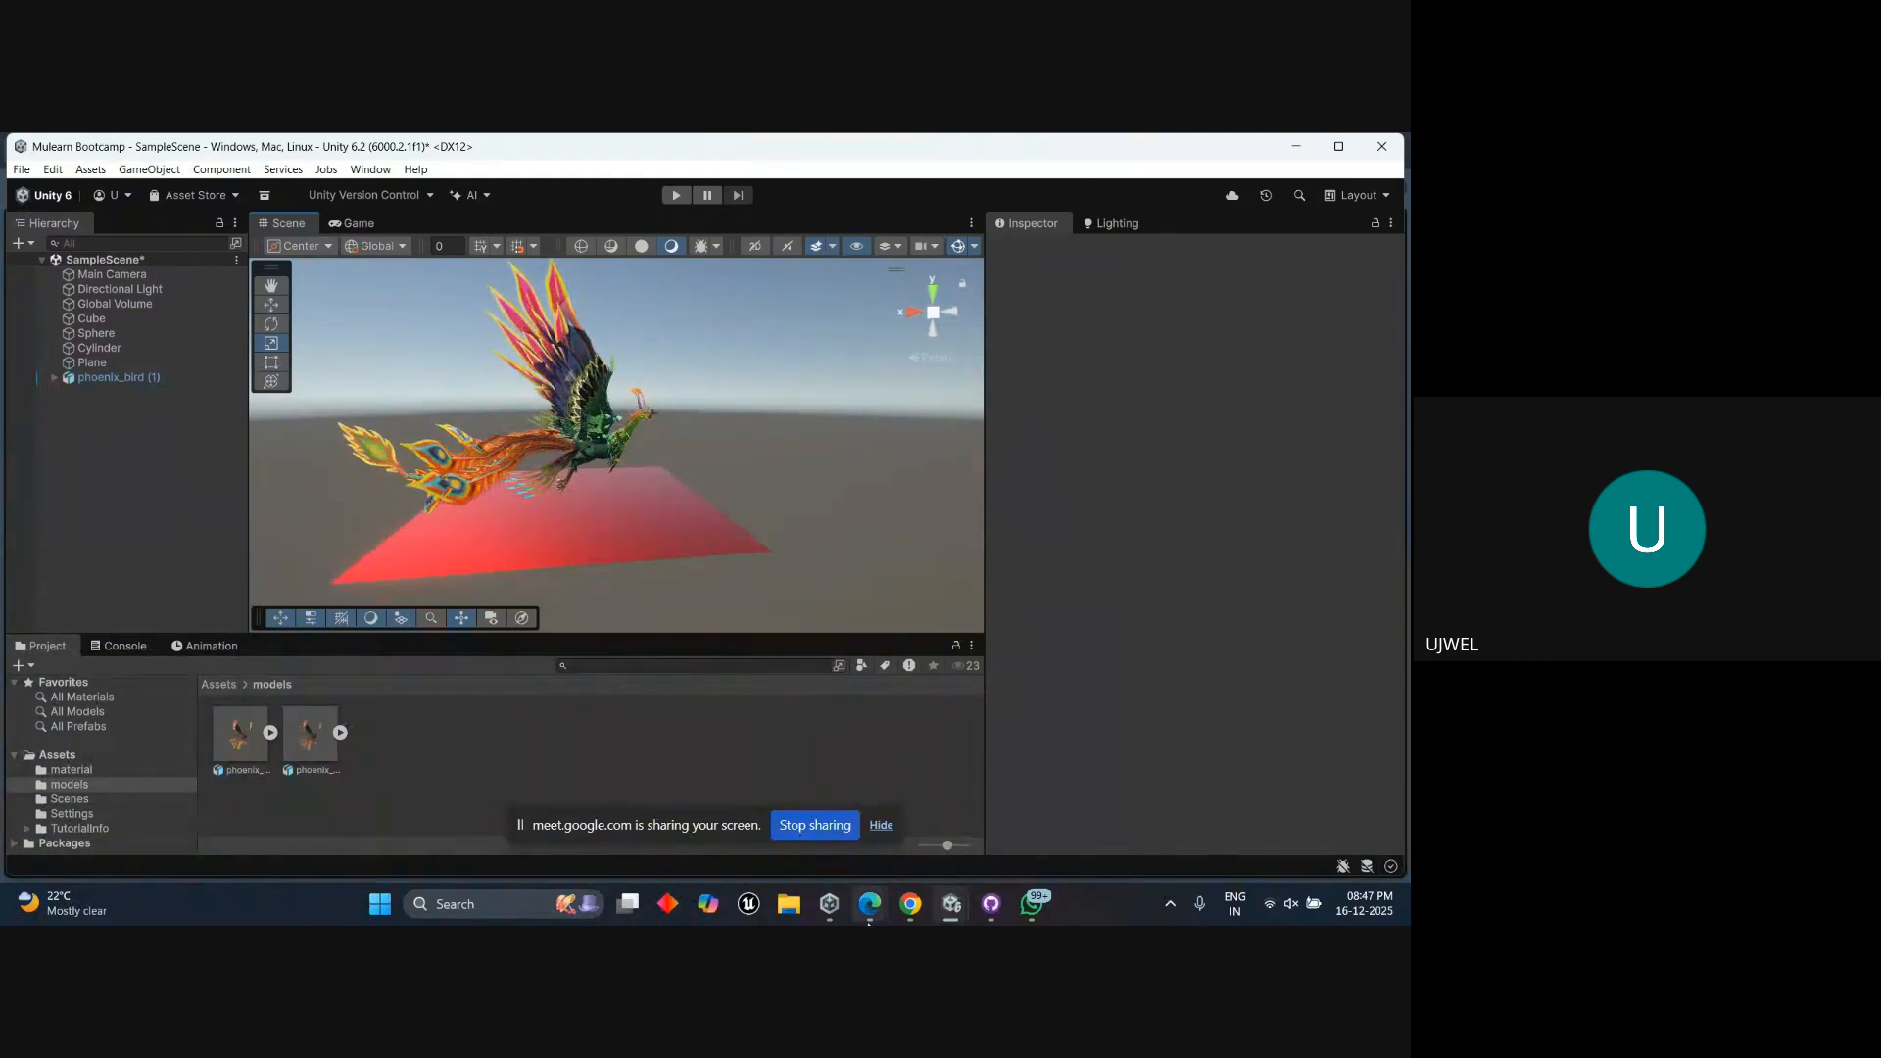
Switch to the Google Meet call in Edge and present only the Mulearn Bootcamp Unity window.
{"action": "mouse_move", "coordinate": [868, 921]}
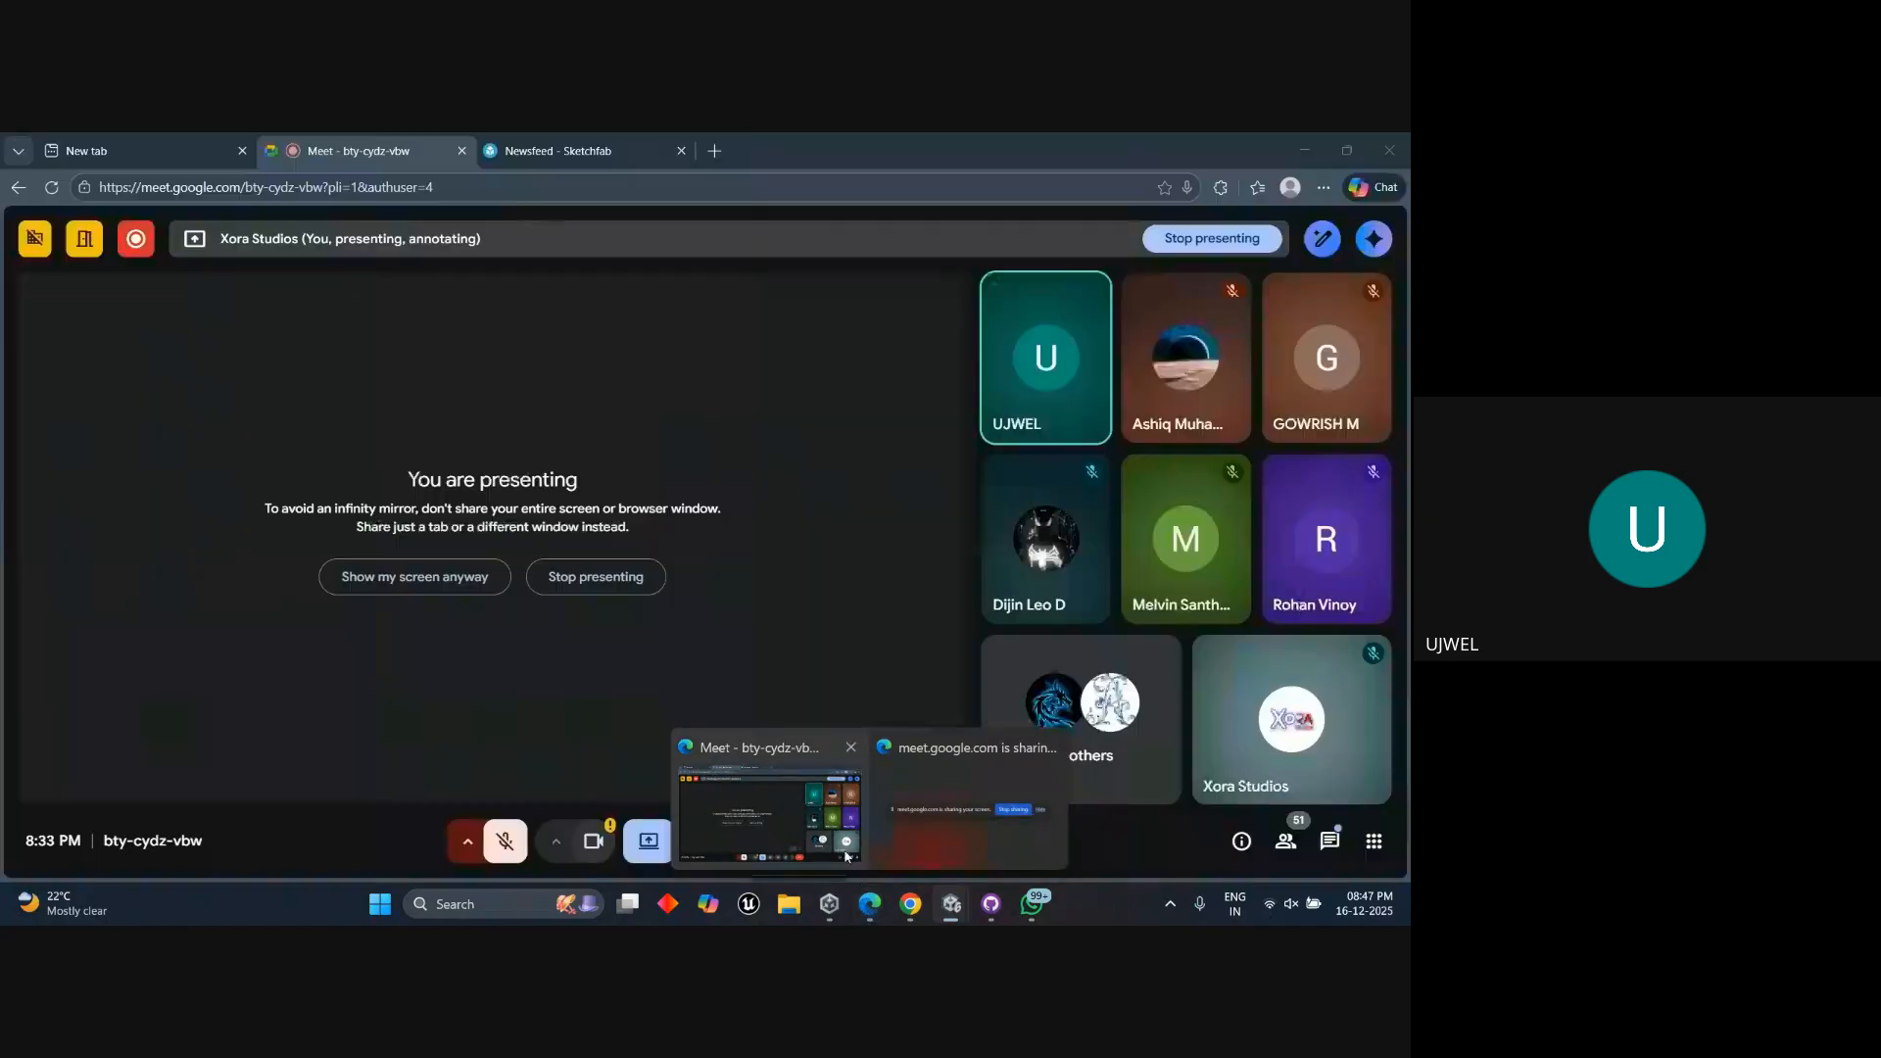
{"action": "left_click", "coordinate": [834, 840]}
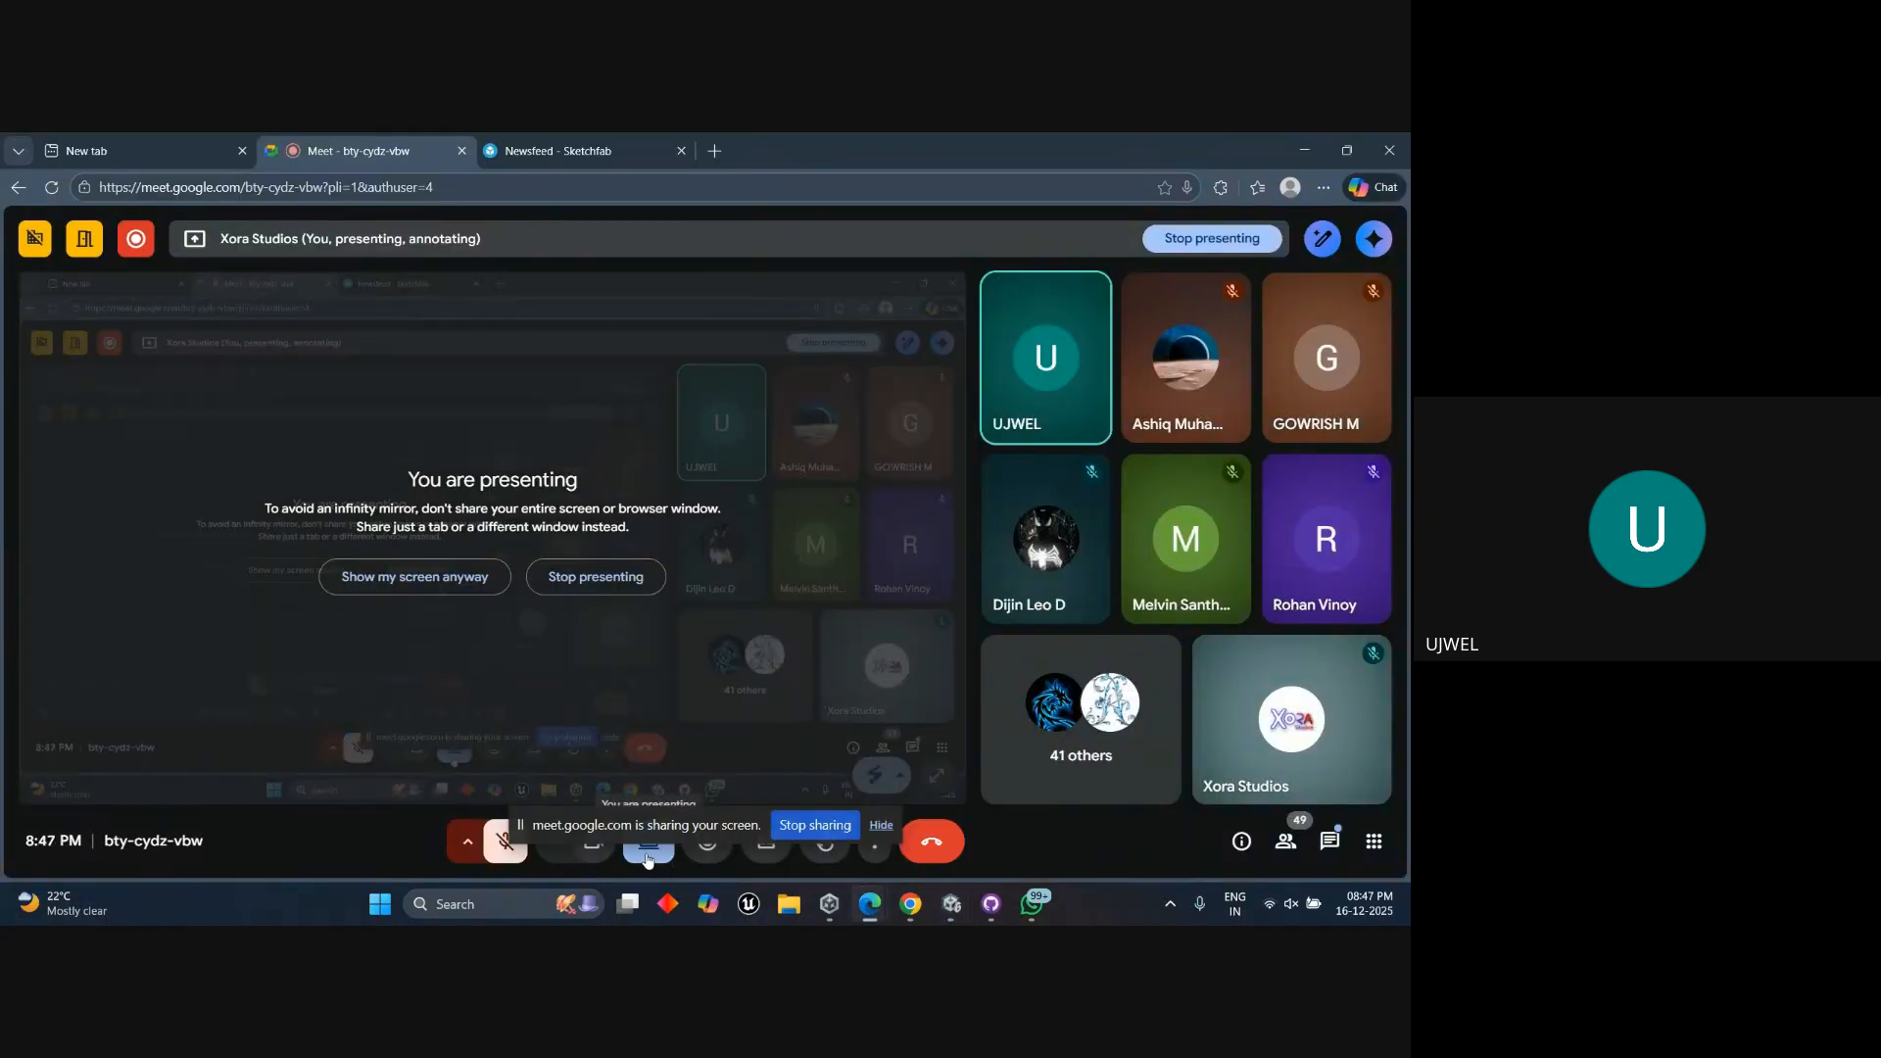
{"action": "left_click", "coordinate": [648, 849]}
{"action": "left_click", "coordinate": [686, 732]}
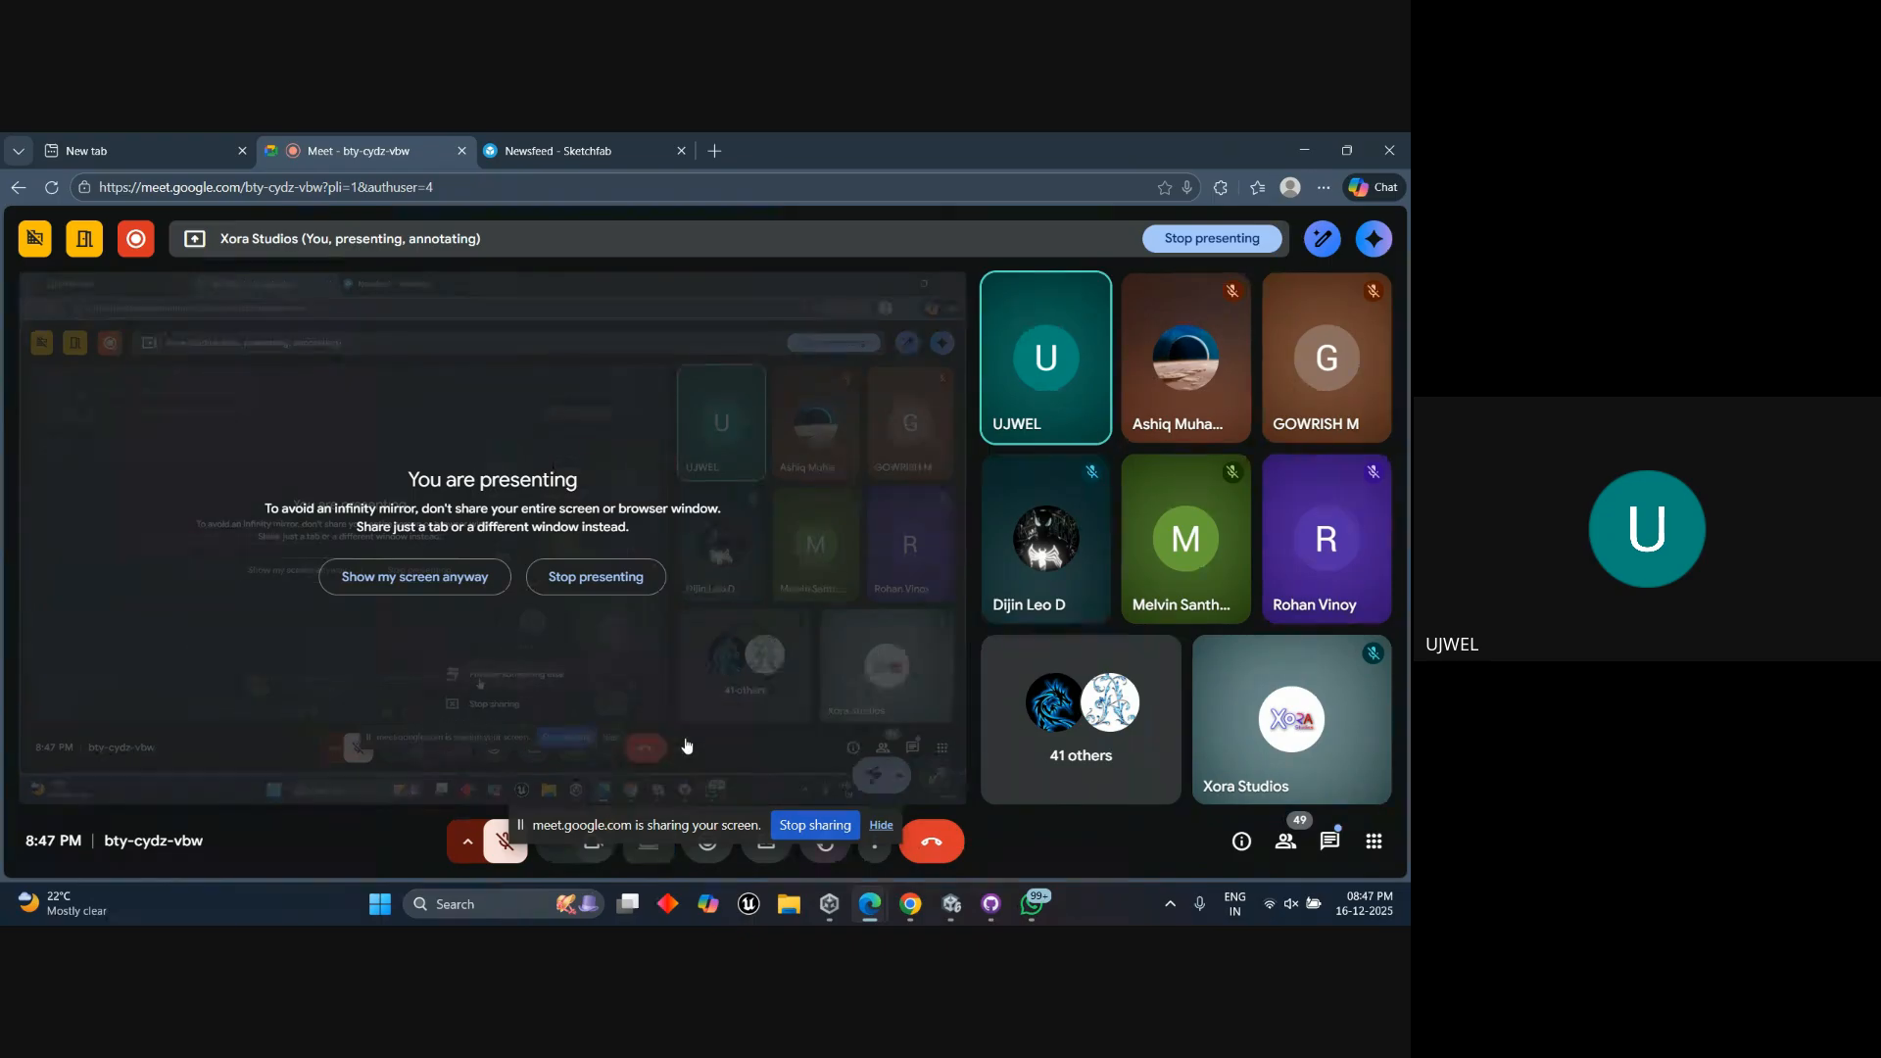
{"action": "left_click", "coordinate": [674, 293]}
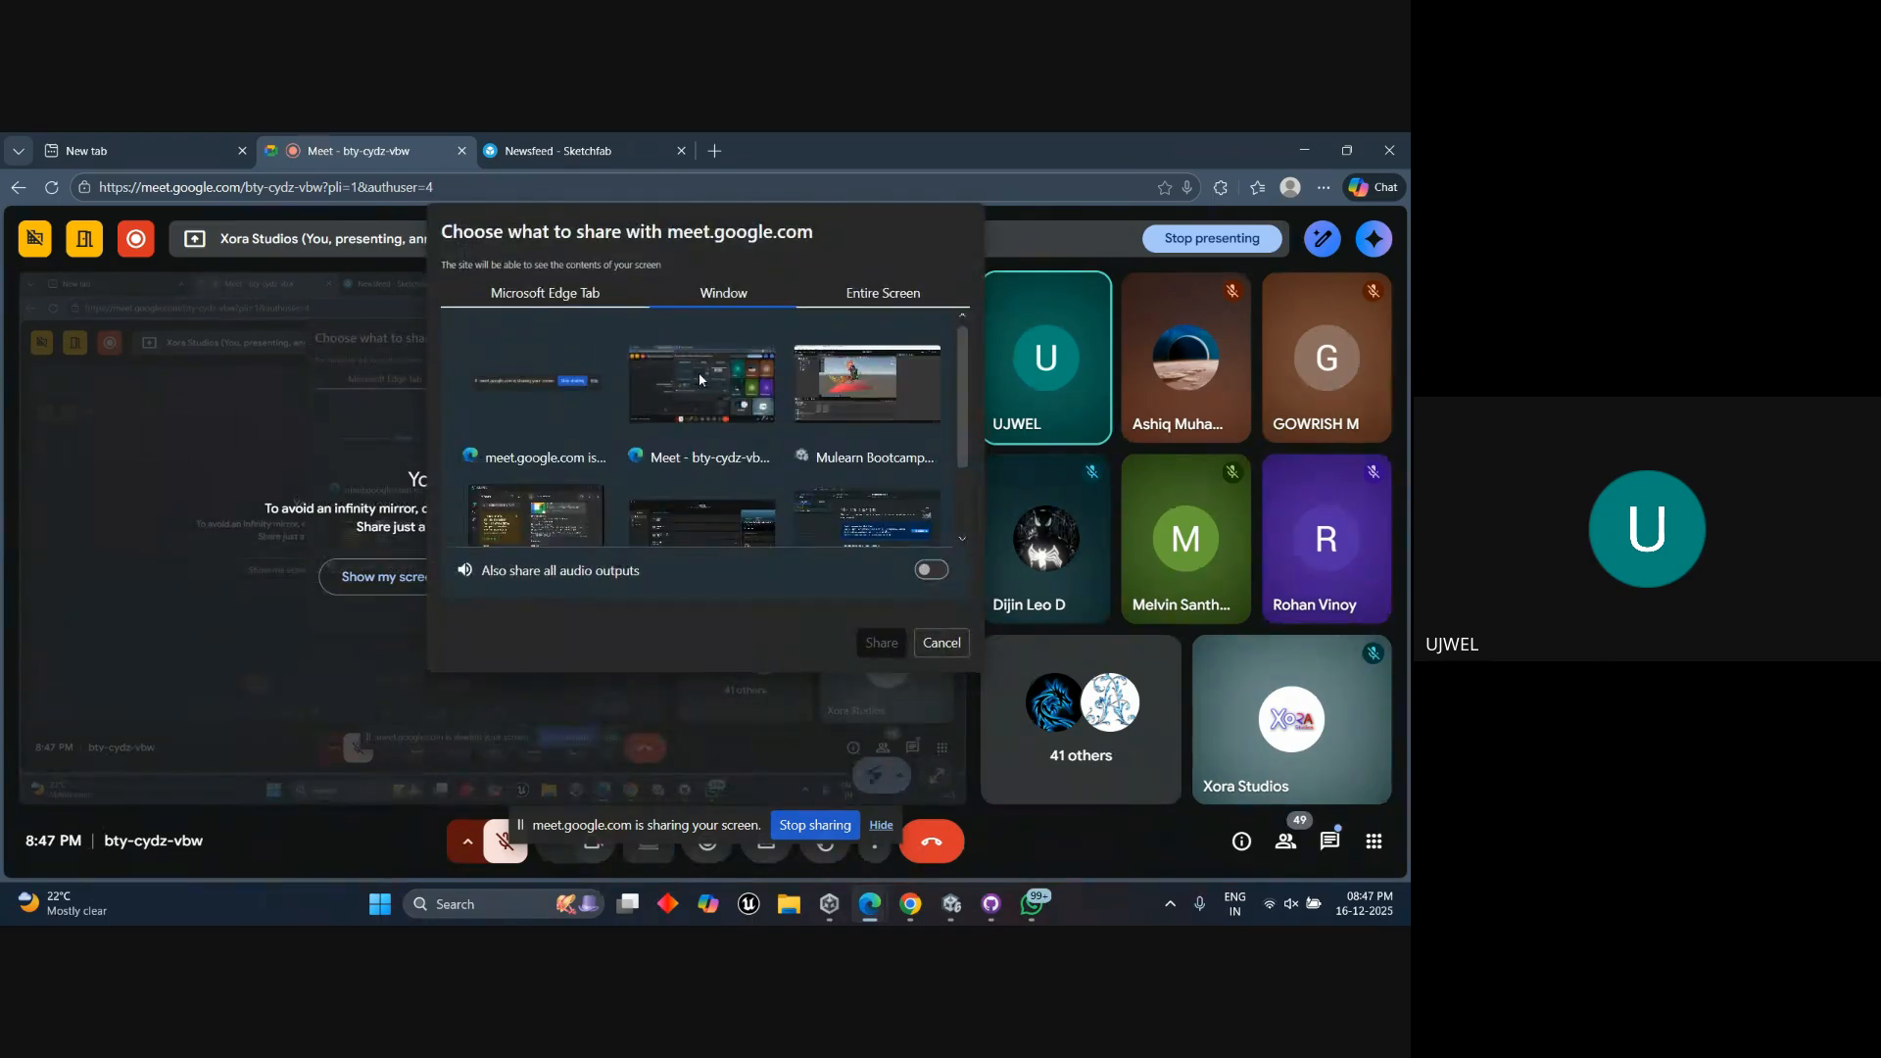
{"action": "scroll", "coordinate": [697, 373], "scroll_direction": "down", "scroll_amount": 1}
{"action": "scroll", "coordinate": [774, 421], "scroll_direction": "up", "scroll_amount": 1}
{"action": "scroll", "coordinate": [787, 437], "scroll_direction": "down", "scroll_amount": 1}
{"action": "scroll", "coordinate": [787, 437], "scroll_direction": "up", "scroll_amount": 1}
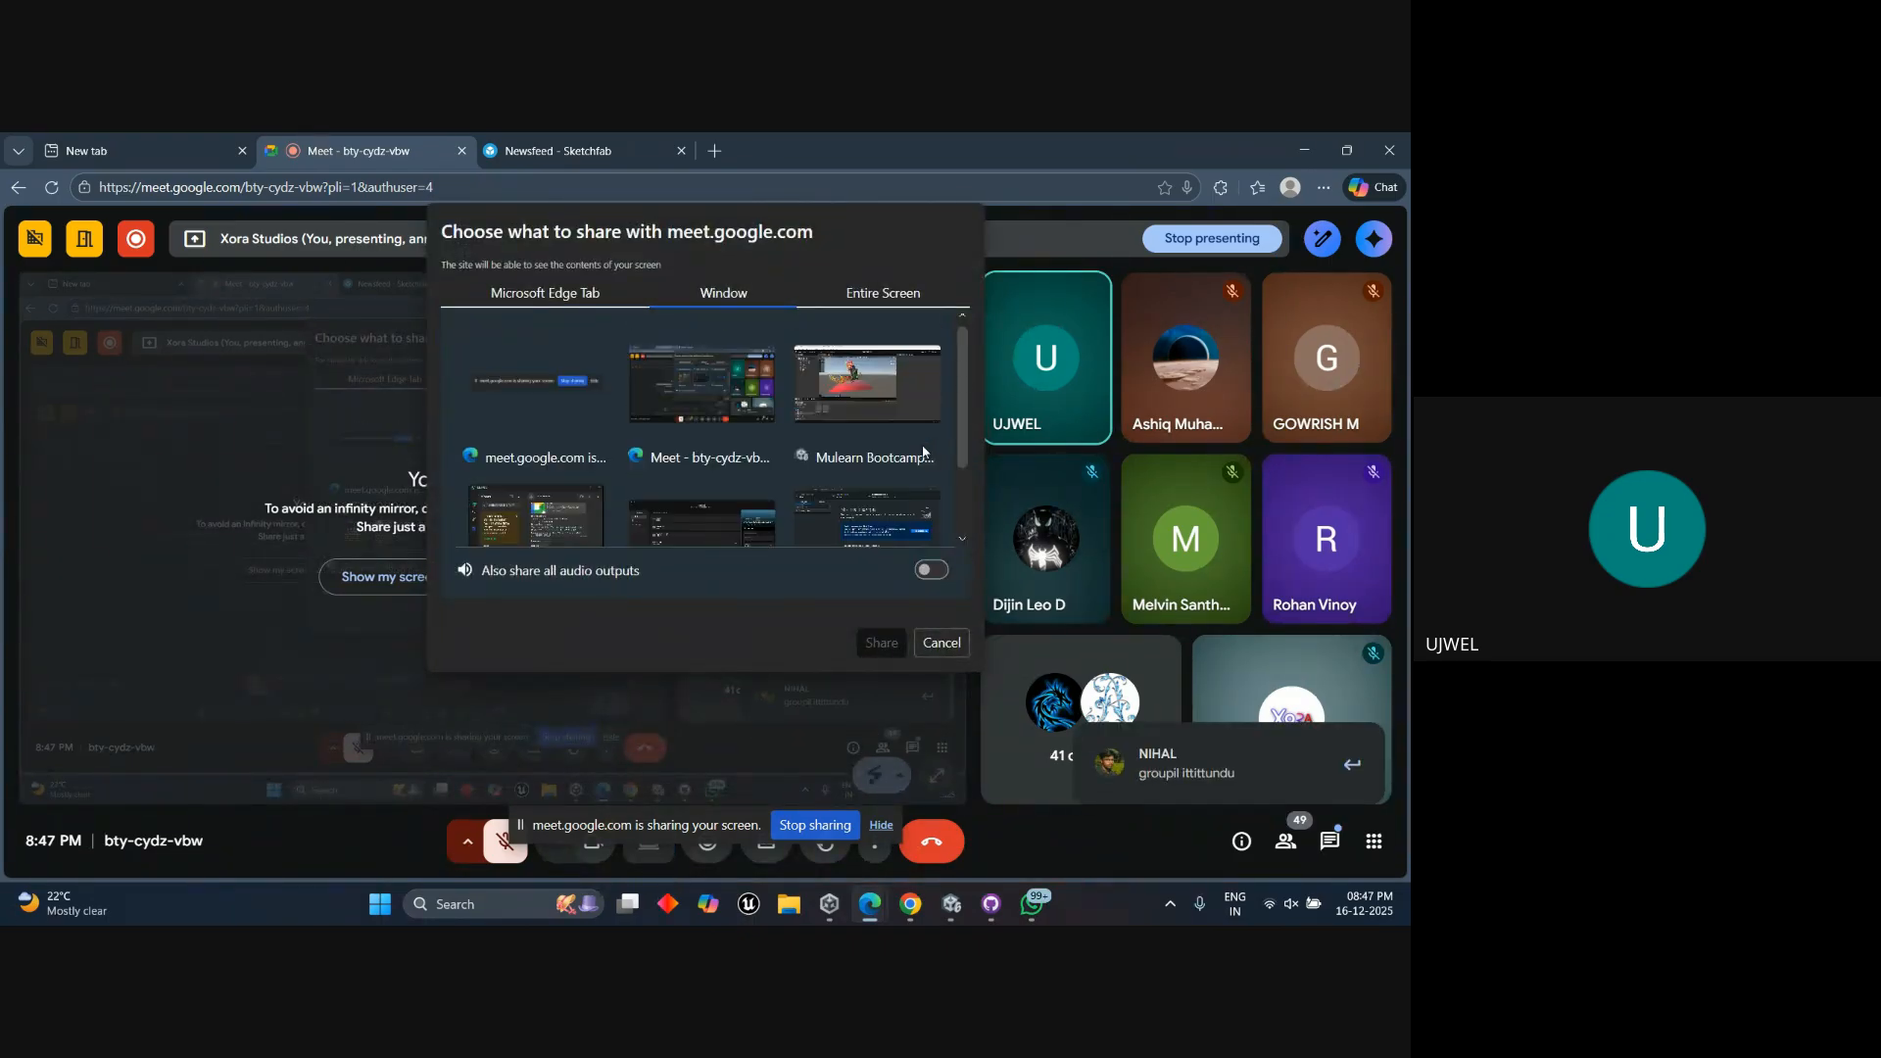
{"action": "left_click", "coordinate": [867, 384]}
{"action": "left_click", "coordinate": [881, 643]}
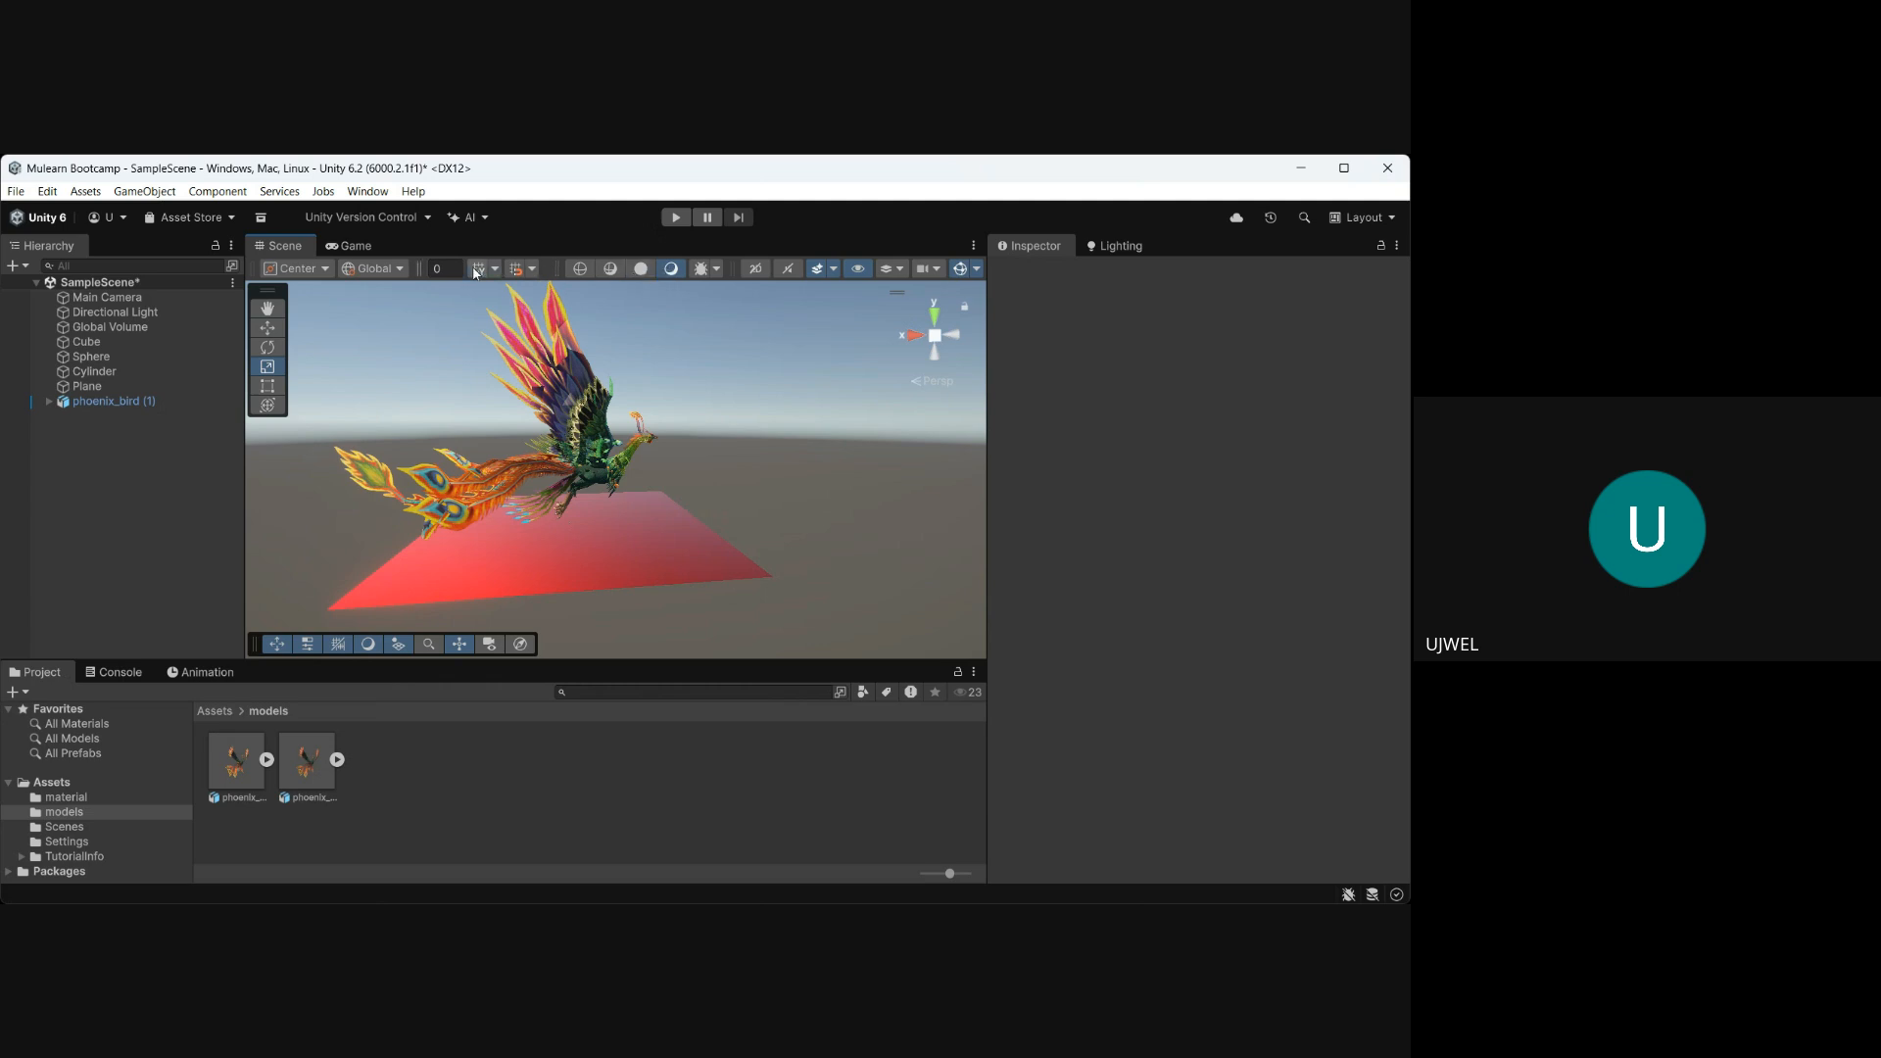
Examine the phoenix bird above the red plane from several distances and angles.
{"action": "left_click", "coordinate": [492, 269]}
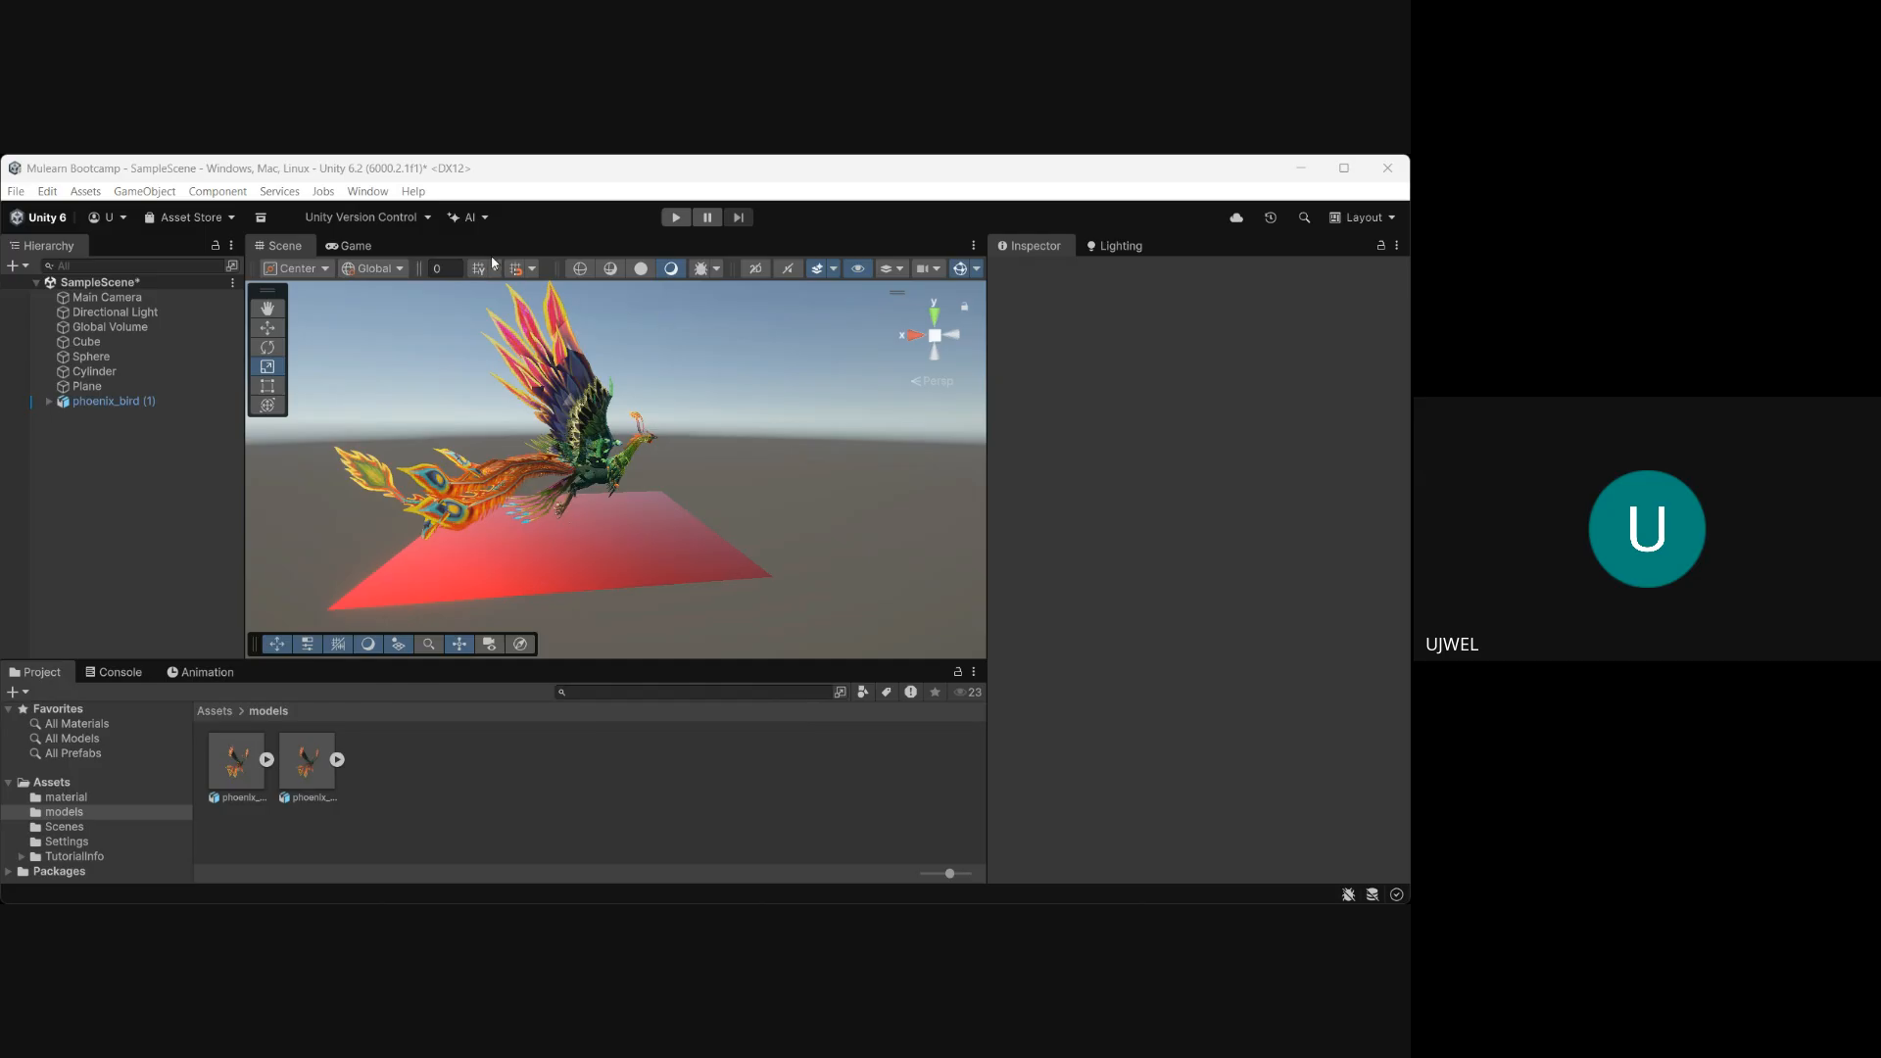
{"action": "left_click", "coordinate": [479, 269]}
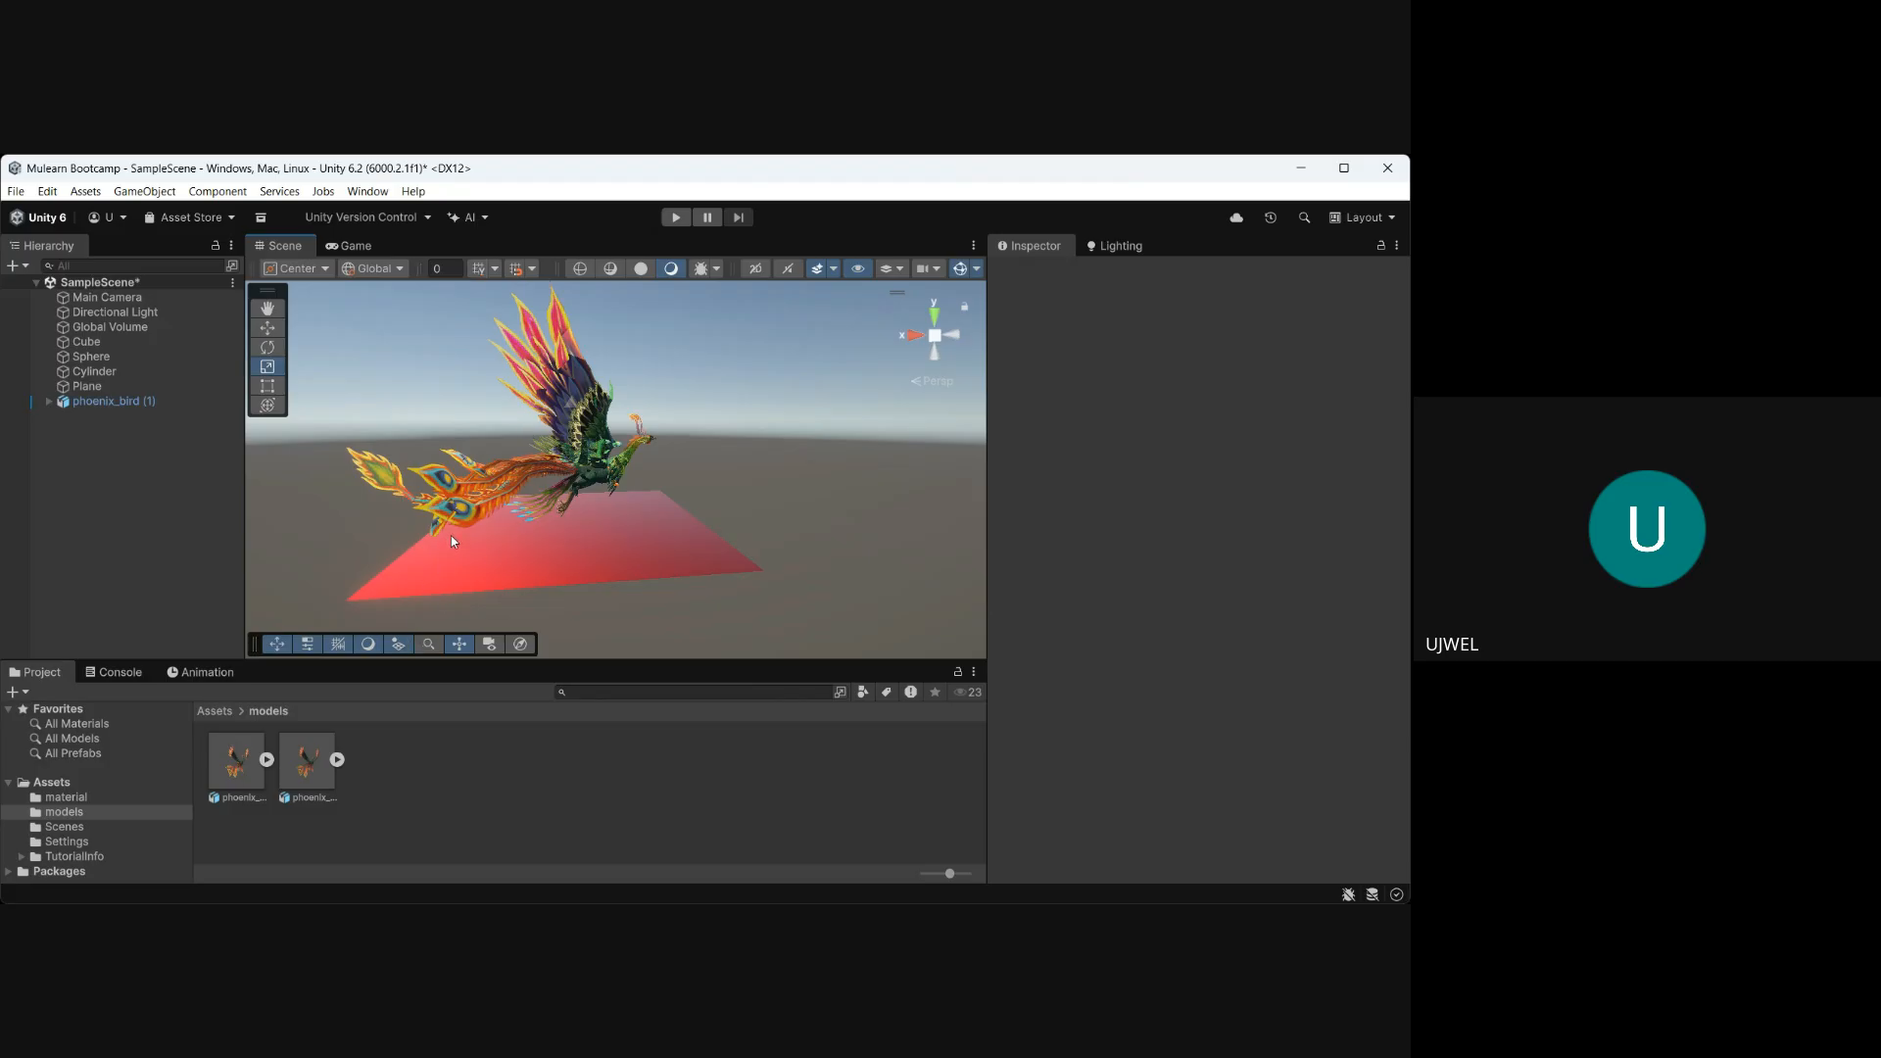
{"action": "scroll", "coordinate": [451, 535], "scroll_direction": "down", "scroll_amount": 3}
{"action": "scroll", "coordinate": [628, 554], "scroll_direction": "up", "scroll_amount": 8}
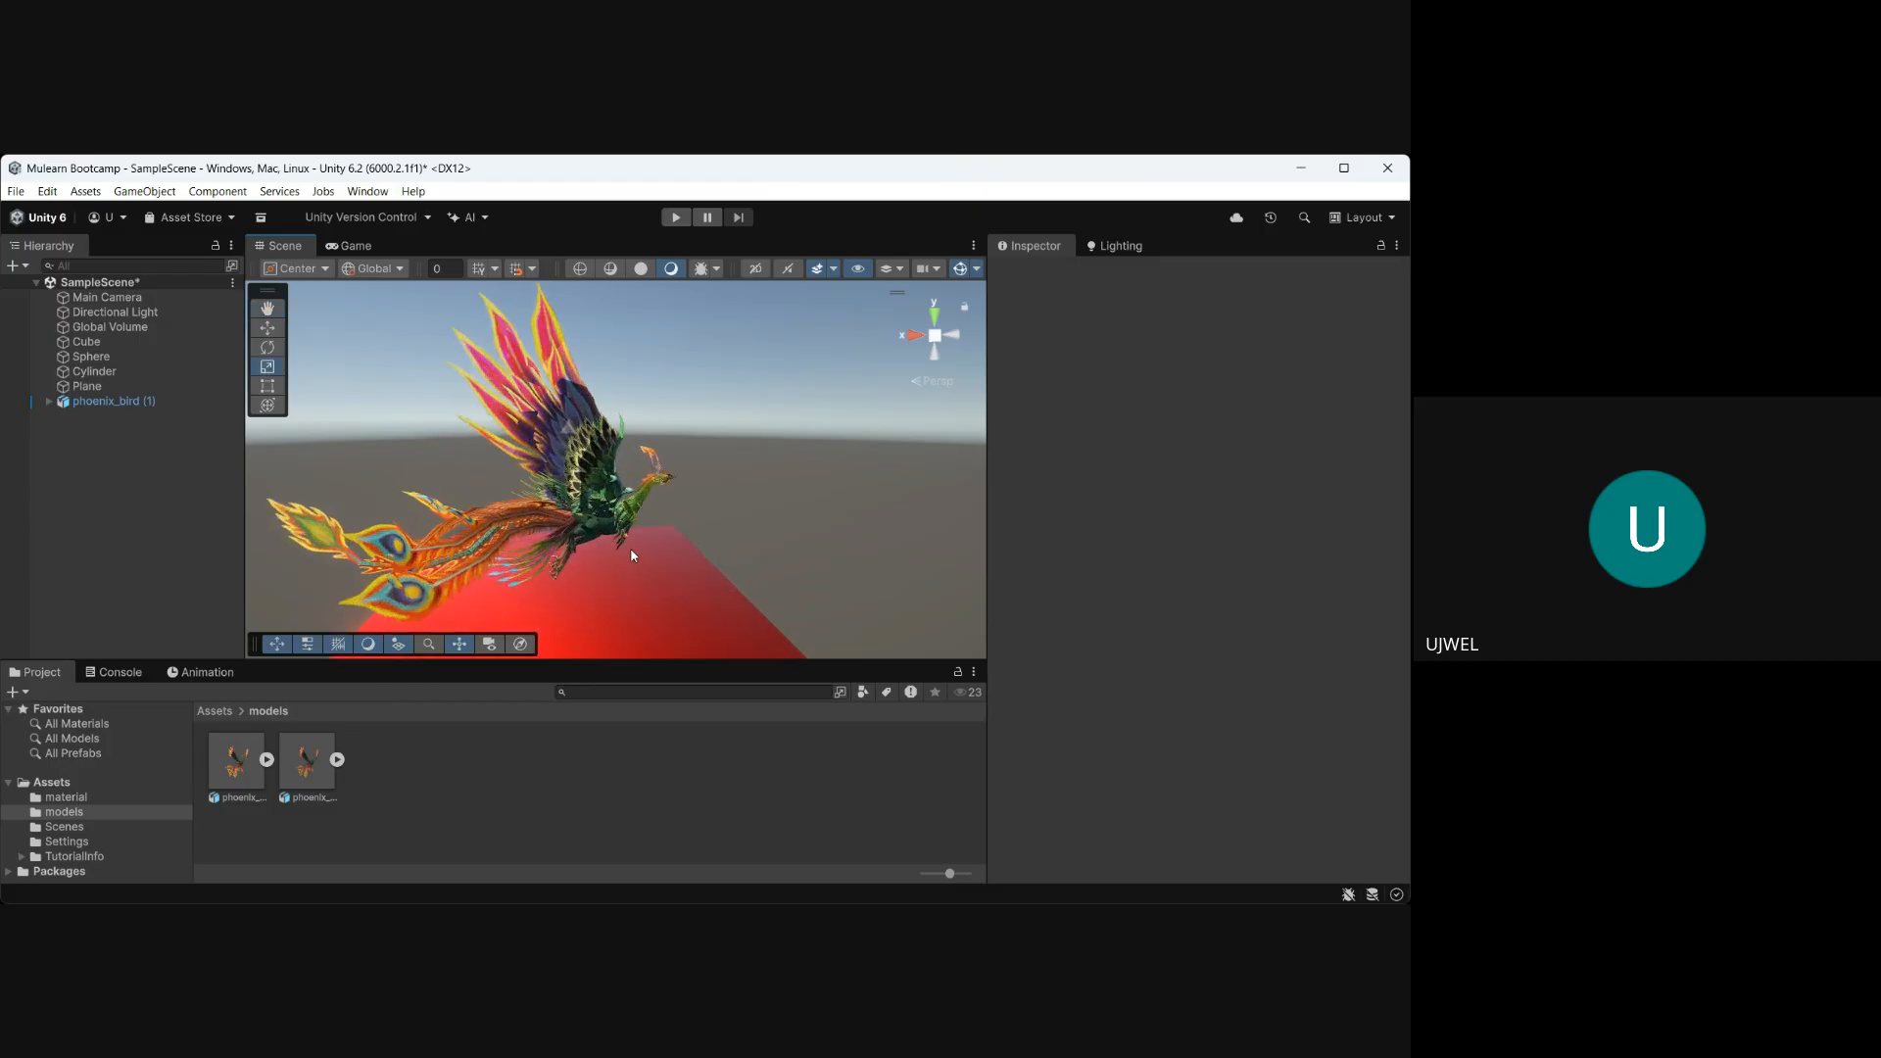
{"action": "scroll", "coordinate": [631, 556], "scroll_direction": "down", "scroll_amount": 3}
{"action": "scroll", "coordinate": [679, 480], "scroll_direction": "down", "scroll_amount": 3}
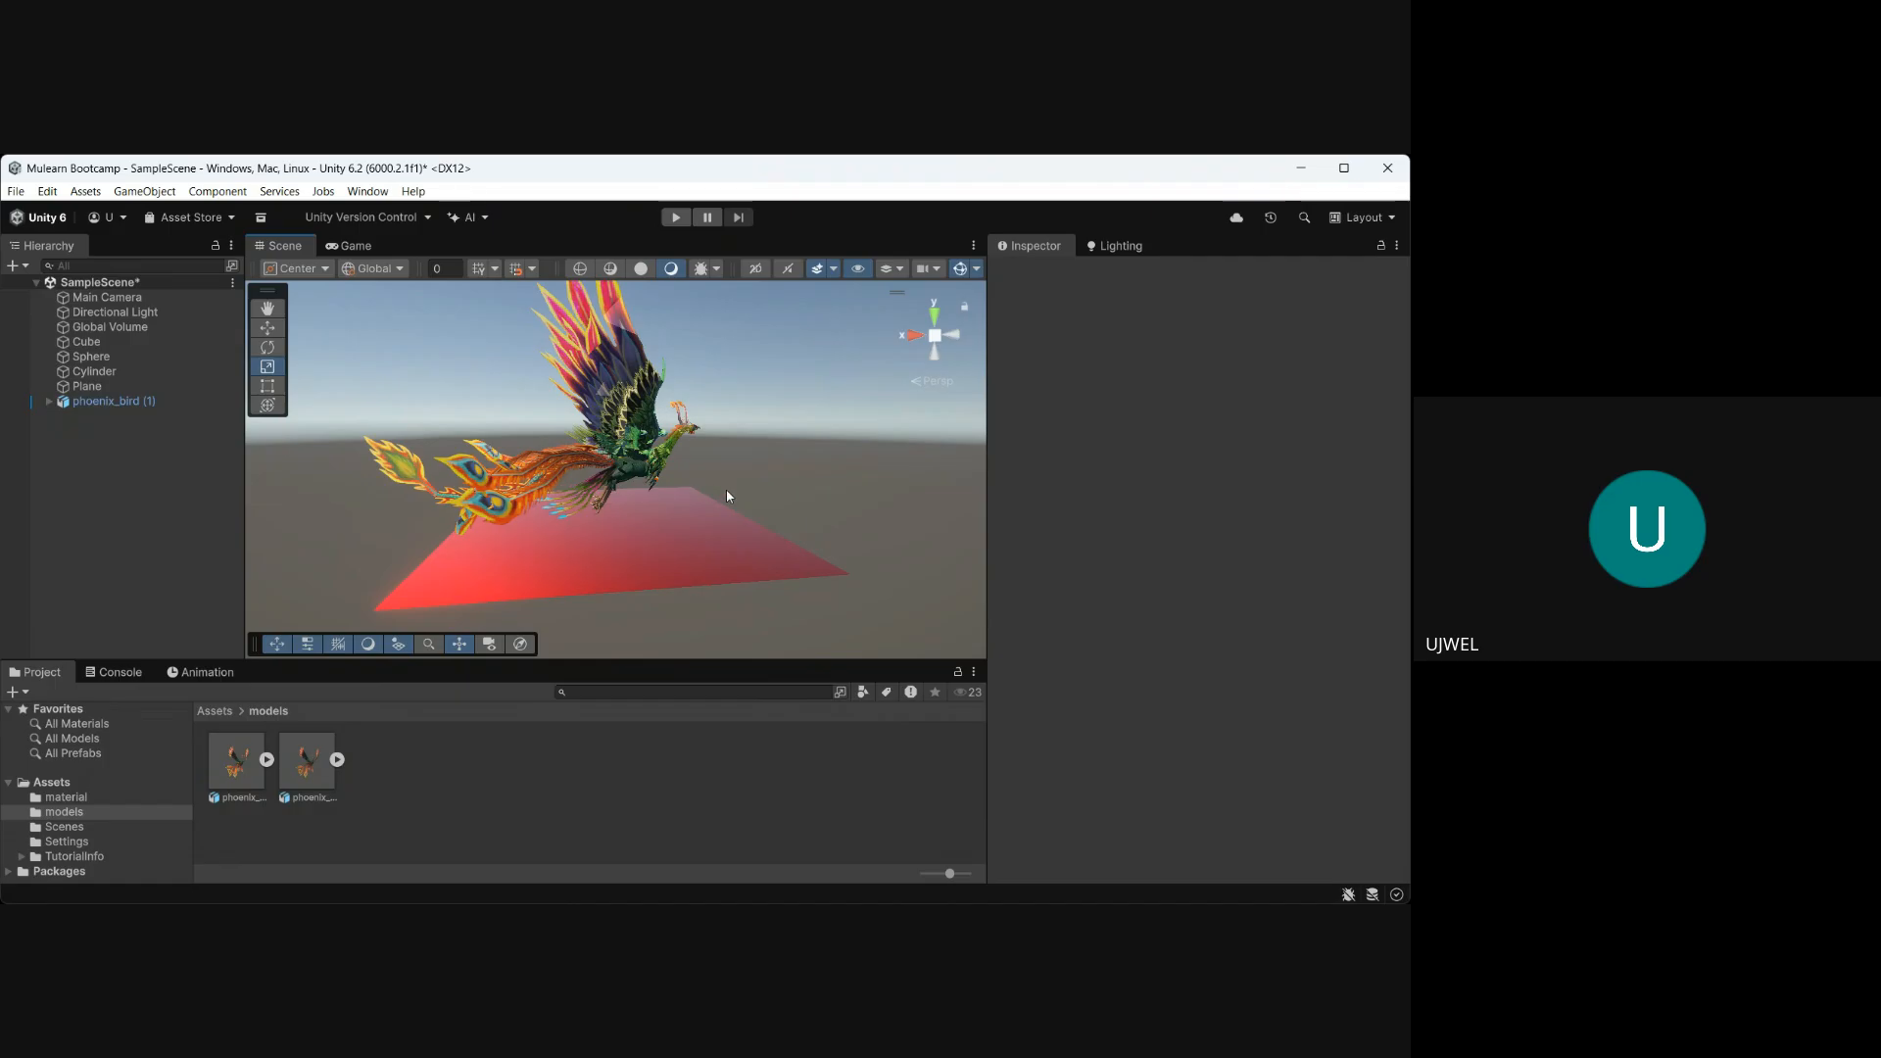
{"action": "left_click_drag", "start_coordinate": [725, 496], "coordinate": [631, 518], "text": "alt"}
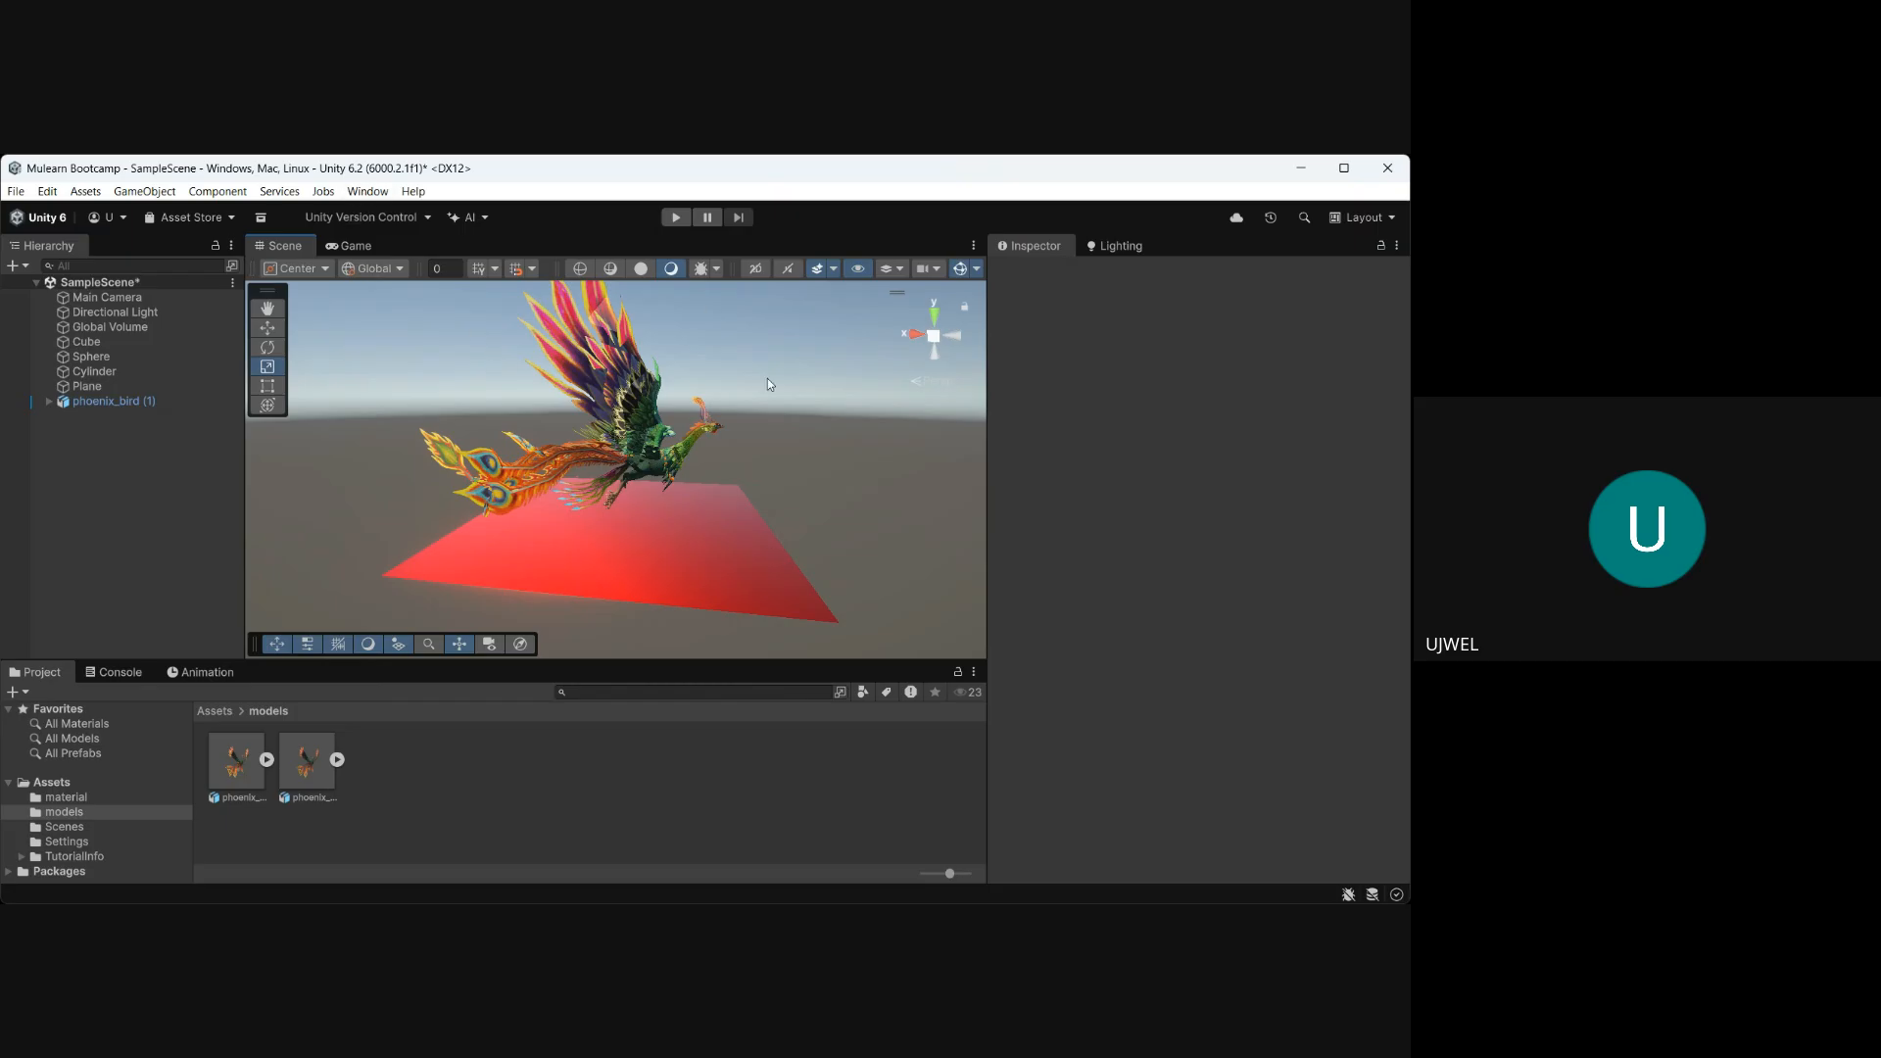
{"action": "scroll", "coordinate": [767, 379], "scroll_direction": "up", "scroll_amount": 5}
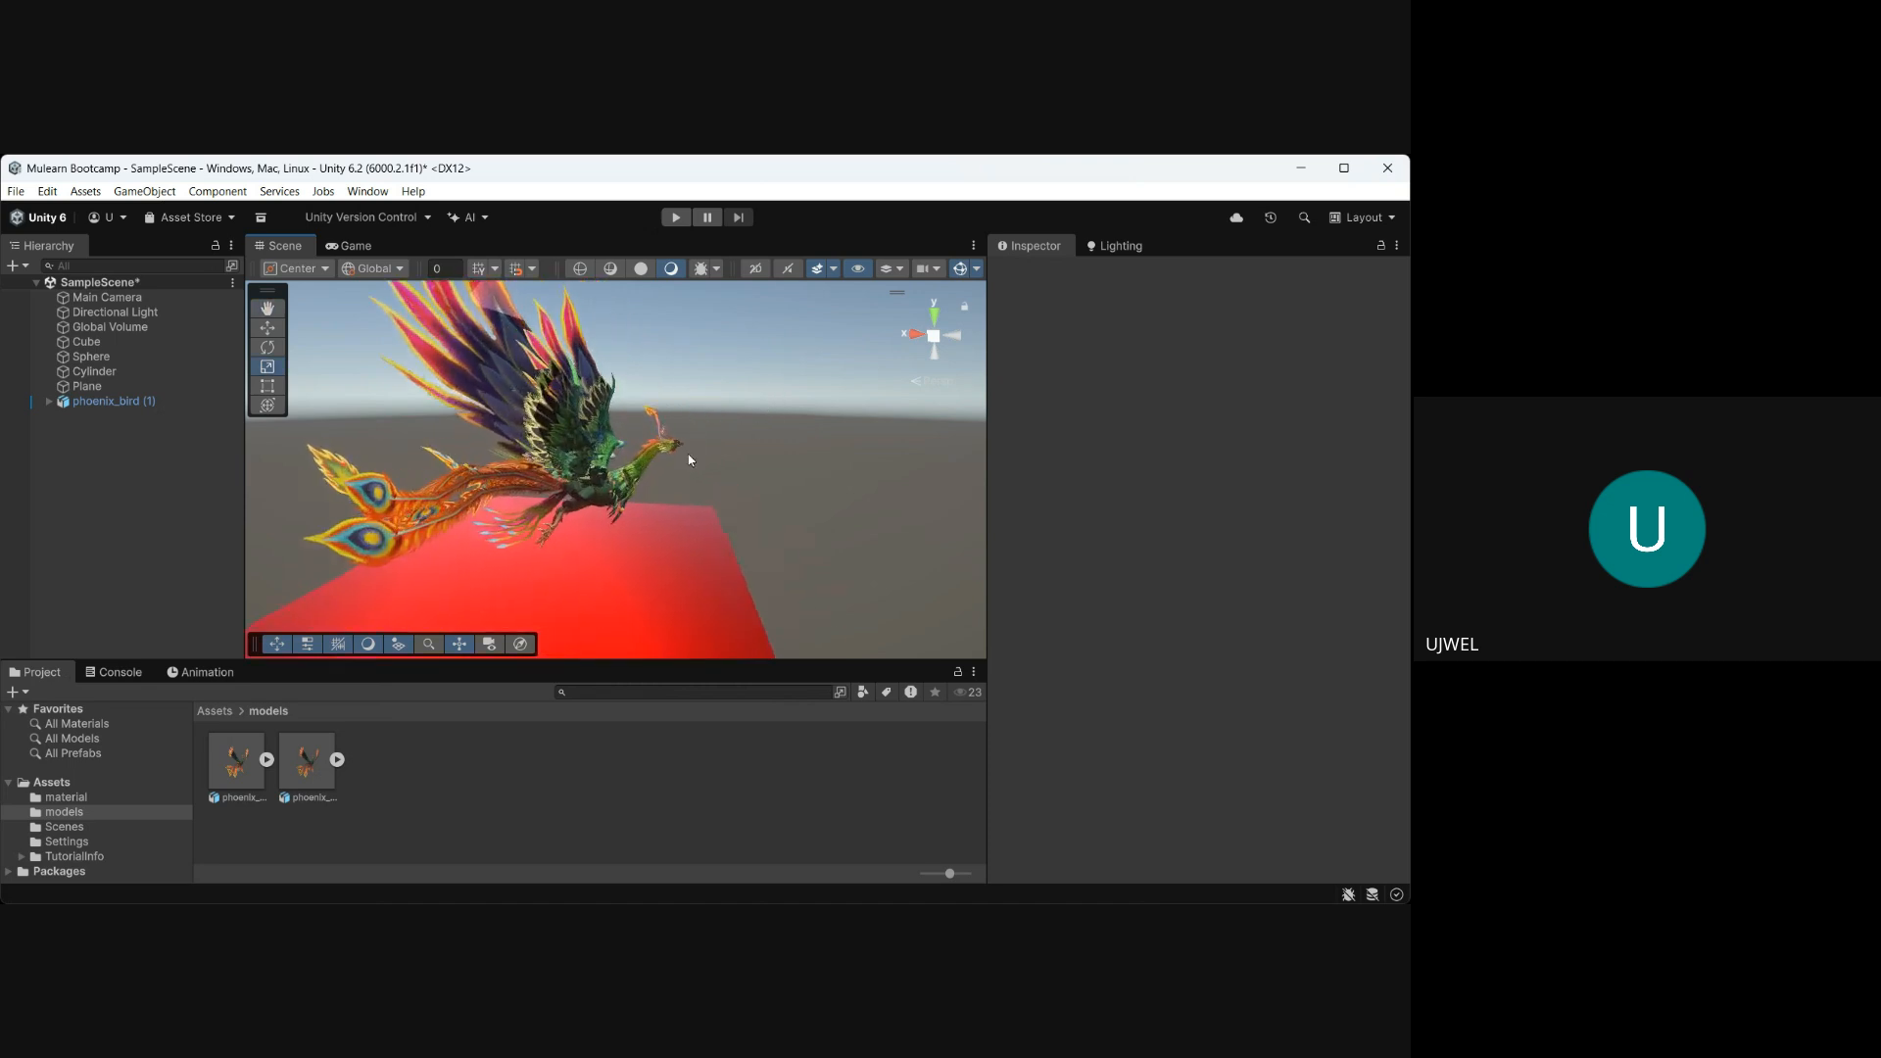
{"action": "scroll", "coordinate": [688, 458], "scroll_direction": "down", "scroll_amount": 3}
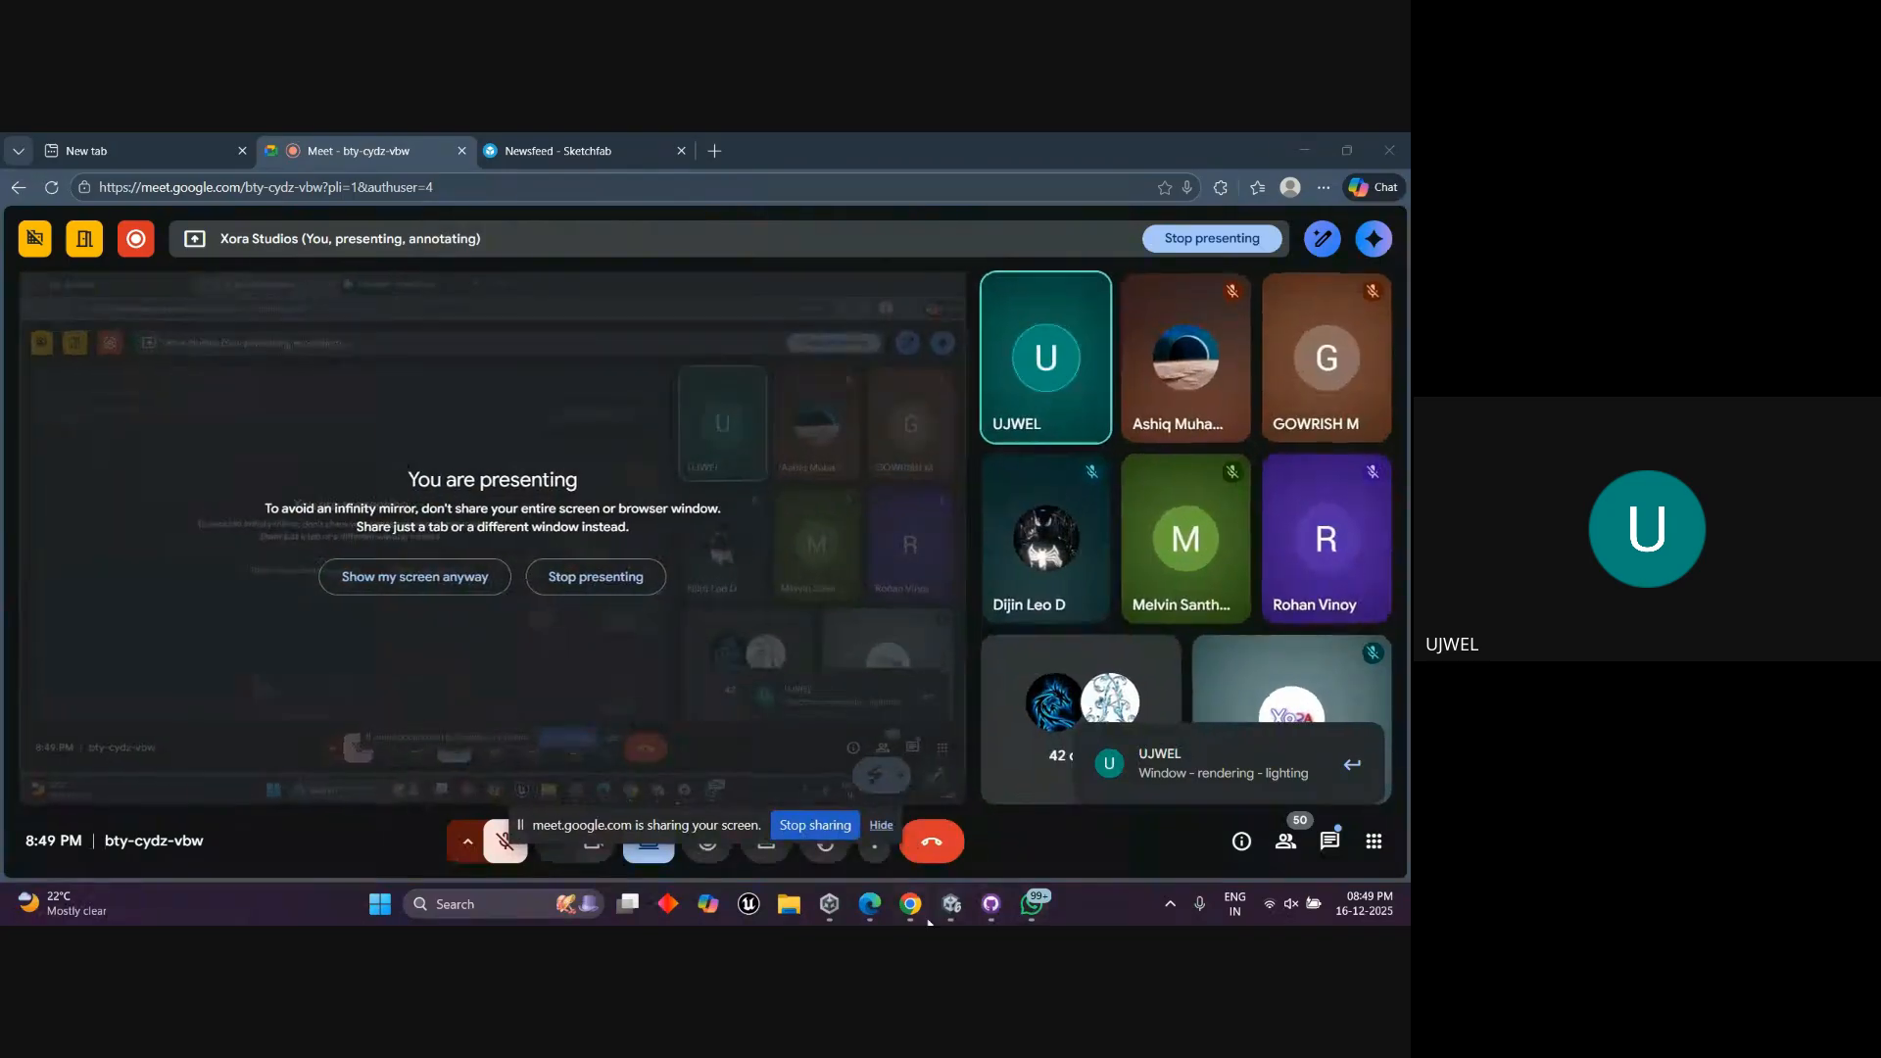
Switch back to Unity, open the Lighting window, and dock it beside the Inspector.
{"action": "left_click", "coordinate": [952, 906]}
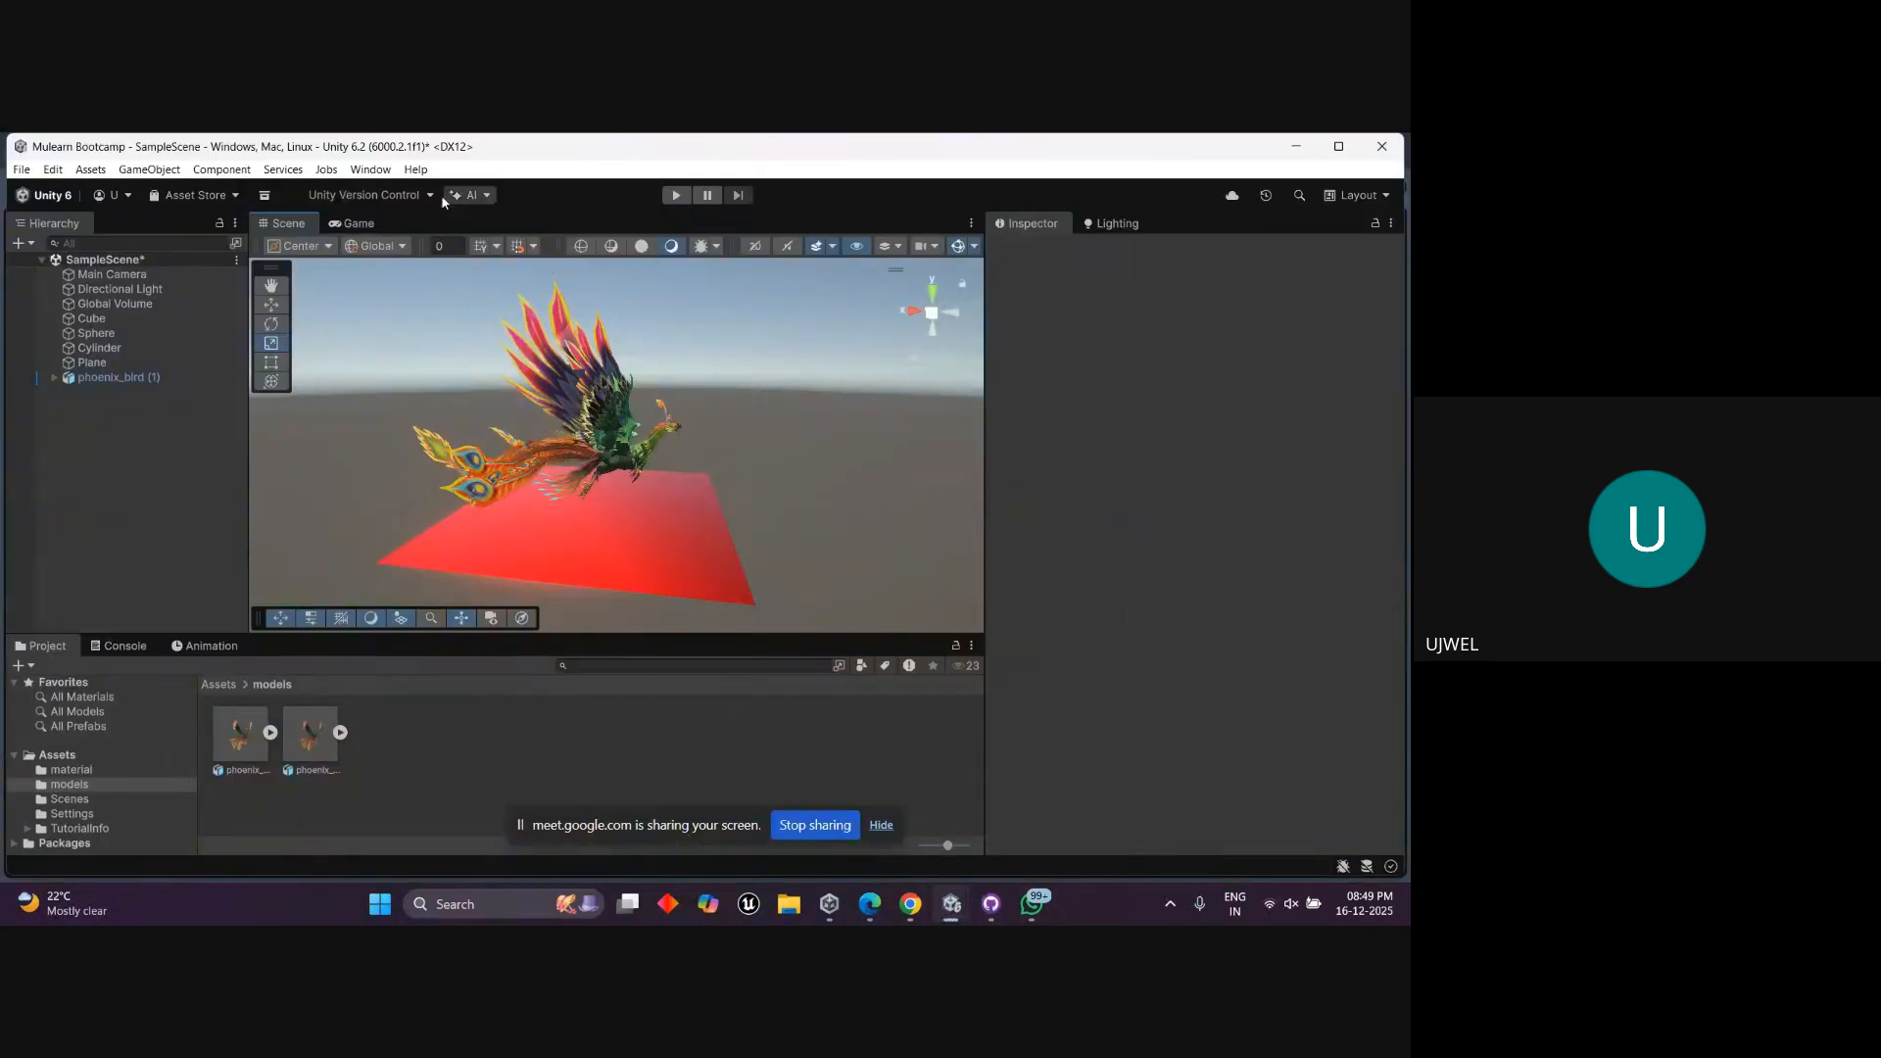
{"action": "left_click", "coordinate": [370, 169]}
{"action": "mouse_move", "coordinate": [570, 459]}
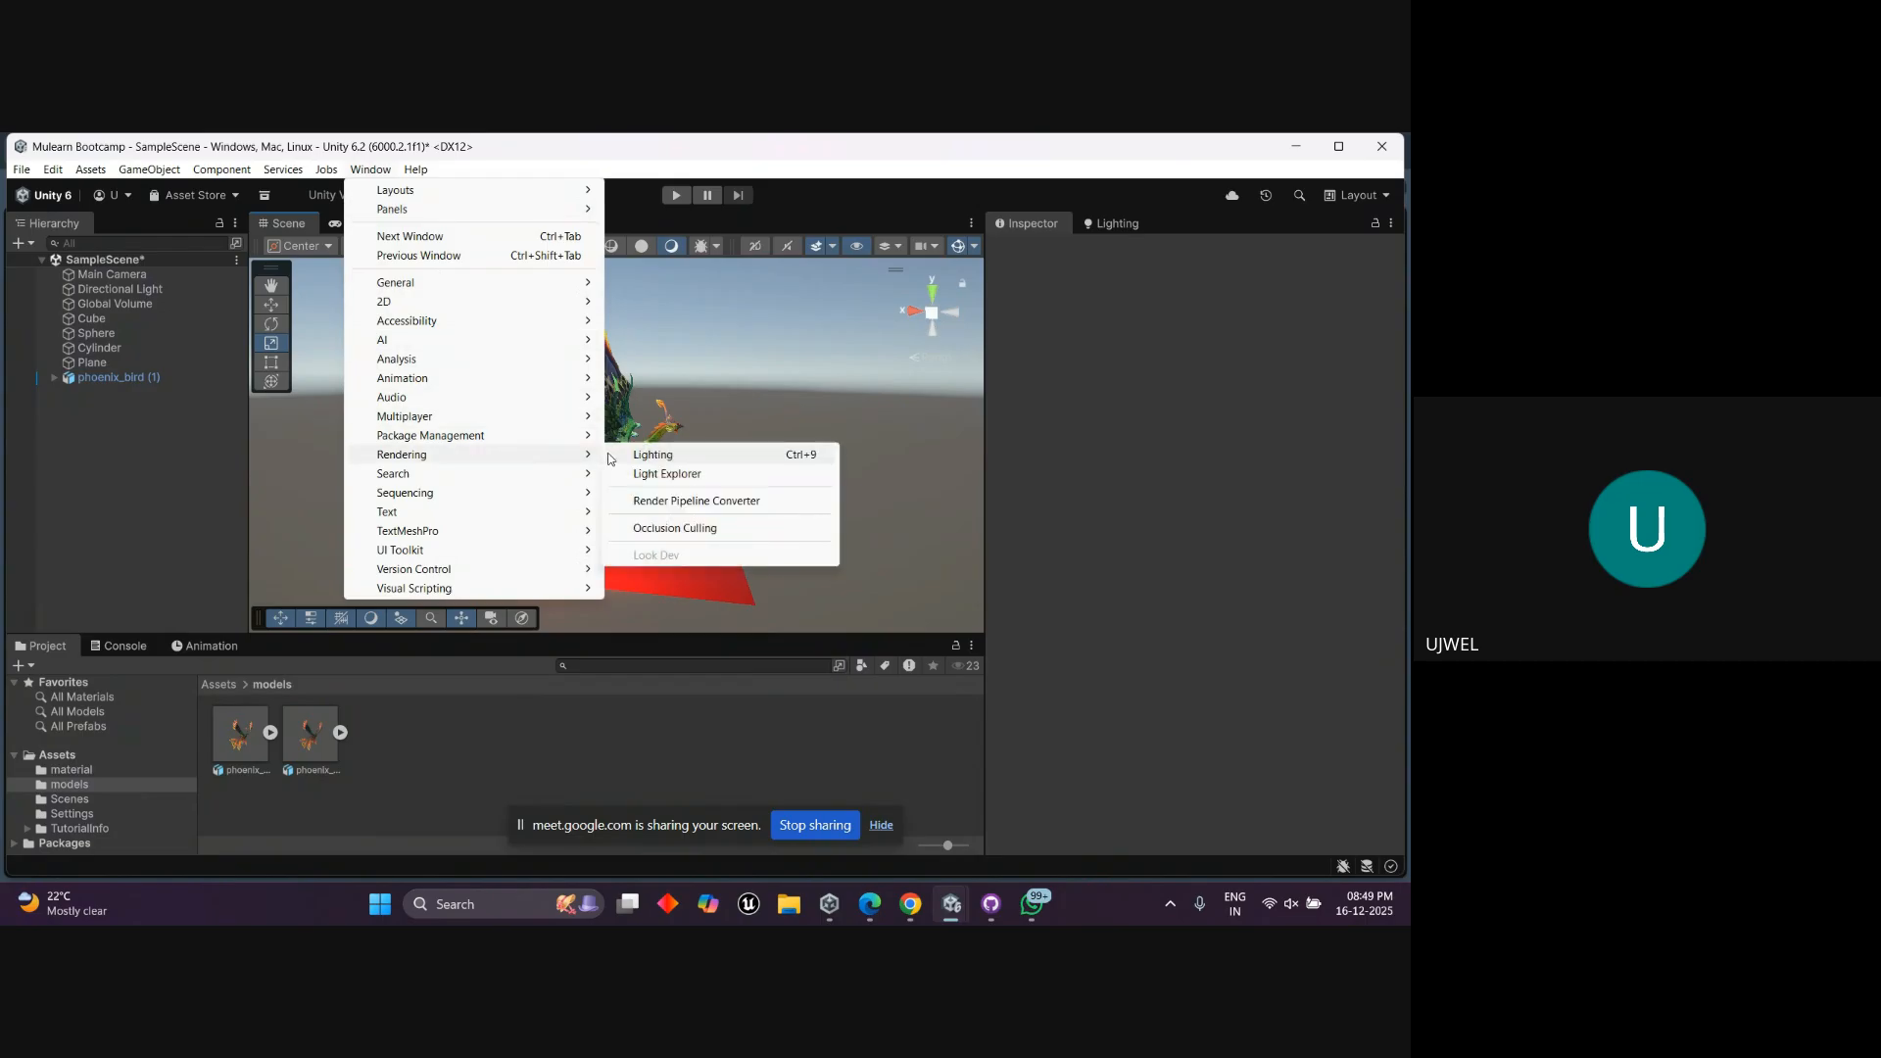
{"action": "left_click", "coordinate": [647, 455]}
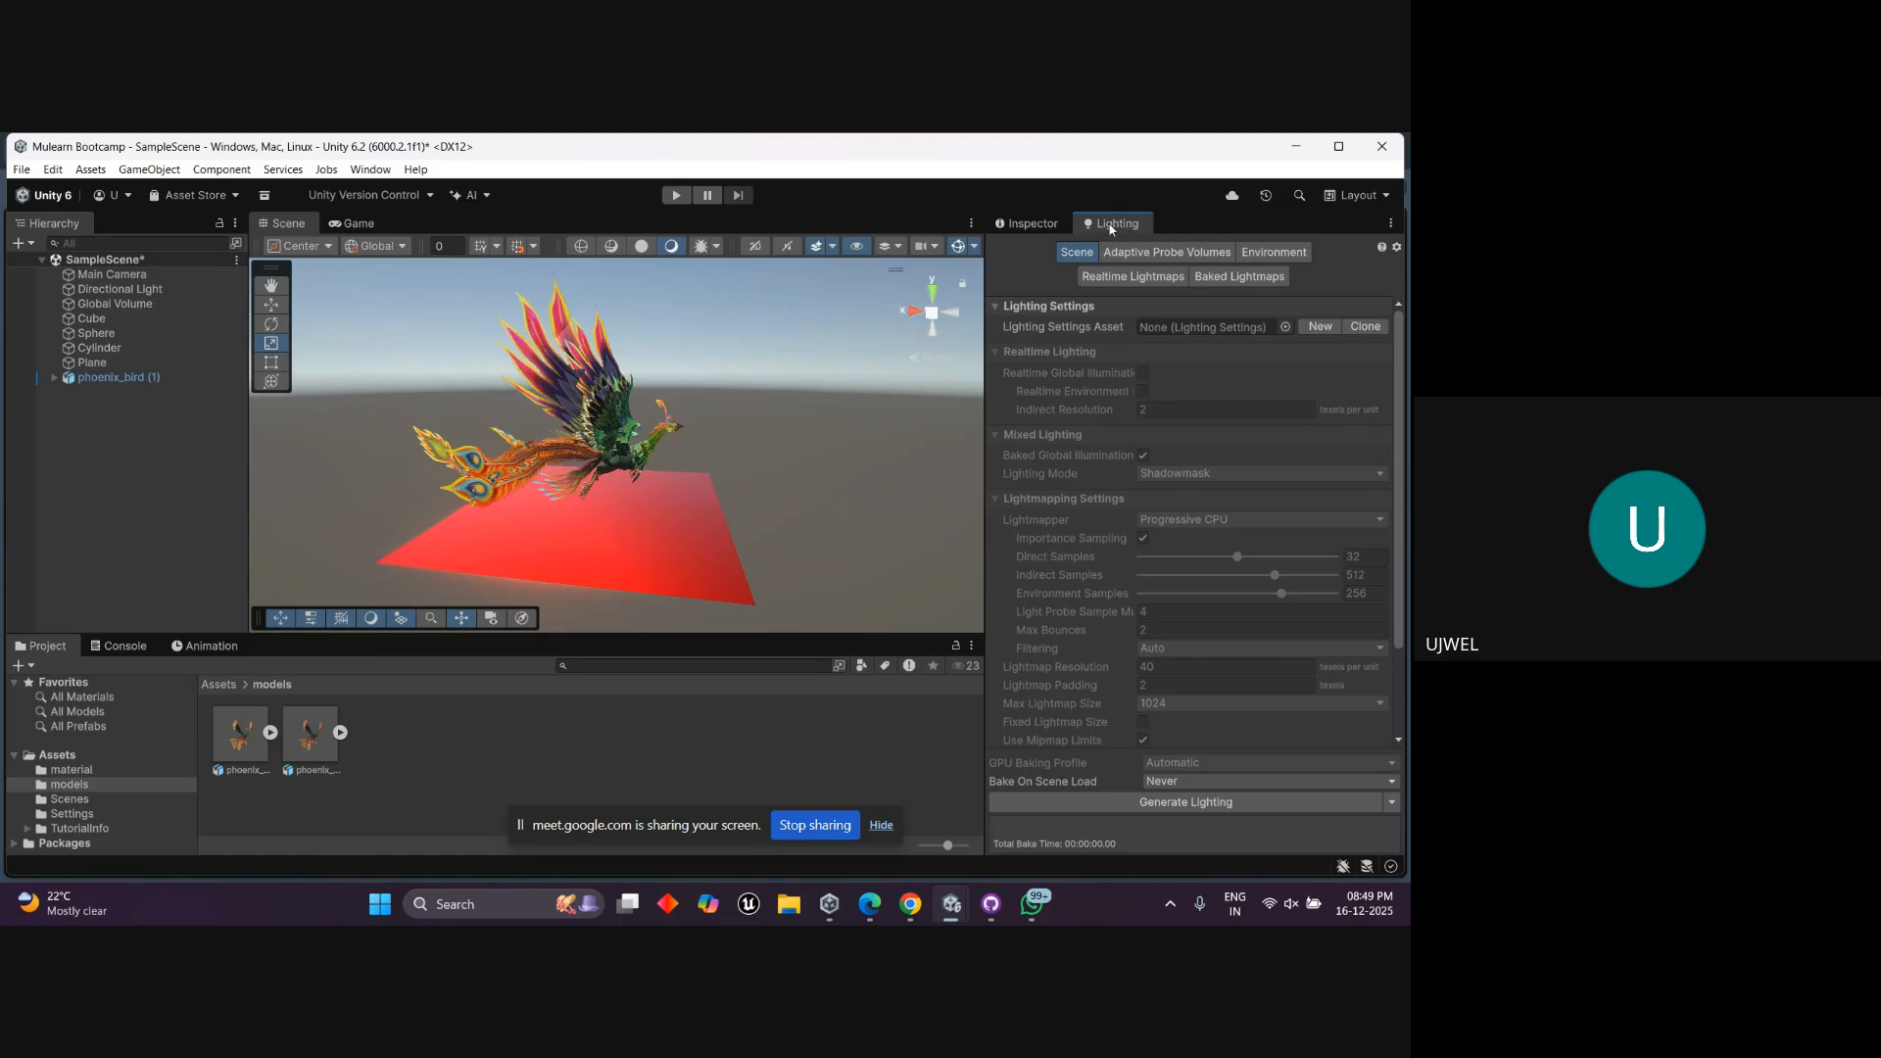
{"action": "left_click_drag", "start_coordinate": [1111, 228], "coordinate": [553, 338]}
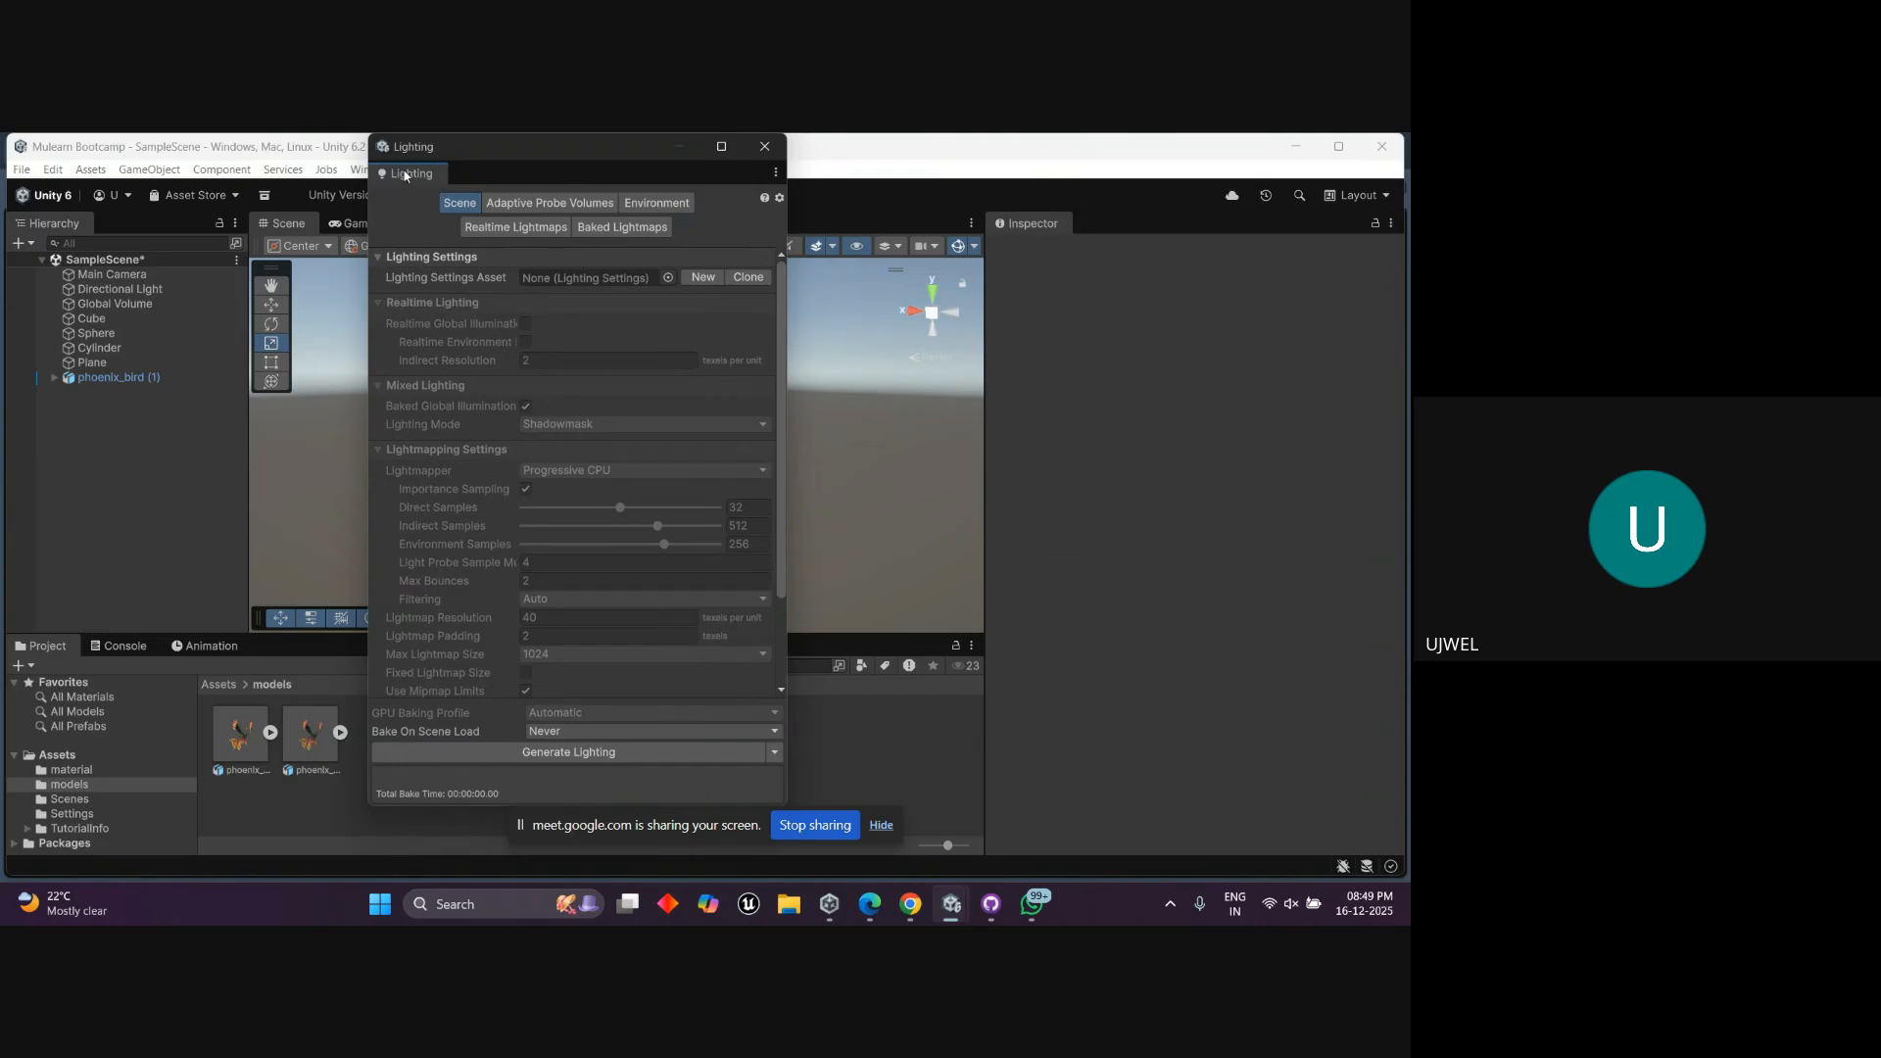
{"action": "left_click_drag", "start_coordinate": [404, 181], "coordinate": [1118, 223]}
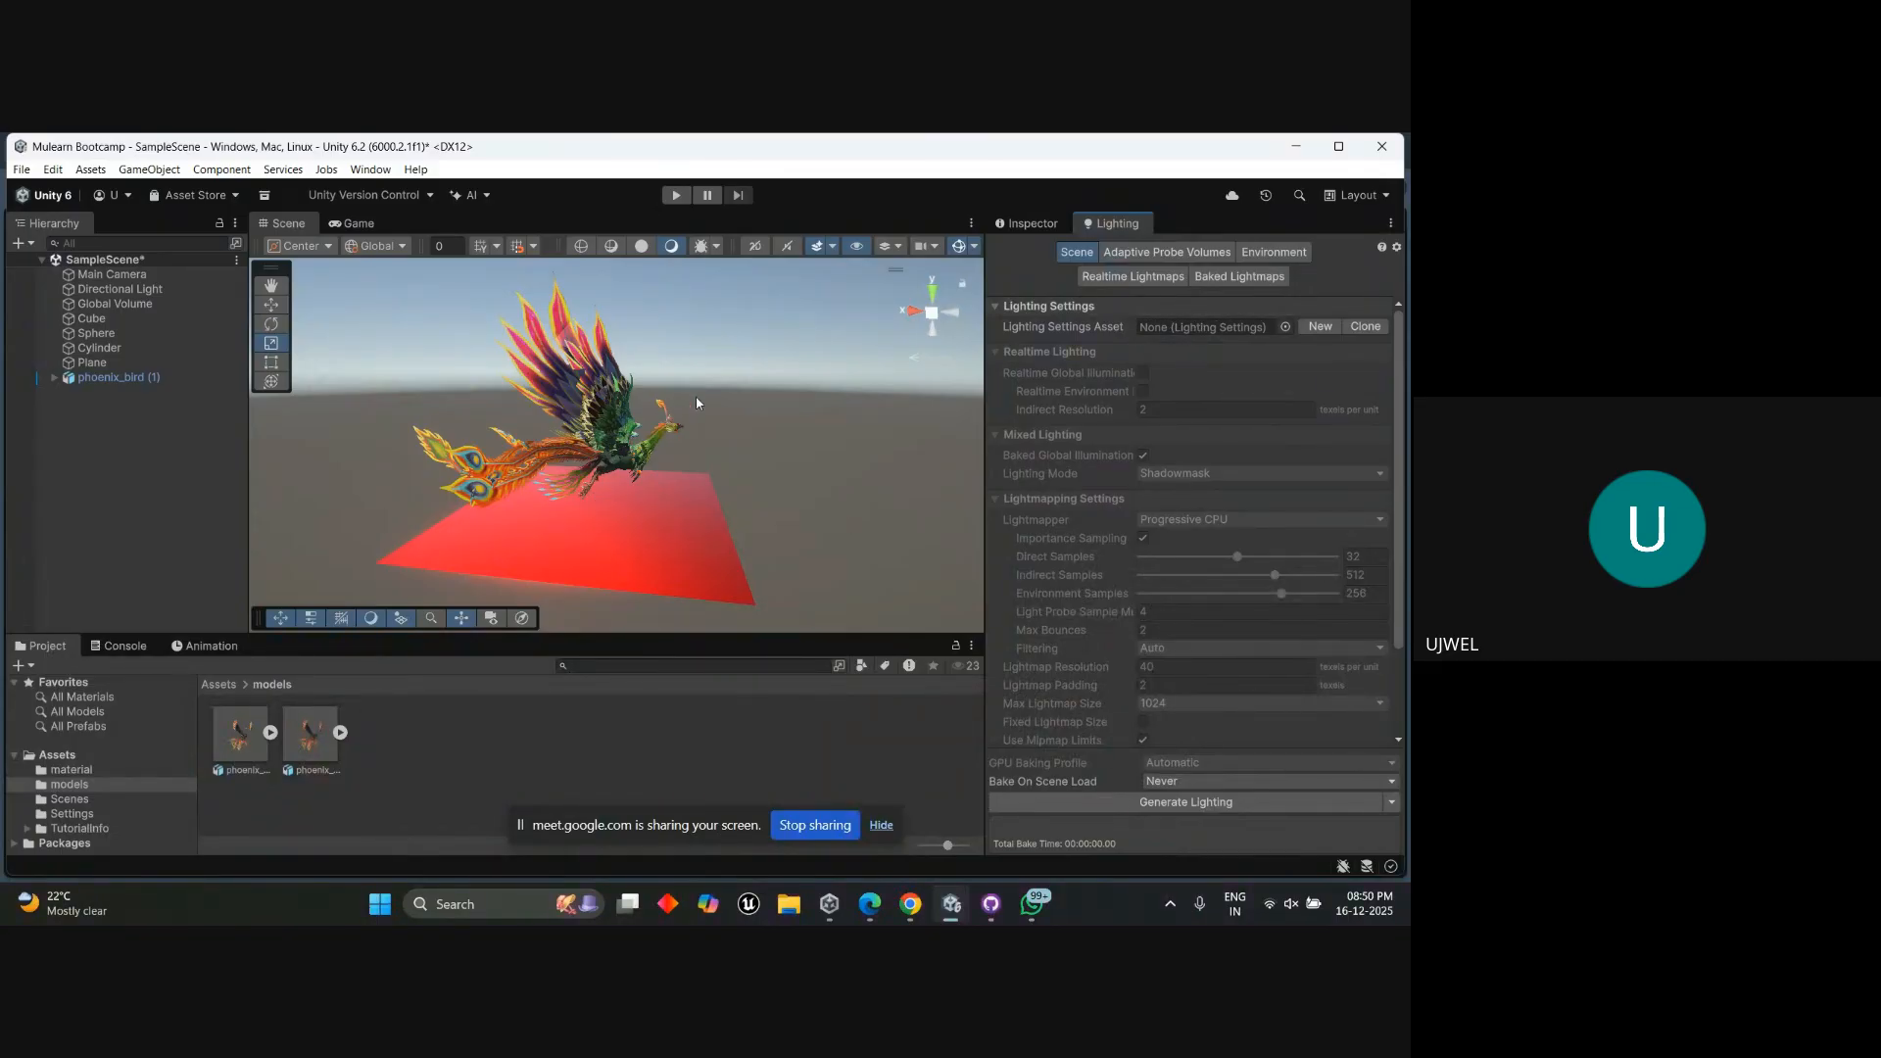
Set the Skybox Material to None in the Environment lighting settings.
{"action": "left_click", "coordinate": [1276, 254]}
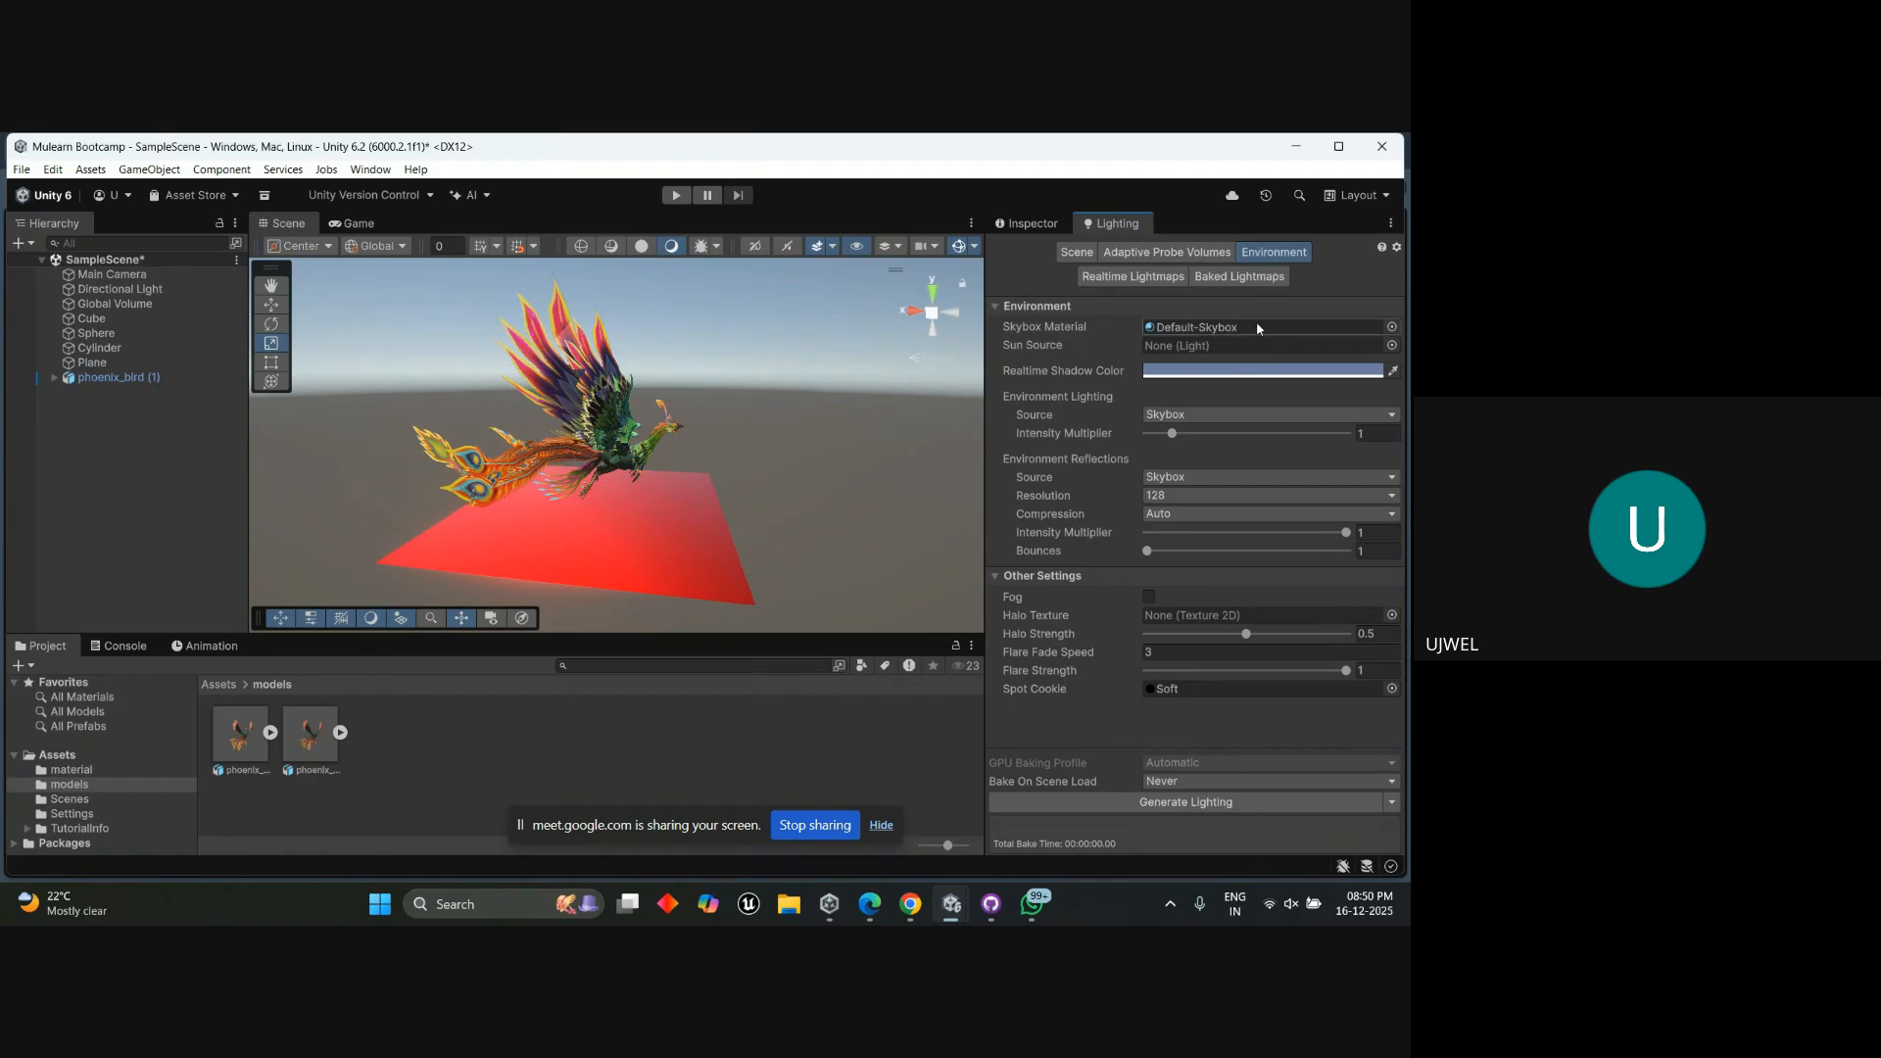
{"action": "left_click", "coordinate": [1390, 328]}
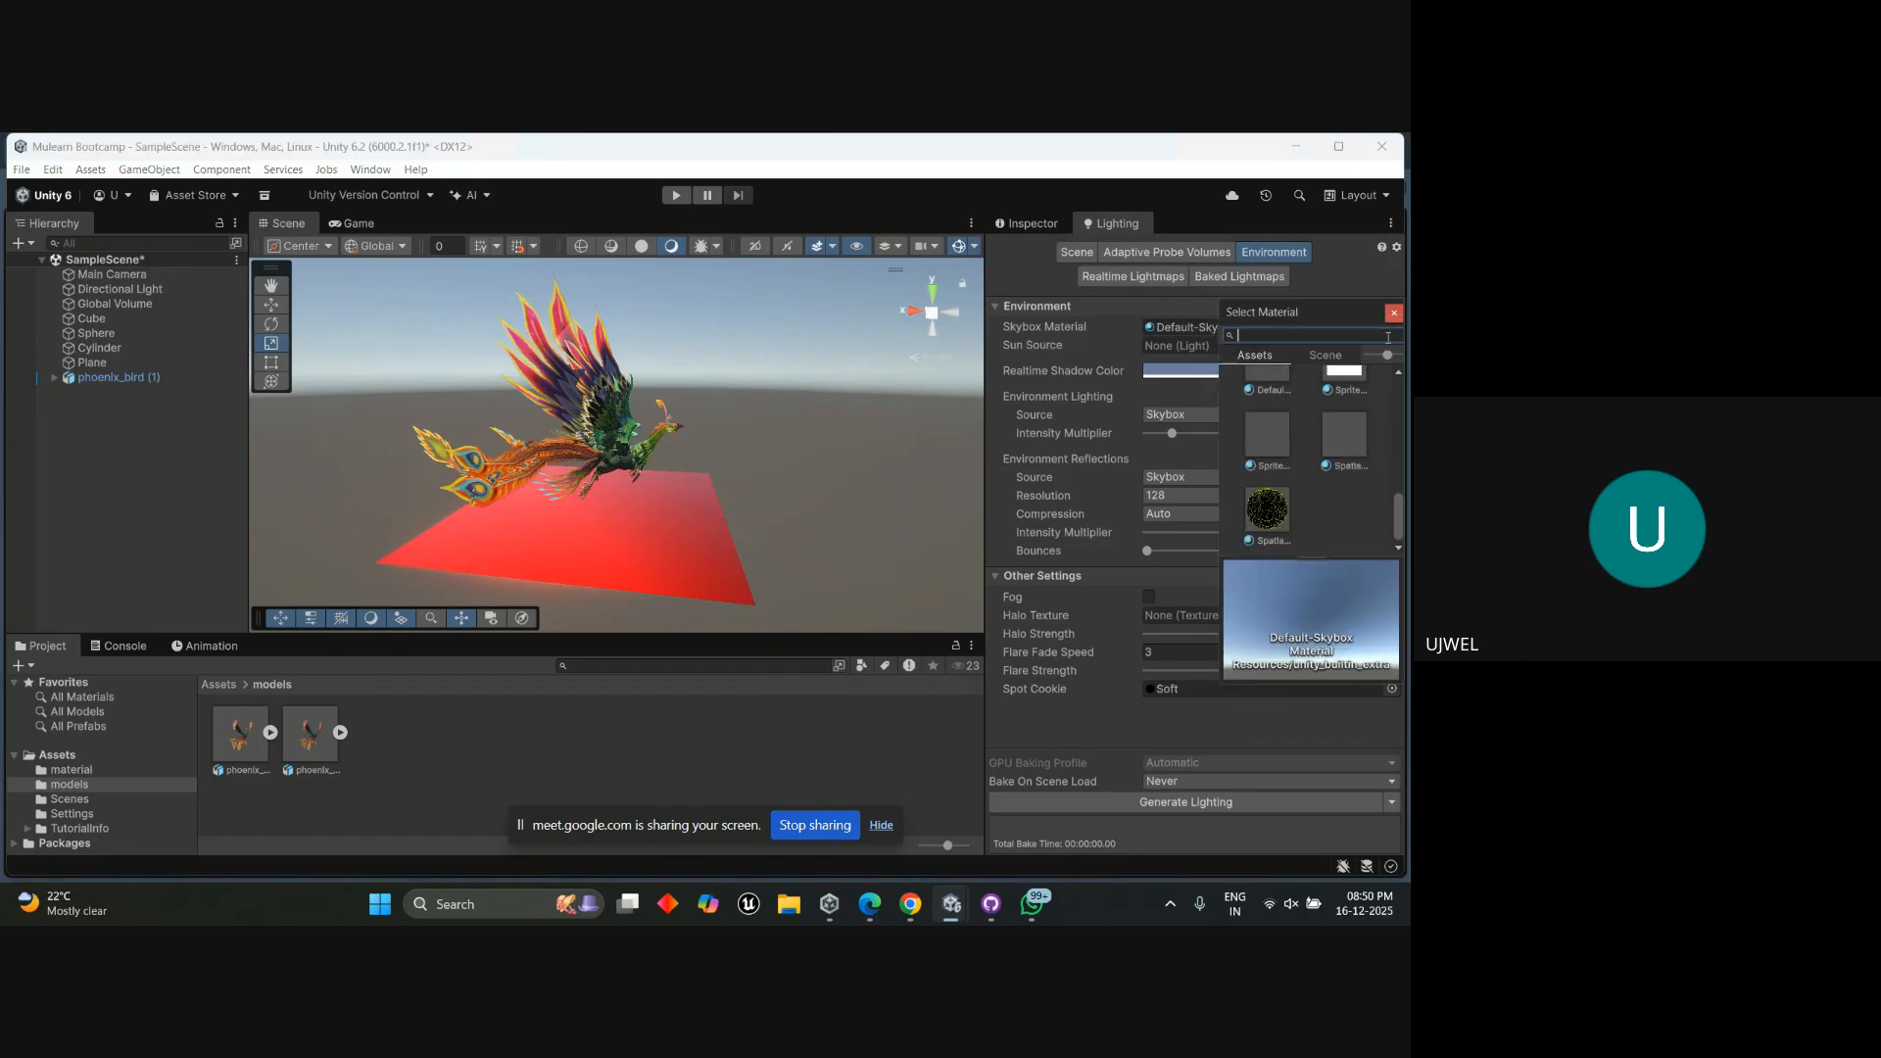
{"action": "scroll", "coordinate": [1333, 448], "scroll_direction": "up", "scroll_amount": 5}
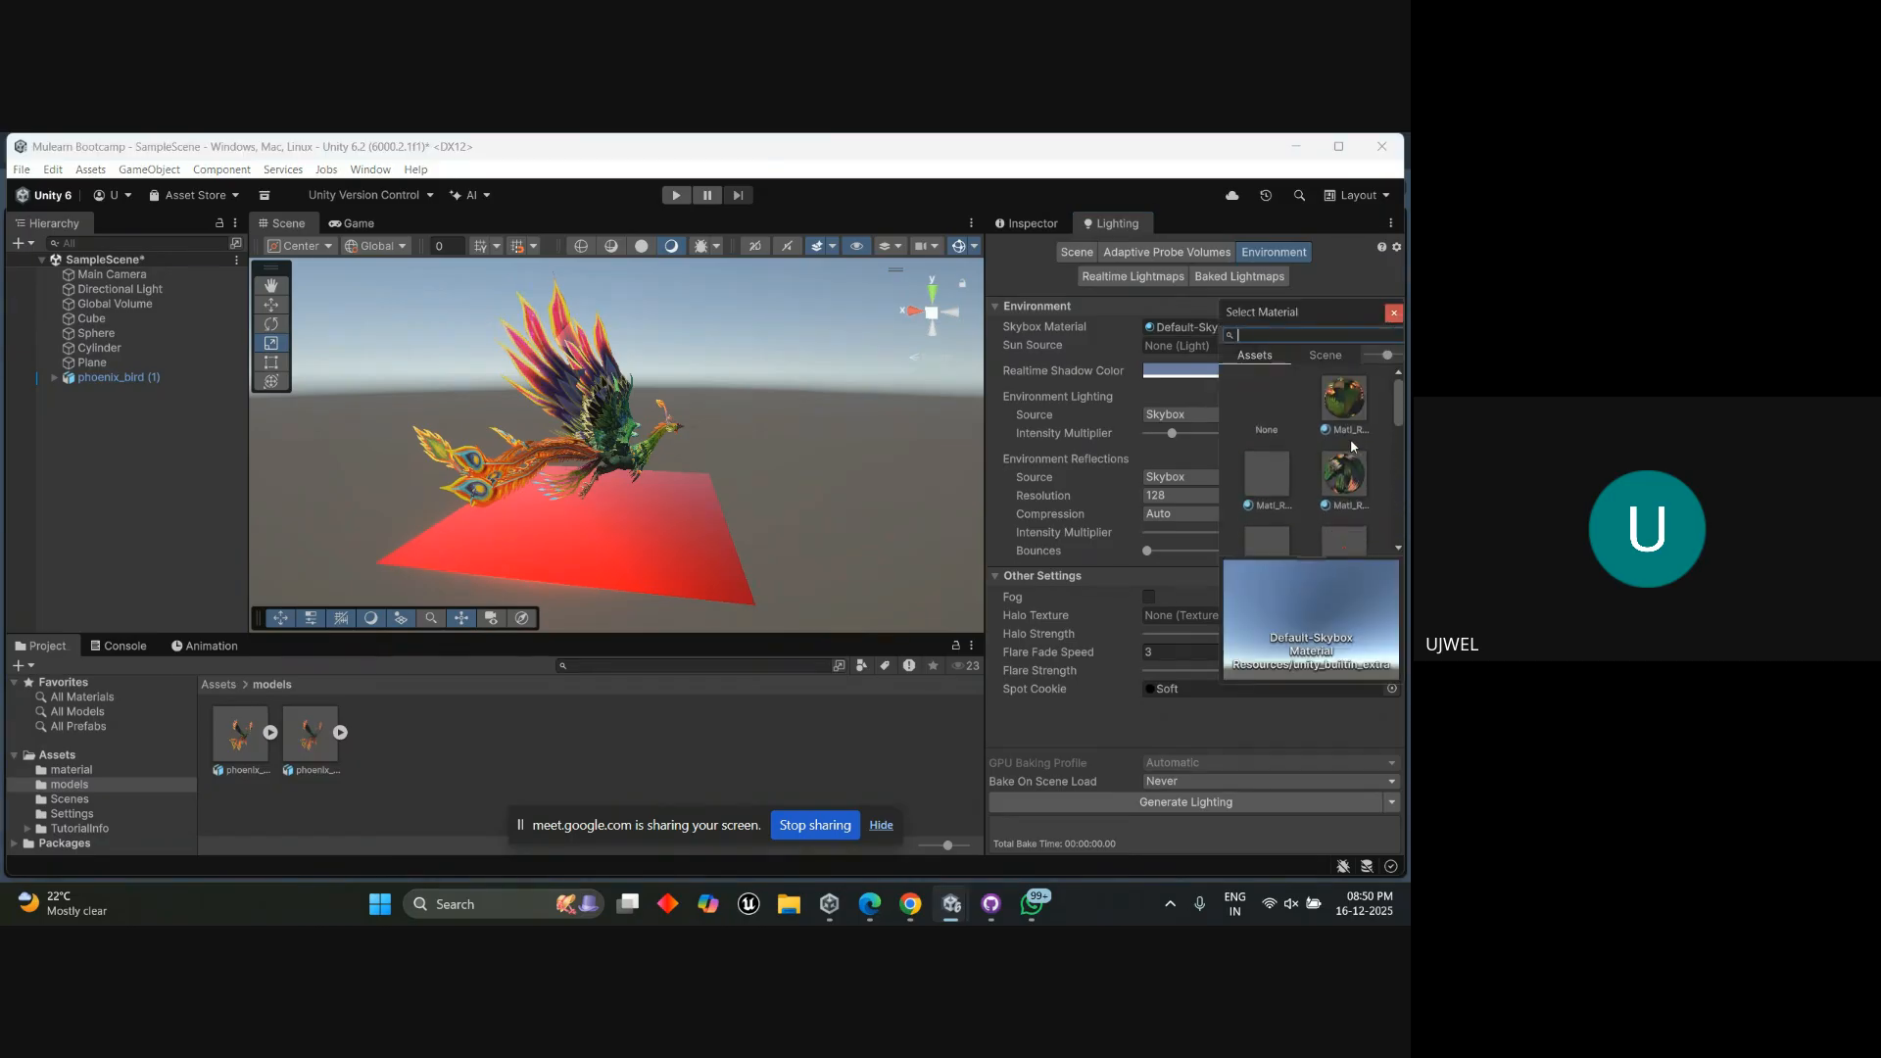
{"action": "left_click", "coordinate": [1275, 402]}
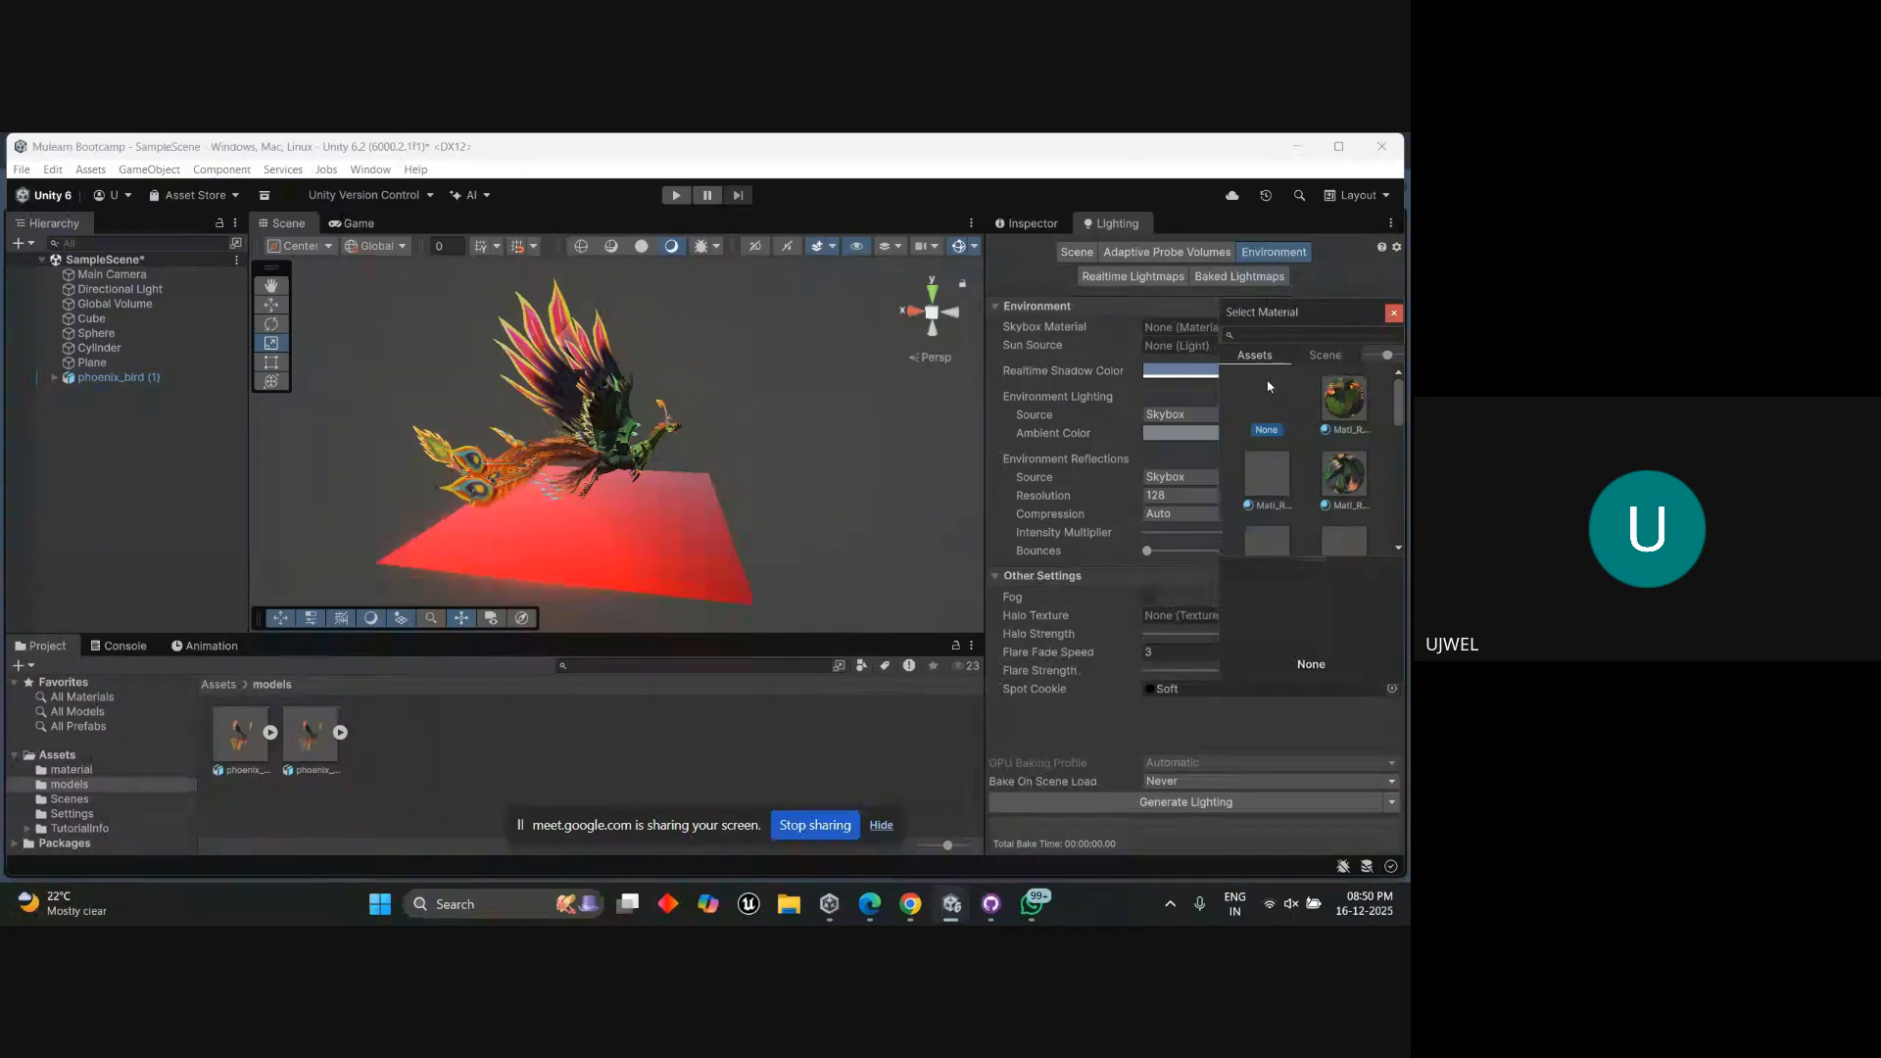
{"action": "left_click", "coordinate": [1395, 312]}
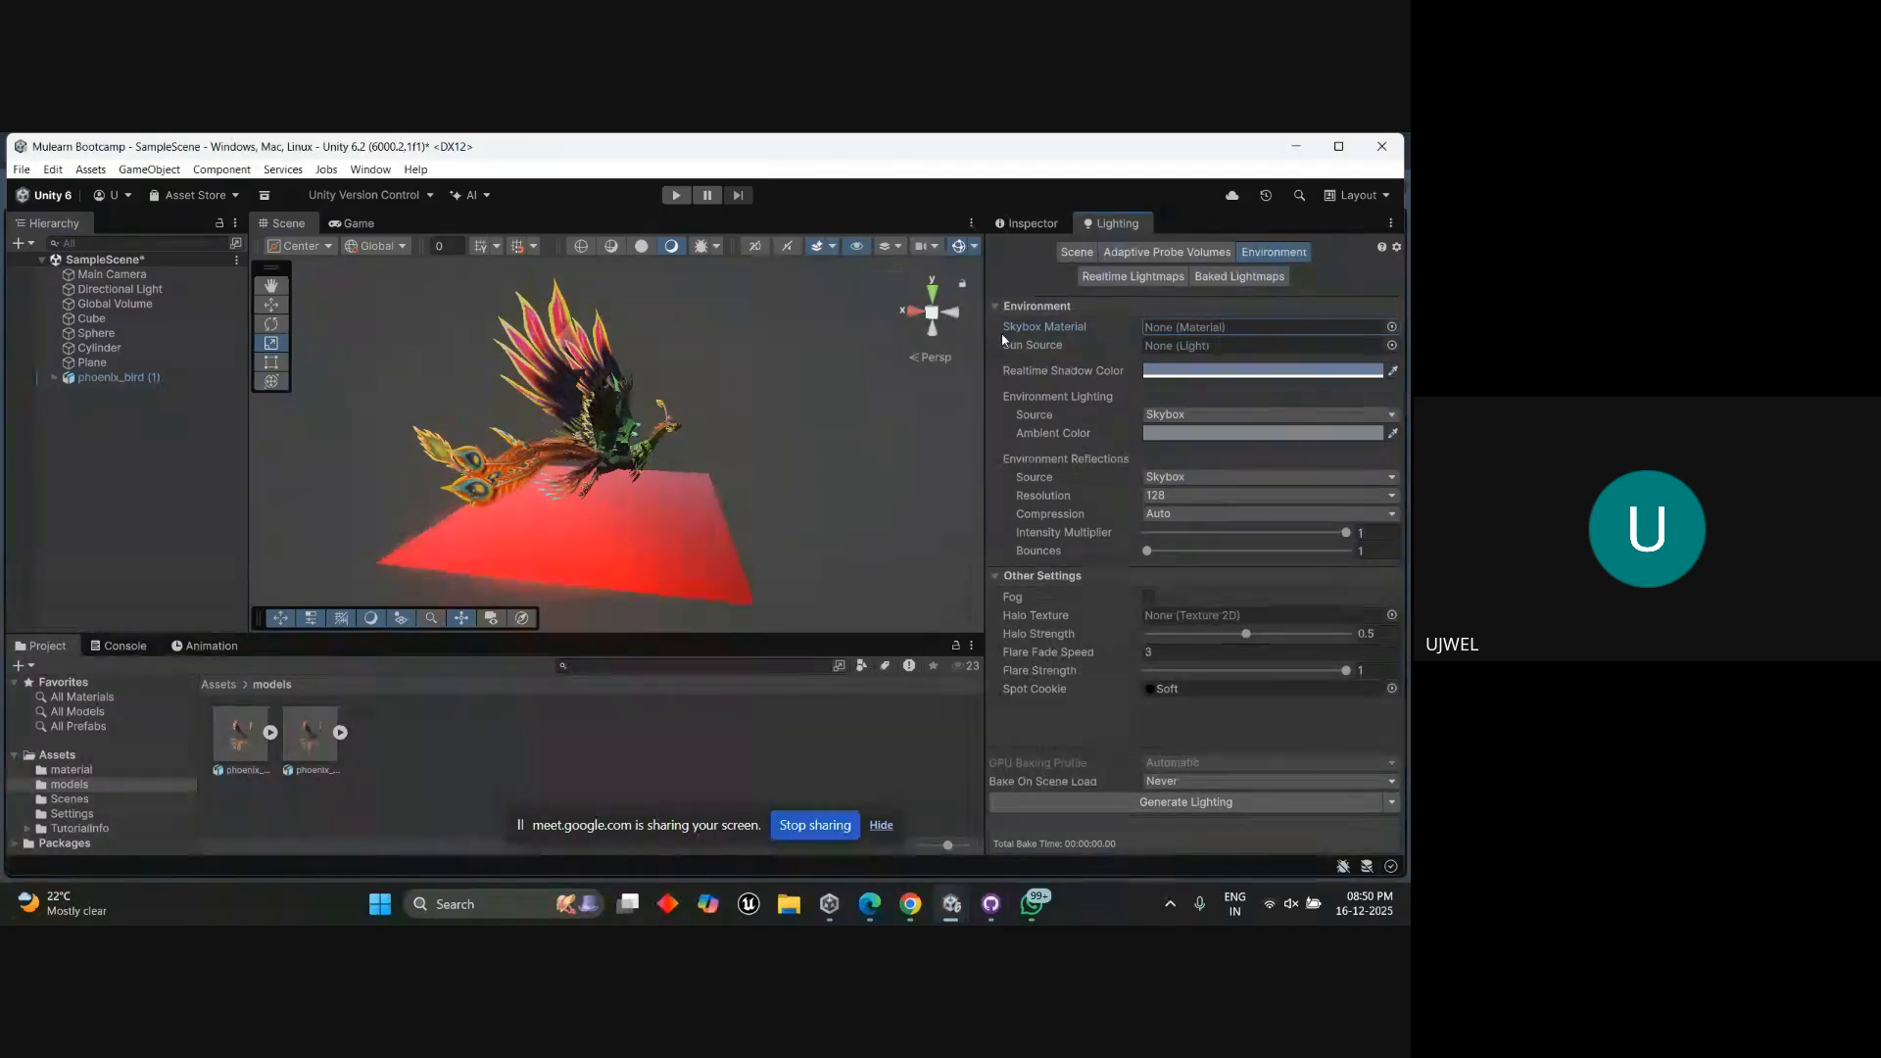
{"action": "left_click", "coordinate": [1391, 326]}
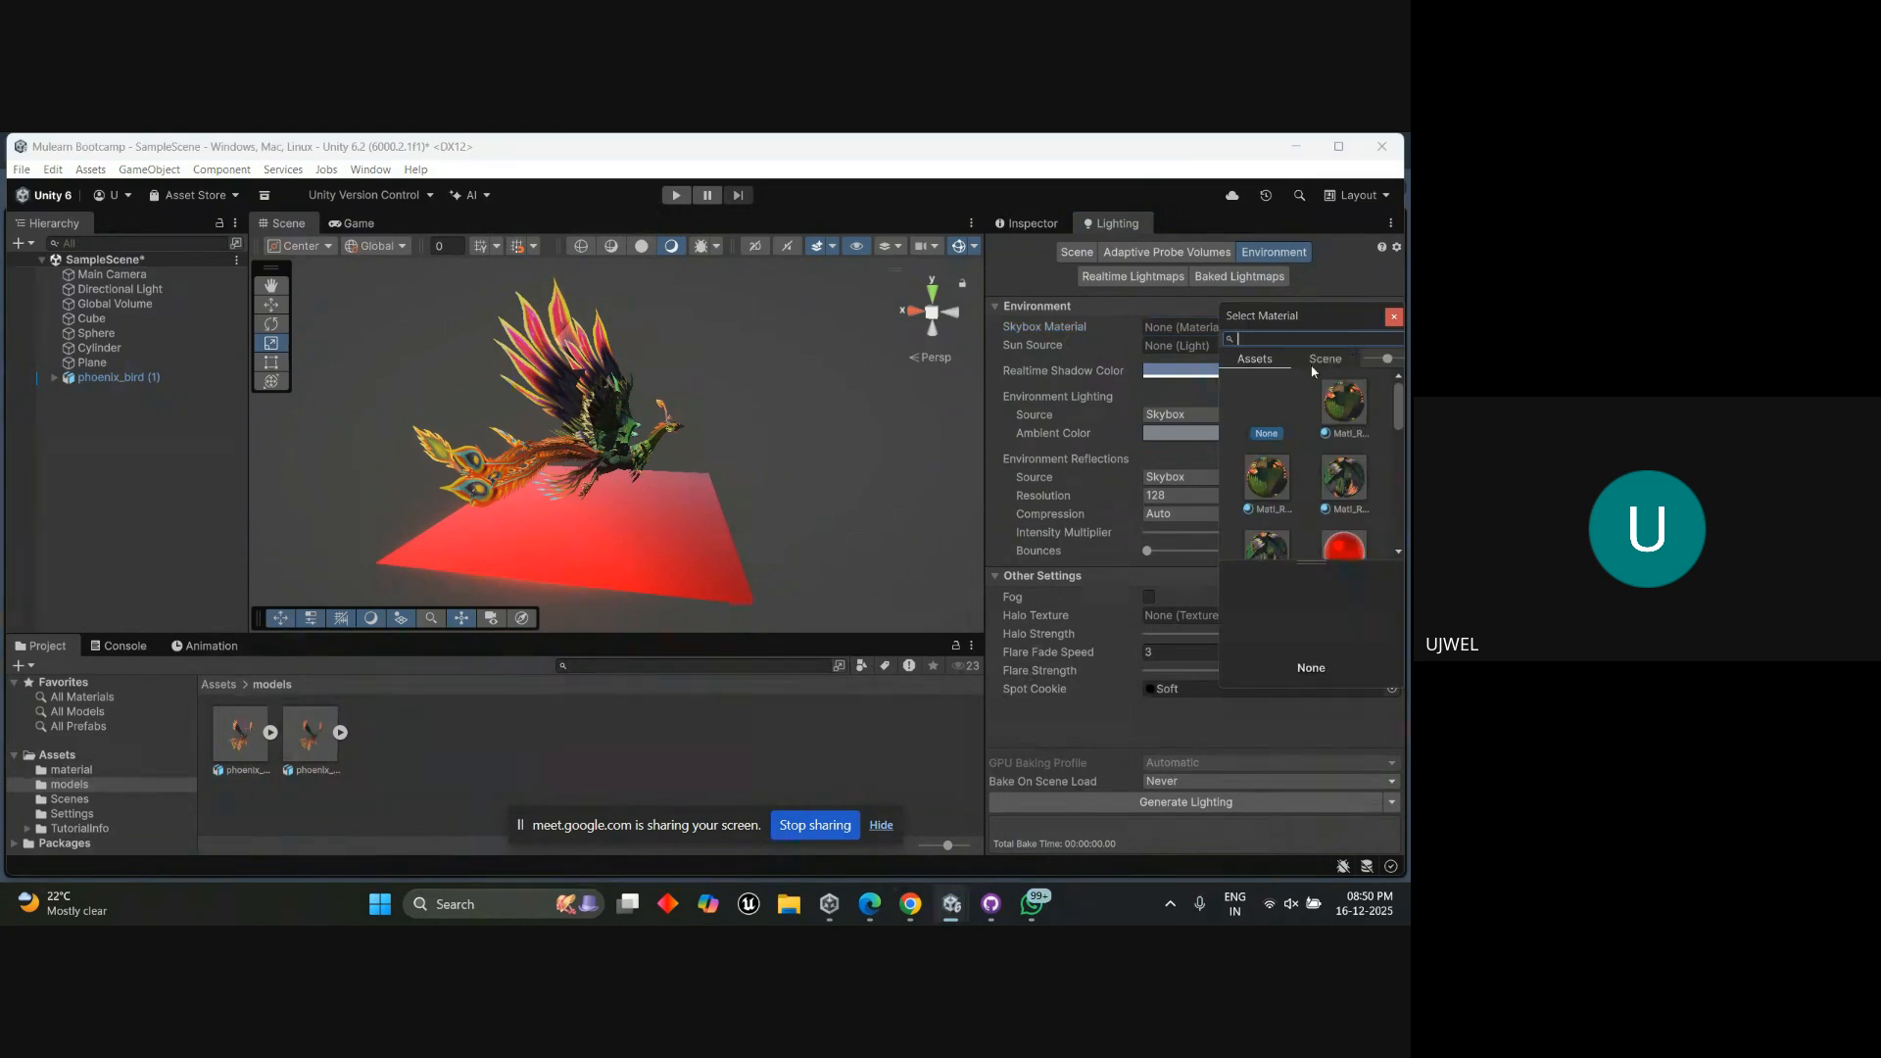
{"action": "left_click", "coordinate": [1048, 383]}
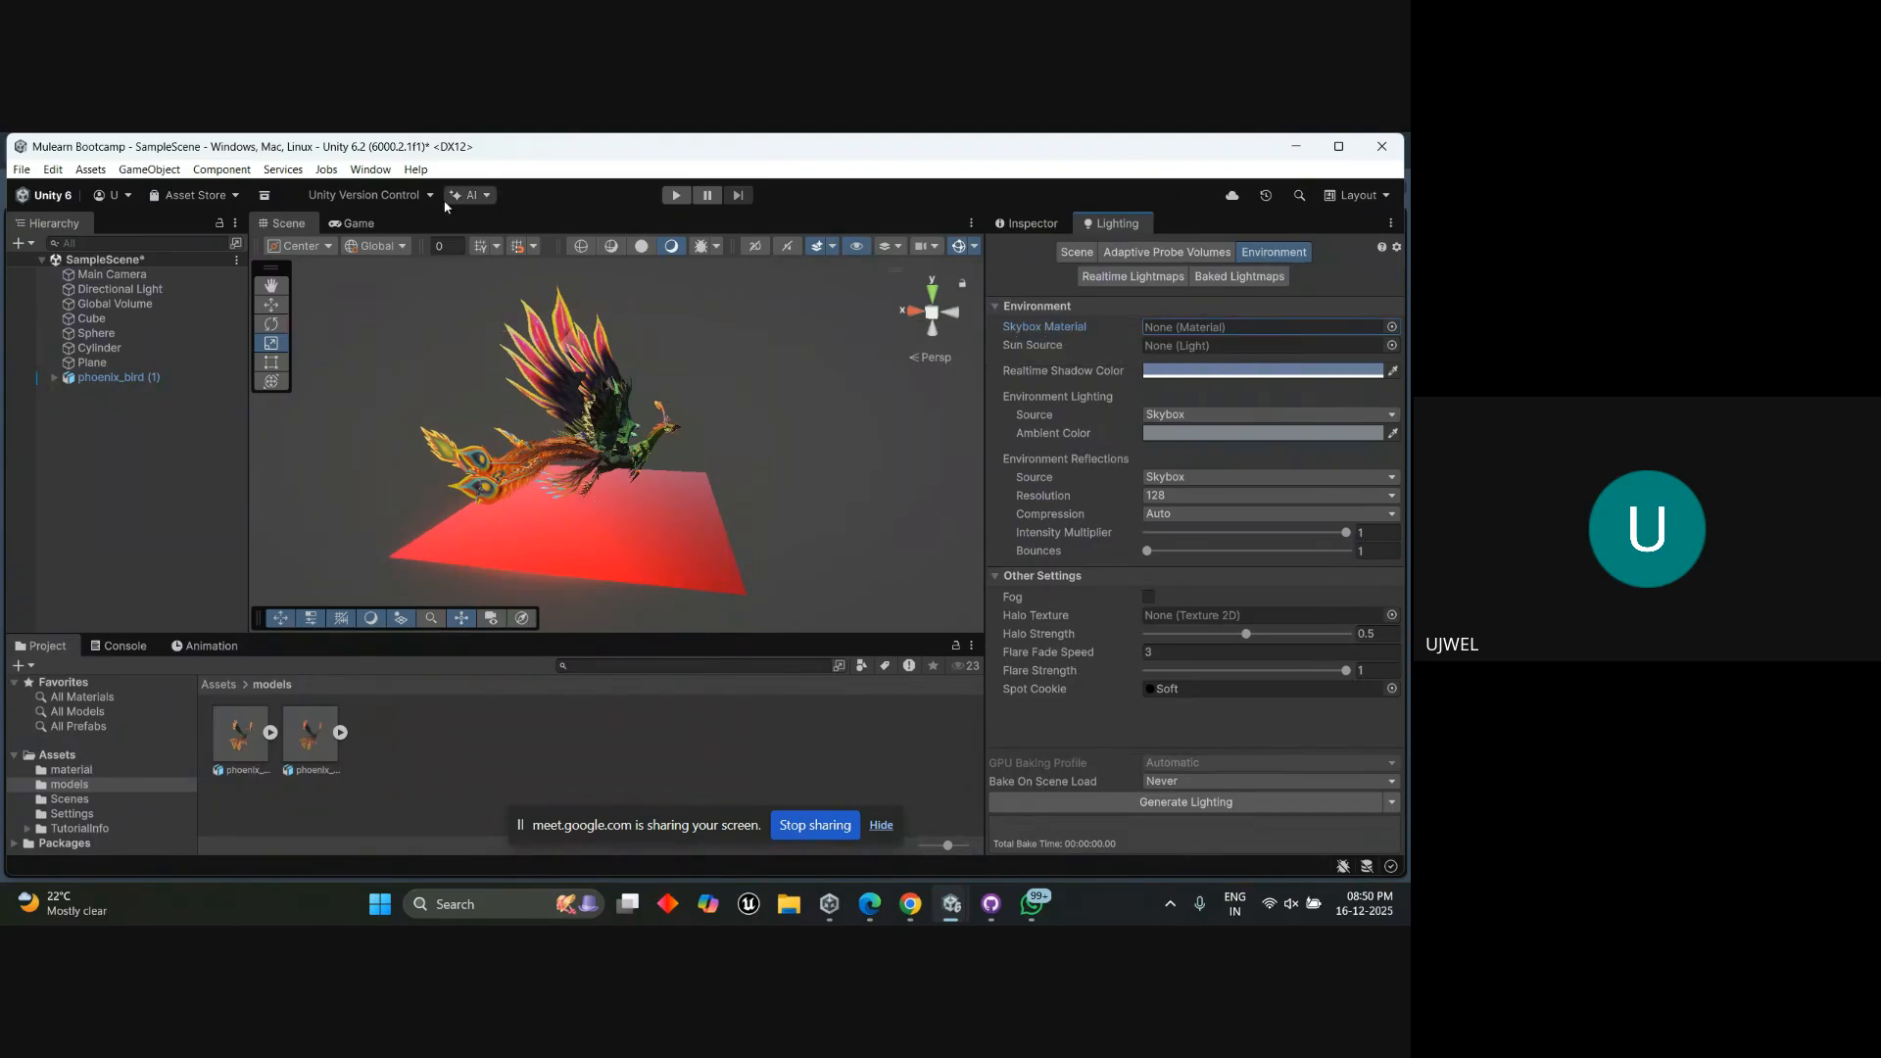
Reopen the Lighting window from the rendering tools and dock it beside the Inspector.
{"action": "left_click", "coordinate": [373, 172]}
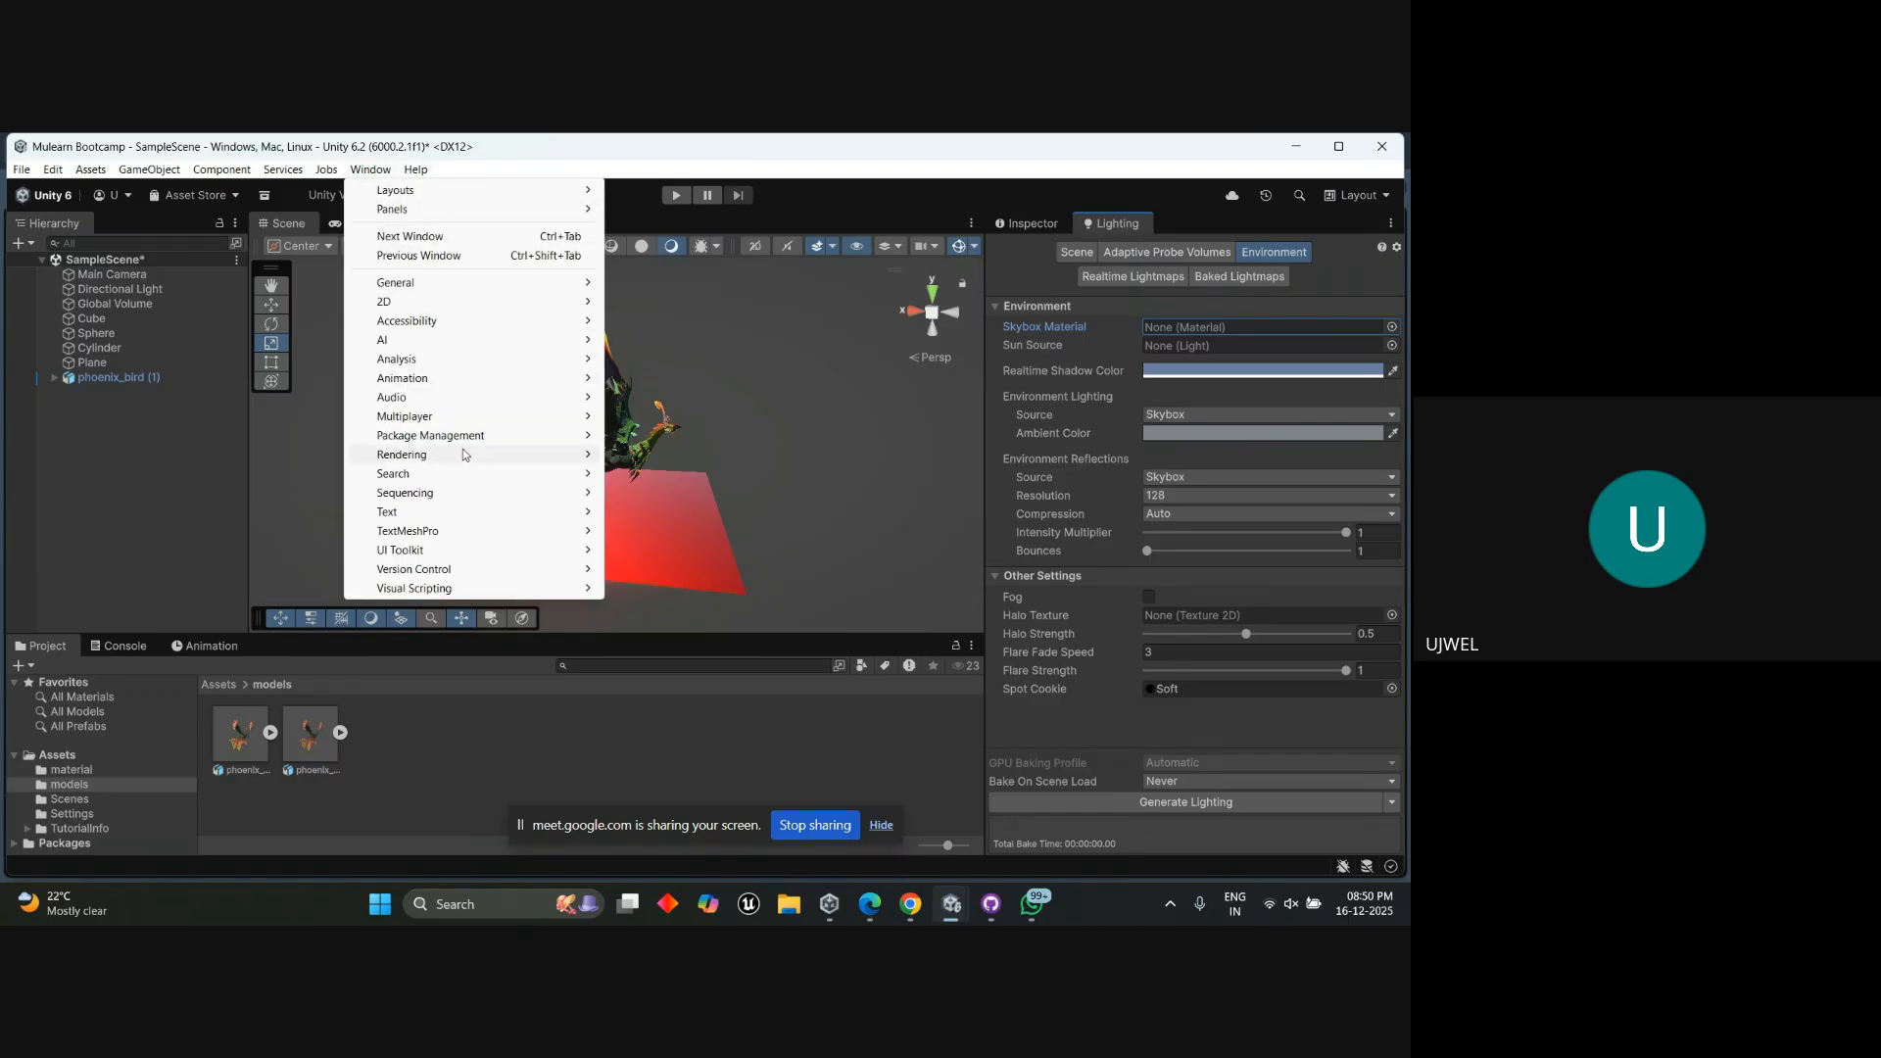
{"action": "mouse_move", "coordinate": [532, 457]}
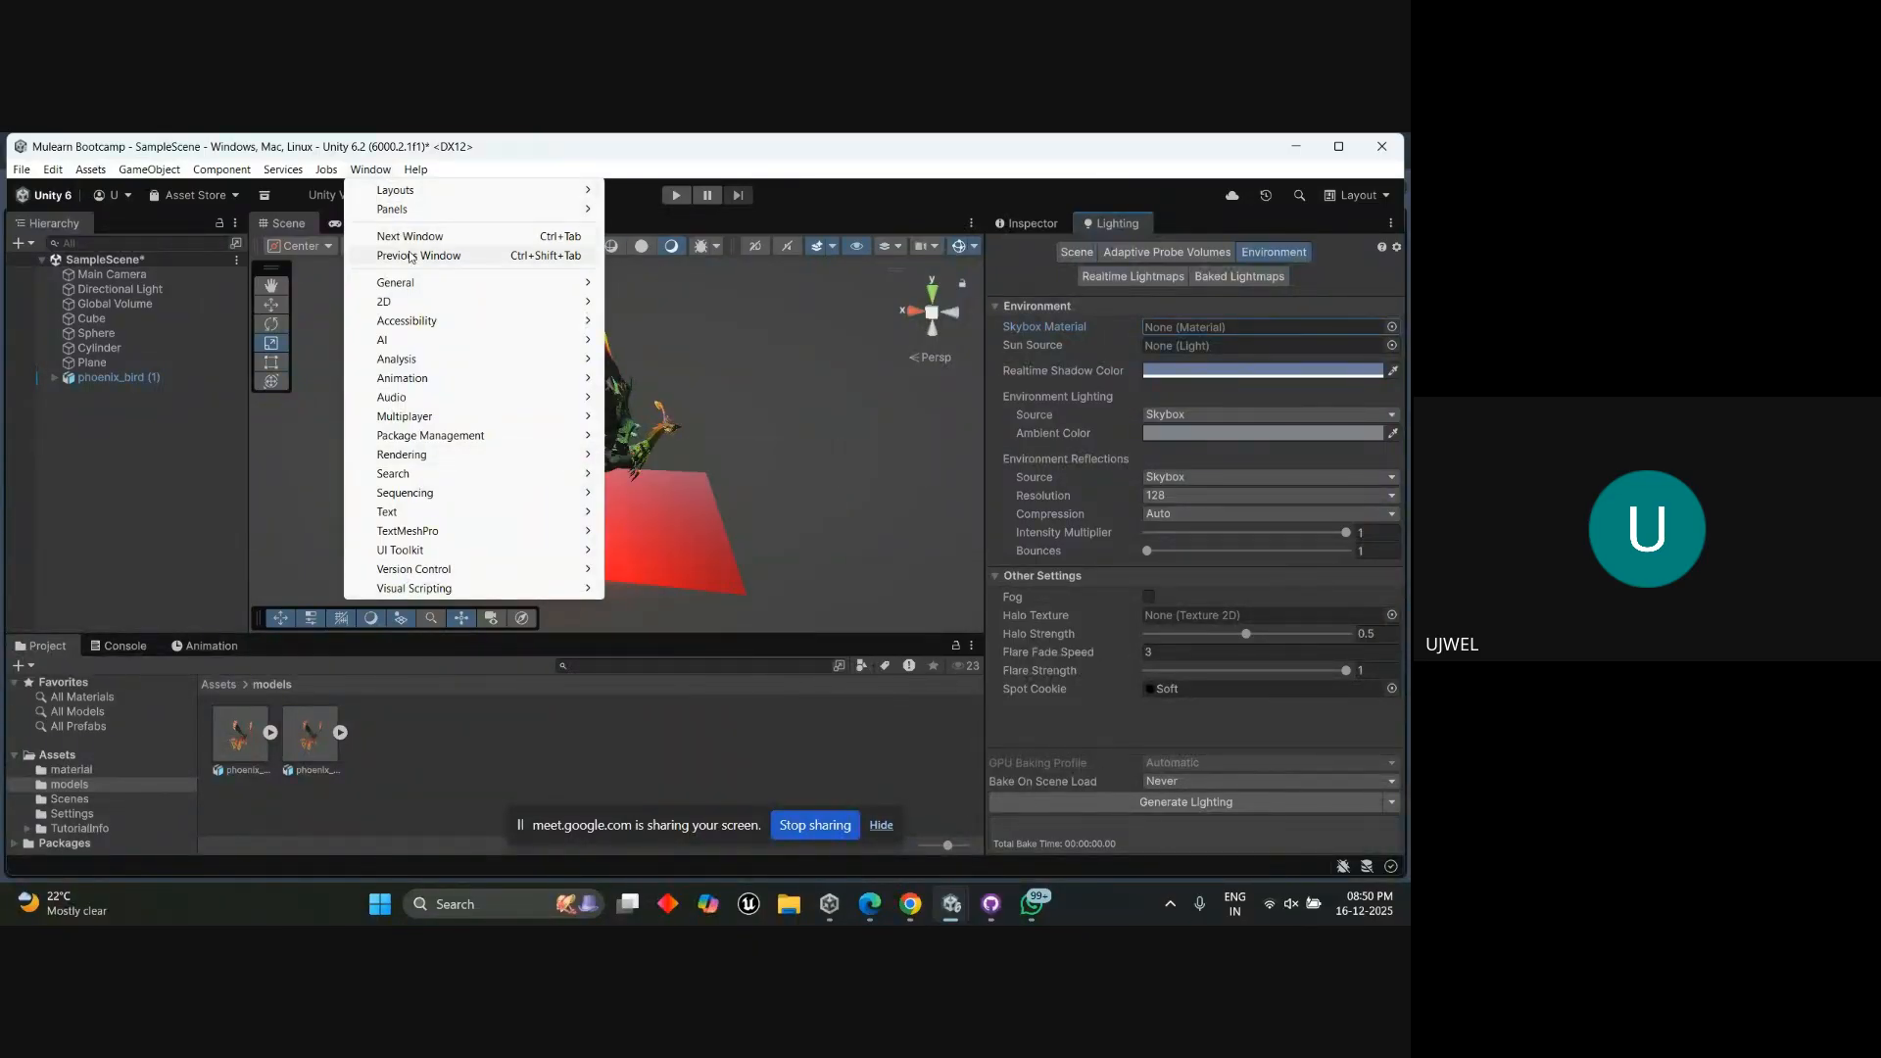
{"action": "mouse_move", "coordinate": [470, 458]}
{"action": "left_click", "coordinate": [659, 454]}
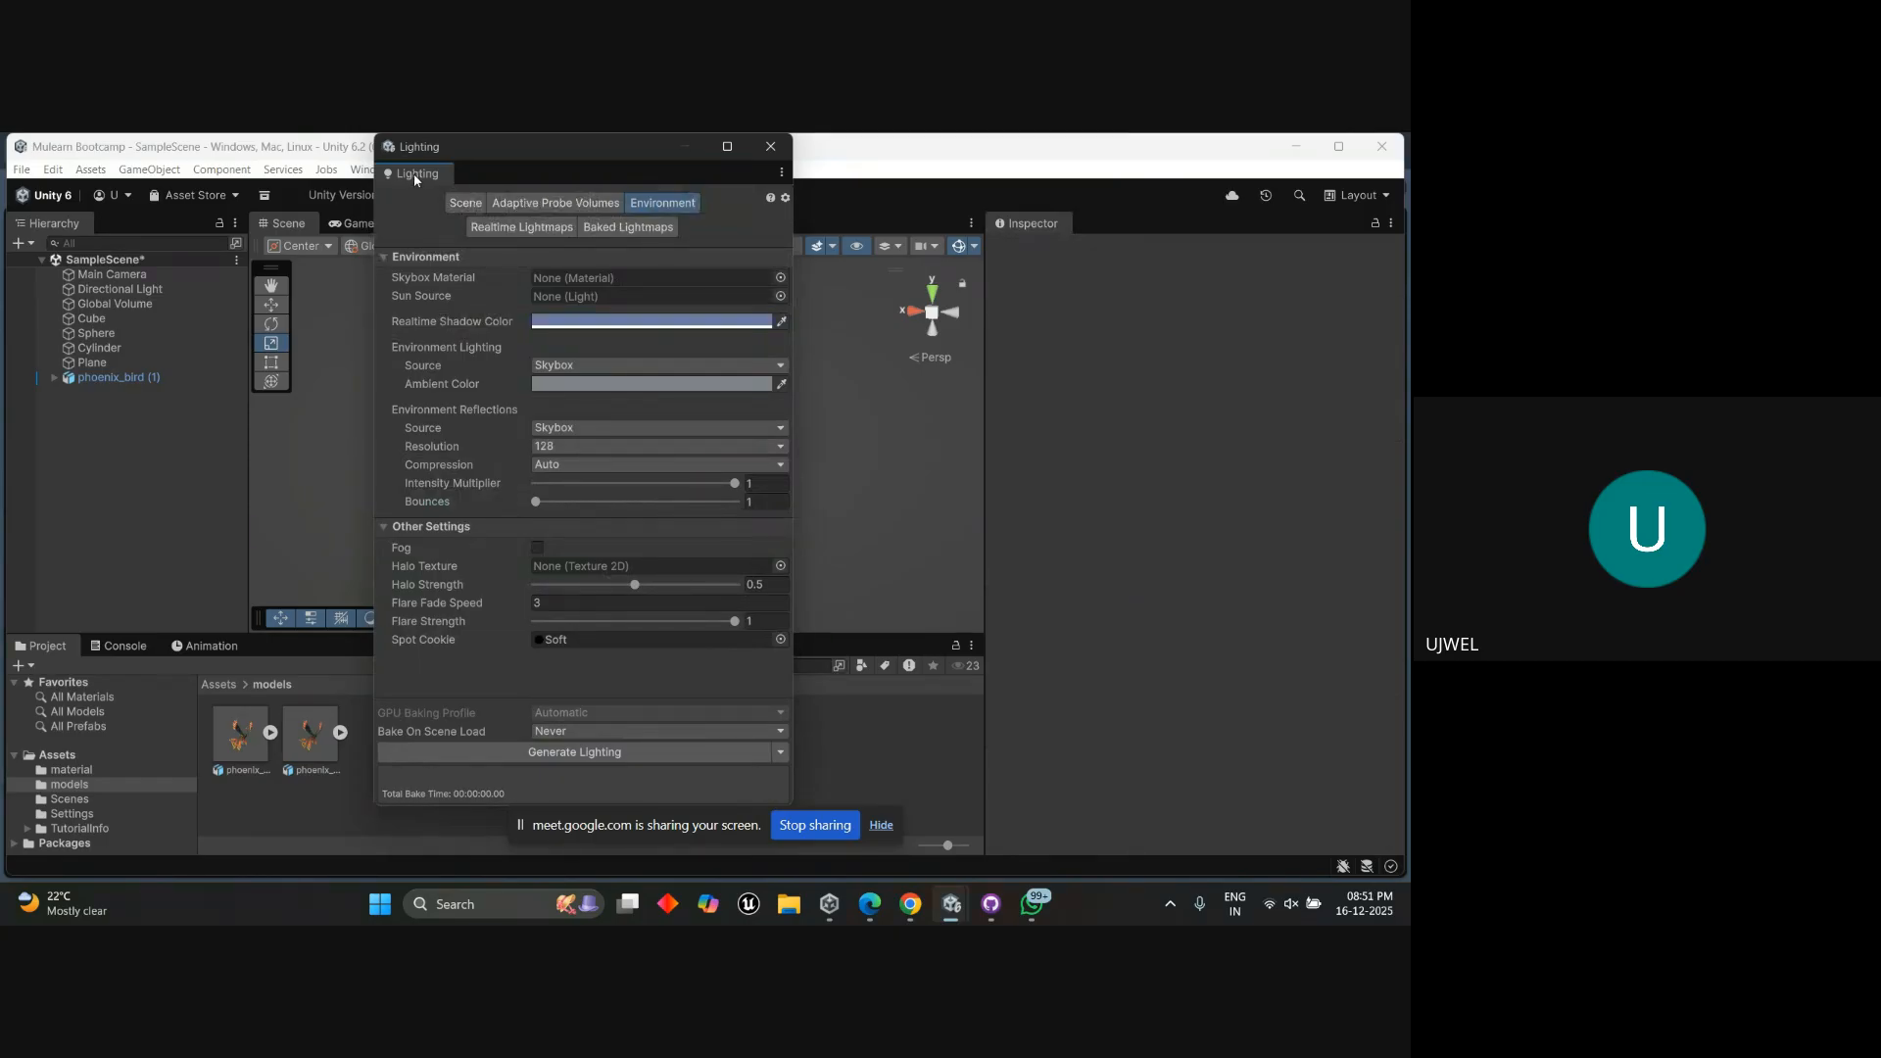
{"action": "left_click_drag", "start_coordinate": [431, 174], "coordinate": [1113, 225]}
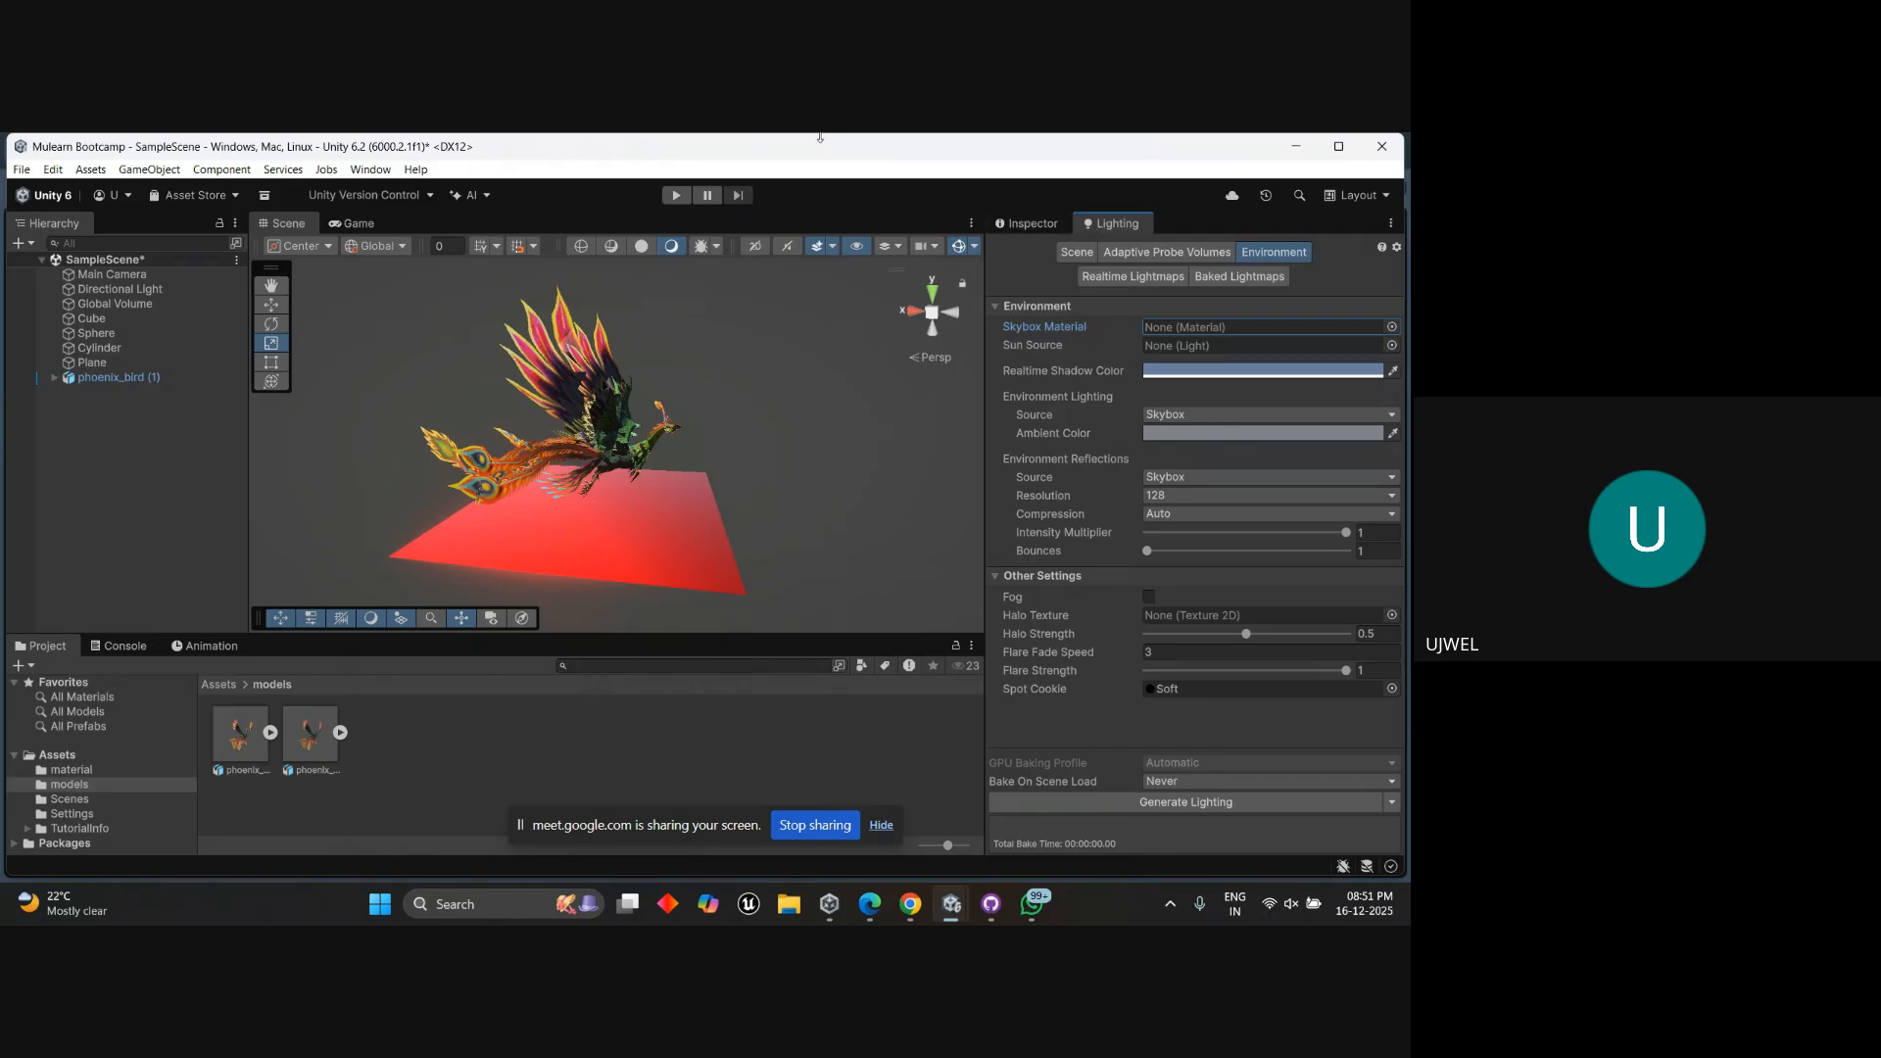
{"action": "left_click", "coordinate": [370, 169]}
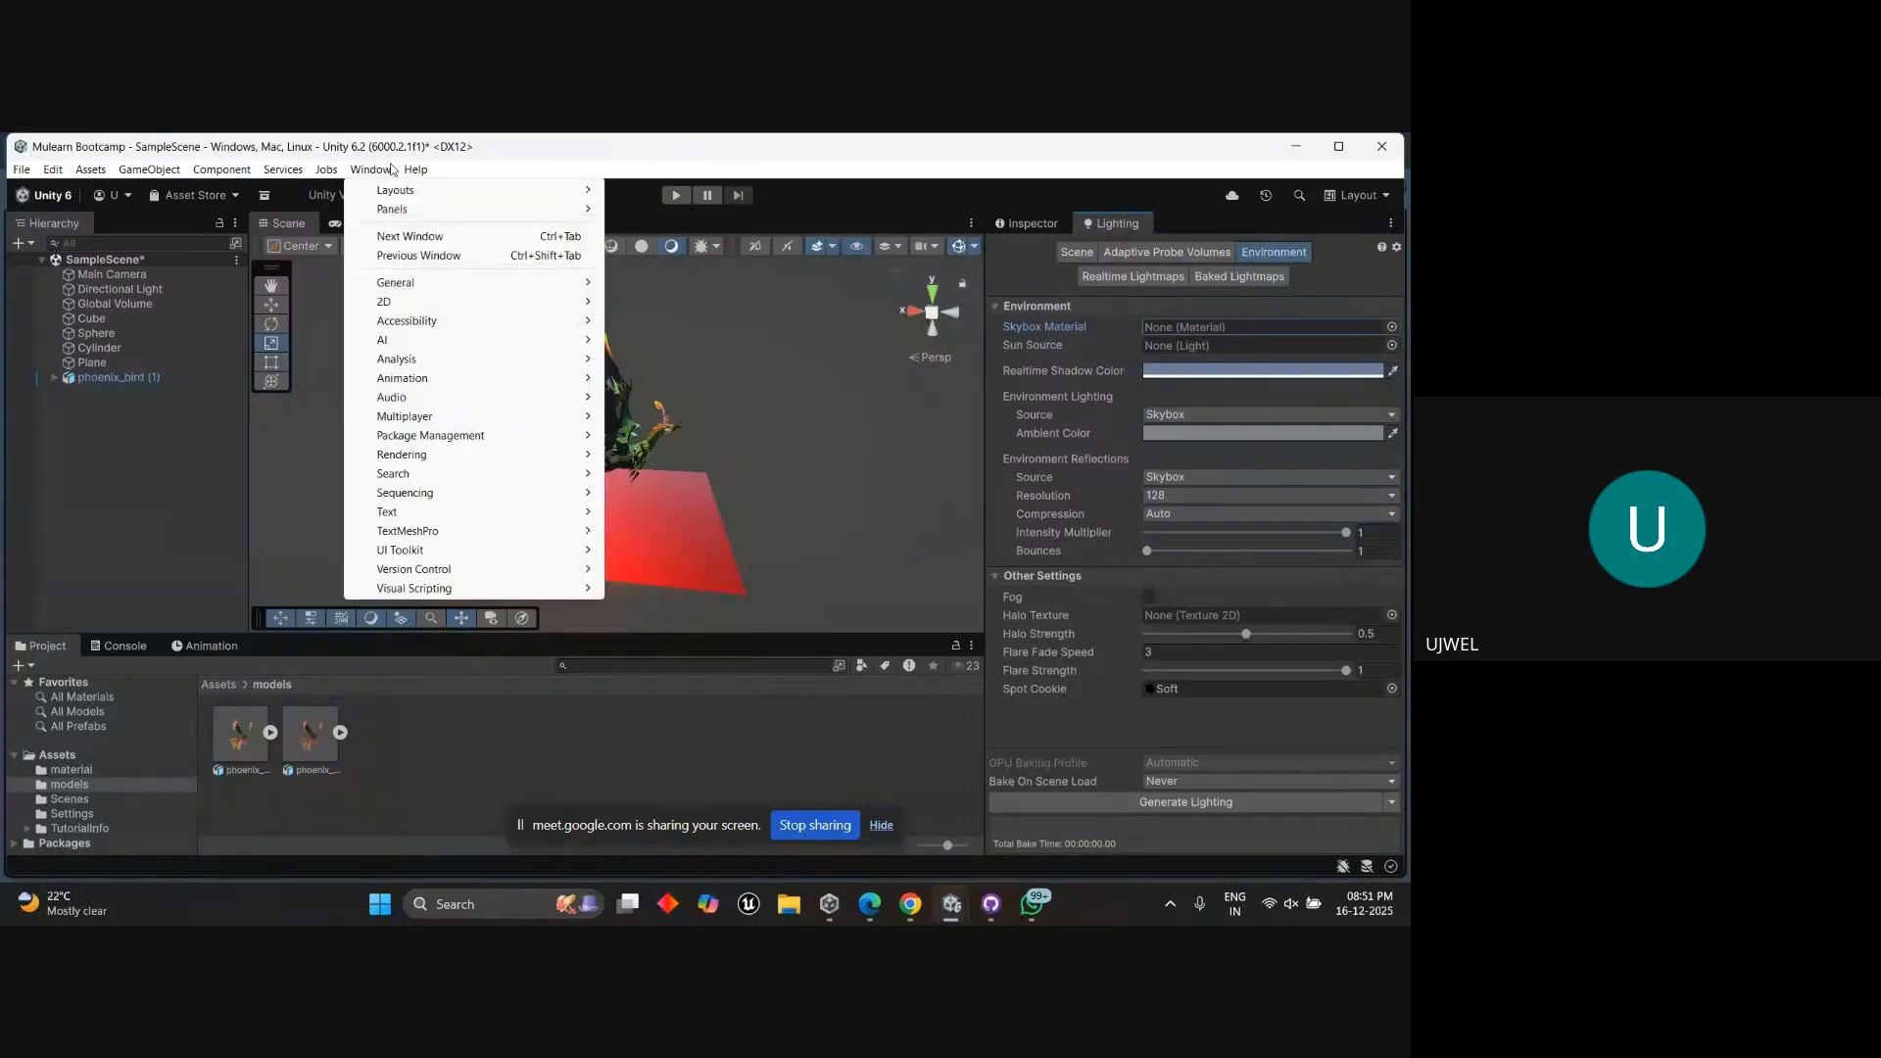
{"action": "mouse_move", "coordinate": [443, 306]}
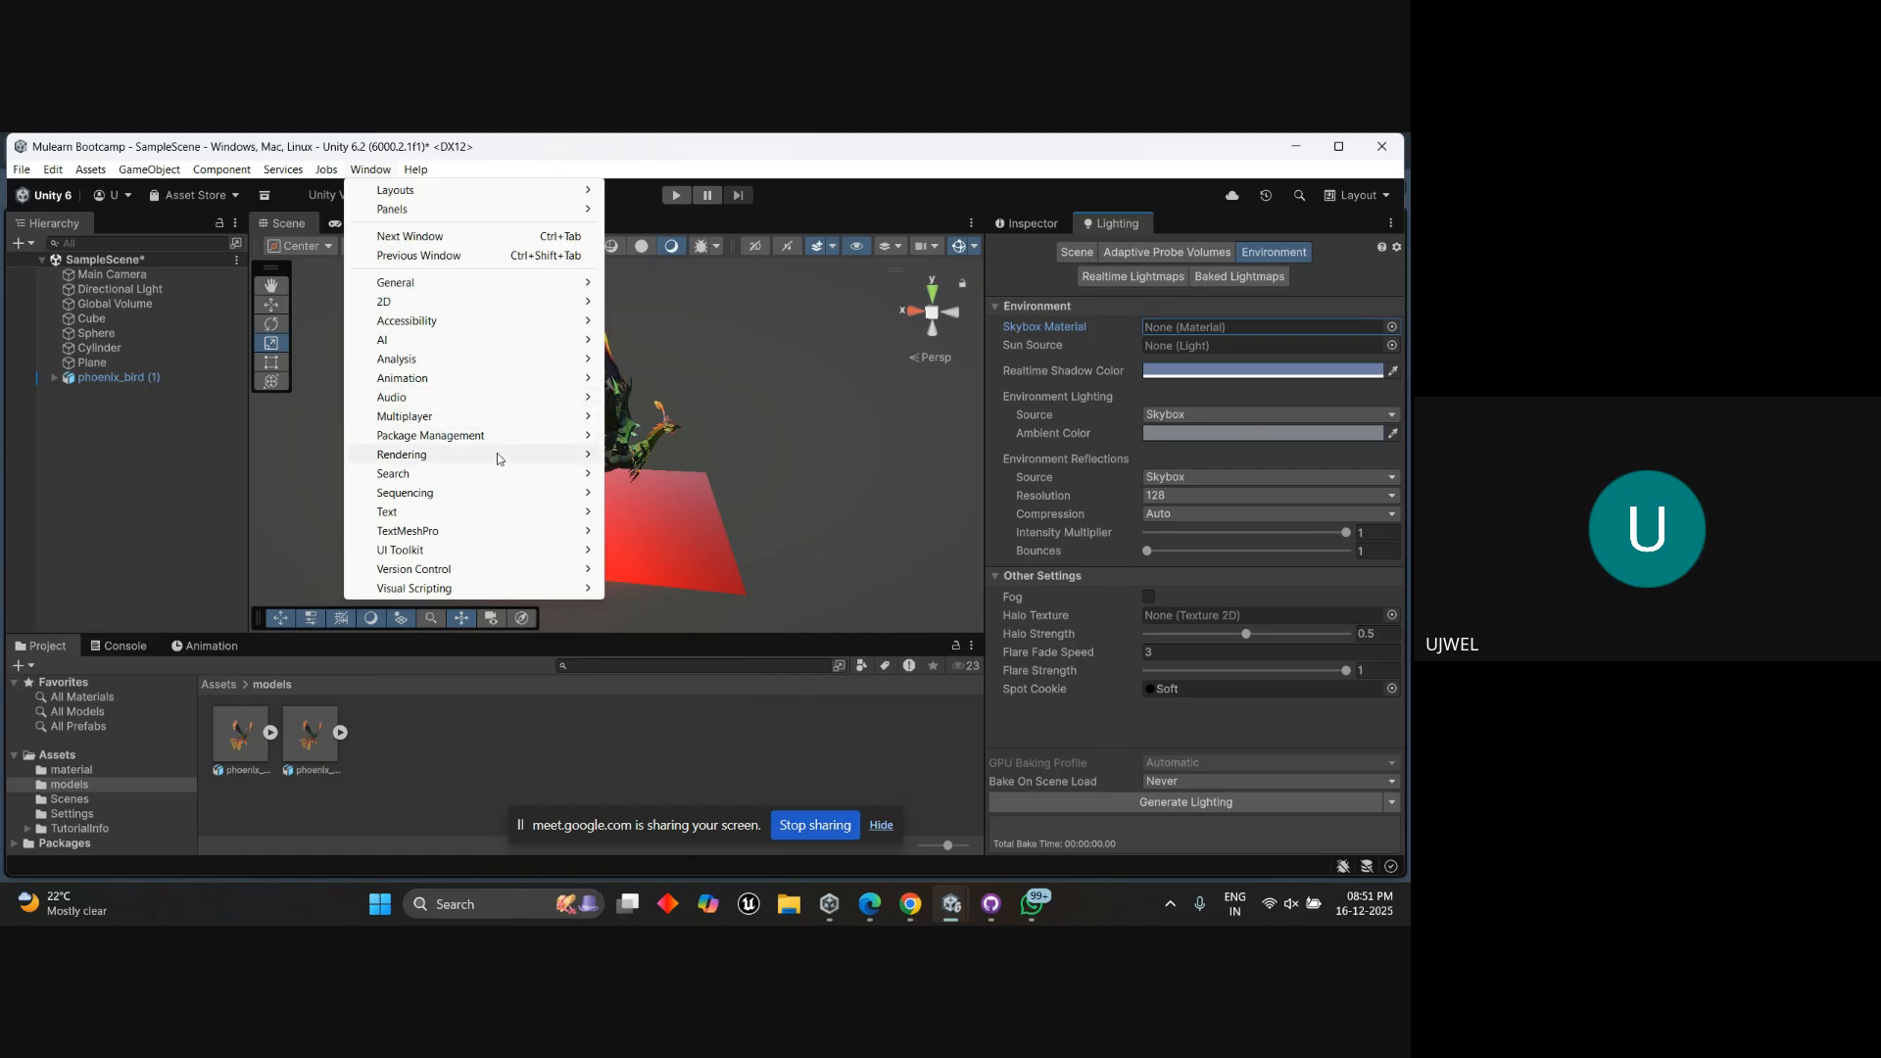
{"action": "mouse_move", "coordinate": [514, 460]}
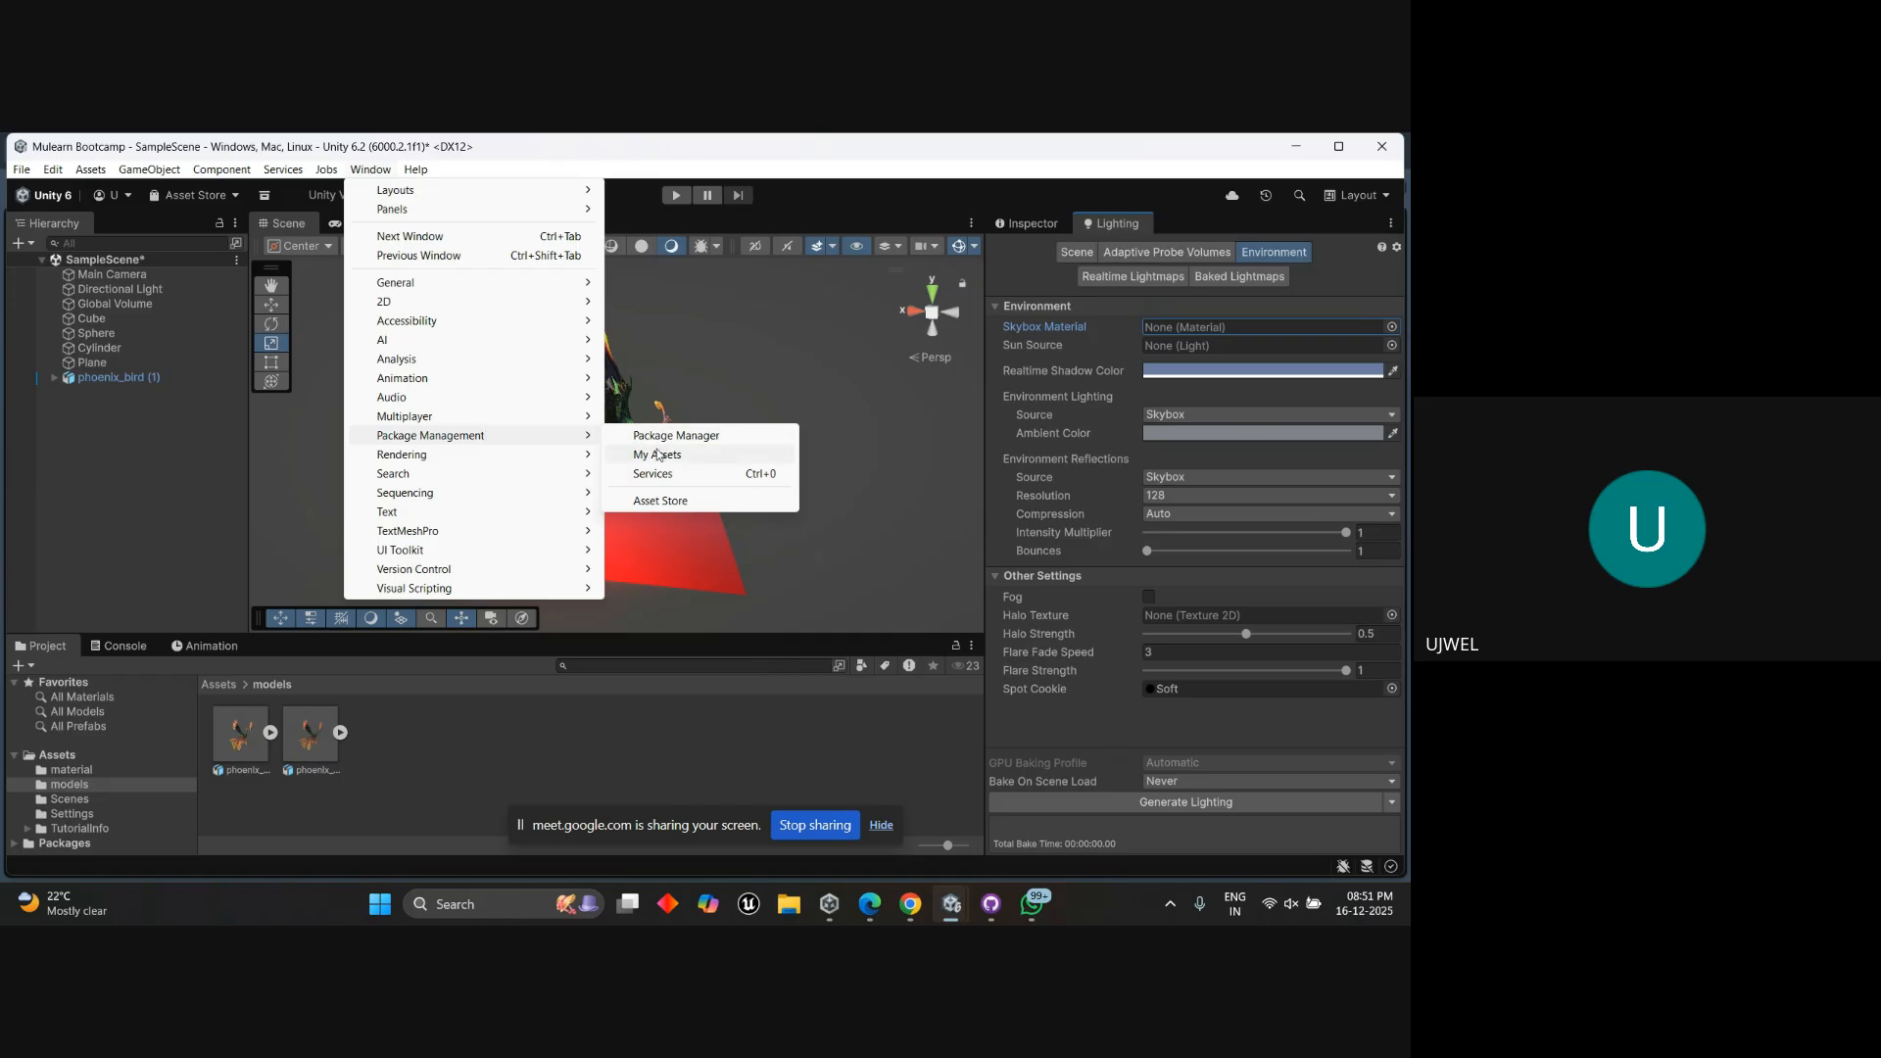
{"action": "left_click", "coordinate": [660, 454]}
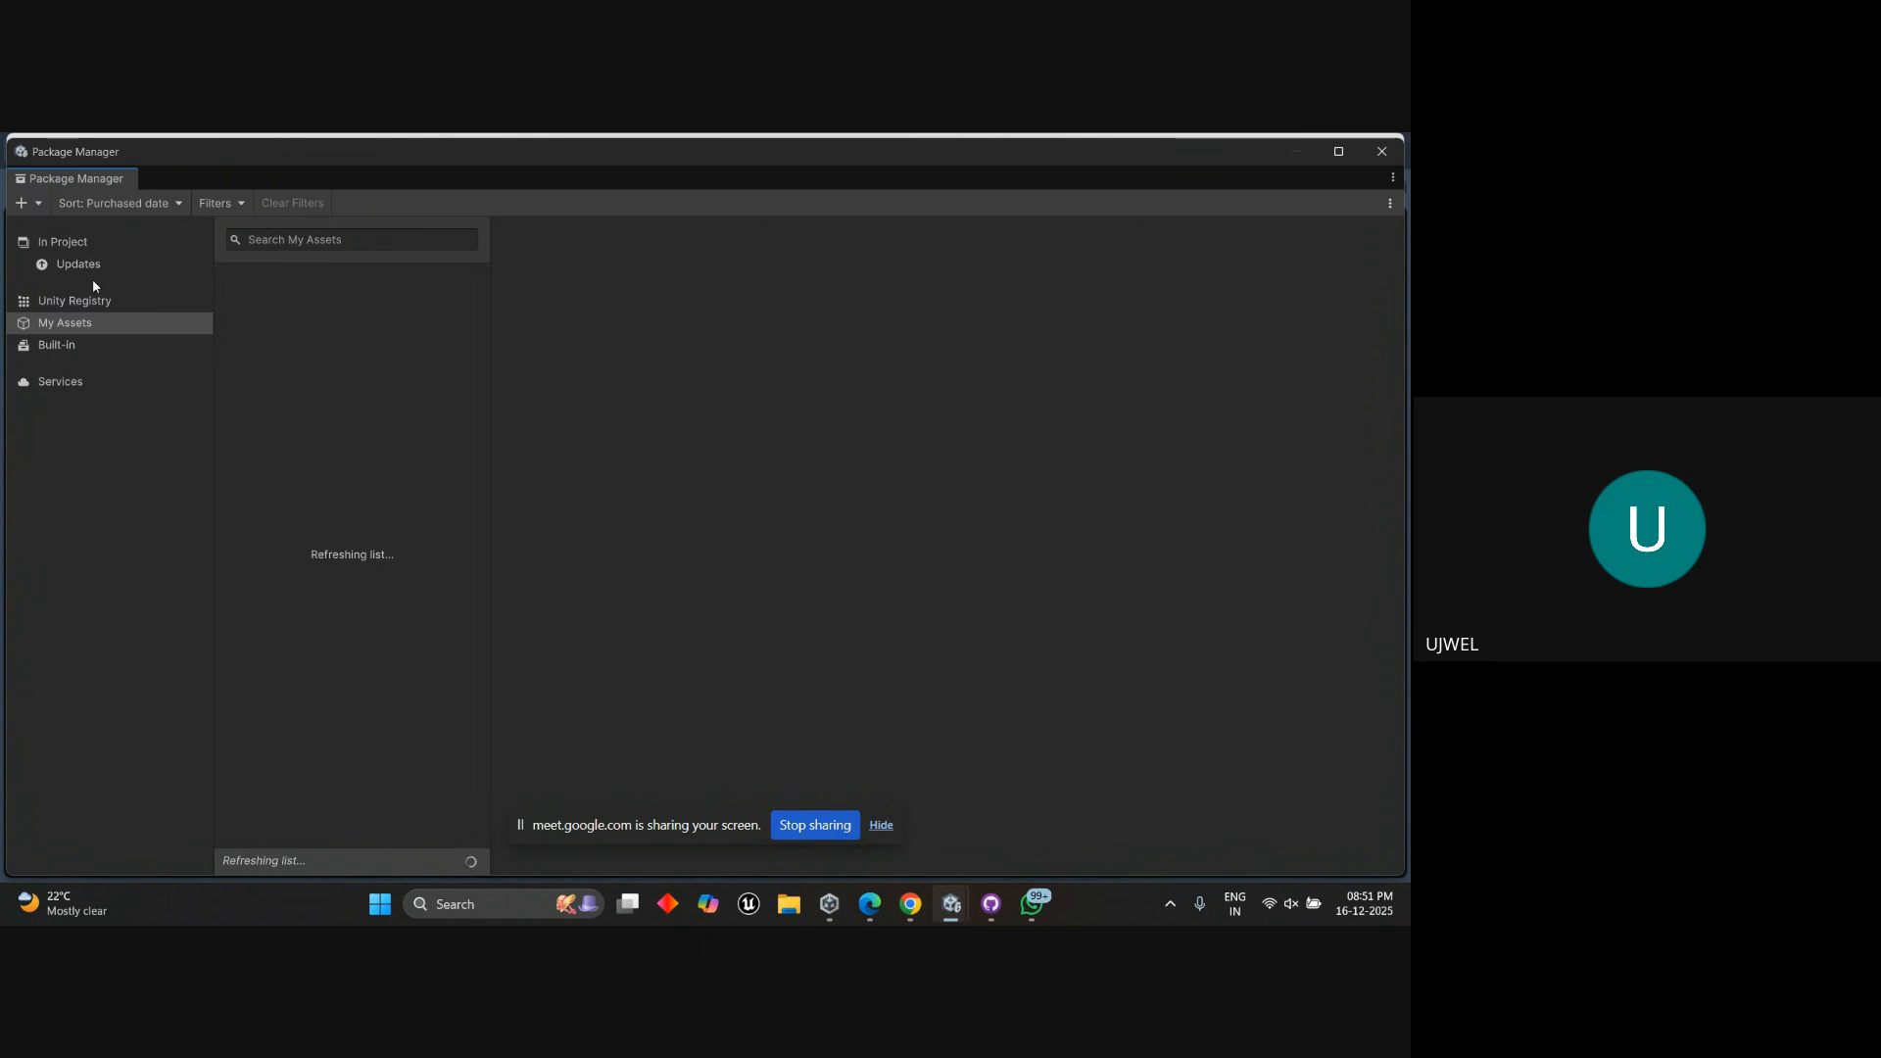
{"action": "left_click", "coordinate": [1378, 143]}
{"action": "left_click", "coordinate": [864, 443]}
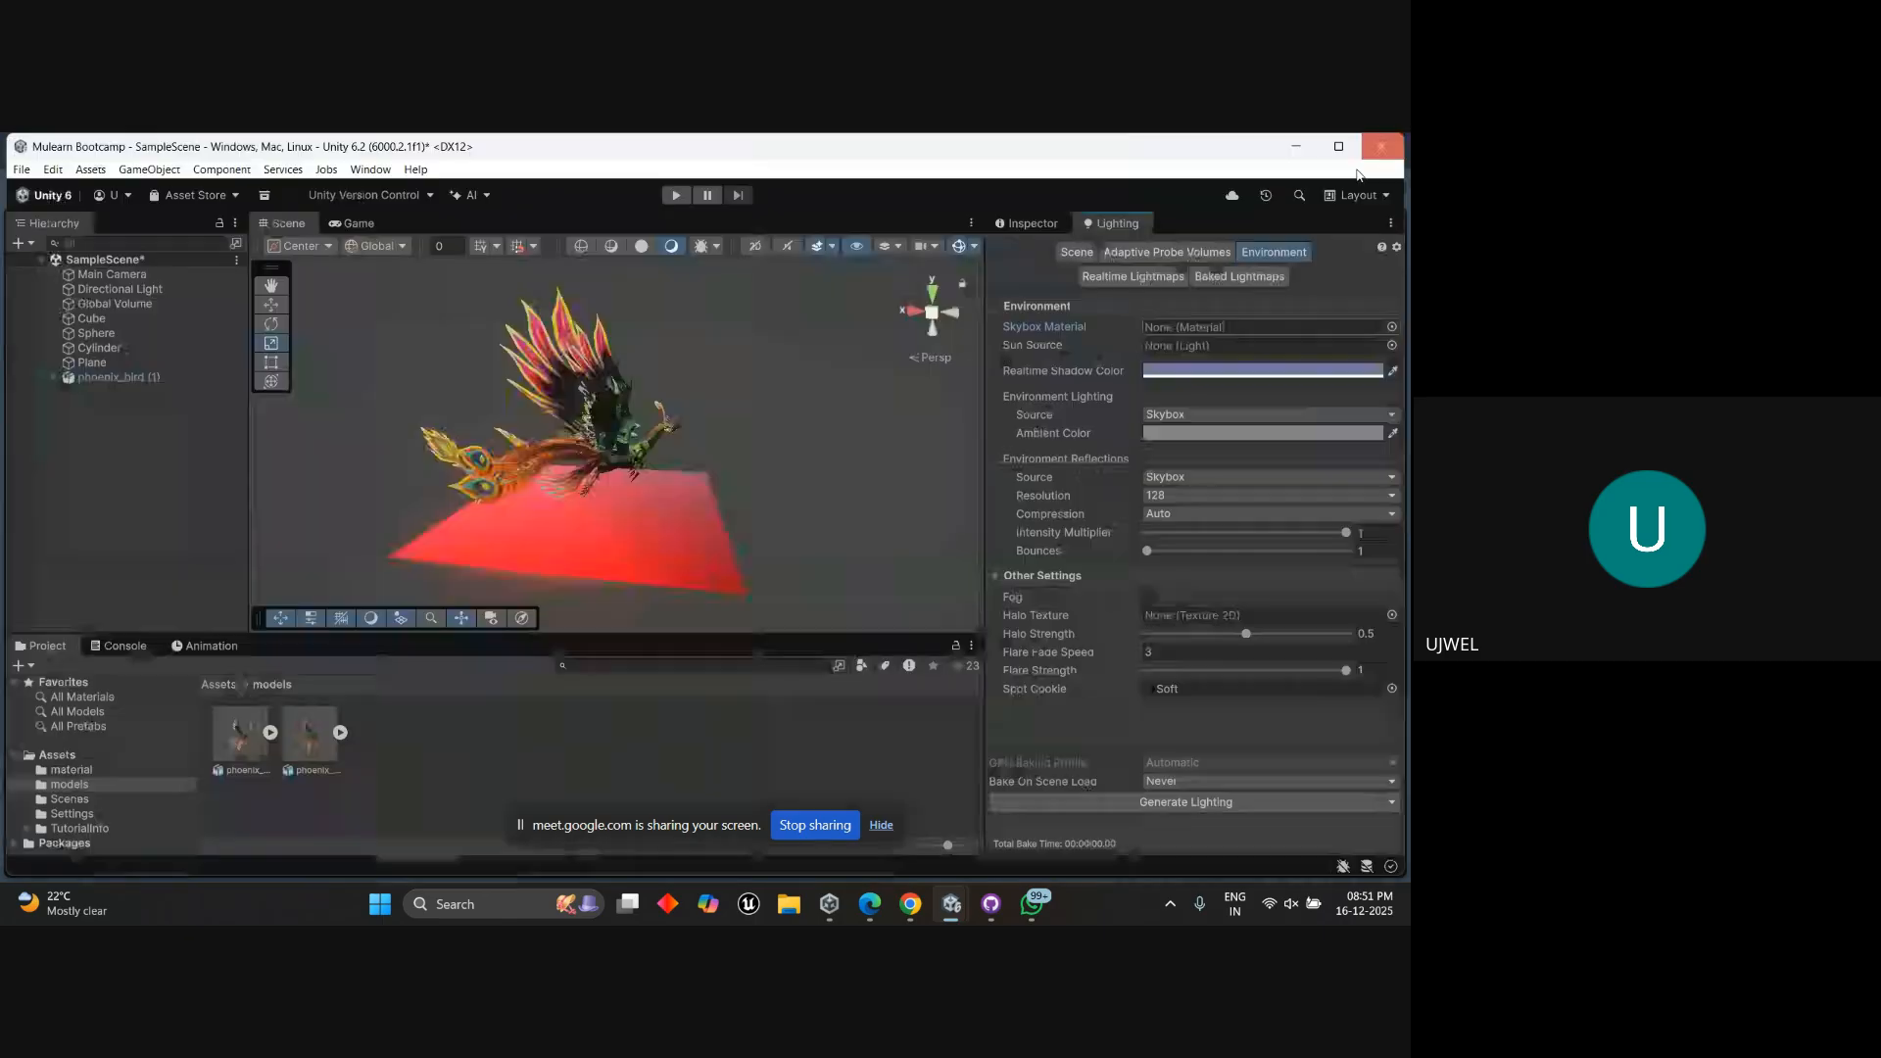
Switch to Edge, search the web for "unity asset store" in the Sketchfab tab, and open the Unity Asset Store site.
{"action": "mouse_move", "coordinate": [869, 894]}
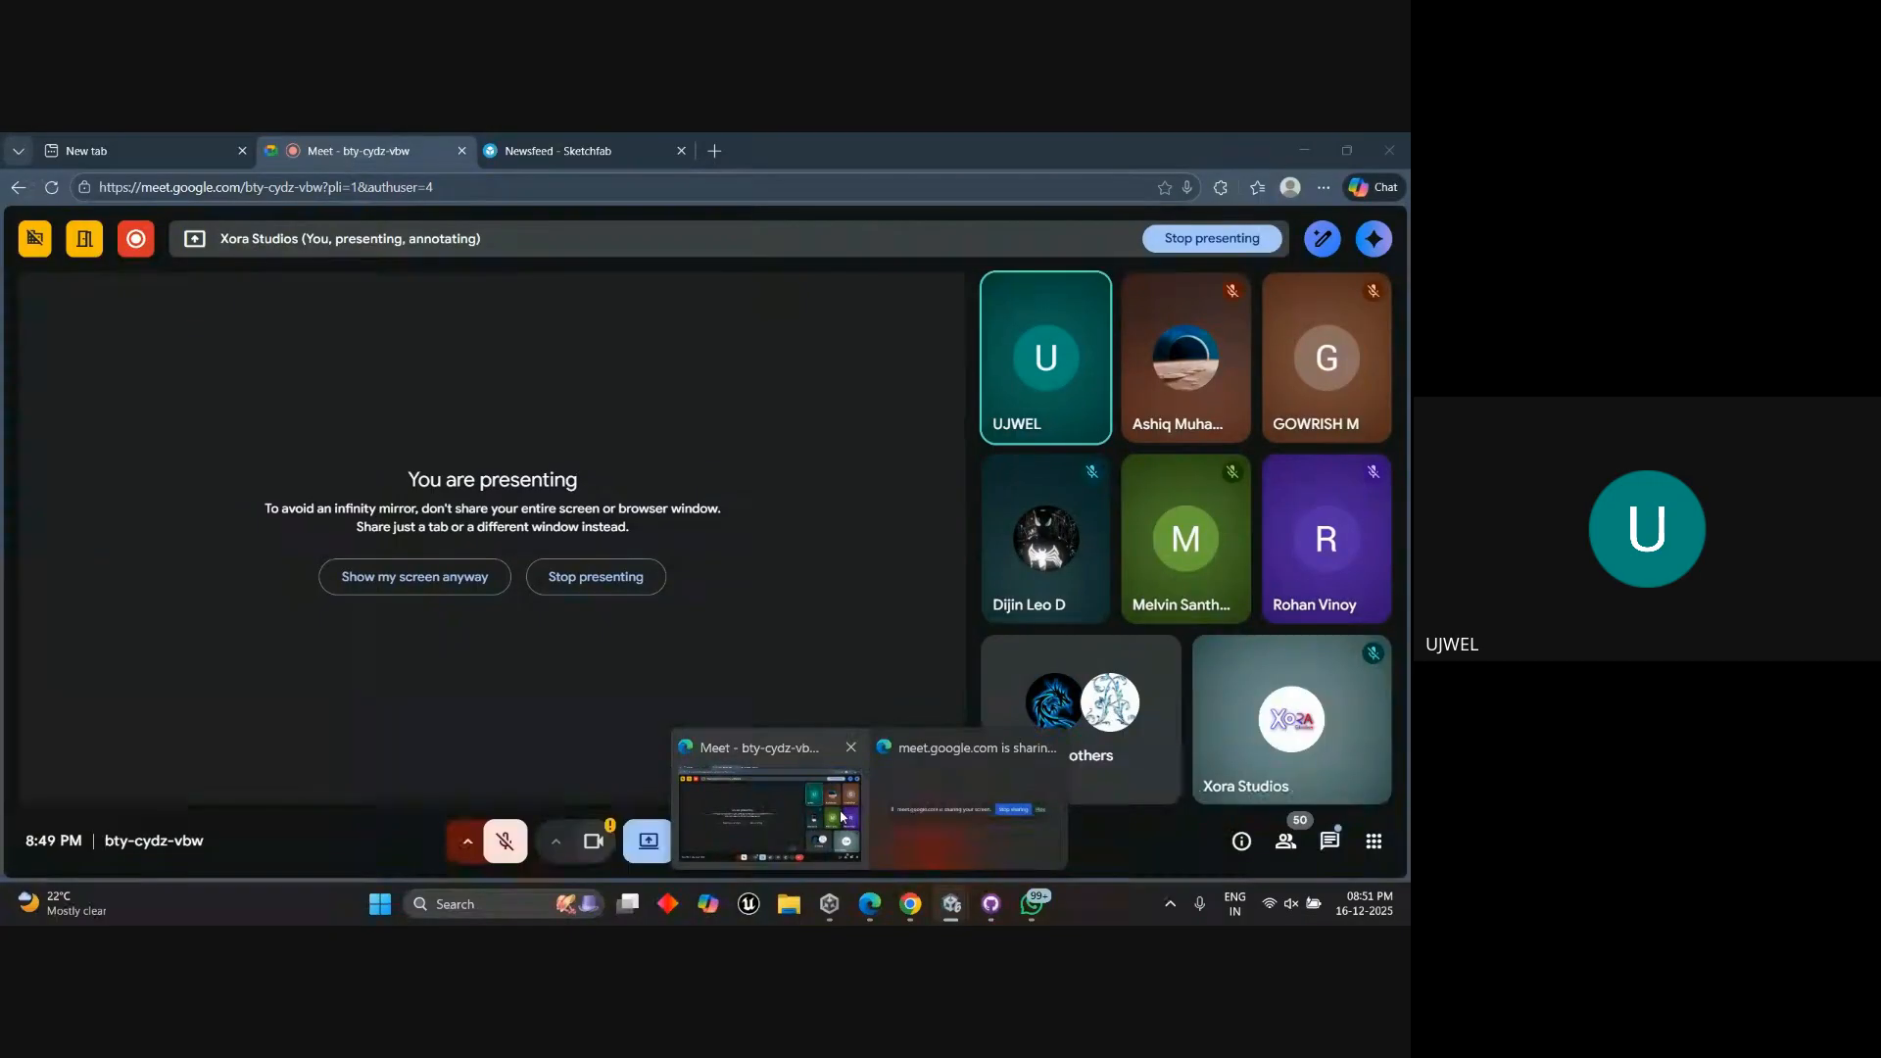
{"action": "left_click", "coordinate": [841, 816]}
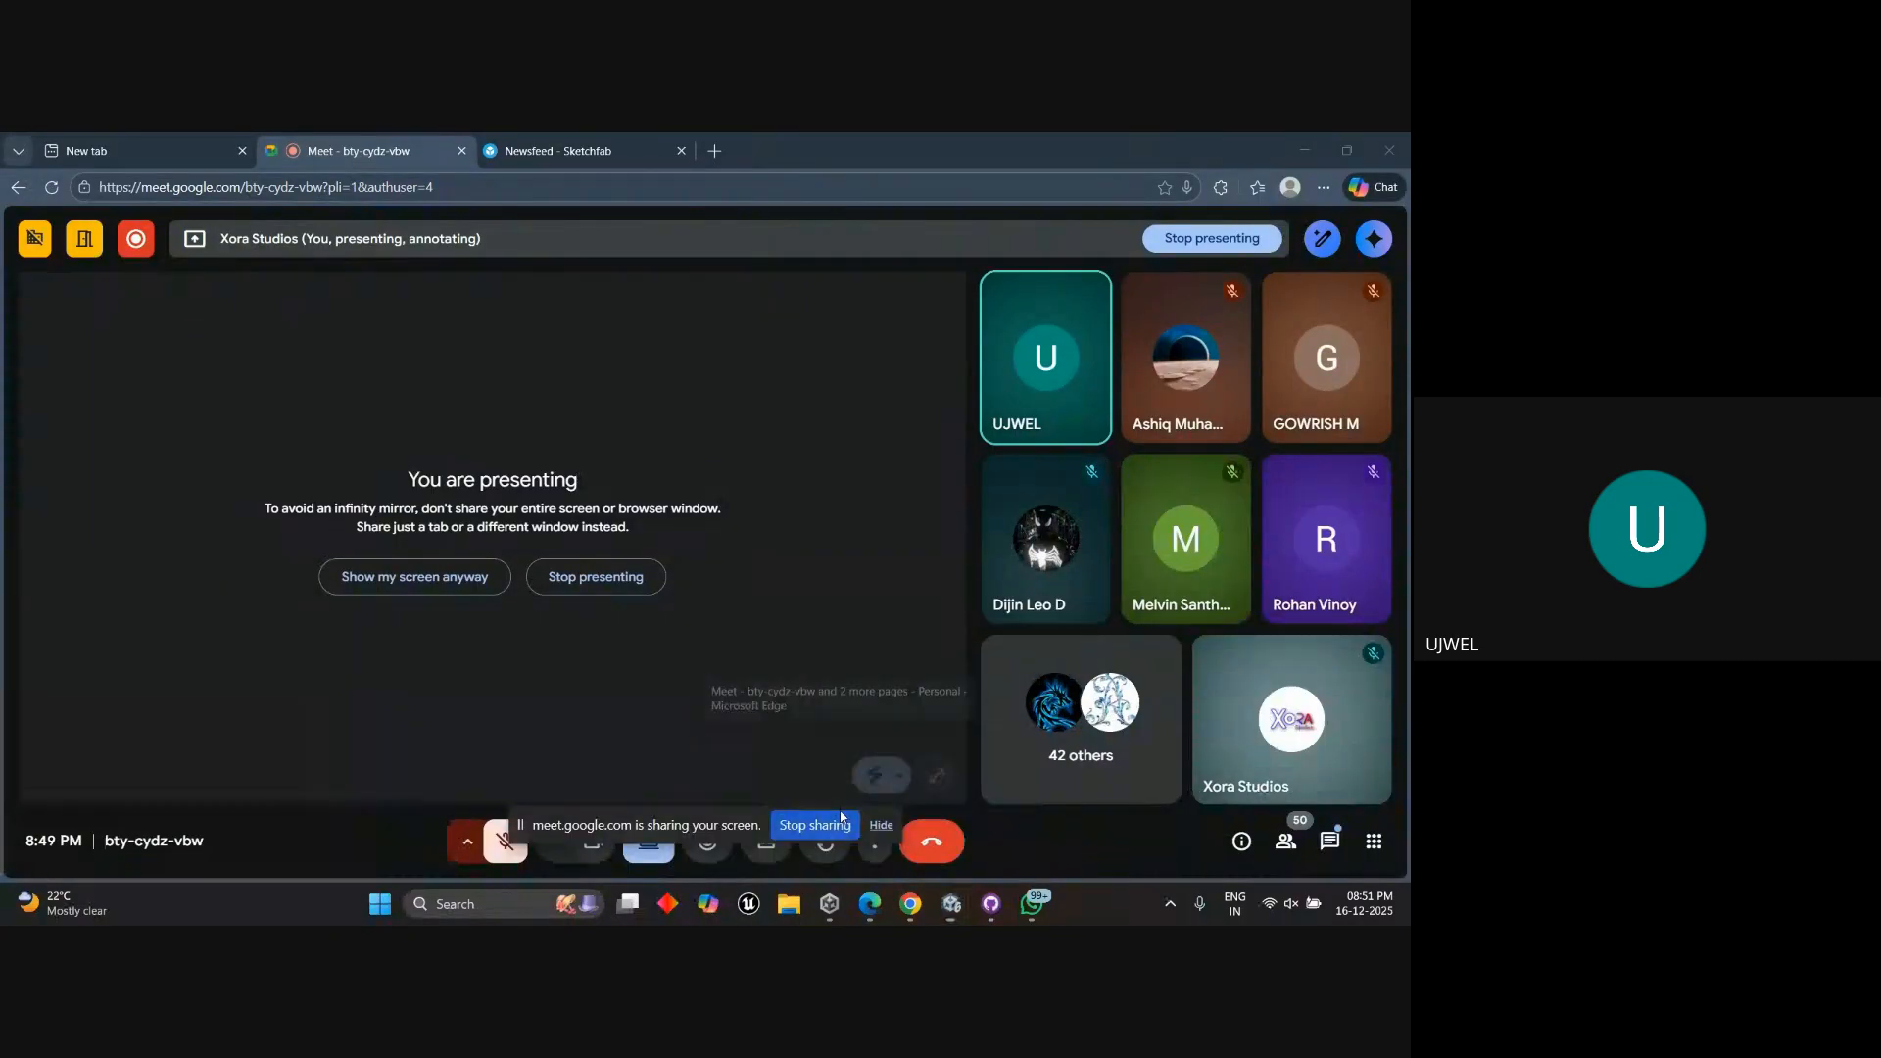
{"action": "left_click", "coordinate": [634, 158]}
{"action": "left_click", "coordinate": [626, 190]}
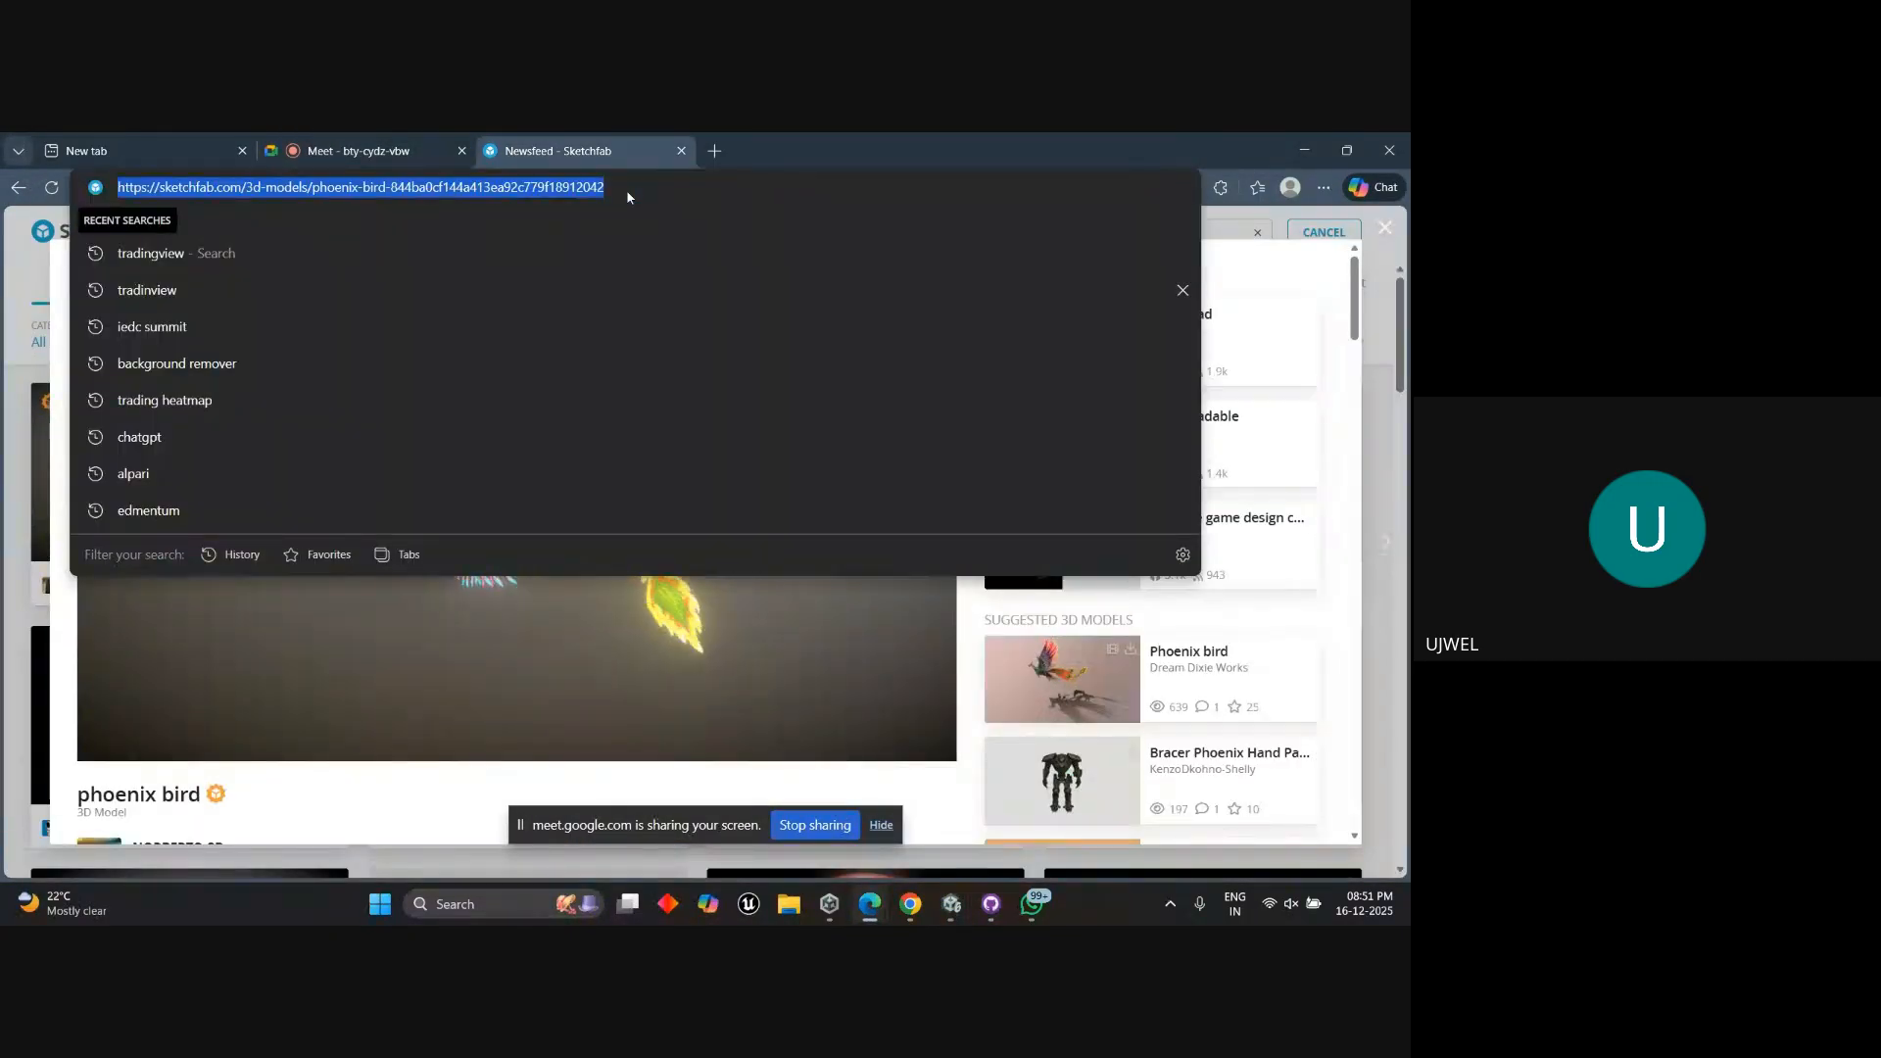
{"action": "type", "text": "unit asset"}
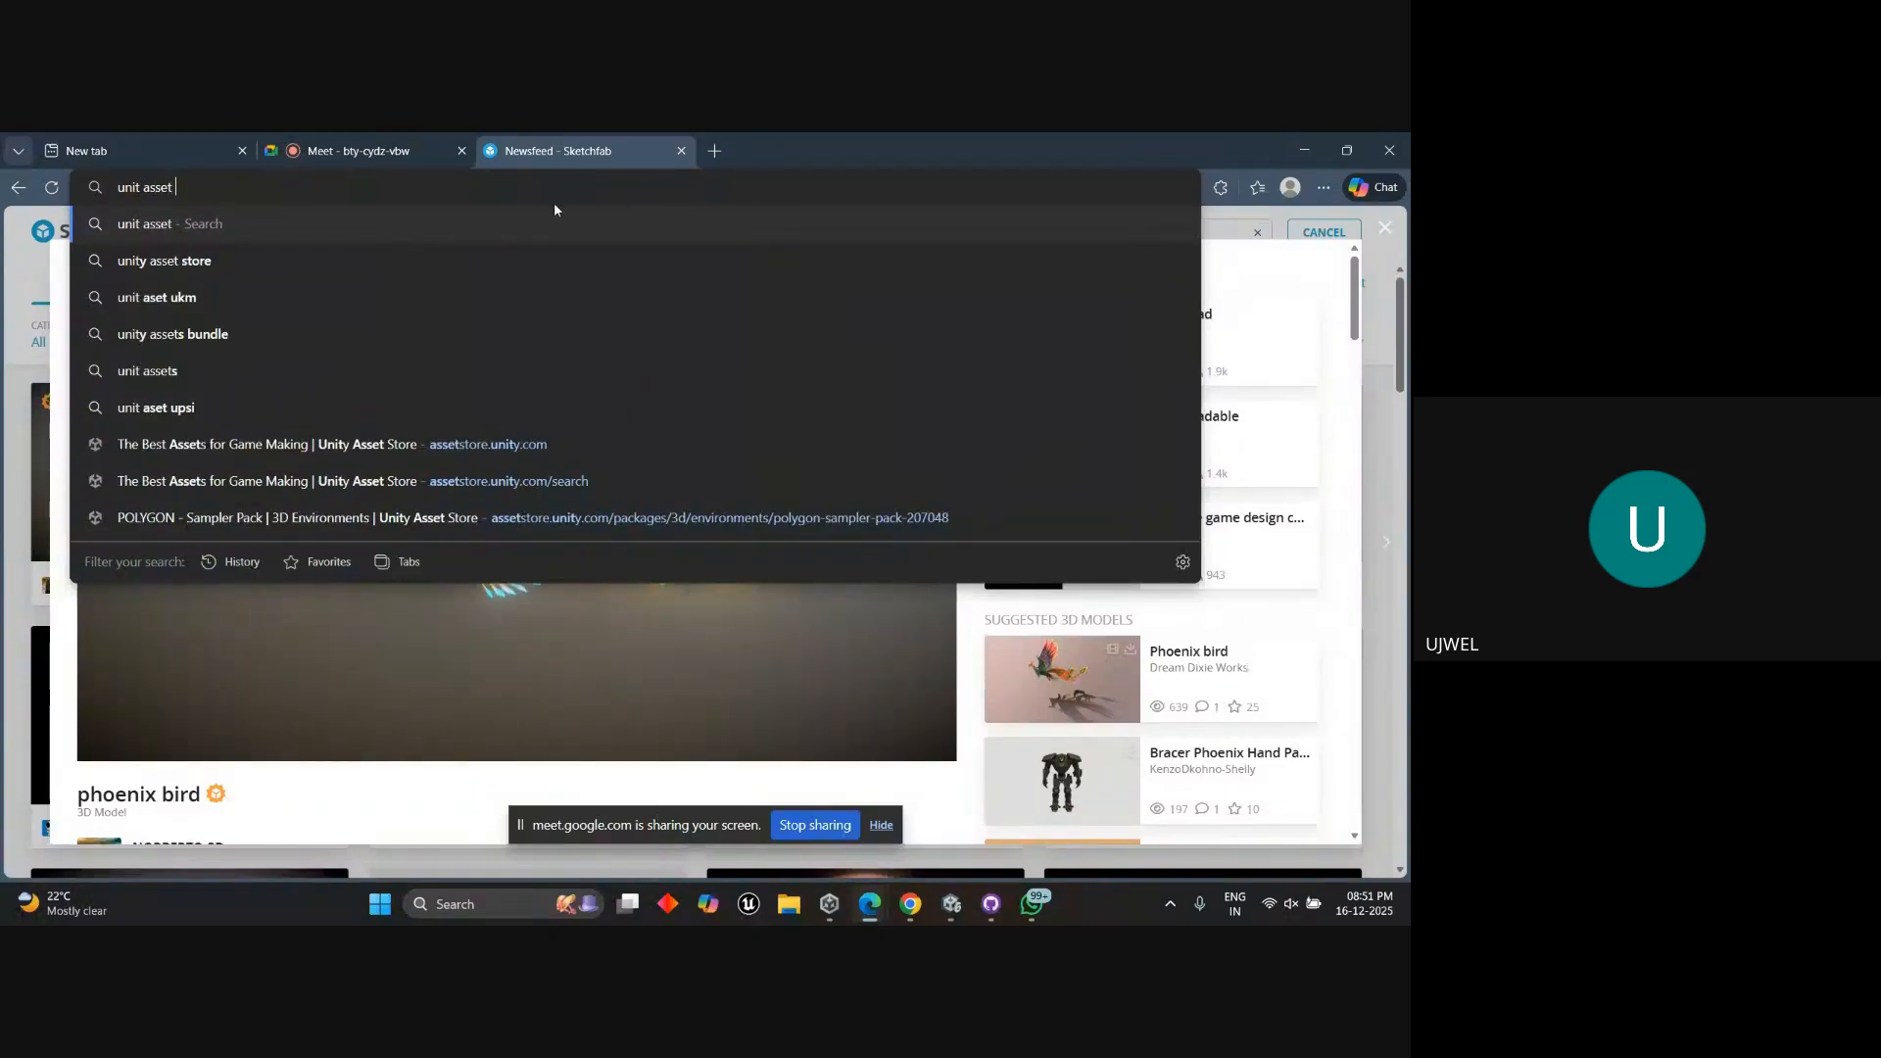
{"action": "left_click", "coordinate": [541, 261]}
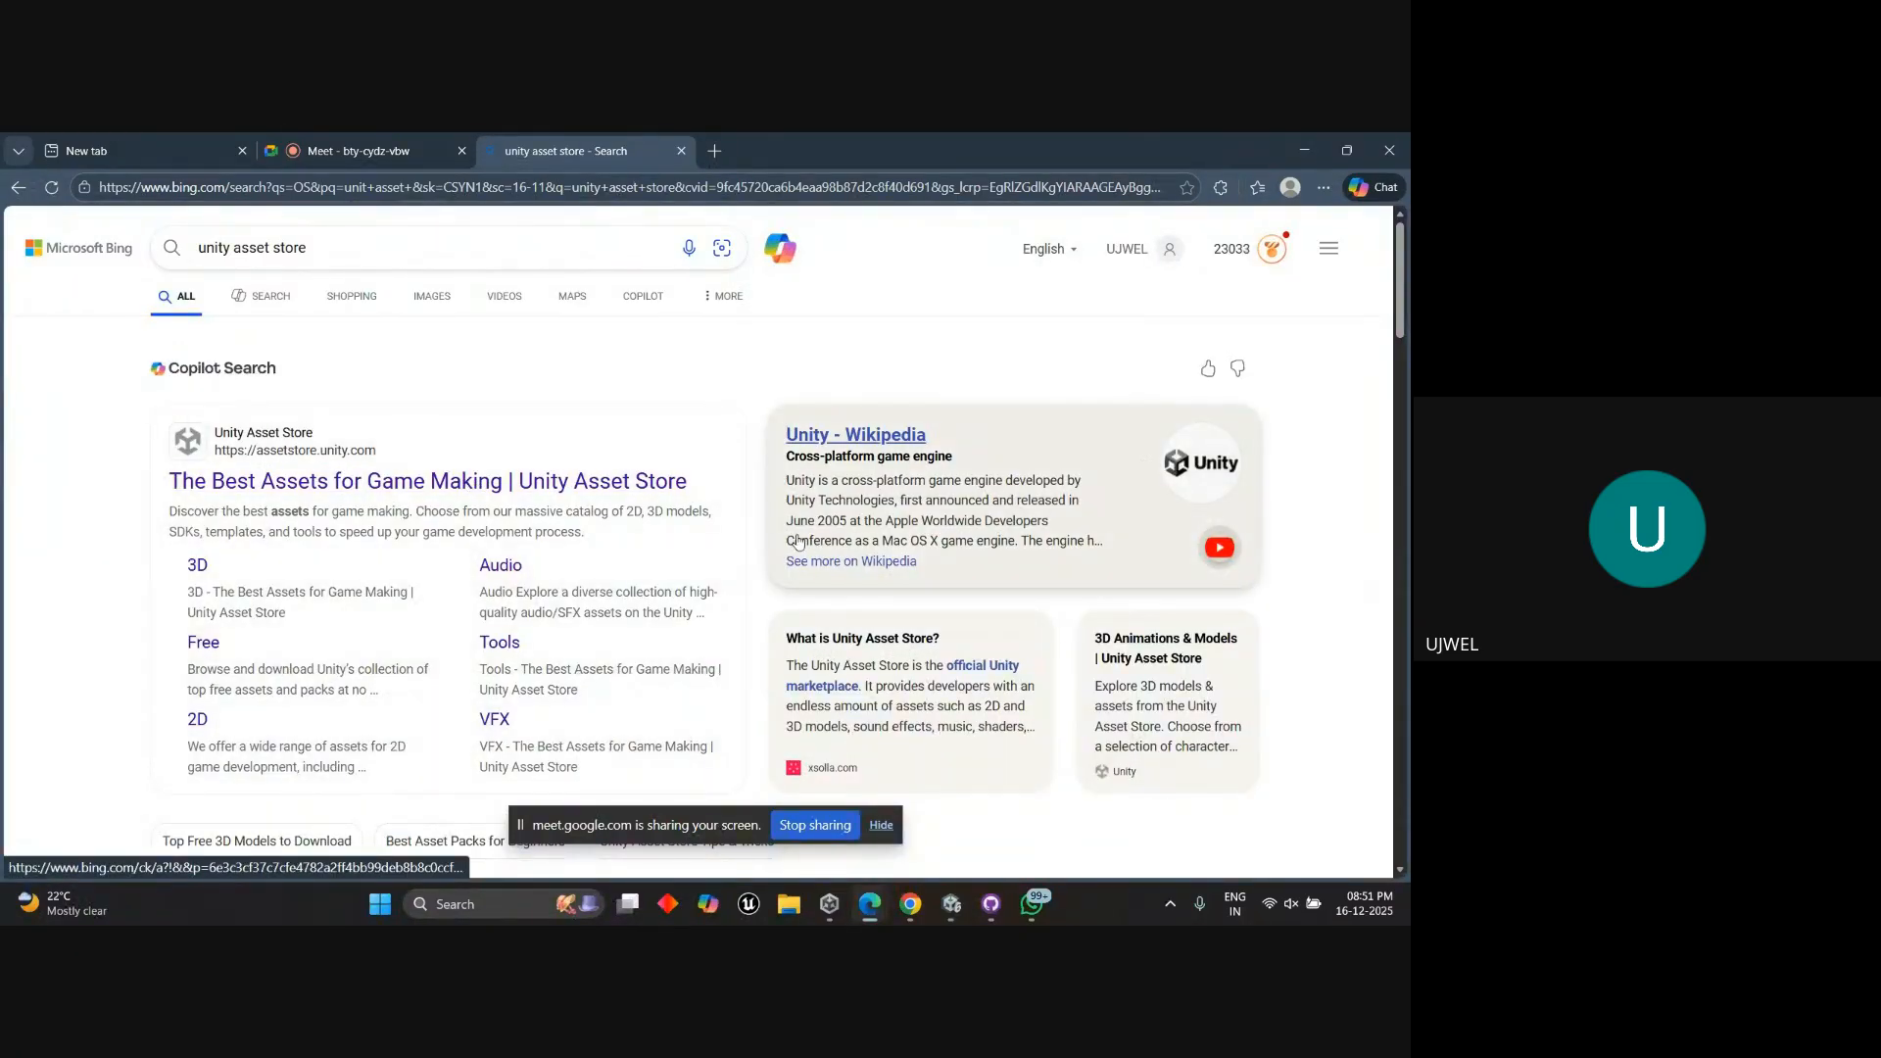
{"action": "left_click", "coordinate": [371, 487]}
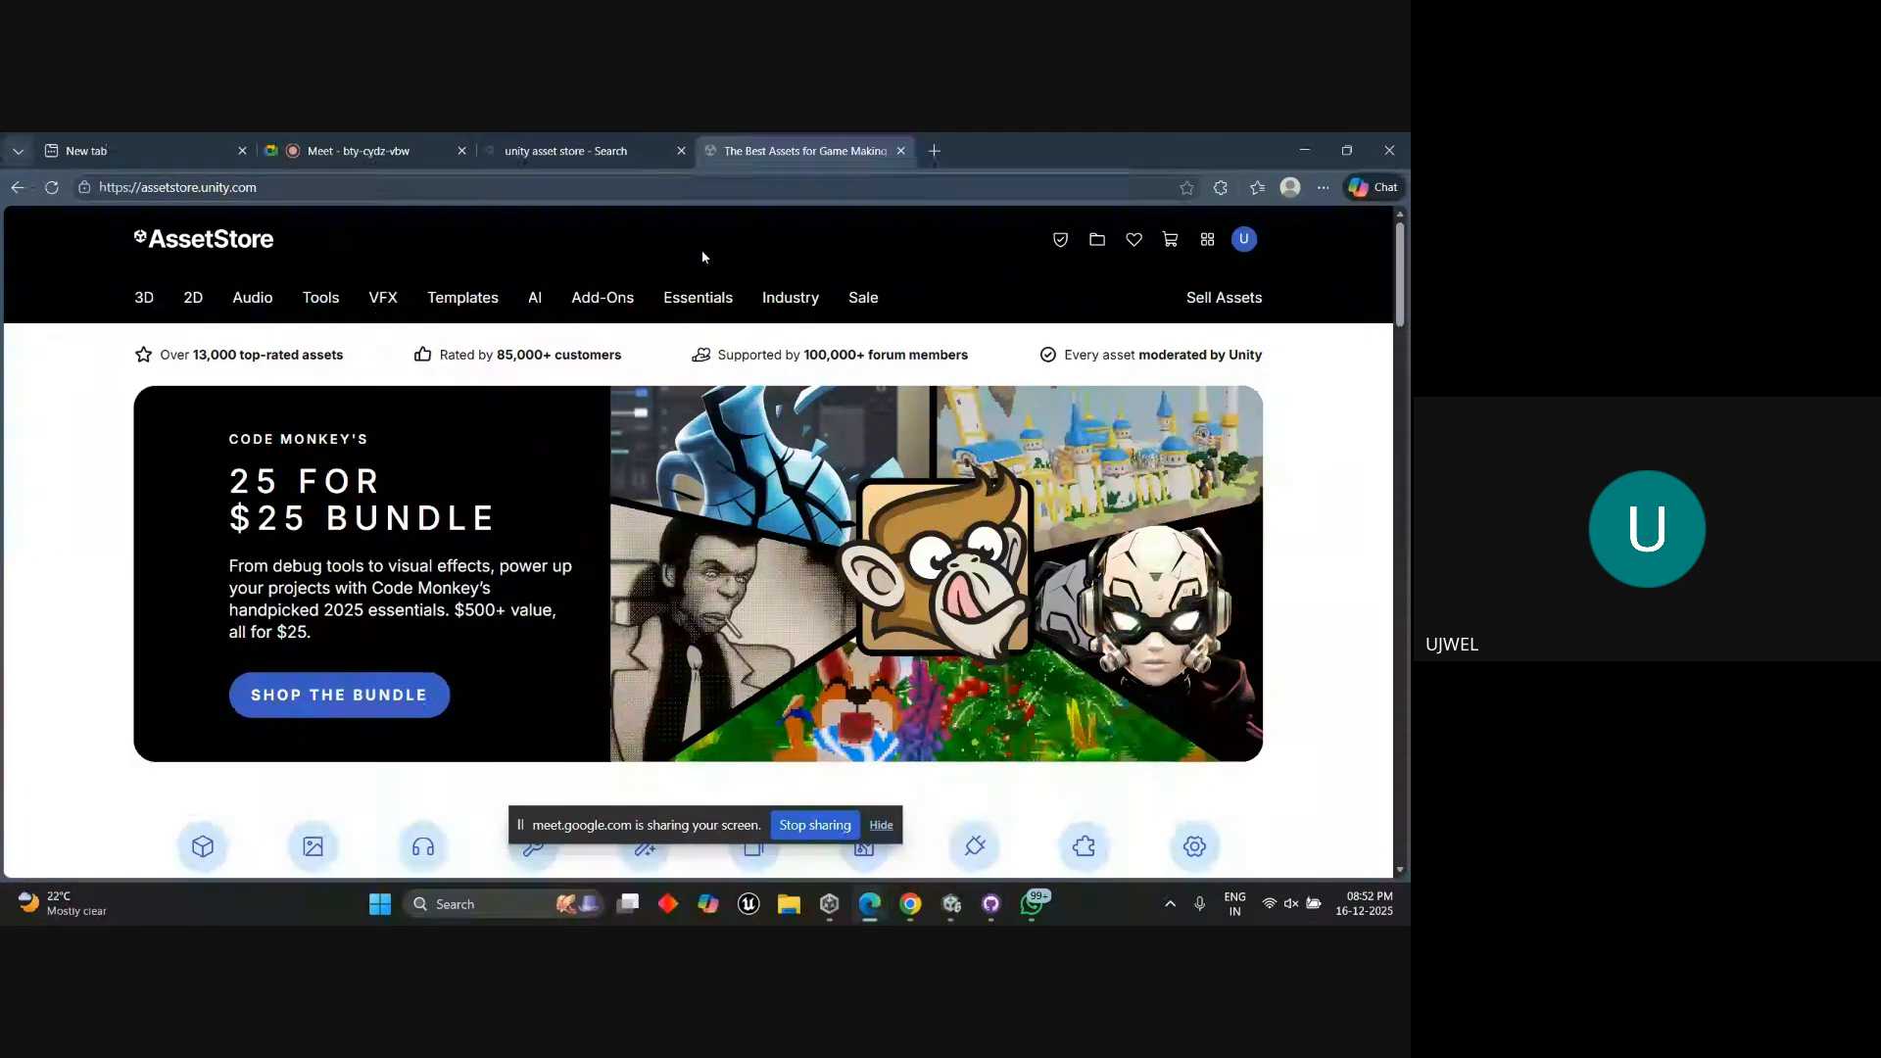
Look over the Asset Store home page and its categories, and search the store for "skybox".
{"action": "scroll", "coordinate": [508, 265], "scroll_direction": "down", "scroll_amount": 5}
{"action": "scroll", "coordinate": [341, 349], "scroll_direction": "up", "scroll_amount": 6}
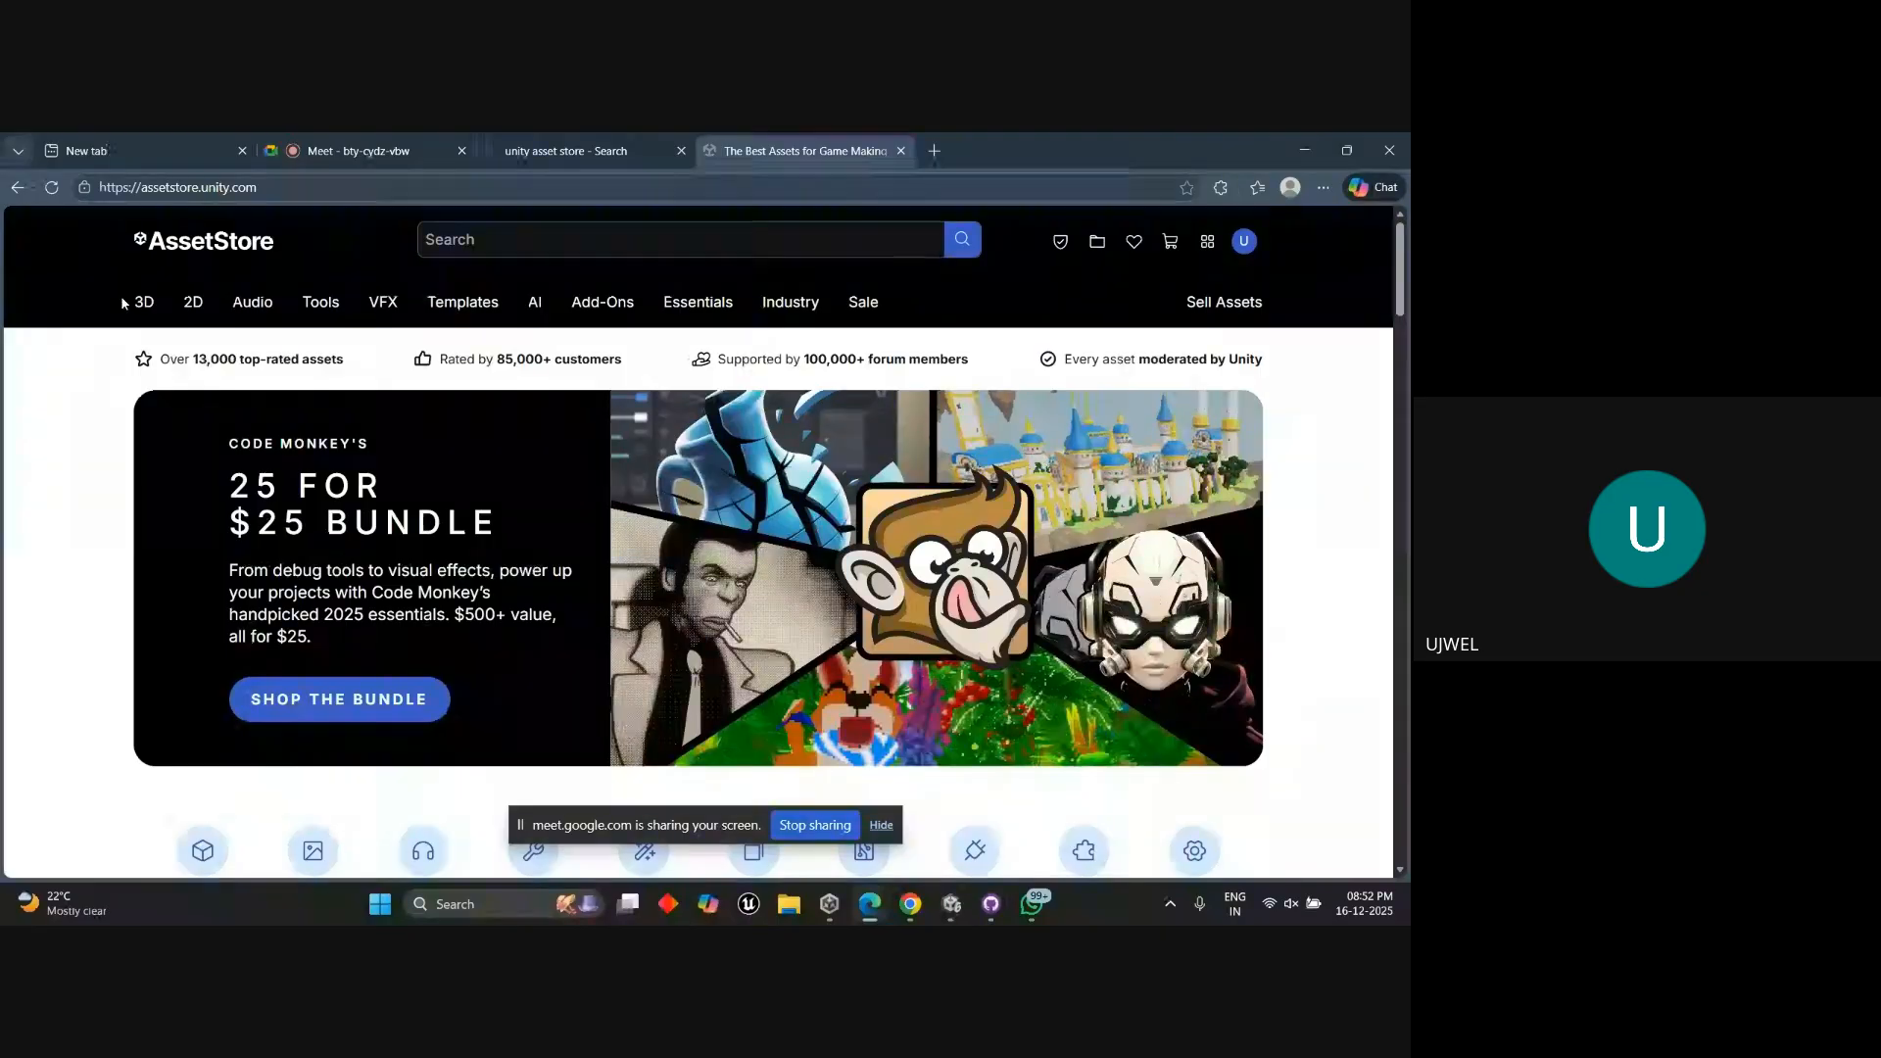
{"action": "mouse_move", "coordinate": [182, 308]}
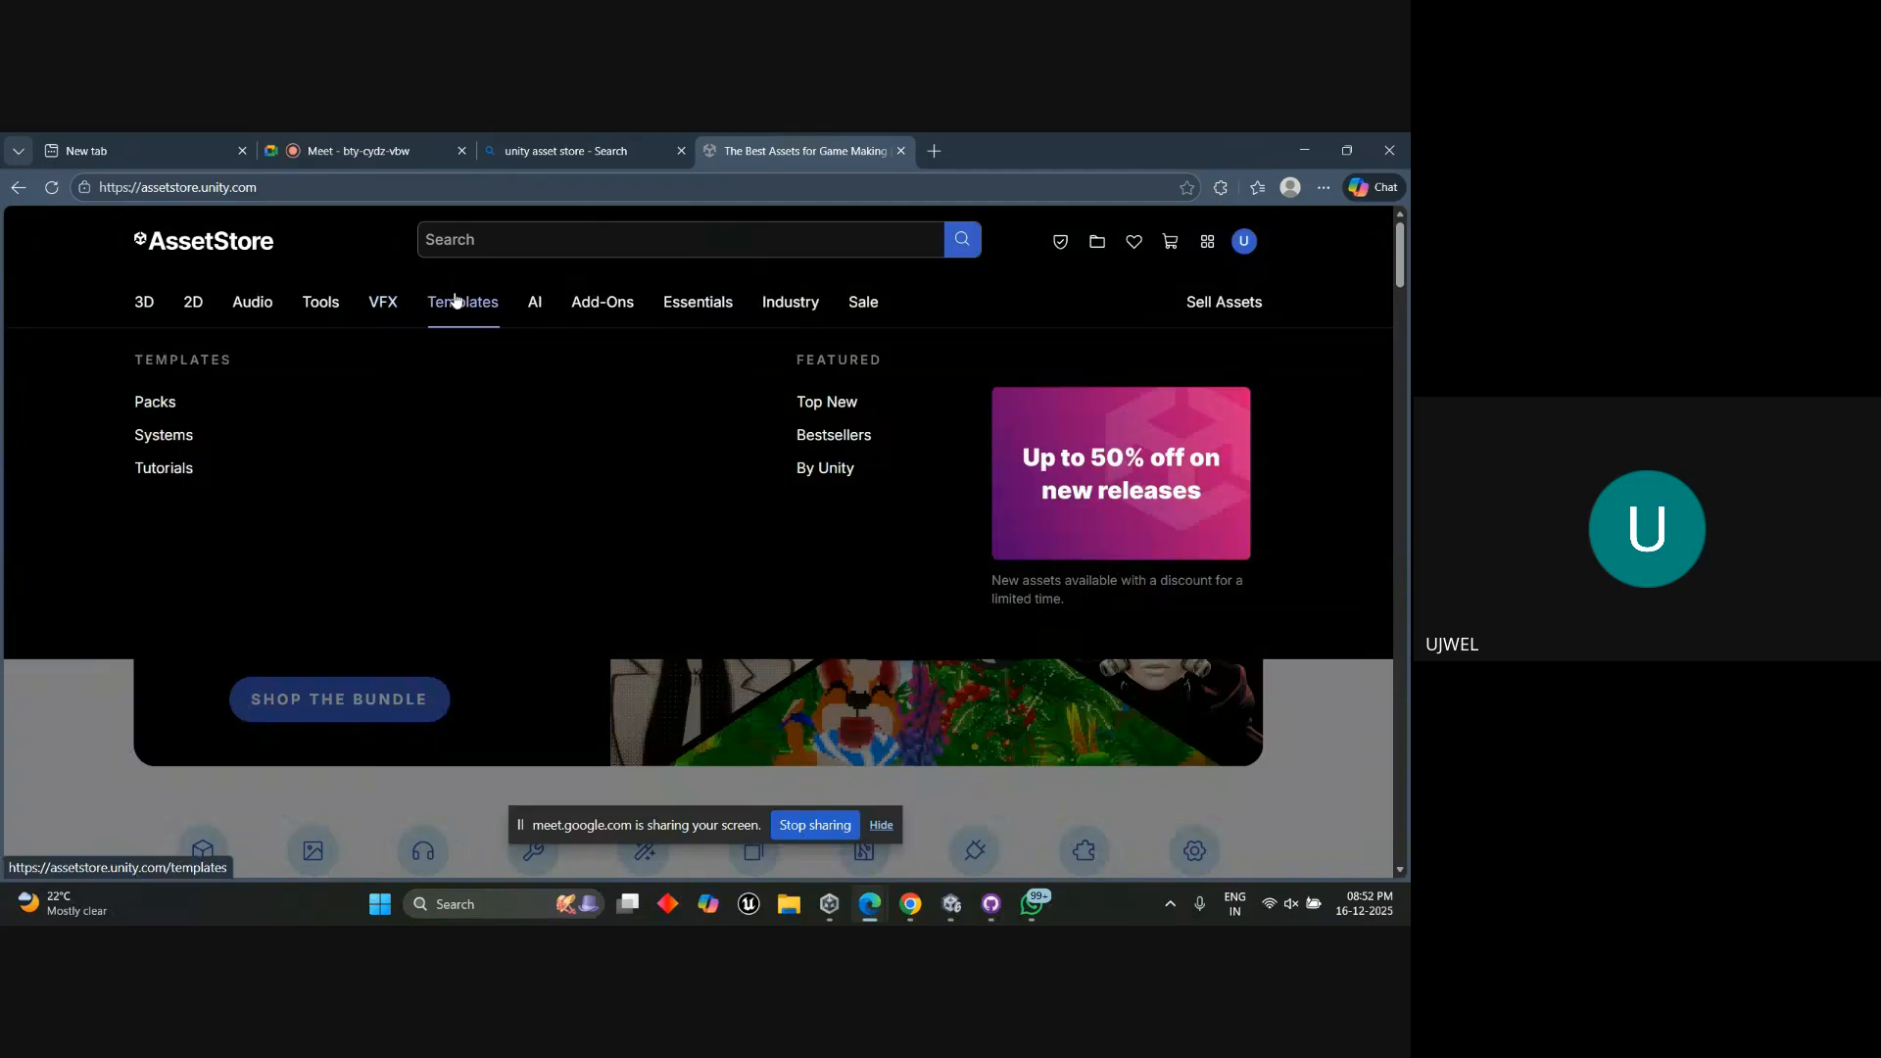
{"action": "mouse_move", "coordinate": [602, 299]}
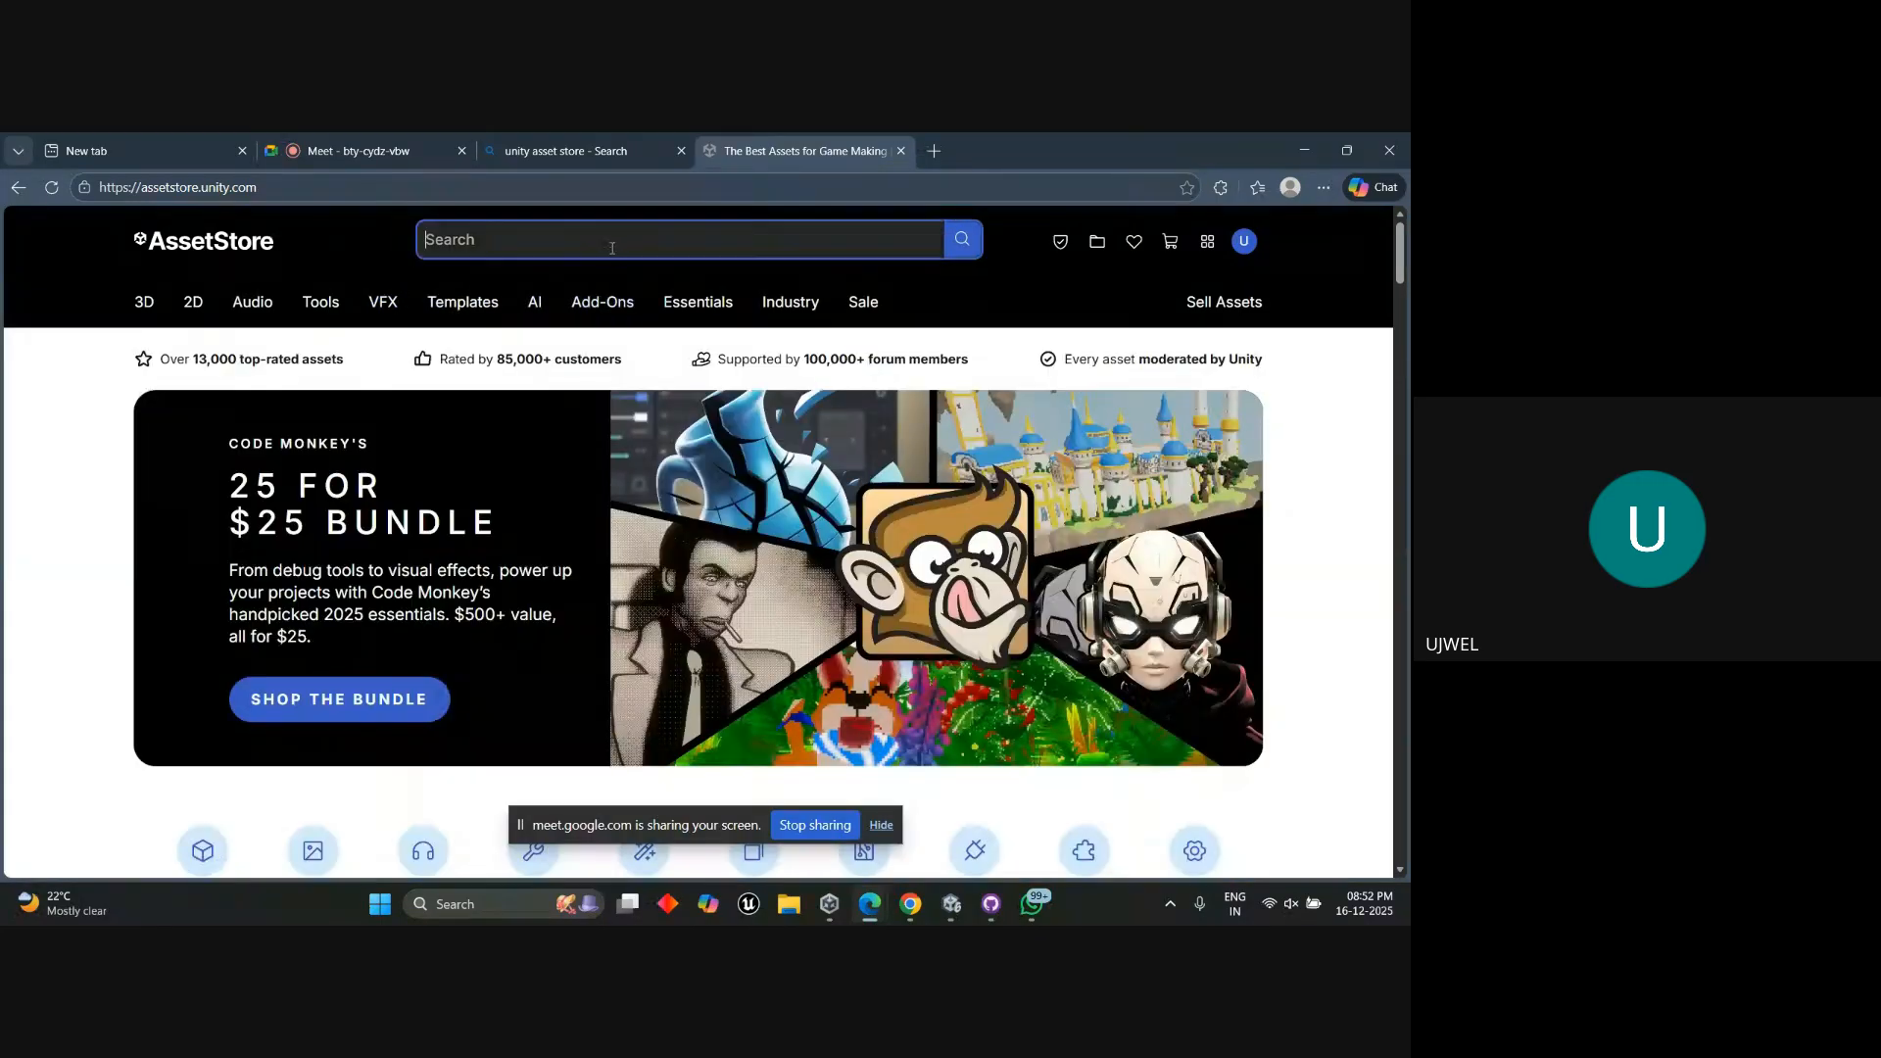
{"action": "left_click", "coordinate": [615, 245]}
{"action": "type", "text": "skybox"}
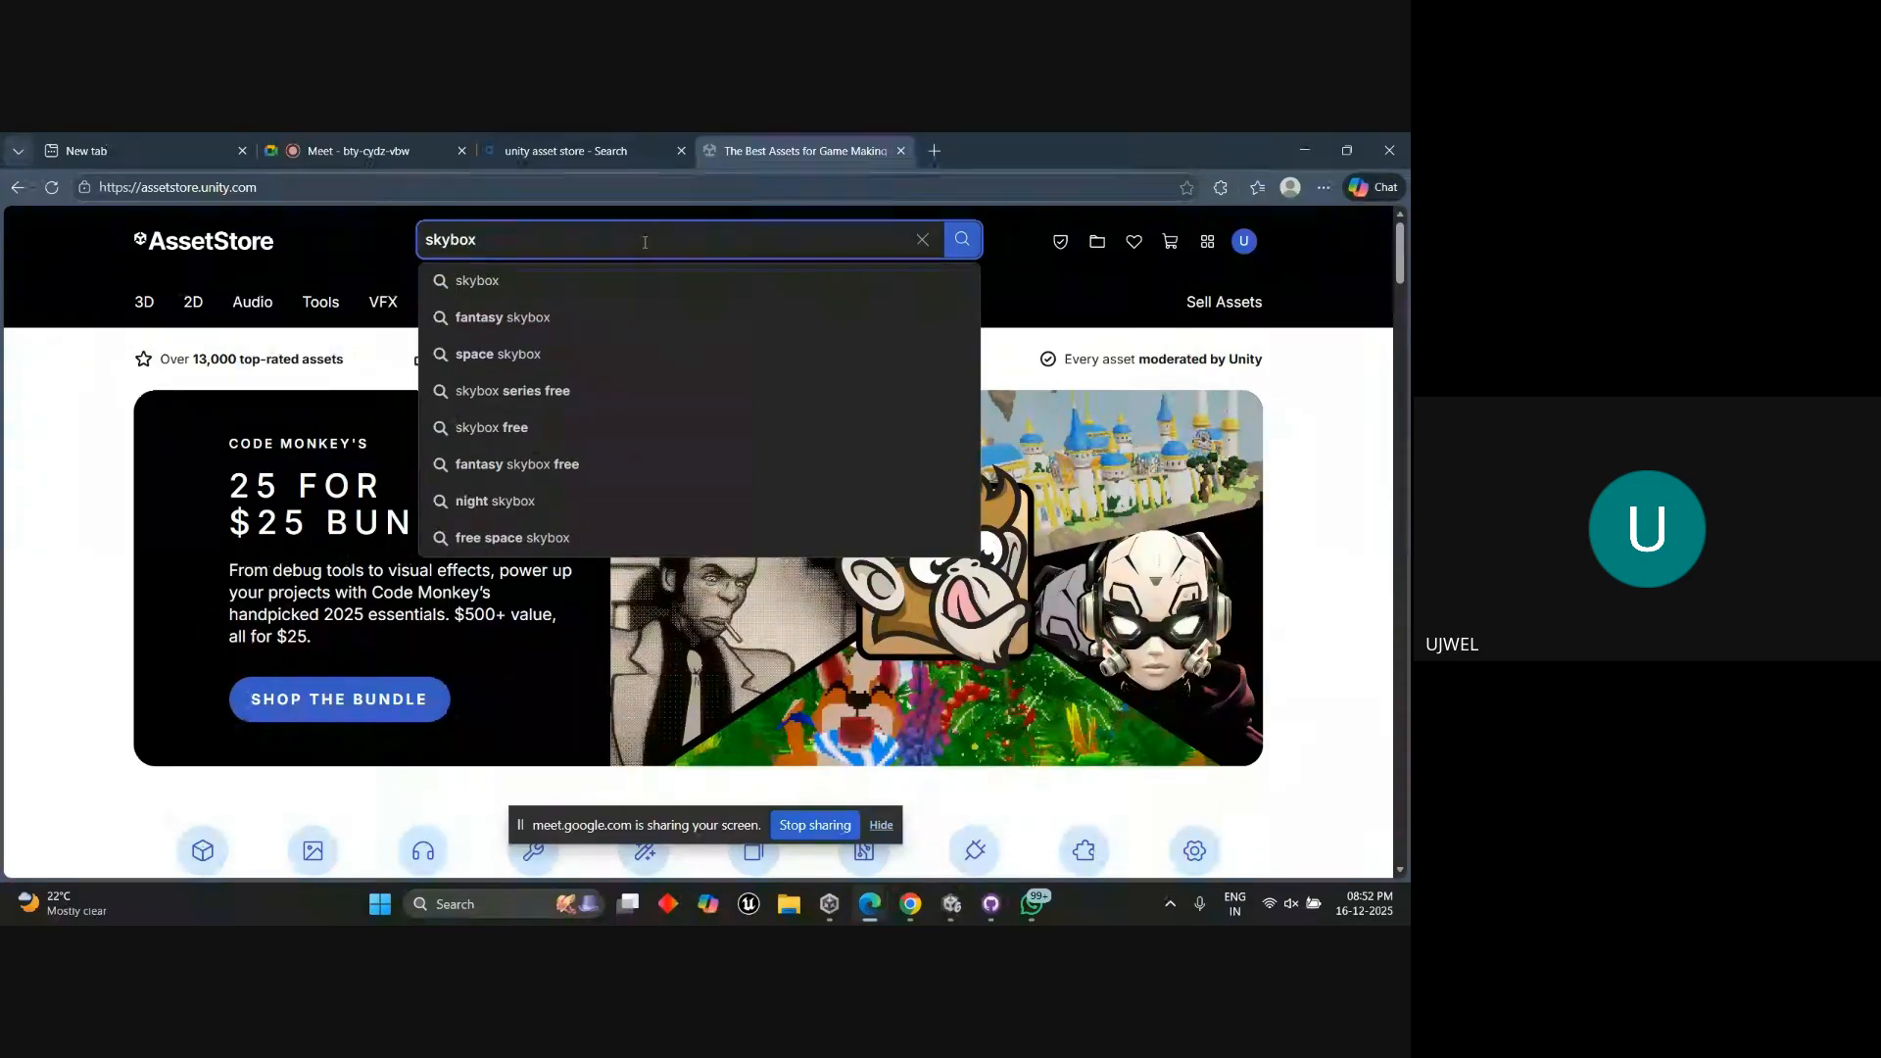
{"action": "left_click", "coordinate": [575, 281]}
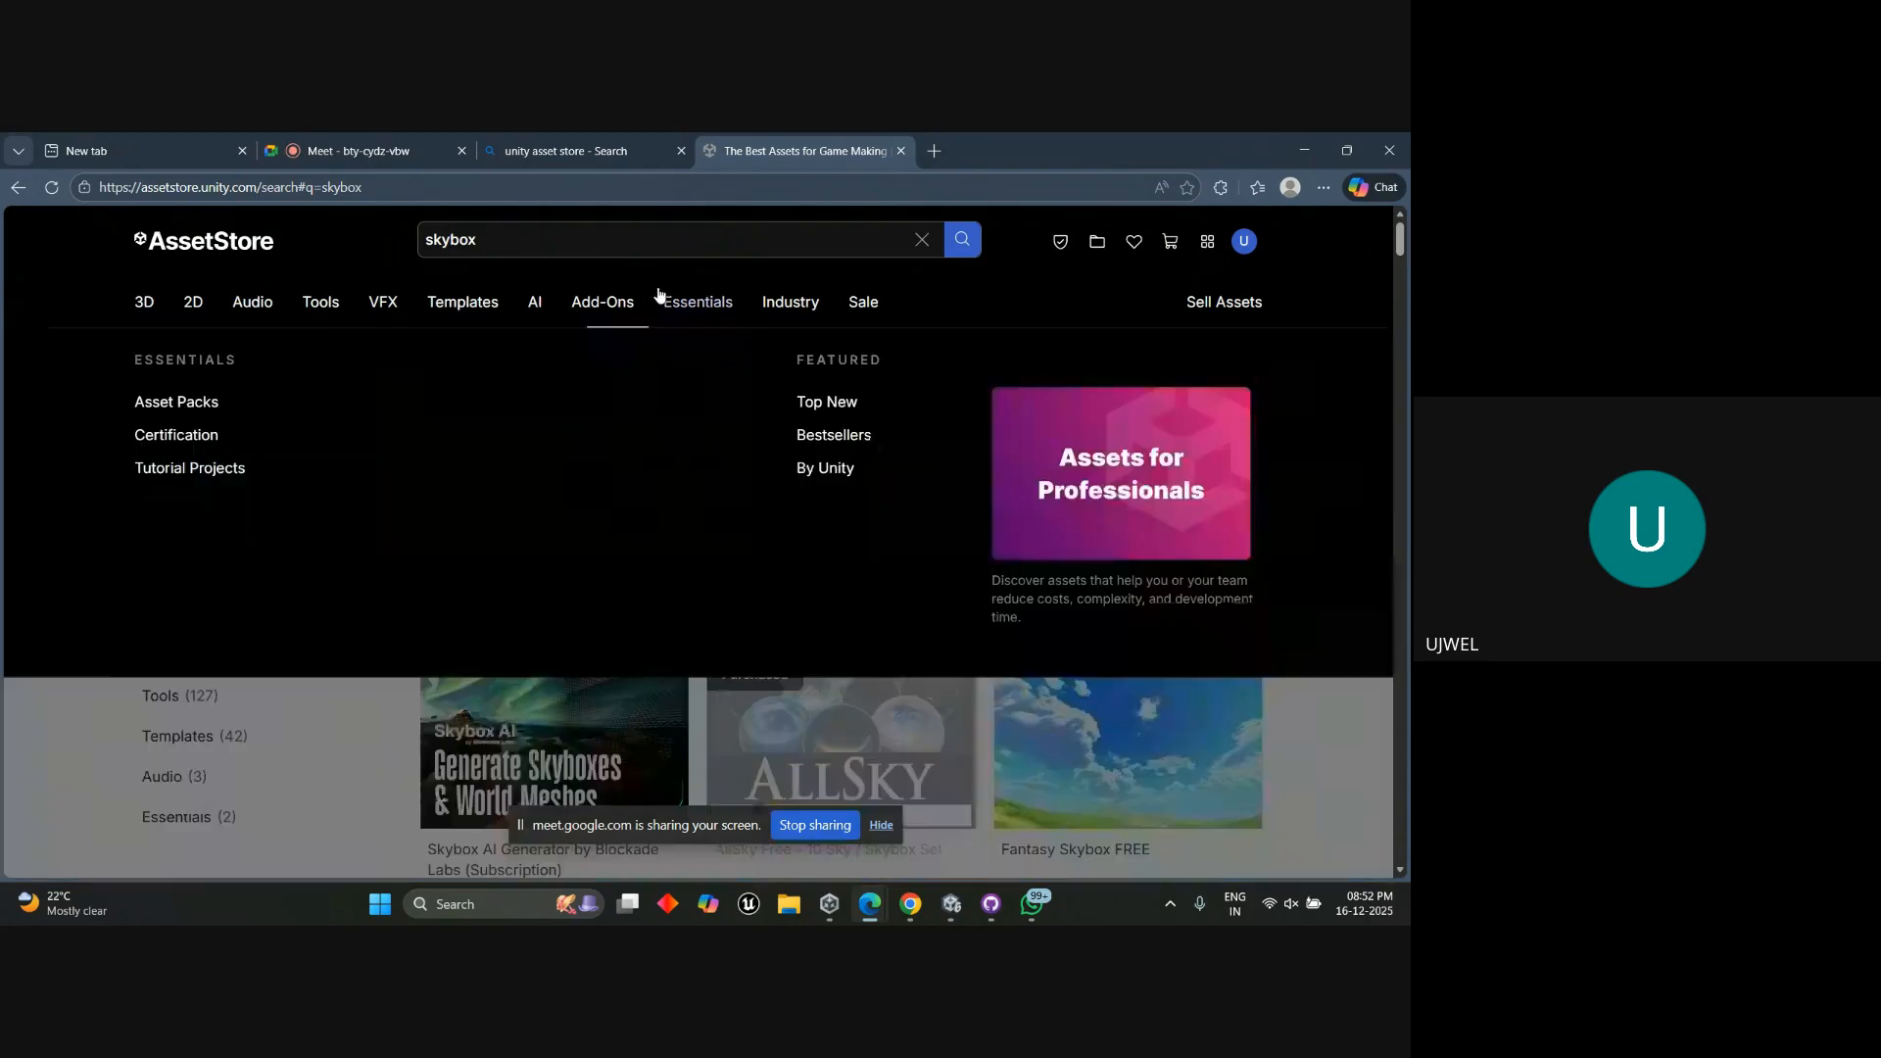
Open the Fantasy Skybox FREE page from the search results and try to add the package to My Assets.
{"action": "scroll", "coordinate": [645, 454], "scroll_direction": "down", "scroll_amount": 2}
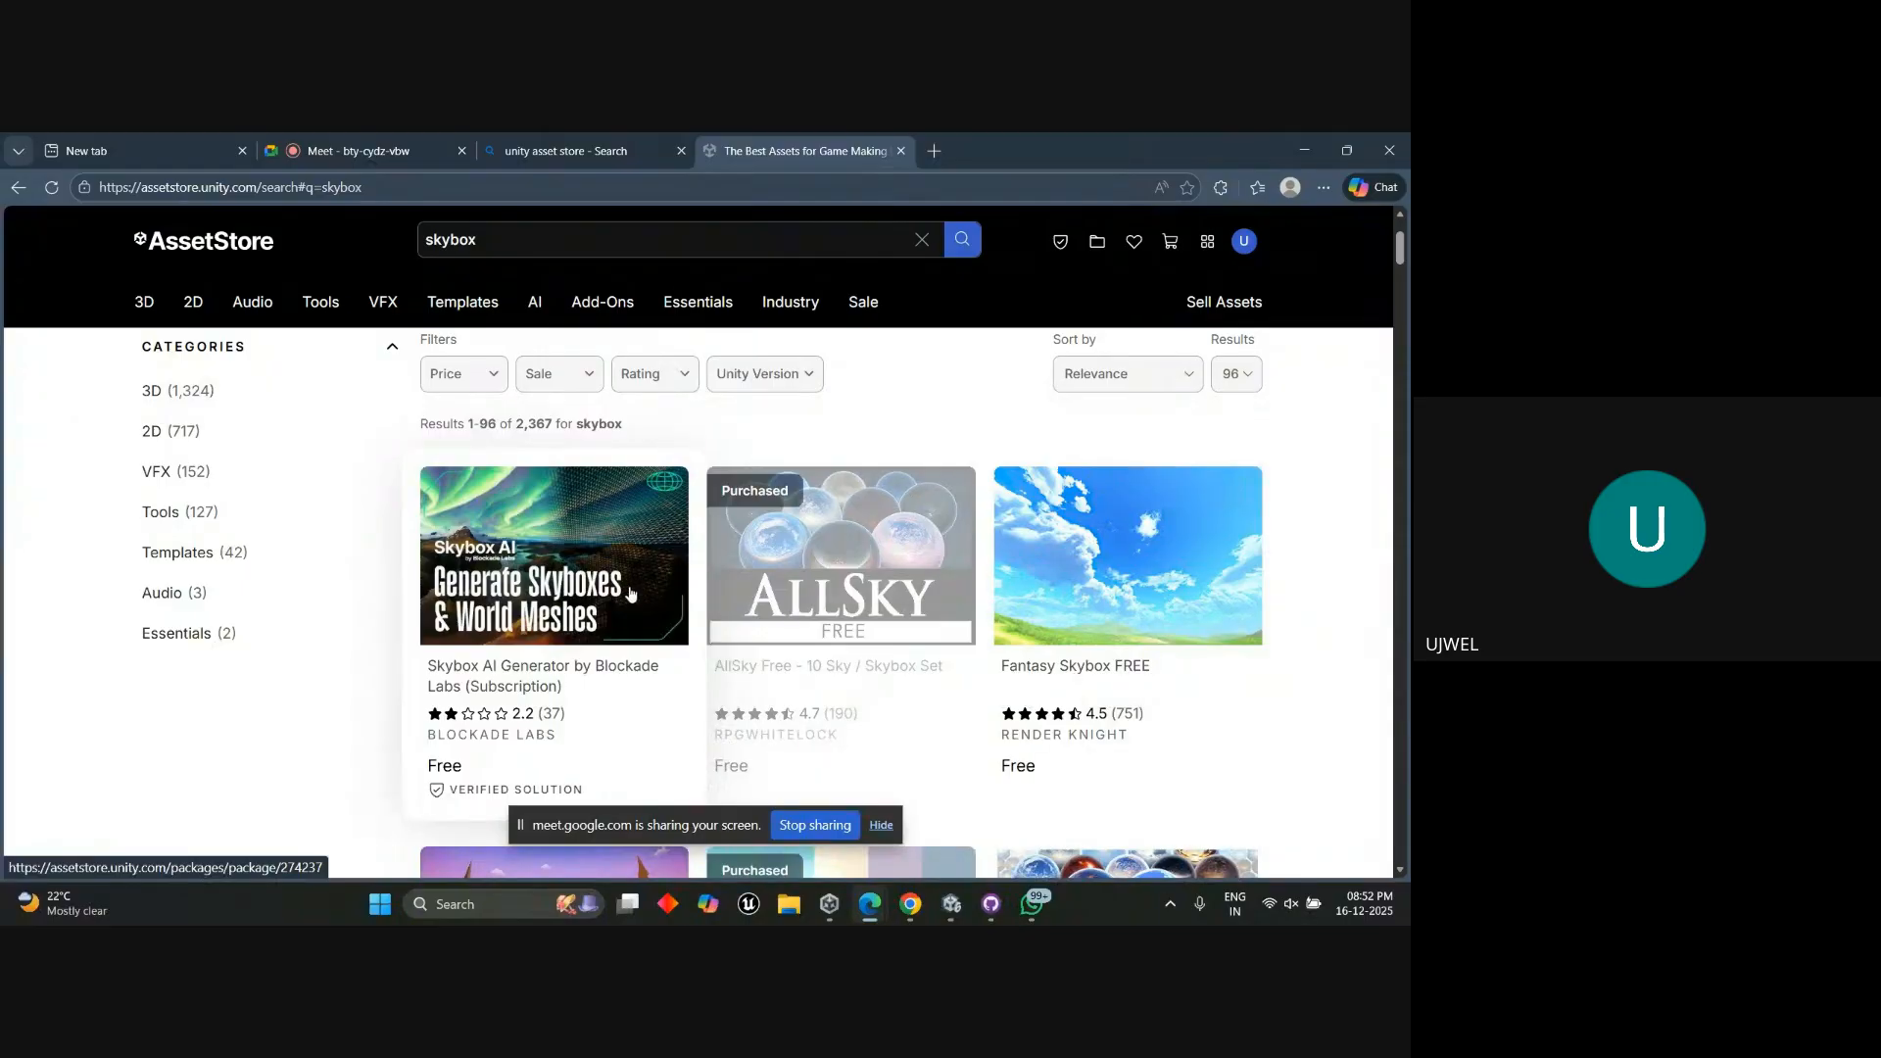
{"action": "scroll", "coordinate": [619, 591], "scroll_direction": "down", "scroll_amount": 1}
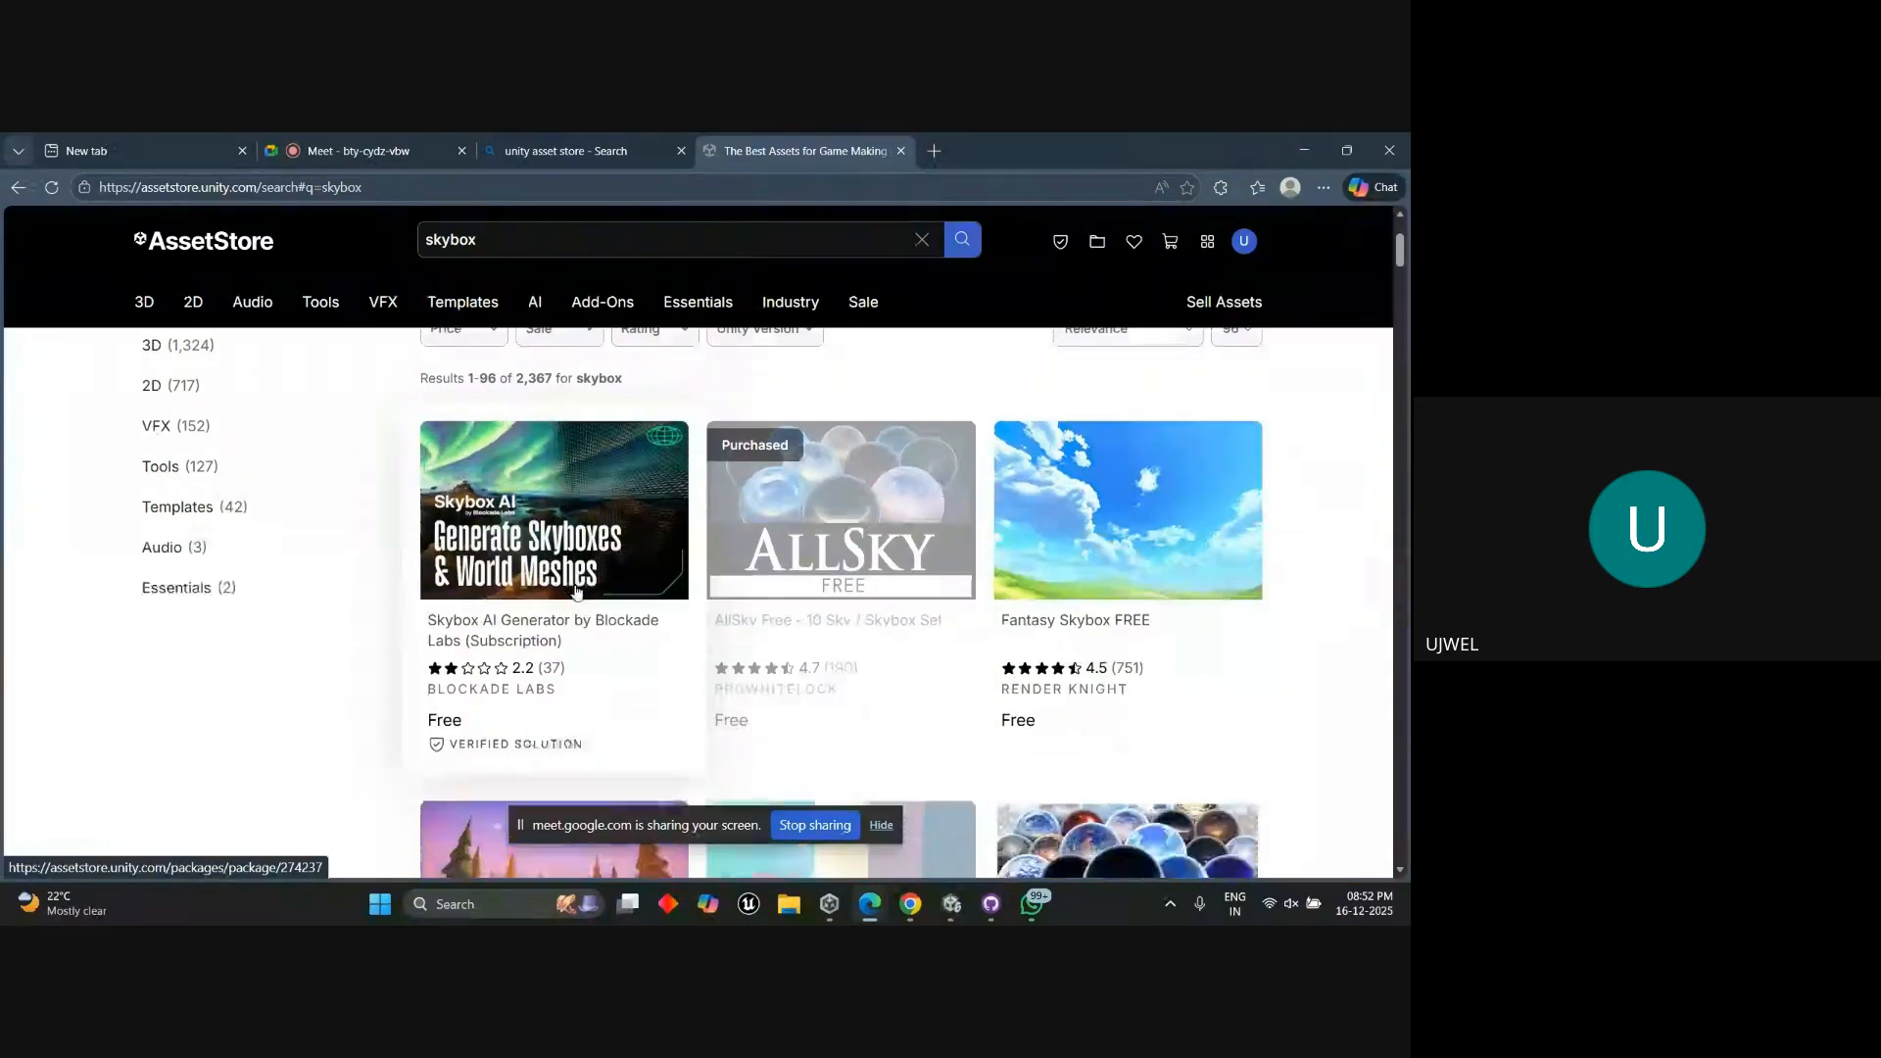
{"action": "scroll", "coordinate": [1155, 531], "scroll_direction": "down", "scroll_amount": 1}
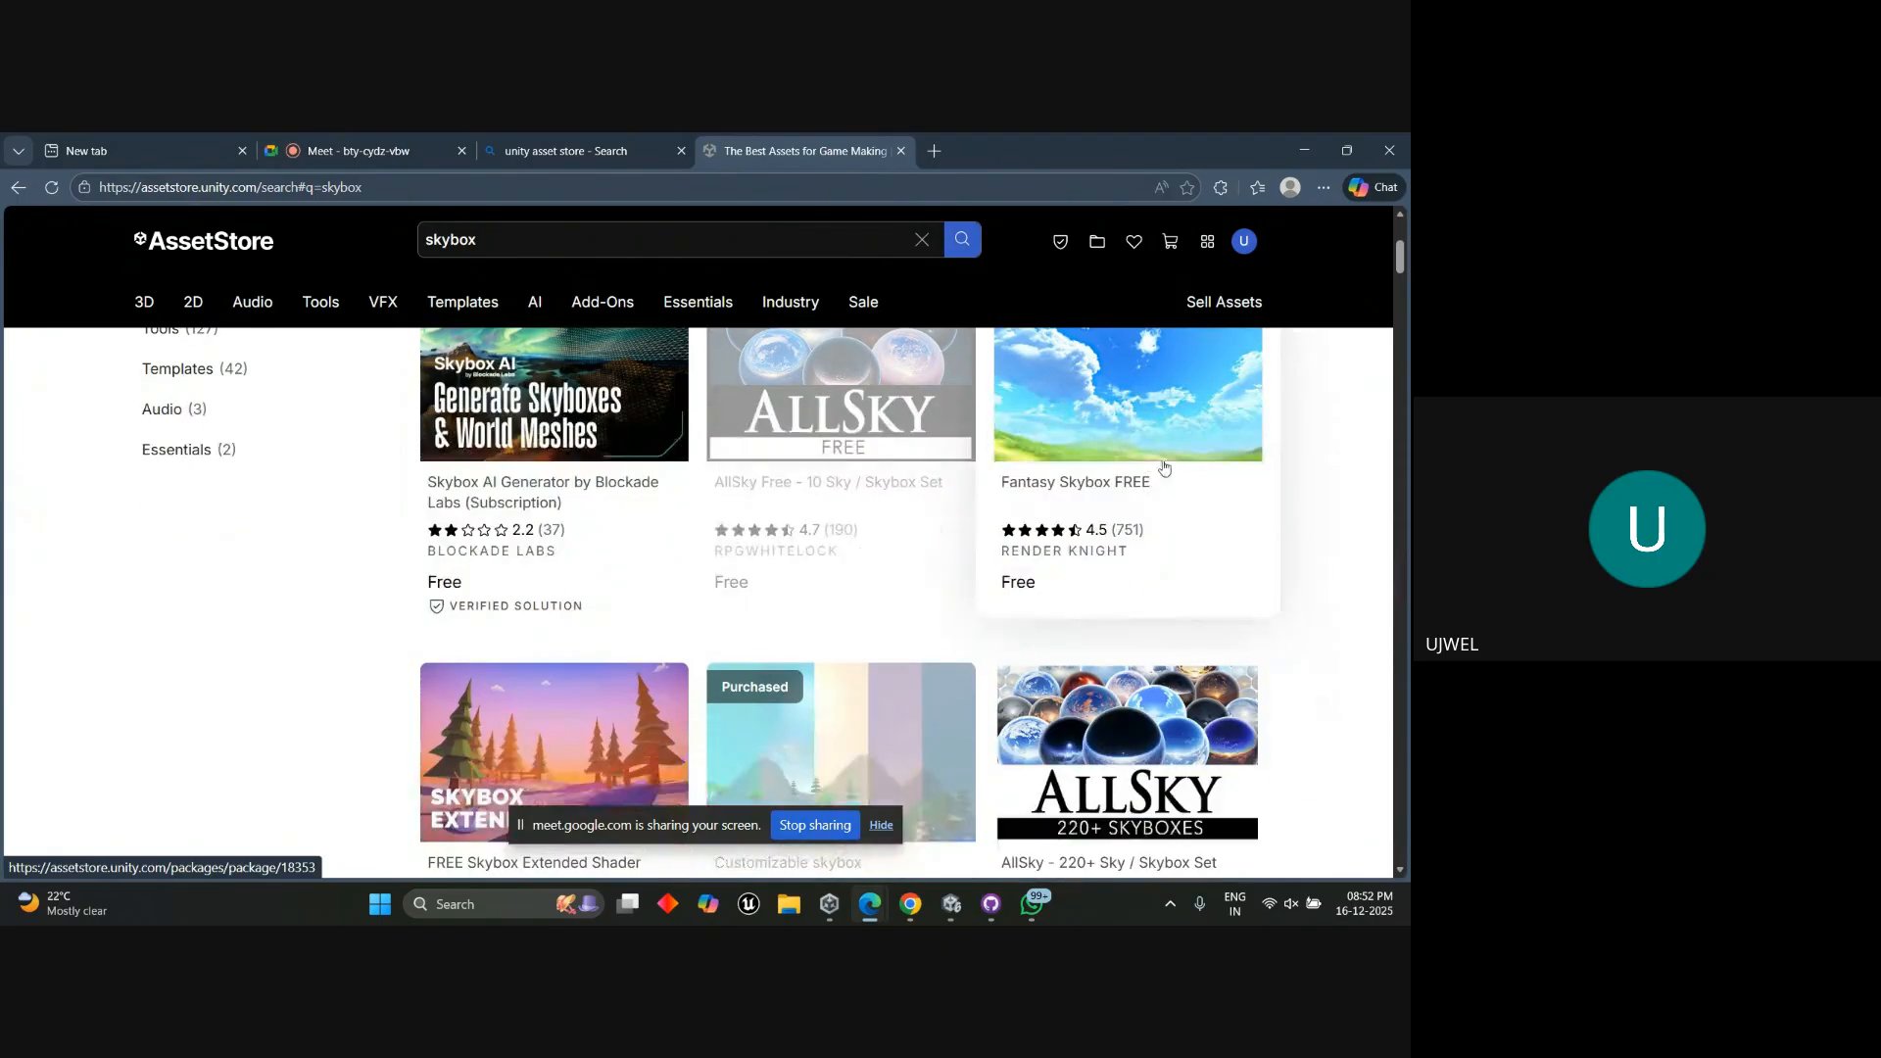
{"action": "left_click", "coordinate": [1159, 432]}
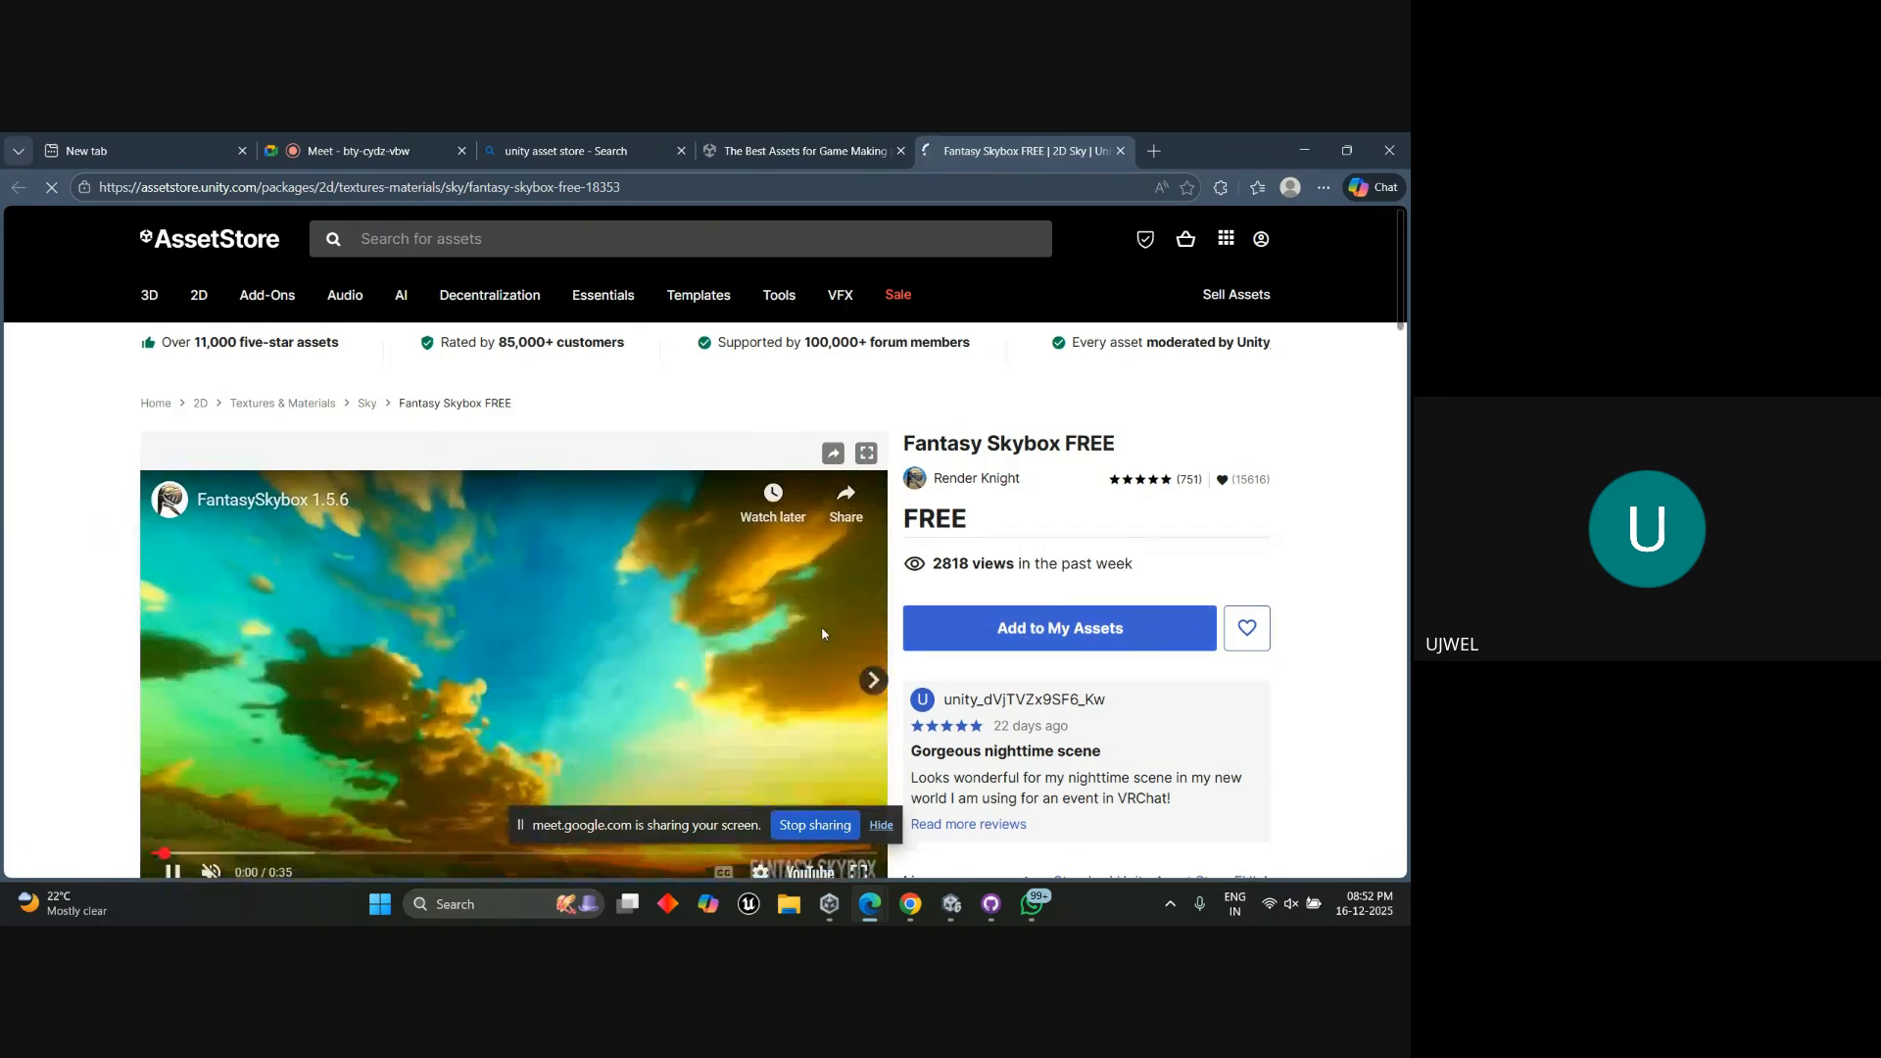
{"action": "scroll", "coordinate": [1029, 627], "scroll_direction": "down", "scroll_amount": 1}
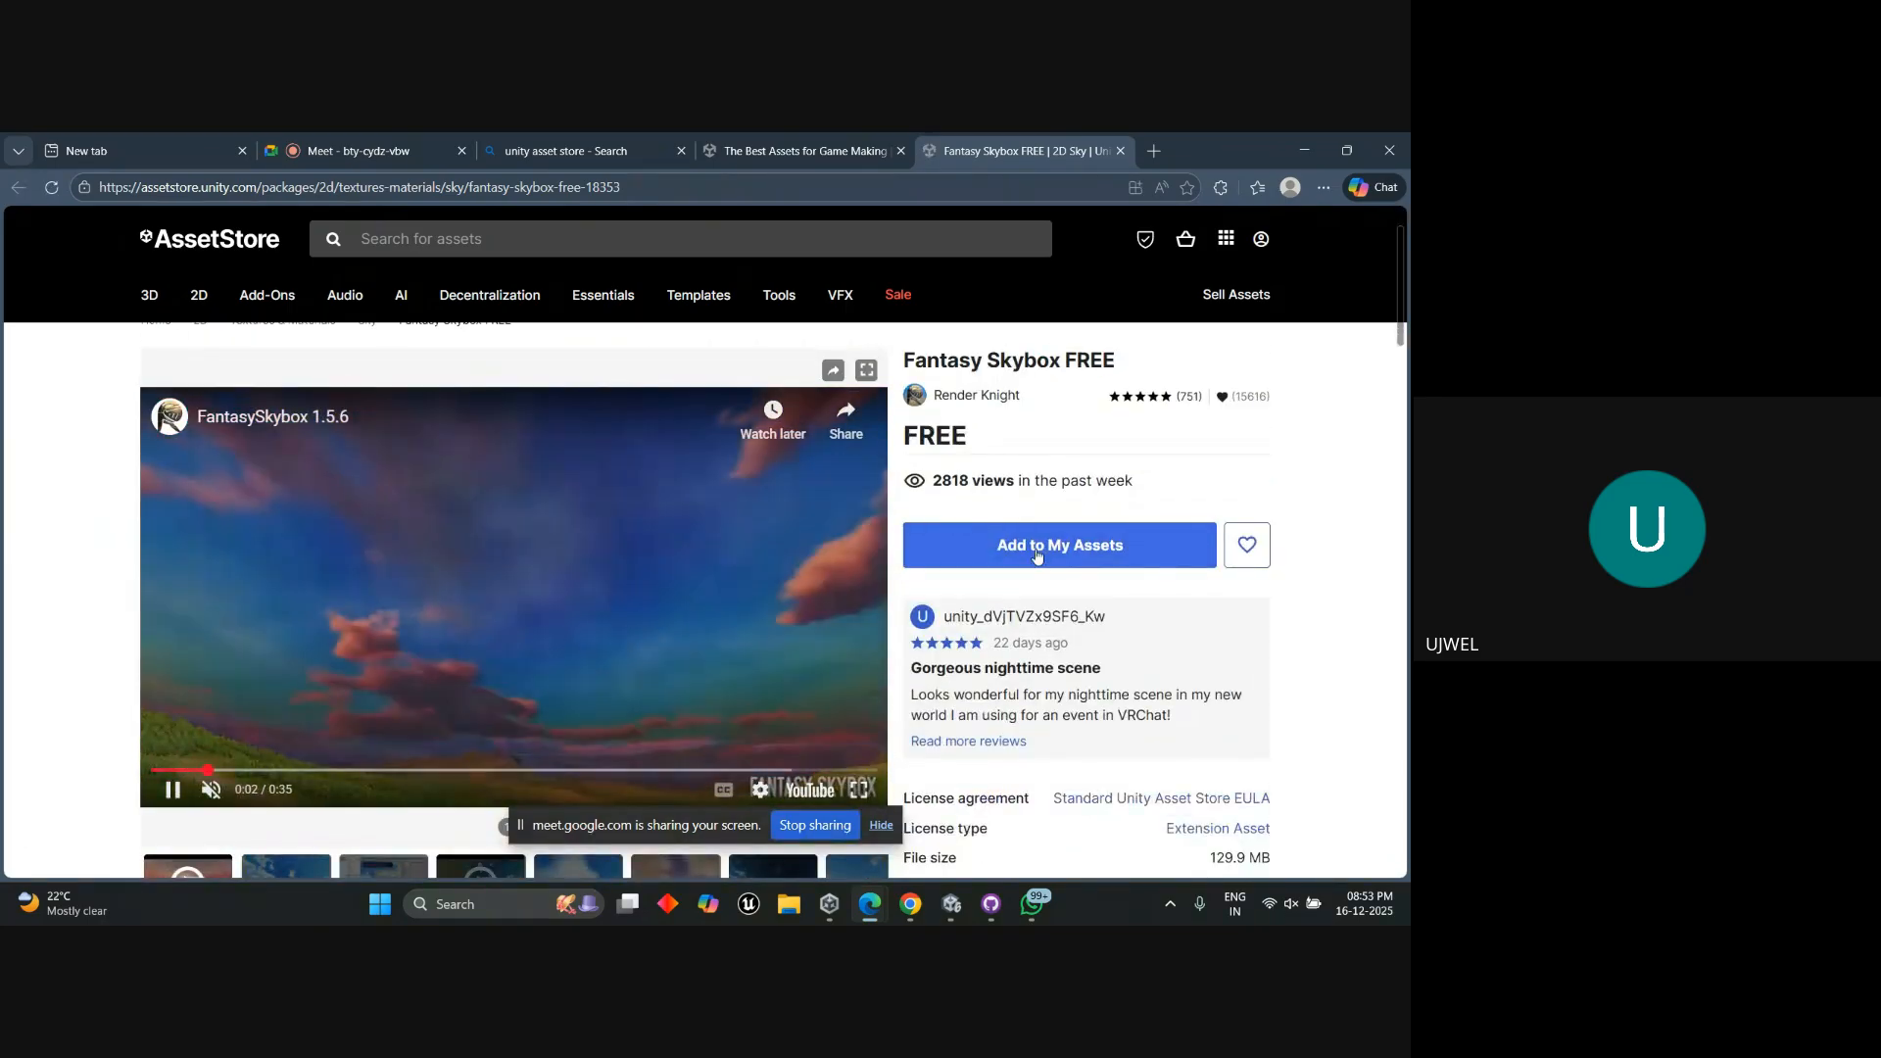
{"action": "scroll", "coordinate": [1038, 555], "scroll_direction": "down", "scroll_amount": 1}
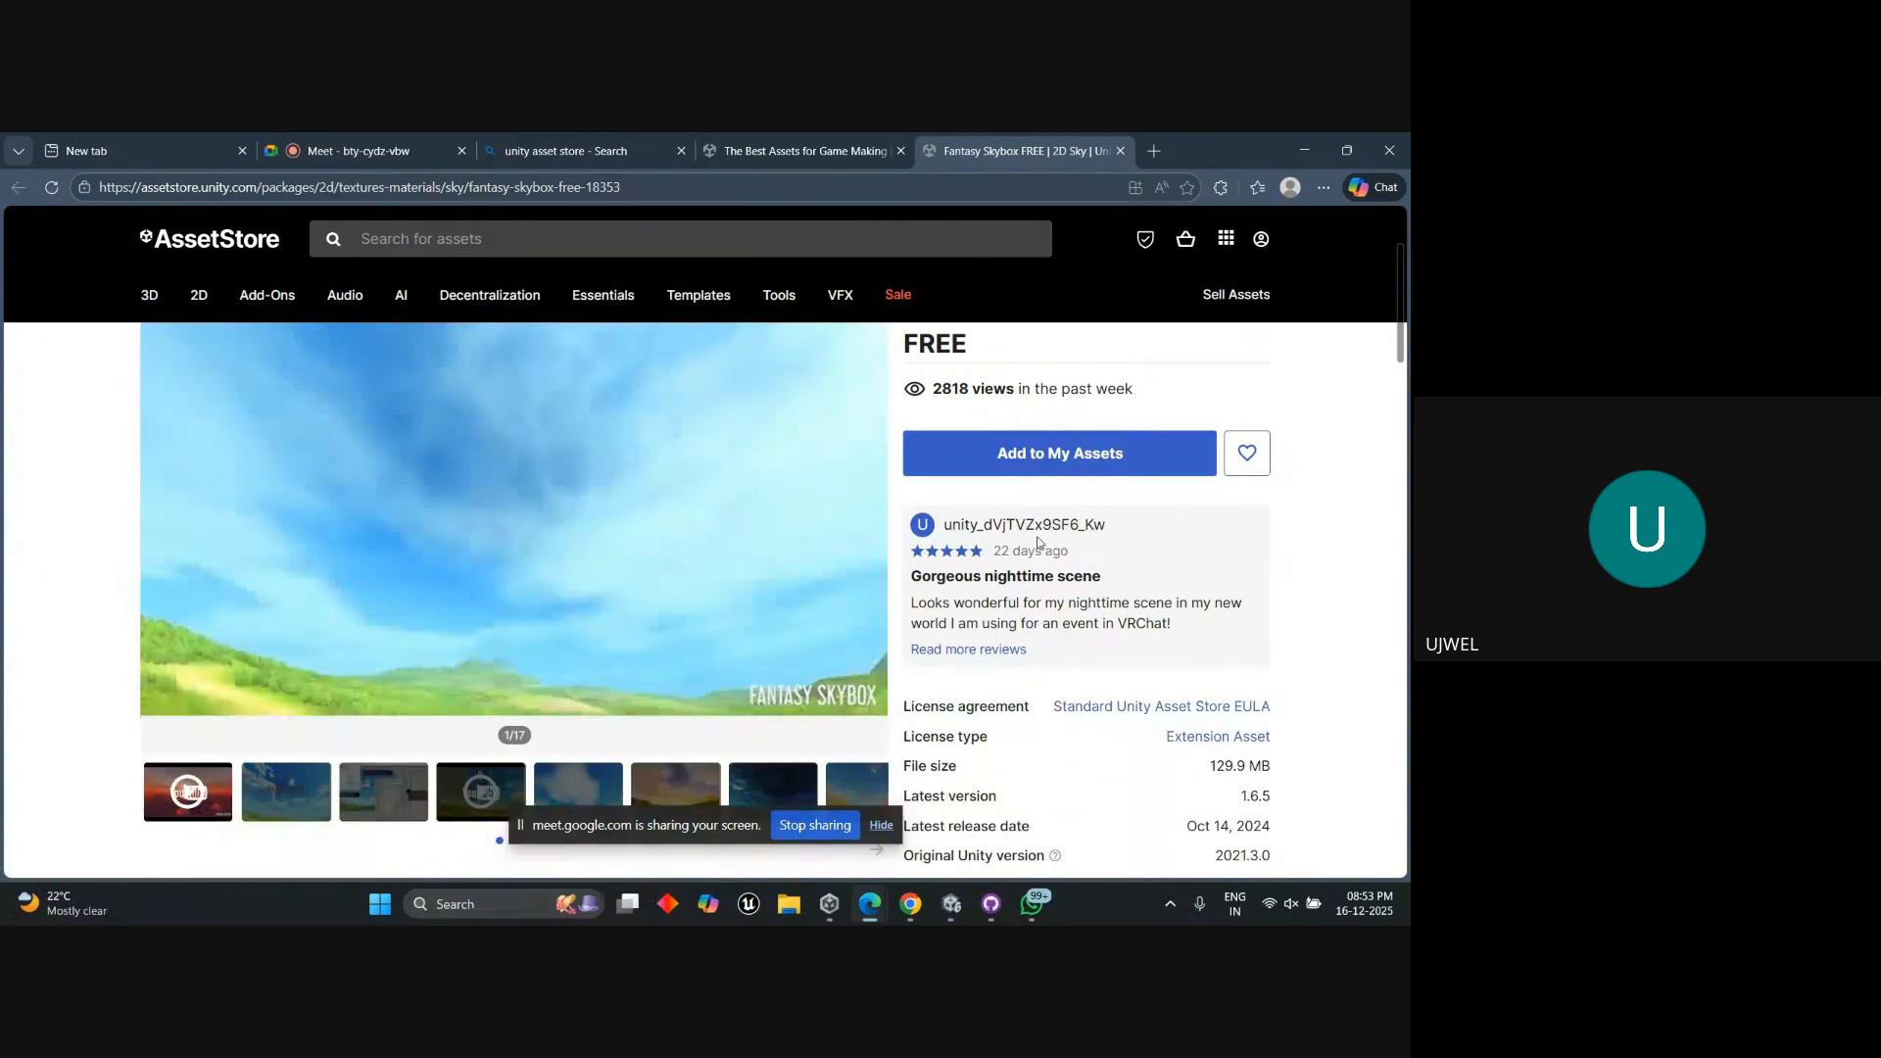
{"action": "left_click", "coordinate": [1045, 463]}
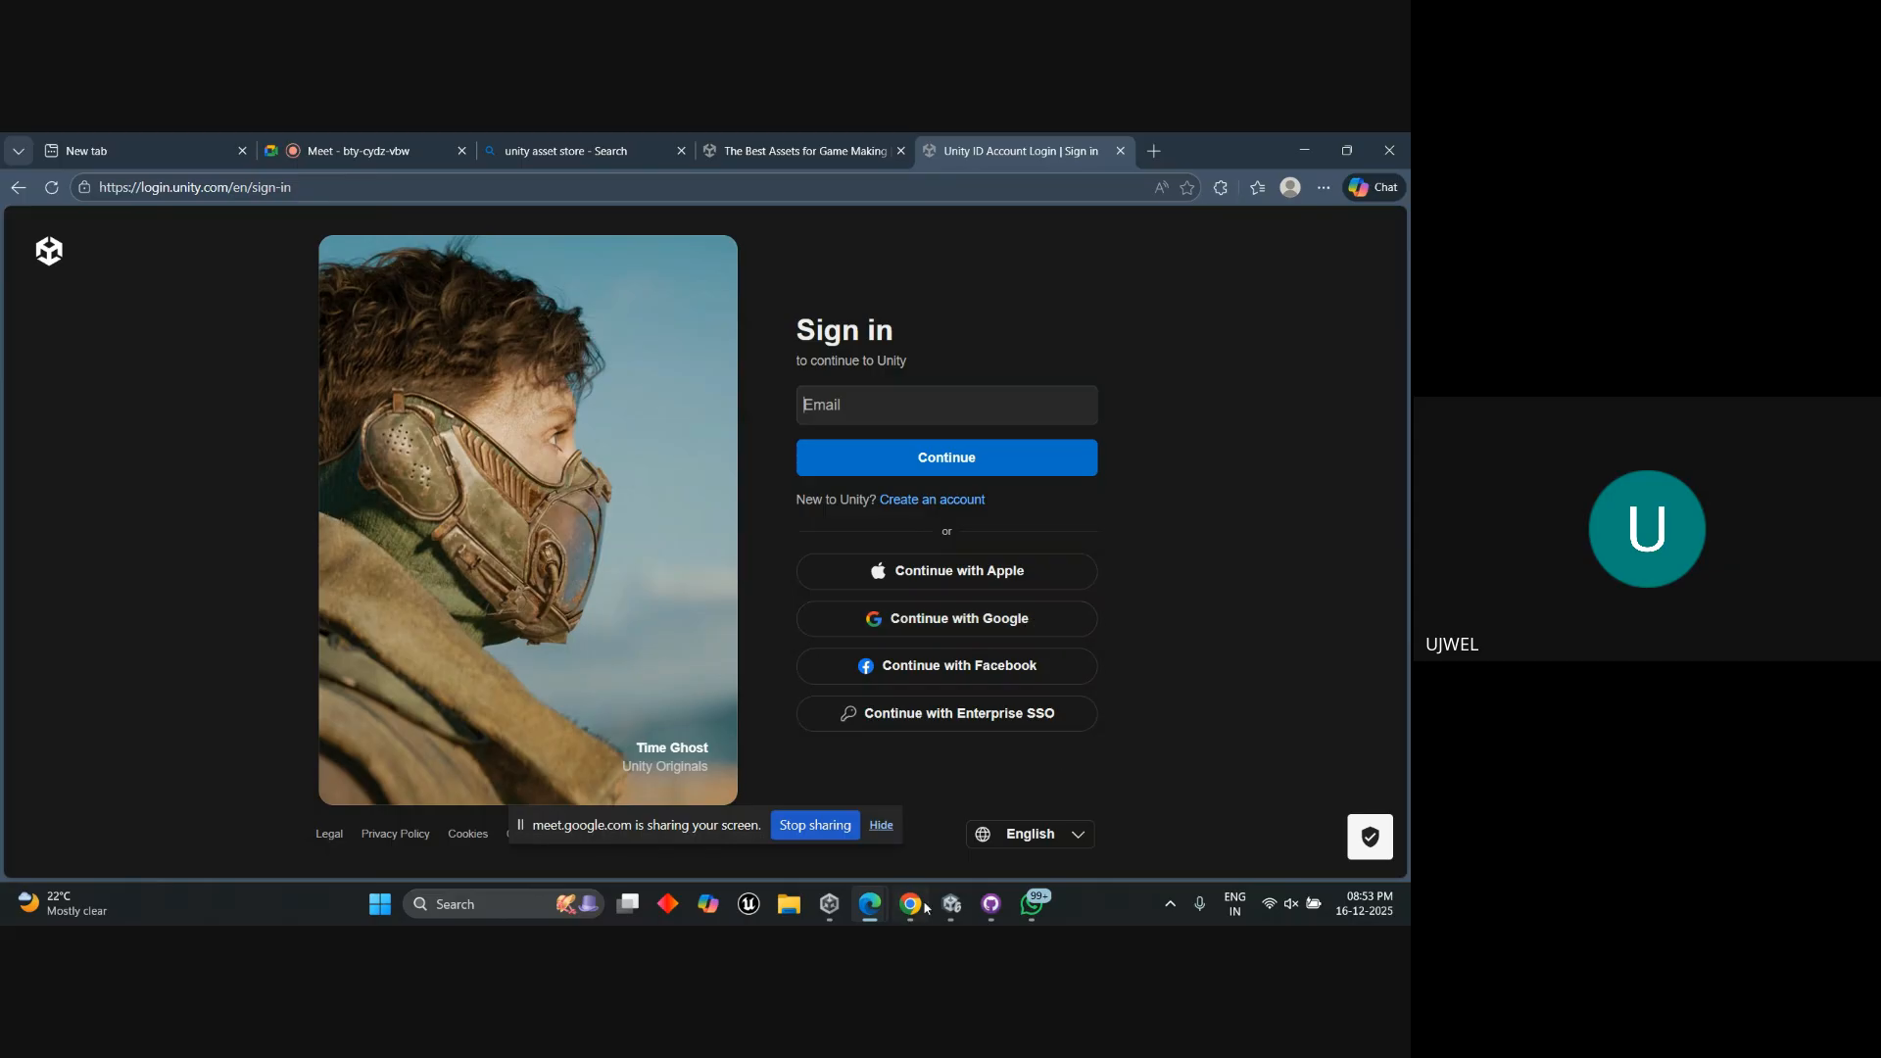
Return to the Google Meet call and change the presentation to the Mulearn Bootcamp Unity window.
{"action": "mouse_move", "coordinate": [872, 914]}
{"action": "left_click", "coordinate": [797, 818]}
{"action": "left_click", "coordinate": [344, 145]}
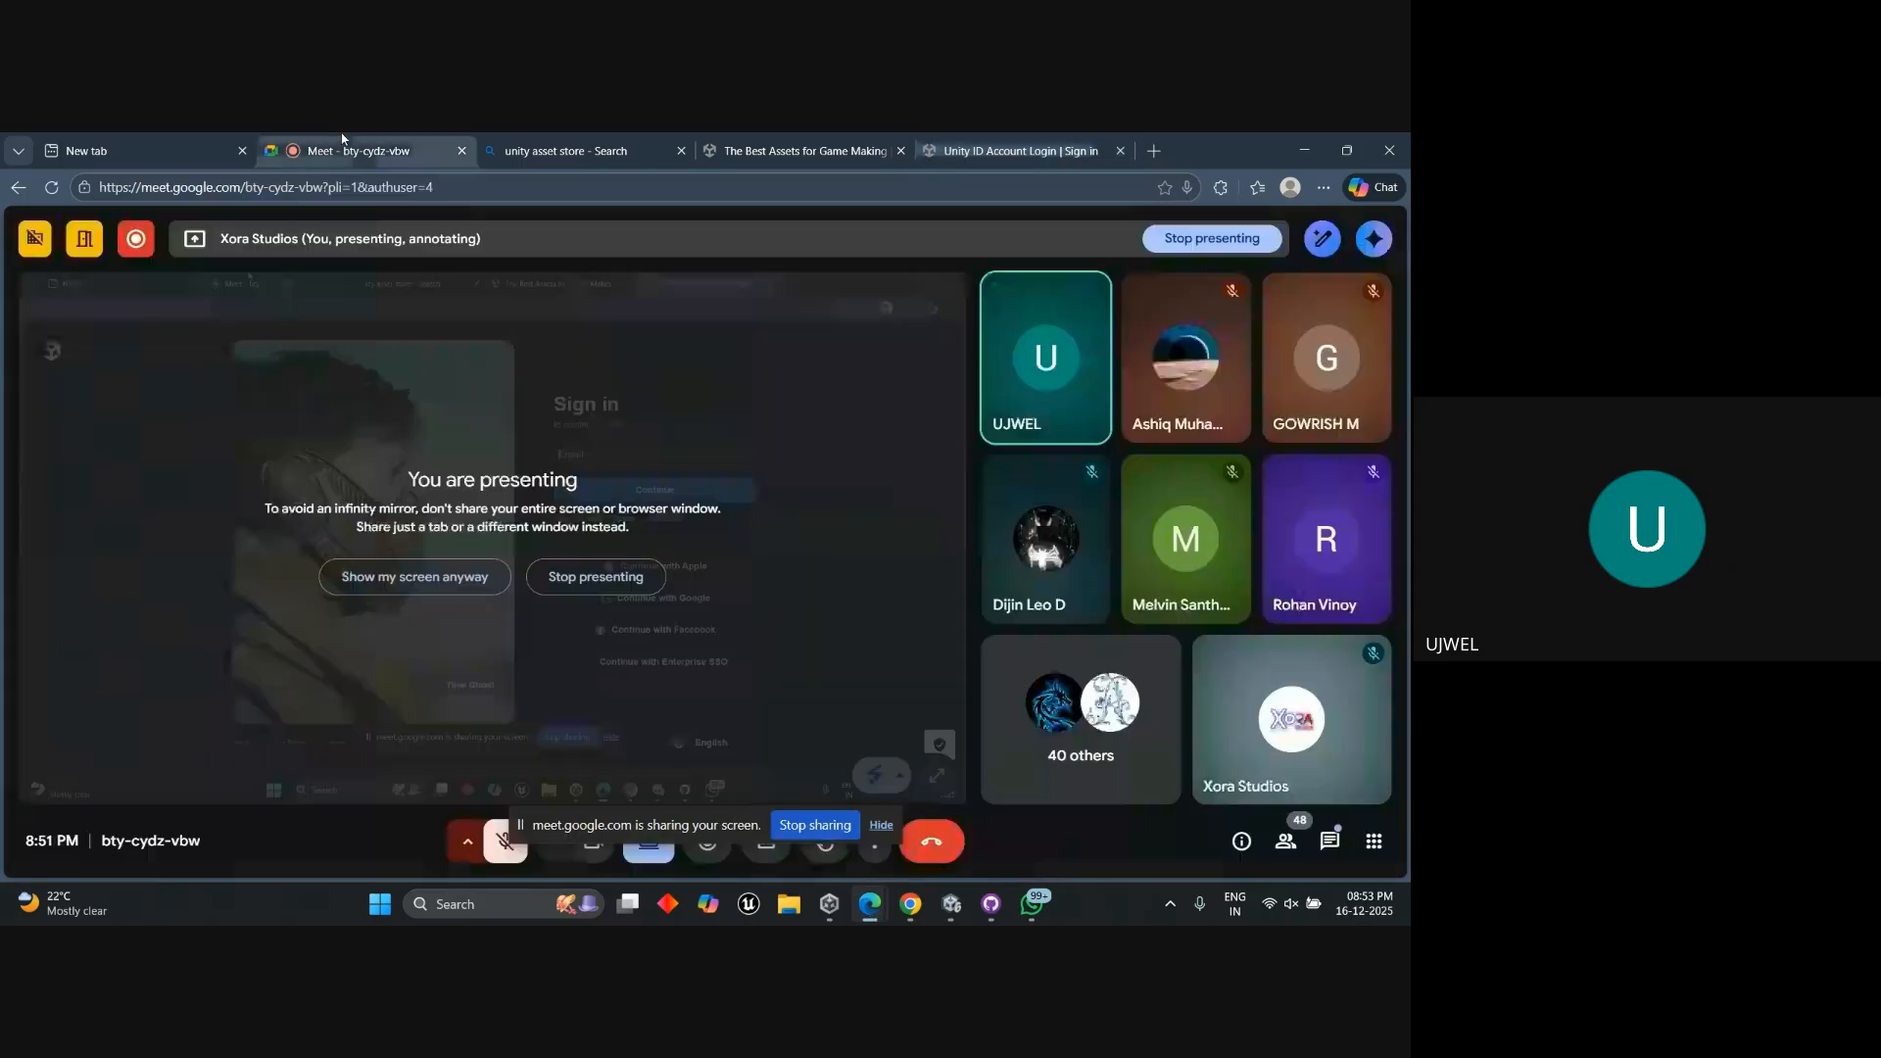
{"action": "left_click", "coordinate": [645, 856]}
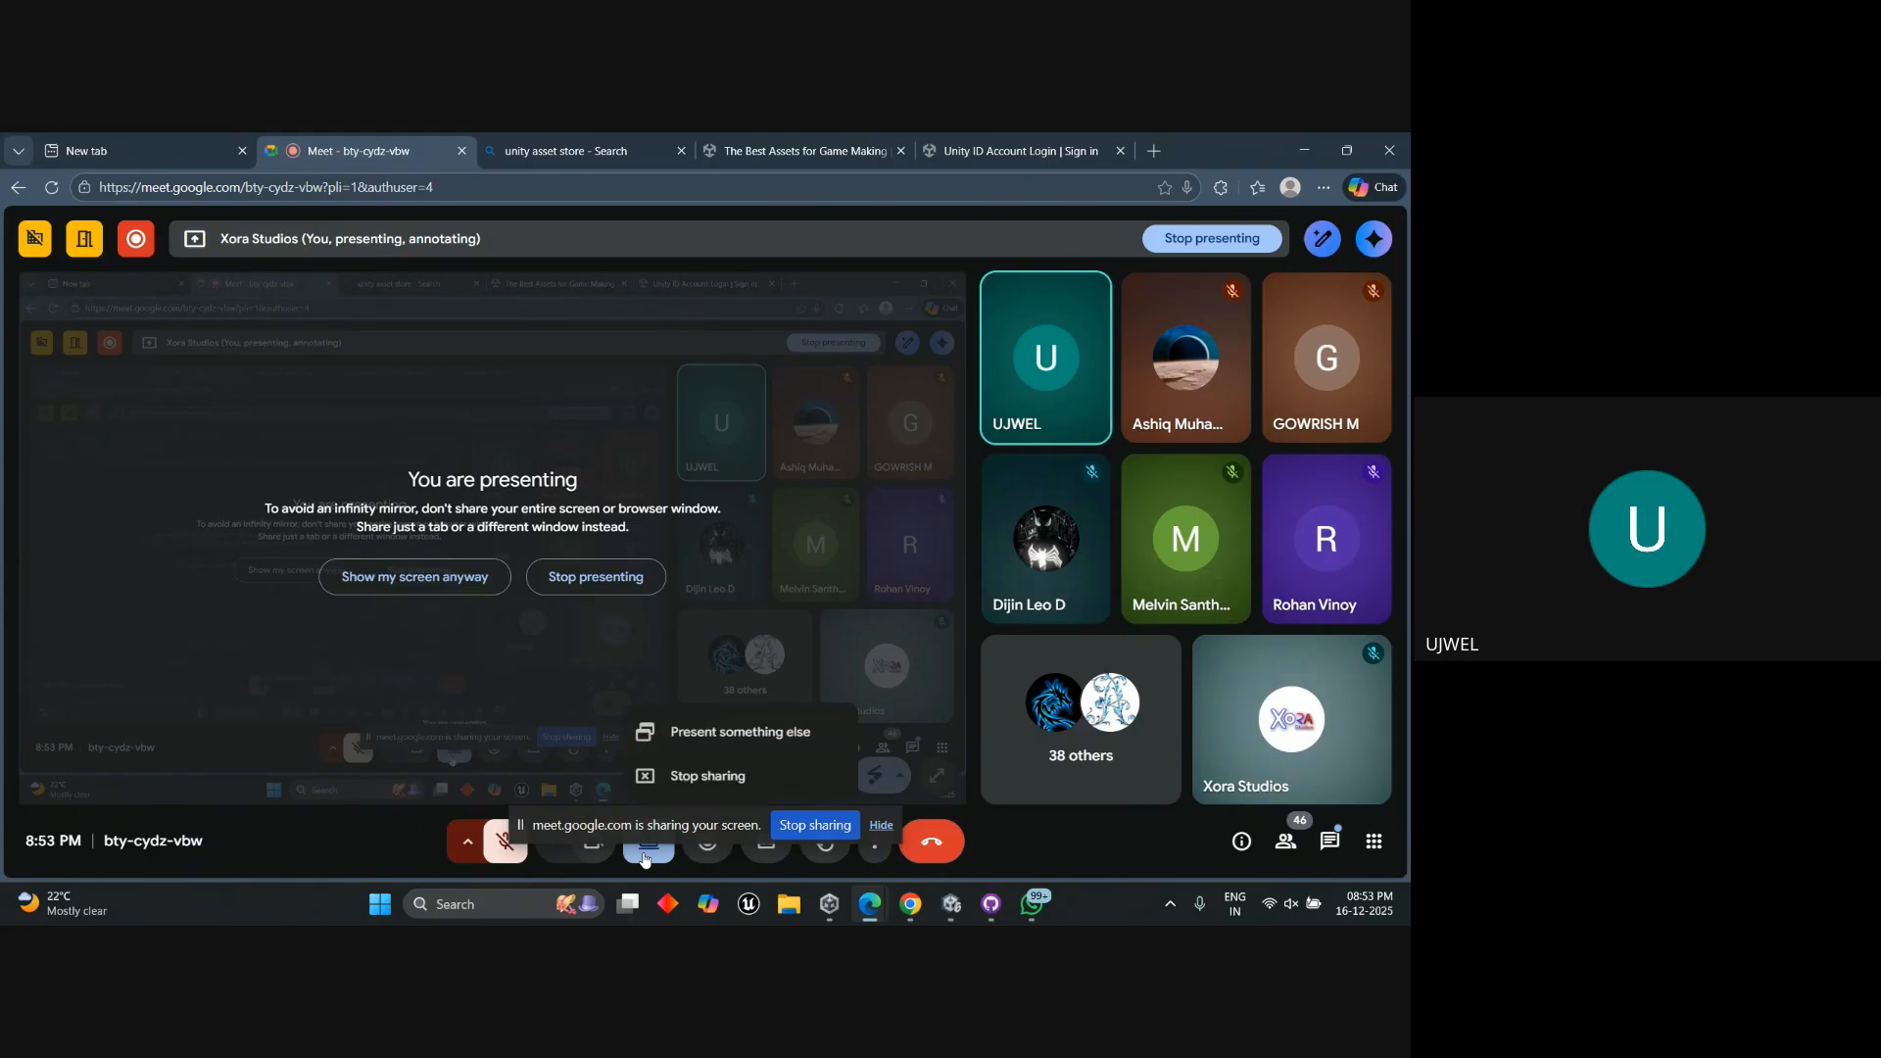
{"action": "left_click", "coordinate": [697, 747]}
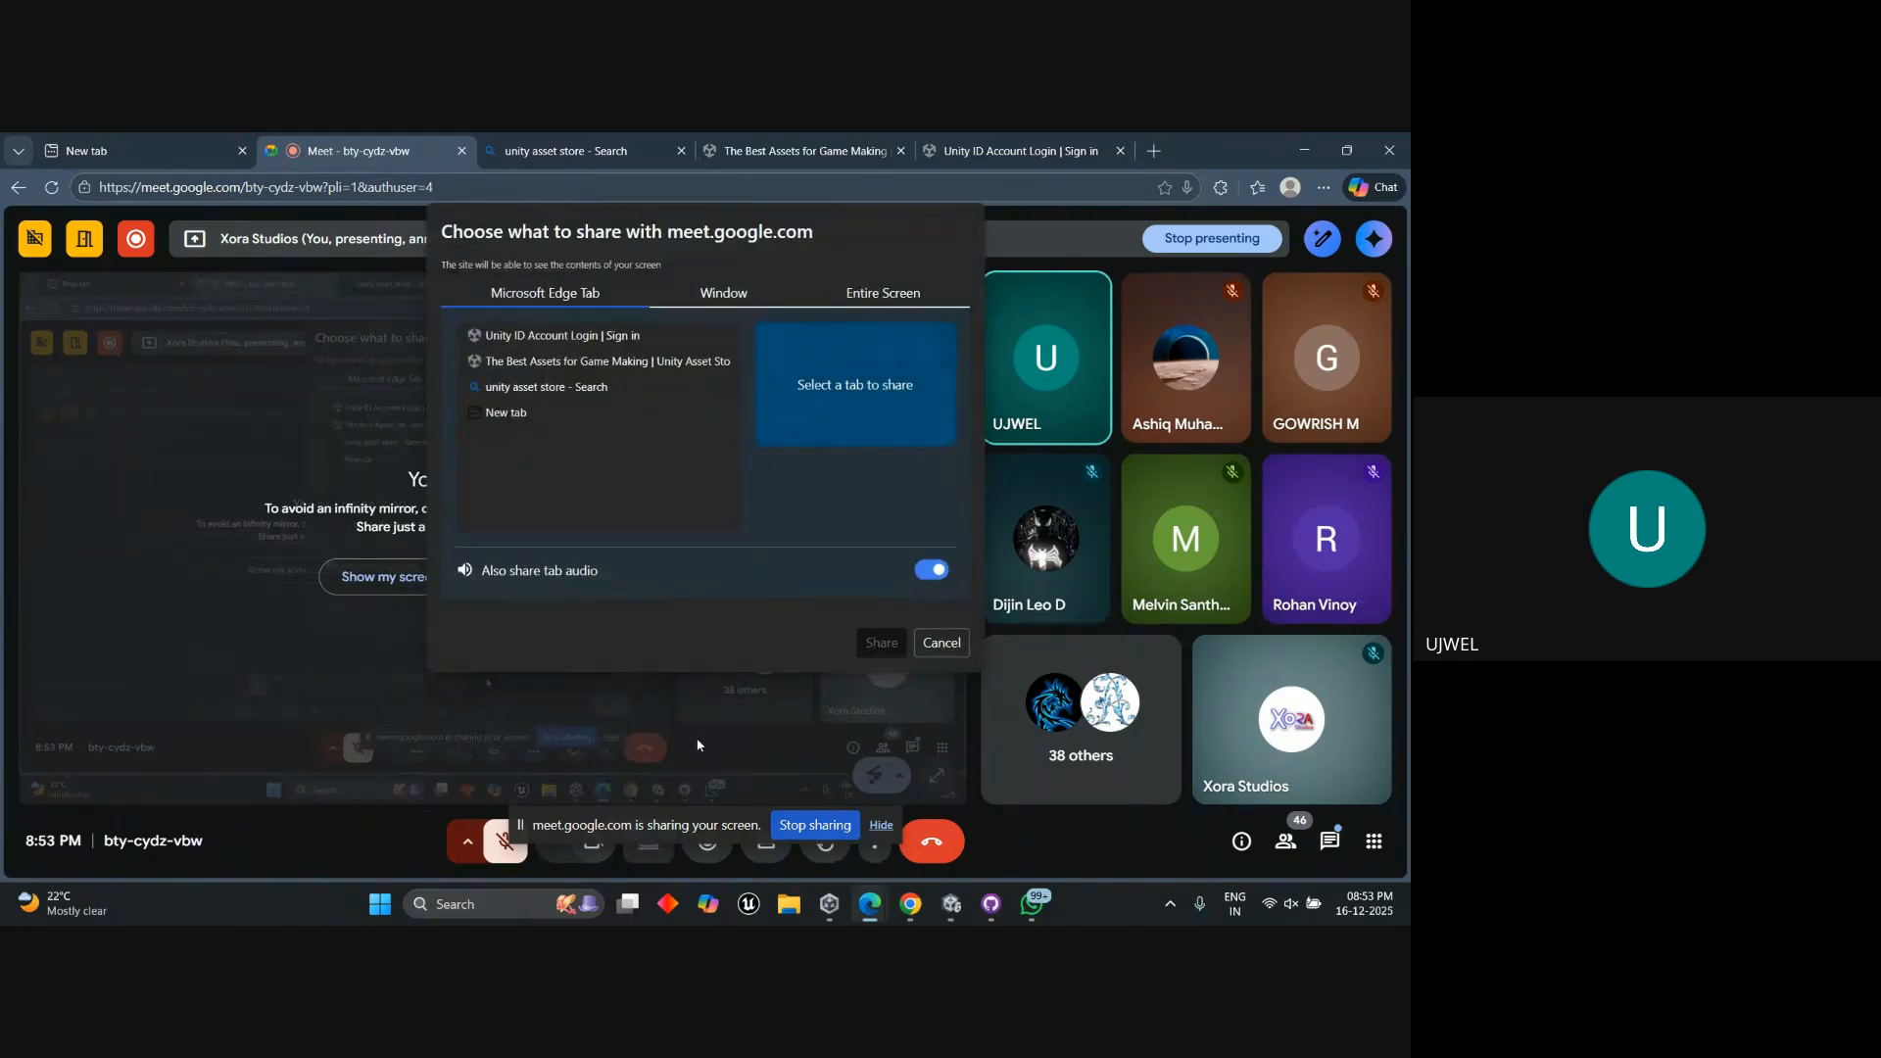
{"action": "left_click", "coordinate": [725, 294]}
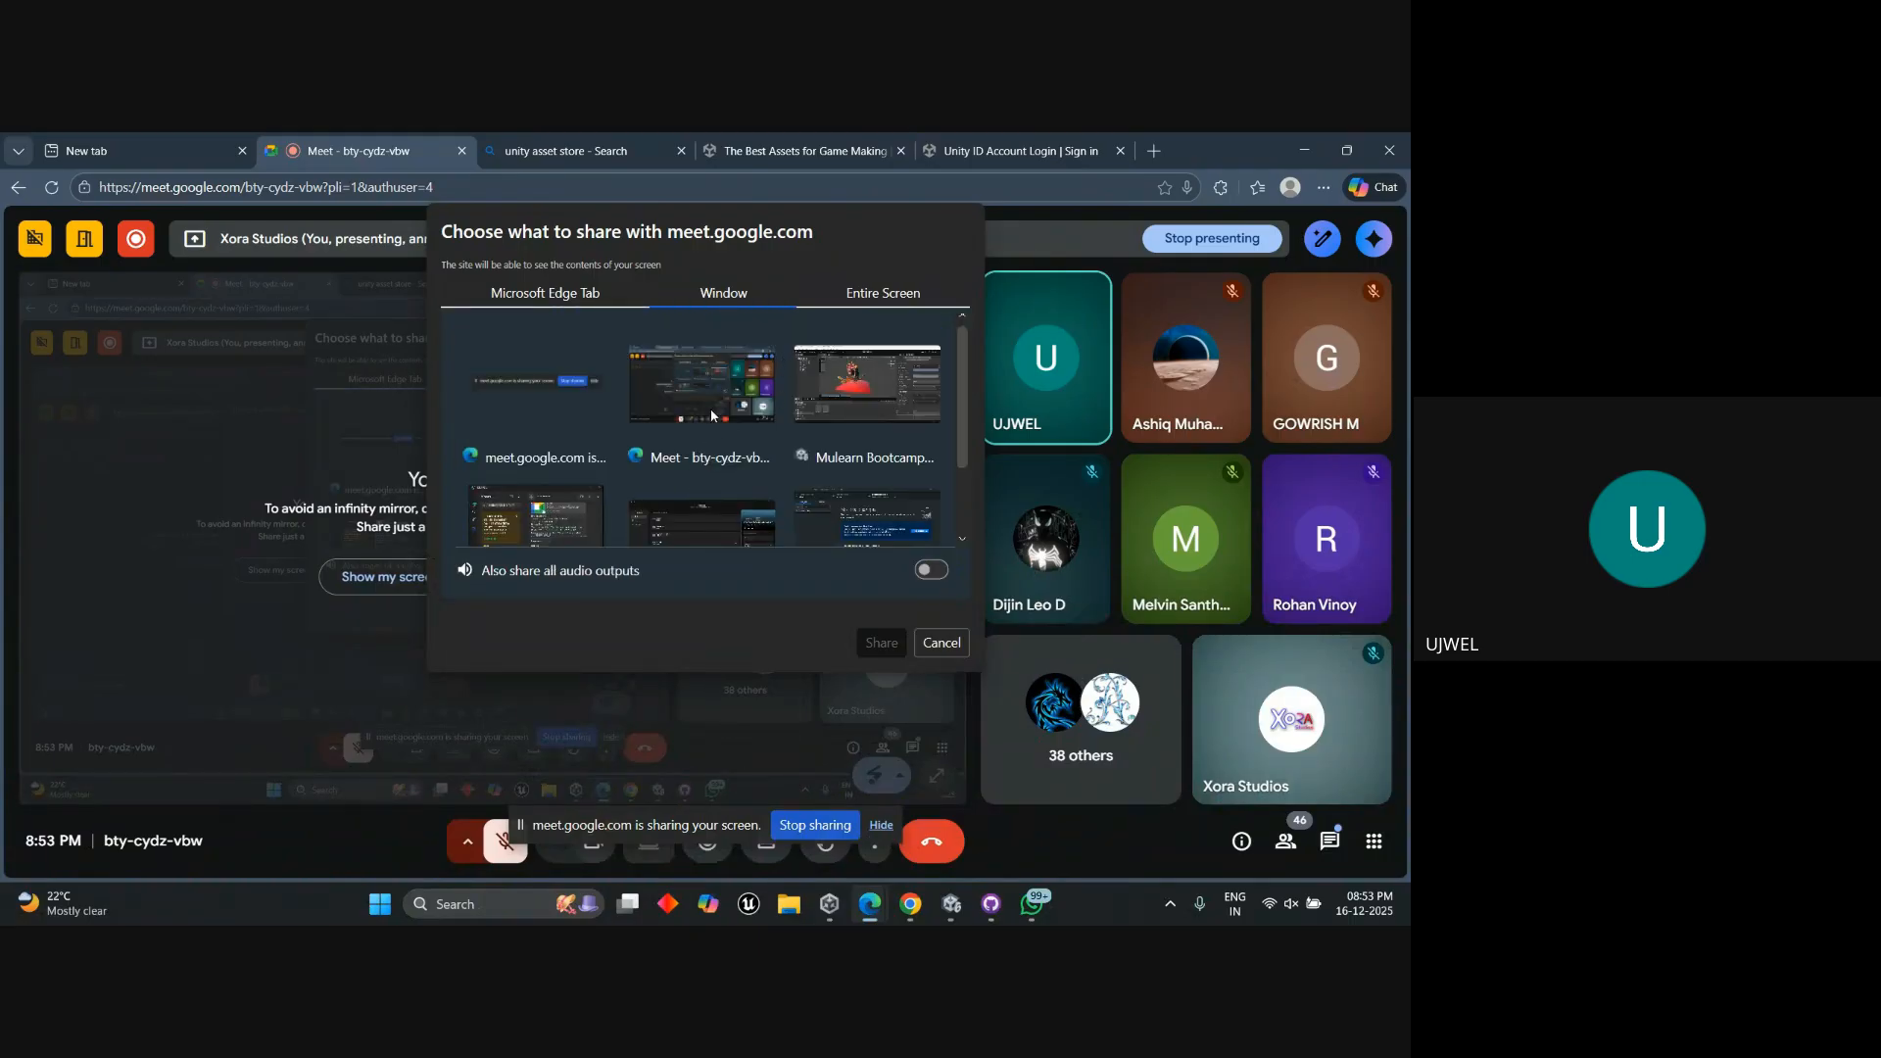
{"action": "left_click", "coordinate": [833, 379]}
{"action": "left_click", "coordinate": [882, 643]}
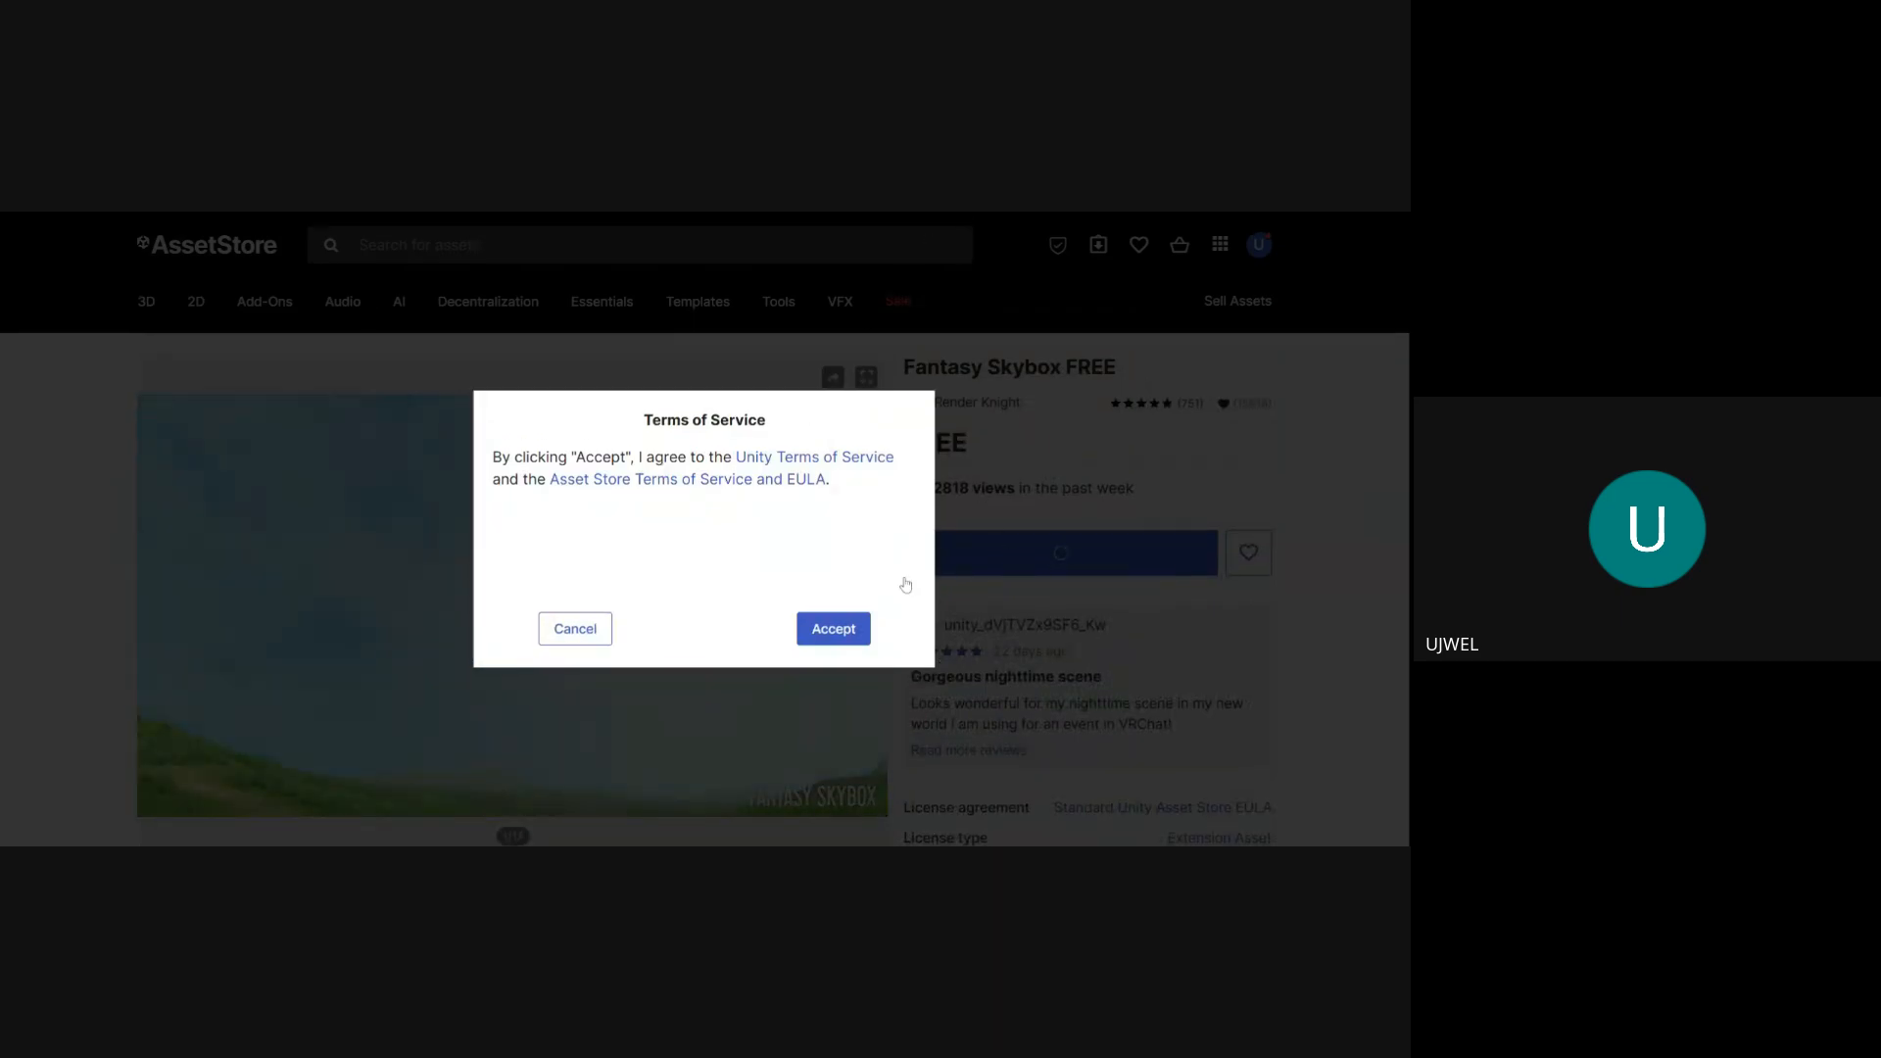
Accept the Asset Store terms to add Fantasy Skybox FREE to My Assets, and switch to Unity's Package Manager.
{"action": "left_click", "coordinate": [833, 629]}
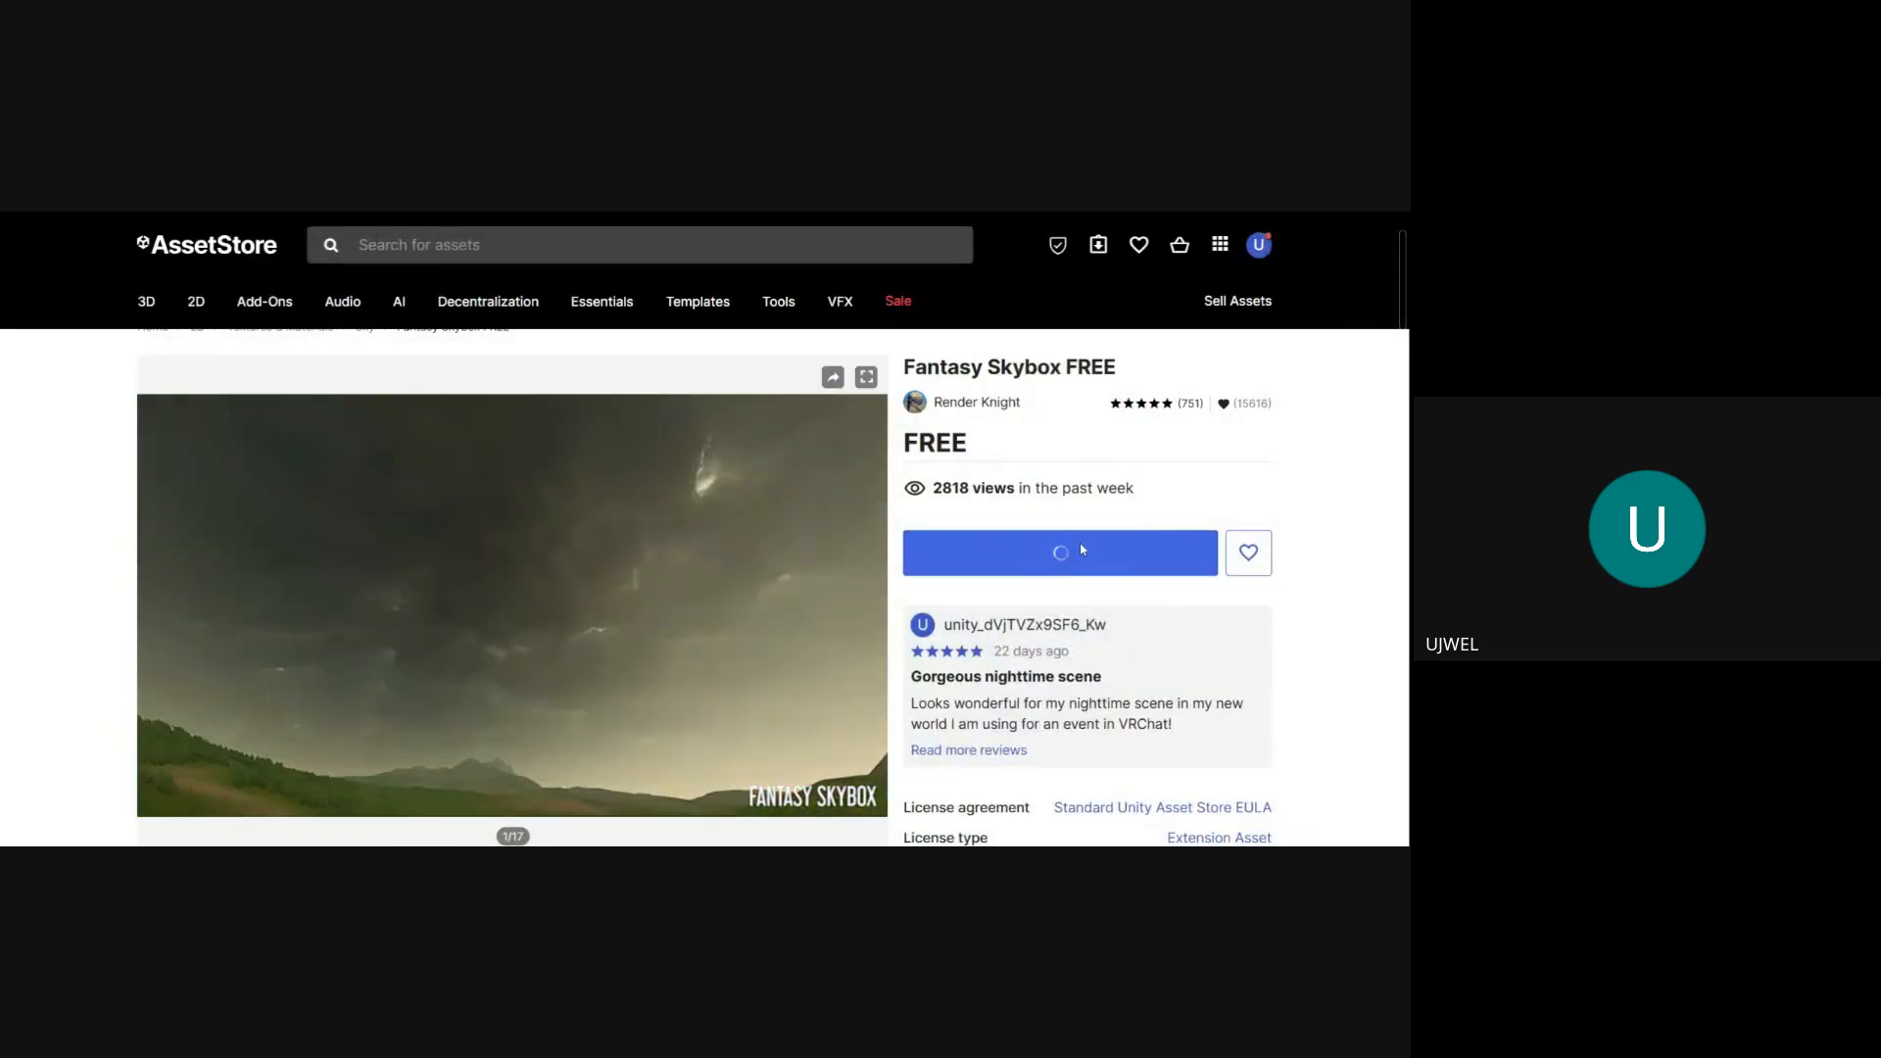
{"action": "scroll", "coordinate": [1078, 548], "scroll_direction": "down", "scroll_amount": 1}
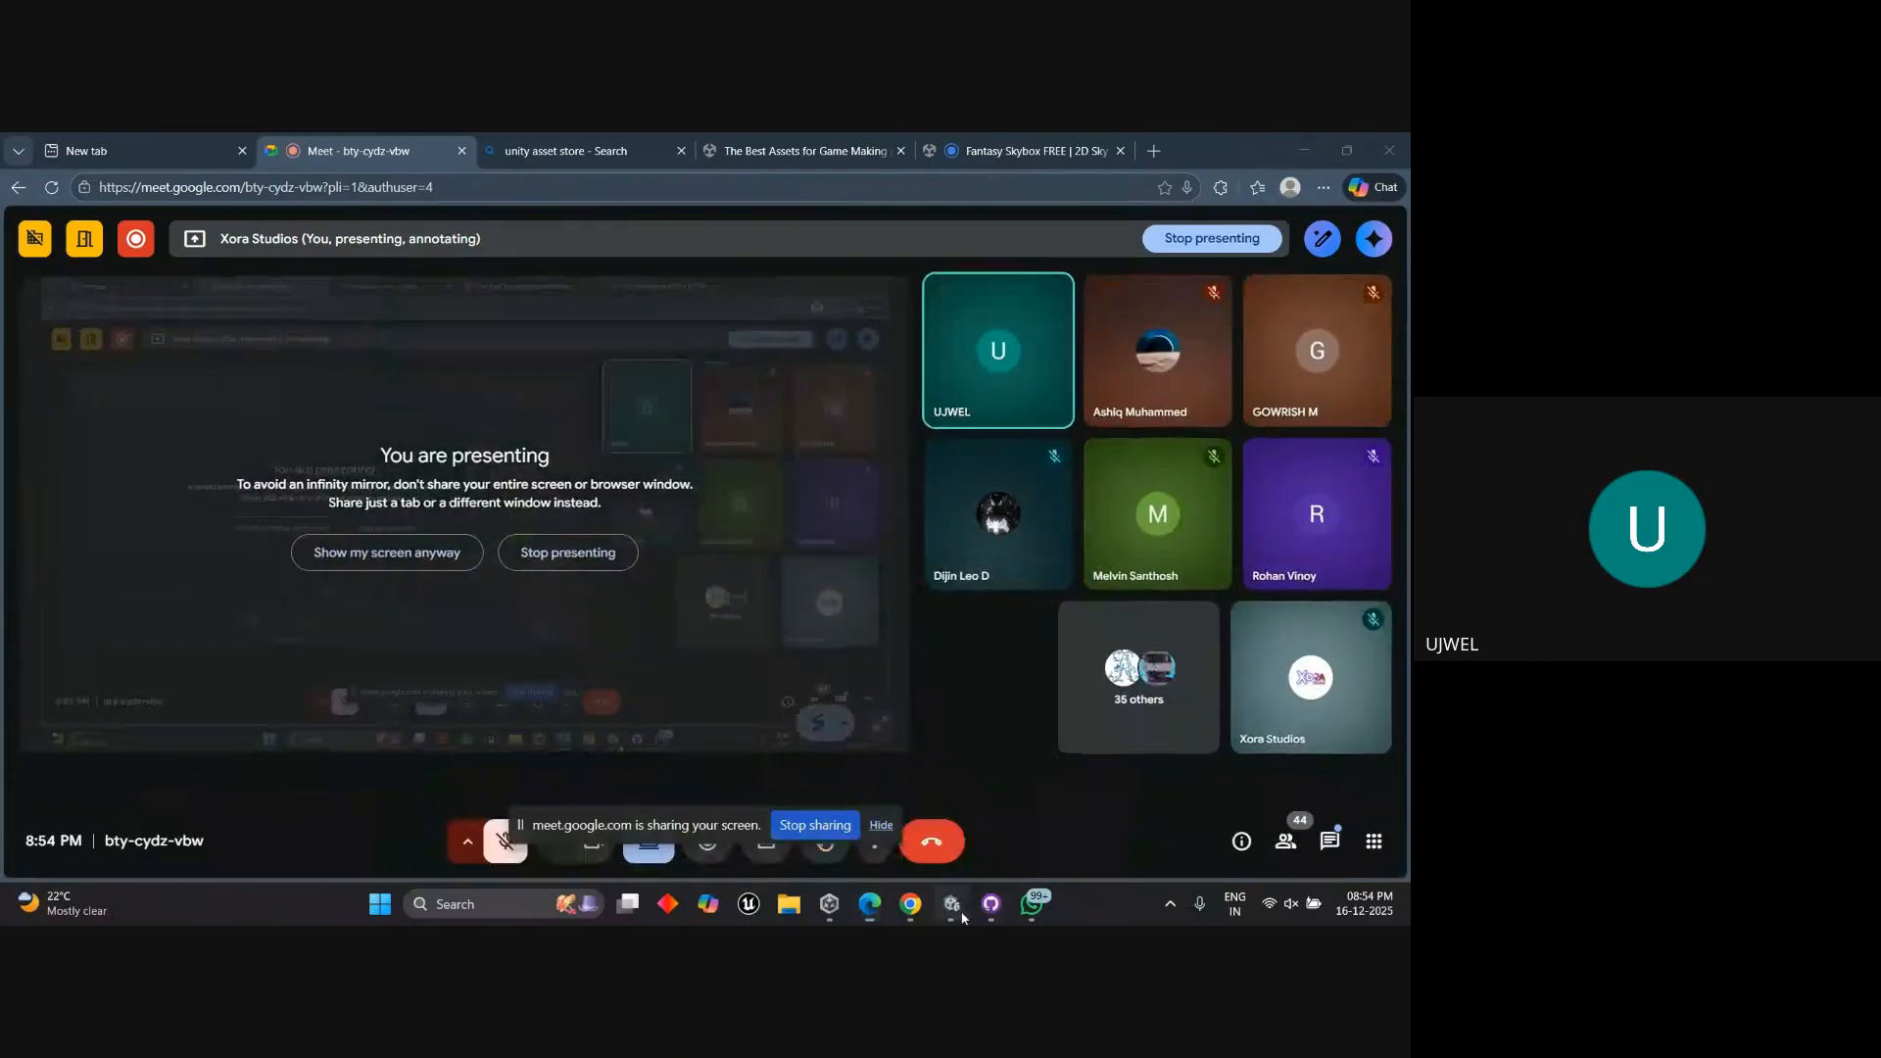
{"action": "mouse_move", "coordinate": [951, 903]}
{"action": "left_click", "coordinate": [852, 813]}
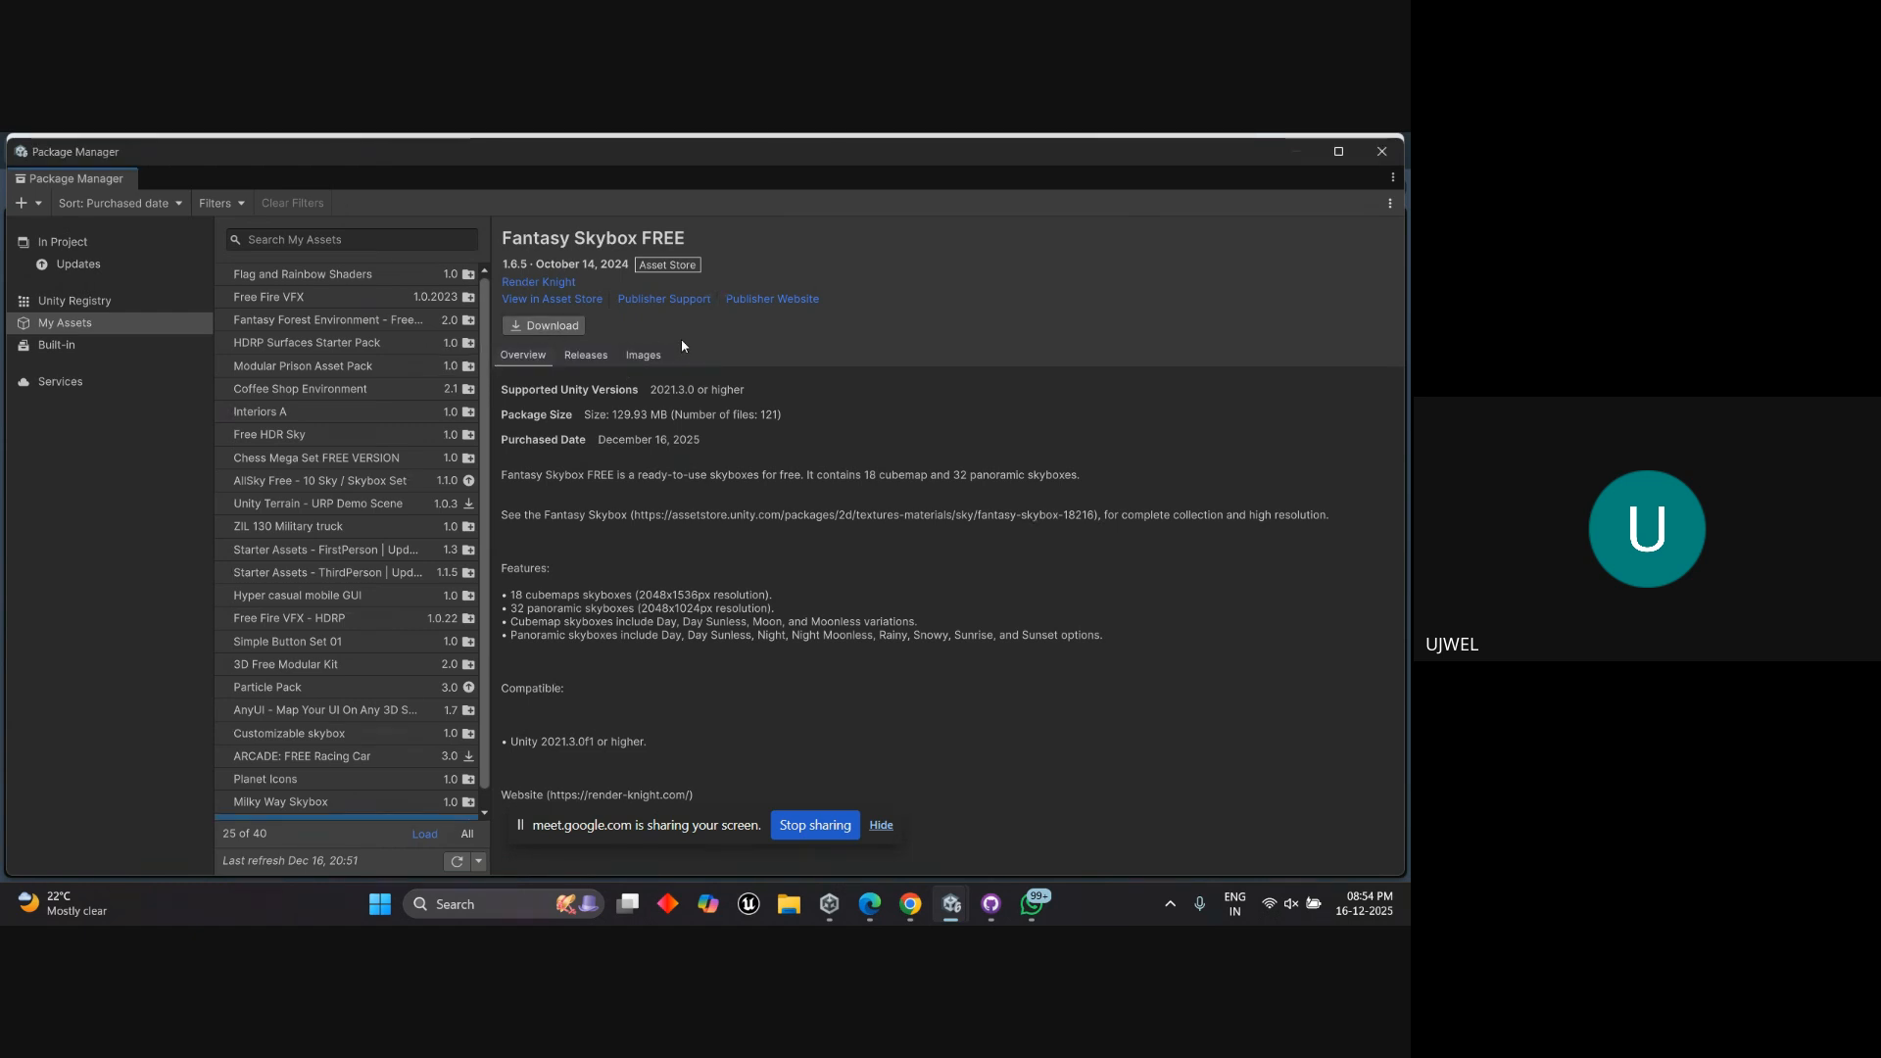
Download Fantasy Skybox FREE, import all of its files into the project, and close the Package Manager.
{"action": "left_click", "coordinate": [545, 325]}
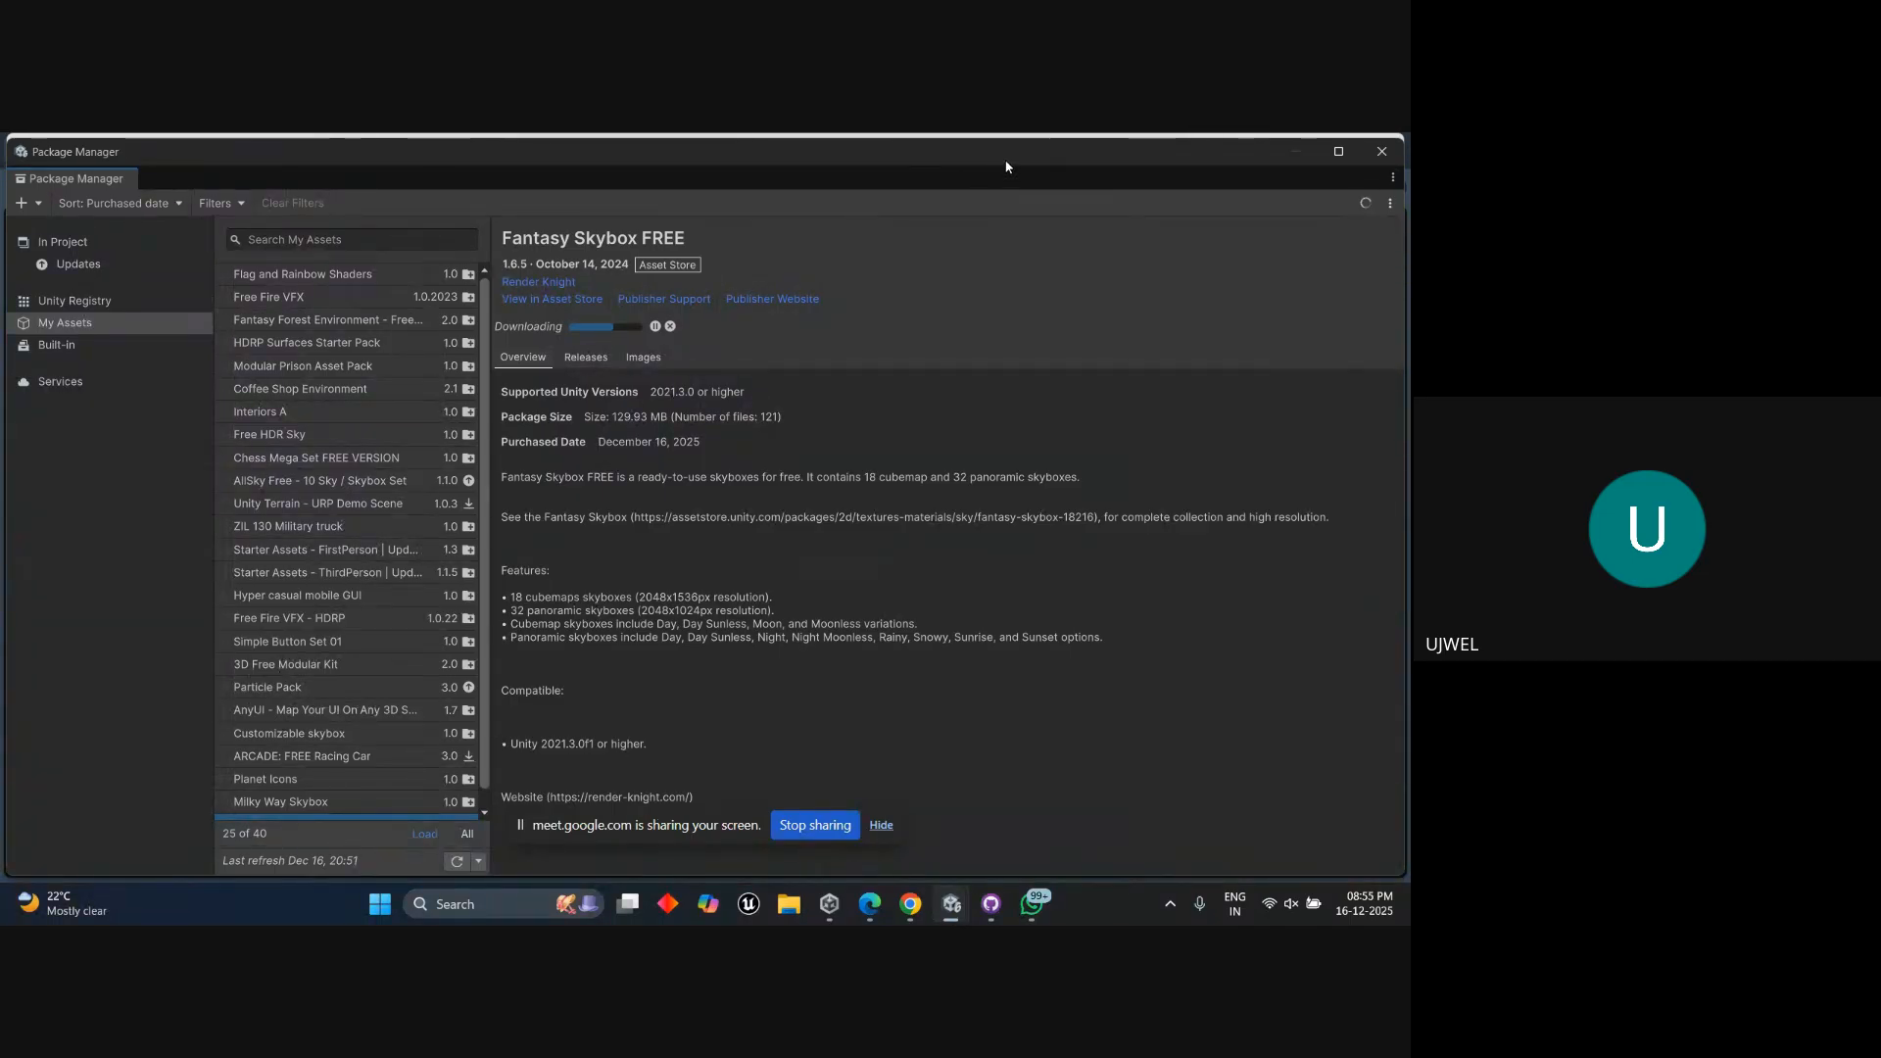
{"action": "left_click_drag", "start_coordinate": [1006, 166], "coordinate": [1039, 591]}
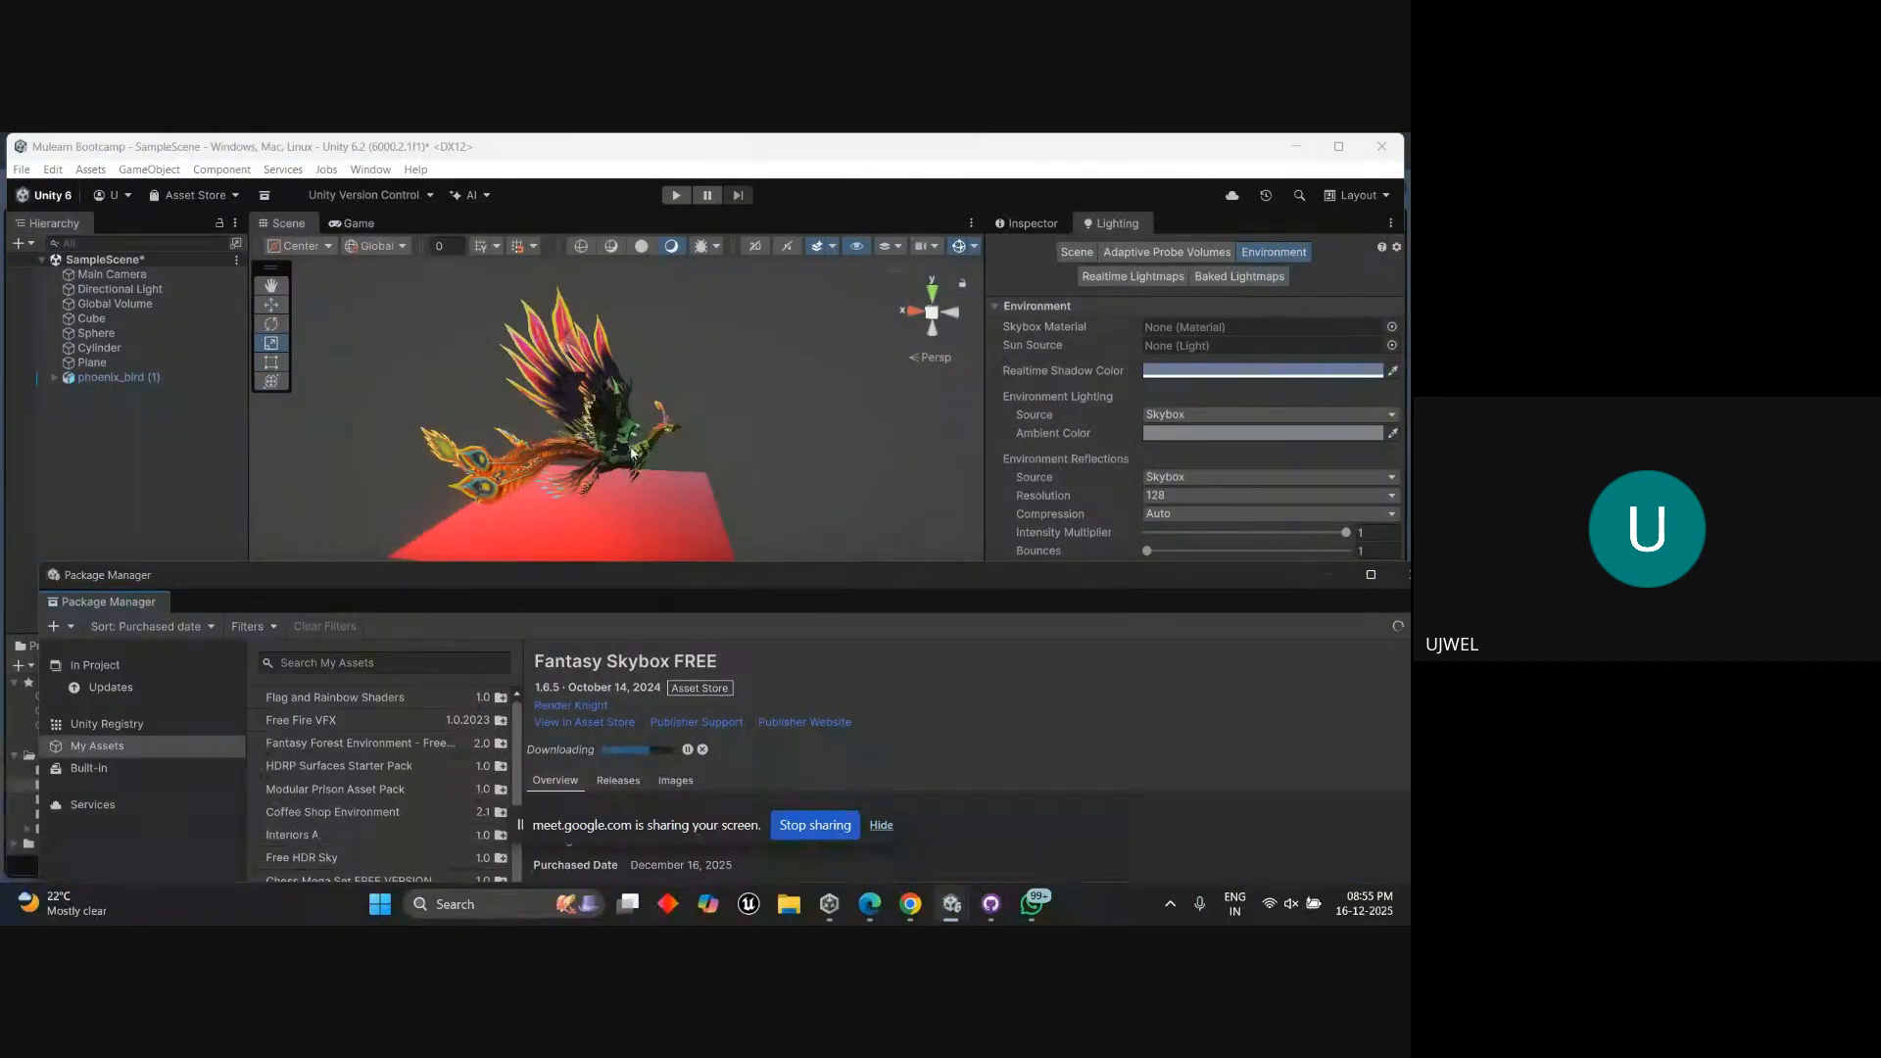
{"action": "left_click_drag", "start_coordinate": [767, 578], "coordinate": [697, 253]}
{"action": "mouse_move", "coordinate": [864, 908]}
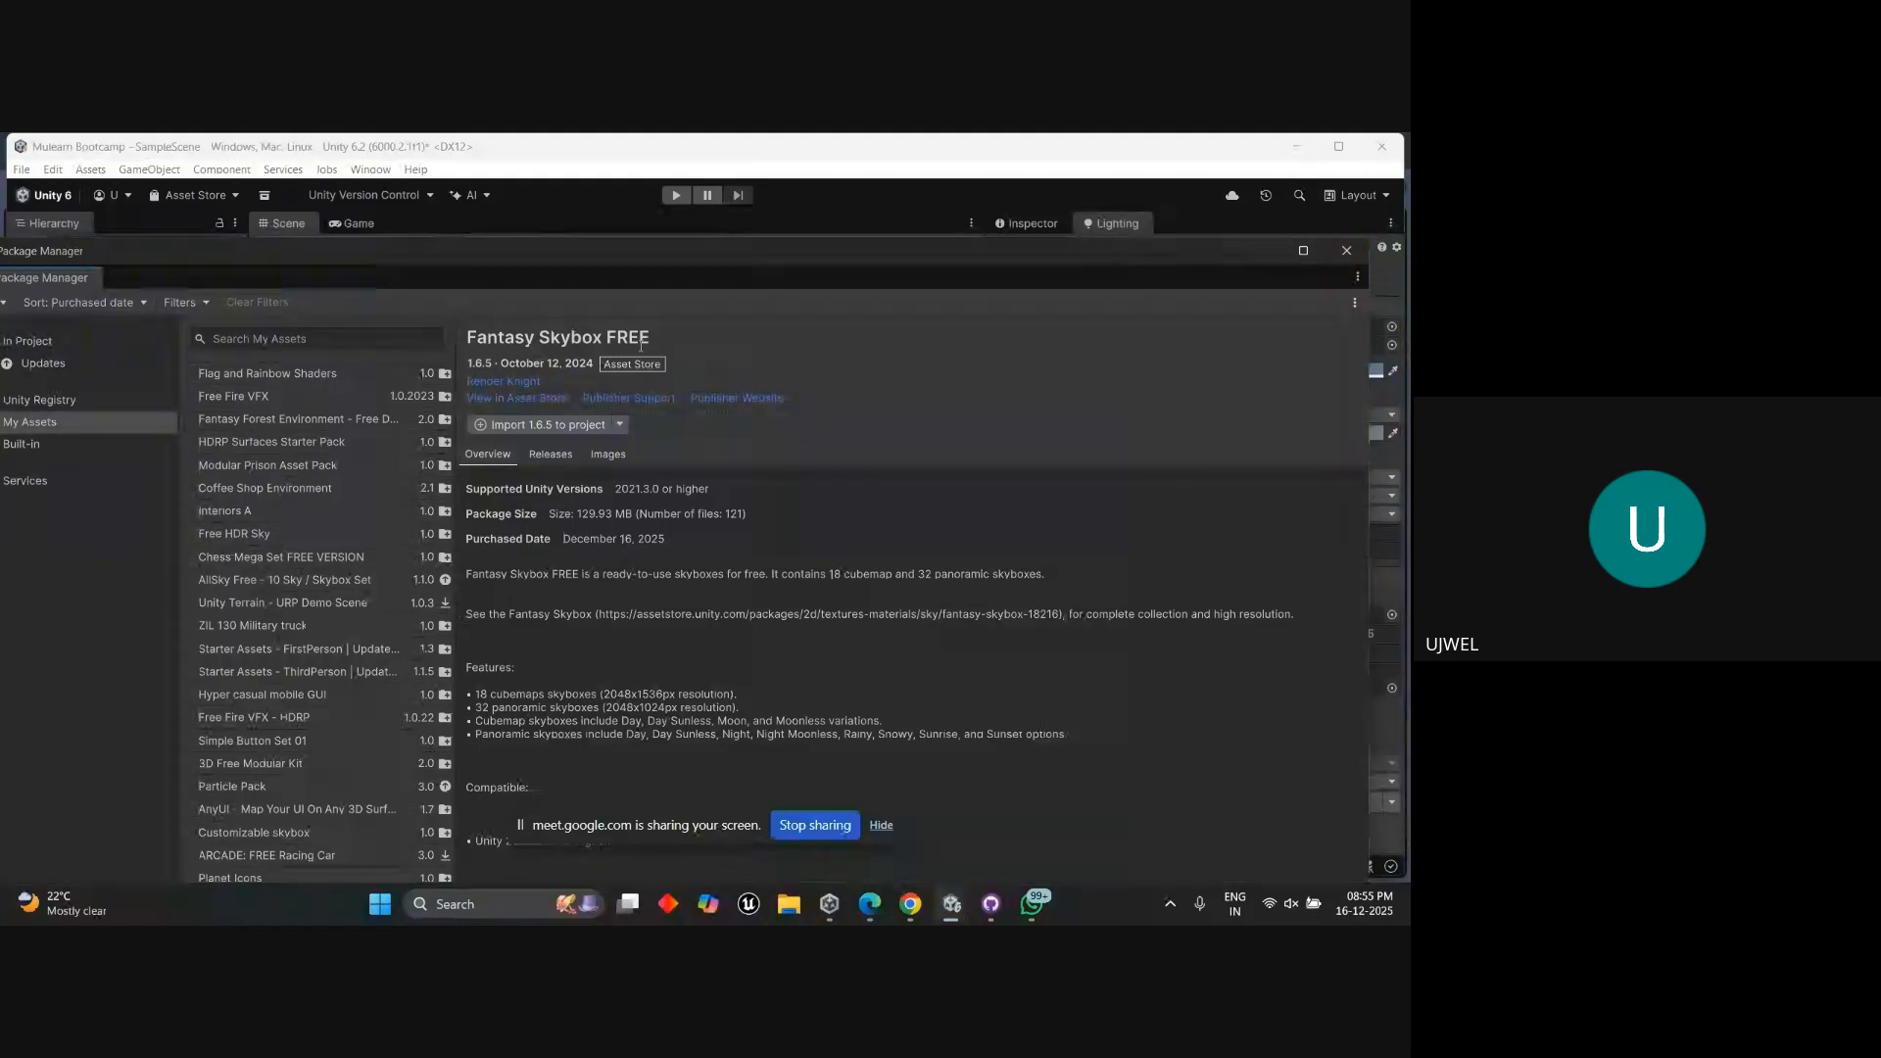
{"action": "left_click", "coordinate": [547, 427]}
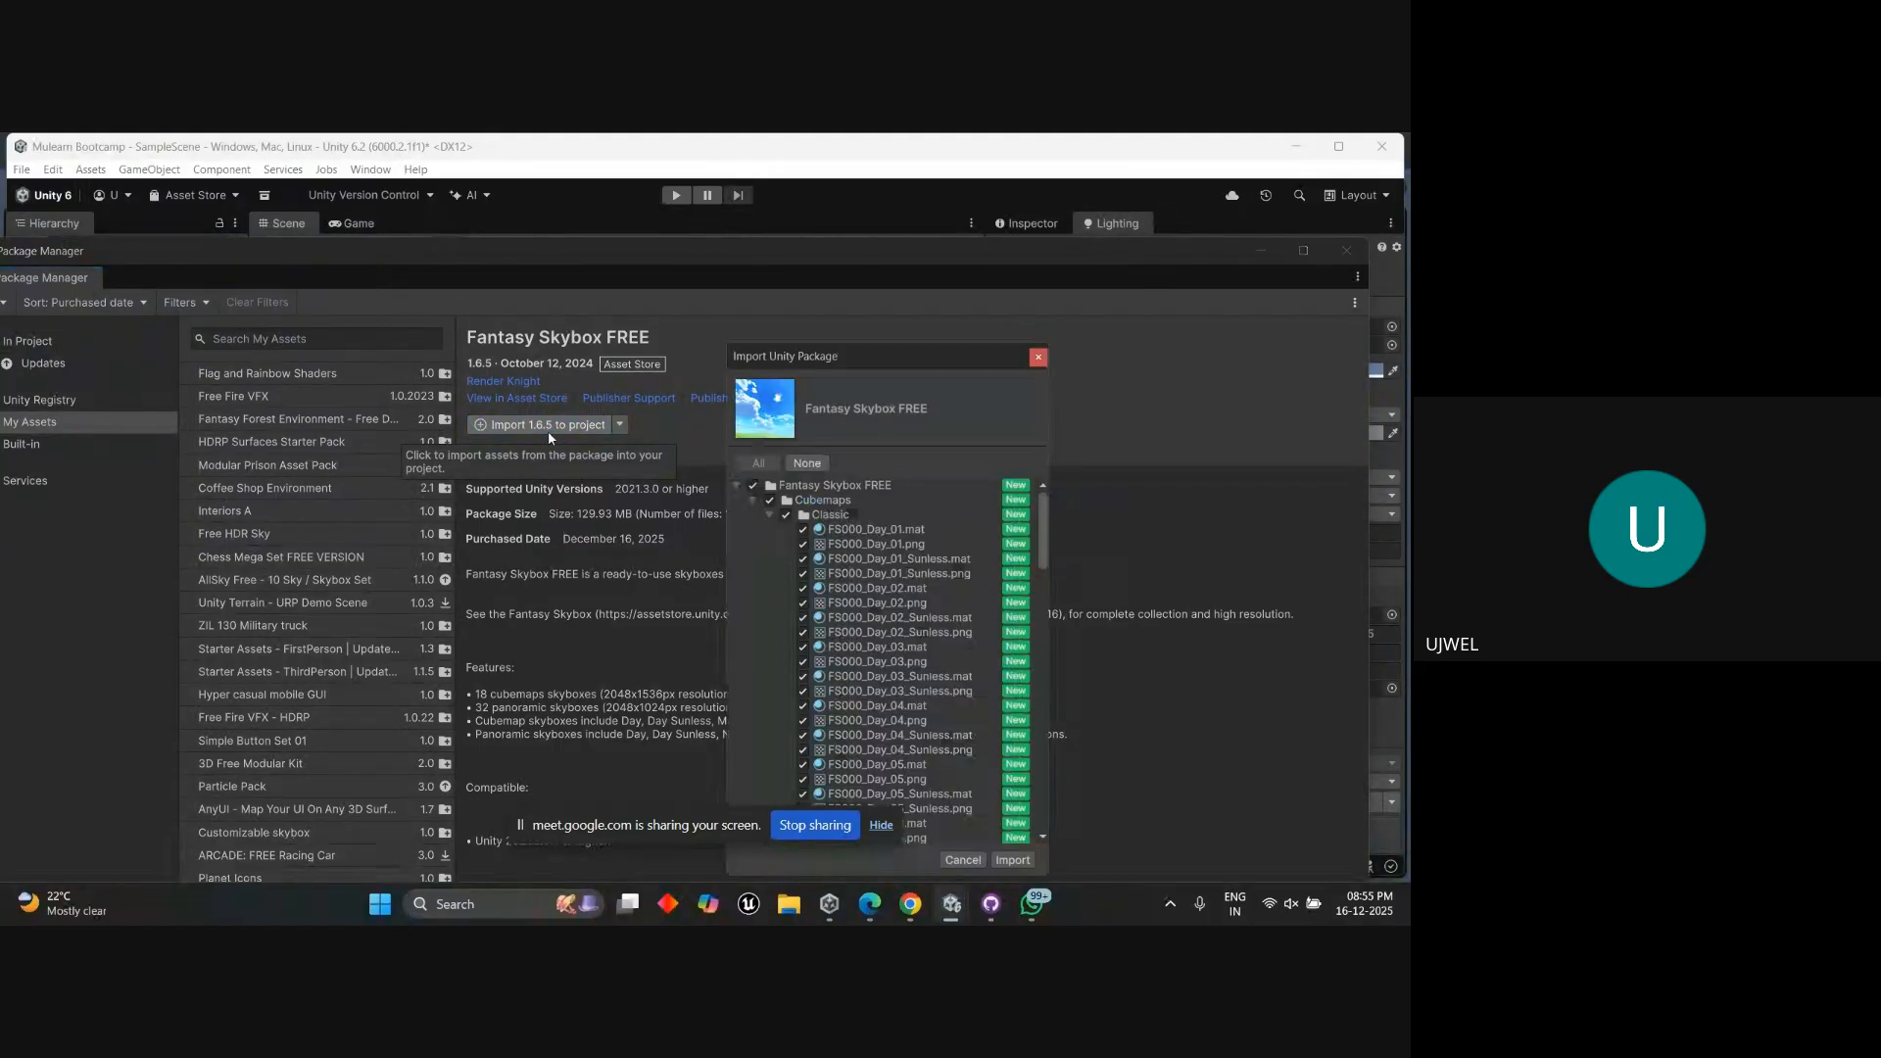
{"action": "left_click", "coordinate": [1012, 859]}
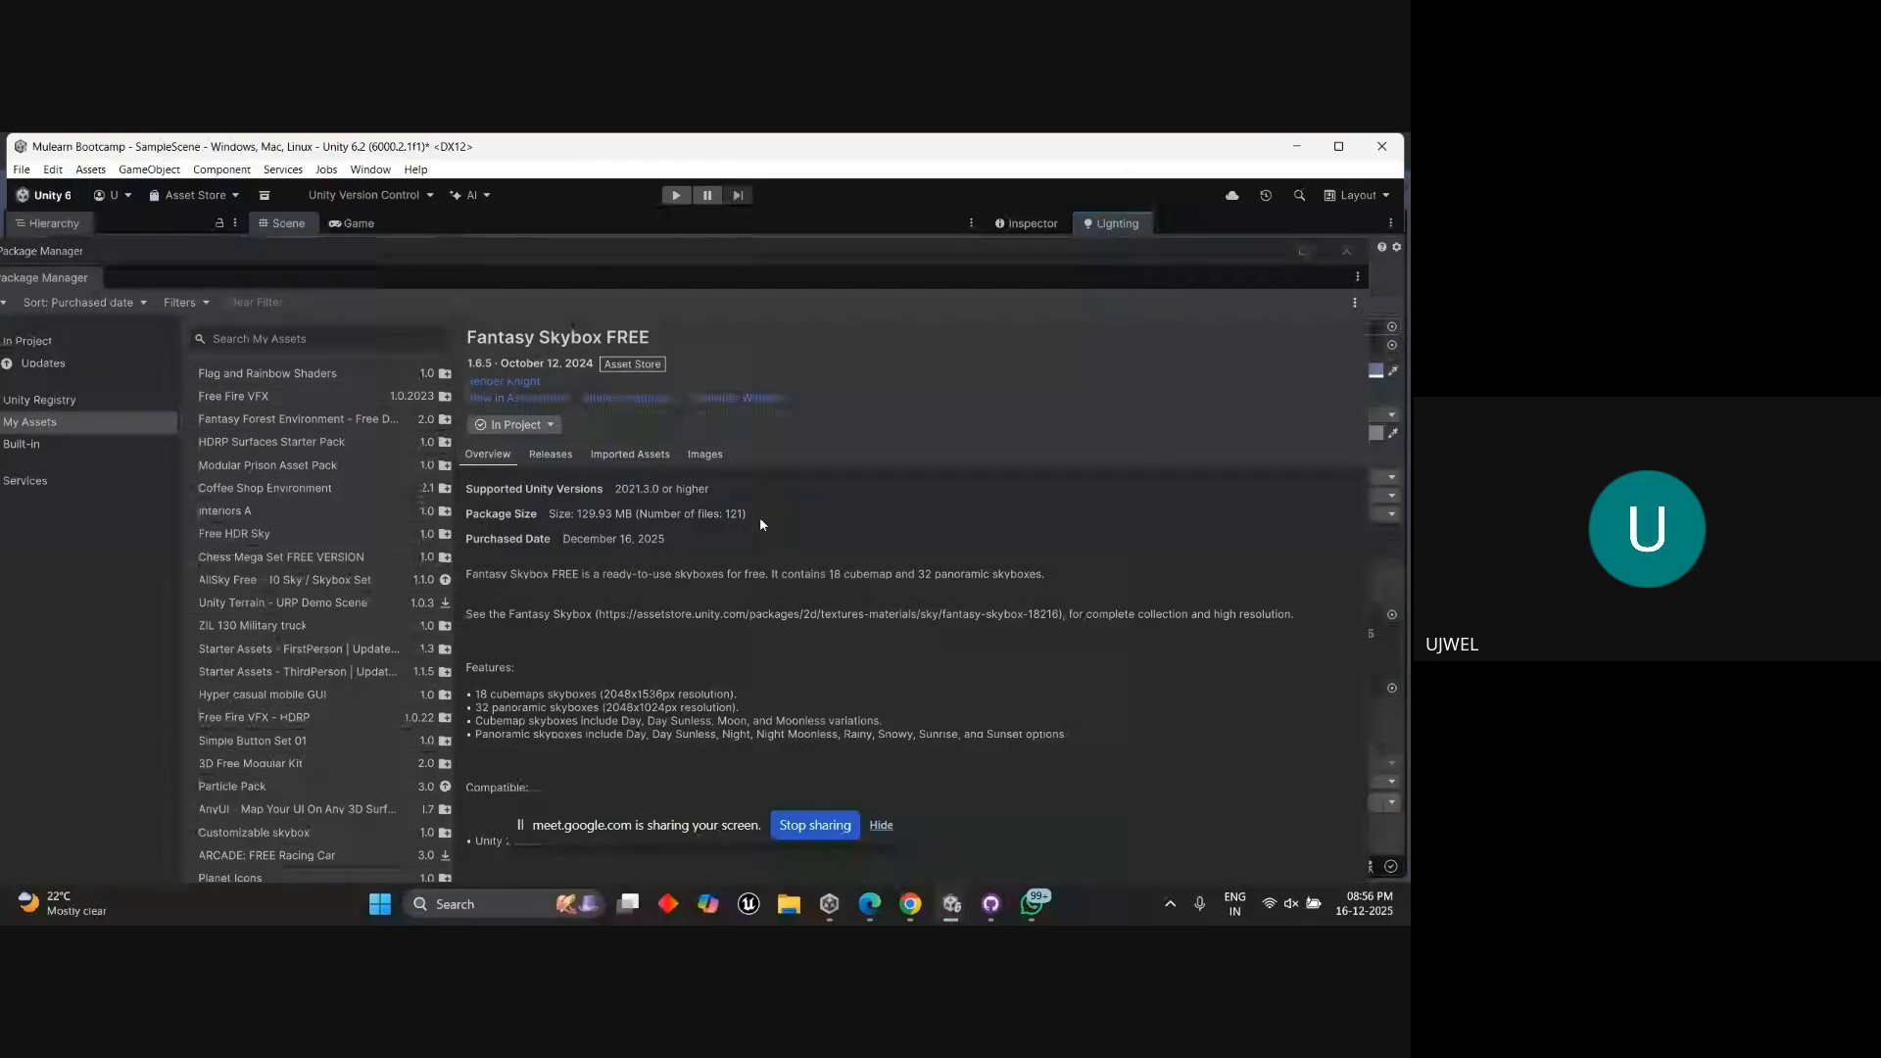
{"action": "left_click", "coordinate": [1347, 251]}
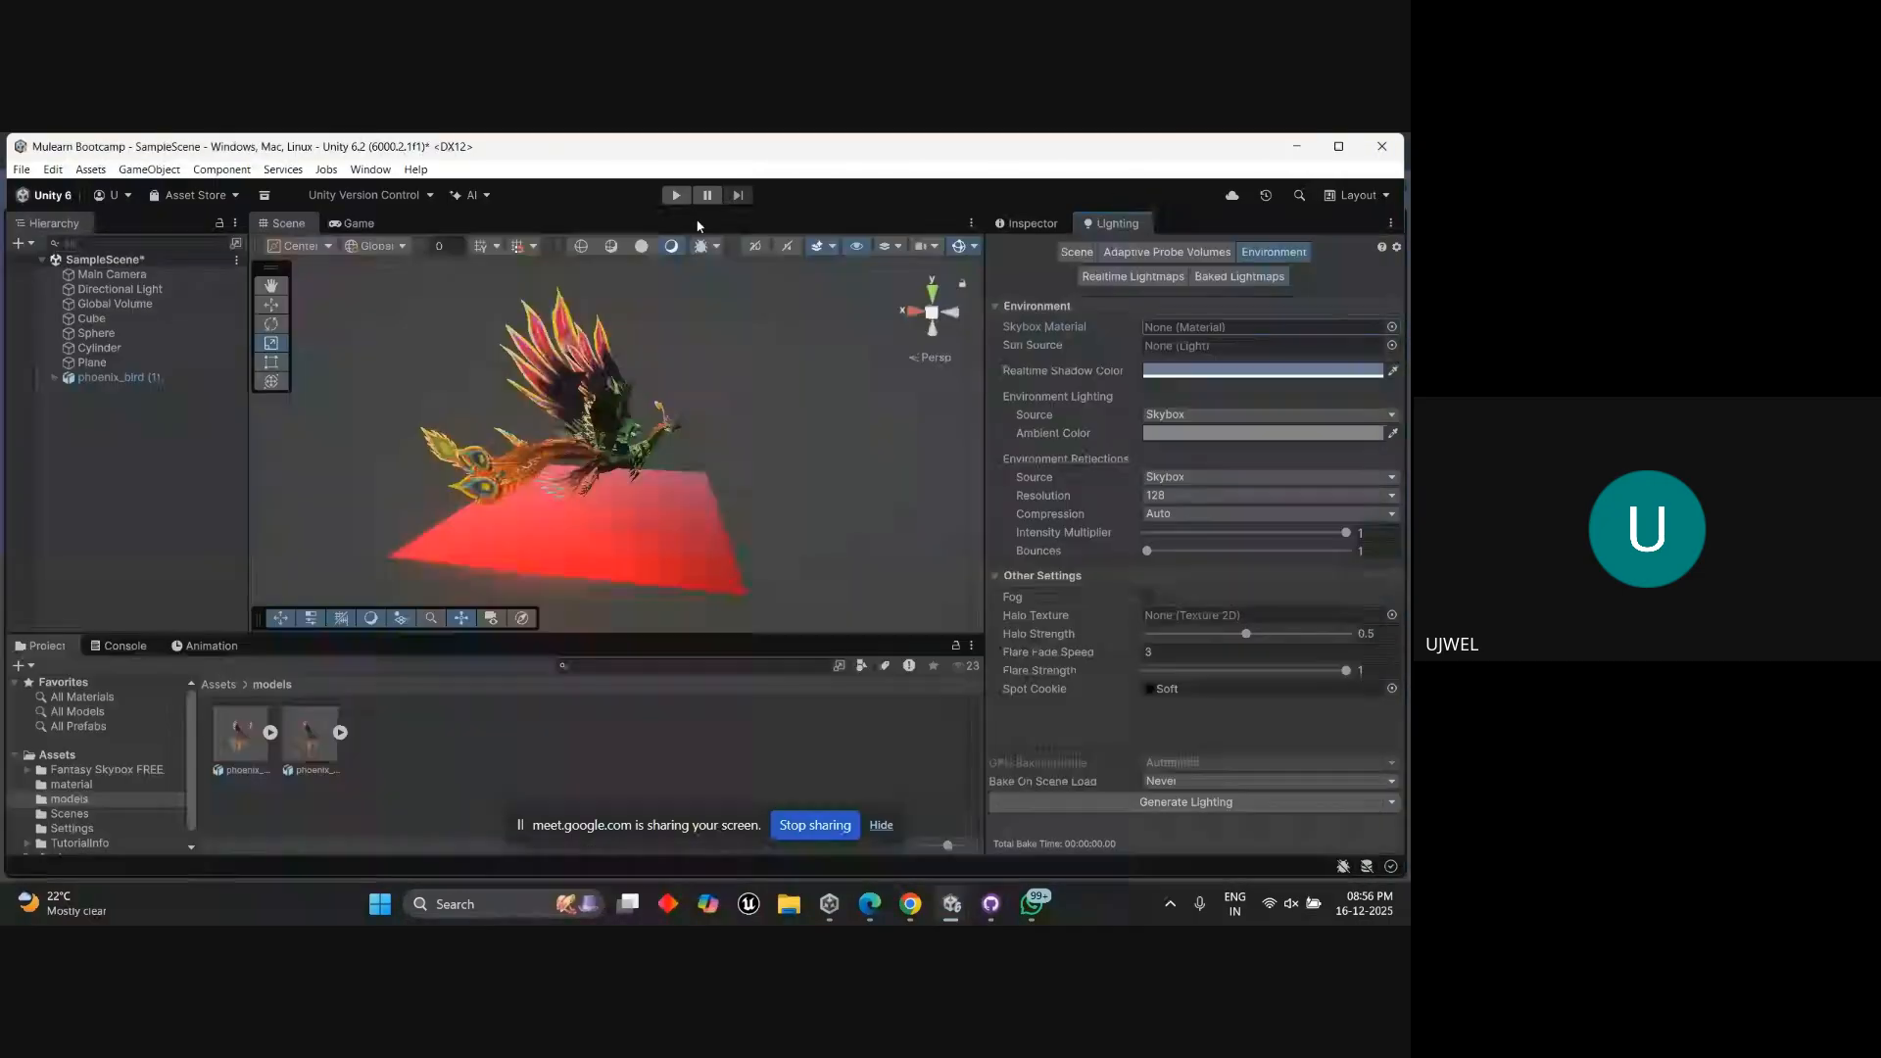
Open the Render Pipeline Converter, review its conversion options such as Built-in to URP, and close it without converting.
{"action": "left_click", "coordinate": [372, 169]}
{"action": "mouse_move", "coordinate": [485, 452]}
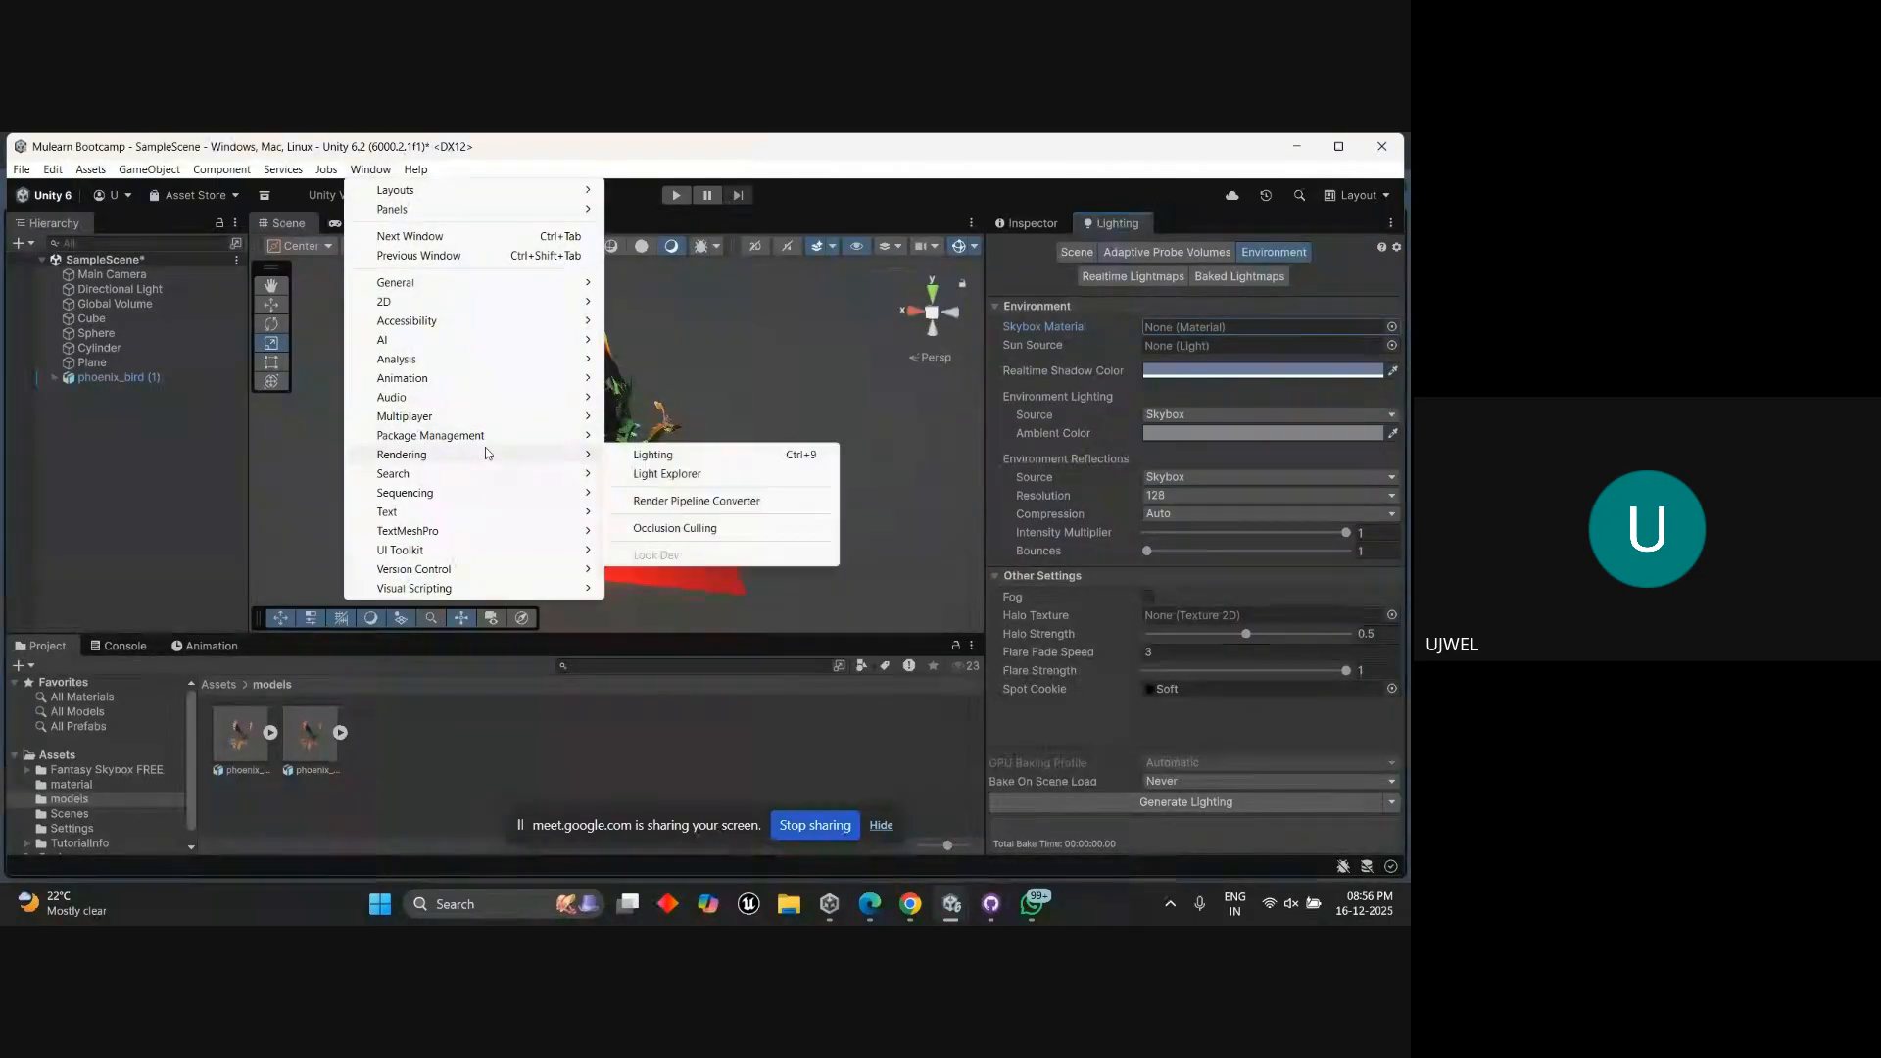
{"action": "left_click", "coordinate": [710, 502]}
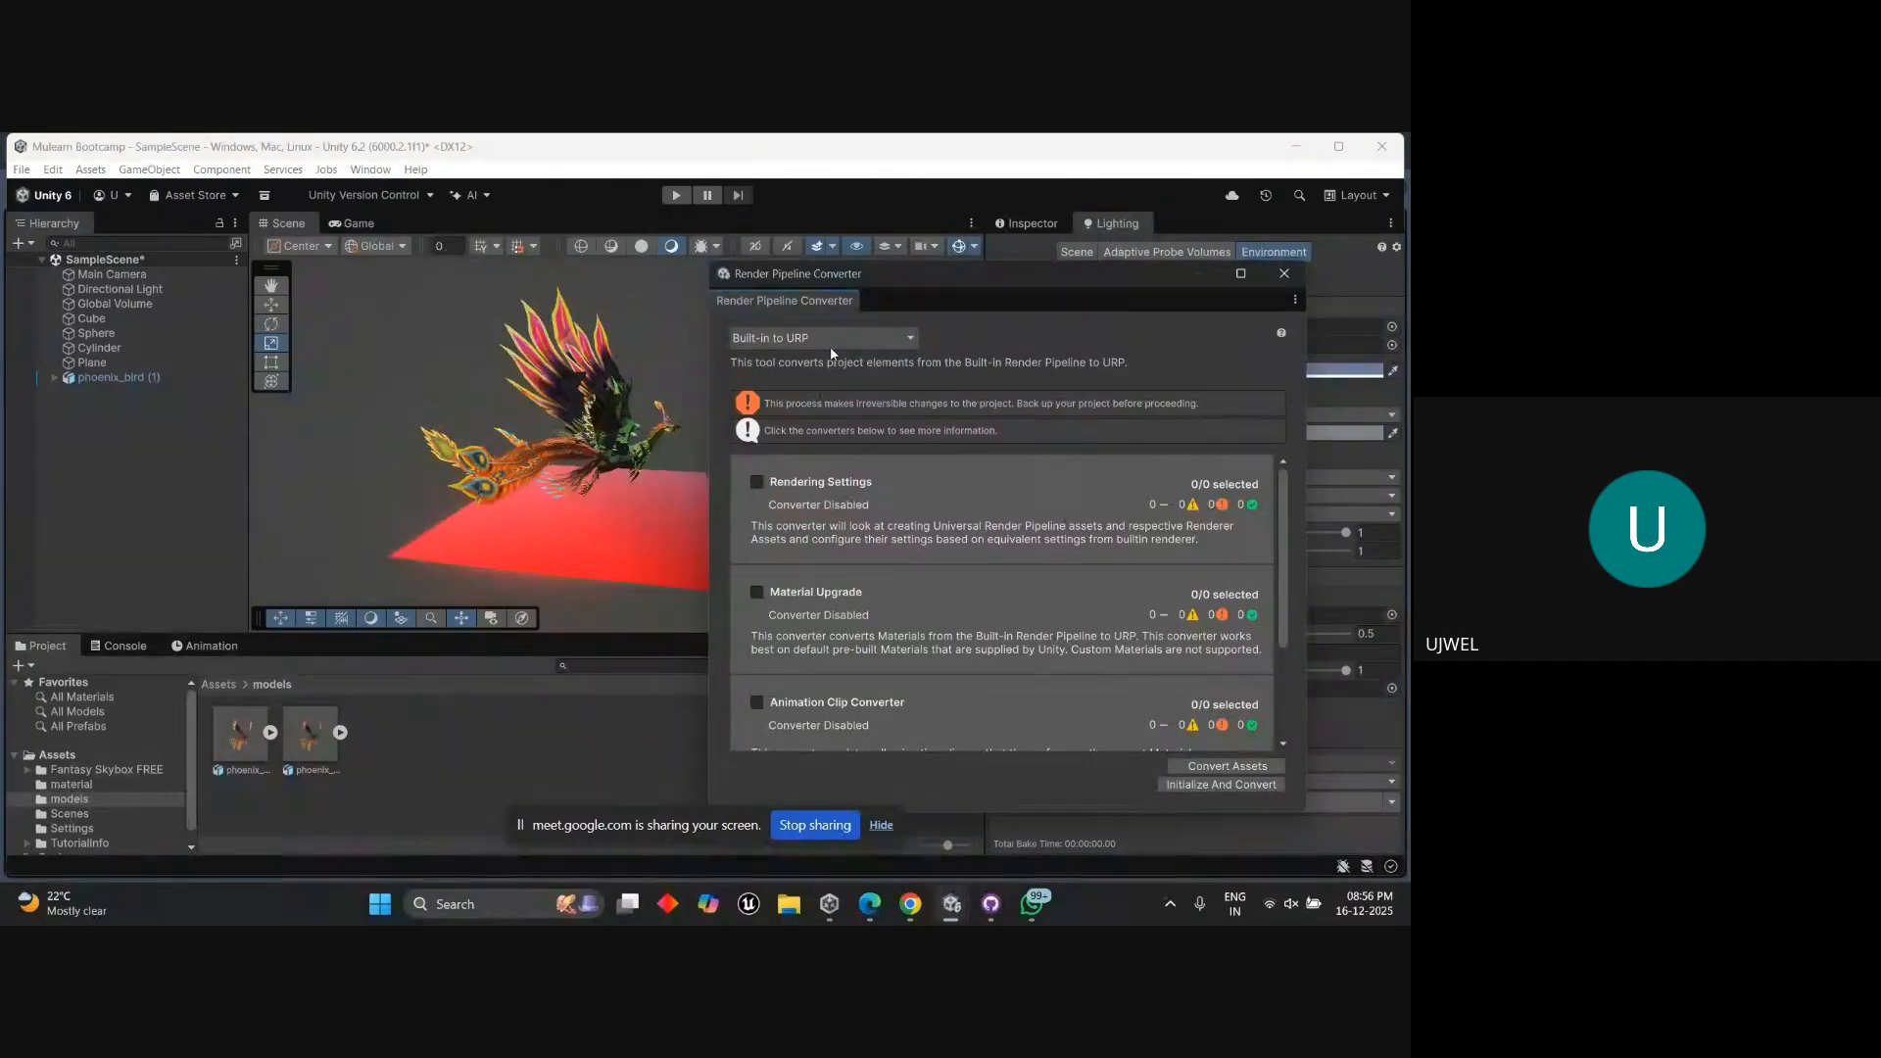
{"action": "left_click", "coordinate": [911, 339]}
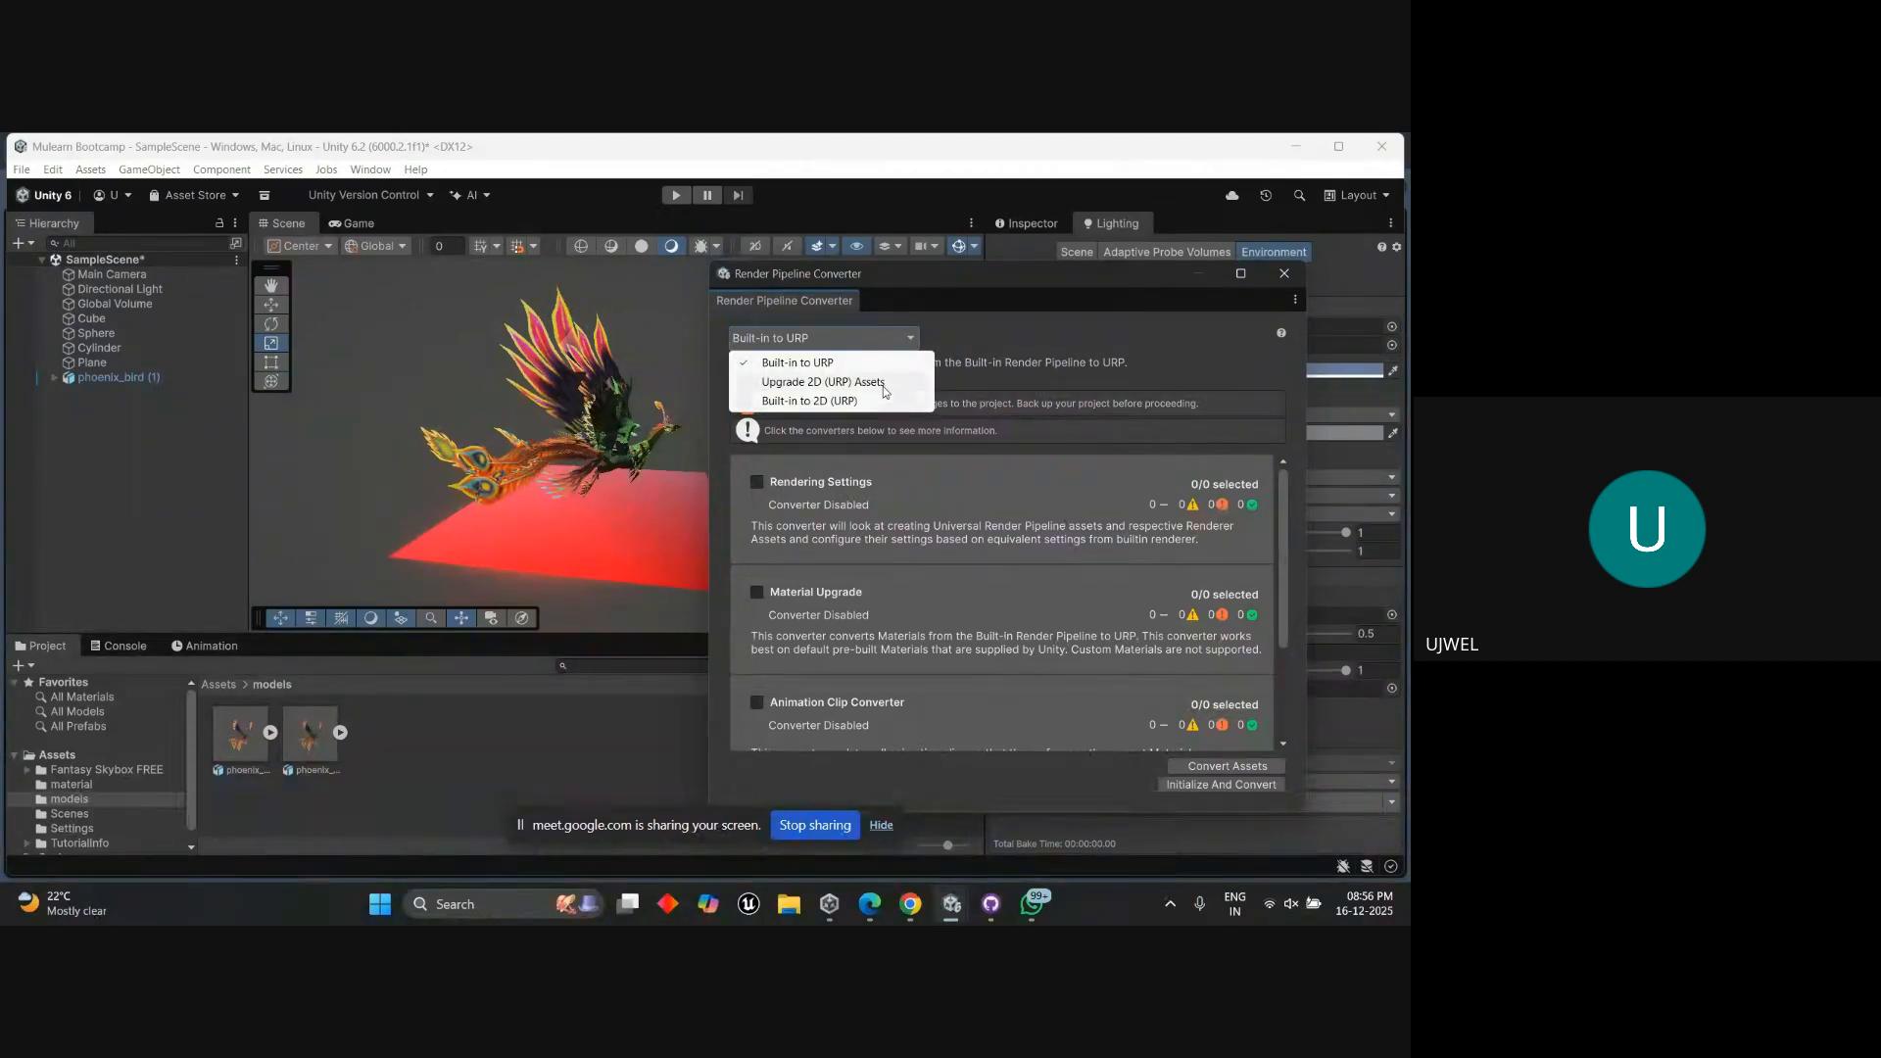
{"action": "left_click", "coordinate": [1048, 321]}
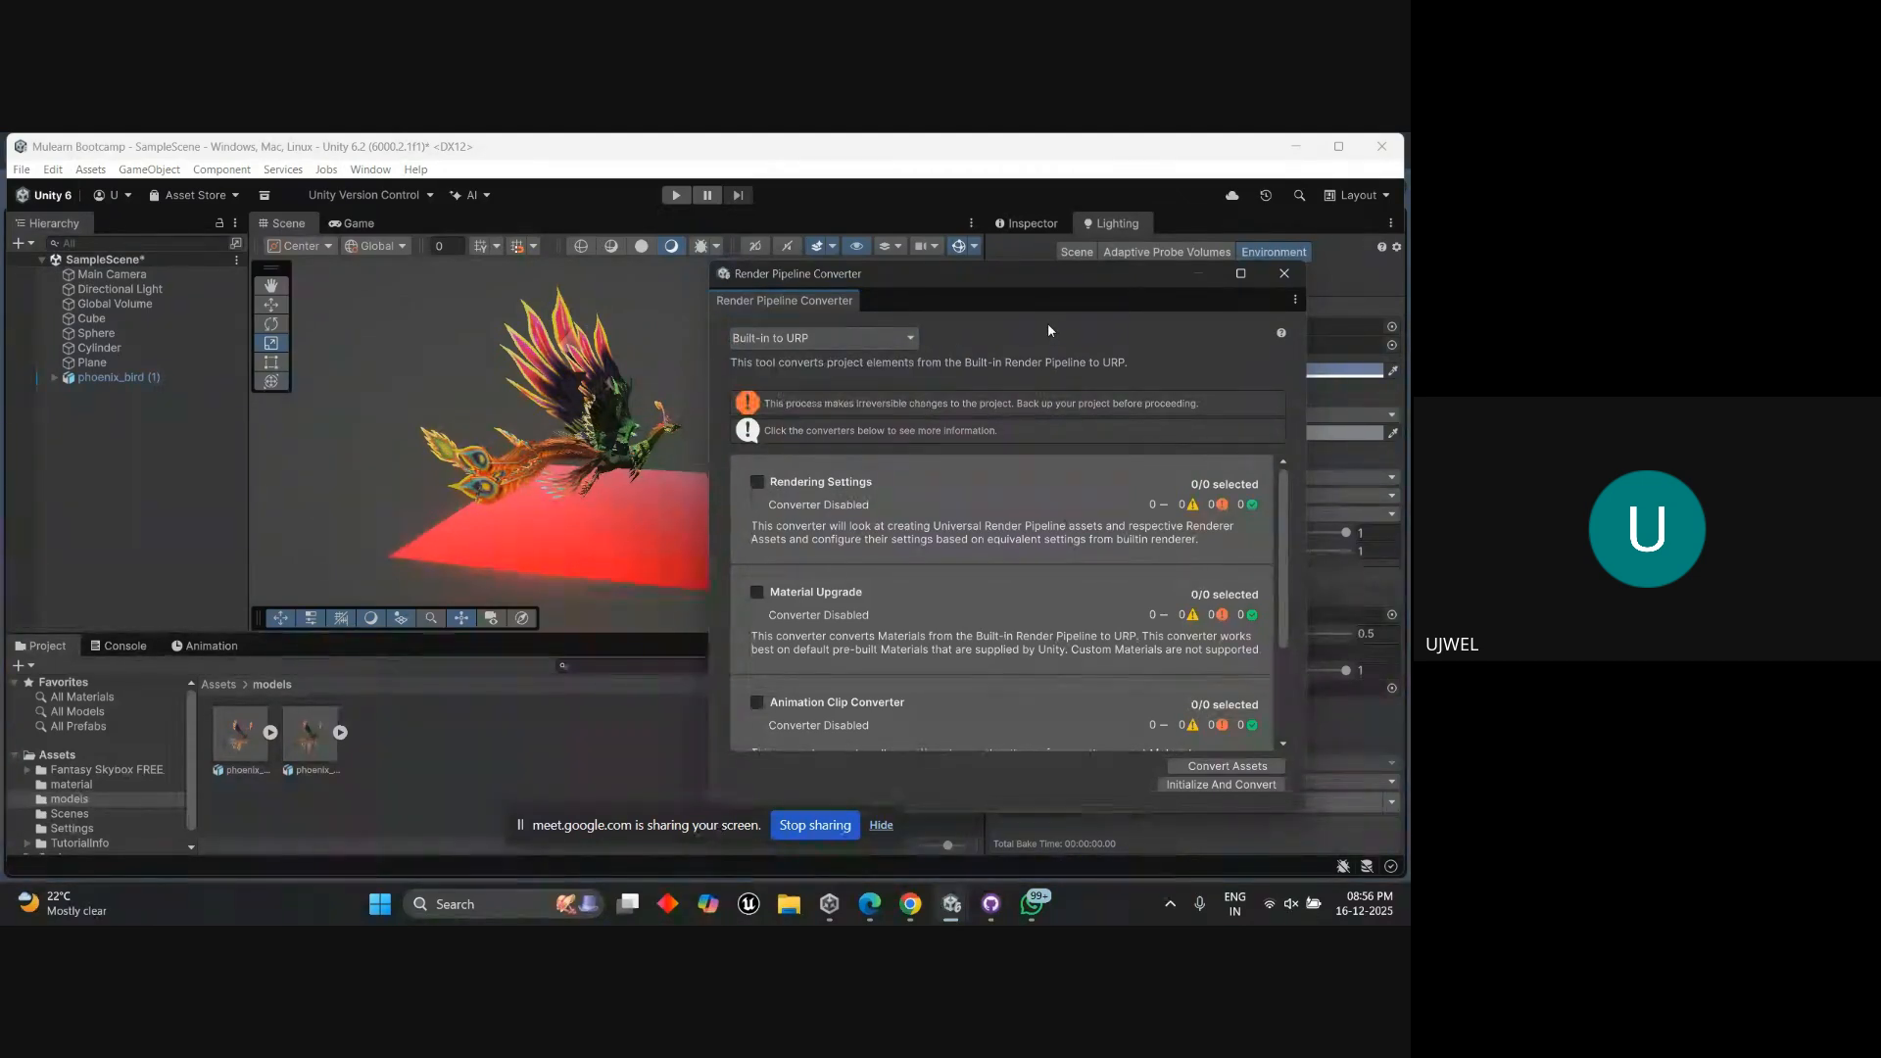
{"action": "left_click", "coordinate": [885, 337]}
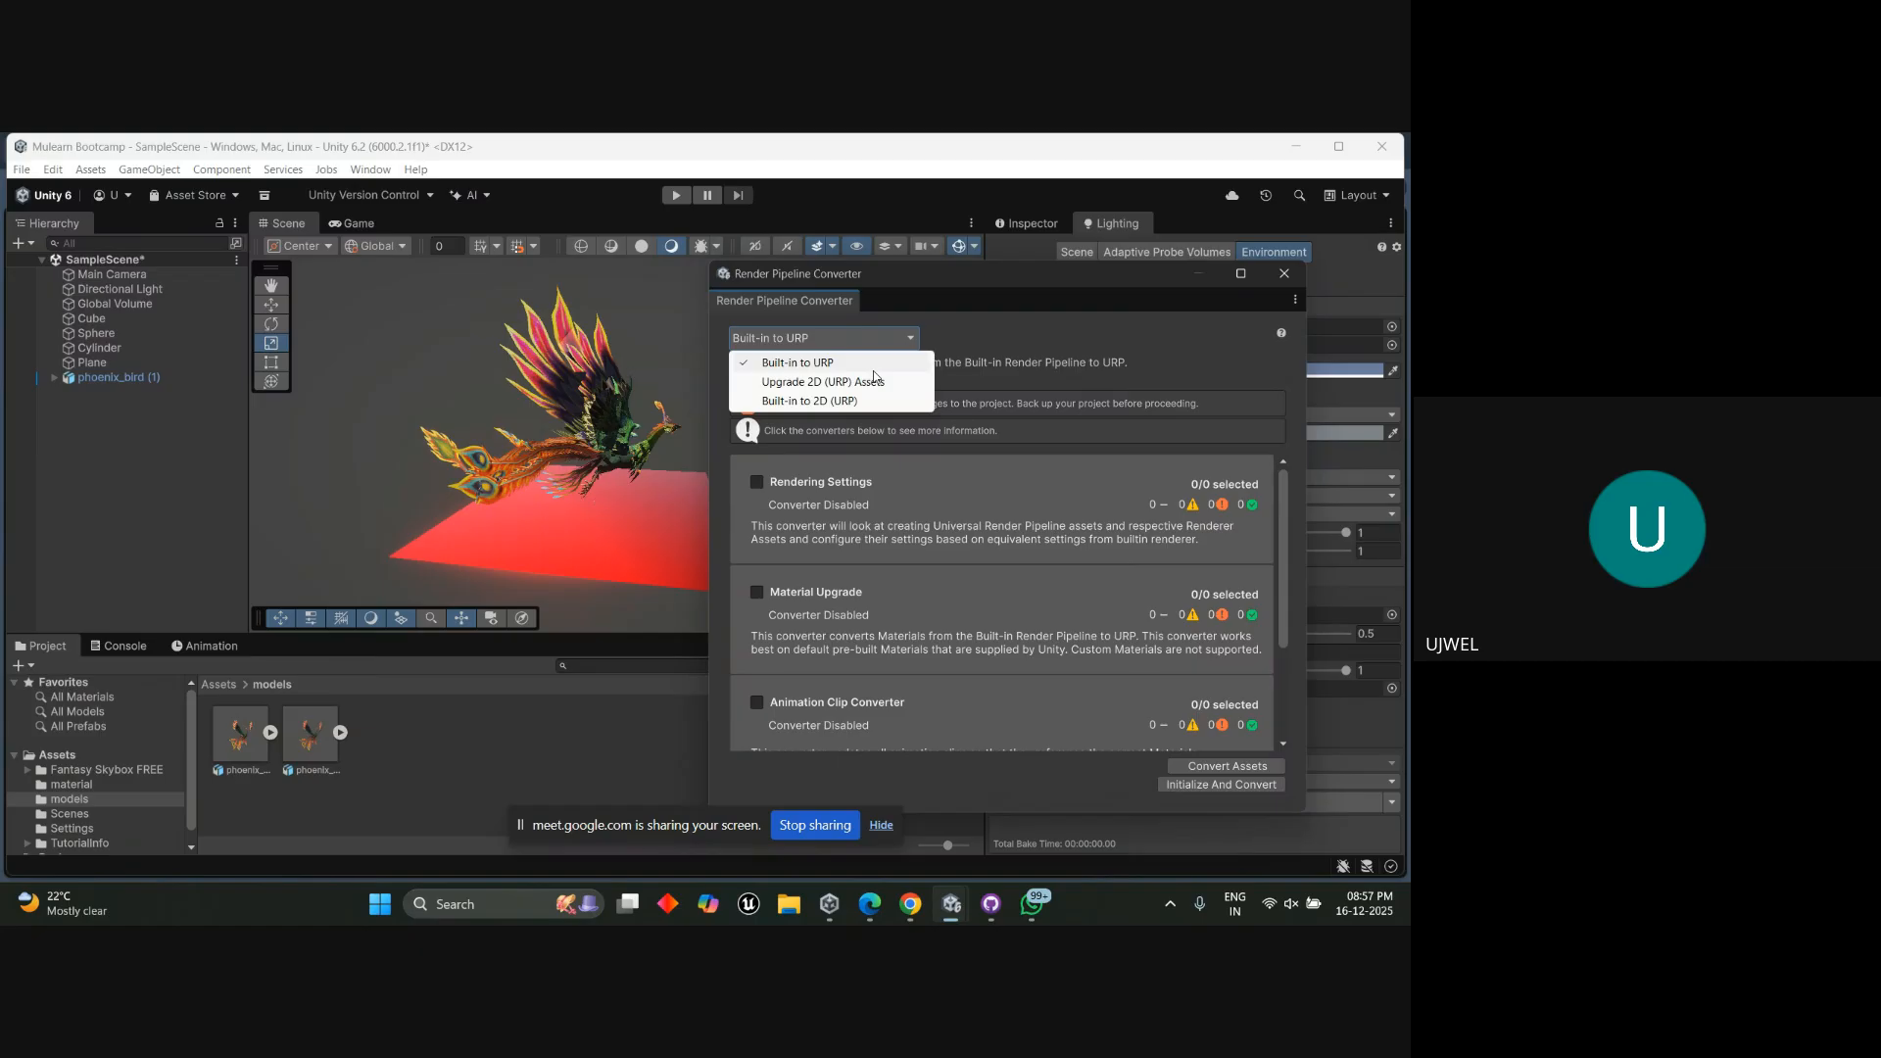
{"action": "left_click", "coordinate": [998, 433]}
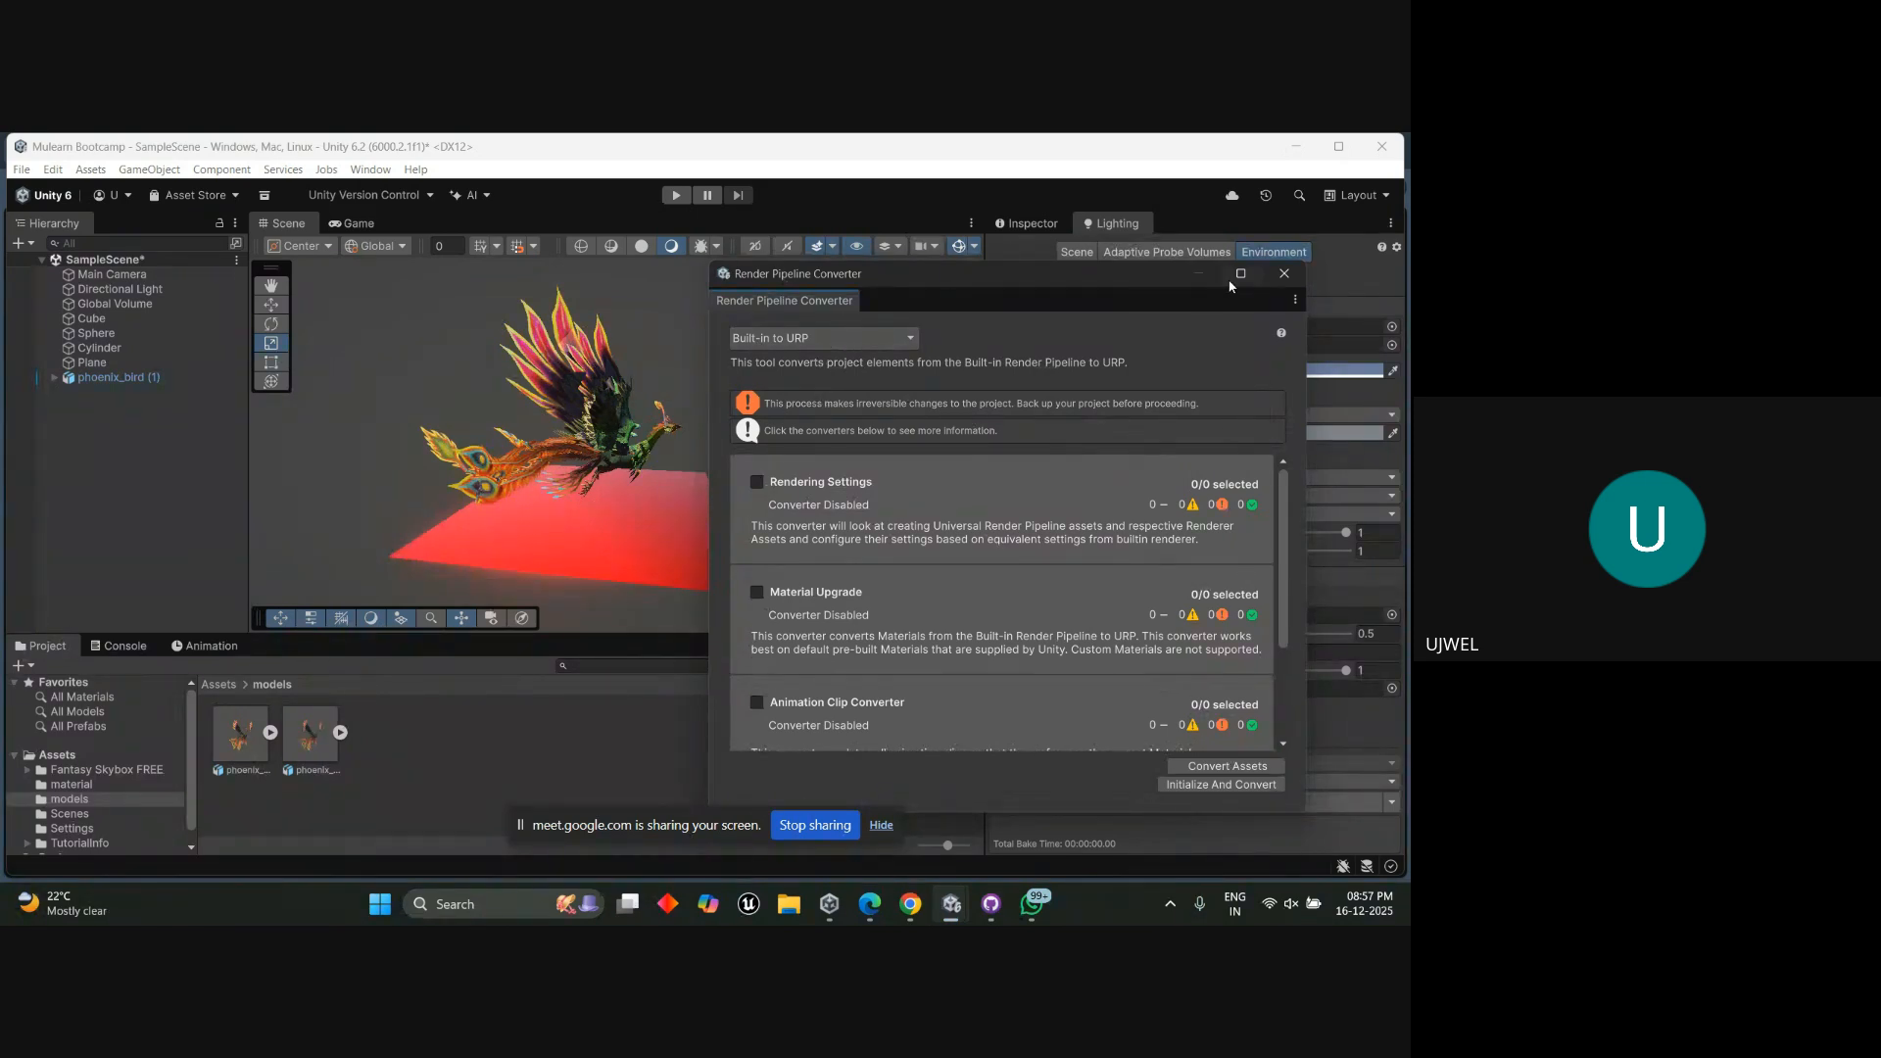
{"action": "left_click", "coordinate": [1285, 273]}
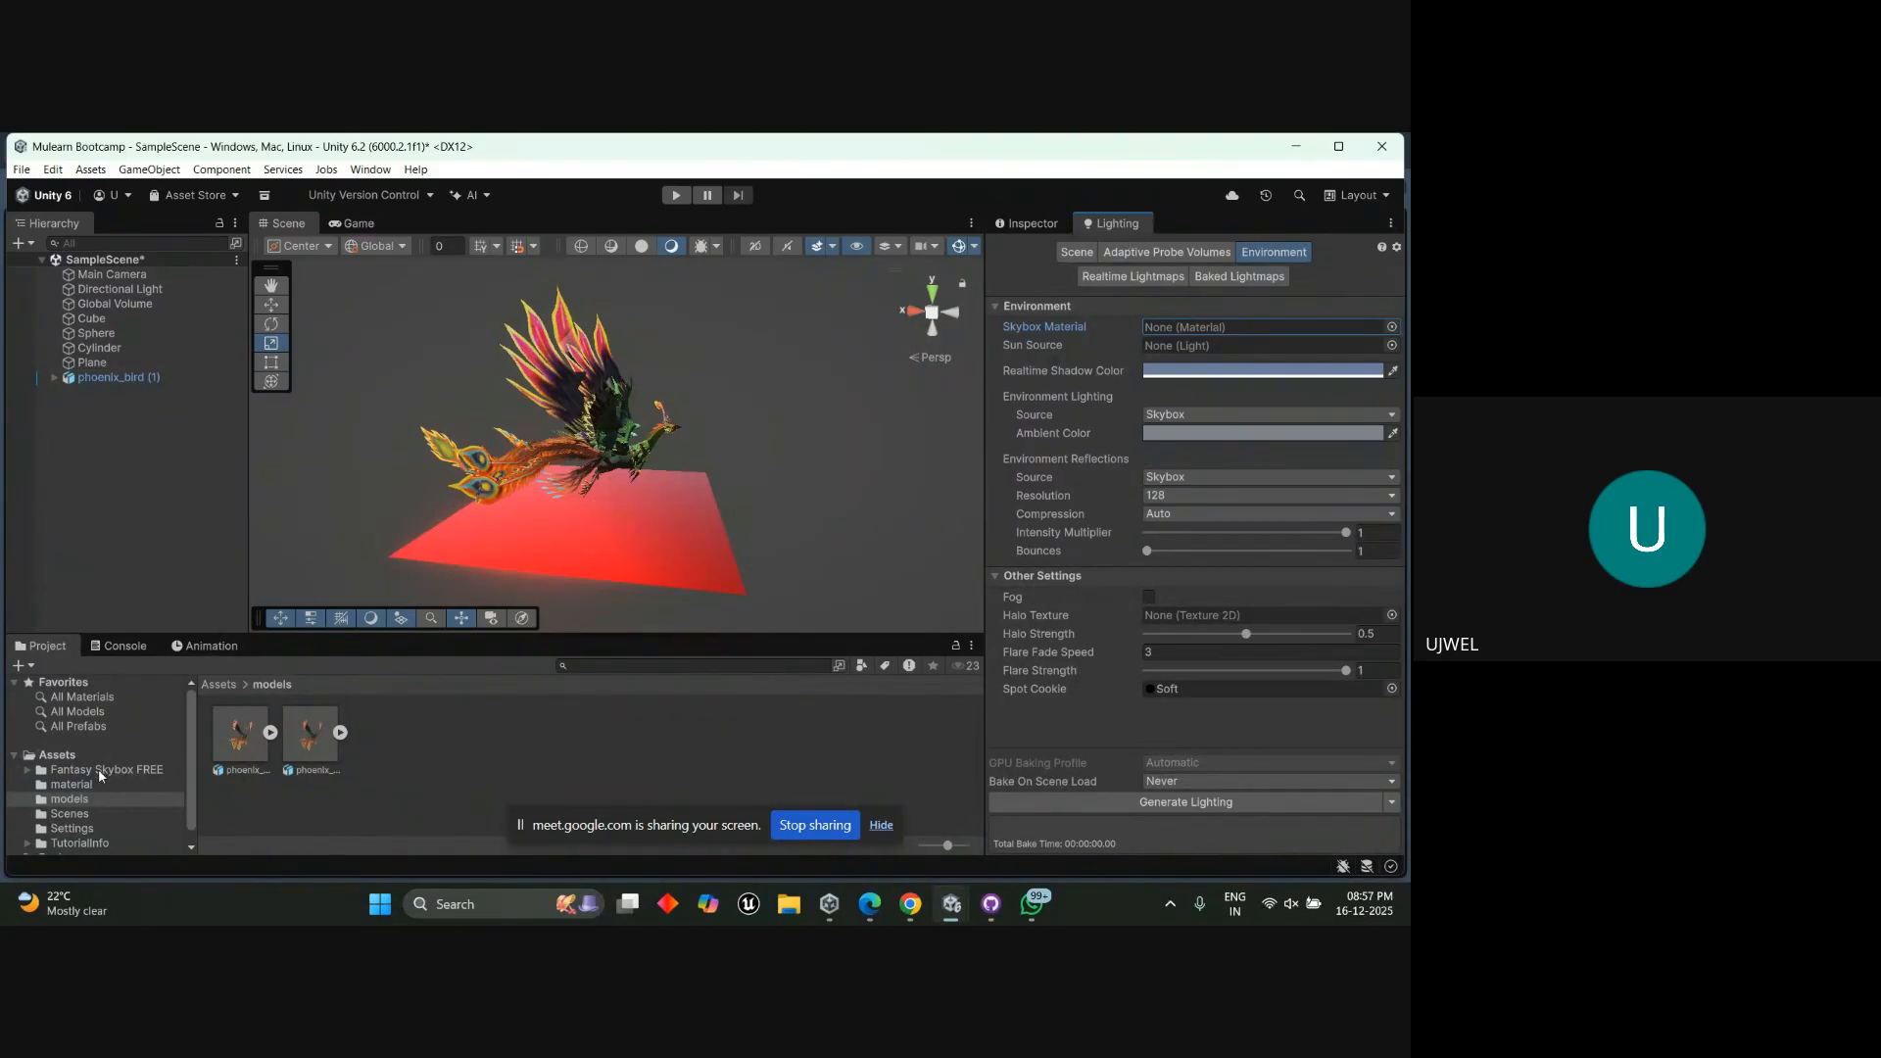
Open the Classic cubemaps folder of Fantasy Skybox FREE and apply the FS000_Day_02 material as the scene's skybox.
{"action": "left_click", "coordinate": [133, 771]}
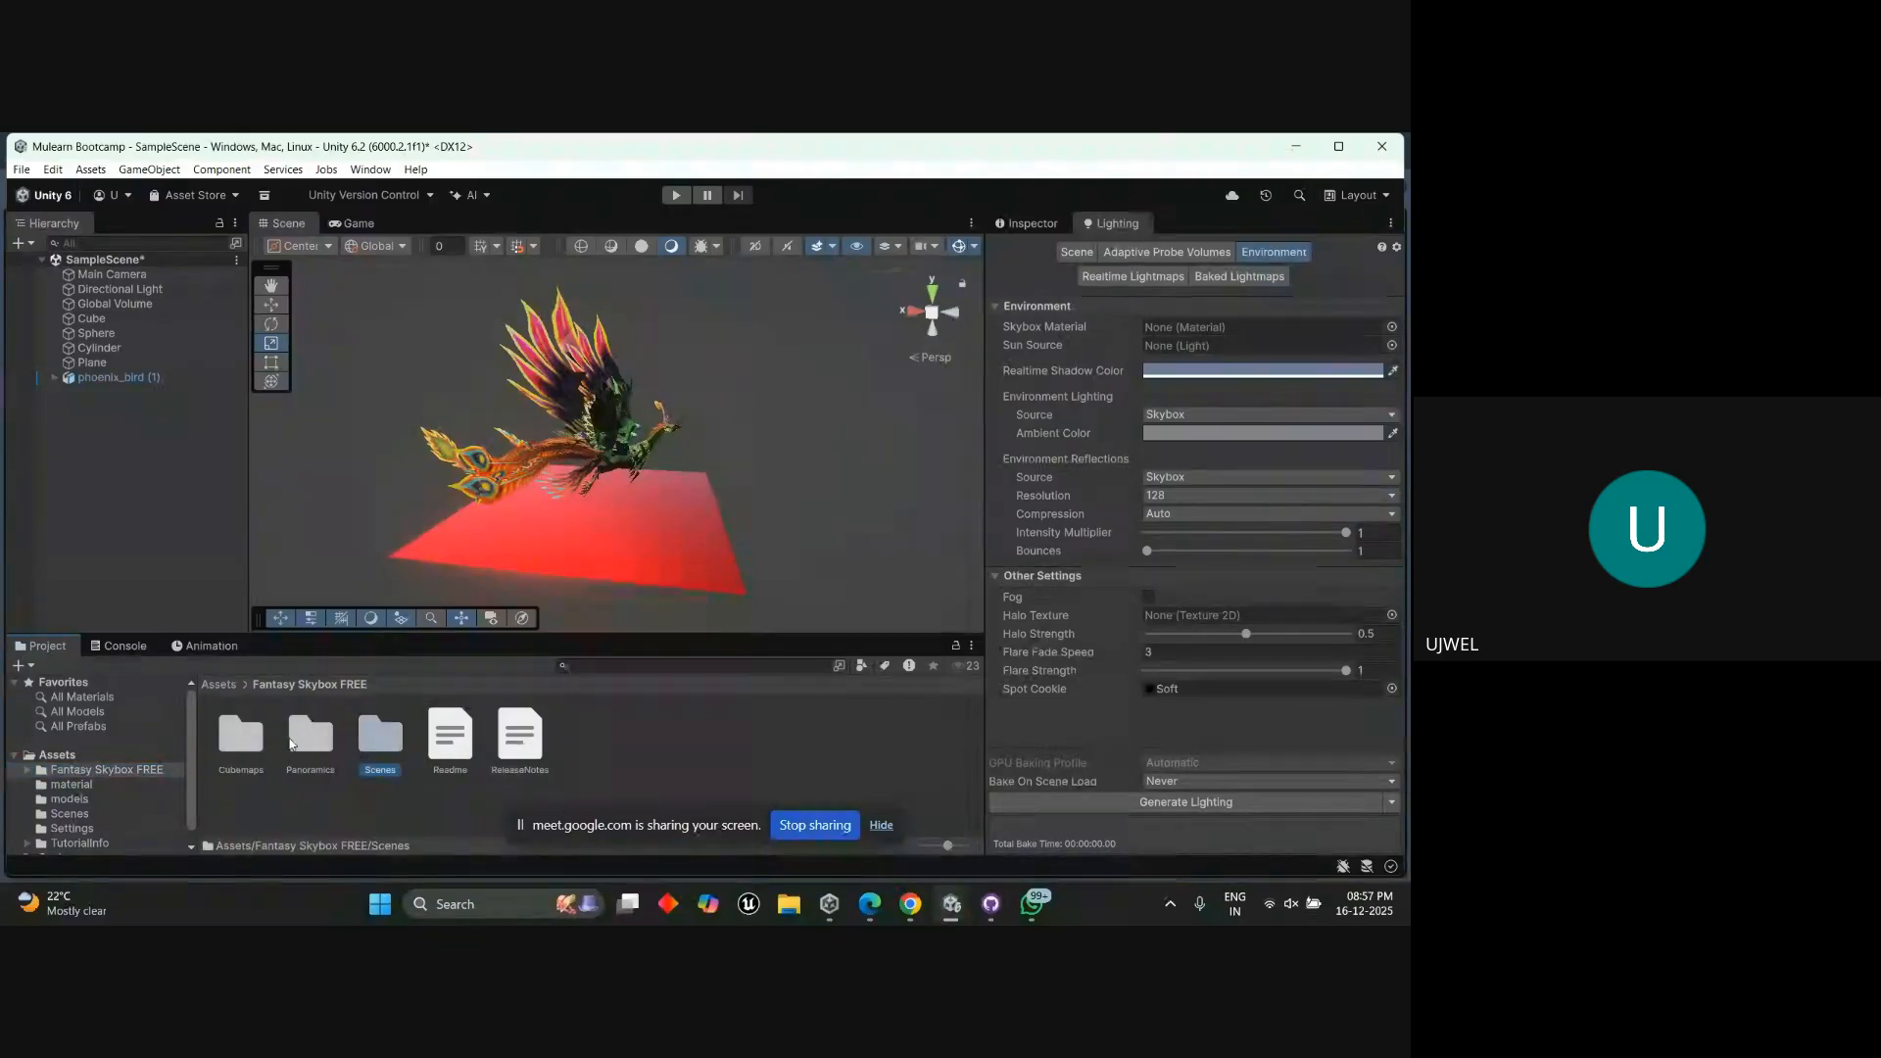
{"action": "double_click", "coordinate": [240, 737]}
{"action": "left_click", "coordinate": [237, 745]}
{"action": "double_click", "coordinate": [238, 739]}
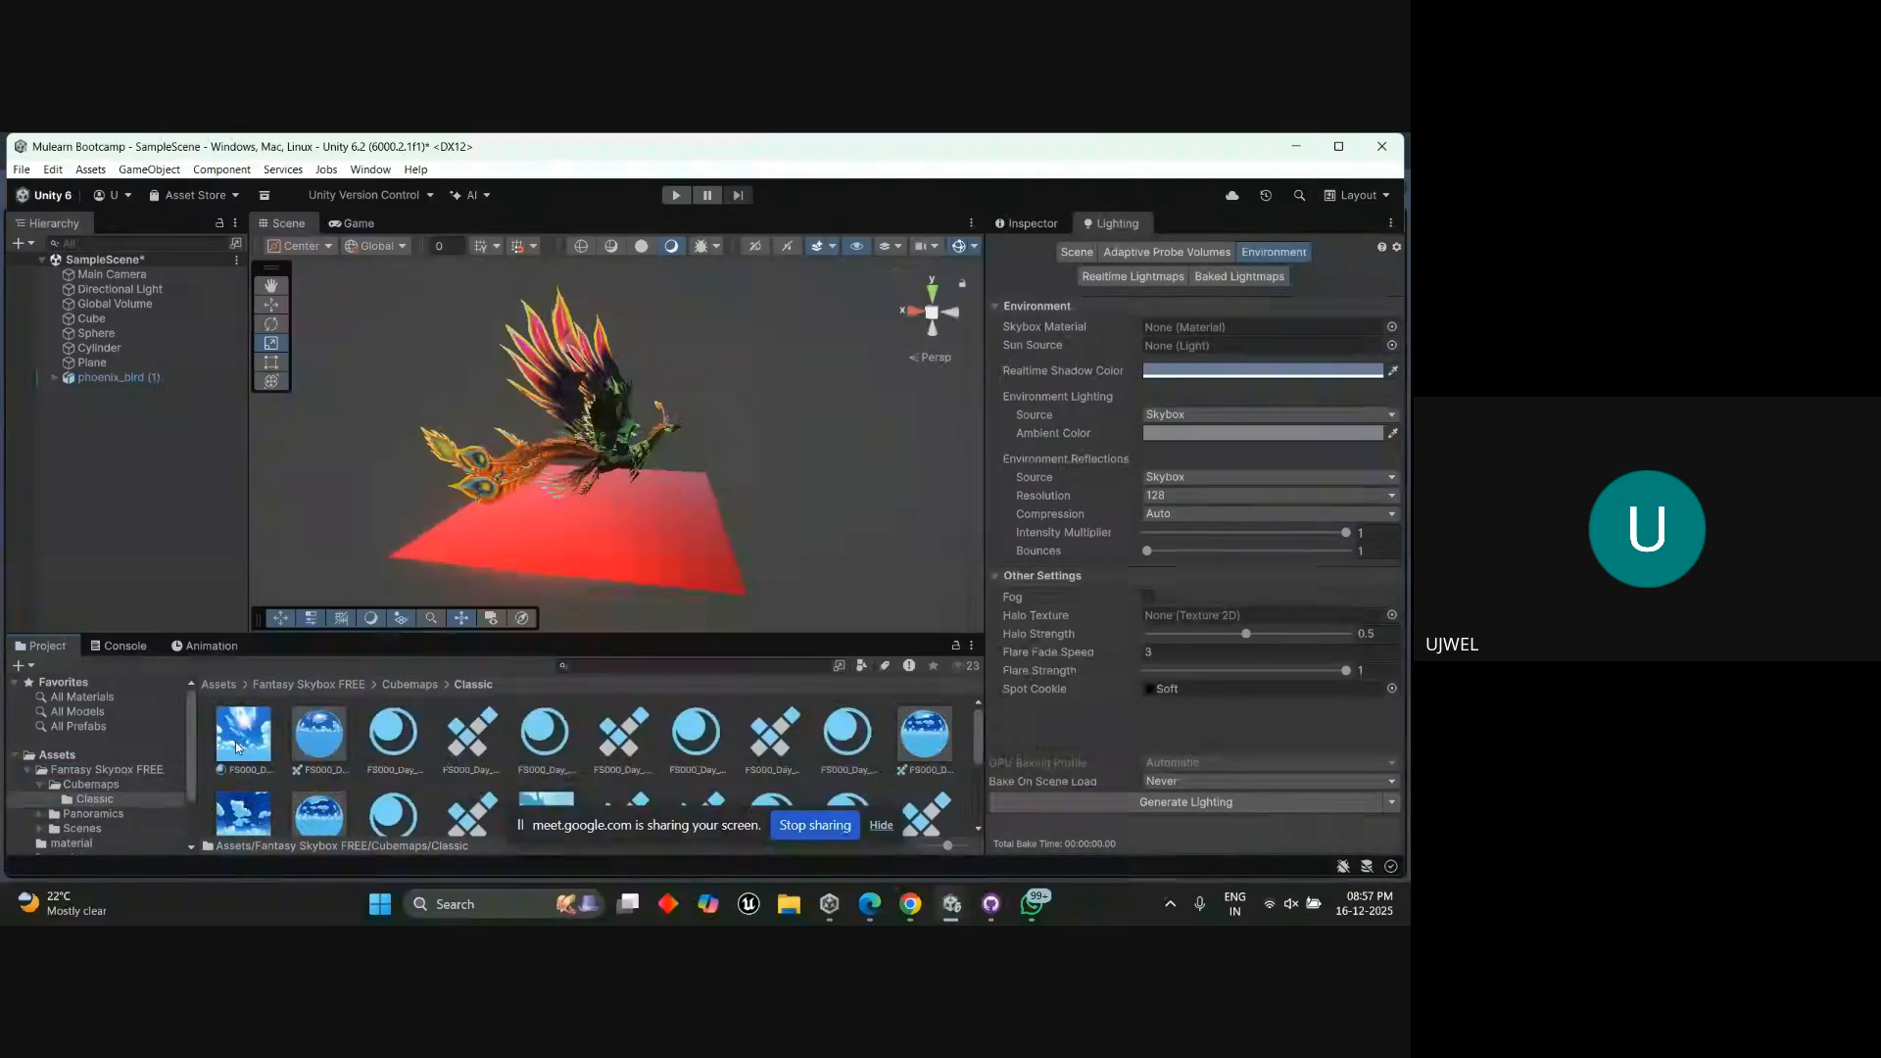
{"action": "scroll", "coordinate": [235, 743], "scroll_direction": "down", "scroll_amount": 2}
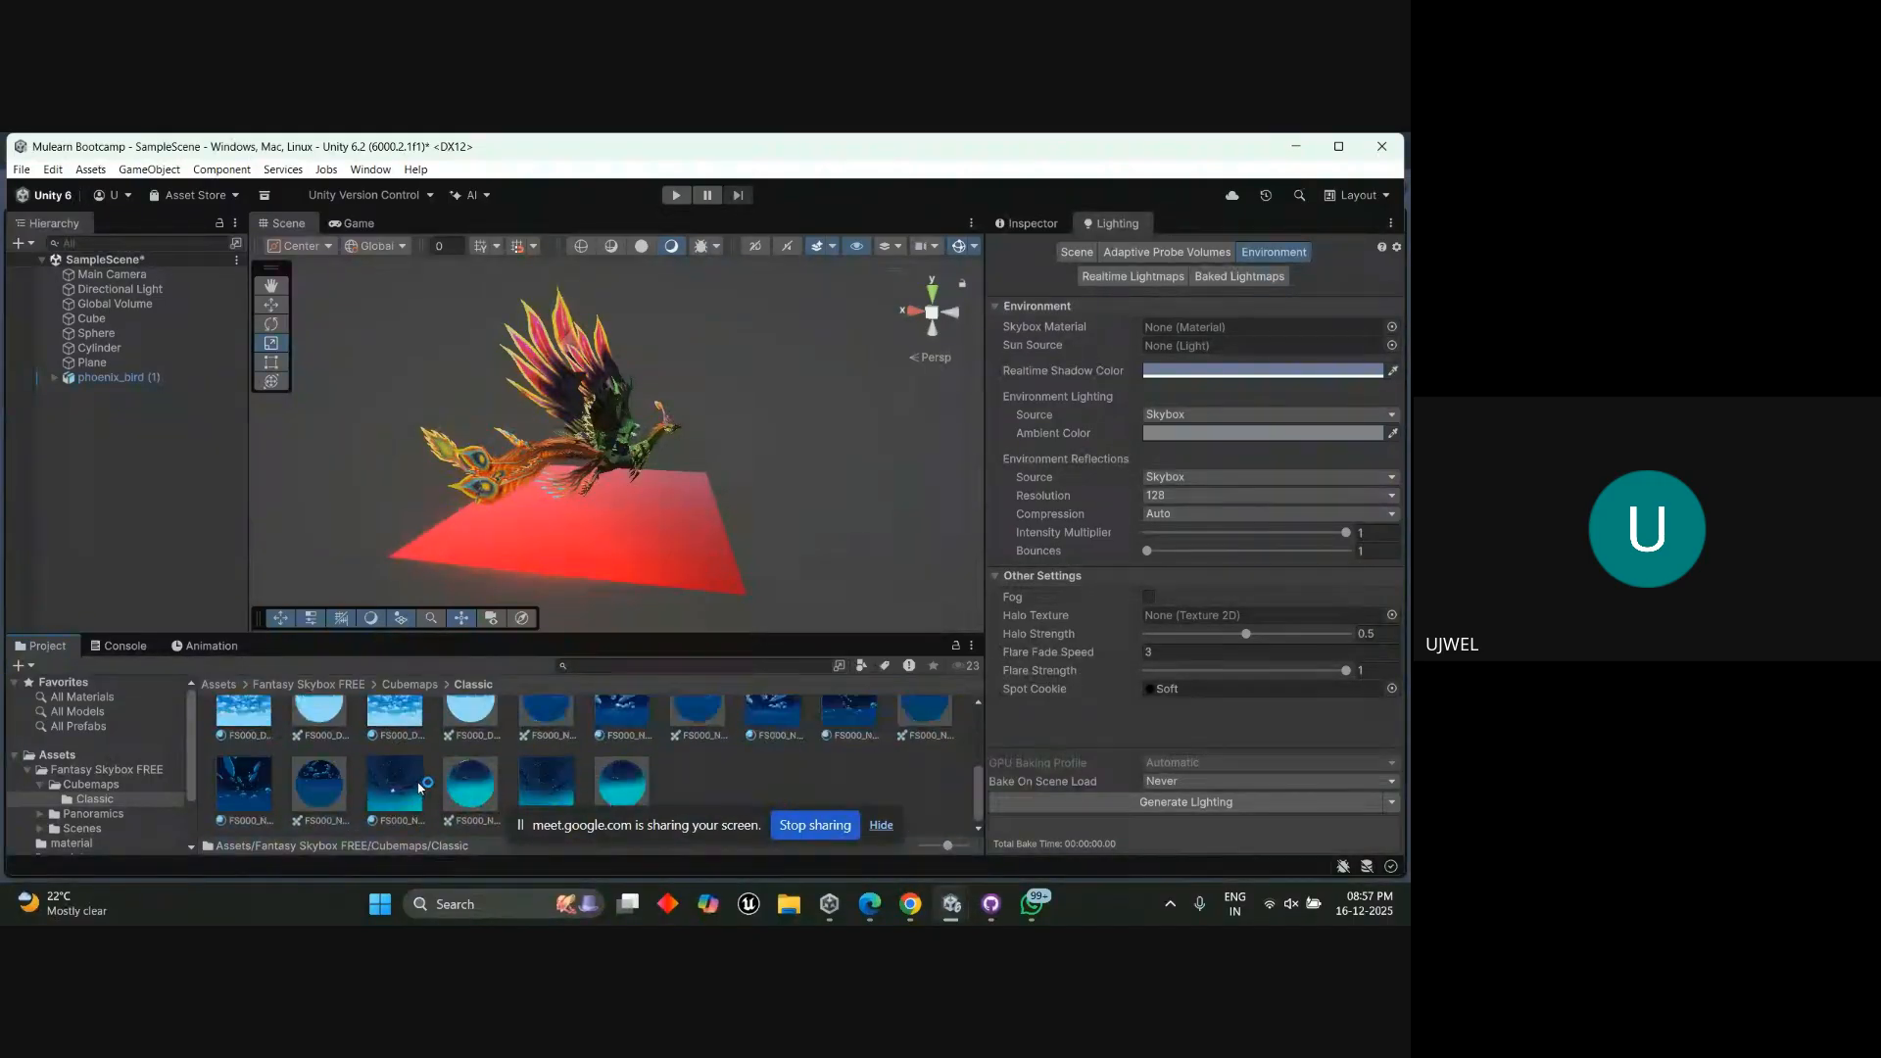
{"action": "scroll", "coordinate": [698, 772], "scroll_direction": "up", "scroll_amount": 2}
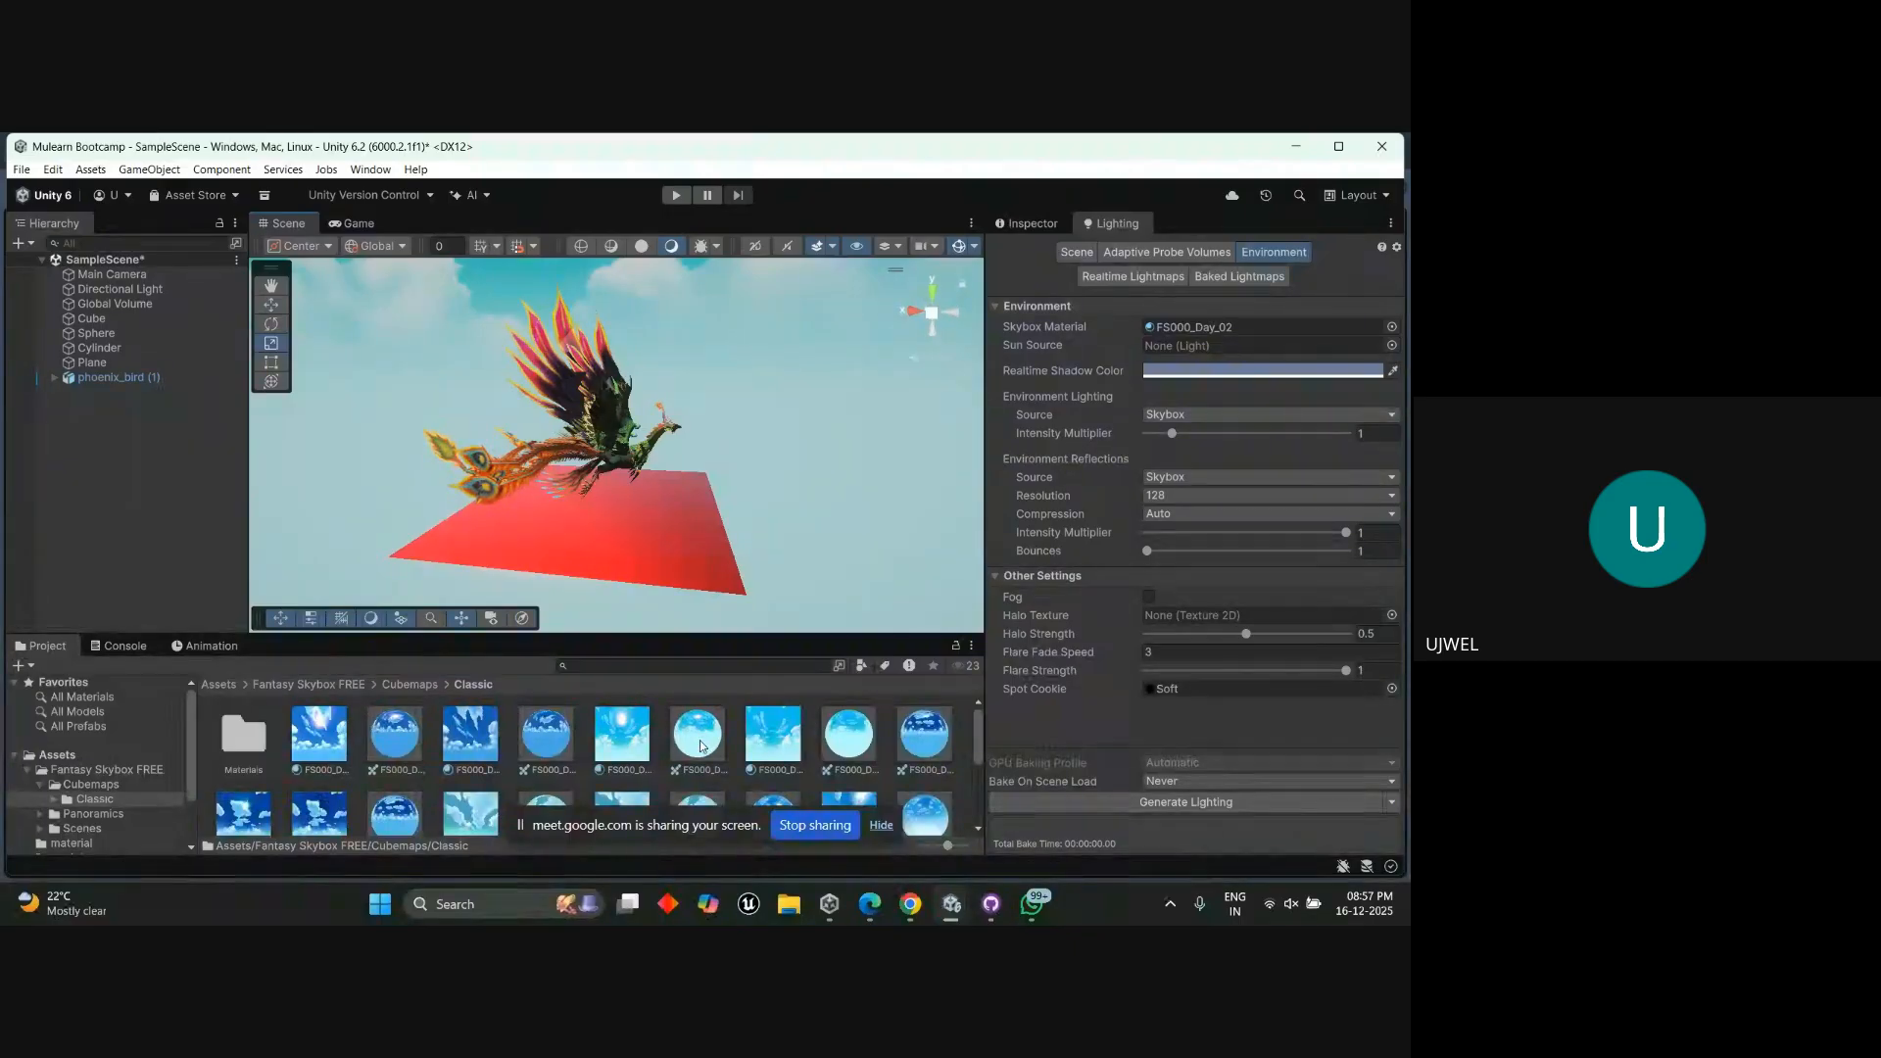
Delete the red plane beneath the phoenix bird from the scene.
{"action": "scroll", "coordinate": [733, 428], "scroll_direction": "down", "scroll_amount": 3}
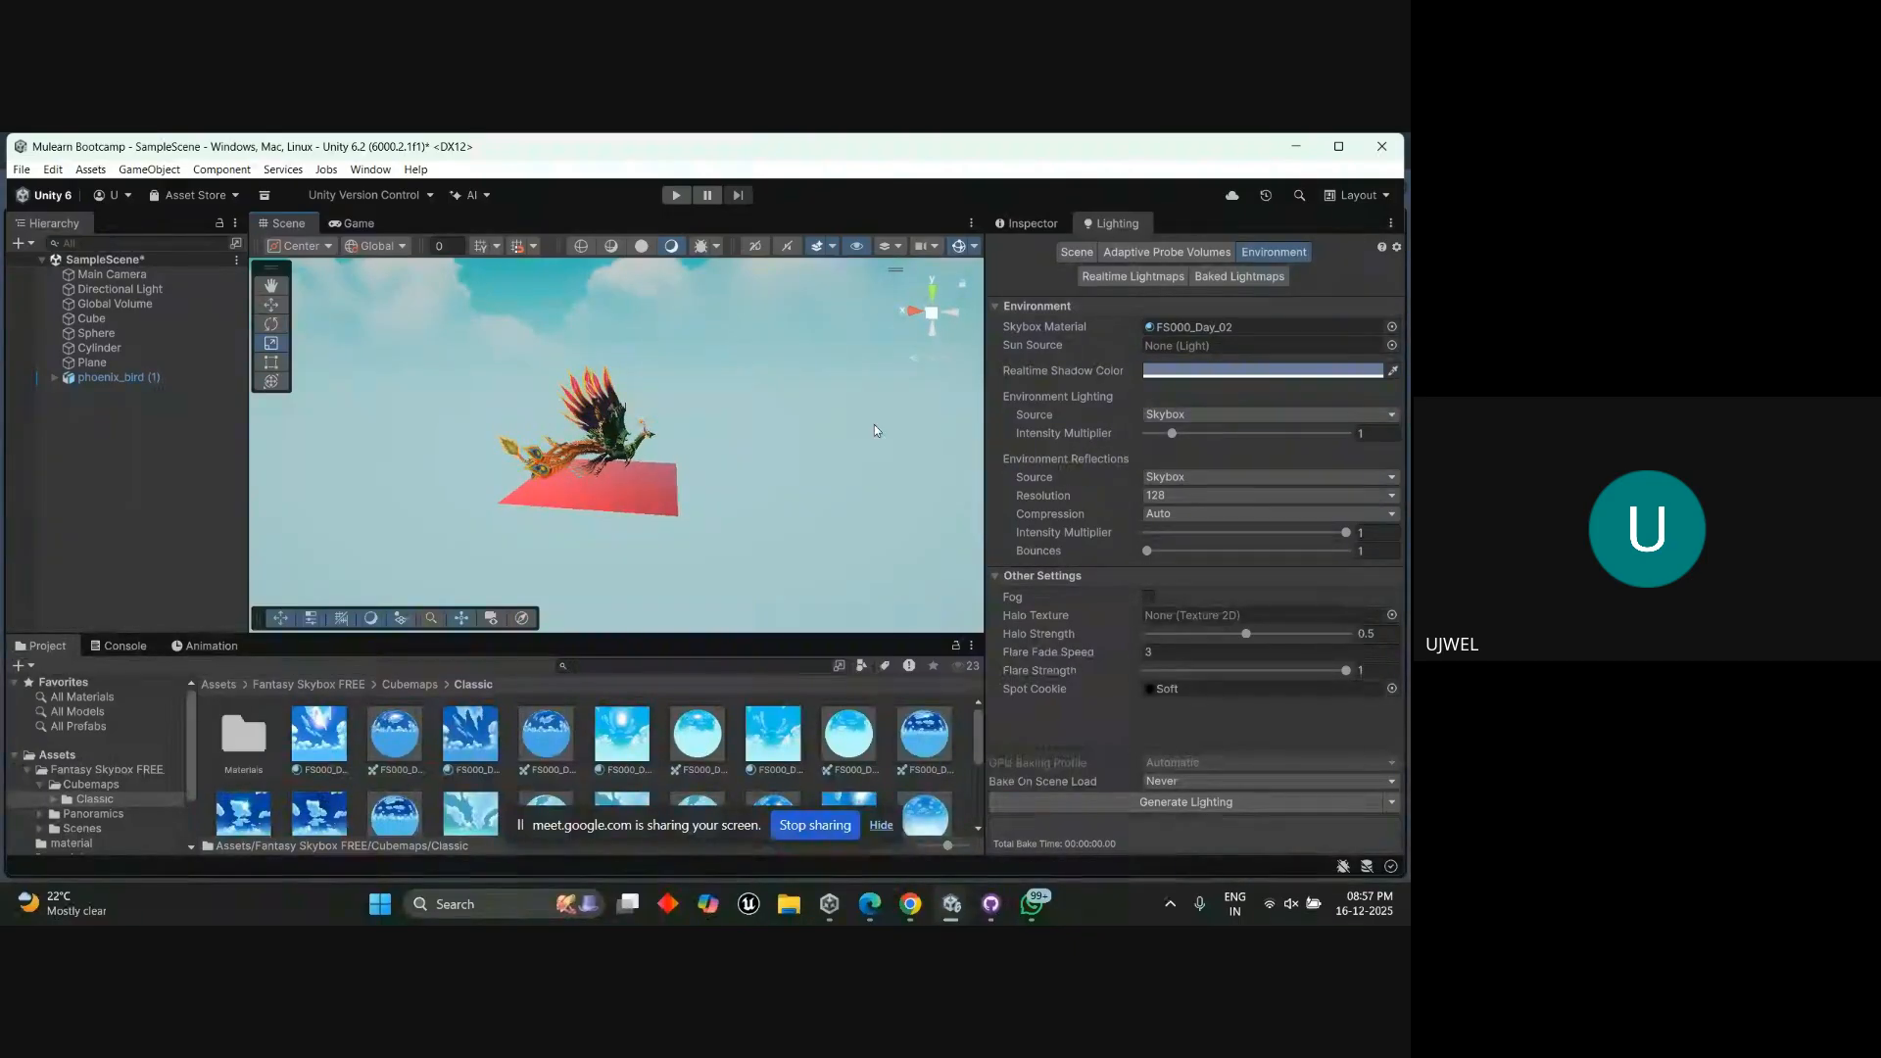
{"action": "left_click_drag", "start_coordinate": [831, 429], "coordinate": [474, 707], "text": "alt"}
{"action": "left_click", "coordinate": [598, 490]}
{"action": "key", "text": "Delete"}
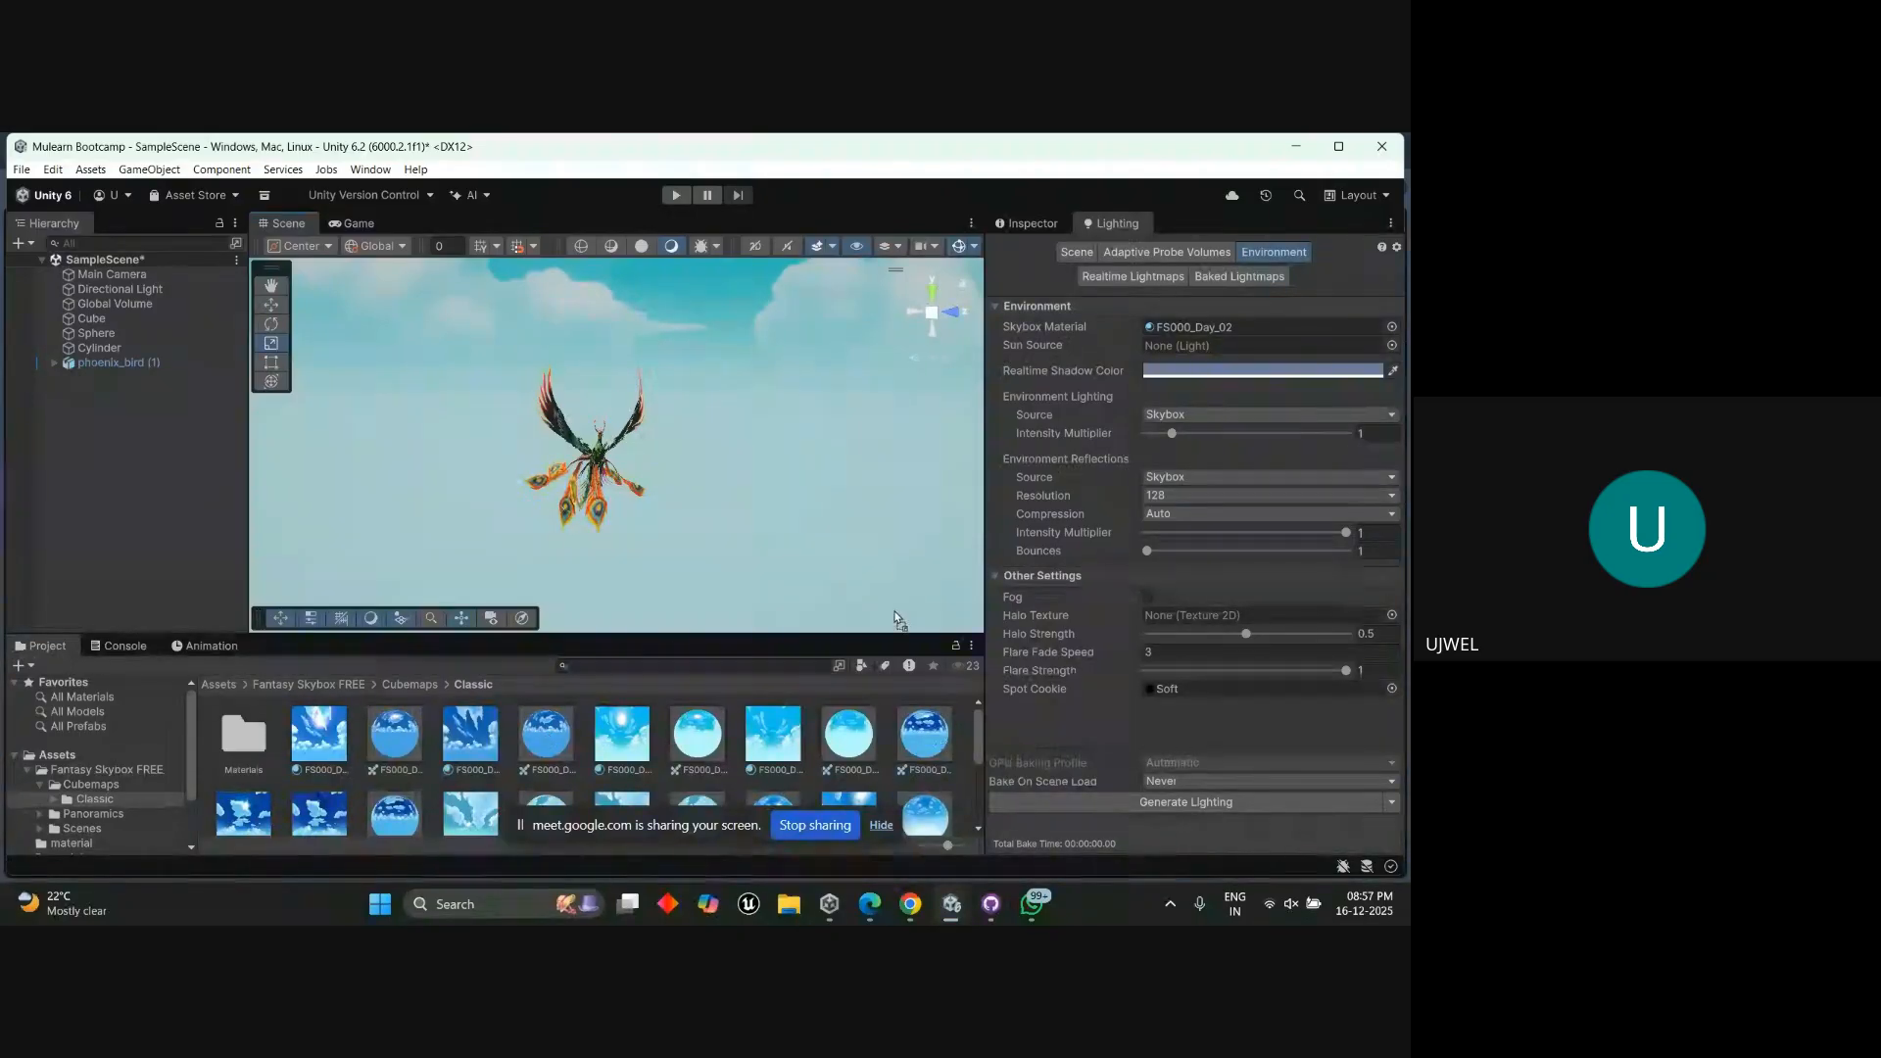
Try the FS000_Day_03, FS000_Day_03_Sunless and FS000_Day_05_Sunless materials as the scene's skybox.
{"action": "left_click_drag", "start_coordinate": [896, 619], "coordinate": [817, 537]}
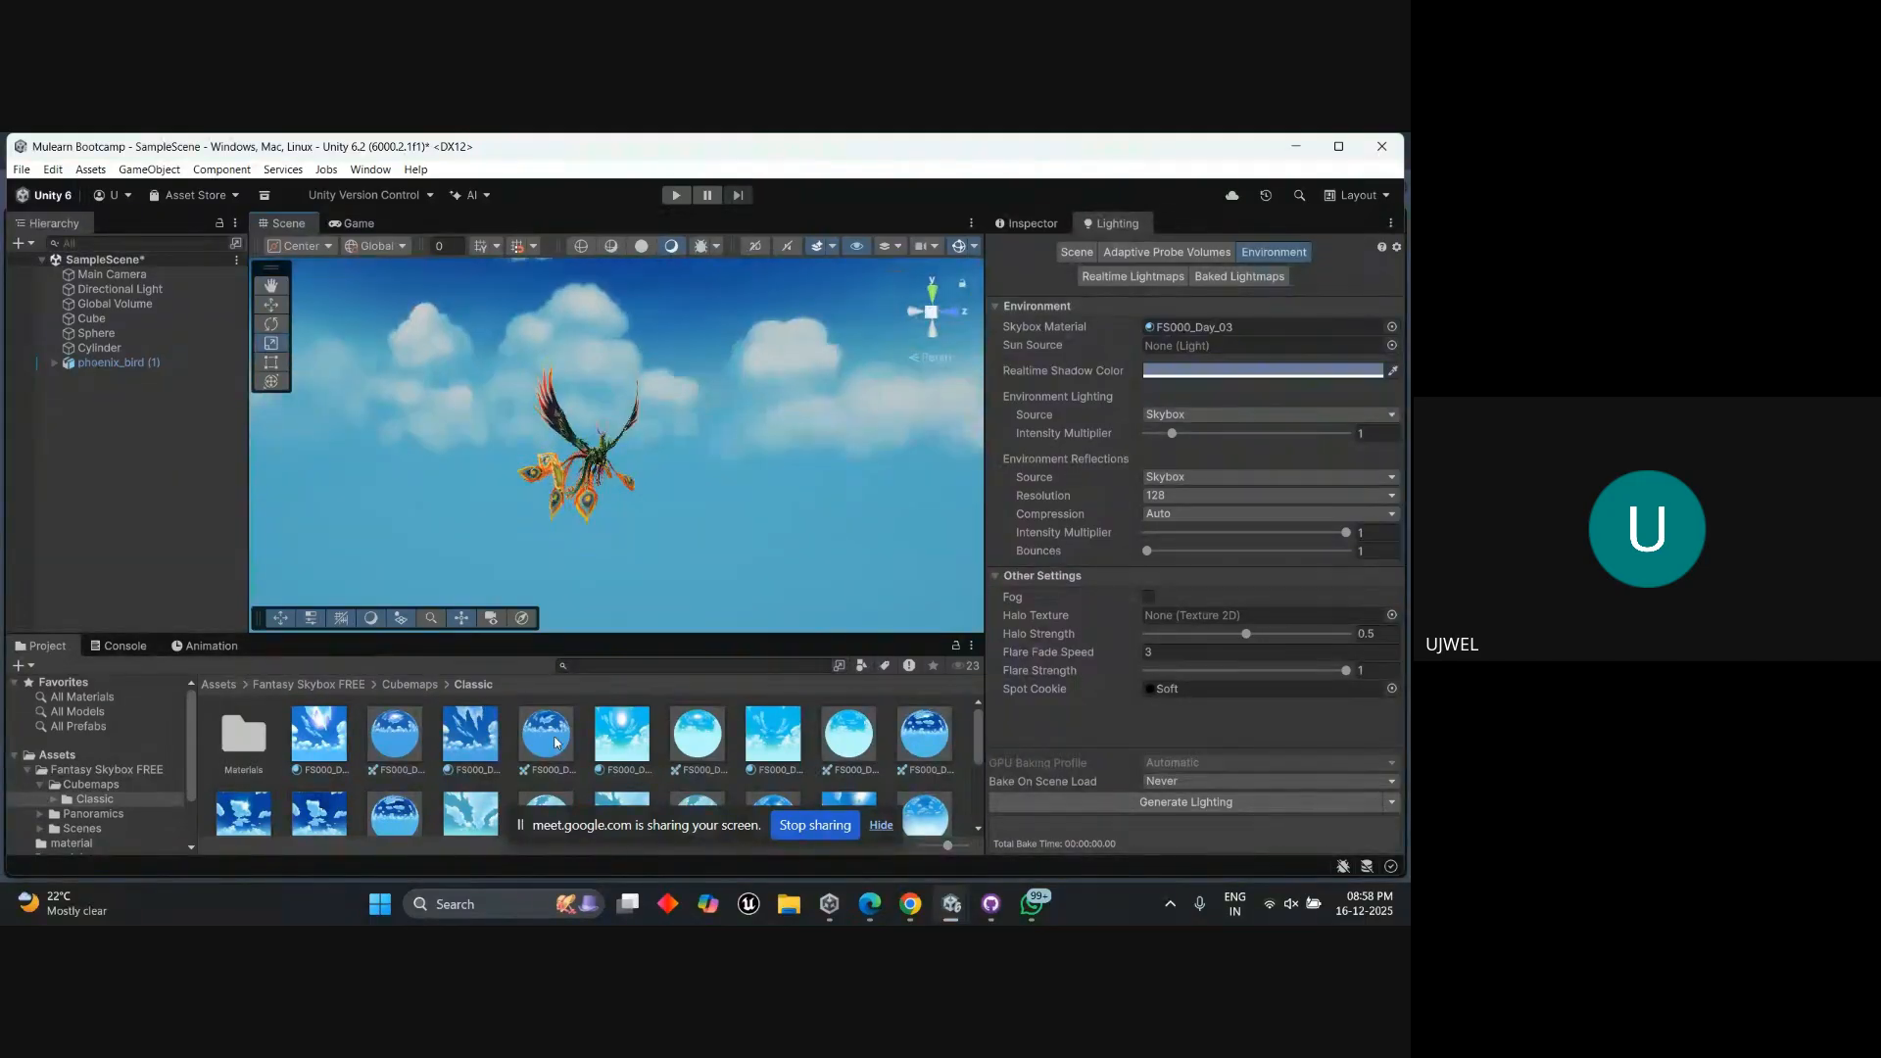
{"action": "scroll", "coordinate": [403, 745], "scroll_direction": "down", "scroll_amount": 3}
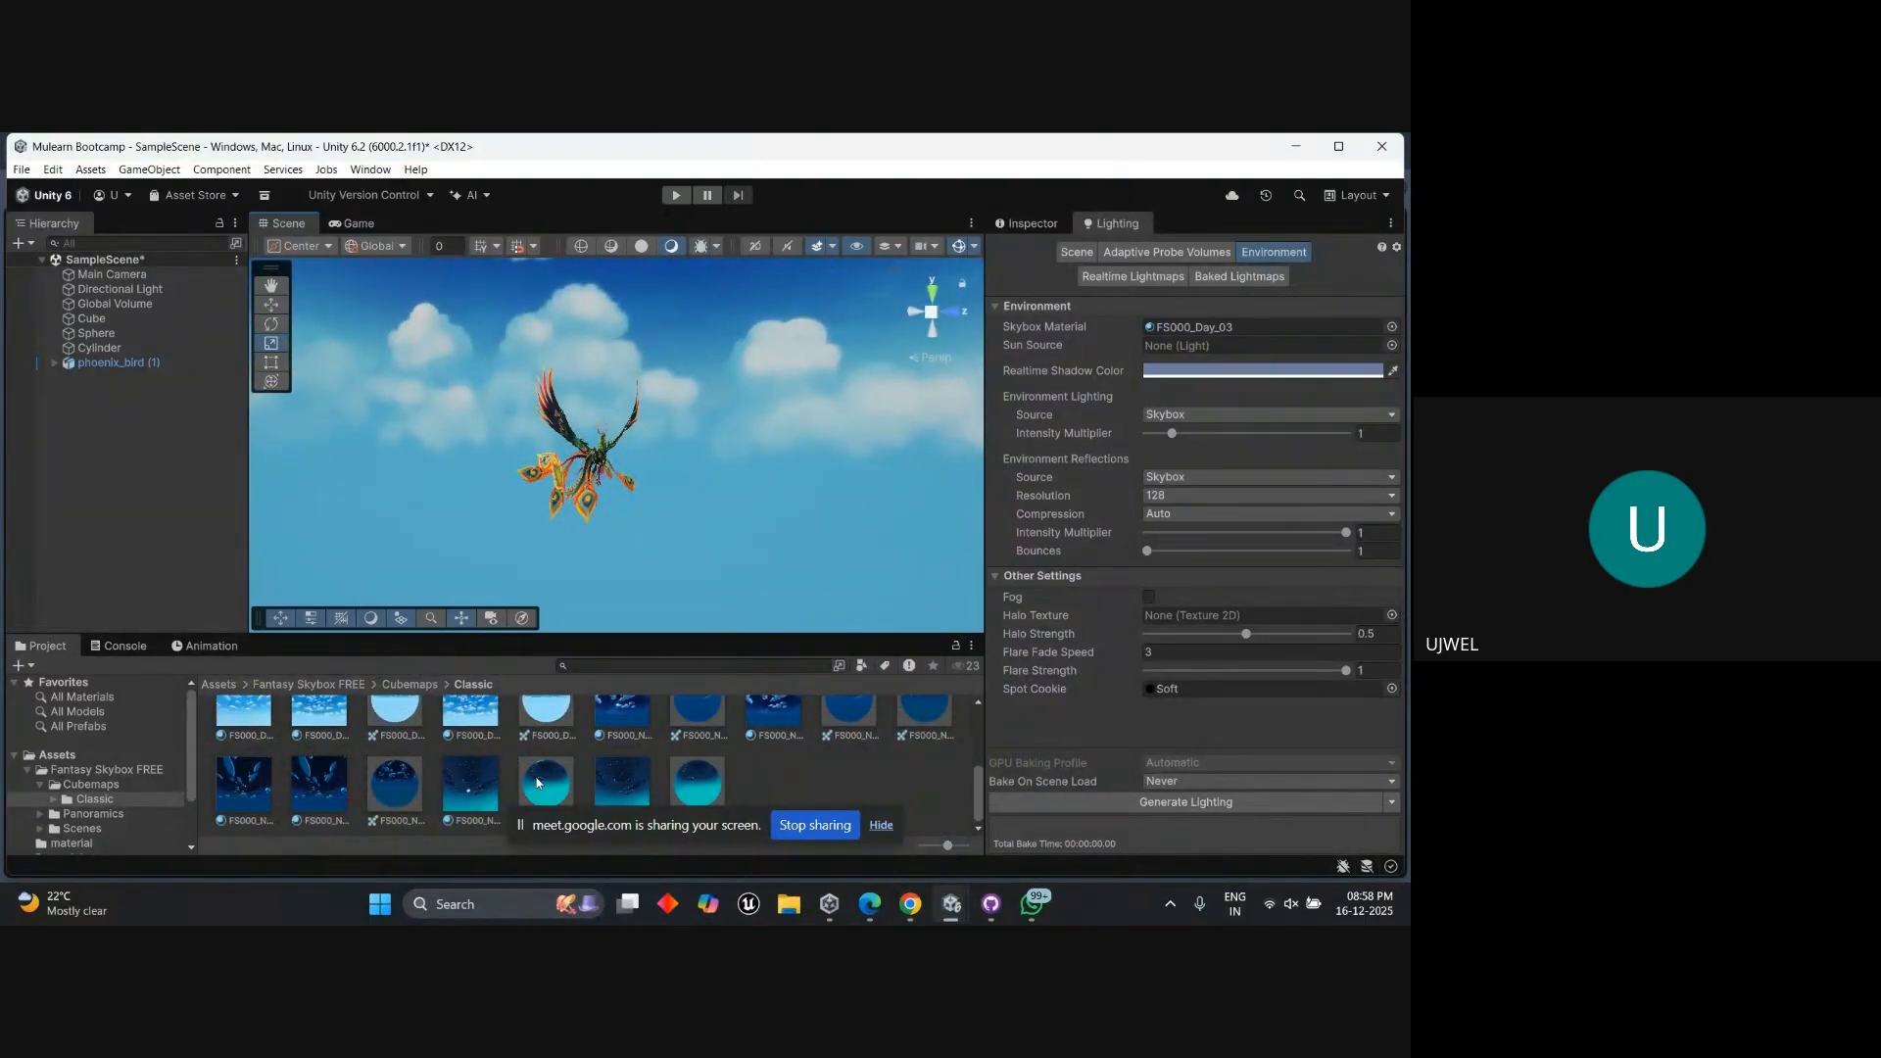
{"action": "scroll", "coordinate": [539, 784], "scroll_direction": "up", "scroll_amount": 3}
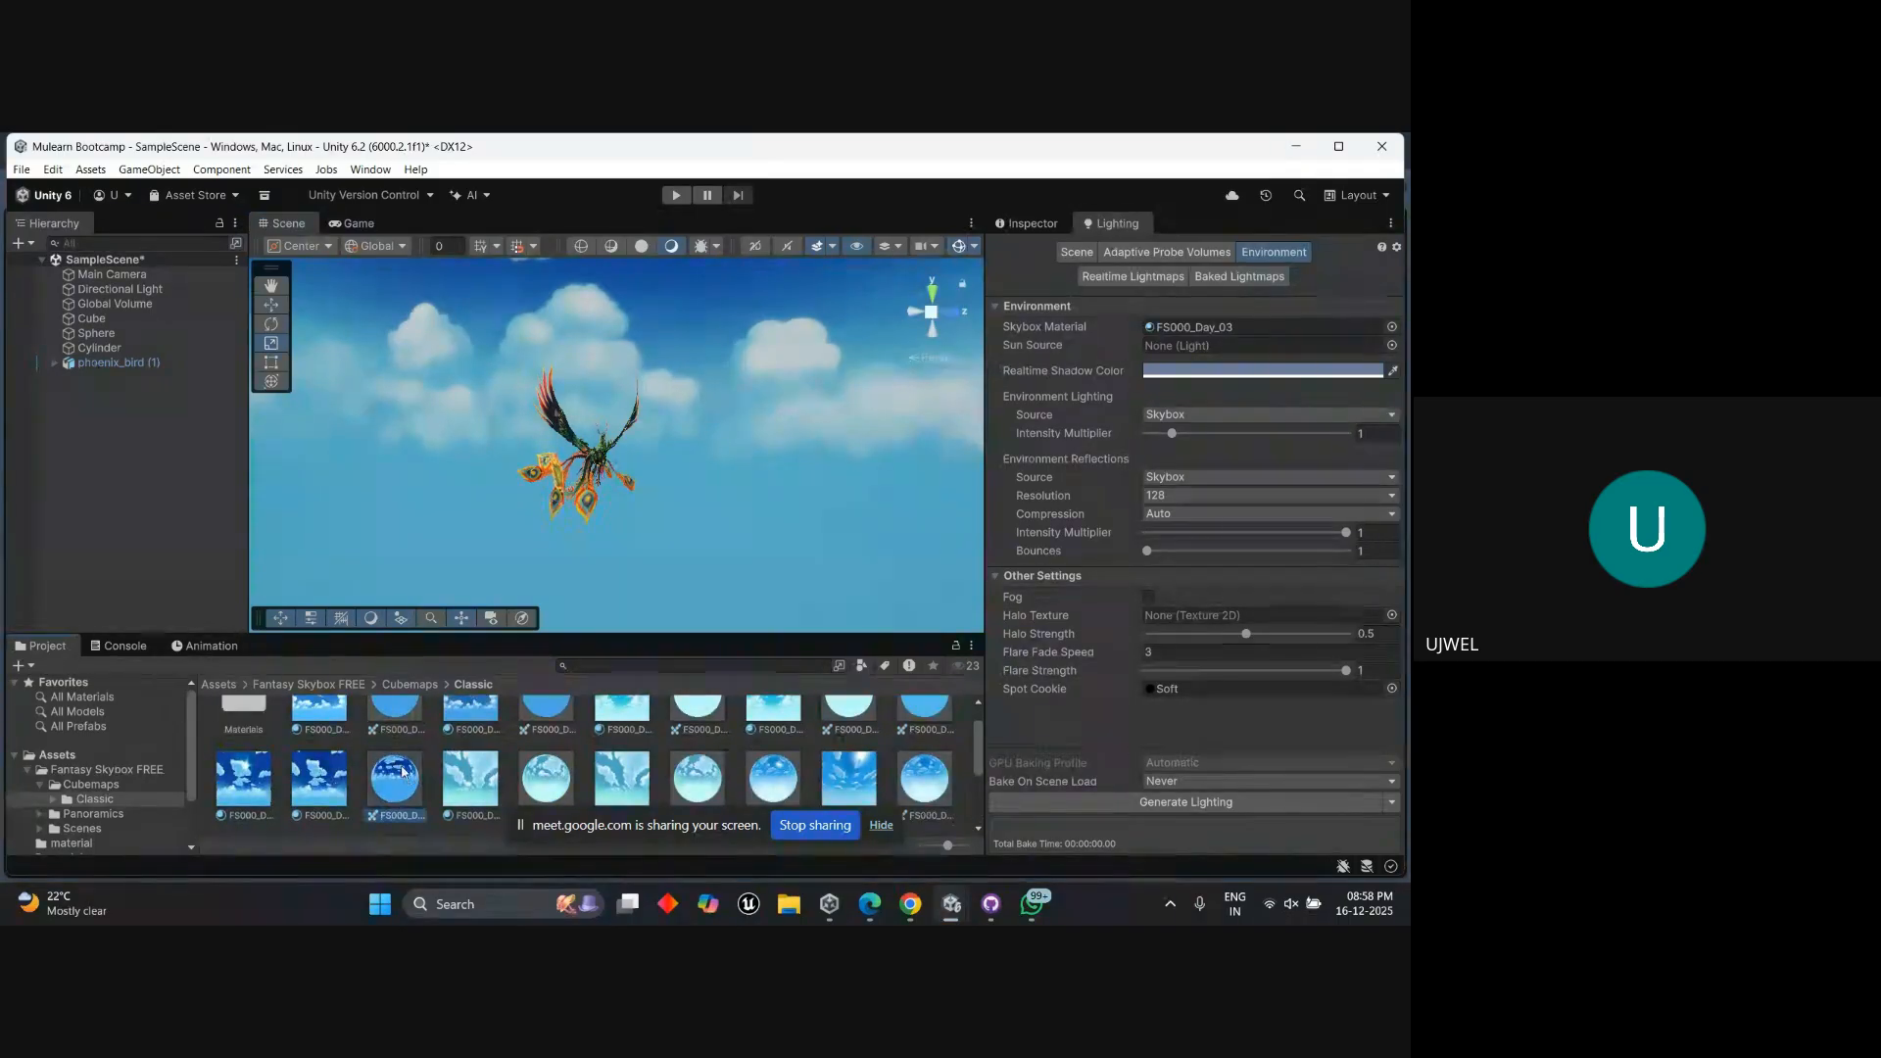
{"action": "left_click_drag", "start_coordinate": [435, 501], "coordinate": [433, 496]}
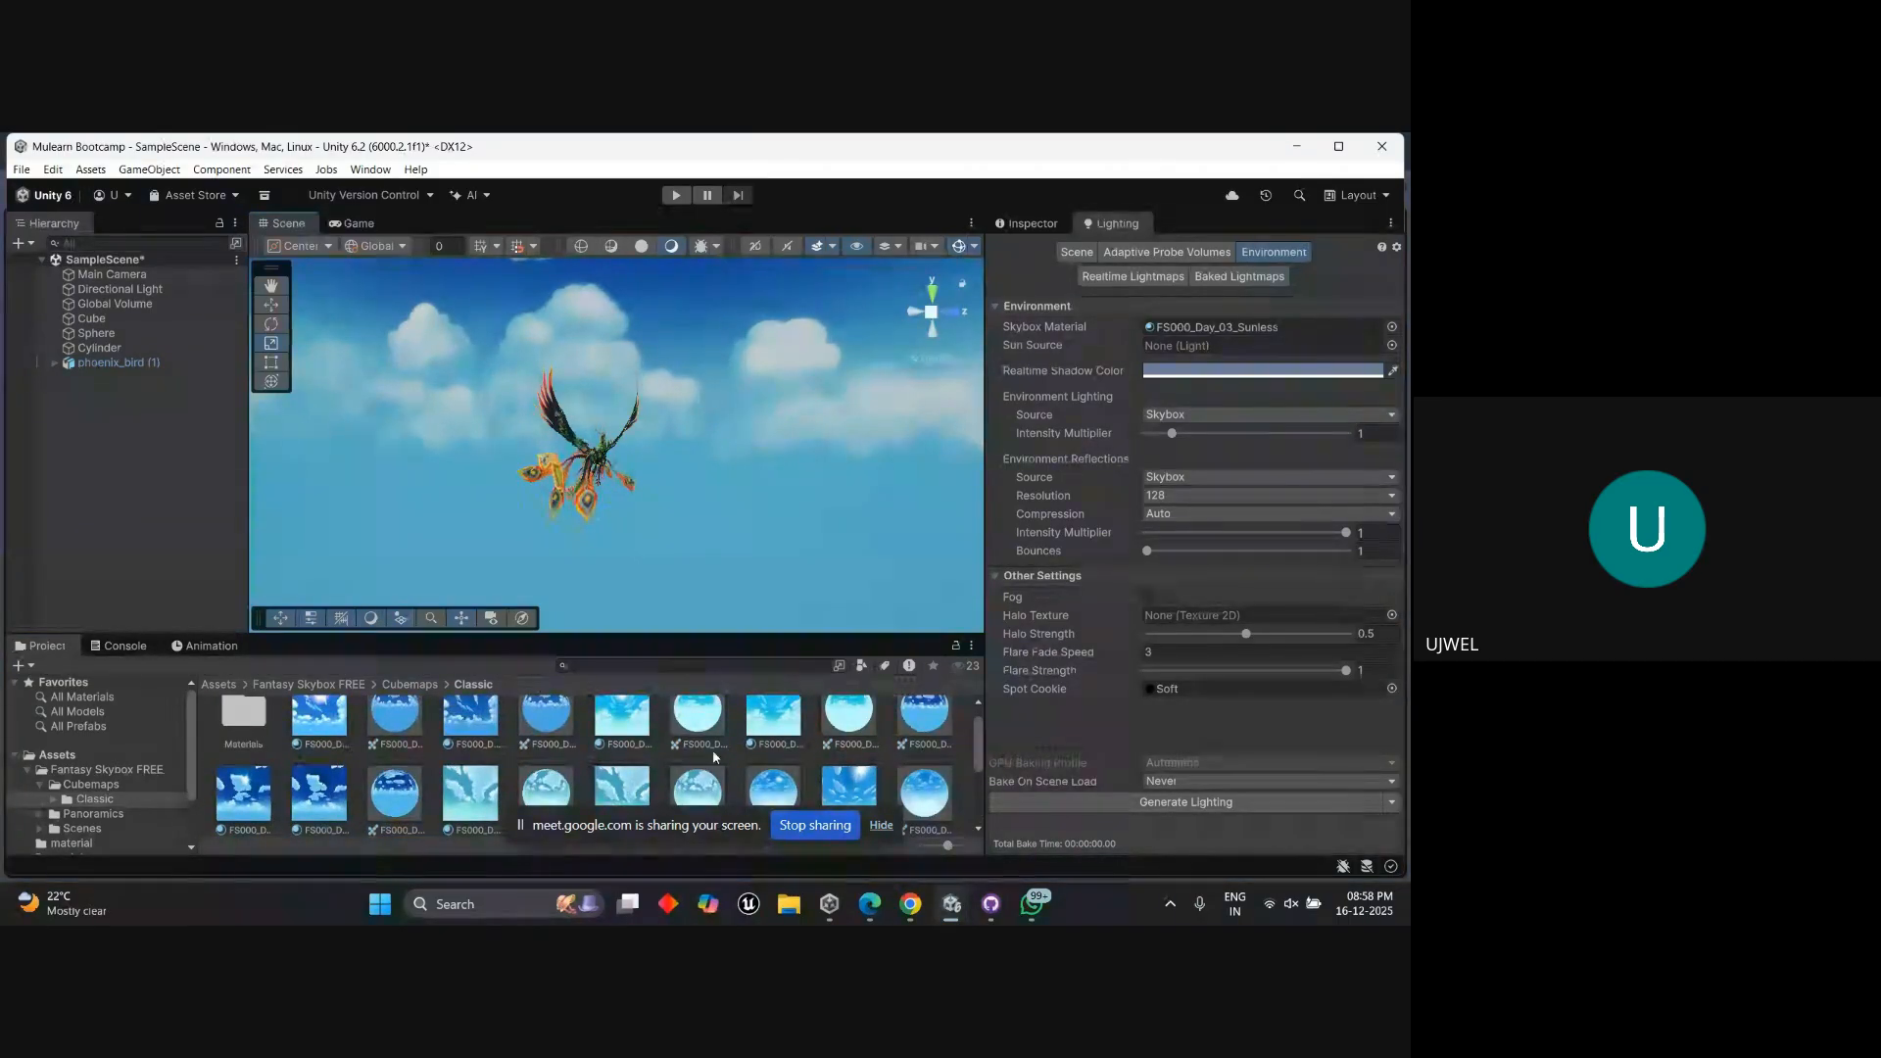
{"action": "left_click_drag", "start_coordinate": [862, 554], "coordinate": [764, 527]}
{"action": "left_click_drag", "start_coordinate": [919, 723], "coordinate": [853, 538]}
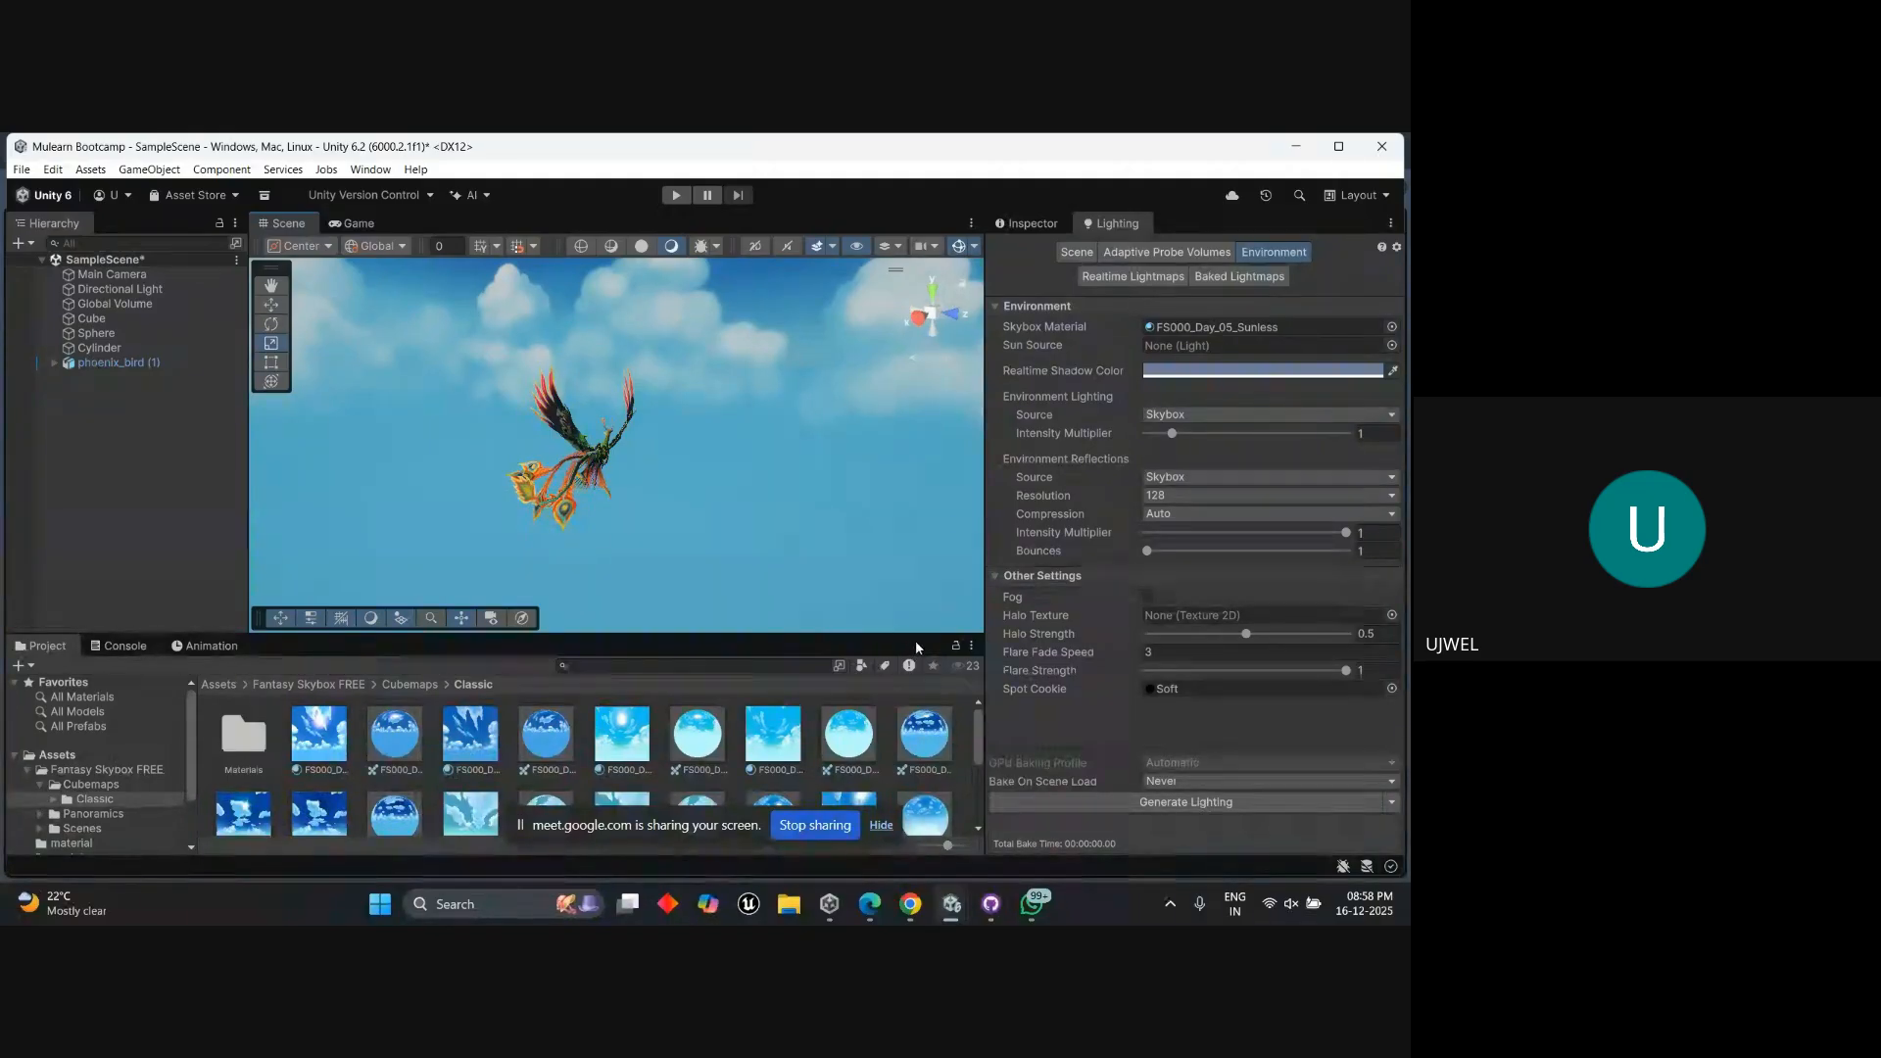
Apply the FS000_Day_03 material as the skybox and check the phoenix bird against it.
{"action": "scroll", "coordinate": [808, 545], "scroll_direction": "down", "scroll_amount": 3}
{"action": "middle_click_drag", "start_coordinate": [809, 545], "coordinate": [730, 545]}
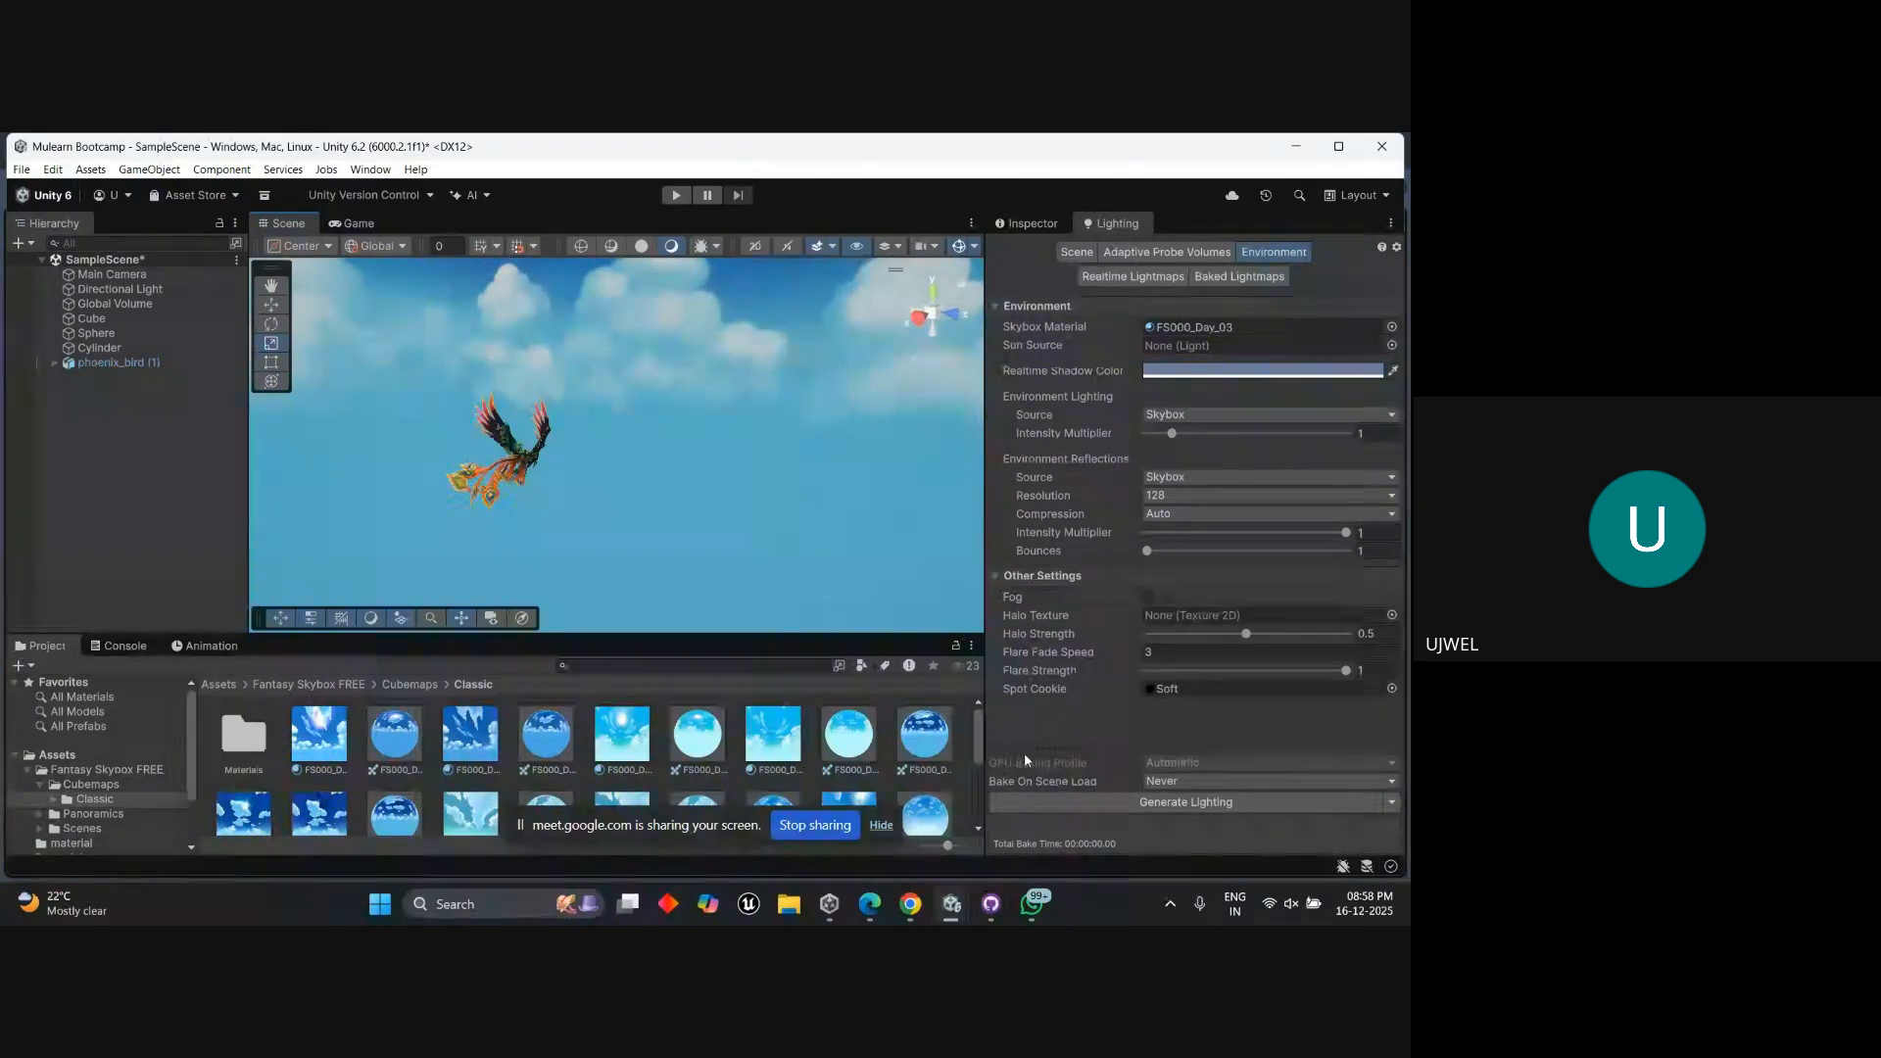
{"action": "scroll", "coordinate": [673, 526], "scroll_direction": "down", "scroll_amount": 1}
{"action": "scroll", "coordinate": [673, 521], "scroll_direction": "up", "scroll_amount": 1}
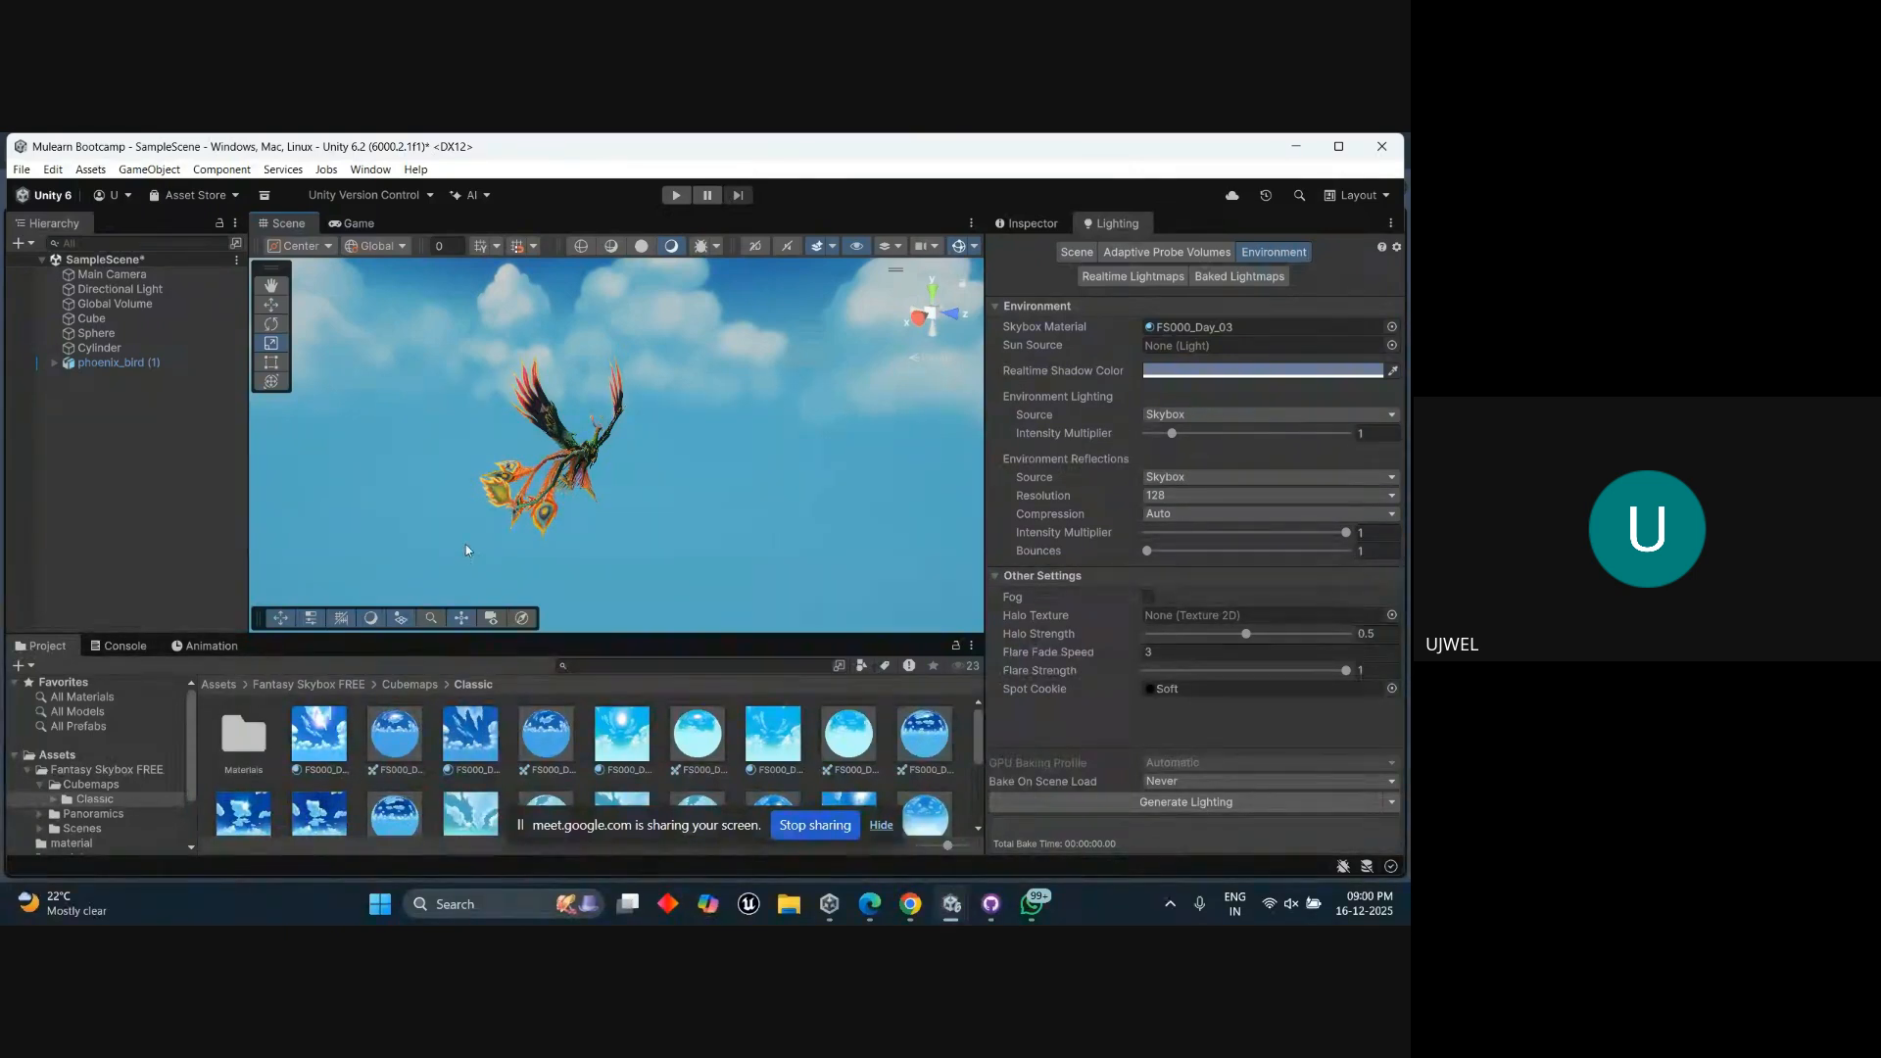
Switch to GitHub Desktop and create a new local repository named "mulearn bootcamp".
{"action": "left_click", "coordinate": [991, 903]}
{"action": "left_click_drag", "start_coordinate": [825, 266], "coordinate": [921, 219]}
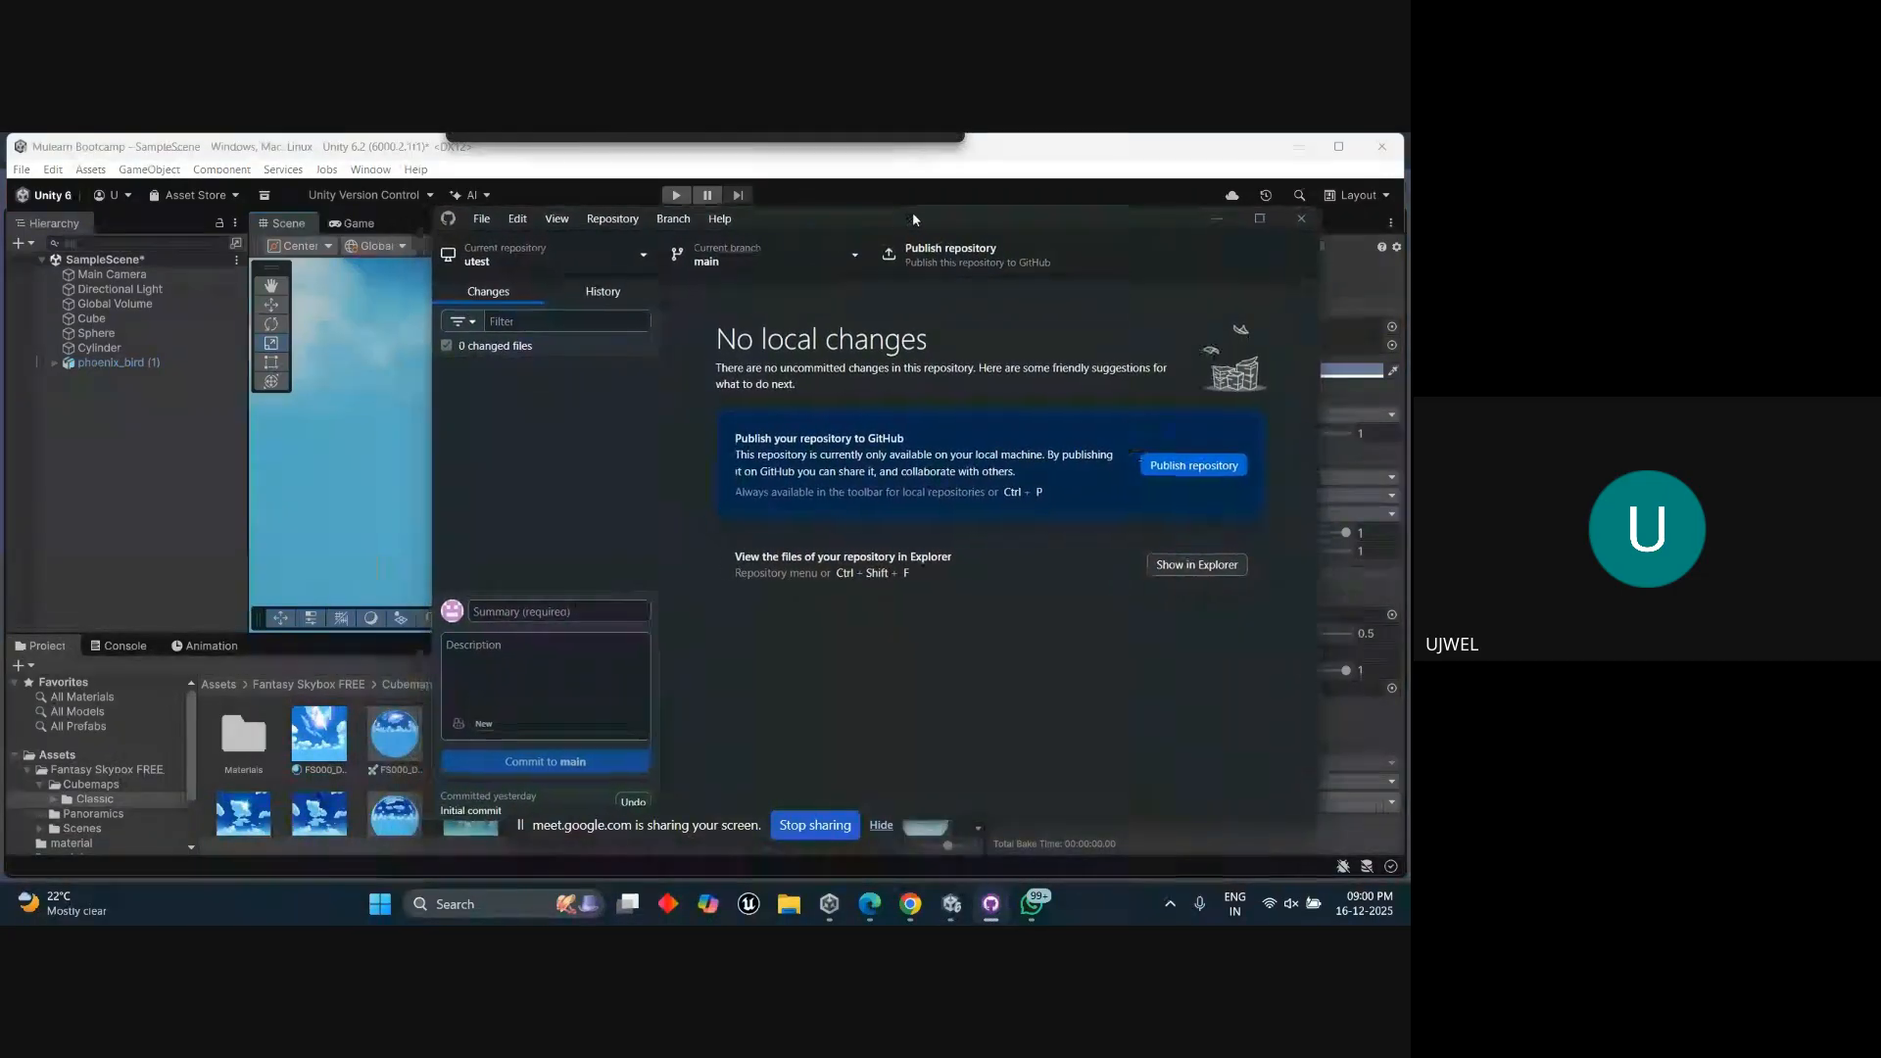
{"action": "left_click", "coordinate": [489, 222]}
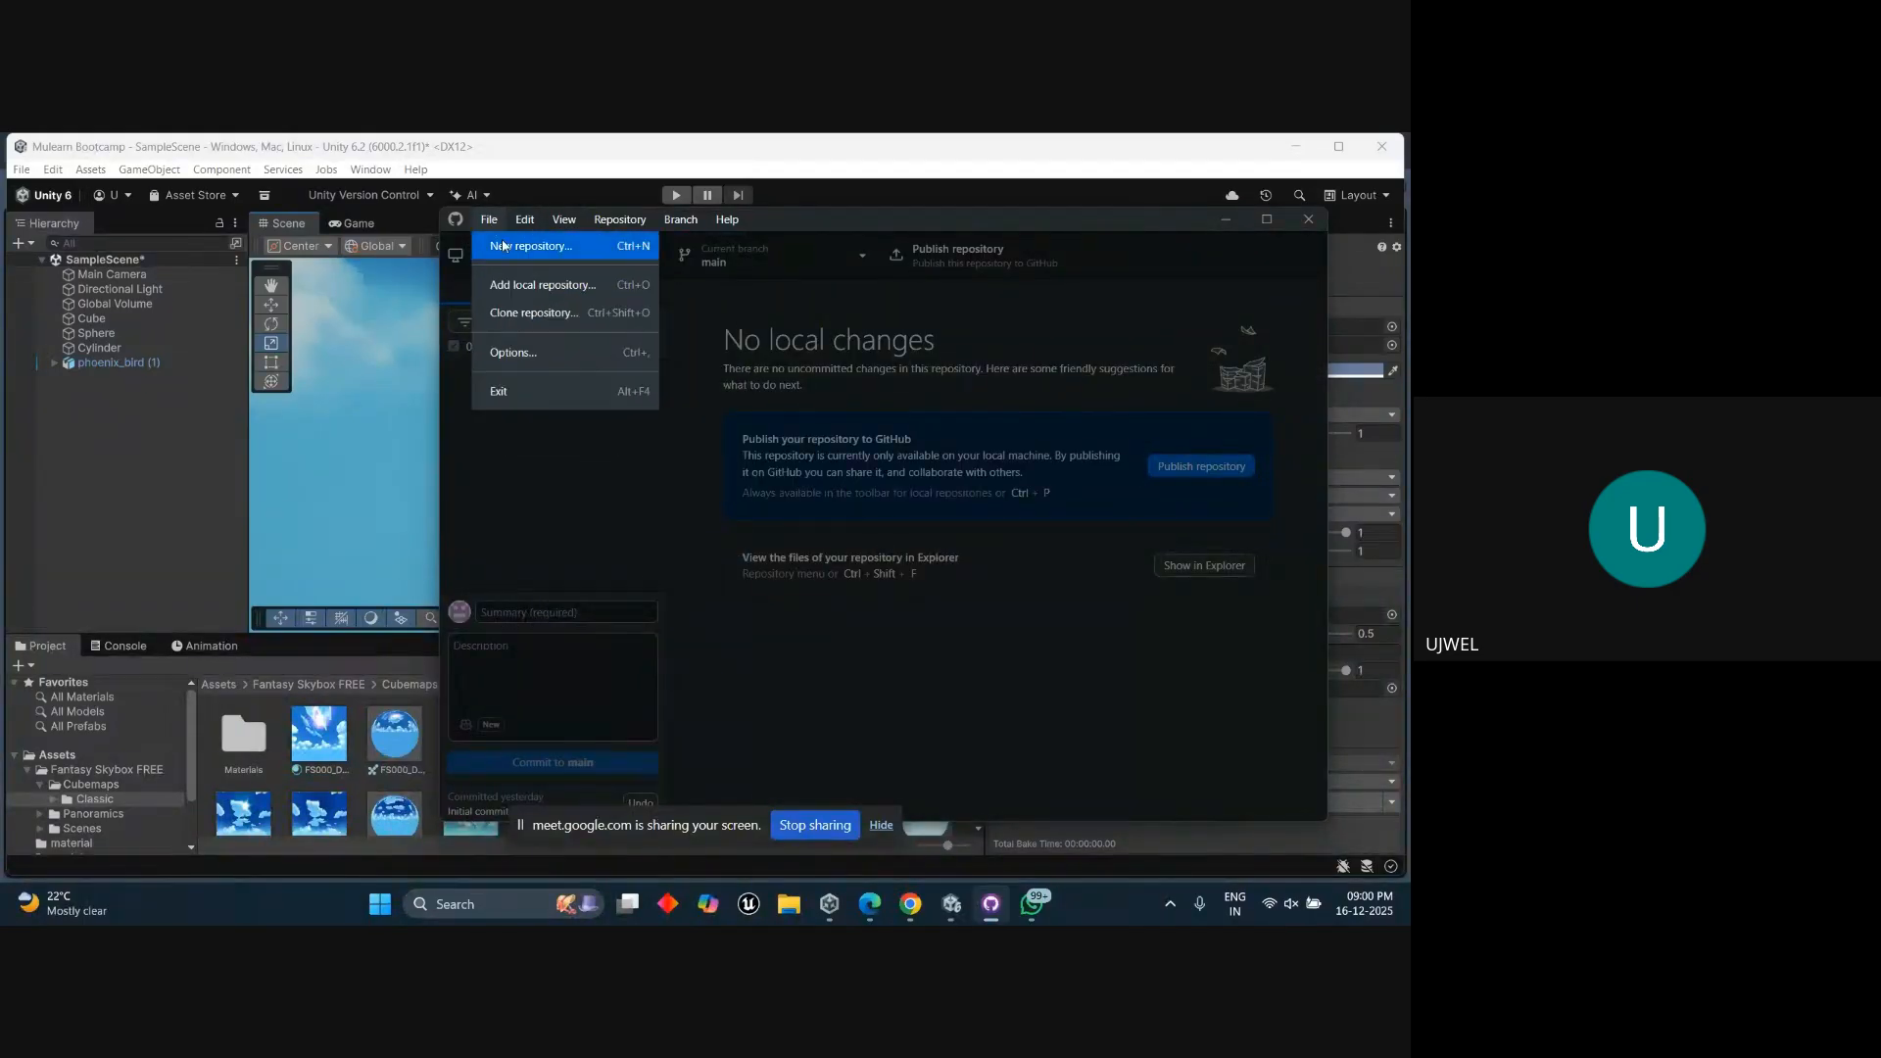
{"action": "left_click", "coordinate": [503, 245]}
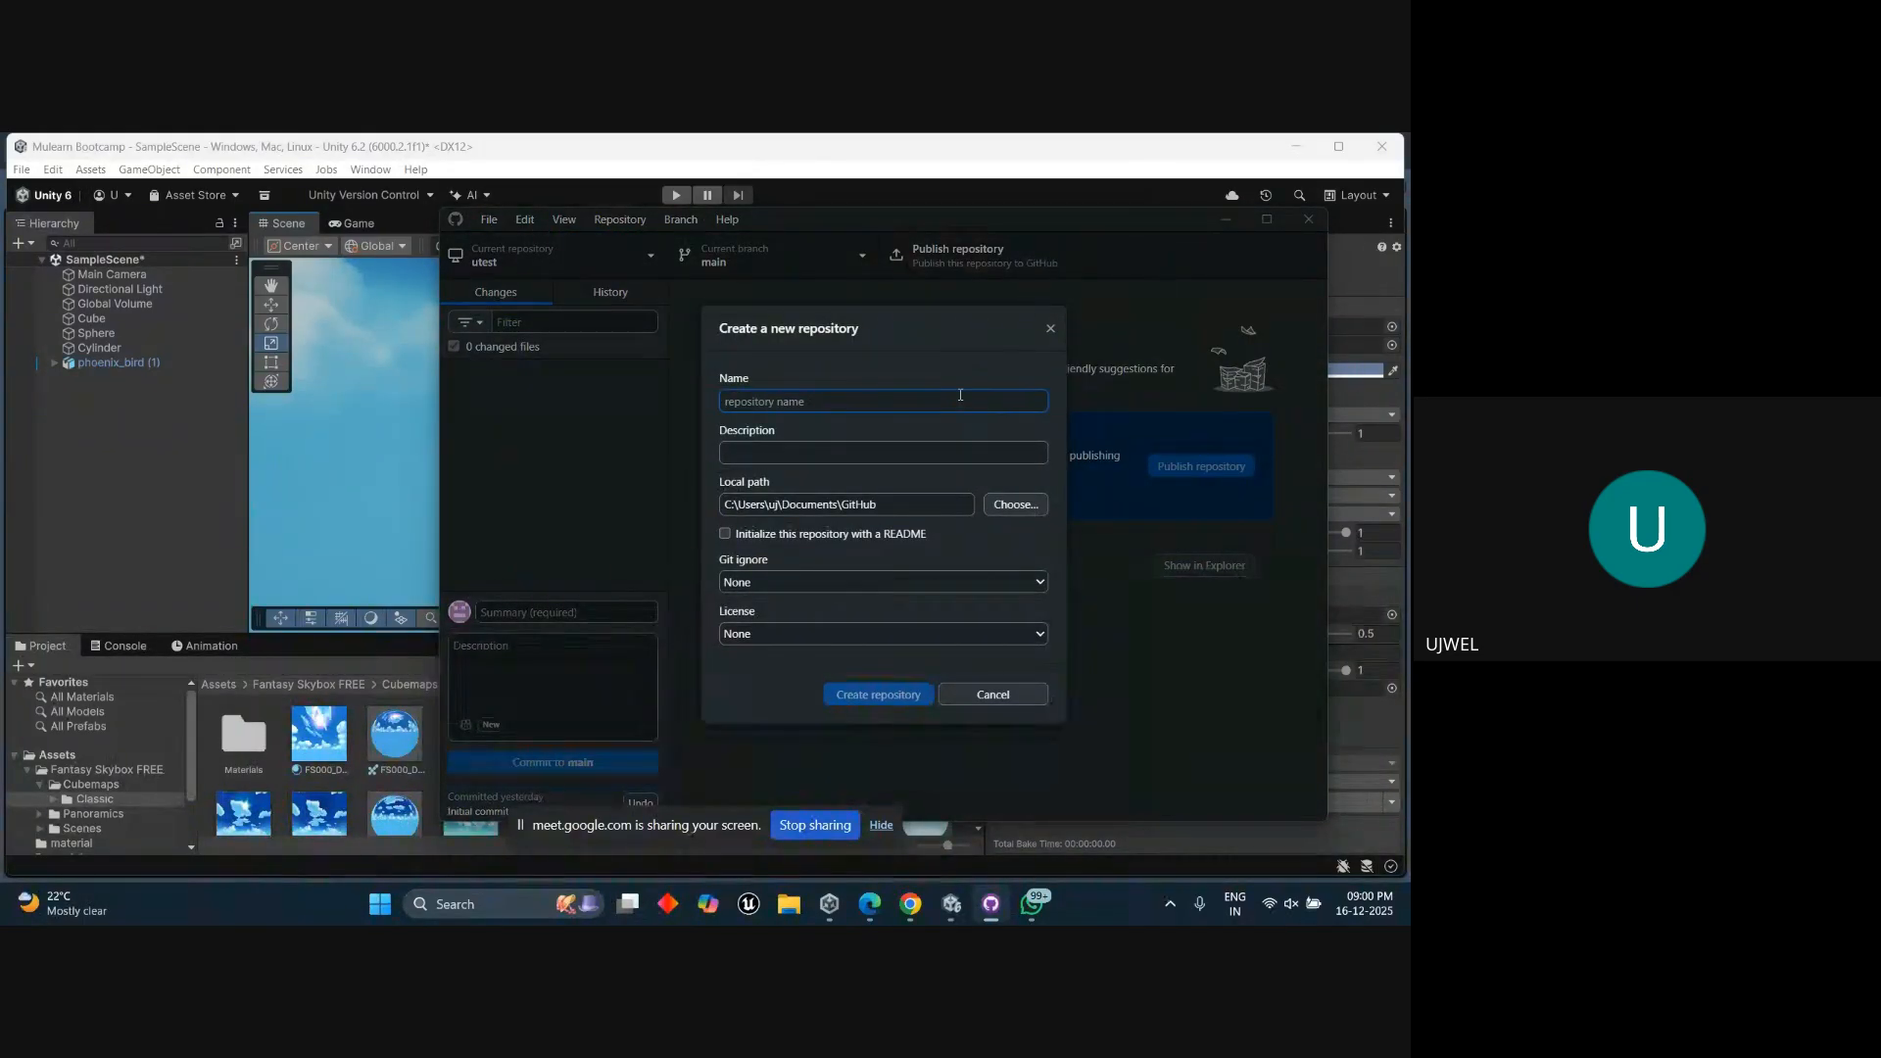
{"action": "type", "text": "m"}
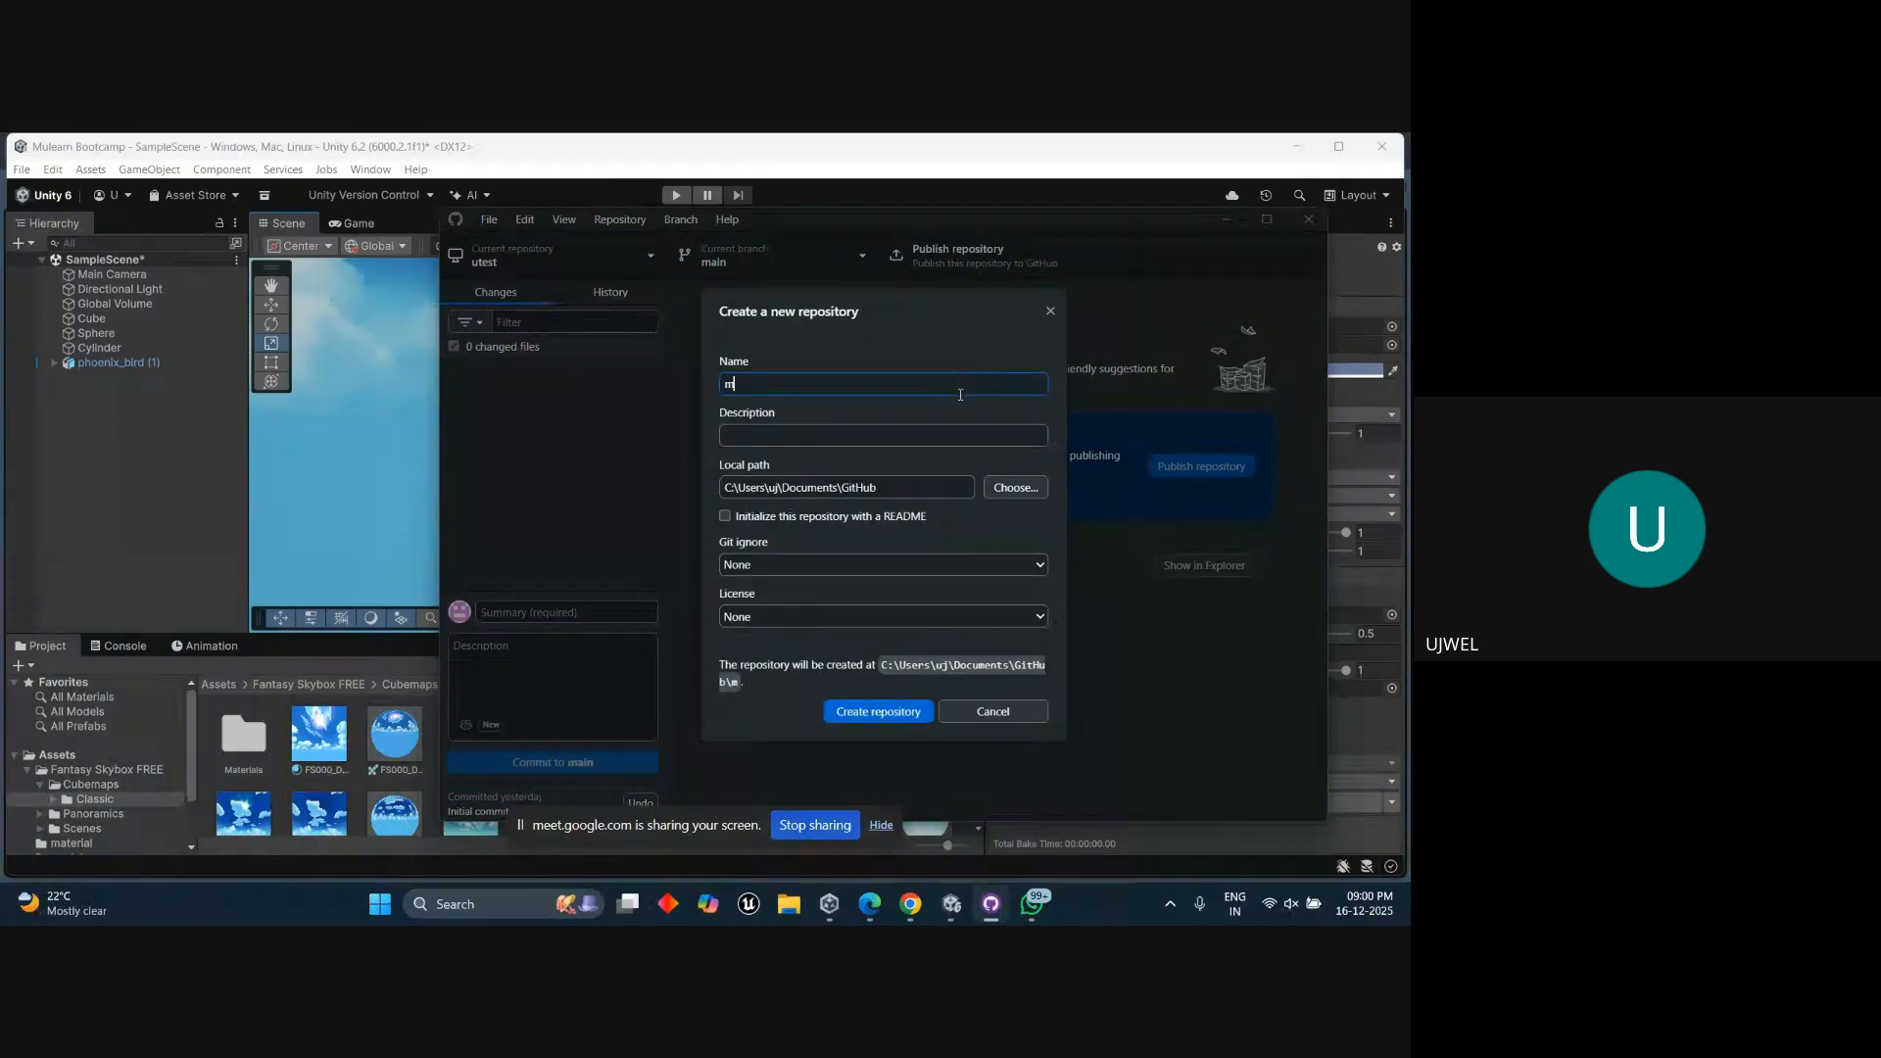
{"action": "type", "text": "ulearn bootcamp"}
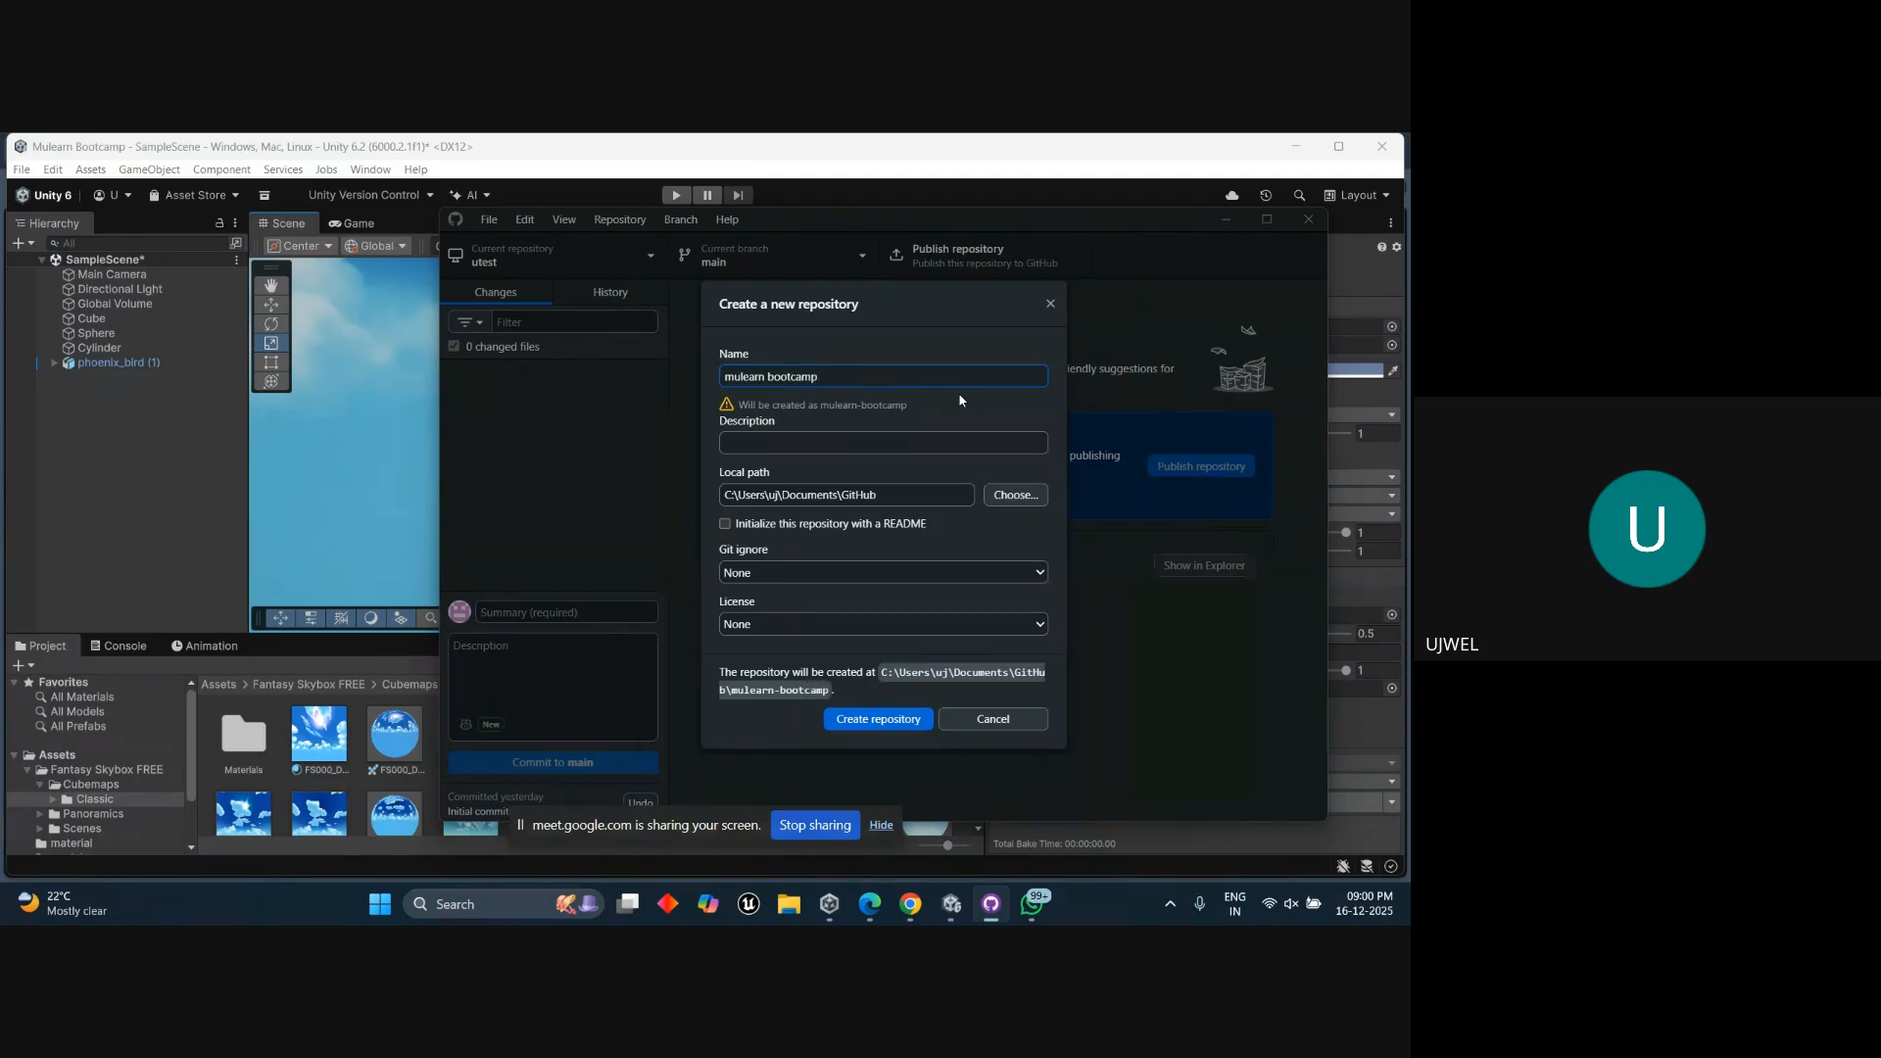
{"action": "left_click", "coordinate": [903, 723]}
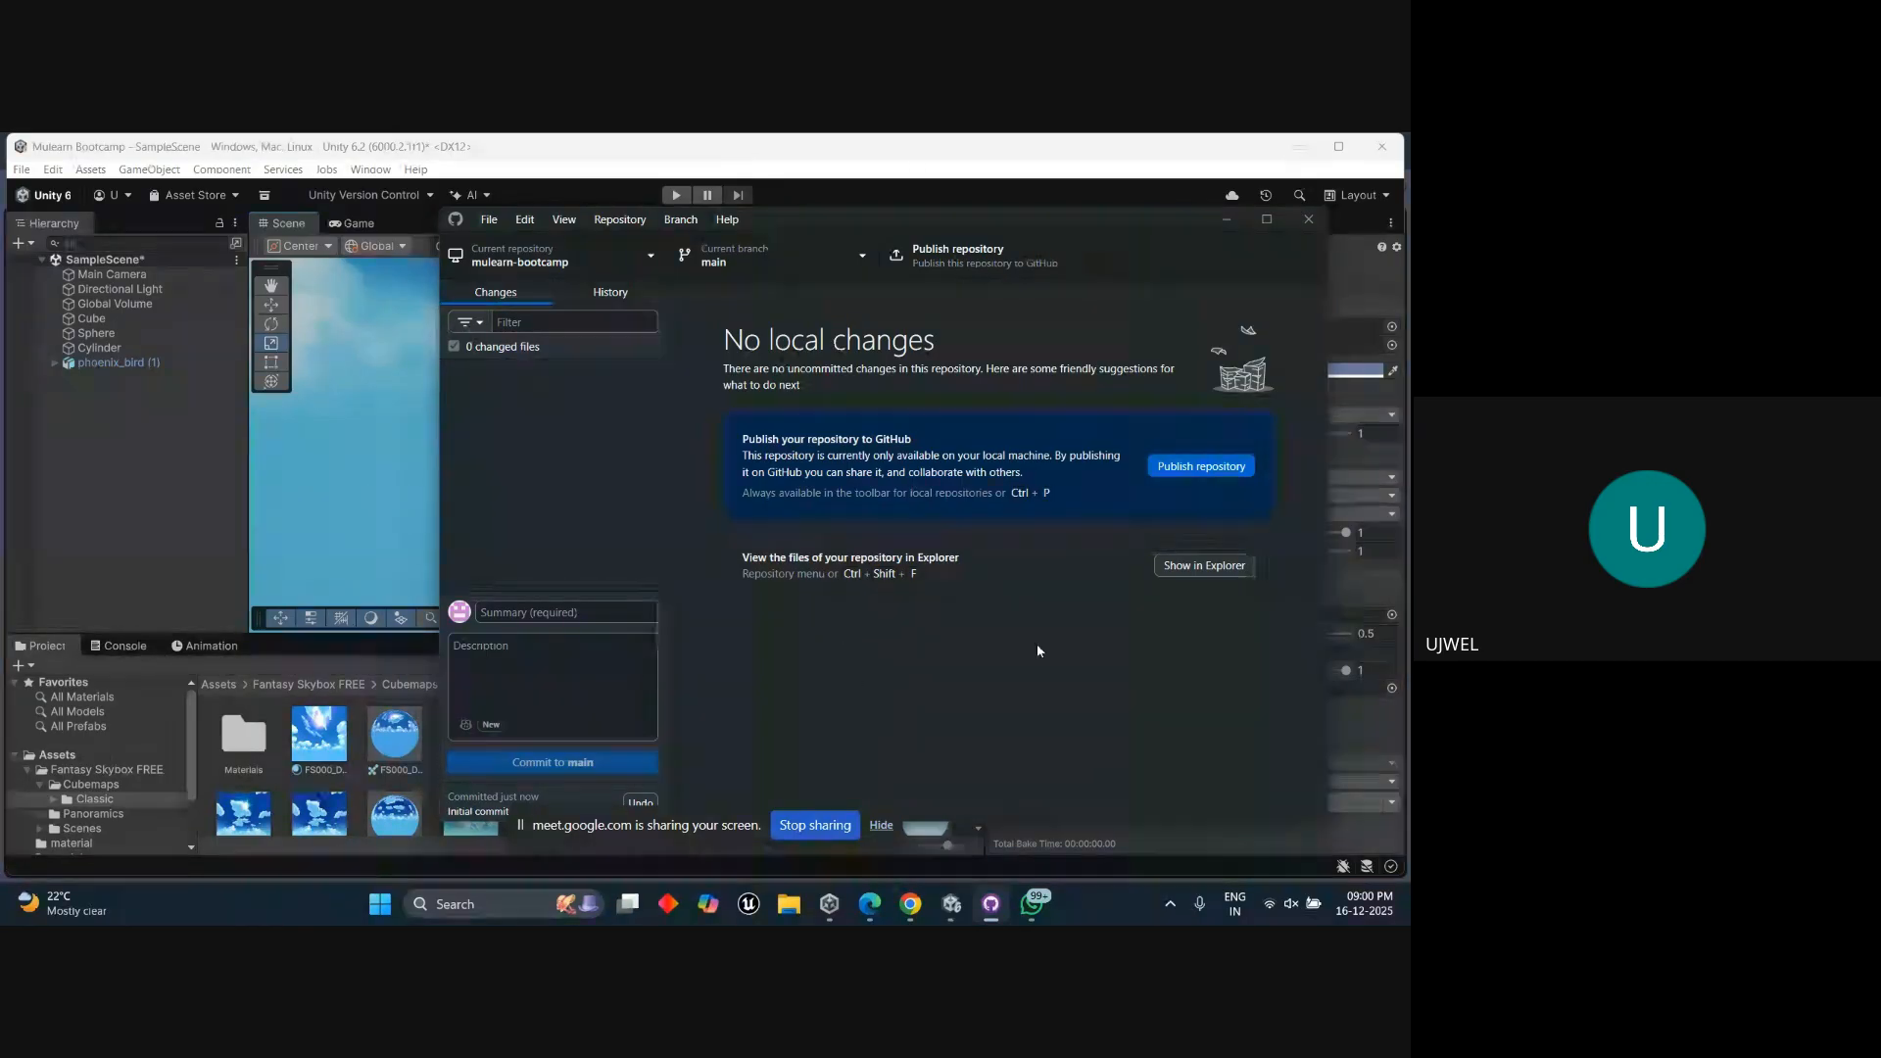
Show the mulearn-bootcamp repository folder in File Explorer, and switch to Unity Hub.
{"action": "left_click", "coordinate": [1203, 566]}
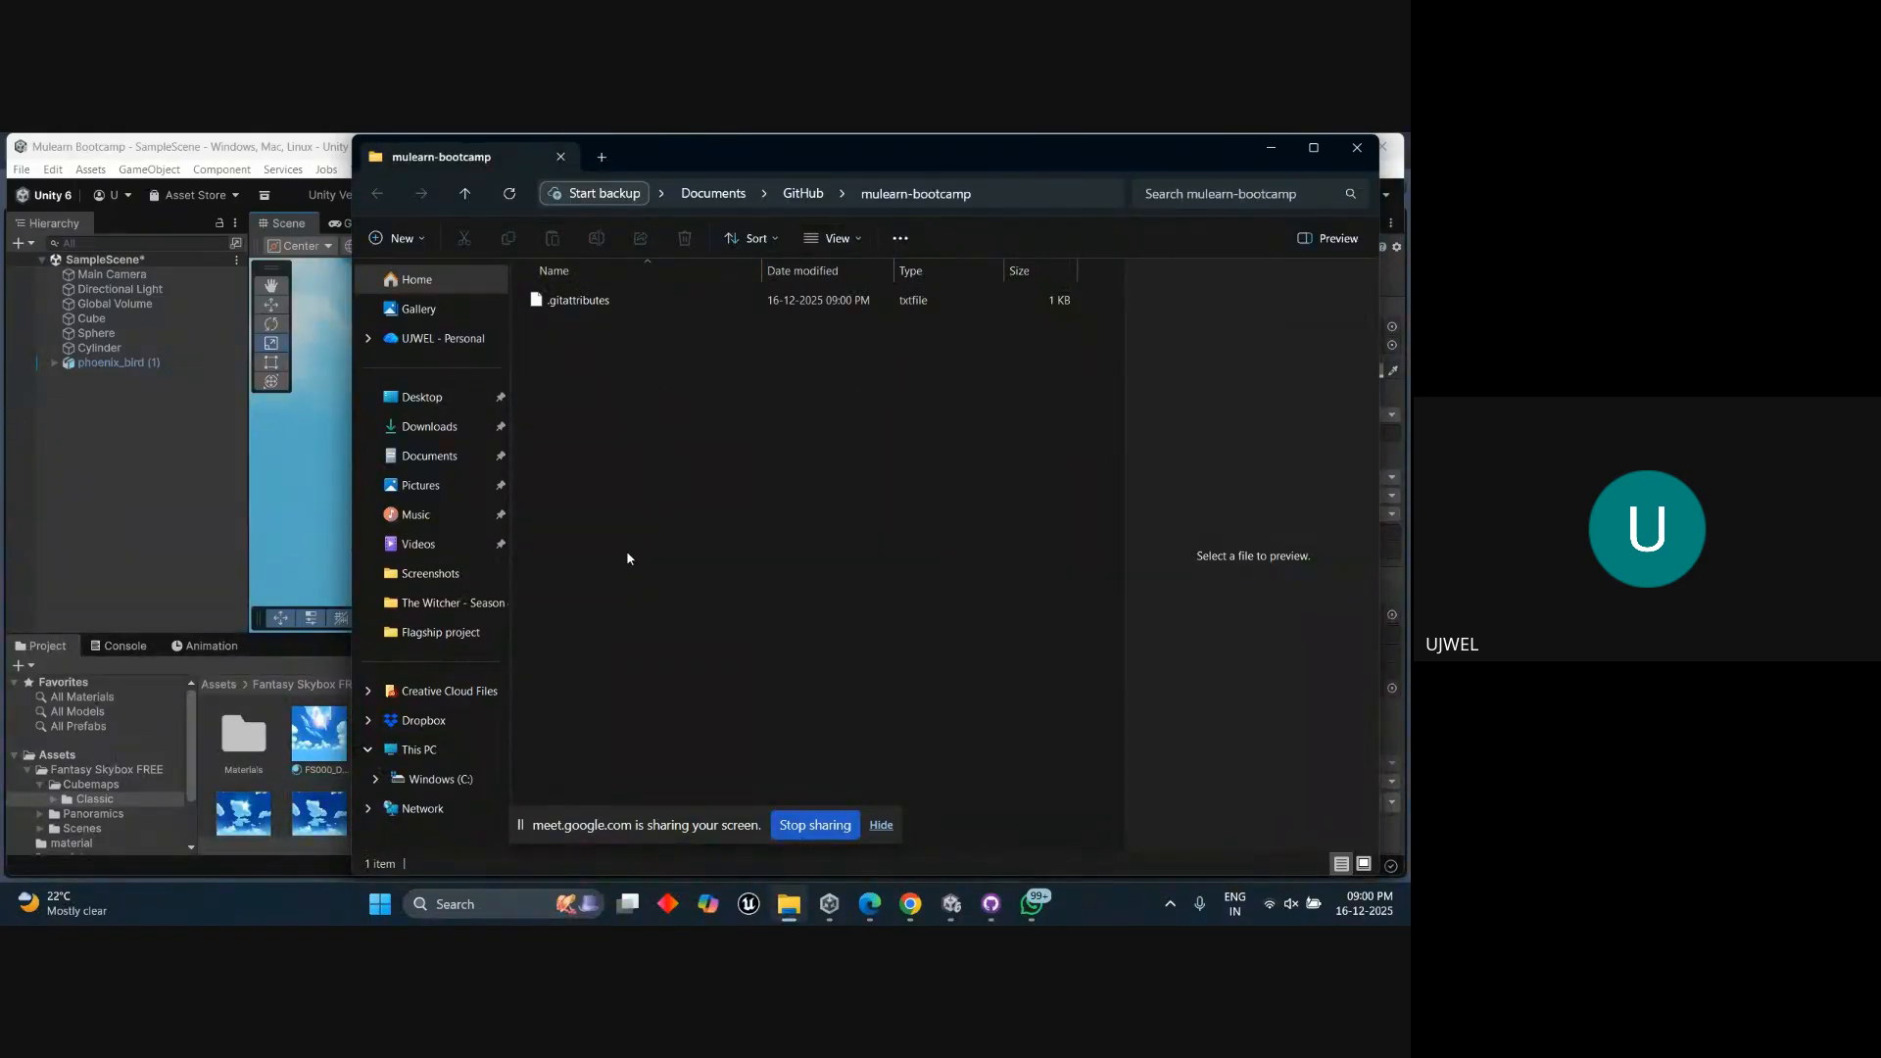
{"action": "left_click", "coordinate": [206, 476]}
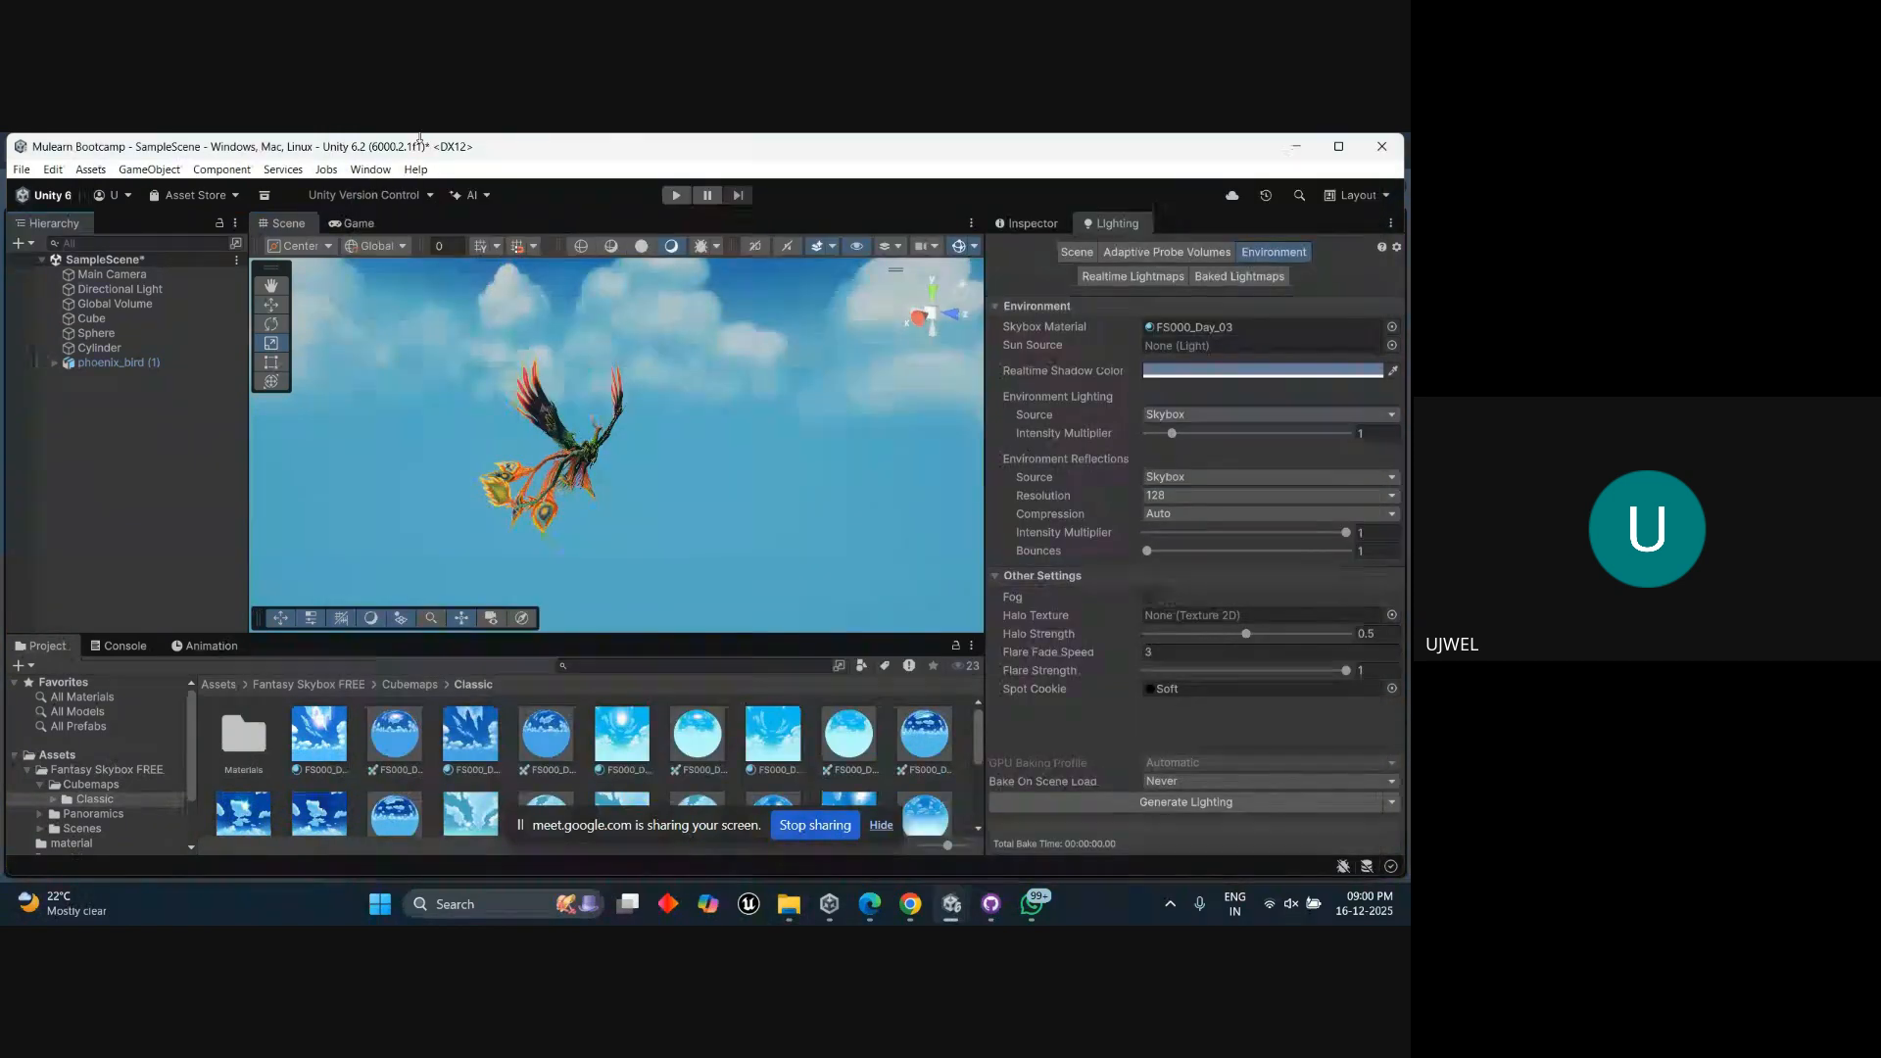
{"action": "left_click", "coordinate": [838, 904]}
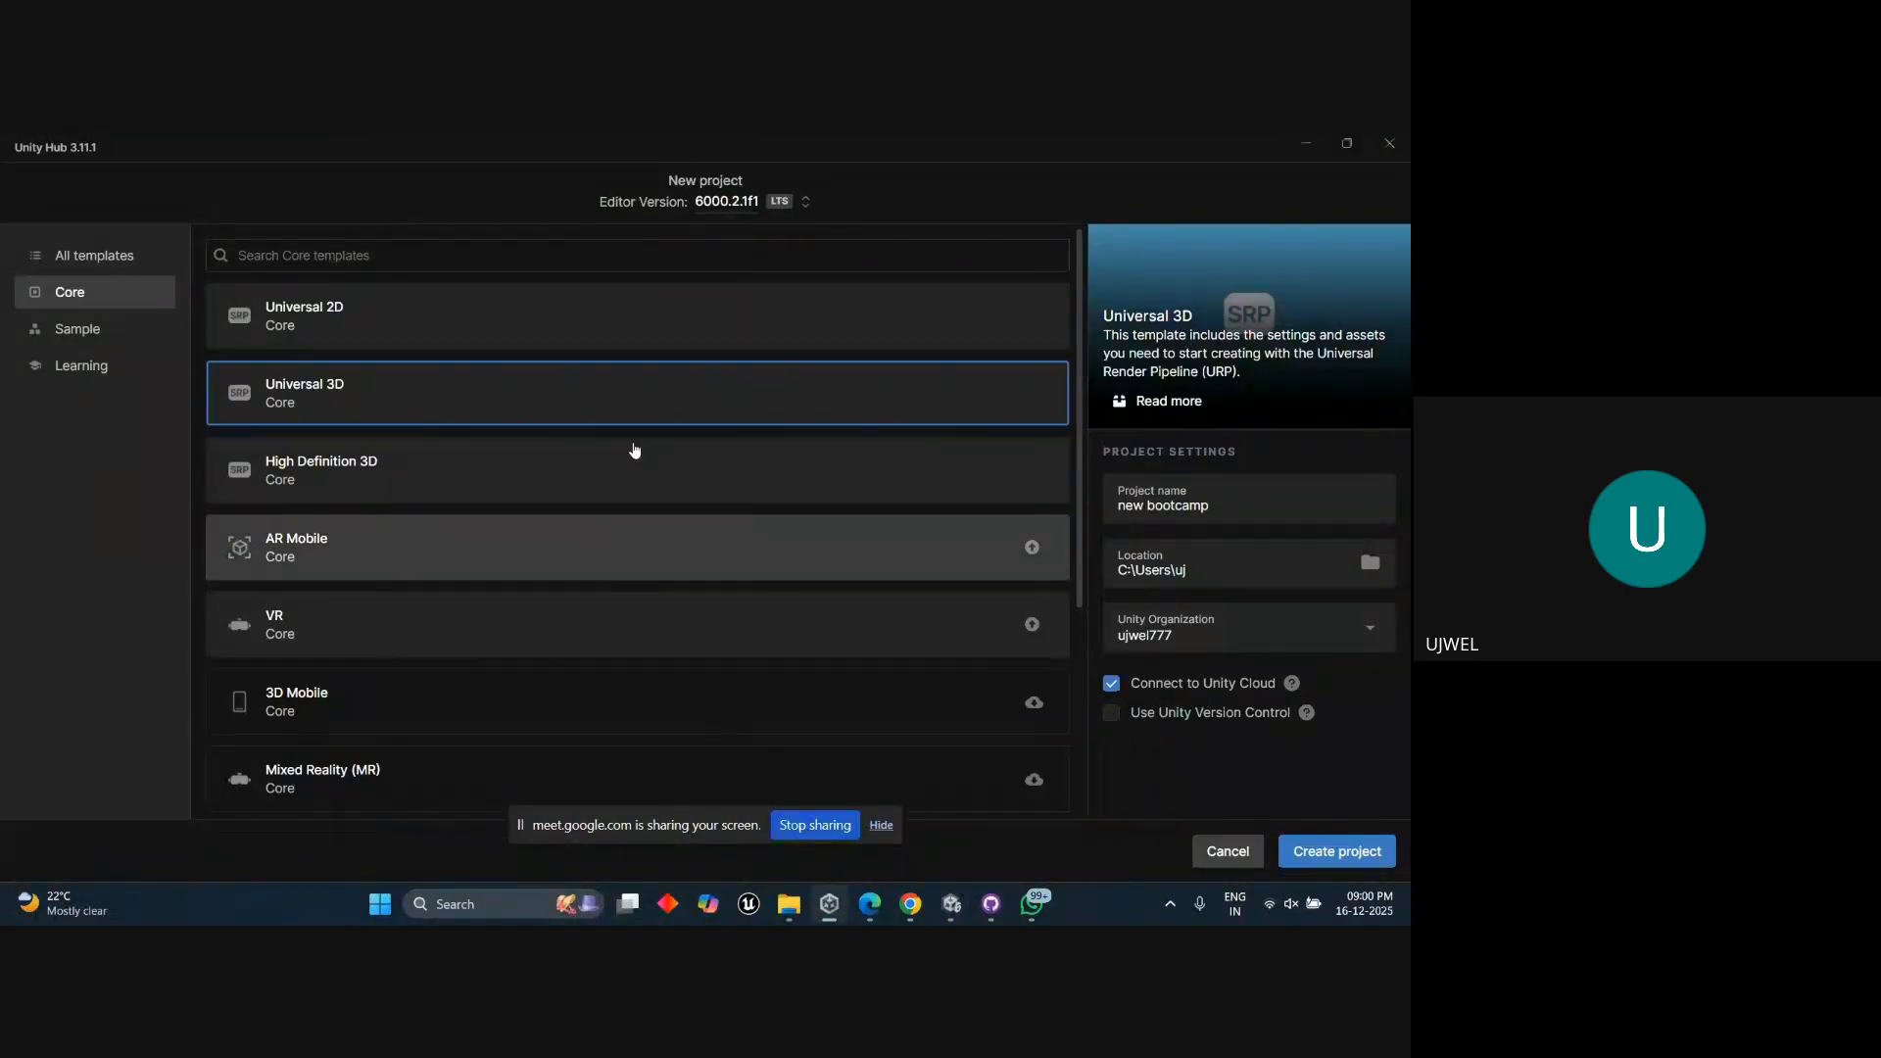
Cancel the new project in Unity Hub, show the Mulearn Bootcamp project in File Explorer and open its folder.
{"action": "left_click", "coordinate": [1226, 852]}
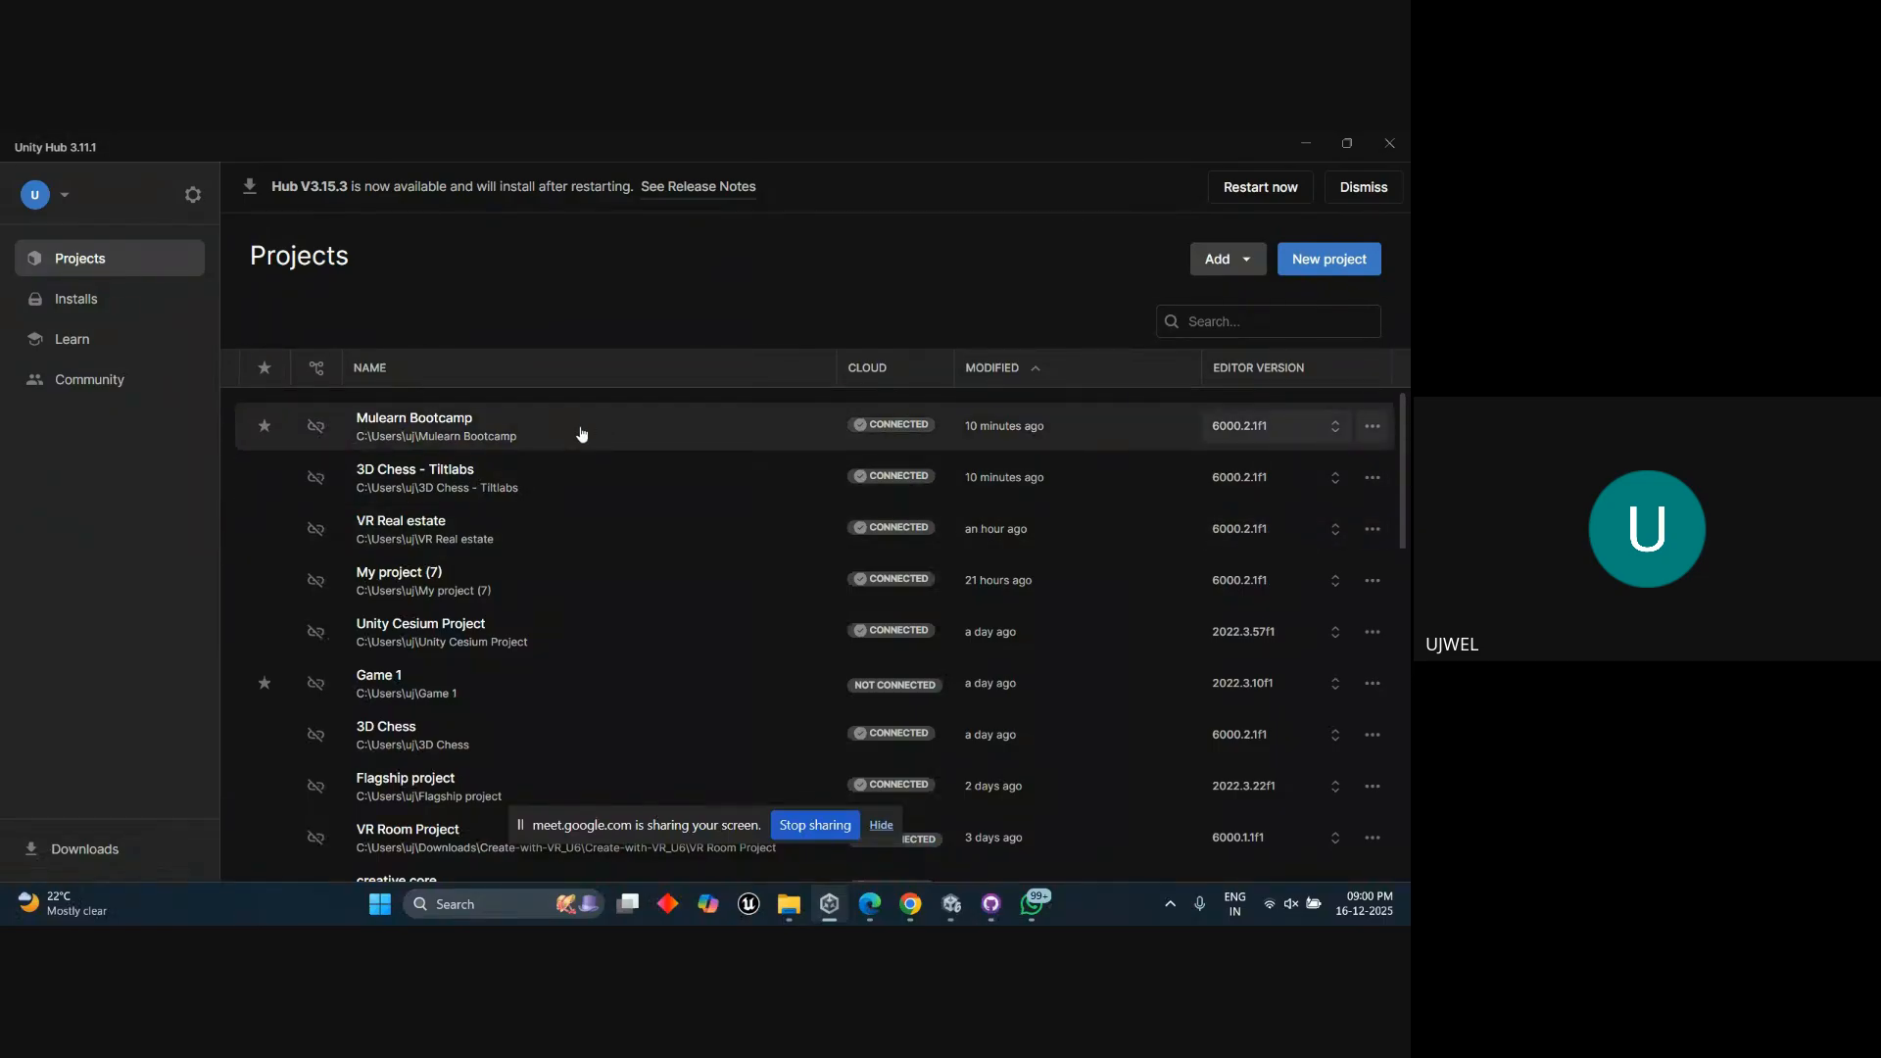
{"action": "left_click", "coordinate": [1374, 430]}
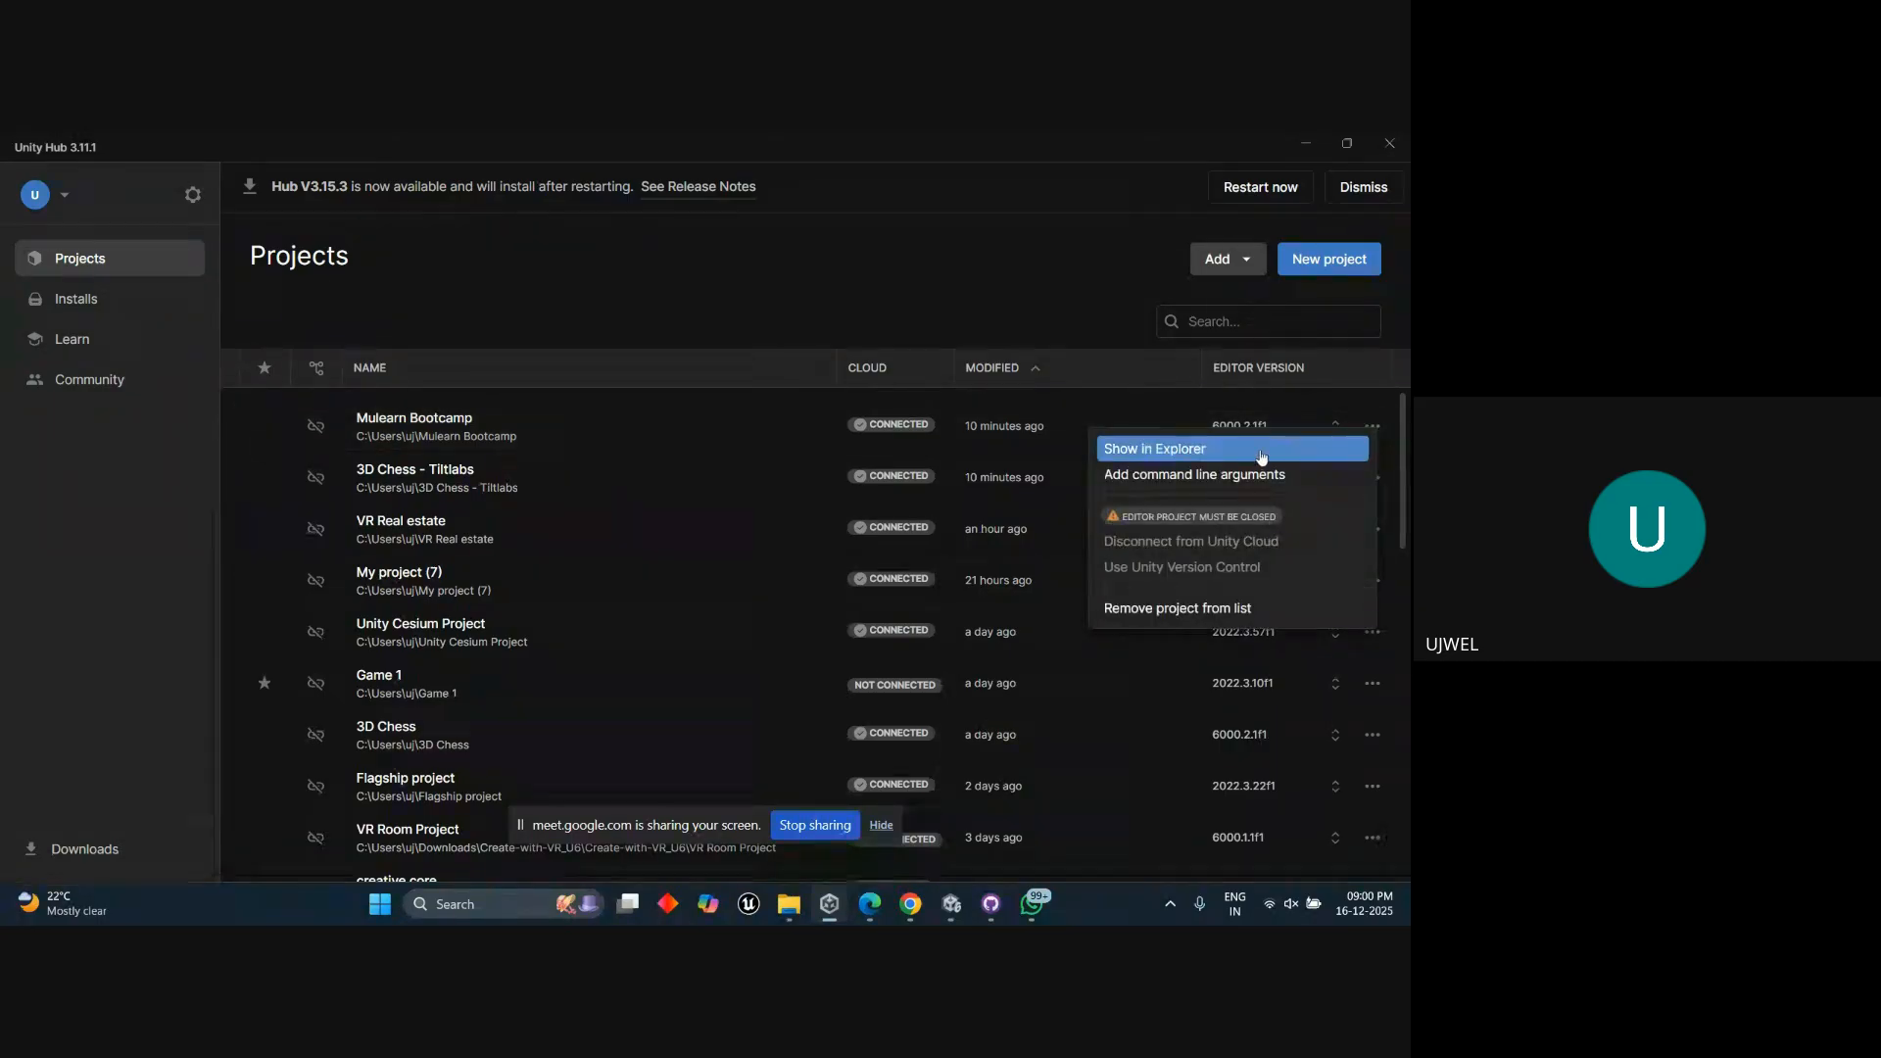
{"action": "left_click", "coordinate": [1204, 451]}
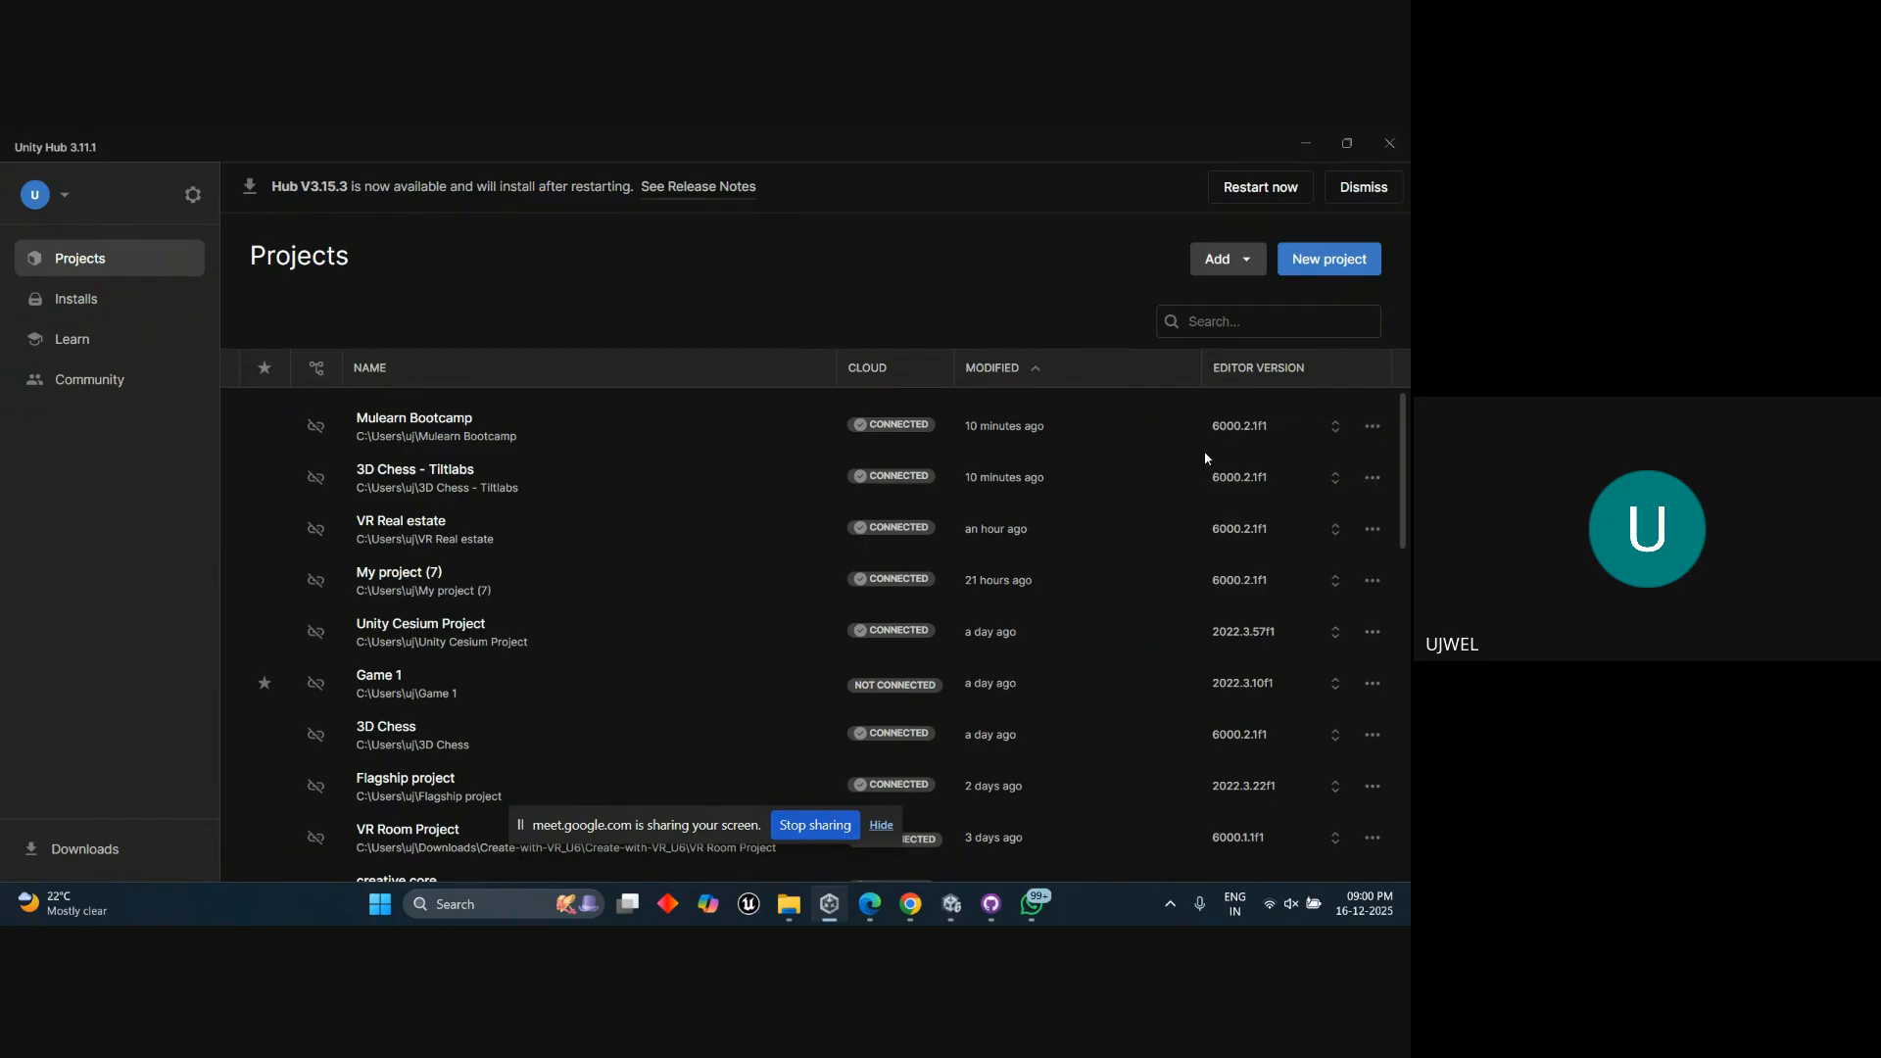
{"action": "scroll", "coordinate": [1038, 554], "scroll_direction": "down", "scroll_amount": 4}
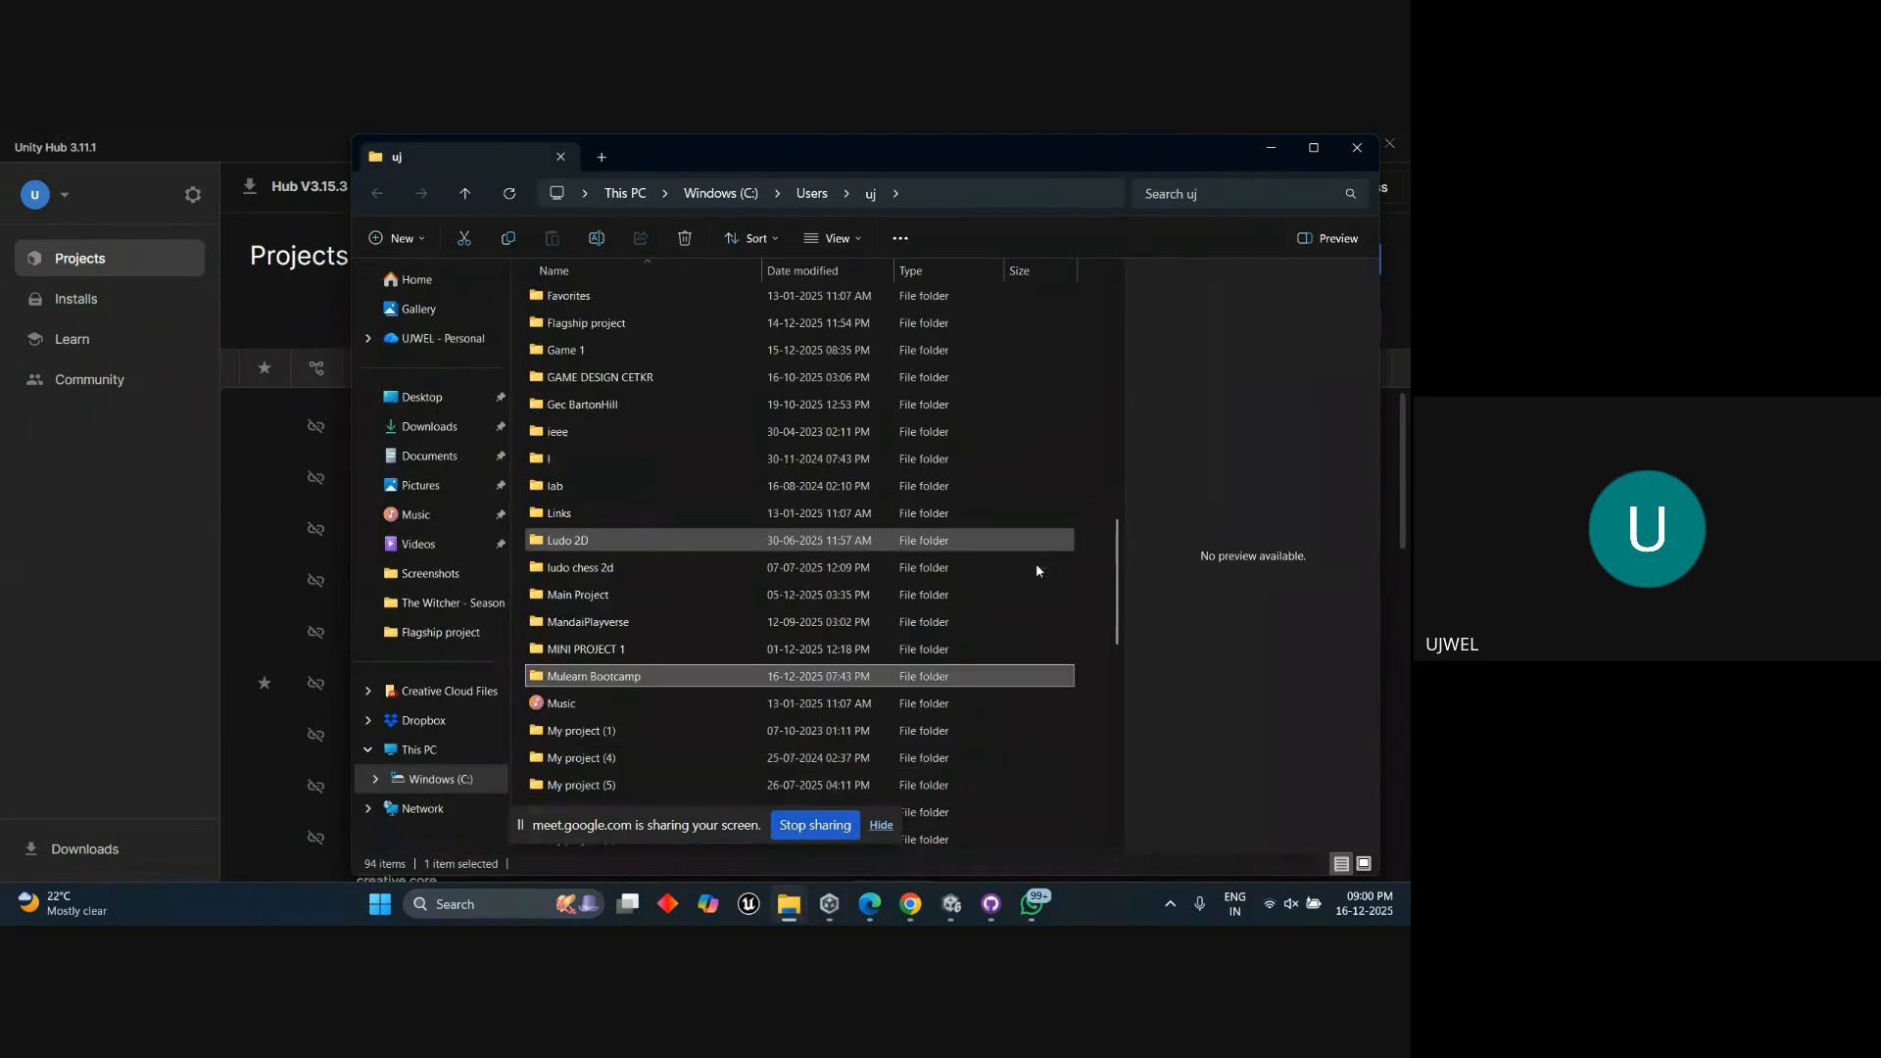
{"action": "double_click", "coordinate": [733, 520]}
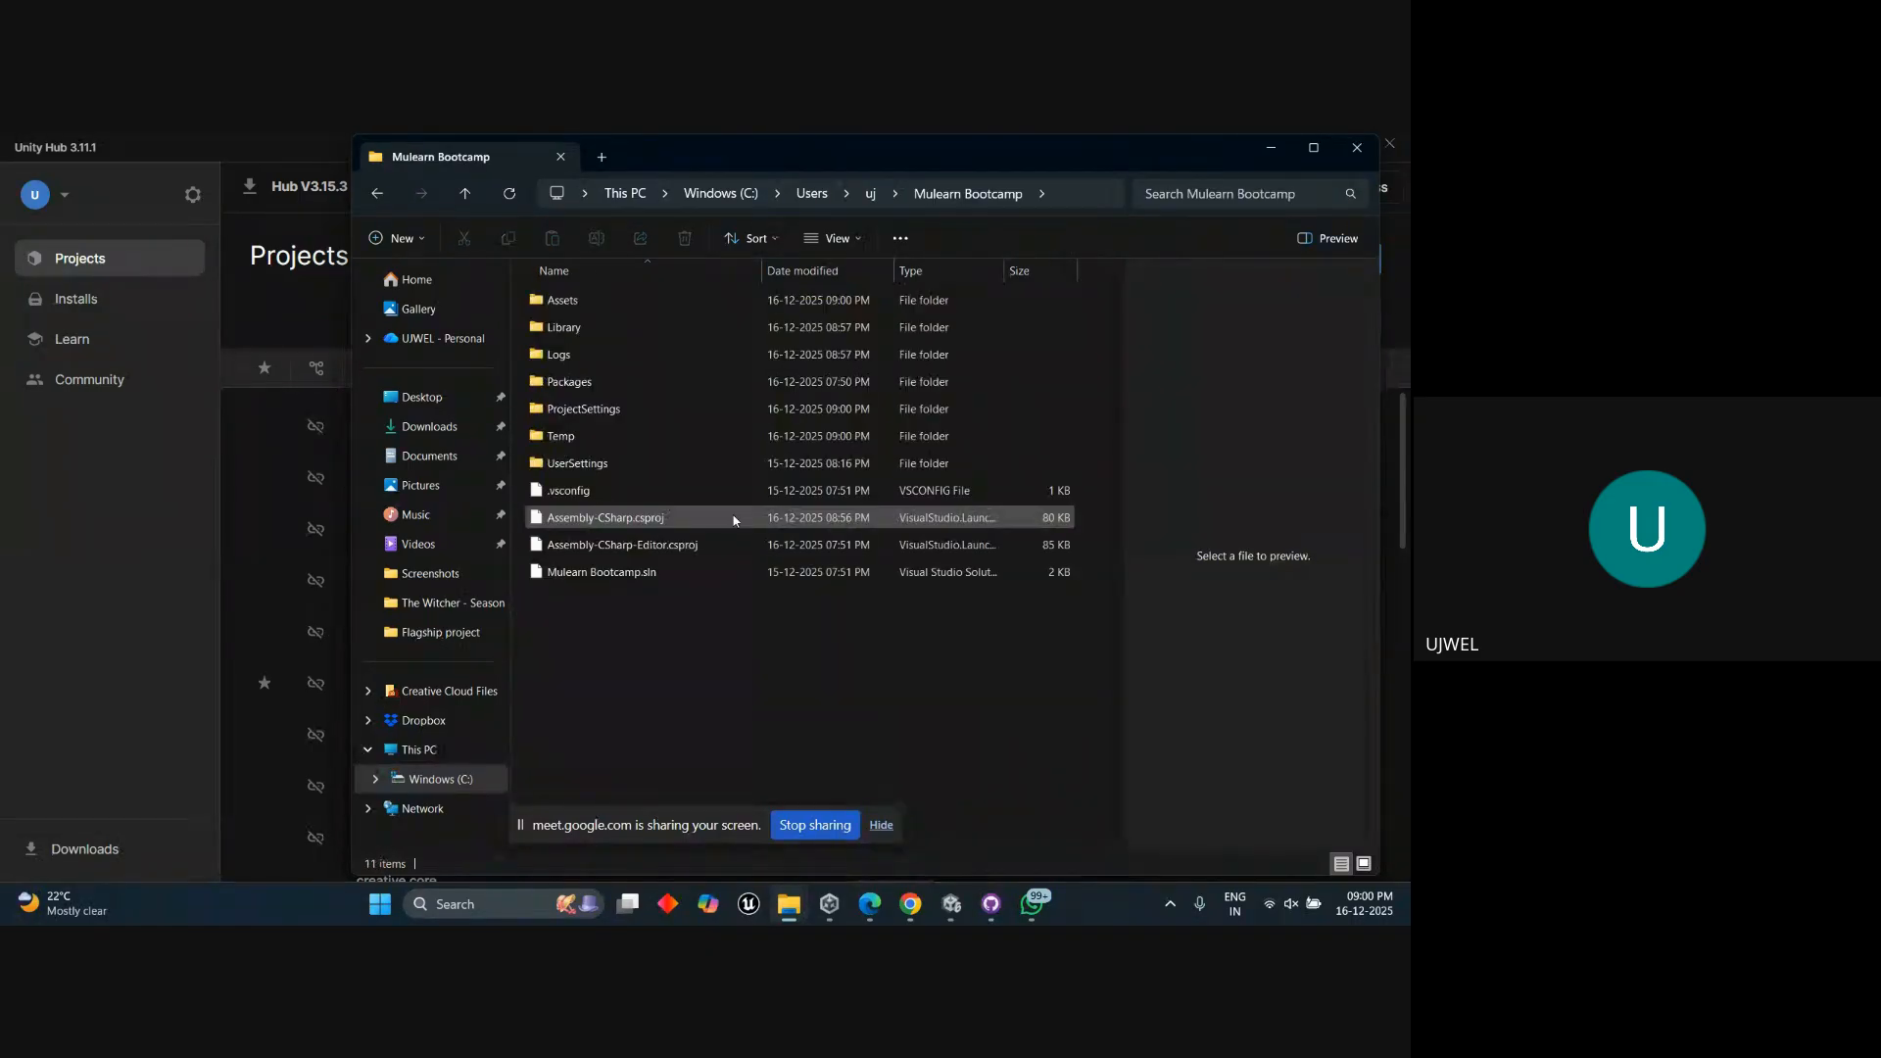
Point out the Assets, Packages and ProjectSettings folders in the Mulearn Bootcamp project folder.
{"action": "left_click", "coordinate": [661, 302]}
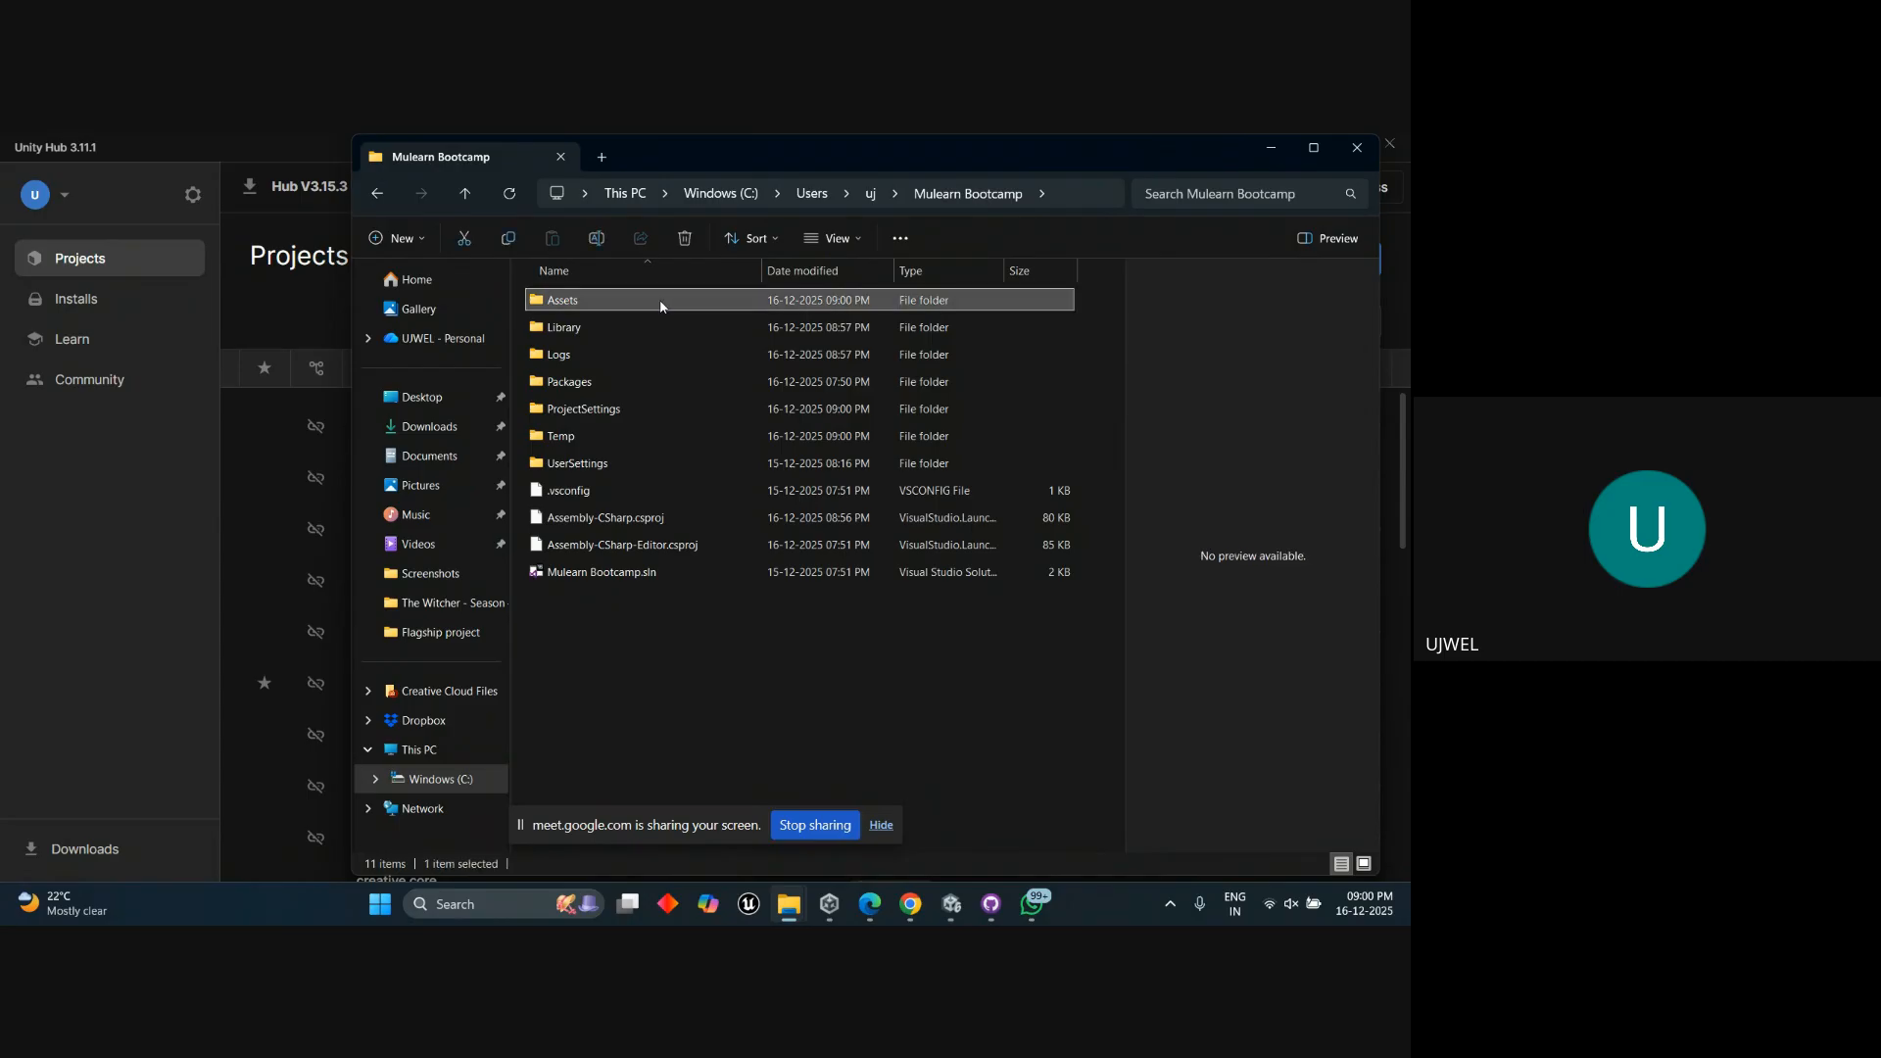
{"action": "left_click", "coordinate": [657, 384]}
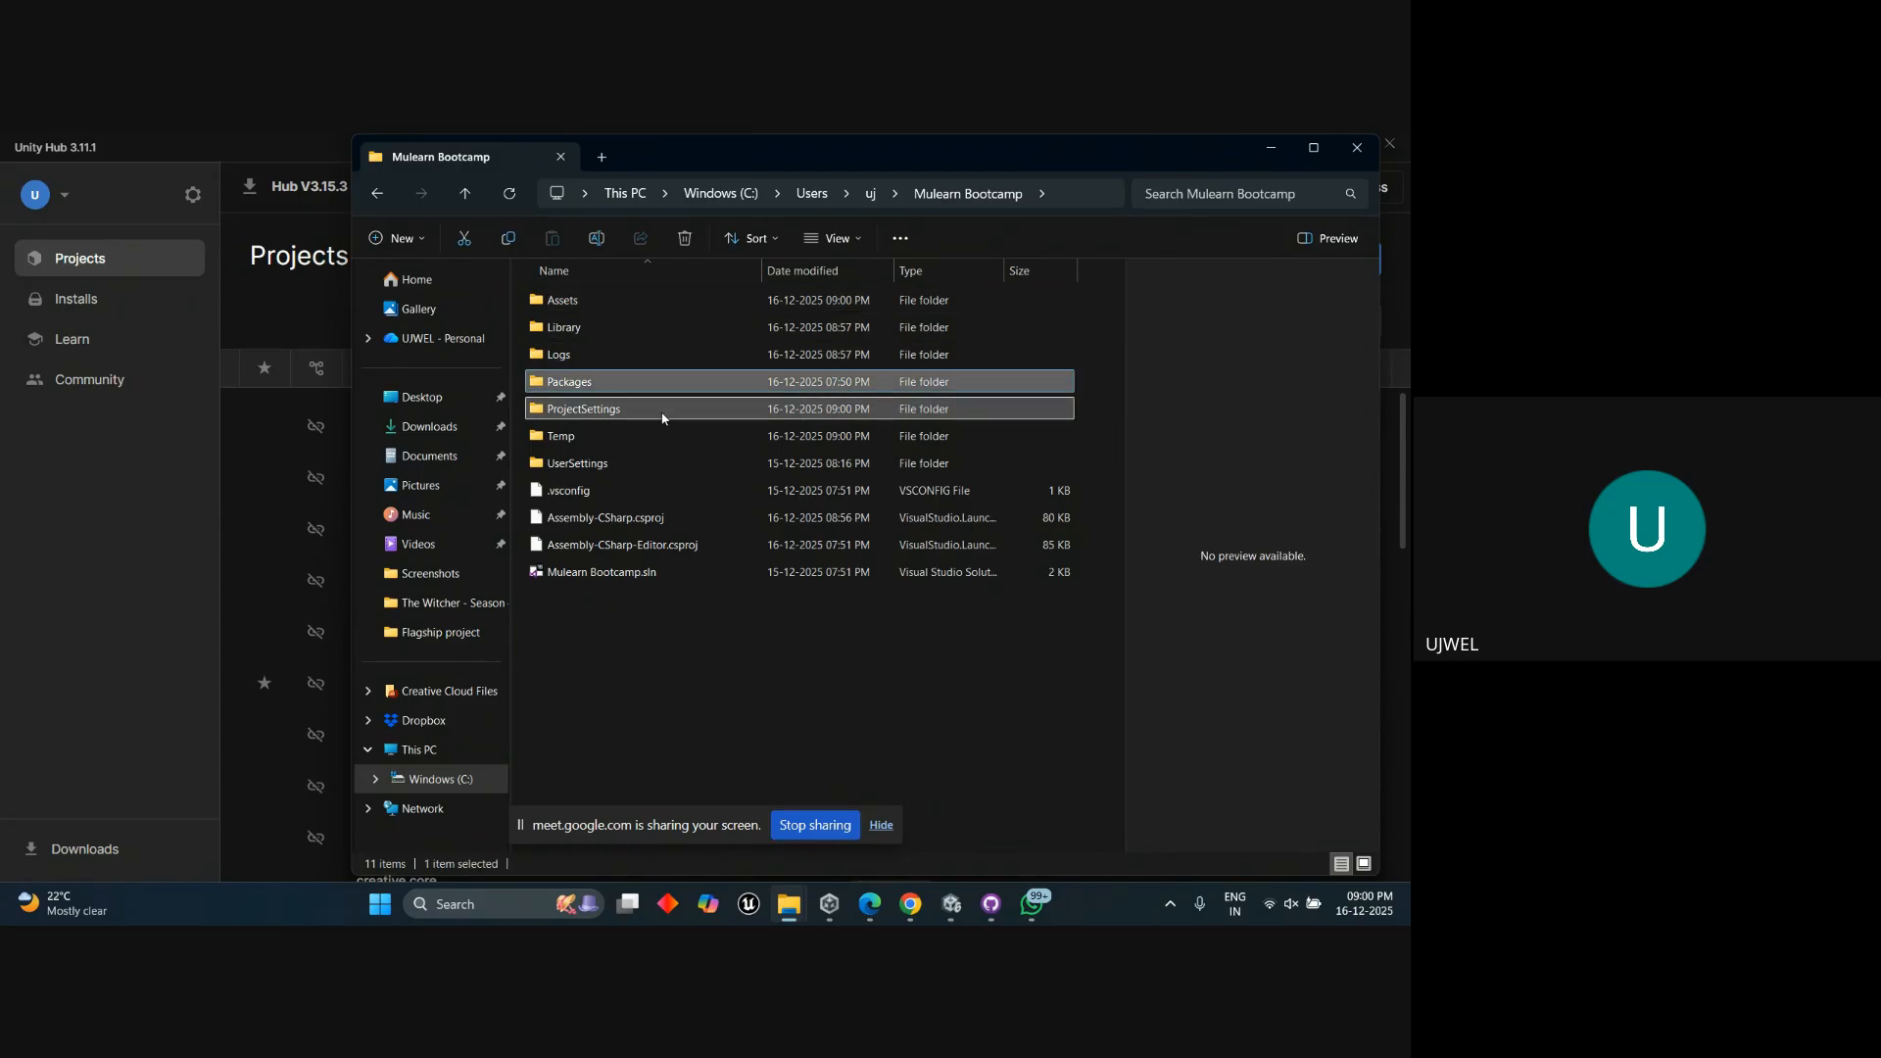
{"action": "left_click", "coordinate": [662, 412]}
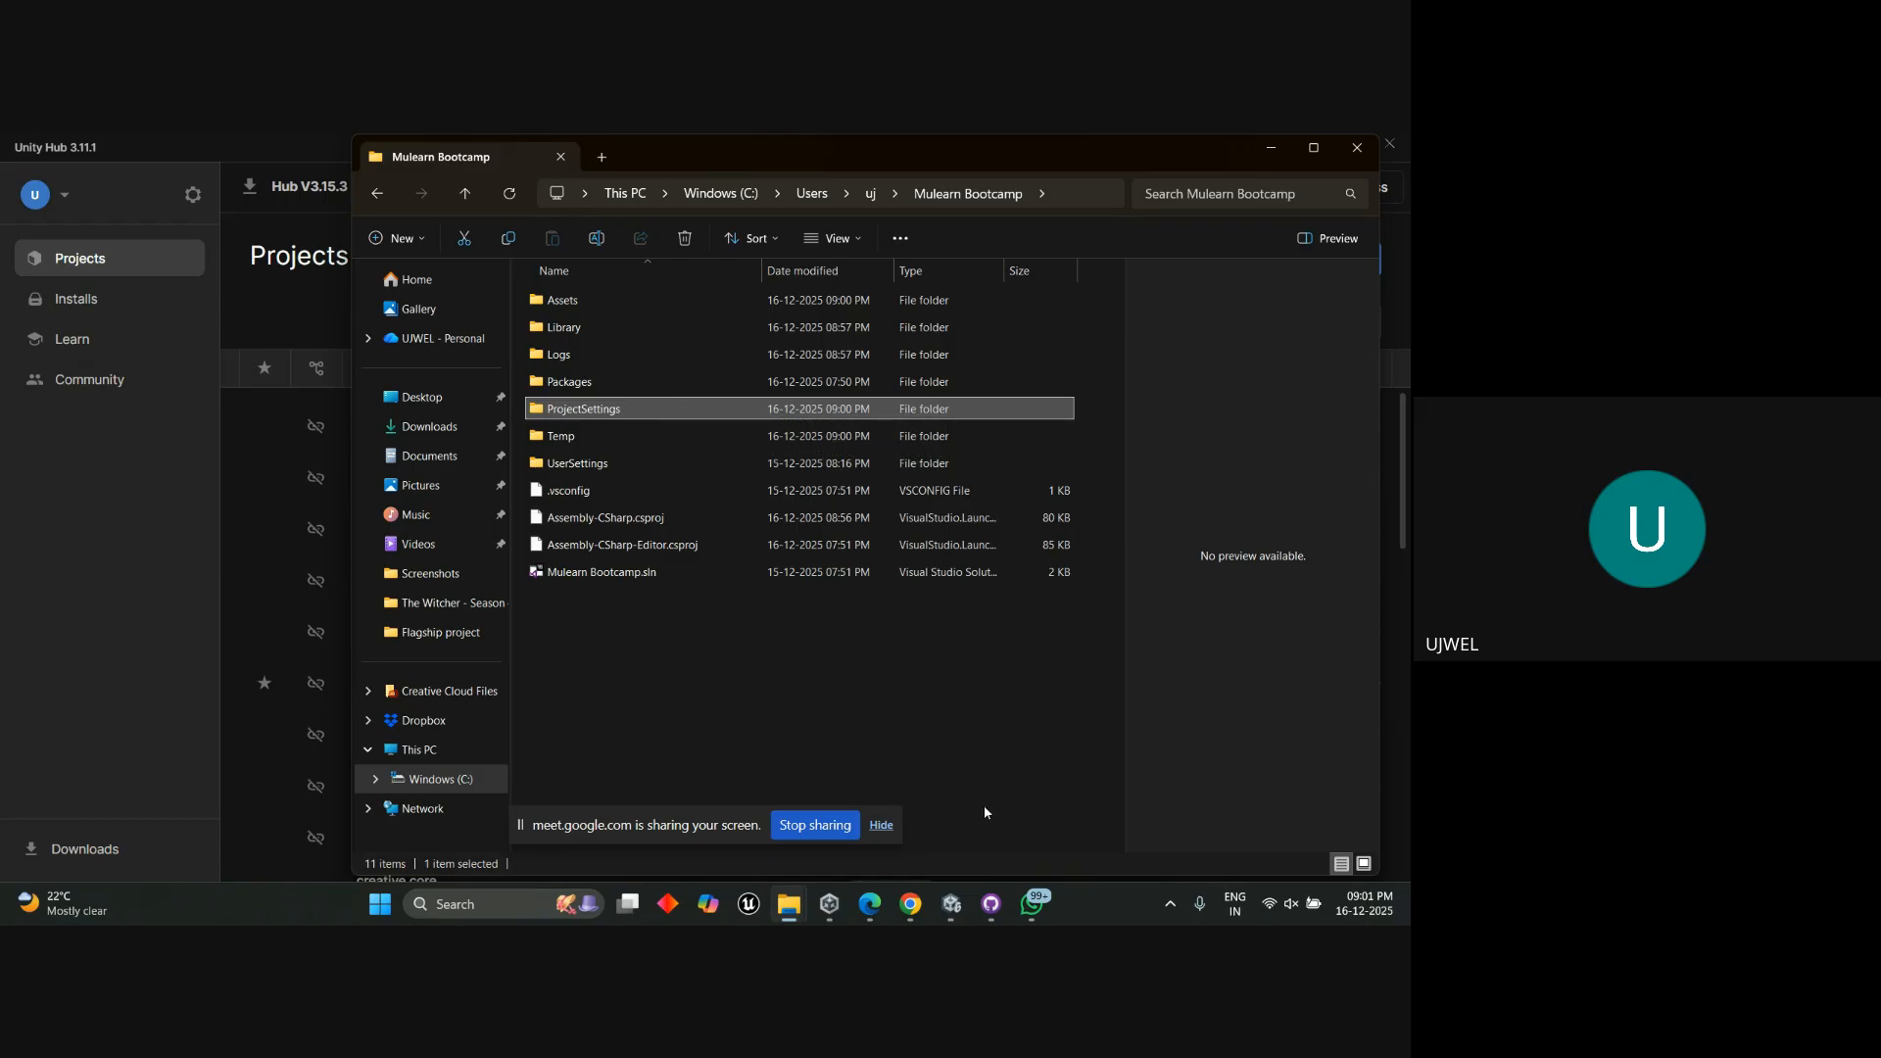
Switch to GitHub Desktop, demonstrate choosing the Unity Git ignore template for a new repository, and cancel its creation.
{"action": "mouse_move", "coordinate": [877, 899]}
{"action": "left_click", "coordinate": [991, 904]}
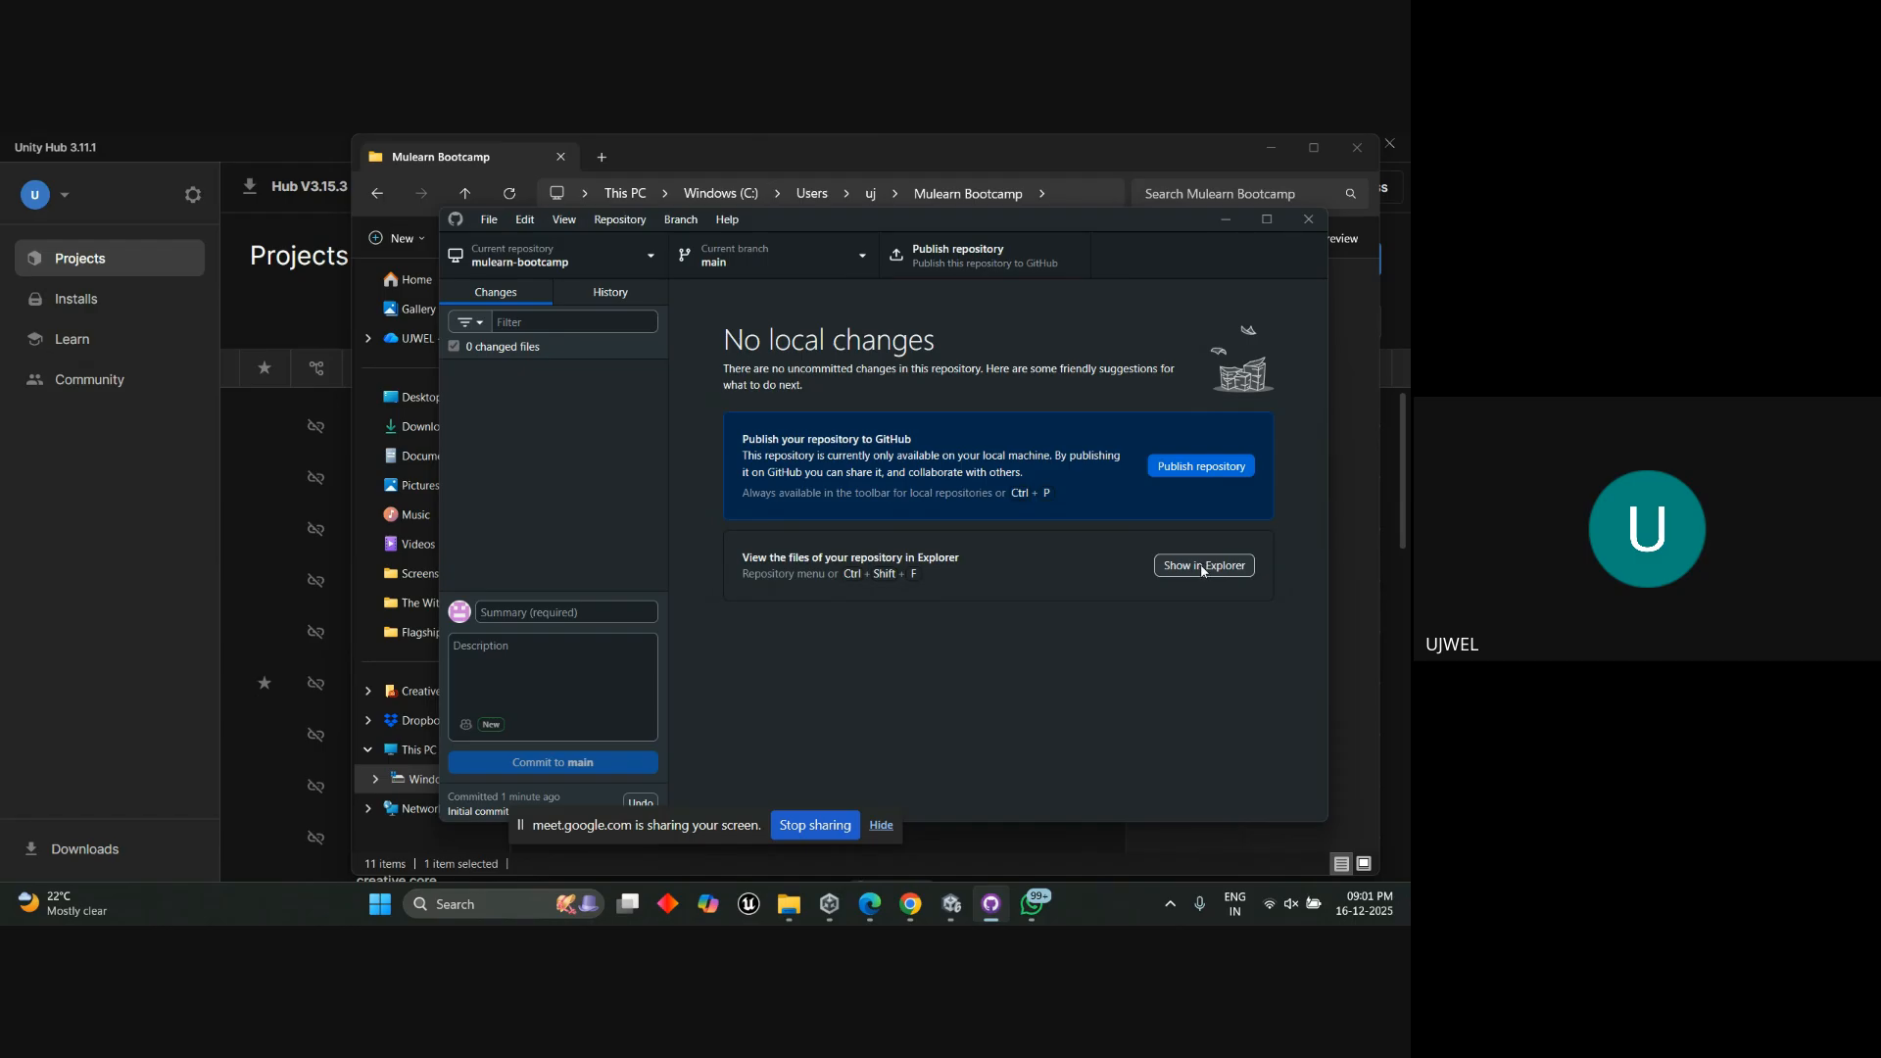
{"action": "left_click", "coordinate": [489, 220]}
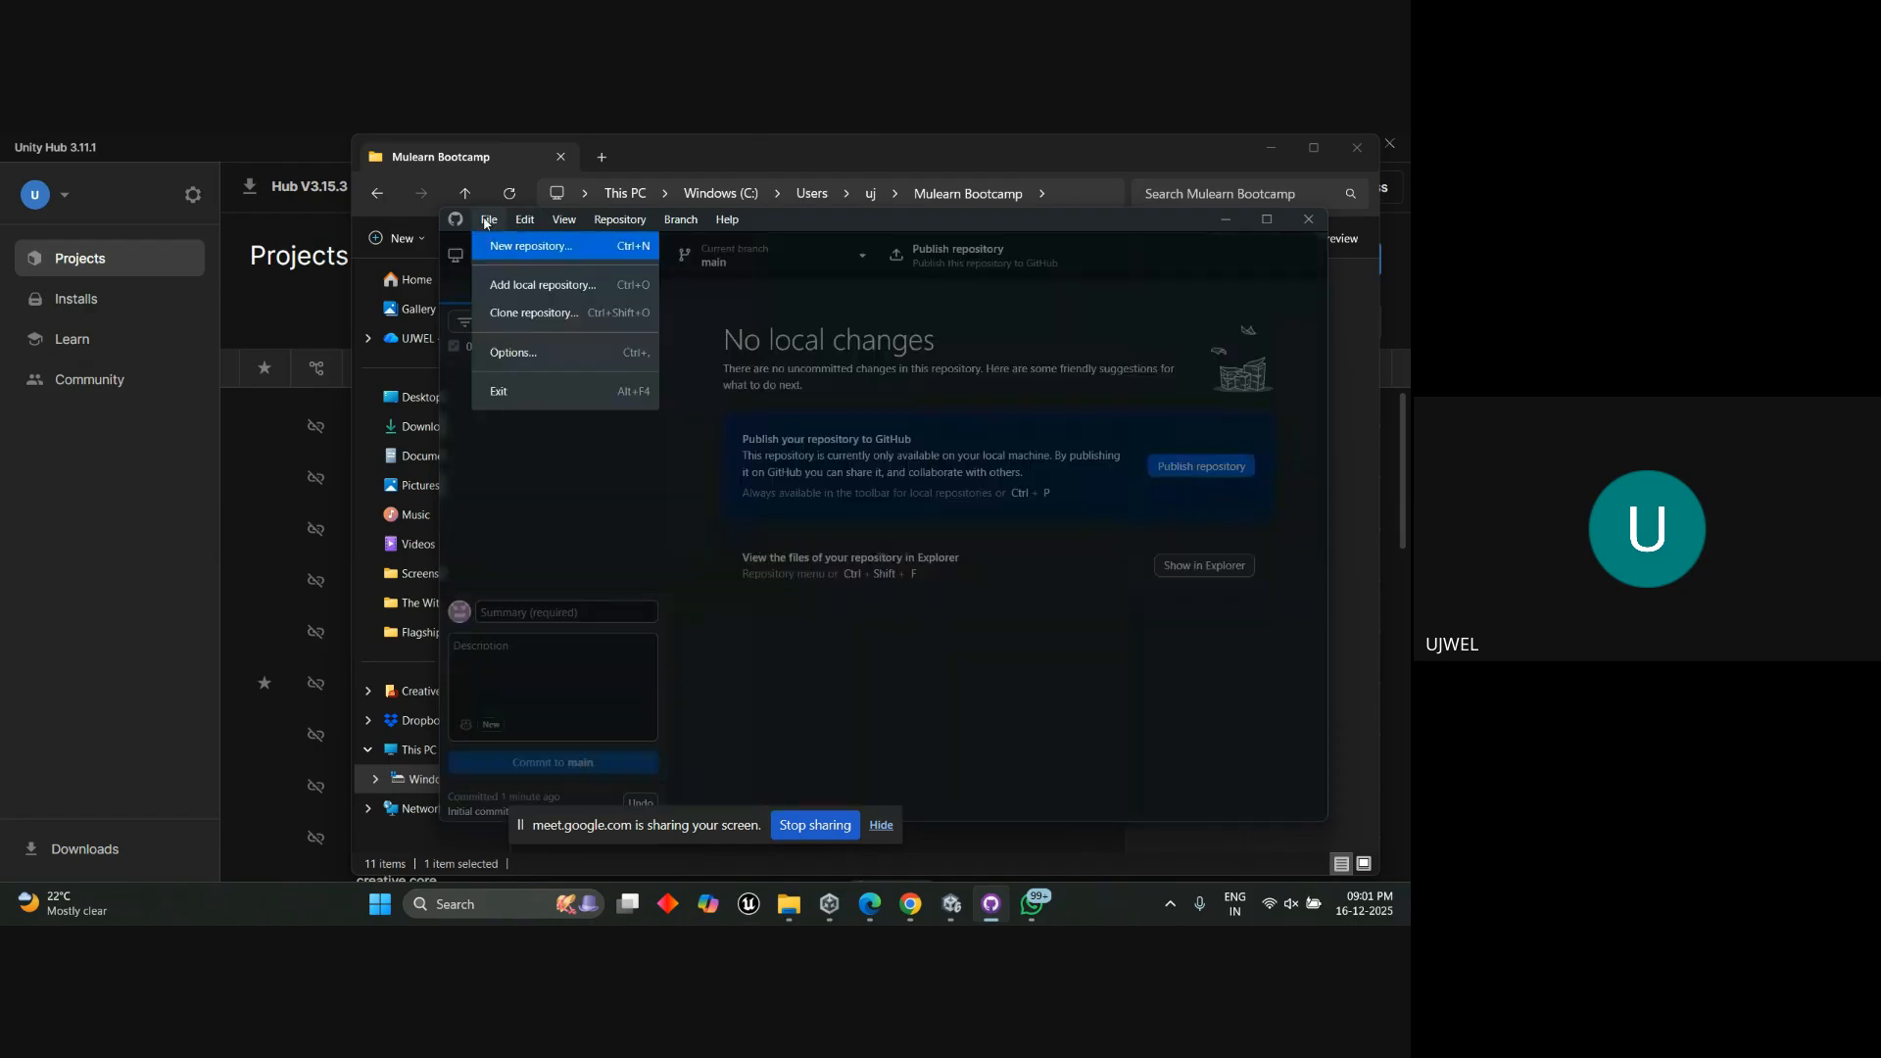
{"action": "left_click", "coordinate": [543, 245]}
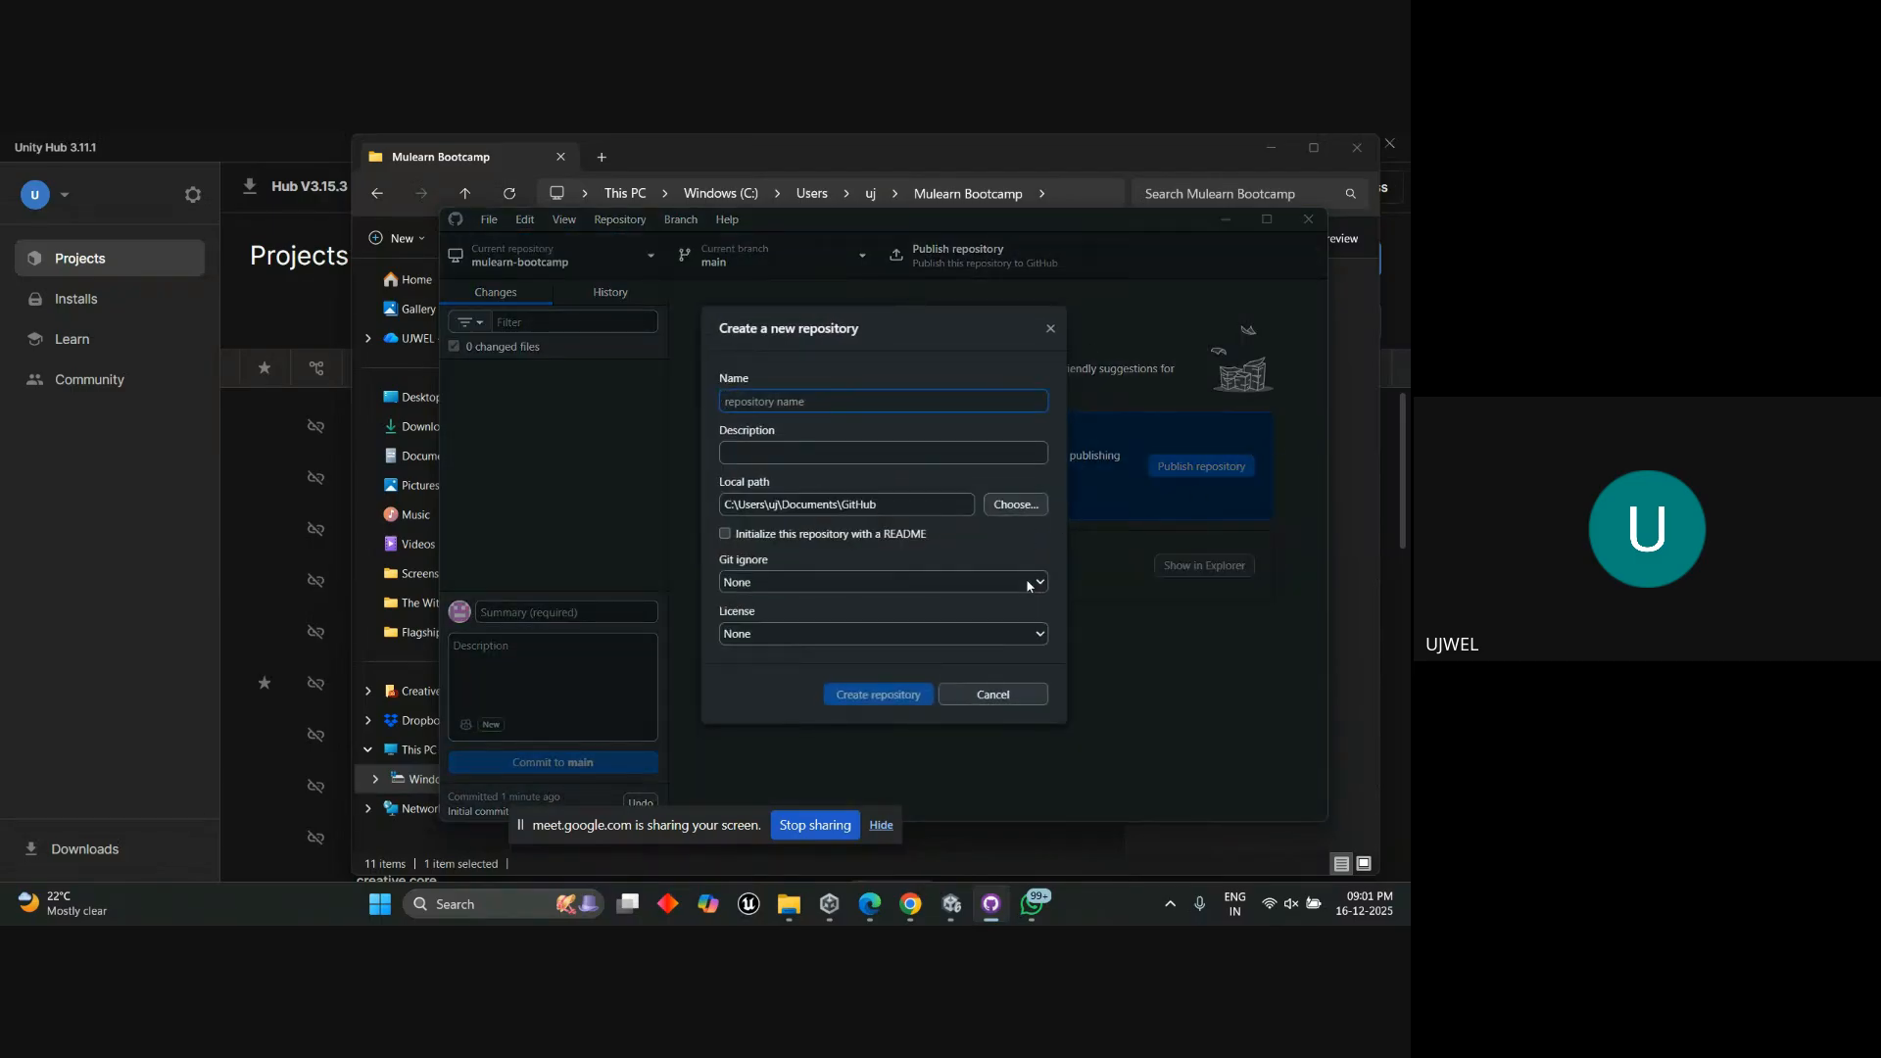
{"action": "left_click", "coordinate": [895, 583]}
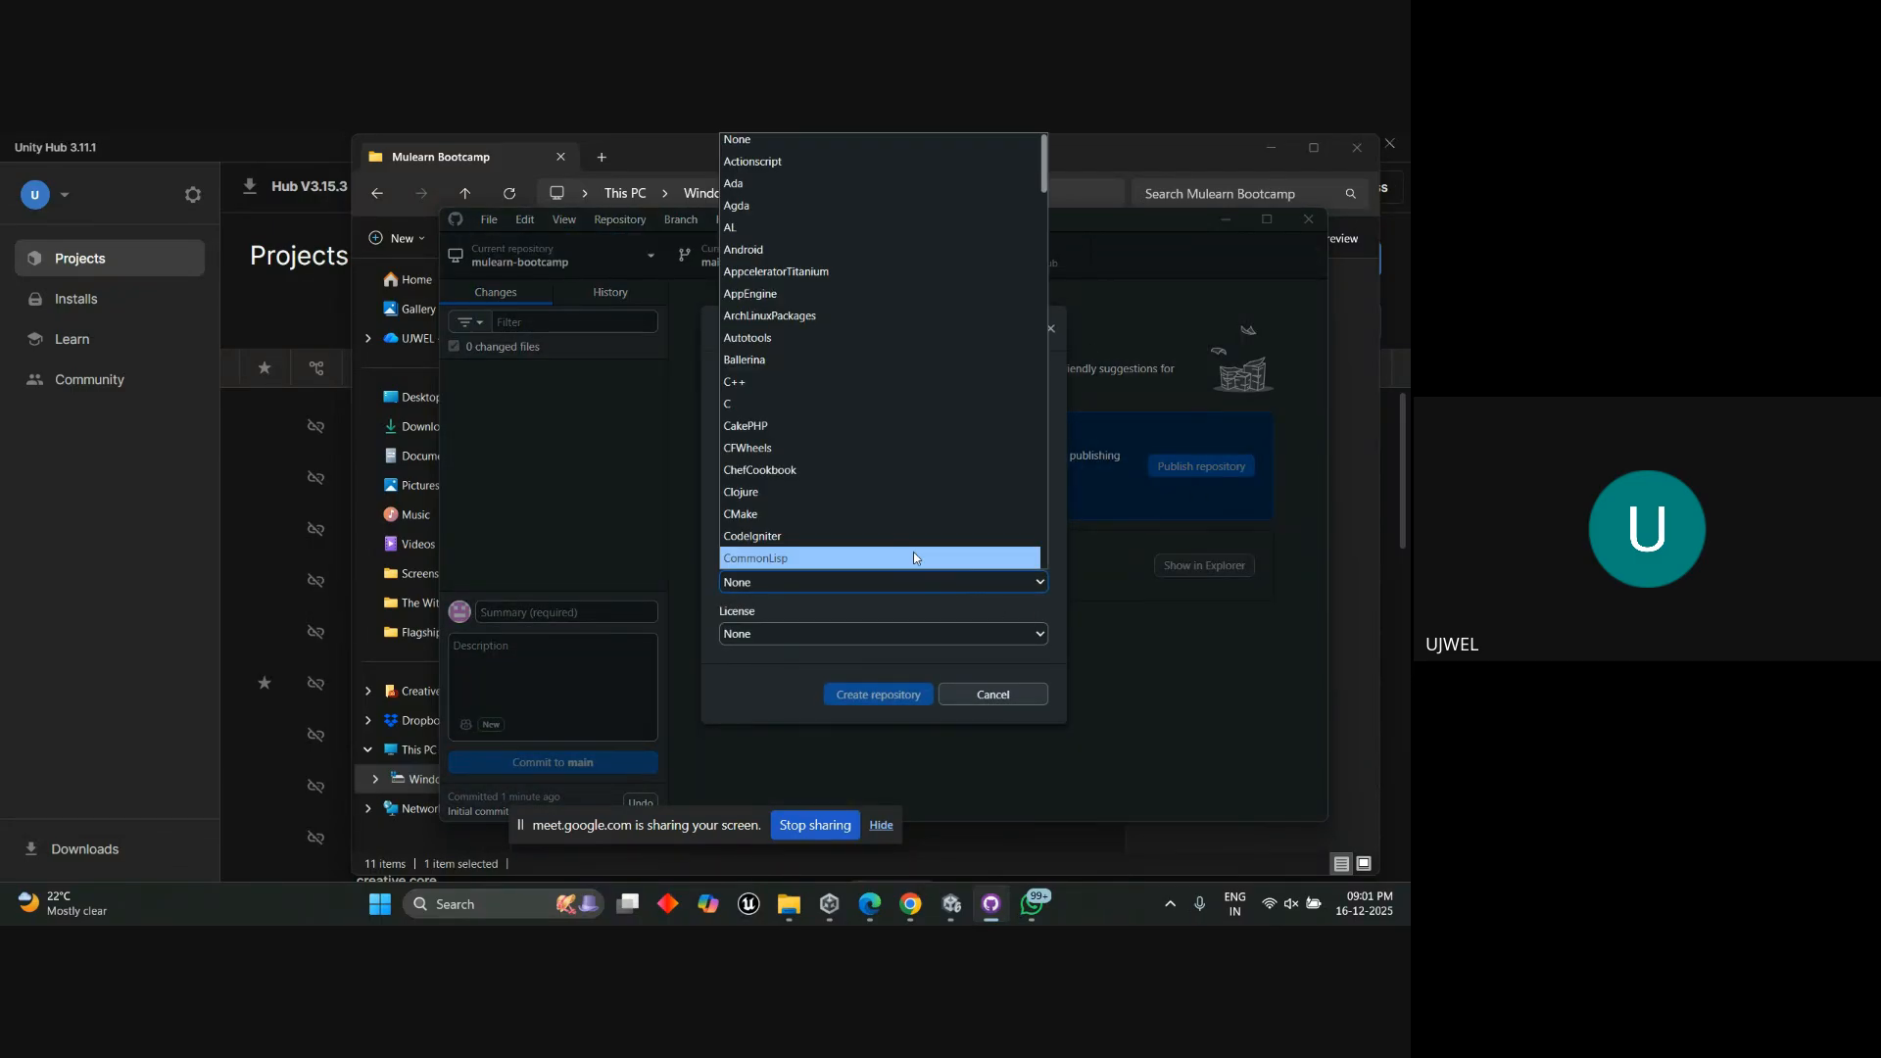
{"action": "key", "text": "u"}
{"action": "left_click", "coordinate": [913, 557]}
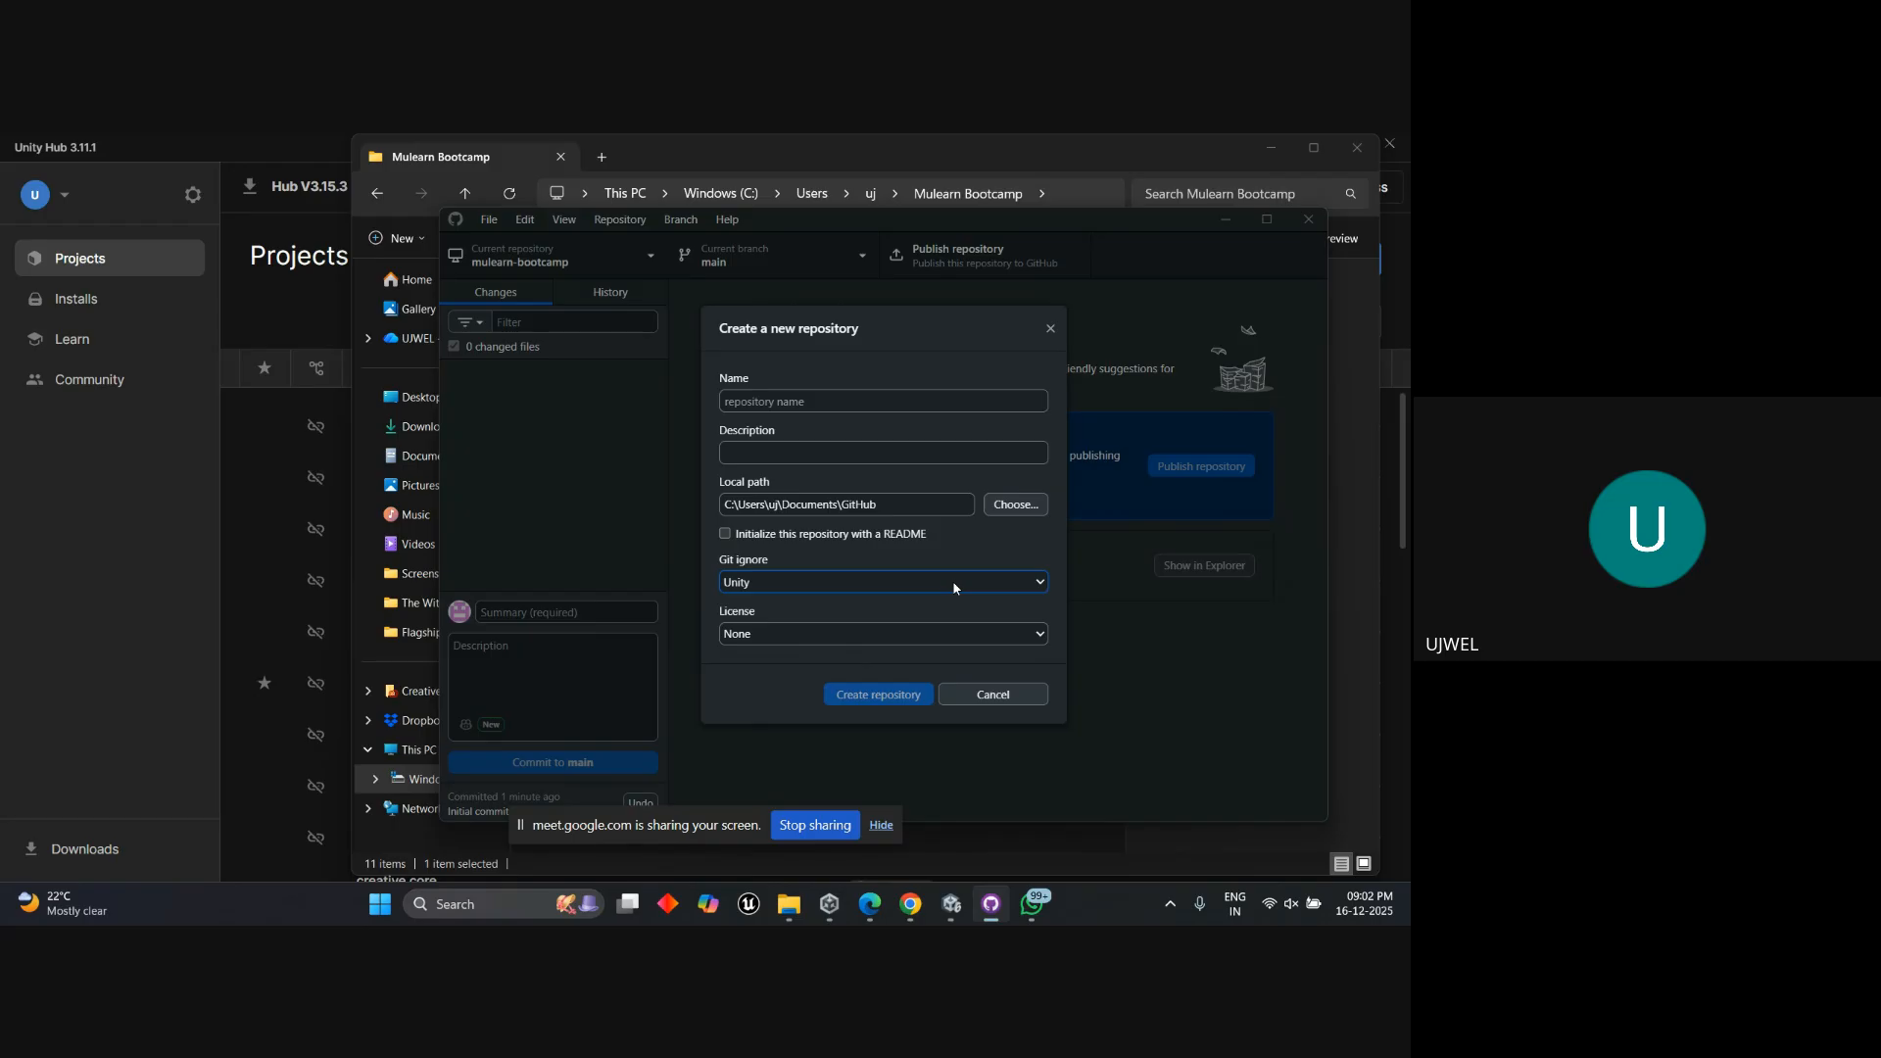
{"action": "left_click", "coordinate": [1005, 697]}
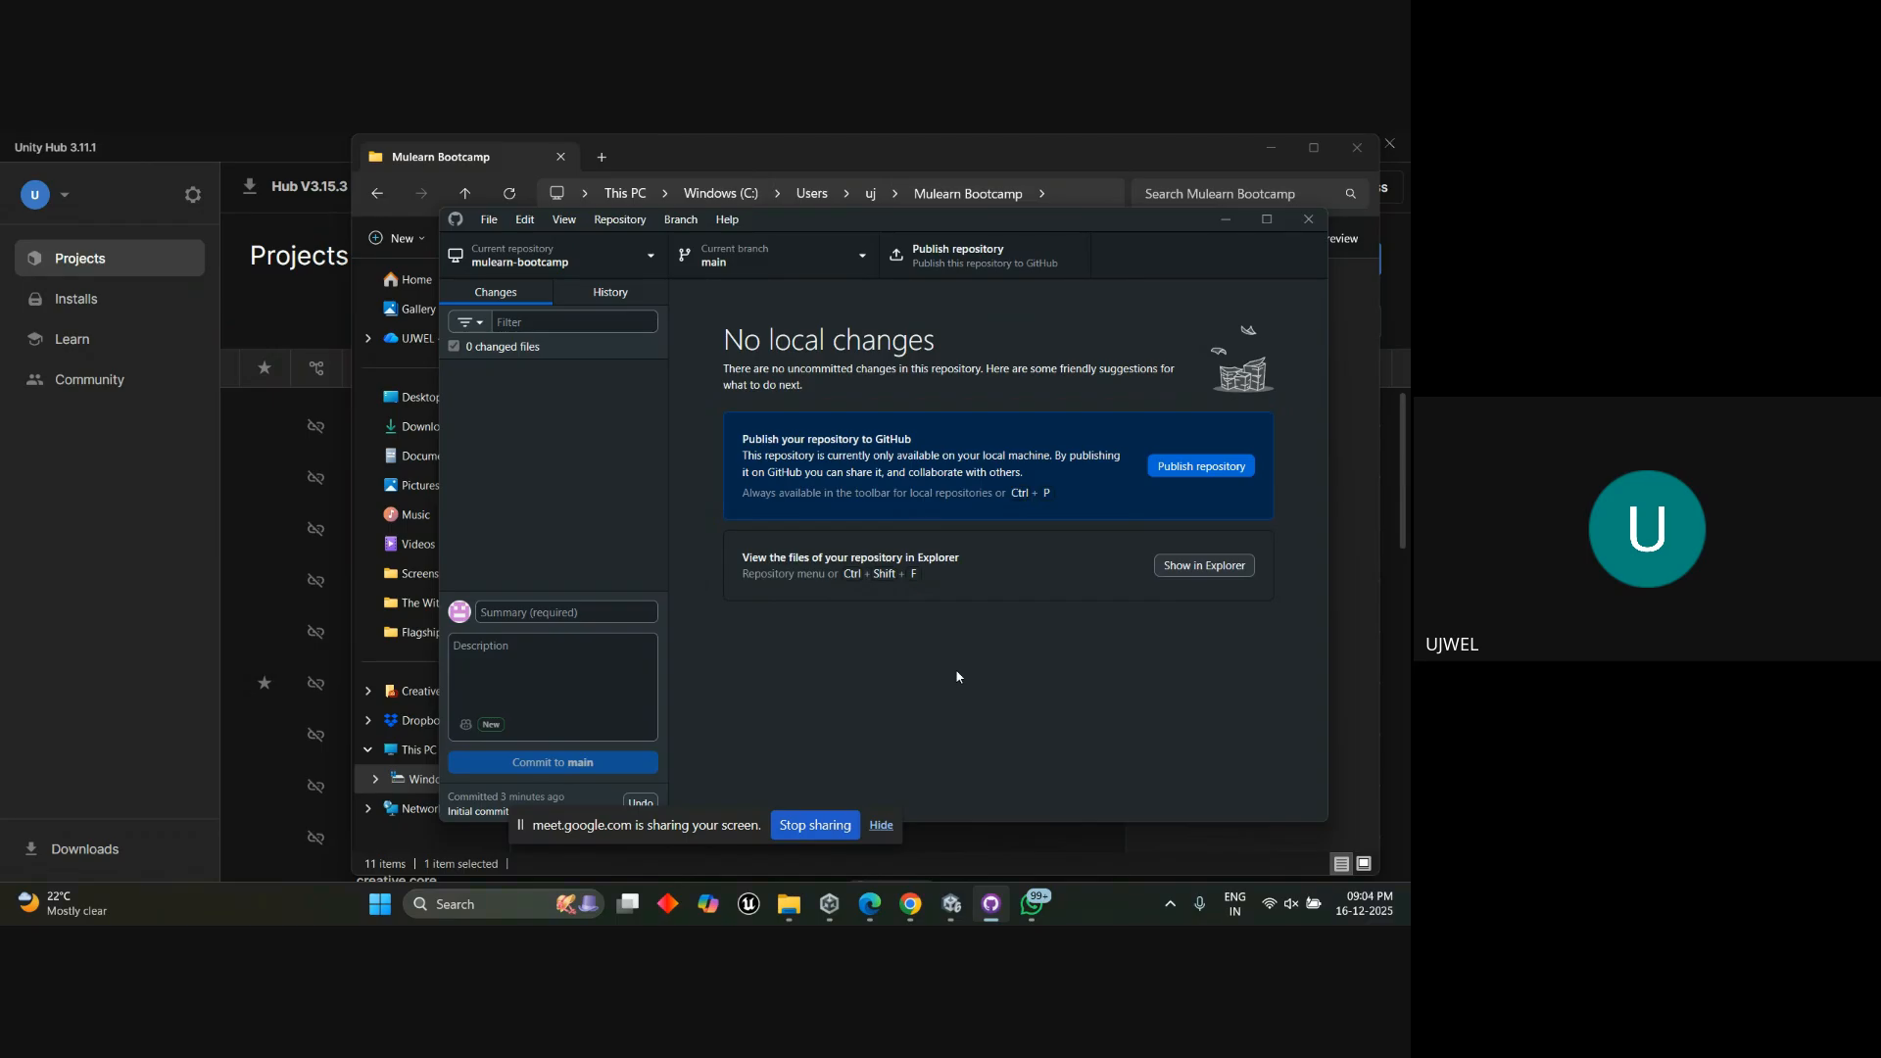
Switch to the Google Meet call in the browser and stop presenting the screen.
{"action": "left_click", "coordinate": [202, 616]}
{"action": "mouse_move", "coordinate": [870, 903]}
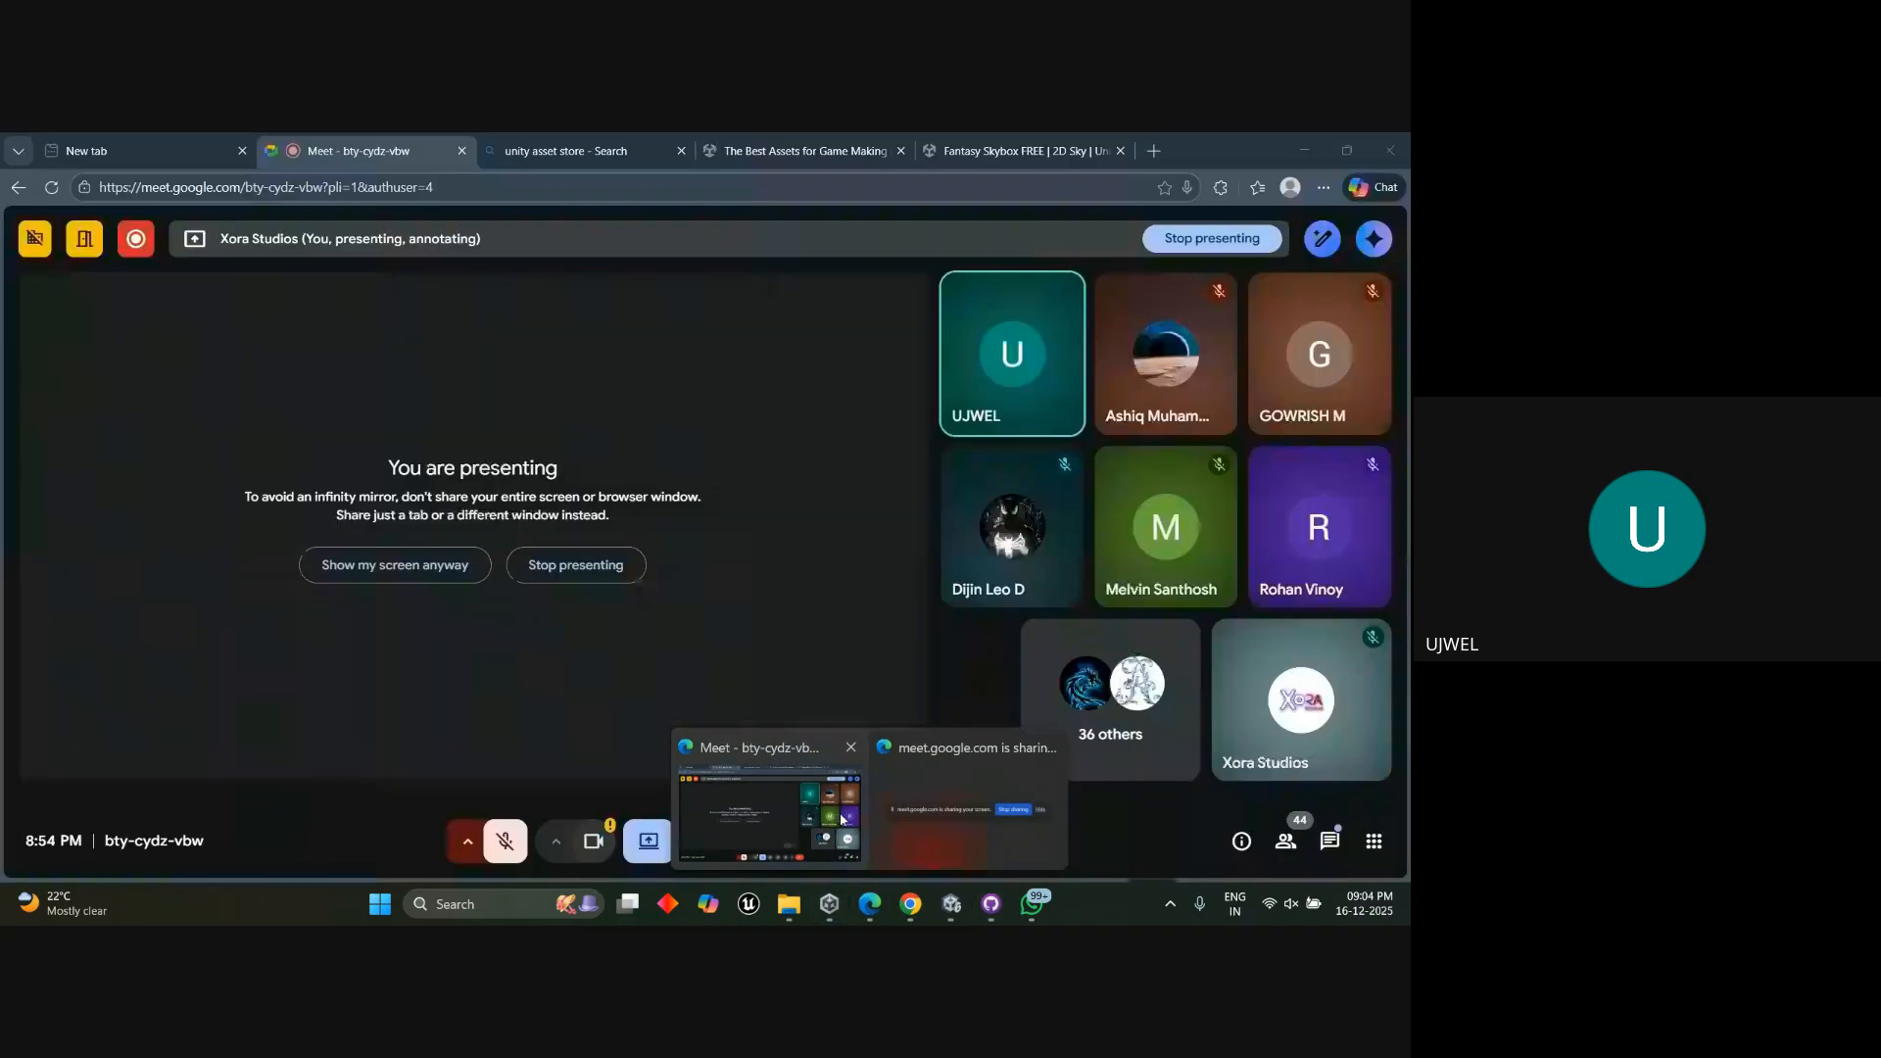
{"action": "left_click", "coordinate": [841, 818]}
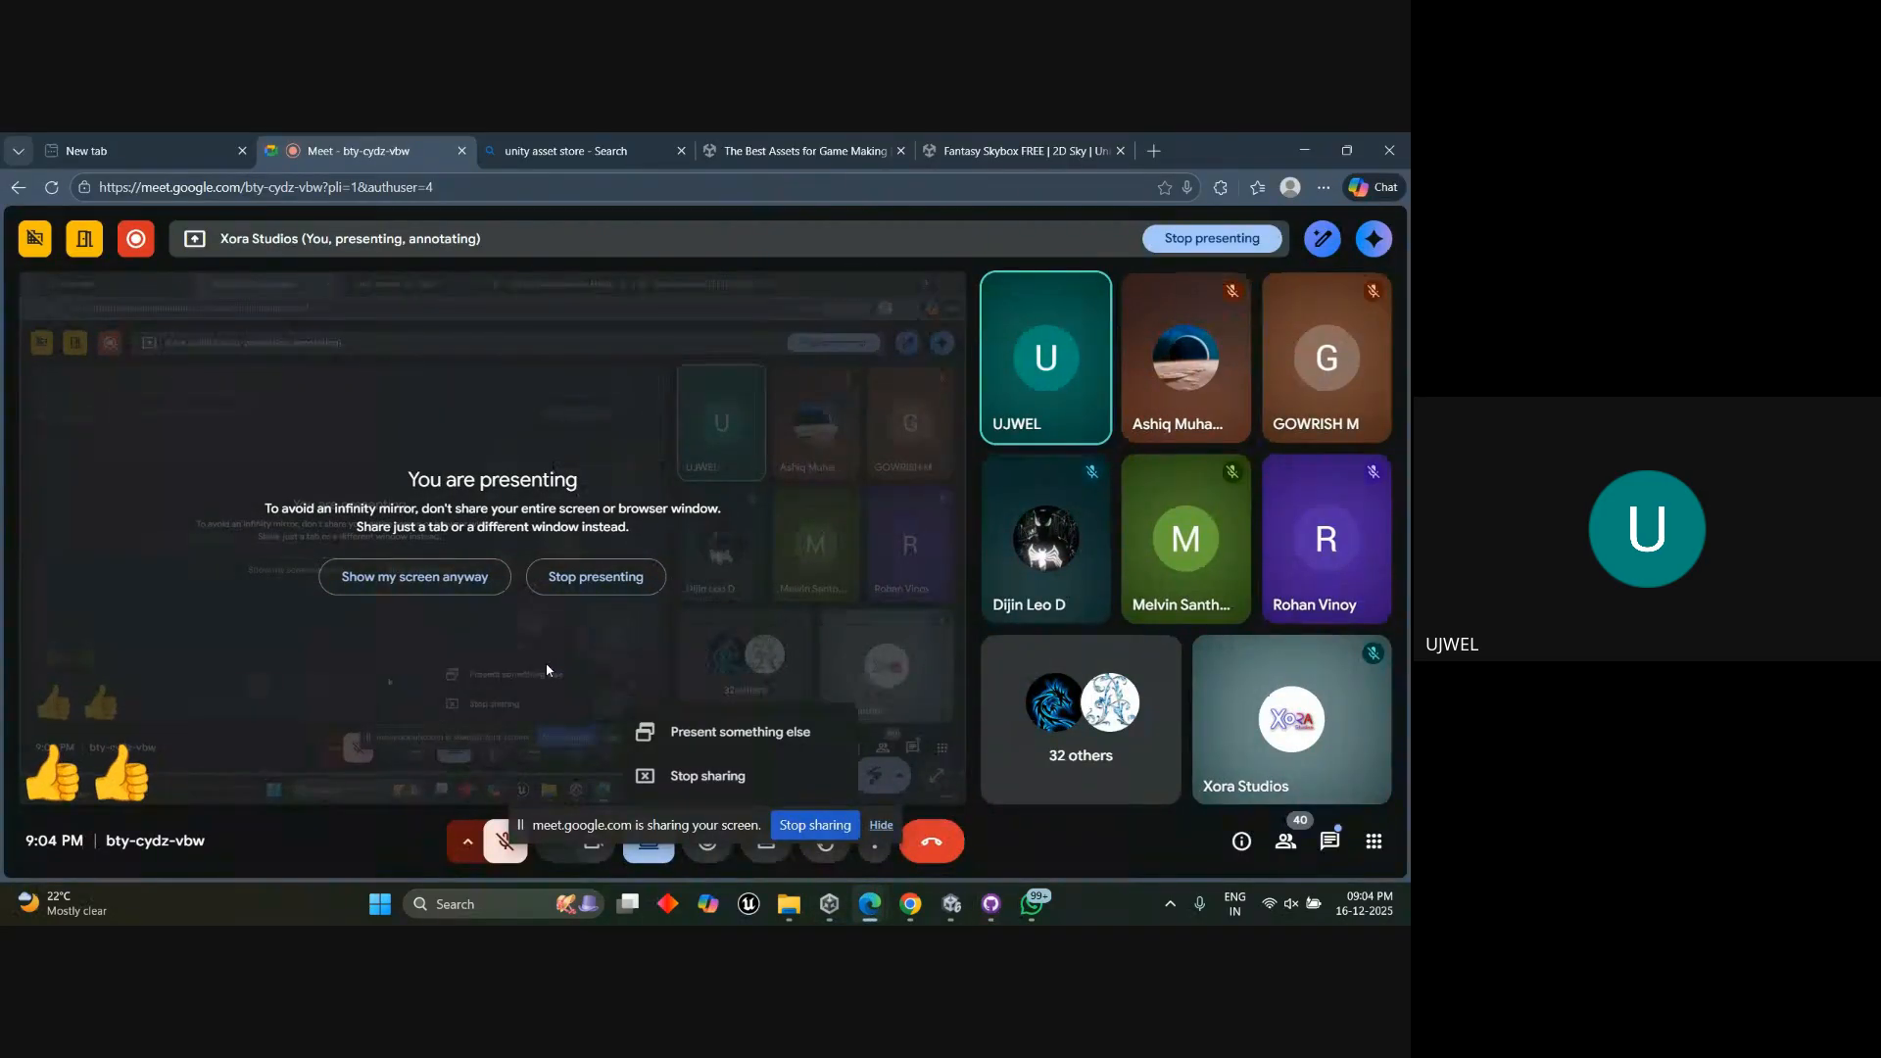
{"action": "left_click", "coordinate": [595, 576]}
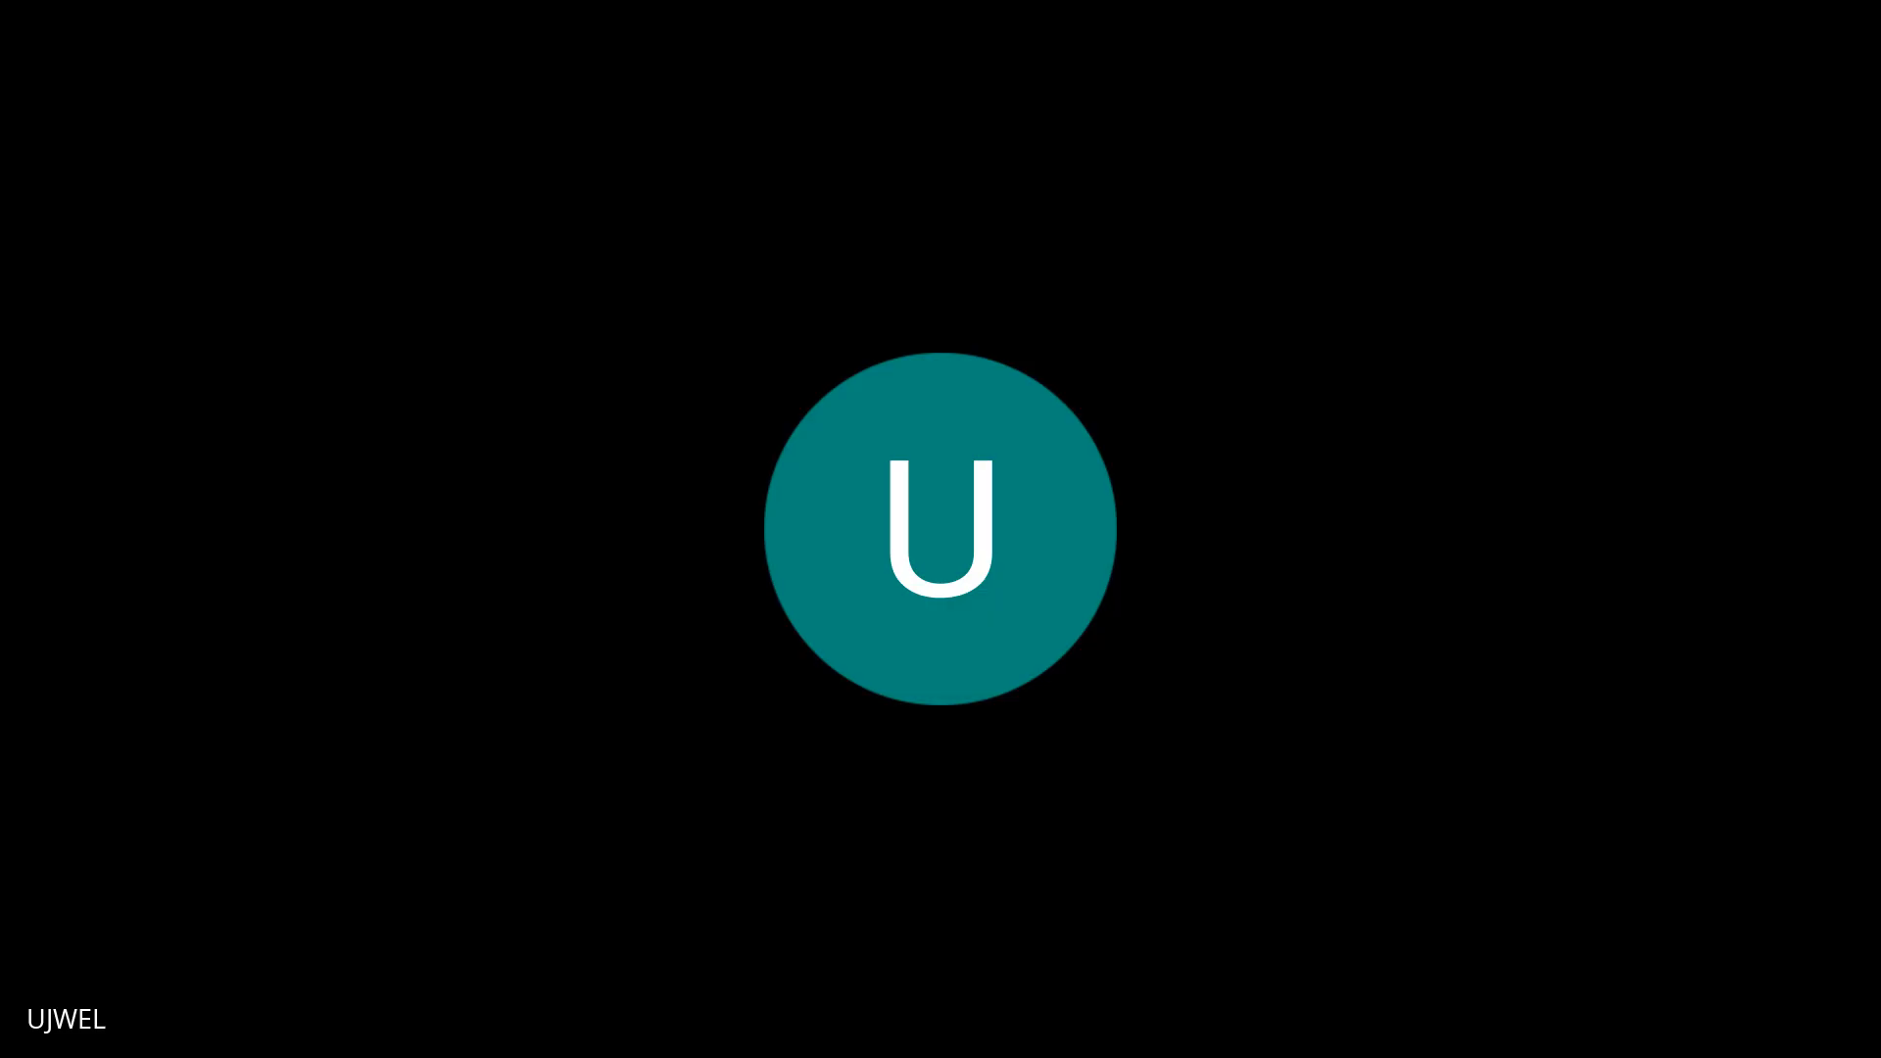